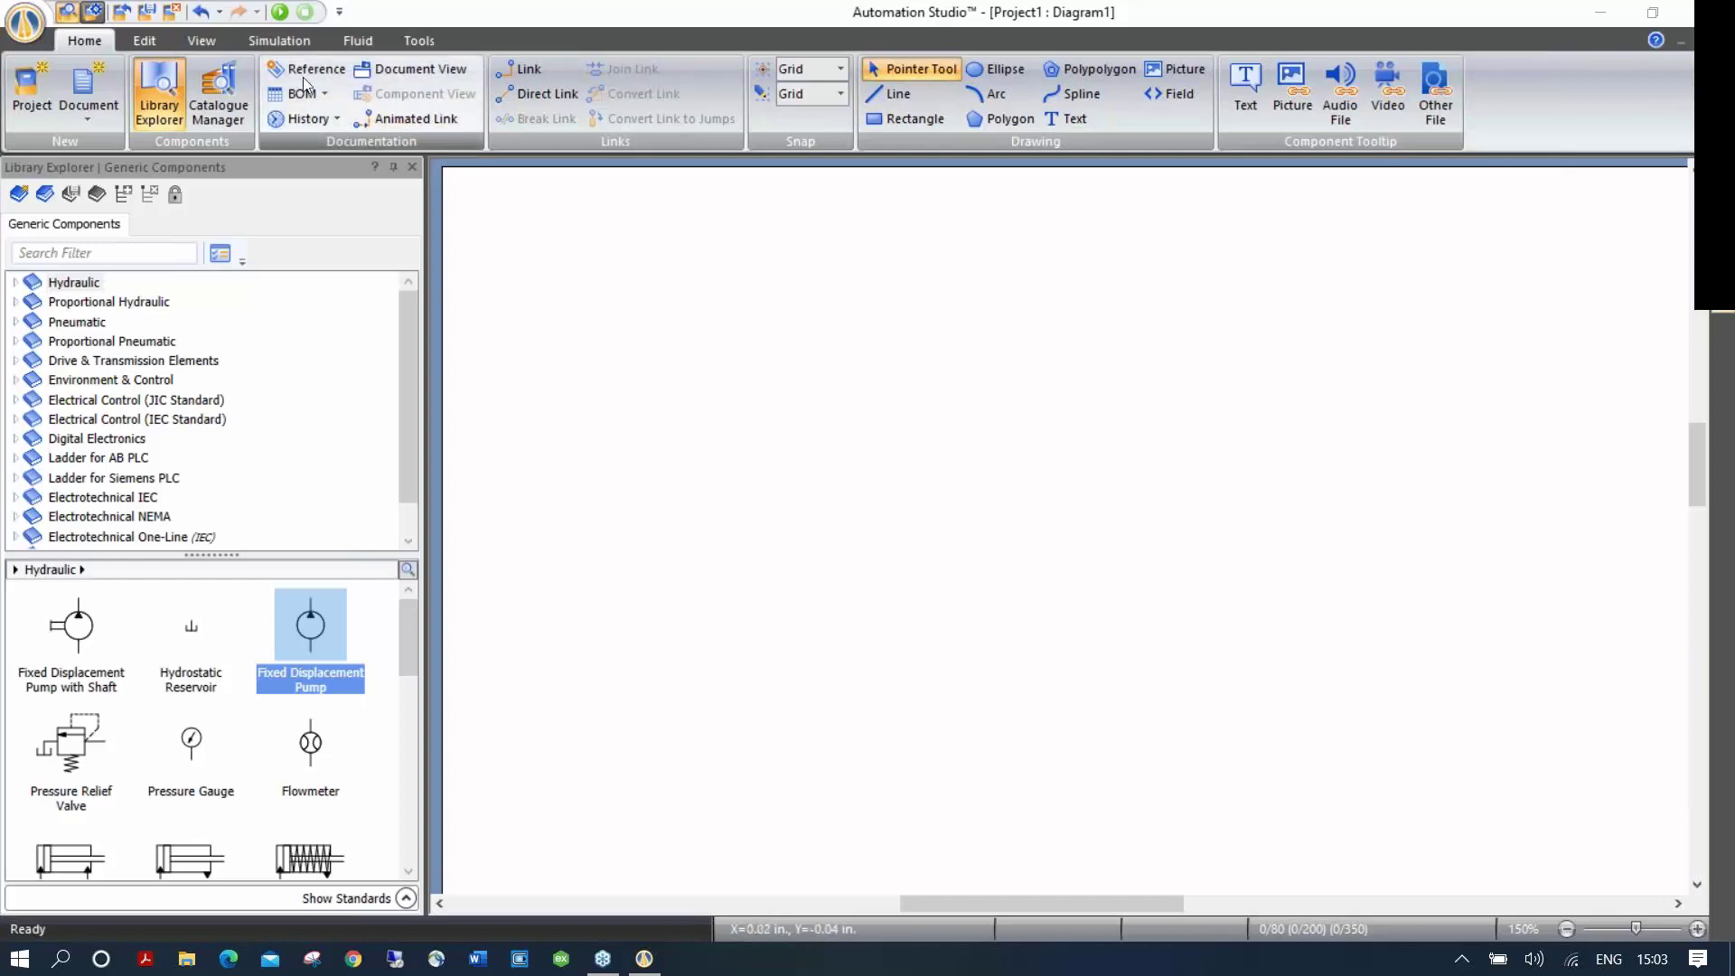
Step: Fit the whole page in the view and zoom in to centre its blank upper area
{"action": "left_click", "coordinate": [211, 38]}
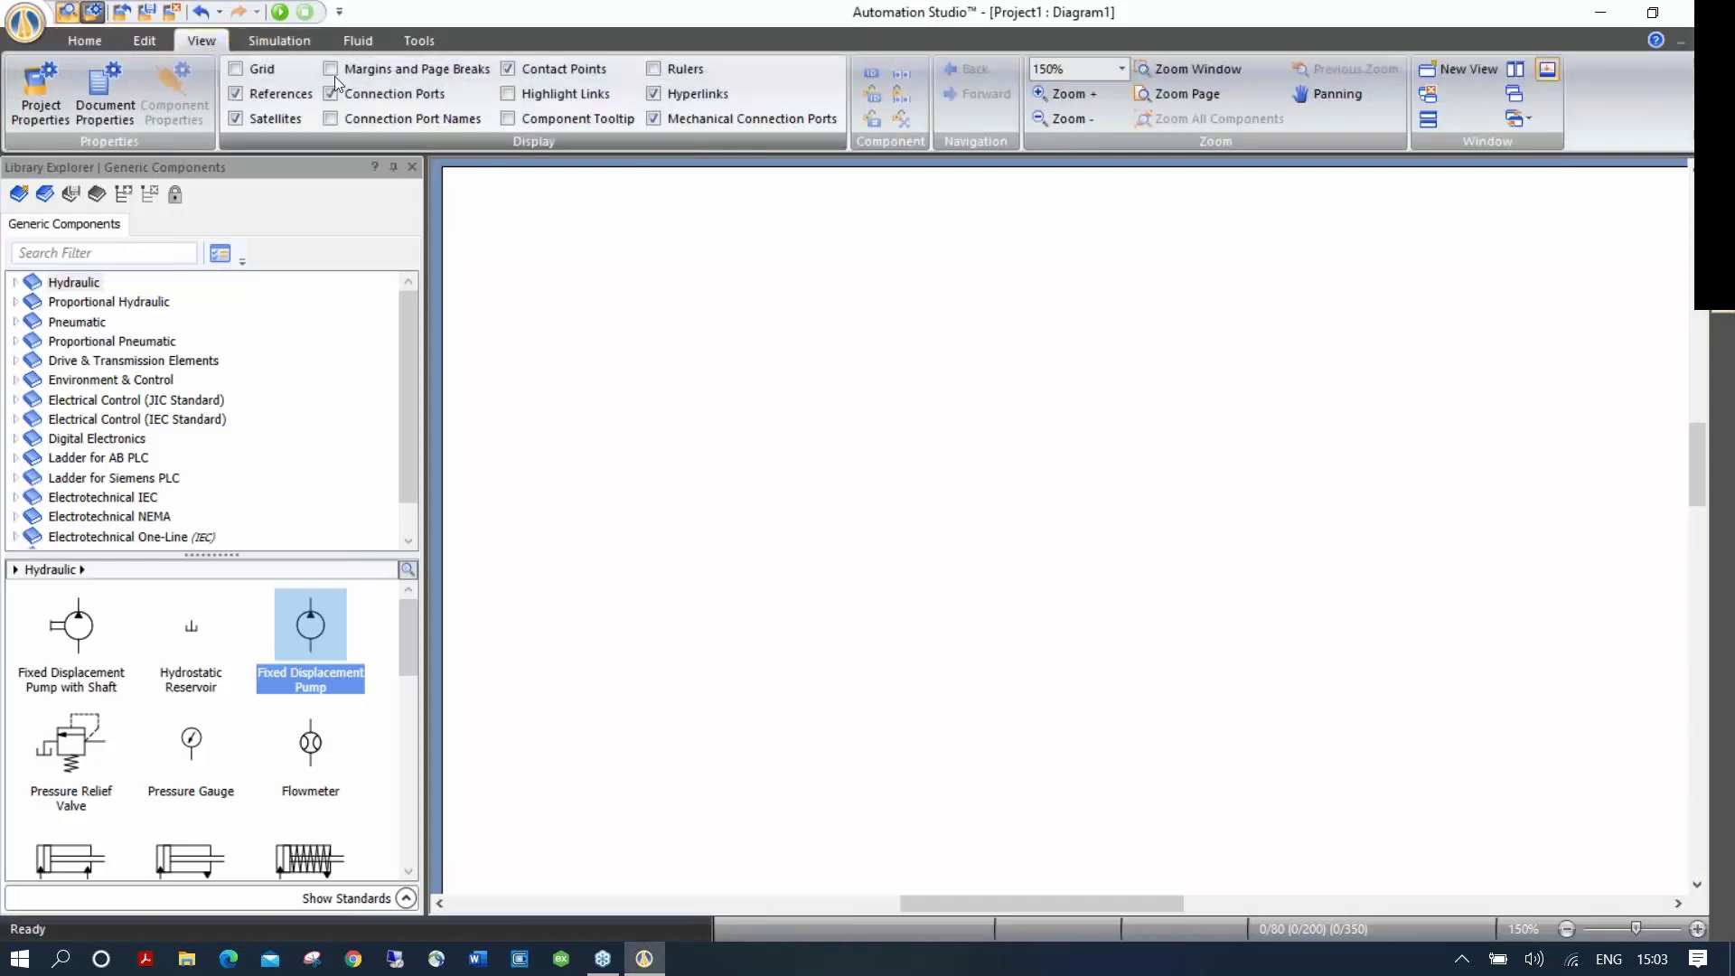
{"action": "left_click", "coordinate": [1168, 92]}
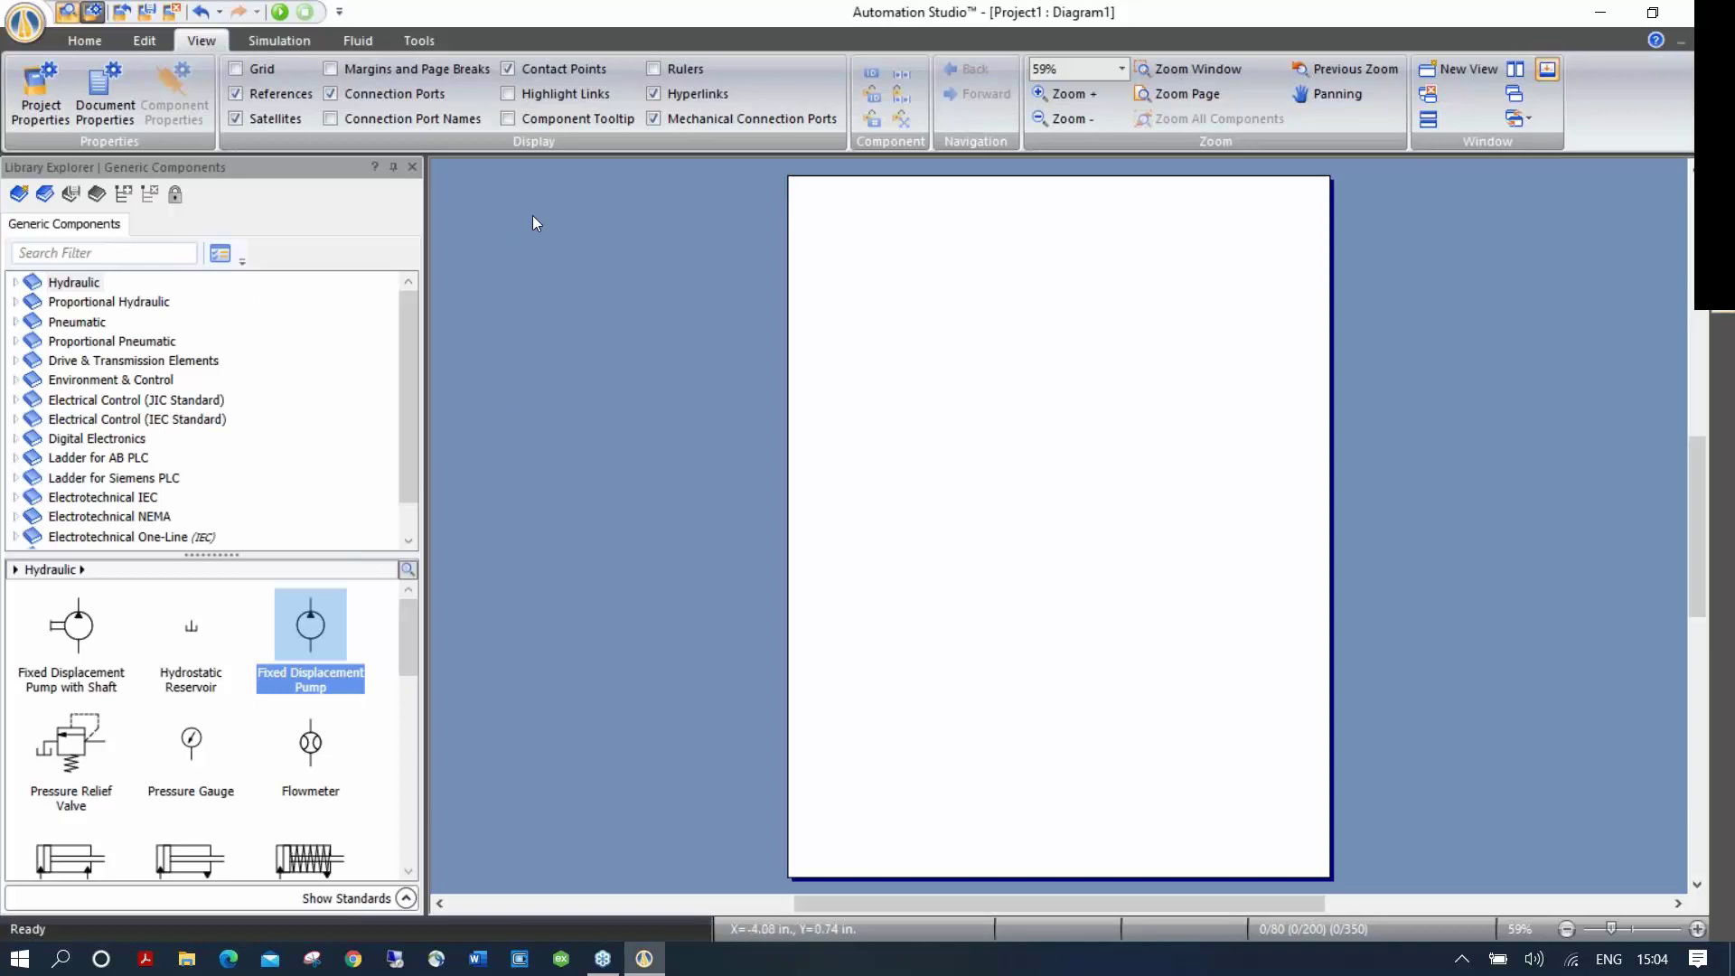
{"action": "scroll", "coordinate": [603, 189], "scroll_direction": "up", "scroll_amount": 3}
{"action": "key", "text": "space"}
{"action": "left_click_drag", "start_coordinate": [1166, 271], "coordinate": [650, 277]}
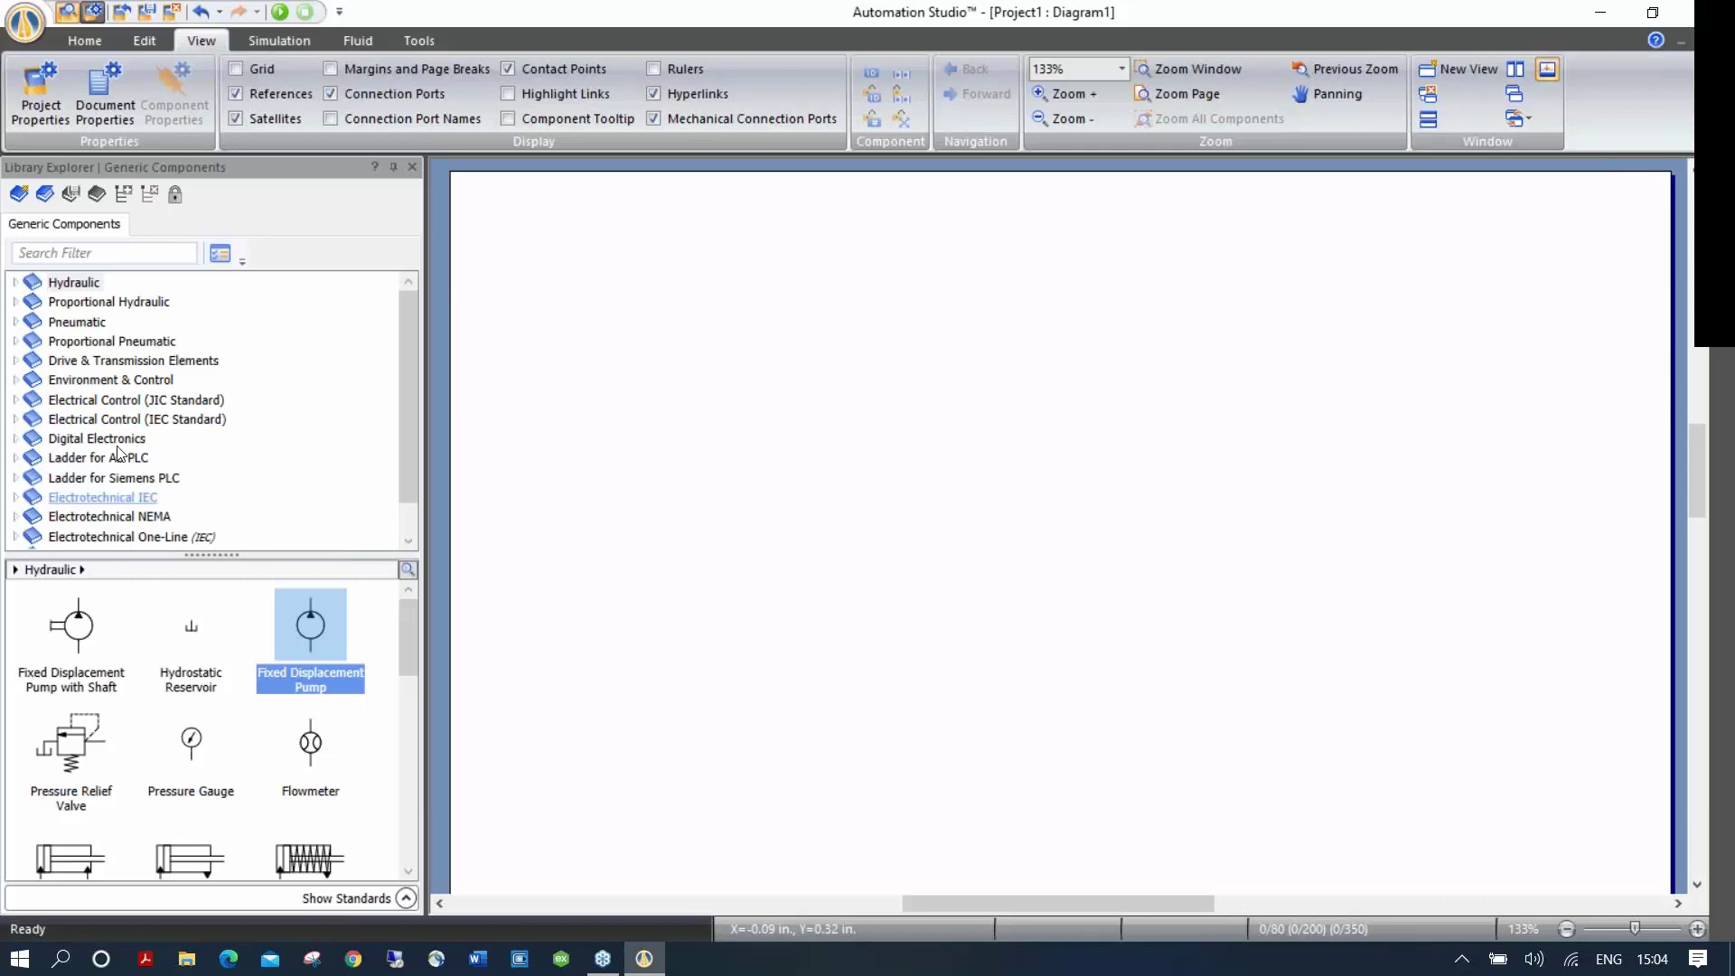
Step: Browse the library's Hydraulic and Electrical Control (JIC Standard) categories and examine the Hydraulic subcategories
{"action": "left_click", "coordinate": [71, 284]}
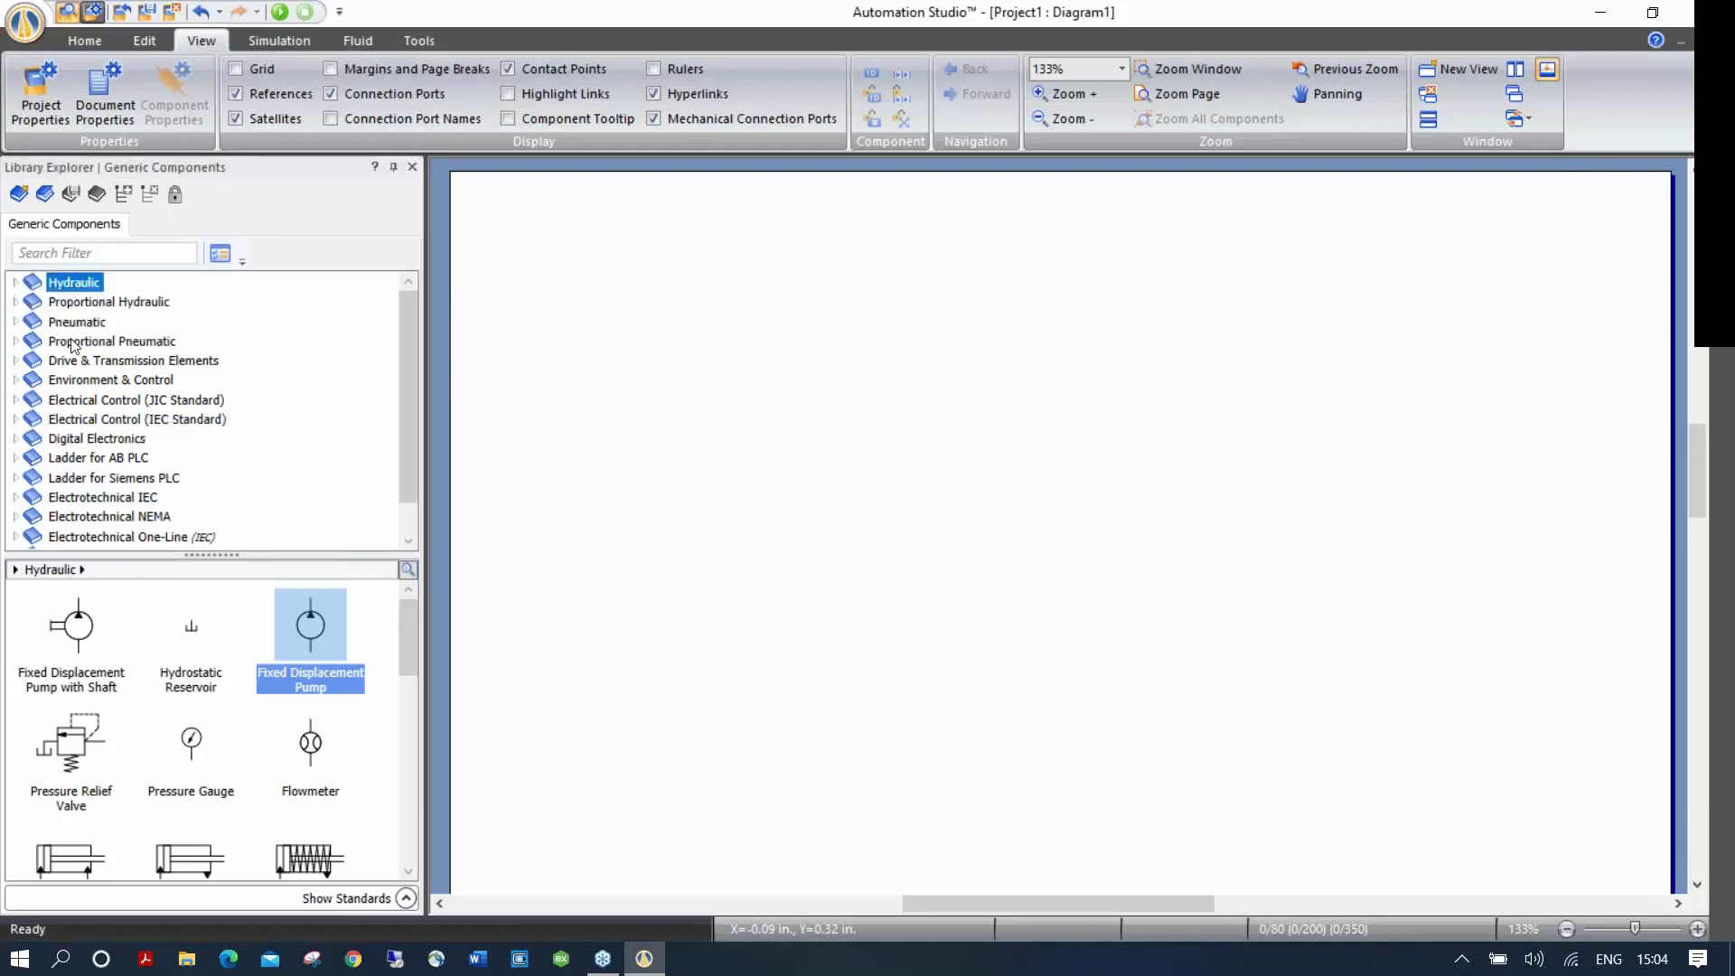
{"action": "left_click", "coordinate": [83, 400]}
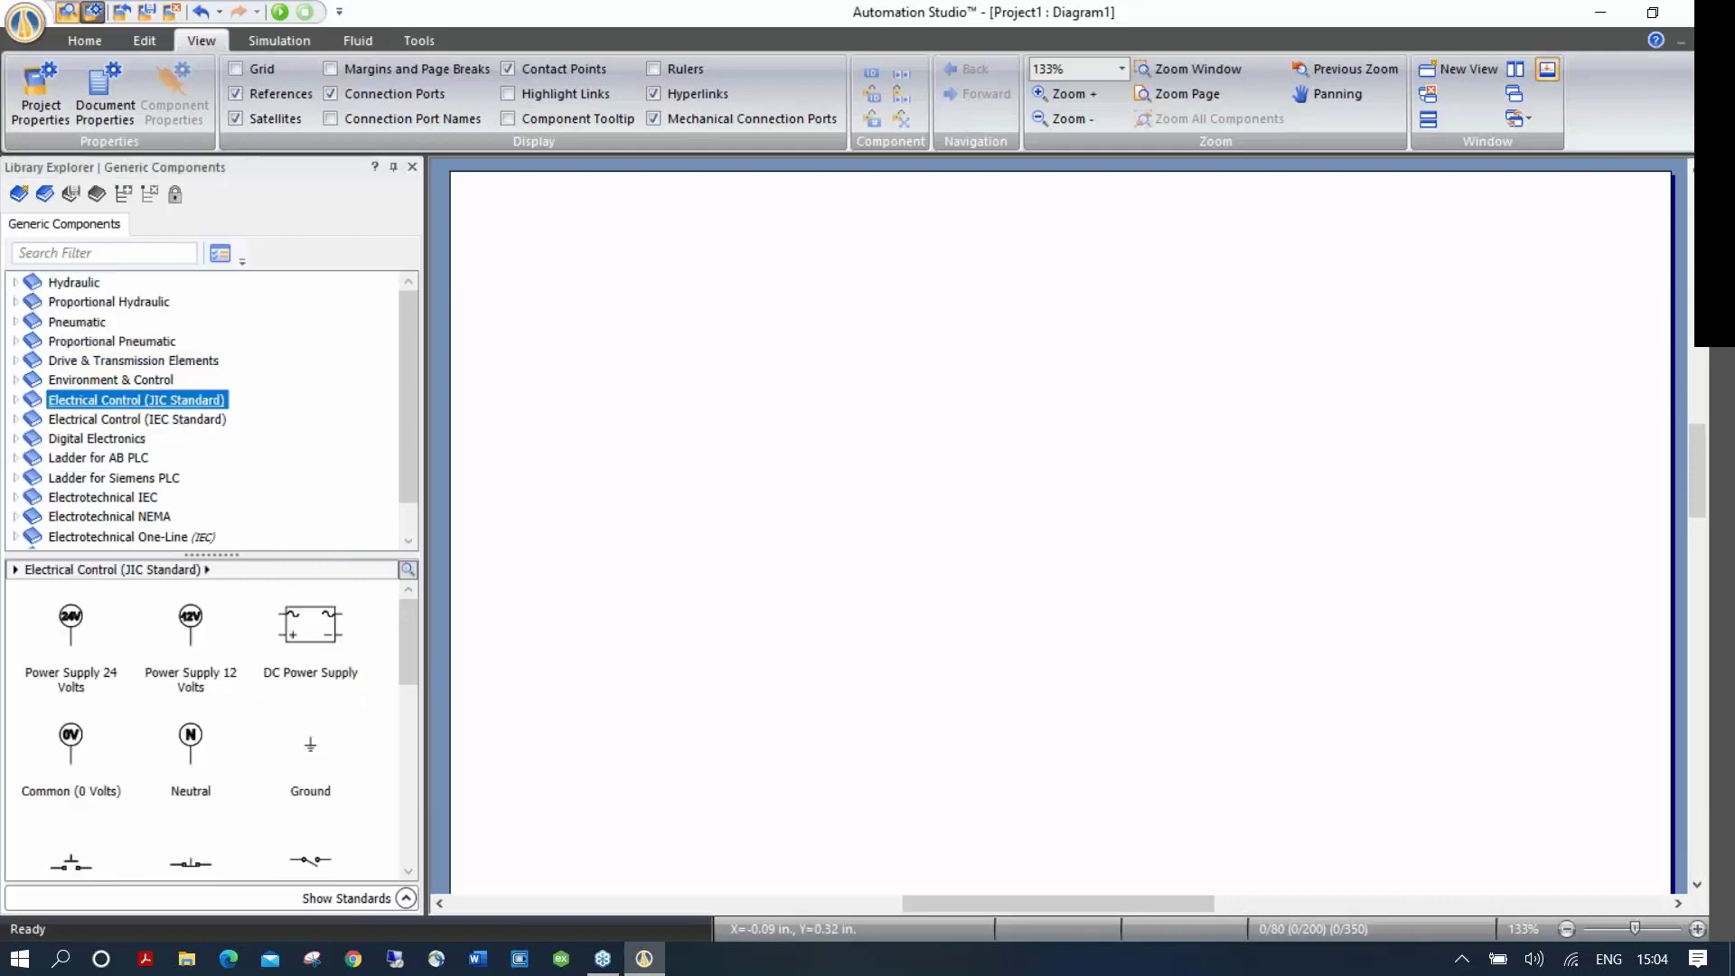
{"action": "left_click", "coordinate": [67, 283]}
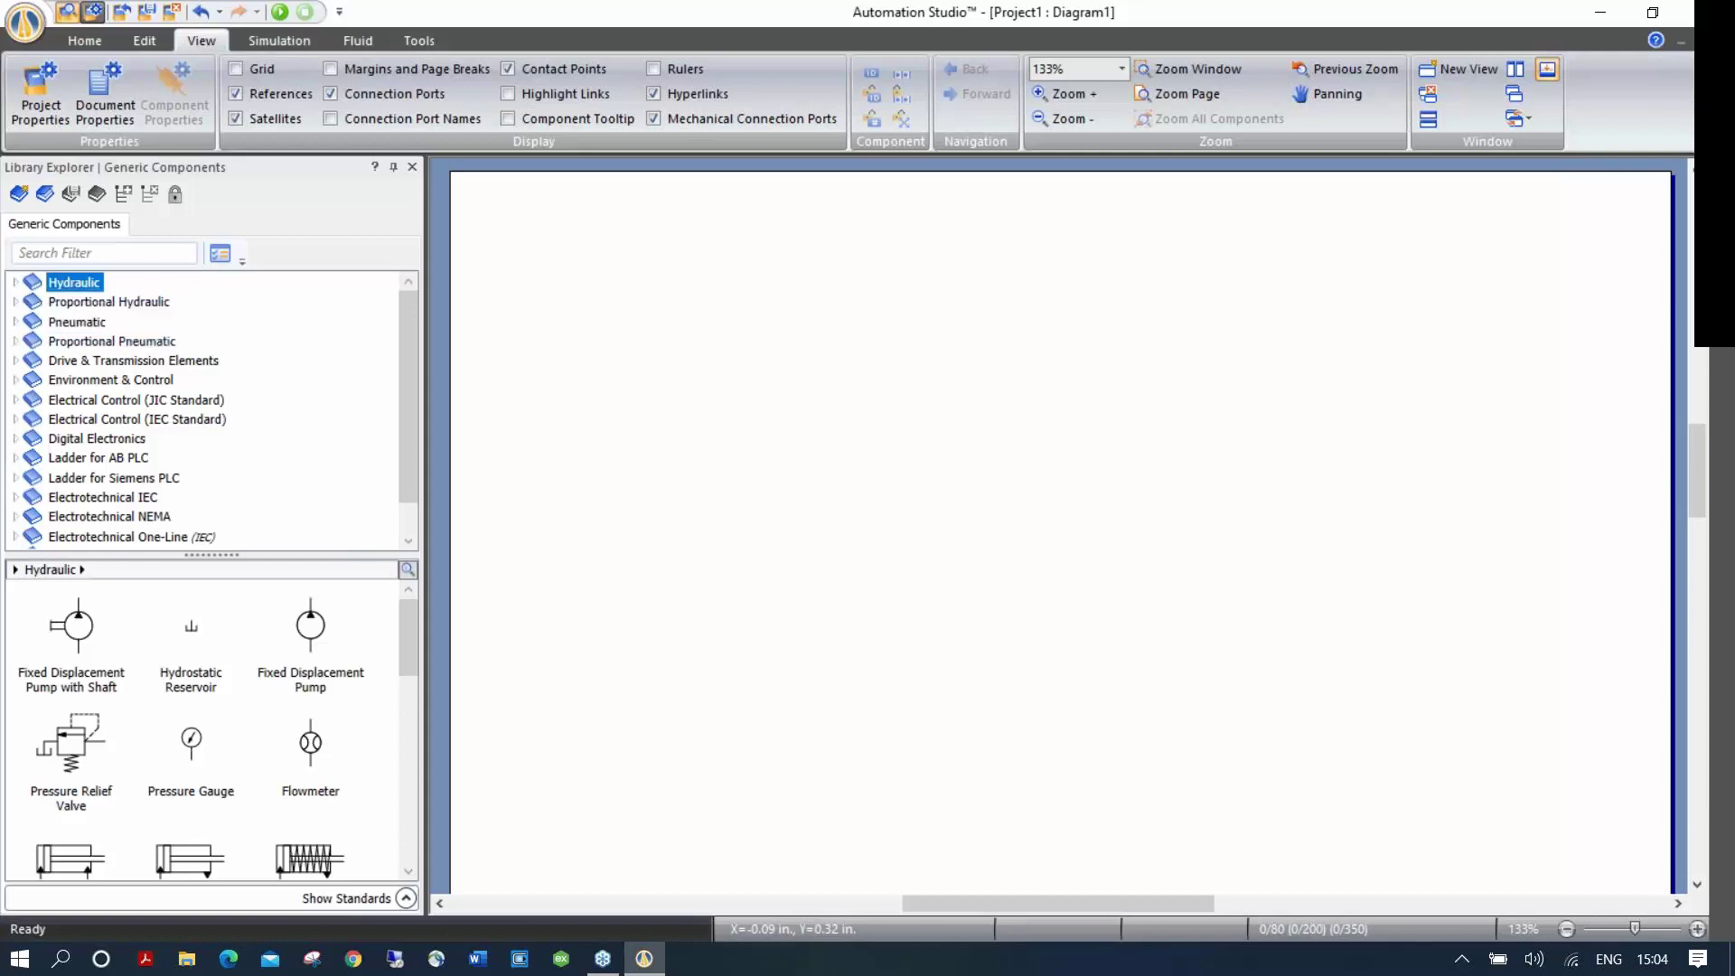
{"action": "mouse_move", "coordinate": [406, 633]}
{"action": "left_mouse_down"}
{"action": "mouse_move", "coordinate": [398, 832]}
{"action": "mouse_move", "coordinate": [405, 609]}
{"action": "left_mouse_up"}
{"action": "left_click", "coordinate": [16, 282]}
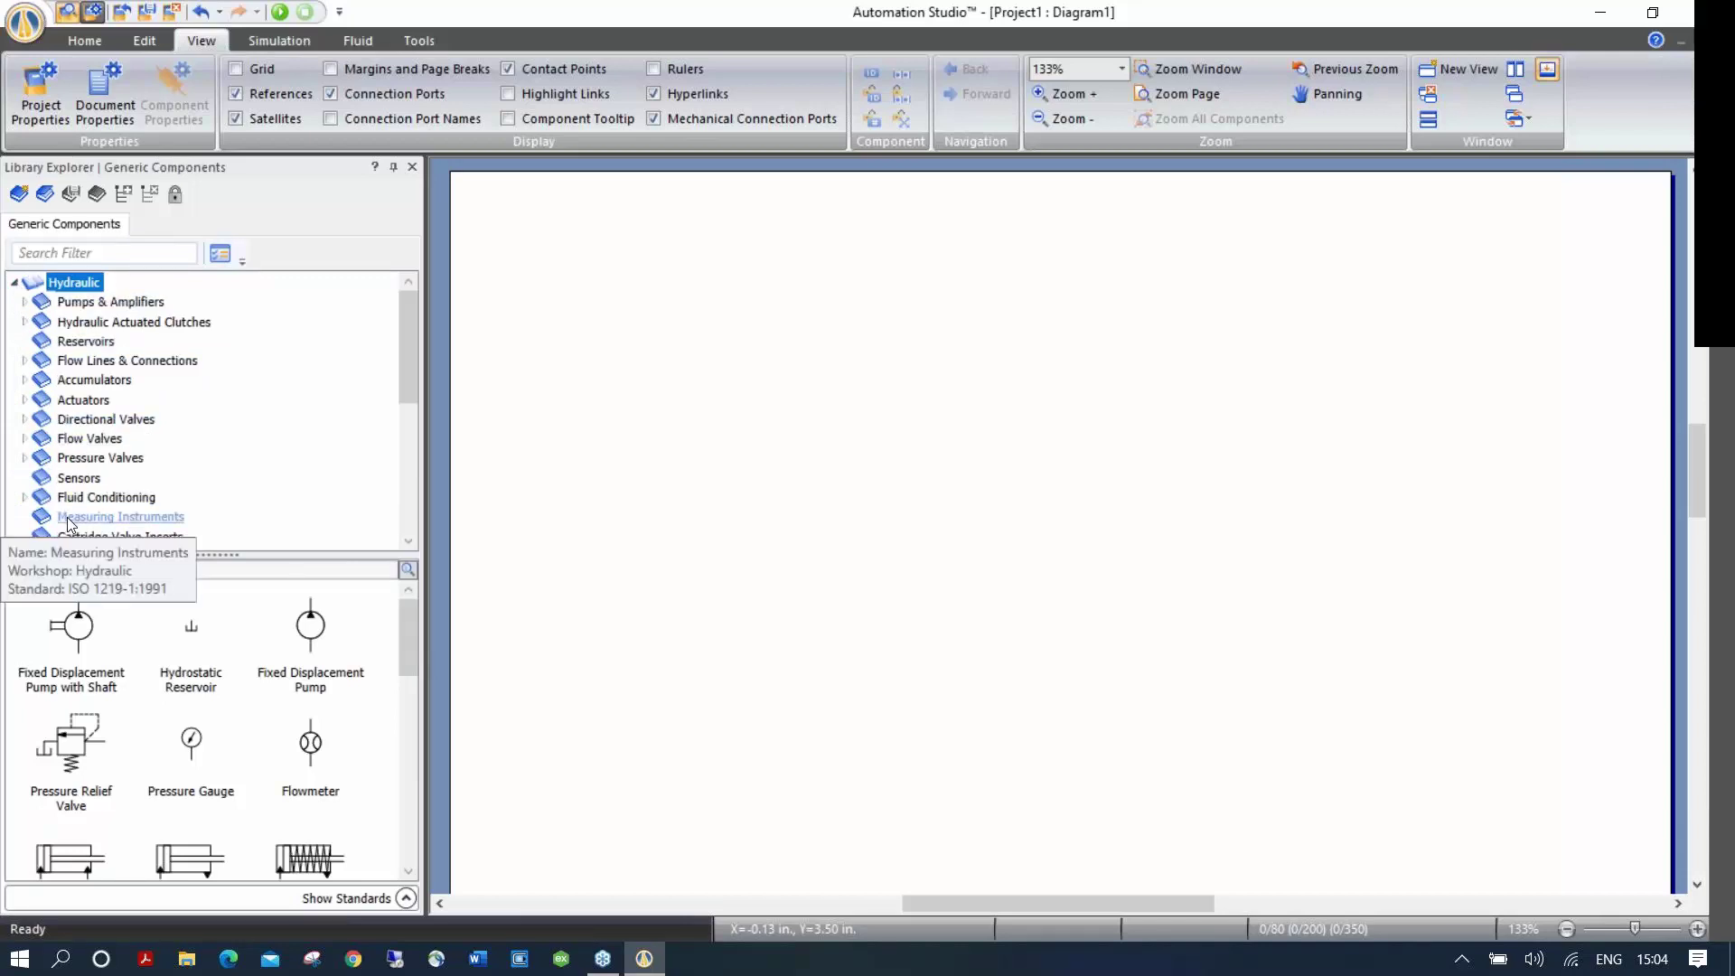
{"action": "left_click", "coordinate": [15, 282]}
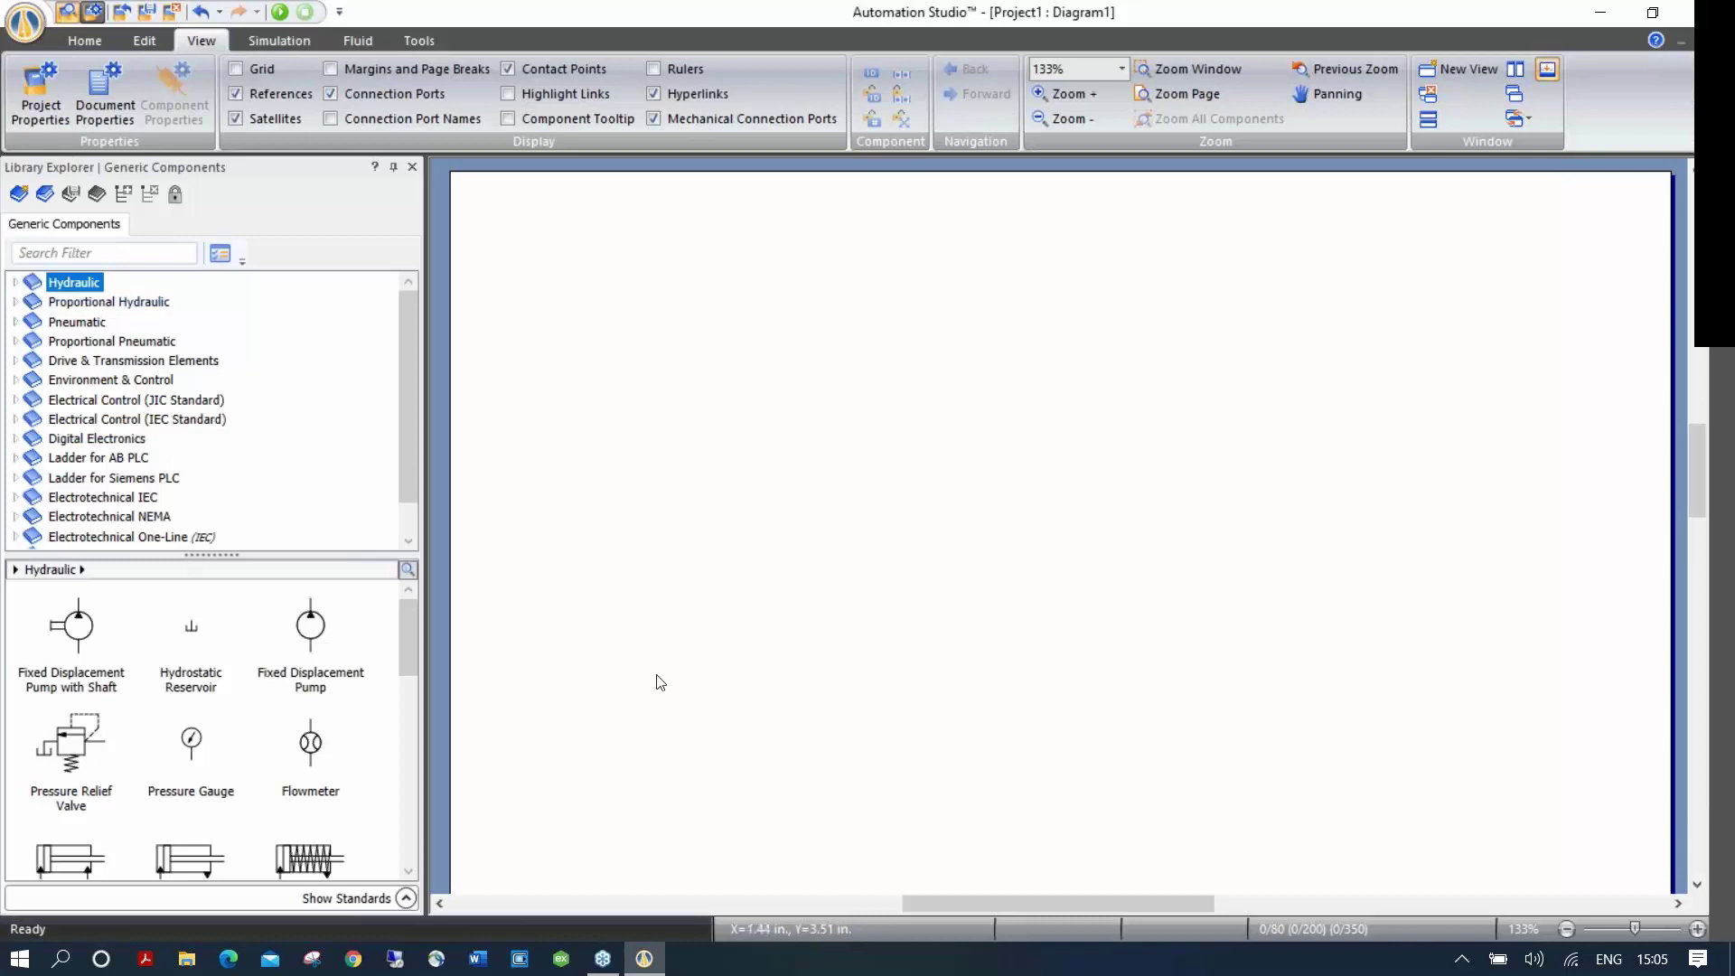
Step: Place a Fixed Displacement Pump with a Hydrostatic Reservoir below it, and a Pressure Relief Valve above and left of the pump
{"action": "left_click_drag", "start_coordinate": [312, 640], "coordinate": [804, 723]}
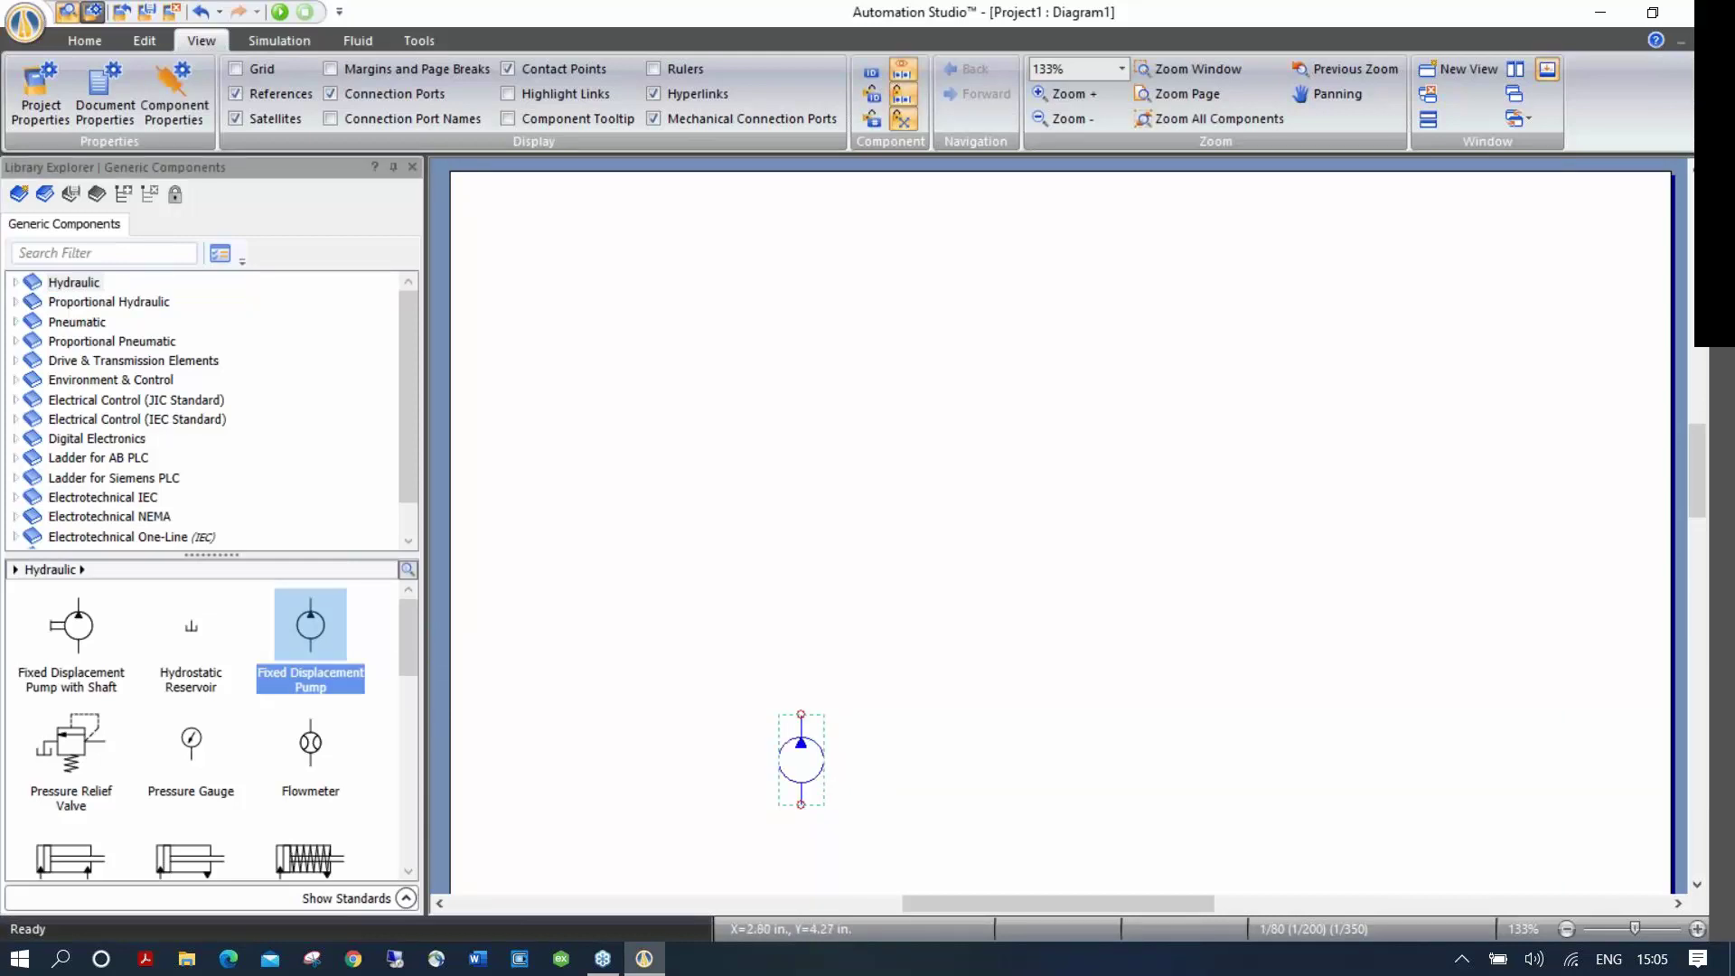
{"action": "left_click", "coordinate": [548, 722]}
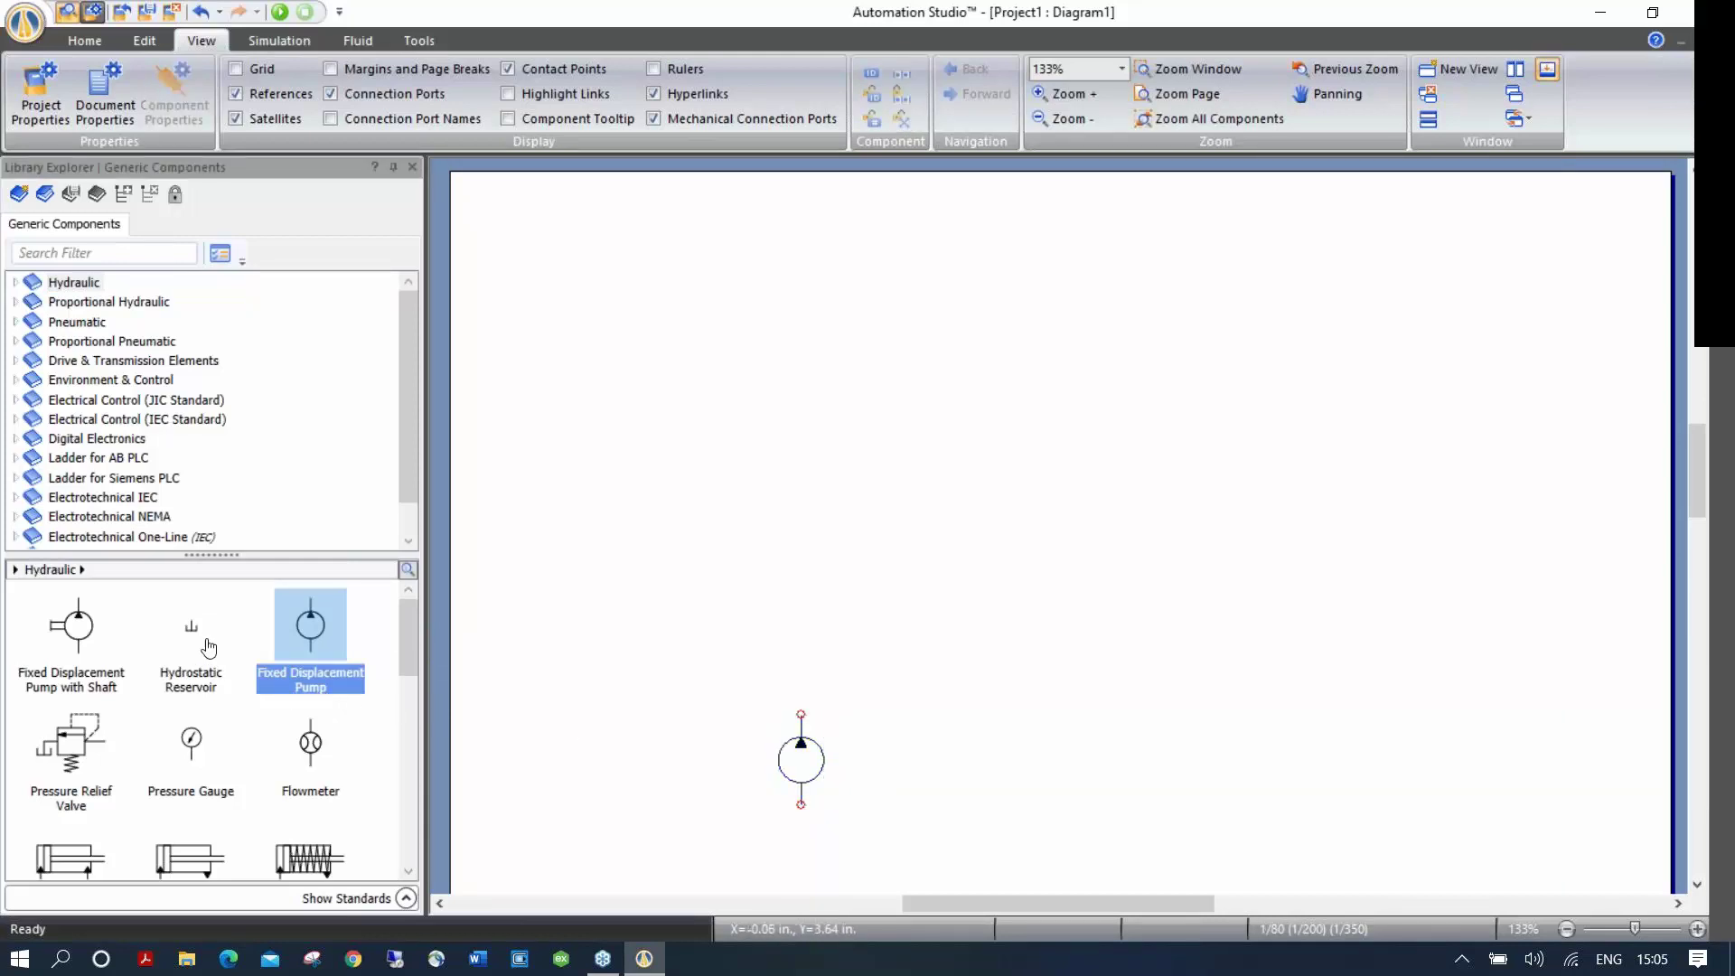
{"action": "left_click_drag", "start_coordinate": [192, 633], "coordinate": [814, 857]}
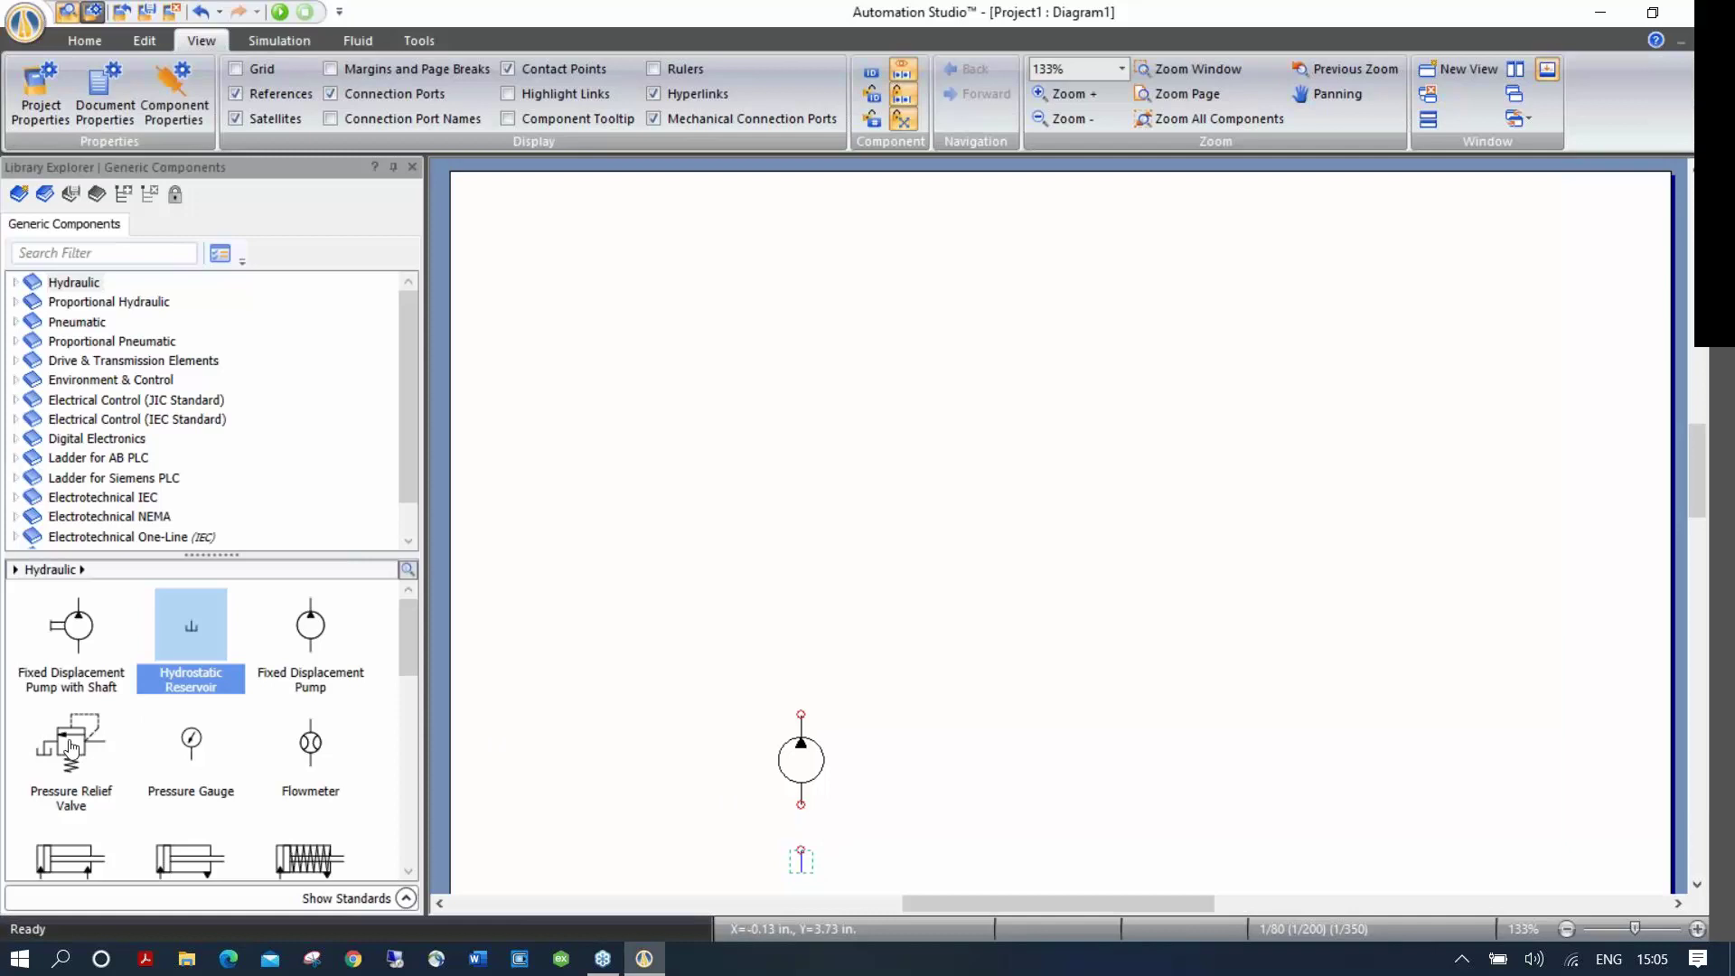
{"action": "left_click_drag", "start_coordinate": [72, 746], "coordinate": [609, 504]}
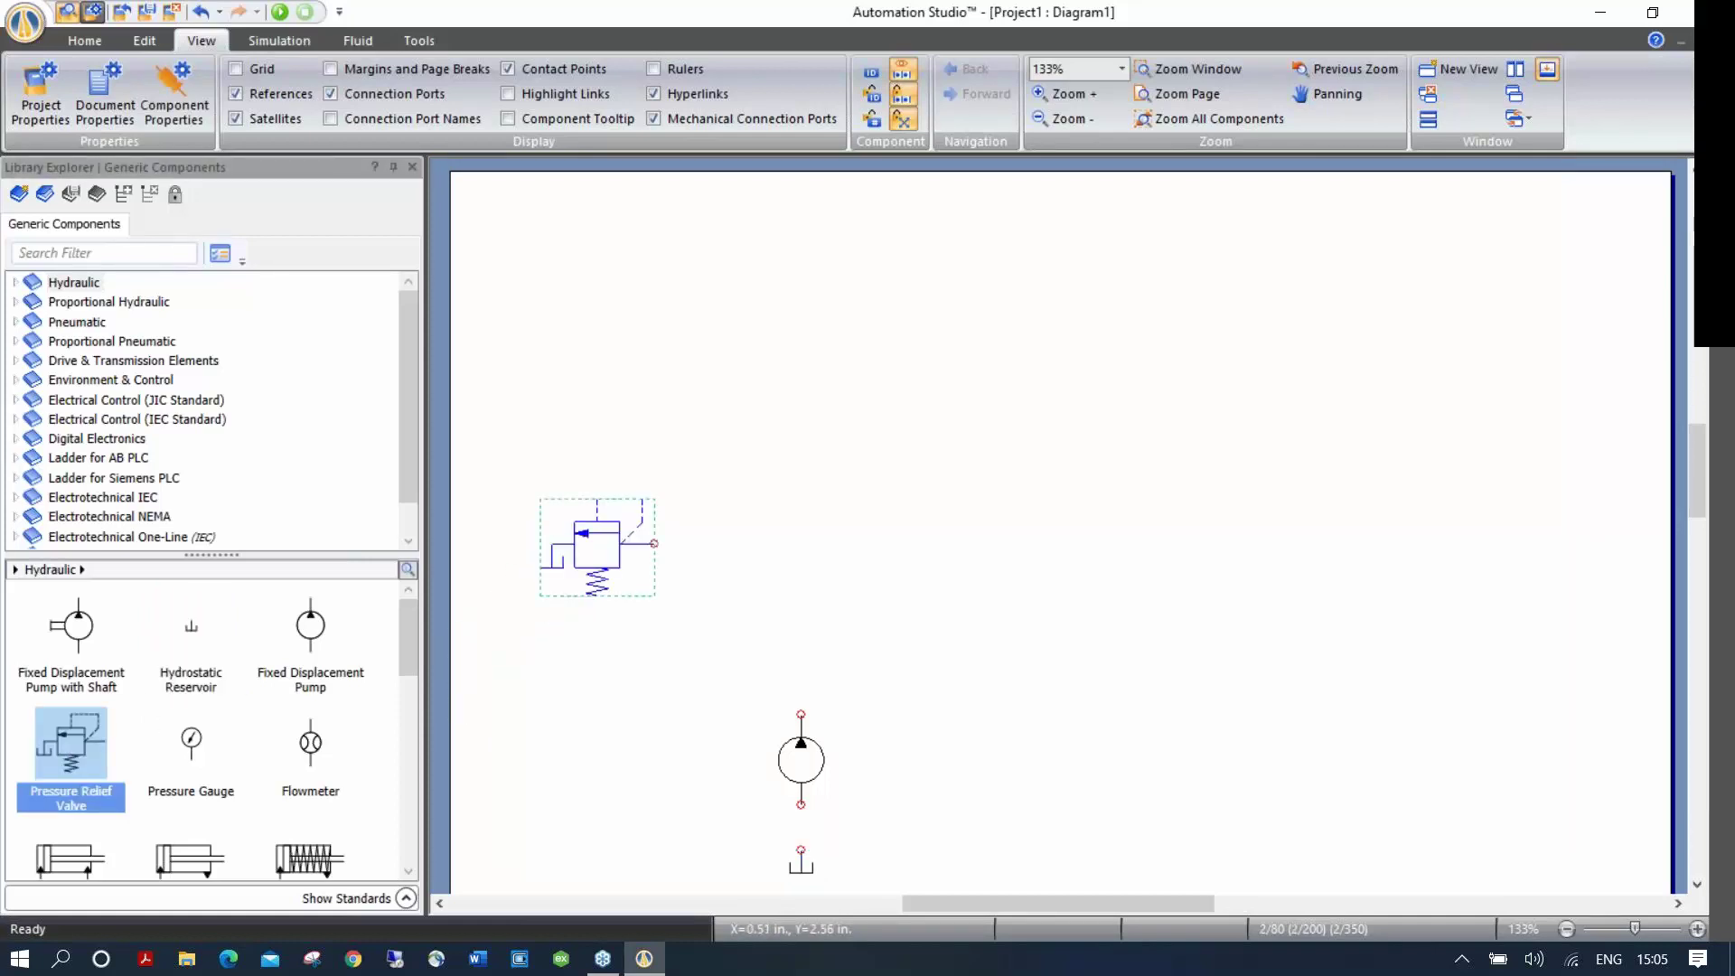
Step: Place a double-acting cylinder near the page's upper edge and a 4/2-Way NO Valve between it and the pump
{"action": "left_click_drag", "start_coordinate": [76, 863], "coordinate": [819, 219]}
{"action": "scroll", "coordinate": [403, 640], "scroll_direction": "down", "scroll_amount": 1}
{"action": "scroll", "coordinate": [403, 640], "scroll_direction": "down", "scroll_amount": 3}
{"action": "left_click_drag", "start_coordinate": [80, 740], "coordinate": [786, 357]}
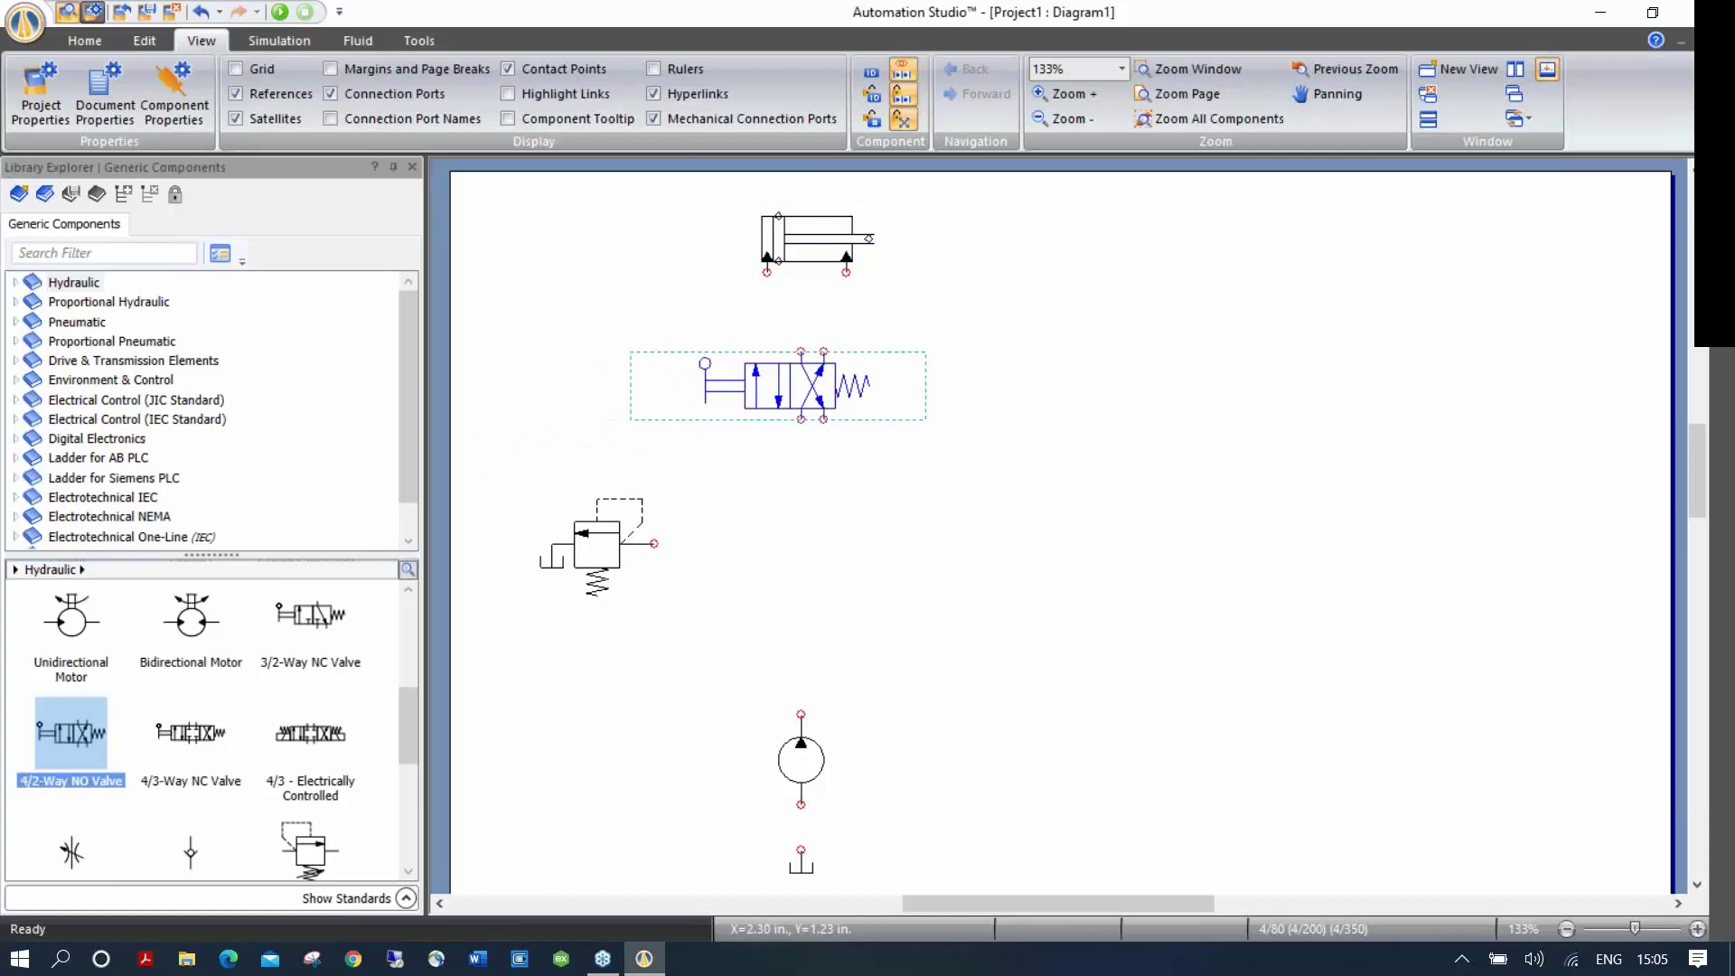
{"action": "left_click", "coordinate": [849, 500]}
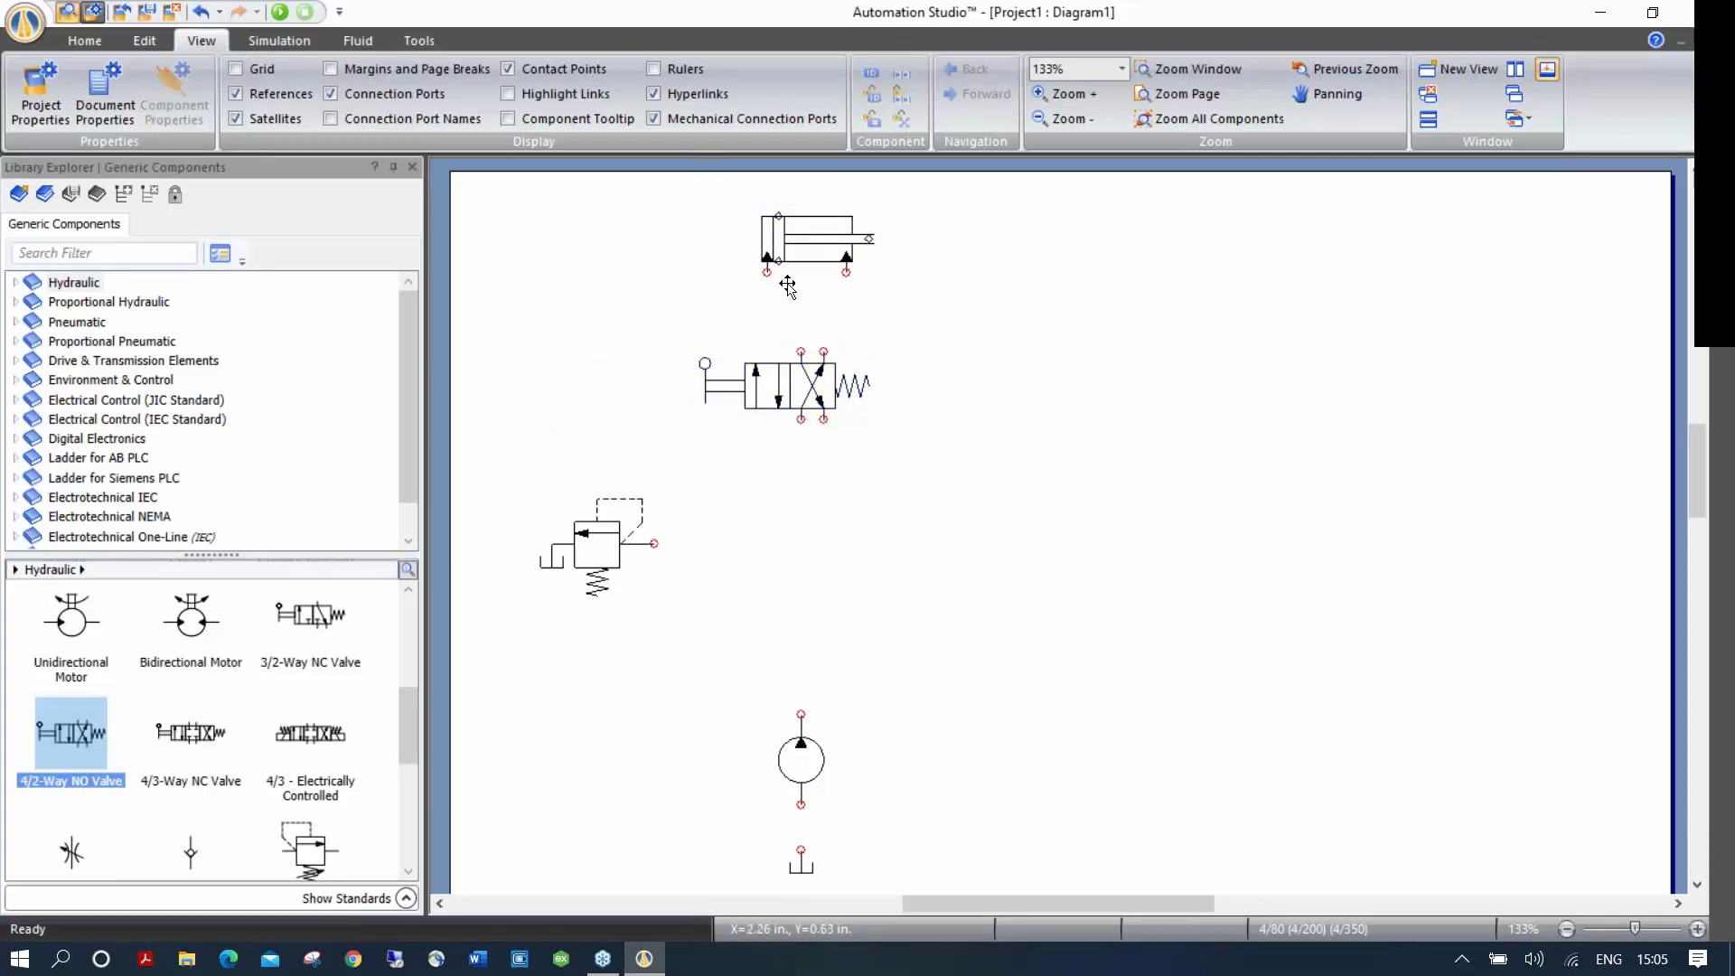
Step: Examine the cylinder's connection ports up close, then widen and pan the view across the circuit components
{"action": "scroll", "coordinate": [787, 286], "scroll_direction": "up", "scroll_amount": 10}
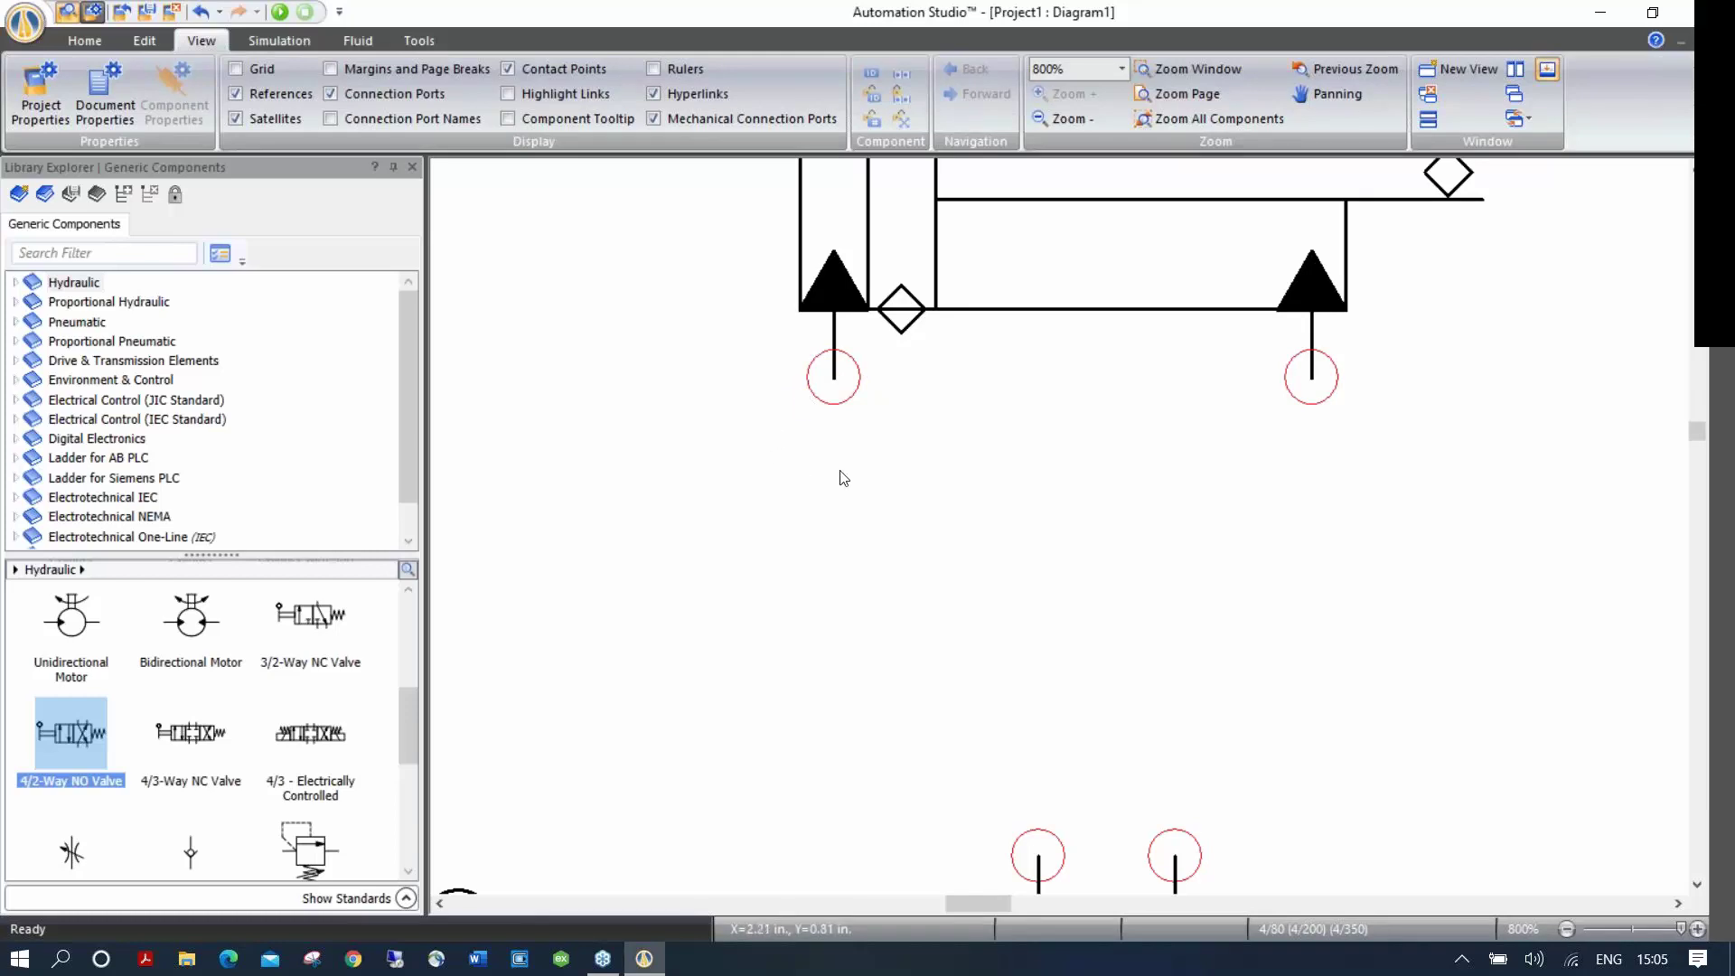
{"action": "scroll", "coordinate": [842, 478], "scroll_direction": "down", "scroll_amount": 5}
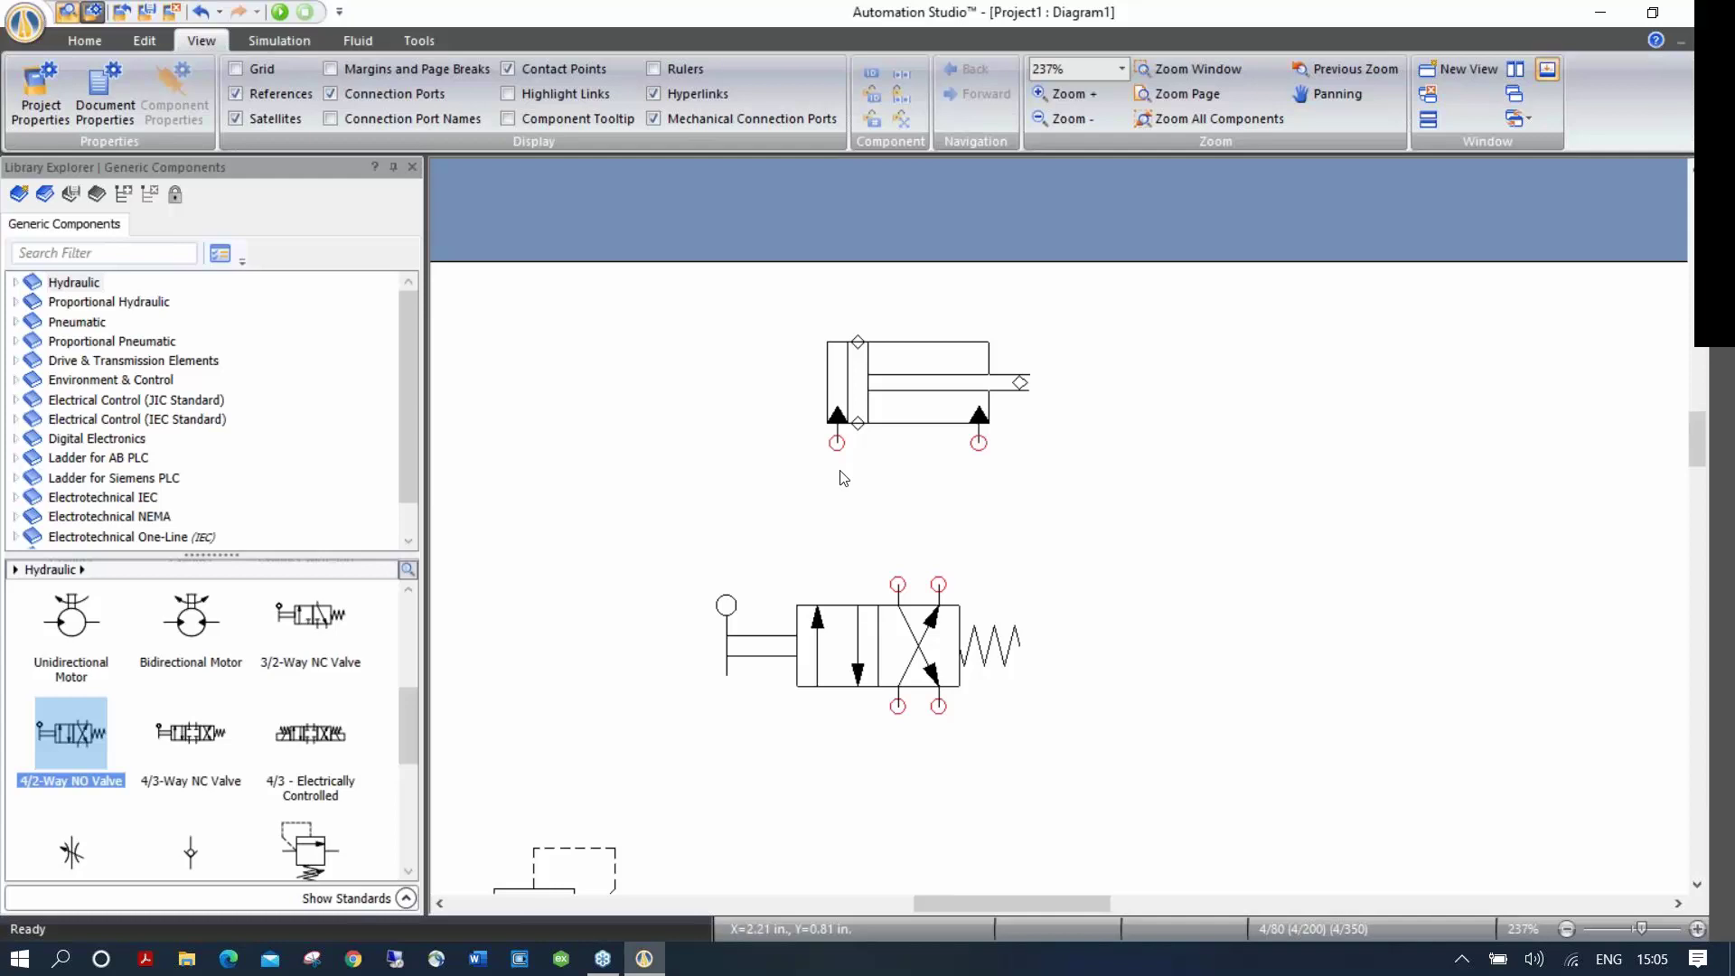
{"action": "scroll", "coordinate": [842, 477], "scroll_direction": "down", "scroll_amount": 2}
{"action": "left_click_drag", "start_coordinate": [895, 499], "coordinate": [949, 351]}
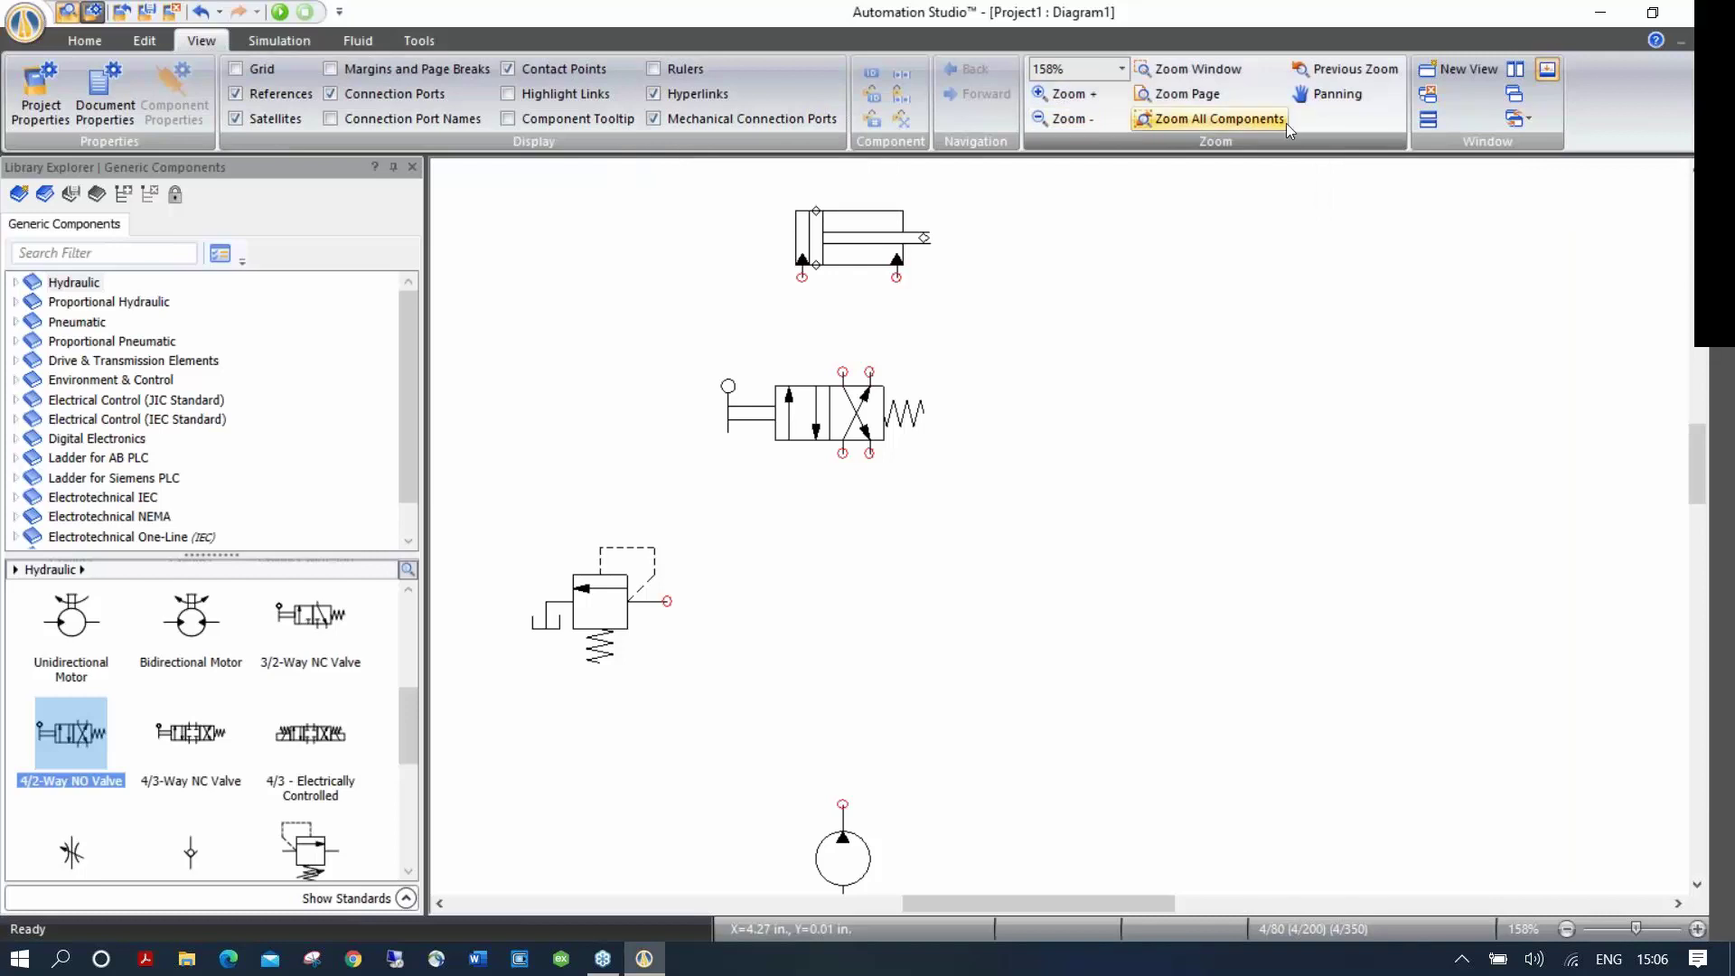
{"action": "left_click", "coordinate": [1331, 95]}
{"action": "mouse_move", "coordinate": [940, 393]}
{"action": "left_mouse_down"}
{"action": "mouse_move", "coordinate": [1096, 391]}
{"action": "mouse_move", "coordinate": [901, 357]}
{"action": "mouse_move", "coordinate": [1084, 470]}
{"action": "mouse_move", "coordinate": [883, 411]}
{"action": "mouse_move", "coordinate": [957, 388]}
{"action": "left_mouse_up"}
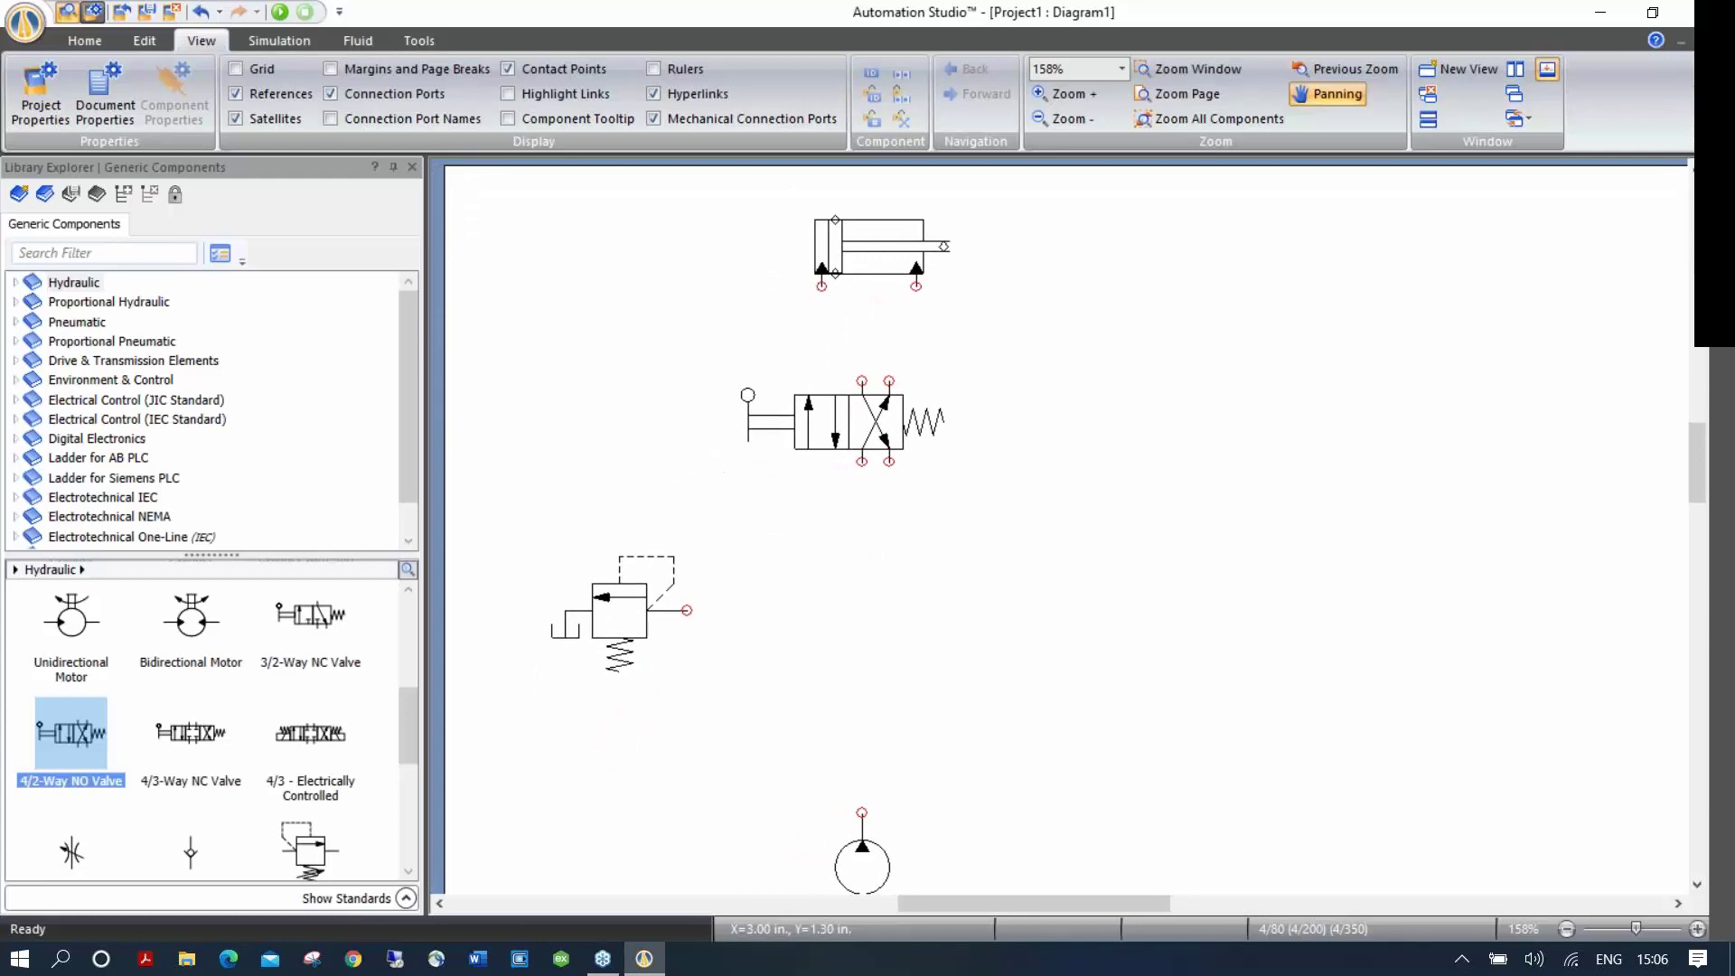
{"action": "key", "text": "Escape"}
{"action": "key", "text": "p"}
{"action": "mouse_move", "coordinate": [940, 322]}
{"action": "left_mouse_down"}
{"action": "mouse_move", "coordinate": [1153, 334]}
{"action": "mouse_move", "coordinate": [898, 304]}
{"action": "mouse_move", "coordinate": [1003, 397]}
{"action": "mouse_move", "coordinate": [955, 303]}
{"action": "mouse_move", "coordinate": [933, 328]}
{"action": "left_mouse_up"}
{"action": "key", "text": "Escape"}
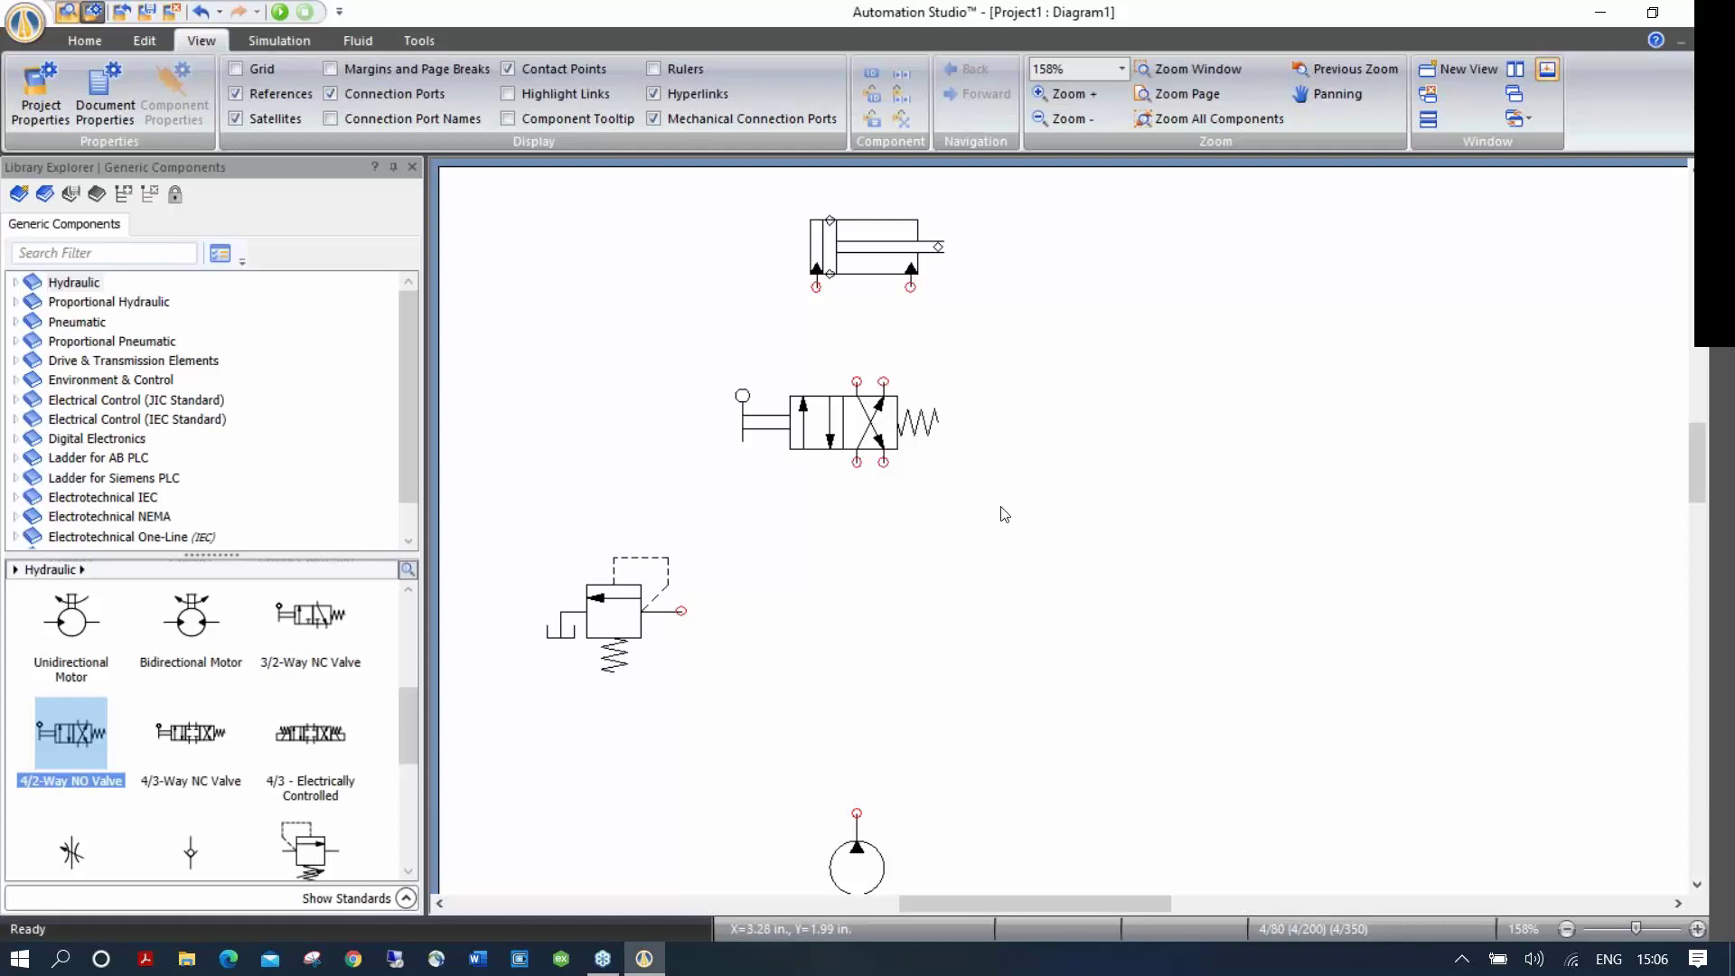
Step: Examine the diagram at different magnifications, including the full page and the pump up close, and fit all components in the view
{"action": "left_click", "coordinate": [1072, 96]}
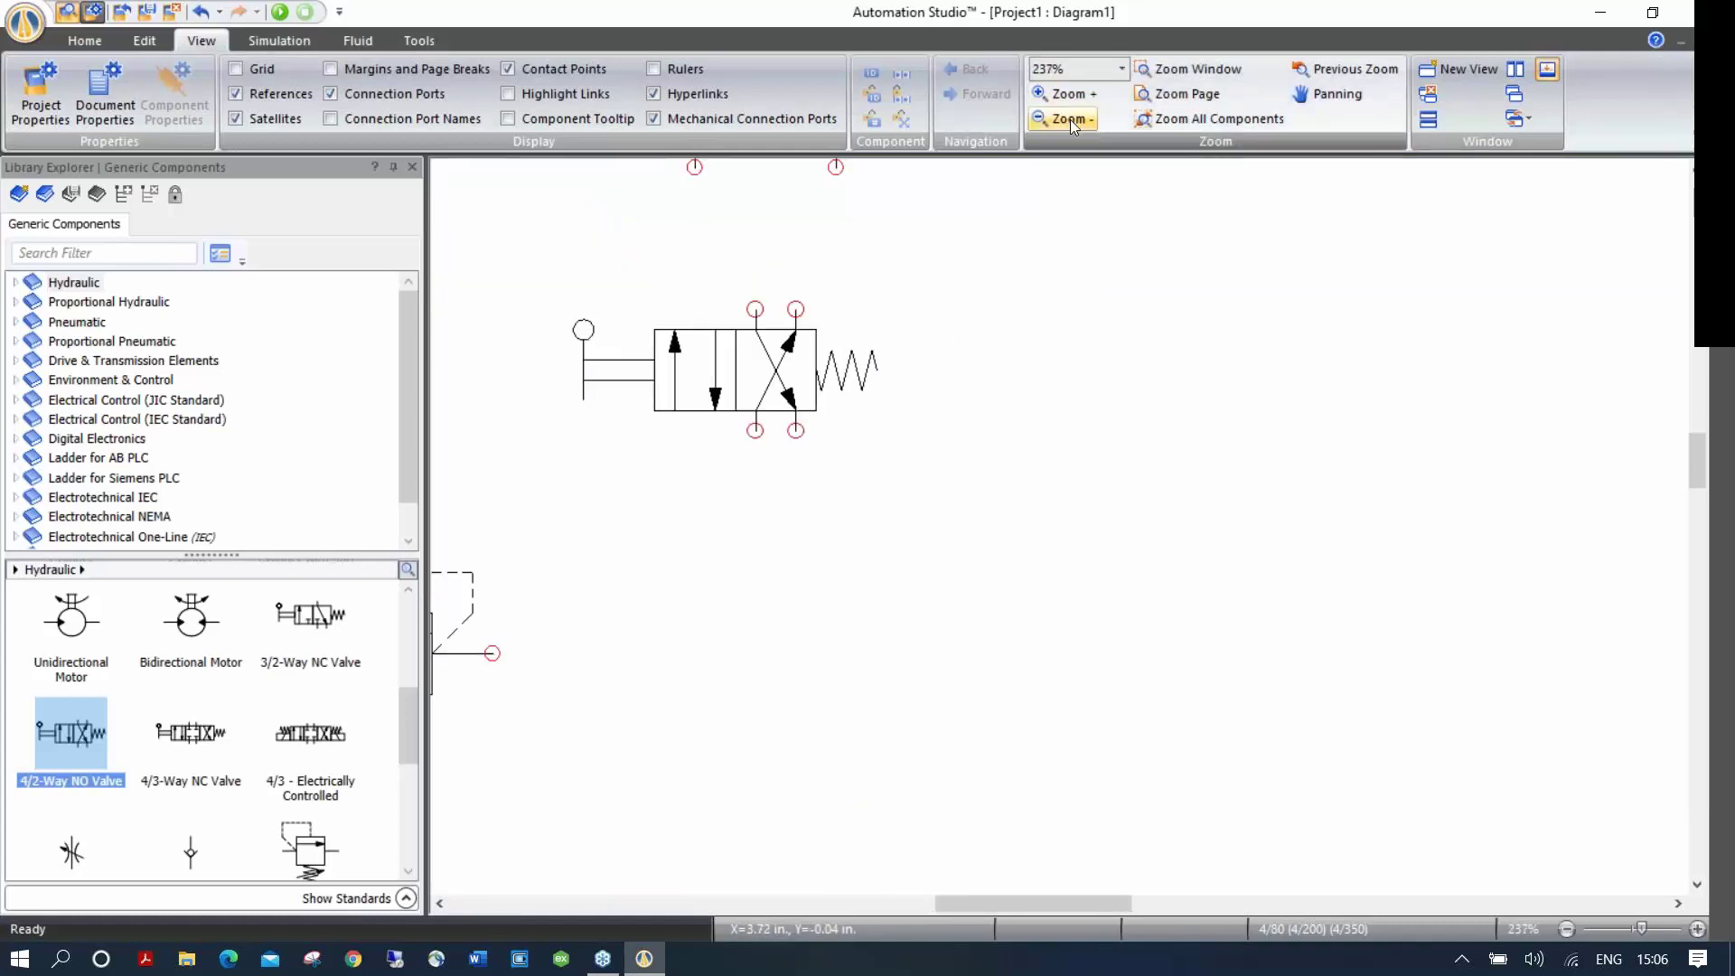
{"action": "left_click", "coordinate": [1070, 120]}
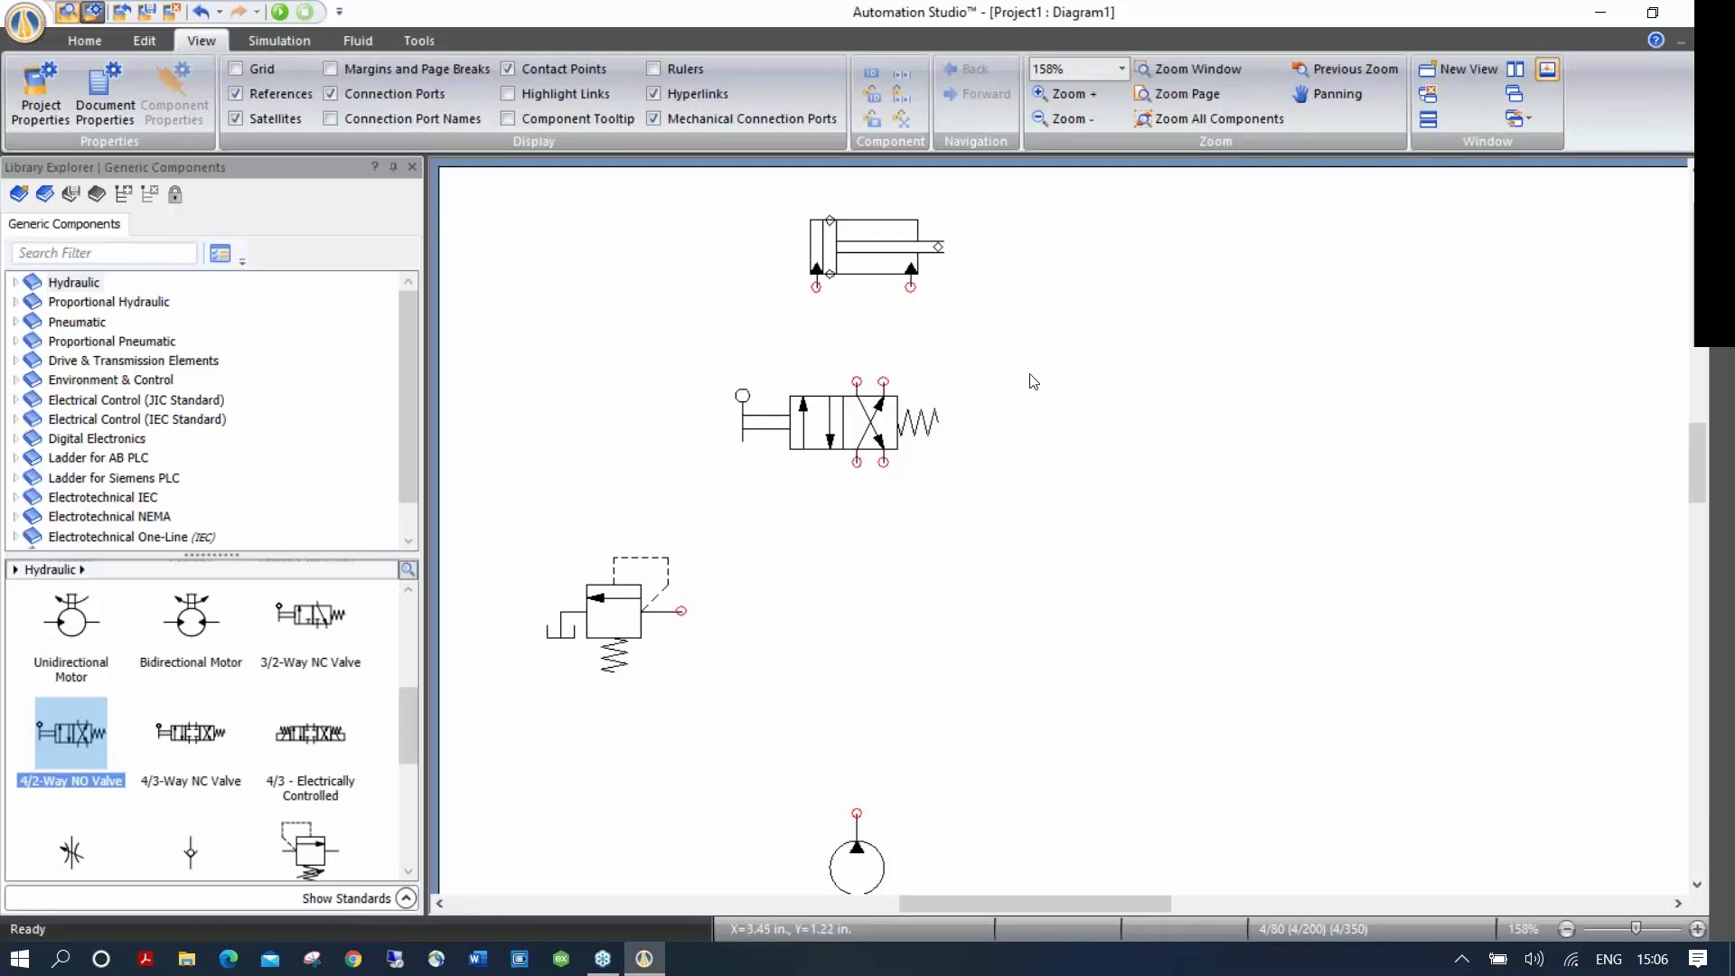
{"action": "scroll", "coordinate": [1031, 380], "scroll_direction": "down", "scroll_amount": 2}
{"action": "scroll", "coordinate": [1033, 380], "scroll_direction": "down", "scroll_amount": 3}
{"action": "scroll", "coordinate": [1033, 380], "scroll_direction": "up", "scroll_amount": 5}
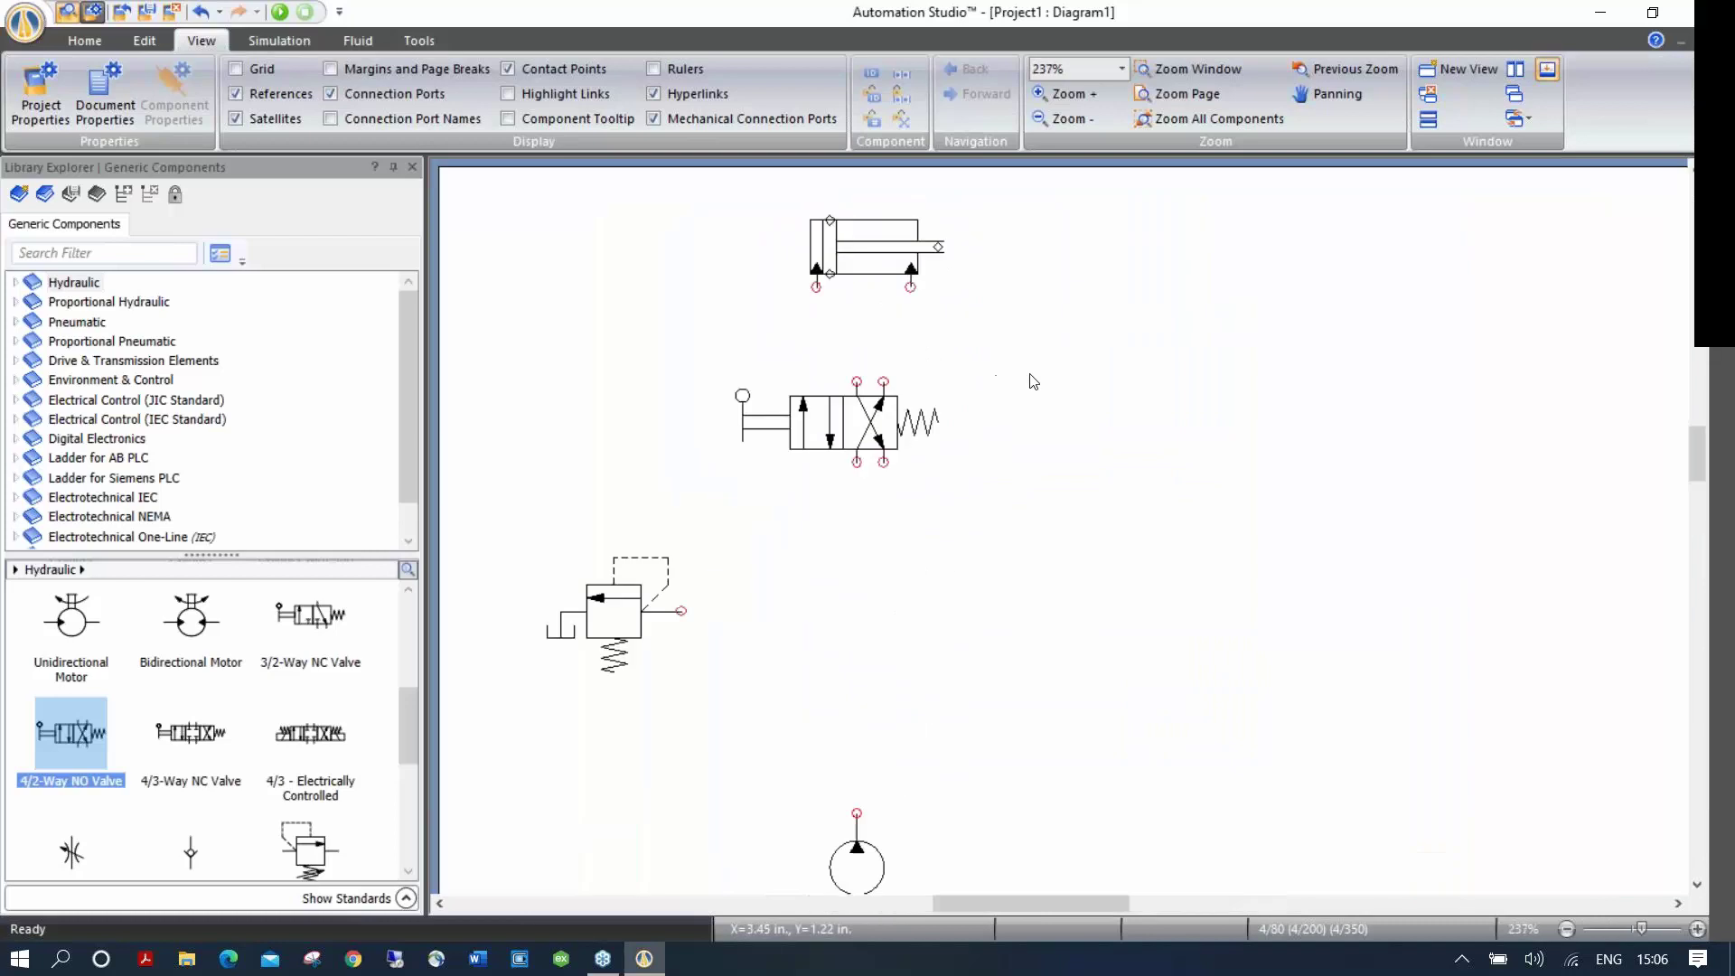
{"action": "scroll", "coordinate": [1033, 380], "scroll_direction": "down", "scroll_amount": 5}
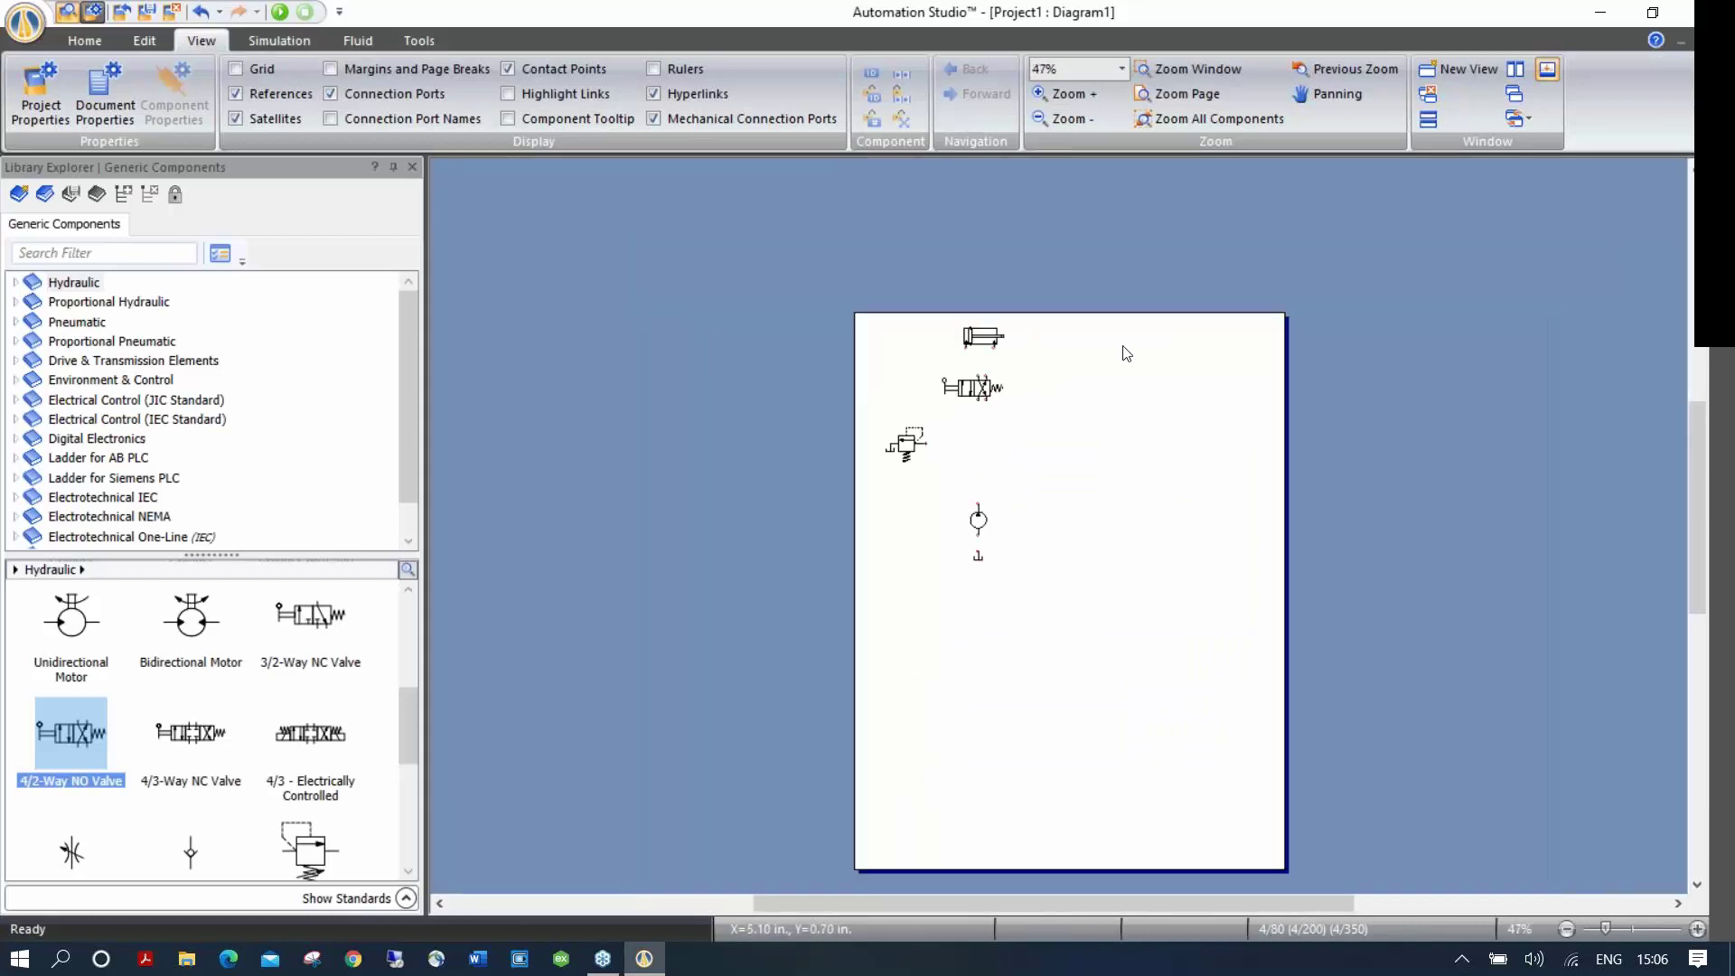
{"action": "scroll", "coordinate": [1282, 309], "scroll_direction": "up", "scroll_amount": 1}
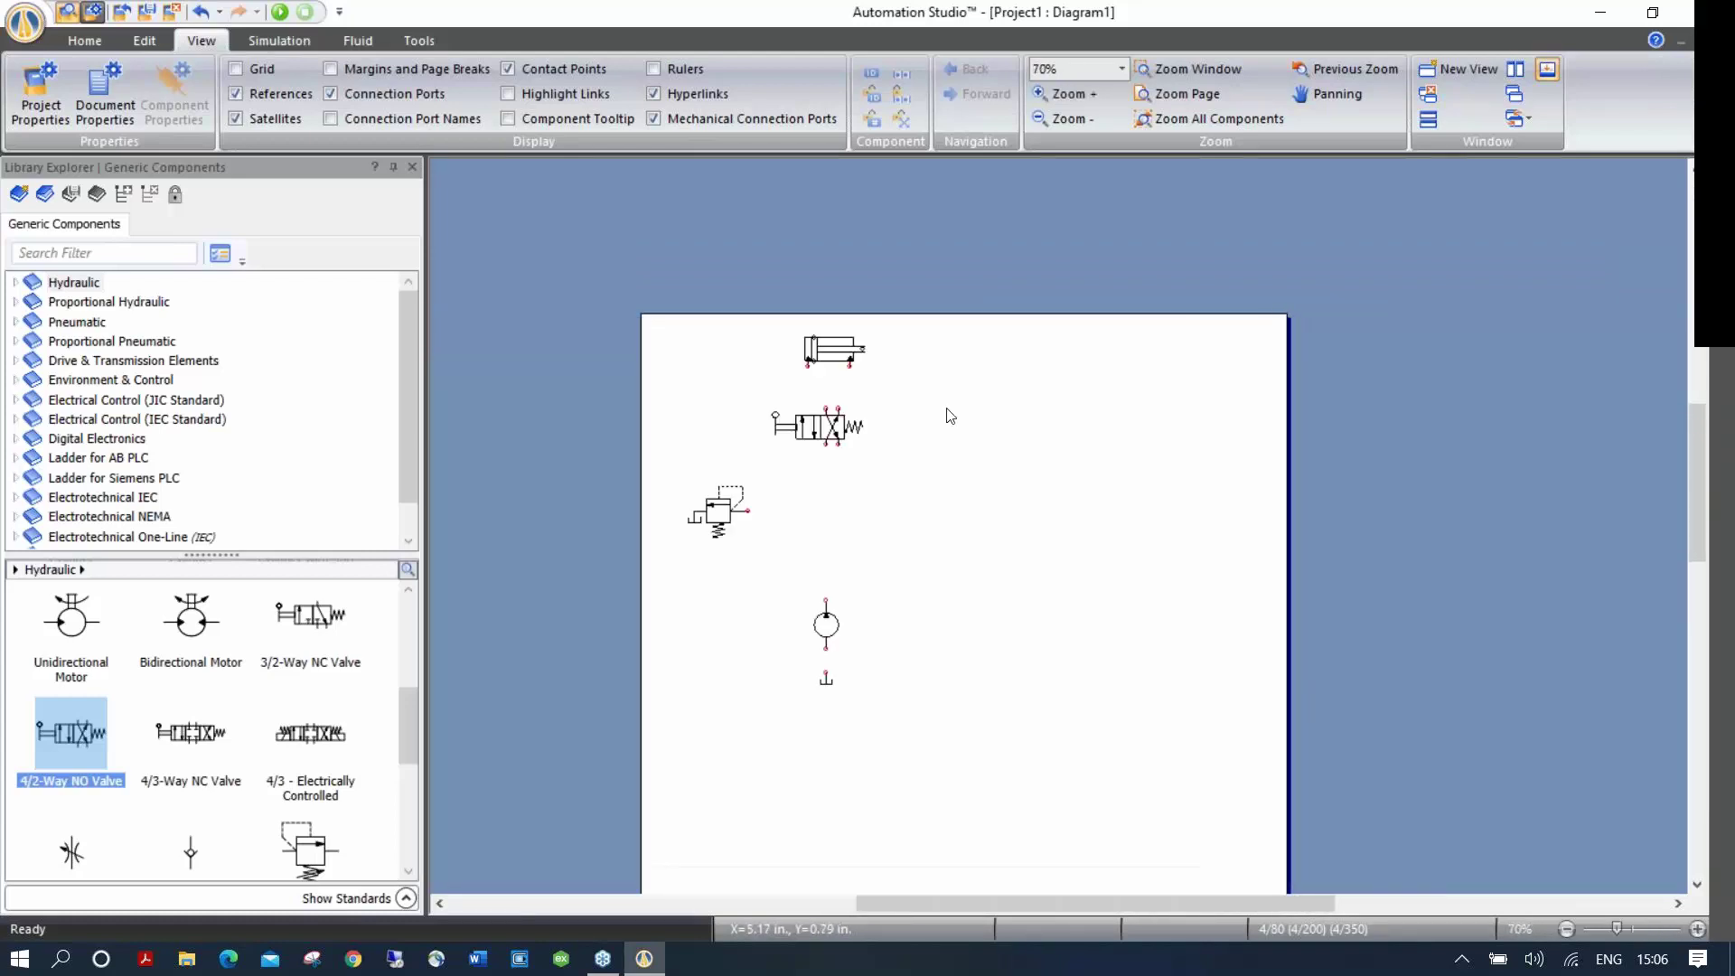
{"action": "scroll", "coordinate": [836, 642], "scroll_direction": "up", "scroll_amount": 3}
{"action": "scroll", "coordinate": [836, 642], "scroll_direction": "up", "scroll_amount": 3}
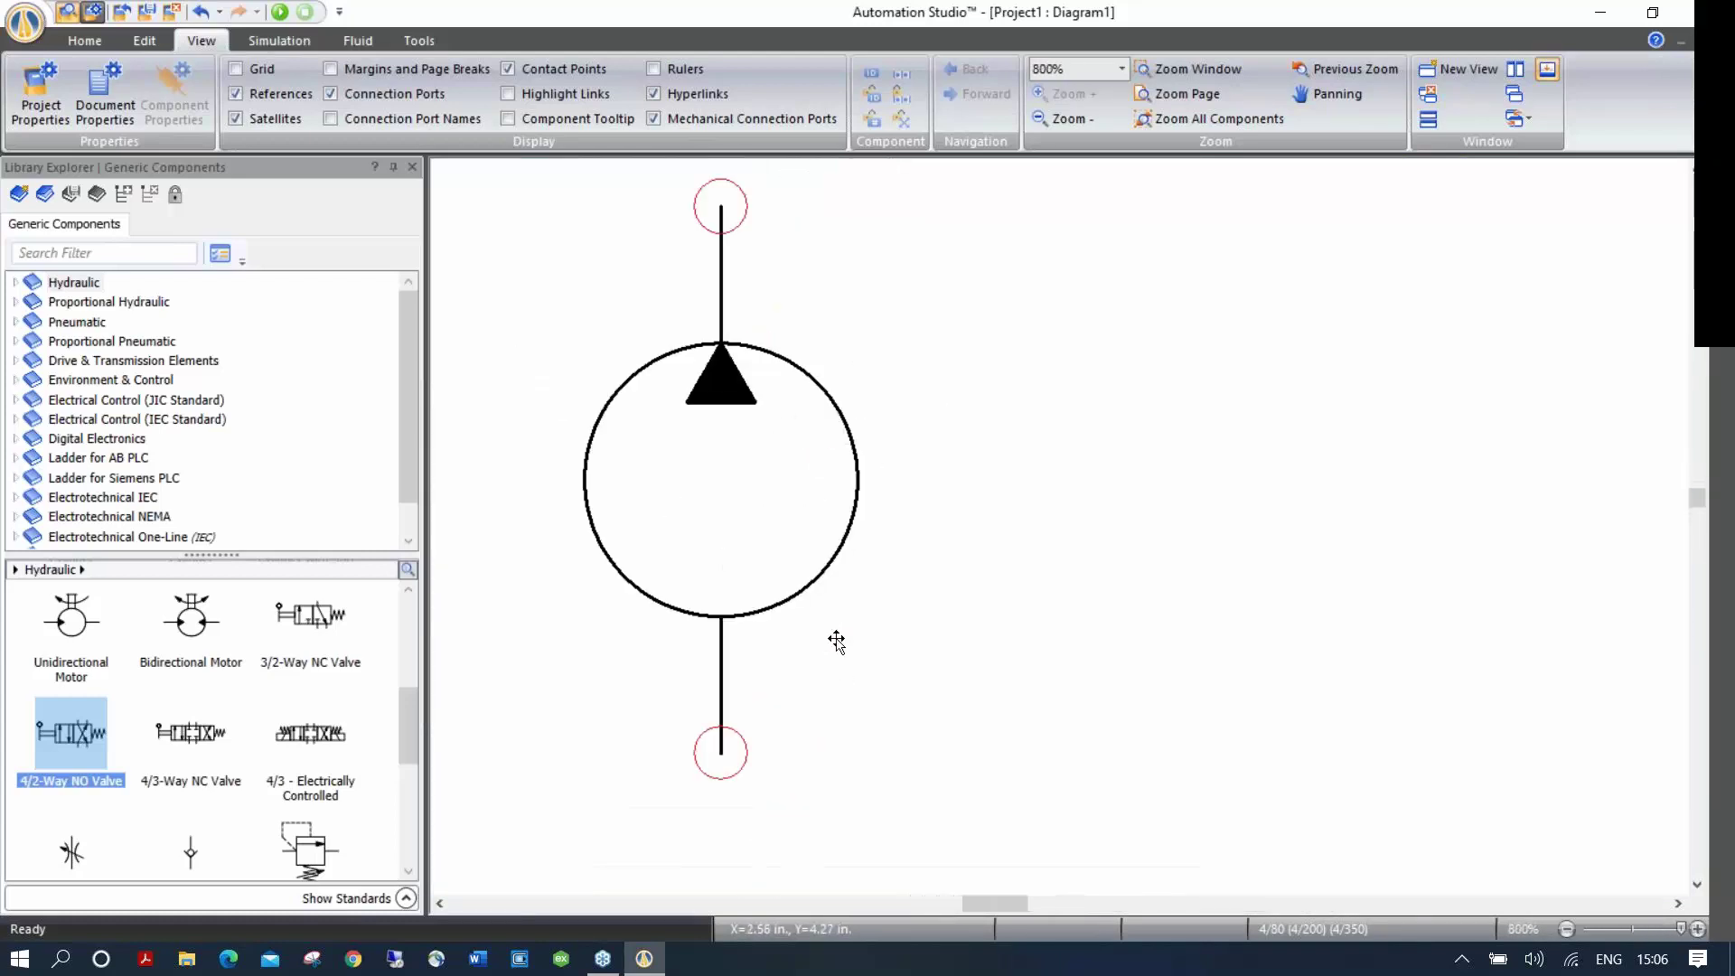
{"action": "scroll", "coordinate": [835, 642], "scroll_direction": "down", "scroll_amount": 4}
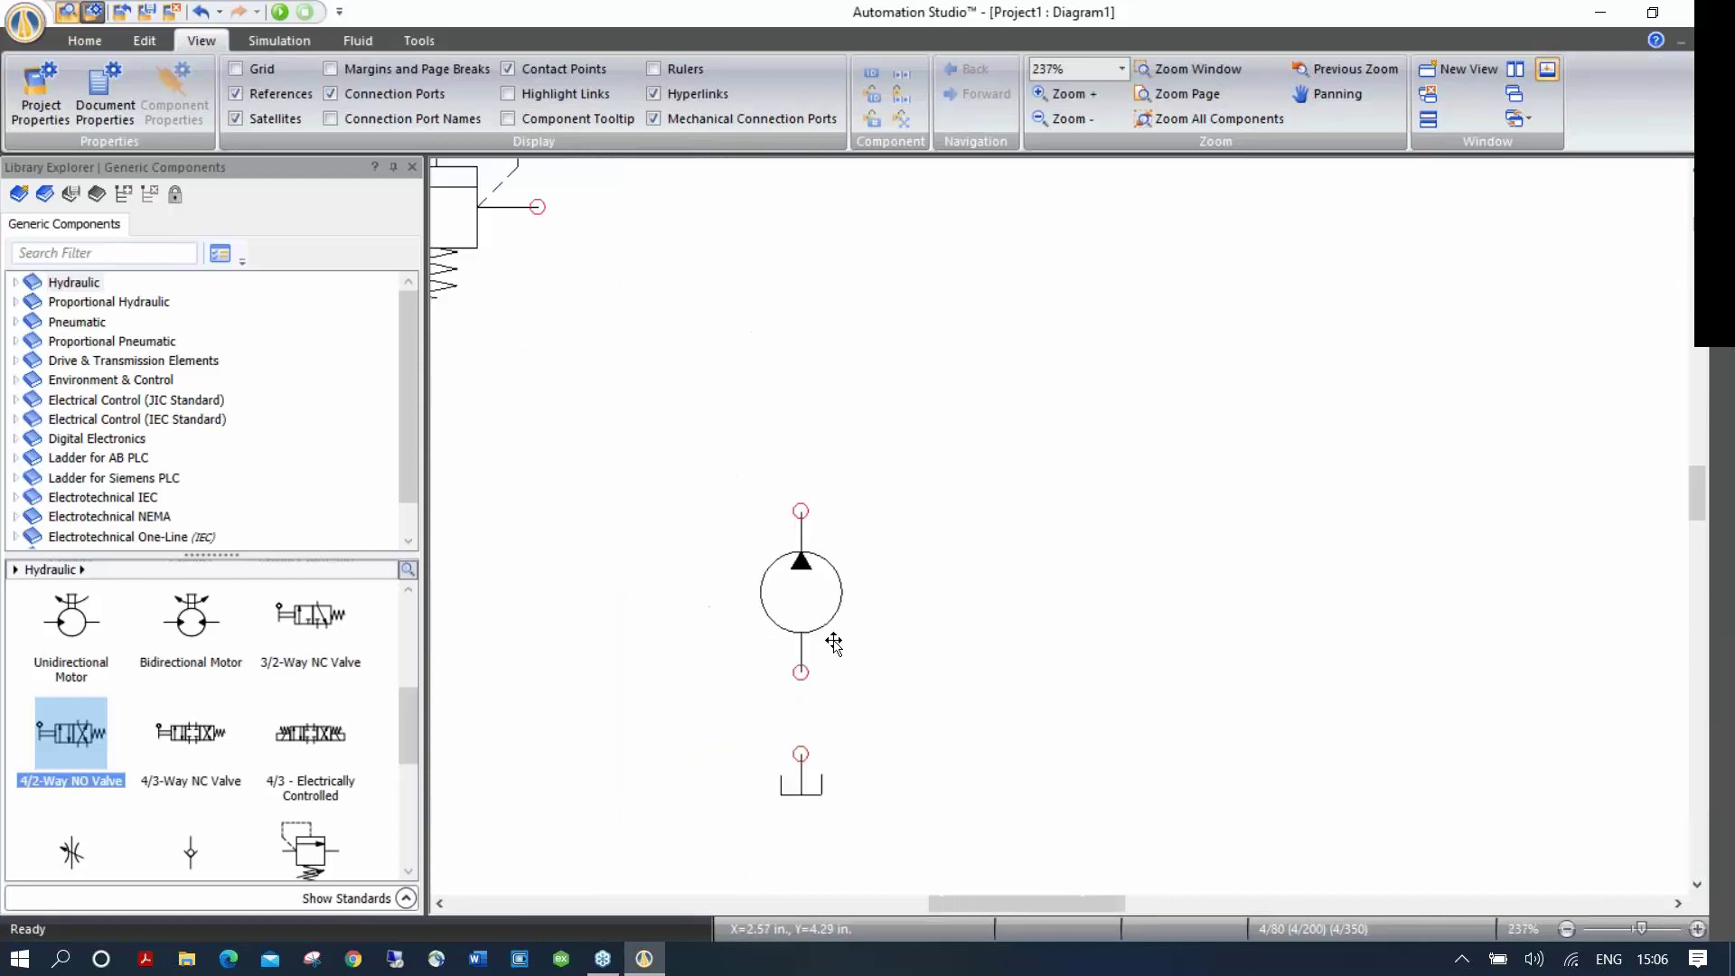
{"action": "left_click_drag", "start_coordinate": [871, 333], "coordinate": [860, 452]}
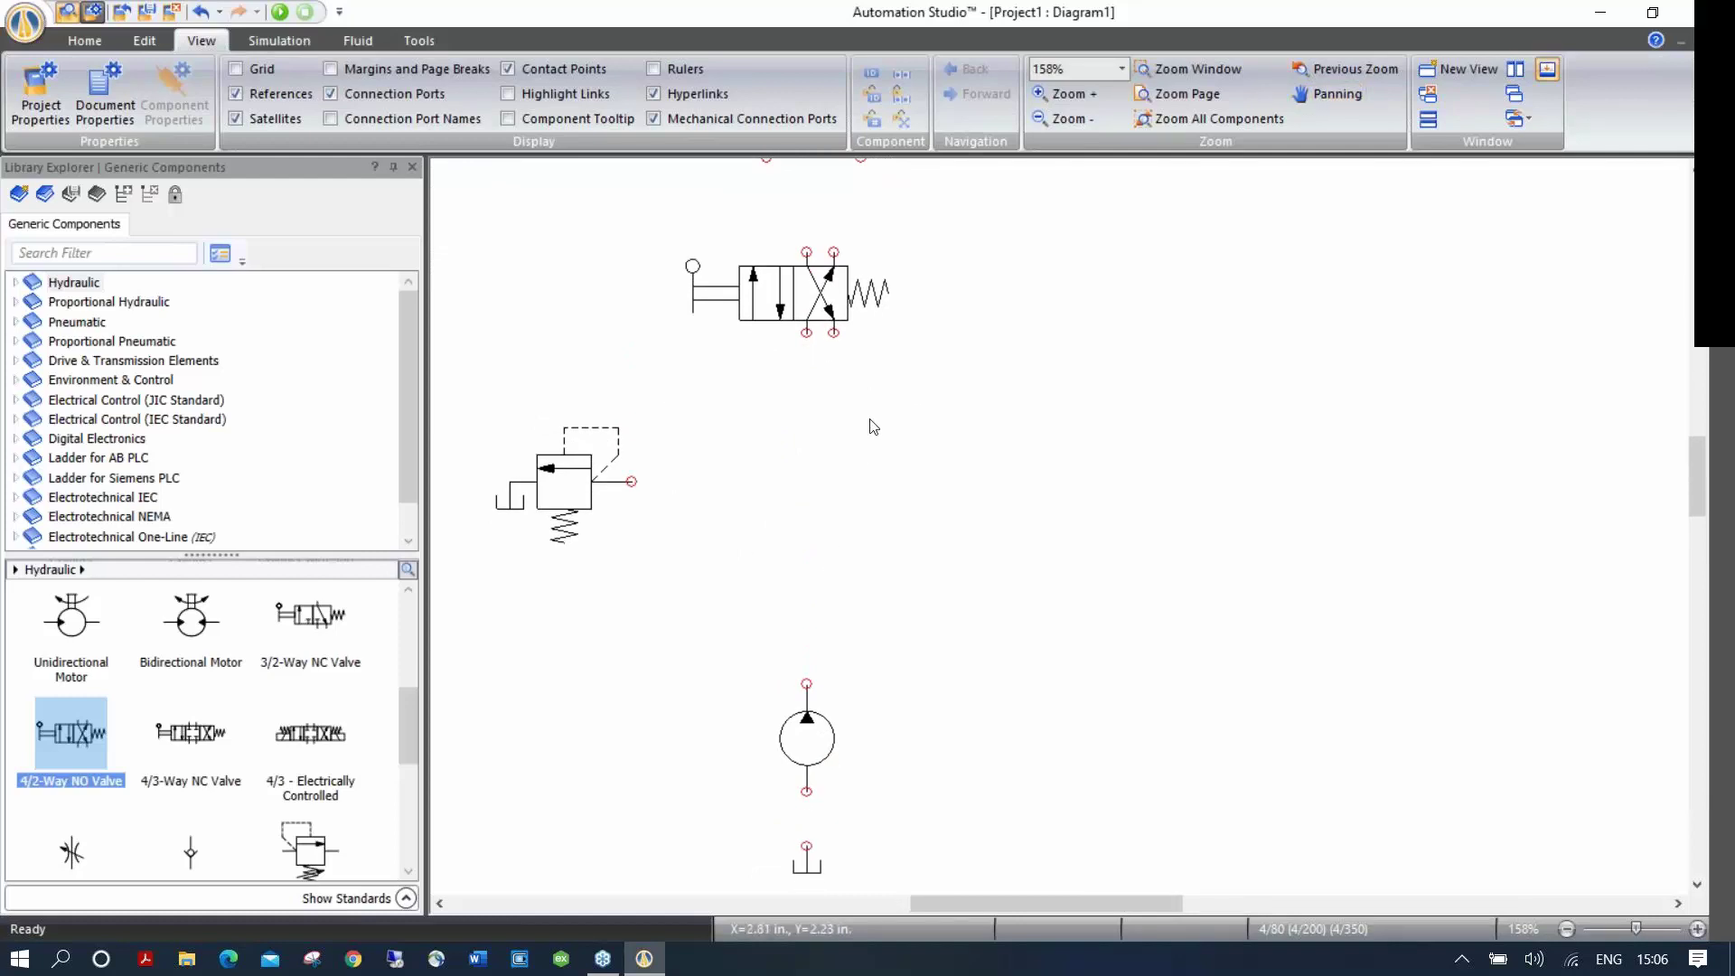
{"action": "right_click", "coordinate": [962, 382]}
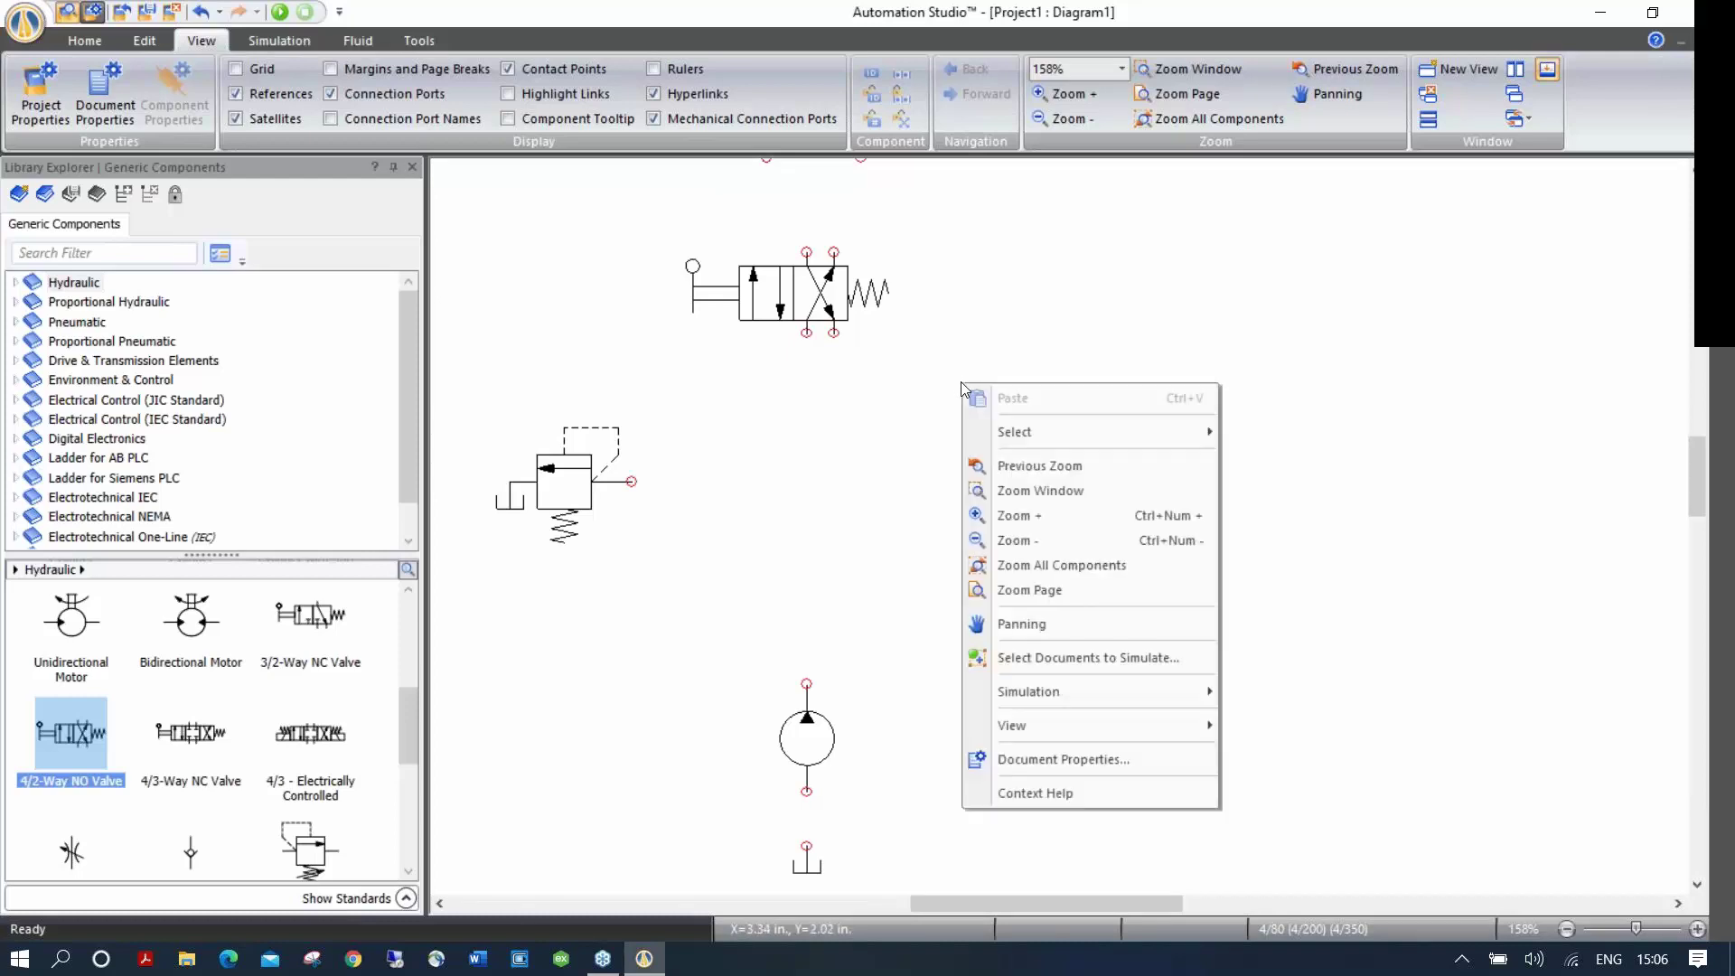
{"action": "left_click", "coordinate": [1045, 567]}
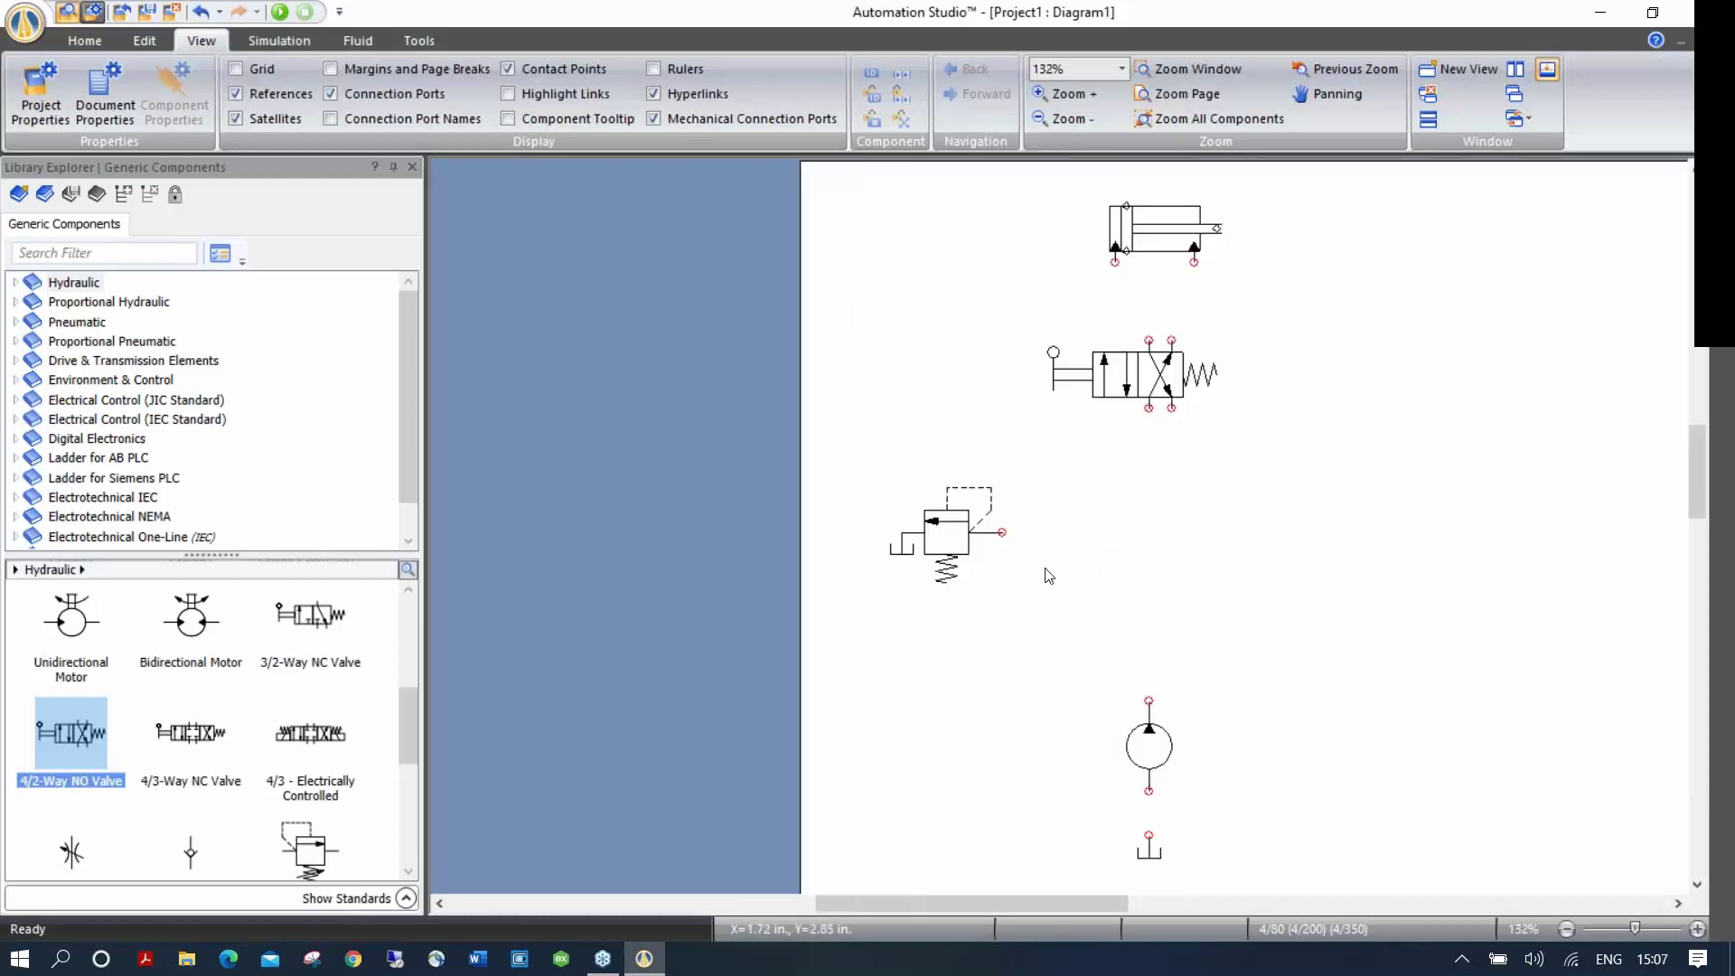
Step: Connect the cylinder's two ports to the two upper ports of the 4/2-way valve
{"action": "key", "text": "p"}
{"action": "left_click_drag", "start_coordinate": [1193, 522], "coordinate": [893, 527]}
{"action": "key", "text": "Escape"}
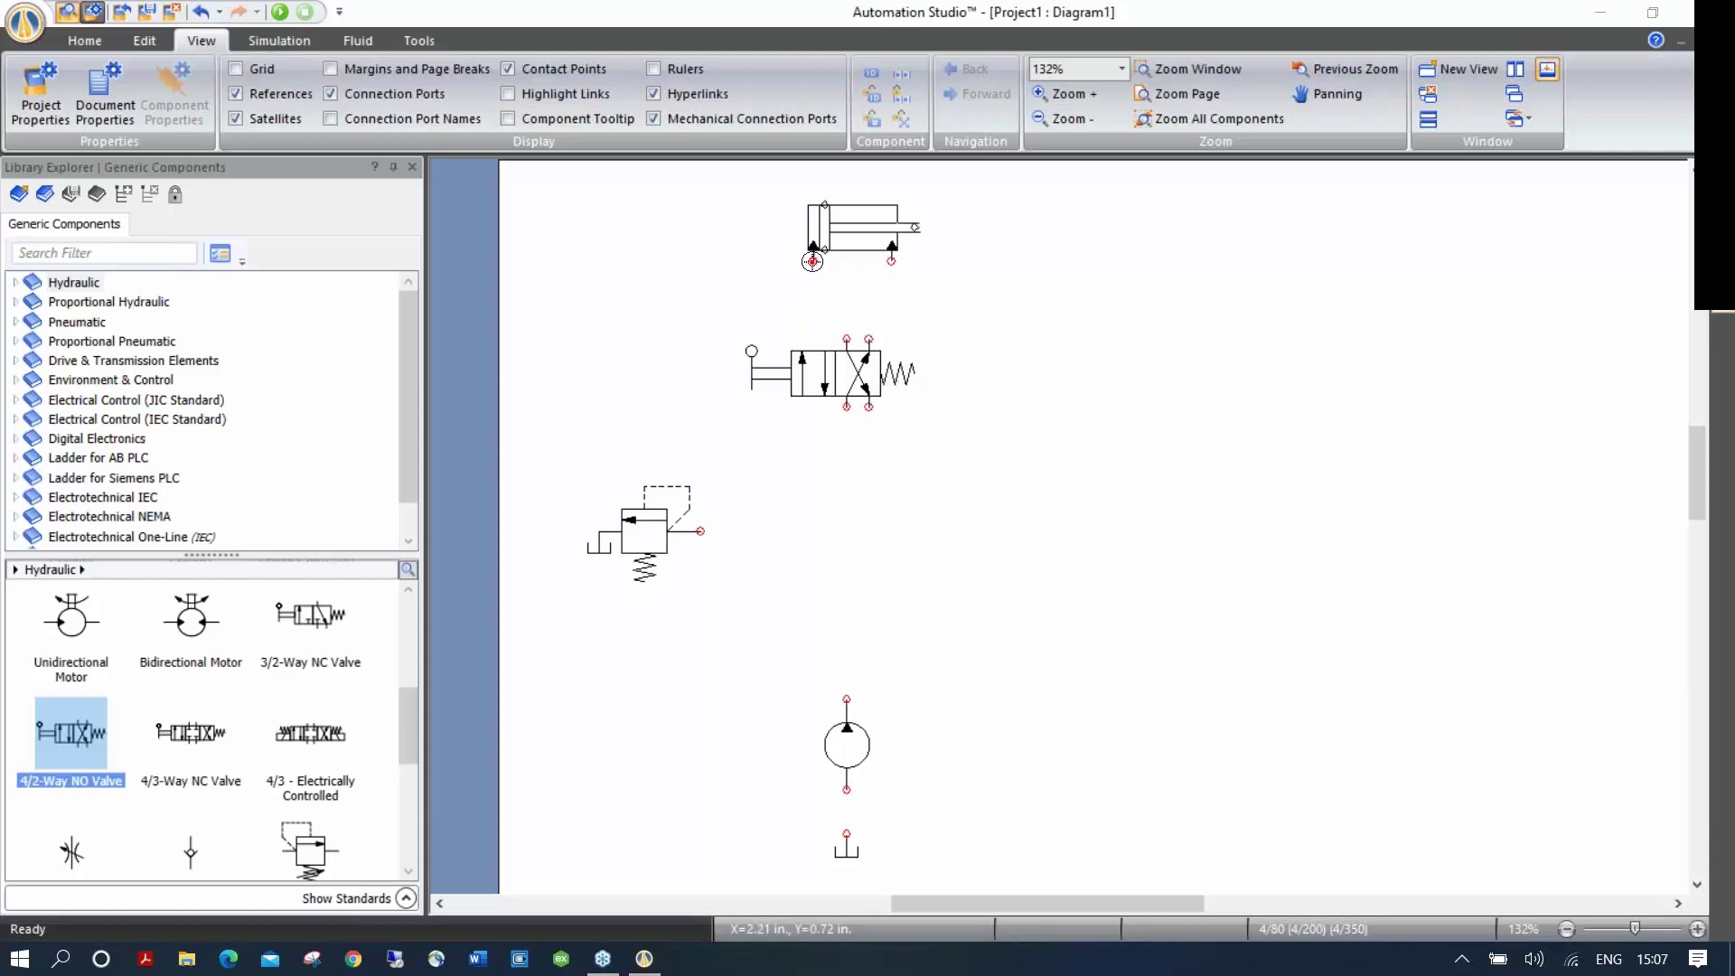
{"action": "left_click_drag", "start_coordinate": [813, 262], "coordinate": [846, 336]}
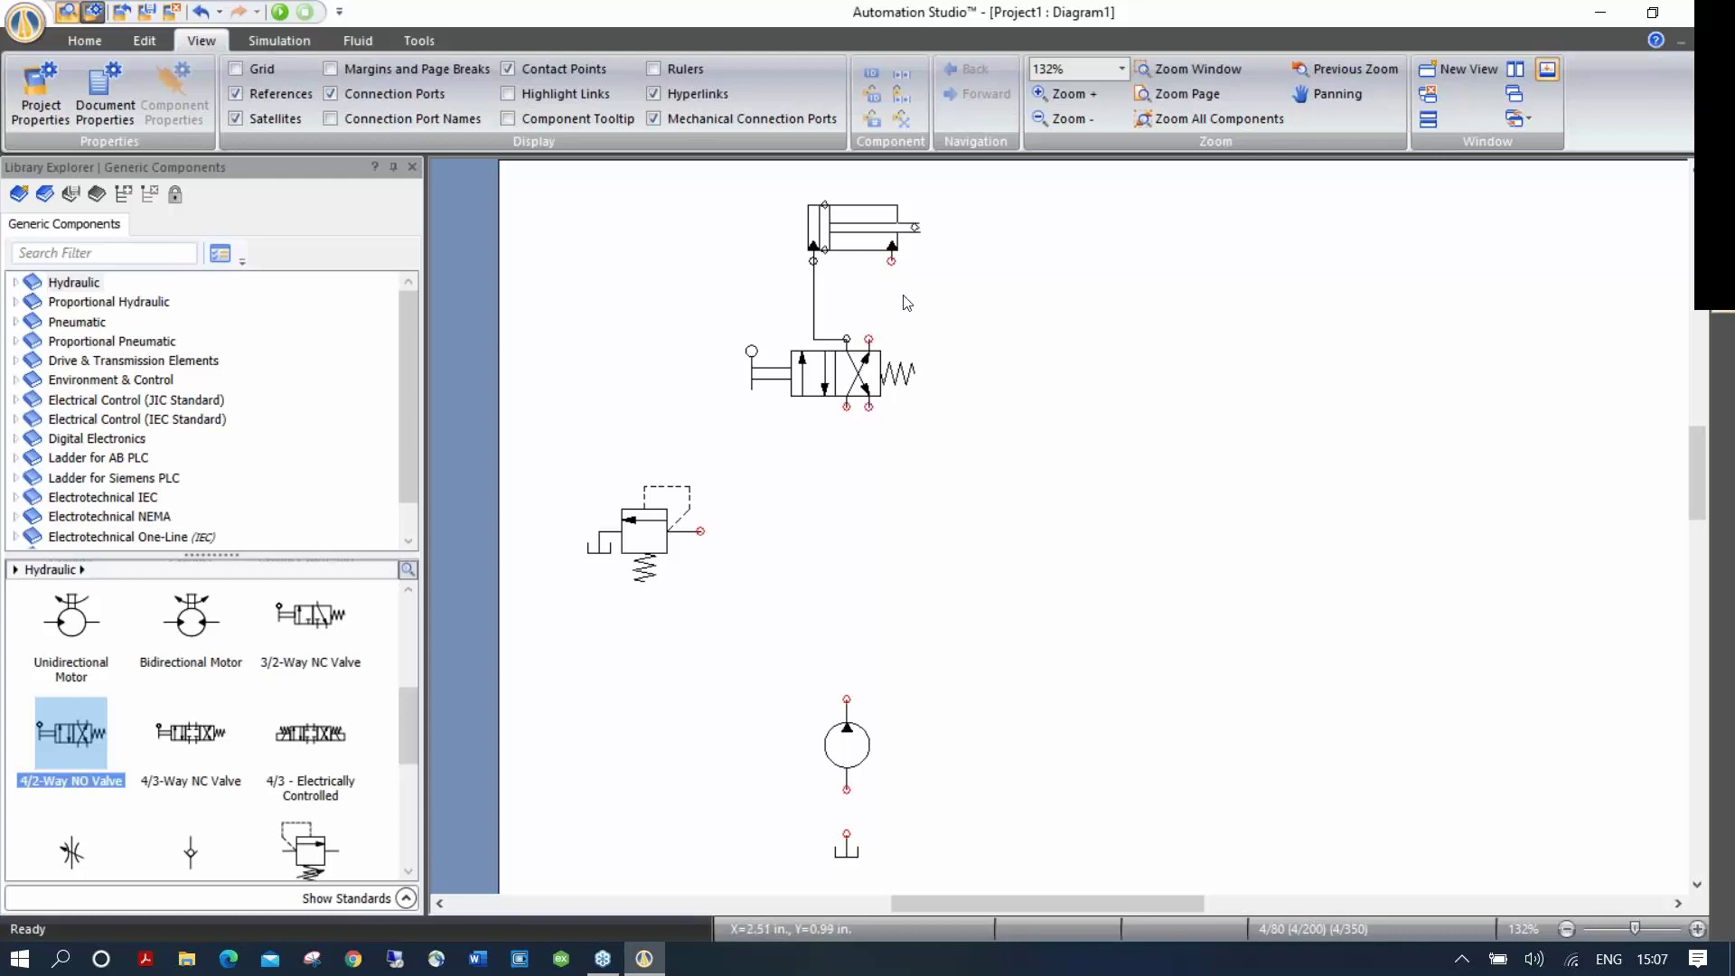
{"action": "left_click_drag", "start_coordinate": [890, 261], "coordinate": [868, 339]}
Step: Connect the pump's outlet to the valve's left lower port and its inlet to the reservoir, and join the relief valve to the pressure line
{"action": "left_click_drag", "start_coordinate": [846, 407], "coordinate": [847, 694]}
{"action": "left_click_drag", "start_coordinate": [847, 789], "coordinate": [847, 833]}
{"action": "left_click_drag", "start_coordinate": [700, 532], "coordinate": [847, 532]}
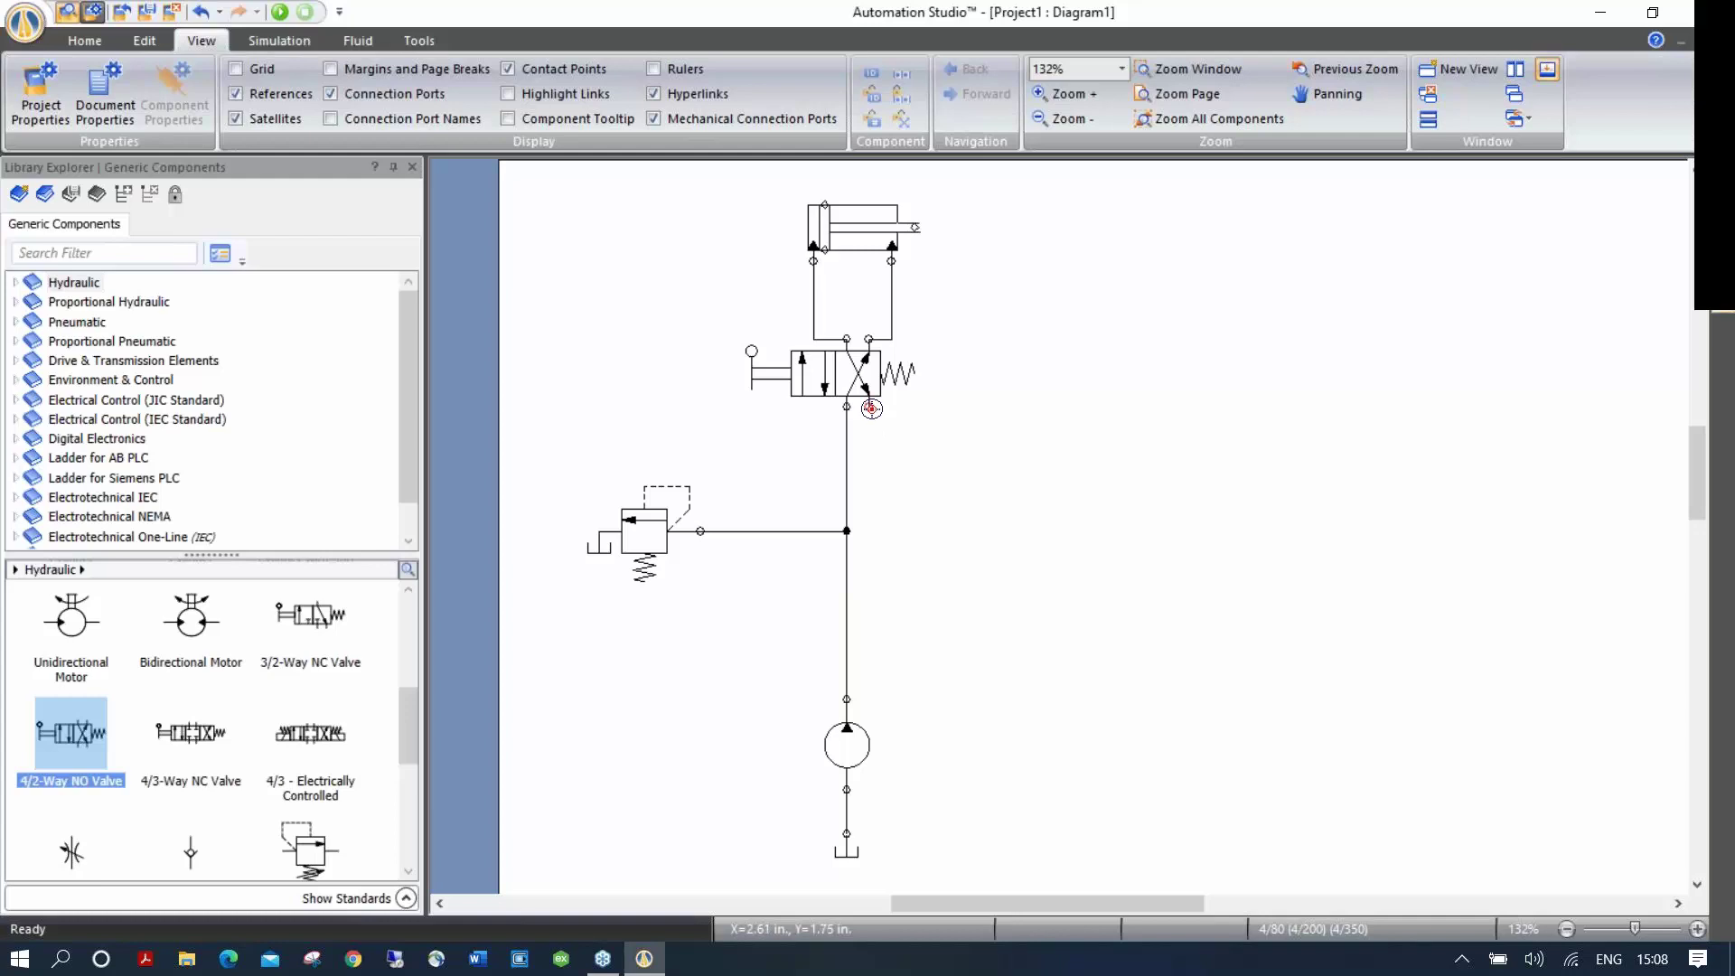
Step: Draw a return line from the valve's right lower port down beside the pump and end it with a Hydrostatic Reservoir
{"action": "mouse_move", "coordinate": [872, 409]}
{"action": "left_mouse_down"}
{"action": "mouse_move", "coordinate": [858, 834]}
{"action": "mouse_move", "coordinate": [869, 607]}
{"action": "mouse_move", "coordinate": [886, 669]}
{"action": "mouse_move", "coordinate": [891, 634]}
{"action": "mouse_move", "coordinate": [936, 636]}
{"action": "mouse_move", "coordinate": [948, 774]}
{"action": "mouse_move", "coordinate": [925, 832]}
{"action": "left_mouse_up"}
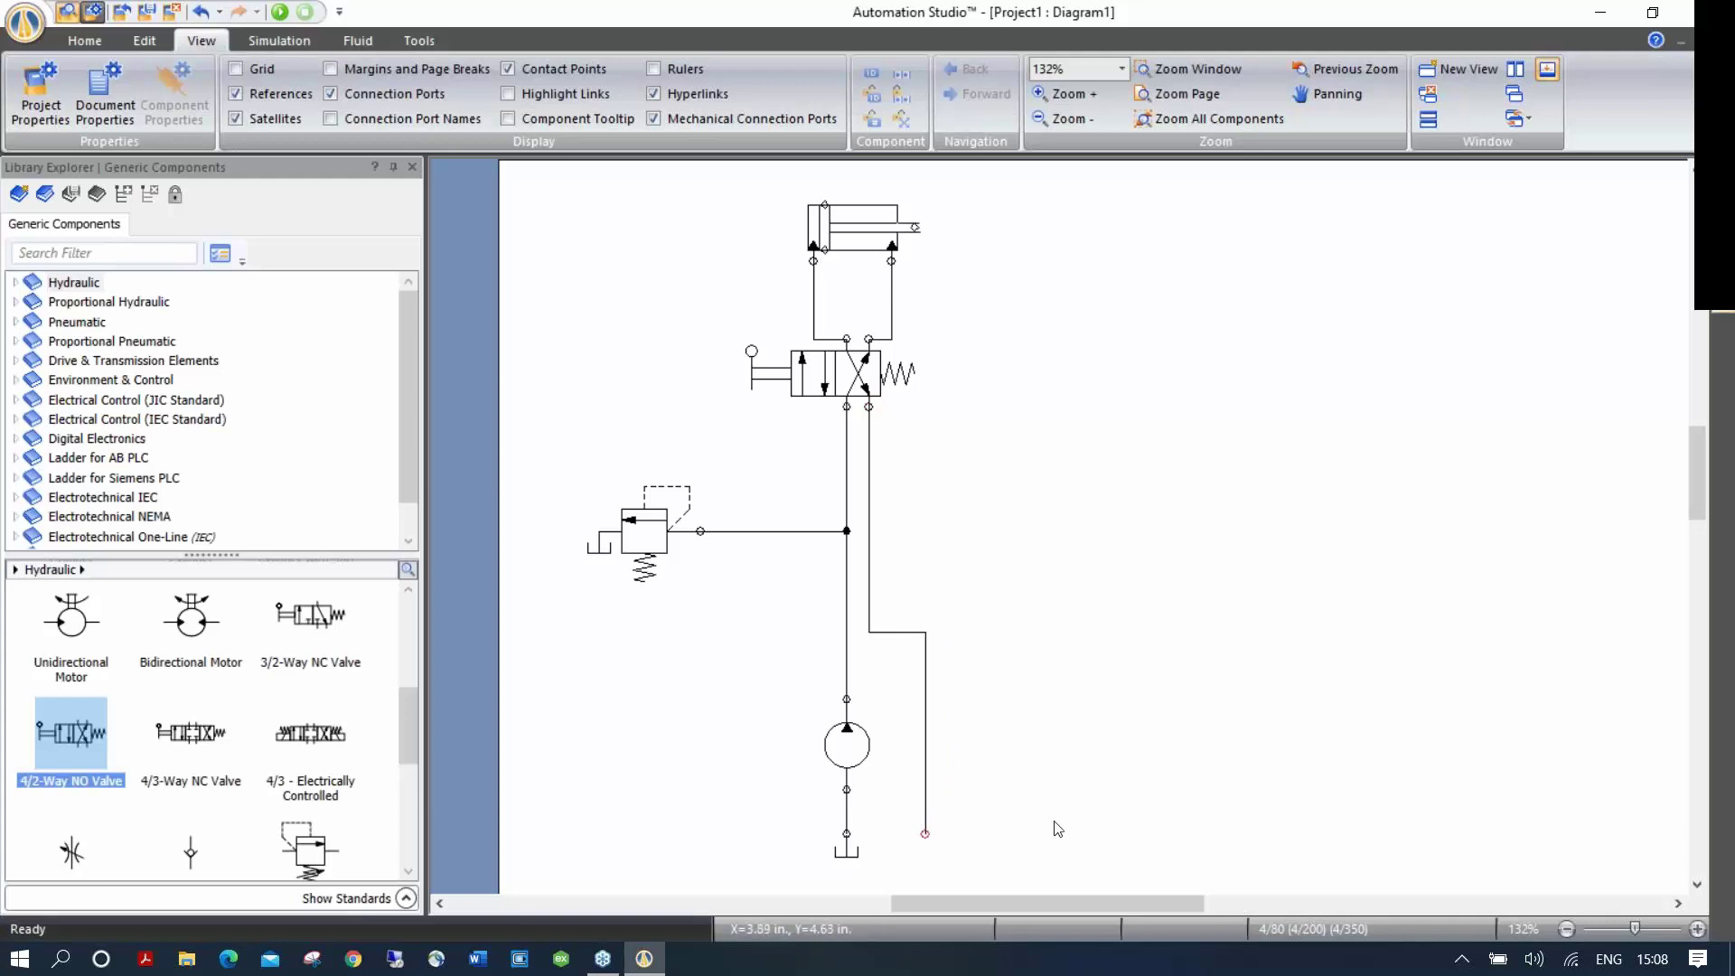
{"action": "left_click_drag", "start_coordinate": [410, 724], "coordinate": [416, 612]}
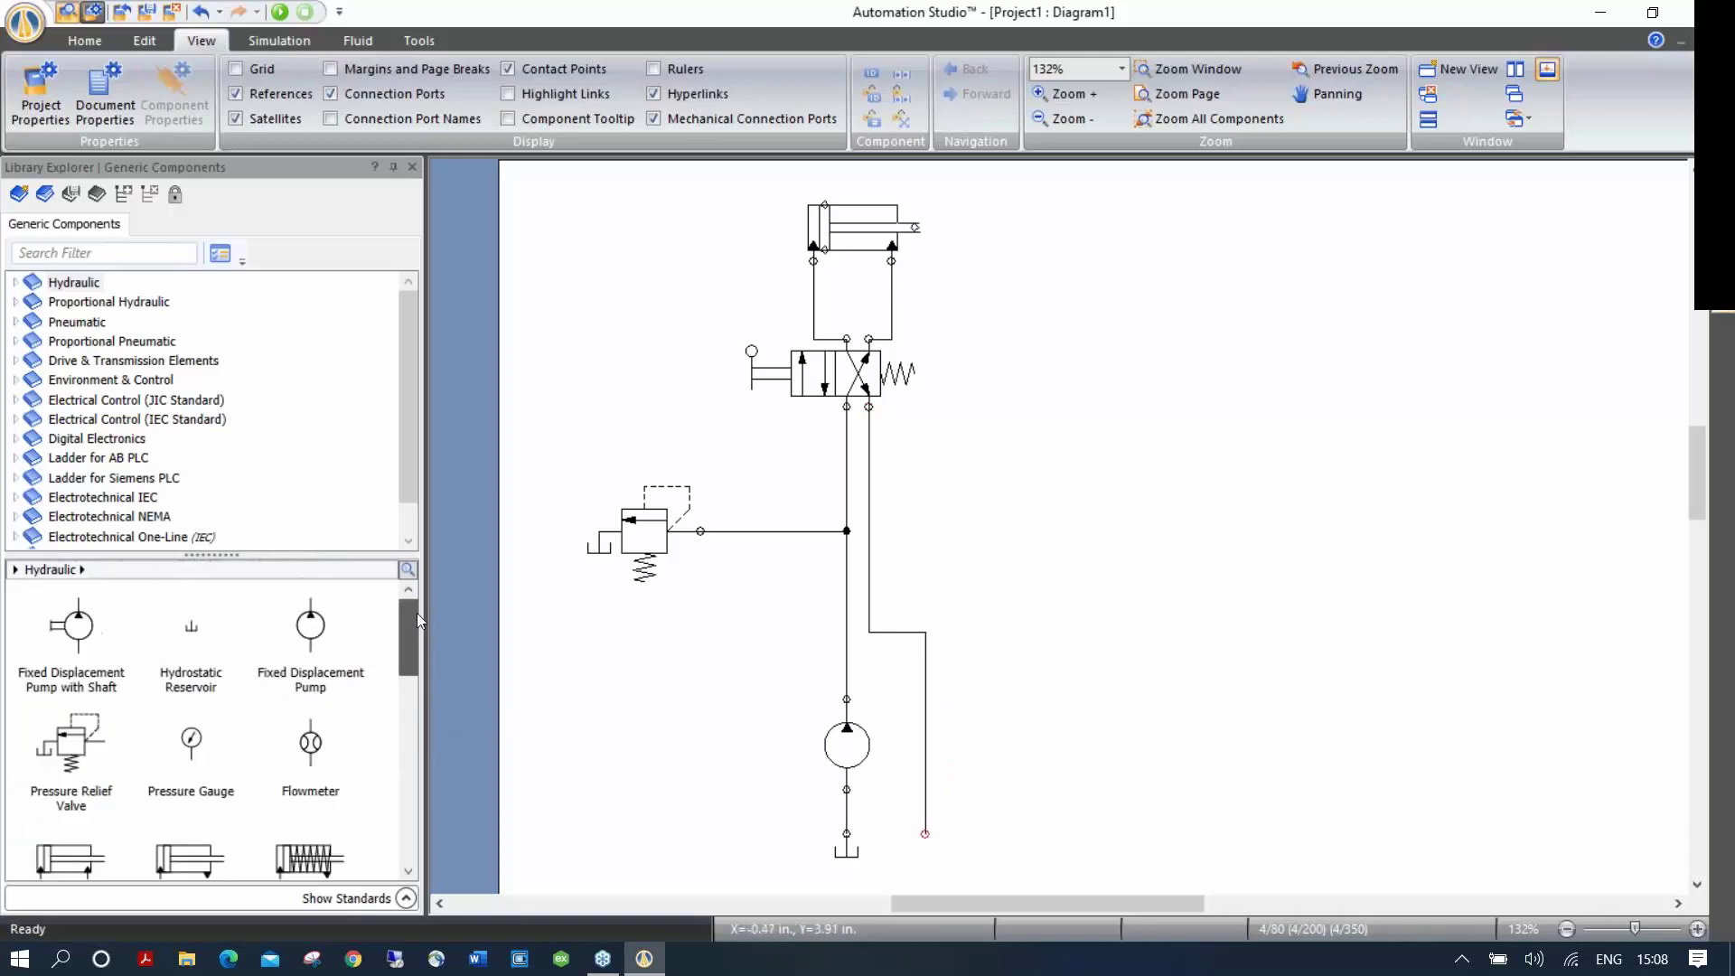
{"action": "left_click_drag", "start_coordinate": [192, 629], "coordinate": [944, 854]}
{"action": "left_click", "coordinate": [1165, 855]}
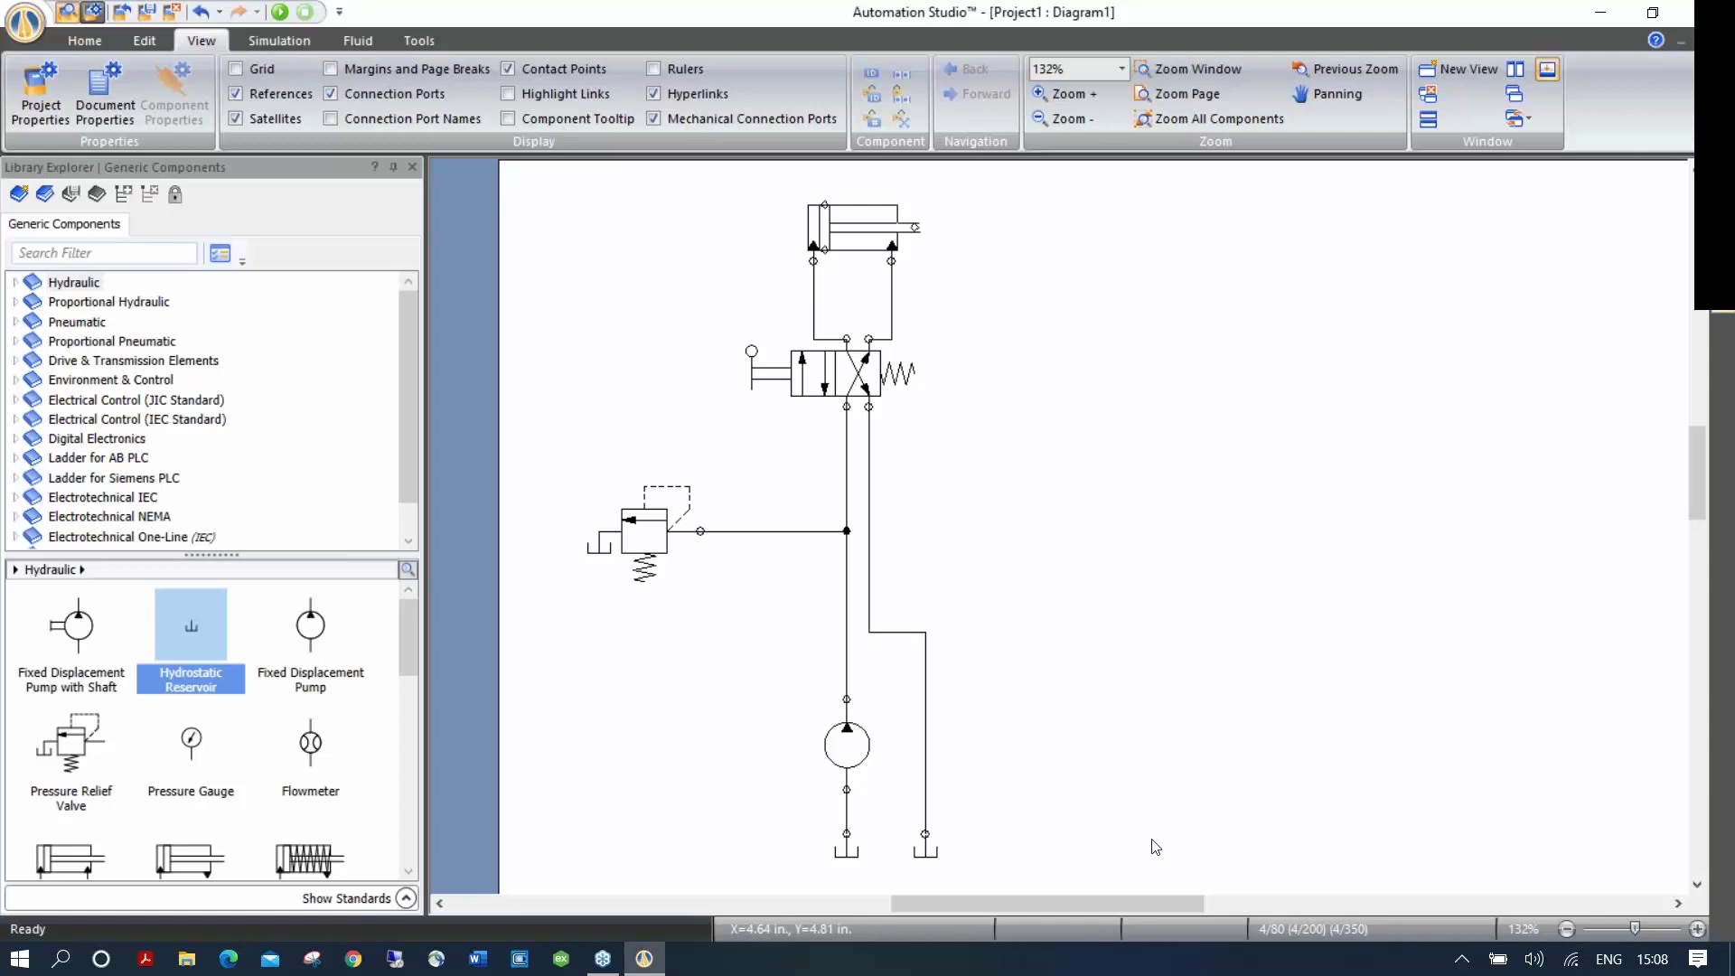
Step: Delete the return line's reservoir and replace it with a pasted copy of the pump's Hydrostatic Reservoir
{"action": "left_click", "coordinate": [929, 852]}
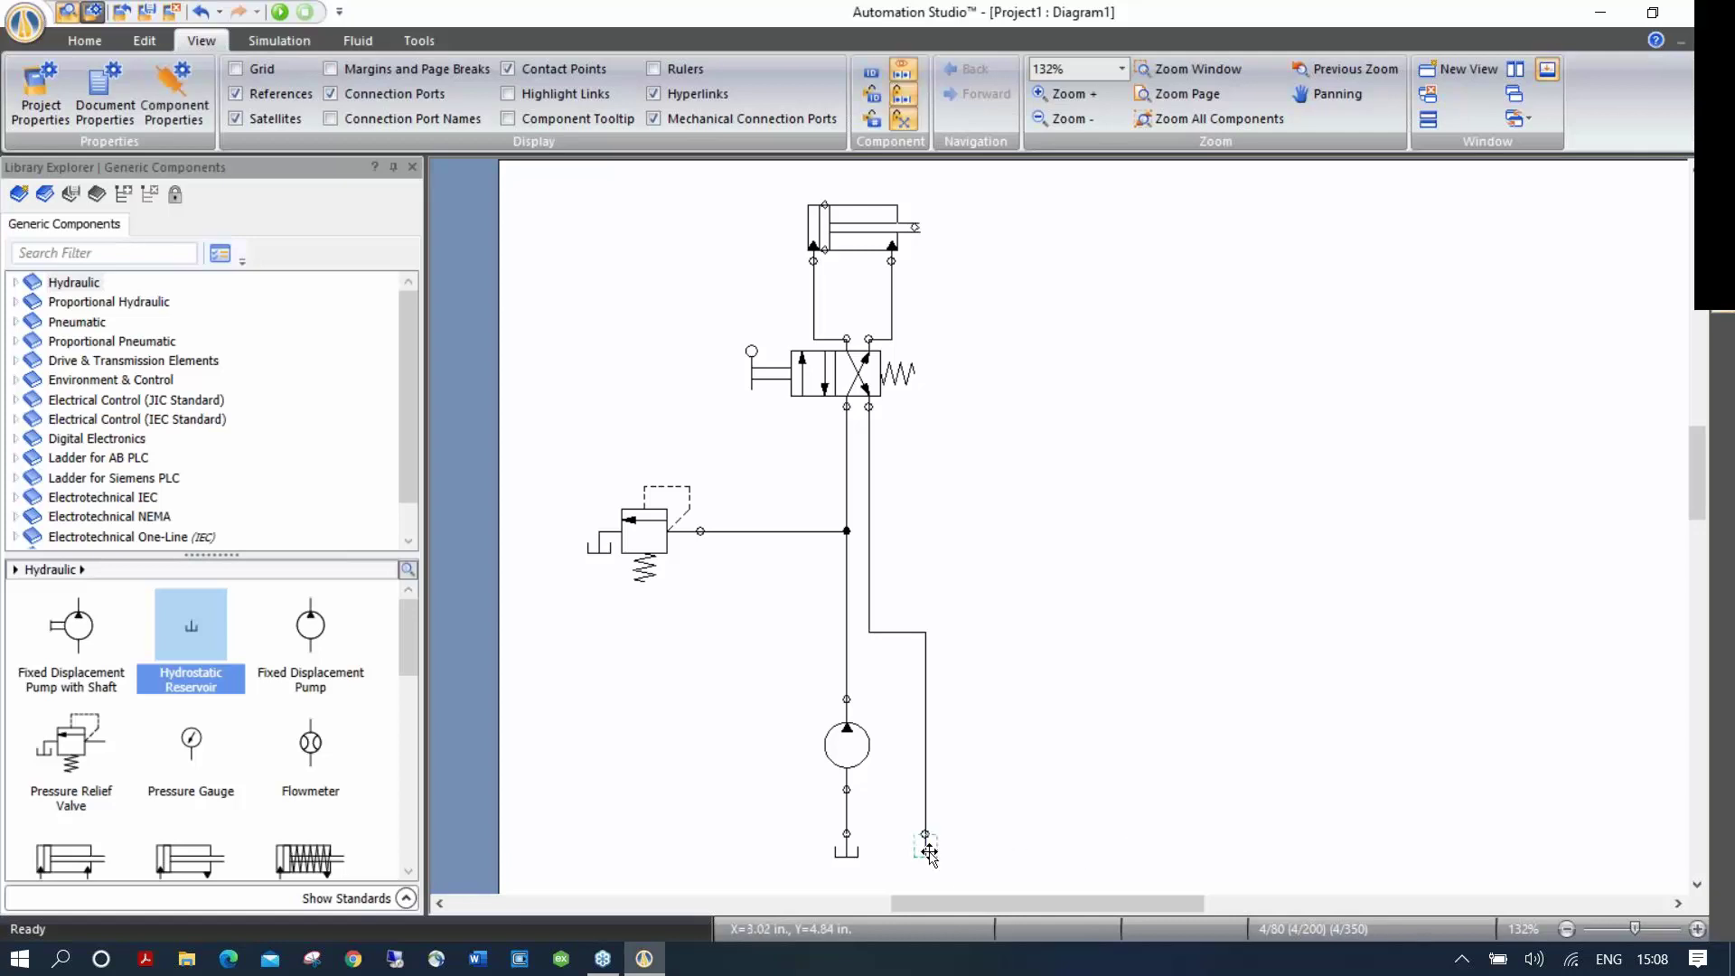
{"action": "right_click", "coordinate": [846, 851]}
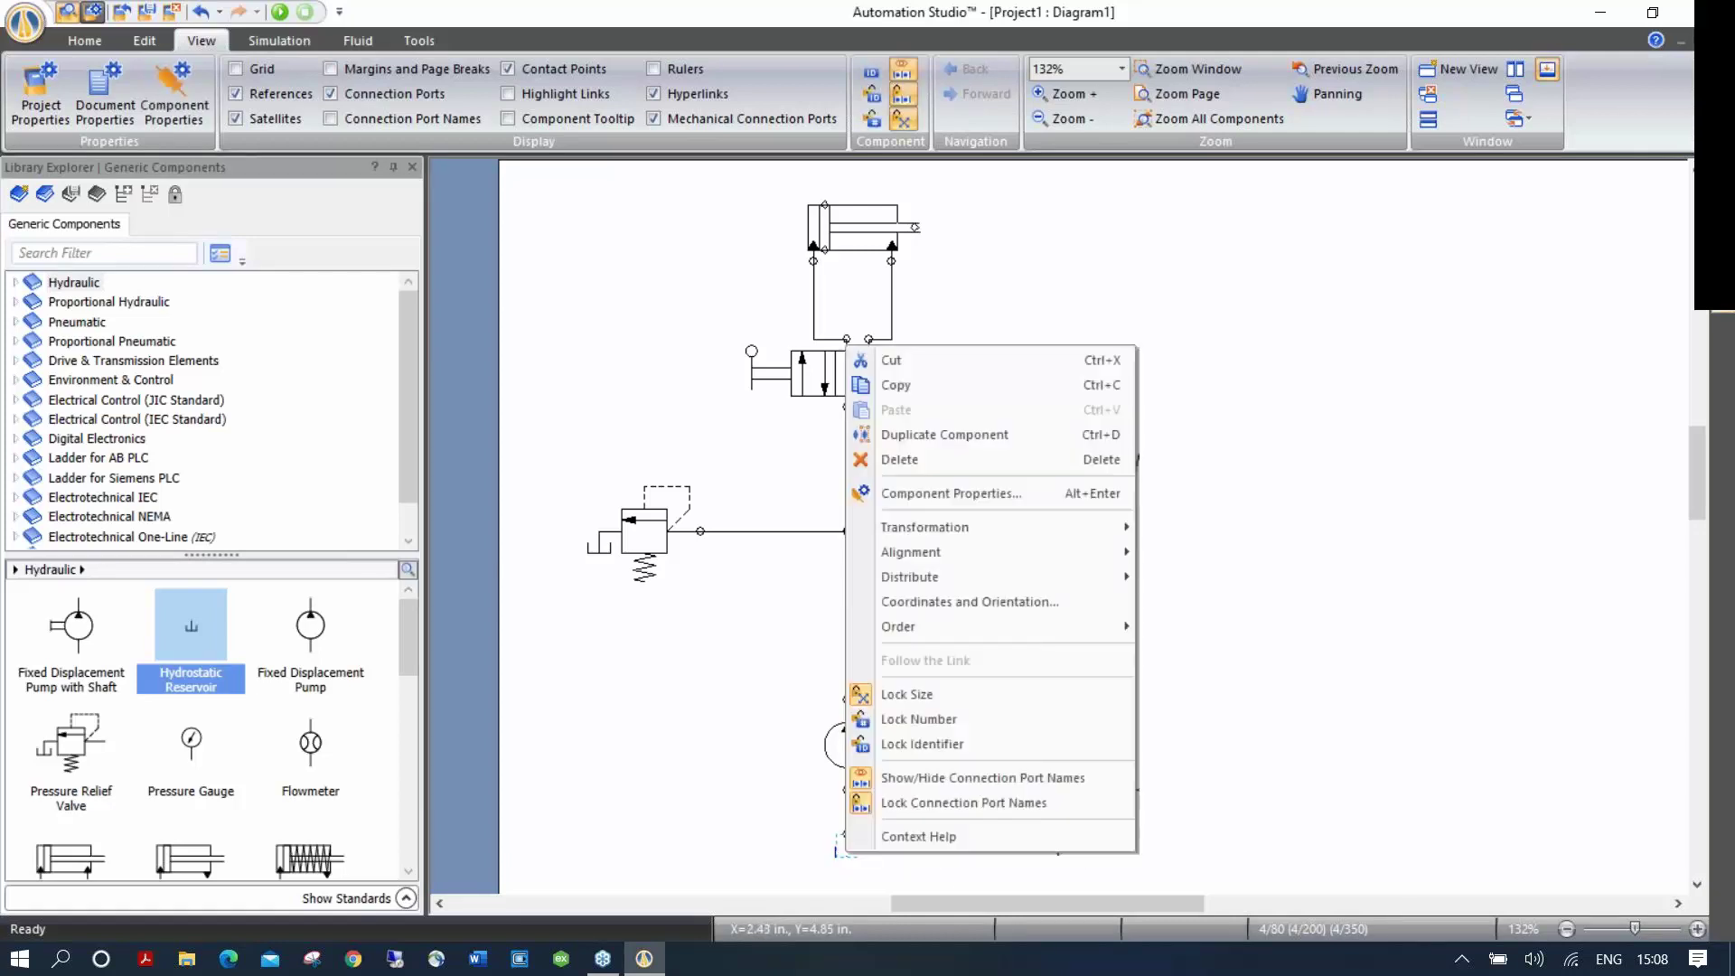
{"action": "left_click", "coordinate": [895, 385]}
{"action": "right_click", "coordinate": [959, 828]}
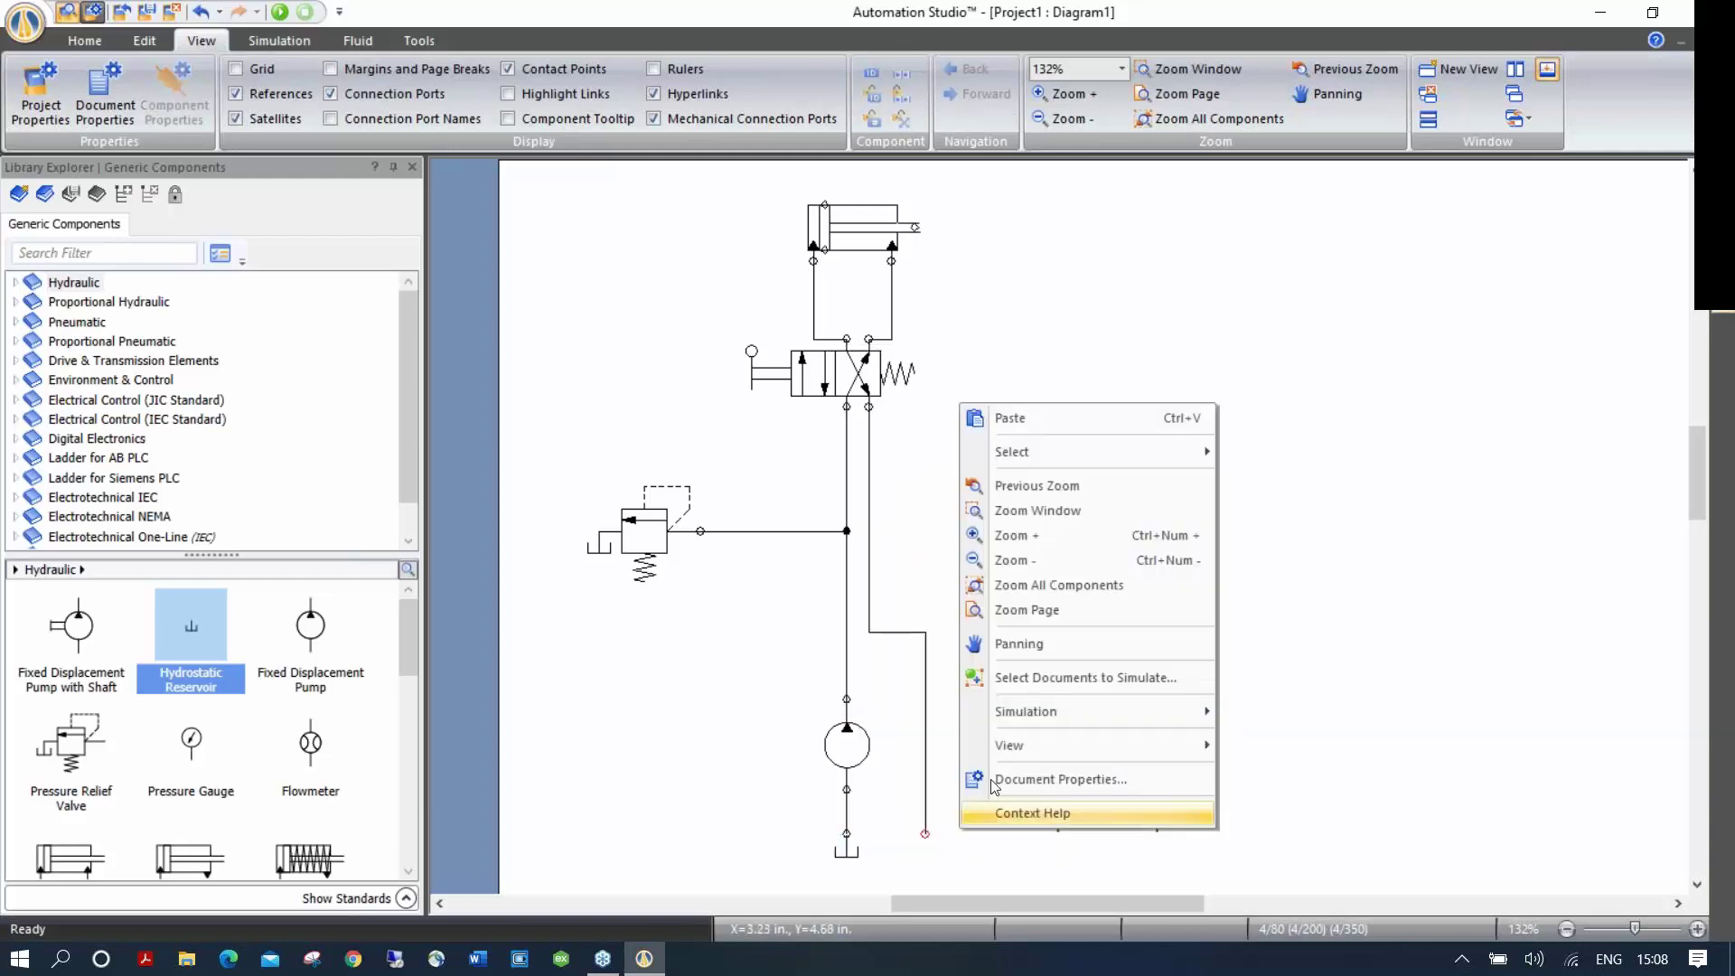
{"action": "left_click", "coordinate": [966, 416]}
{"action": "left_click_drag", "start_coordinate": [1048, 420], "coordinate": [946, 849]}
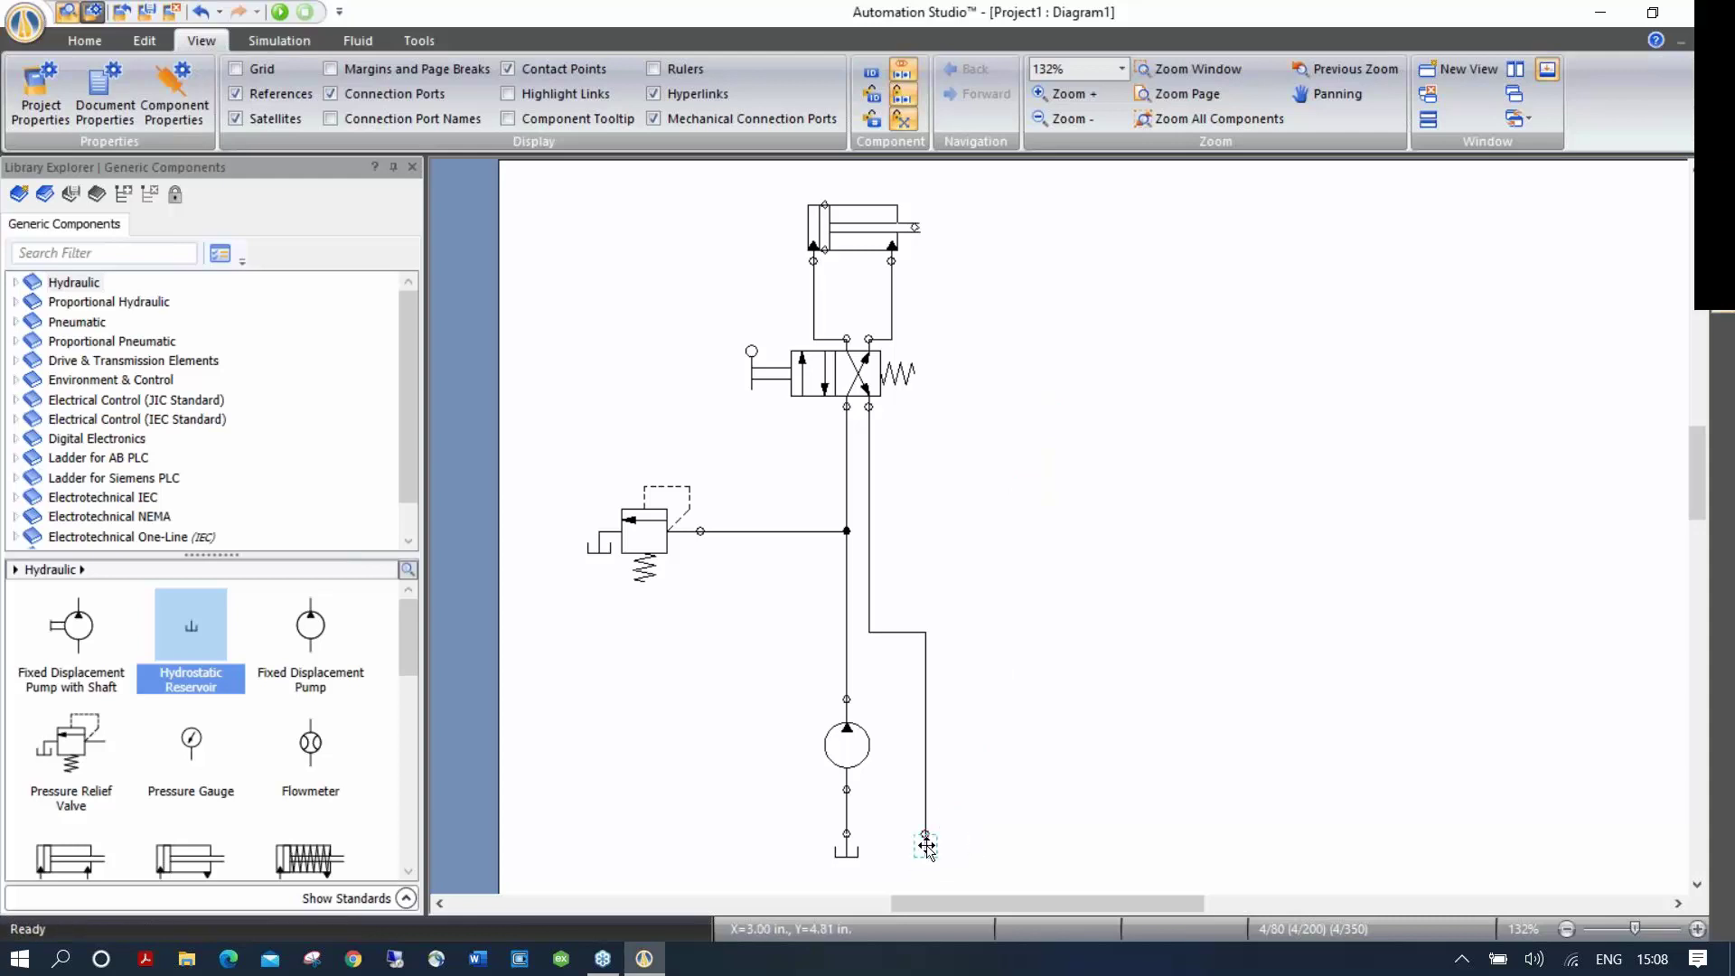
Step: Delete the reservoir at the end of the return line and duplicate the pump's reservoir directly onto that open end
{"action": "key", "text": "Delete"}
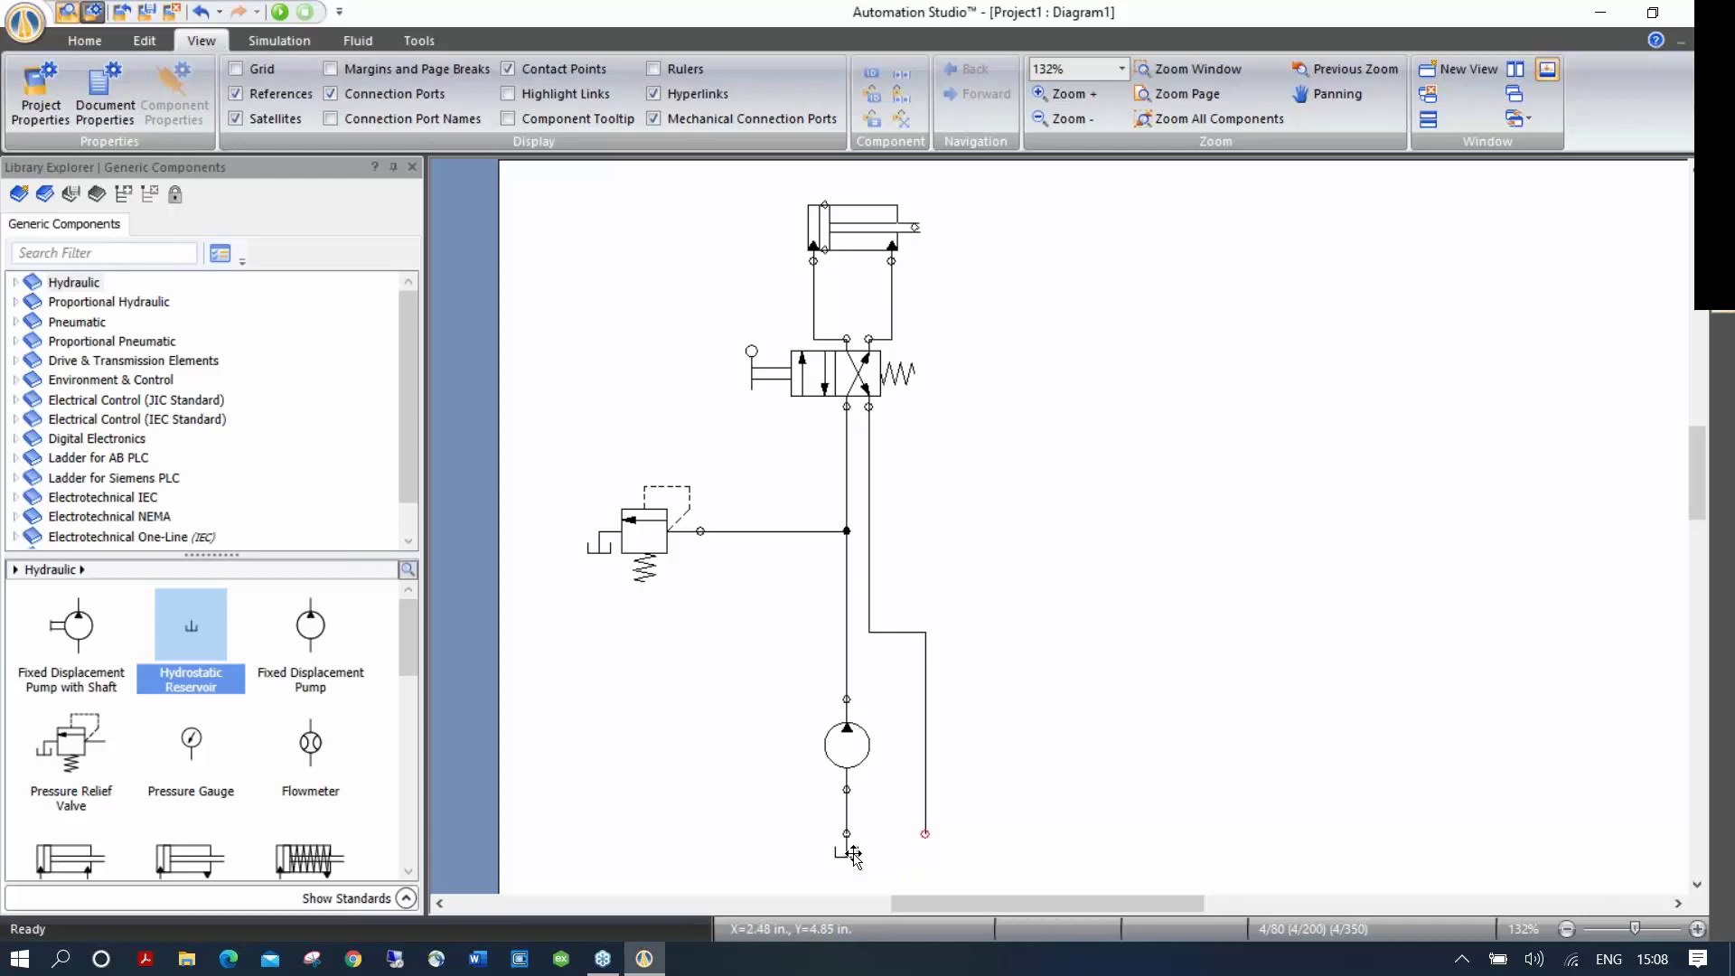
{"action": "left_click_drag", "start_coordinate": [852, 854], "coordinate": [931, 866]}
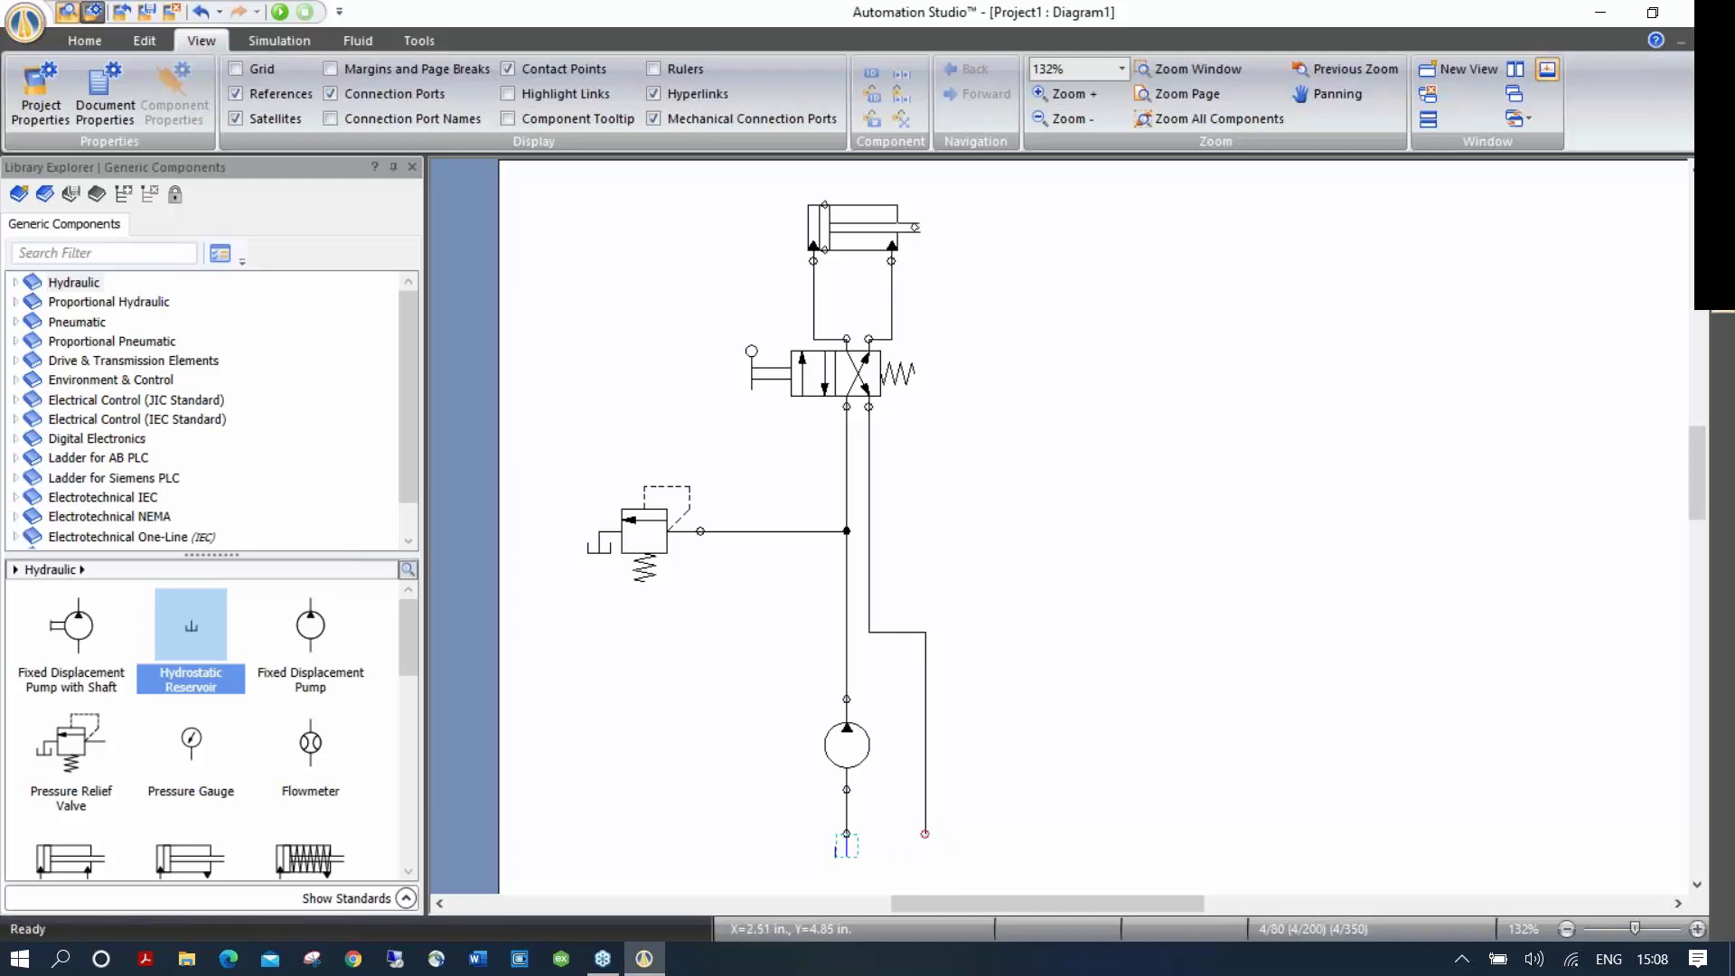
{"action": "left_click", "coordinate": [982, 820]}
Step: Start a normal simulation of the hydraulic circuit
{"action": "mouse_move", "coordinate": [317, 613]}
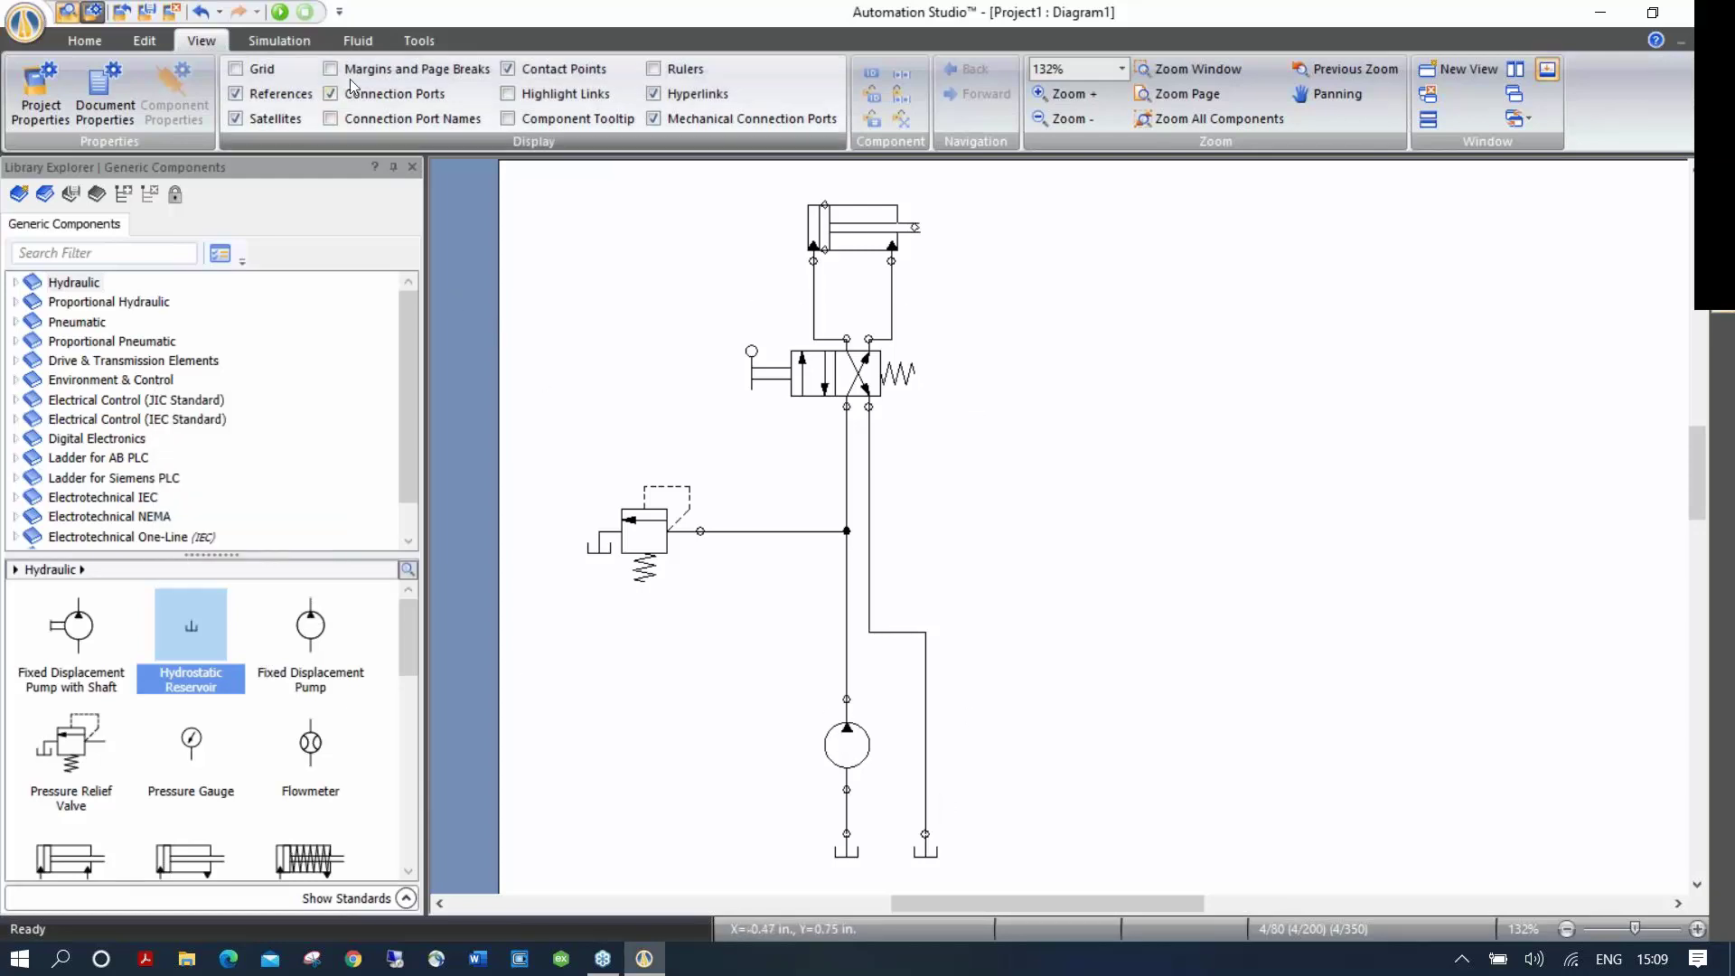
{"action": "left_click", "coordinate": [284, 38]}
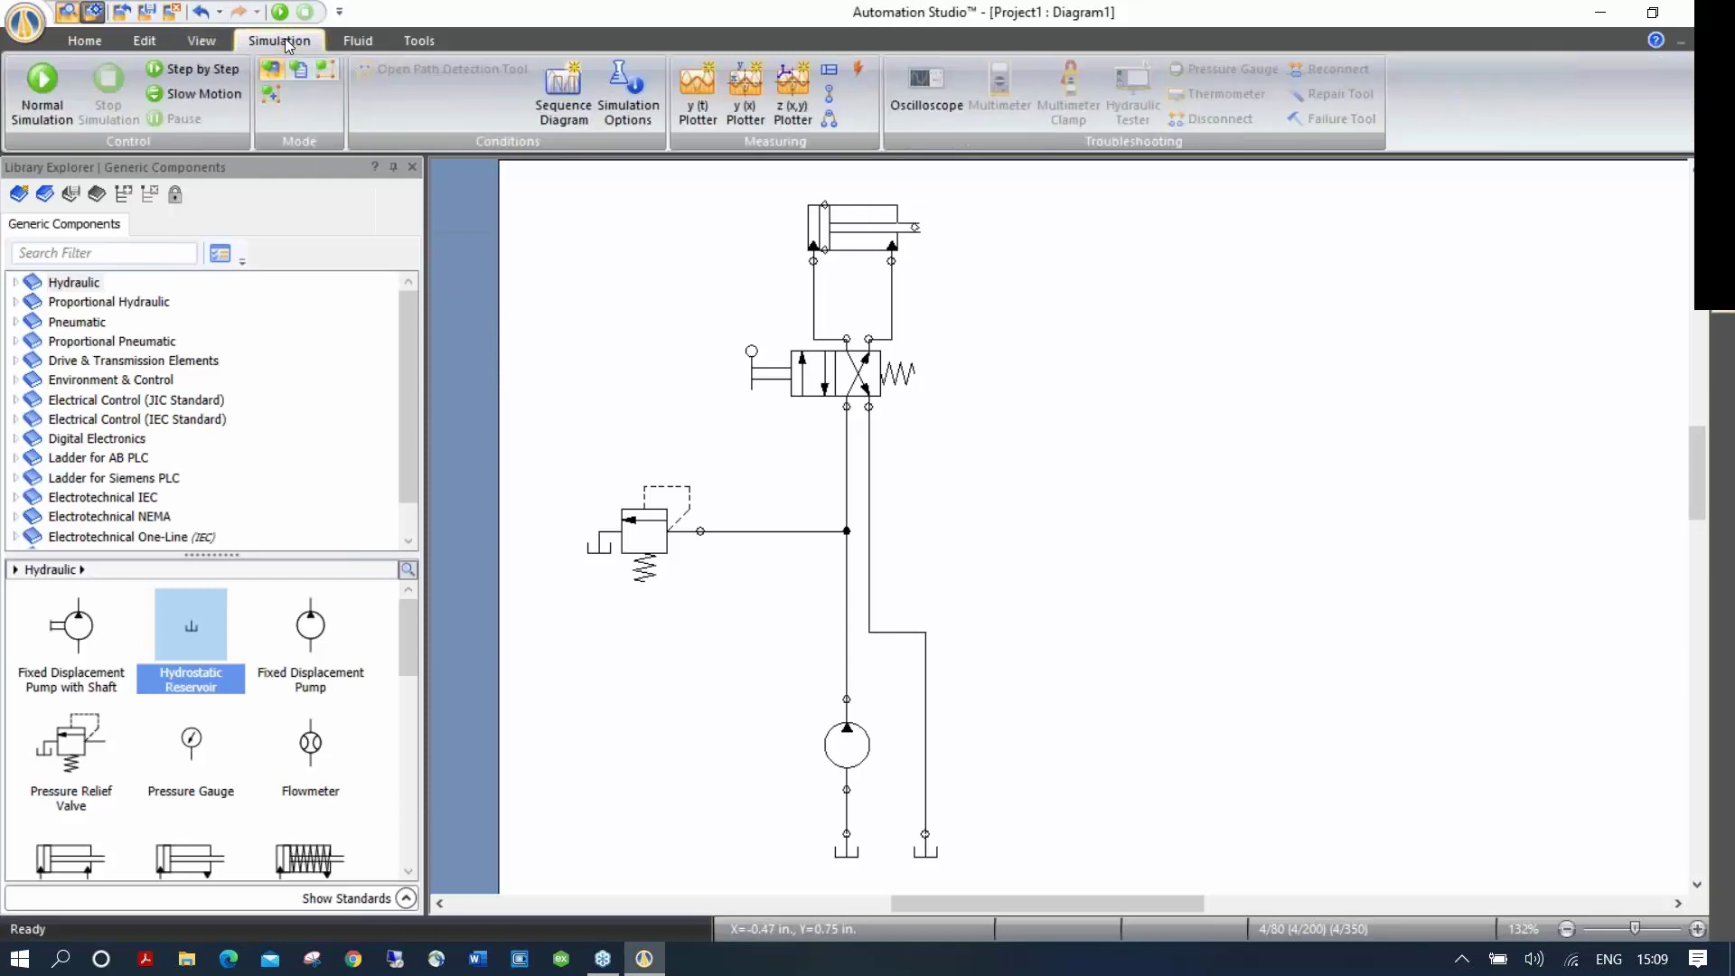
{"action": "left_click", "coordinate": [36, 84]}
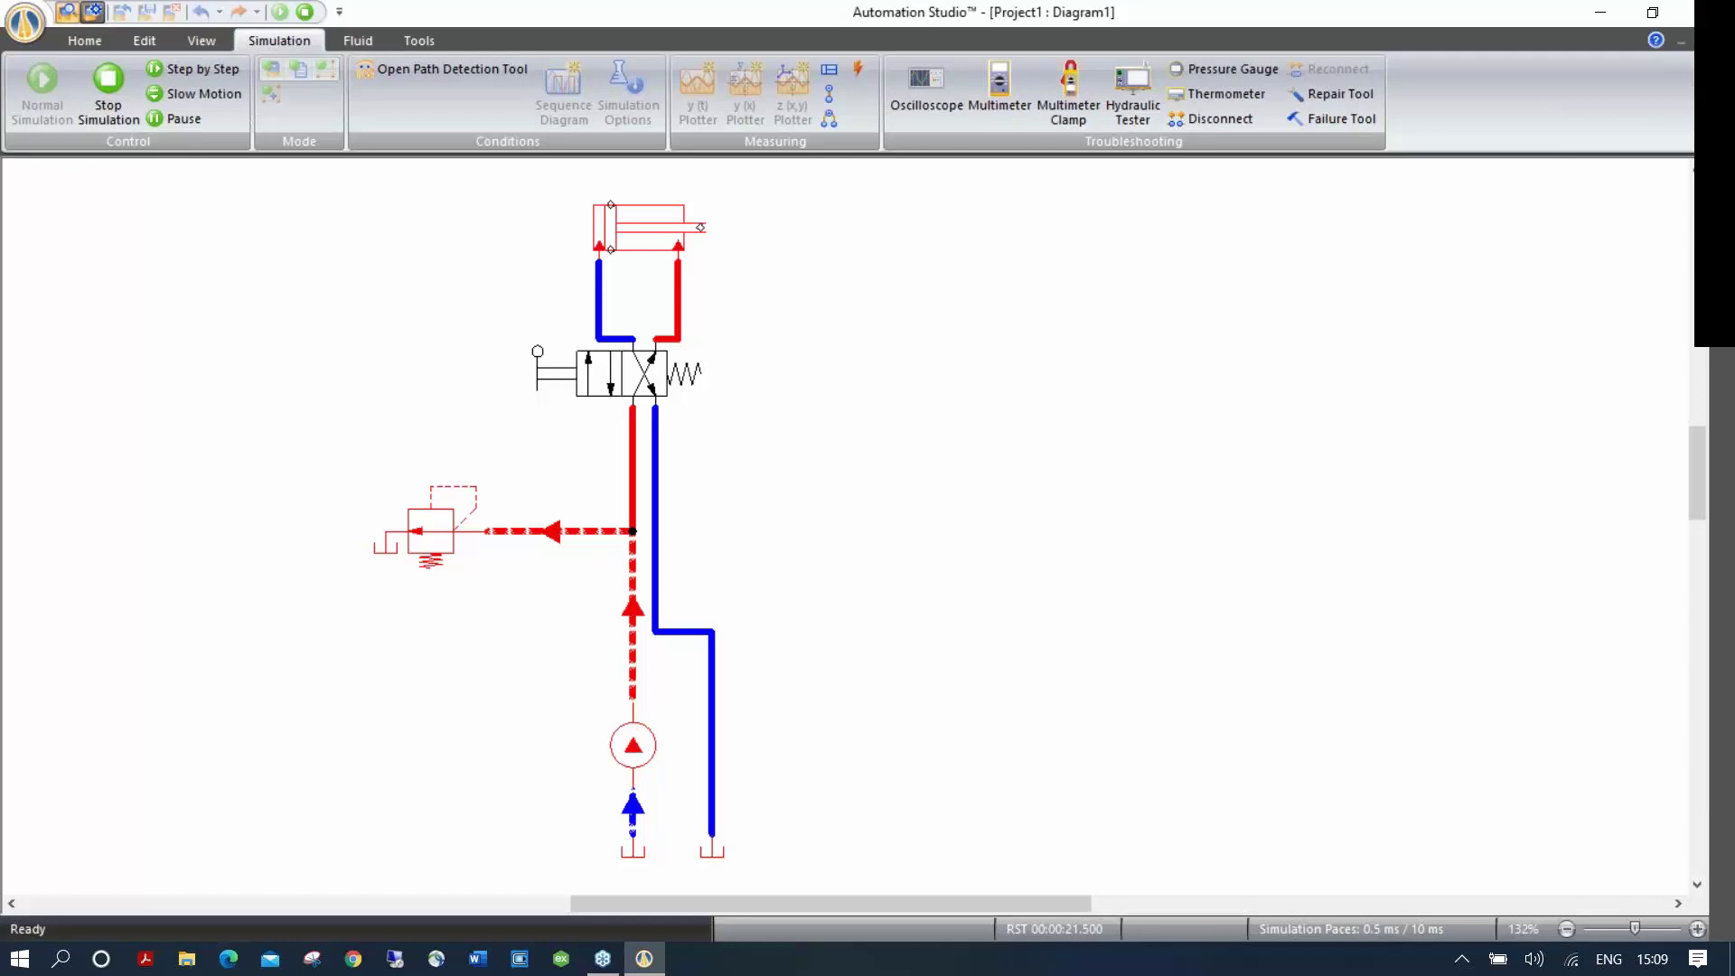
Step: Shift the 4/2-way valve's lever back and forth to extend and retract the cylinder, and stop the simulation
{"action": "left_click", "coordinate": [558, 380]}
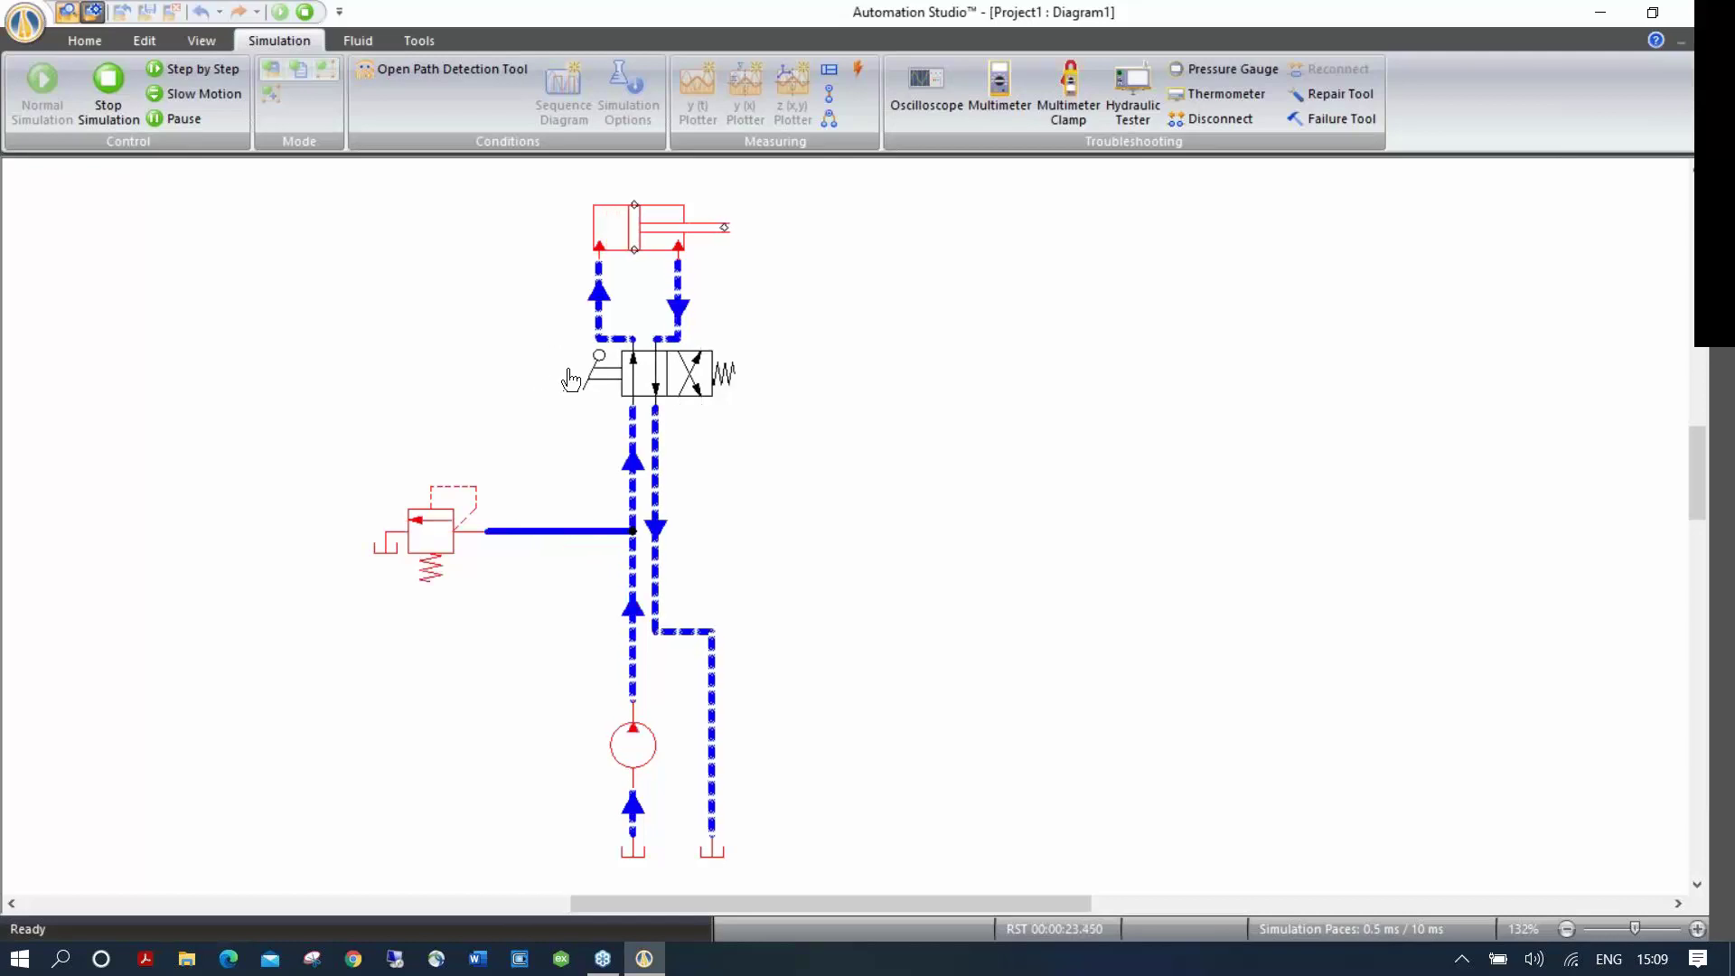
{"action": "left_click_drag", "start_coordinate": [570, 379], "coordinate": [565, 381]}
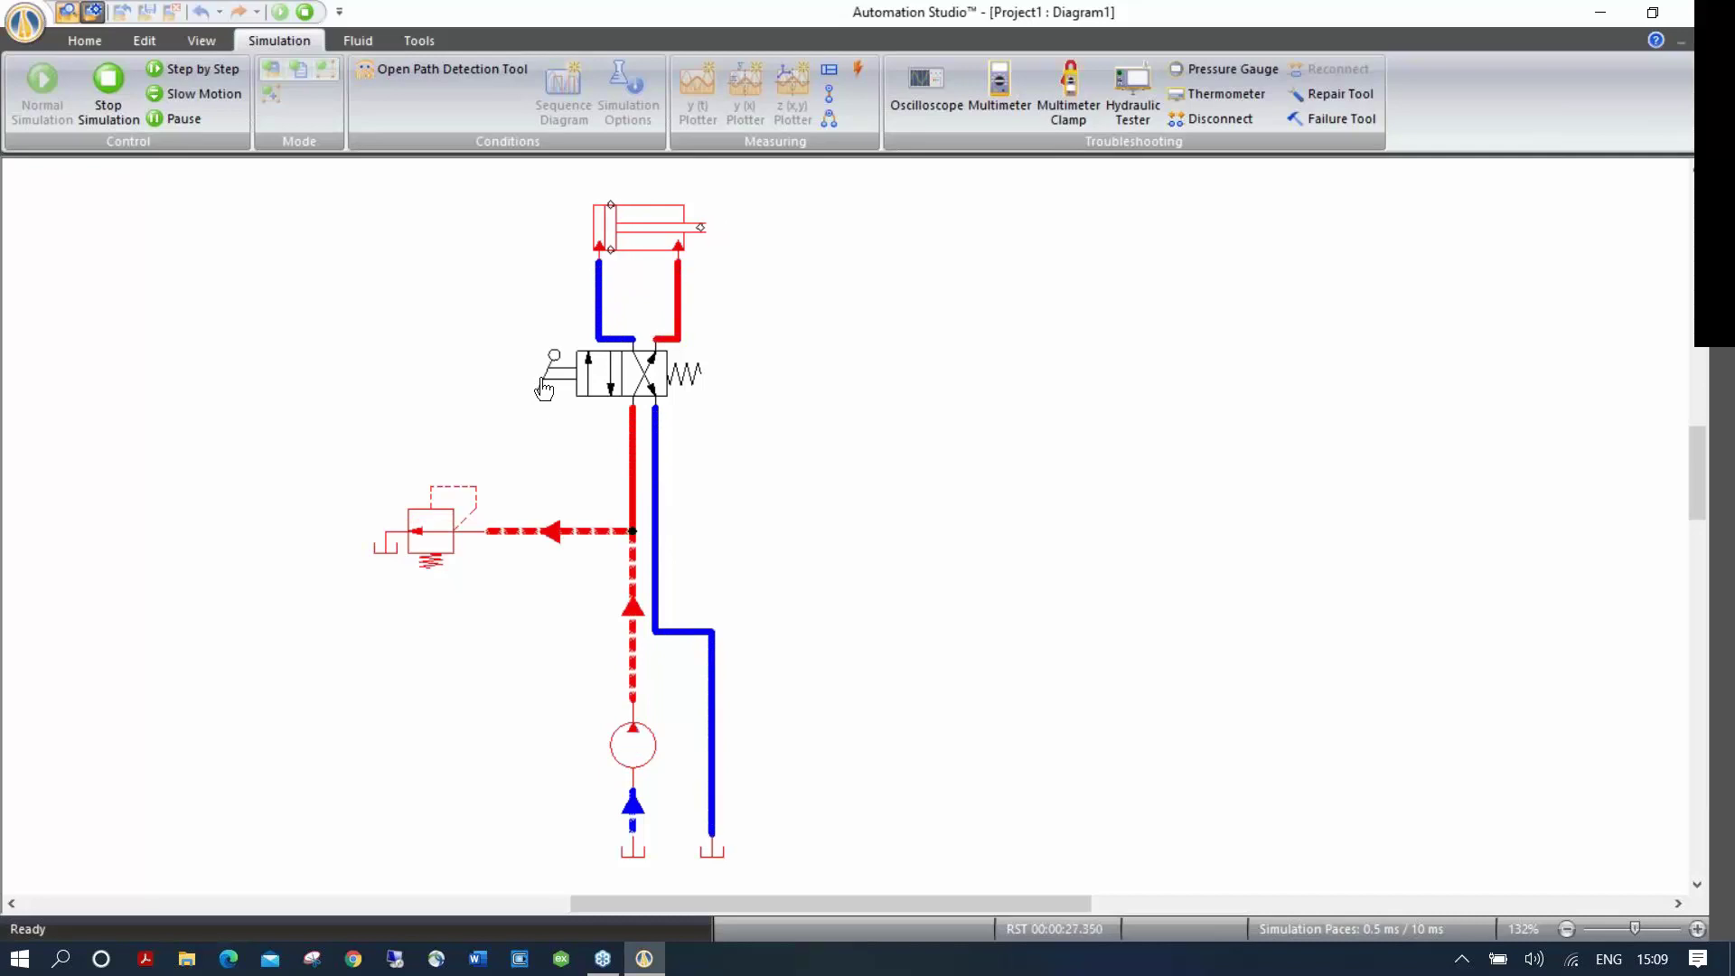
{"action": "left_click", "coordinate": [544, 387]}
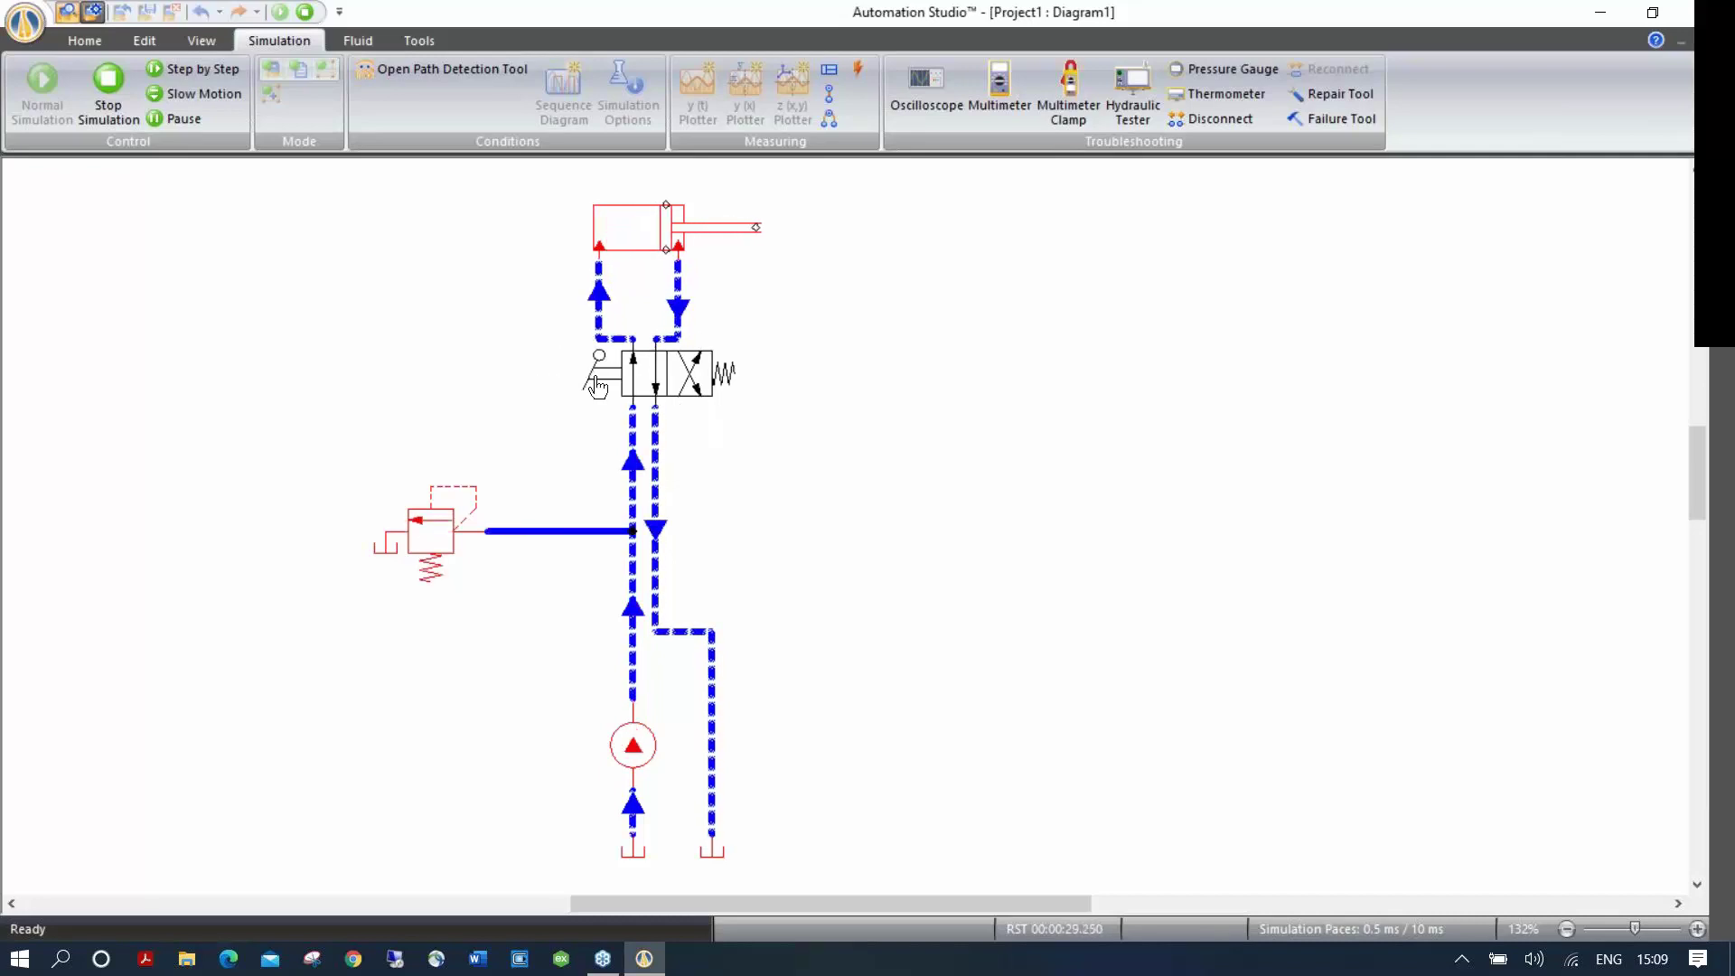
{"action": "left_click", "coordinate": [583, 390]}
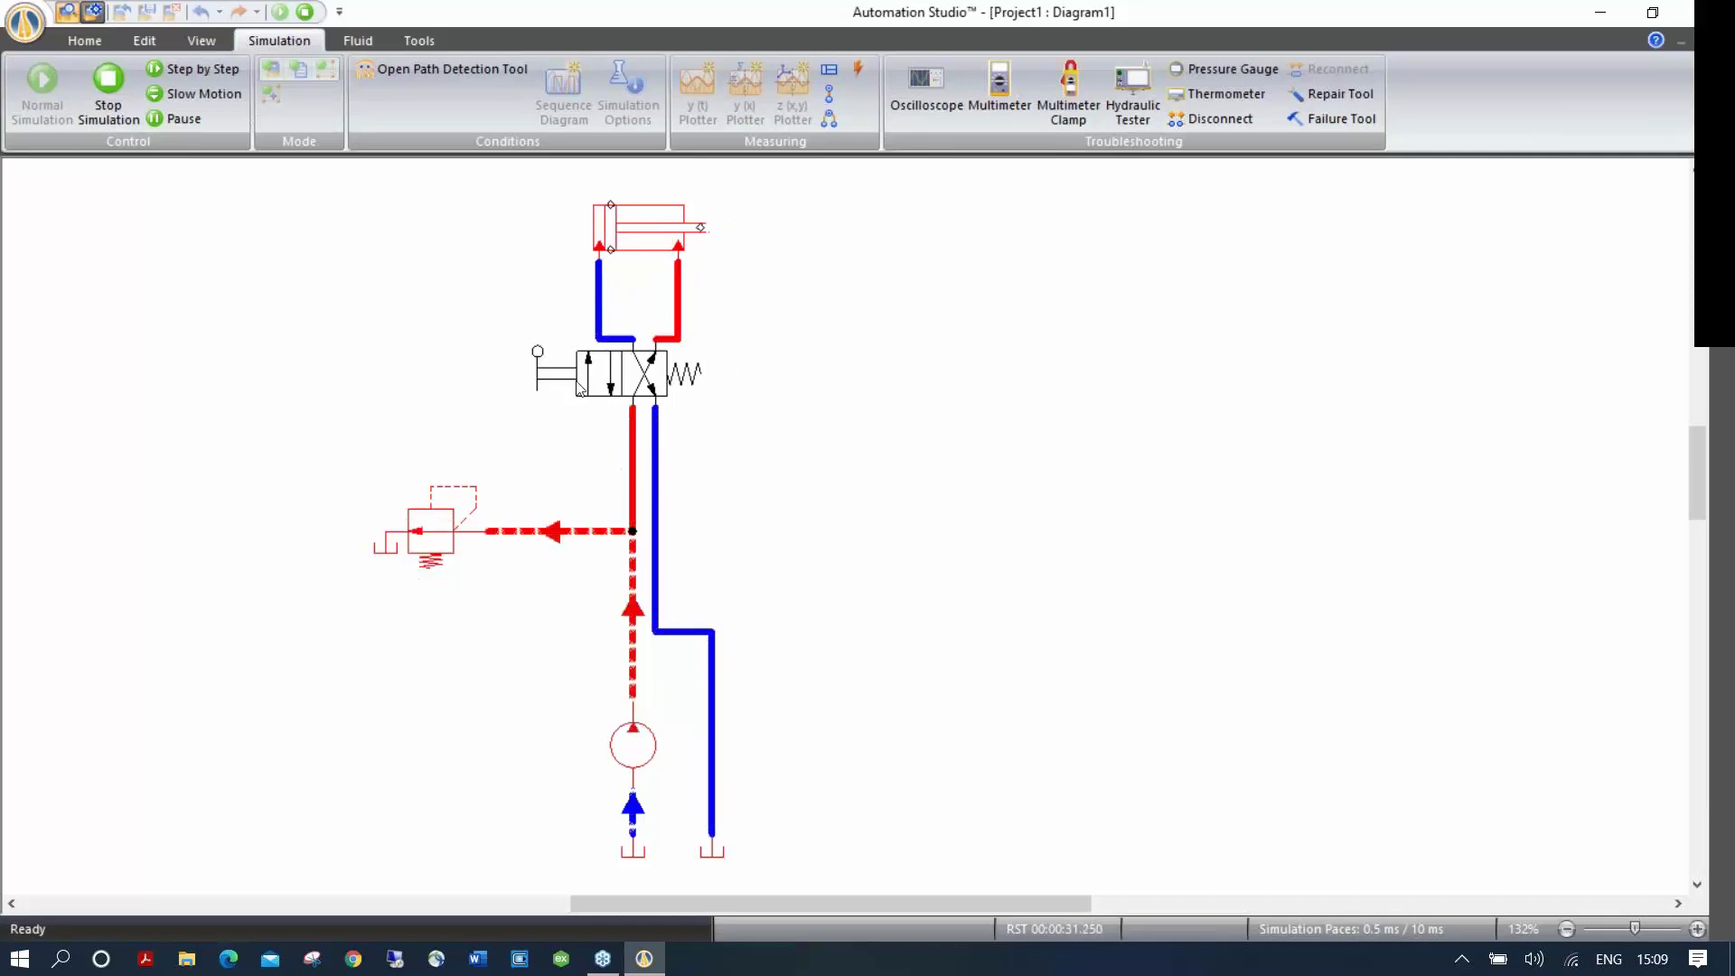
{"action": "left_click", "coordinate": [112, 98]}
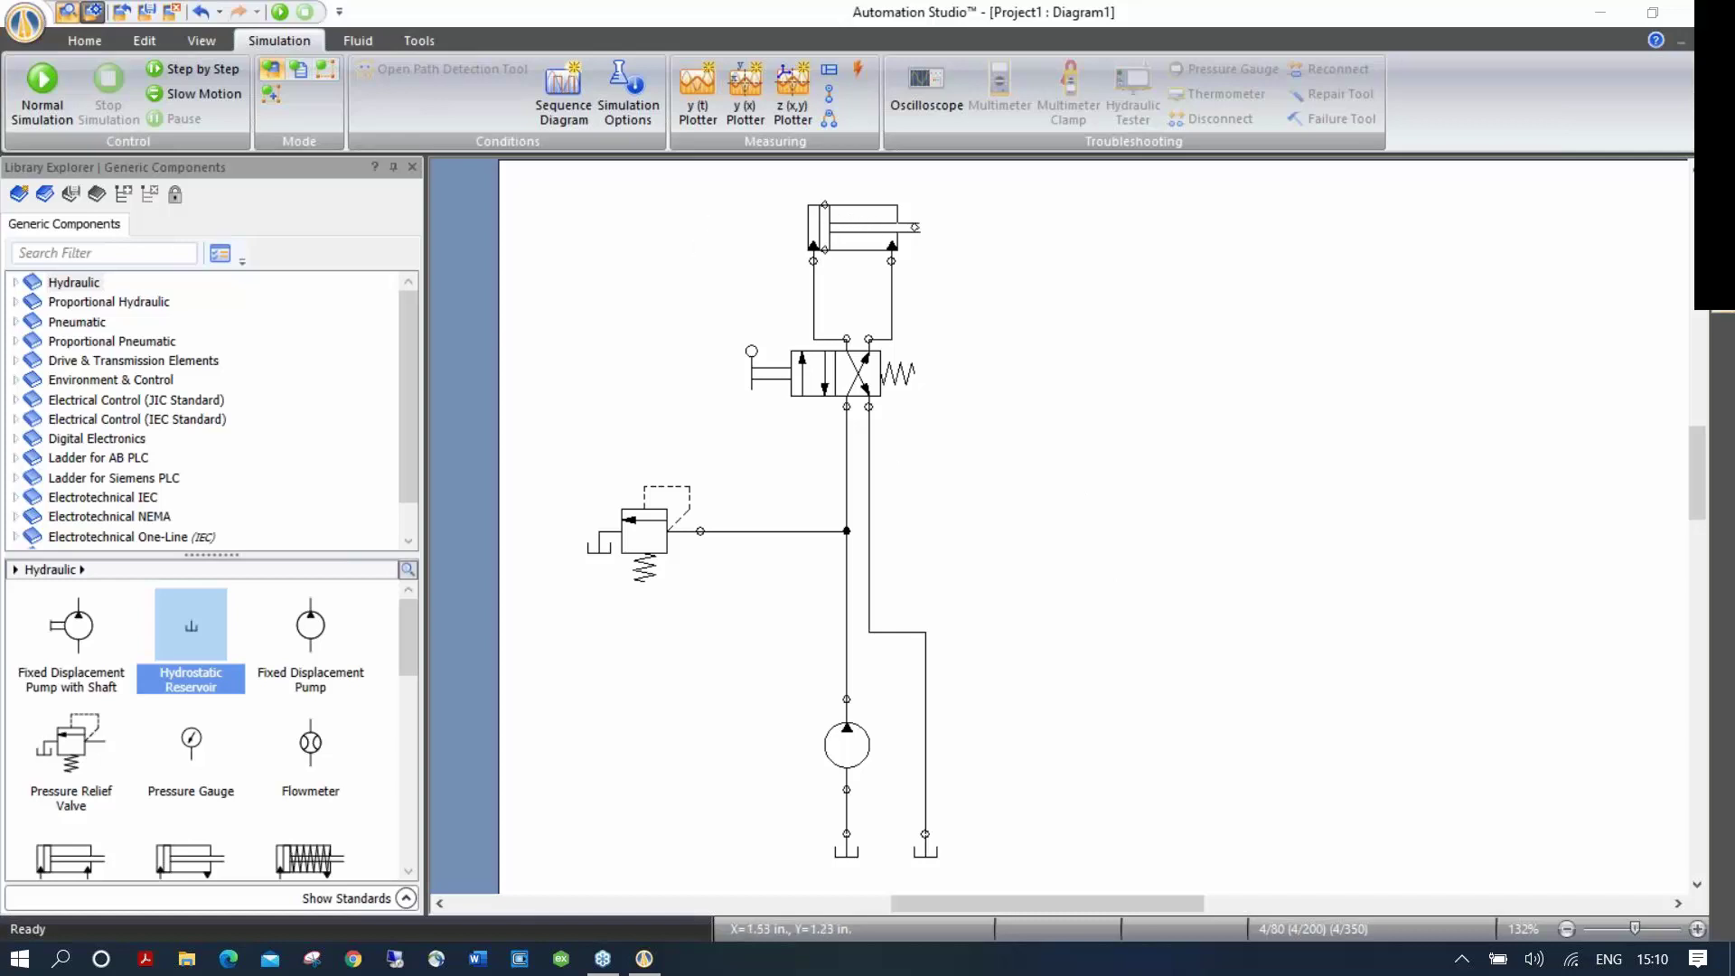
Step: Read the context help on the operation of the double-acting cylinder and close it
{"action": "right_click", "coordinate": [860, 226]}
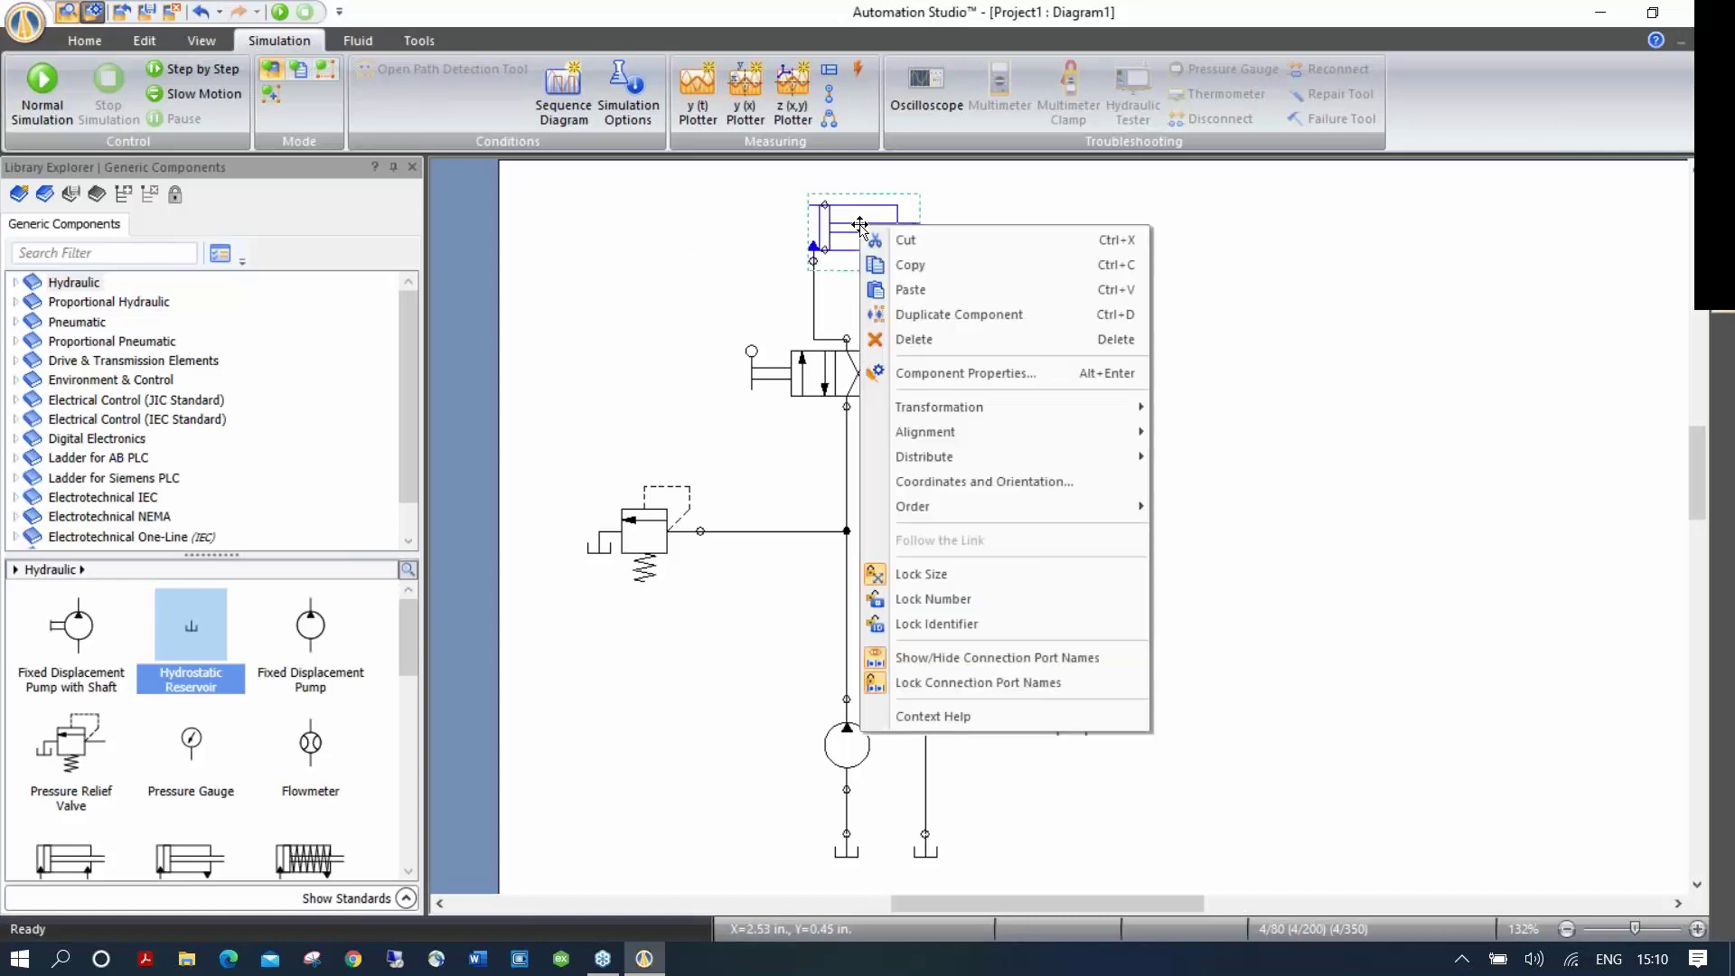
{"action": "left_click", "coordinate": [951, 713]}
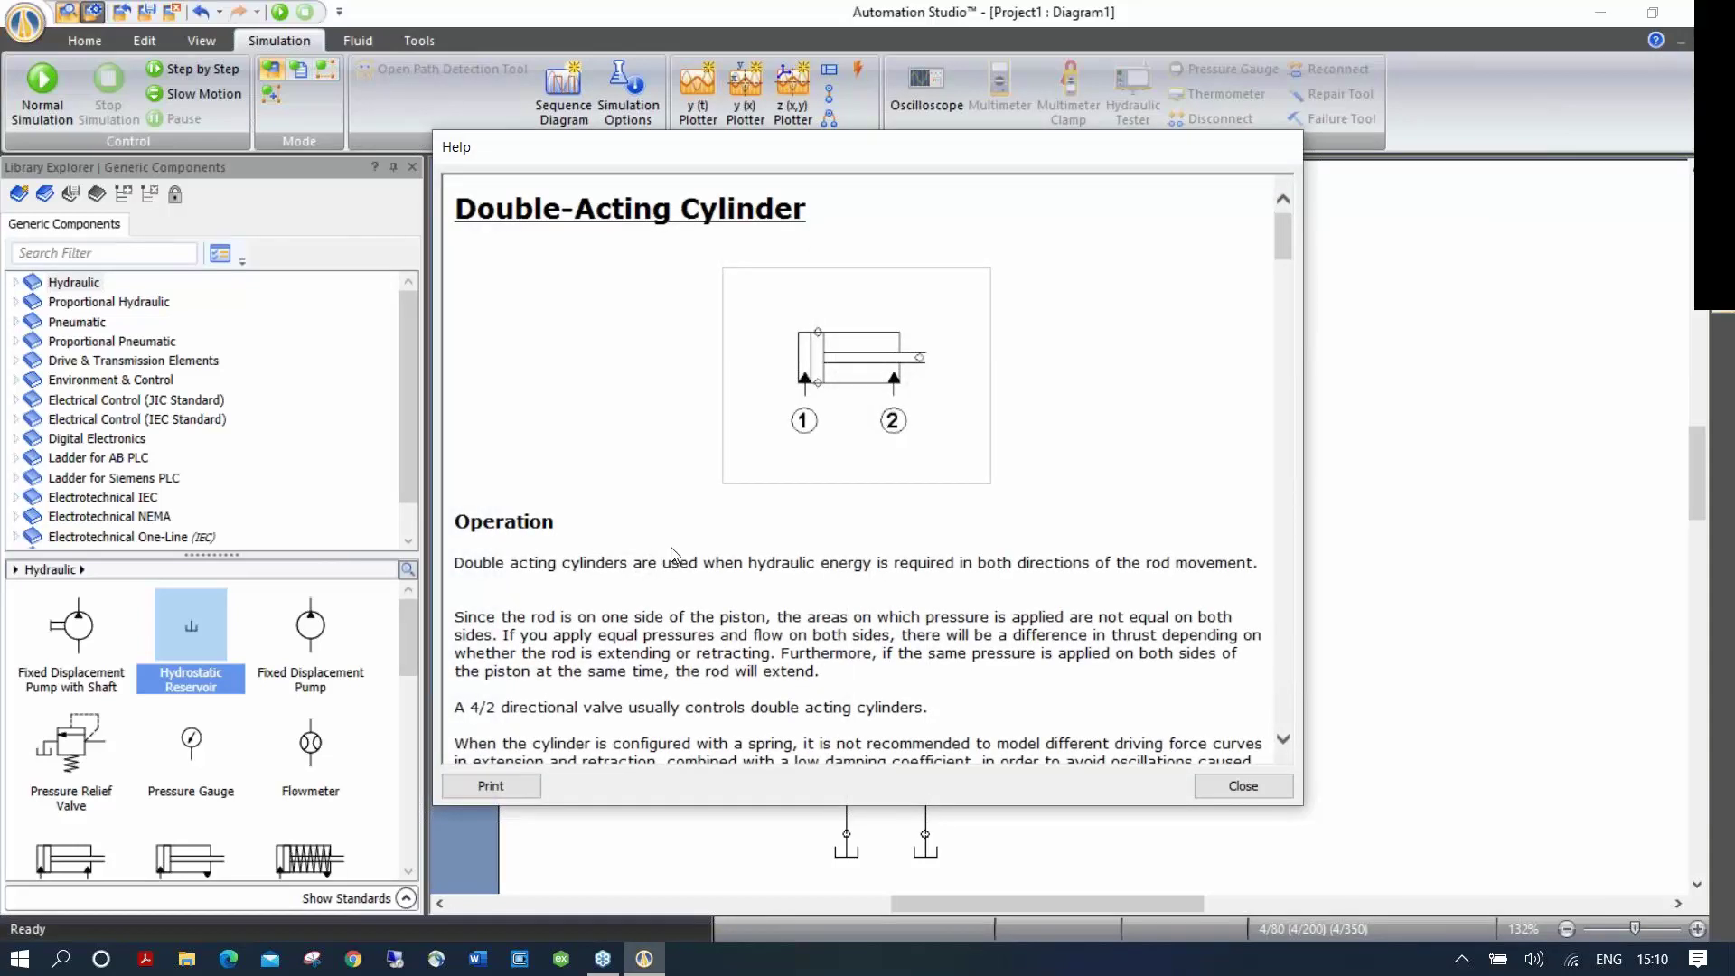
{"action": "left_click_drag", "start_coordinate": [832, 676], "coordinate": [455, 617]}
{"action": "left_click", "coordinate": [833, 595]}
{"action": "left_click", "coordinate": [1261, 789]}
Step: Copy the cylinder, the 4/2-way valve and their connecting lines, switch to Word and paste them into the blank document
{"action": "left_click", "coordinate": [1055, 465]}
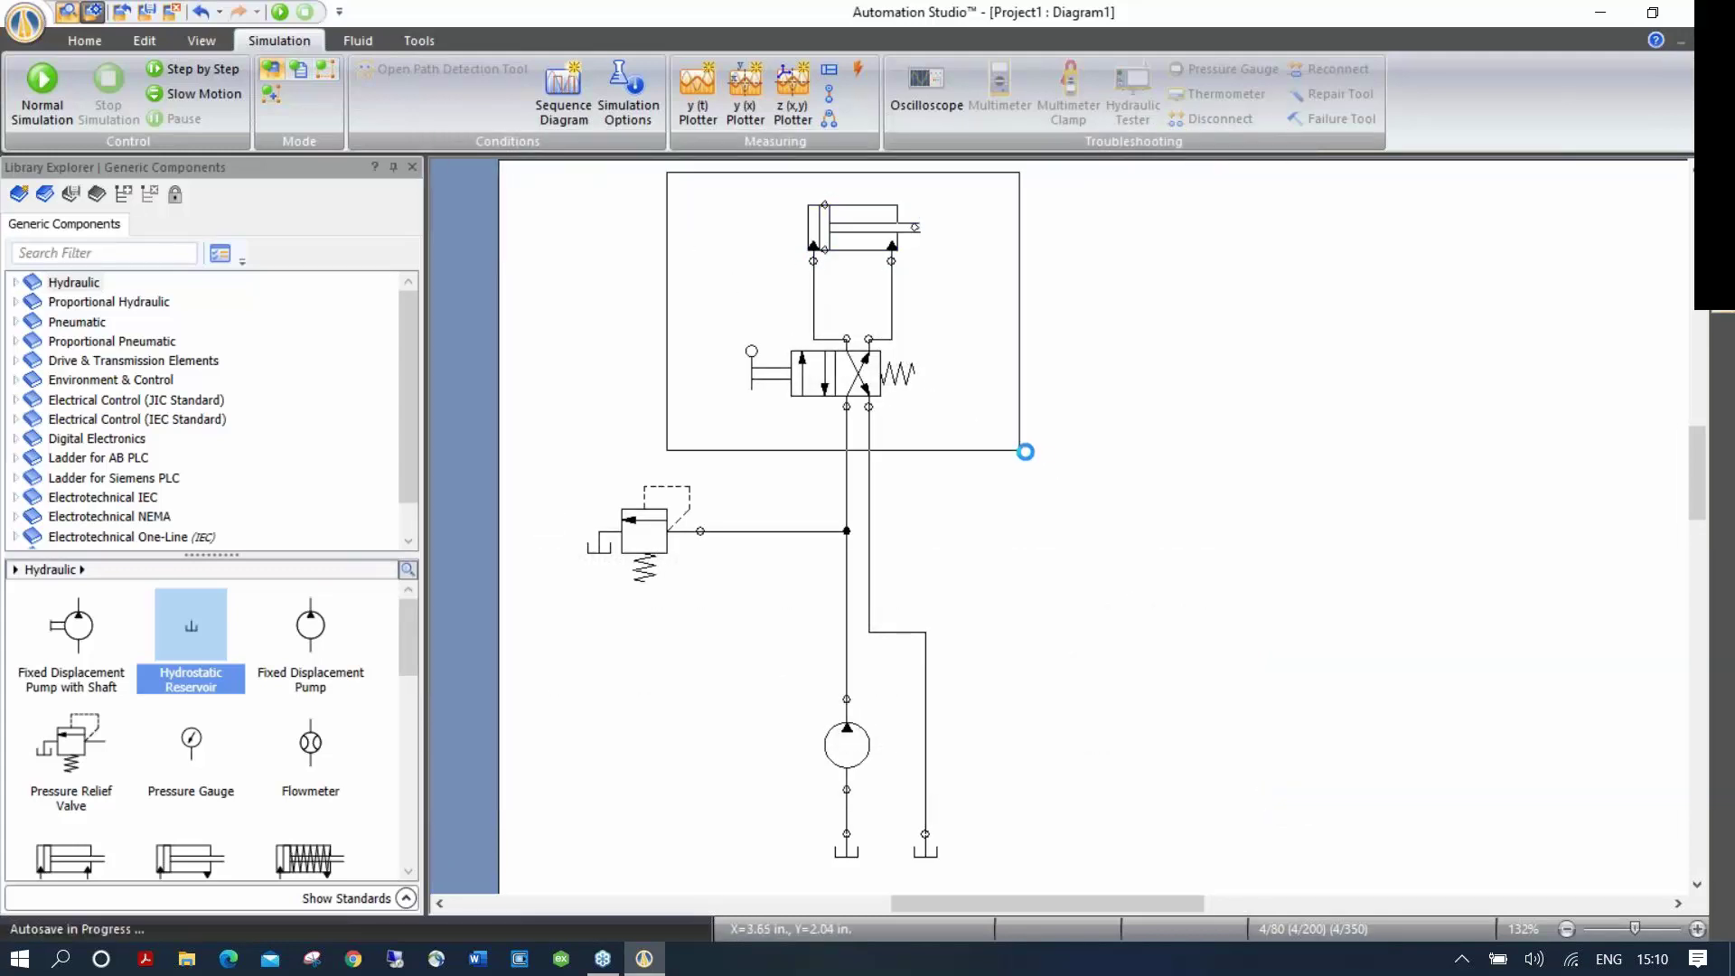
{"action": "left_click_drag", "start_coordinate": [1036, 455], "coordinate": [1035, 459]}
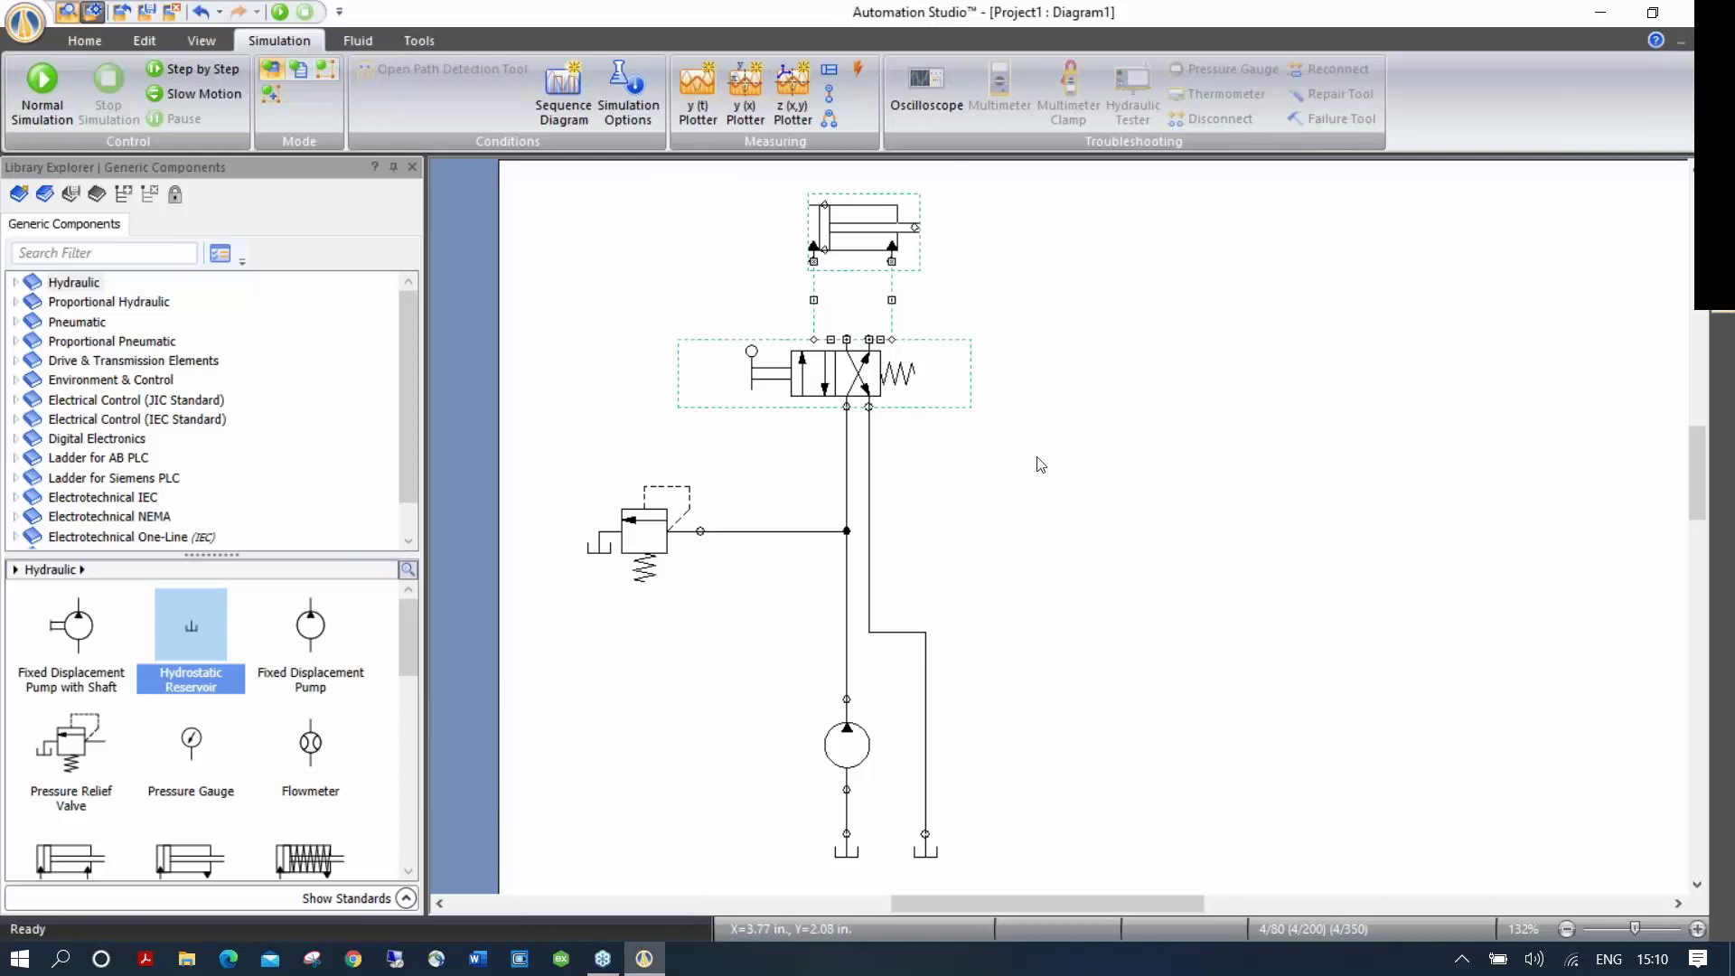
{"action": "right_click", "coordinate": [852, 366]}
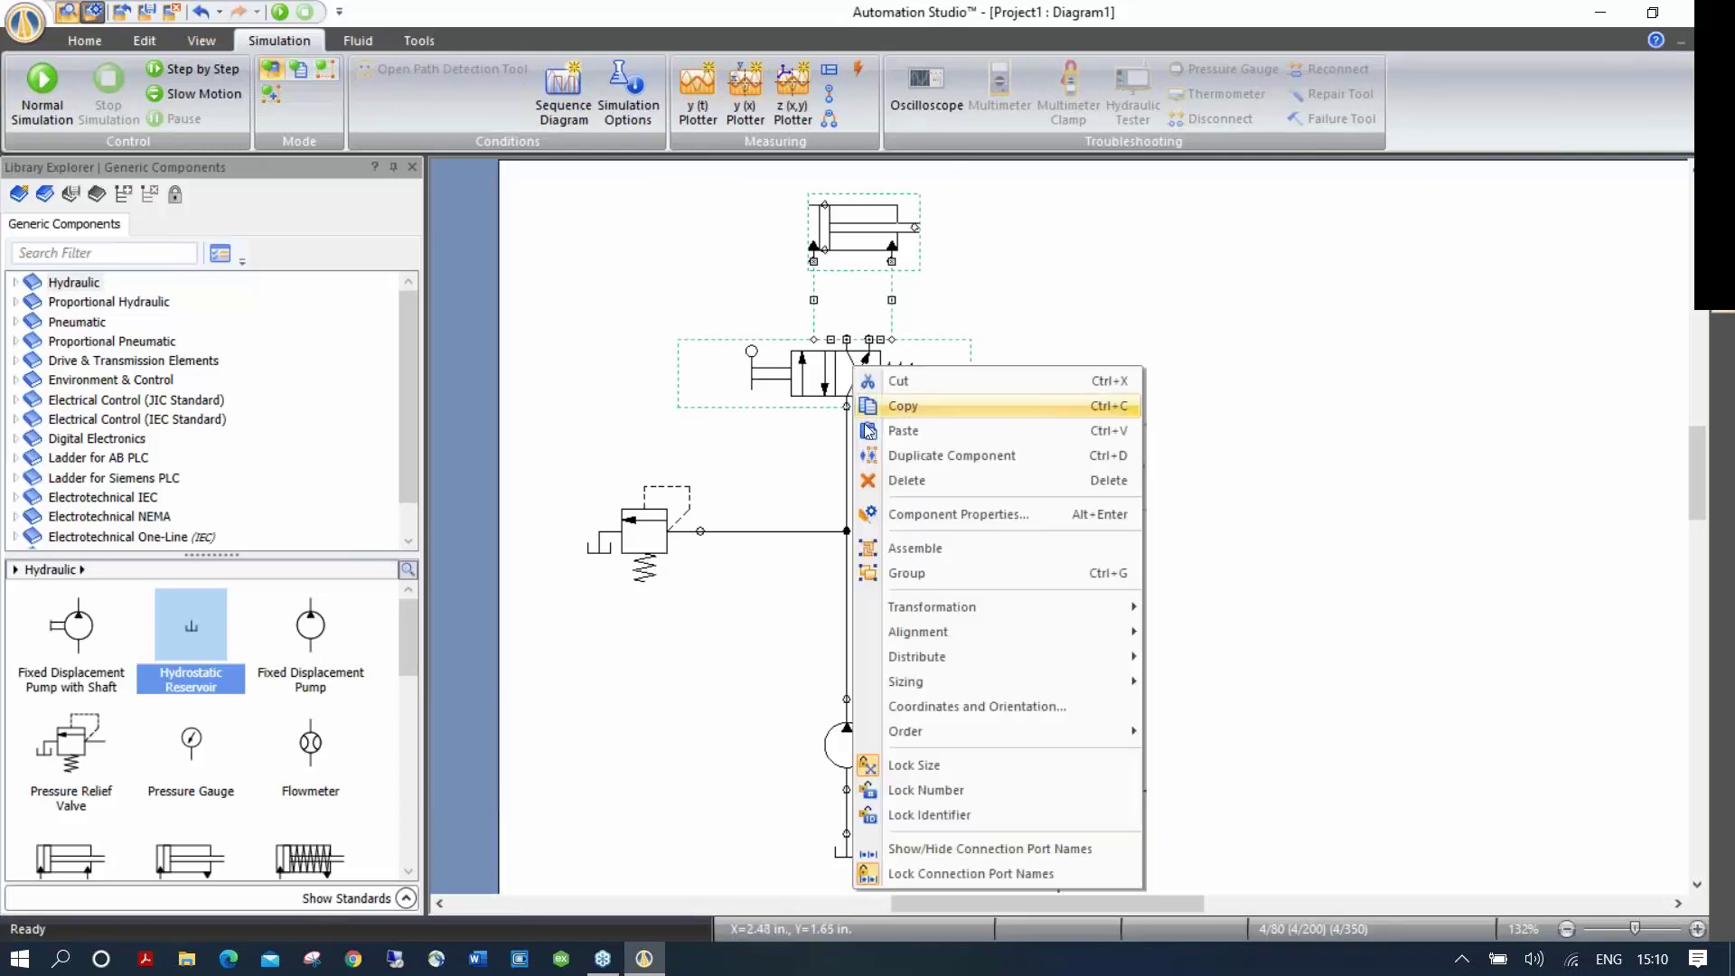
{"action": "left_click", "coordinate": [901, 398]}
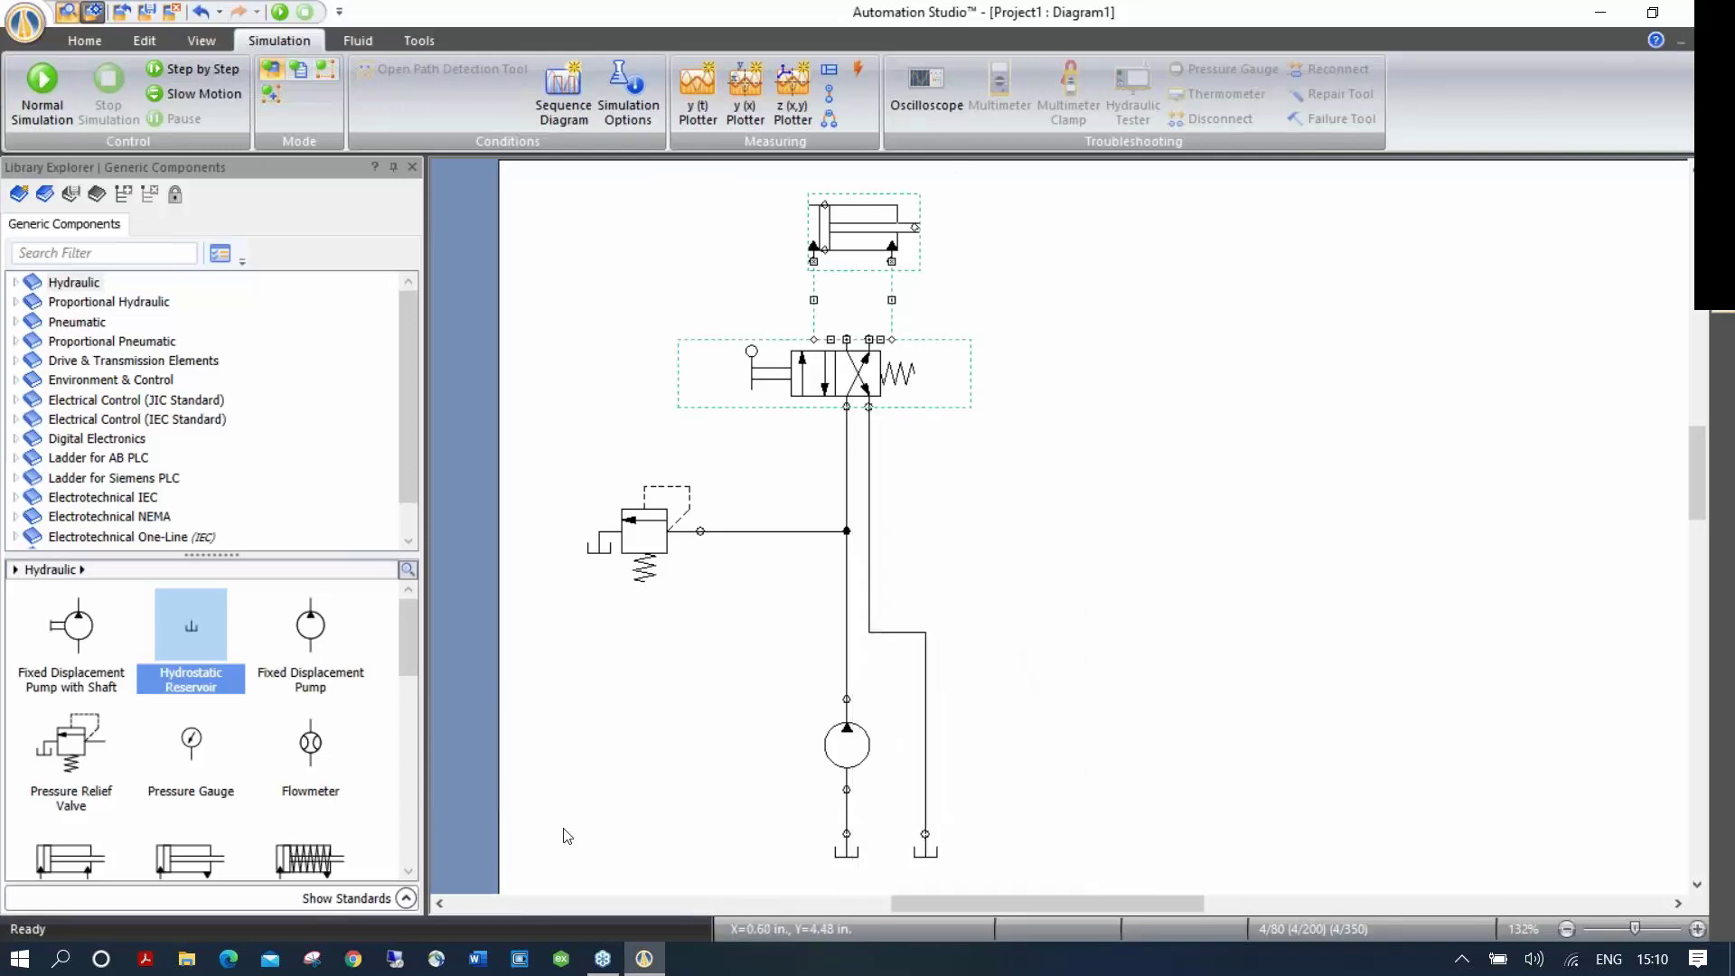
{"action": "left_click", "coordinate": [478, 959]}
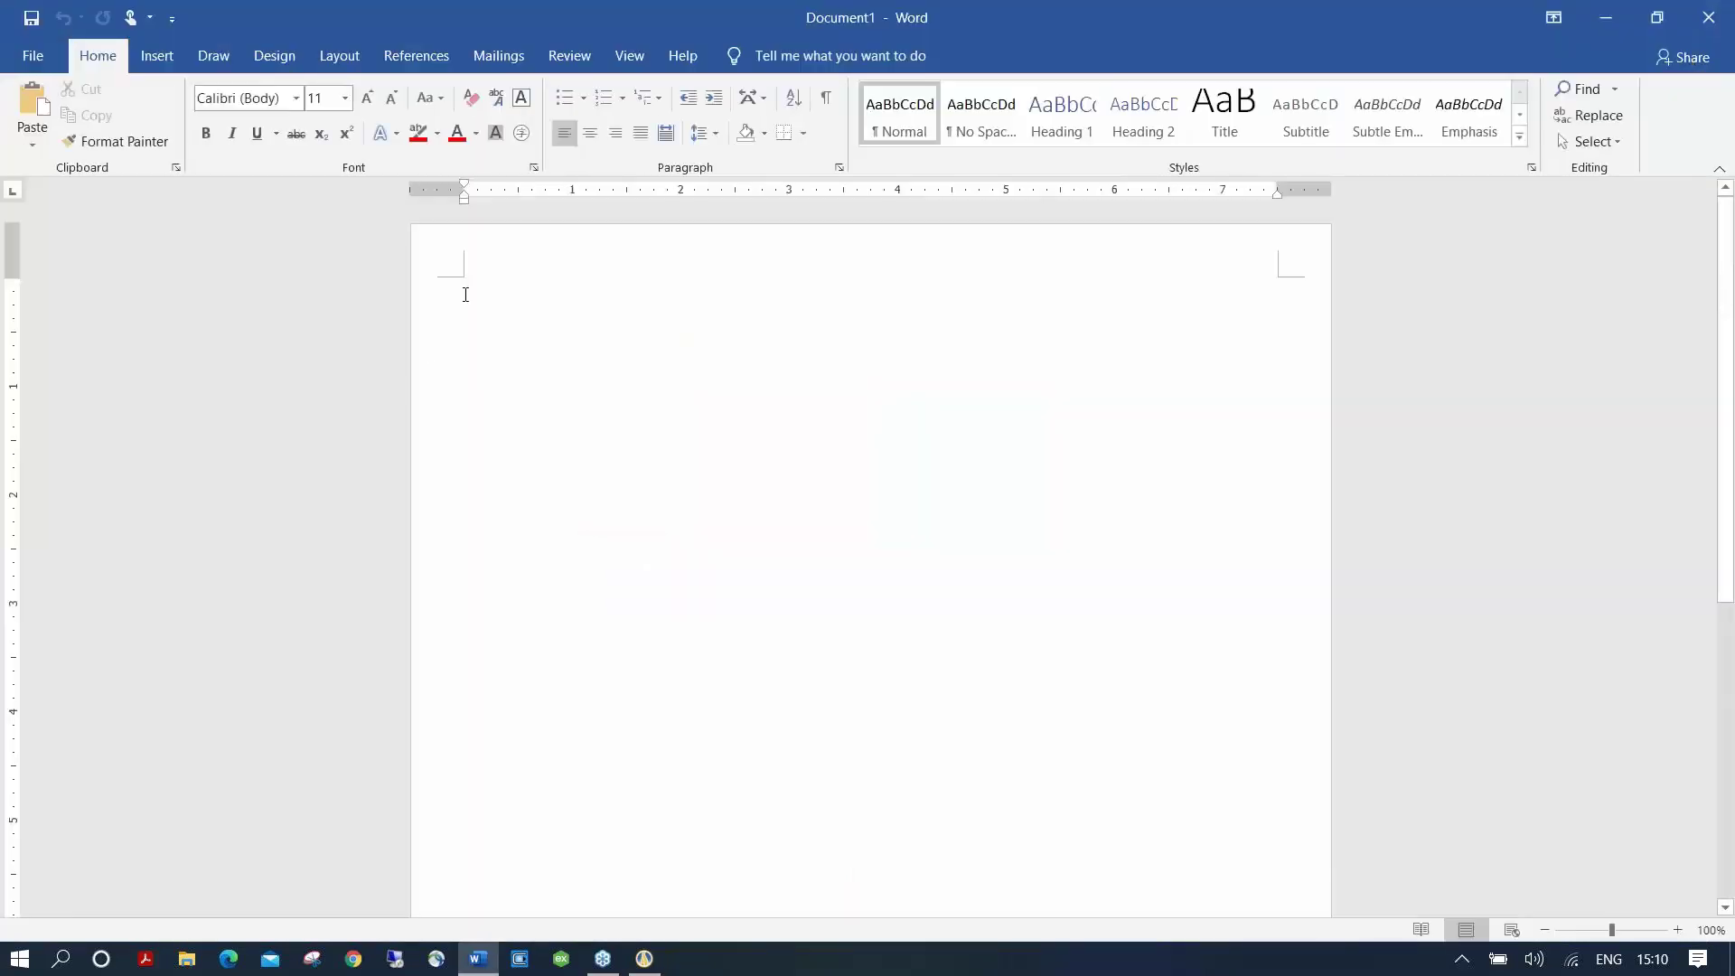
{"action": "right_click", "coordinate": [466, 294]}
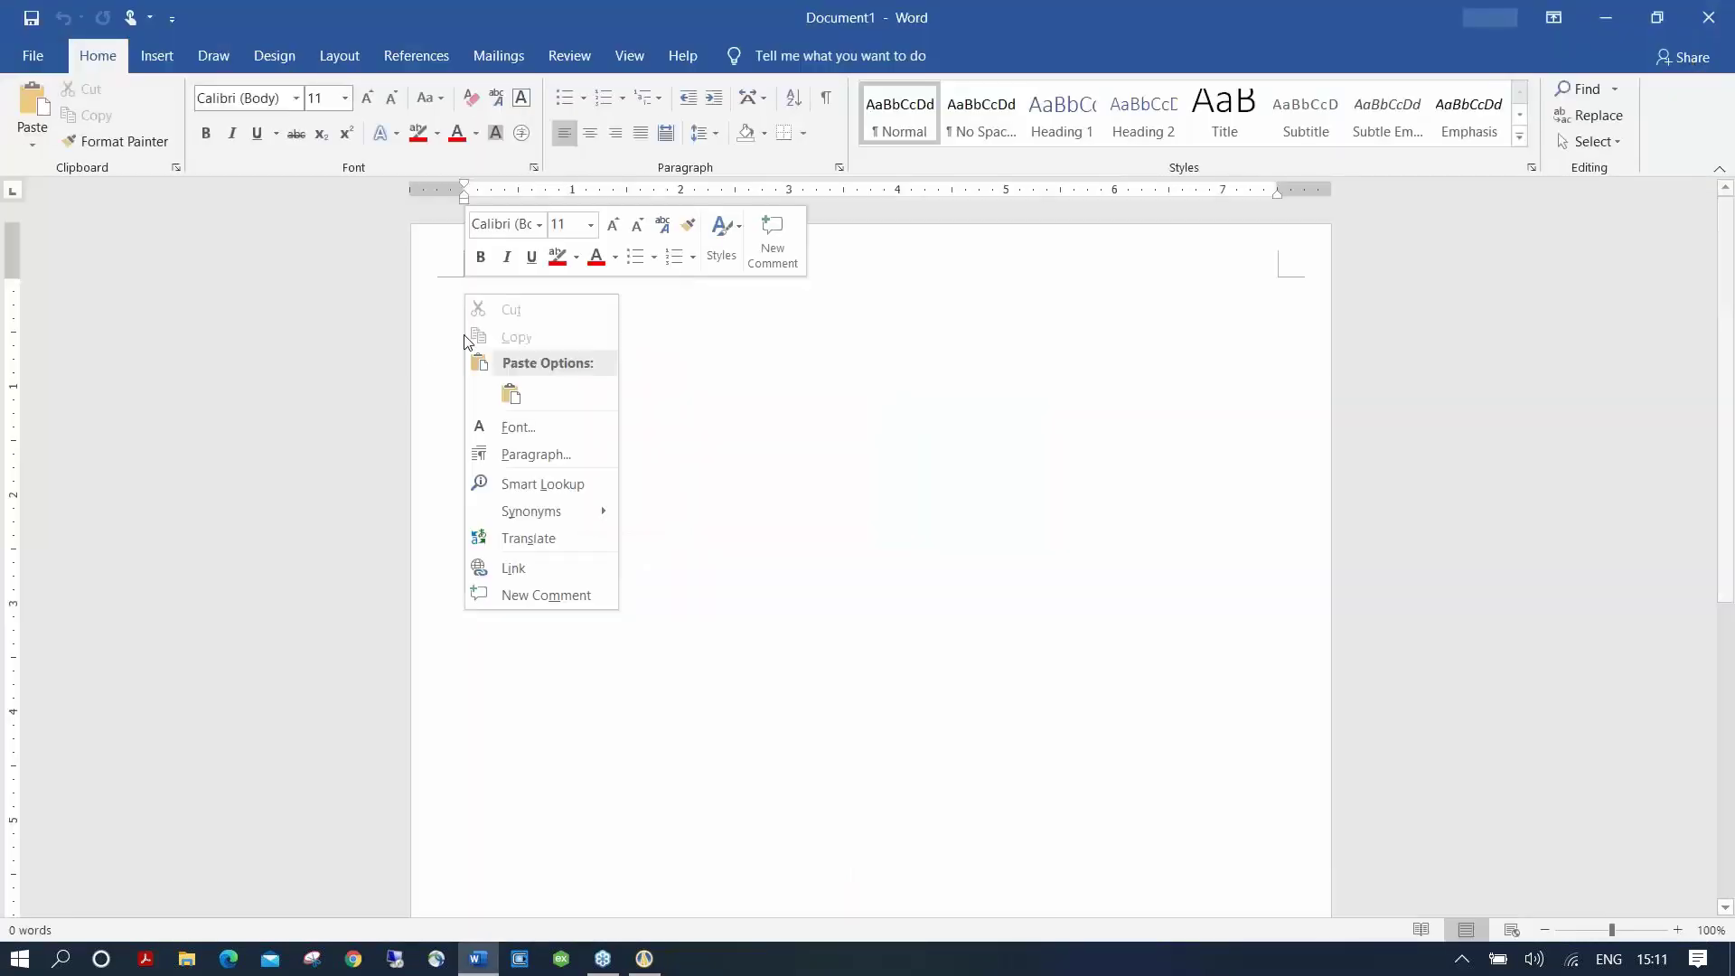
{"action": "left_click", "coordinate": [521, 394]}
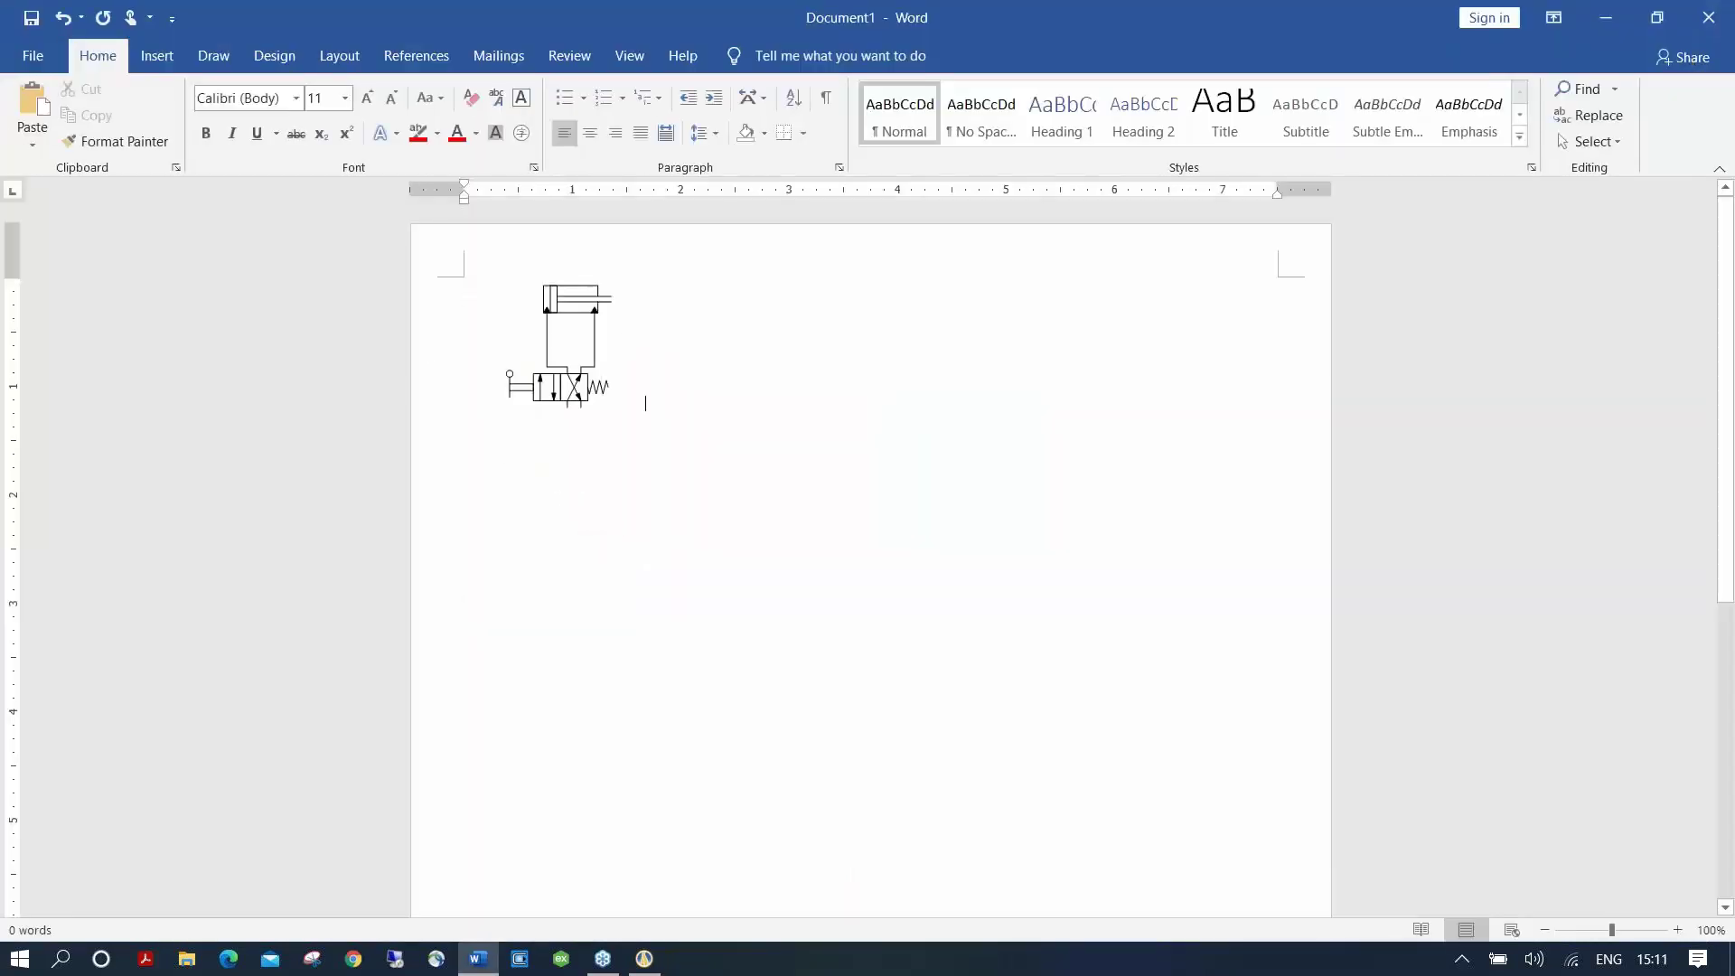
Step: Enlarge the pasted circuit picture to about the page's text width and shrink it back to about 1.4 inches wide
{"action": "left_click", "coordinate": [594, 390]}
{"action": "left_click_drag", "start_coordinate": [665, 449], "coordinate": [1193, 869]}
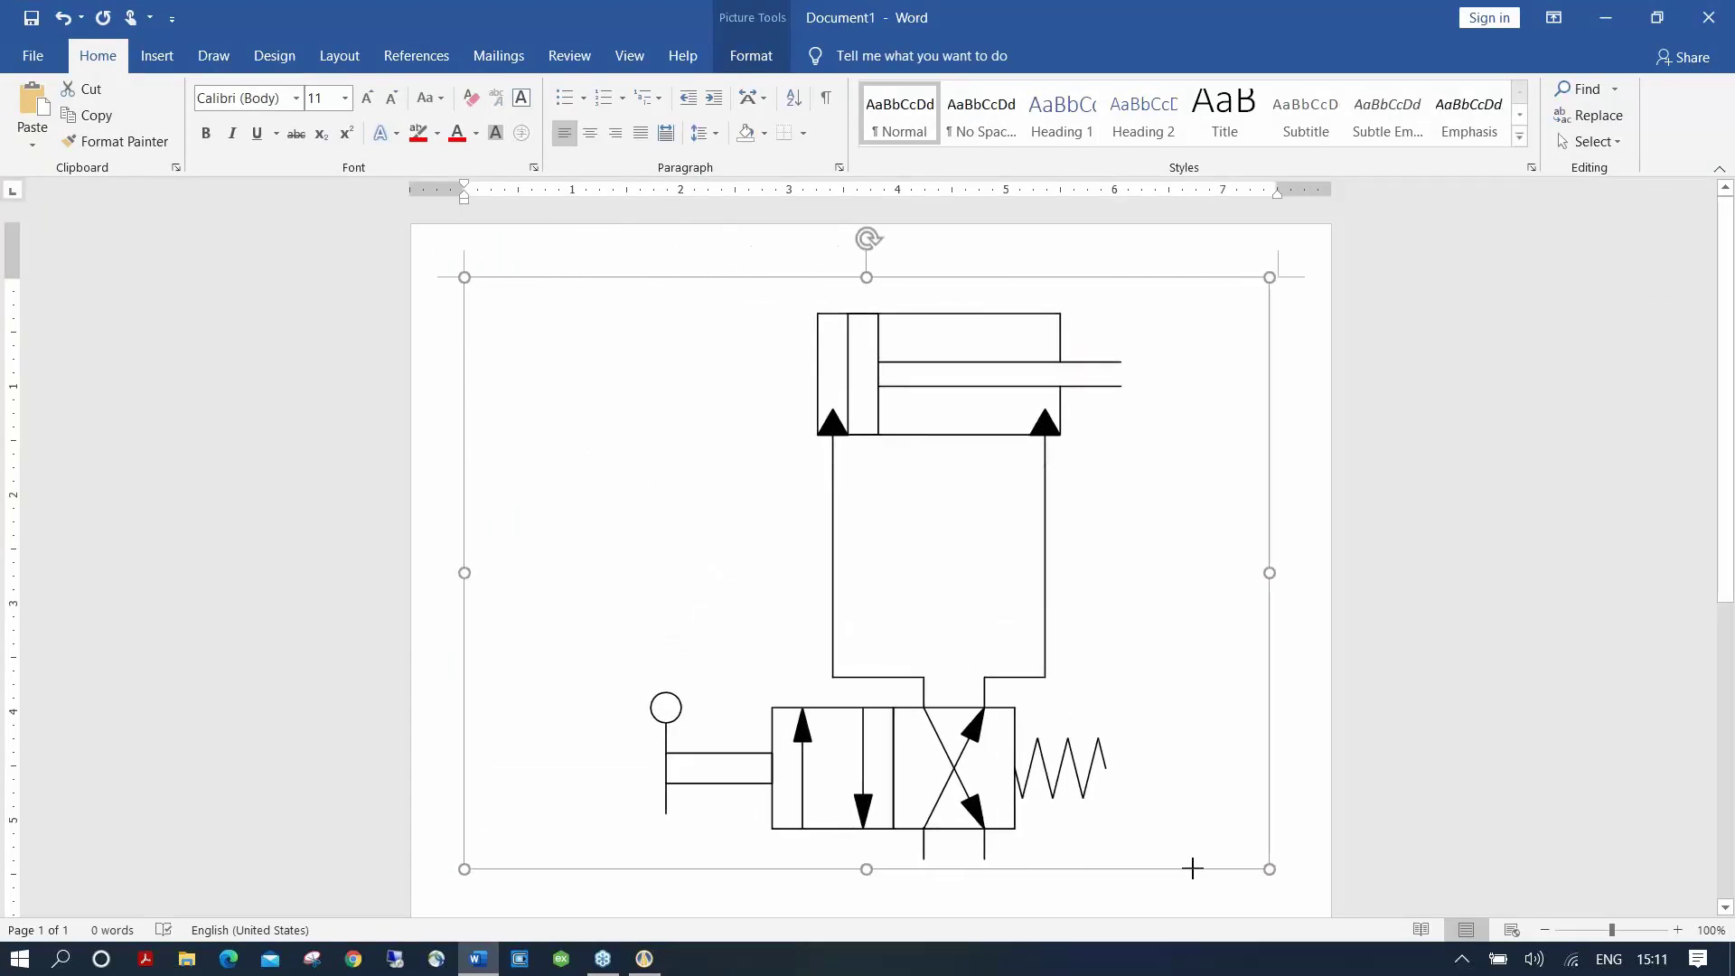
{"action": "left_click_drag", "start_coordinate": [1193, 868], "coordinate": [579, 374]}
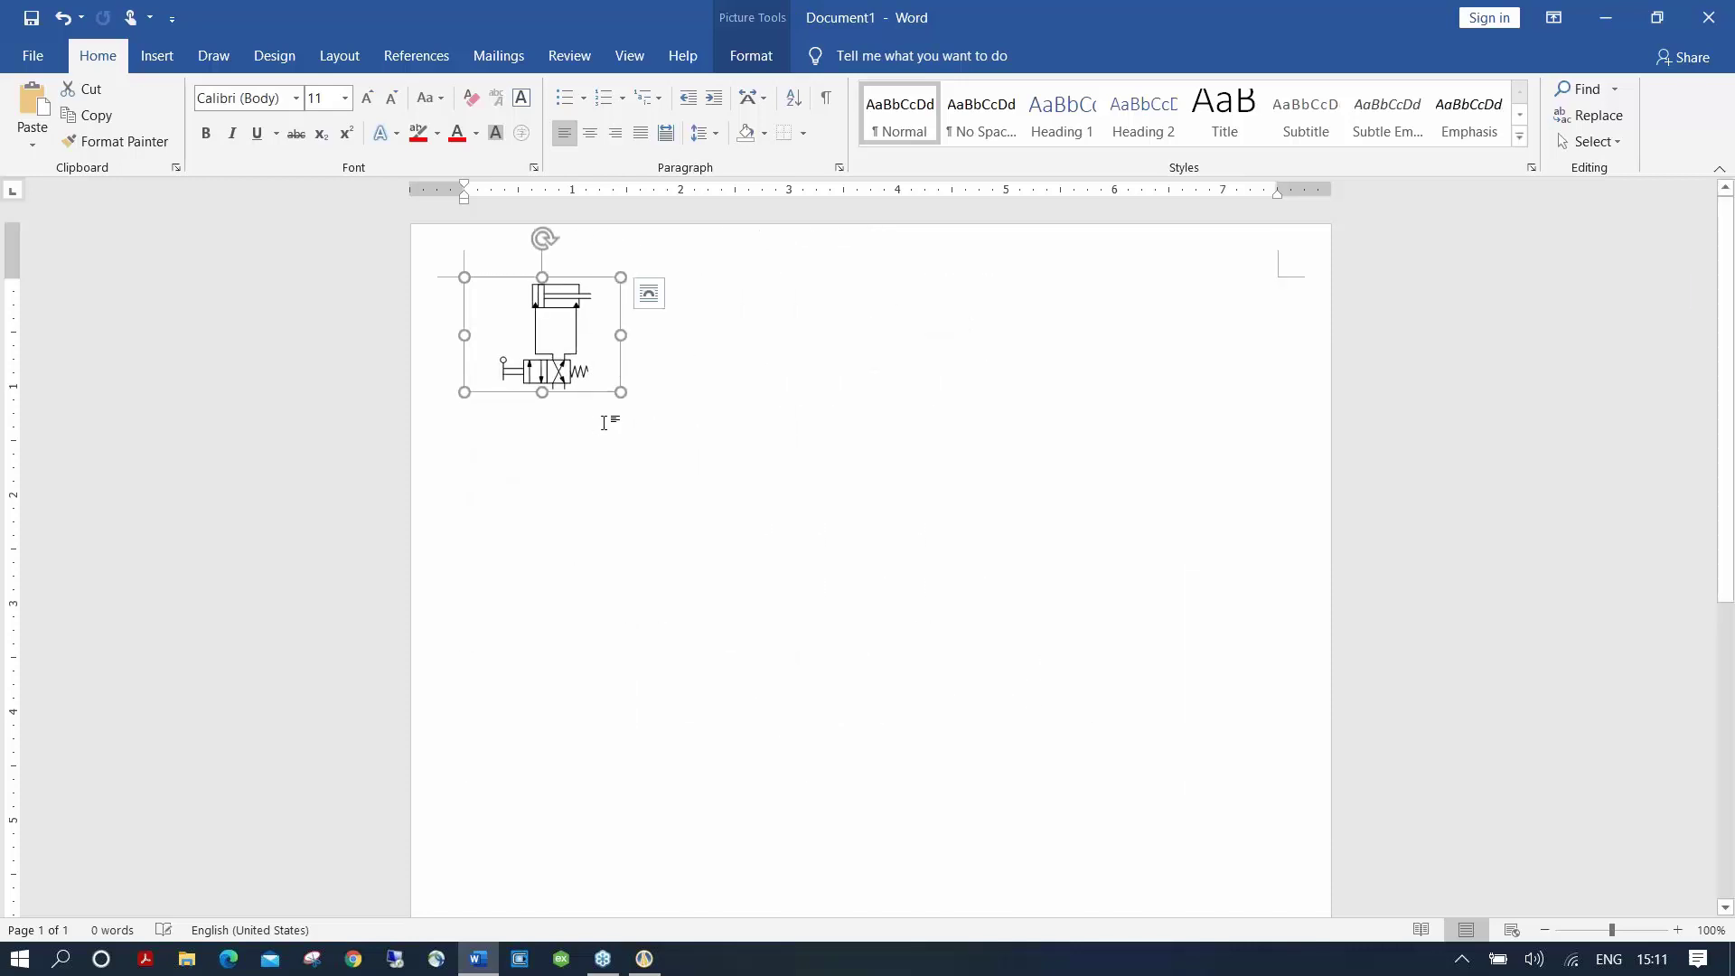
Step: Delete the pasted circuit picture and enter the text line "Fdgsdf gdsf gsgfsdg fsd g" in its place
{"action": "key", "text": "Delete"}
{"action": "type", "text": "Fdgsdf gdsf gsgfsdg fsd g"}
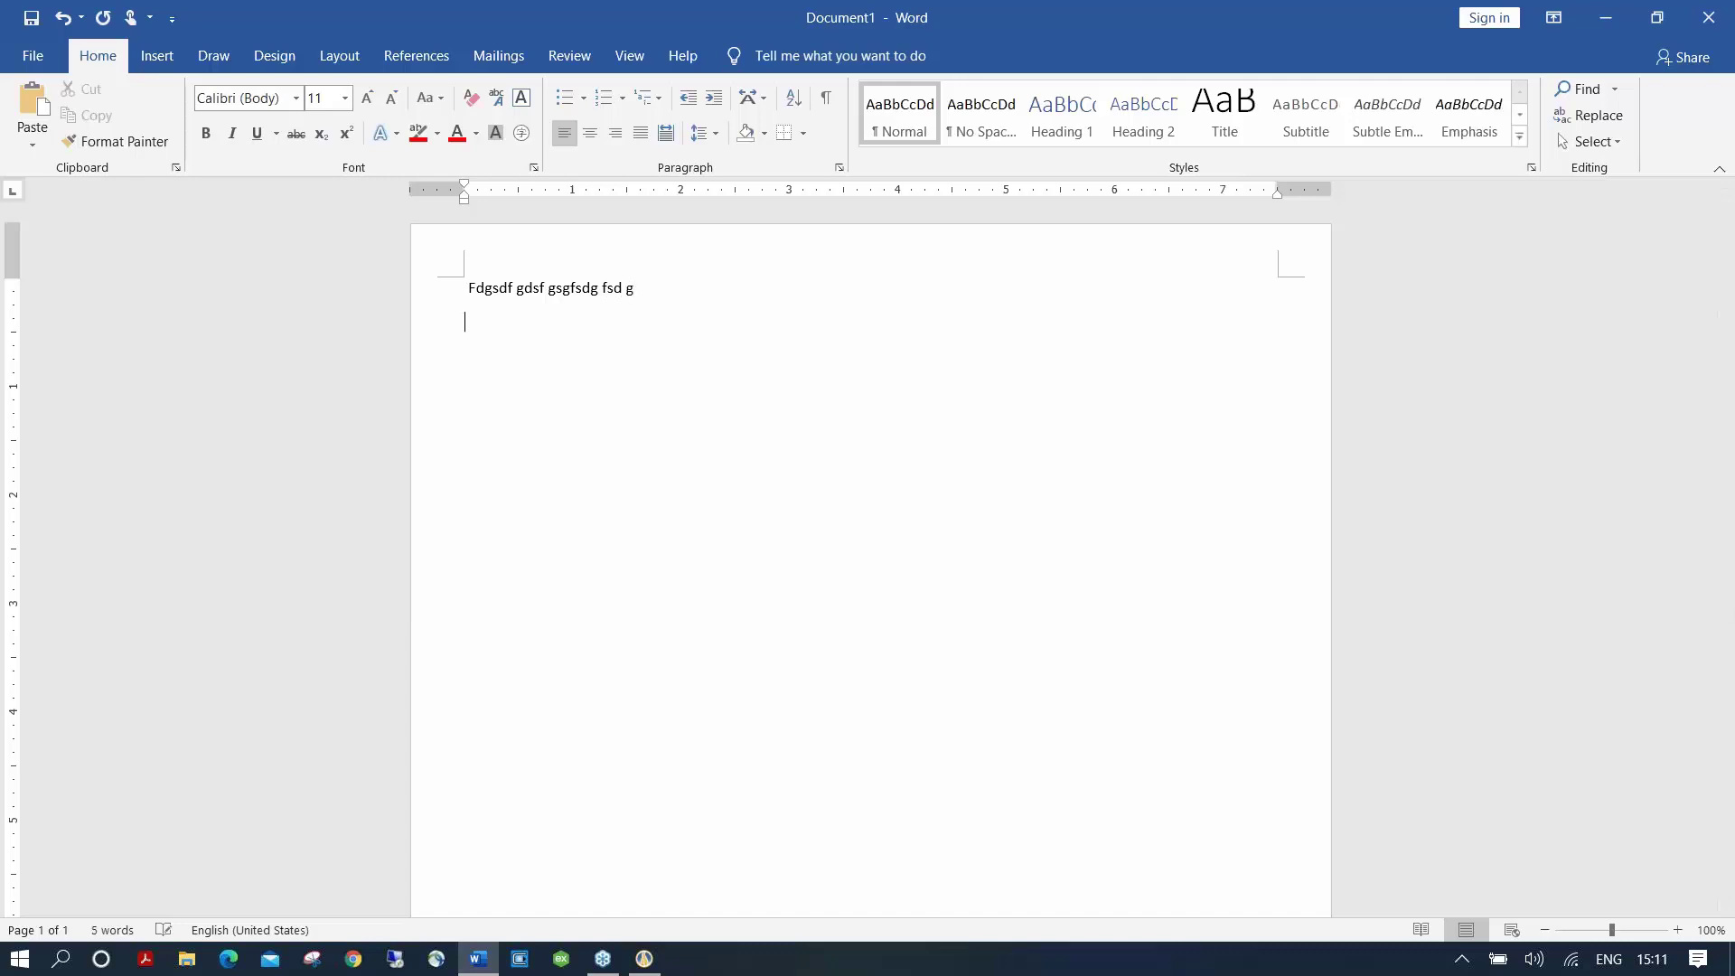
Step: Switch back to Automation Studio and copy the cylinder, 4/2-way valve, relief valve, pump and both reservoirs without their connecting lines
{"action": "key", "text": "alt+Tab"}
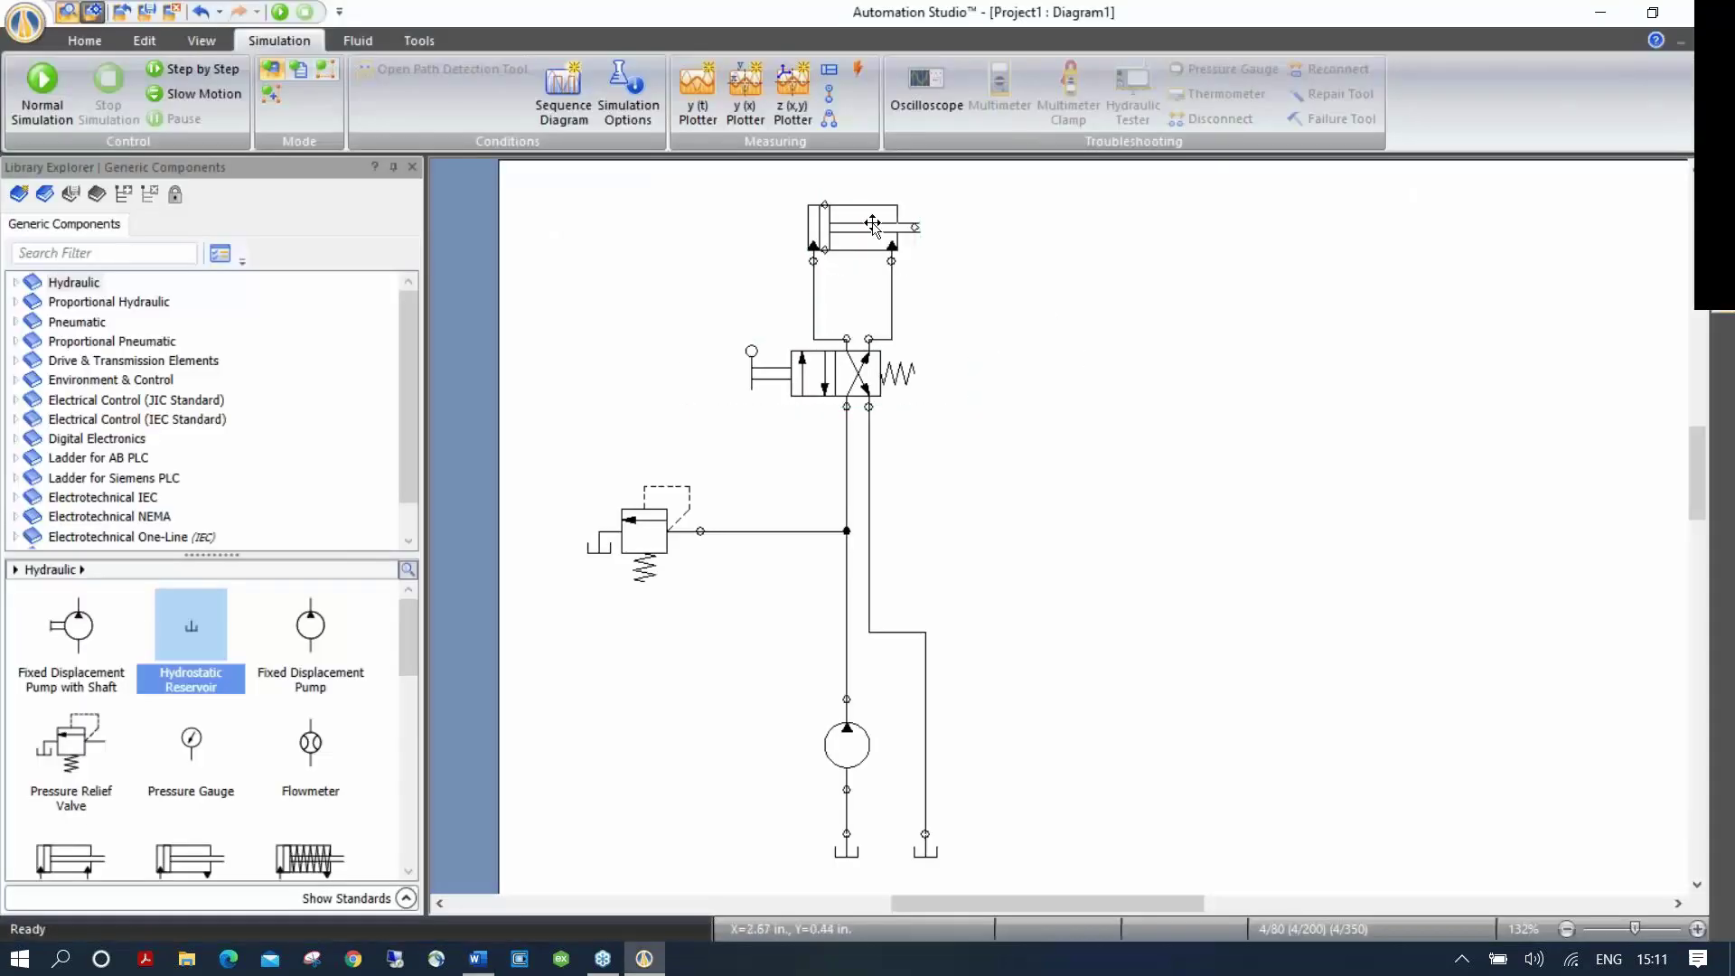
{"action": "left_click", "coordinate": [840, 373]}
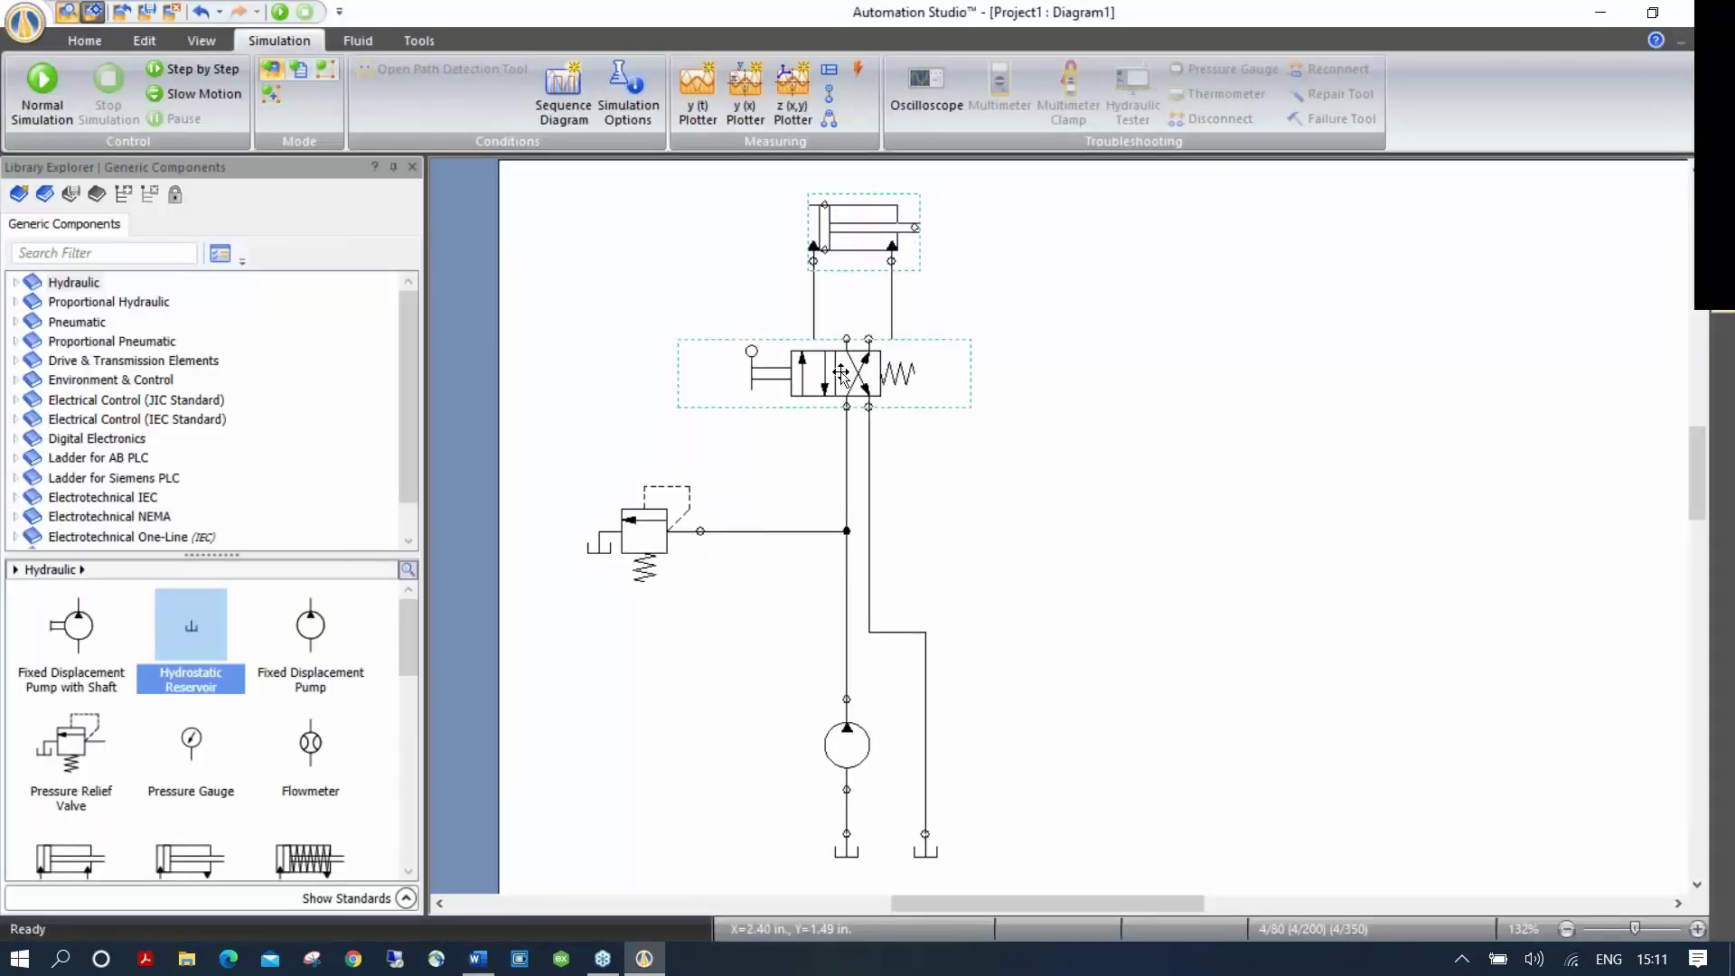
{"action": "left_click", "coordinate": [643, 526]}
{"action": "left_click", "coordinate": [827, 737]}
{"action": "left_click", "coordinate": [850, 852]}
{"action": "left_click", "coordinate": [918, 852]}
{"action": "right_click", "coordinate": [863, 749]}
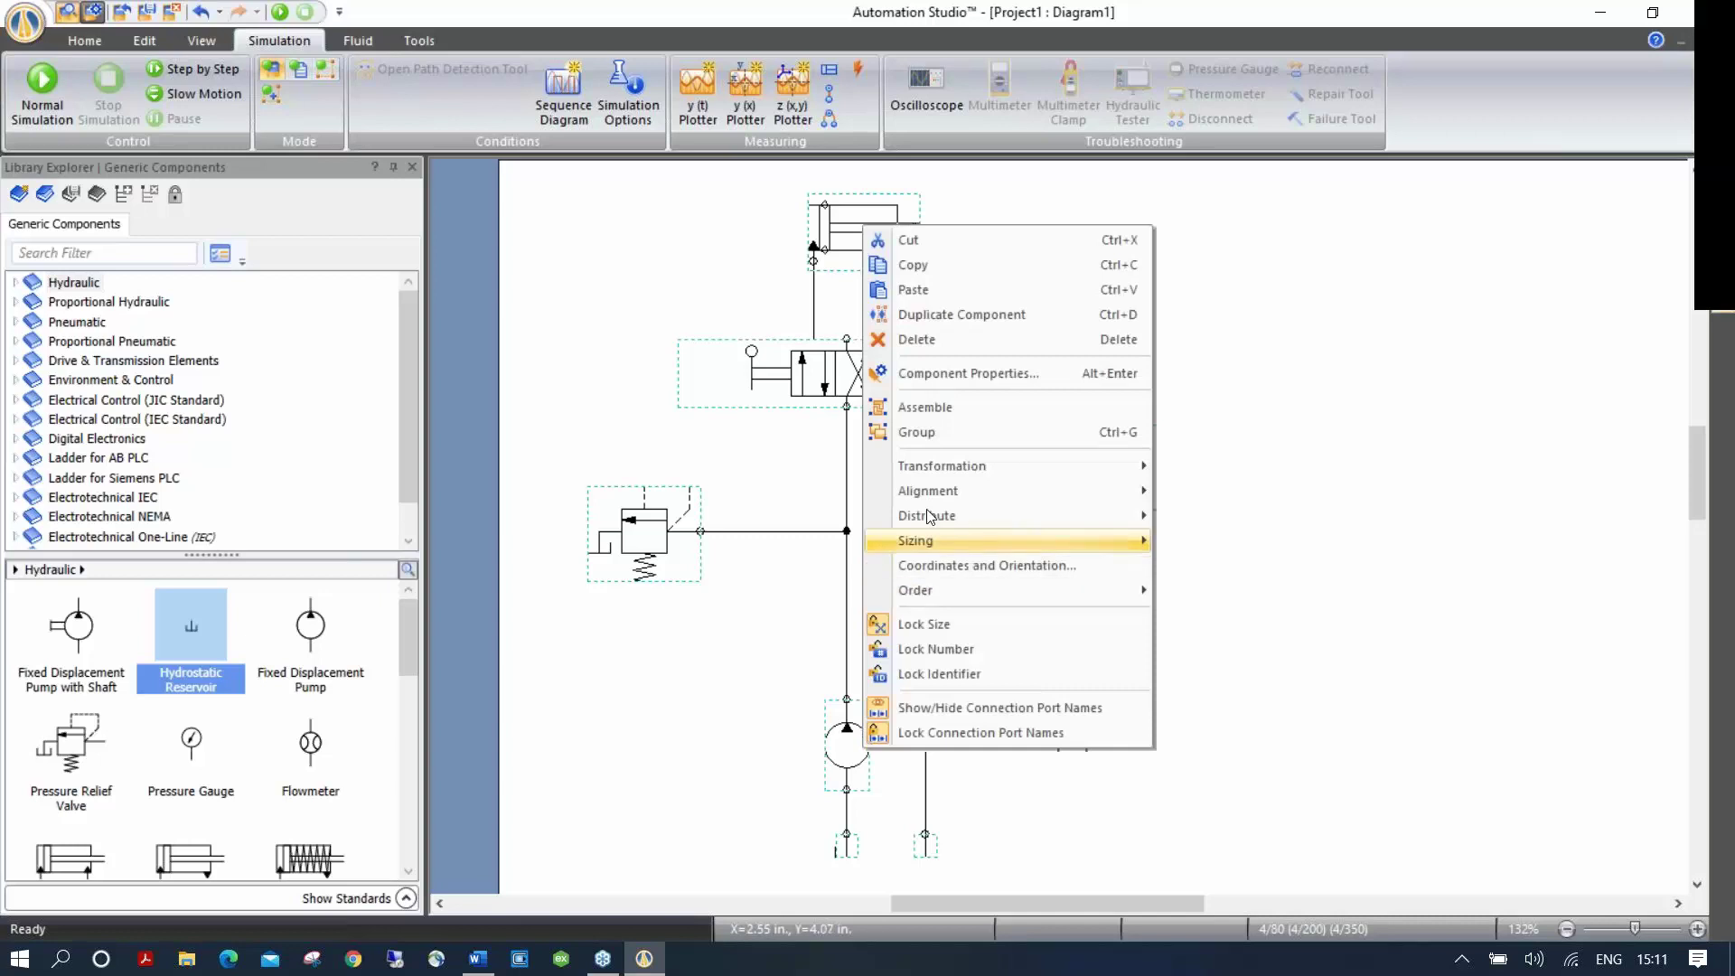
{"action": "left_click", "coordinate": [935, 267]}
Step: Switch to Word and paste the copied hydraulic components below the text line
{"action": "key", "text": "alt+Tab"}
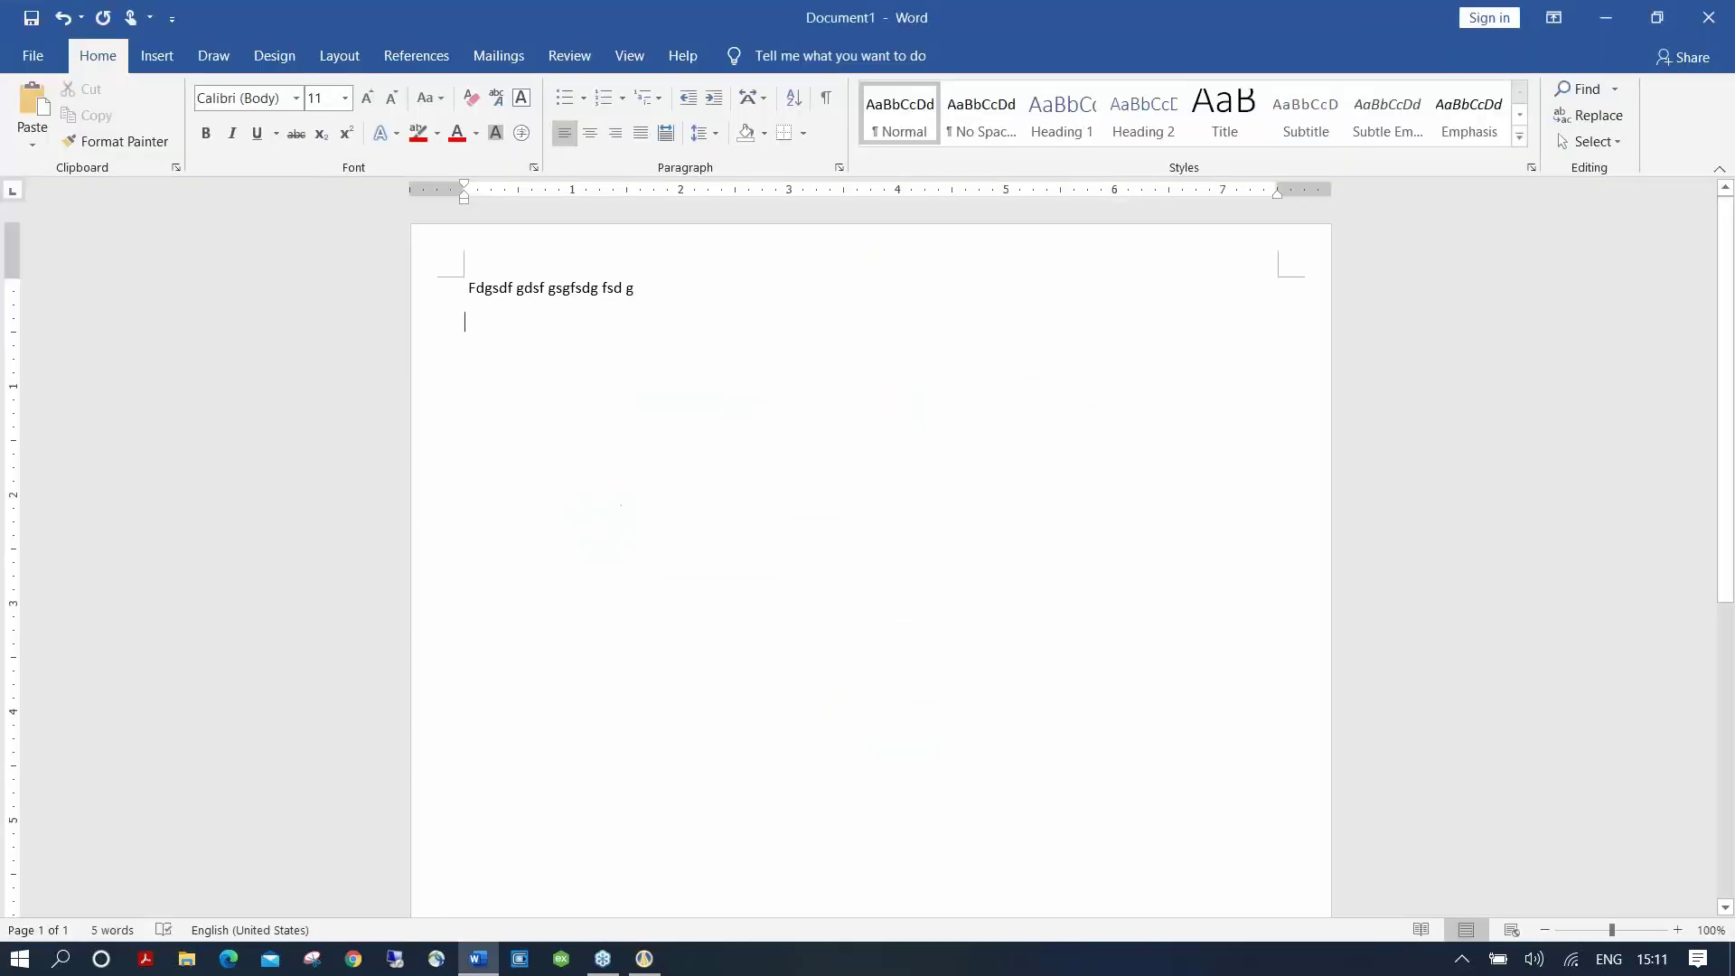
{"action": "right_click", "coordinate": [547, 352]}
{"action": "left_click", "coordinate": [592, 449]}
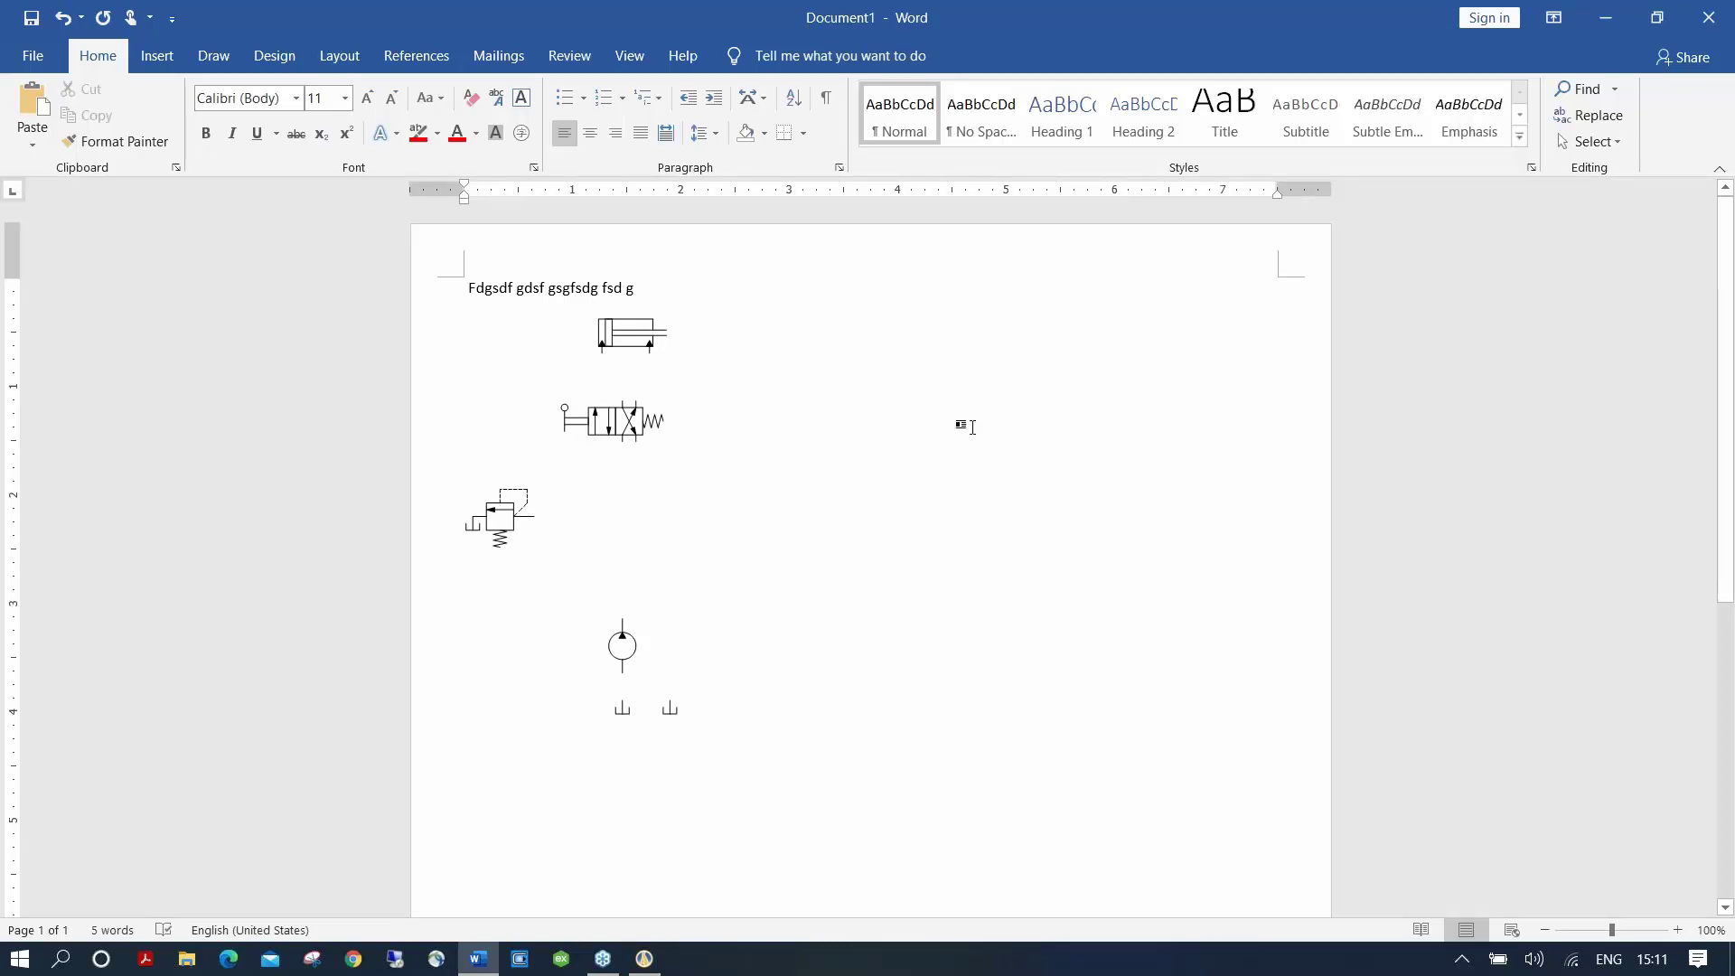
Step: Close the Word document and return to the circuit diagram in Automation Studio
{"action": "double_click", "coordinate": [1141, 23]}
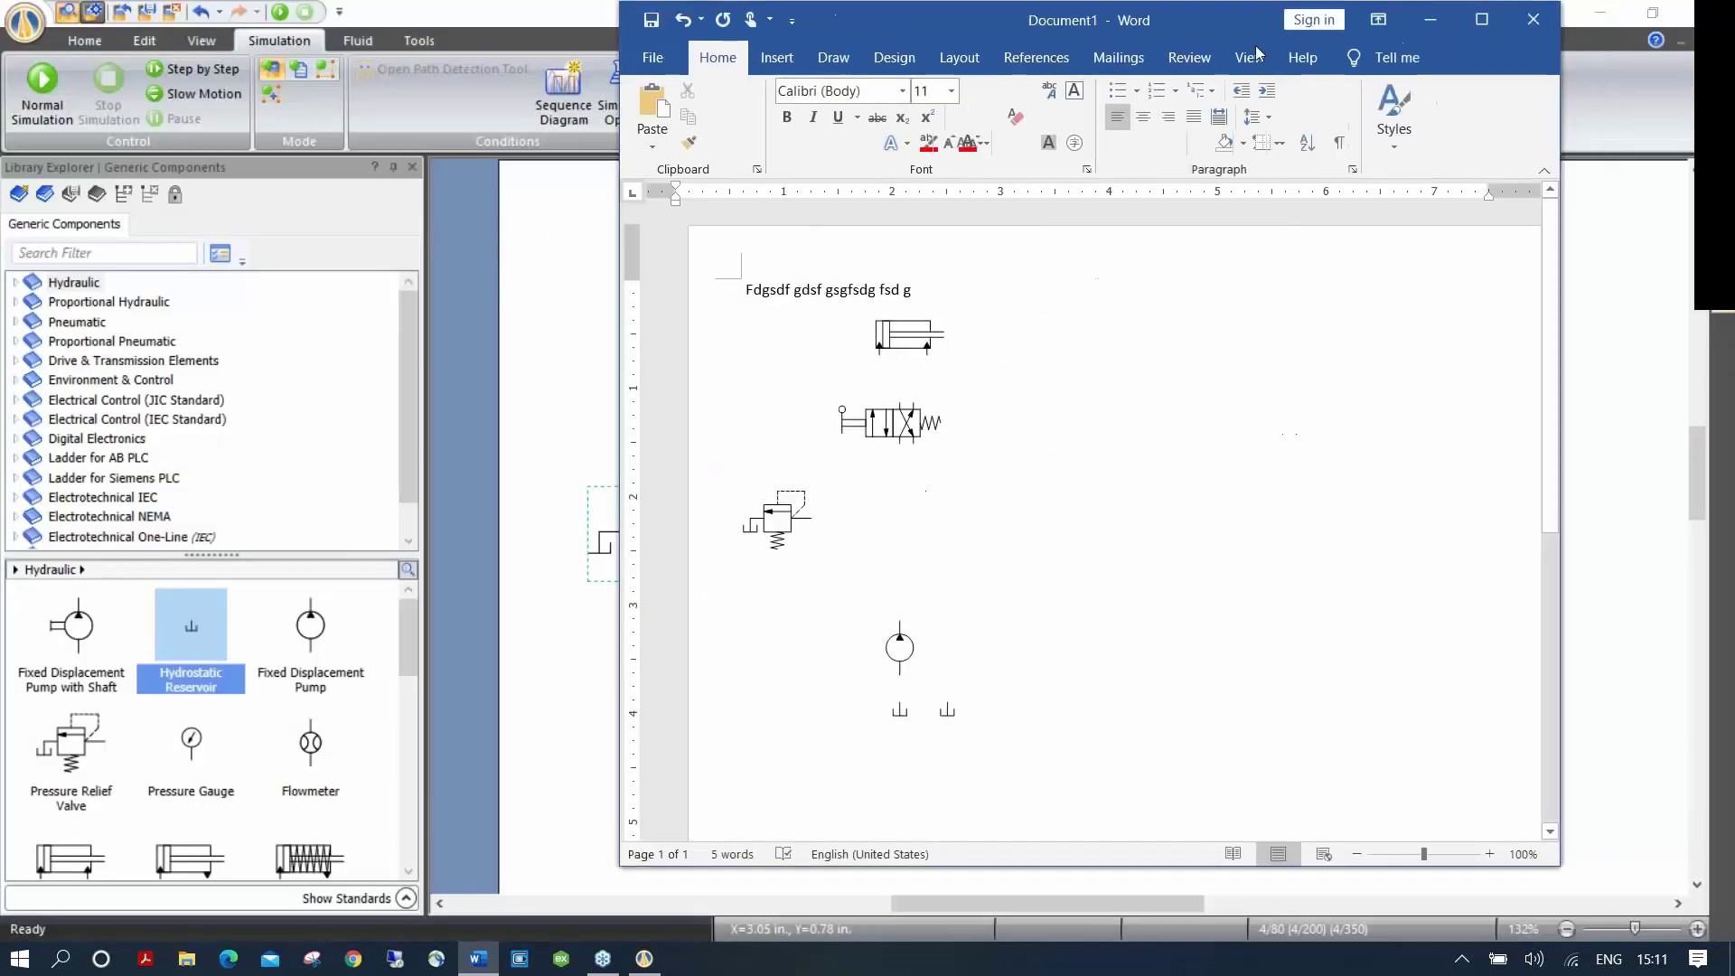
{"action": "left_click", "coordinate": [1532, 20]}
{"action": "left_click", "coordinate": [867, 532]}
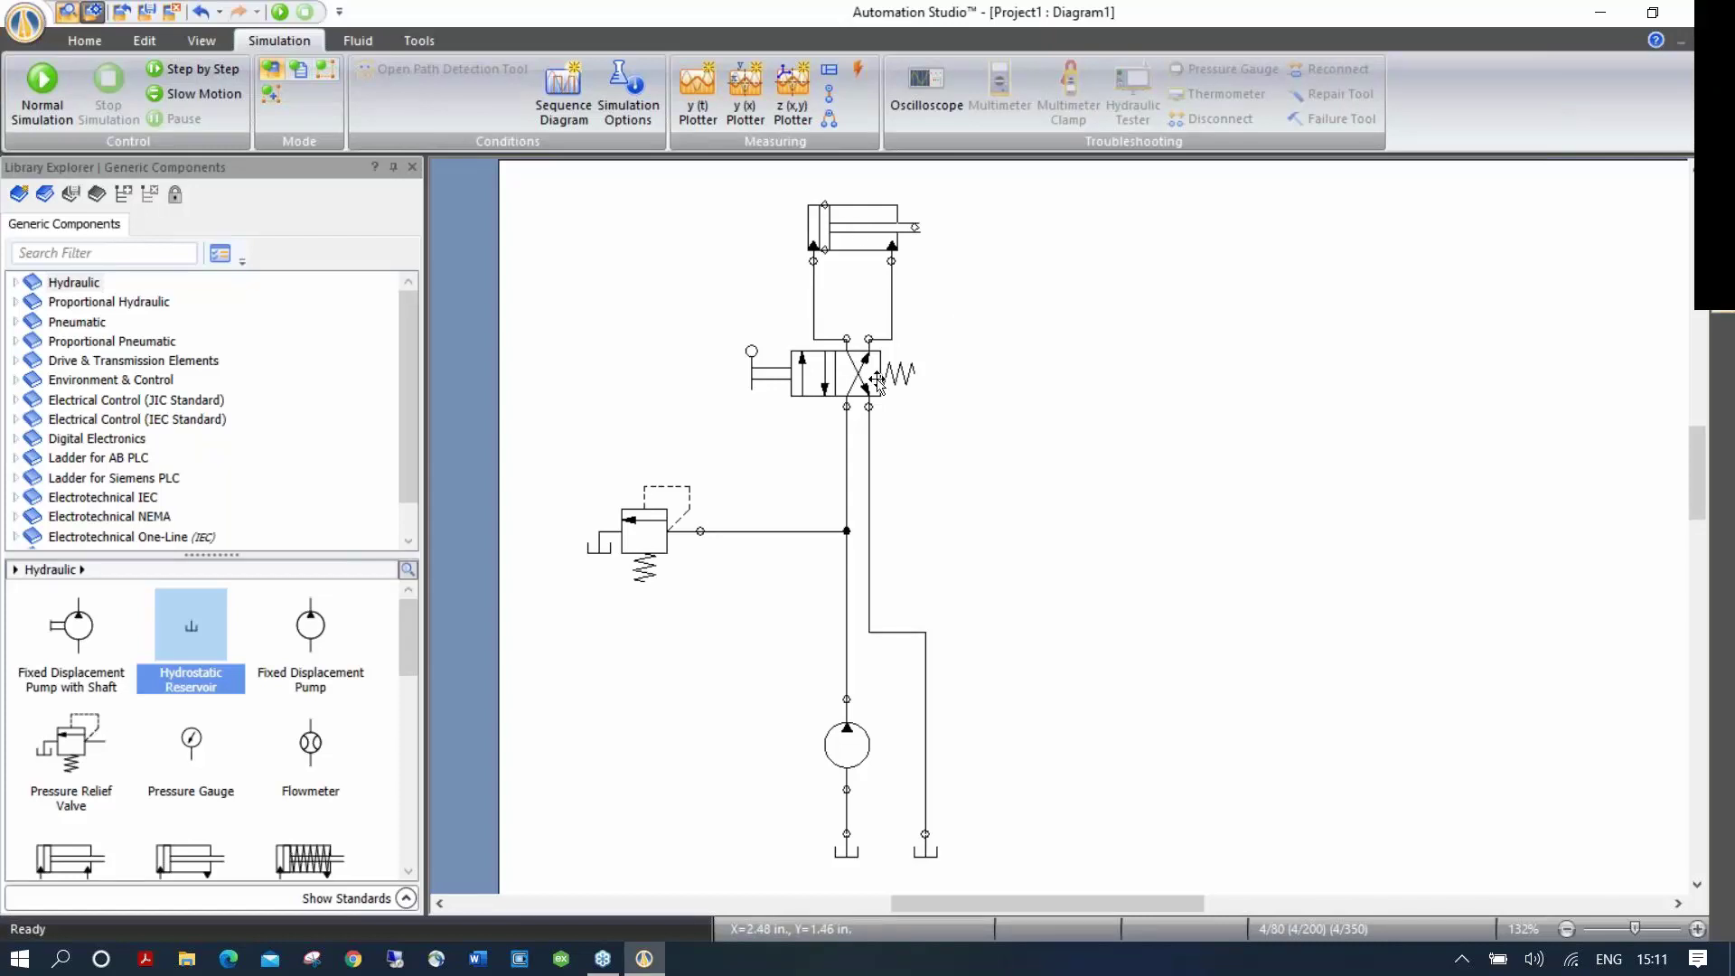
Step: Move the 4/2-way valve slightly down, farther from the cylinder, and select the pump
{"action": "left_click_drag", "start_coordinate": [1035, 385], "coordinate": [955, 385]}
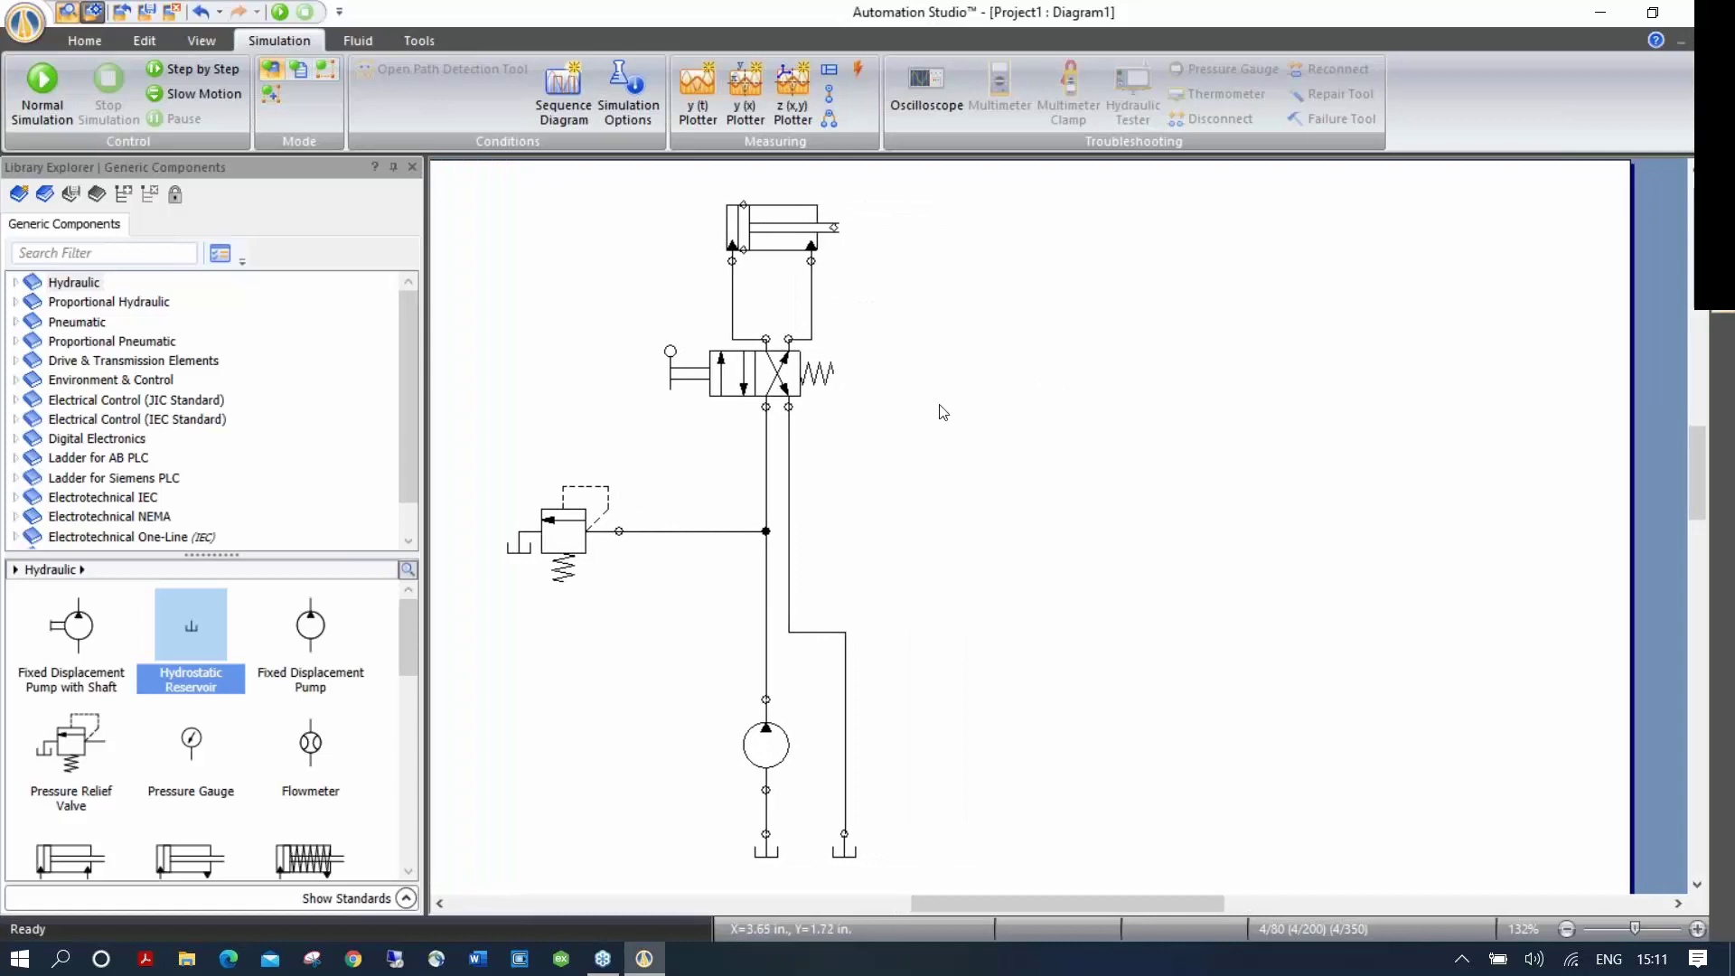
{"action": "left_click_drag", "start_coordinate": [761, 381], "coordinate": [777, 414]}
{"action": "mouse_move", "coordinate": [769, 757]}
{"action": "left_mouse_down"}
{"action": "mouse_move", "coordinate": [674, 752]}
{"action": "mouse_move", "coordinate": [773, 752]}
{"action": "left_mouse_up"}
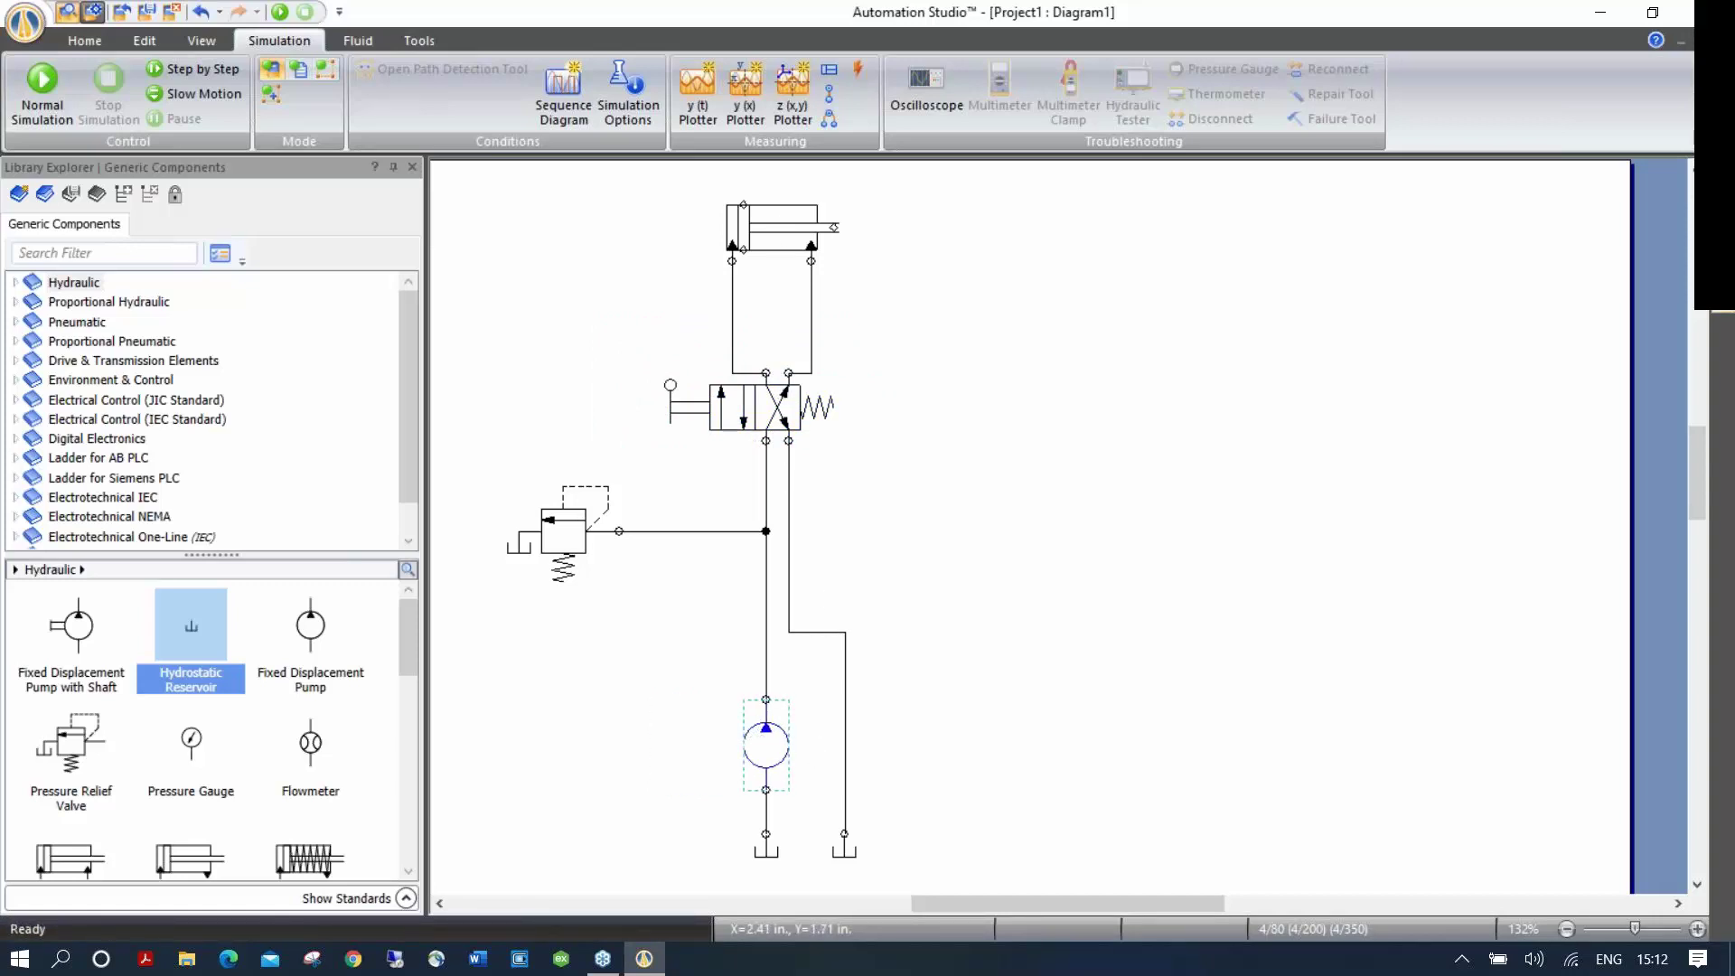
Step: Move the 4/2-way valve further down to widen the gap between it and the cylinder
{"action": "left_click_drag", "start_coordinate": [766, 408], "coordinate": [767, 442]}
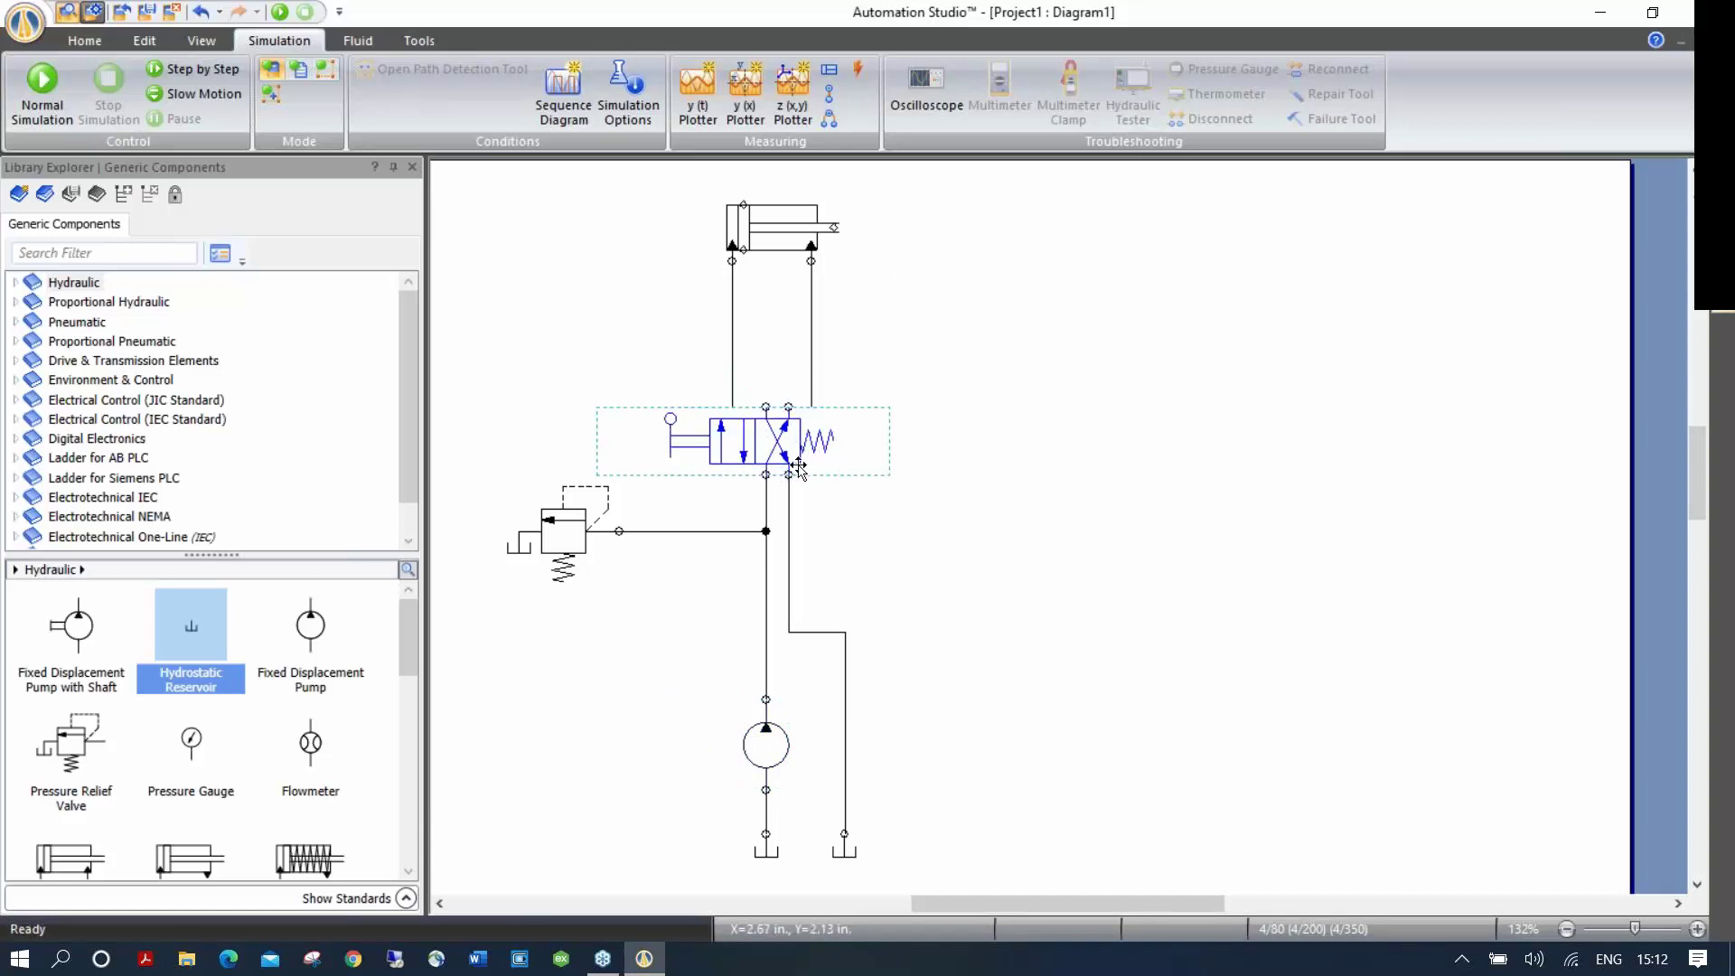
{"action": "left_click", "coordinate": [842, 402]}
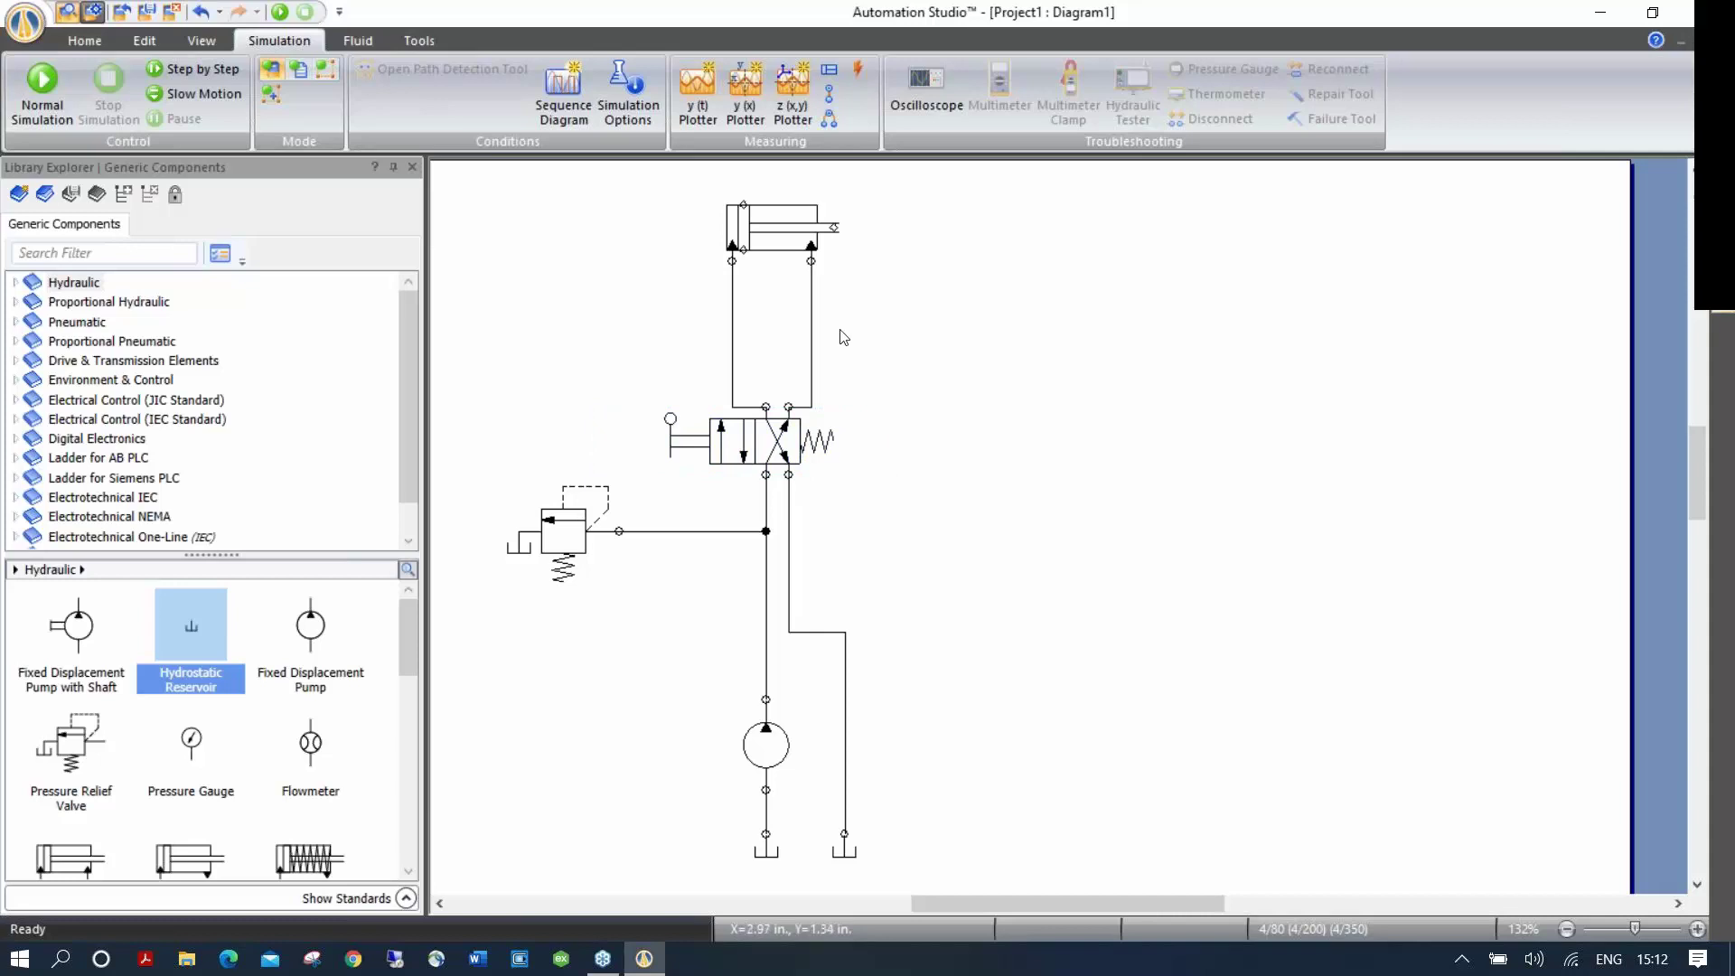
Step: Copy the cylinder, paste it beside the original, and connect its two ports to the matching working lines of the first cylinder
{"action": "left_click", "coordinate": [782, 229]}
{"action": "right_click", "coordinate": [782, 229]}
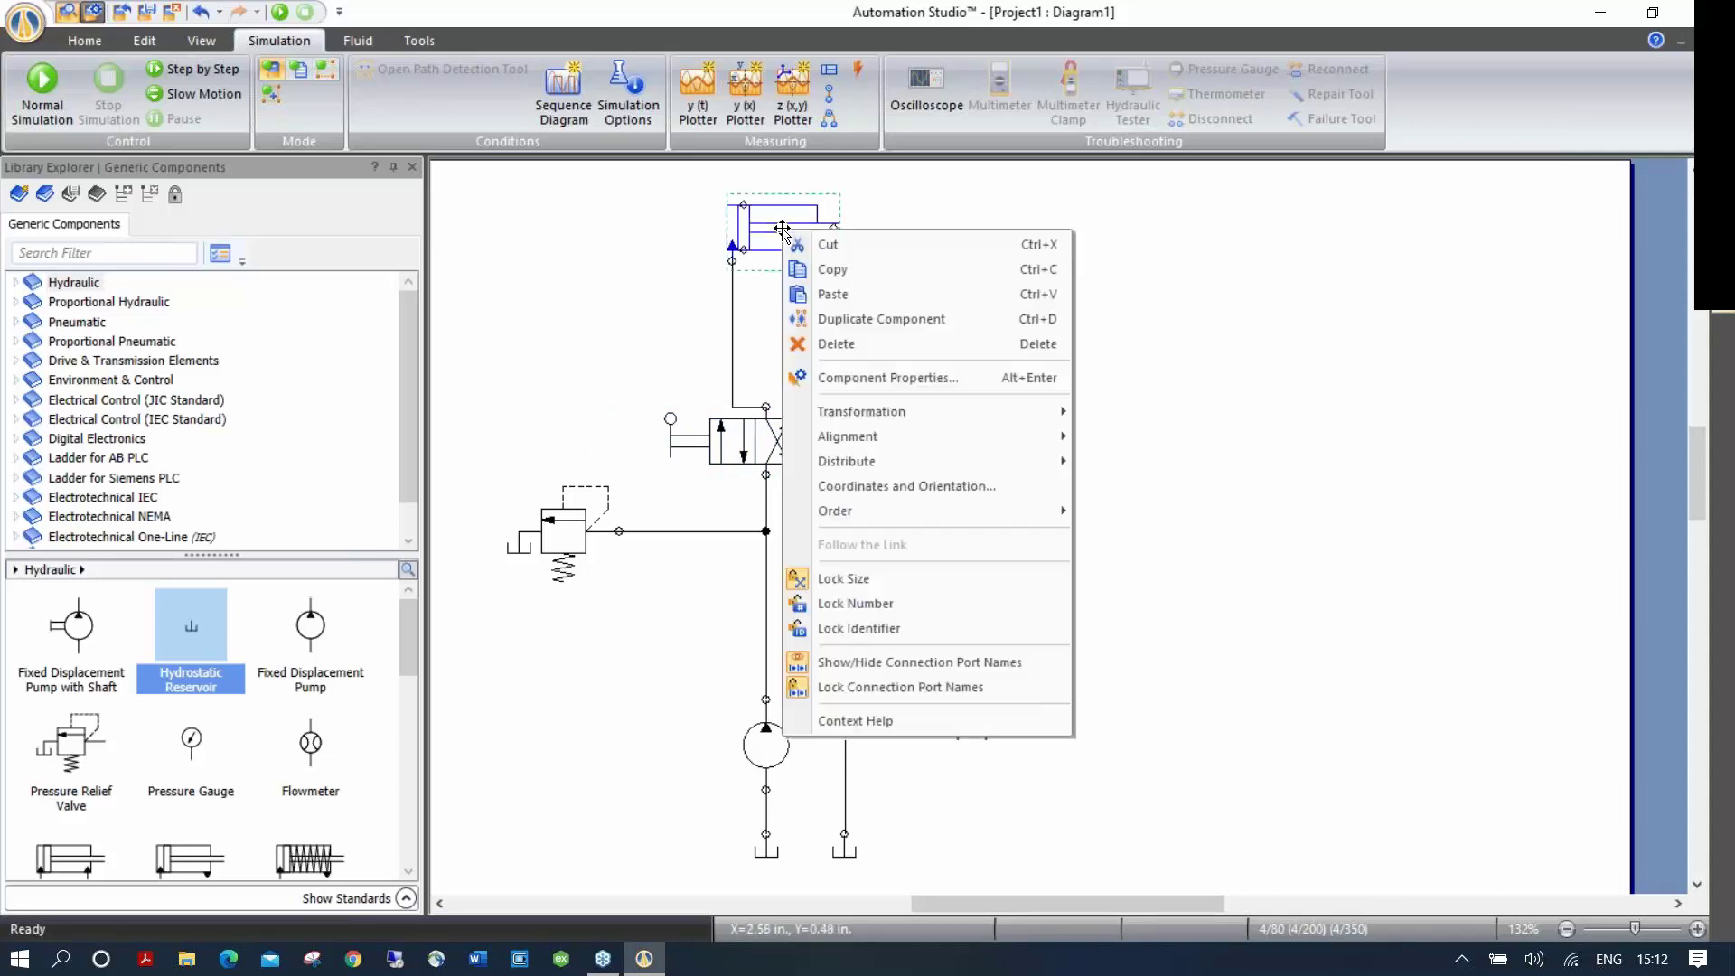
{"action": "left_click", "coordinate": [847, 269]}
{"action": "right_click", "coordinate": [969, 296]}
{"action": "left_click", "coordinate": [994, 301]}
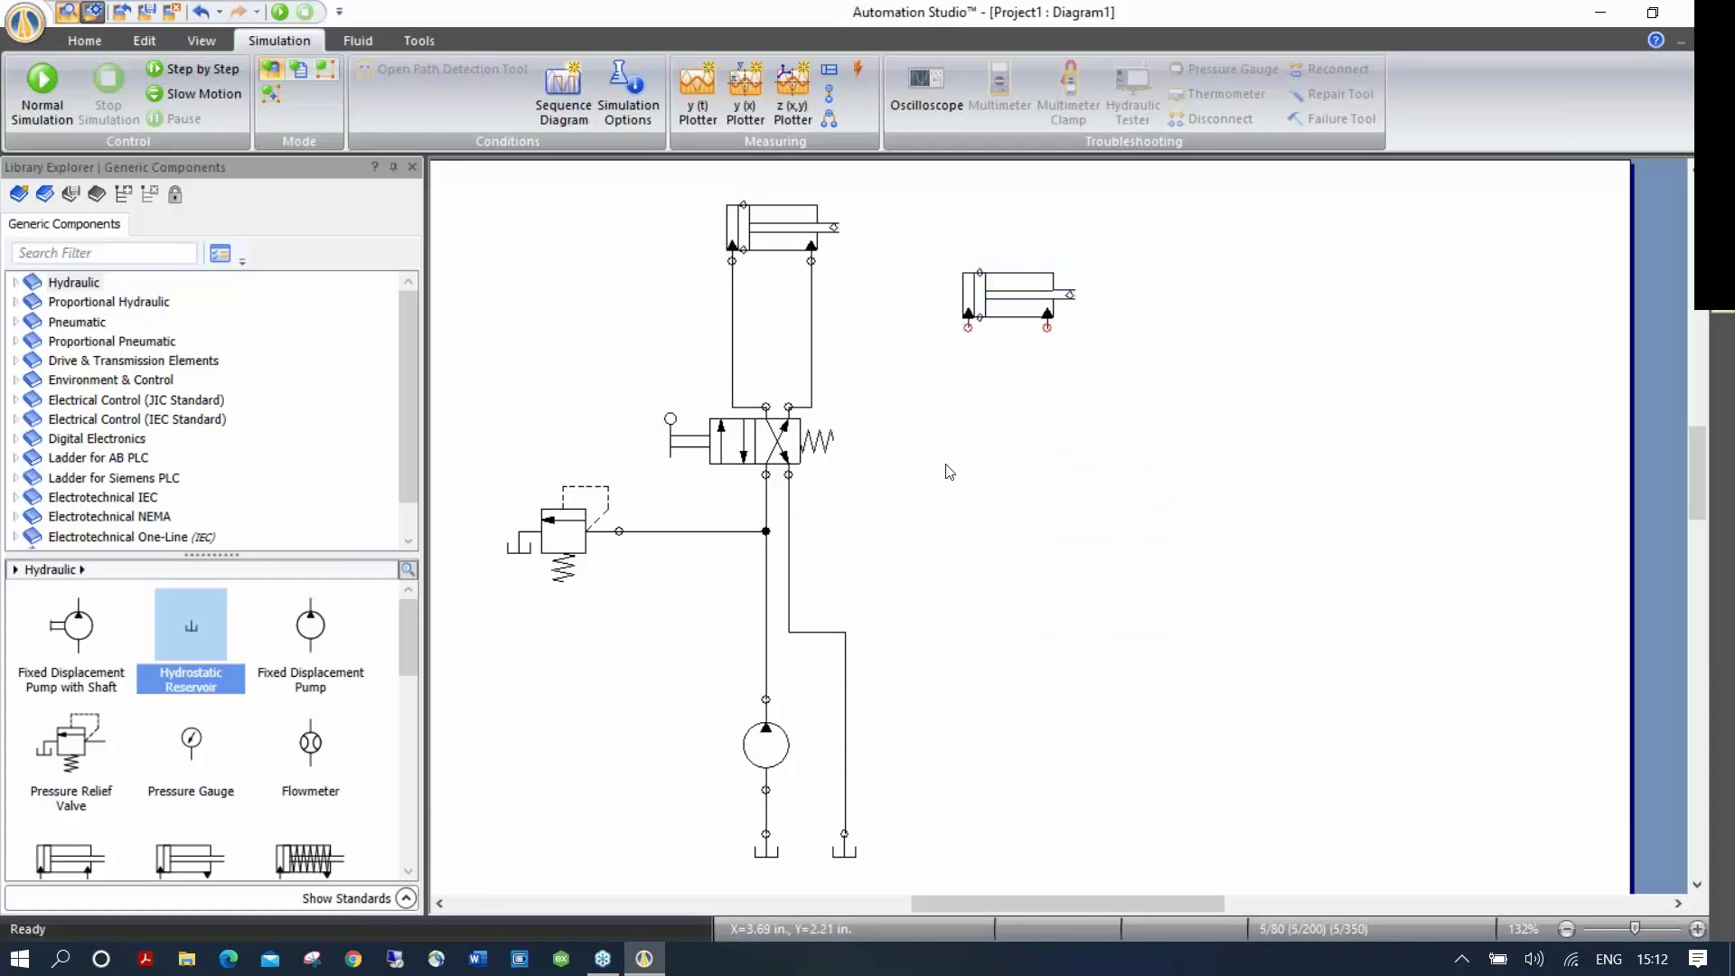
{"action": "left_click_drag", "start_coordinate": [967, 326], "coordinate": [729, 317]}
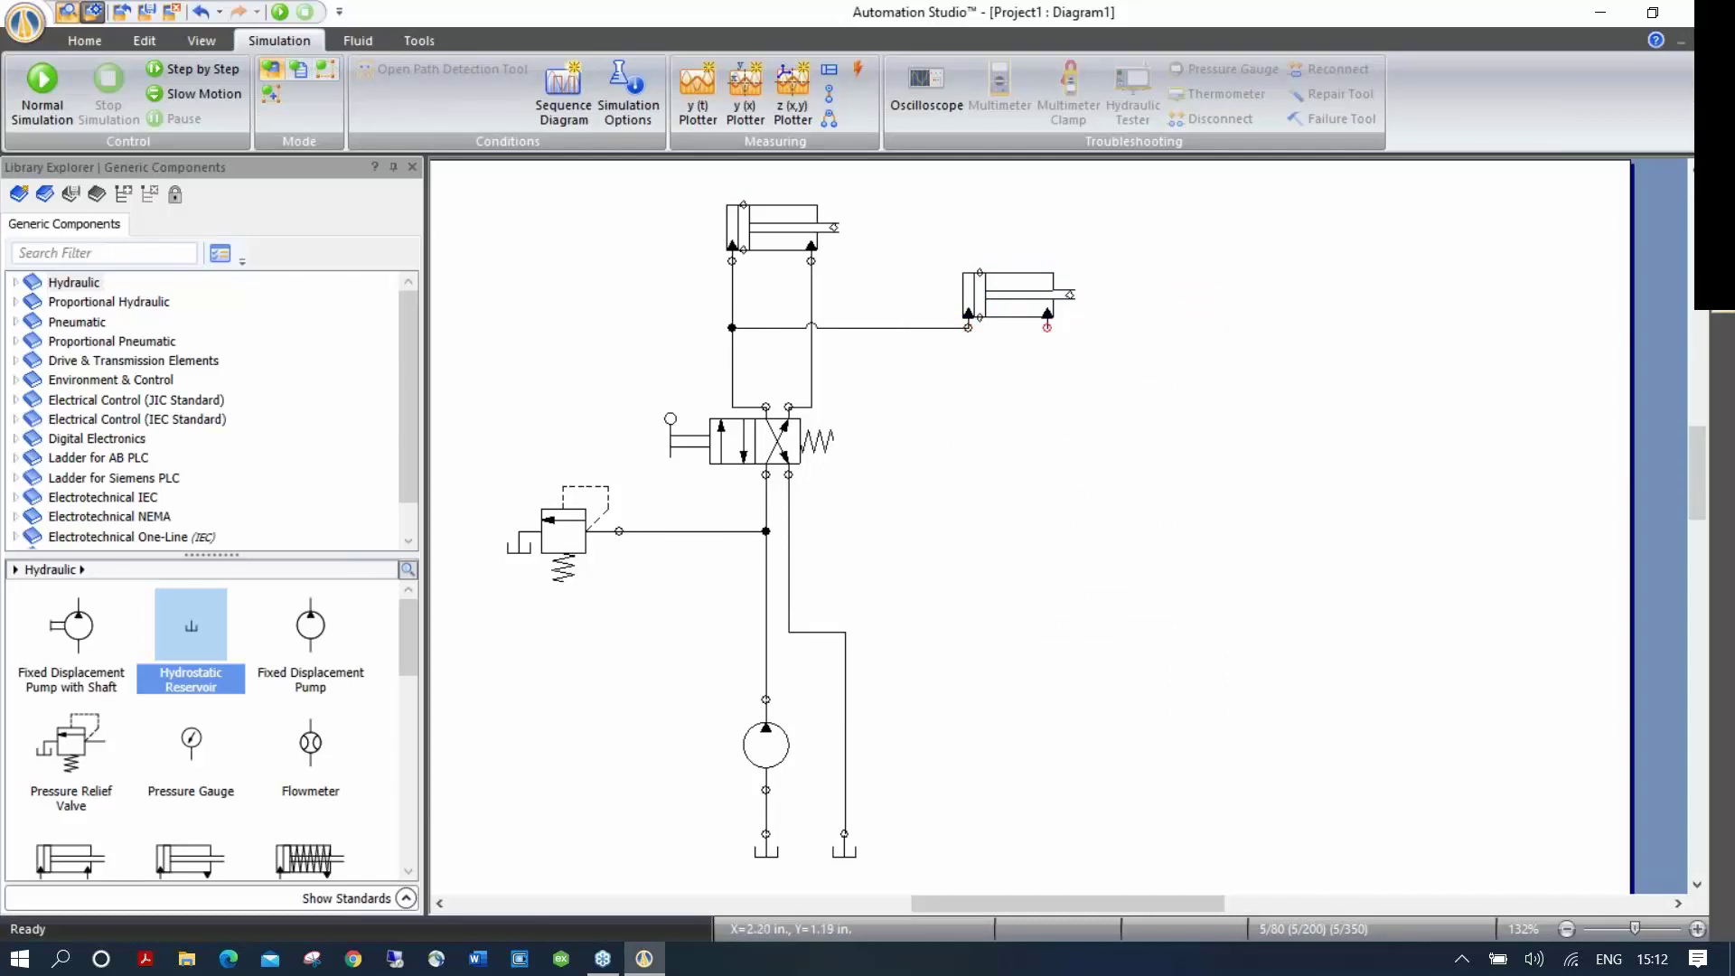
{"action": "mouse_move", "coordinate": [1047, 327]}
{"action": "left_mouse_down"}
{"action": "mouse_move", "coordinate": [991, 370]}
{"action": "mouse_move", "coordinate": [811, 362]}
{"action": "left_mouse_up"}
Step: Run a normal simulation, shift the 4/2-way valve's lever repeatedly to extend and retract both cylinders, and stop the simulation
{"action": "left_click", "coordinate": [41, 86]}
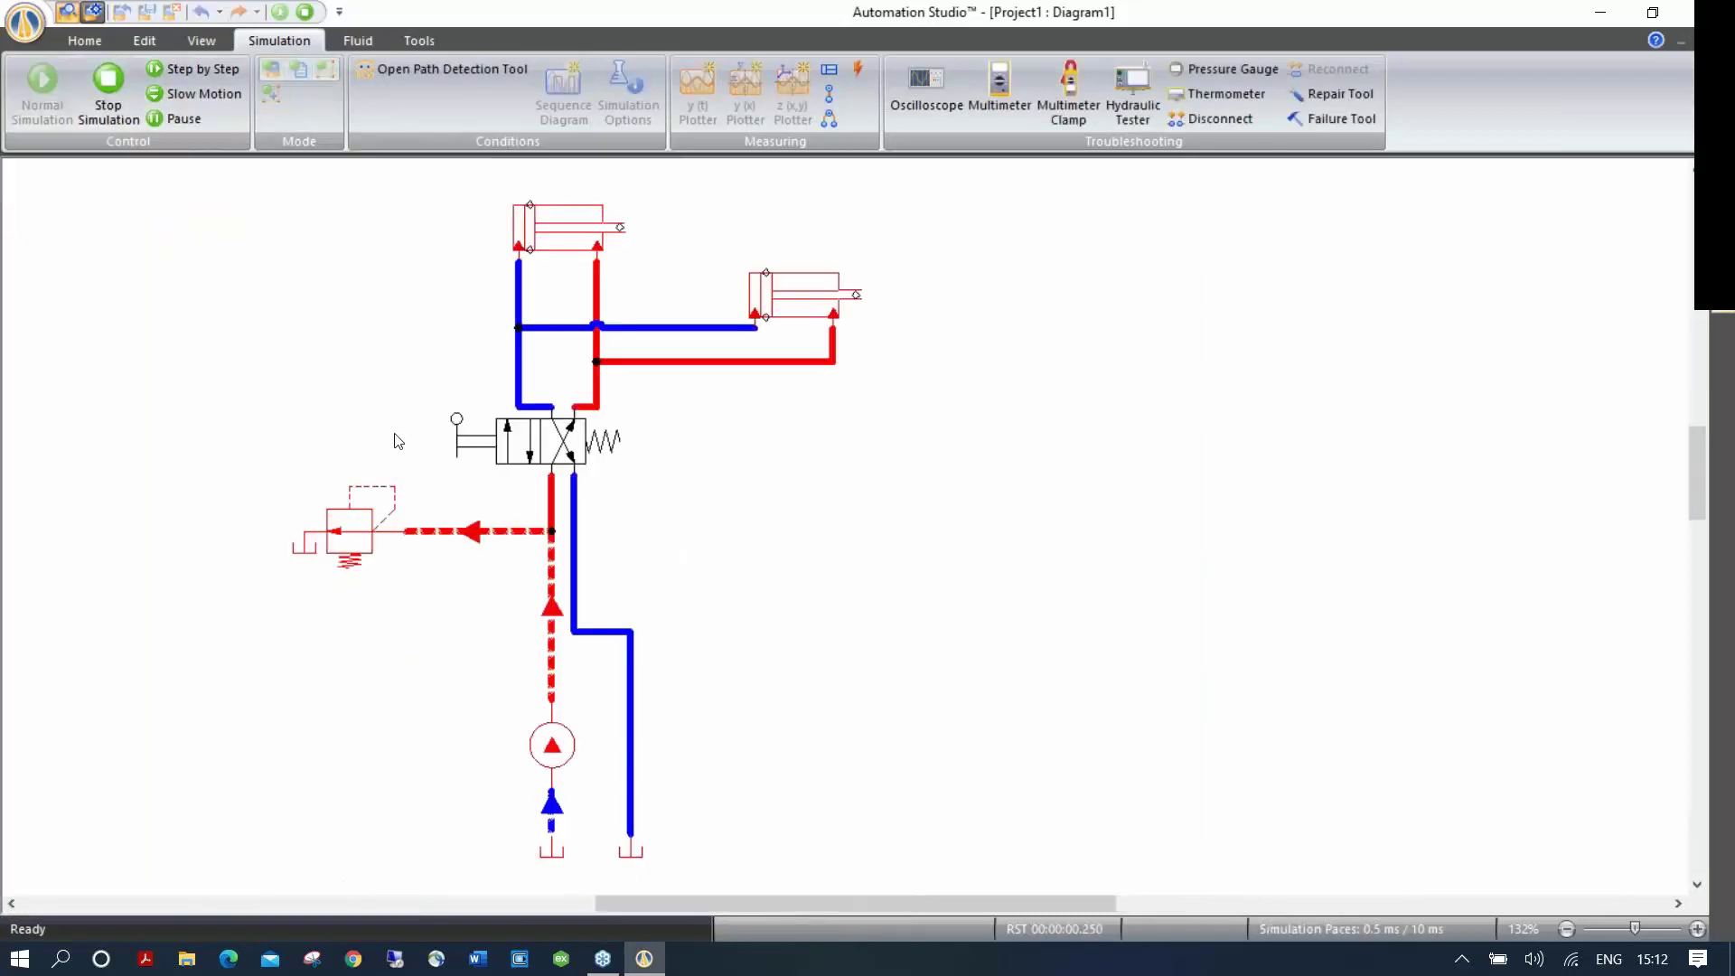
{"action": "left_click", "coordinate": [480, 443]}
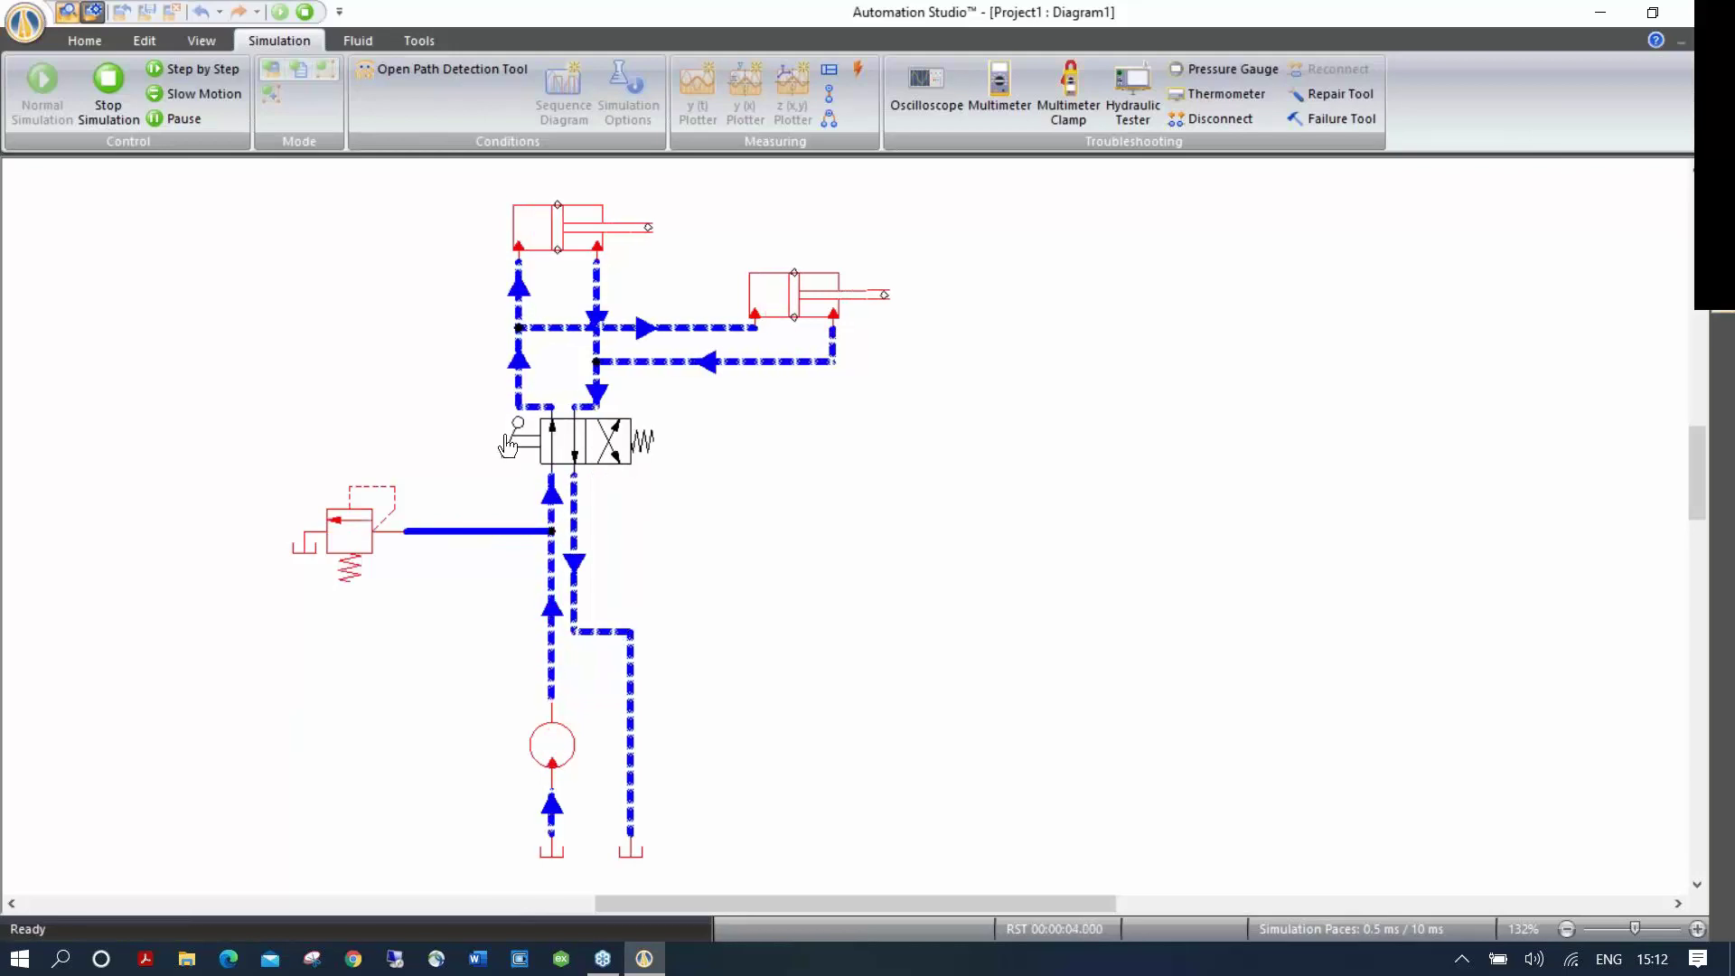
{"action": "left_click", "coordinate": [509, 444]}
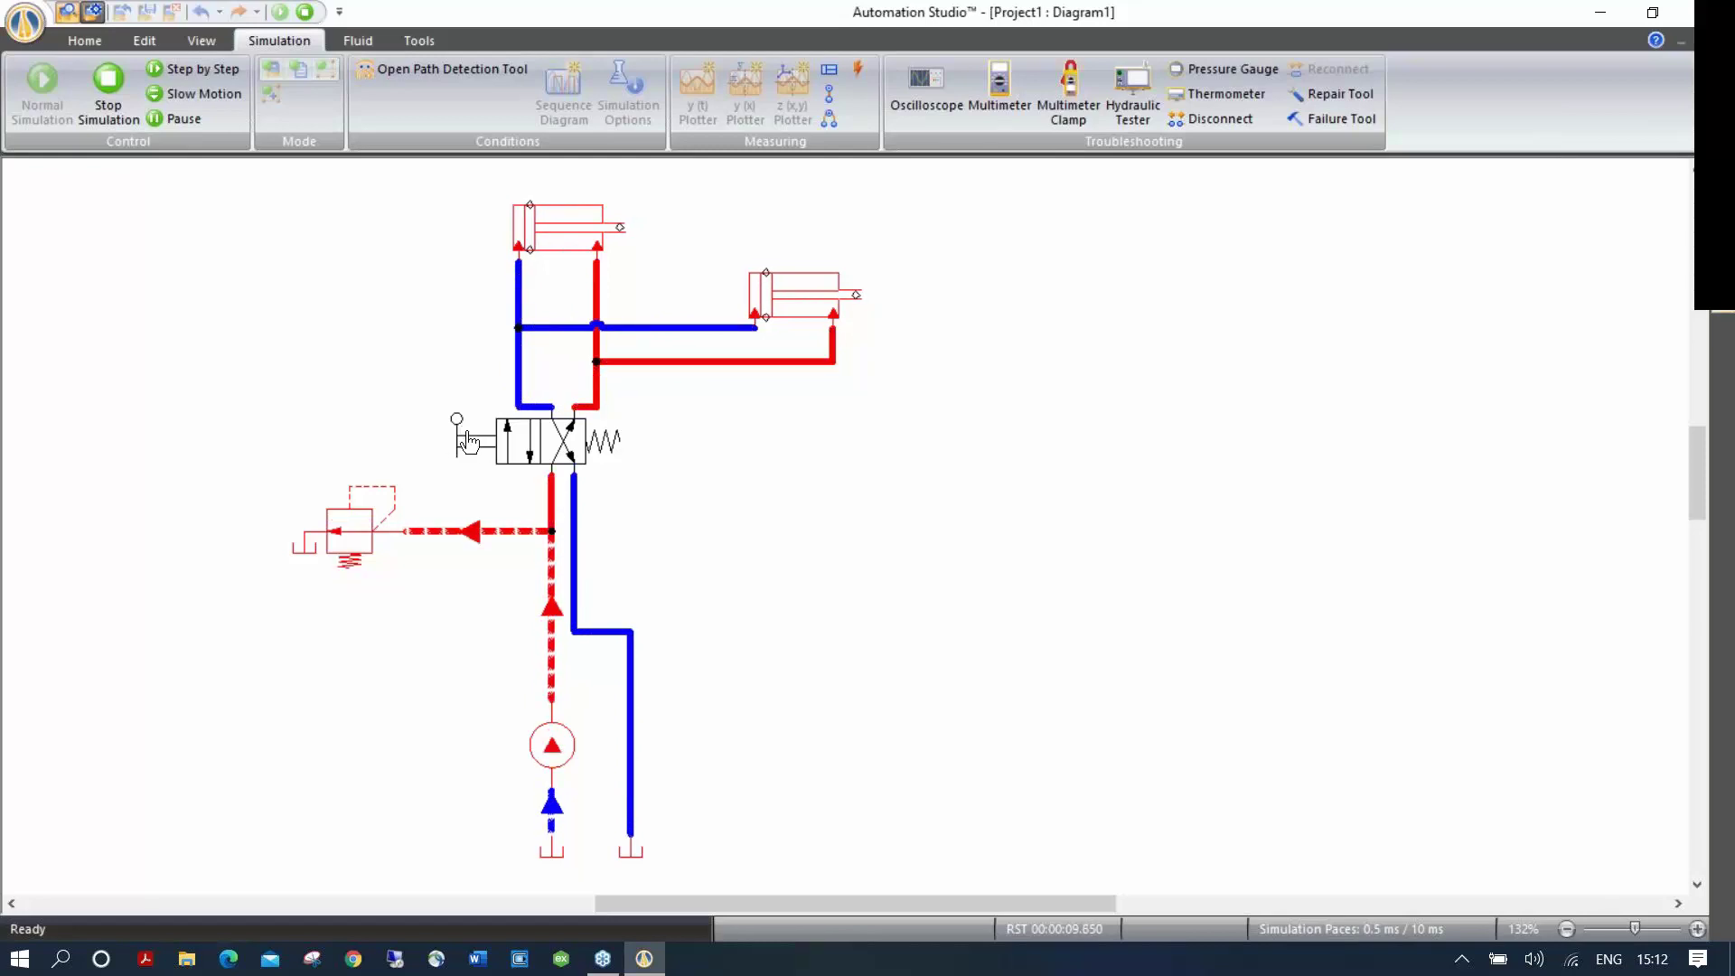
{"action": "left_click", "coordinate": [468, 443]}
{"action": "left_click", "coordinate": [524, 449]}
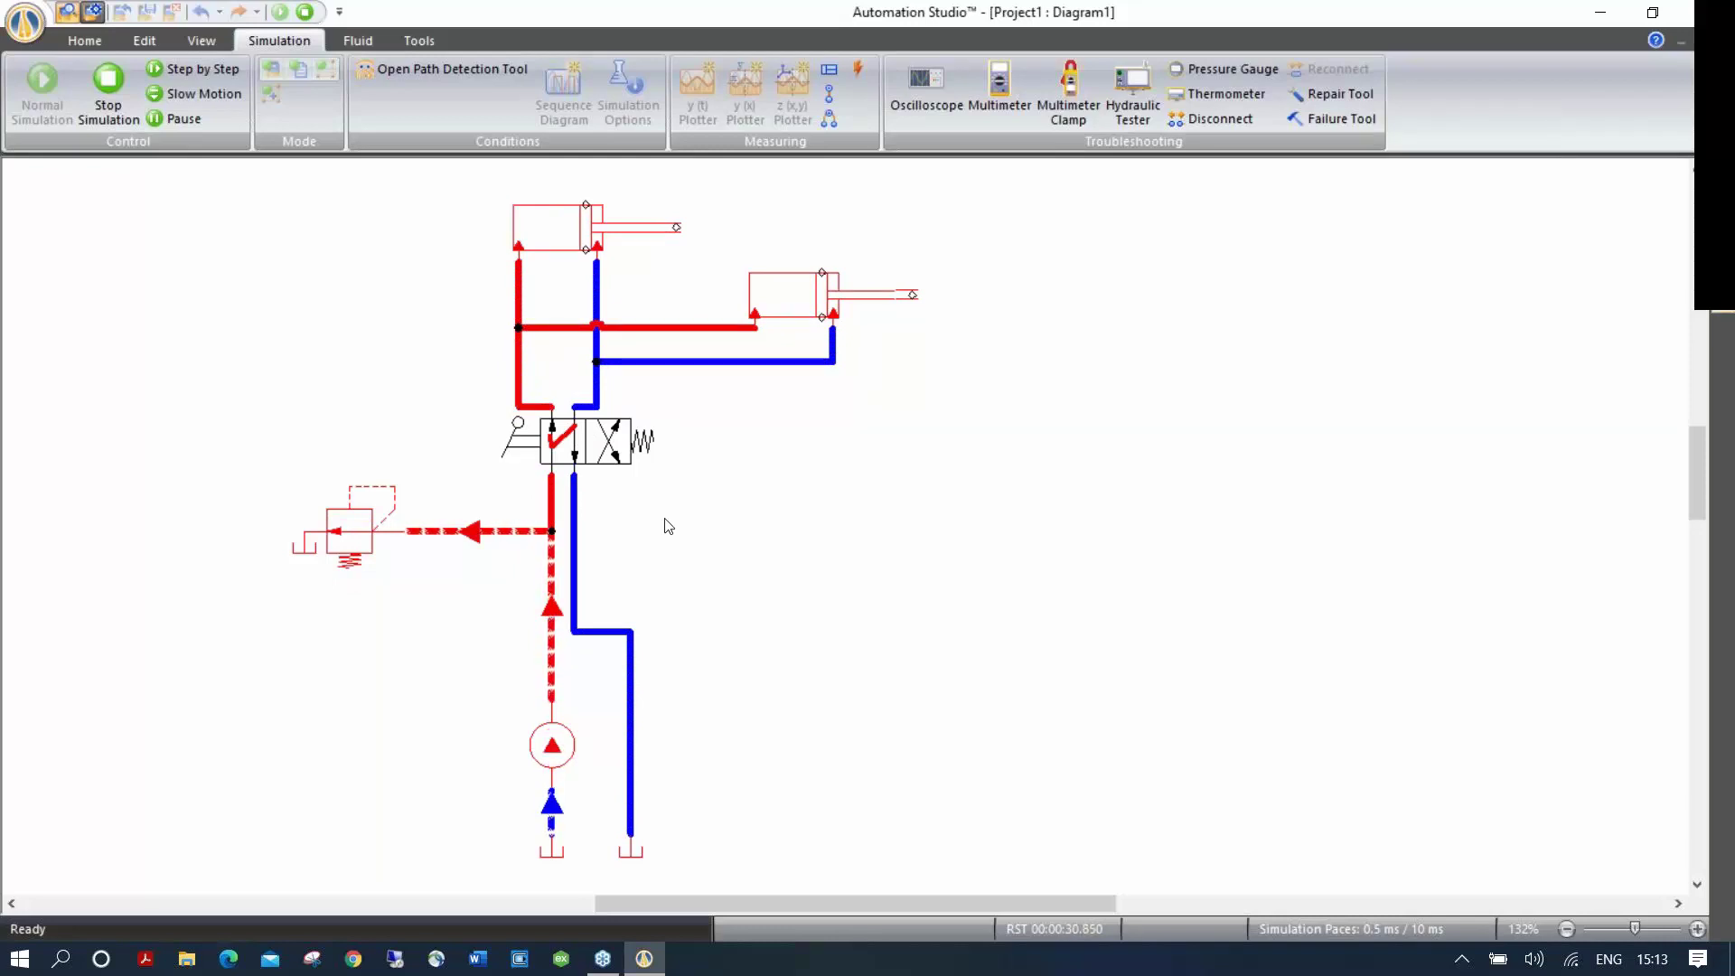
{"action": "left_click", "coordinate": [612, 449]}
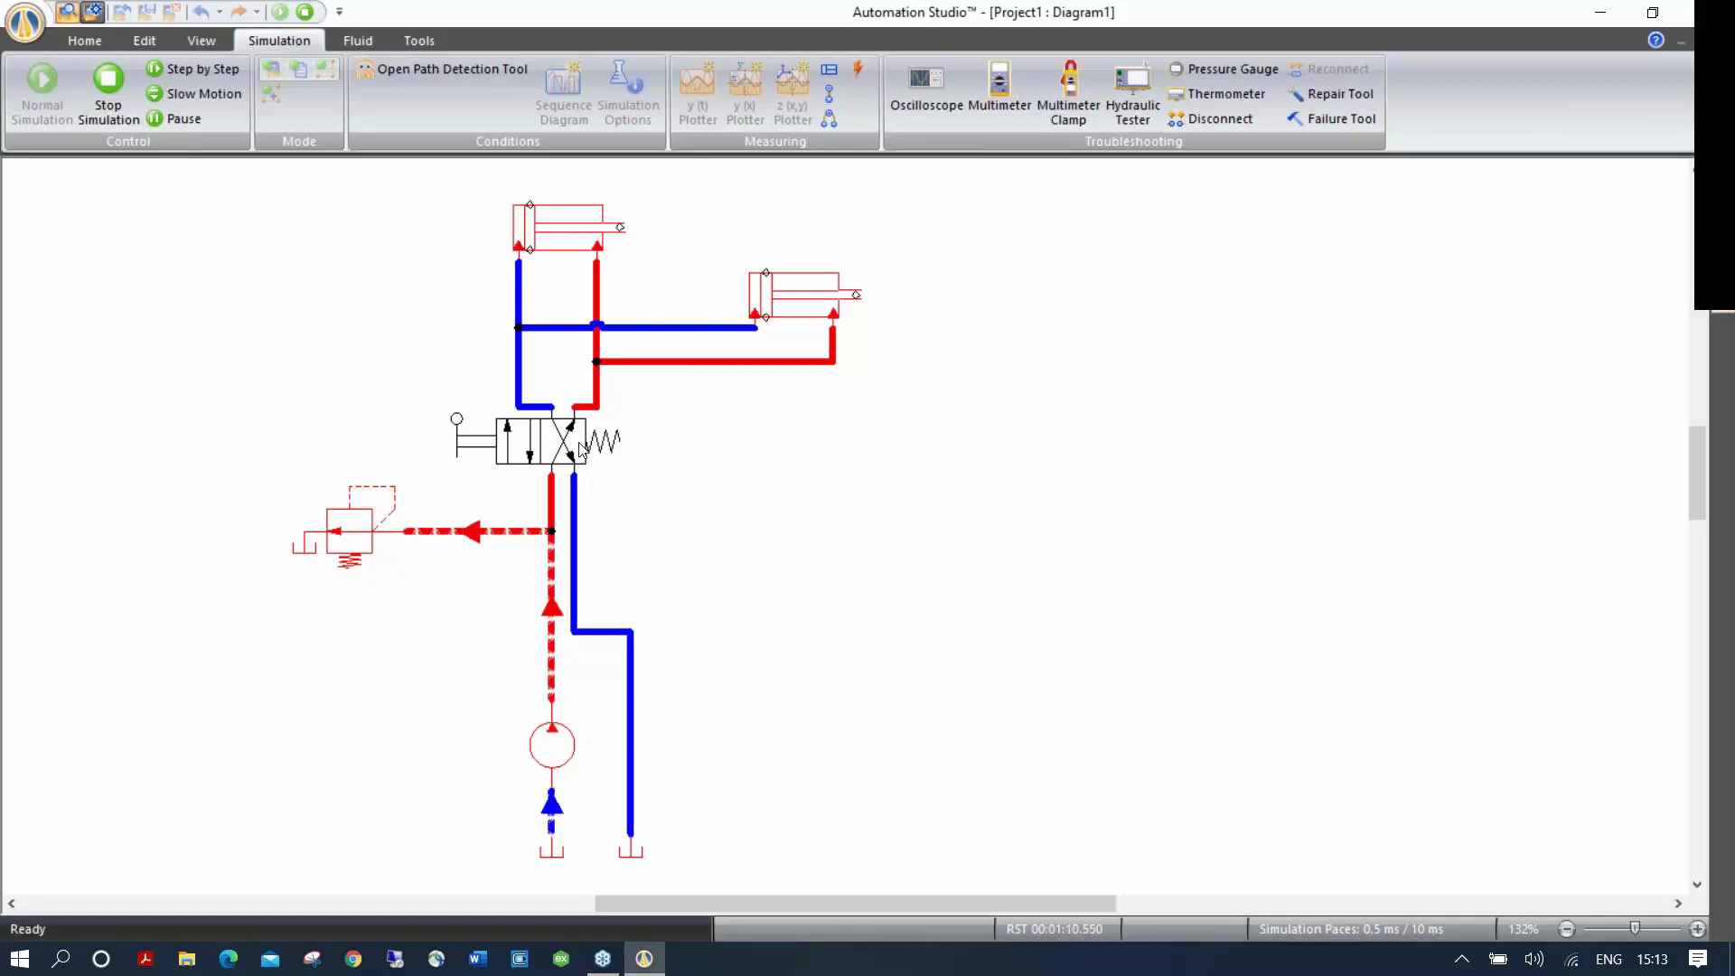
{"action": "left_click", "coordinate": [1719, 28]}
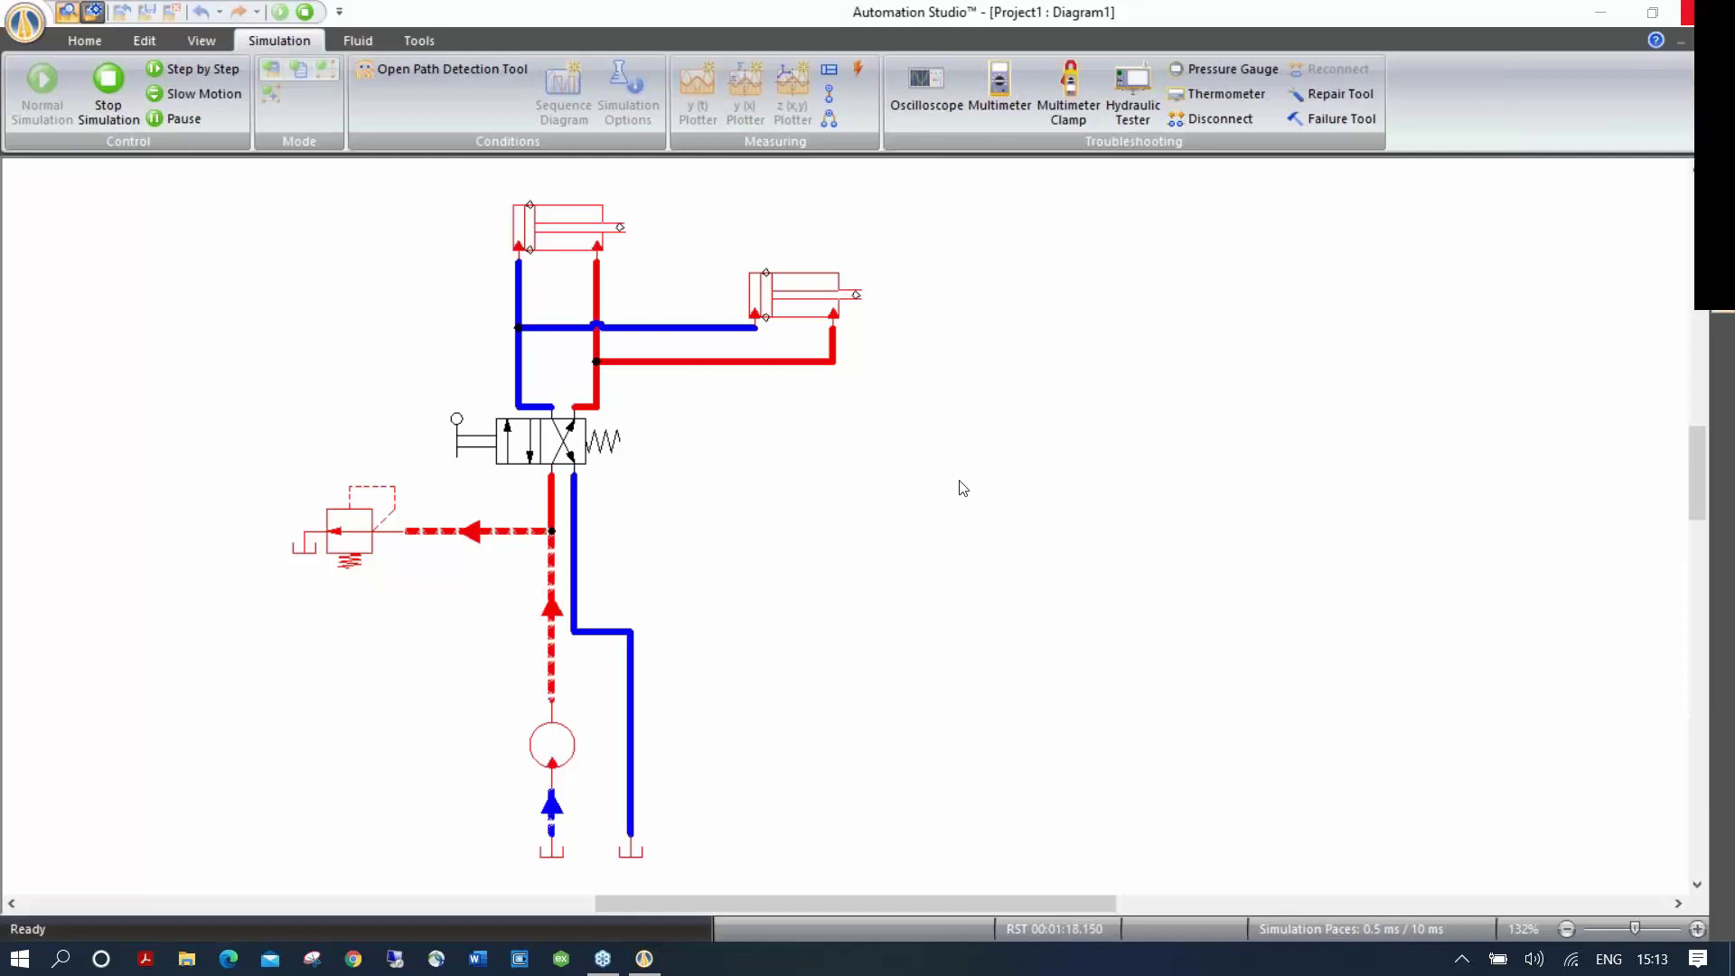
{"action": "left_click", "coordinate": [109, 87]}
Step: Open the component properties of the second cylinder and reposition the properties window
{"action": "left_click", "coordinate": [1017, 291]}
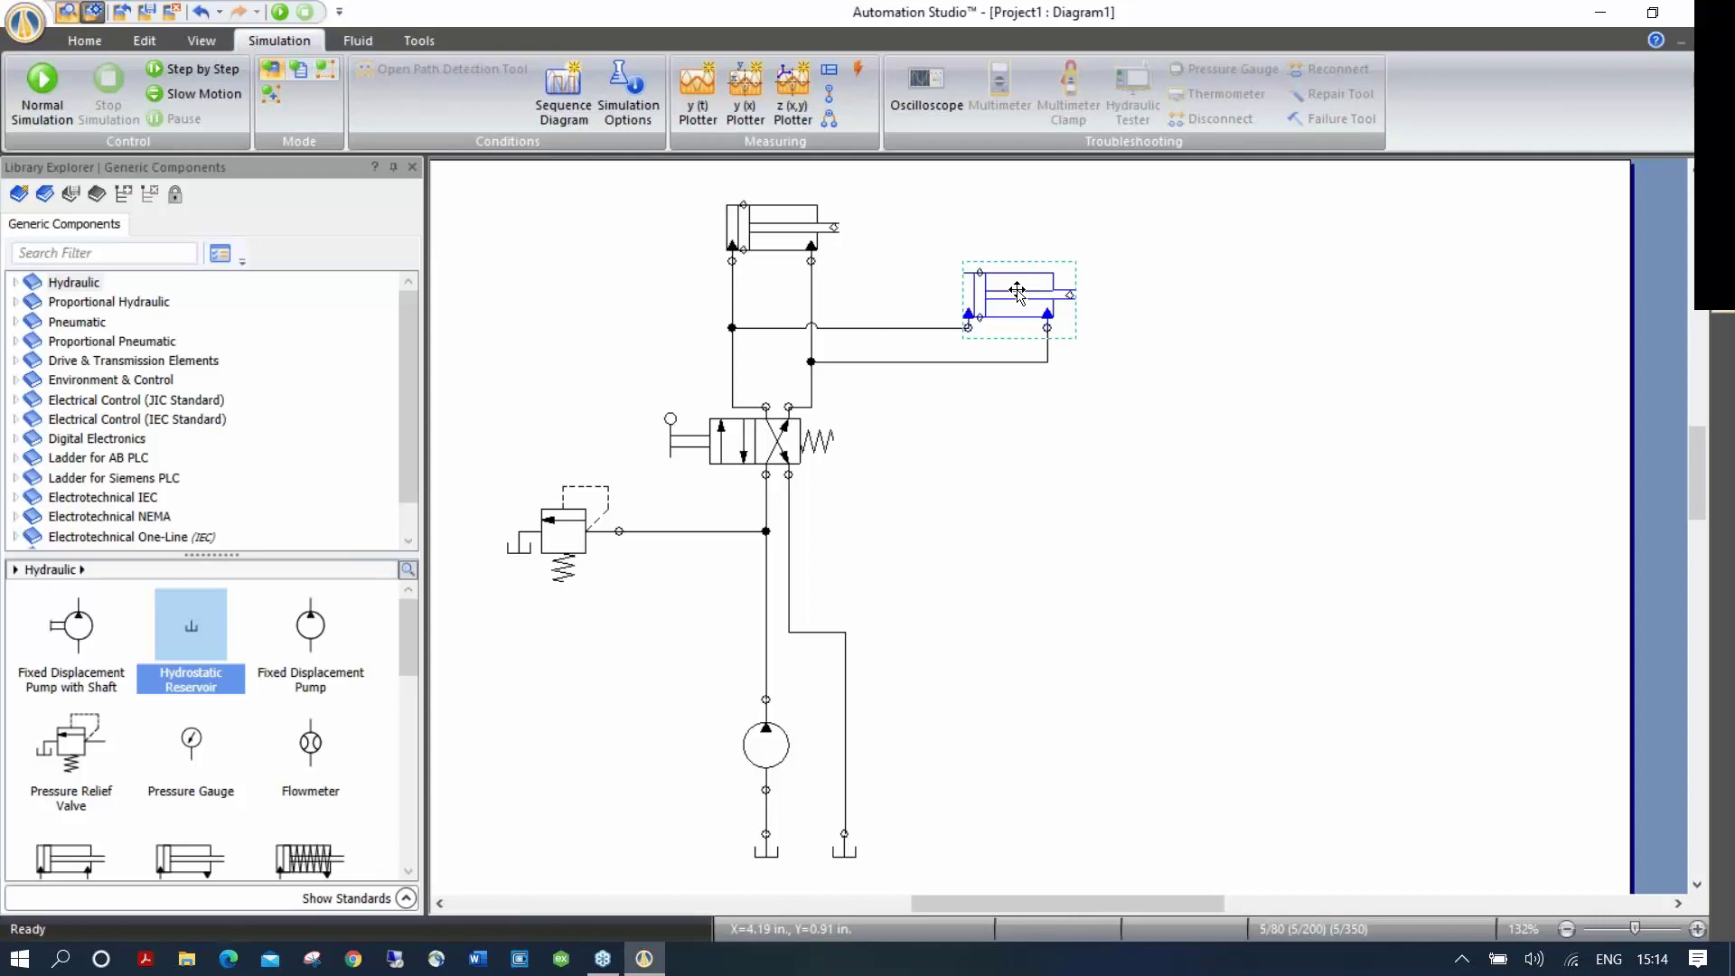
{"action": "right_click", "coordinate": [1017, 292]}
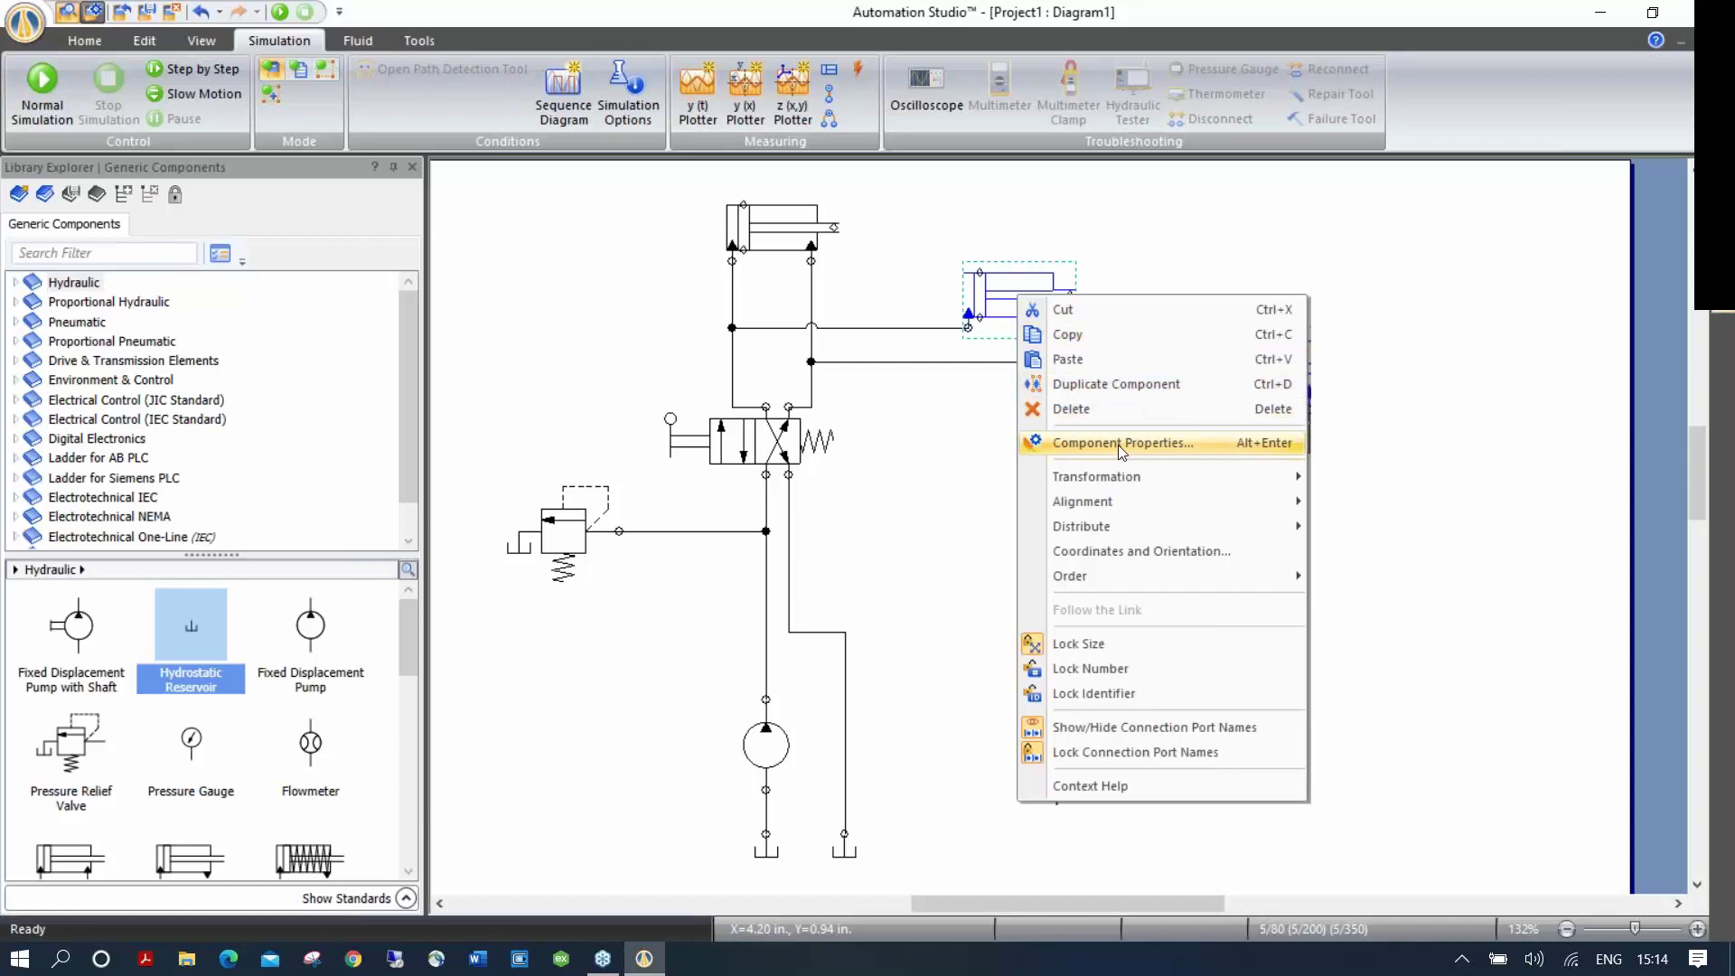
{"action": "left_click", "coordinate": [1118, 278]}
{"action": "double_click", "coordinate": [1021, 292]}
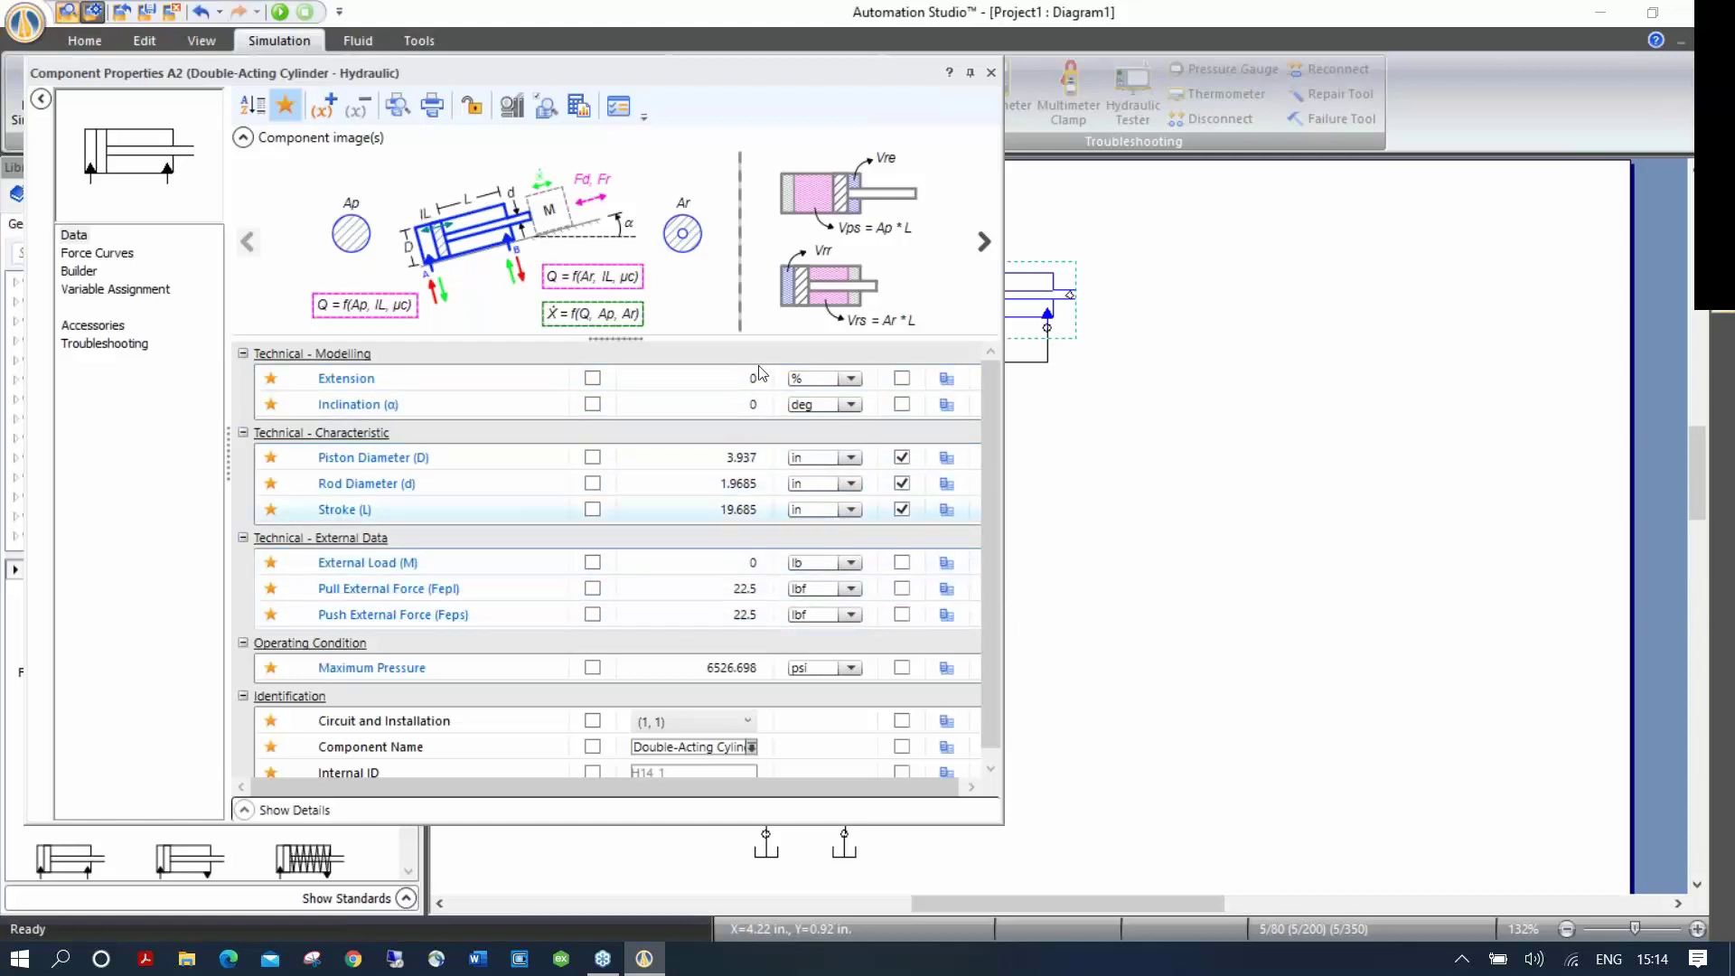
{"action": "left_click_drag", "start_coordinate": [723, 81], "coordinate": [880, 71]}
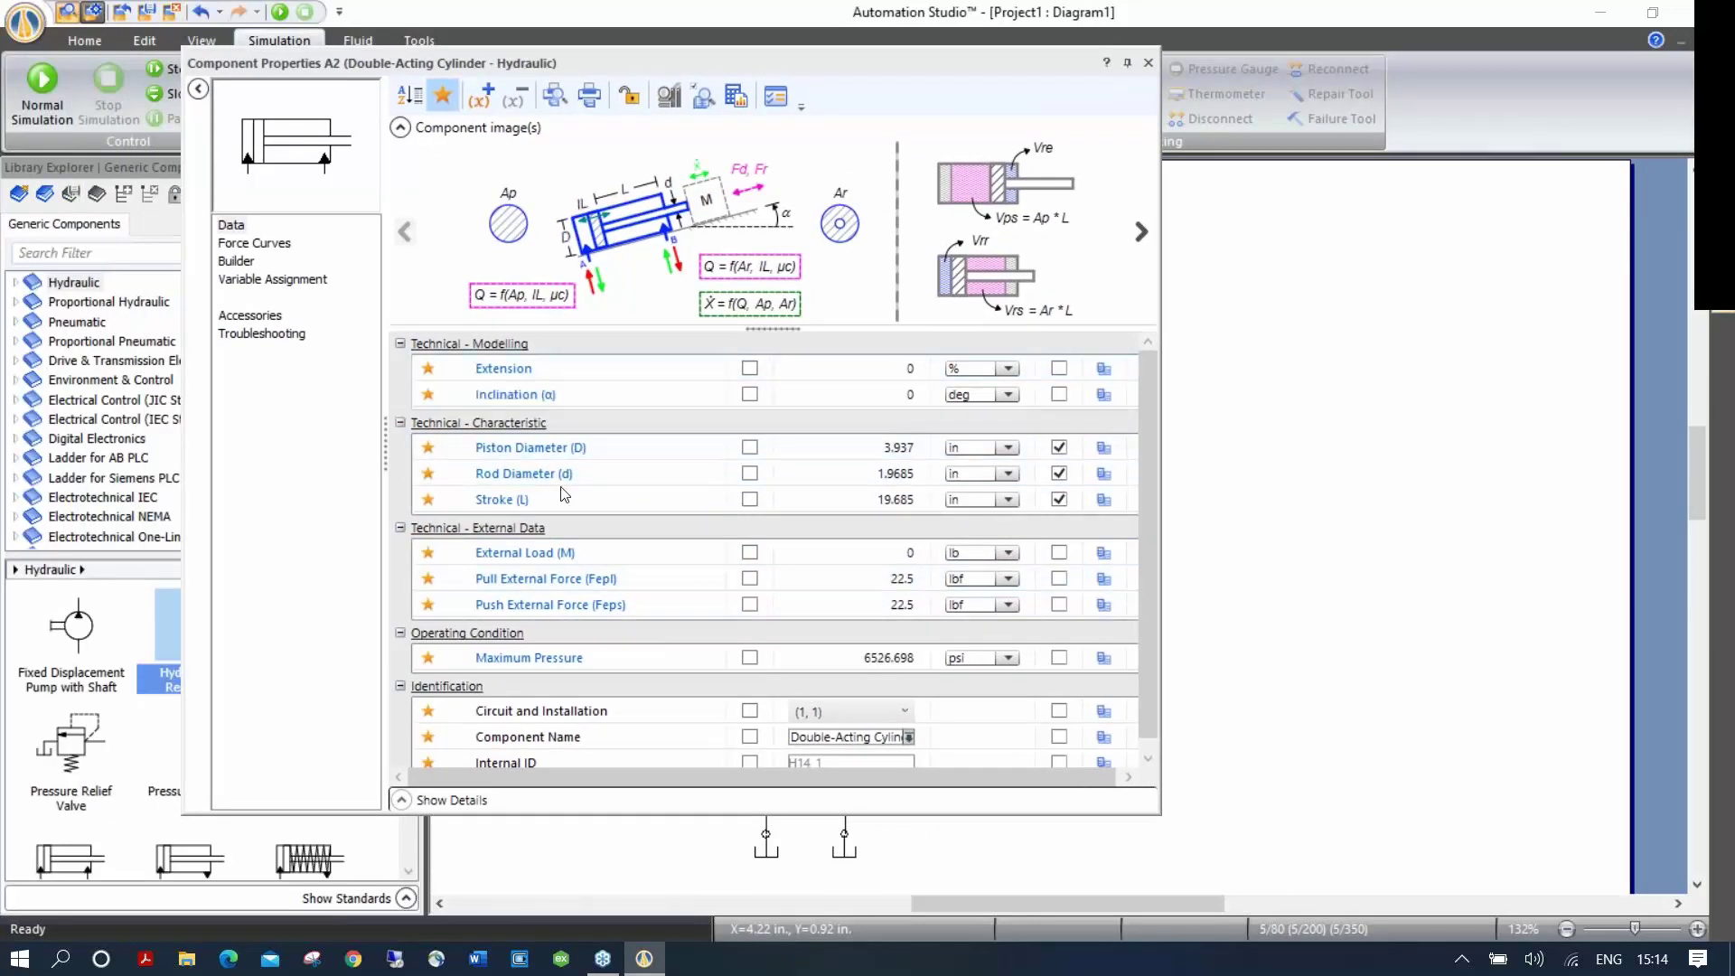
{"action": "left_click_drag", "start_coordinate": [1144, 506], "coordinate": [1144, 442]}
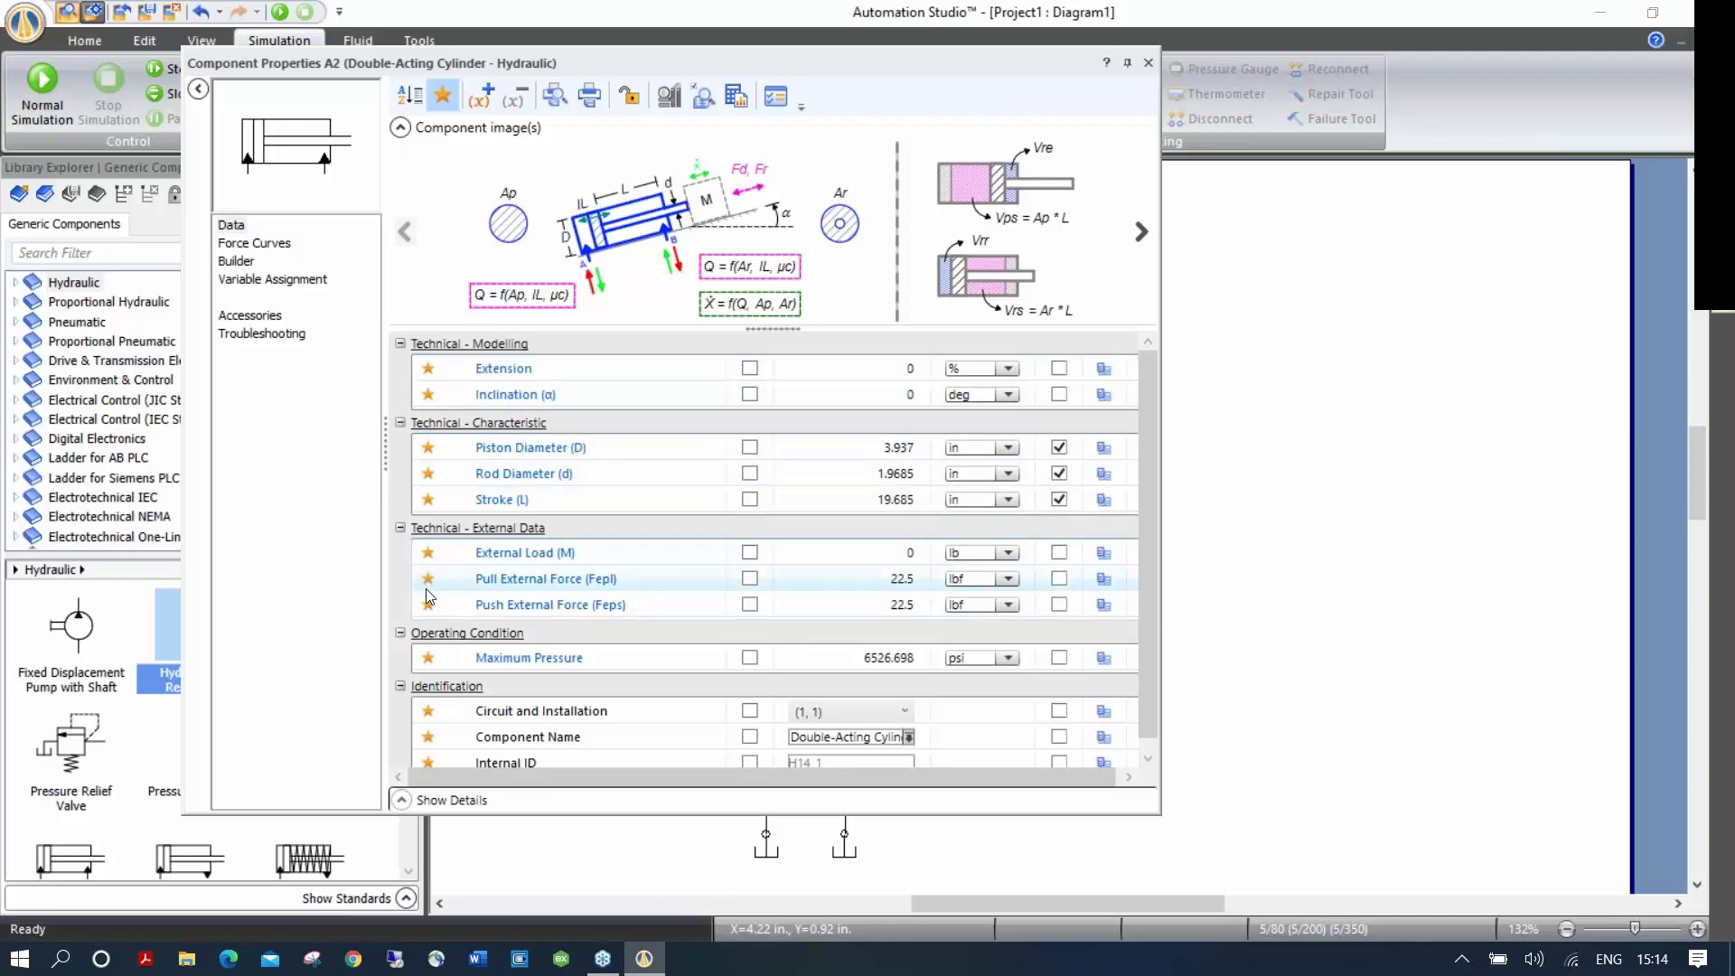
Step: Compare the cylinder's favourite parameters with the full parameter list, examining the modelling and characteristic data
{"action": "left_click", "coordinate": [443, 95]}
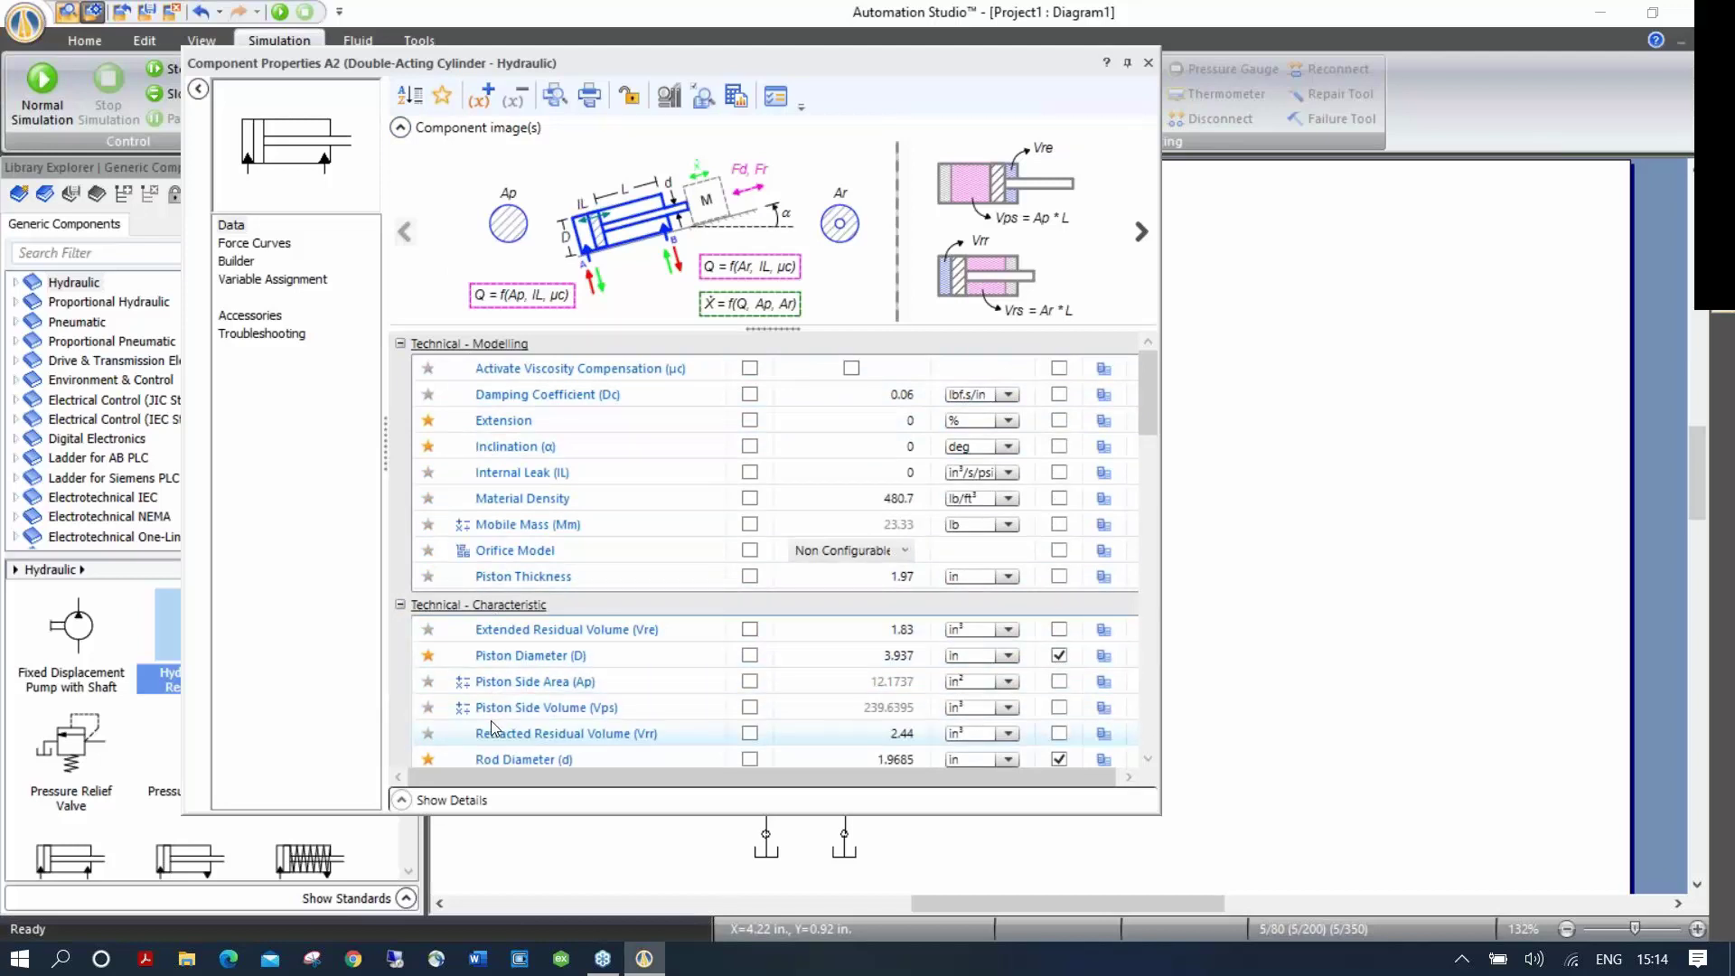
{"action": "mouse_move", "coordinate": [549, 471]}
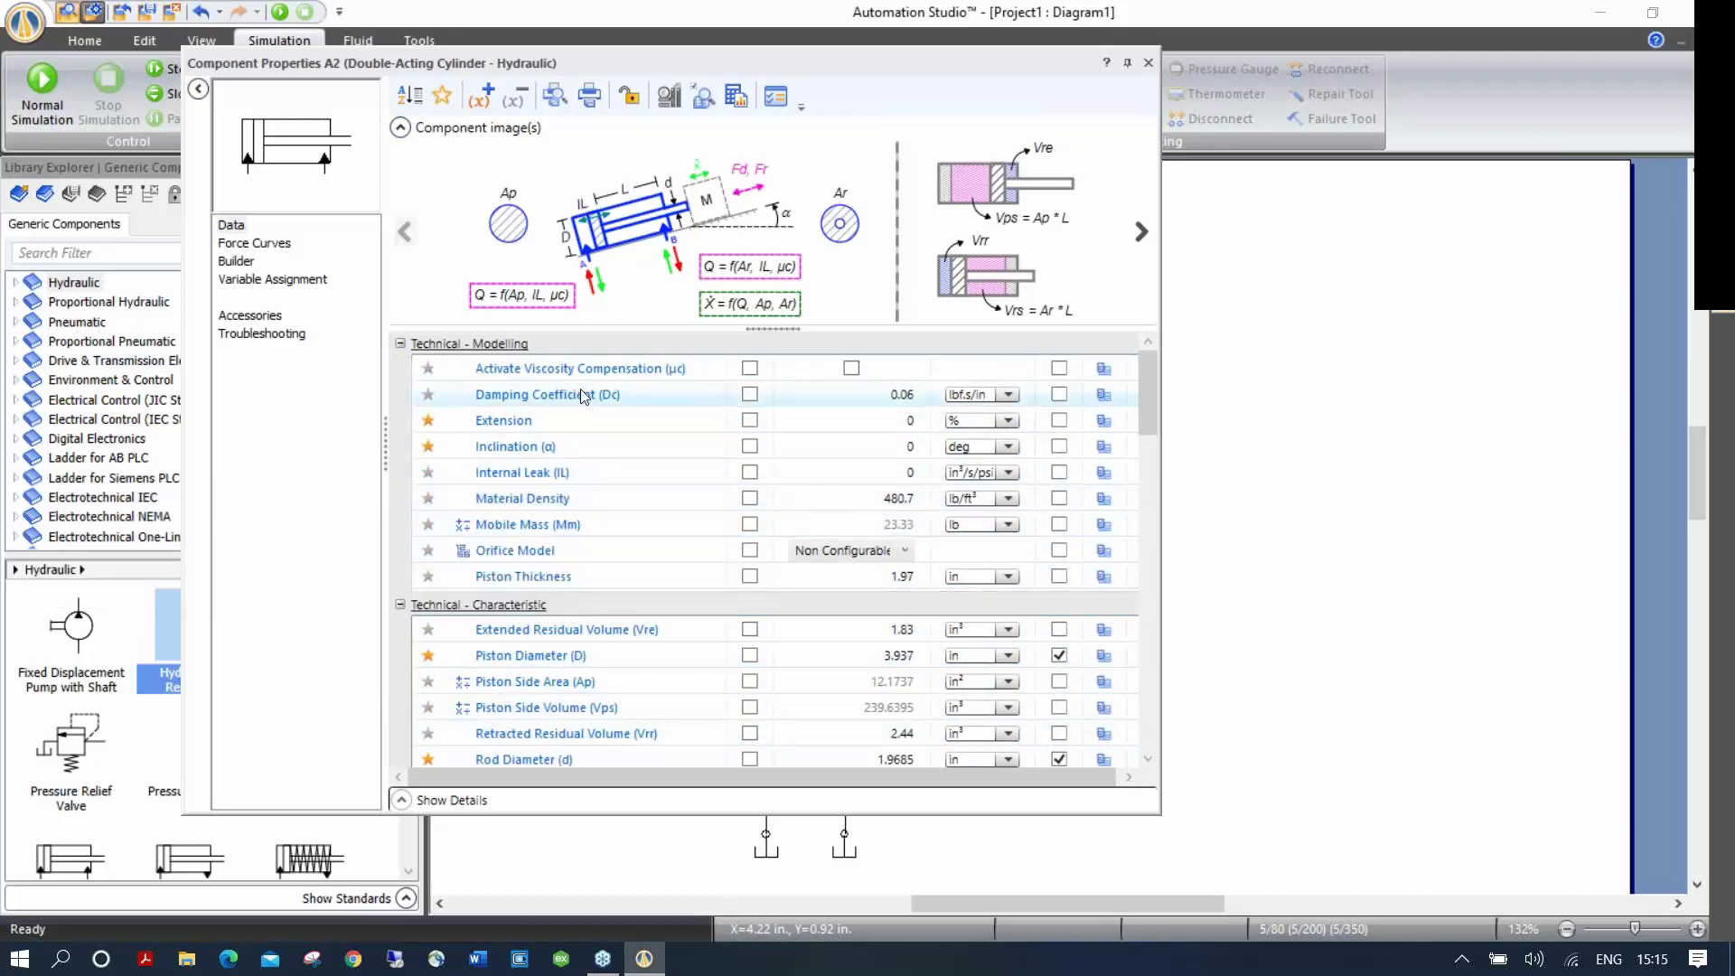
{"action": "scroll", "coordinate": [597, 660], "scroll_direction": "down", "scroll_amount": 2}
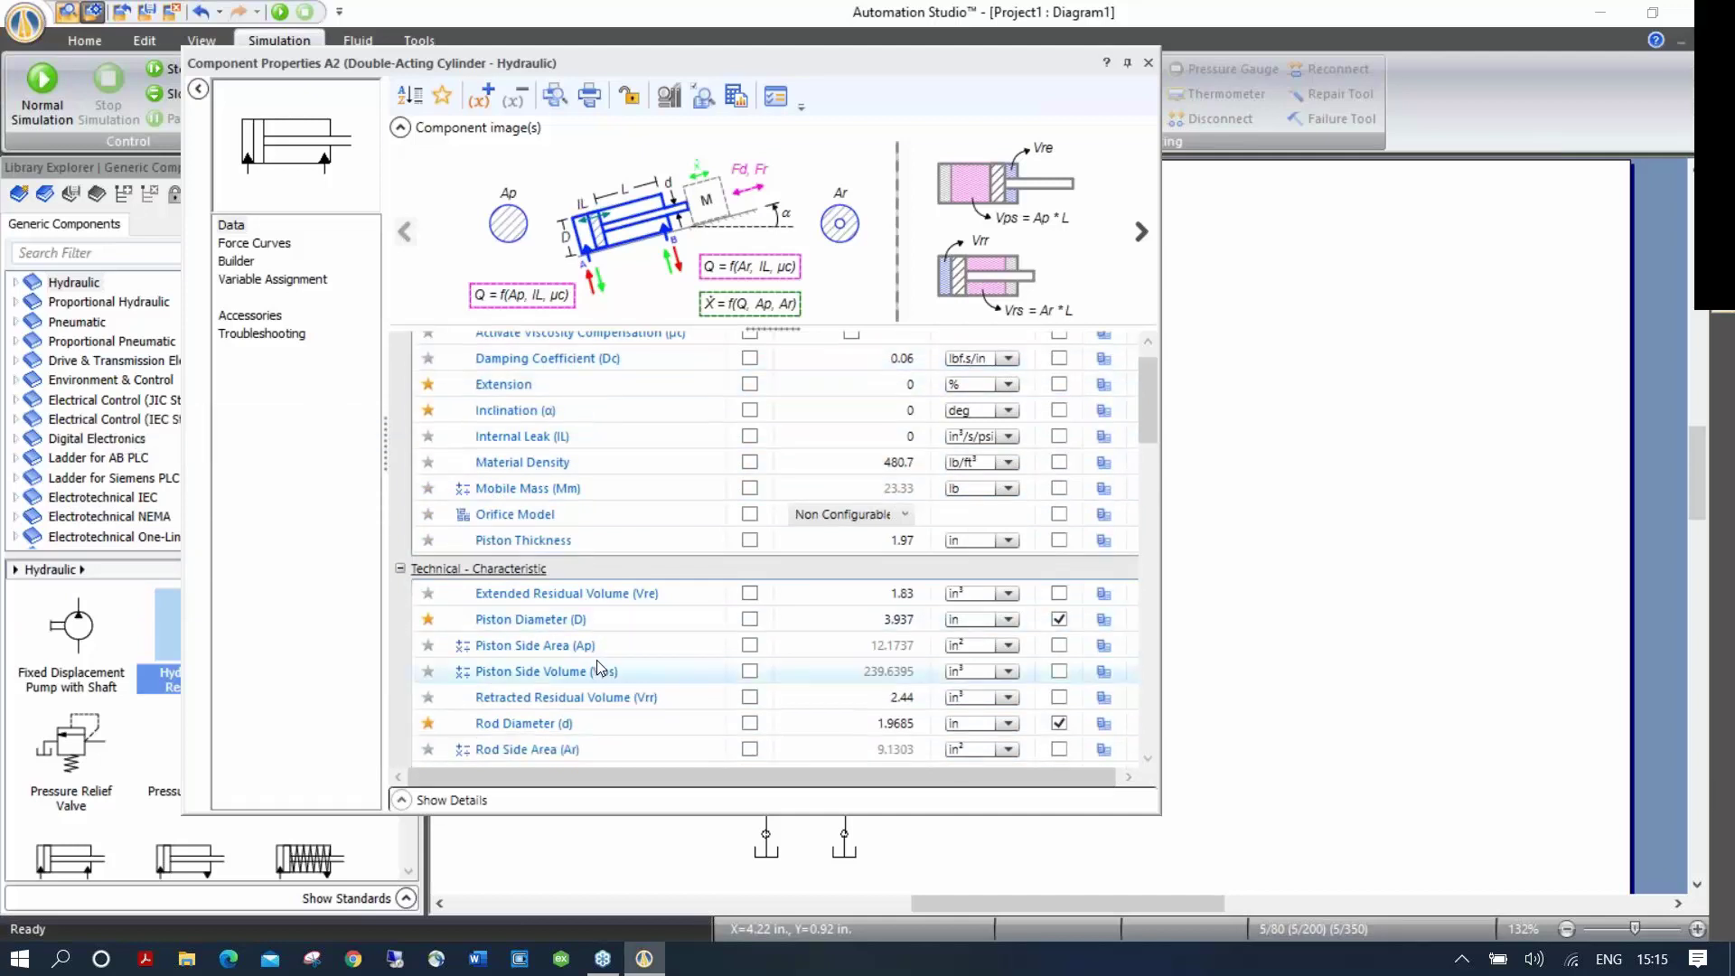
{"action": "mouse_move", "coordinate": [599, 666]}
{"action": "scroll", "coordinate": [597, 666], "scroll_direction": "down", "scroll_amount": 3}
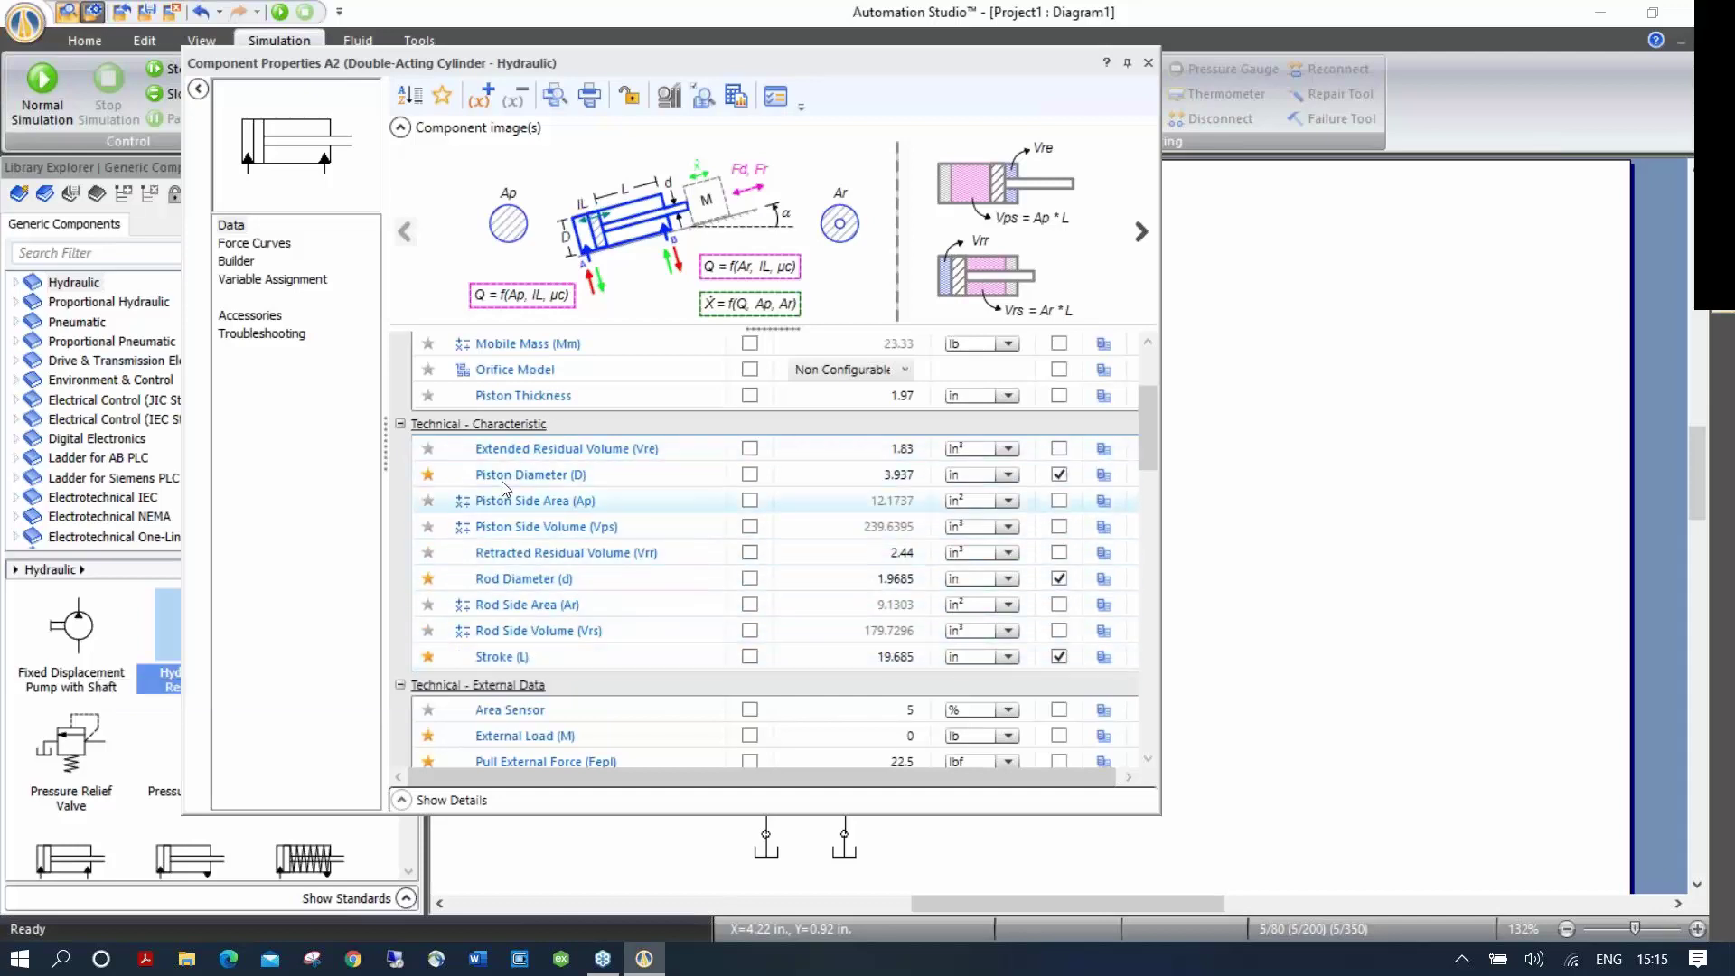
{"action": "left_click", "coordinate": [443, 101]}
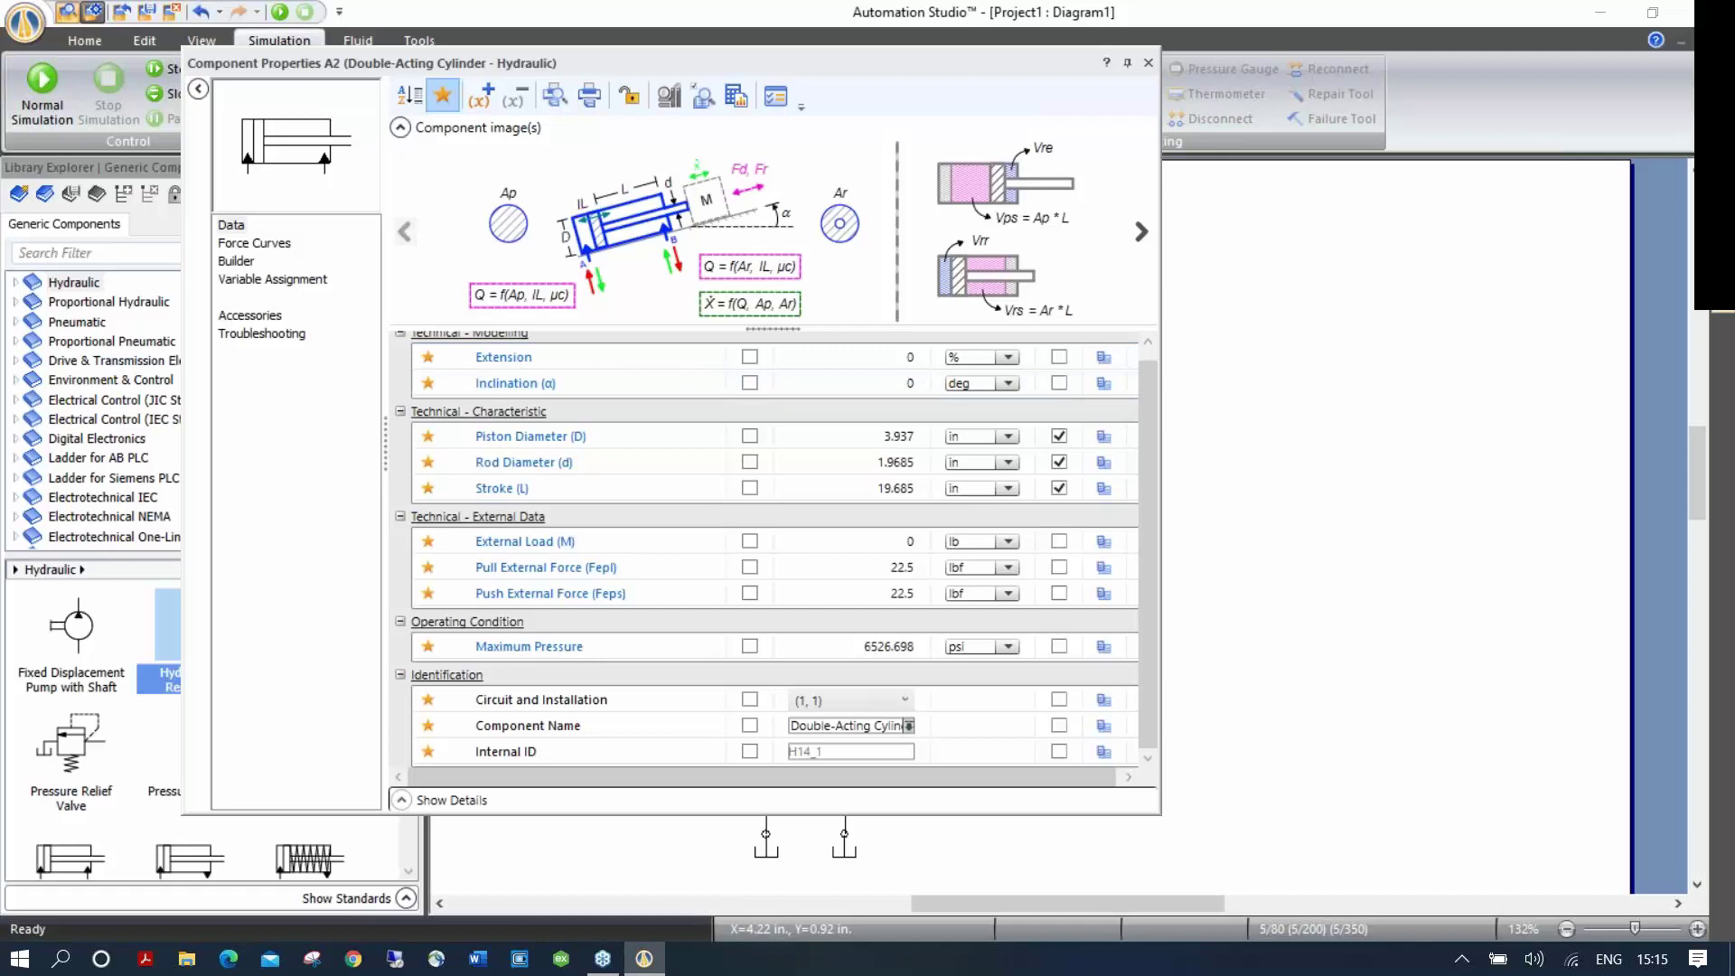
{"action": "left_click", "coordinate": [443, 94]}
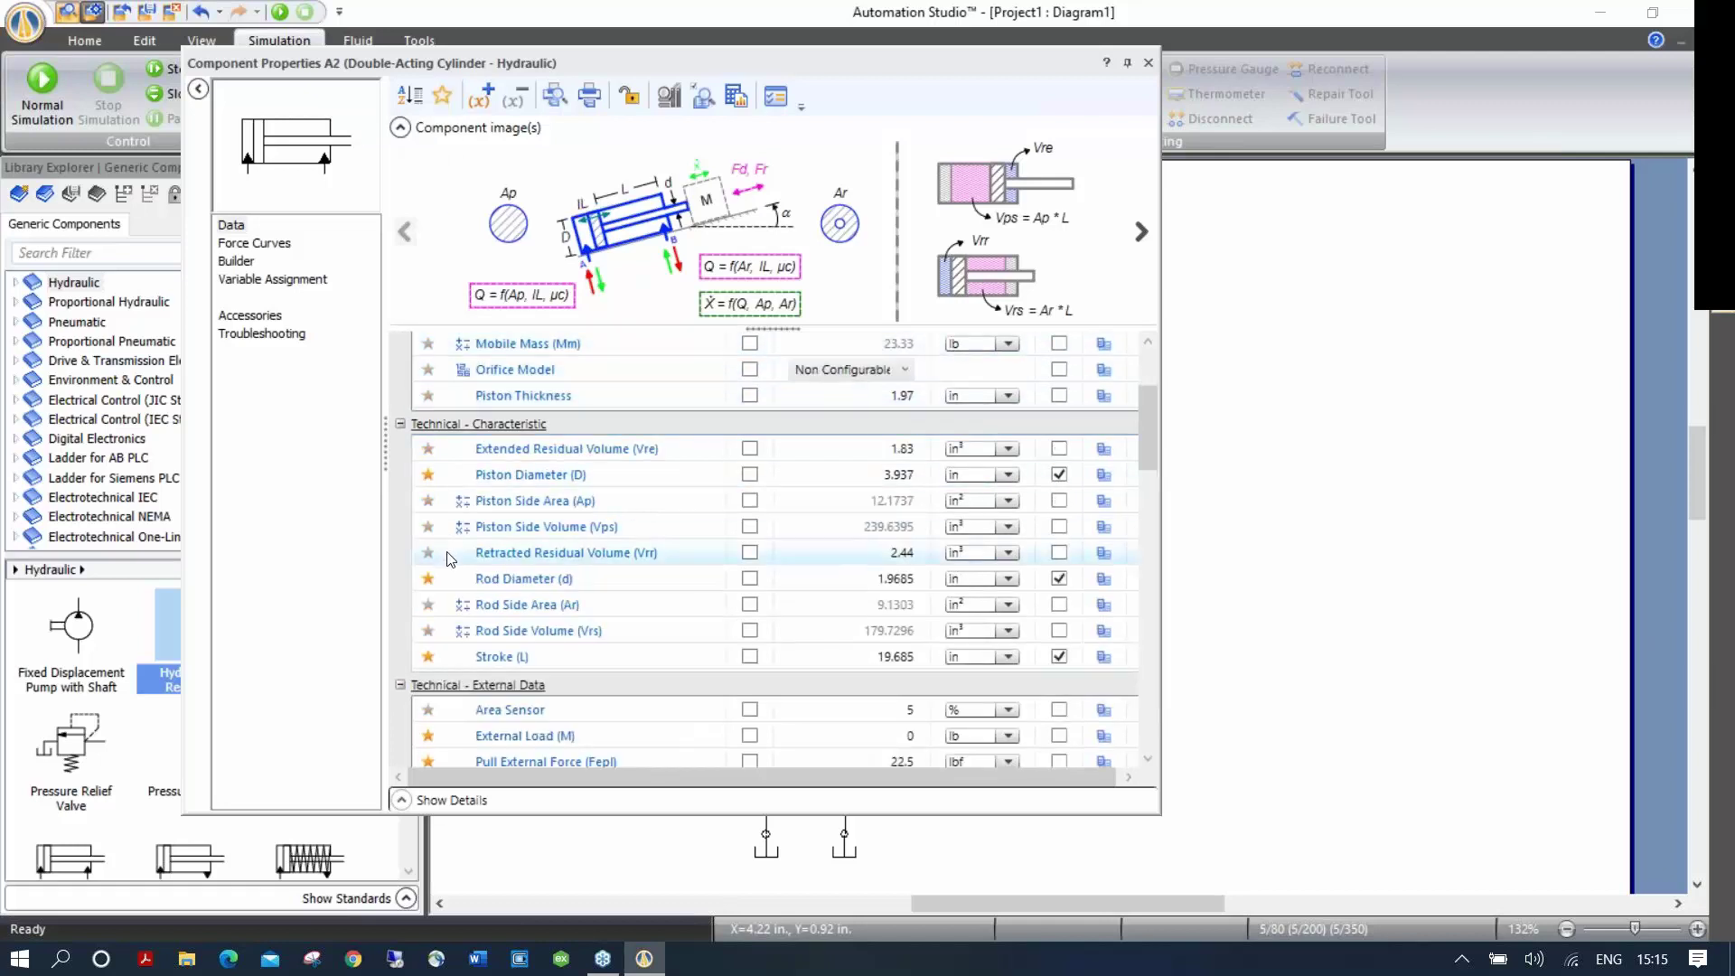
Step: Set the second cylinder's inclination to 40 deg in its modelling data
{"action": "scroll", "coordinate": [691, 652], "scroll_direction": "up", "scroll_amount": 4}
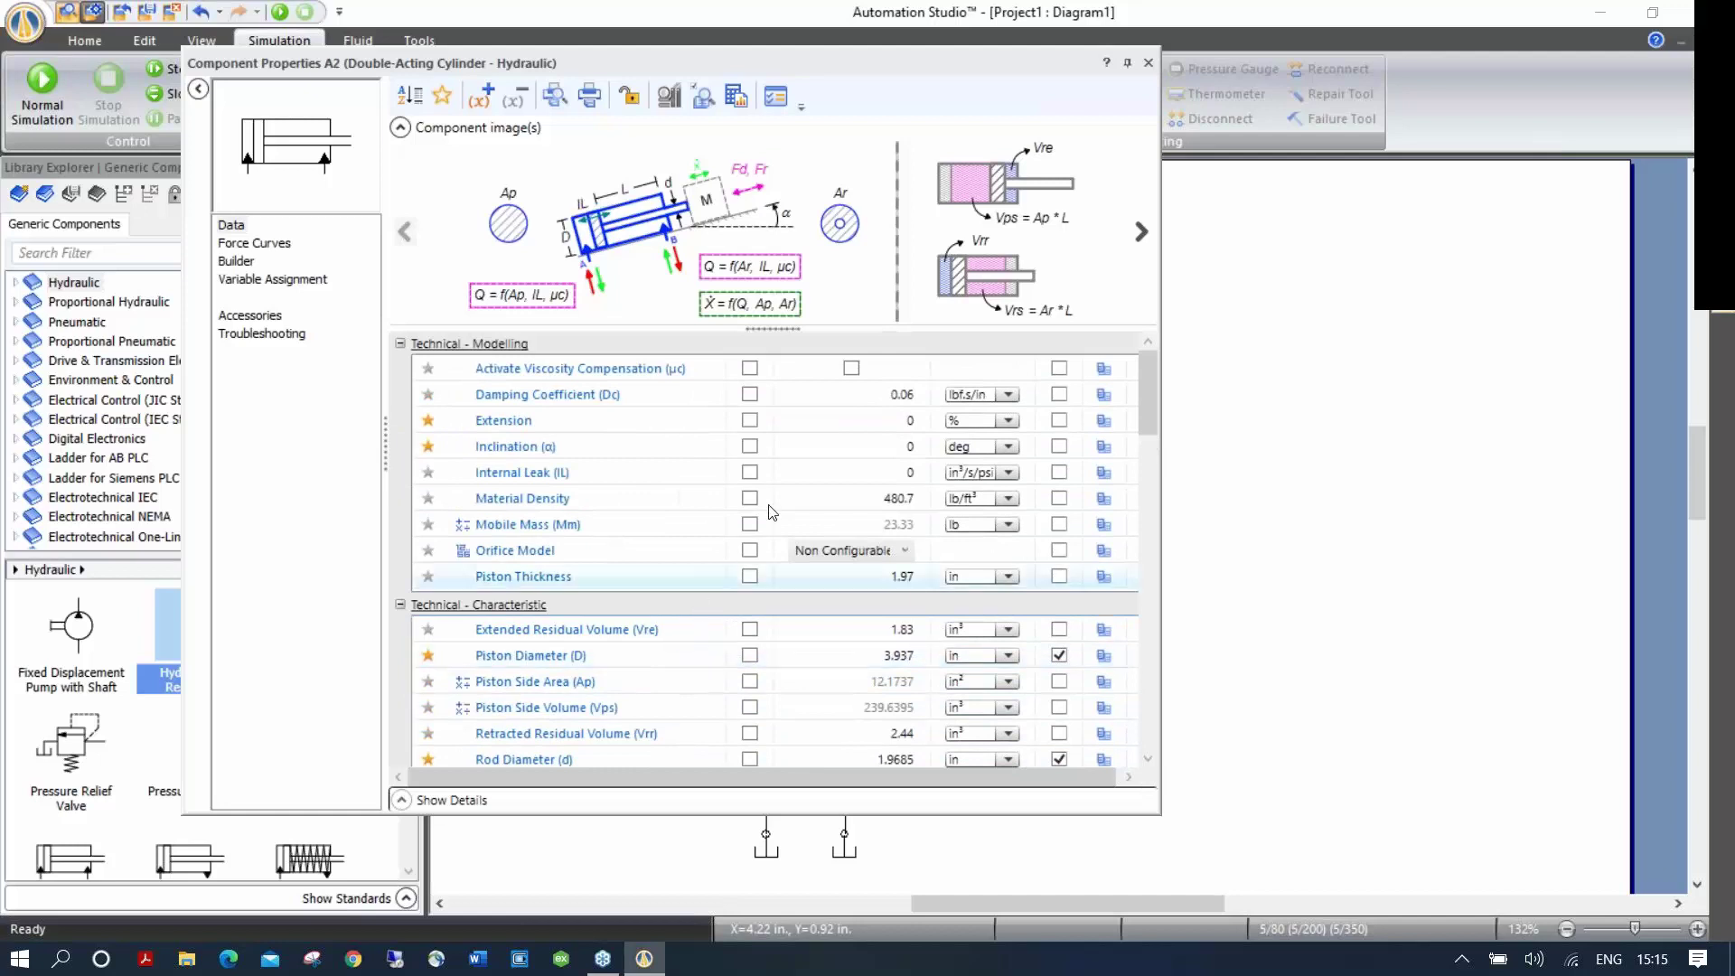
{"action": "left_click", "coordinate": [907, 446]}
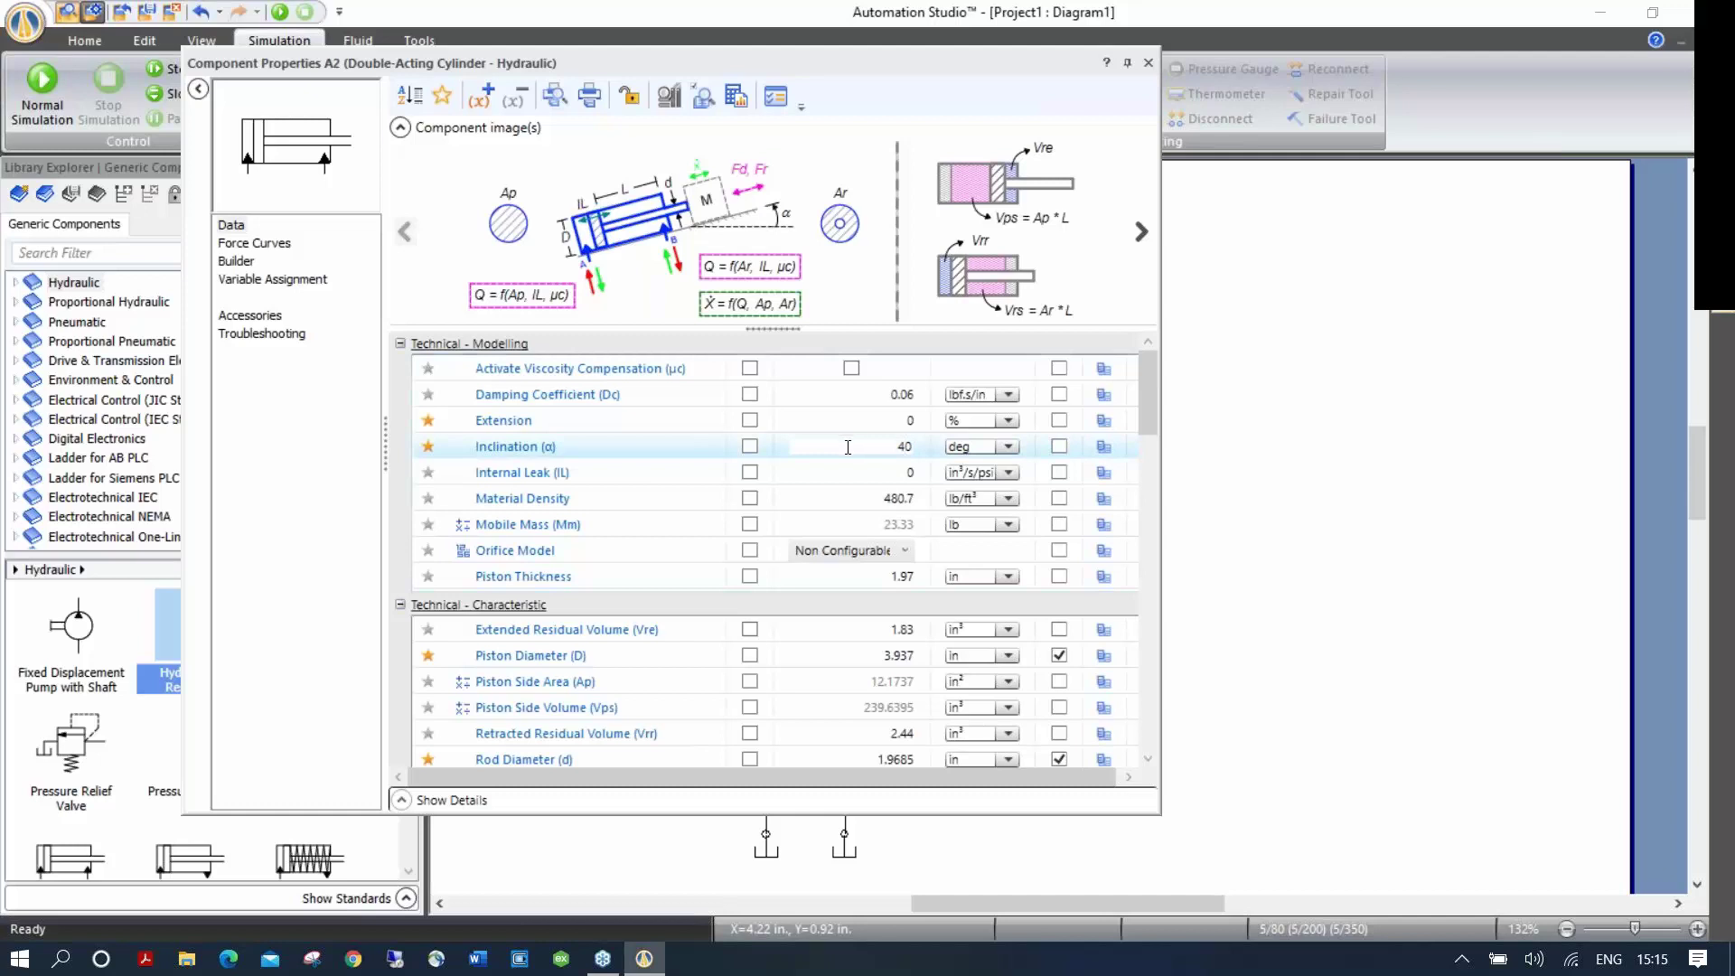
{"action": "type", "text": "4"}
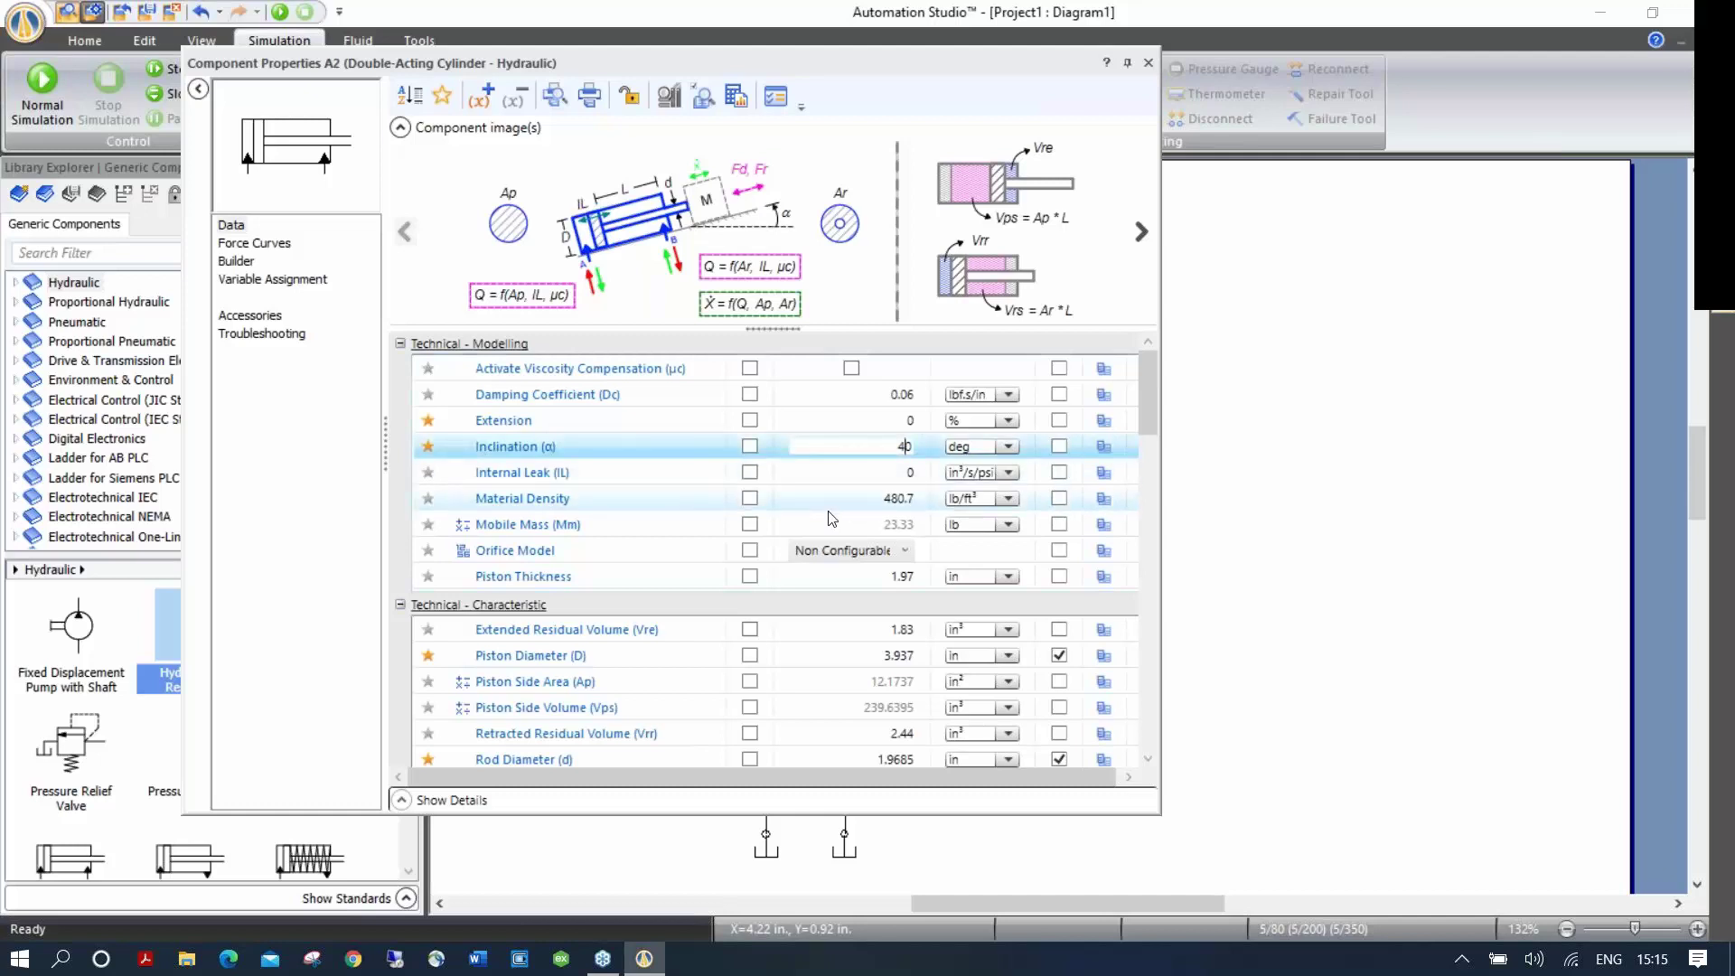
Step: Set the second cylinder's external load to 5000 lb, enable its display on the diagram, and close the properties
{"action": "scroll", "coordinate": [833, 518], "scroll_direction": "down", "scroll_amount": 2}
{"action": "scroll", "coordinate": [832, 518], "scroll_direction": "down", "scroll_amount": 3}
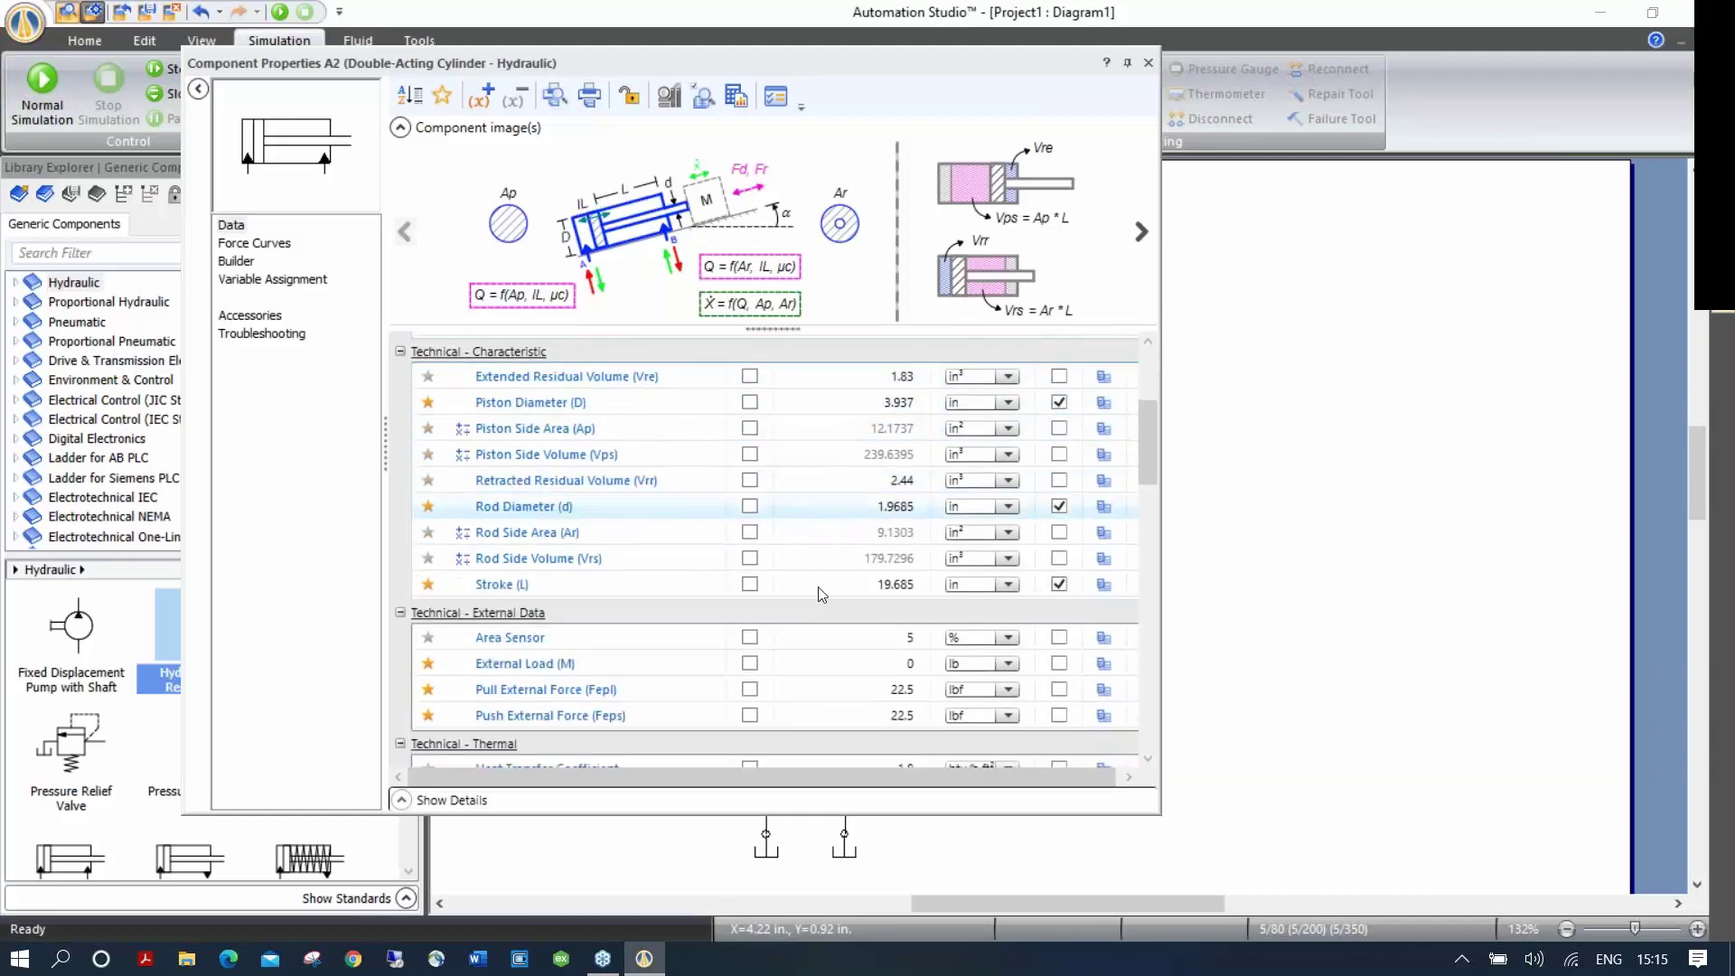
{"action": "left_click", "coordinate": [906, 663]}
{"action": "type", "text": "5000"}
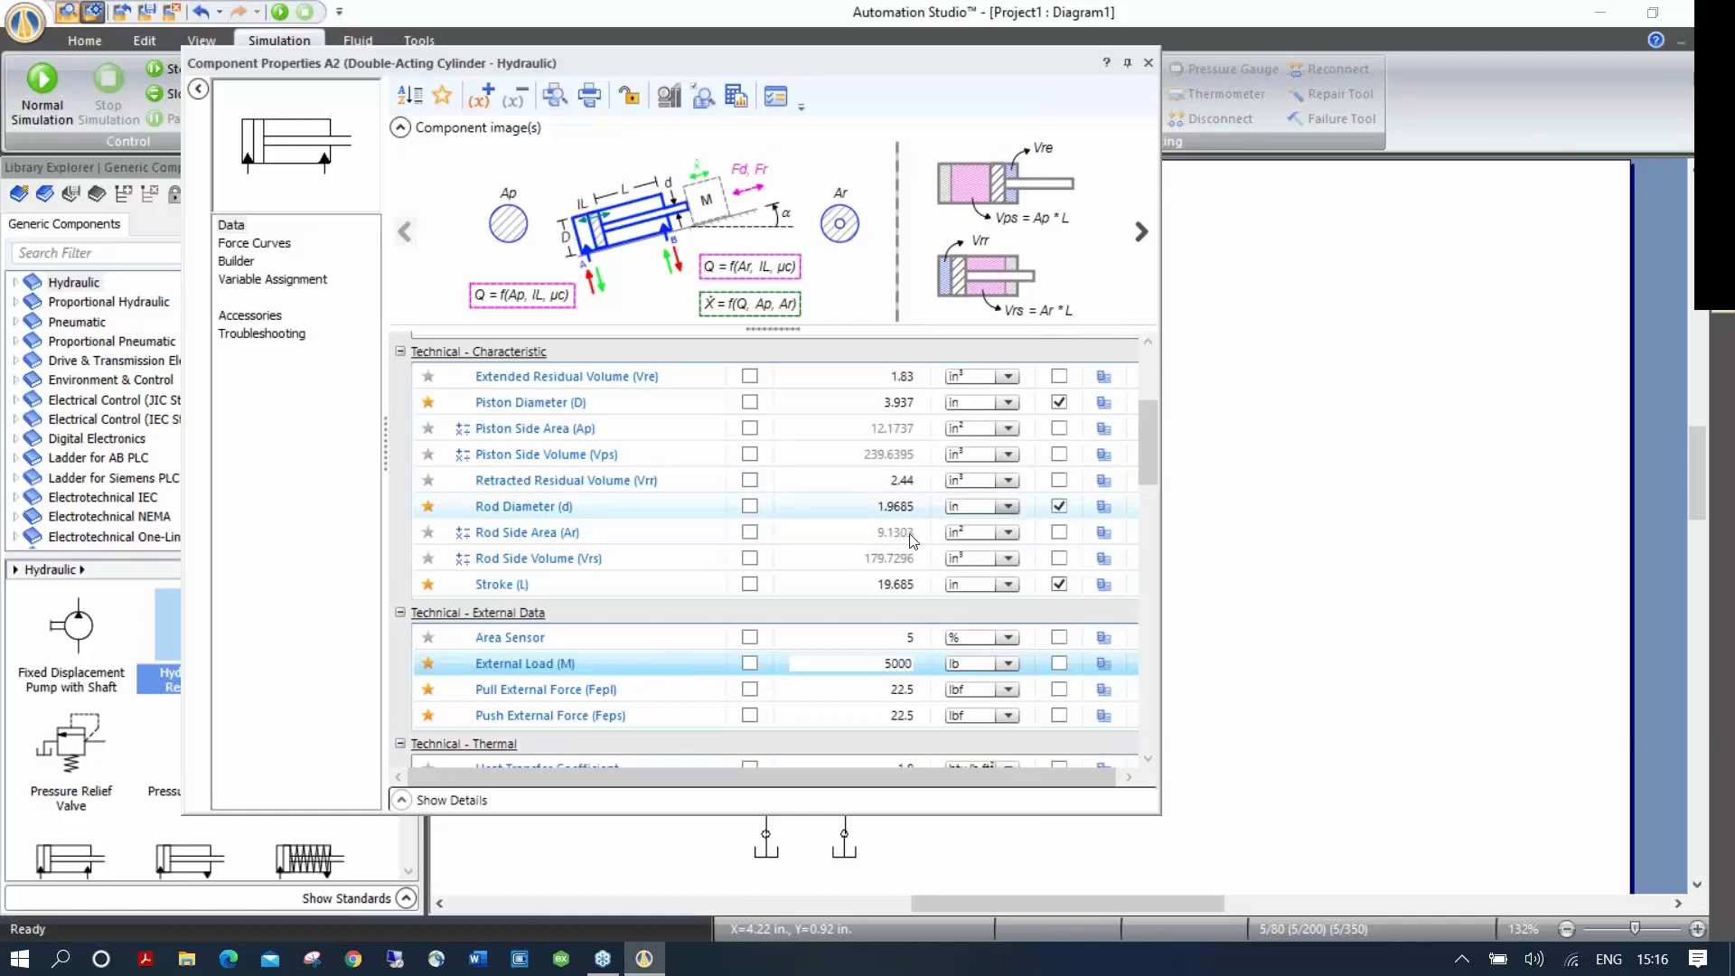
{"action": "left_click", "coordinate": [750, 664]}
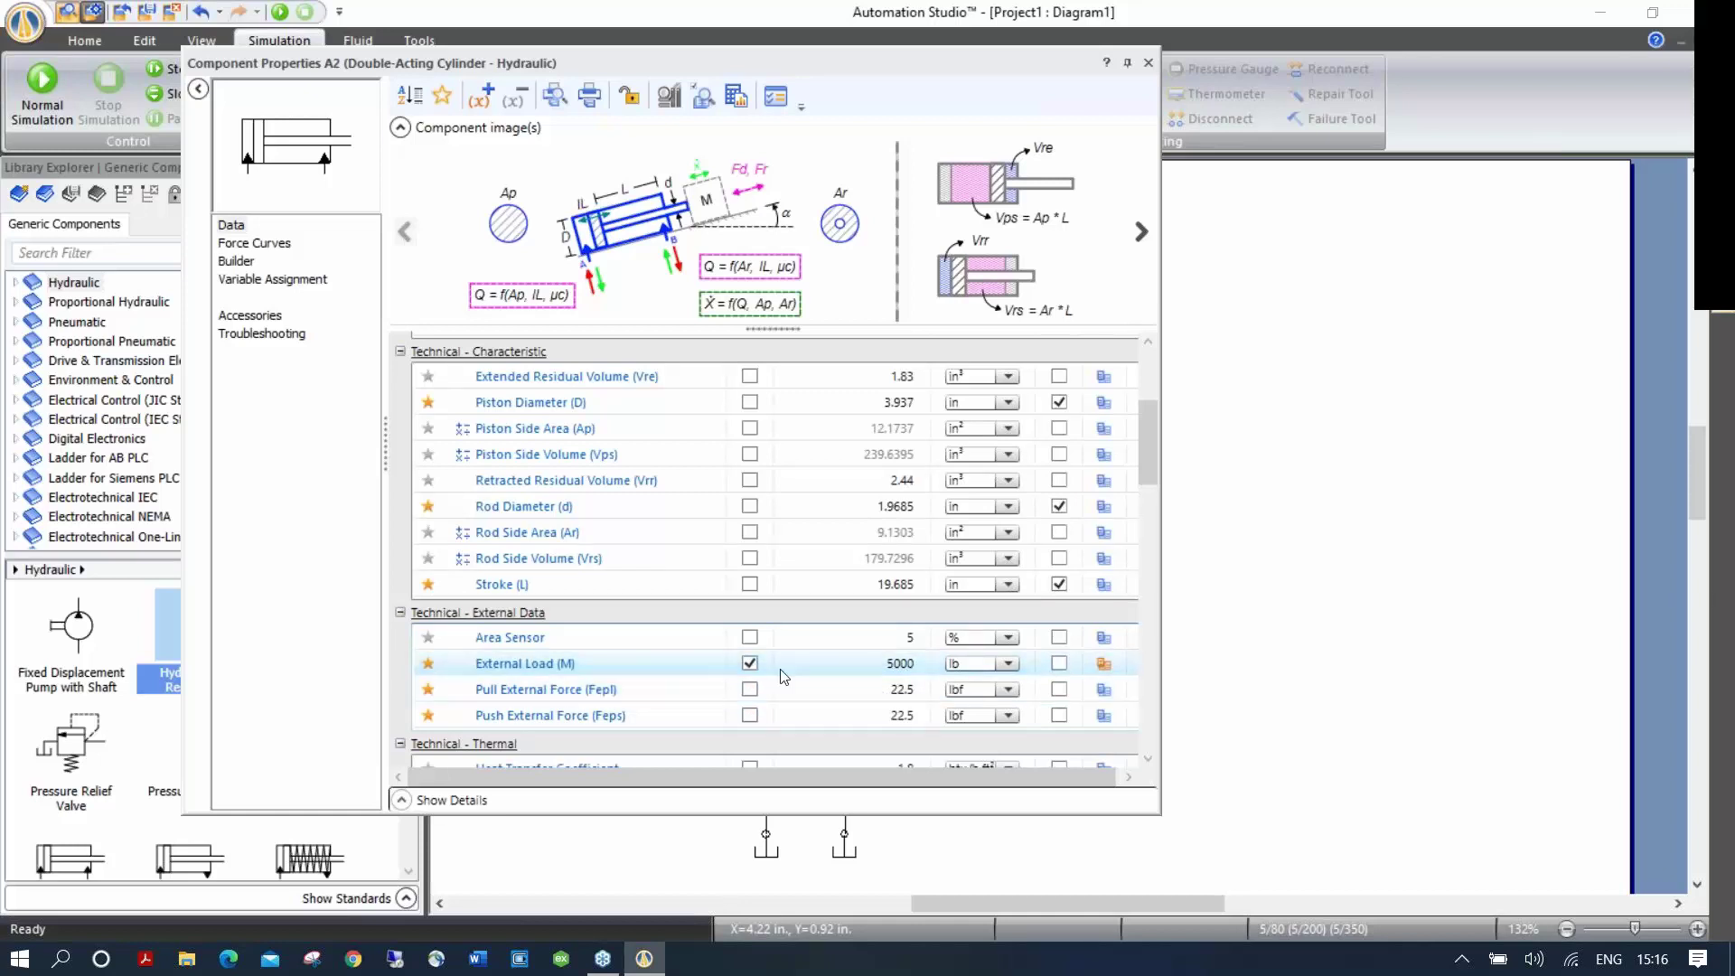
{"action": "left_click", "coordinate": [1148, 63]}
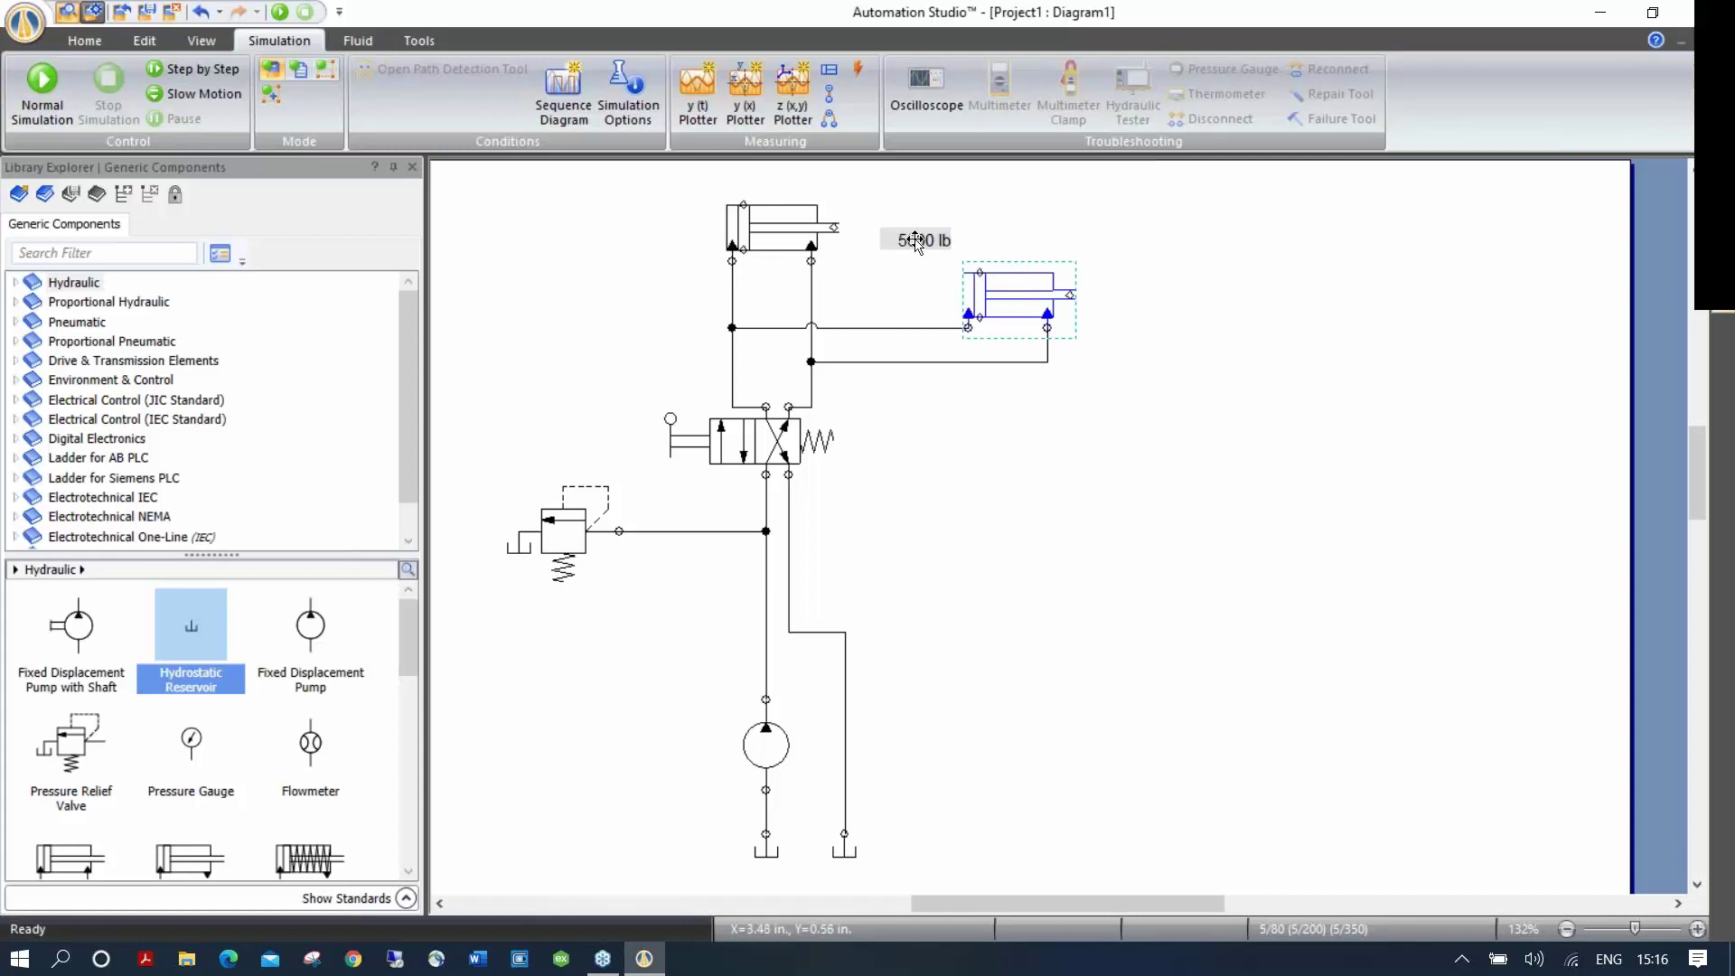
Step: Place the 5000 lb label directly above the second cylinder and format it bold, size 8, in light blue
{"action": "left_click_drag", "start_coordinate": [936, 240], "coordinate": [1019, 268]}
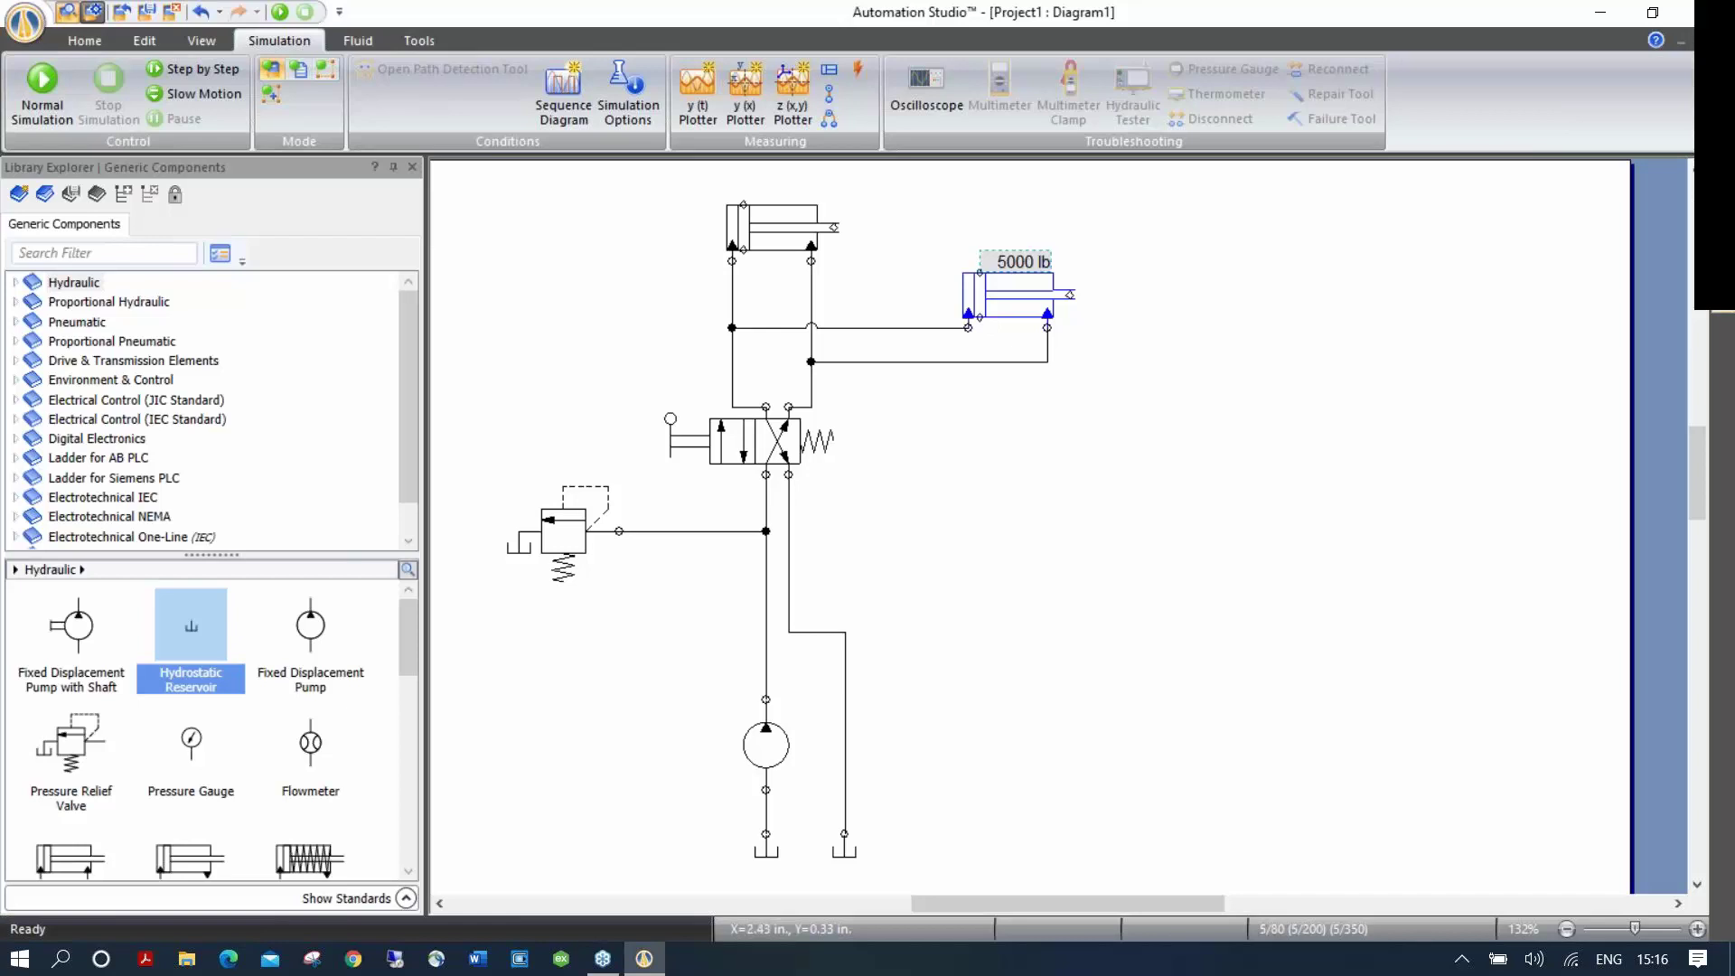
{"action": "left_click", "coordinate": [145, 41]}
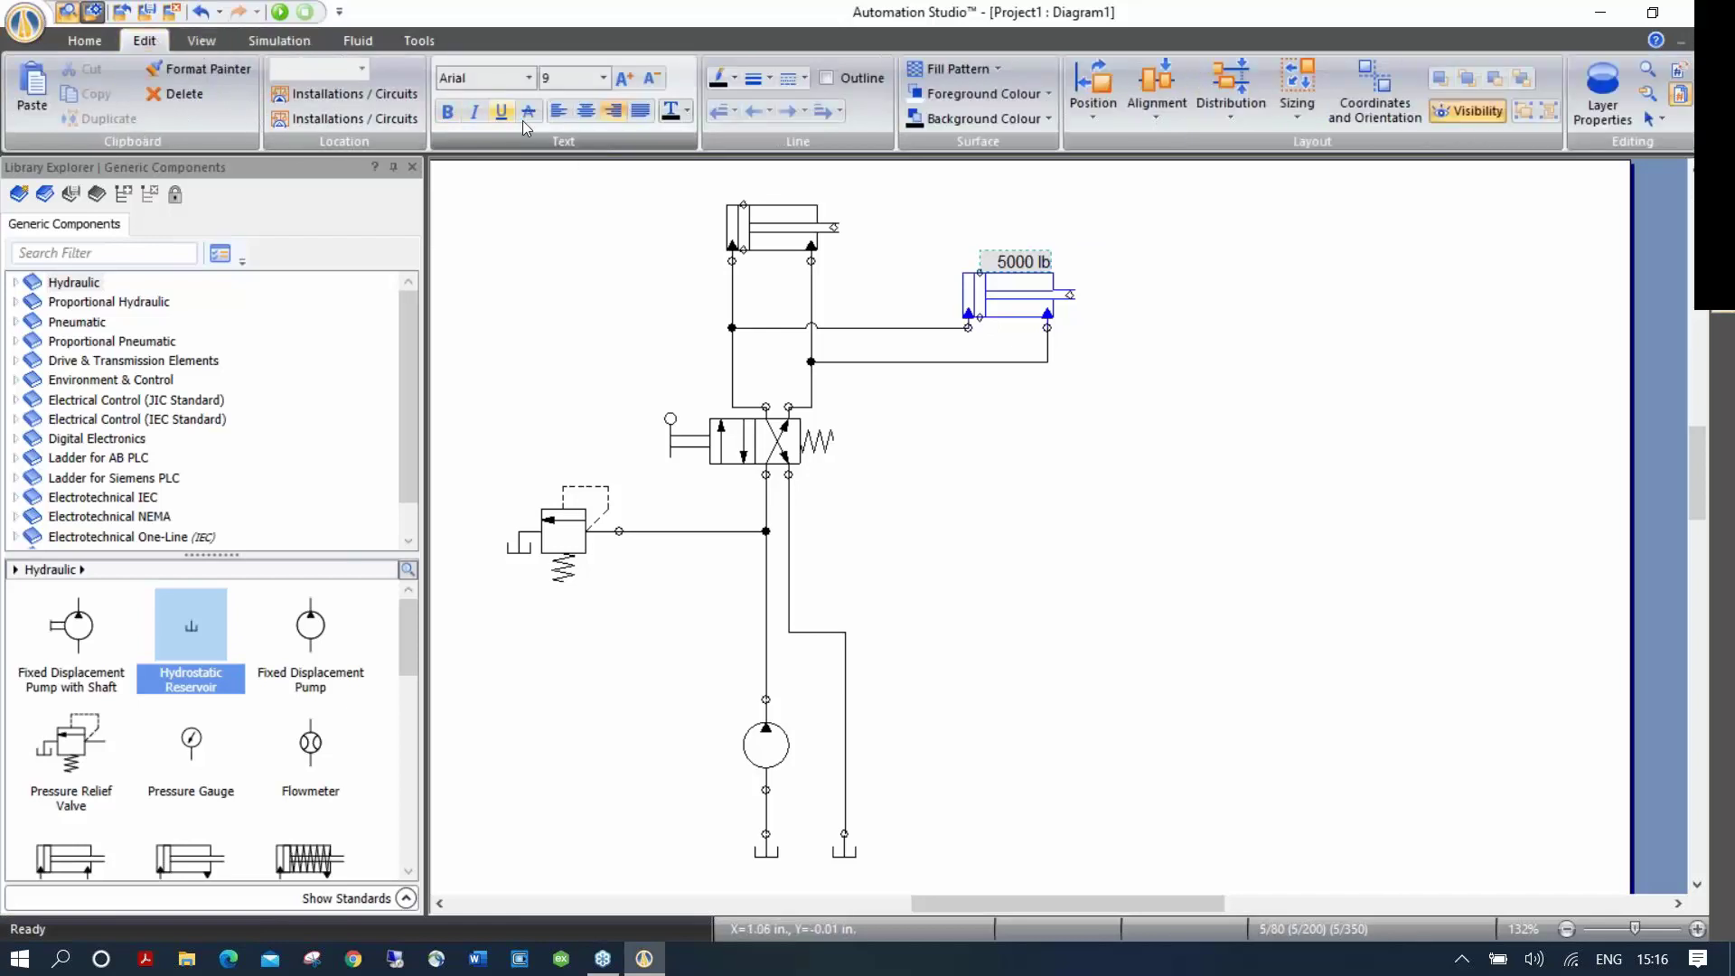
{"action": "left_click", "coordinate": [448, 111]}
{"action": "left_click", "coordinate": [652, 79]}
{"action": "left_click", "coordinate": [686, 111]}
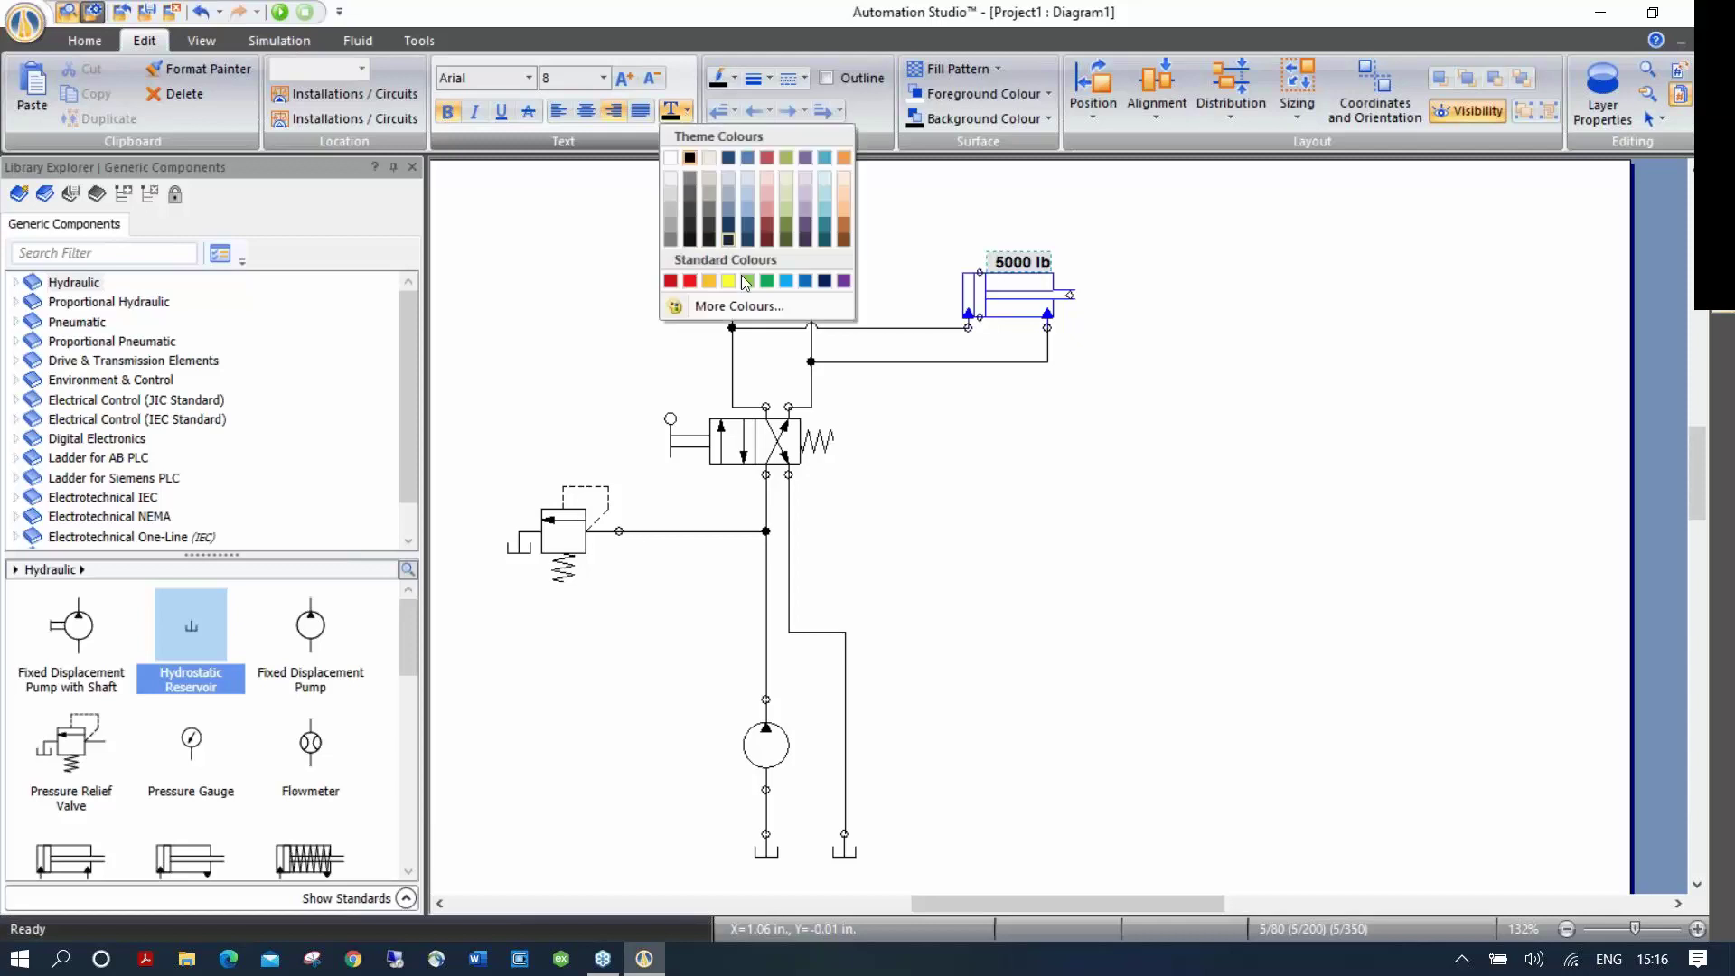
{"action": "left_click", "coordinate": [786, 281]}
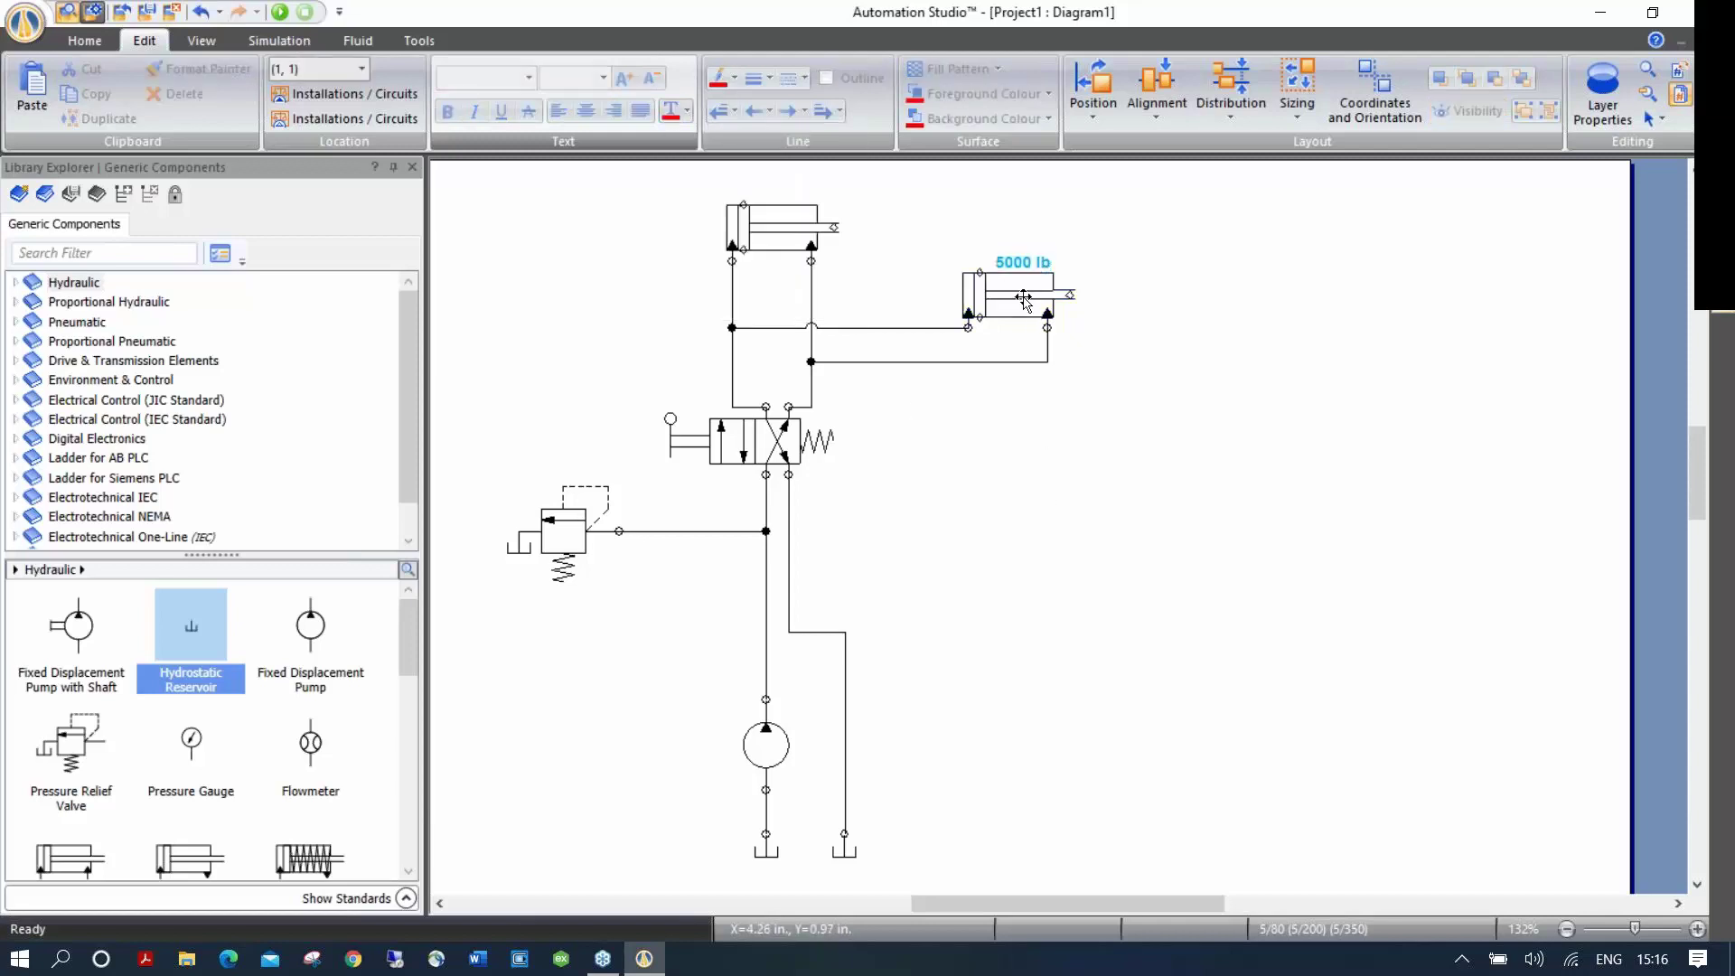
Step: Reposition the second cylinder together with its load label slightly higher beside the first cylinder, keeping its lines attached
{"action": "left_click_drag", "start_coordinate": [1019, 298], "coordinate": [1165, 276]}
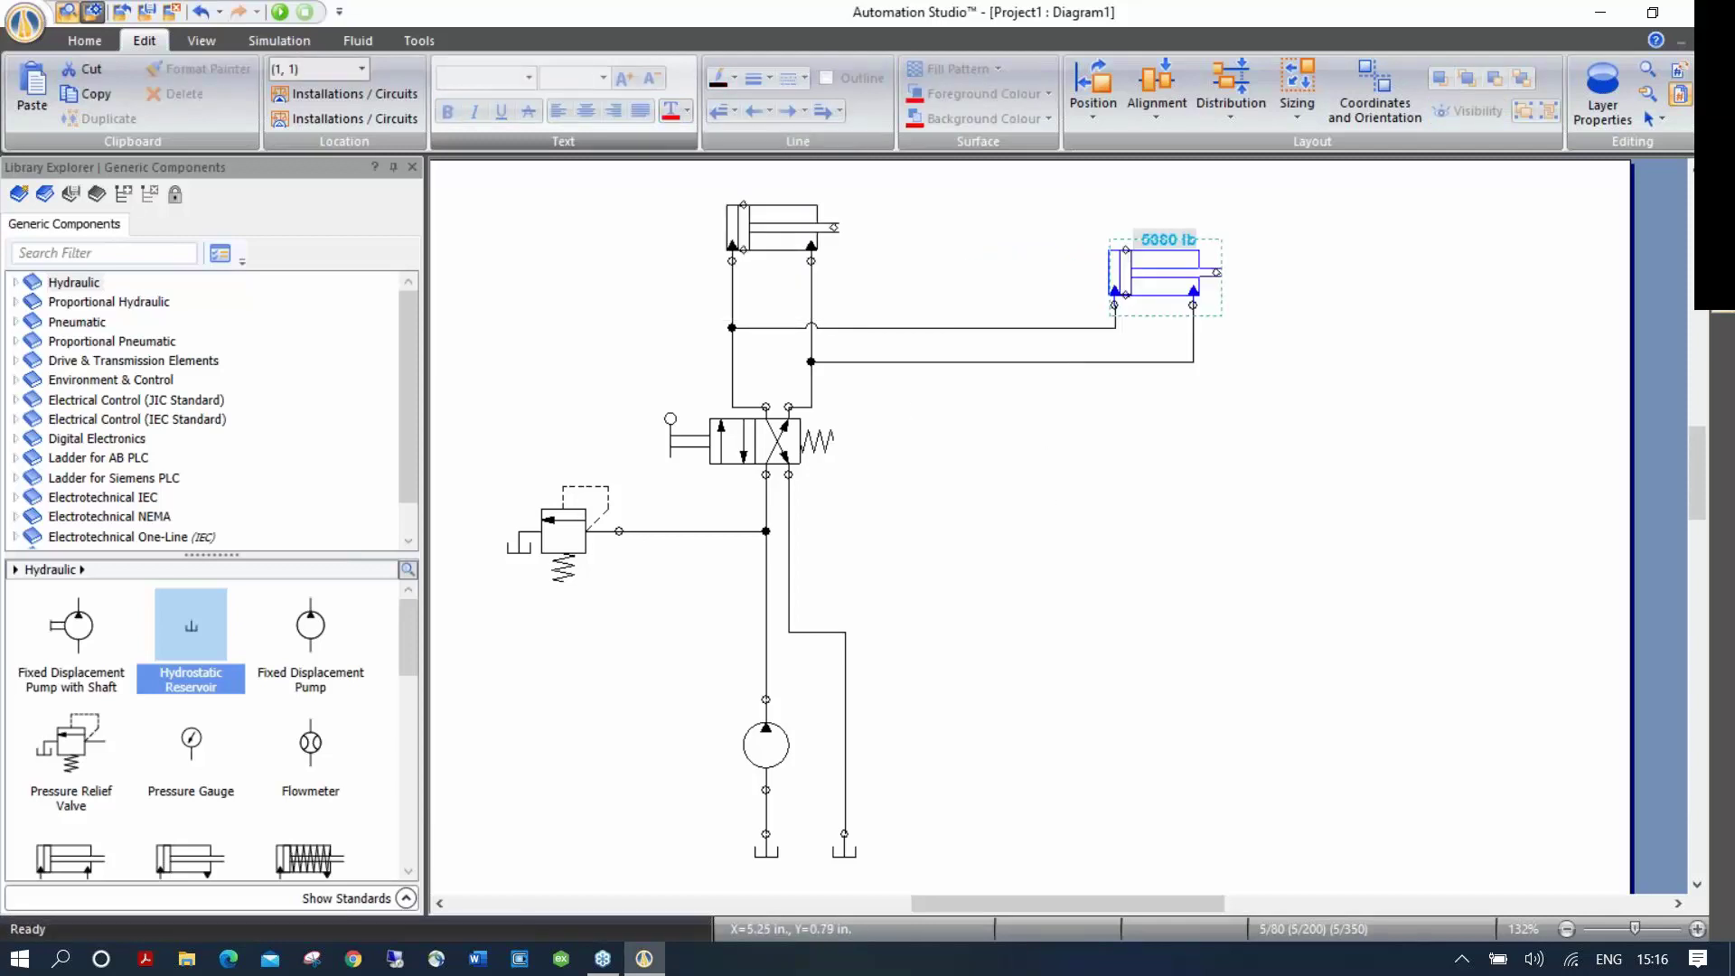
{"action": "mouse_move", "coordinate": [1032, 231]}
{"action": "left_mouse_down"}
{"action": "mouse_move", "coordinate": [1039, 216]}
{"action": "mouse_move", "coordinate": [1130, 271]}
{"action": "mouse_move", "coordinate": [1166, 271]}
{"action": "mouse_move", "coordinate": [1173, 243]}
{"action": "mouse_move", "coordinate": [1247, 285]}
{"action": "mouse_move", "coordinate": [1229, 296]}
{"action": "mouse_move", "coordinate": [1230, 263]}
{"action": "mouse_move", "coordinate": [998, 283]}
{"action": "mouse_move", "coordinate": [1004, 246]}
{"action": "mouse_move", "coordinate": [1048, 247]}
{"action": "left_mouse_up"}
{"action": "left_click", "coordinate": [1021, 226]}
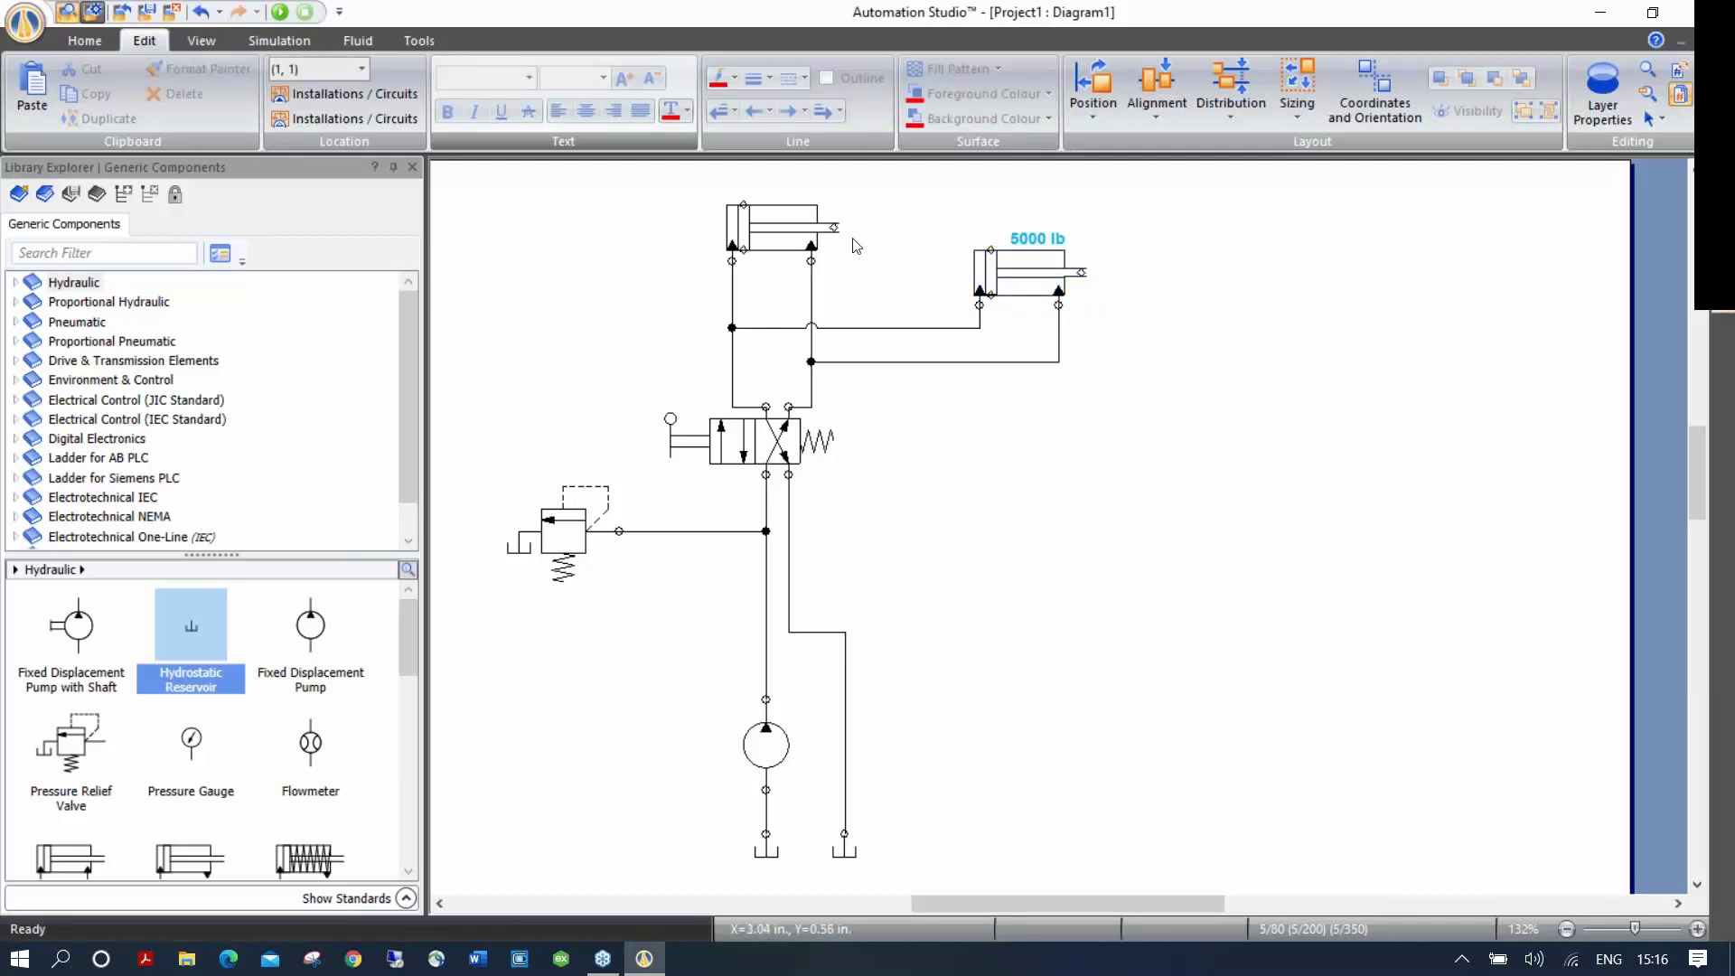
Step: Move the second cylinder closer to the first one and rotate it freely so its rod slants upward away from the first cylinder
{"action": "left_click", "coordinate": [998, 302]}
{"action": "left_click_drag", "start_coordinate": [998, 302], "coordinate": [953, 302]}
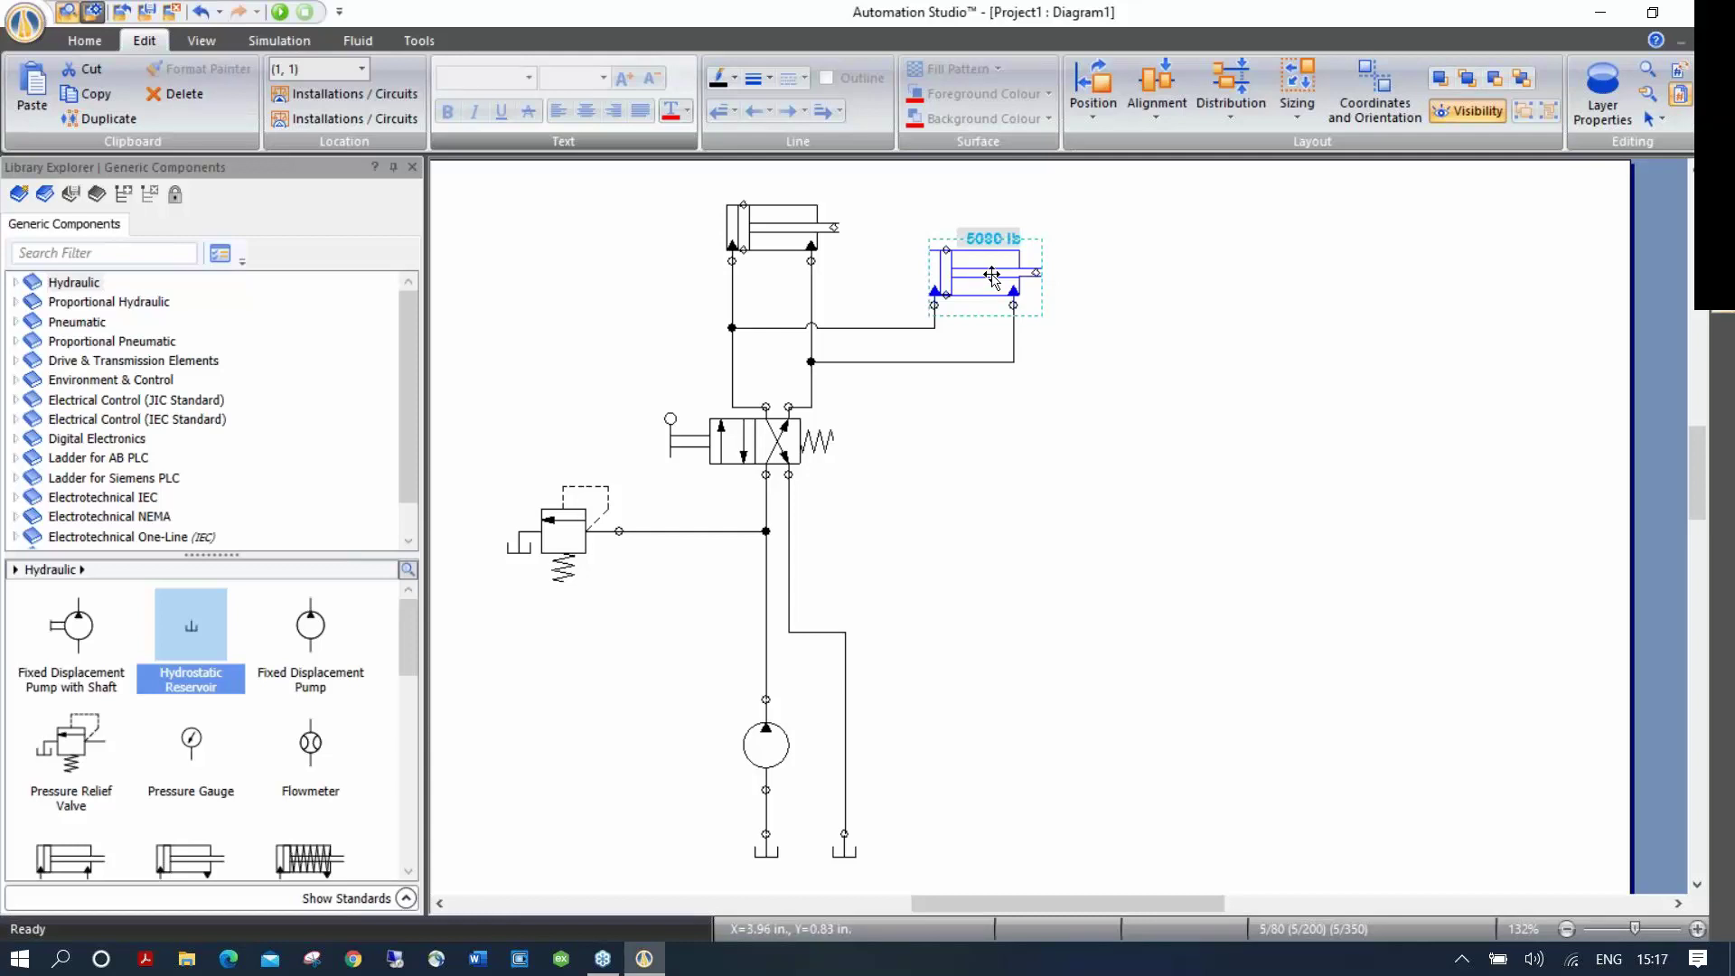
{"action": "left_click", "coordinate": [1094, 113]}
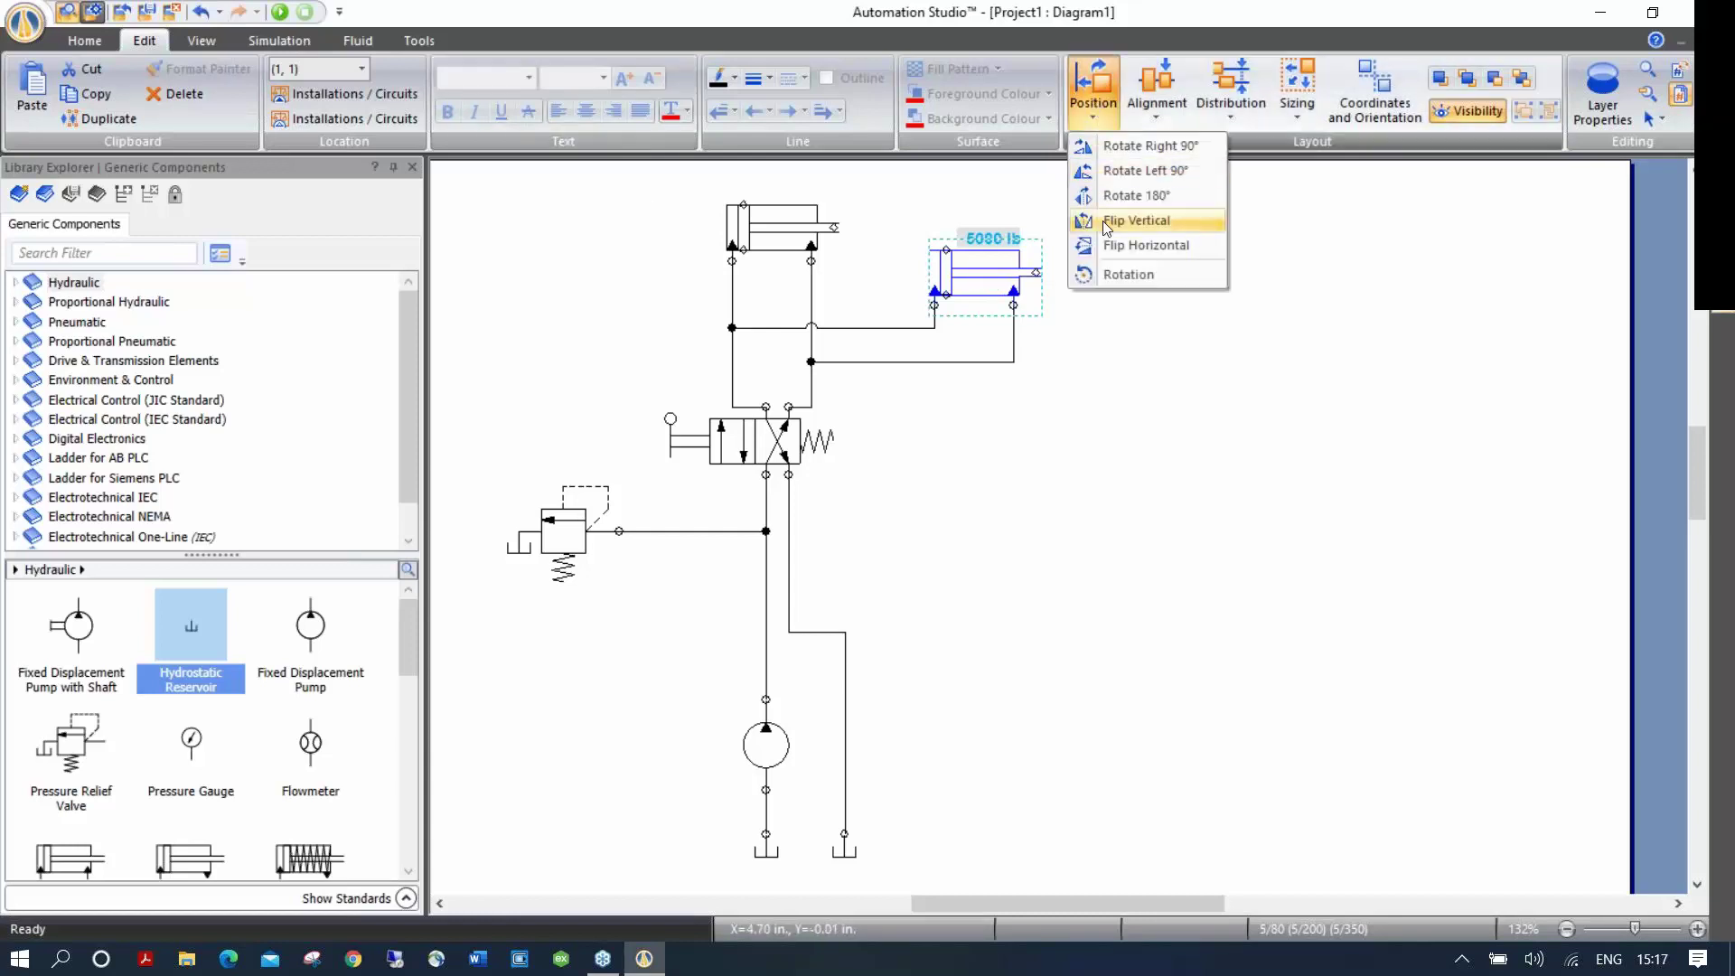
{"action": "left_click", "coordinate": [1121, 274]}
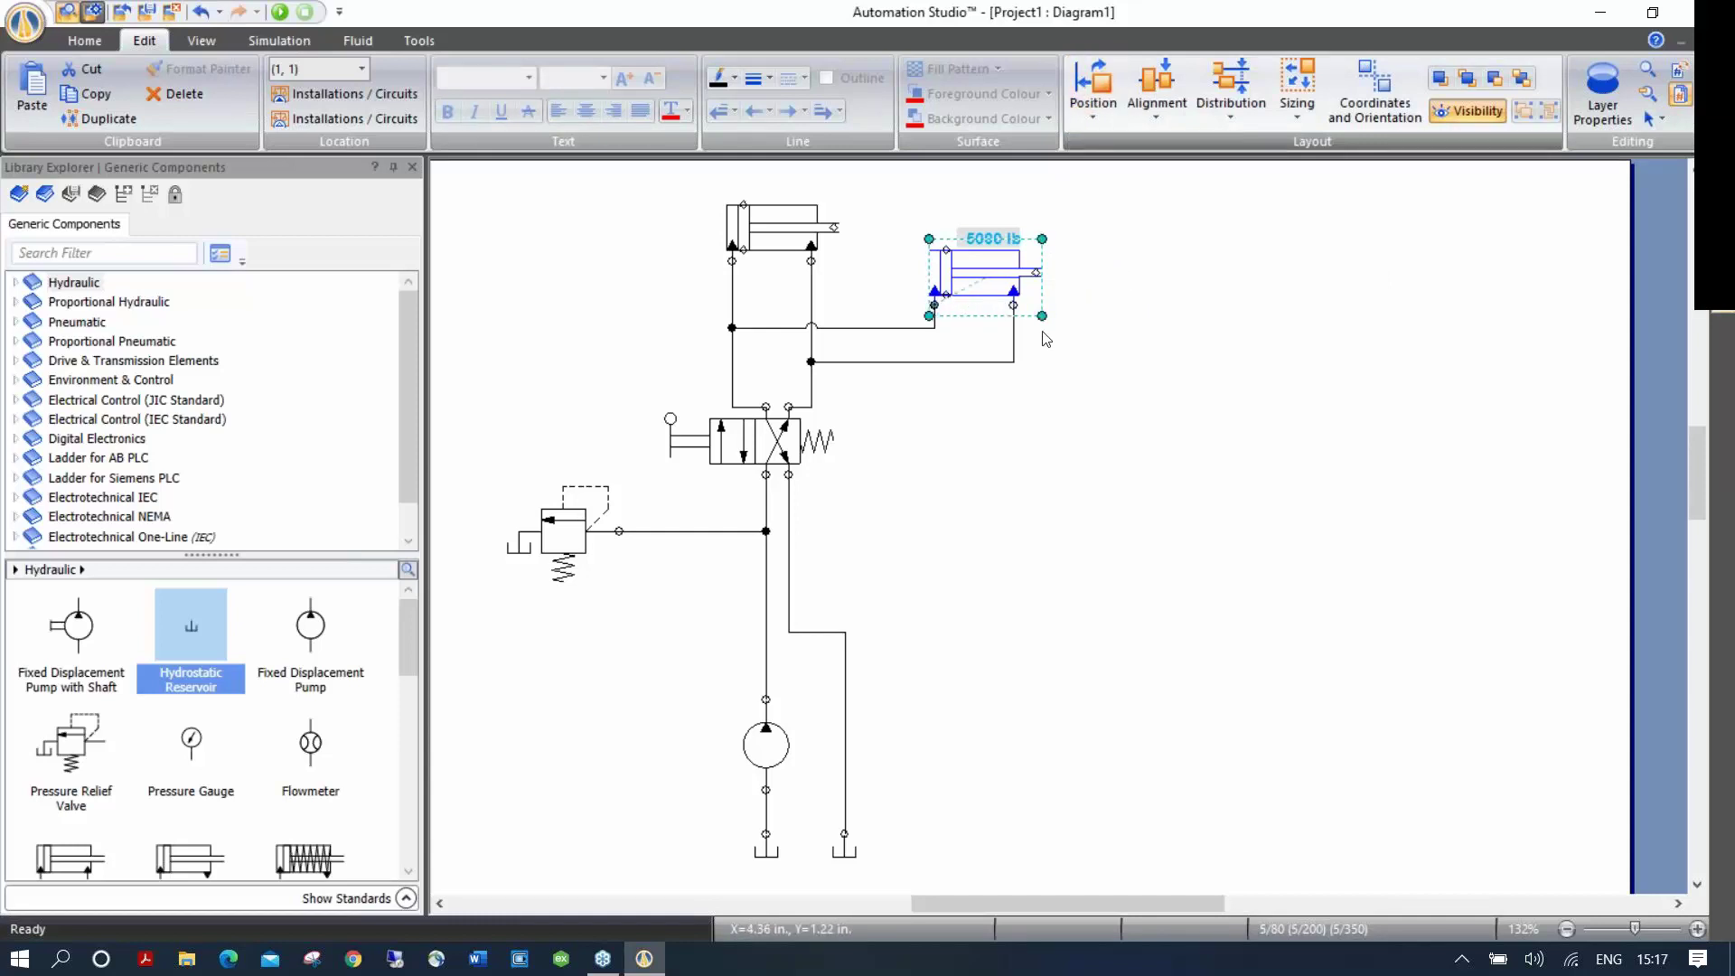
{"action": "left_click_drag", "start_coordinate": [1043, 314], "coordinate": [1028, 251]}
{"action": "left_click", "coordinate": [1193, 568]}
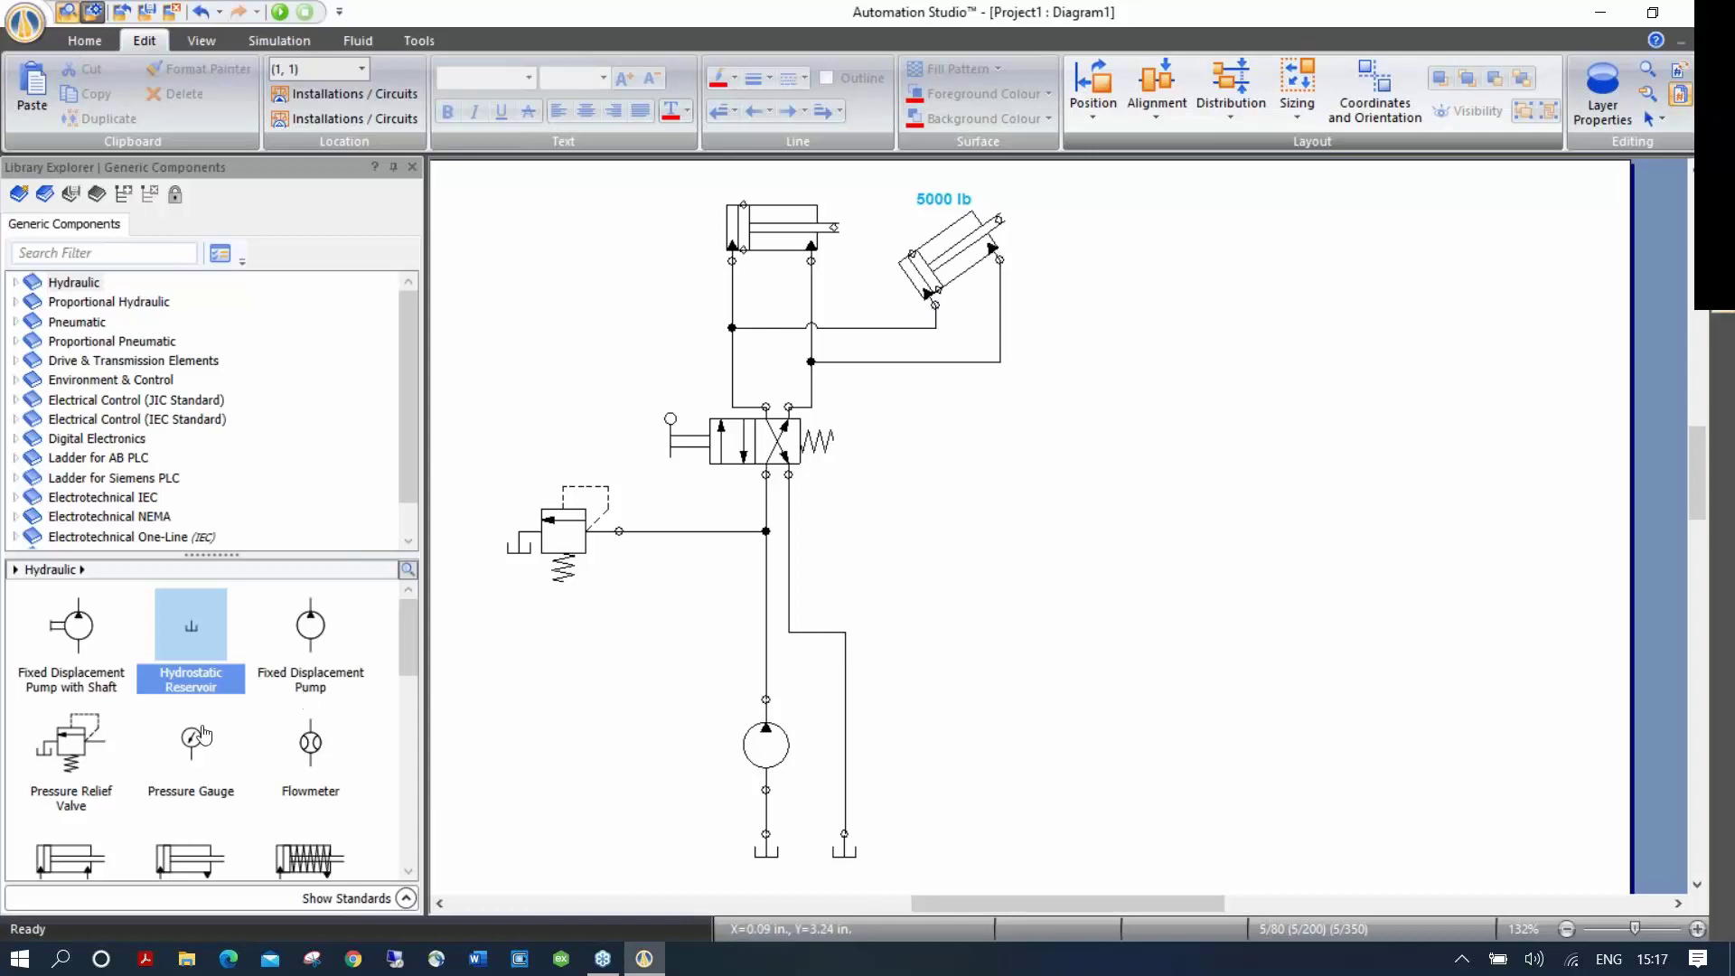
Step: Add a pressure gauge above the pressure relief valve, connected to the valve's inlet port
{"action": "mouse_move", "coordinate": [204, 734]}
{"action": "left_mouse_down"}
{"action": "mouse_move", "coordinate": [492, 495]}
{"action": "mouse_move", "coordinate": [542, 436]}
{"action": "mouse_move", "coordinate": [547, 397]}
{"action": "mouse_move", "coordinate": [542, 443]}
{"action": "mouse_move", "coordinate": [583, 457]}
{"action": "mouse_move", "coordinate": [619, 529]}
{"action": "left_mouse_up"}
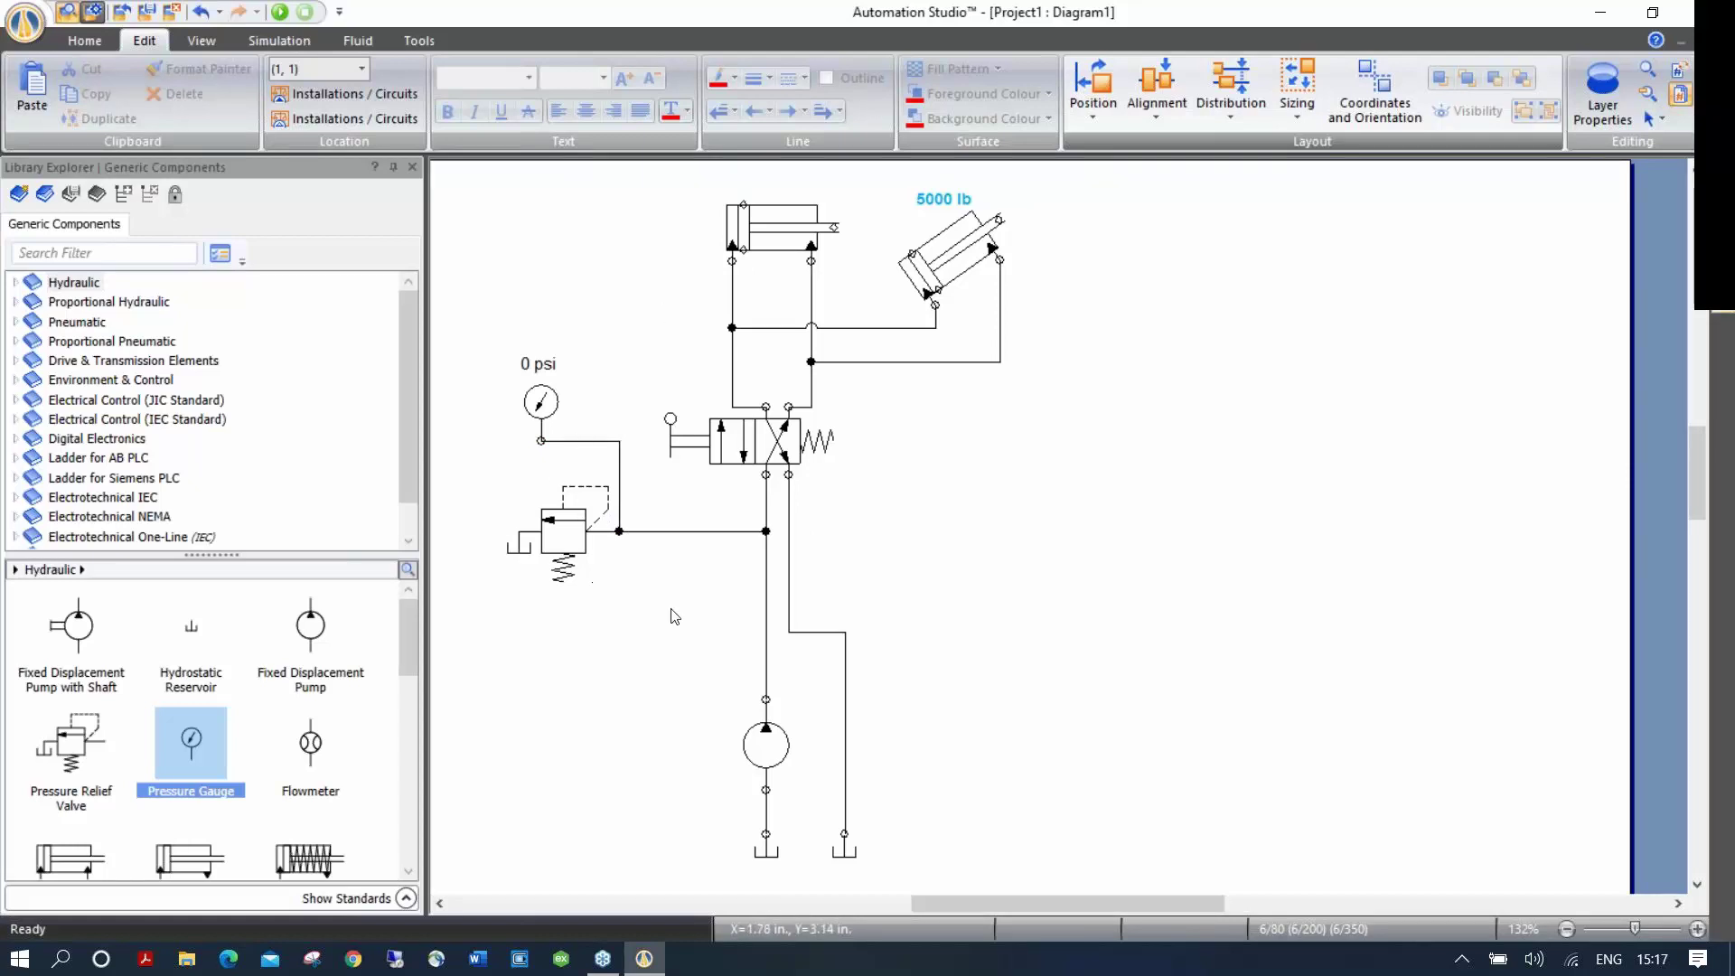
Step: Insert a flowmeter directly into the line above the pump and inspect its port connections
{"action": "scroll", "coordinate": [684, 637], "scroll_direction": "up", "scroll_amount": 2}
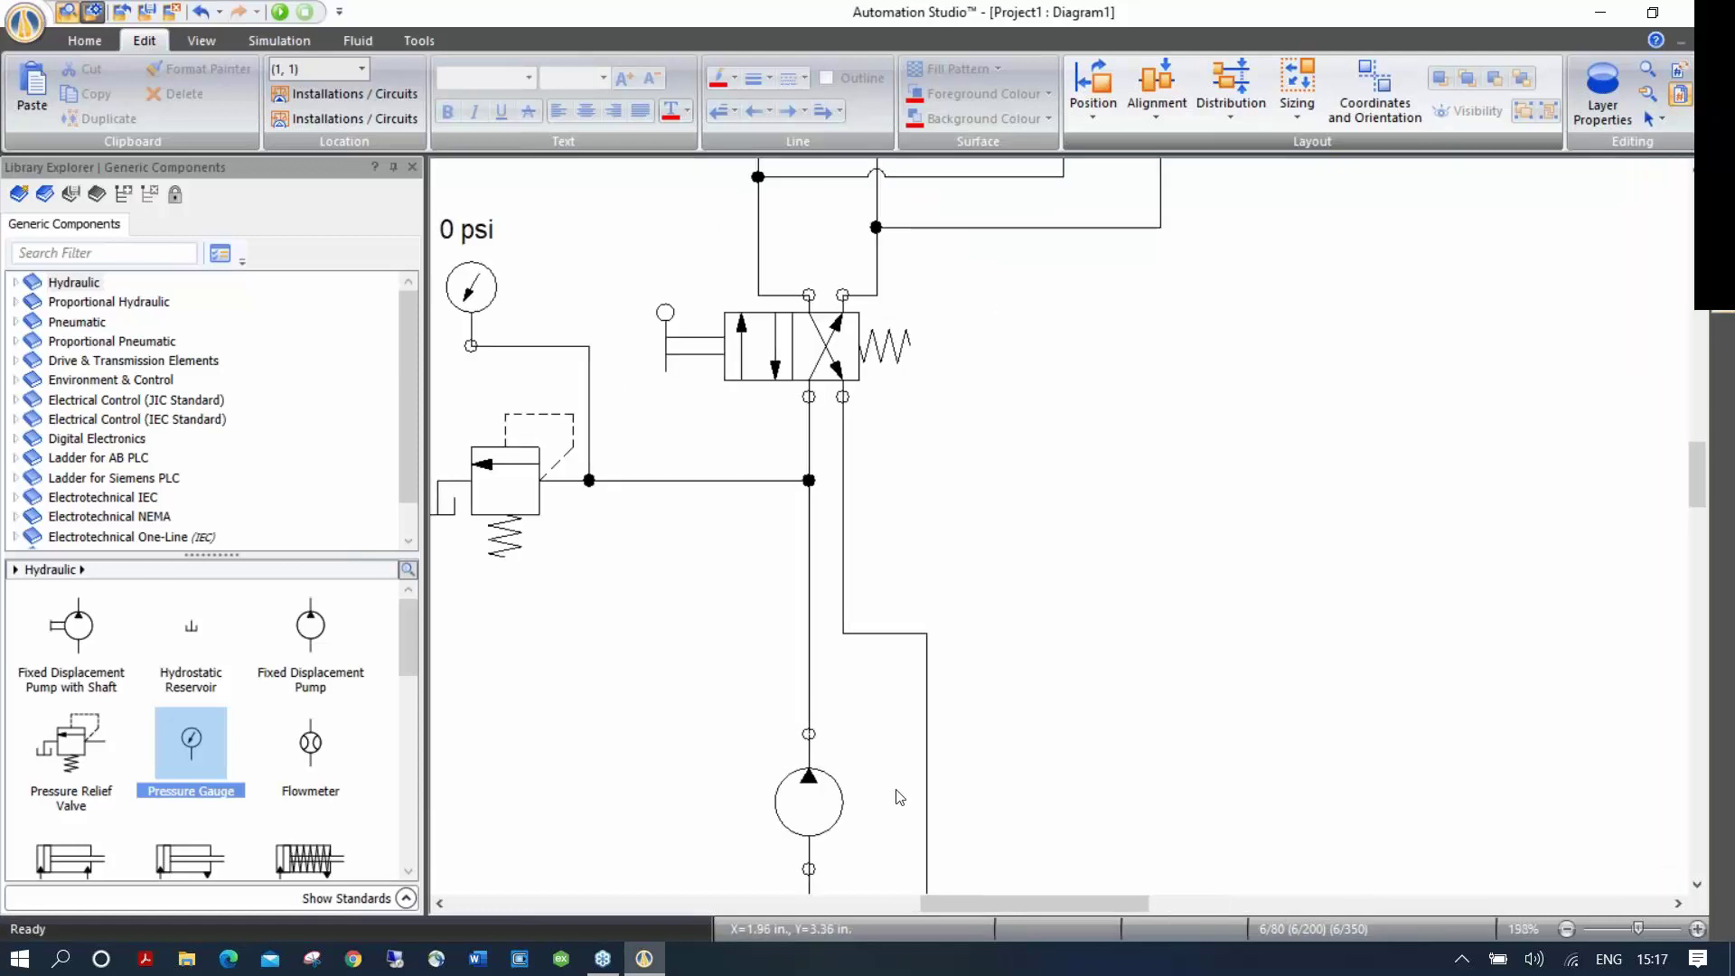
{"action": "left_click_drag", "start_coordinate": [723, 700], "coordinate": [737, 553]}
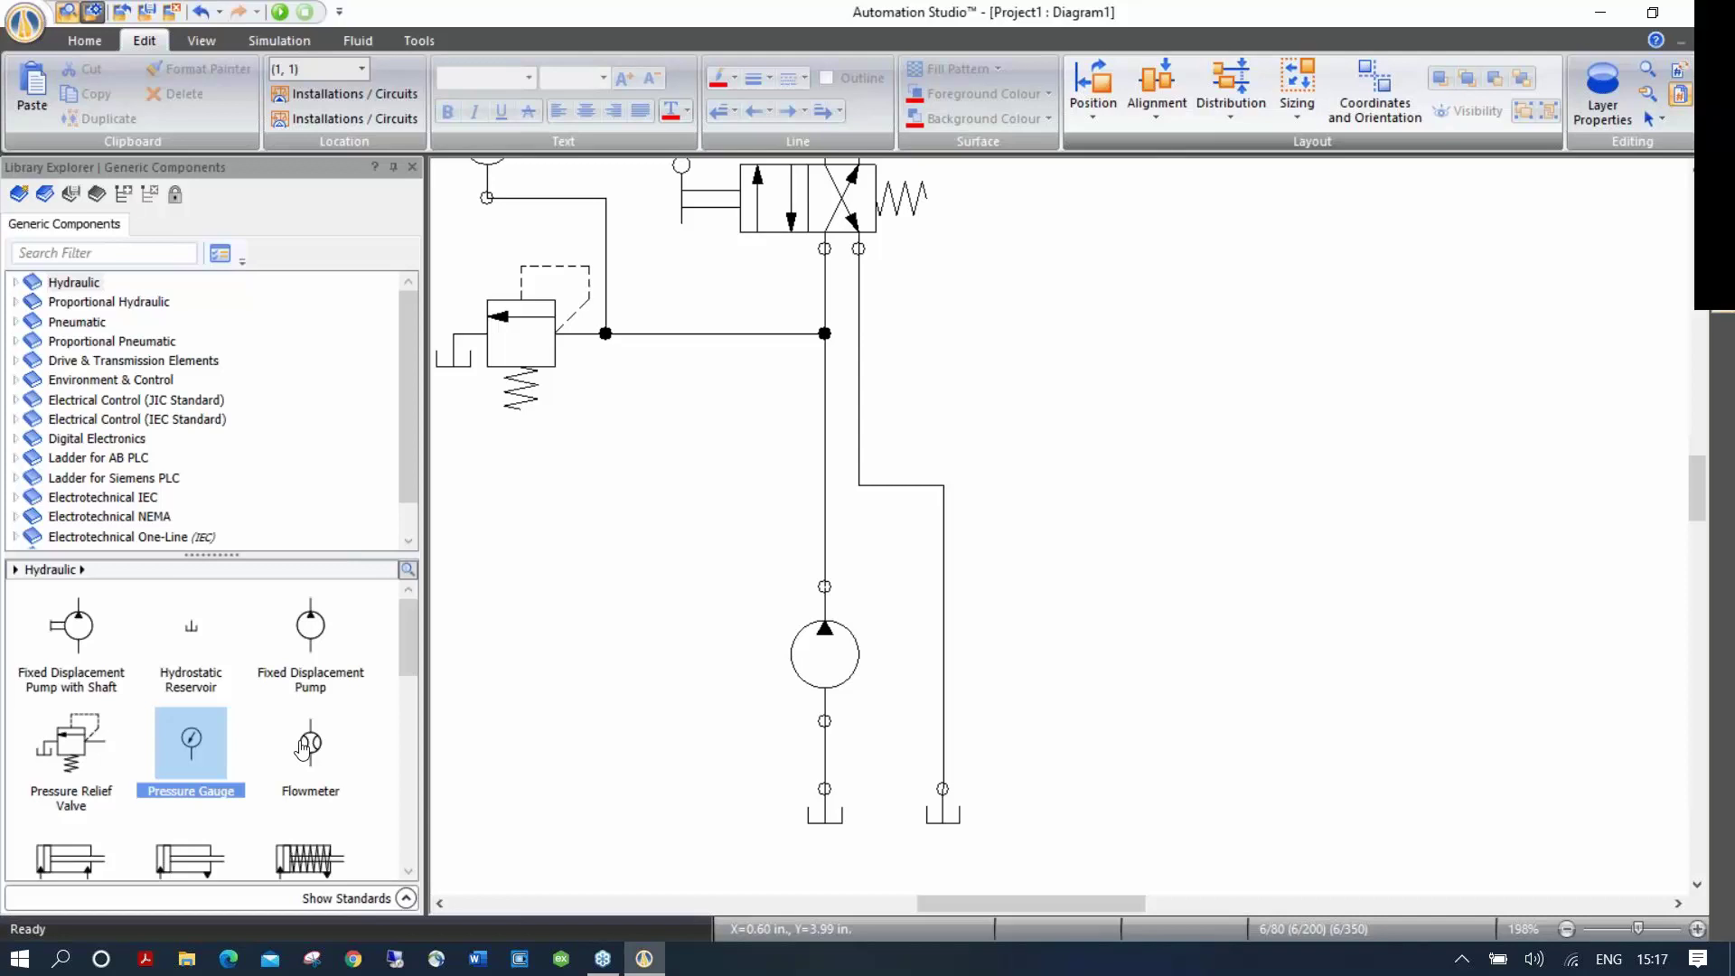
{"action": "mouse_move", "coordinate": [304, 750]}
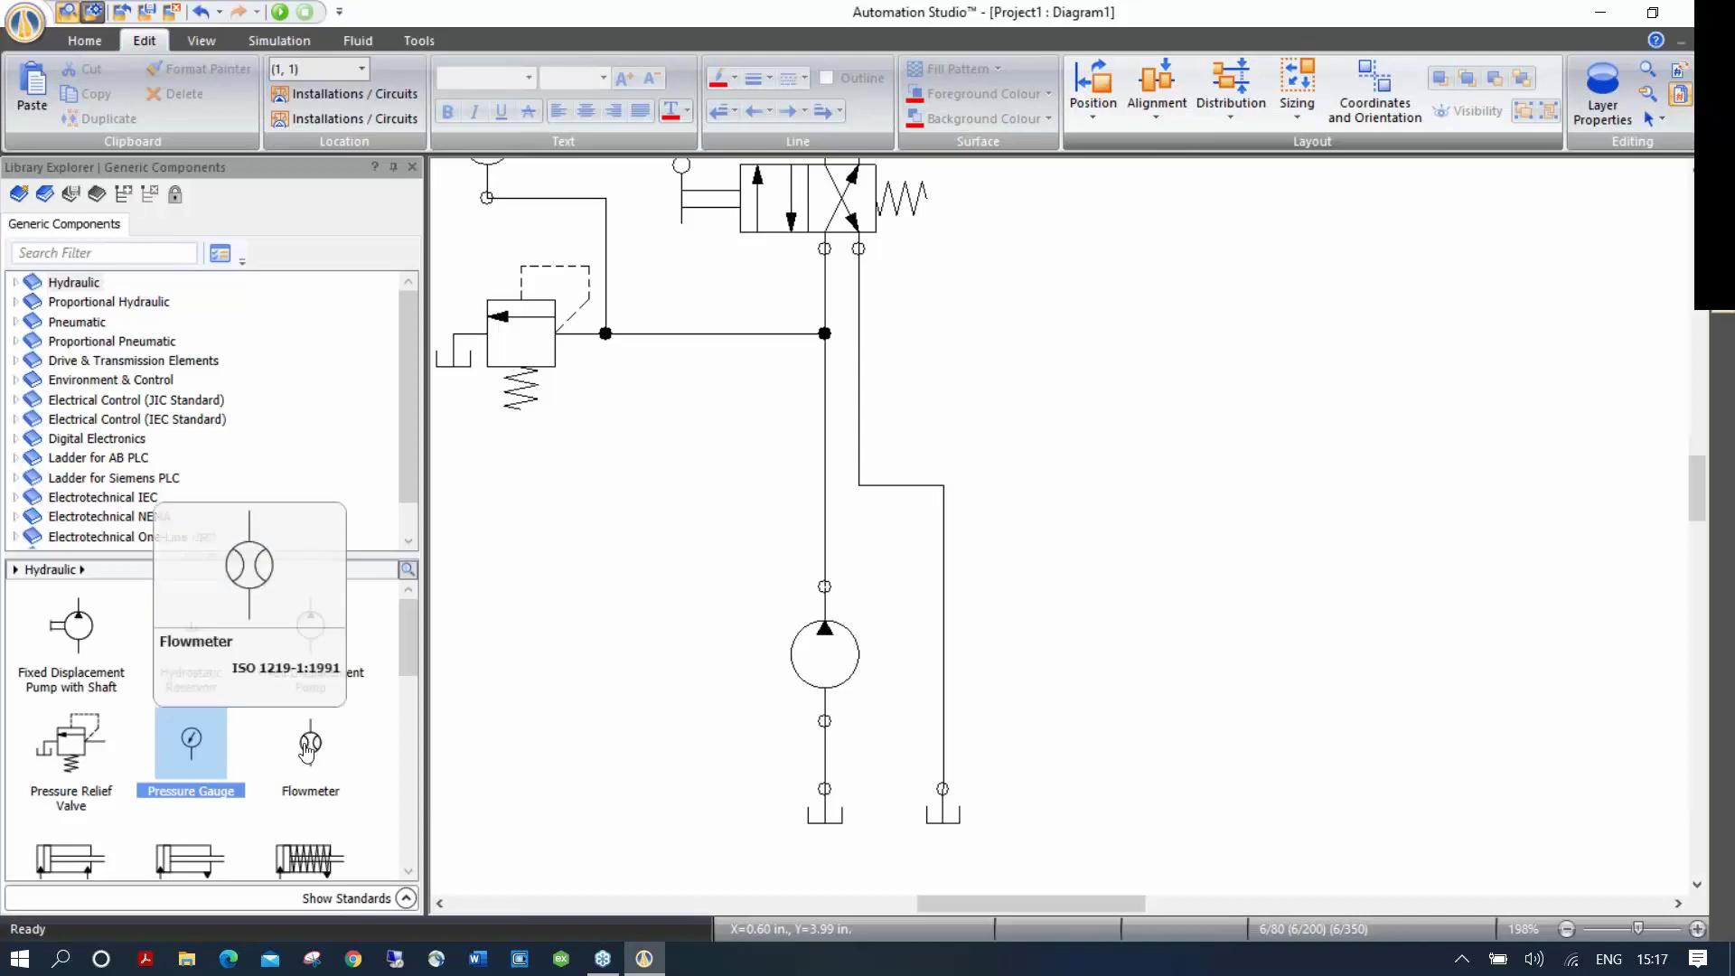
{"action": "left_click_drag", "start_coordinate": [307, 749], "coordinate": [859, 404]}
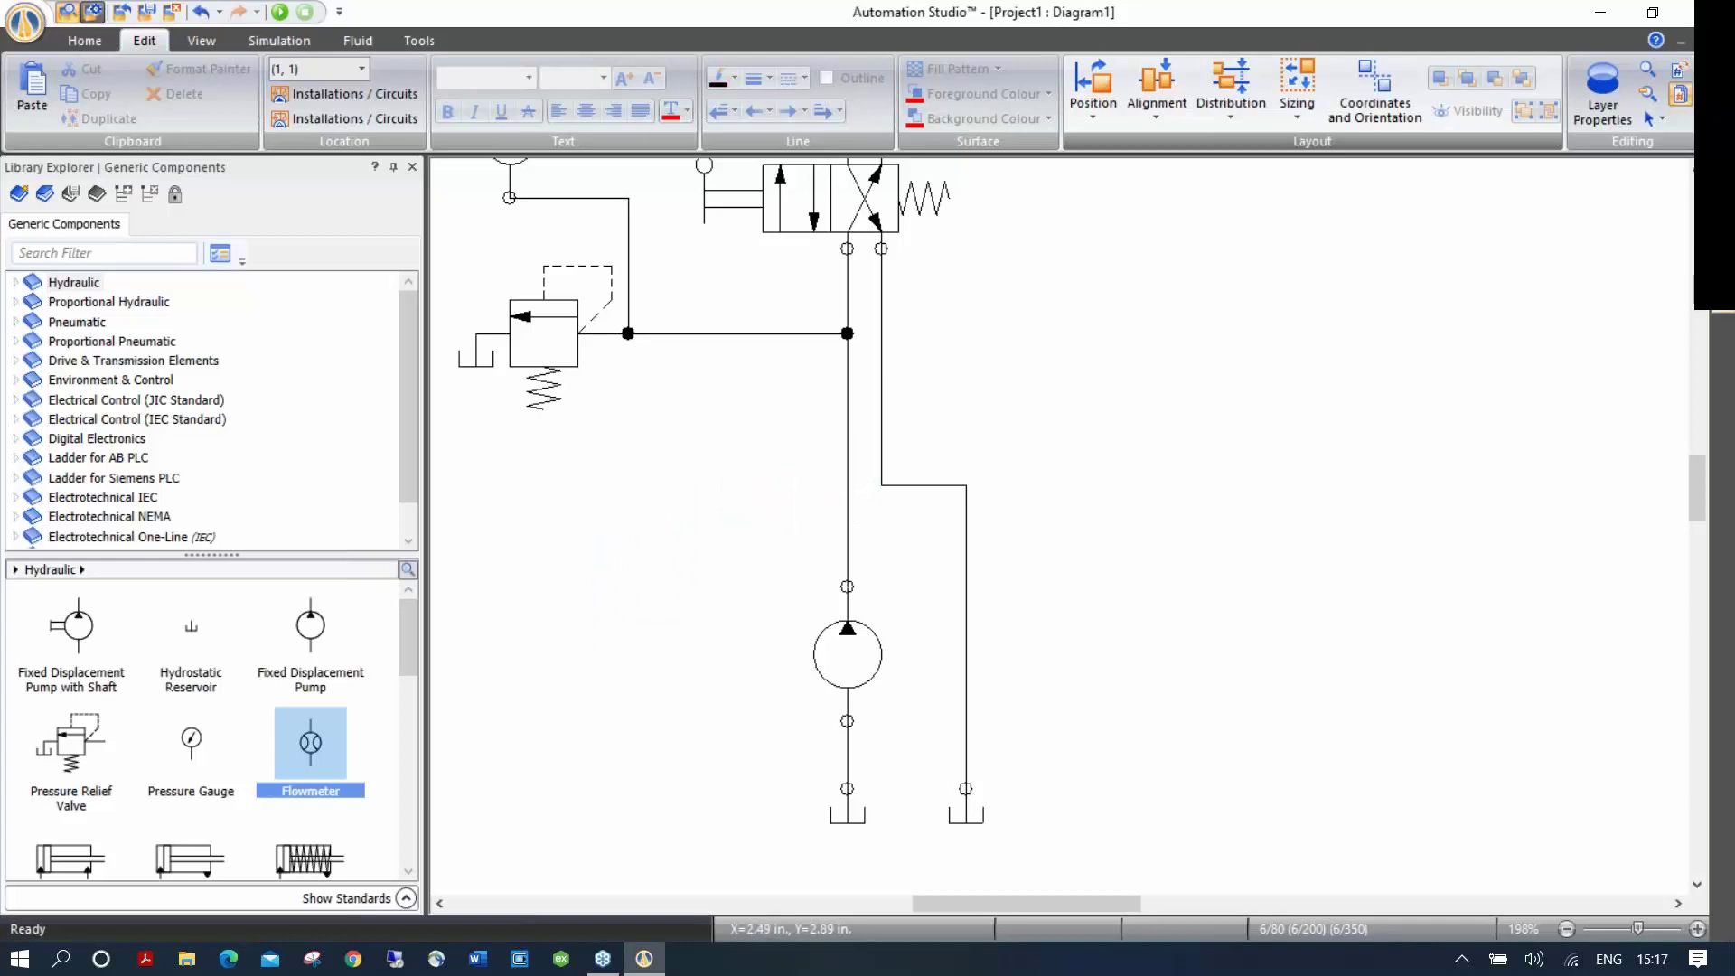
{"action": "left_click", "coordinate": [943, 430]}
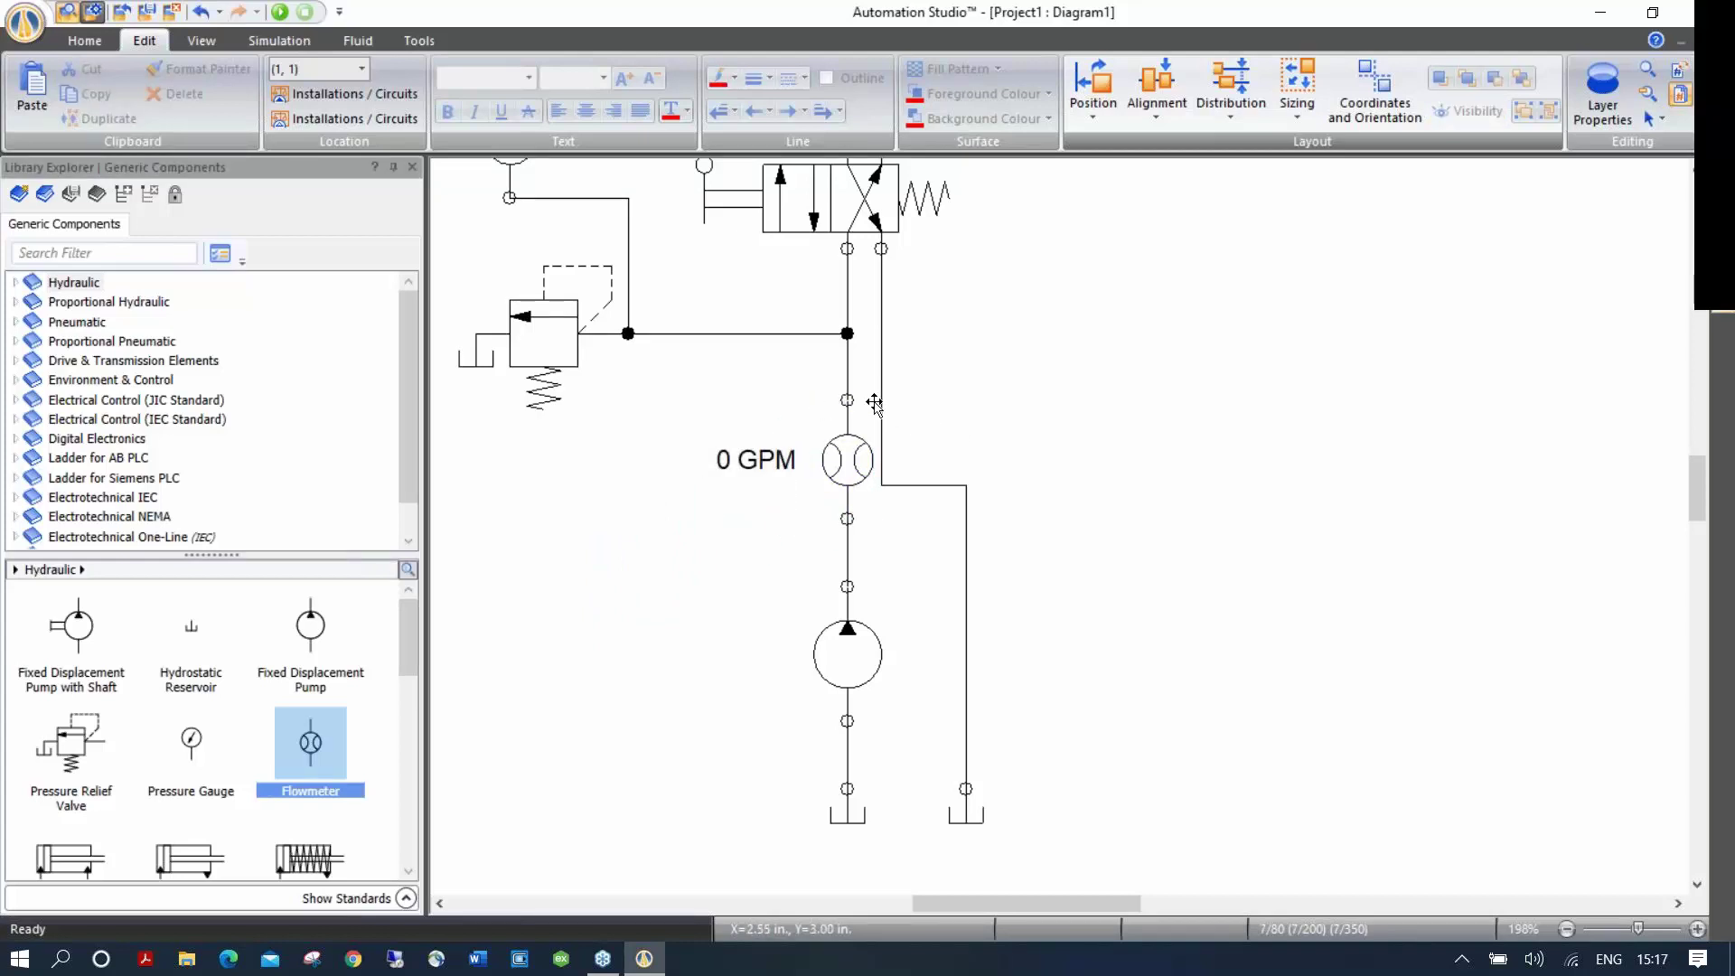
{"action": "scroll", "coordinate": [850, 401], "scroll_direction": "up", "scroll_amount": 5}
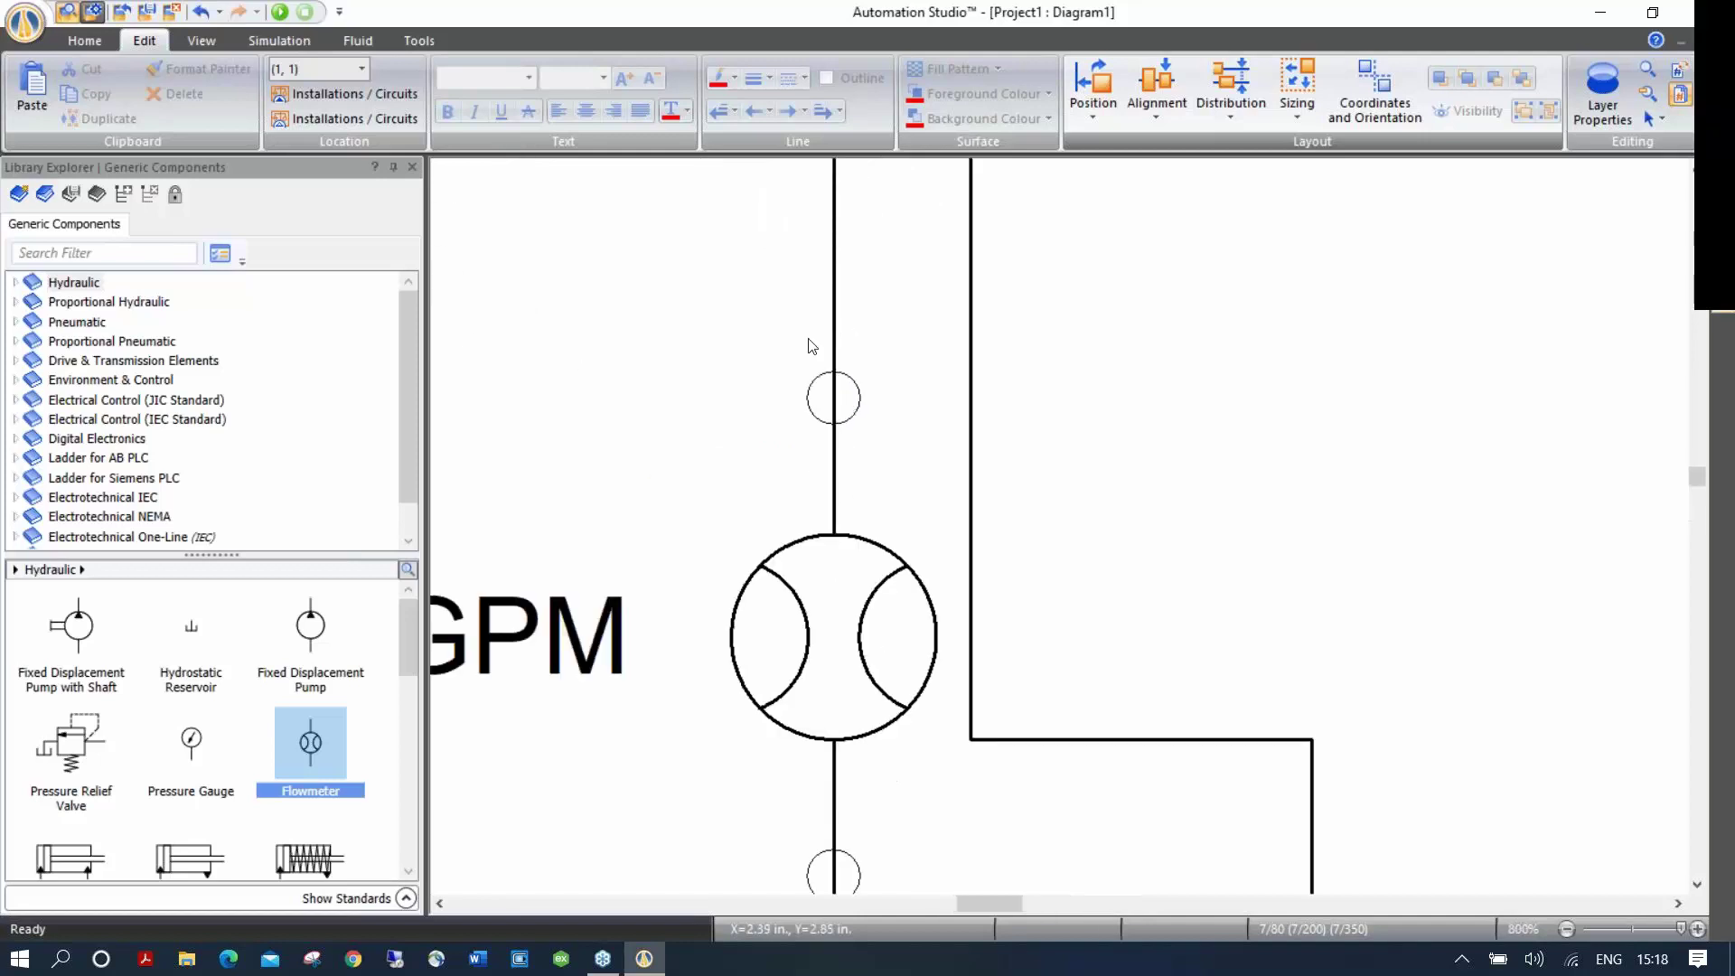
{"action": "scroll", "coordinate": [831, 412], "scroll_direction": "down", "scroll_amount": 5}
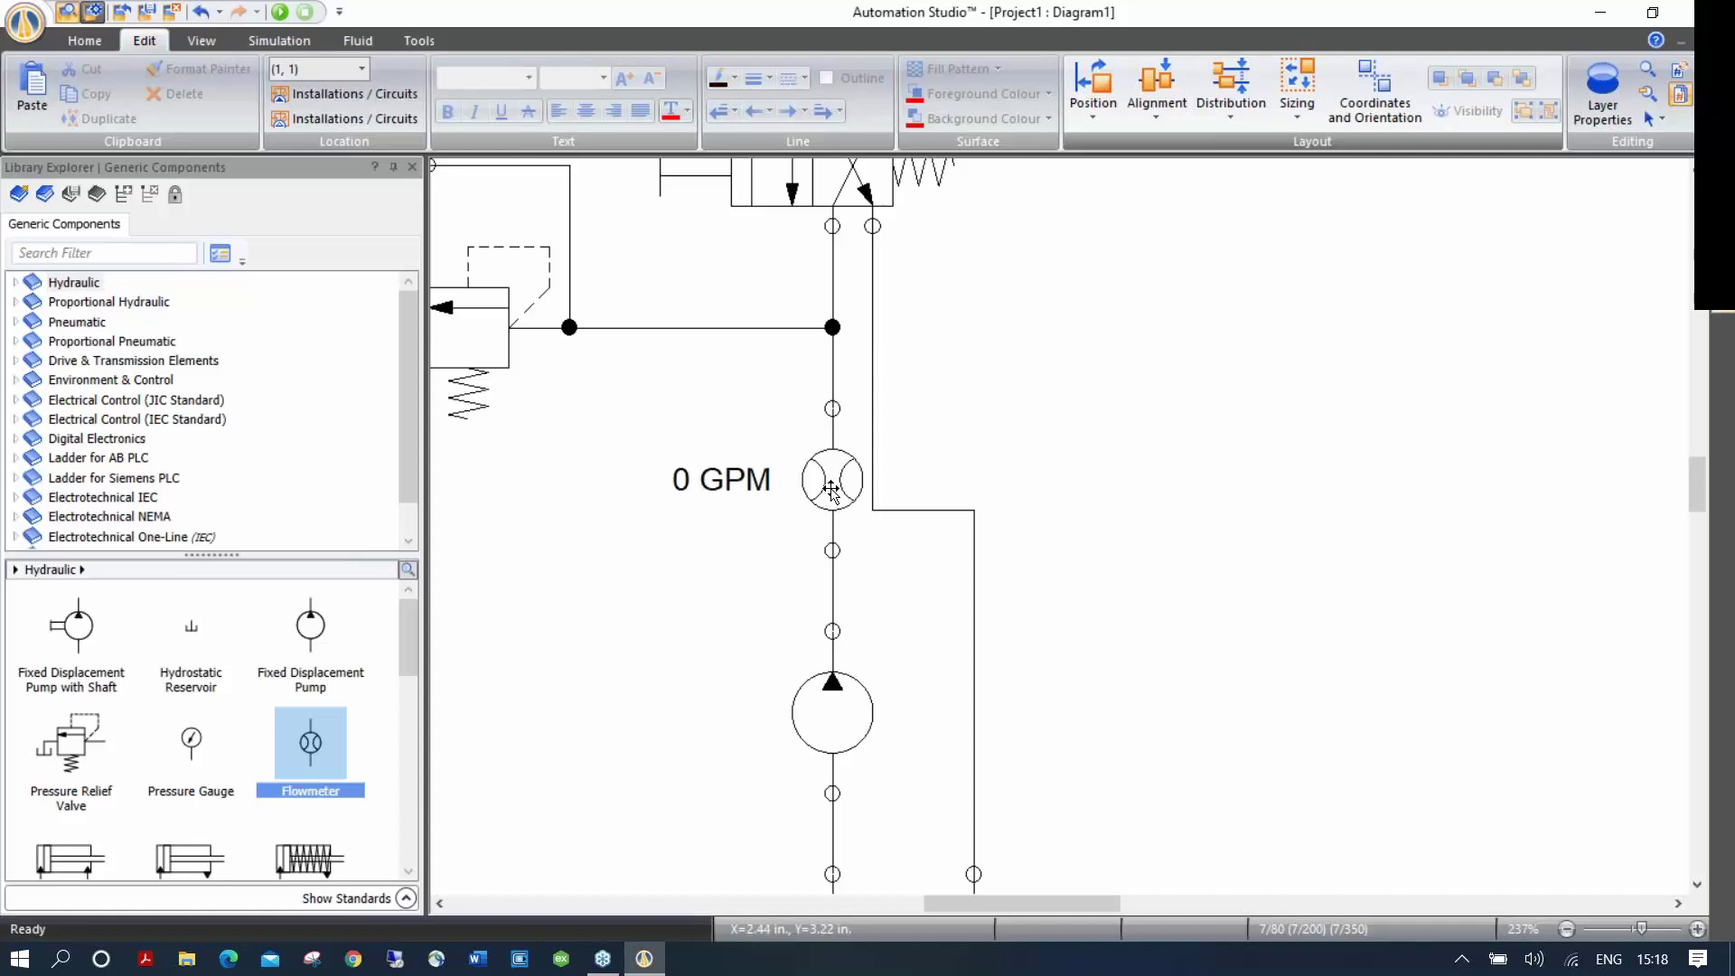
Step: Delete the inserted flowmeter, place a new one in the empty area beside the pump line, and move it onto the line
{"action": "left_click", "coordinate": [830, 489]}
{"action": "key", "text": "Delete"}
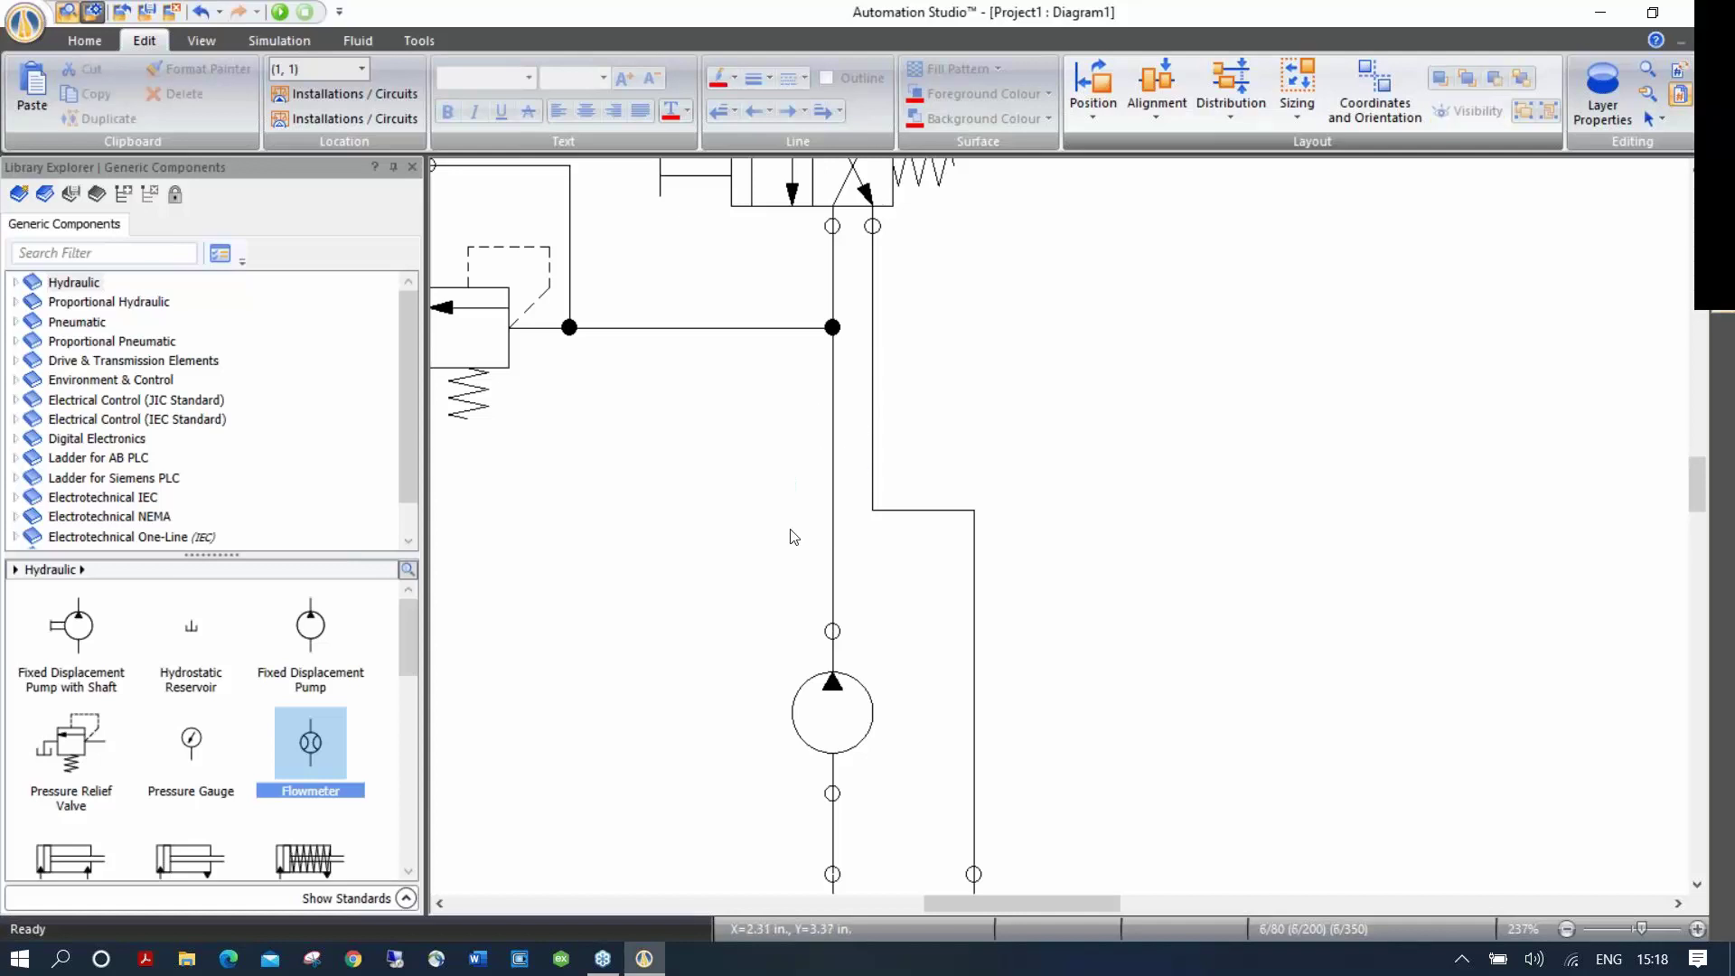
{"action": "left_click_drag", "start_coordinate": [310, 743], "coordinate": [603, 456]}
{"action": "left_click", "coordinate": [669, 683]}
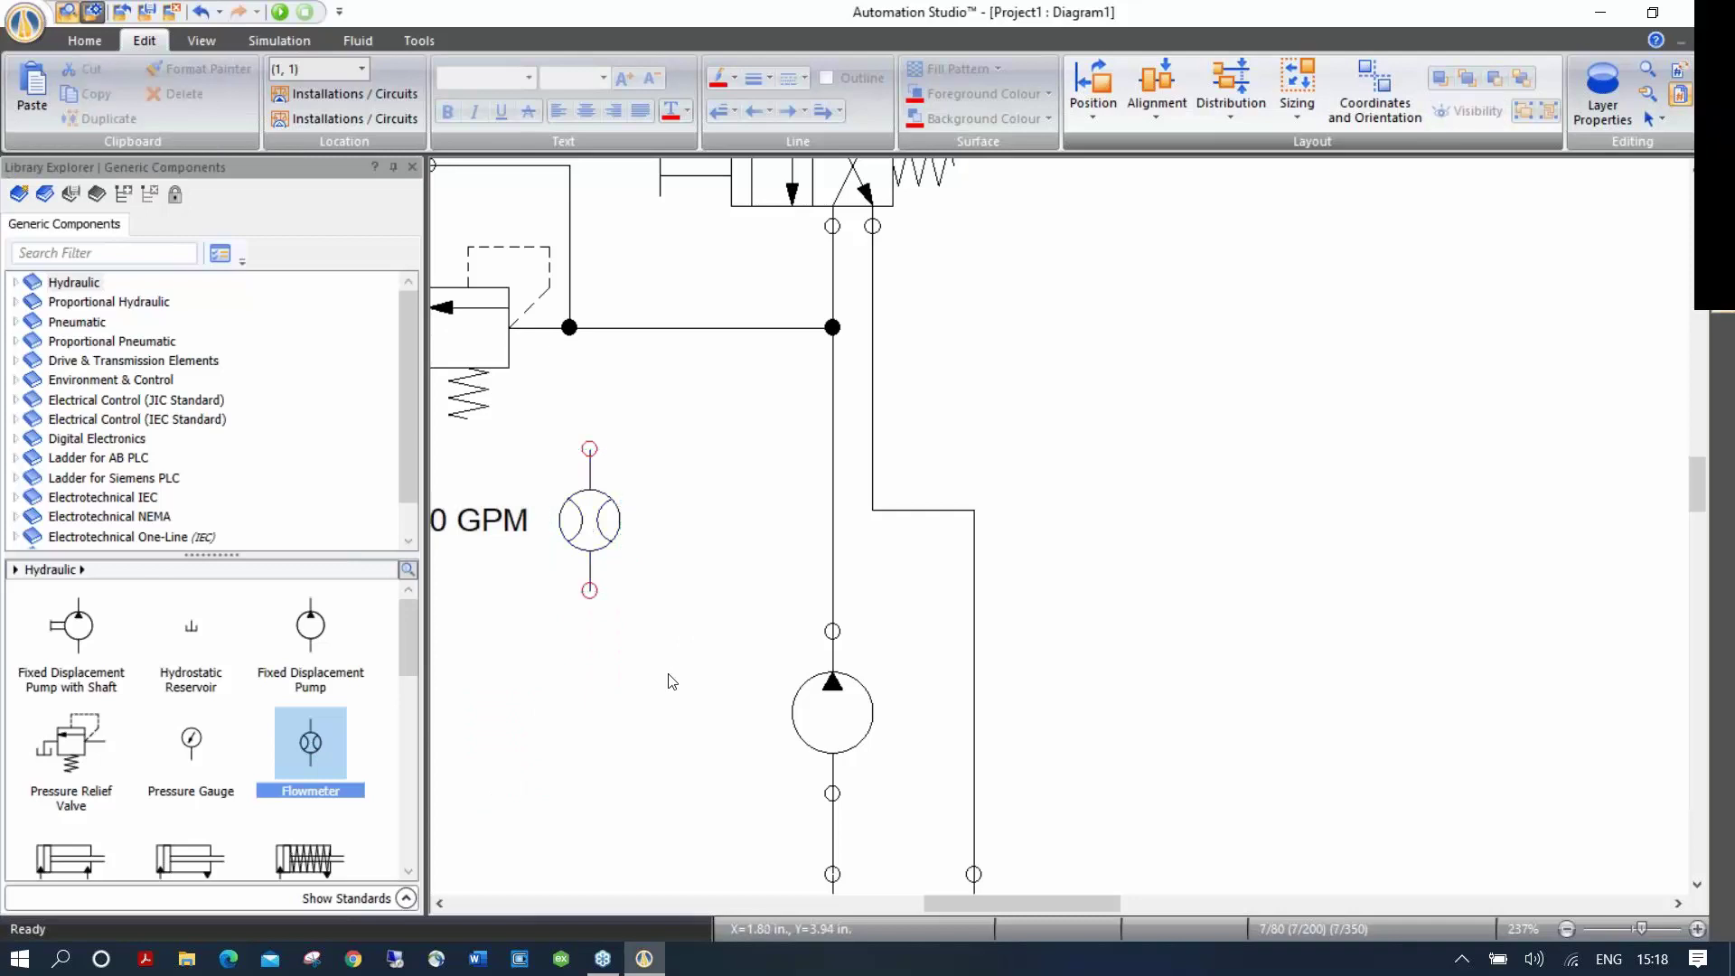
{"action": "left_click_drag", "start_coordinate": [600, 520], "coordinate": [843, 499]}
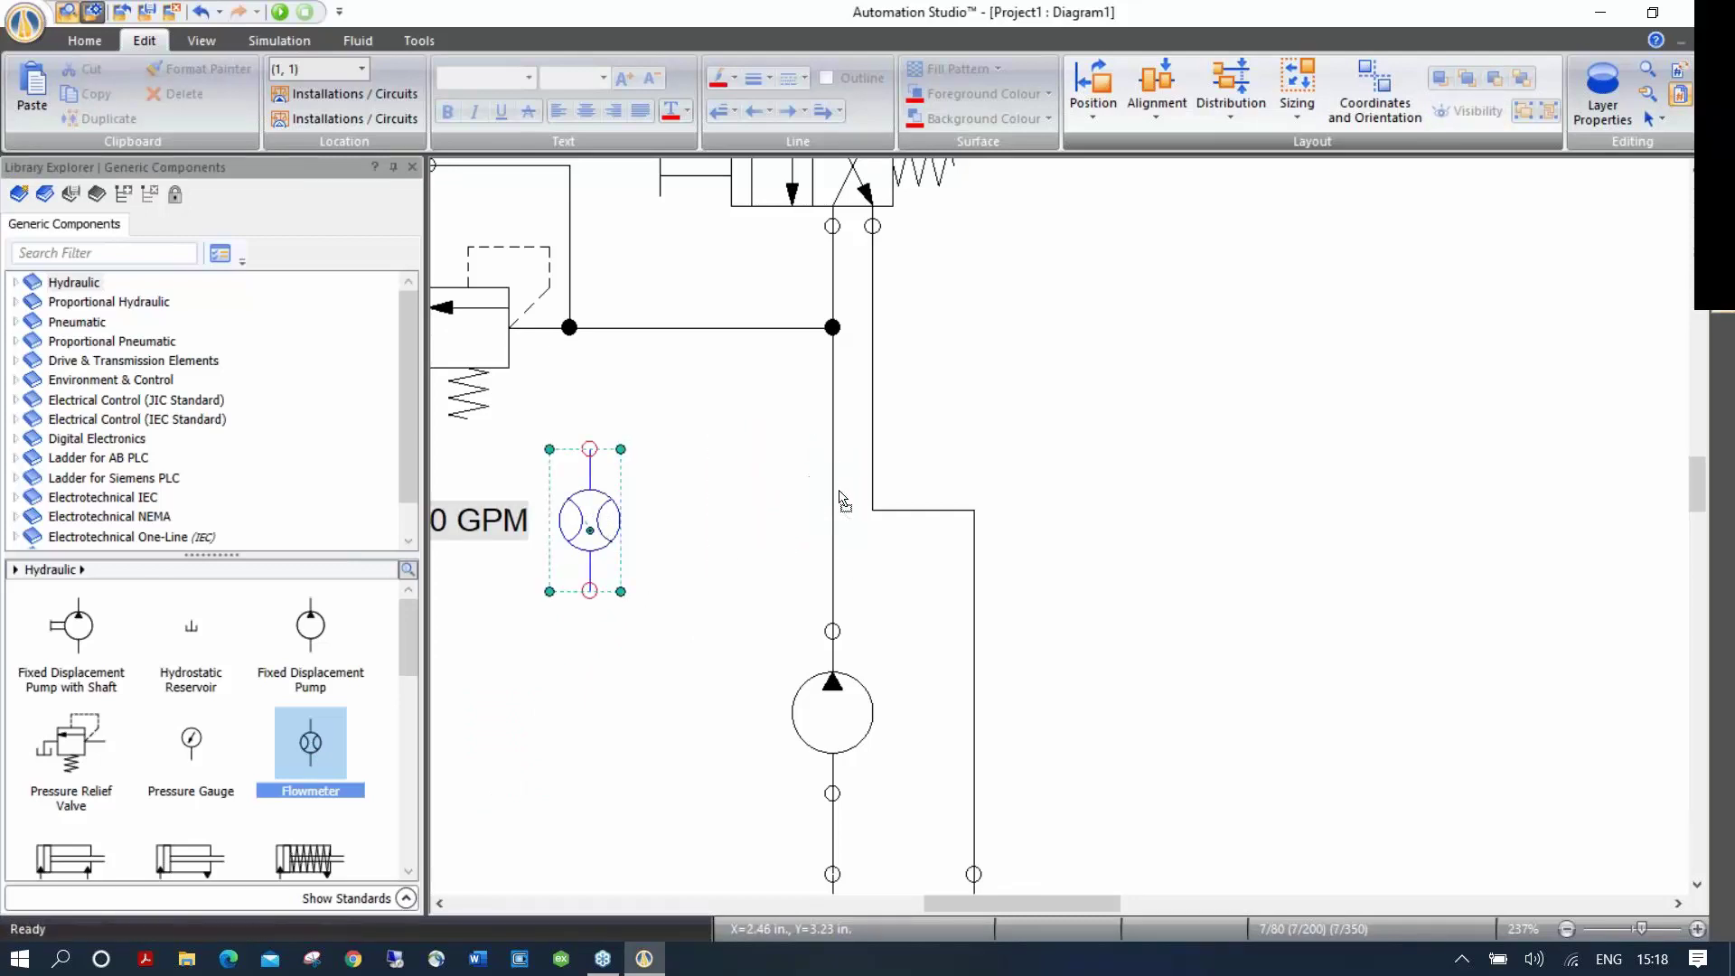
{"action": "left_click", "coordinate": [721, 621]}
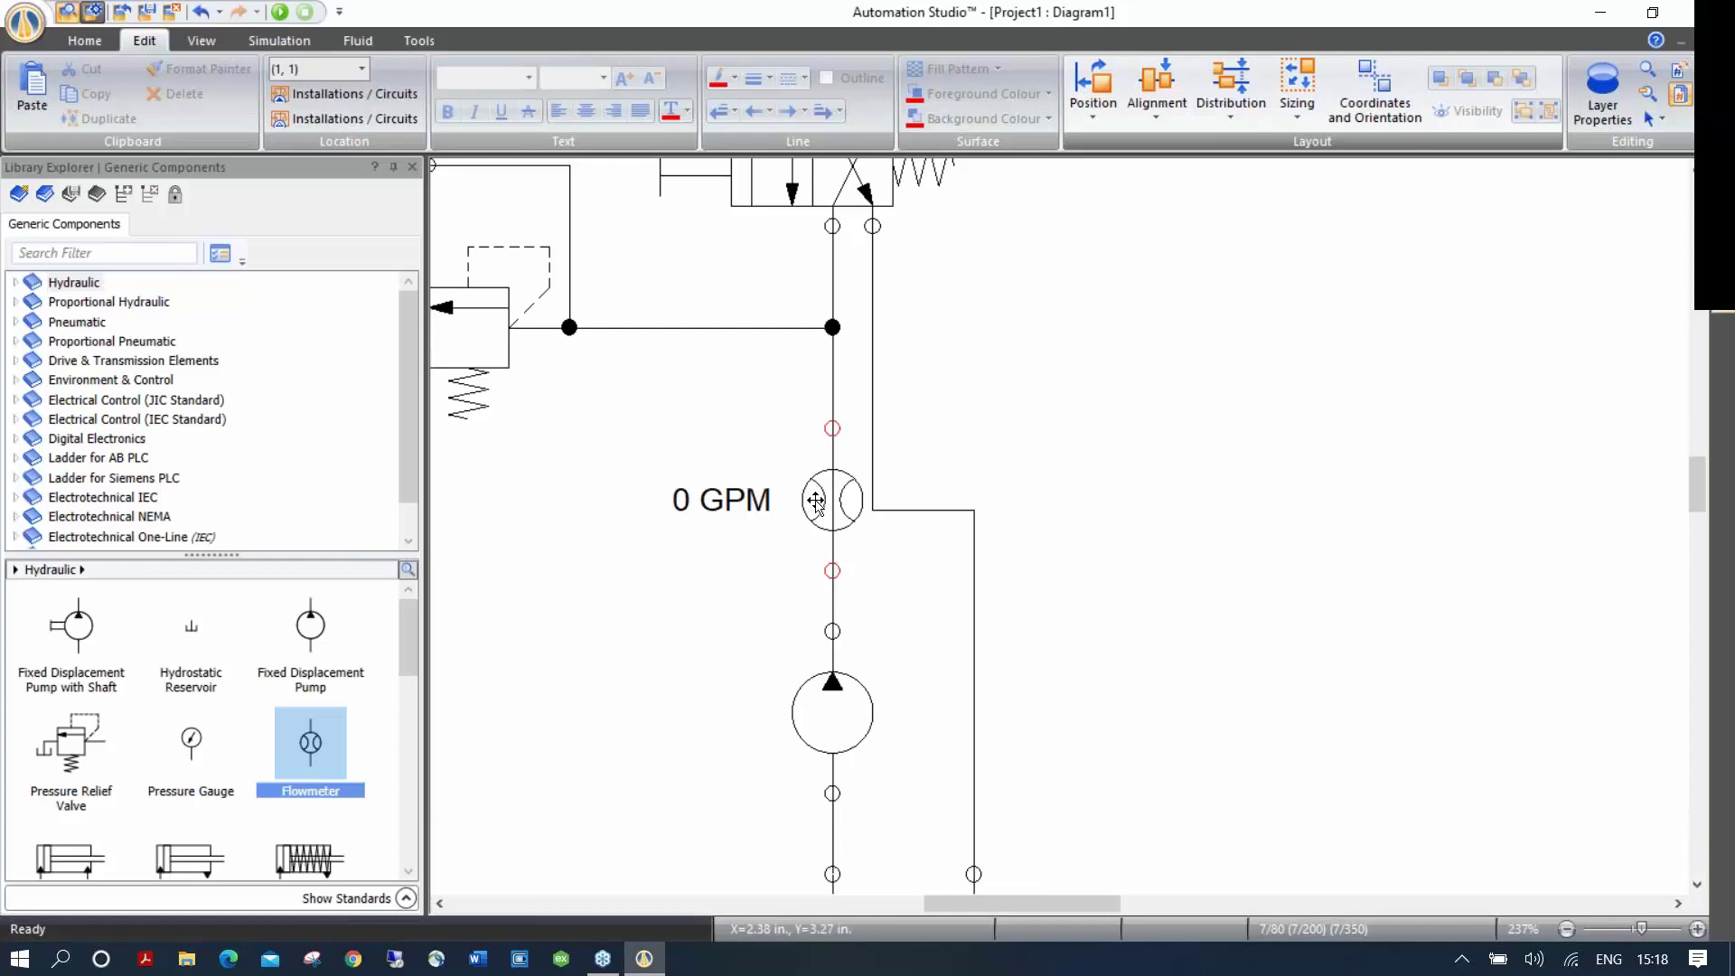
Step: Run the simulation, examine the pressure gauge and the flowmeter's reading against the flow in the line, and stop it
{"action": "scroll", "coordinate": [671, 458], "scroll_direction": "down", "scroll_amount": 2}
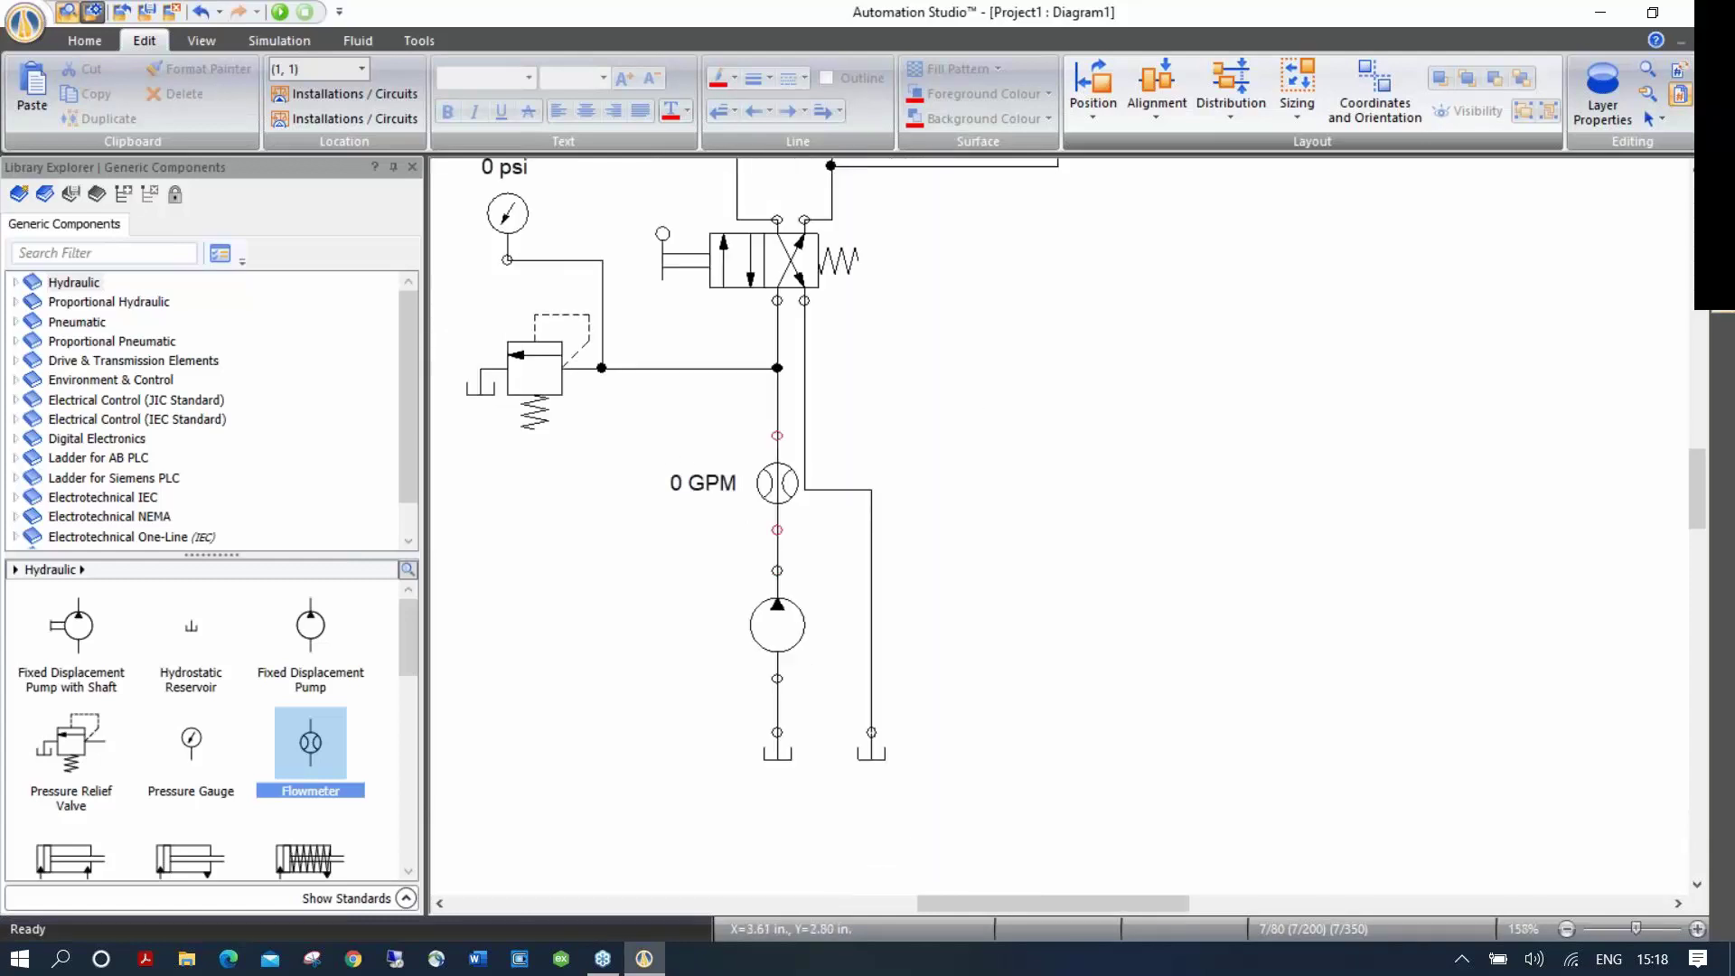
{"action": "scroll", "coordinate": [982, 473], "scroll_direction": "up", "scroll_amount": 2}
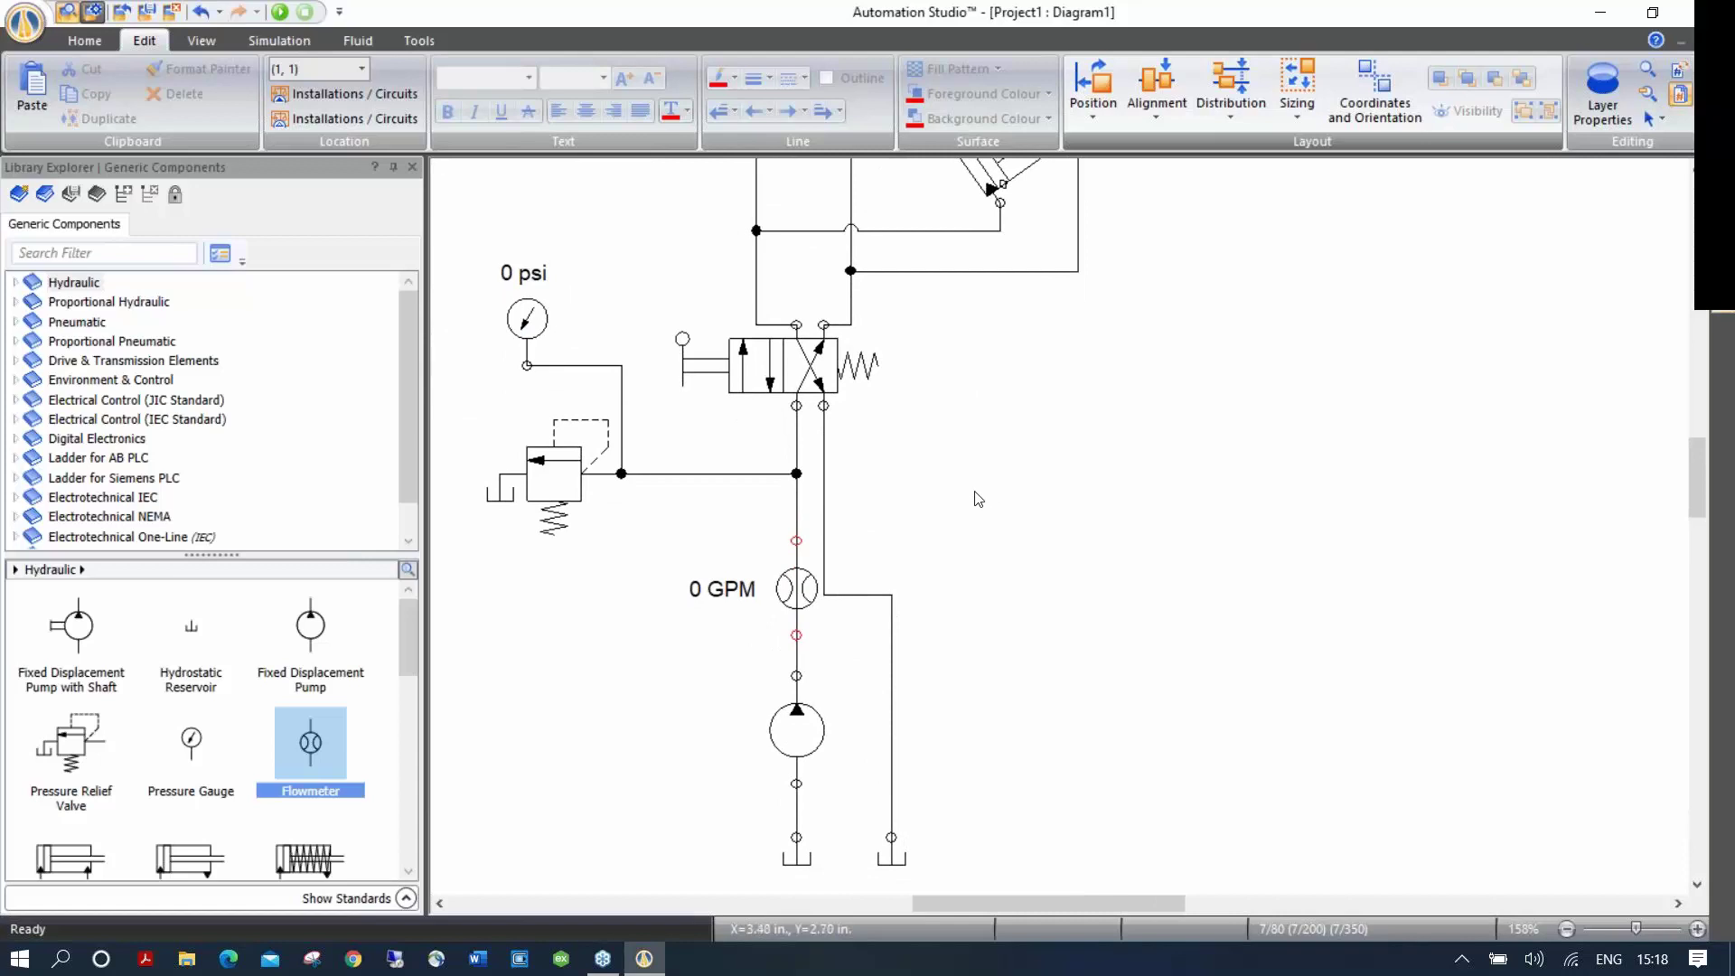
{"action": "right_click", "coordinate": [967, 432]}
{"action": "left_click", "coordinate": [1040, 614]}
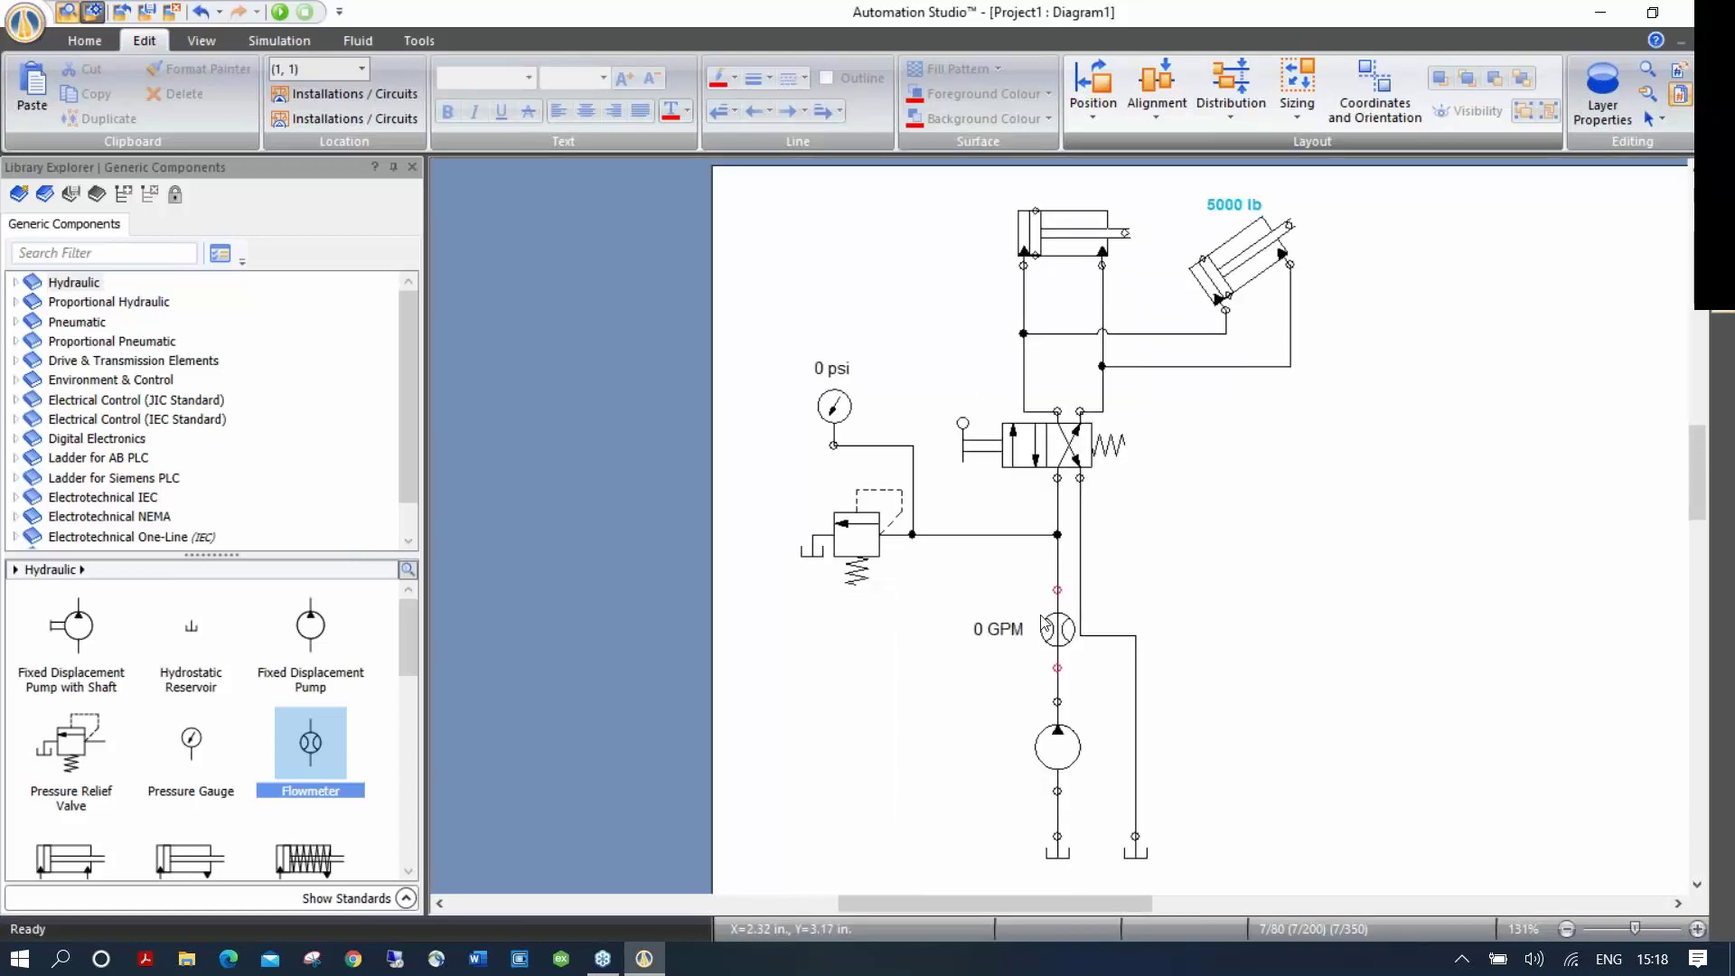
{"action": "left_click_drag", "start_coordinate": [1278, 534], "coordinate": [1034, 523]}
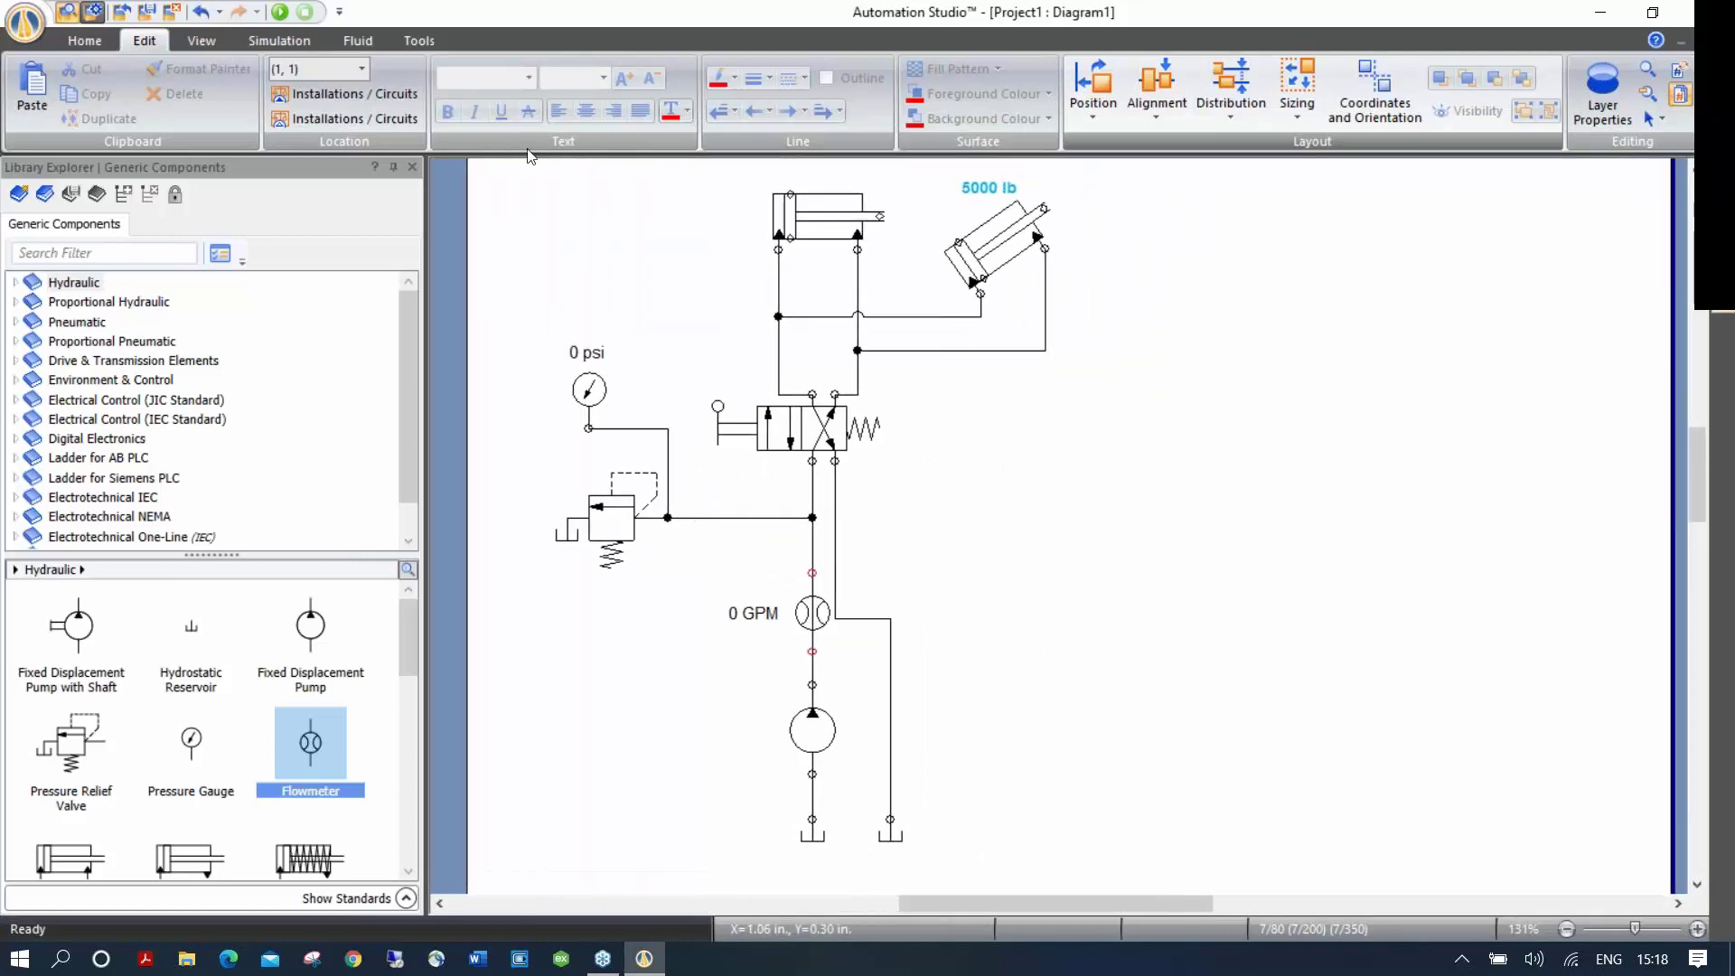
{"action": "left_click", "coordinate": [281, 14]}
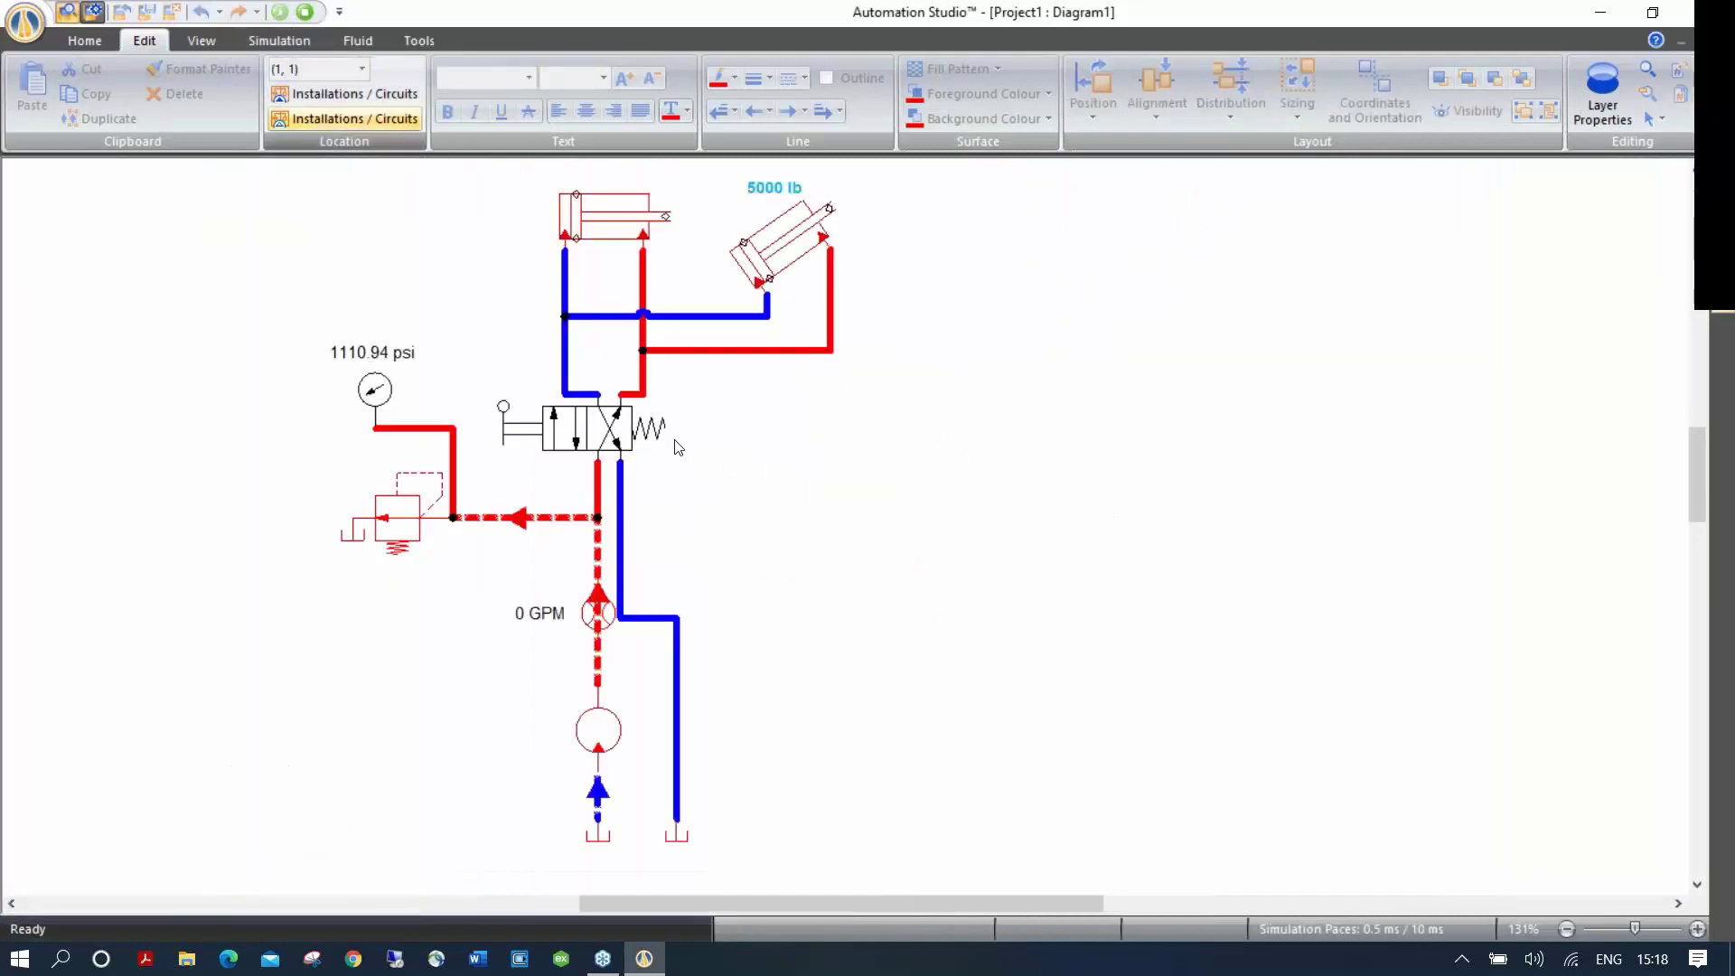
{"action": "scroll", "coordinate": [592, 596], "scroll_direction": "up", "scroll_amount": 5}
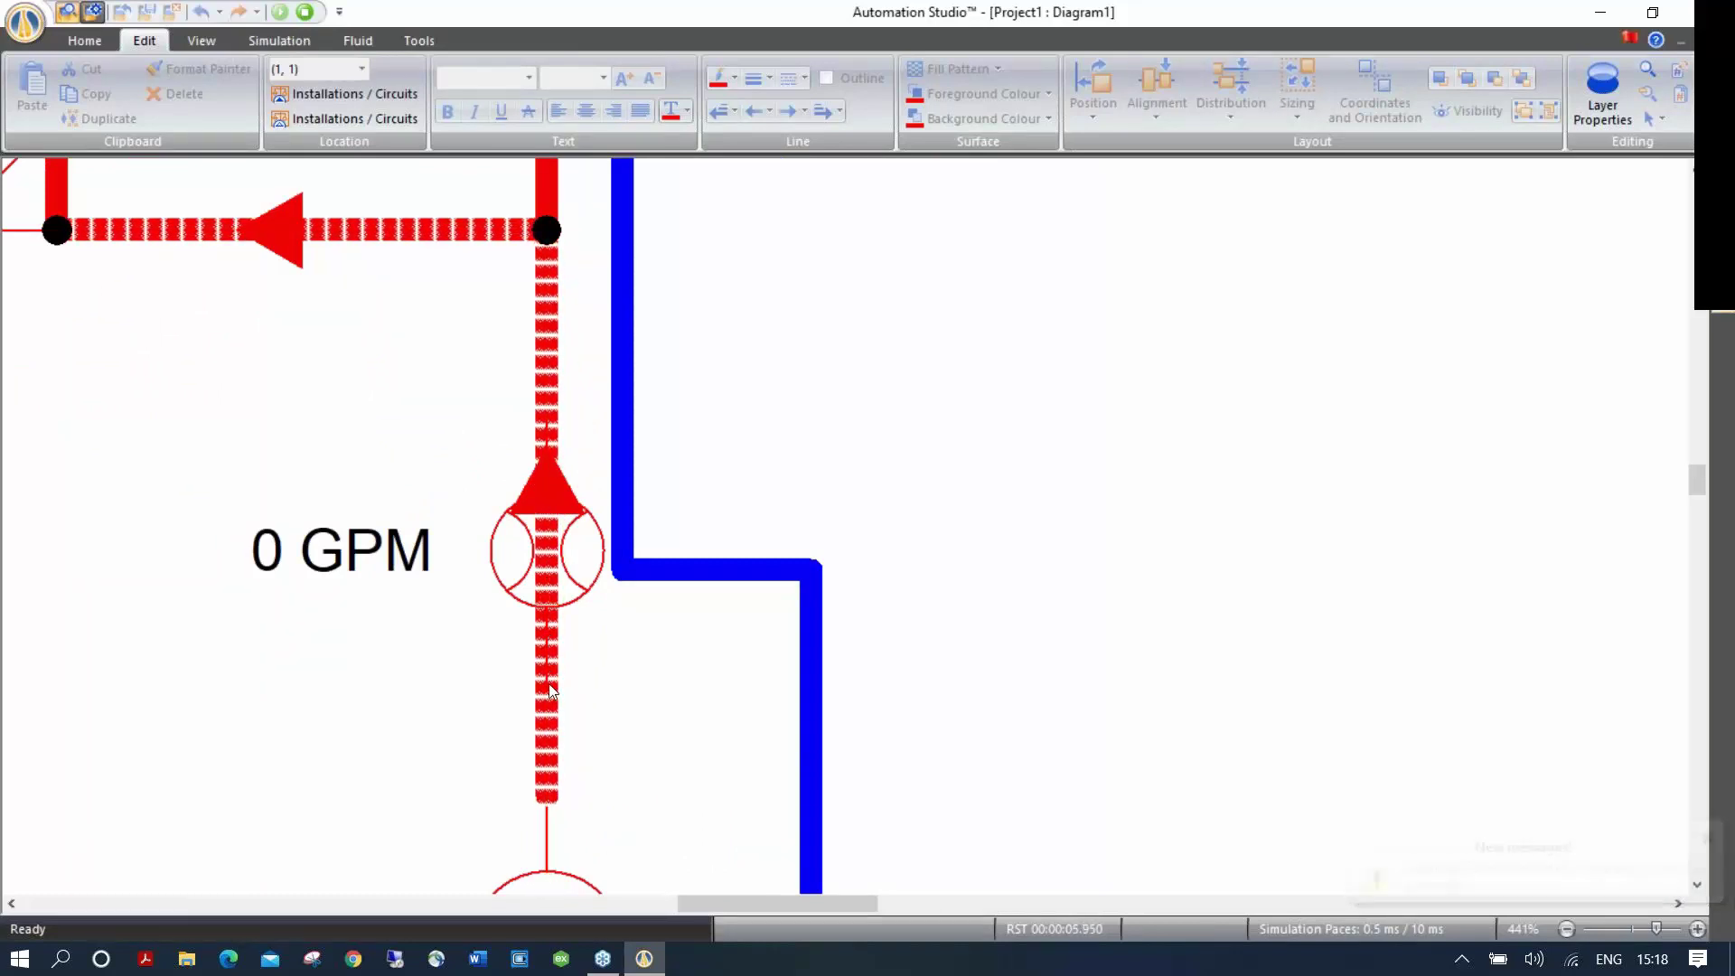
{"action": "scroll", "coordinate": [554, 597], "scroll_direction": "down", "scroll_amount": 4}
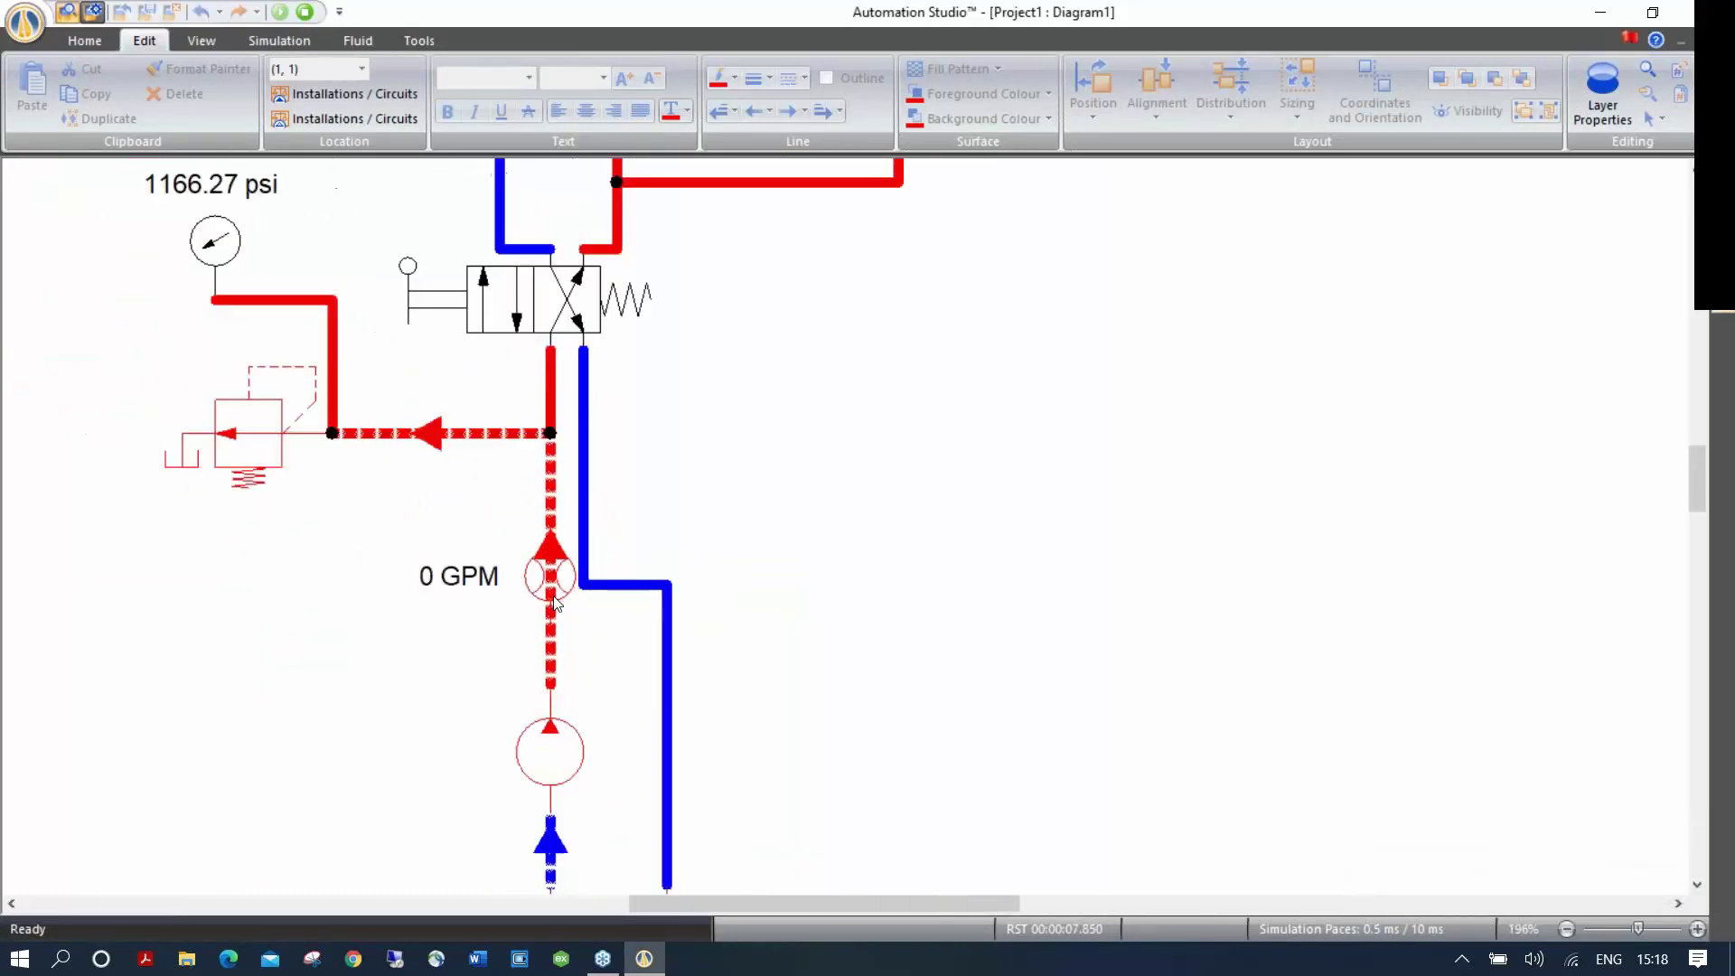
{"action": "left_click_drag", "start_coordinate": [717, 453], "coordinate": [848, 595]}
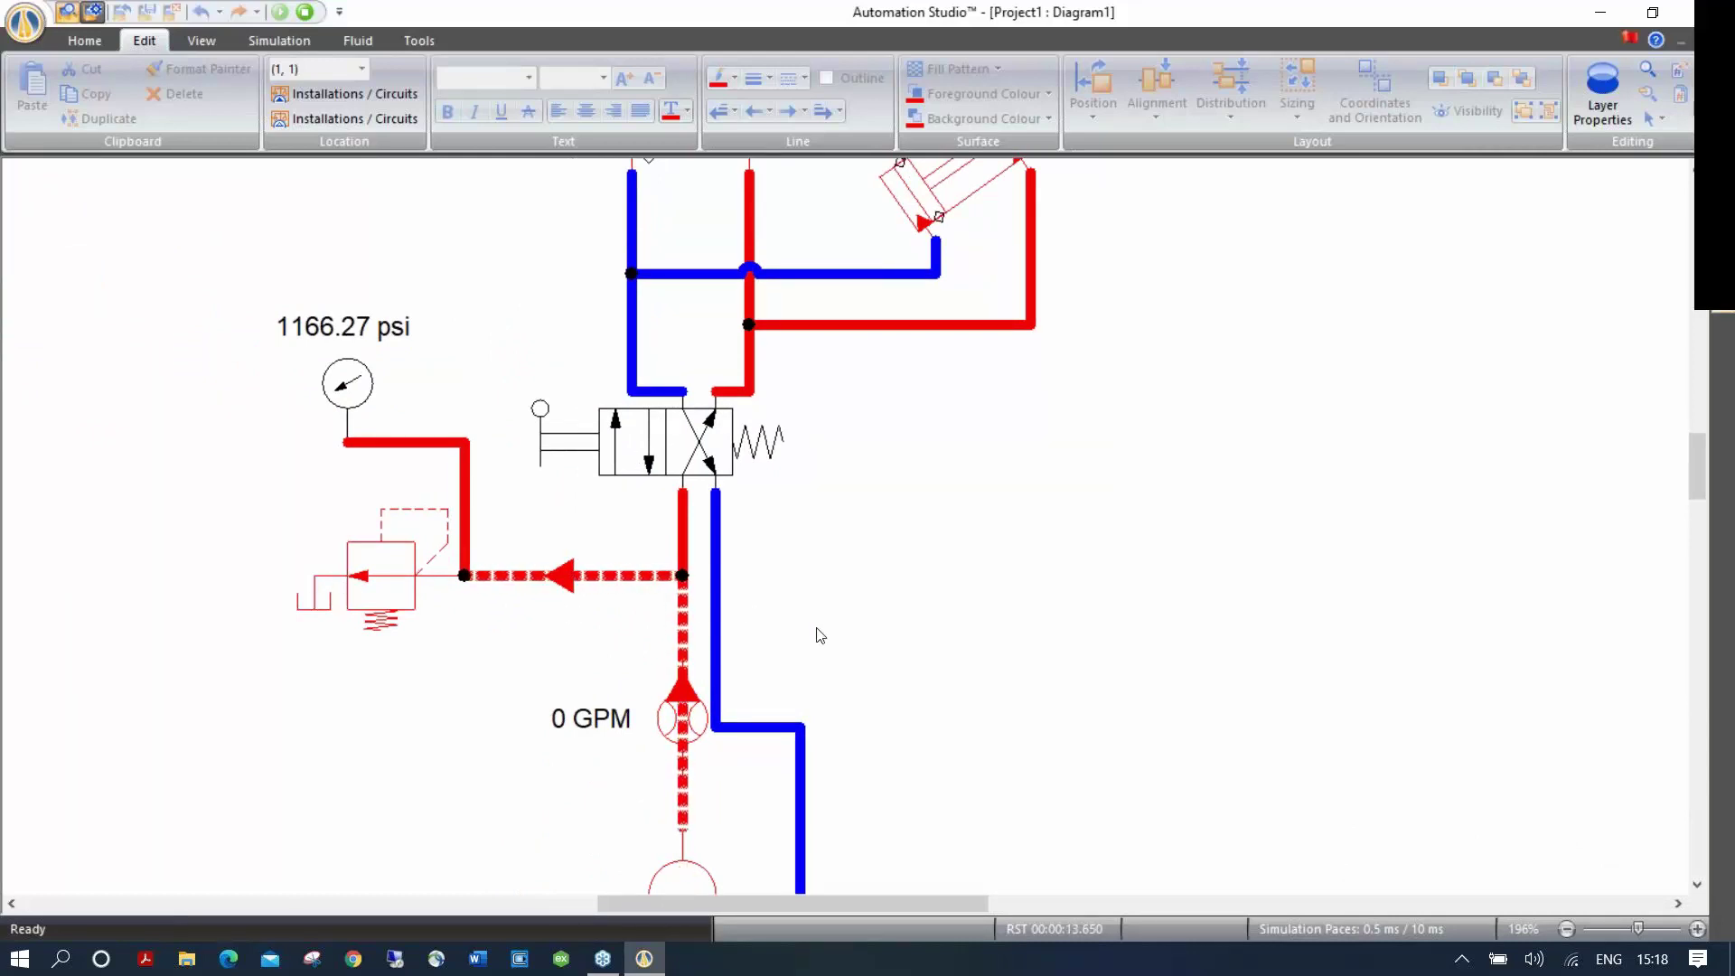
{"action": "left_click", "coordinate": [306, 12]}
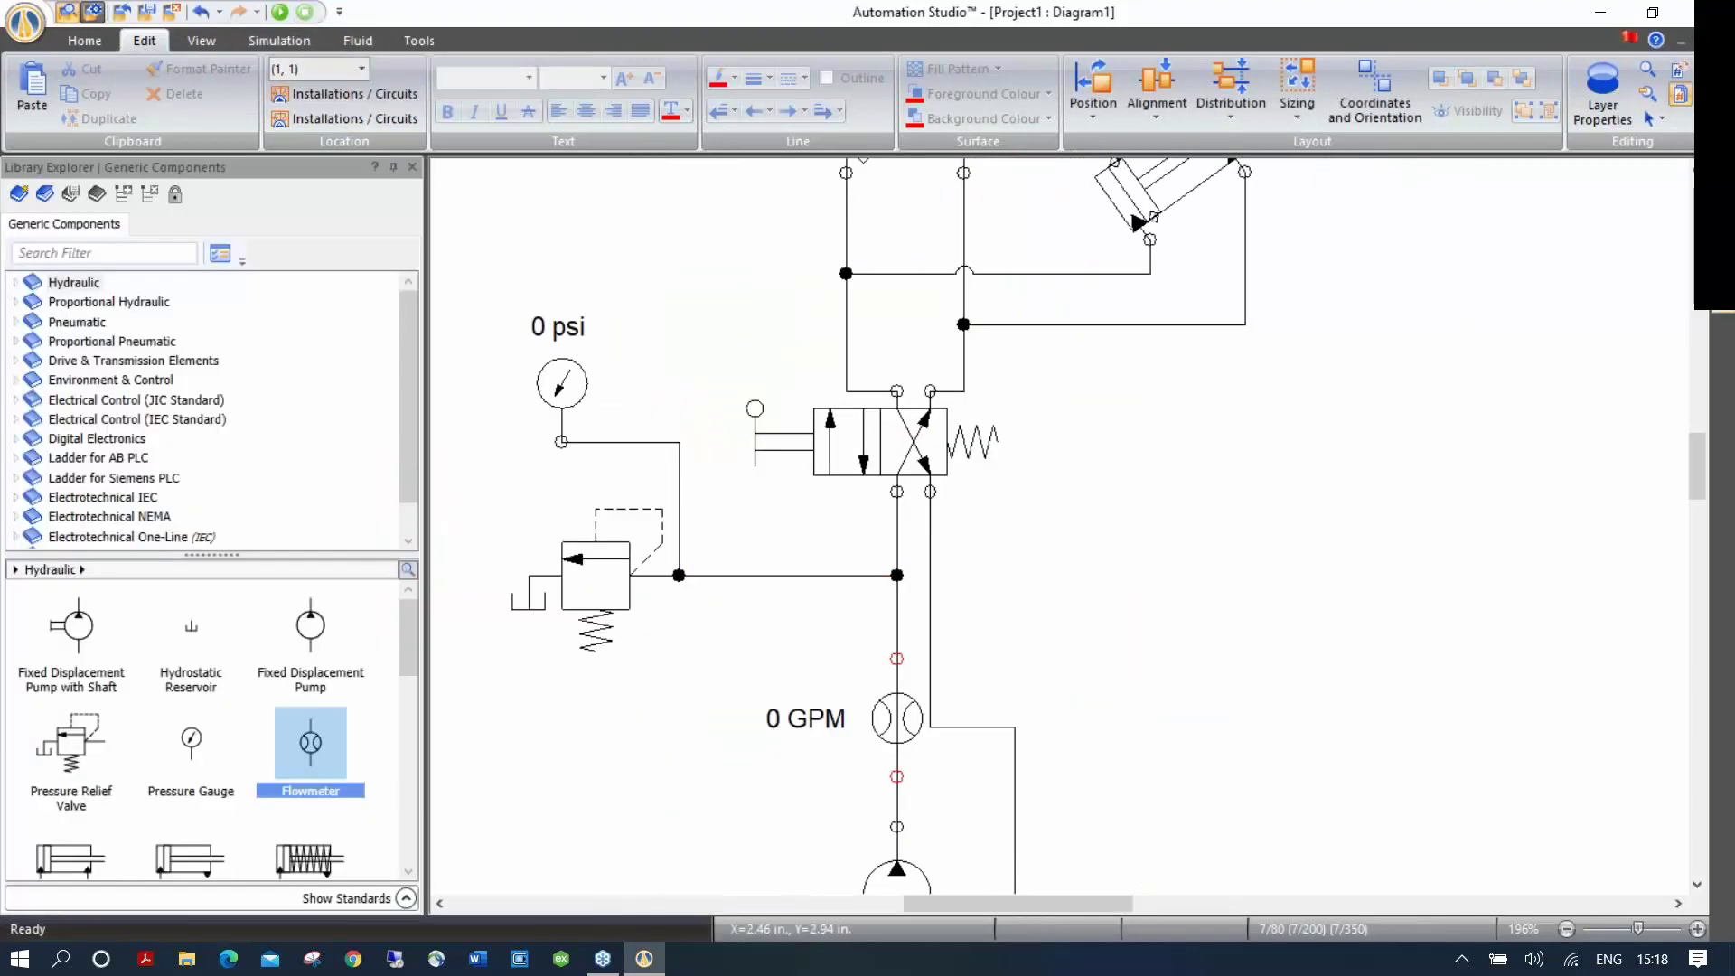
Step: Move the flowmeter off the pump line and back onto it so that both of its ports connect
{"action": "left_click", "coordinate": [895, 714]}
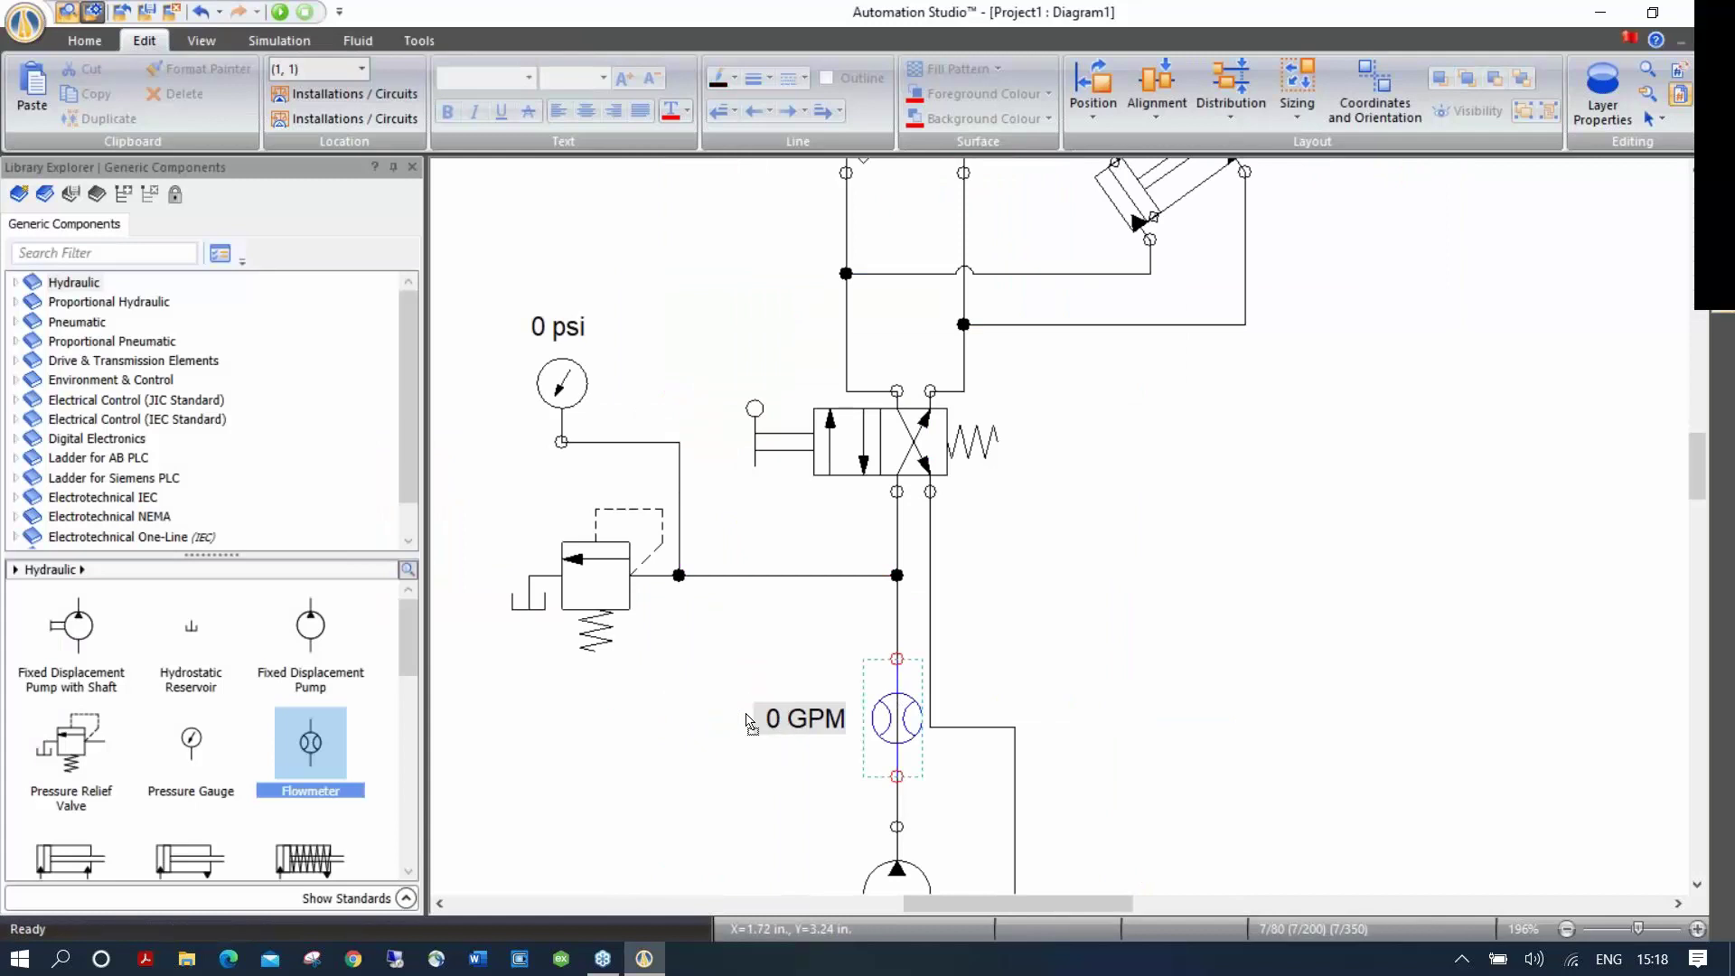
{"action": "left_click_drag", "start_coordinate": [749, 723], "coordinate": [615, 723]}
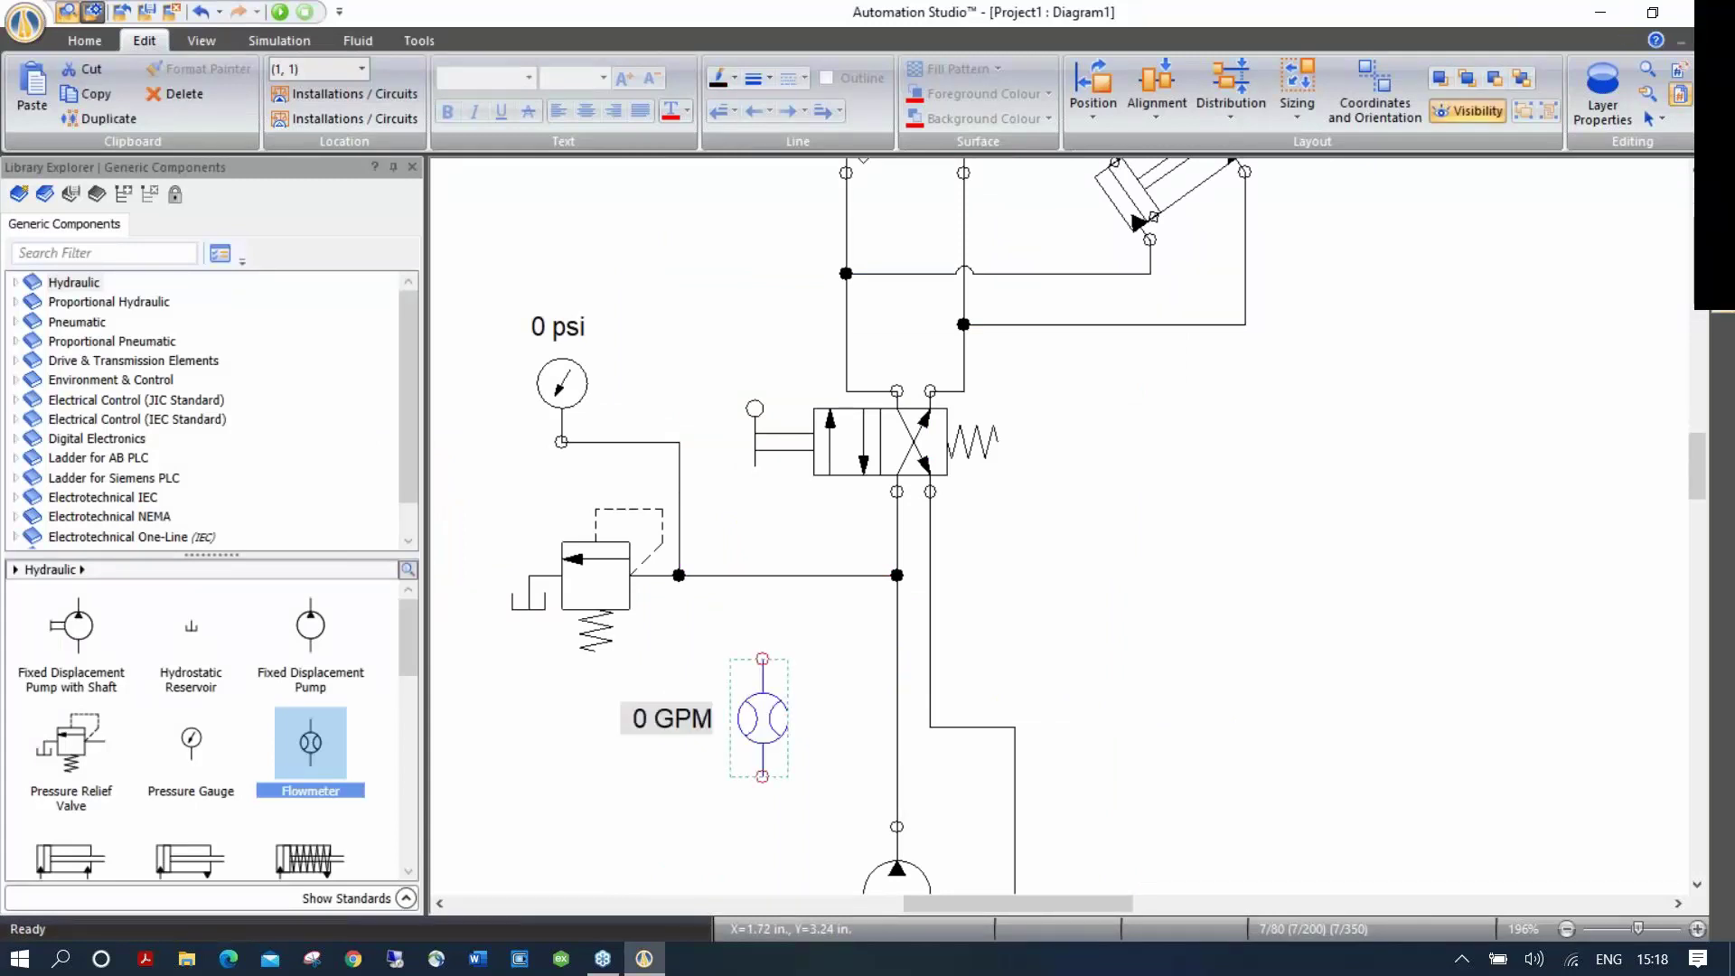
{"action": "mouse_move", "coordinate": [316, 752]}
{"action": "left_click_drag", "start_coordinate": [760, 717], "coordinate": [897, 718]}
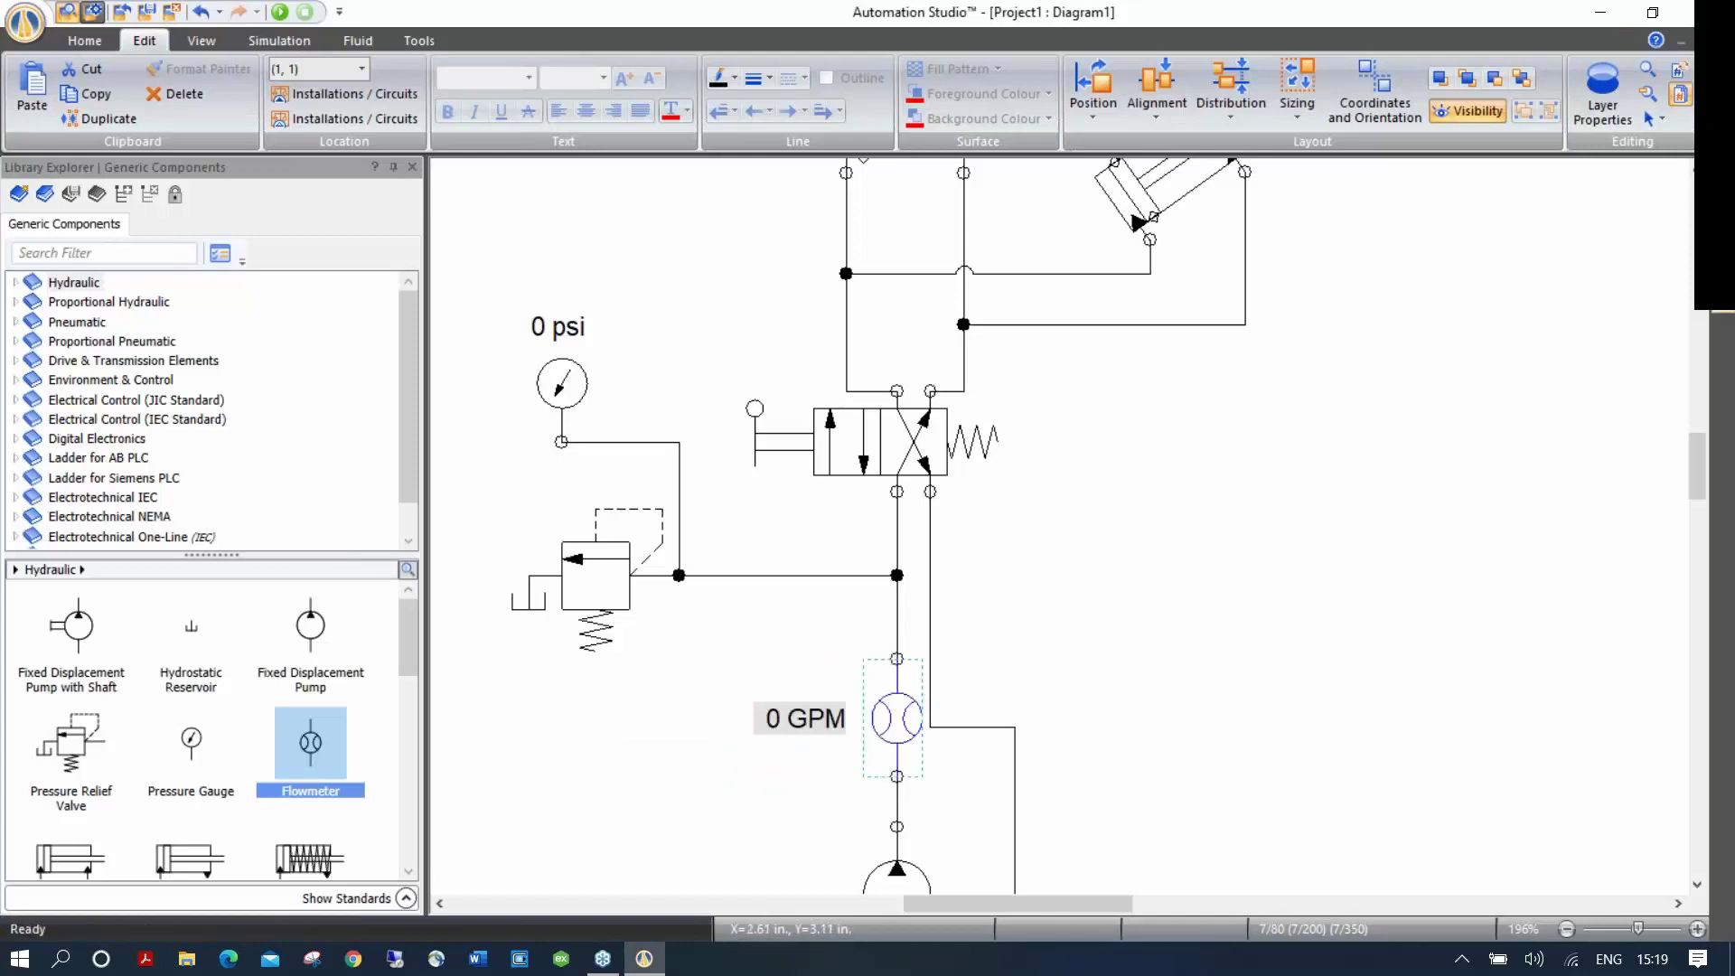
{"action": "left_click", "coordinate": [1015, 667]}
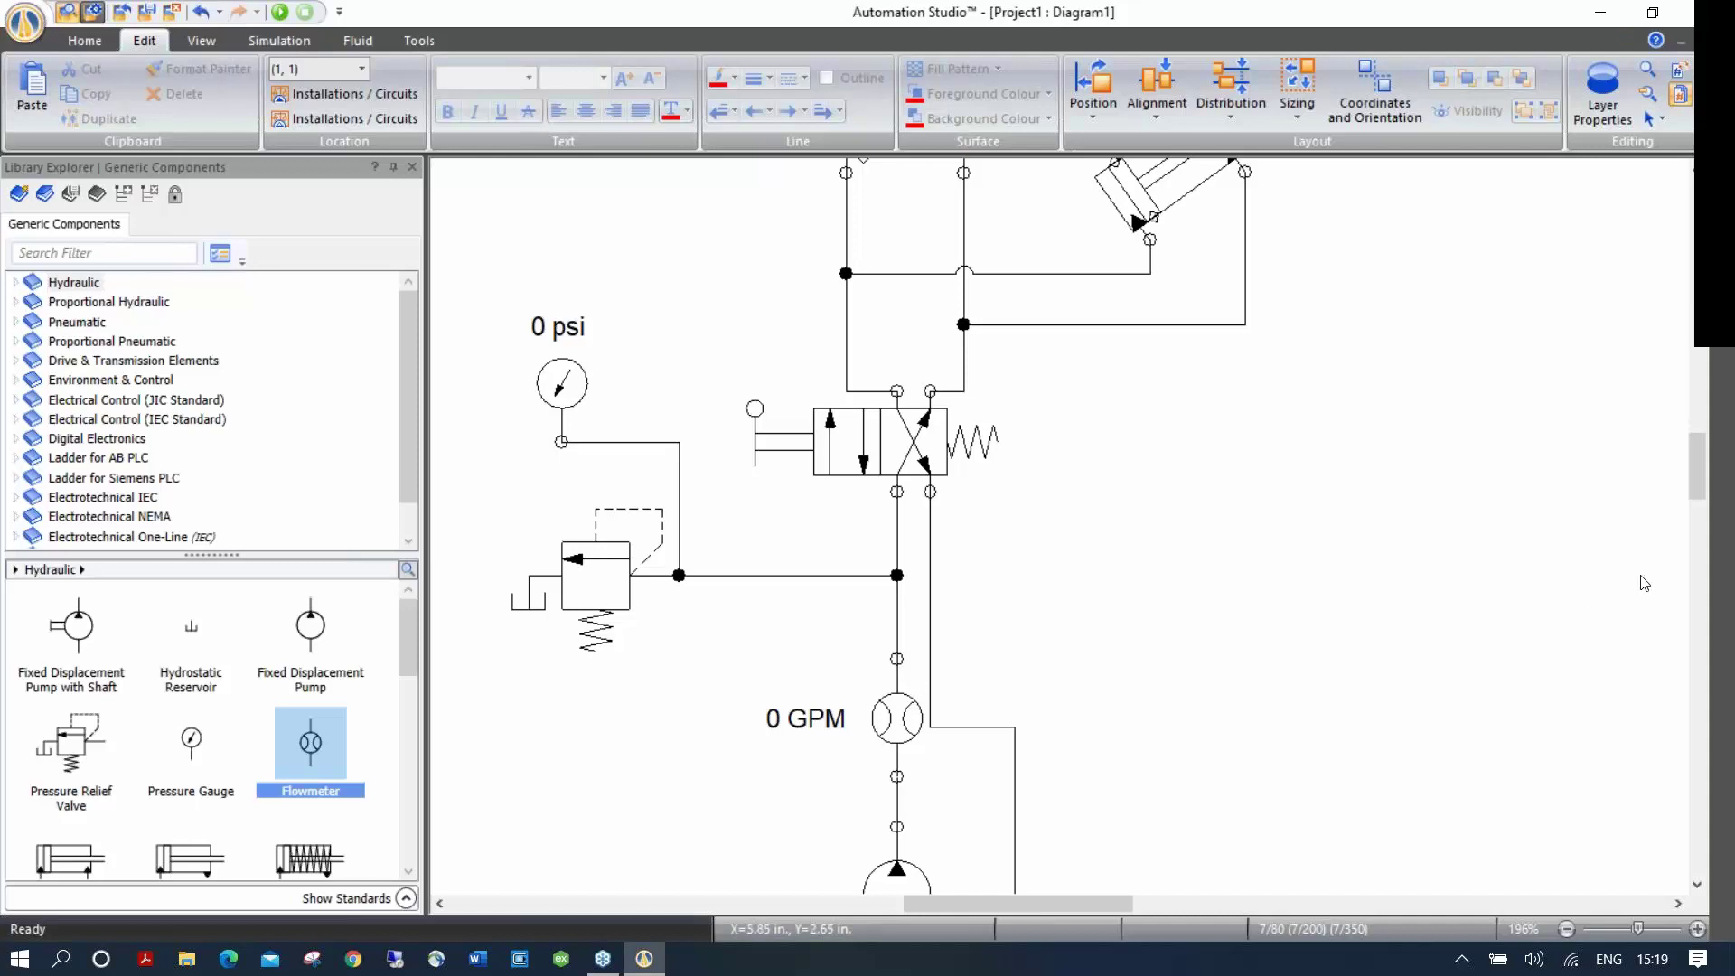
Step: Take the flowmeter out of the pump line once more and return it to the same place
{"action": "scroll", "coordinate": [1718, 320], "scroll_direction": "down", "scroll_amount": 1}
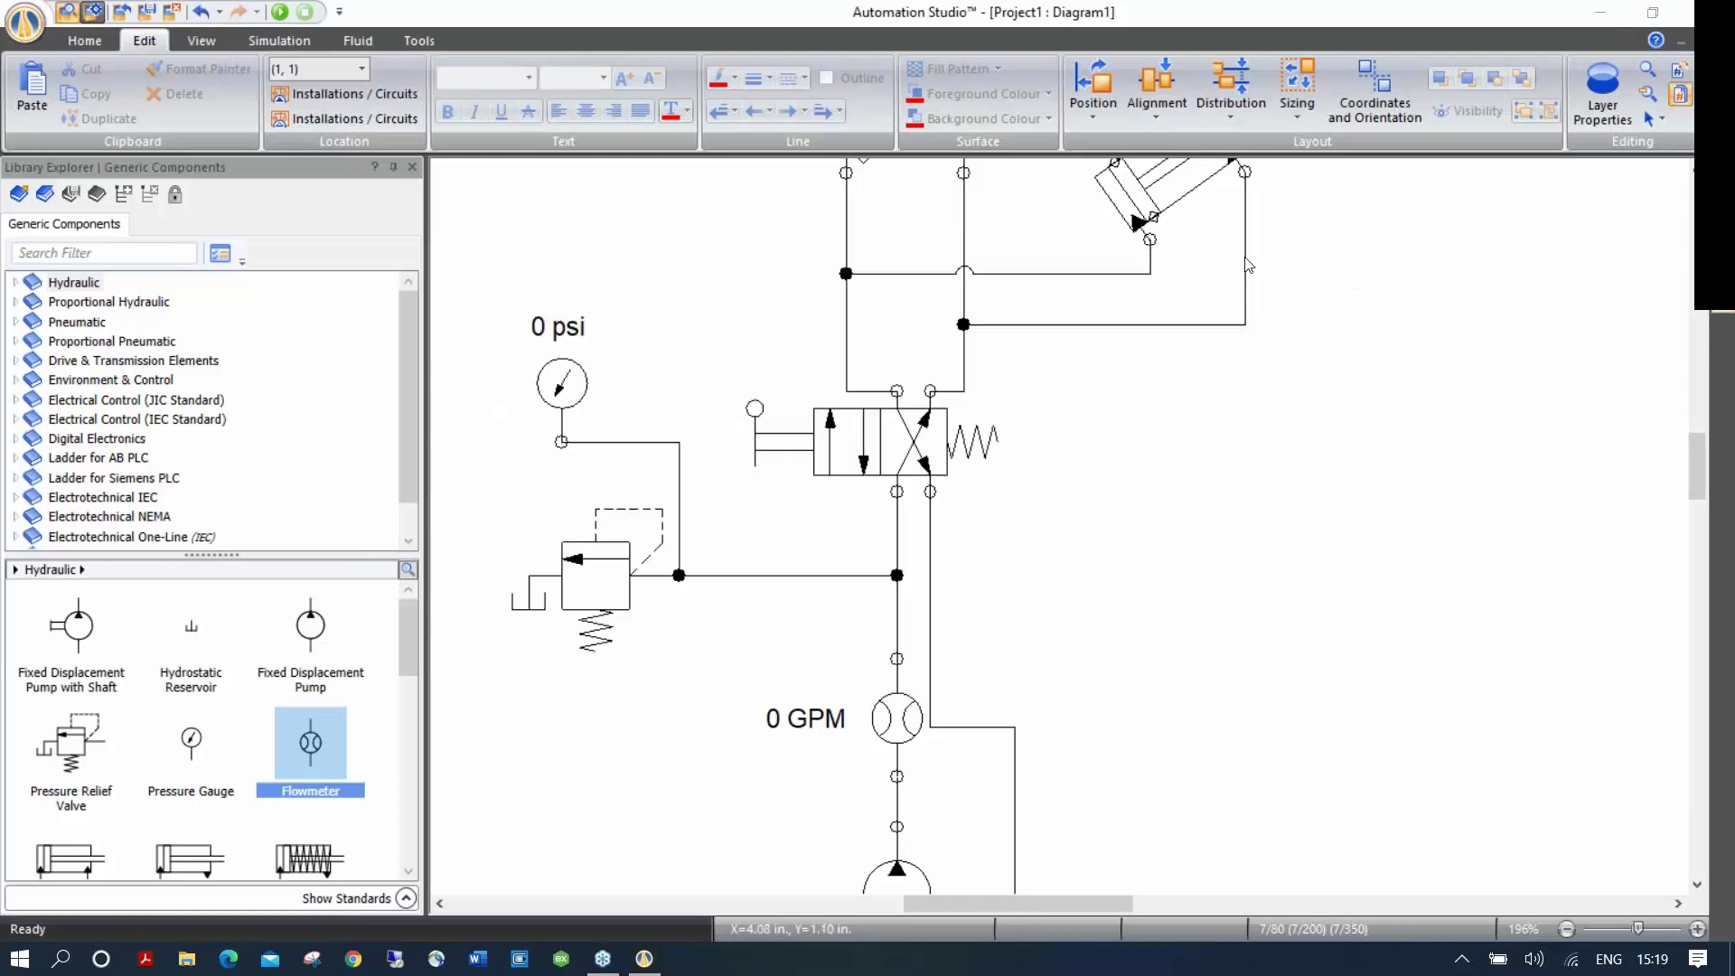
{"action": "left_click", "coordinate": [891, 719]}
{"action": "mouse_move", "coordinate": [891, 719]}
{"action": "left_mouse_down"}
{"action": "mouse_move", "coordinate": [666, 728]}
{"action": "mouse_move", "coordinate": [815, 728]}
{"action": "mouse_move", "coordinate": [704, 703]}
{"action": "mouse_move", "coordinate": [905, 704]}
{"action": "left_mouse_up"}
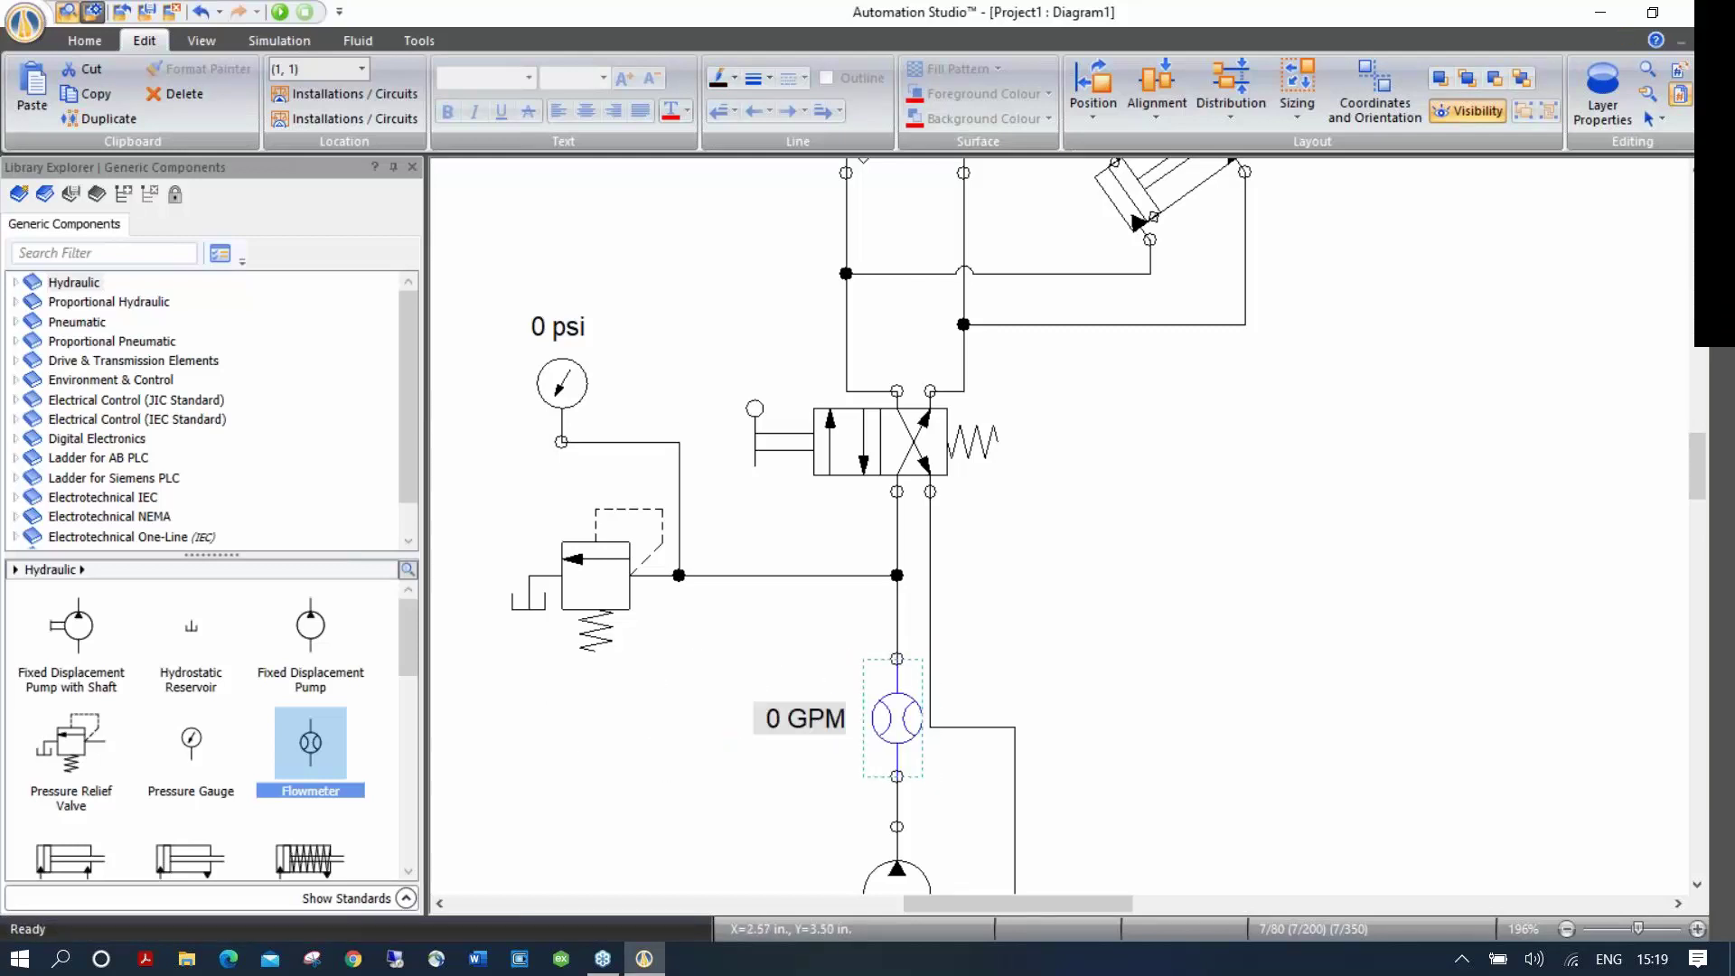
{"action": "left_click_drag", "start_coordinate": [899, 718], "coordinate": [732, 719]}
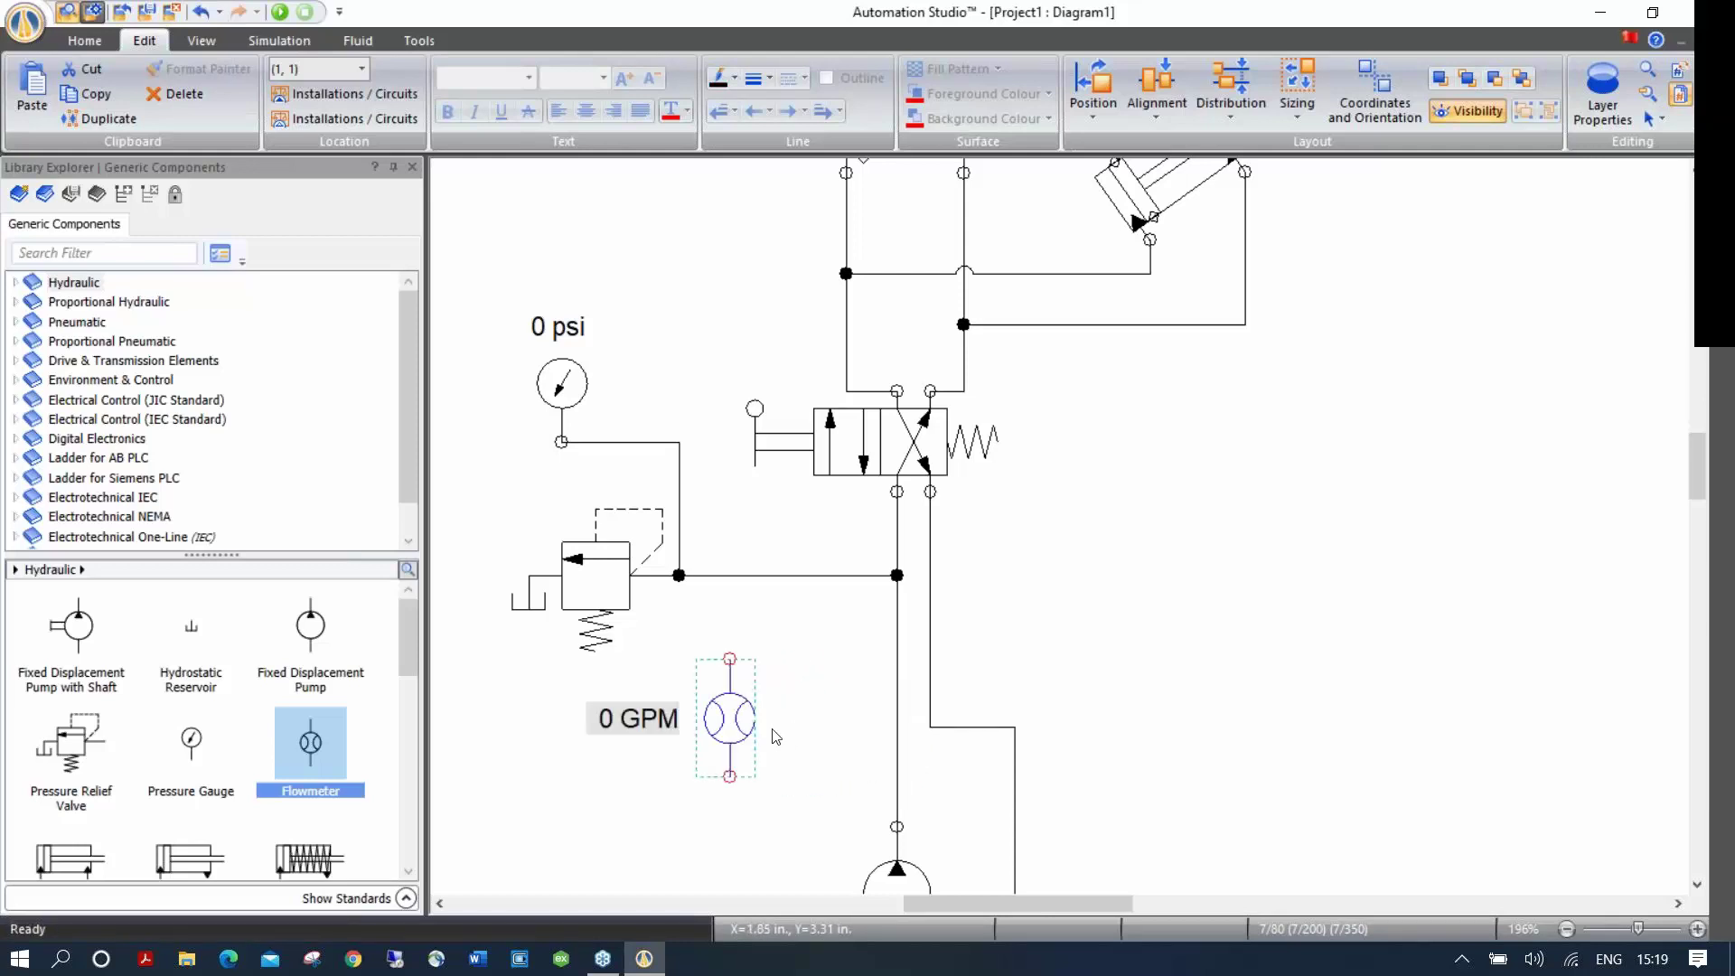
{"action": "left_click_drag", "start_coordinate": [734, 719], "coordinate": [898, 721]}
{"action": "left_click_drag", "start_coordinate": [1169, 397], "coordinate": [973, 702]}
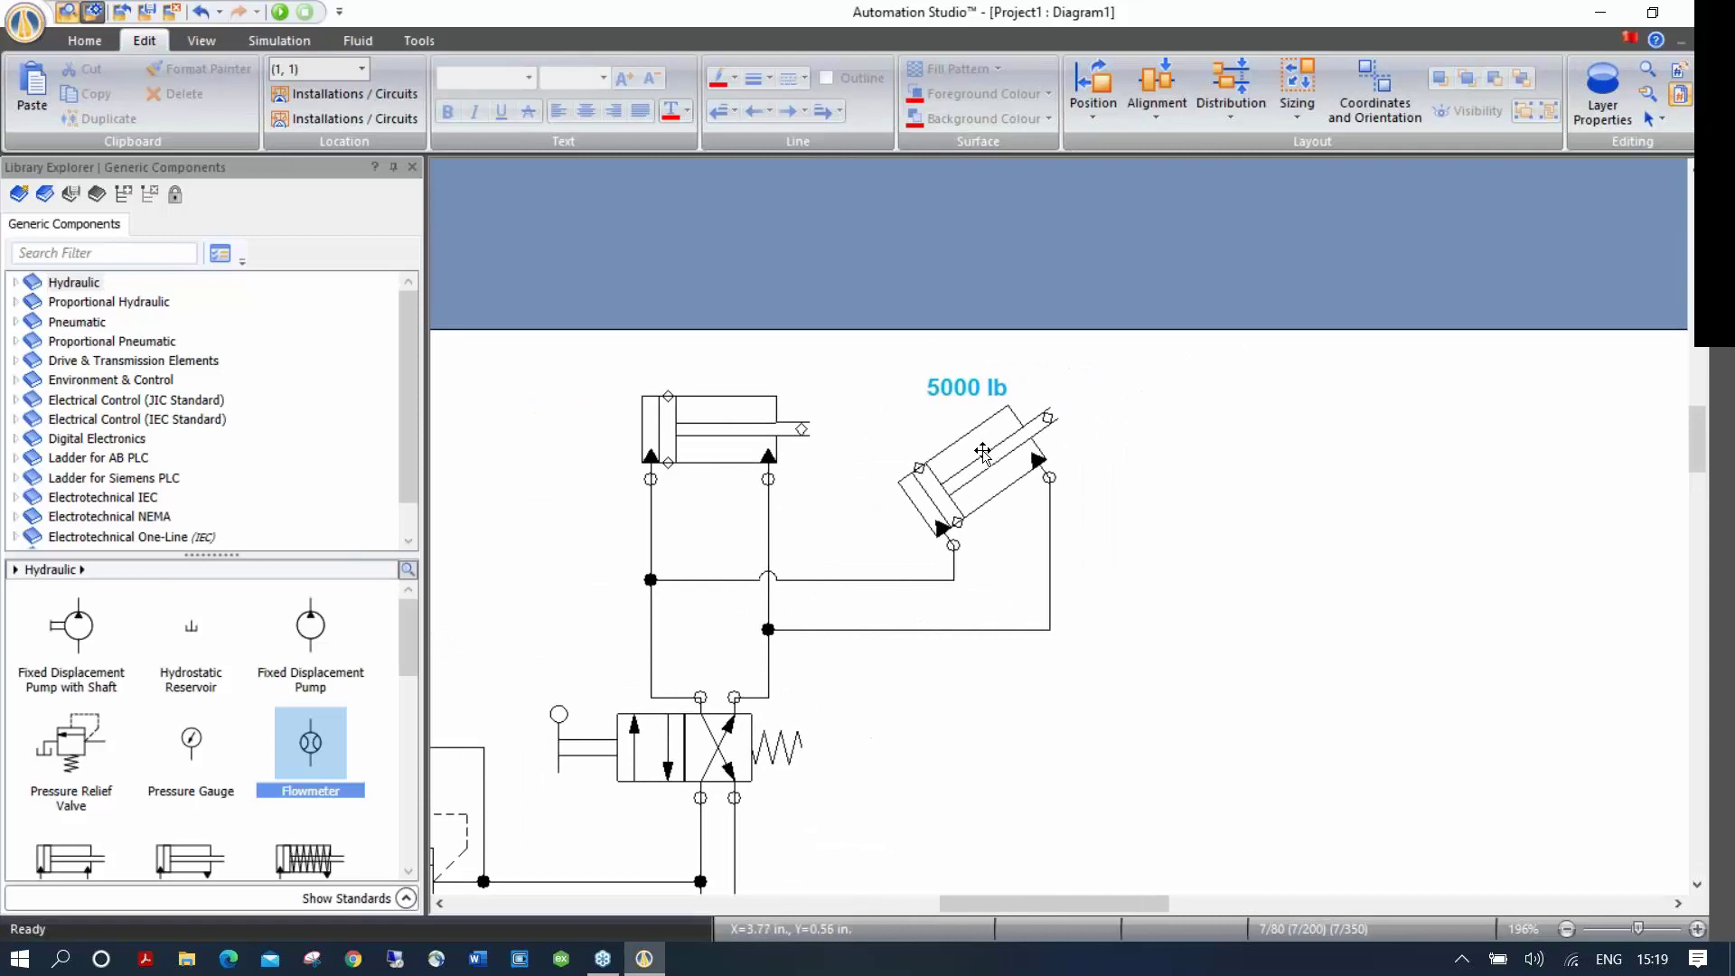
{"action": "mouse_move", "coordinate": [981, 469]}
{"action": "left_mouse_down"}
{"action": "mouse_move", "coordinate": [1220, 501]}
{"action": "mouse_move", "coordinate": [1253, 471]}
{"action": "mouse_move", "coordinate": [965, 470]}
{"action": "left_mouse_up"}
{"action": "left_click", "coordinate": [1237, 638]}
{"action": "left_click", "coordinate": [1043, 689]}
{"action": "scroll", "coordinate": [1091, 470], "scroll_direction": "down", "scroll_amount": 3}
{"action": "scroll", "coordinate": [1091, 470], "scroll_direction": "left", "scroll_amount": 3}
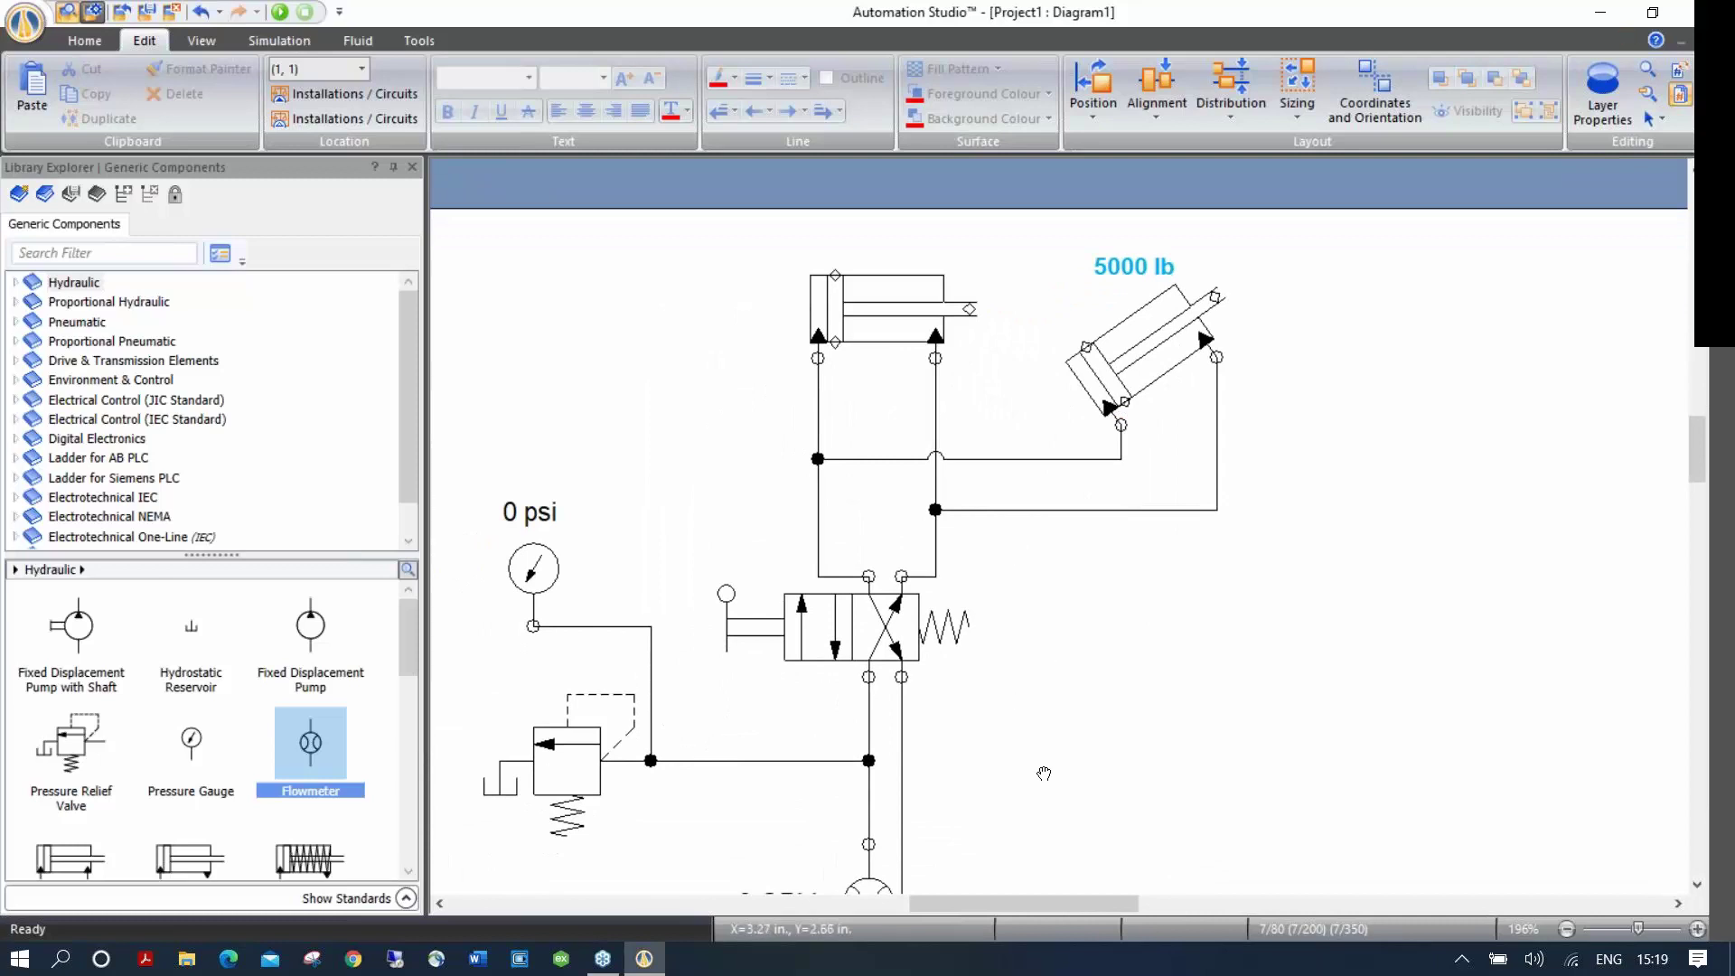
{"action": "scroll", "coordinate": [1044, 773], "scroll_direction": "down", "scroll_amount": 3}
{"action": "scroll", "coordinate": [1044, 773], "scroll_direction": "left", "scroll_amount": 3}
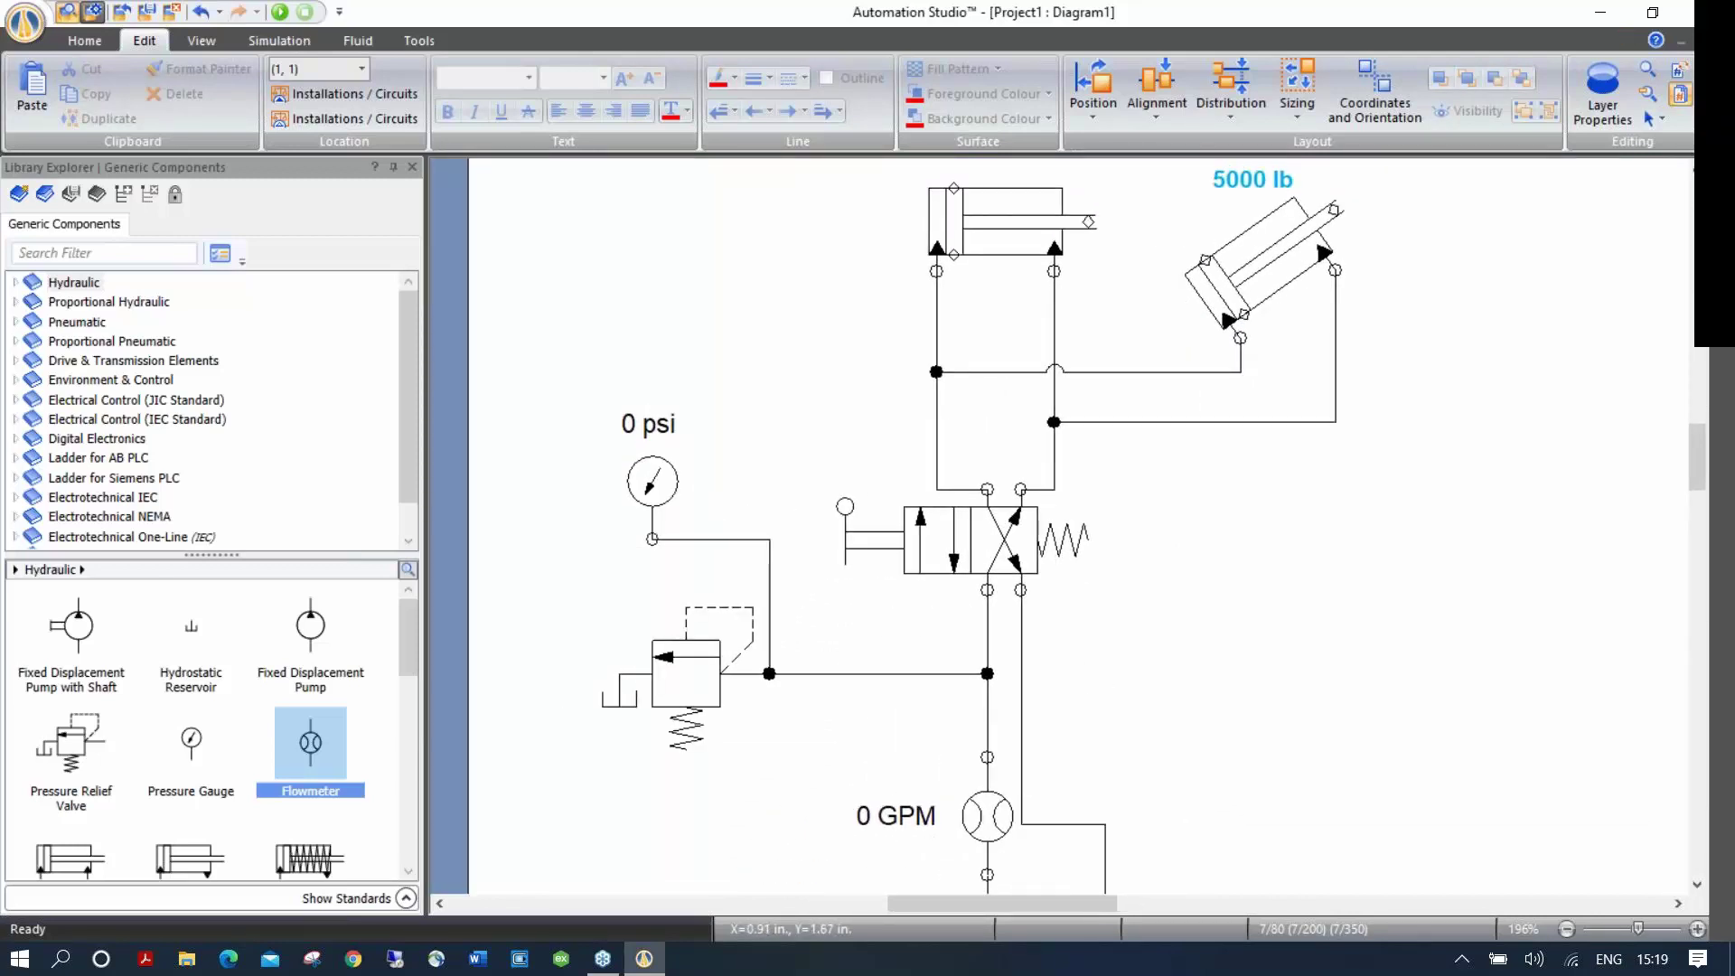
Step: Open the pressure gauge's properties, examine the units available for its pressure reading, and close them without a change
{"action": "left_click", "coordinate": [655, 484]}
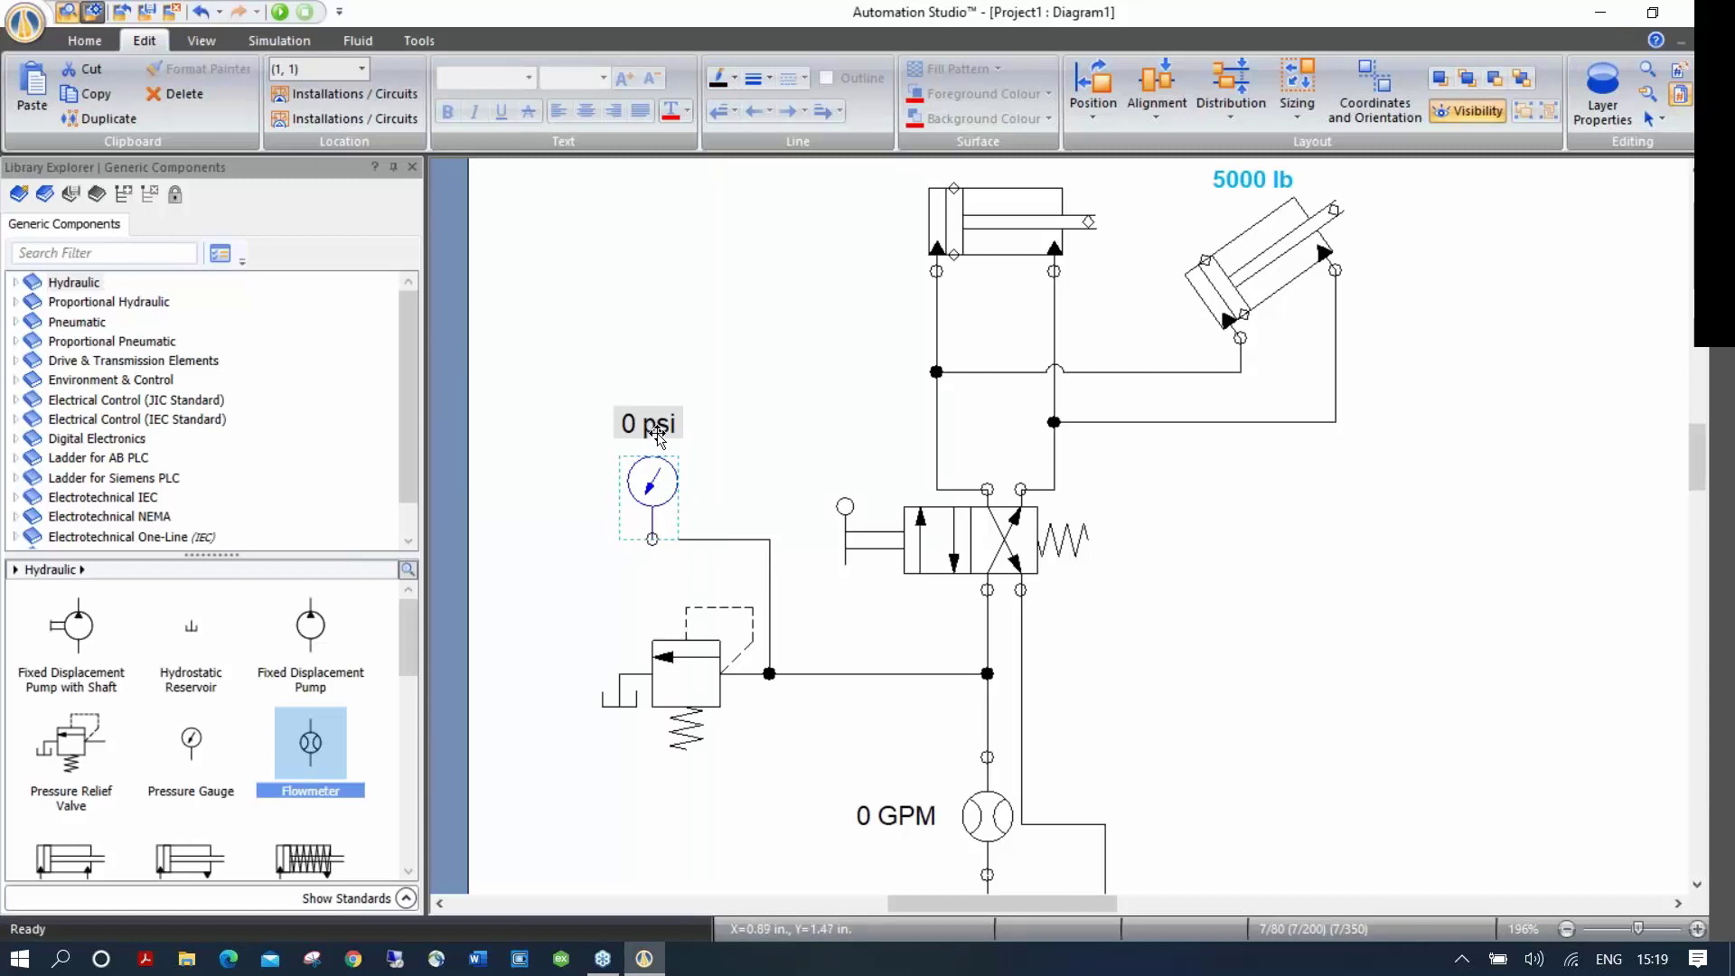
{"action": "double_click", "coordinate": [655, 488]}
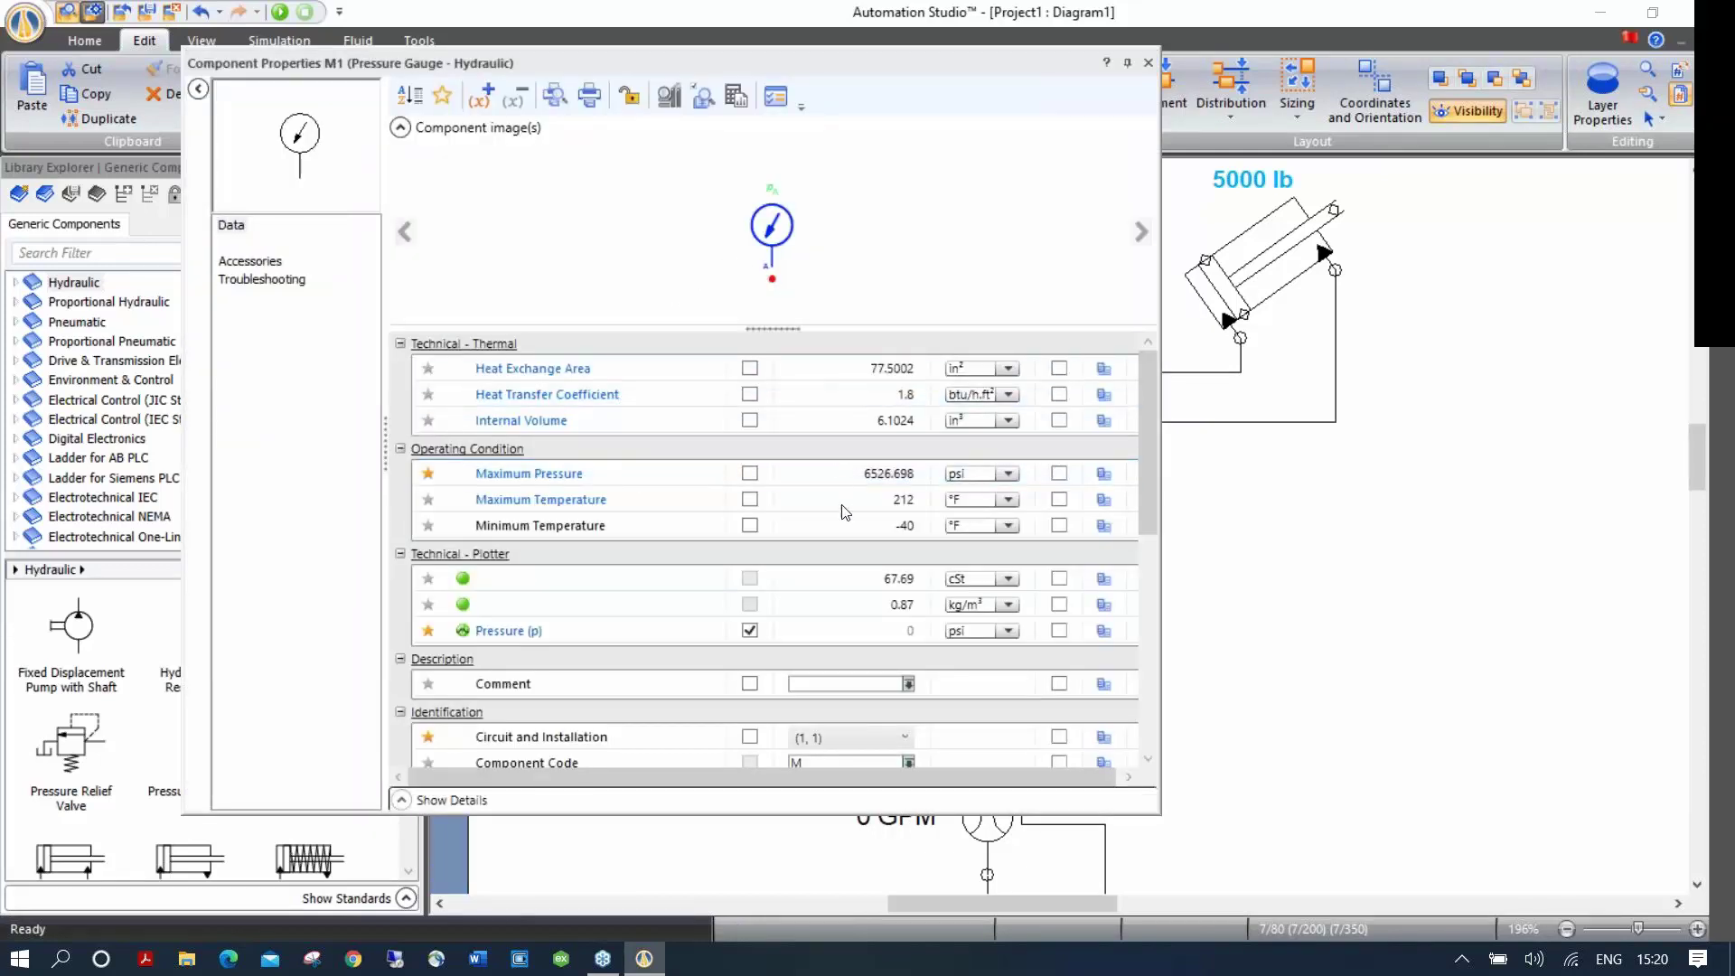
{"action": "left_click", "coordinate": [1008, 633]}
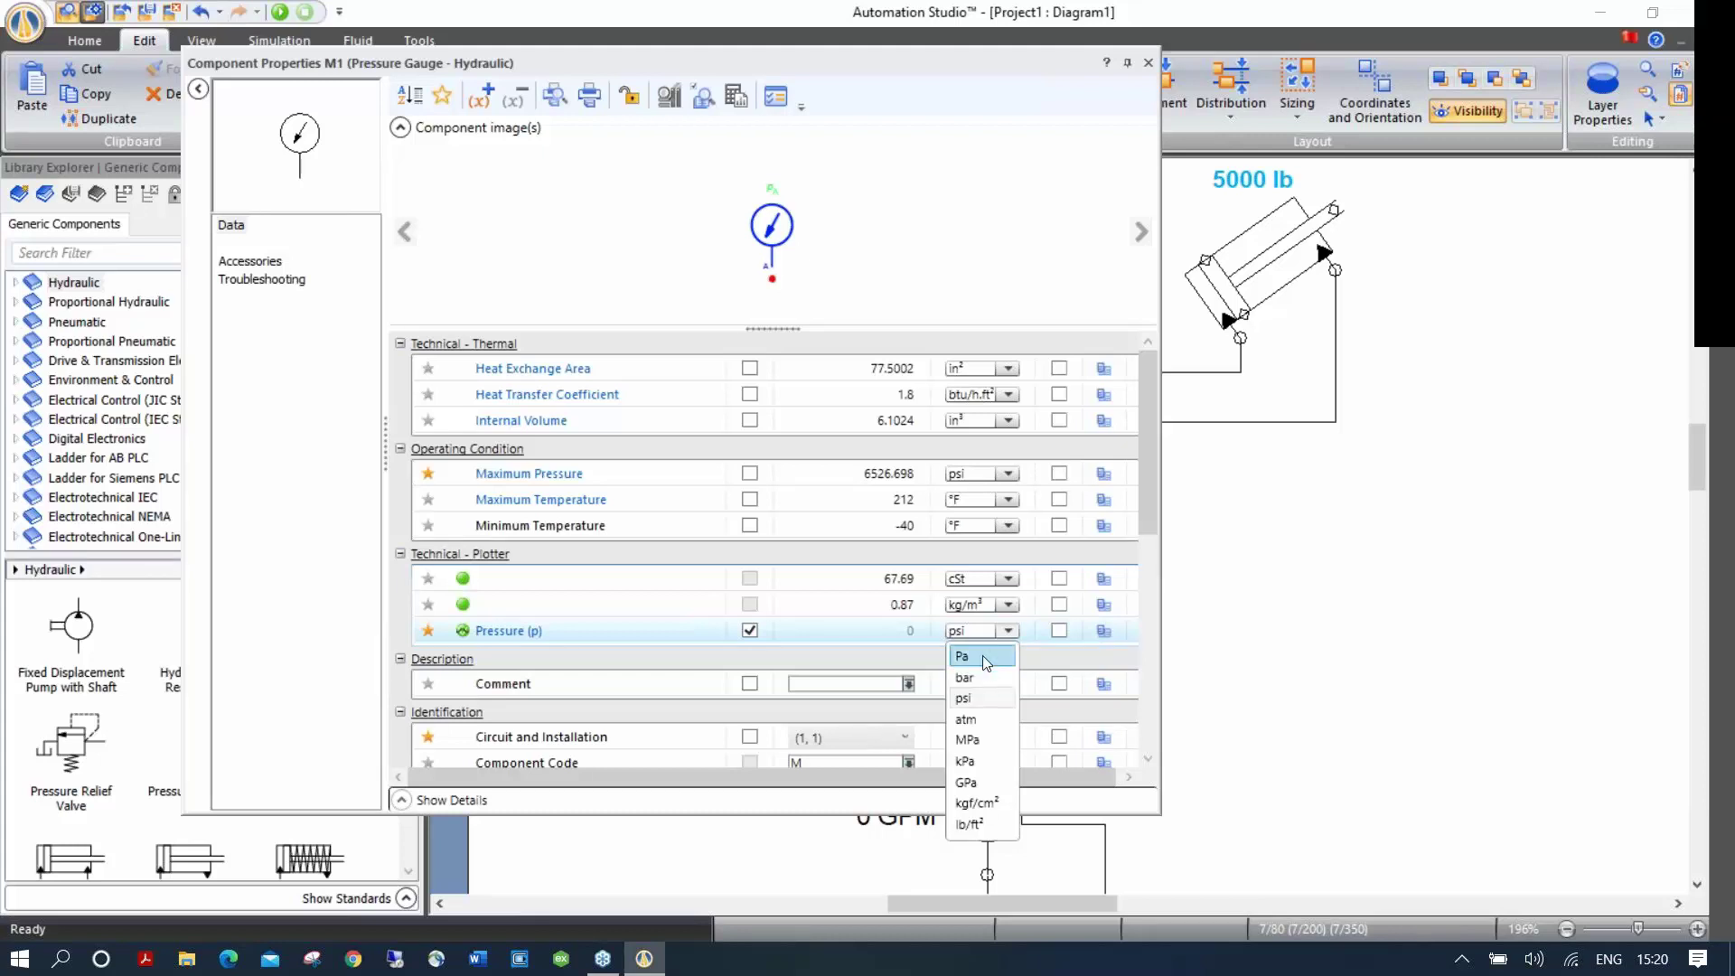
{"action": "left_click", "coordinate": [1149, 69]}
{"action": "left_click", "coordinate": [1148, 64]}
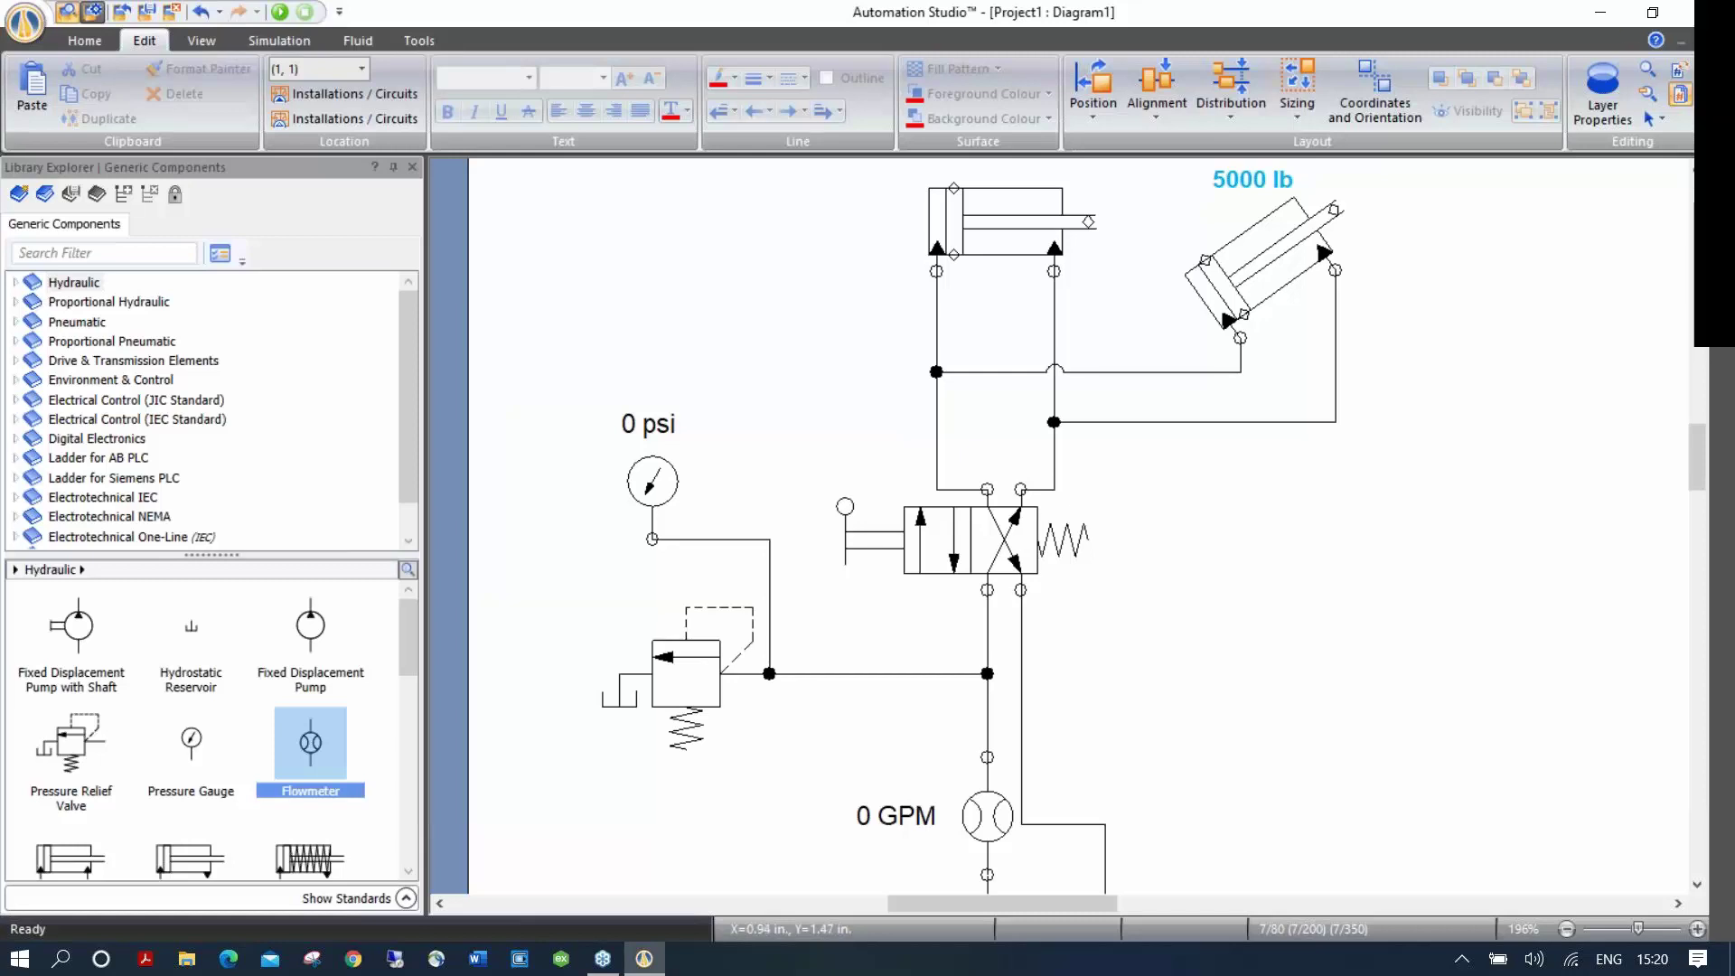
Step: Run the simulation and raise the pressure relief valve's cracking pressure to about 1592.53 psi
{"action": "right_click", "coordinate": [707, 264]}
{"action": "left_click", "coordinate": [797, 435]}
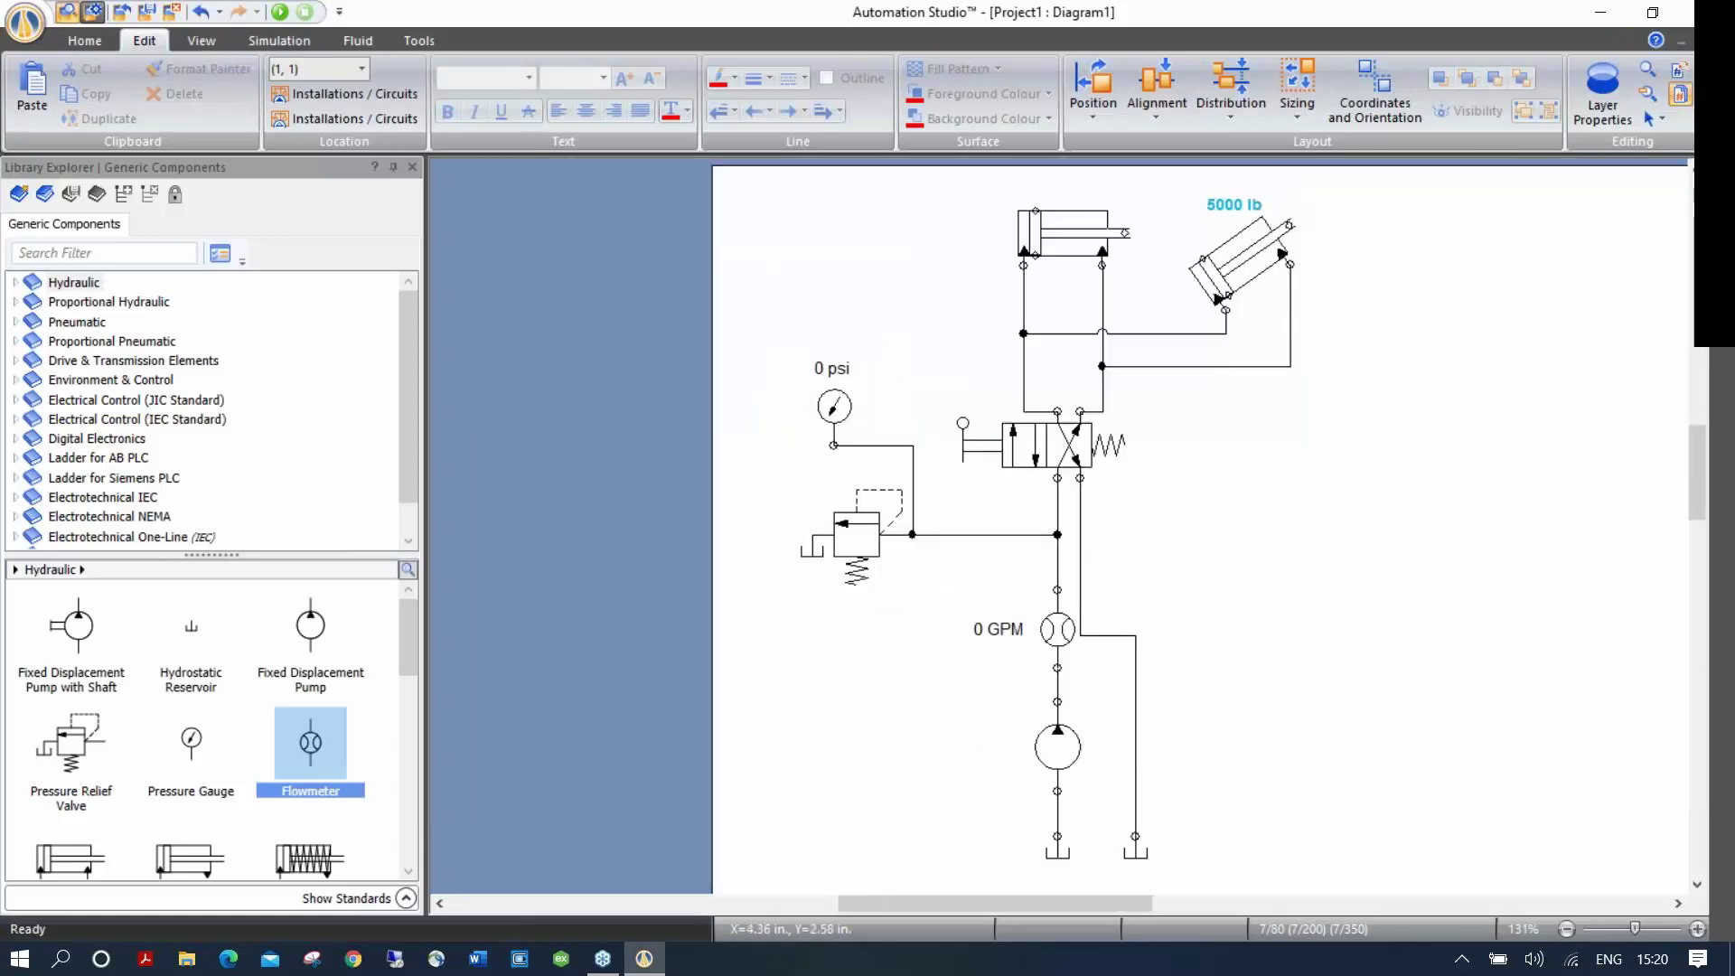
{"action": "left_click_drag", "start_coordinate": [1175, 521], "coordinate": [1080, 524]}
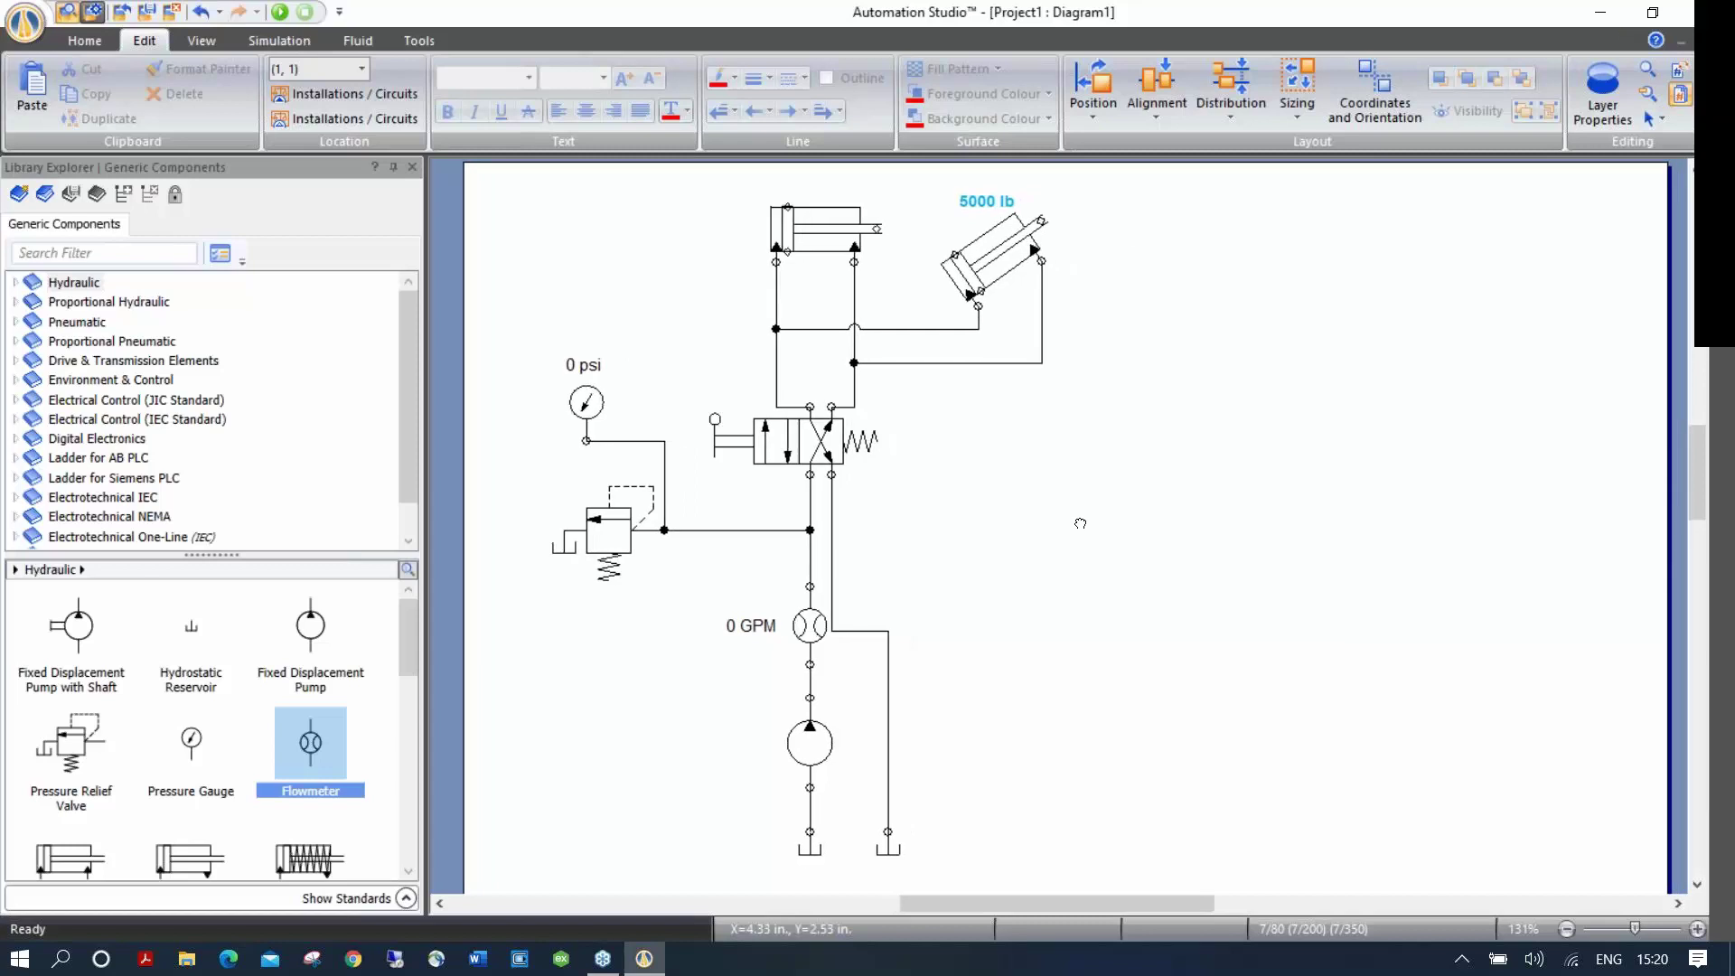
{"action": "left_click", "coordinate": [280, 12]}
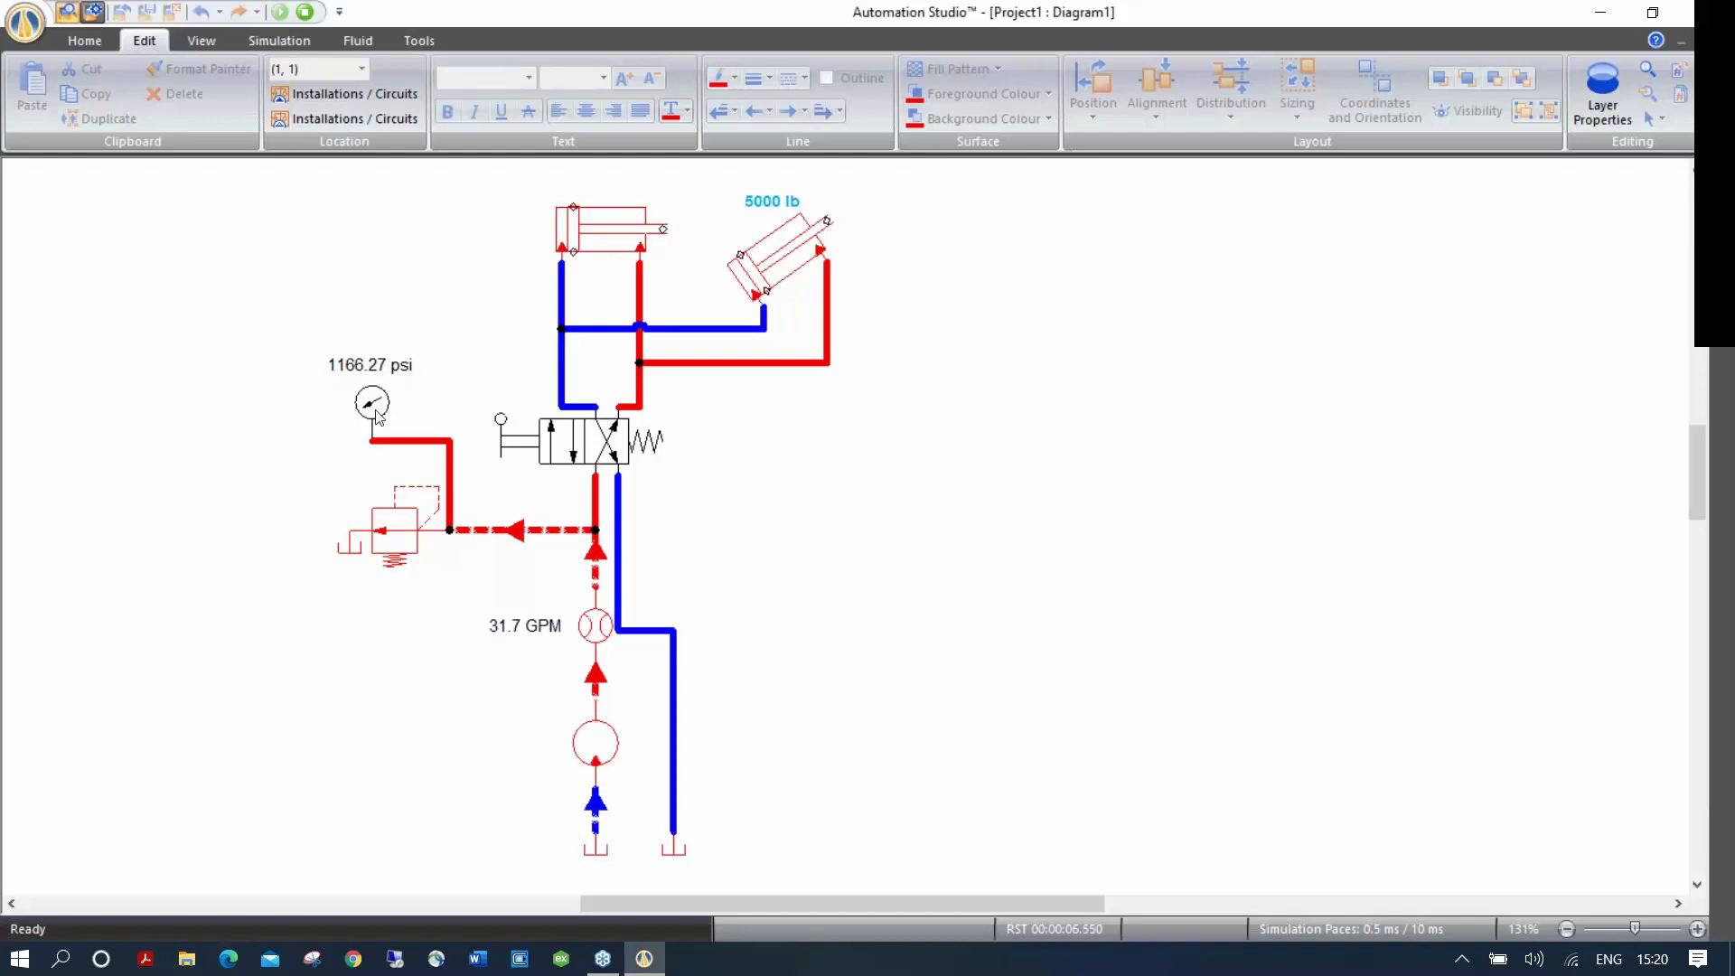
{"action": "left_click", "coordinate": [393, 539]}
{"action": "mouse_move", "coordinate": [516, 608]}
{"action": "left_mouse_down"}
{"action": "mouse_move", "coordinate": [572, 614]}
{"action": "mouse_move", "coordinate": [528, 615]}
{"action": "left_mouse_up"}
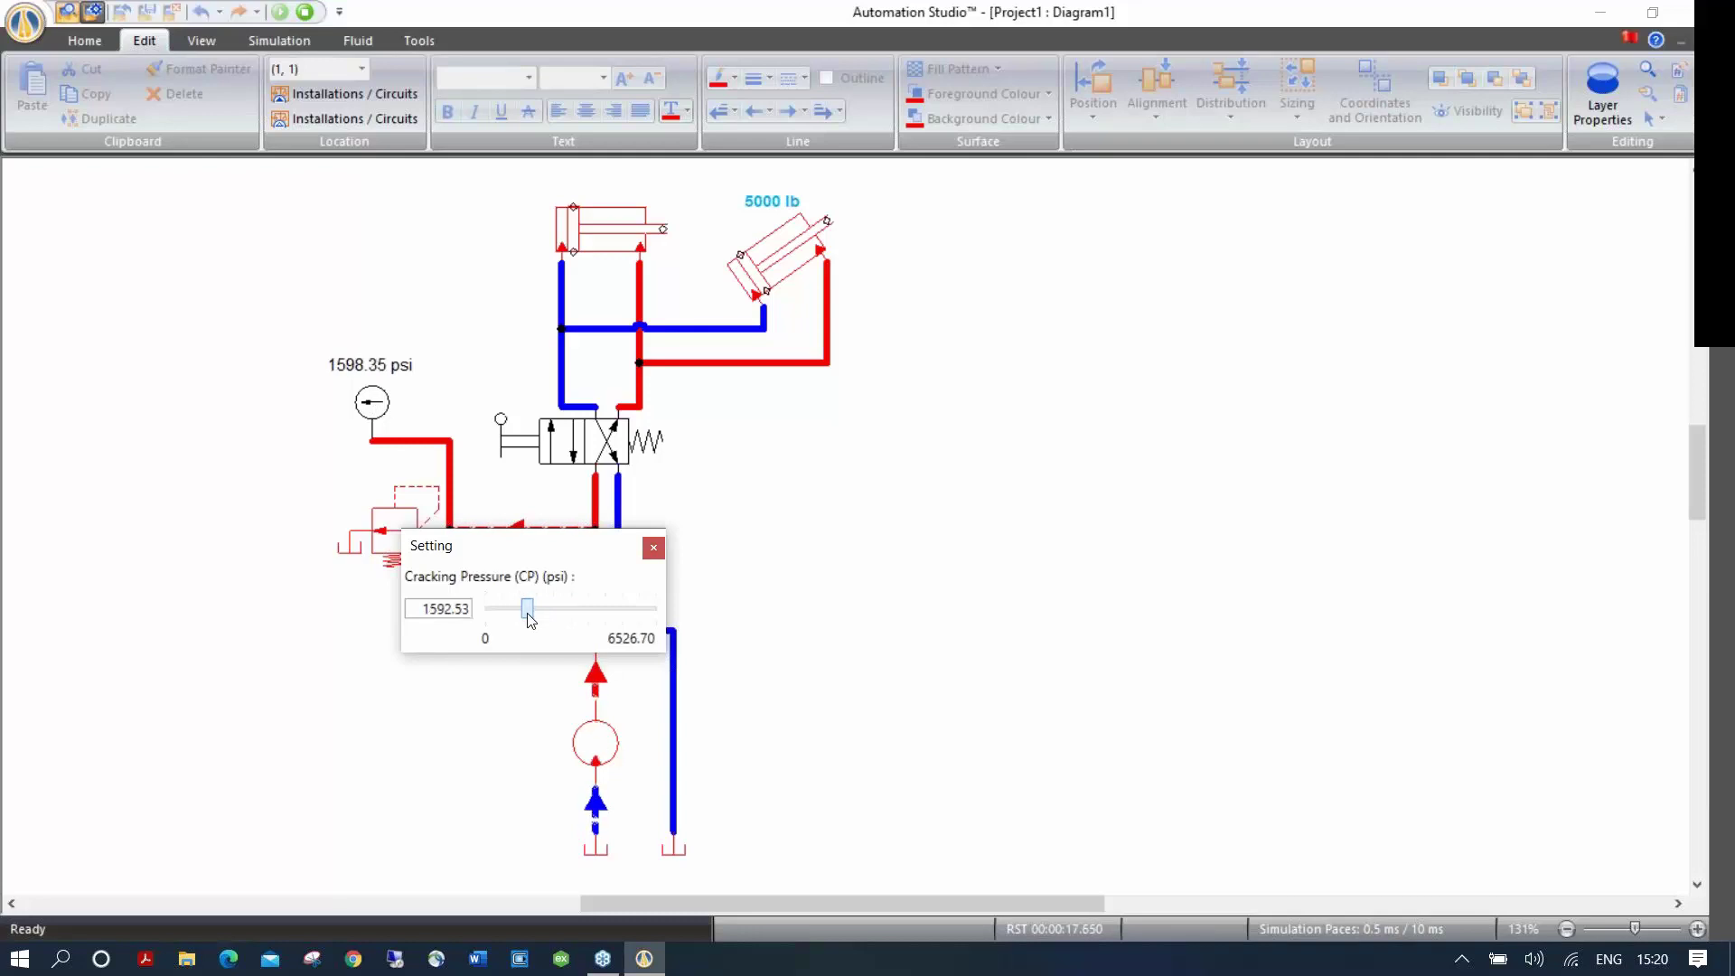
{"action": "left_click", "coordinate": [654, 548]}
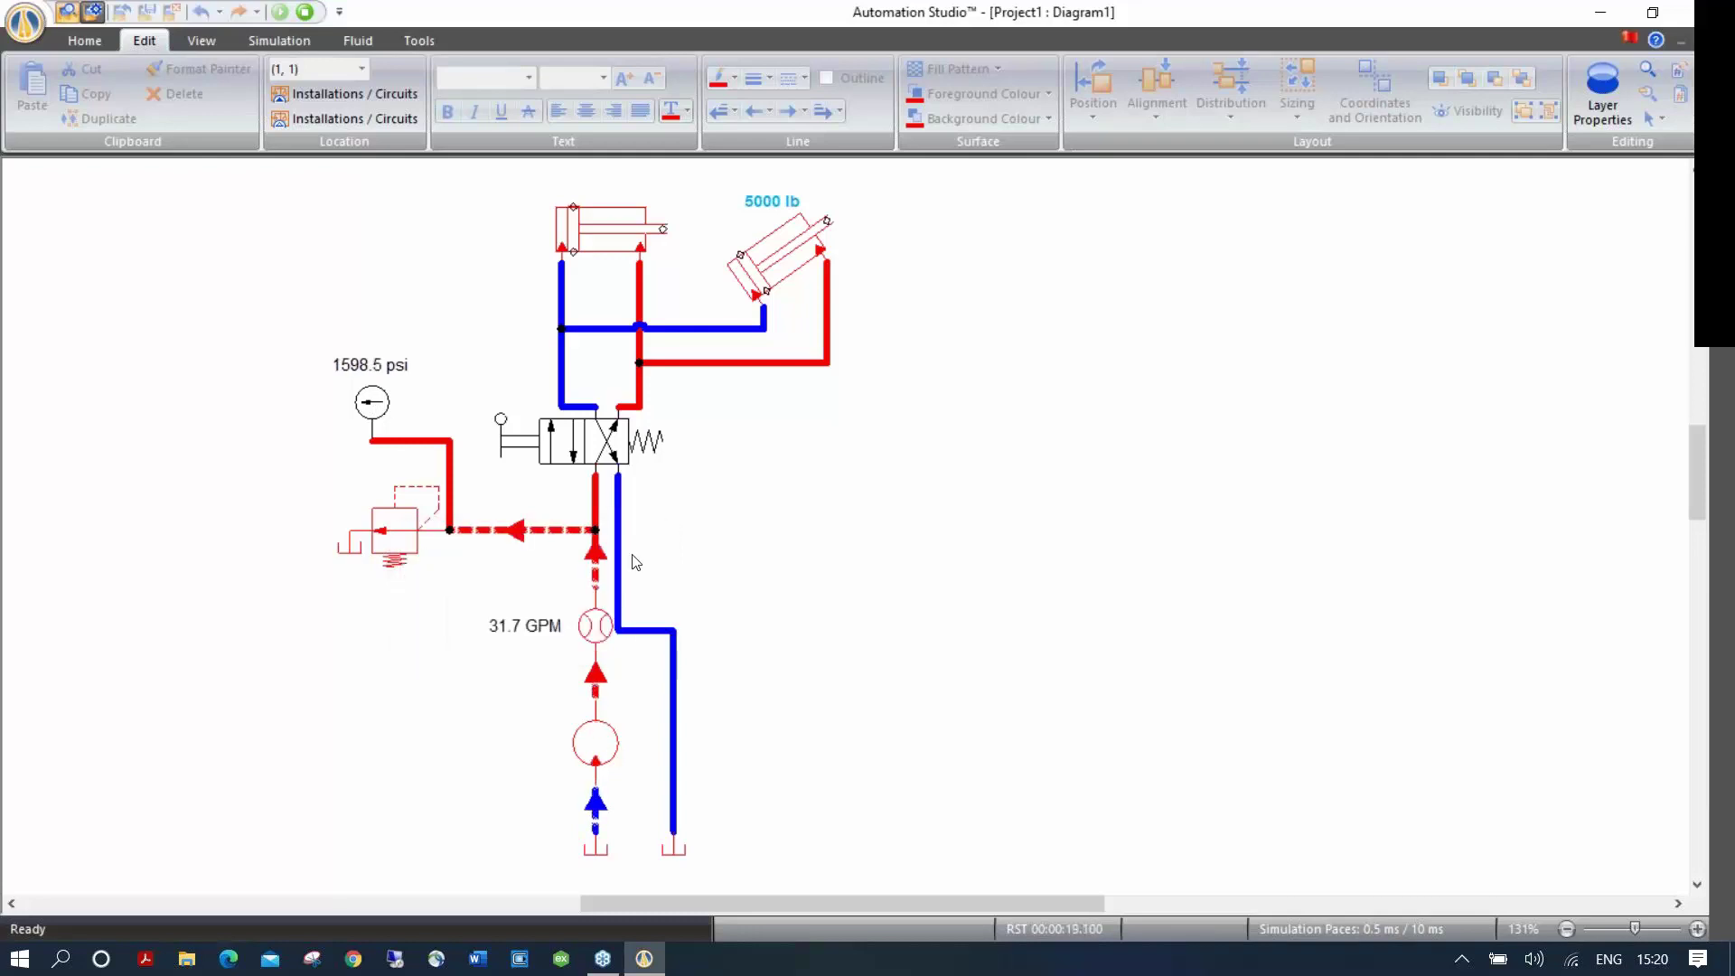
Step: Lower the pump's rated speed to about 537.75 RPM while the simulation runs, checking the flowmeter, and close the pump settings
{"action": "left_click", "coordinate": [596, 752]}
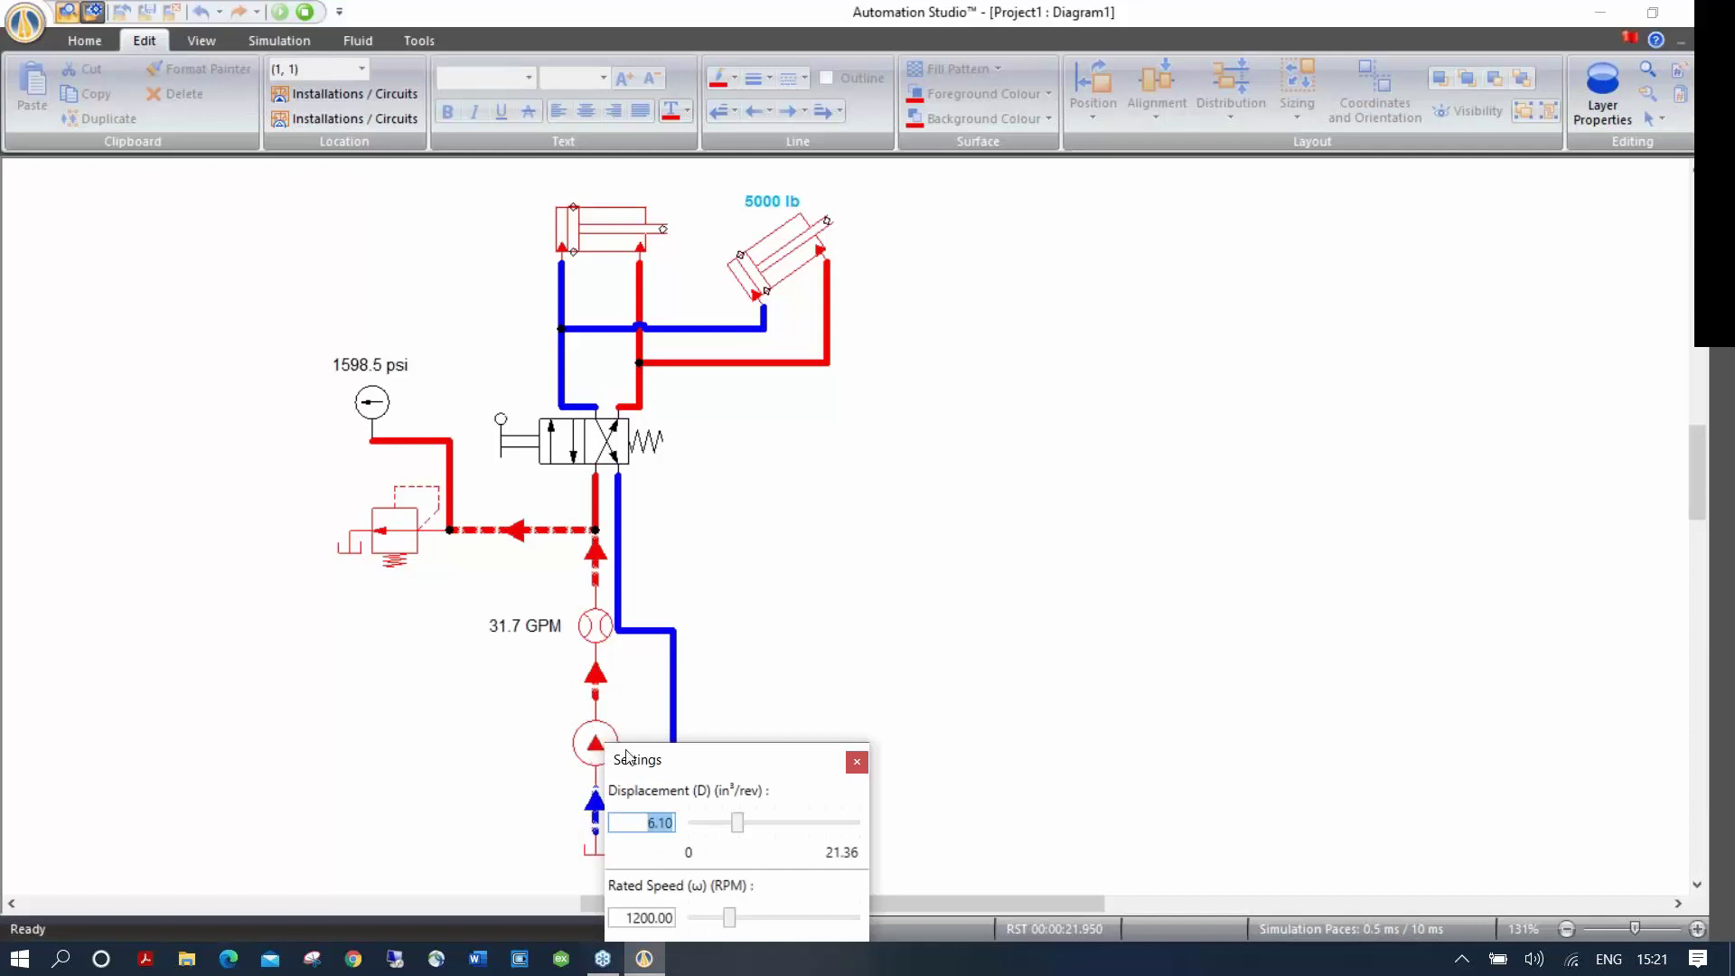
{"action": "left_click_drag", "start_coordinate": [729, 756], "coordinate": [781, 649]}
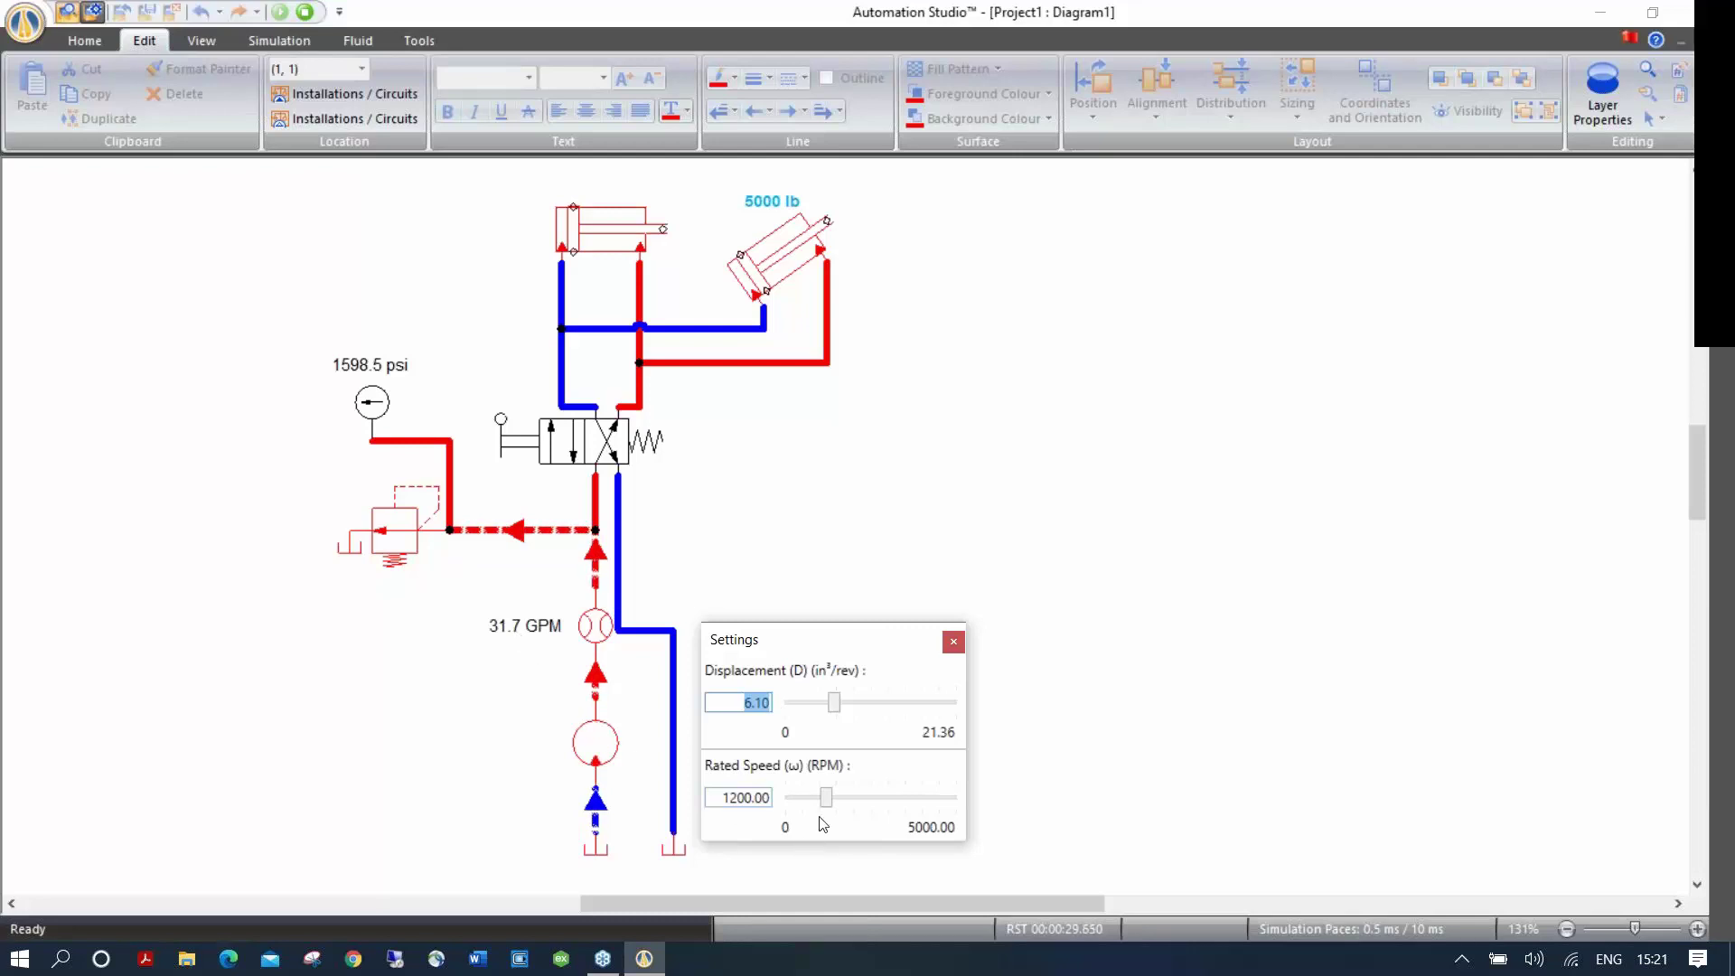
{"action": "left_click_drag", "start_coordinate": [825, 807], "coordinate": [813, 804]}
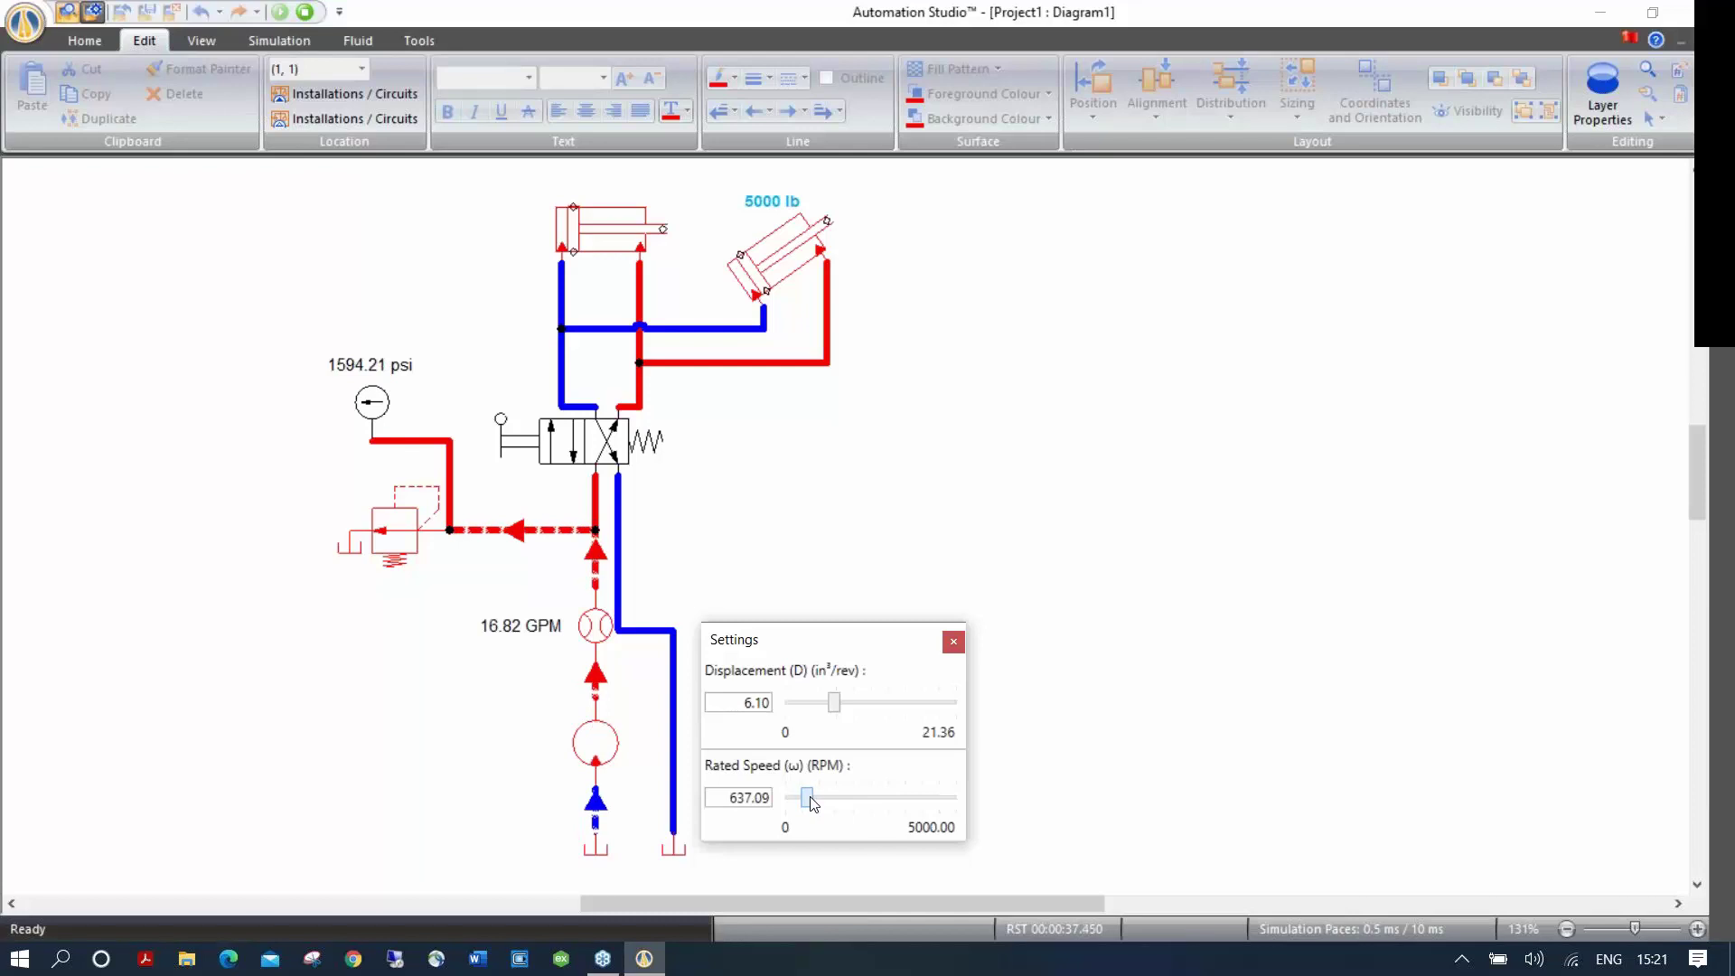
{"action": "left_click_drag", "start_coordinate": [811, 800], "coordinate": [810, 801]}
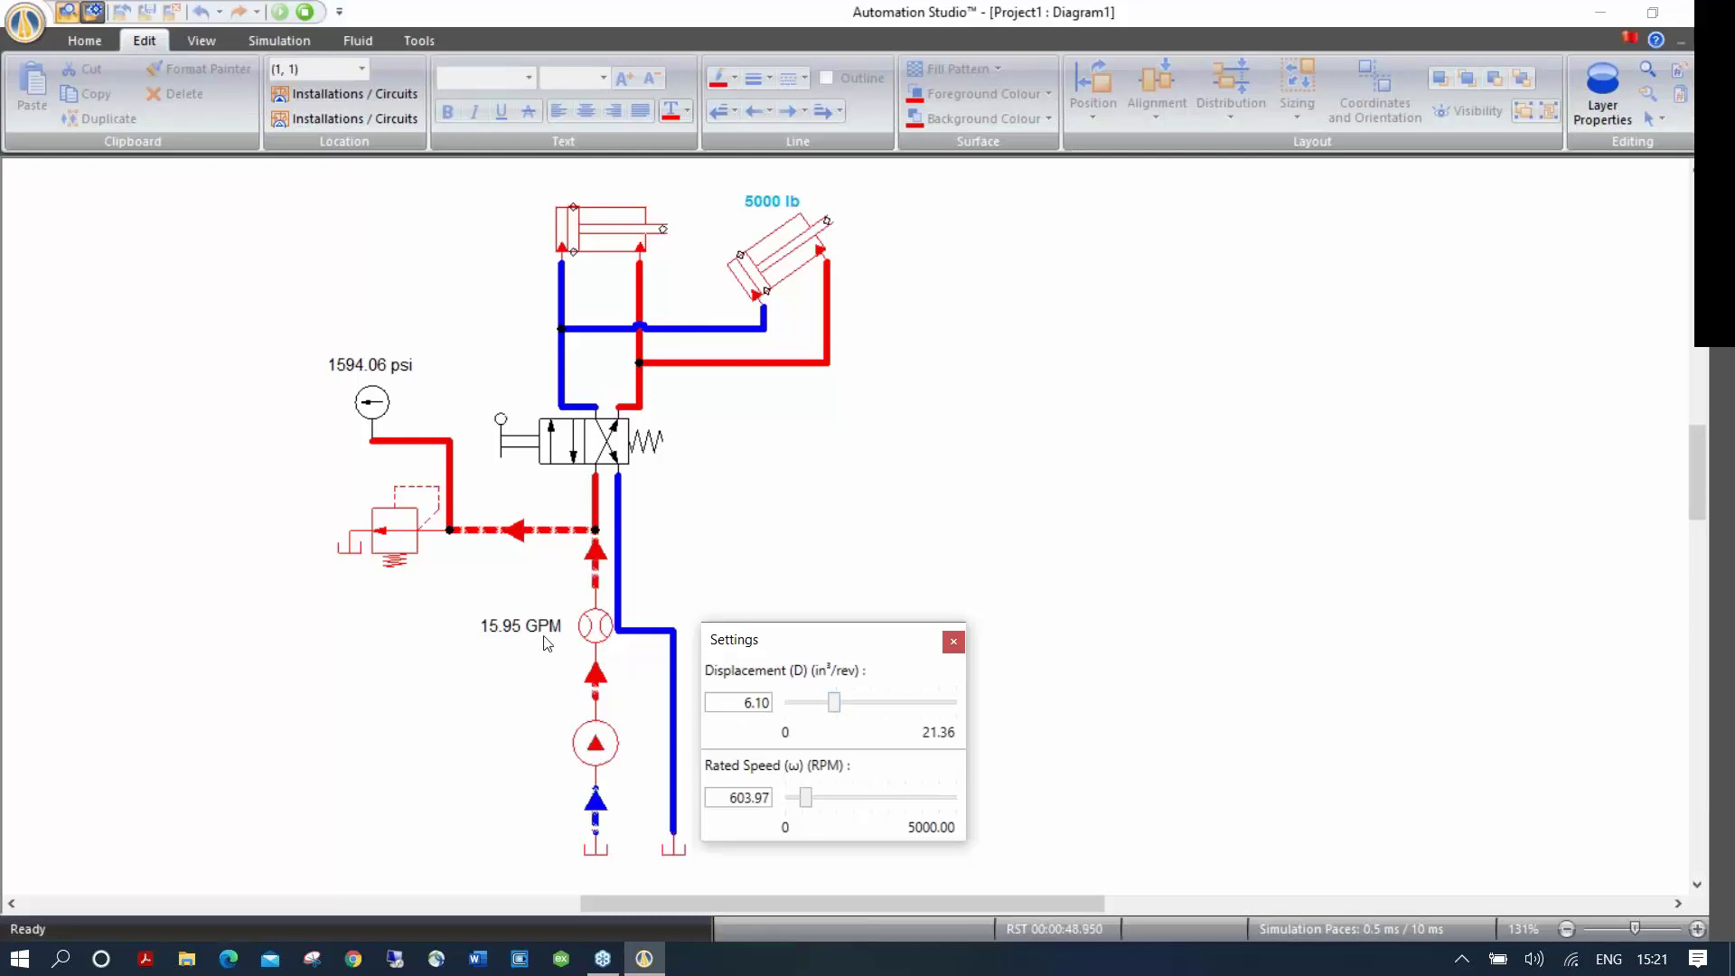
{"action": "left_click_drag", "start_coordinate": [807, 808], "coordinate": [805, 809]}
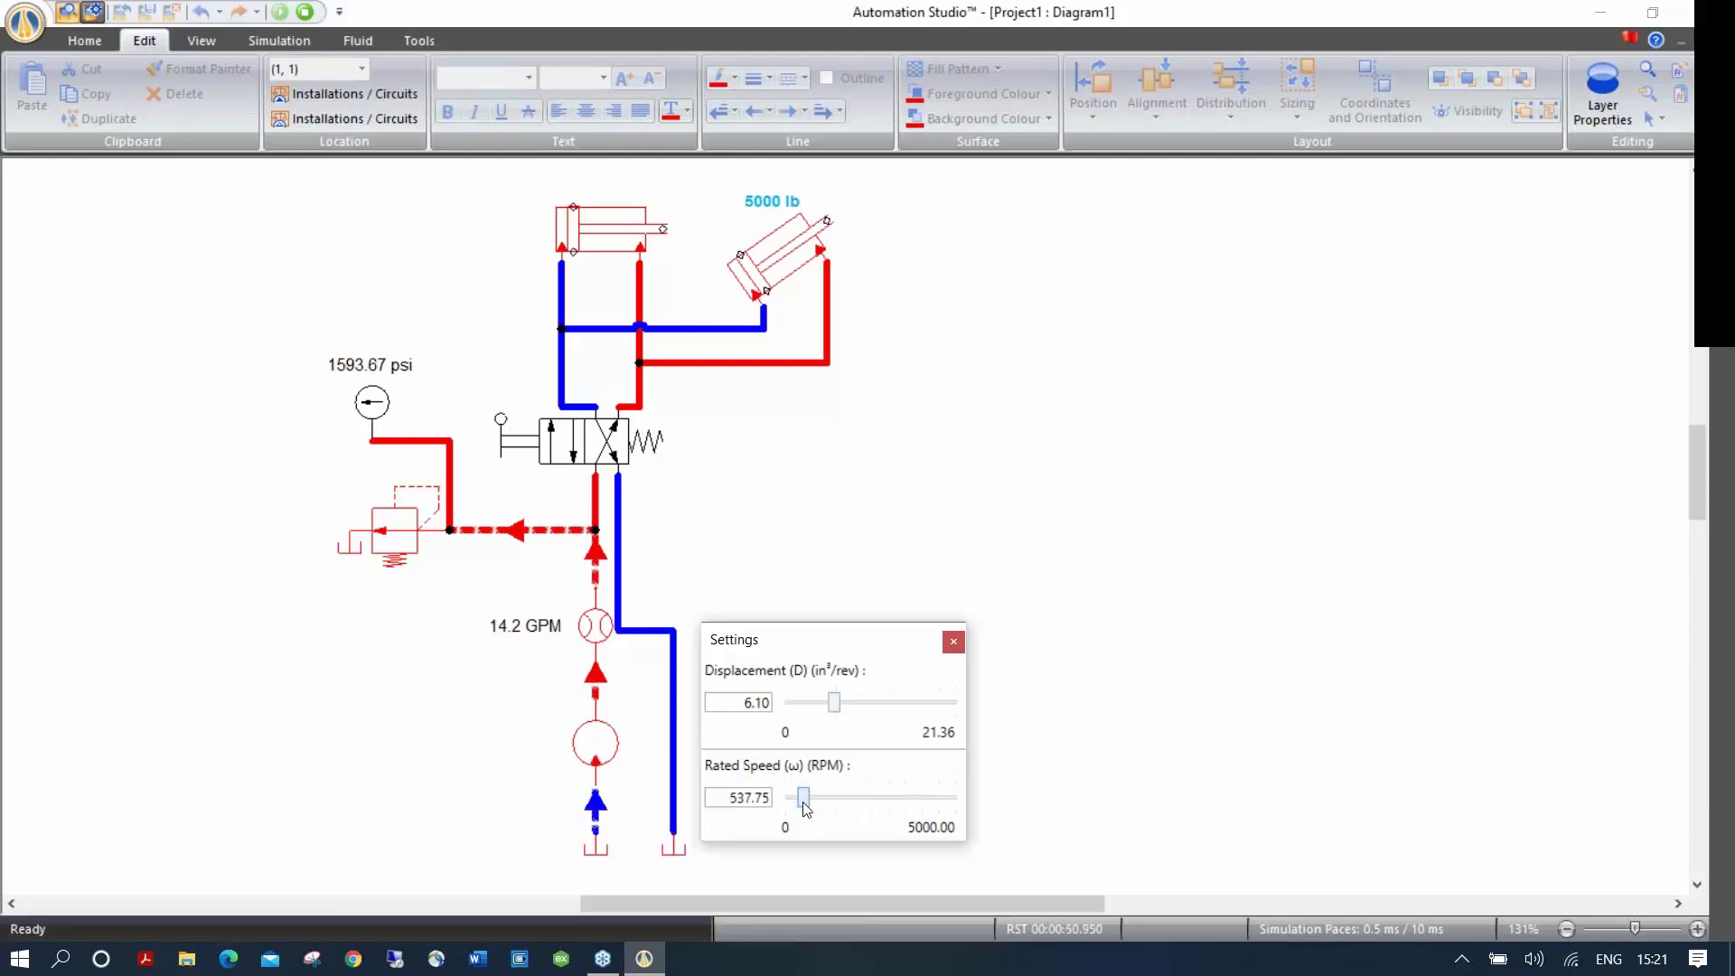
{"action": "left_click", "coordinate": [953, 642]}
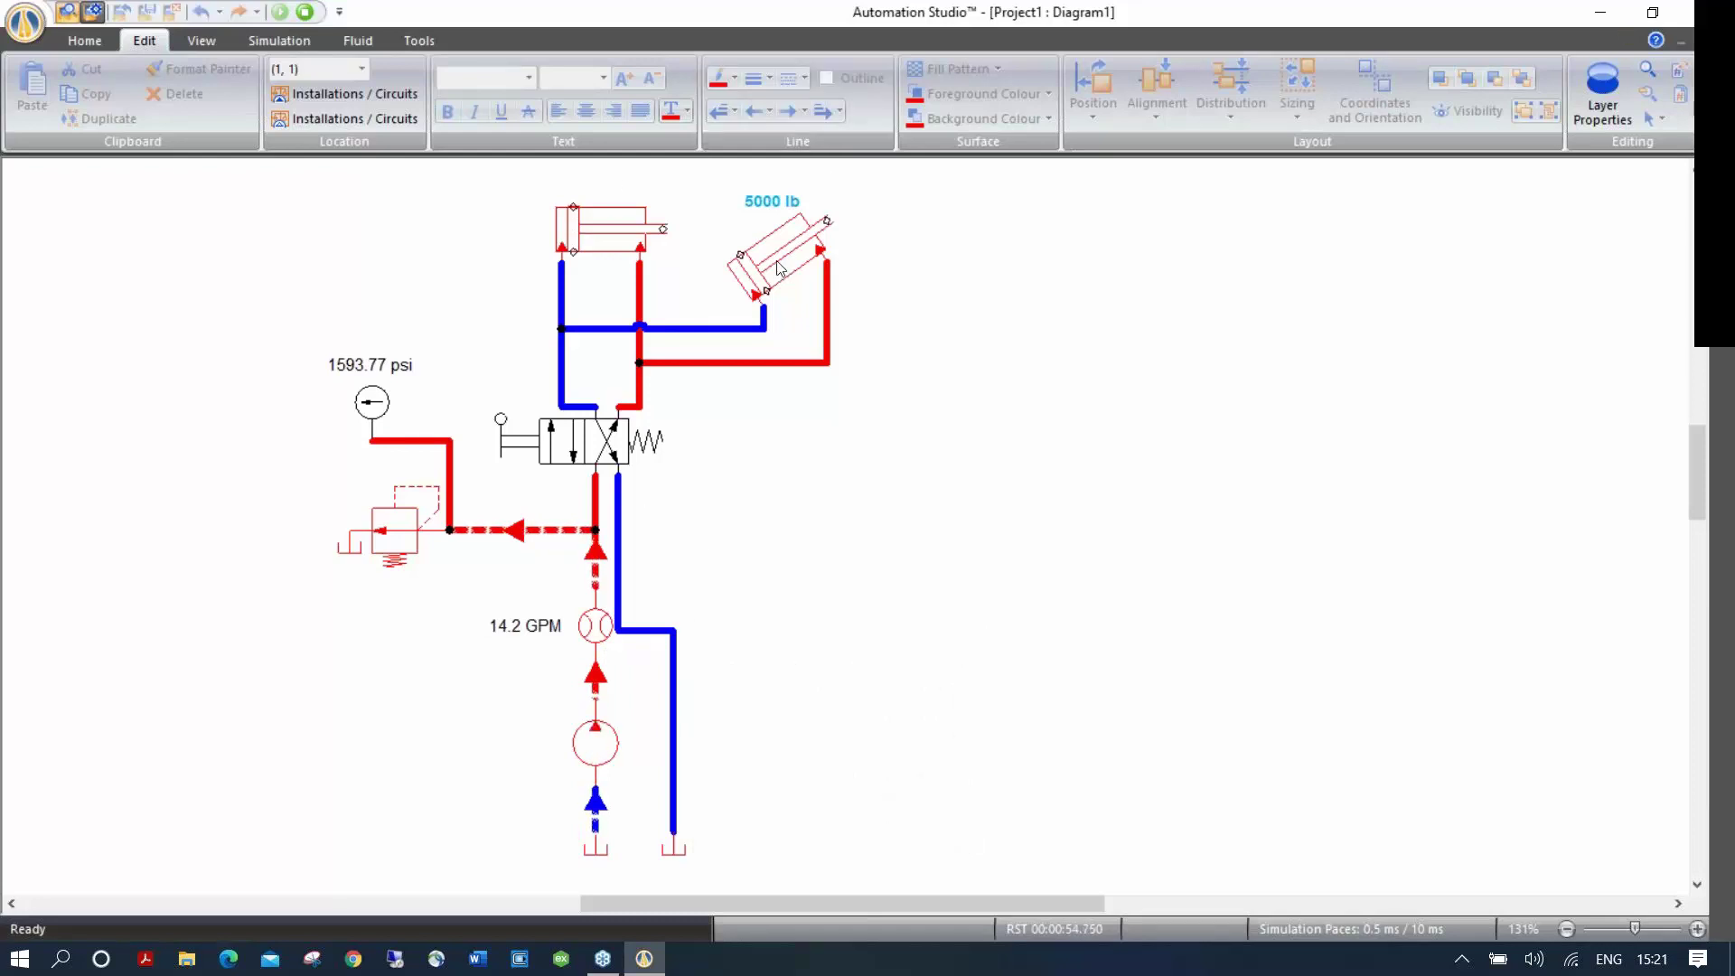
Step: Shift the directional valve to extend both cylinders, examine the pressure gauge, and shift the valve back to retract them
{"action": "scroll", "coordinate": [458, 253], "scroll_direction": "up", "scroll_amount": 3}
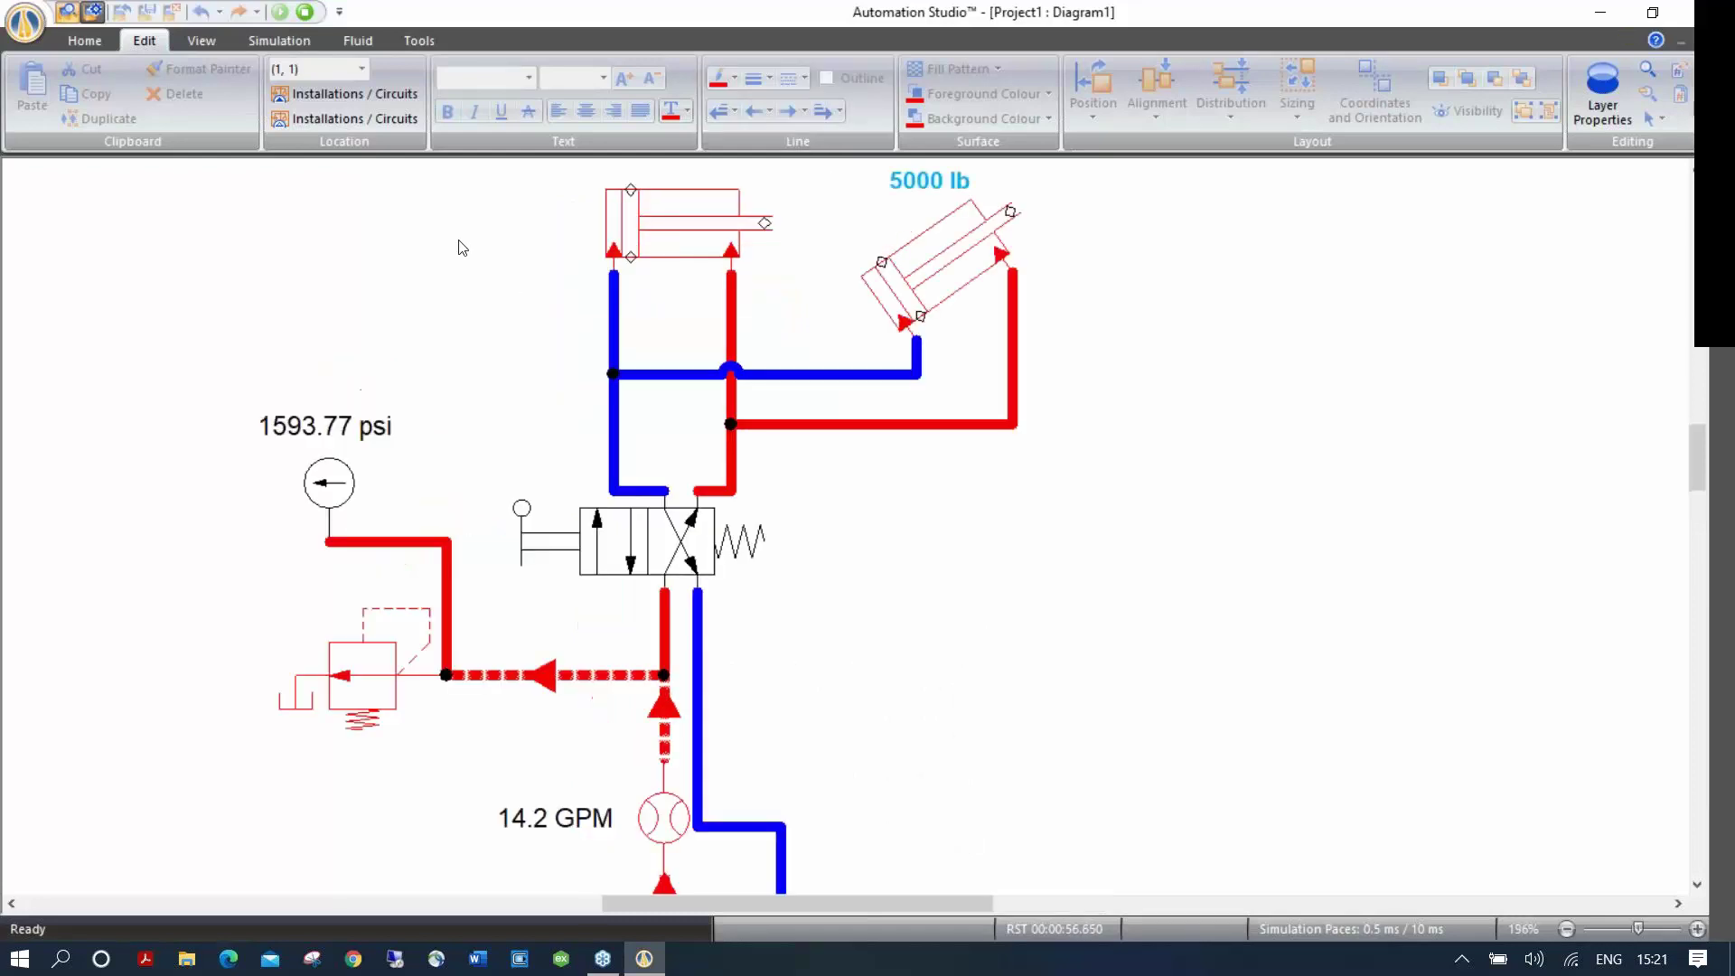
{"action": "left_click_drag", "start_coordinate": [481, 291], "coordinate": [525, 330]}
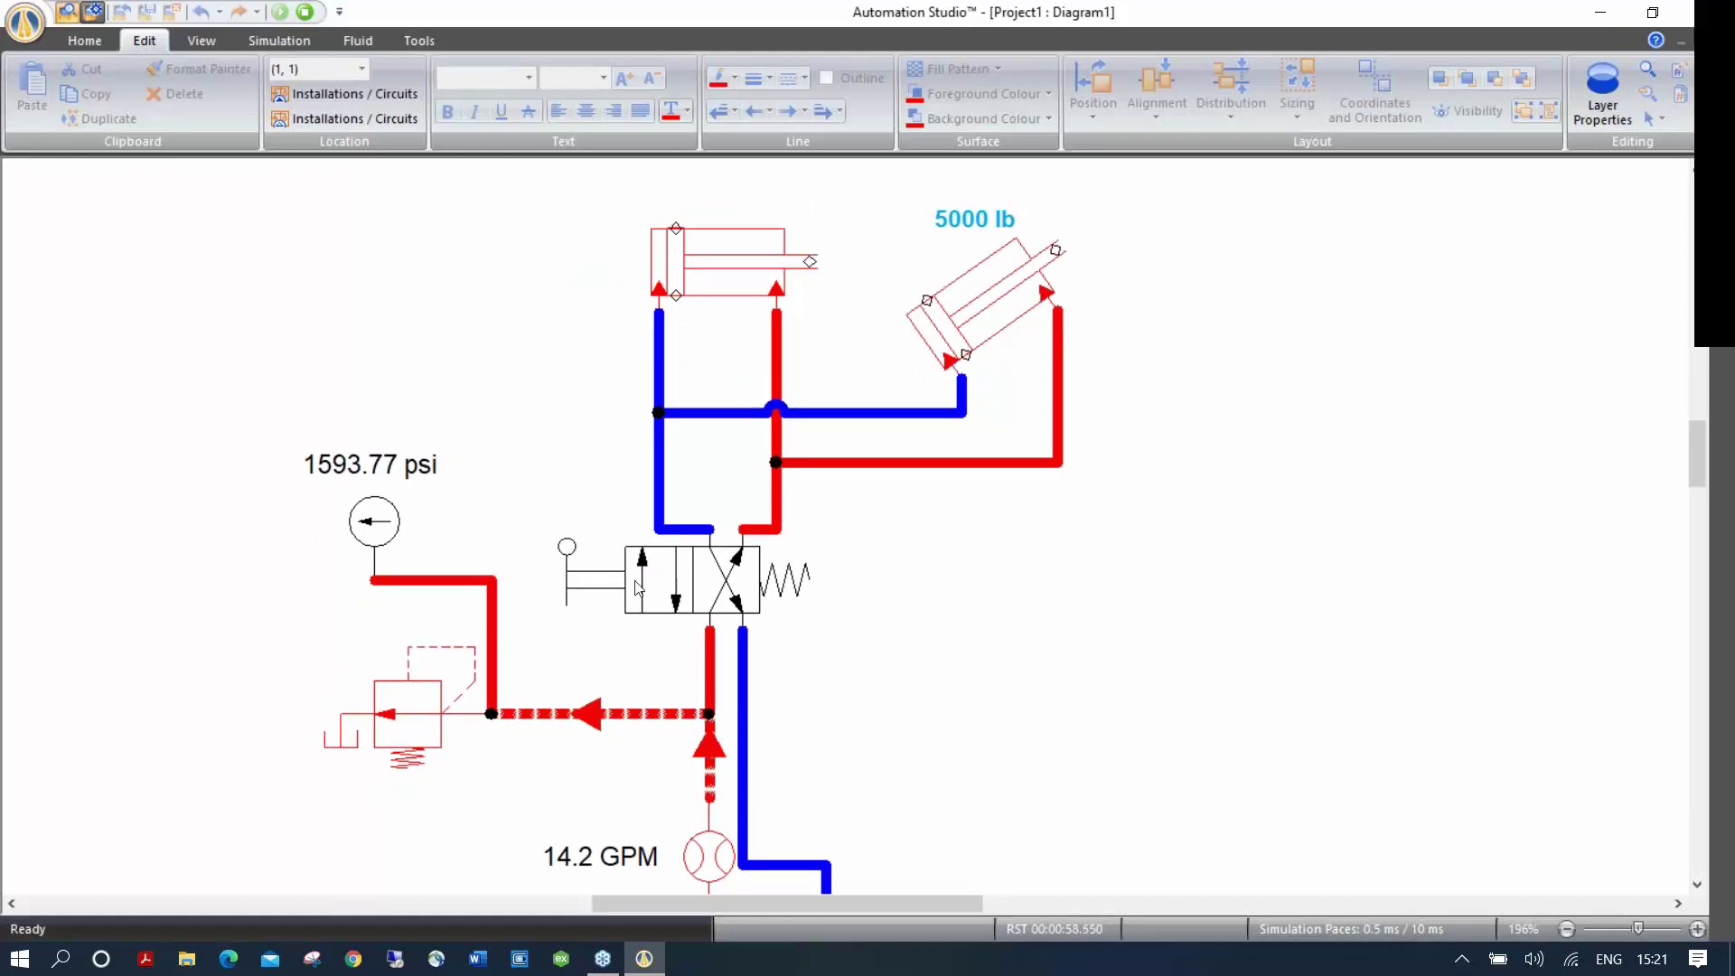
{"action": "left_click", "coordinate": [659, 596]}
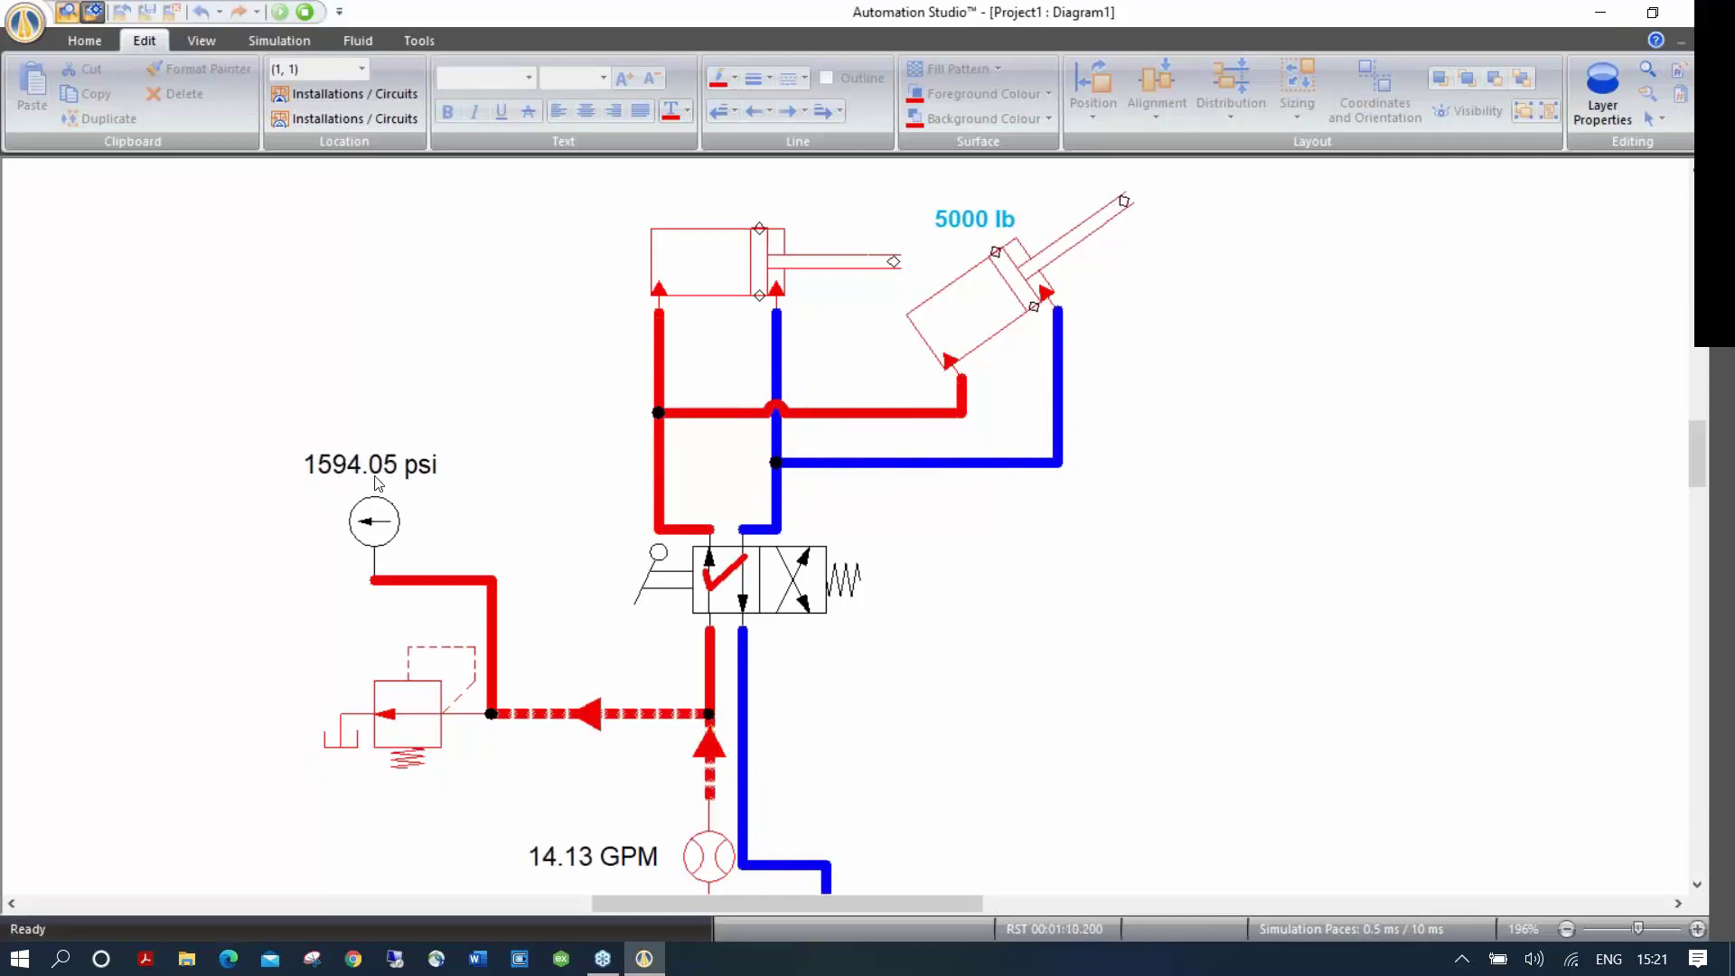
{"action": "left_click", "coordinate": [788, 589]}
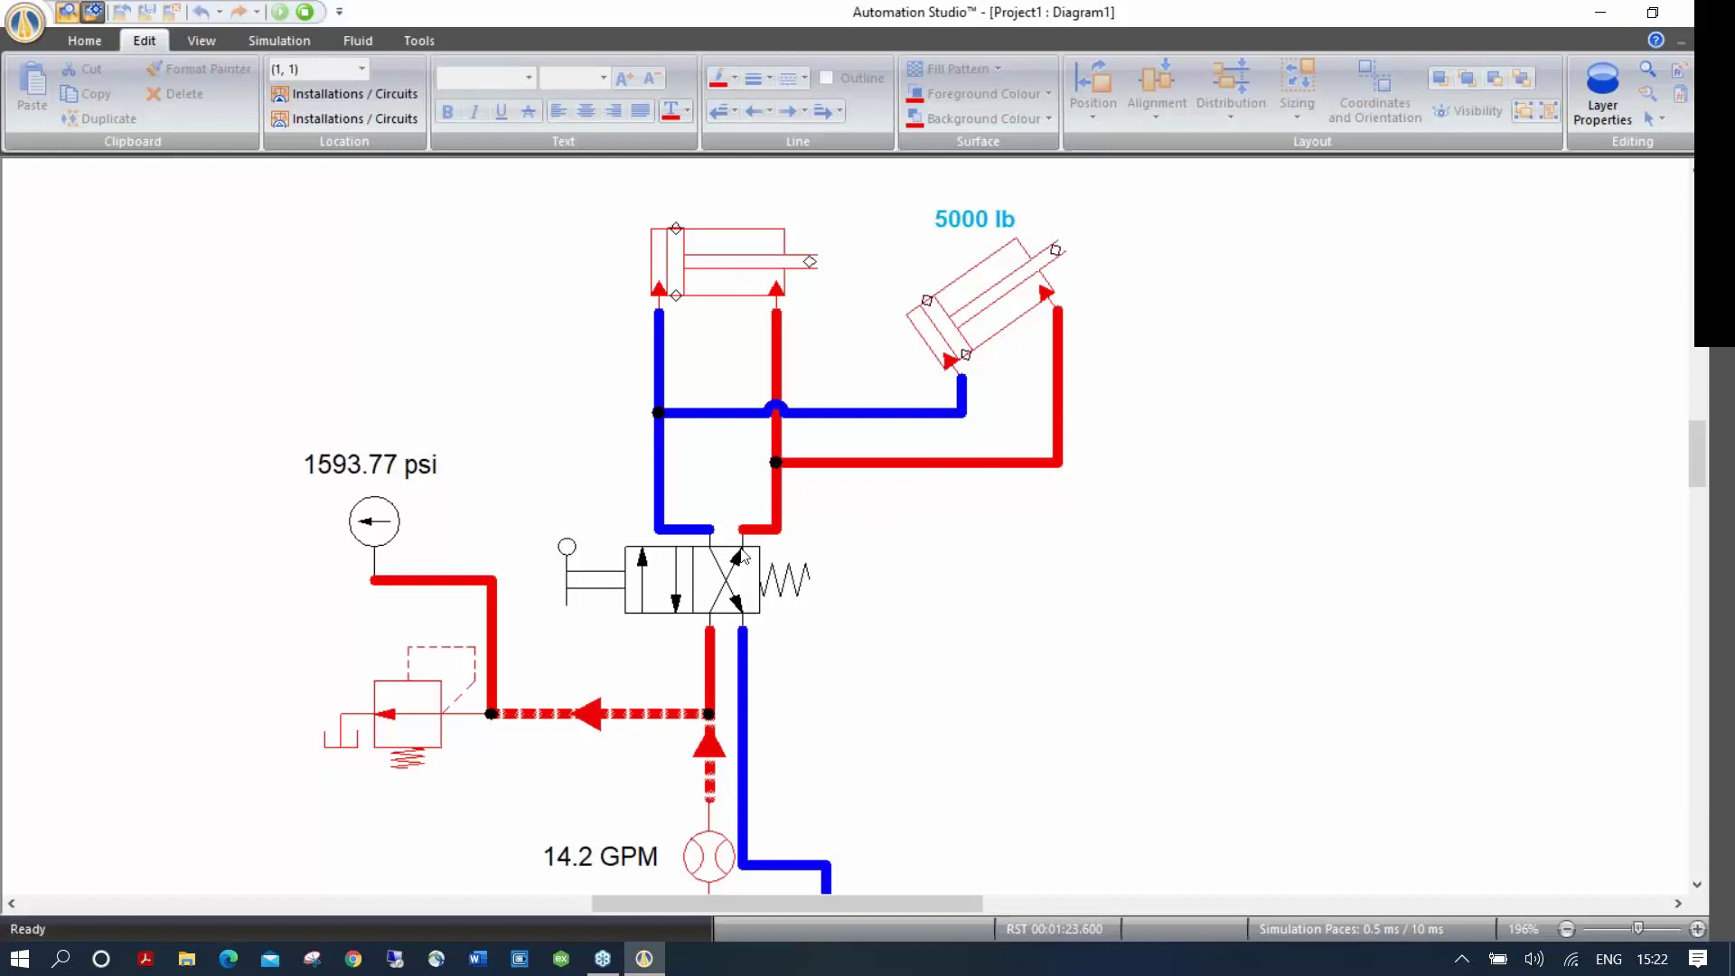
Step: Attach a measuring instrument to the second cylinder's rod-side port and place its label in the empty area beside the cylinder
{"action": "scroll", "coordinate": [899, 574], "scroll_direction": "down", "scroll_amount": 2}
{"action": "left_click_drag", "start_coordinate": [964, 647], "coordinate": [878, 541]}
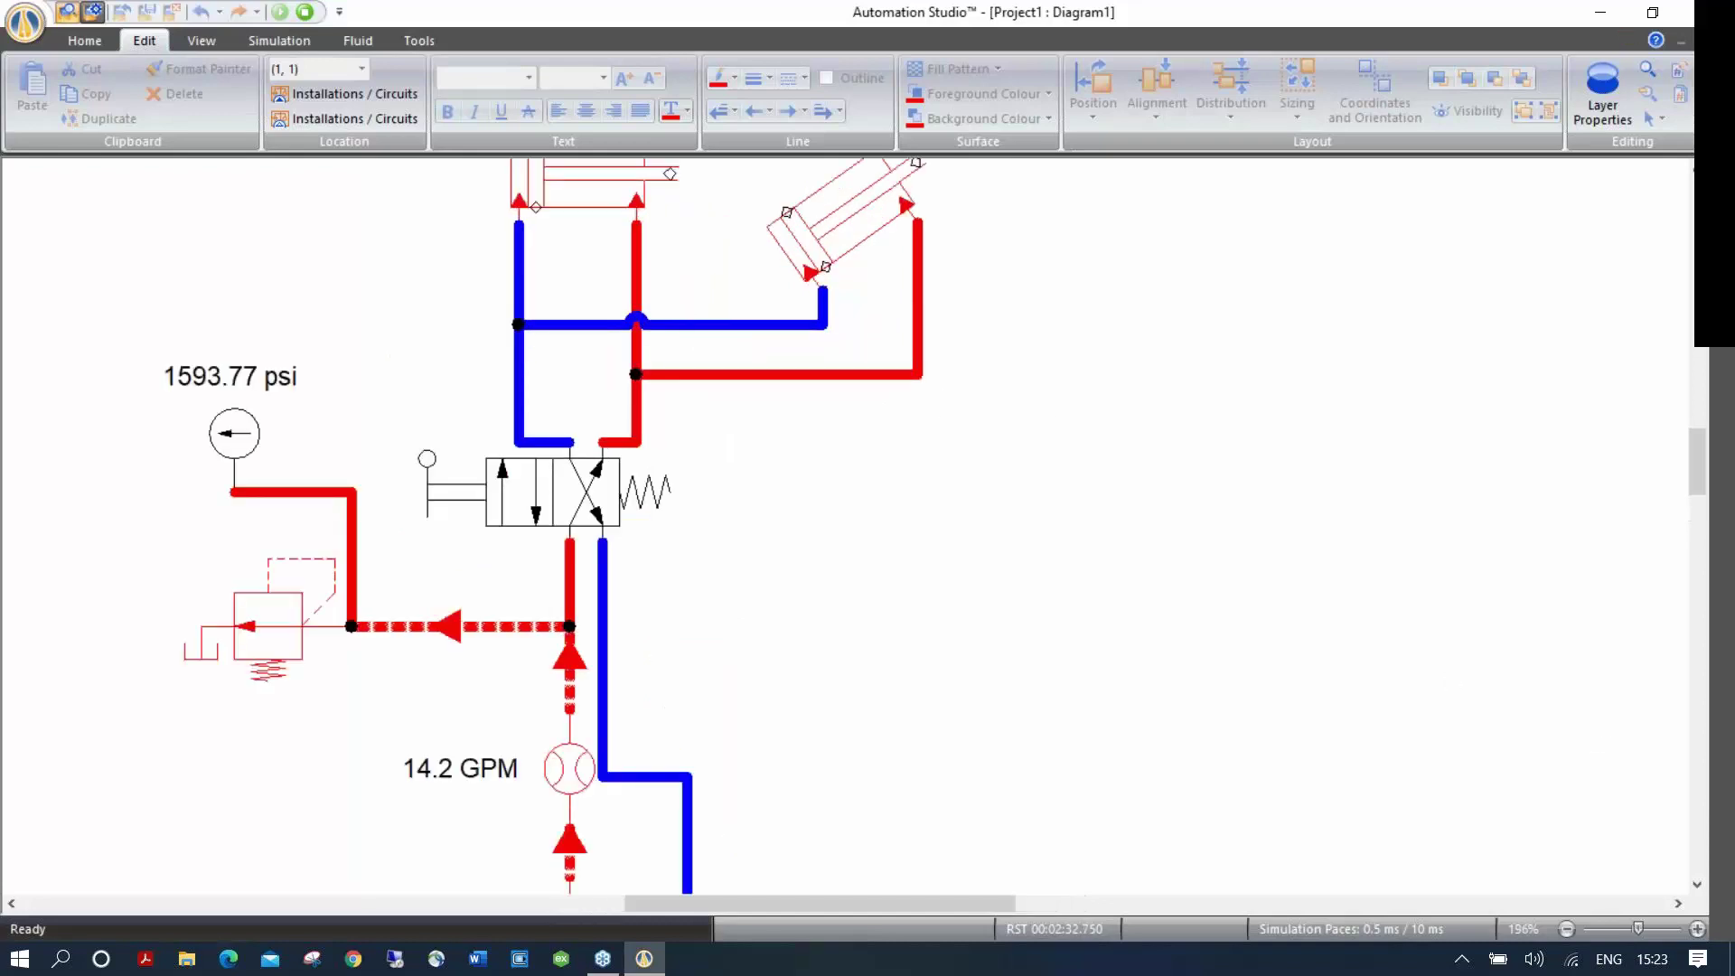
{"action": "scroll", "coordinate": [1127, 399], "scroll_direction": "up", "scroll_amount": 2}
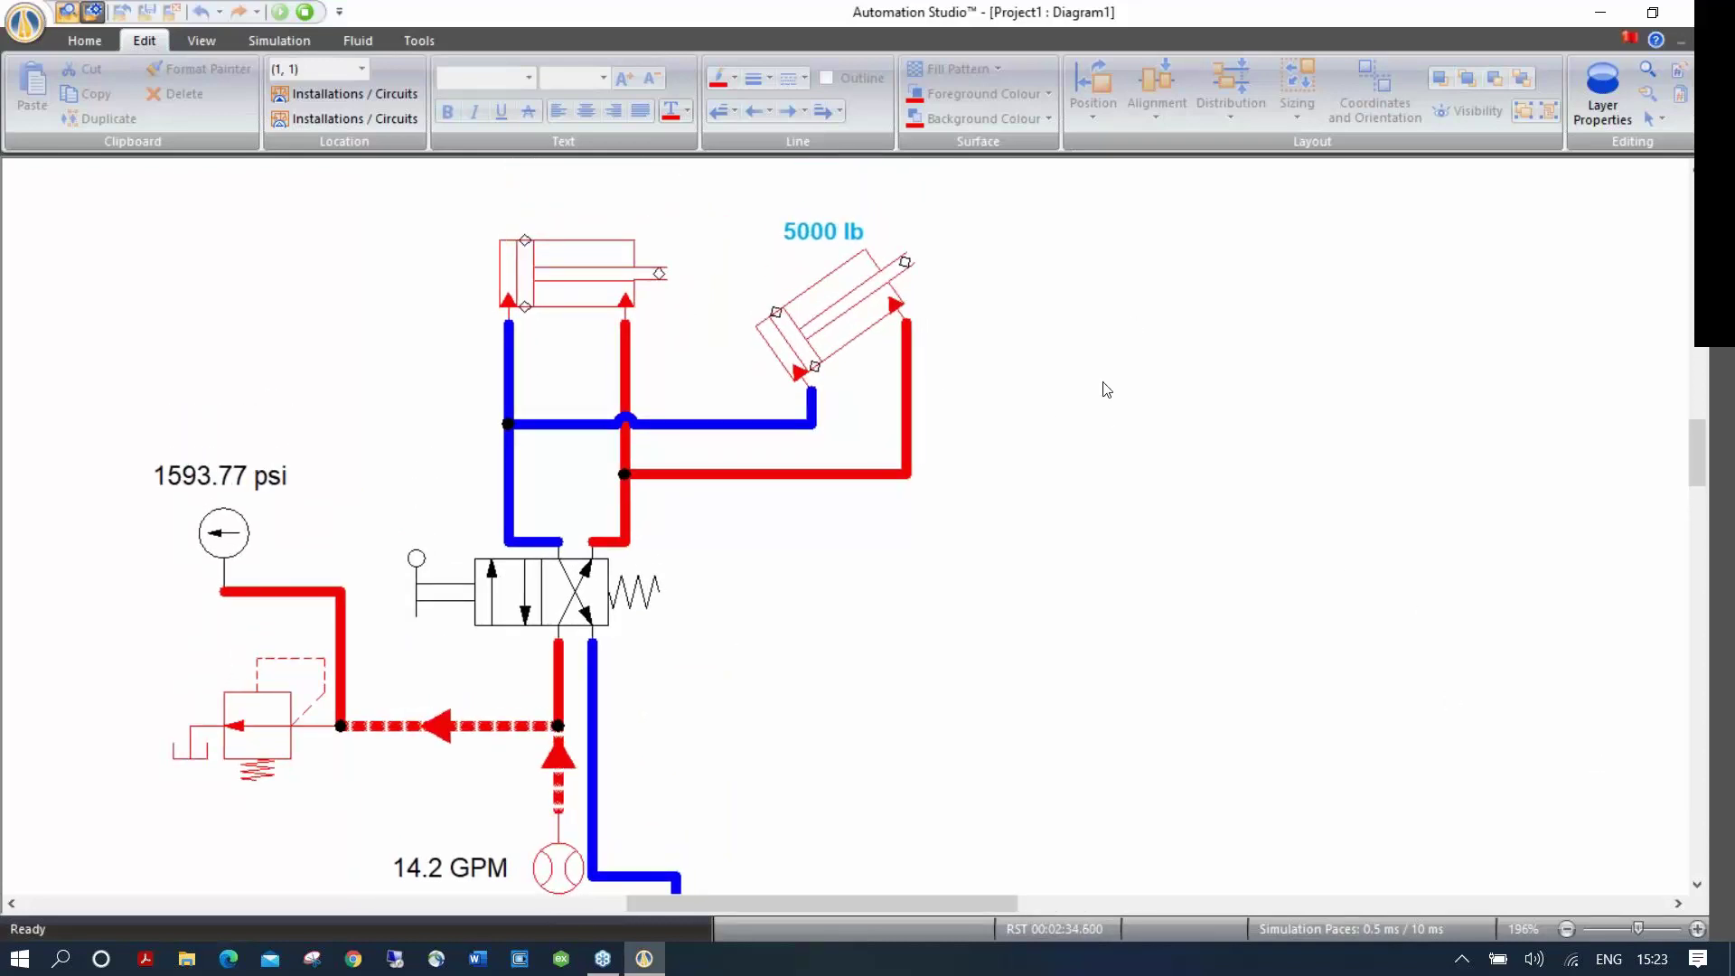
{"action": "left_click", "coordinate": [285, 40]}
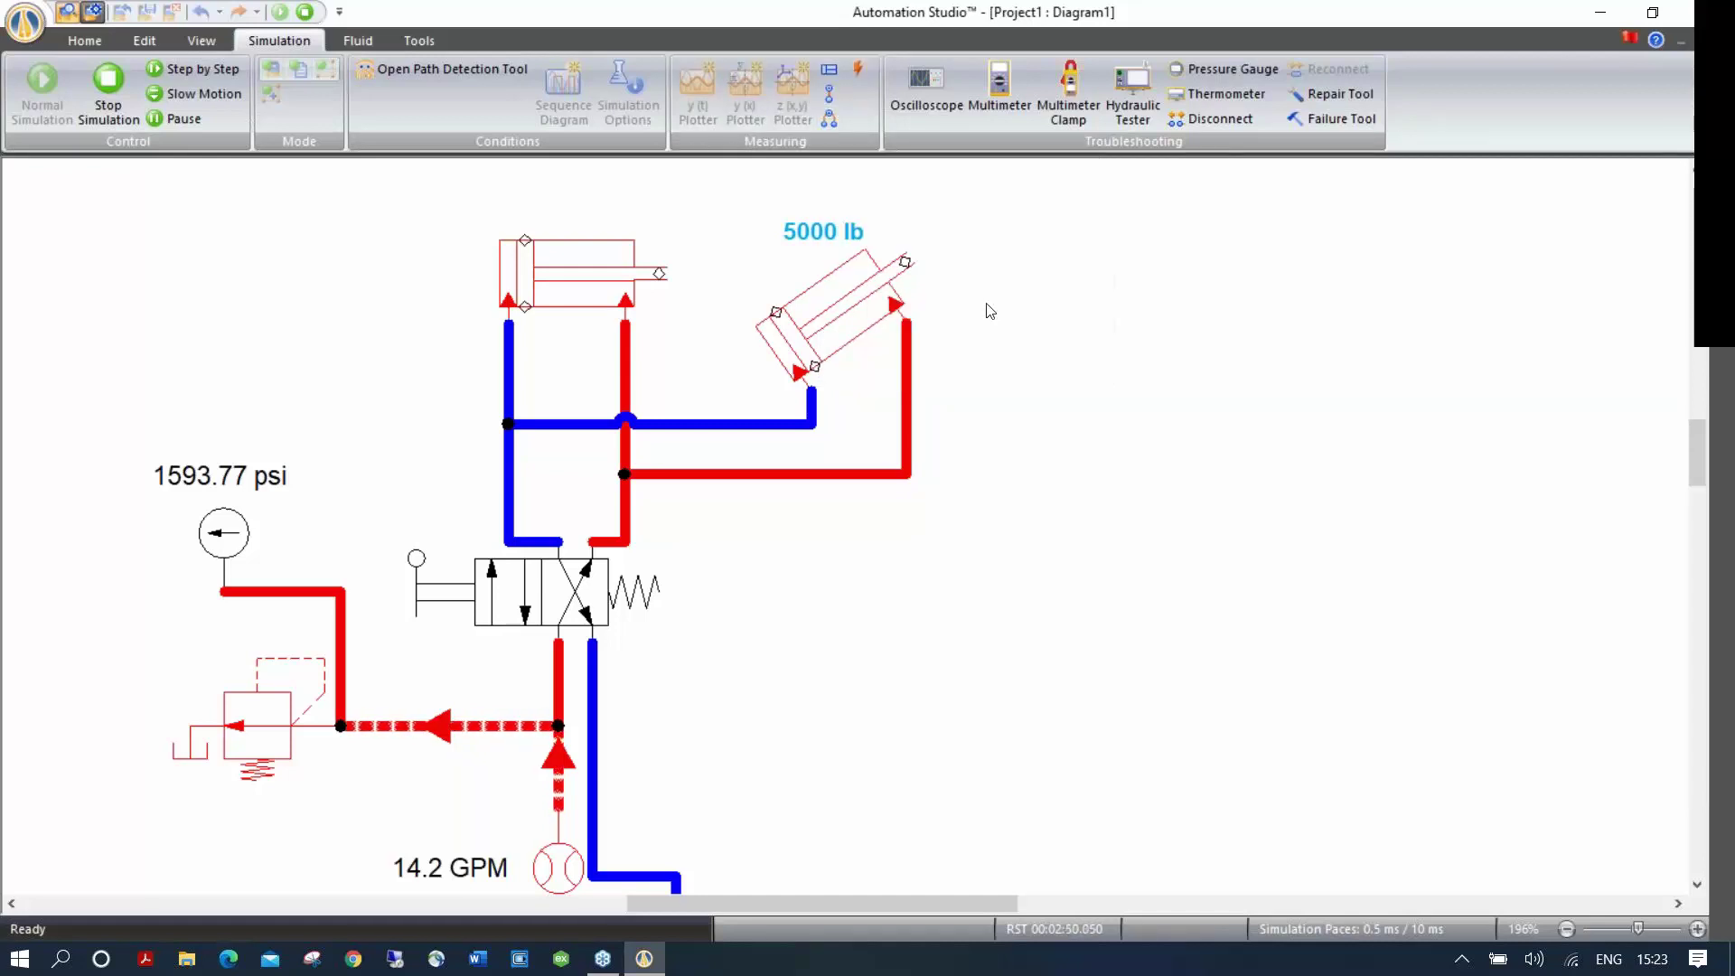
{"action": "left_click", "coordinate": [826, 94]}
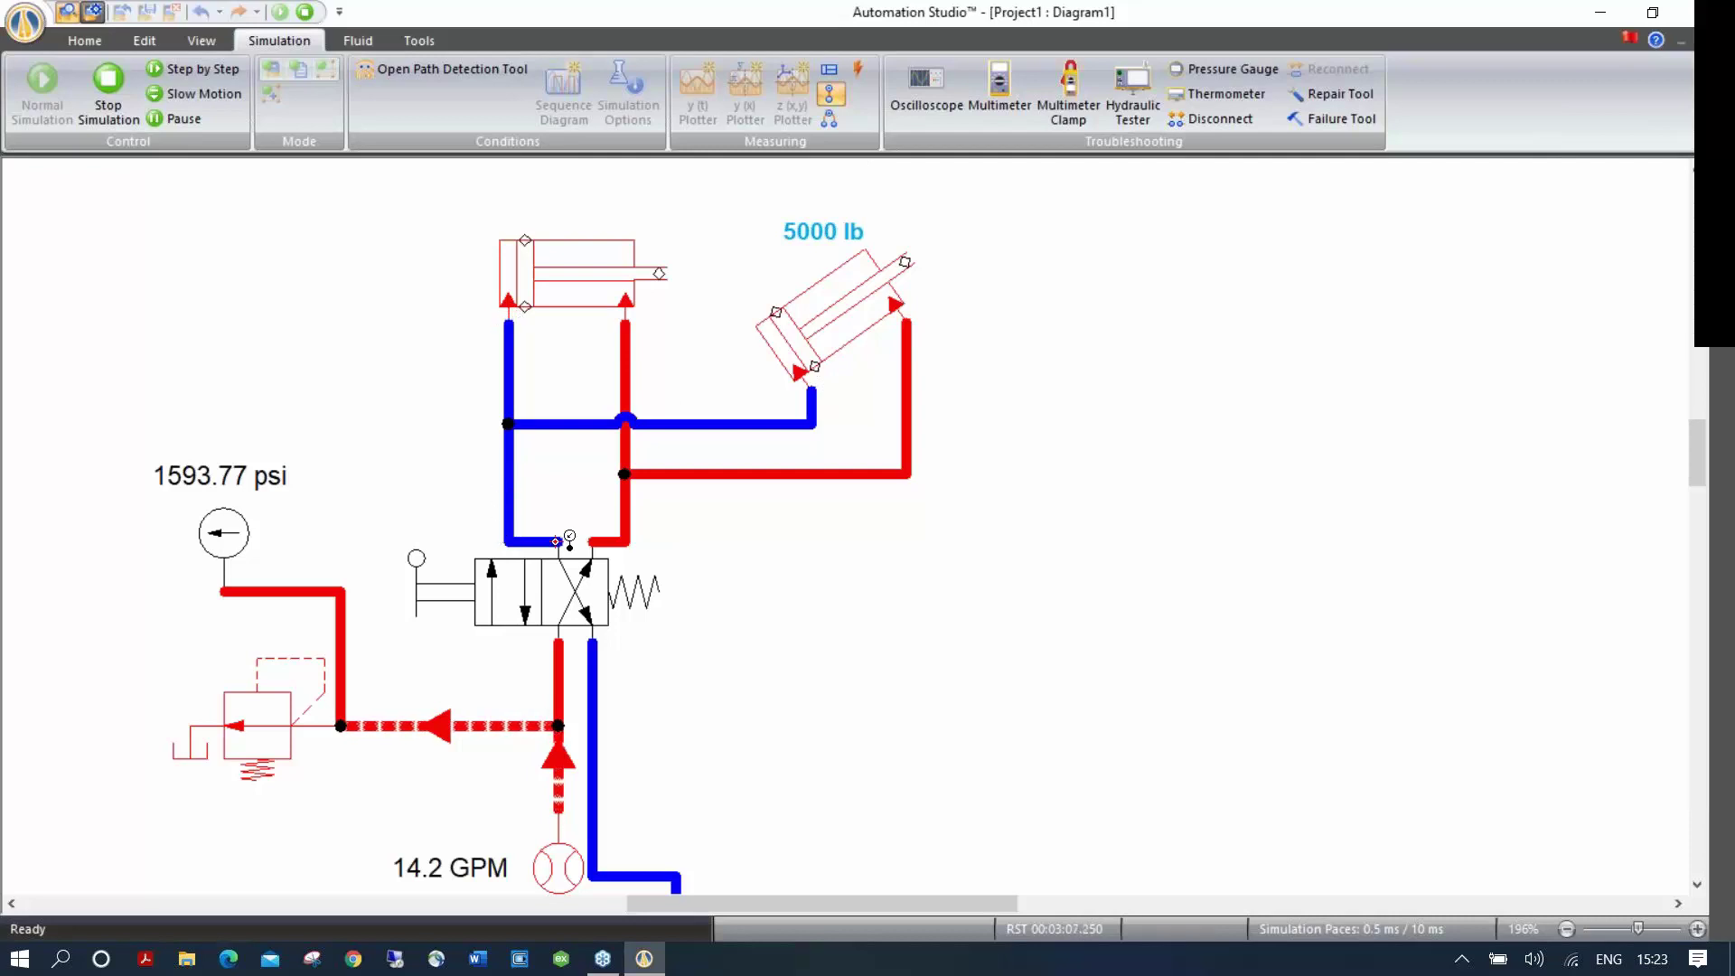
{"action": "left_click", "coordinate": [904, 322]}
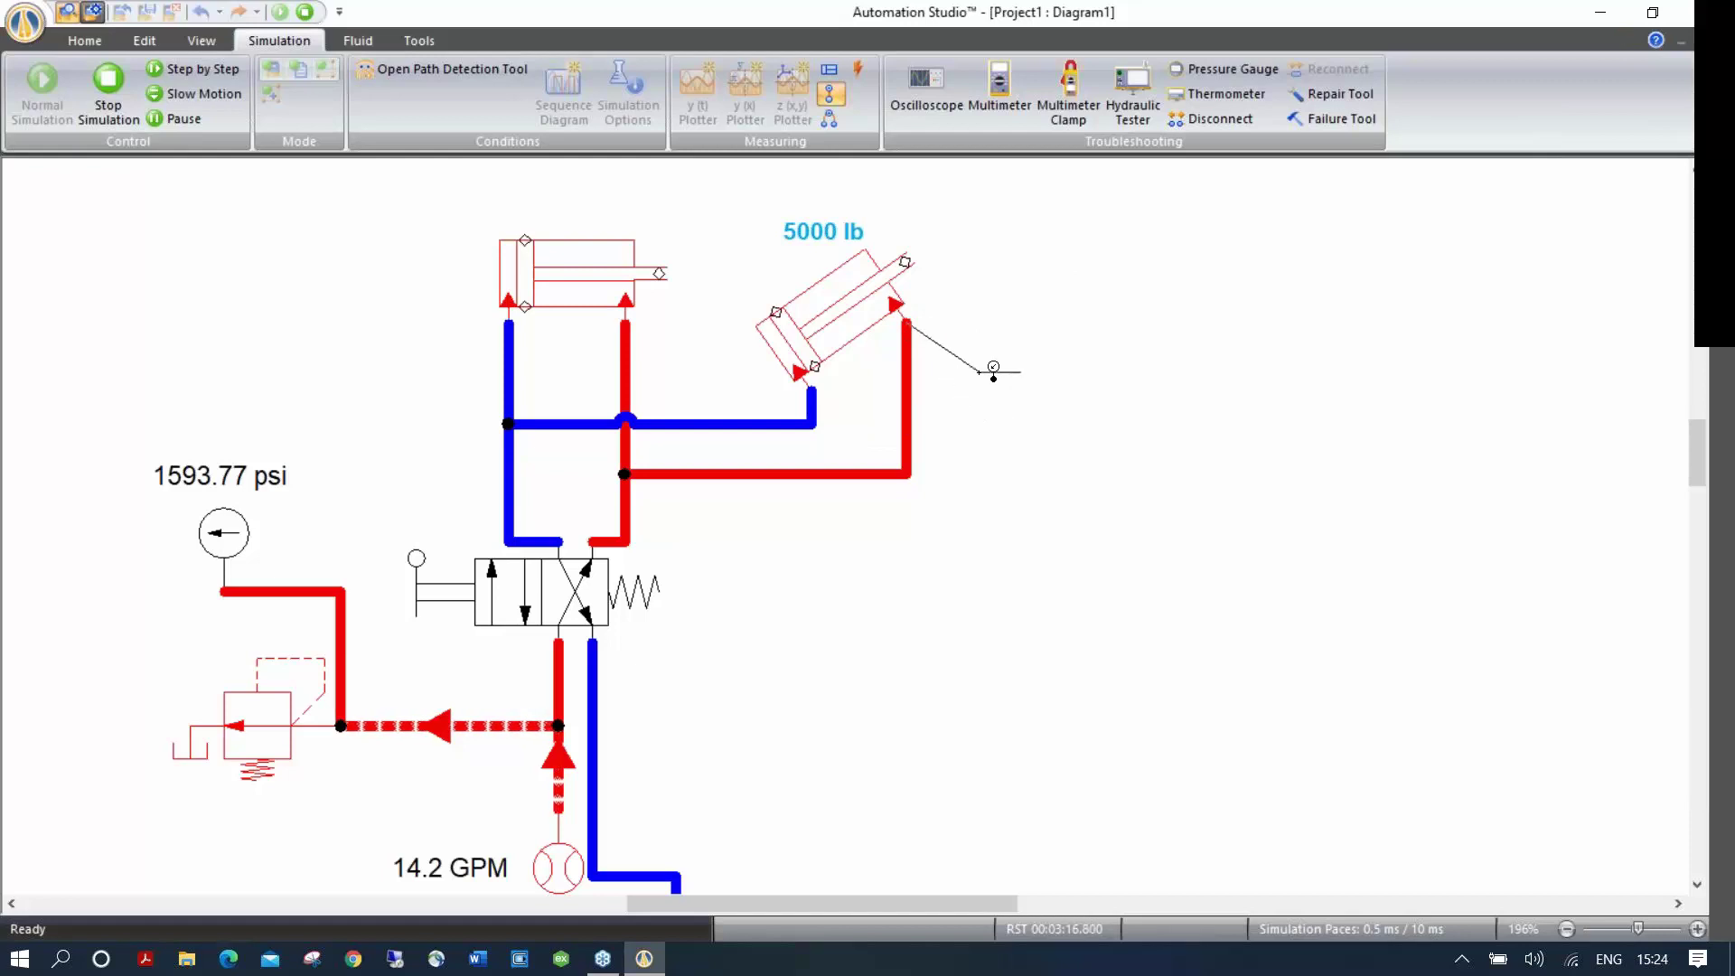
{"action": "key", "text": "Escape"}
{"action": "left_click", "coordinate": [993, 370]}
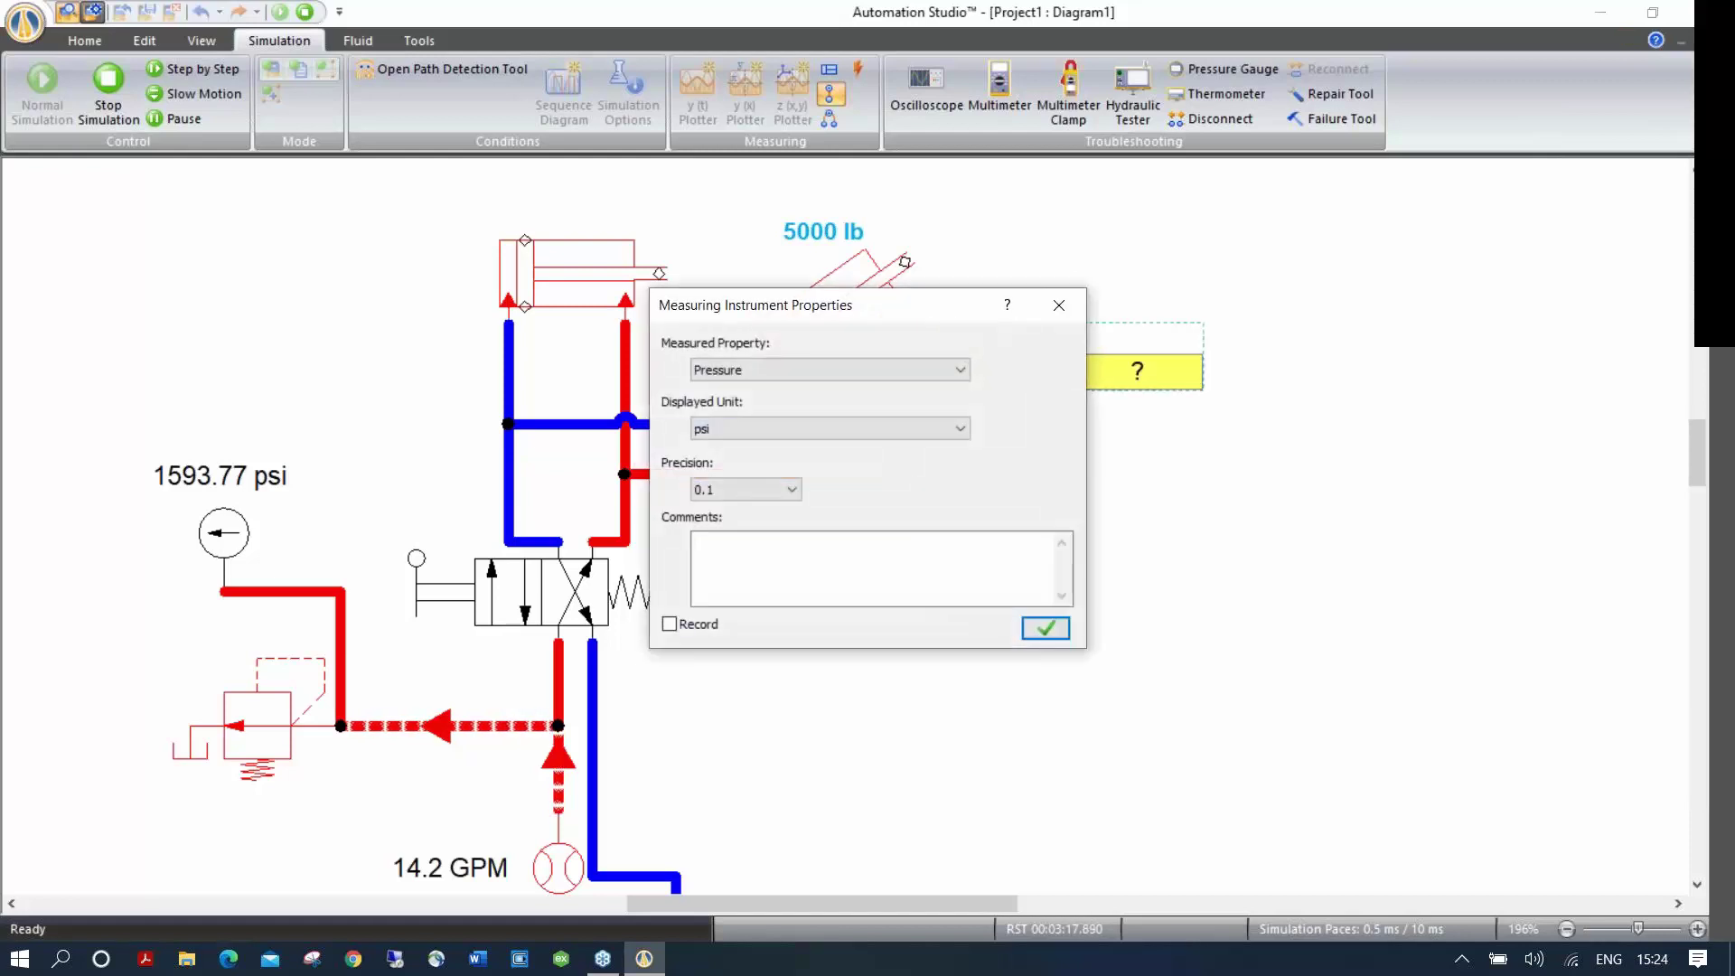
Step: Configure the measuring instrument to show pressure in psi and confirm its properties
{"action": "left_click_drag", "start_coordinate": [923, 314], "coordinate": [657, 277]}
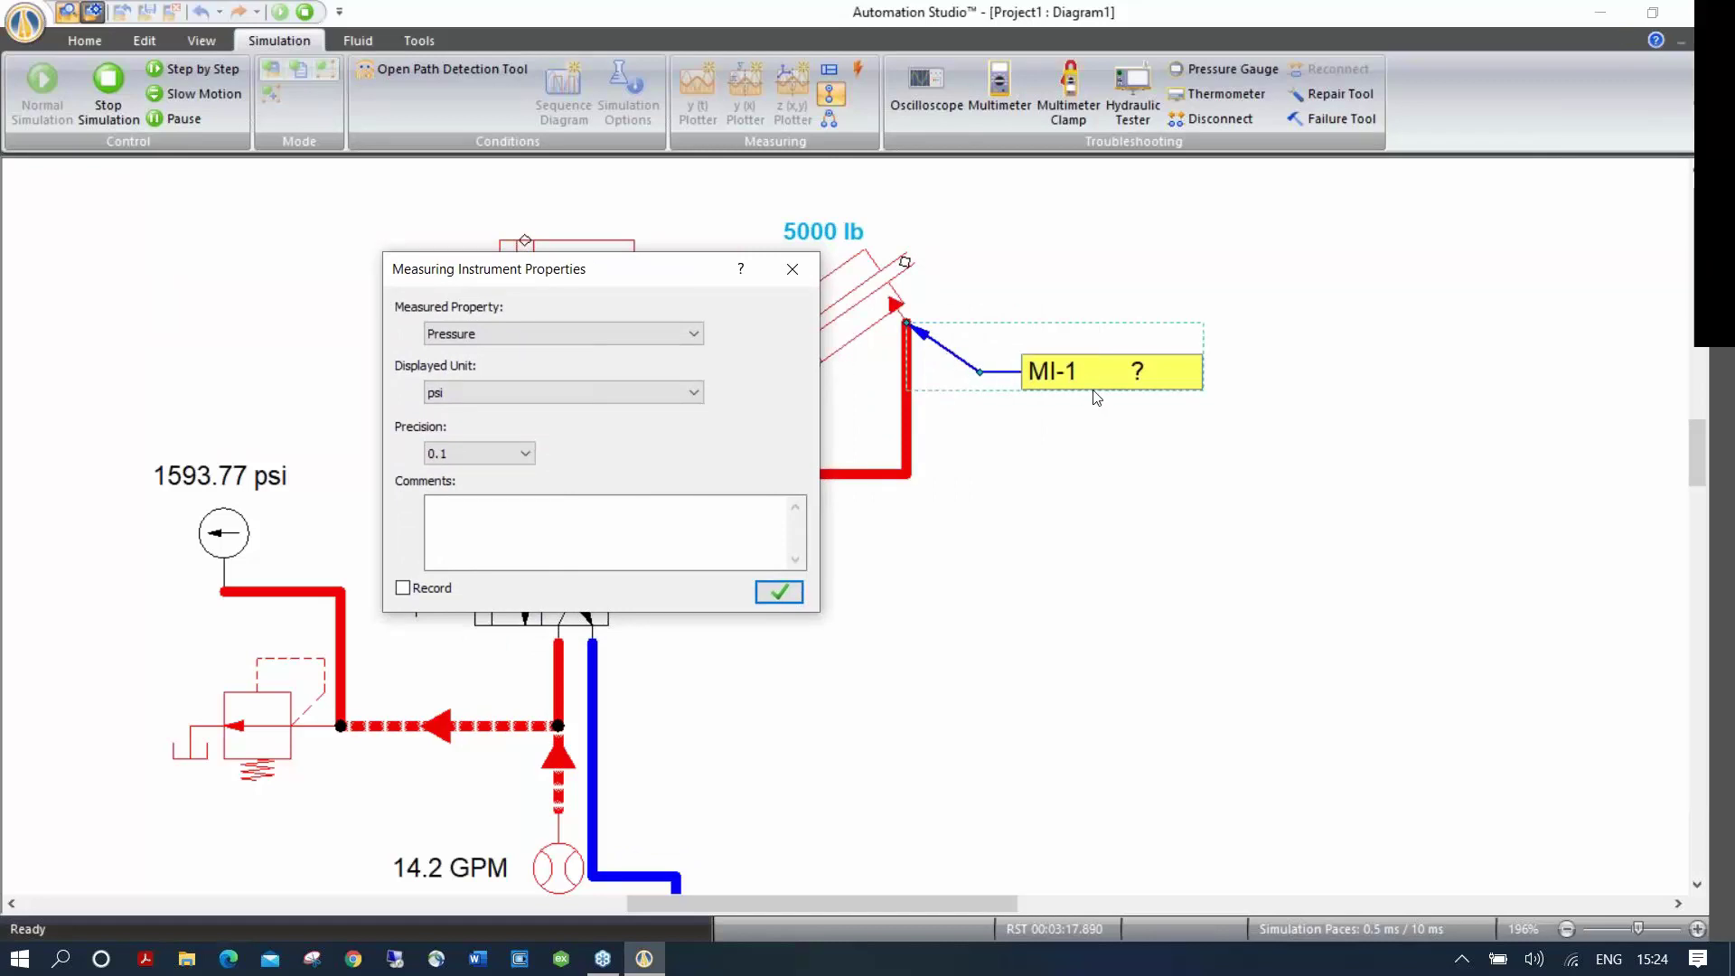
{"action": "left_click", "coordinate": [577, 332]}
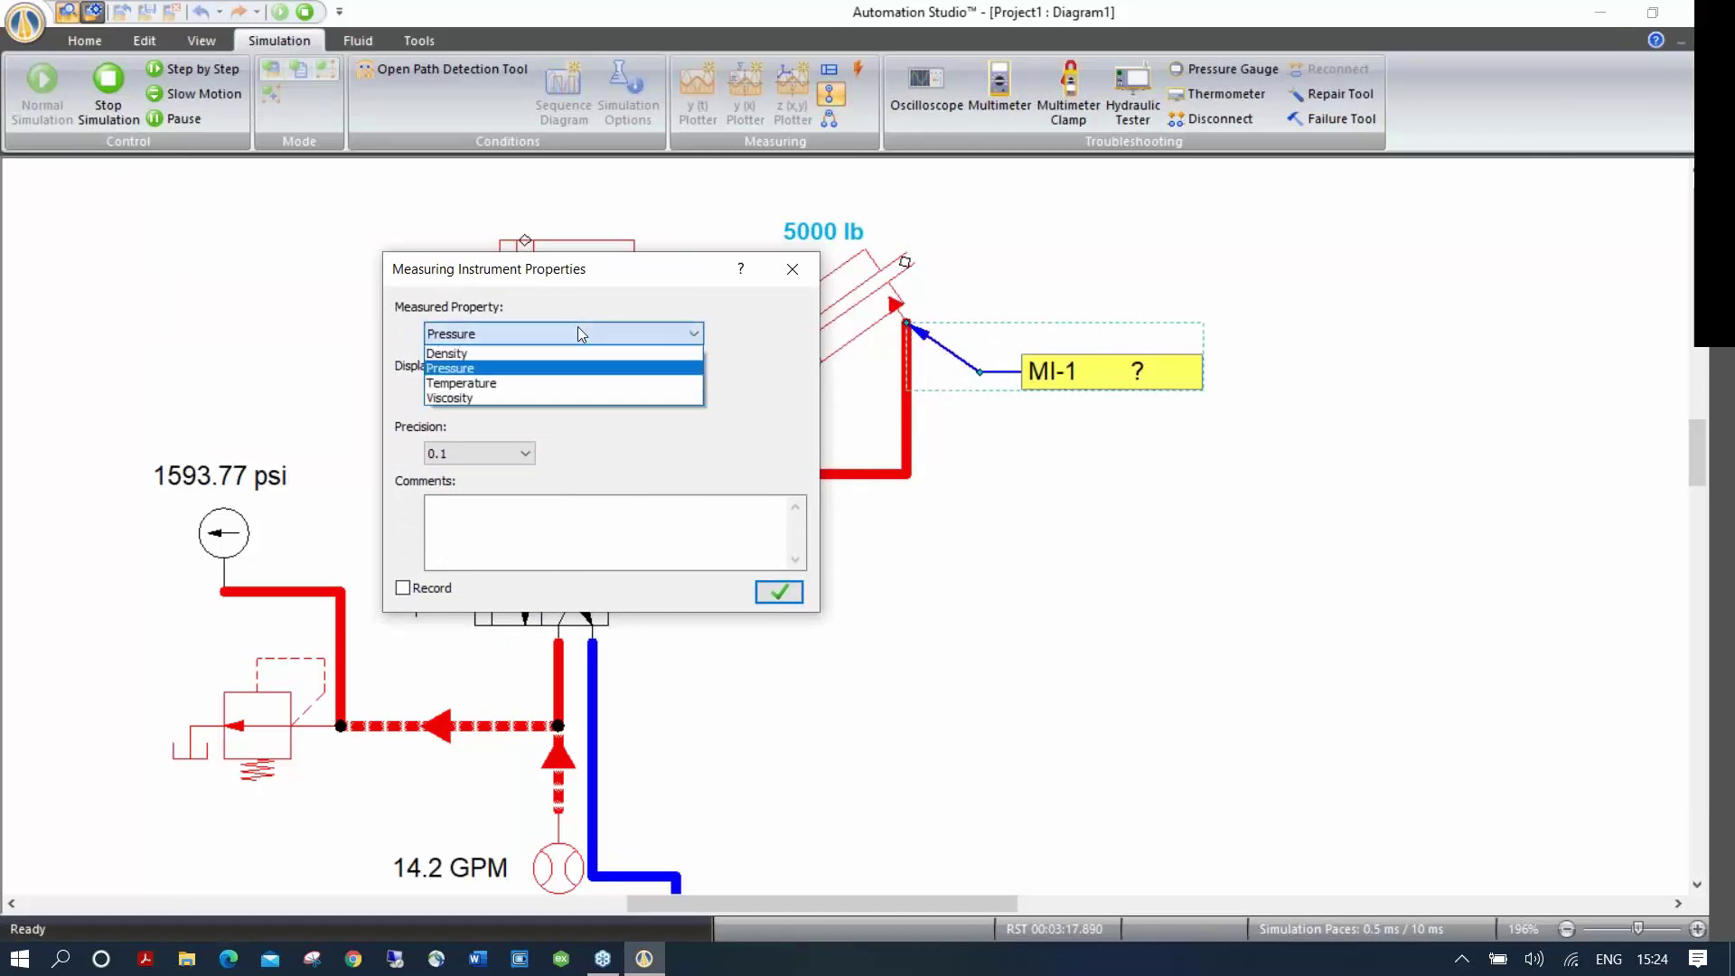
{"action": "left_click", "coordinate": [536, 371]}
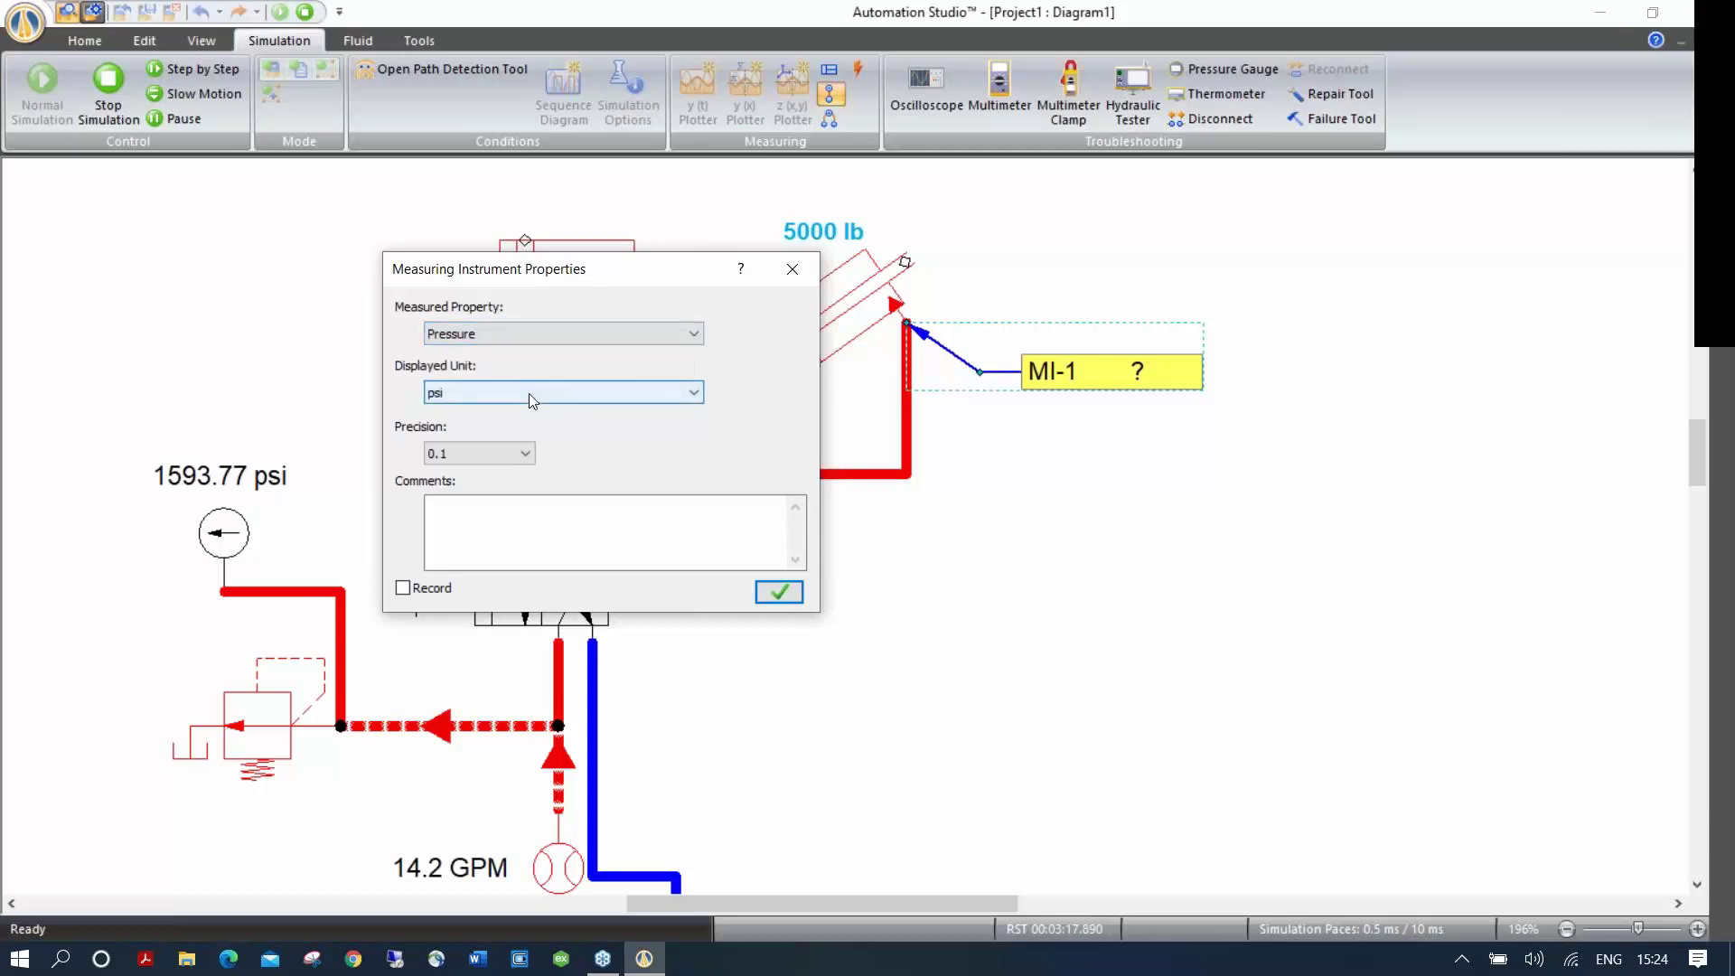
{"action": "left_click", "coordinate": [529, 393]}
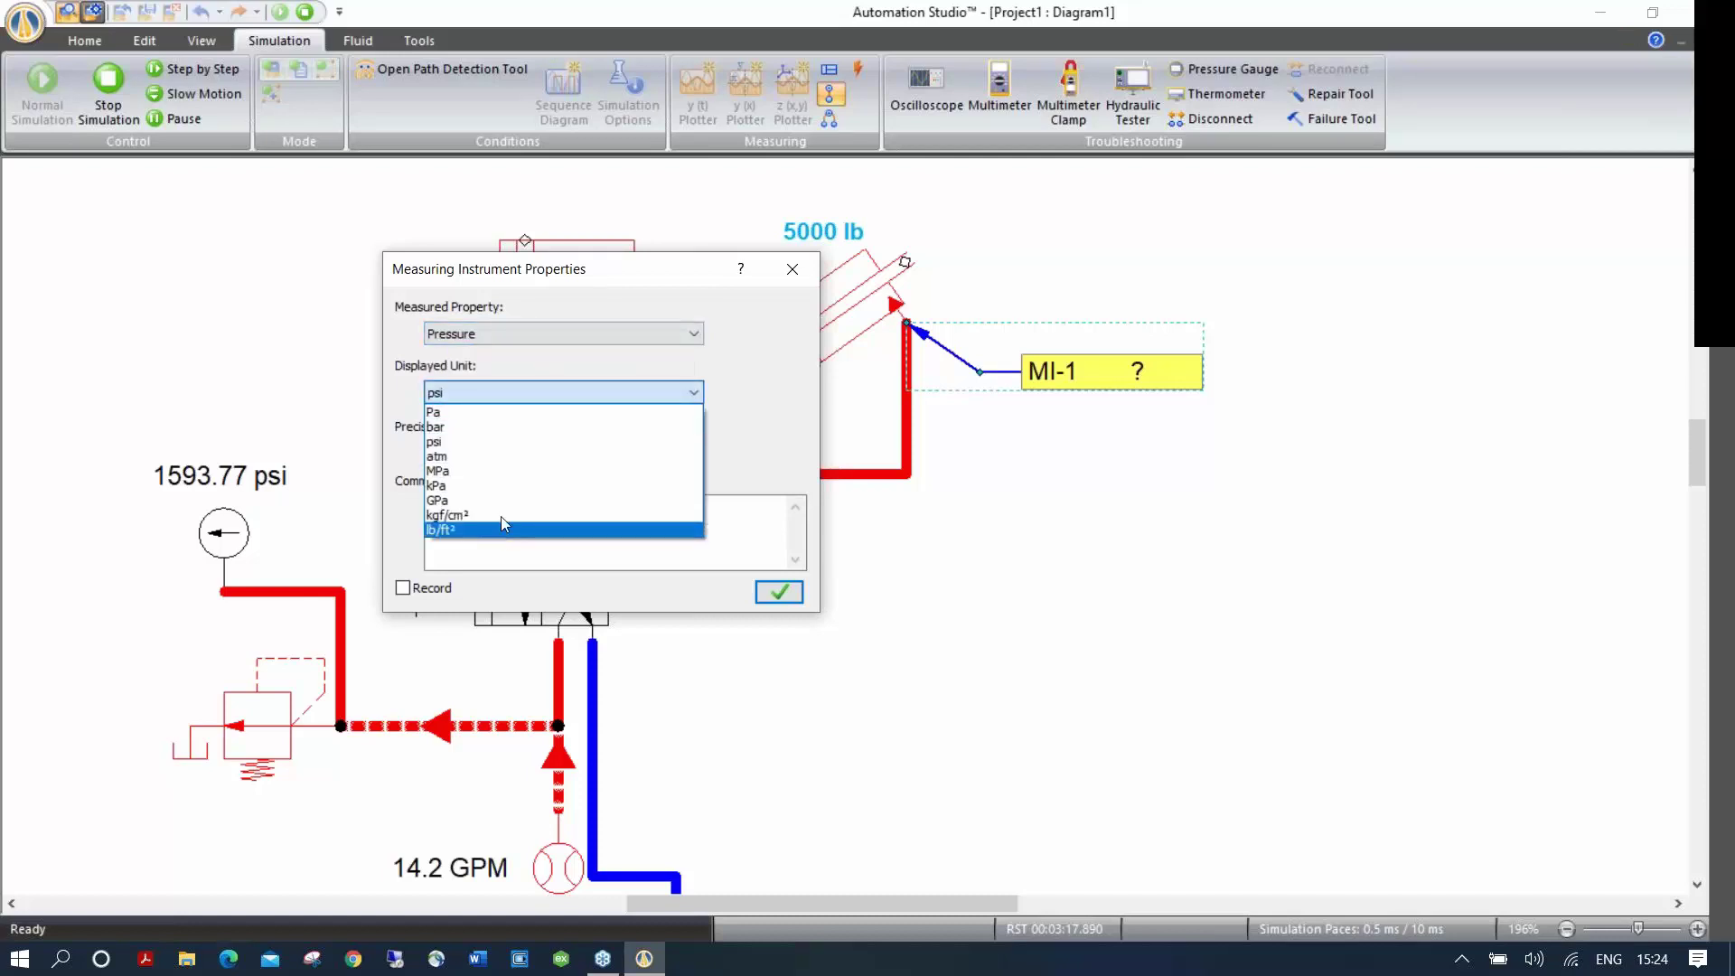
{"action": "left_click", "coordinate": [533, 441]}
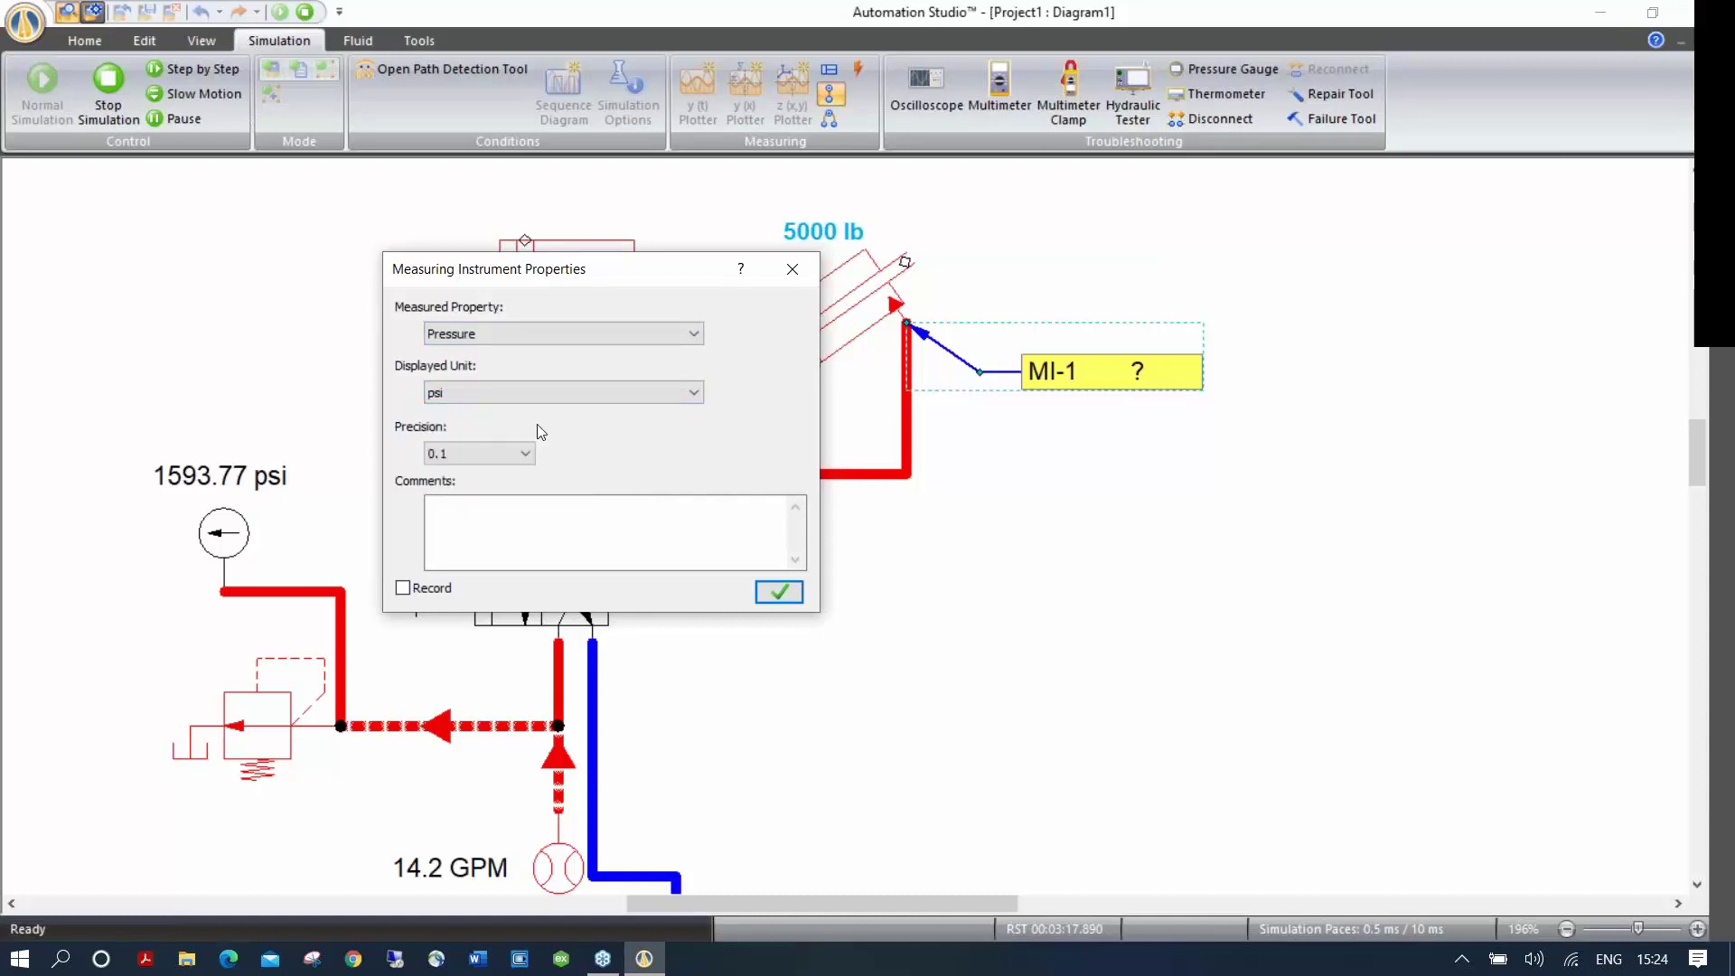
{"action": "left_click", "coordinate": [777, 593]}
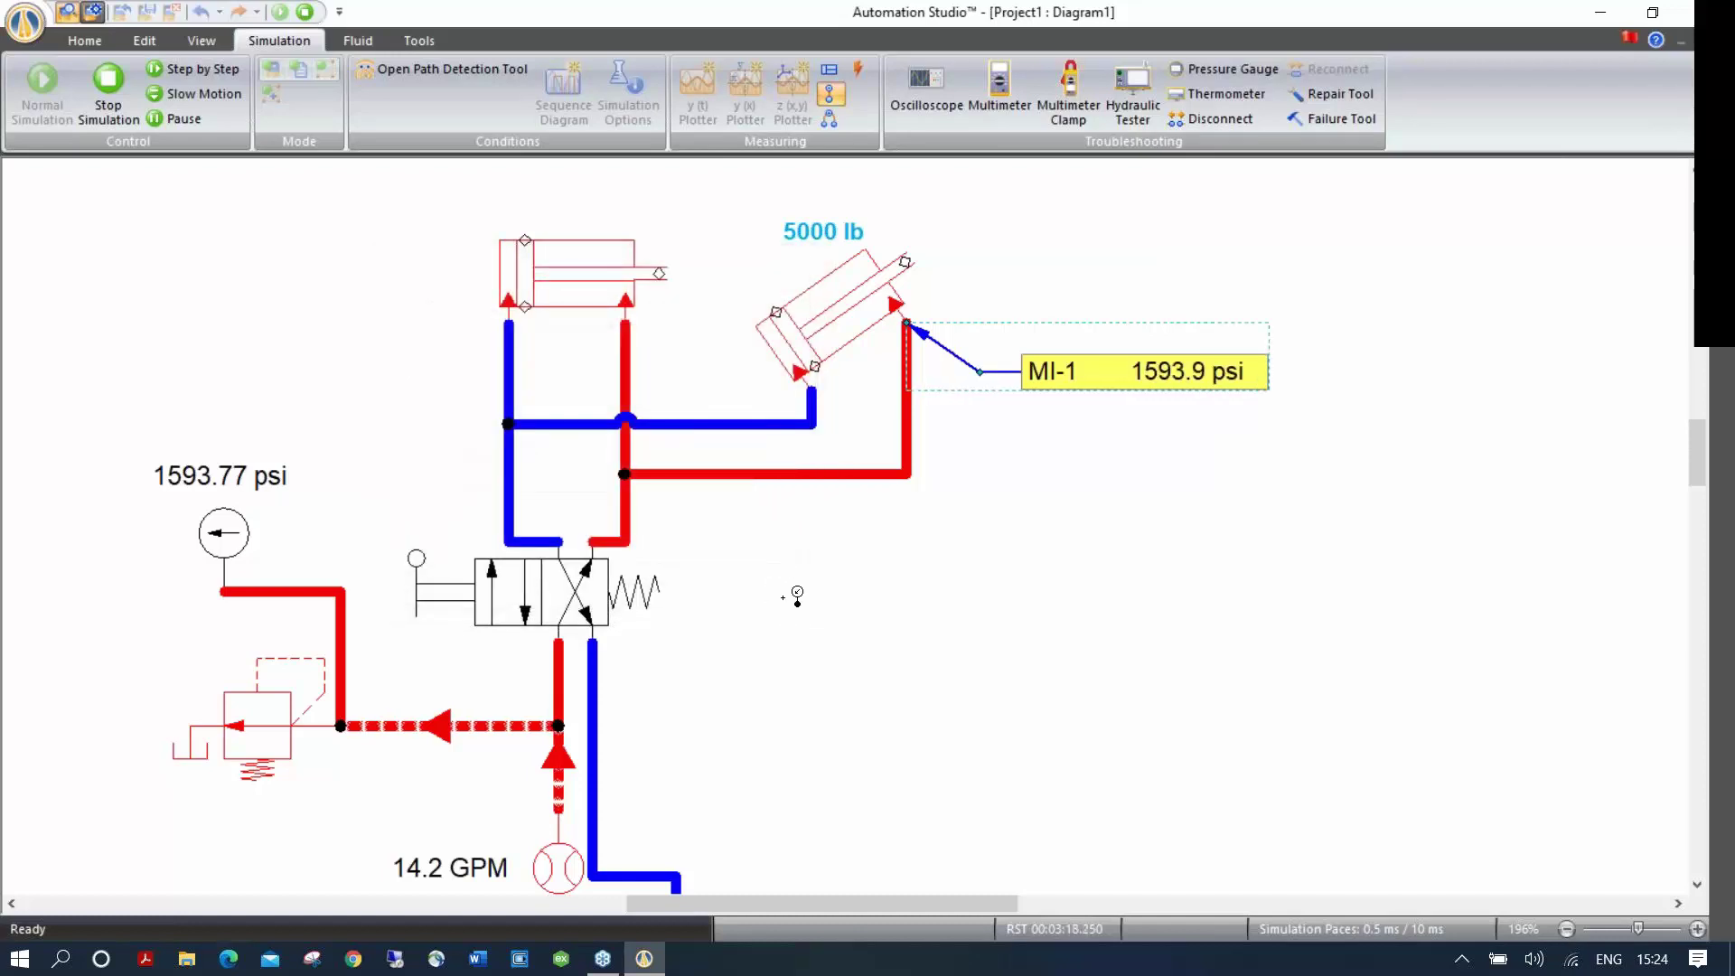
Step: Add a second measuring instrument at the same cylinder port, below the first label, showing pressure in bar
{"action": "key", "text": "Escape"}
{"action": "left_click", "coordinate": [829, 93]}
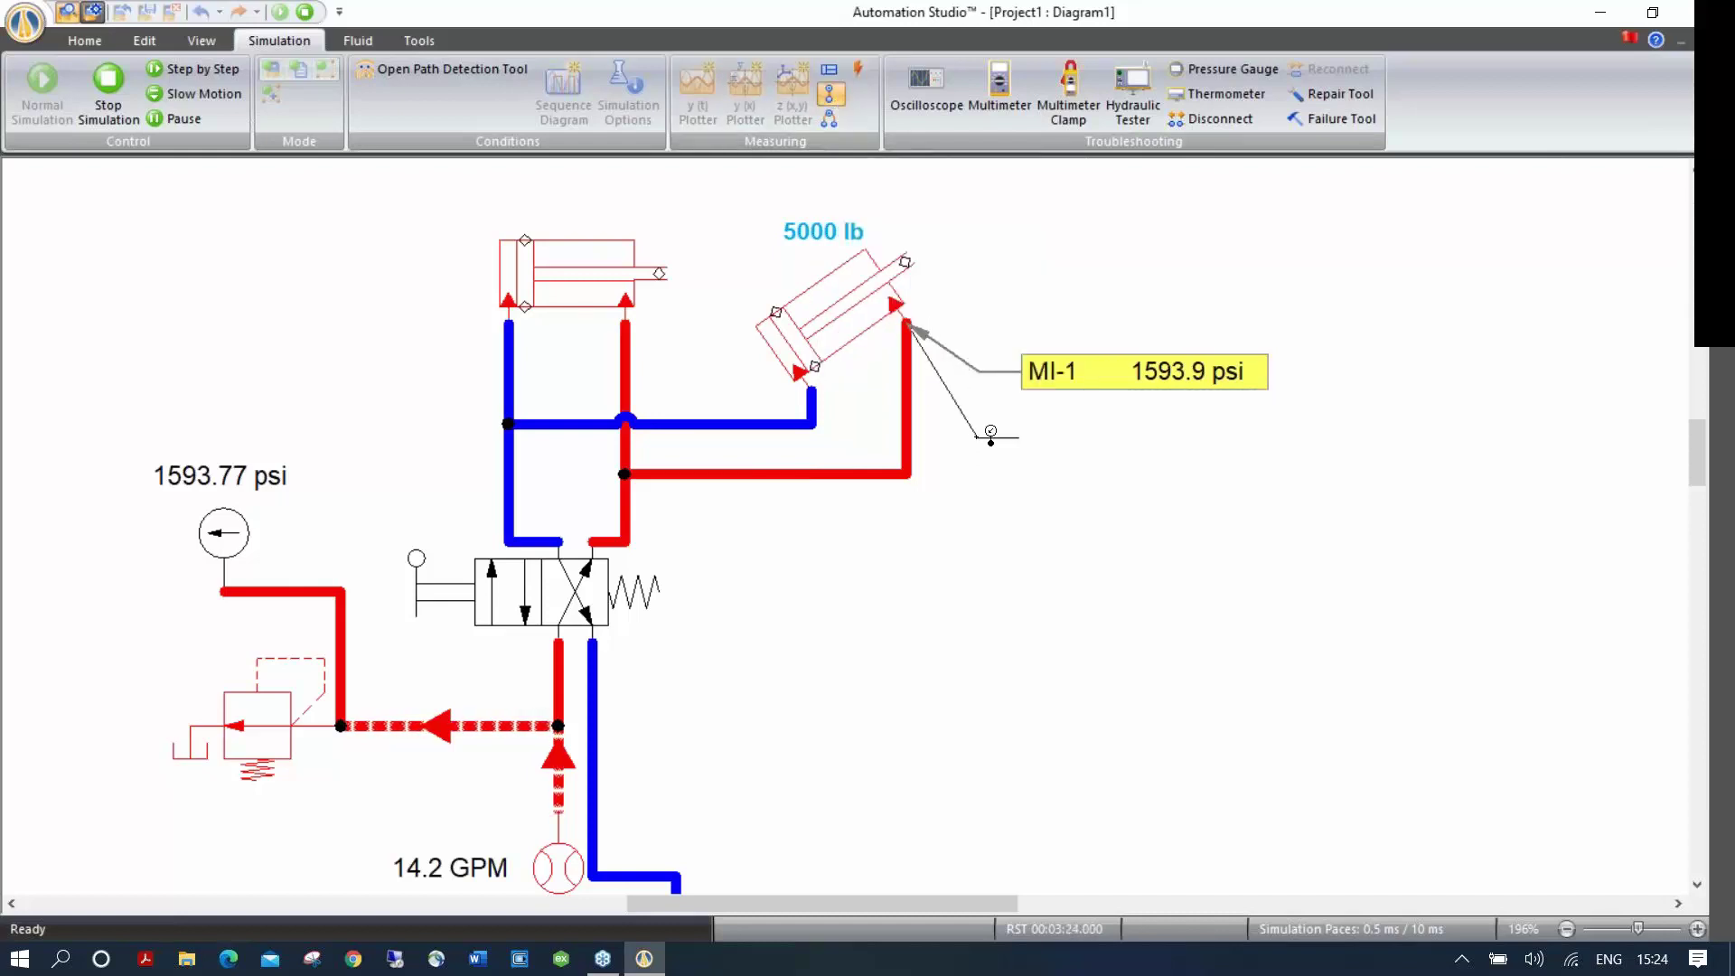
{"action": "left_click", "coordinate": [983, 438]}
{"action": "left_click", "coordinate": [866, 432]}
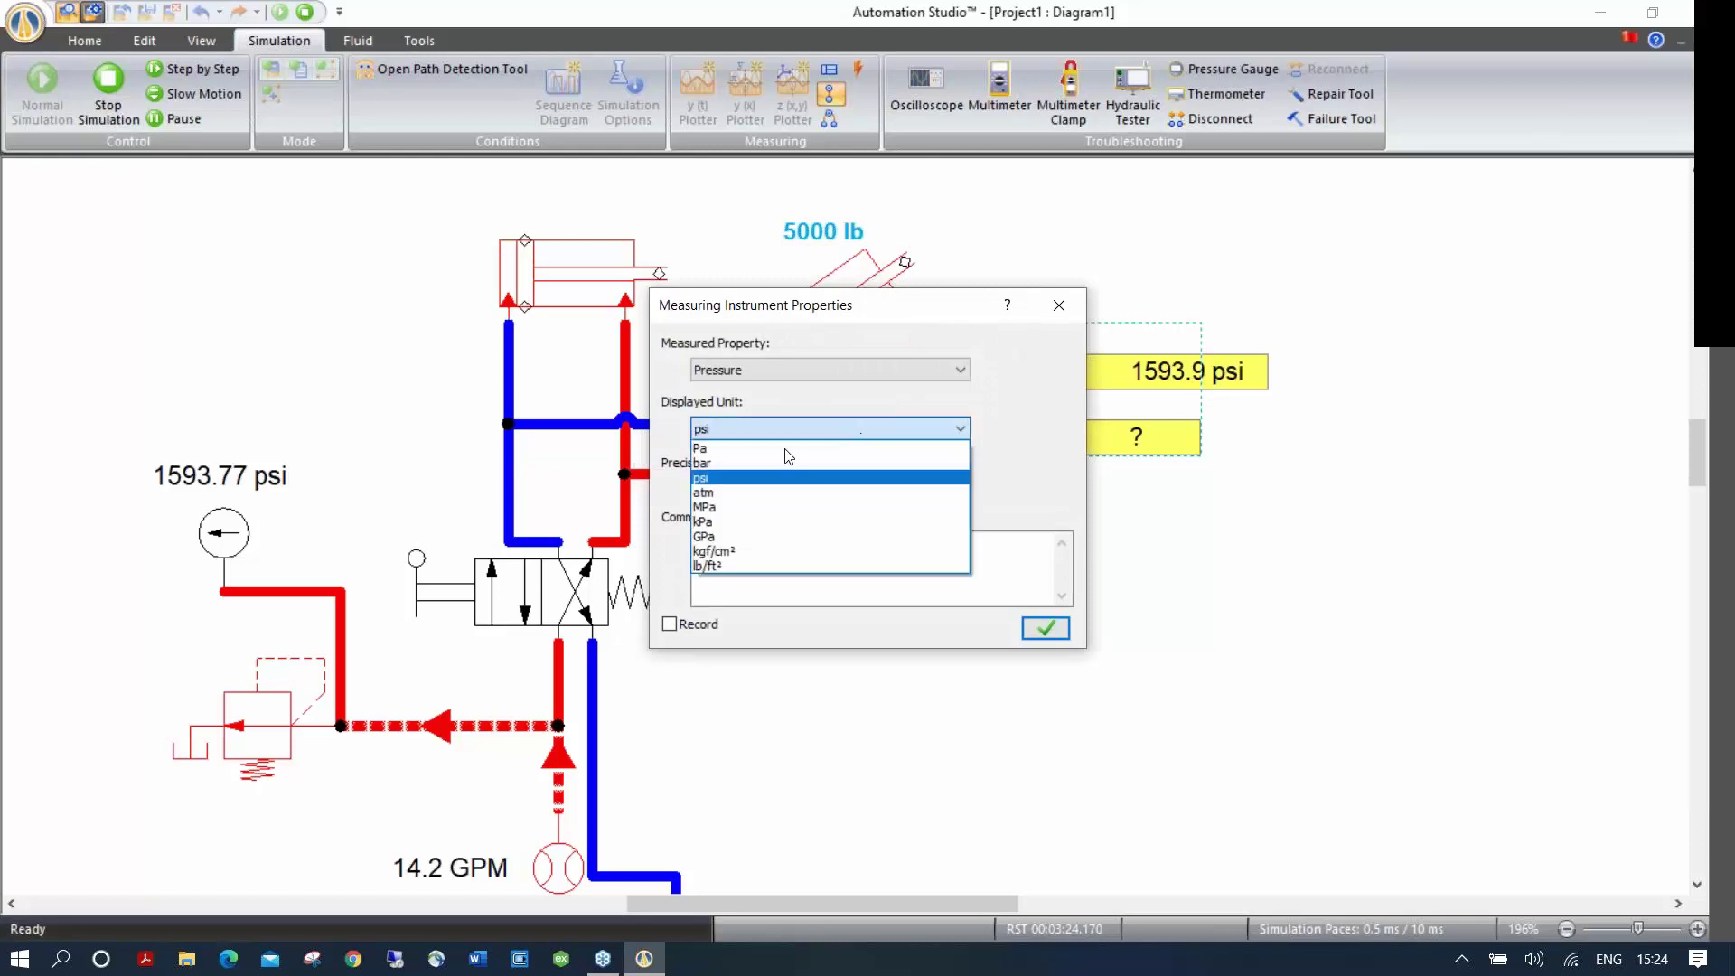
{"action": "left_click", "coordinate": [760, 461]}
{"action": "left_click", "coordinate": [805, 586]}
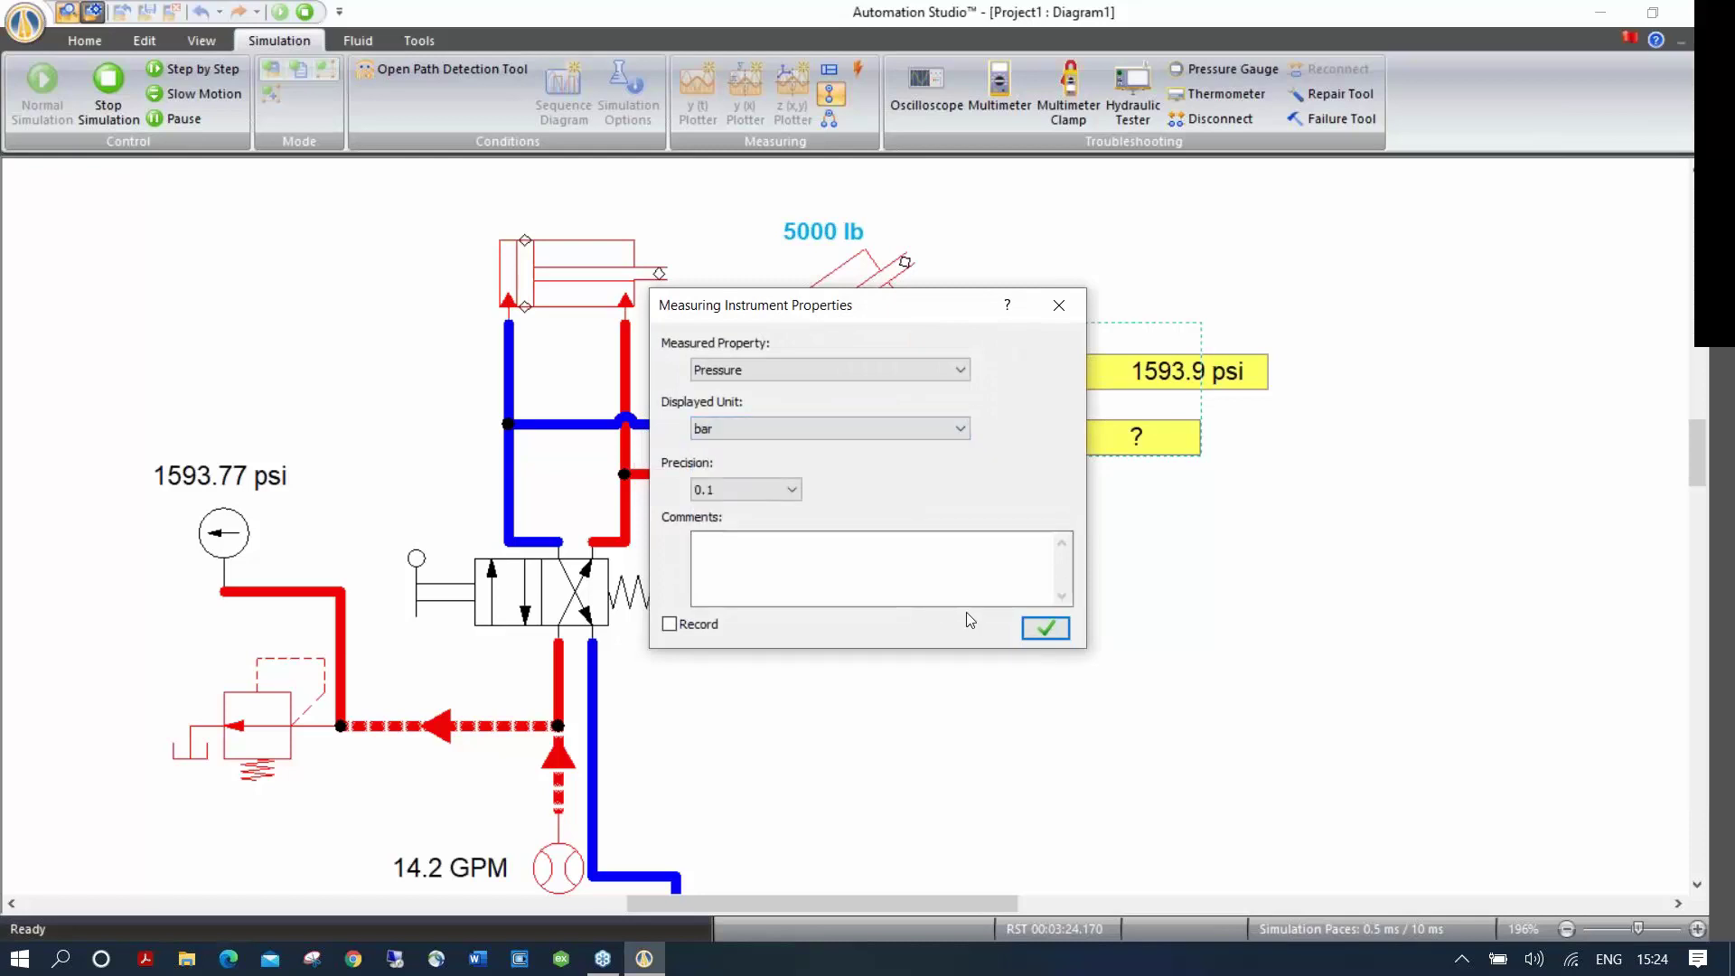
{"action": "left_click", "coordinate": [1048, 627]}
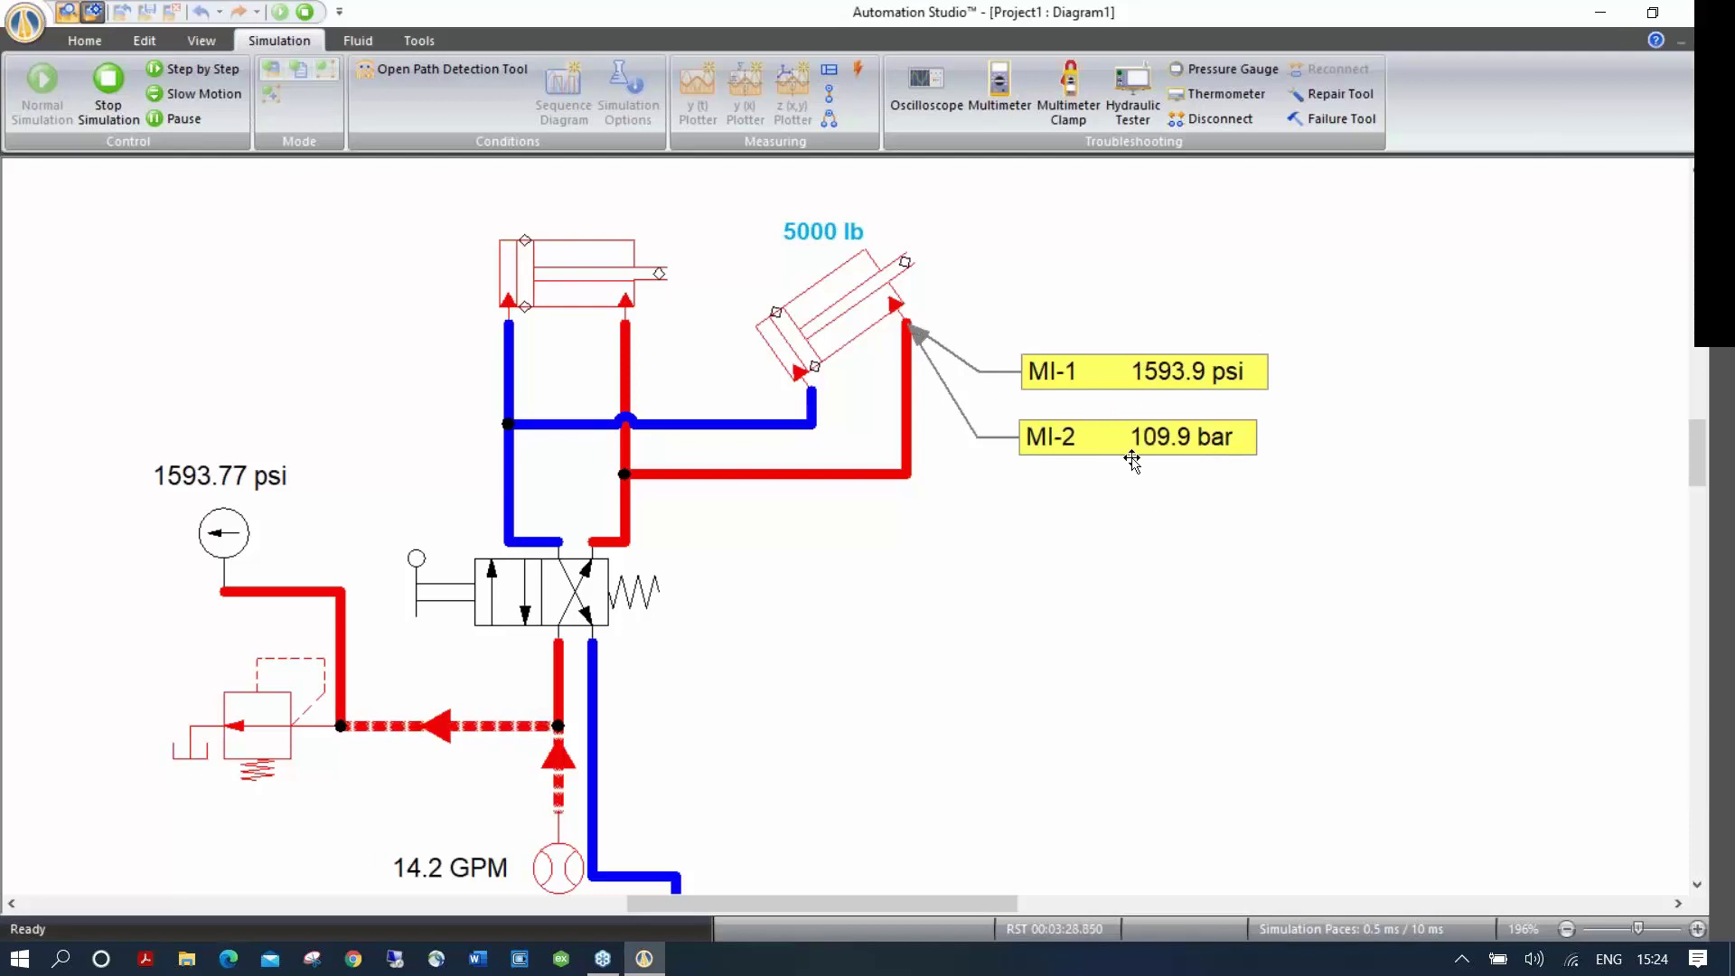
Step: Shift the directional valve to extend the cylinders and back to retract them, watching both pressure instruments
{"action": "left_click", "coordinate": [530, 593]}
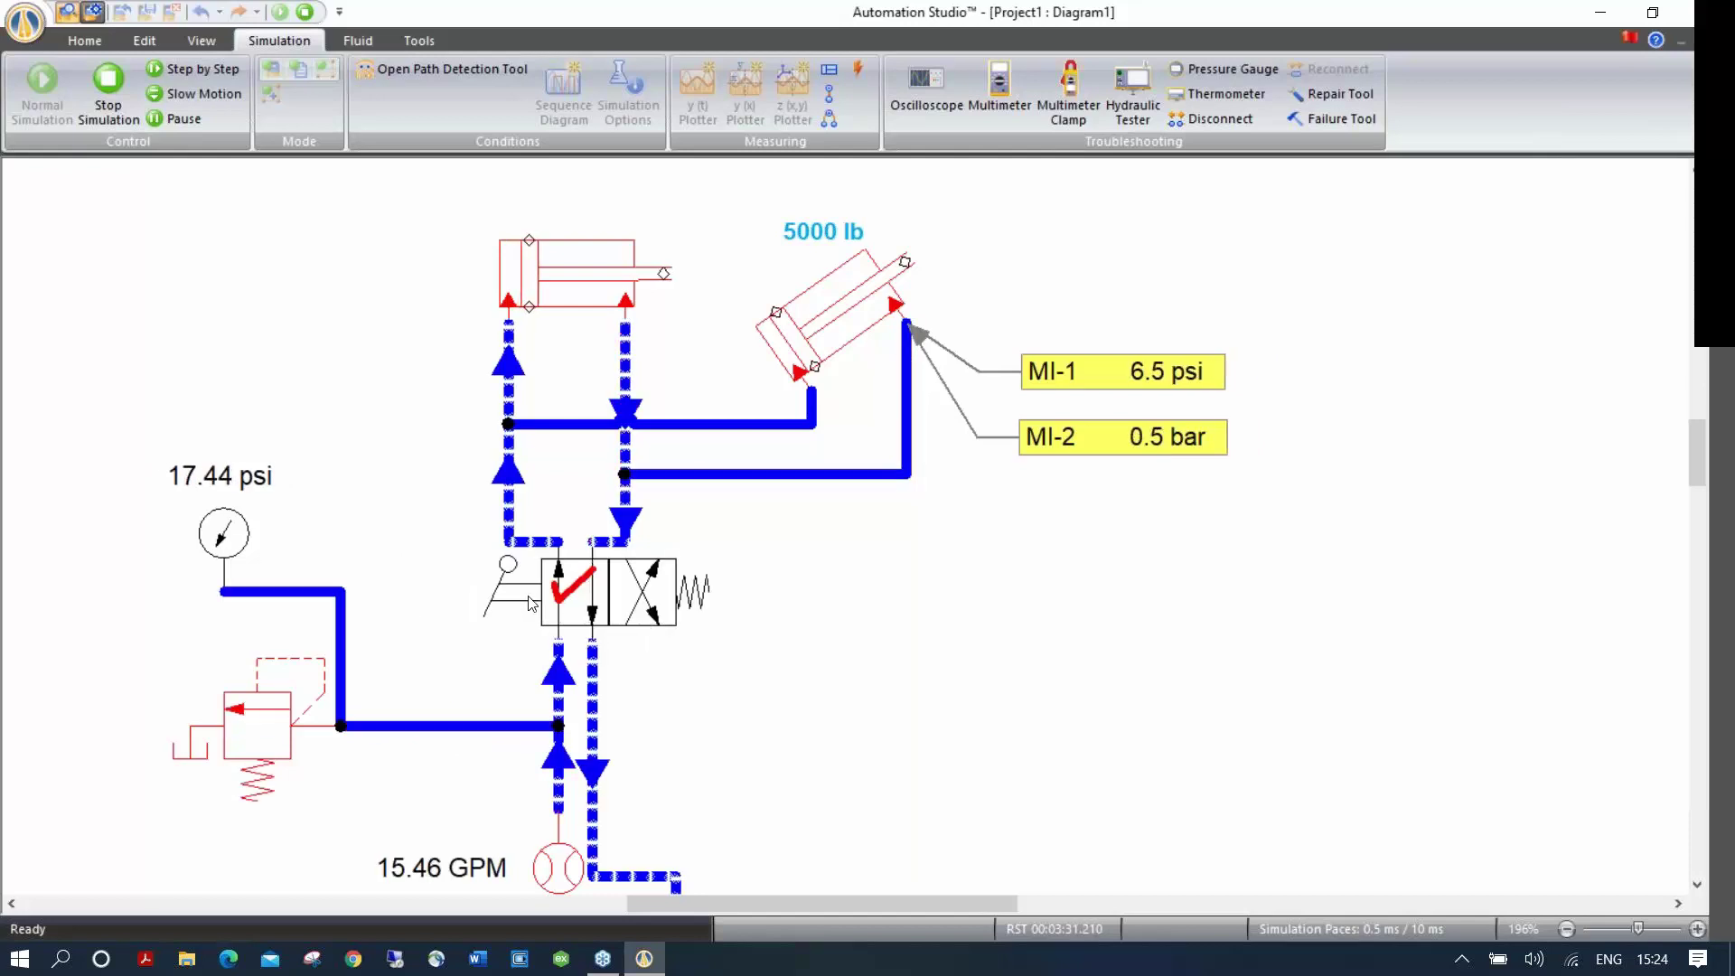
{"action": "left_click", "coordinate": [630, 588]}
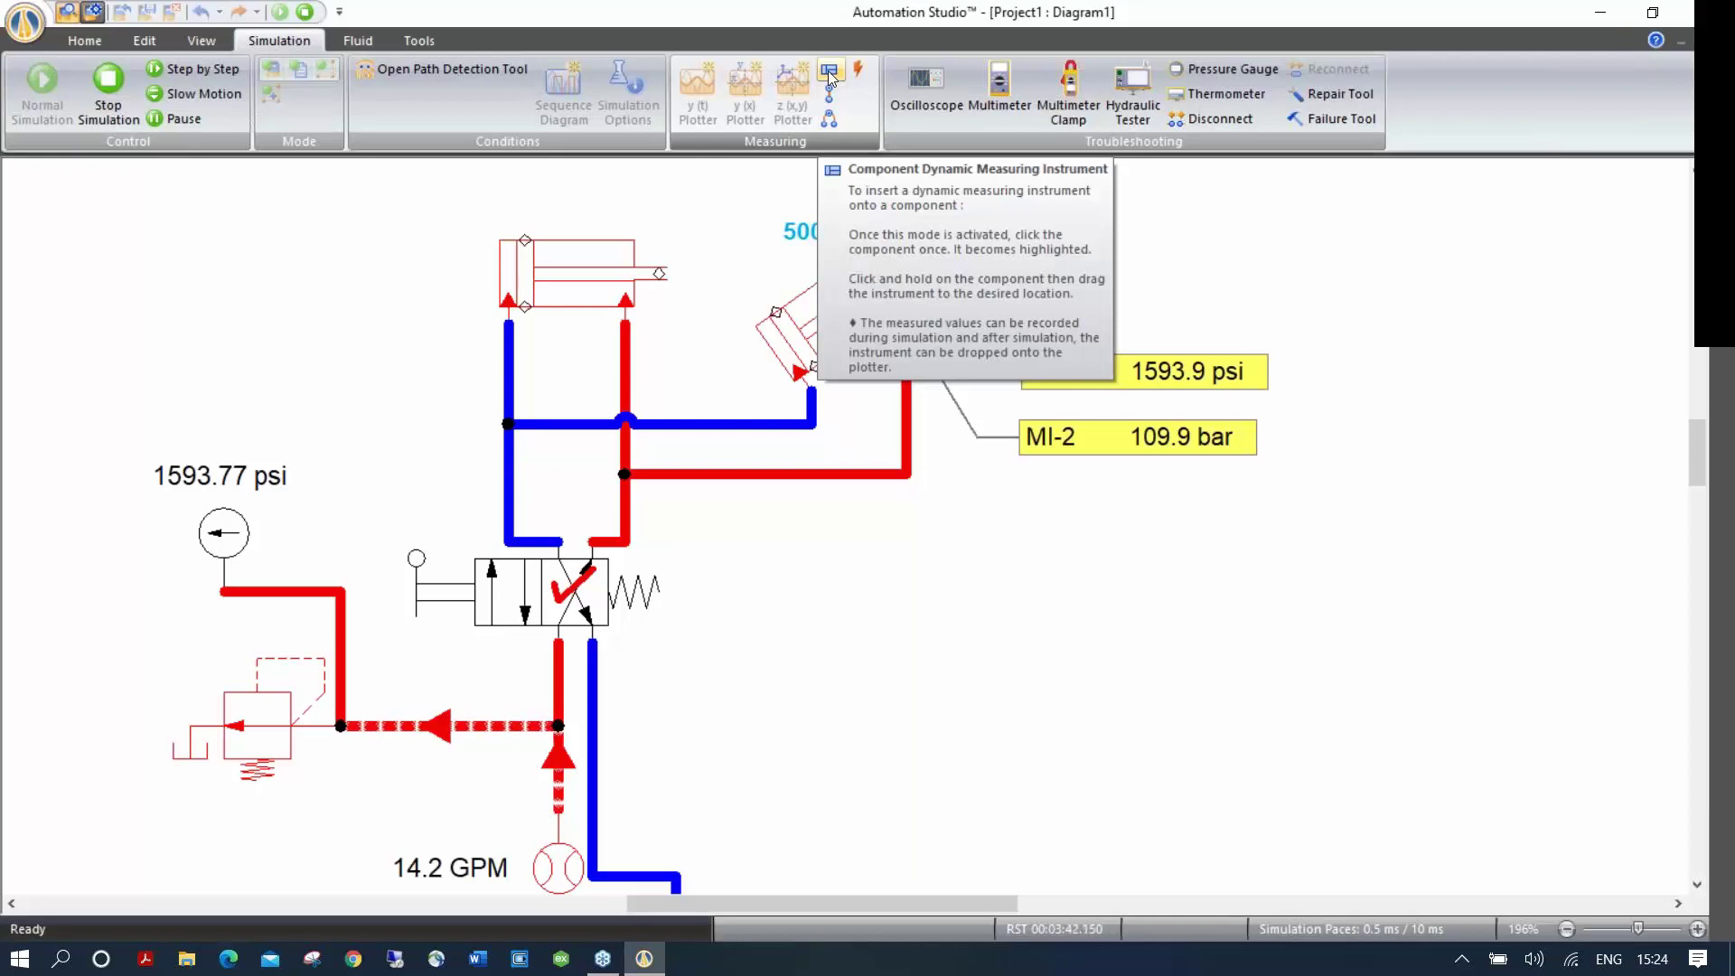
Step: Attach a component dynamic measuring instrument to the first cylinder and place its label just above the cylinder
{"action": "left_click", "coordinate": [830, 74]}
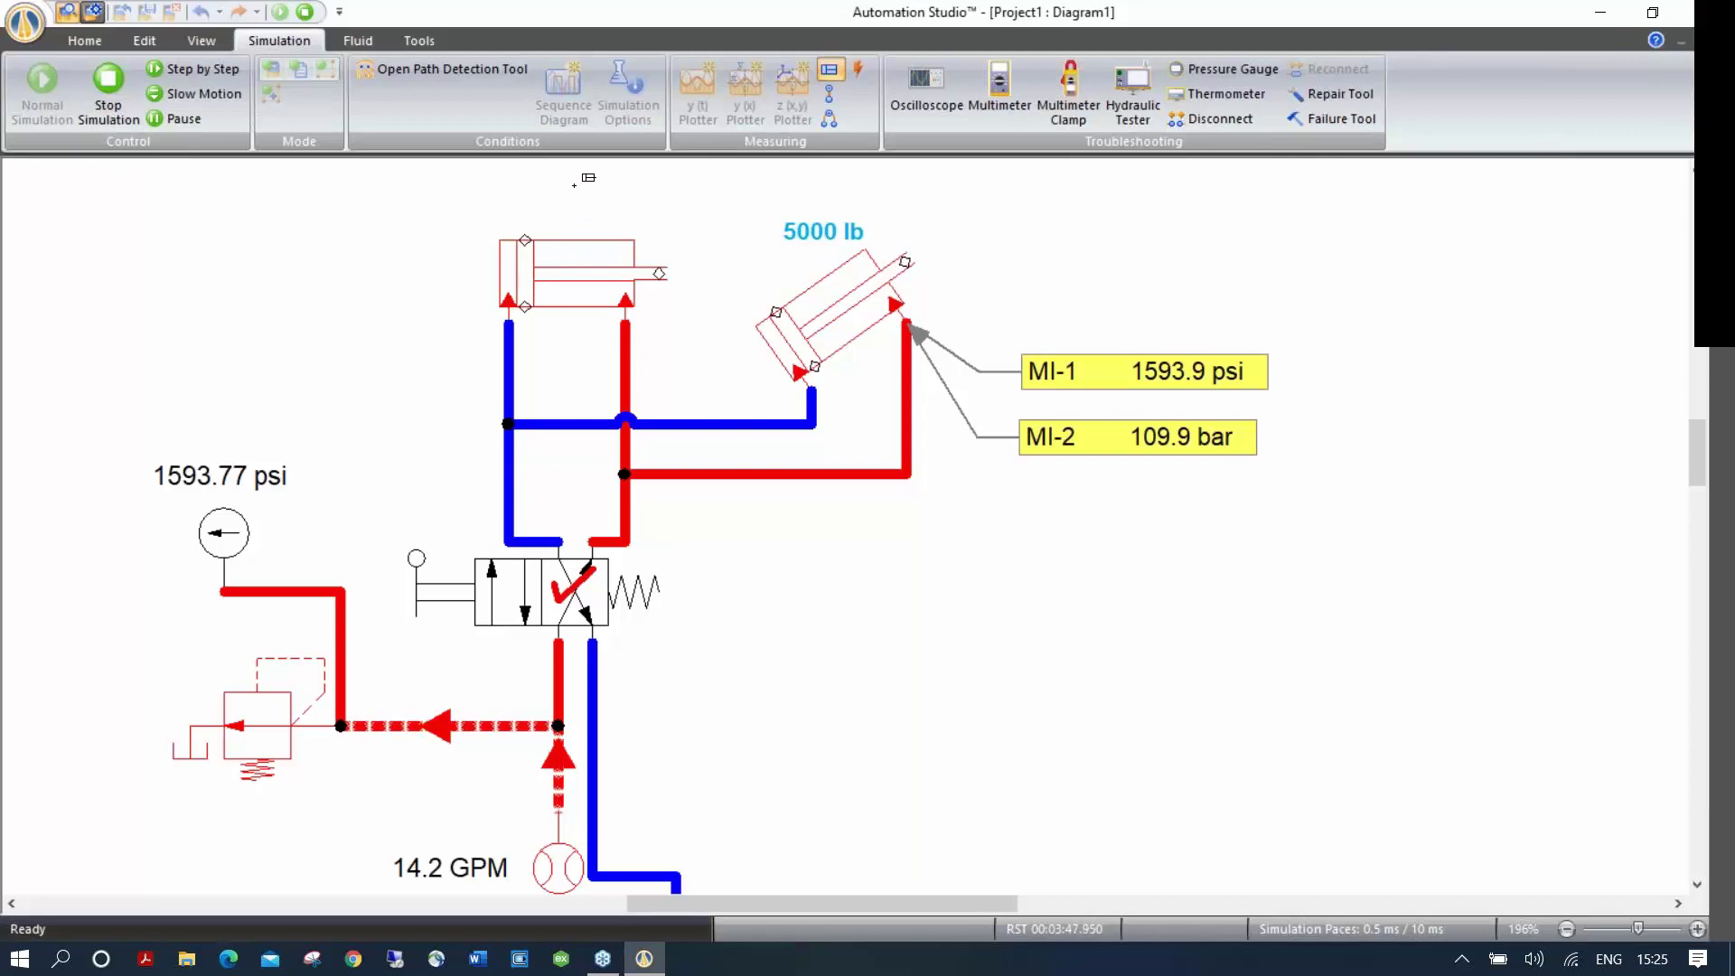
{"action": "left_click", "coordinate": [584, 260]}
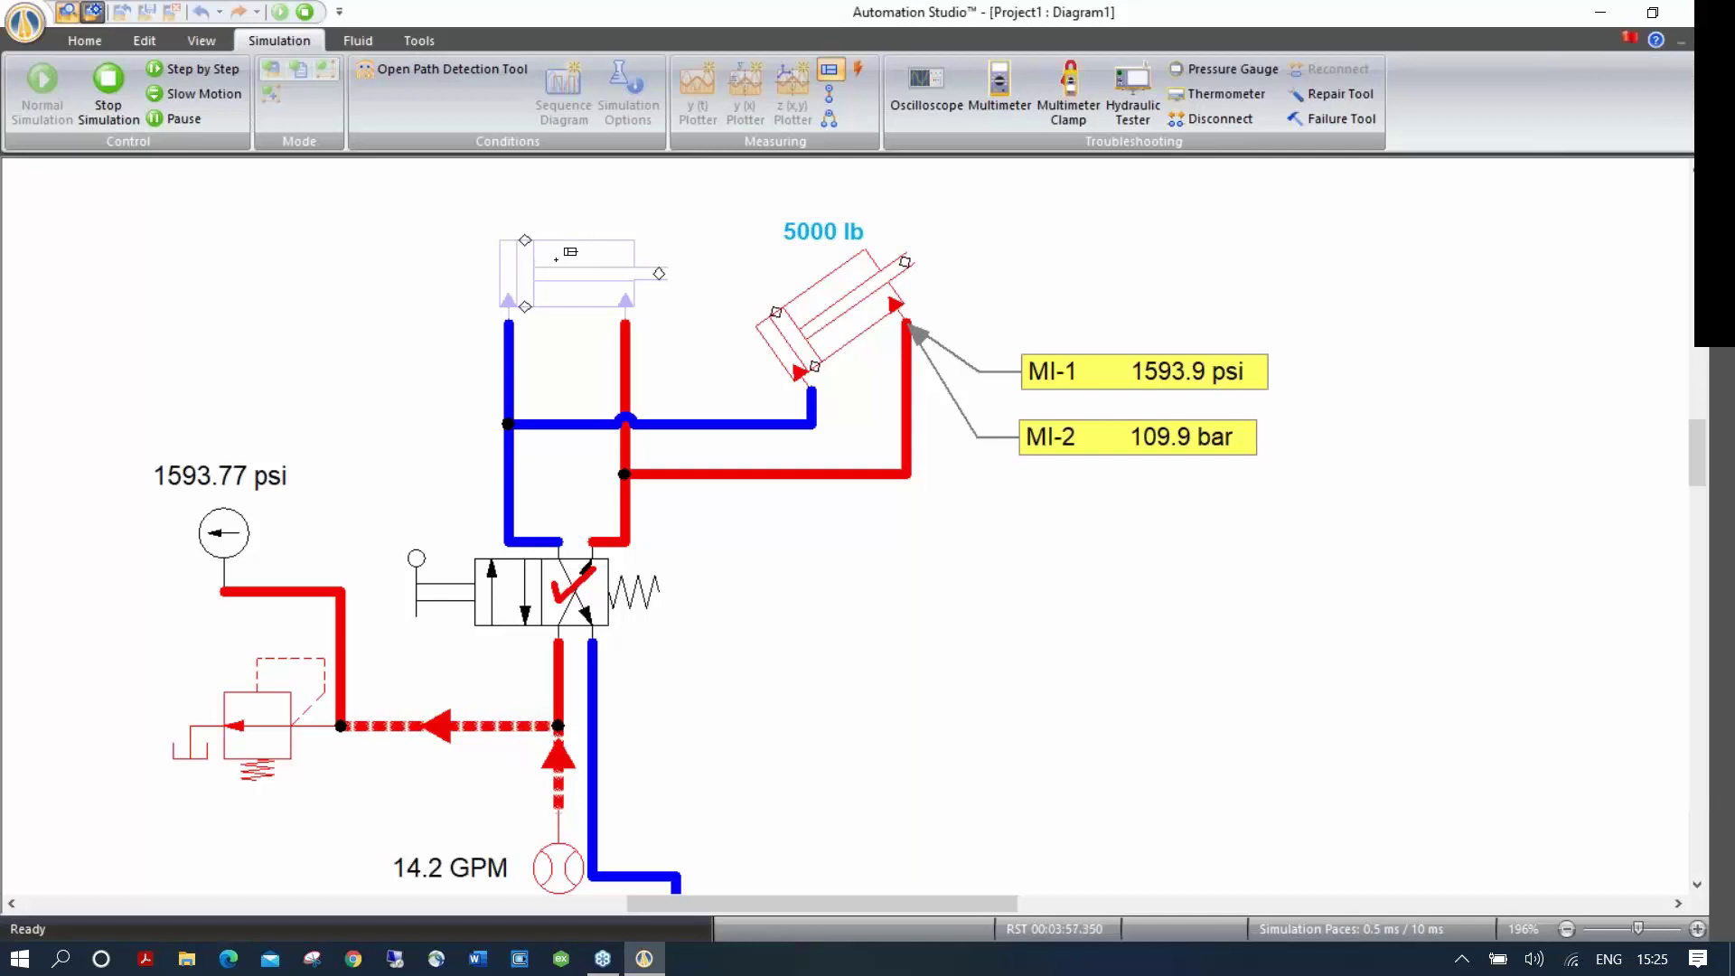
{"action": "left_click", "coordinate": [555, 267]}
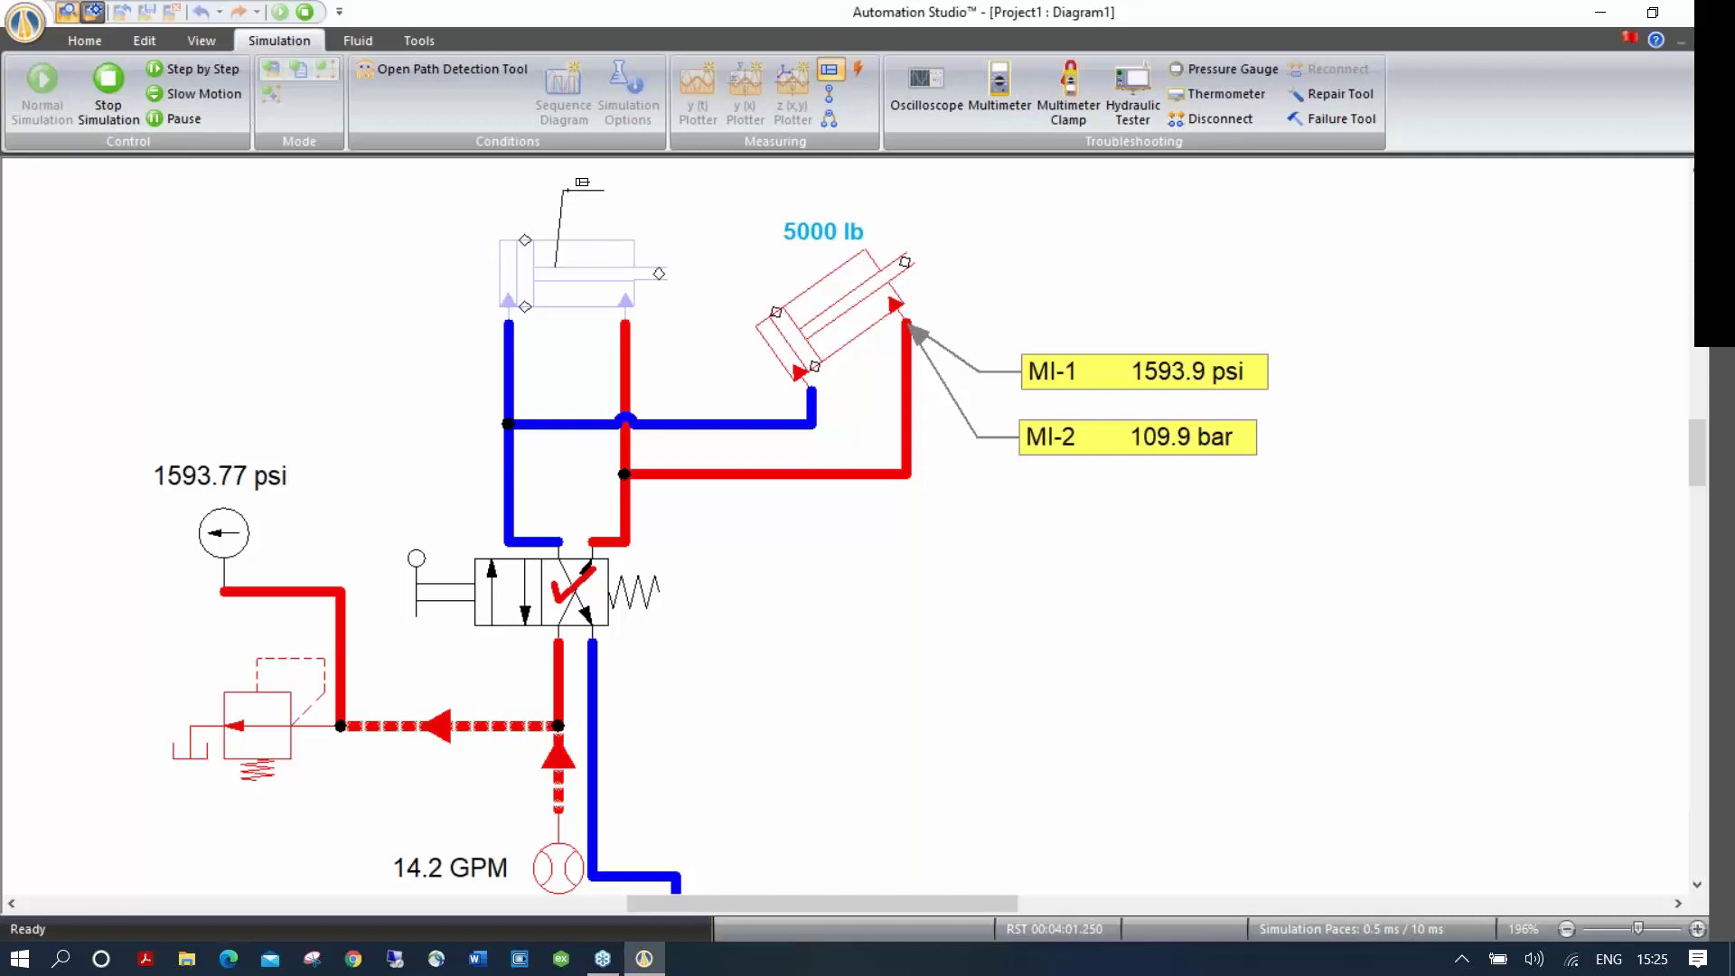
{"action": "left_click", "coordinate": [625, 191]}
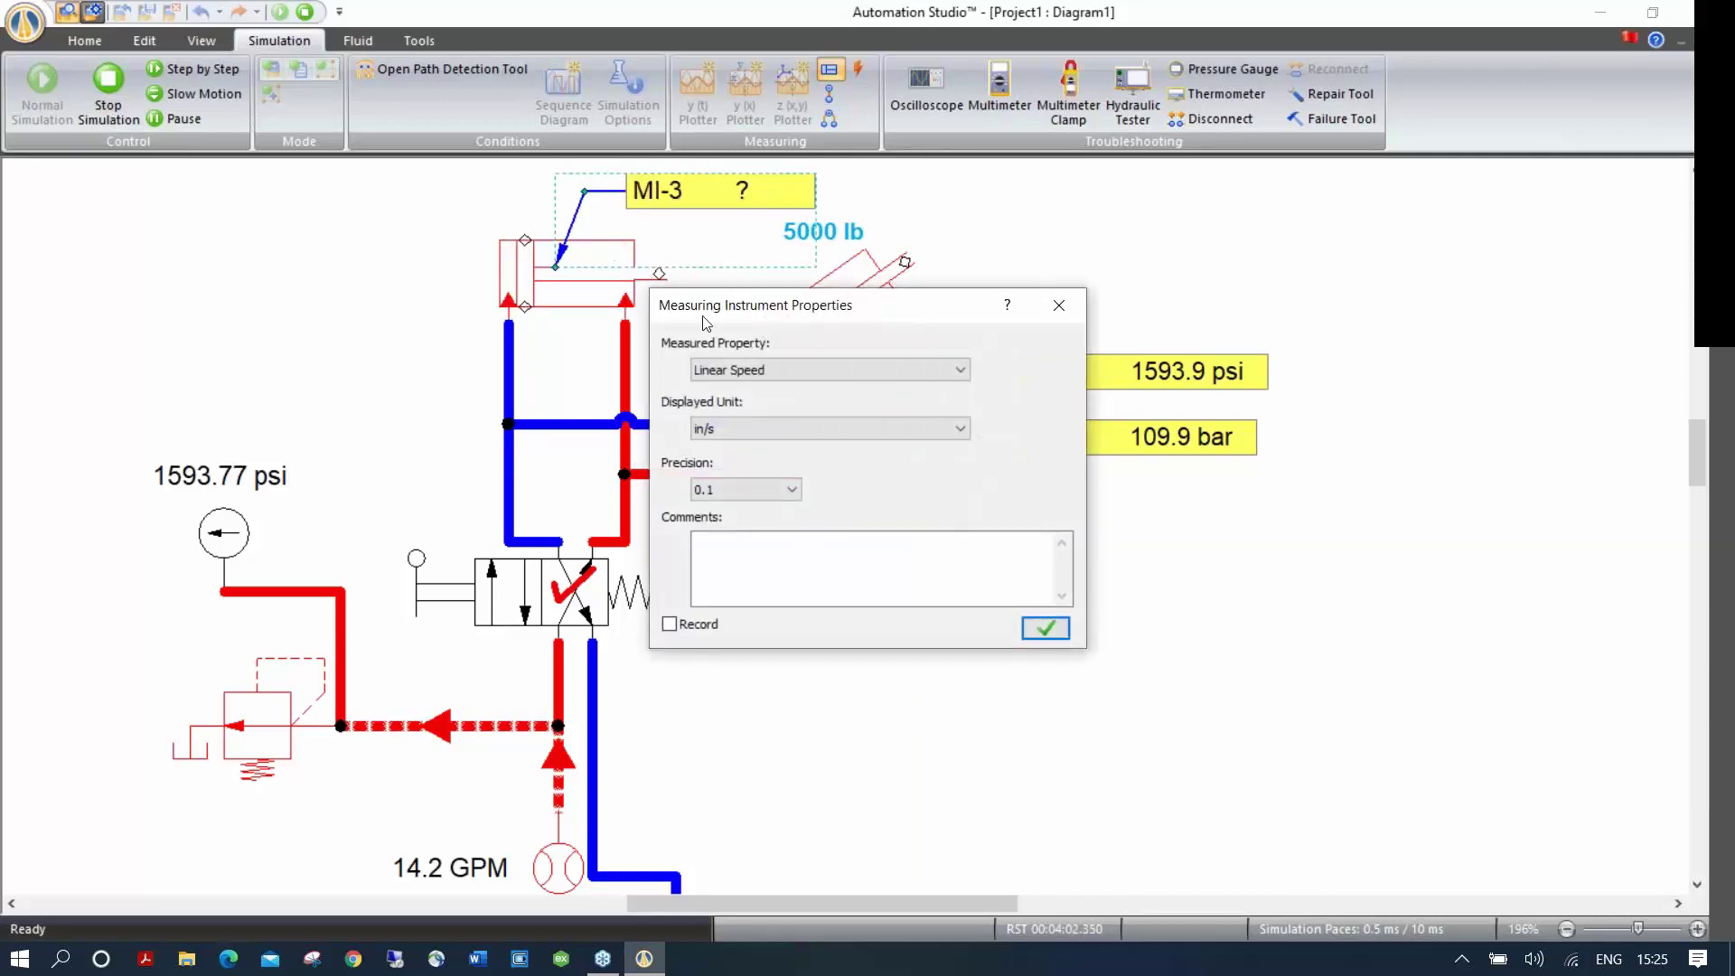
Step: Configure the first cylinder's measuring instrument to show linear speed in in/s with a precision of 0.1
{"action": "left_click", "coordinate": [891, 371]}
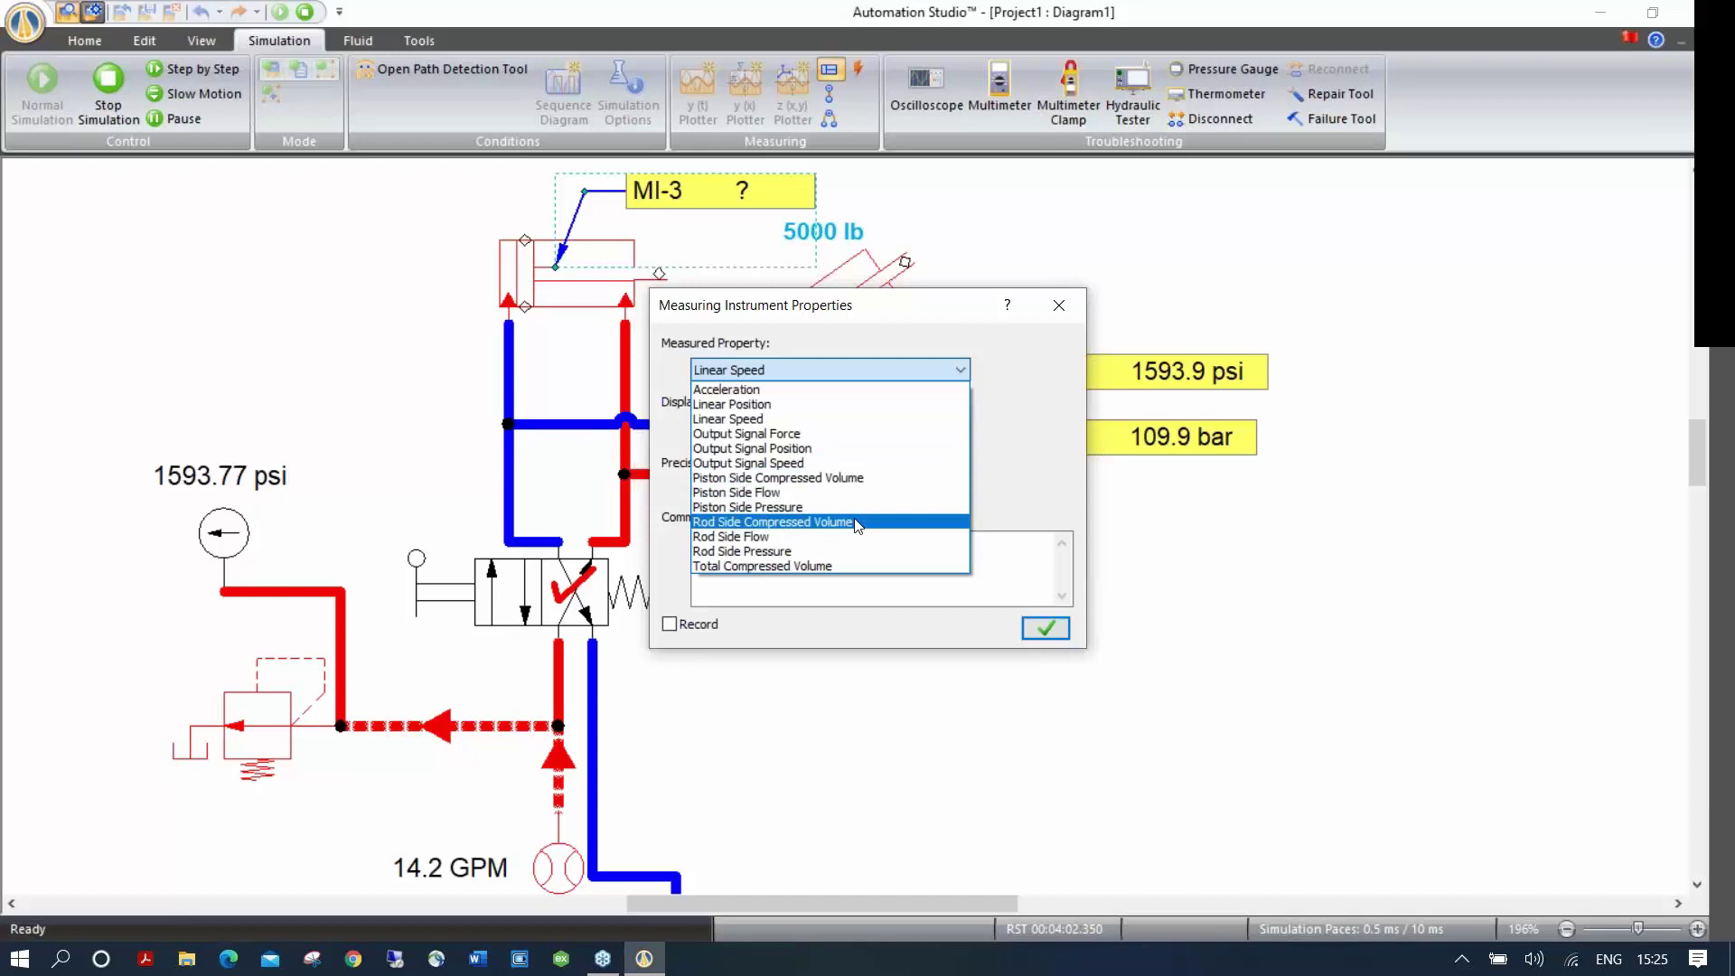
{"action": "left_click", "coordinate": [780, 420]}
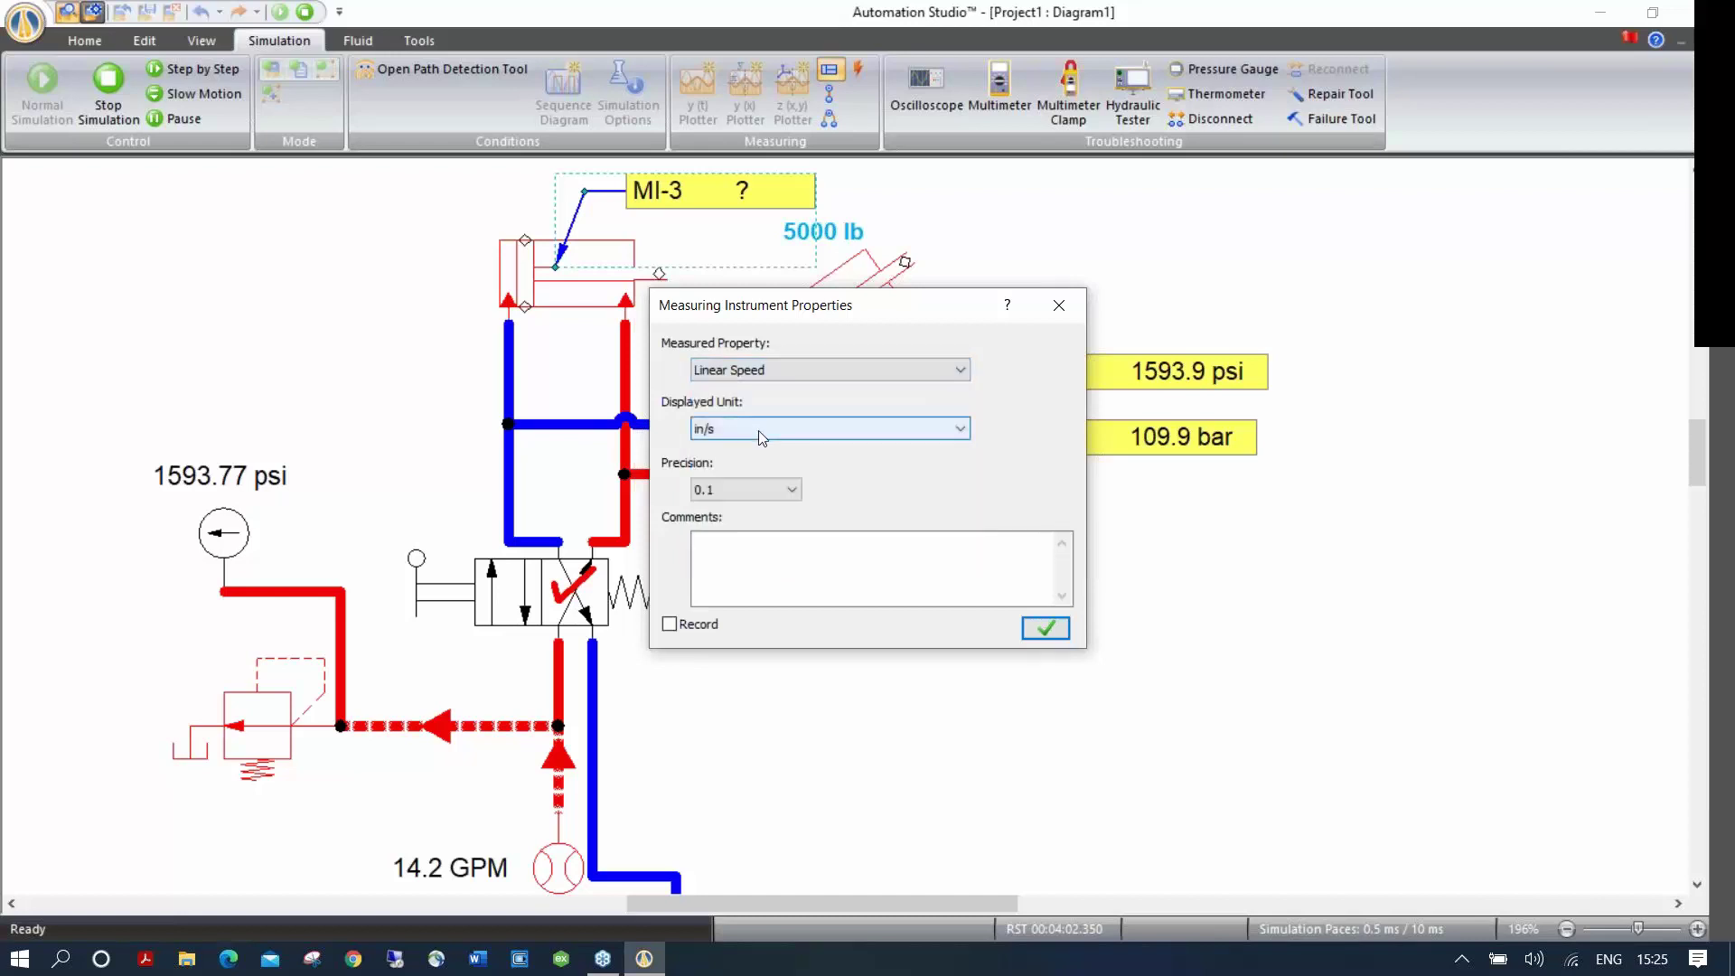
{"action": "left_click", "coordinate": [750, 489]}
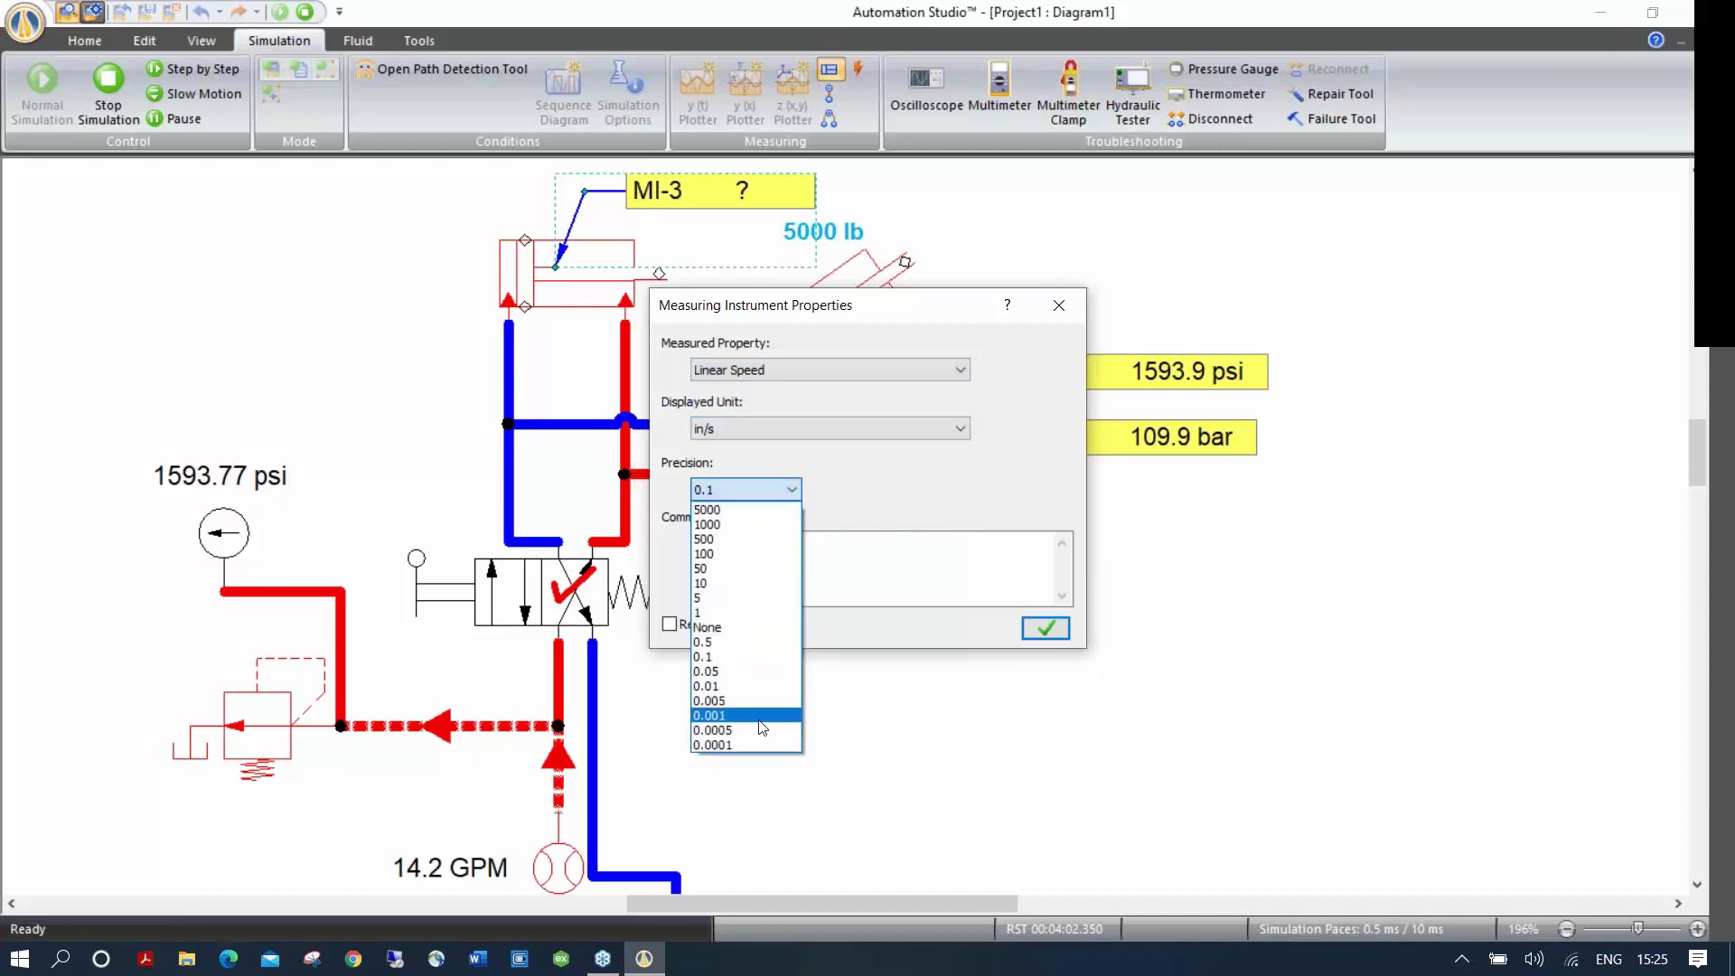
{"action": "left_click", "coordinate": [756, 657]}
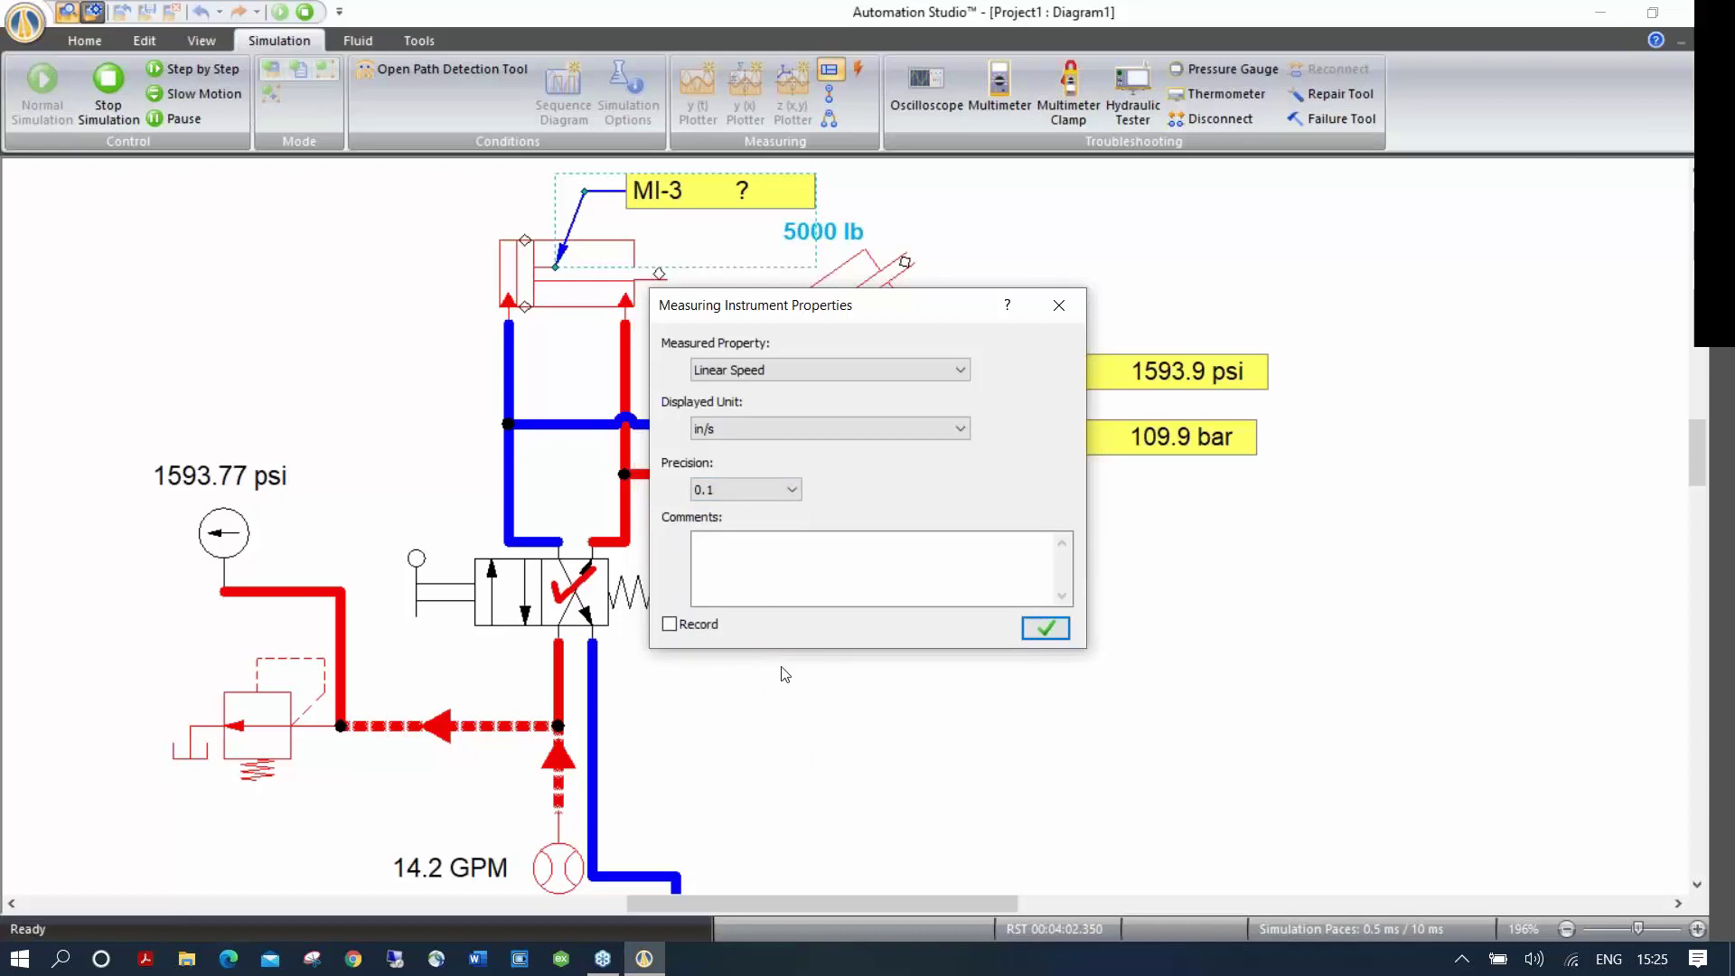
{"action": "left_click", "coordinate": [1045, 628]}
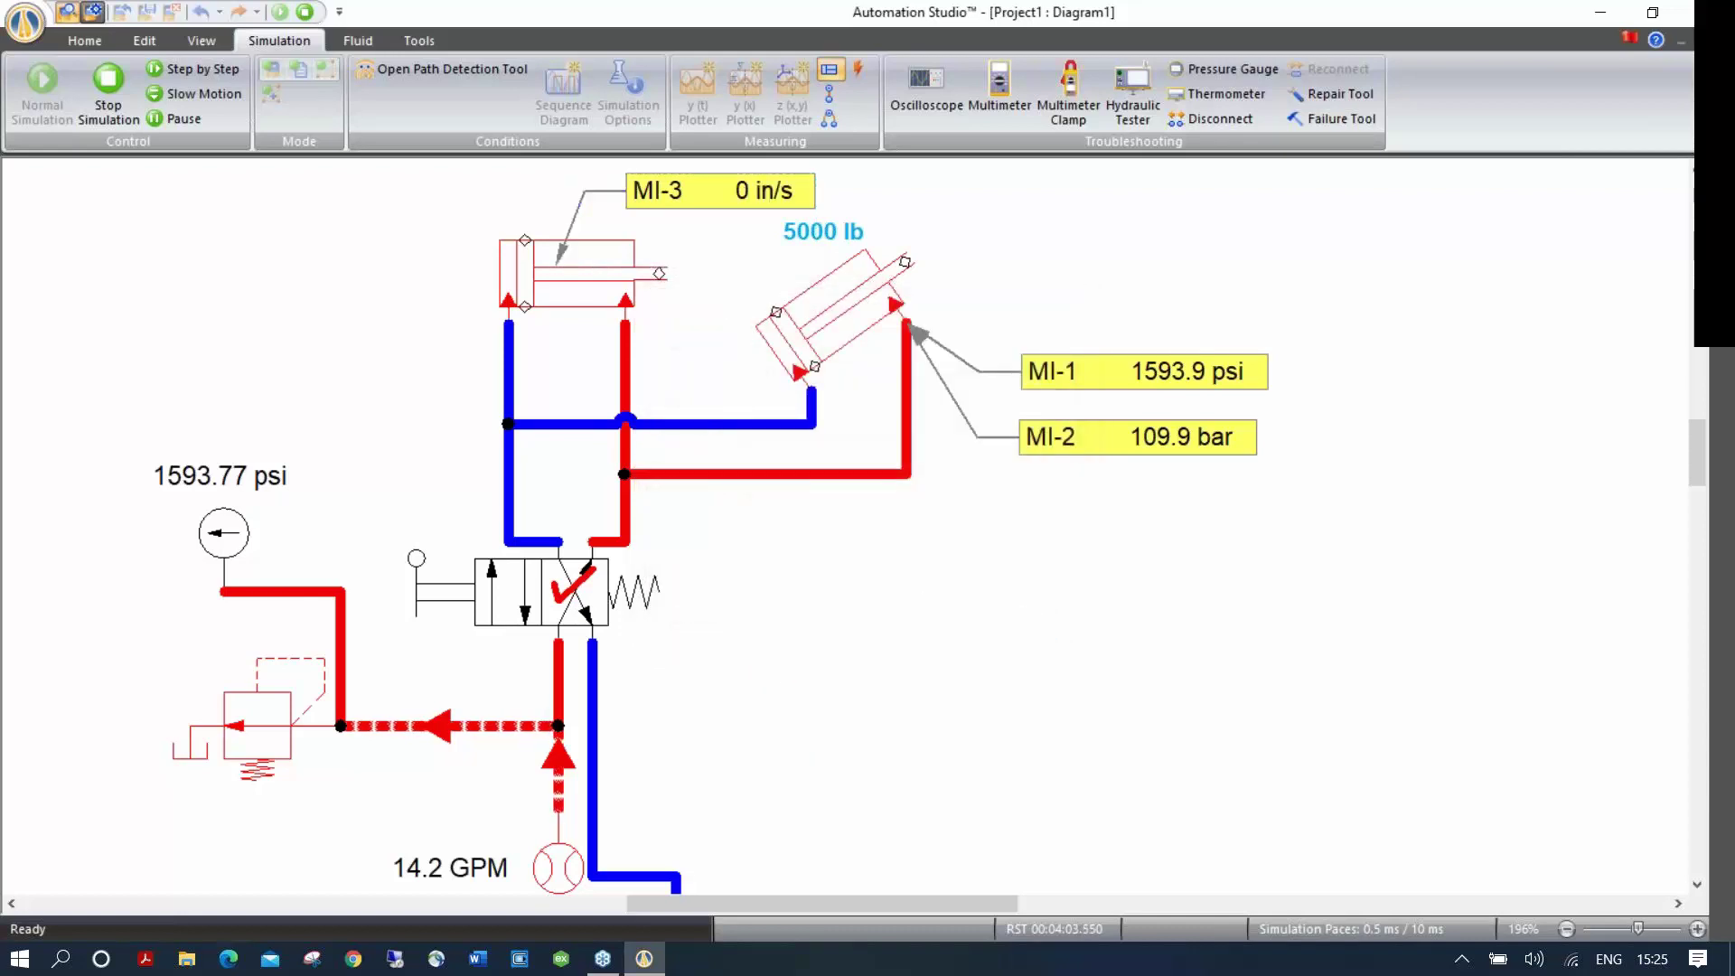
Step: Shift the directional valve to extend the first cylinder and back to retract it, watching its linear speed instrument
{"action": "left_click", "coordinate": [418, 572]}
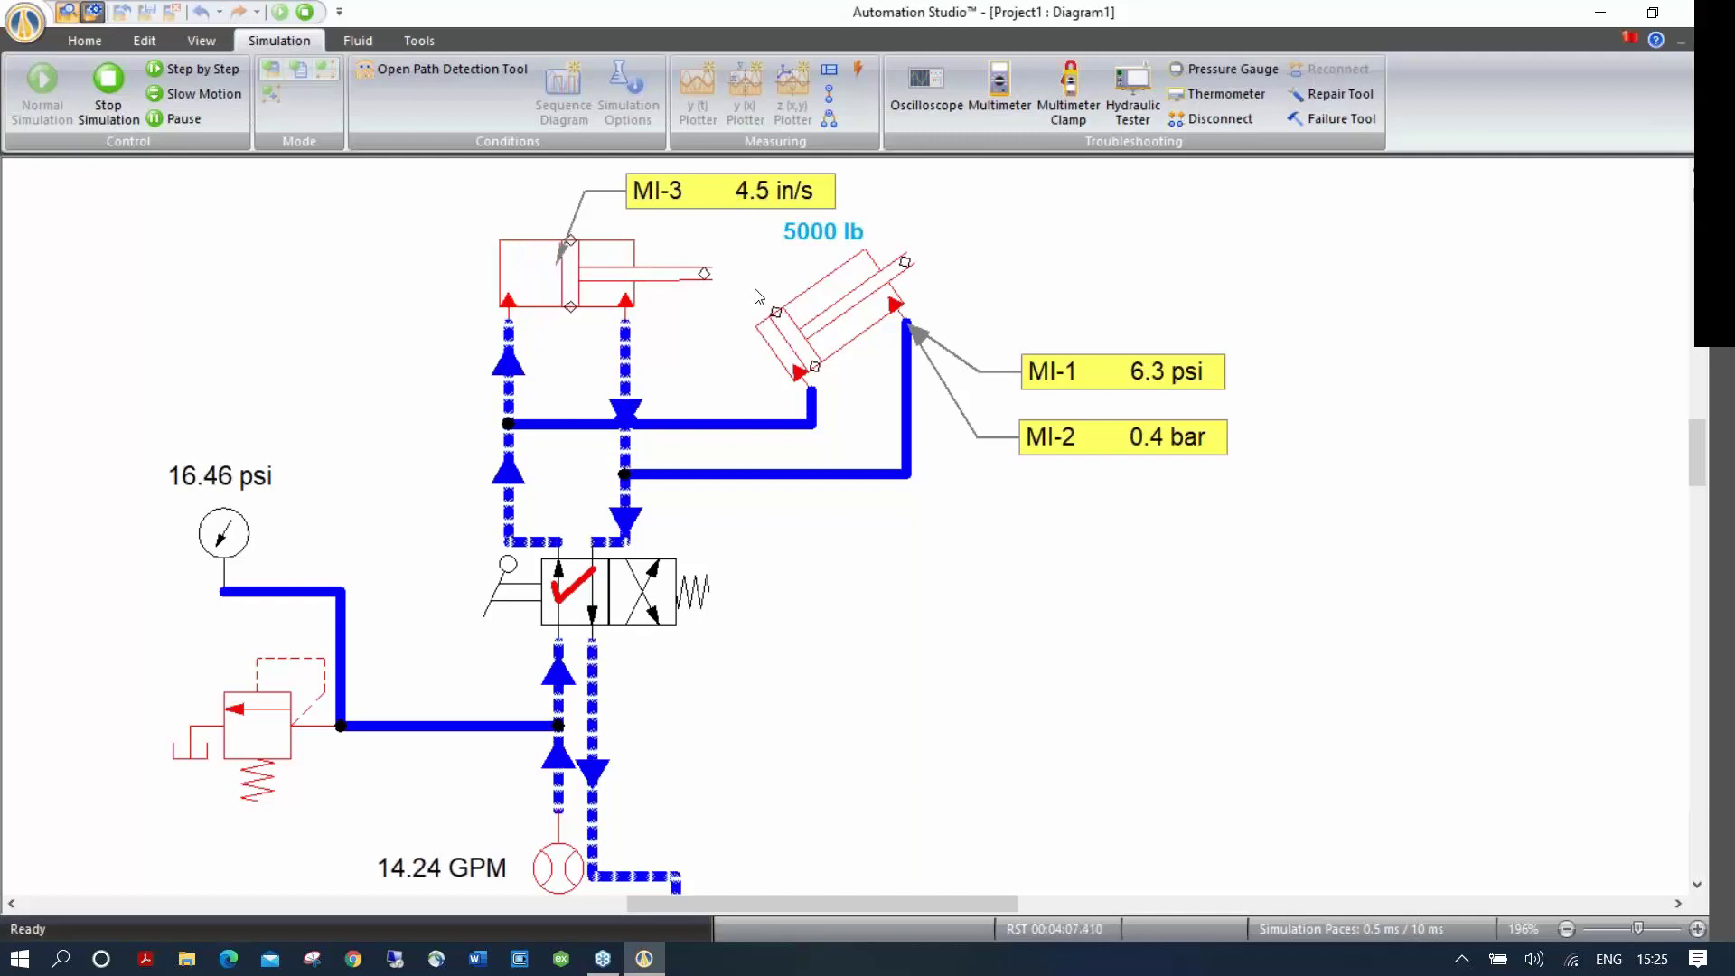
{"action": "left_click", "coordinate": [631, 608]}
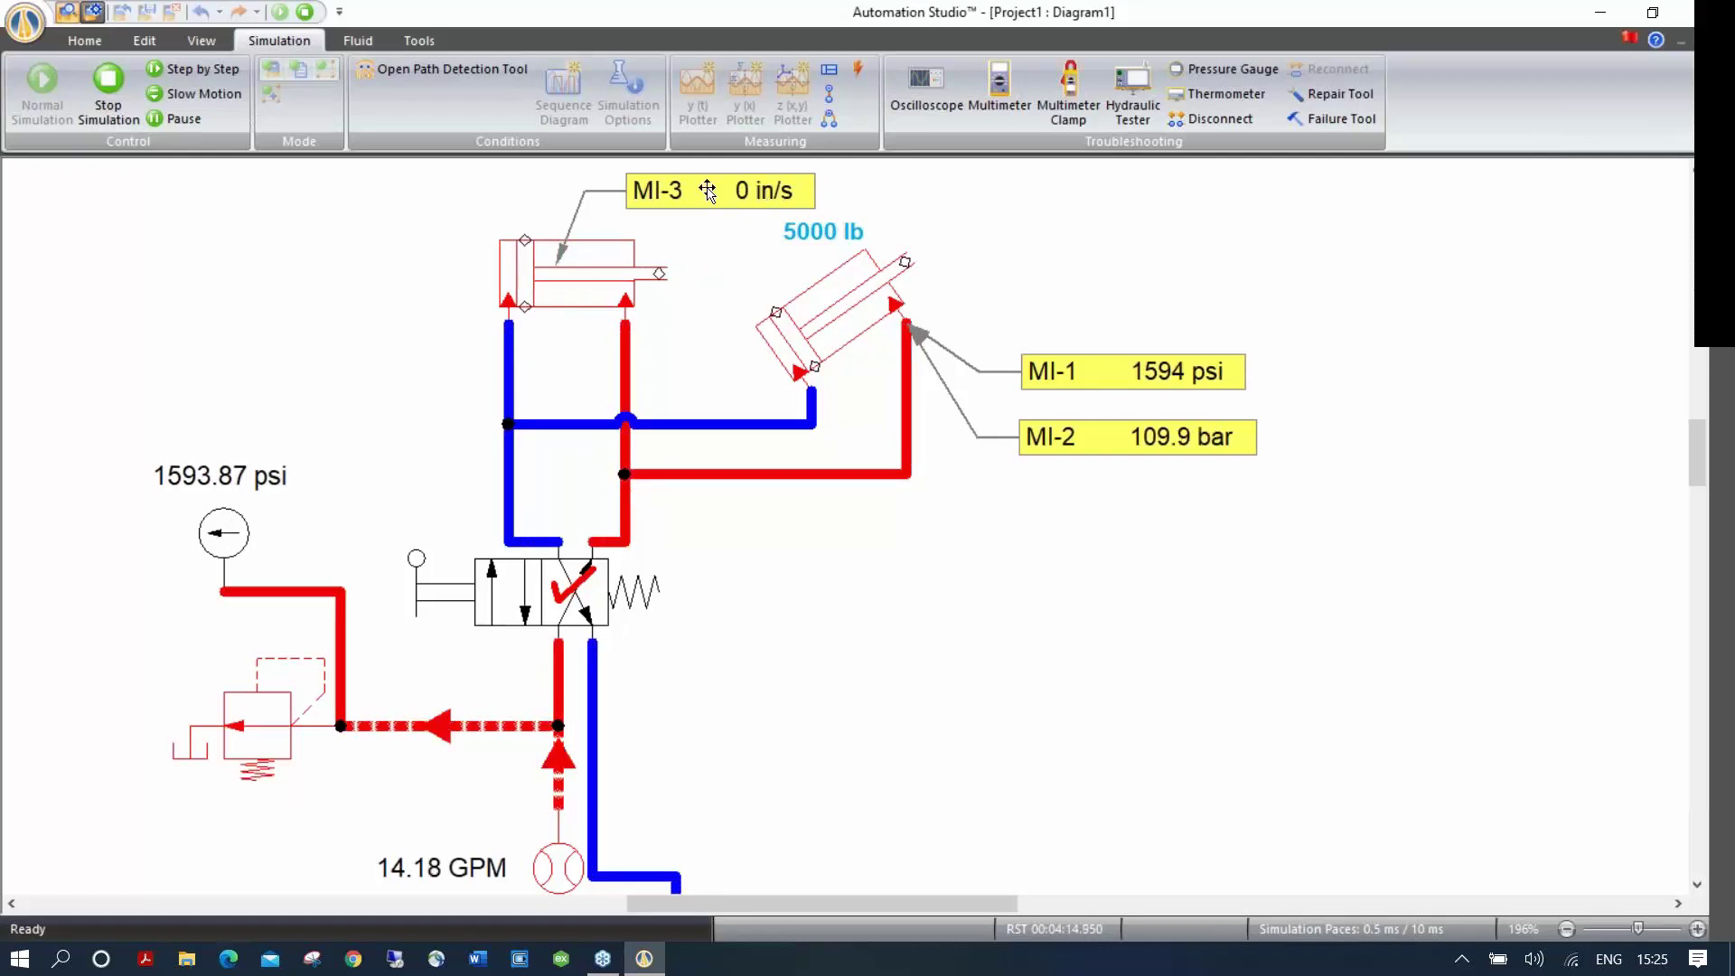
Step: Move the linear speed label to the piston side of the first cylinder and reduce its text size to 7
{"action": "left_click", "coordinate": [589, 192]}
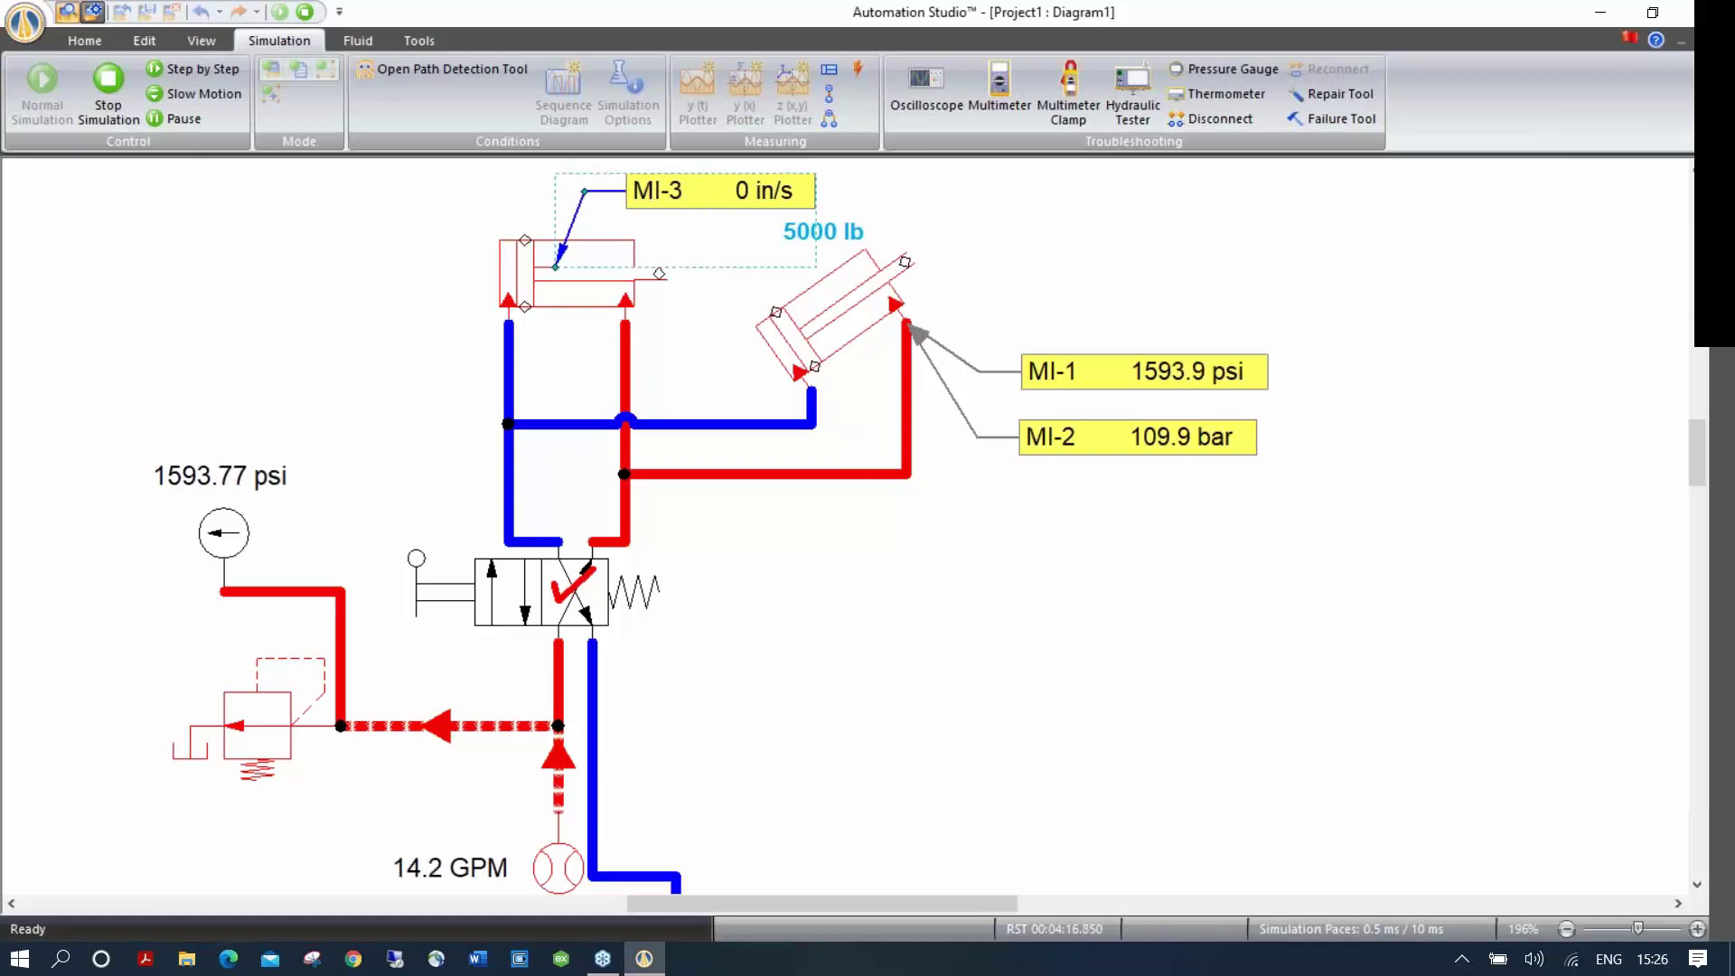
{"action": "left_click_drag", "start_coordinate": [564, 187], "coordinate": [436, 246]}
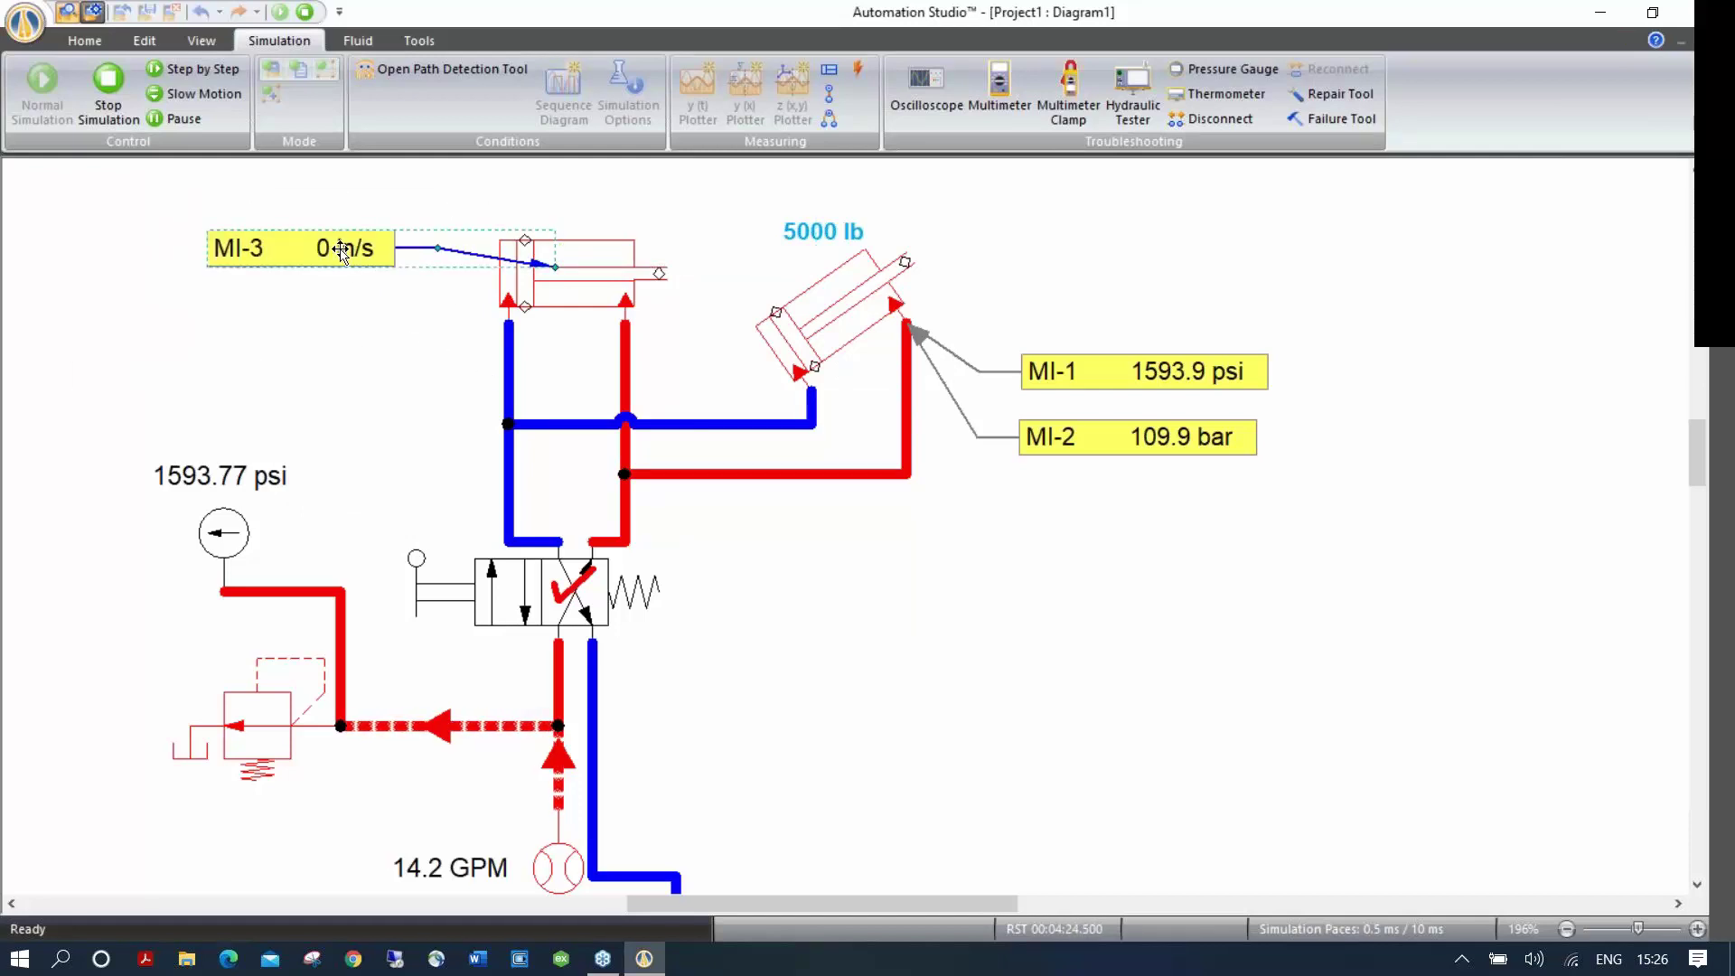
{"action": "left_click", "coordinate": [146, 39]}
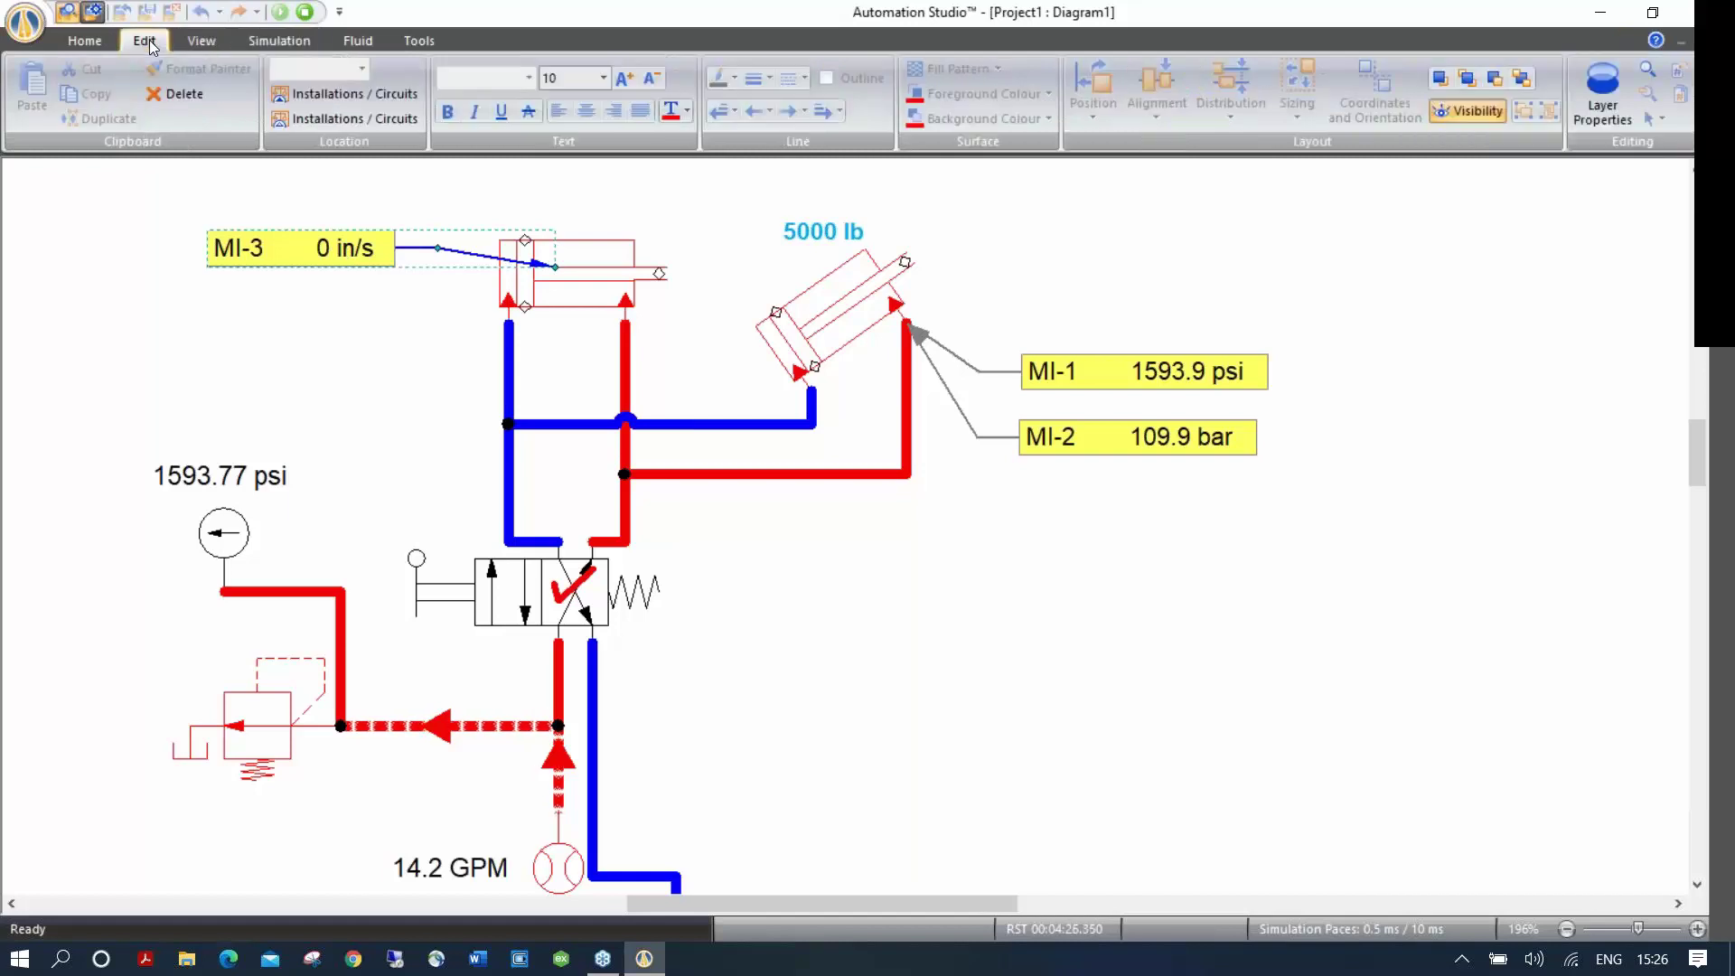
{"action": "left_click", "coordinate": [649, 83]}
{"action": "left_click", "coordinate": [649, 82]}
{"action": "left_click", "coordinate": [652, 80]}
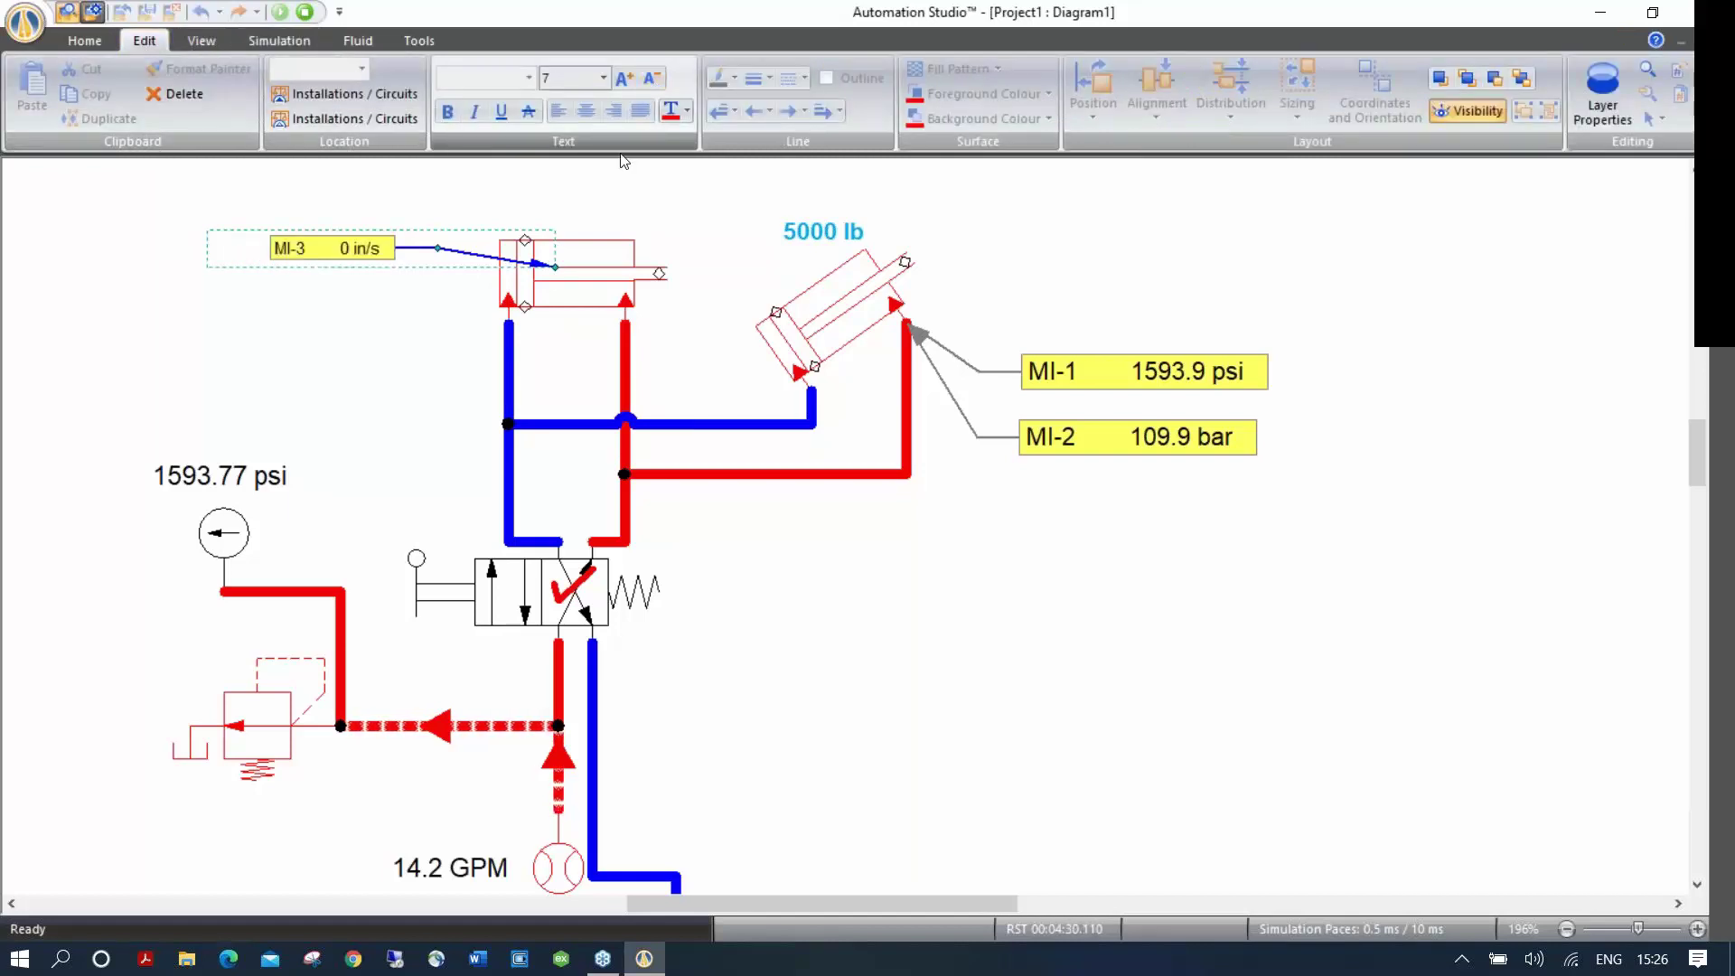
{"action": "left_click_drag", "start_coordinate": [433, 246], "coordinate": [456, 220]}
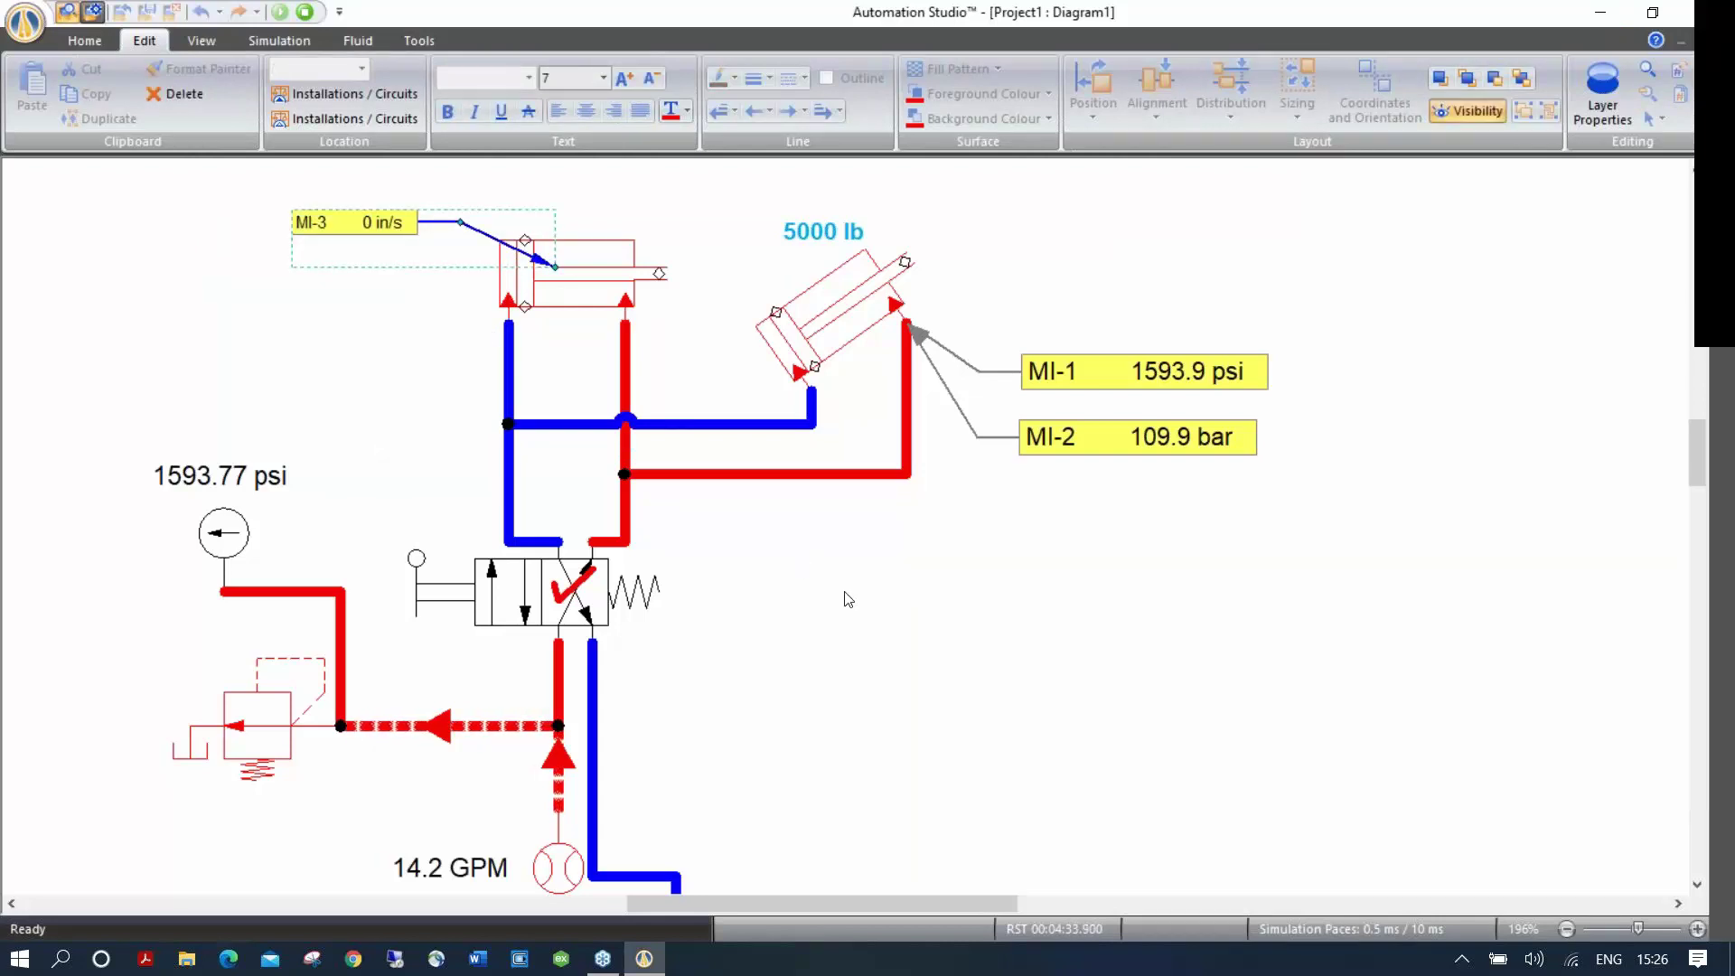
{"action": "key", "text": "Escape"}
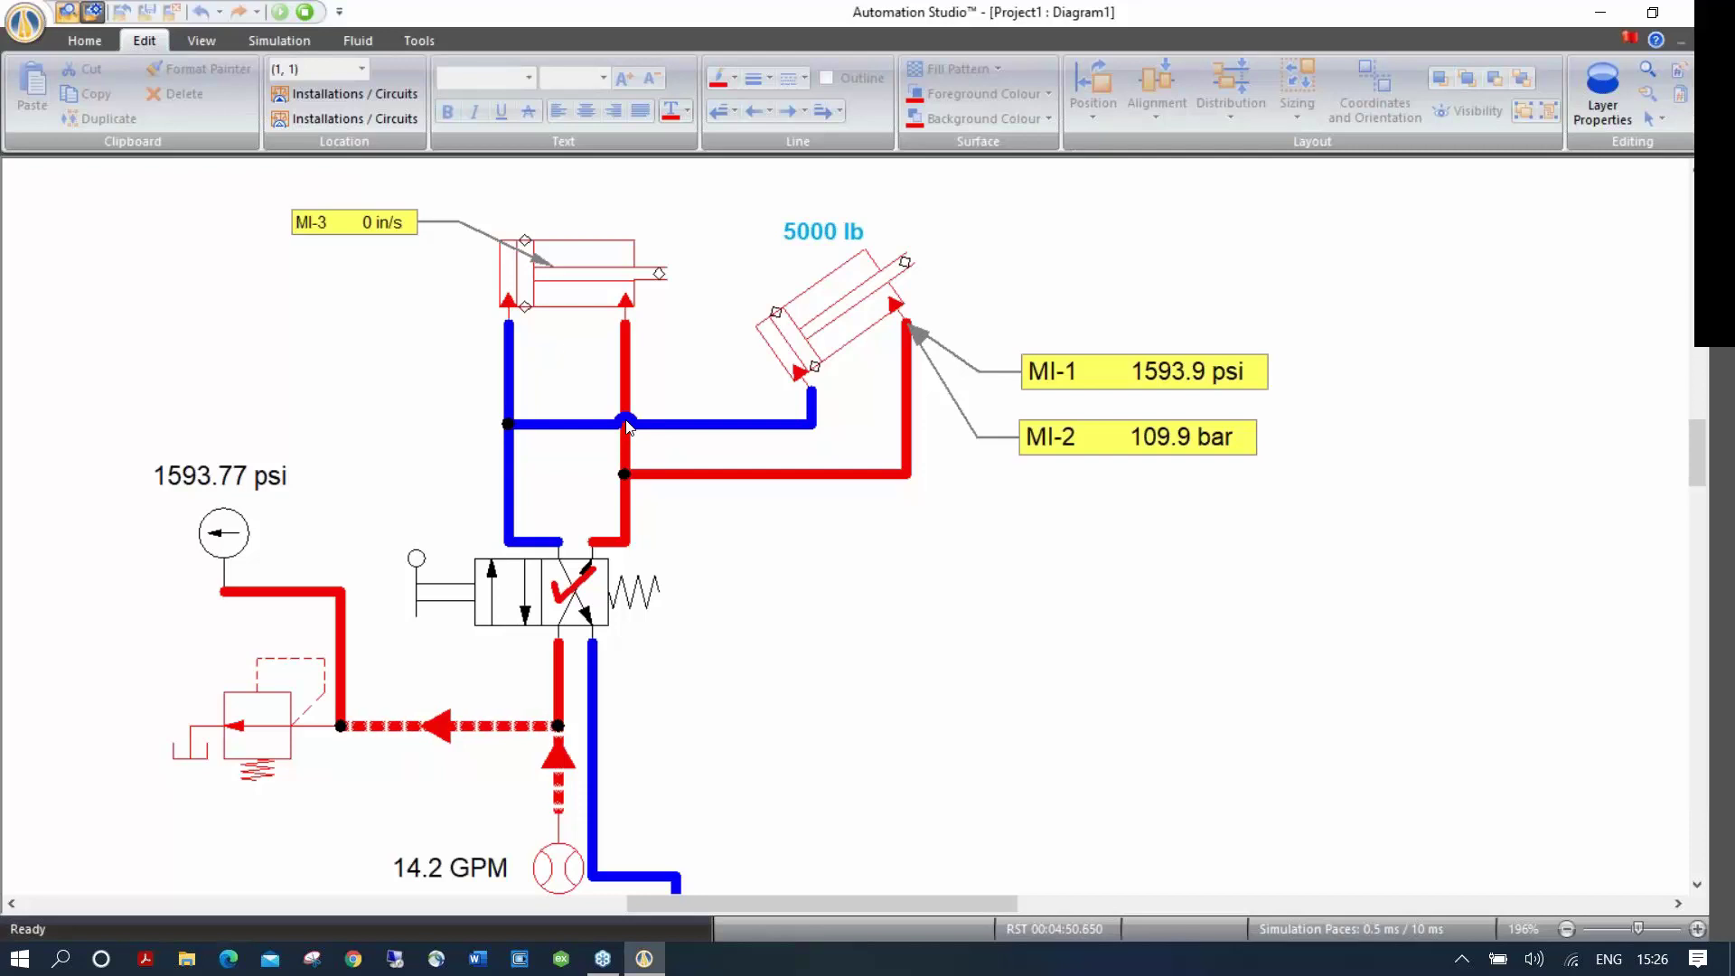
Step: Stop the simulation and start it again with the measuring instruments in place
{"action": "left_click", "coordinate": [305, 13]}
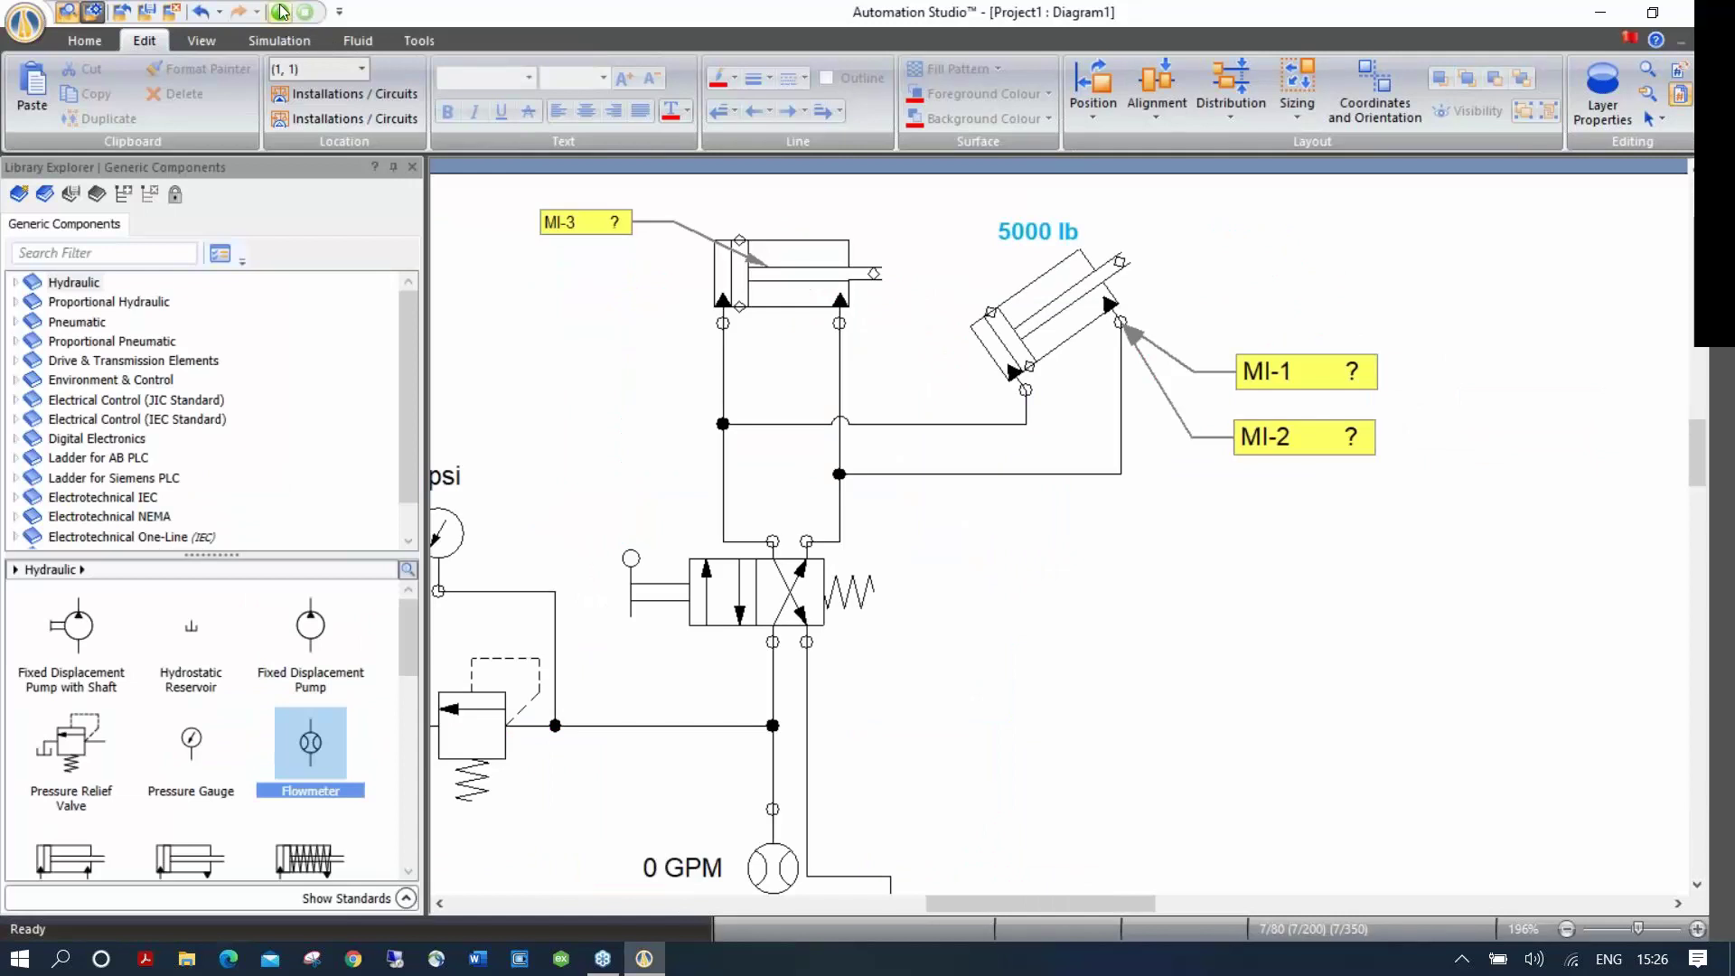
{"action": "left_click", "coordinate": [281, 12]}
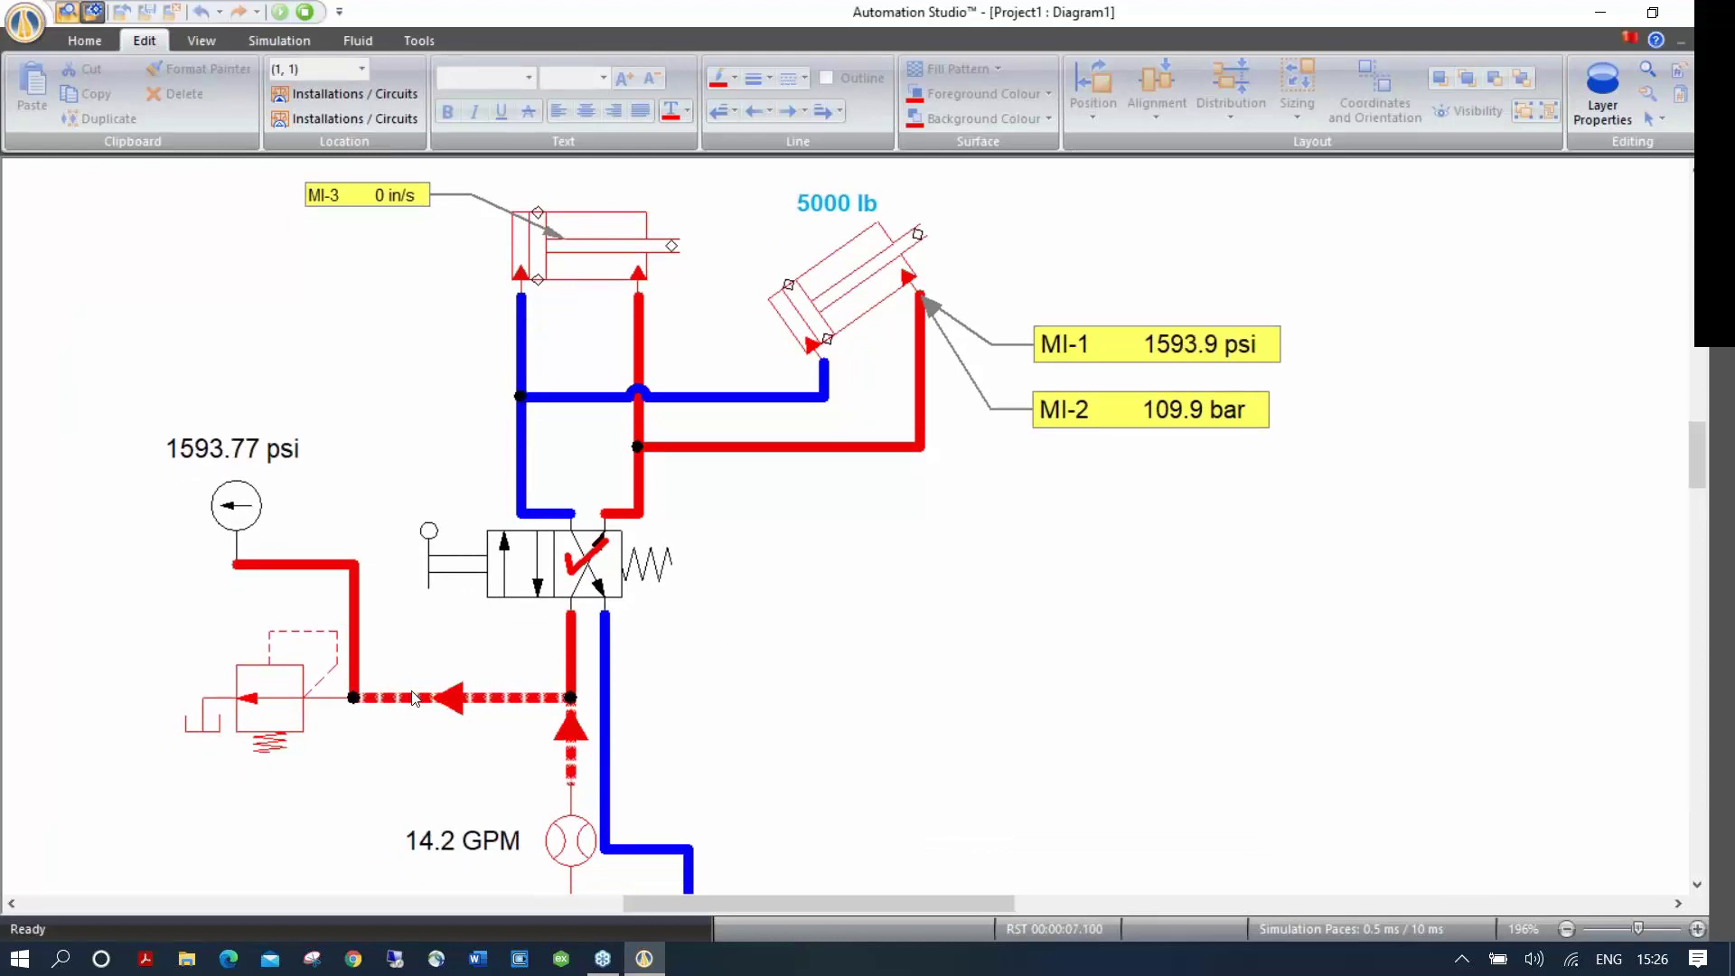
Step: Attach a component measuring instrument to the horizontal line feeding the relief valve, showing flow in GPM
{"action": "left_click", "coordinate": [291, 45]}
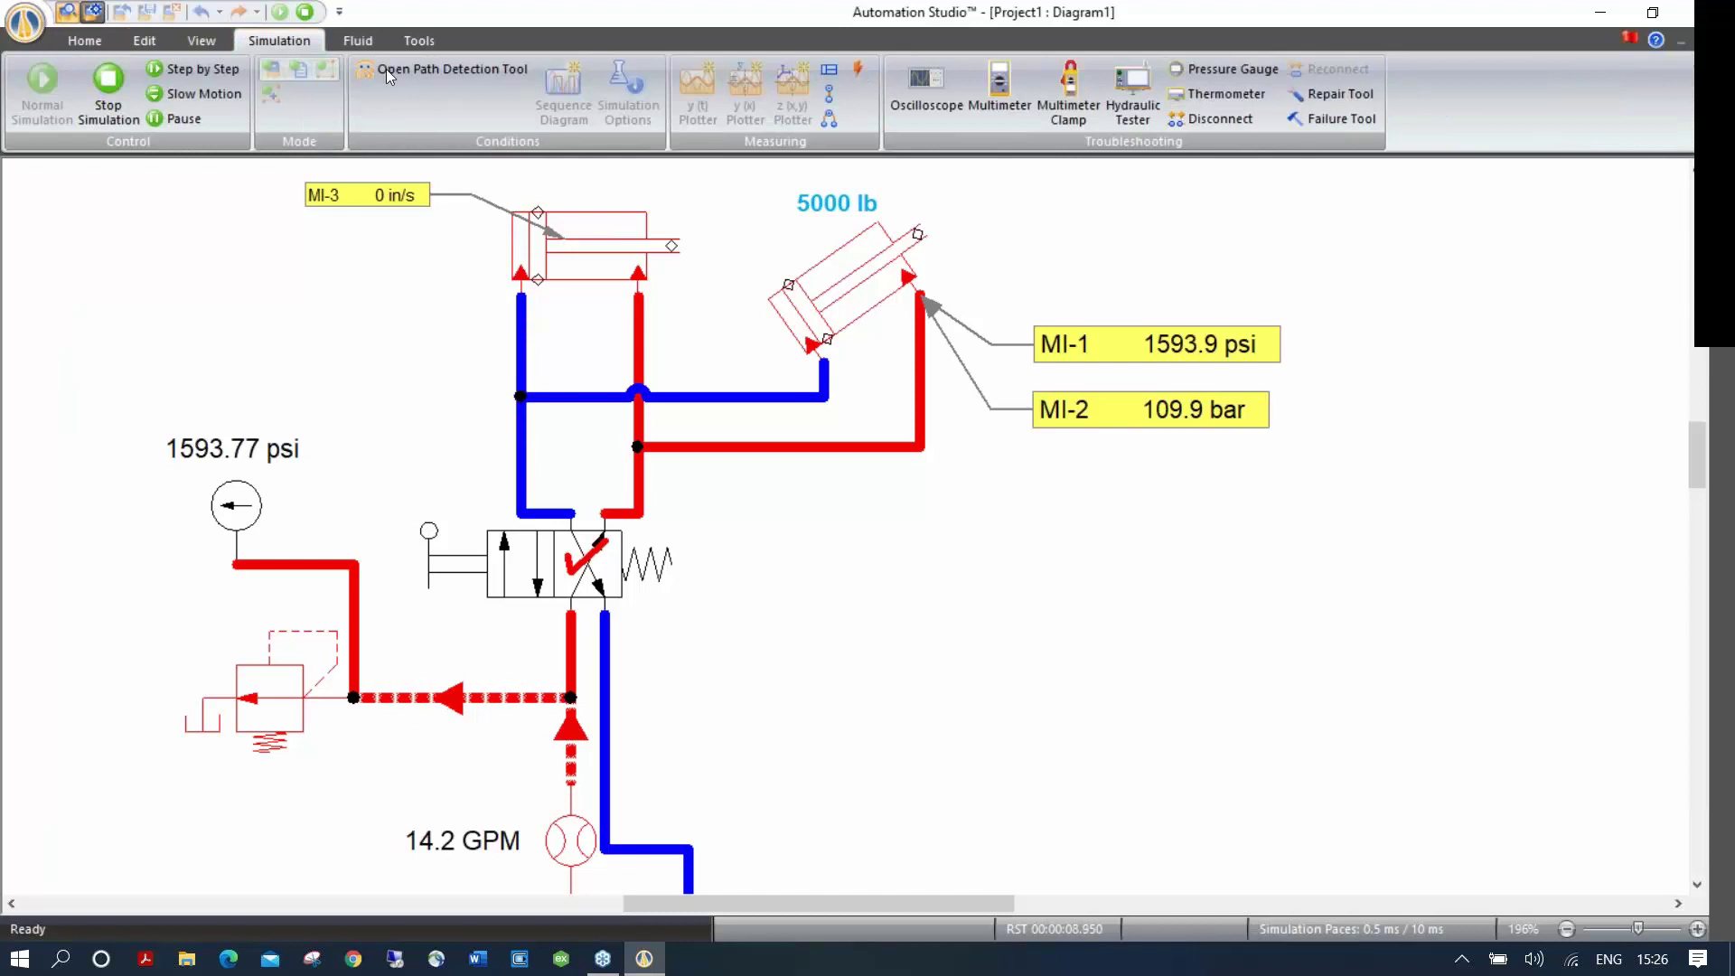
{"action": "left_click", "coordinate": [826, 72]}
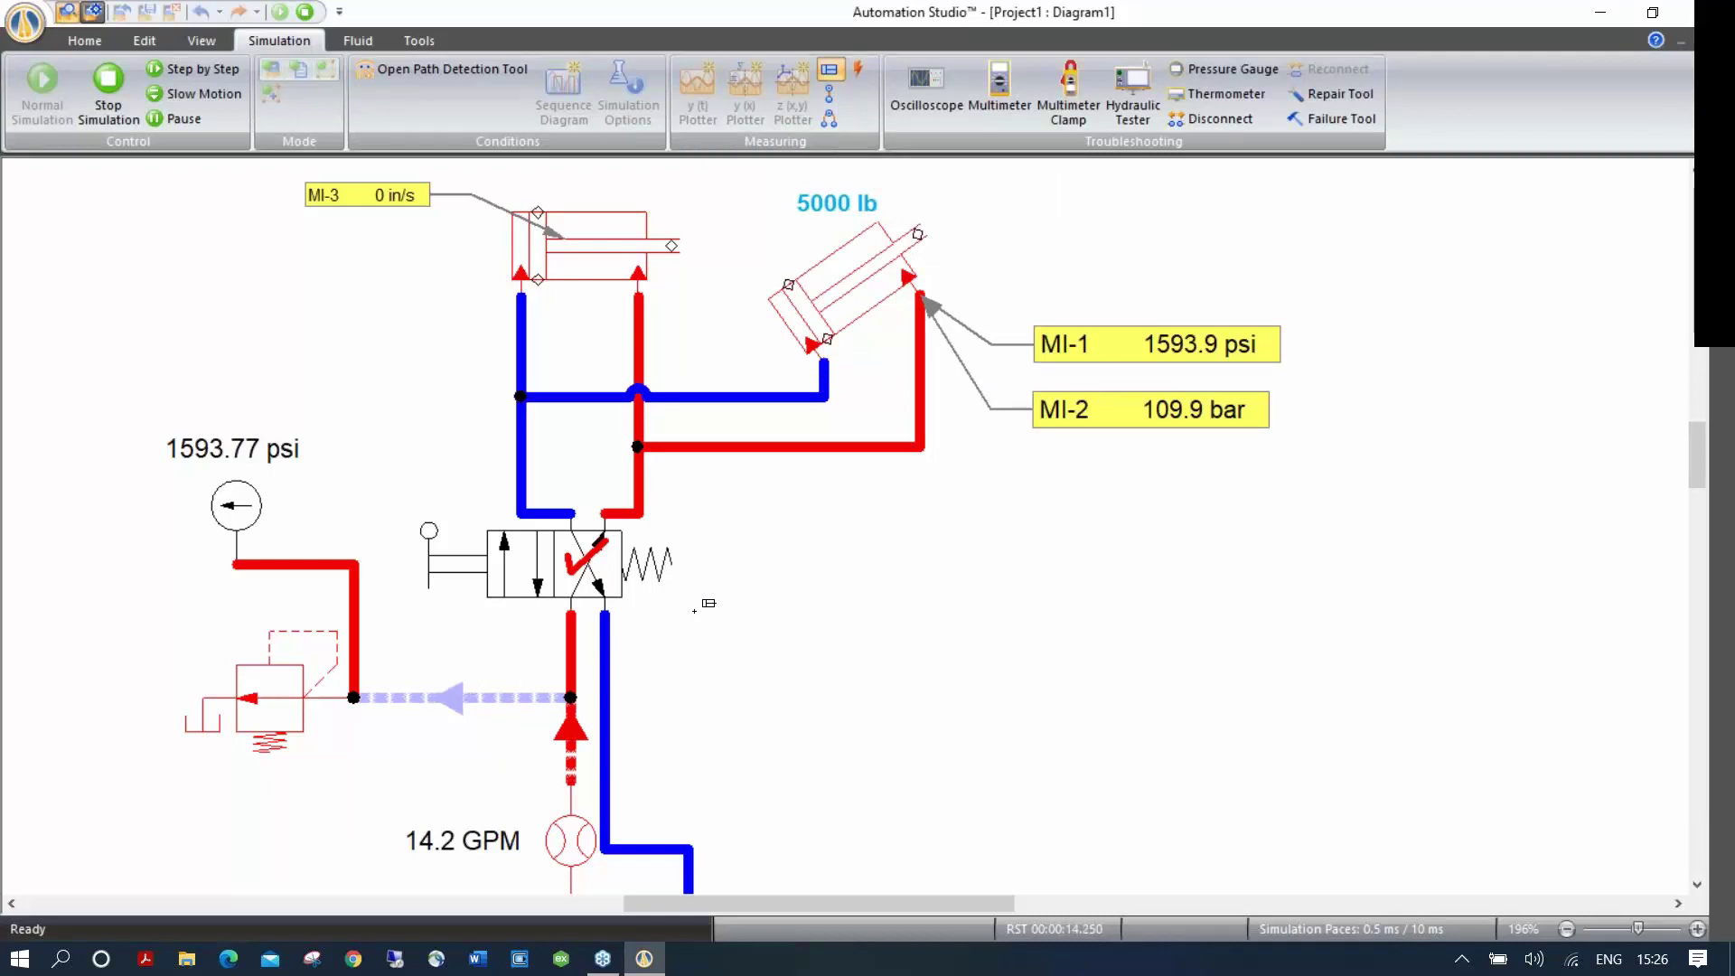
{"action": "left_click", "coordinate": [714, 605]}
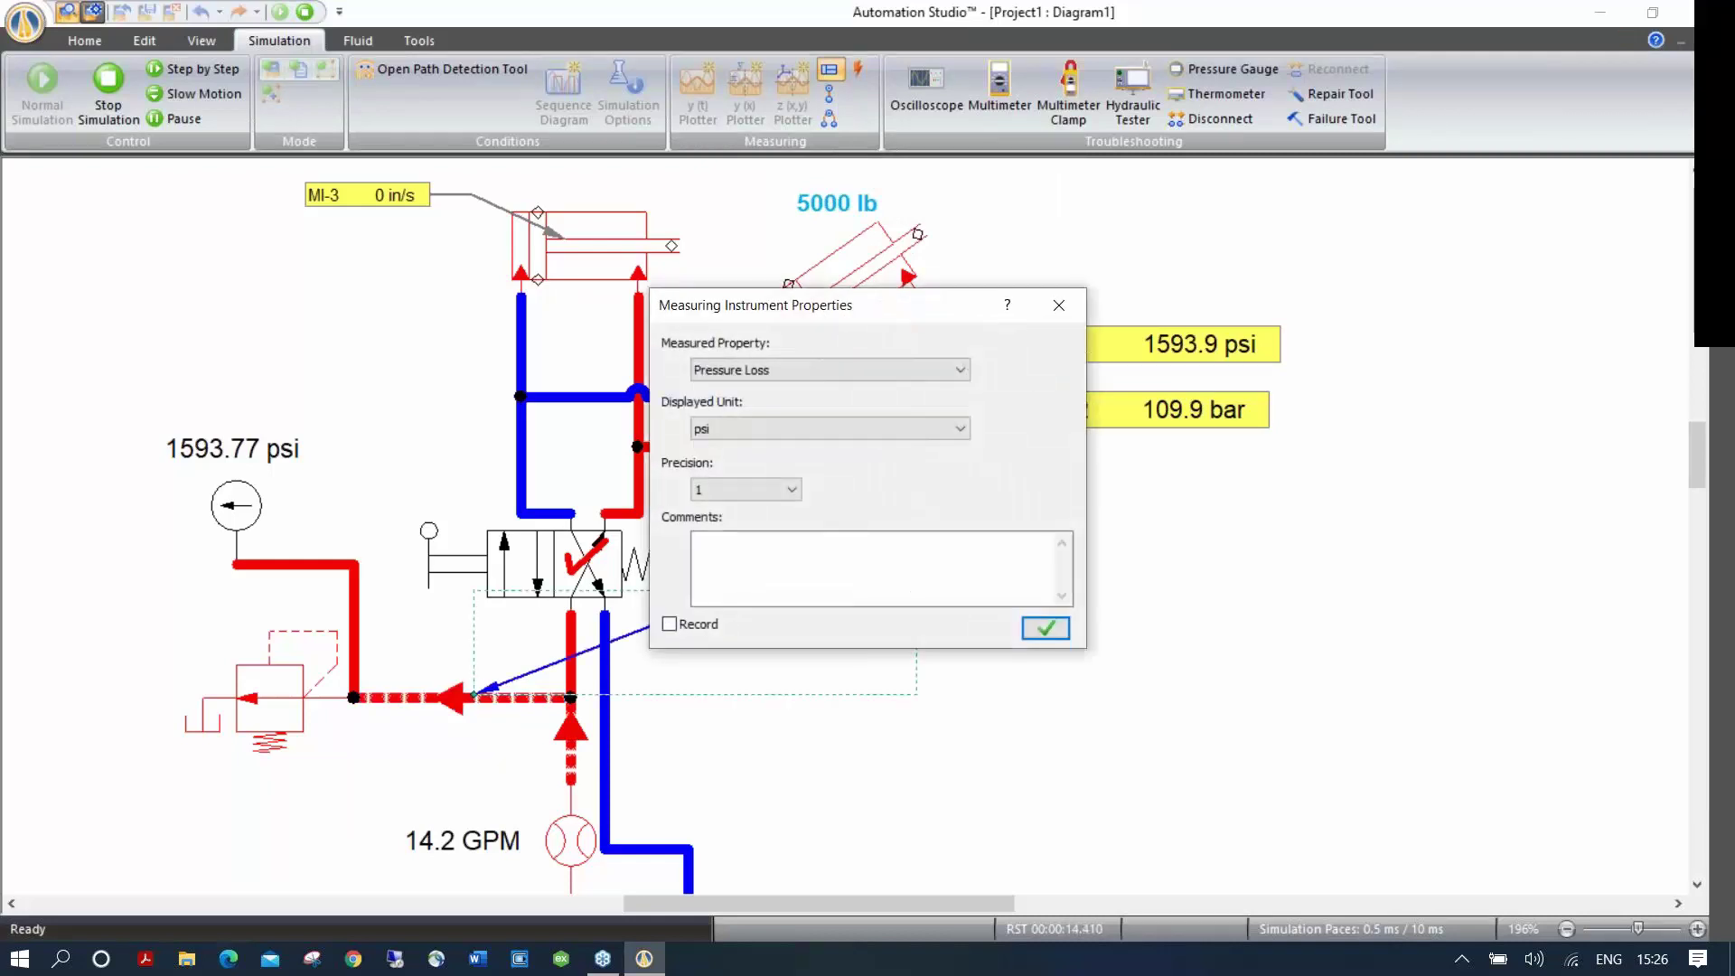
{"action": "left_click", "coordinate": [783, 371]}
{"action": "left_click", "coordinate": [829, 453]}
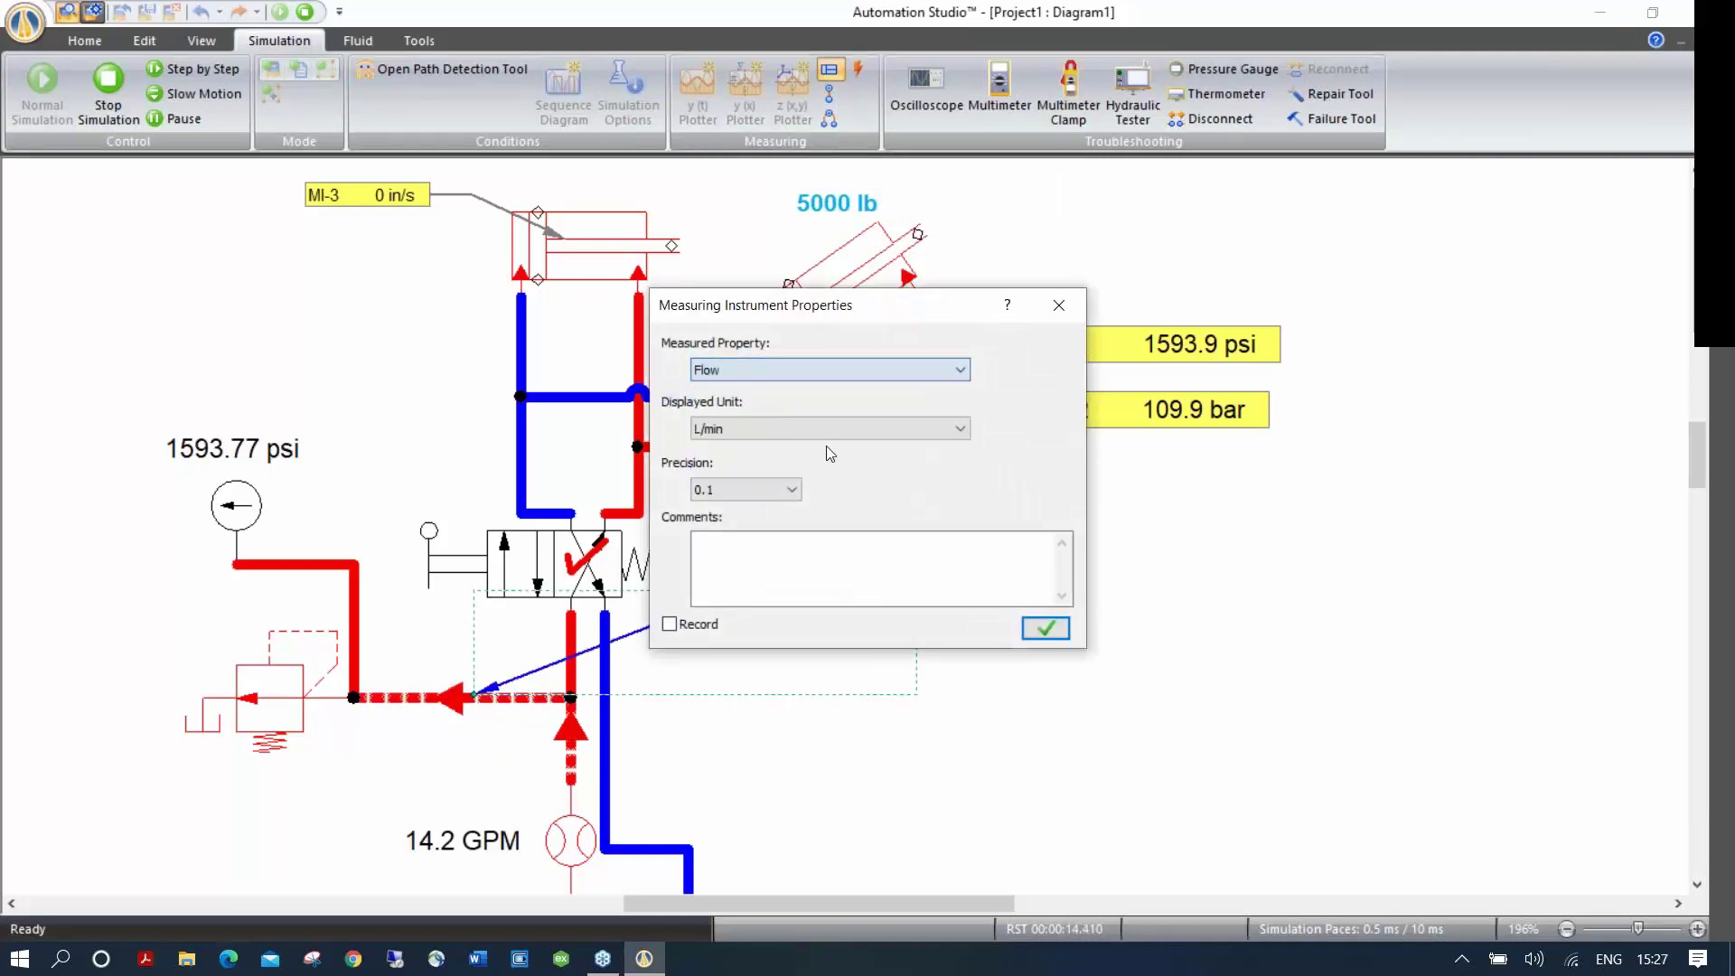
{"action": "left_click", "coordinate": [783, 429]}
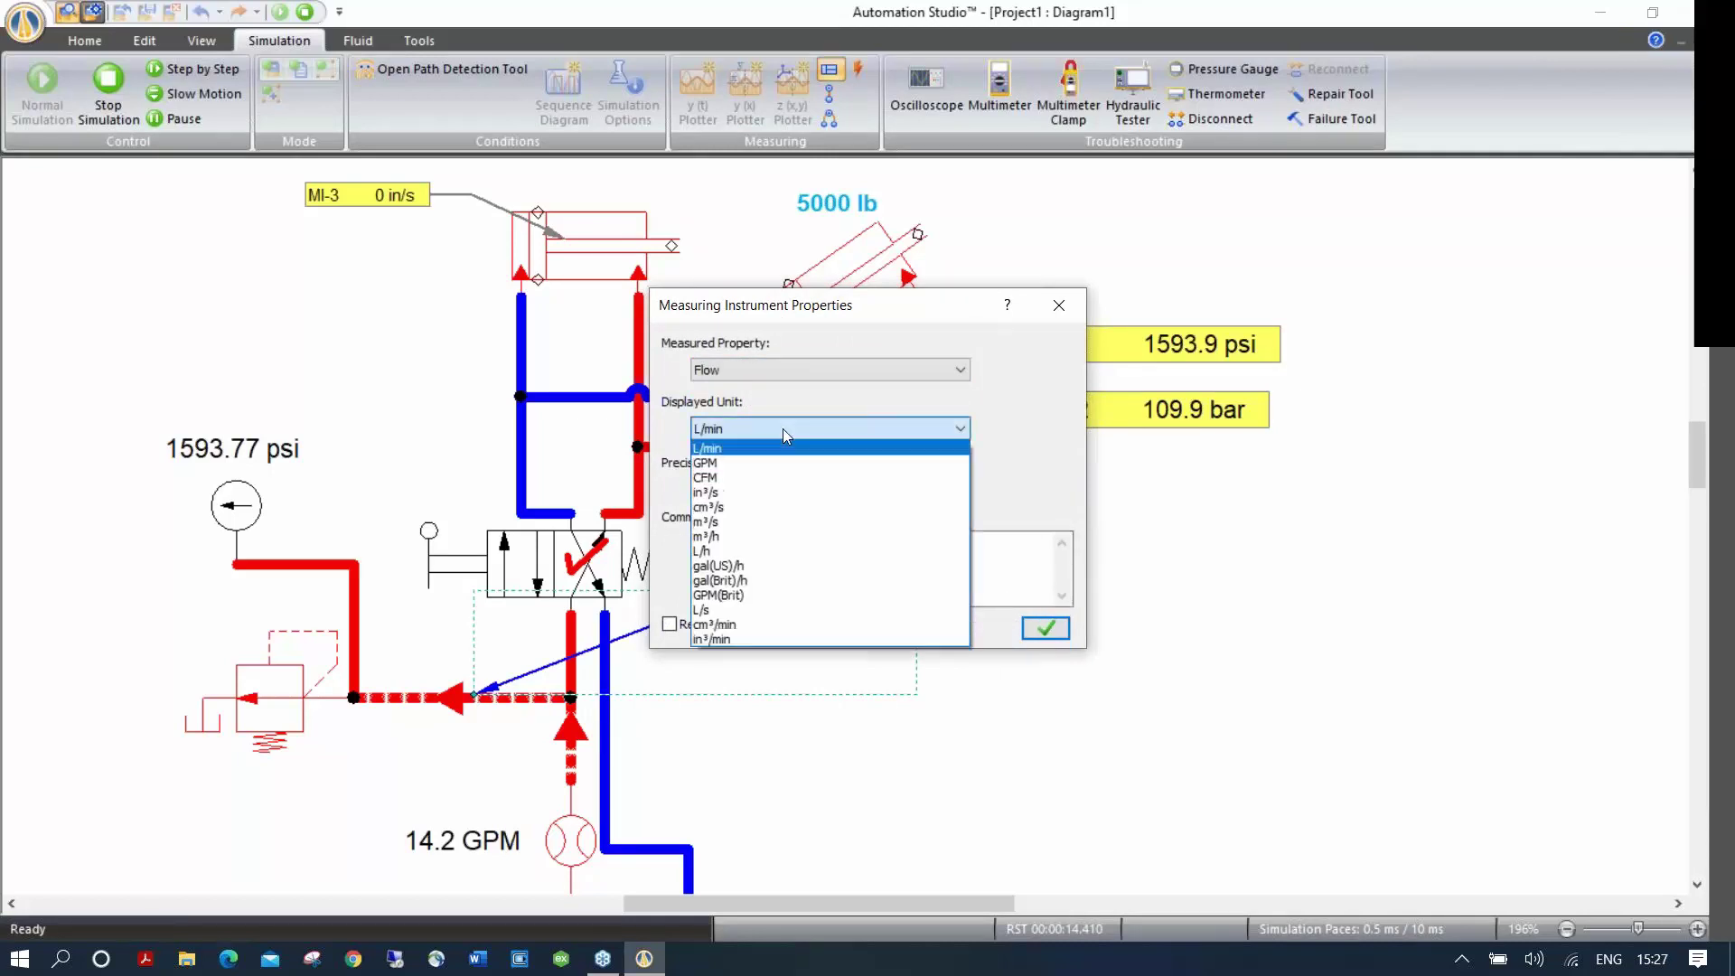
{"action": "left_click", "coordinate": [776, 465]}
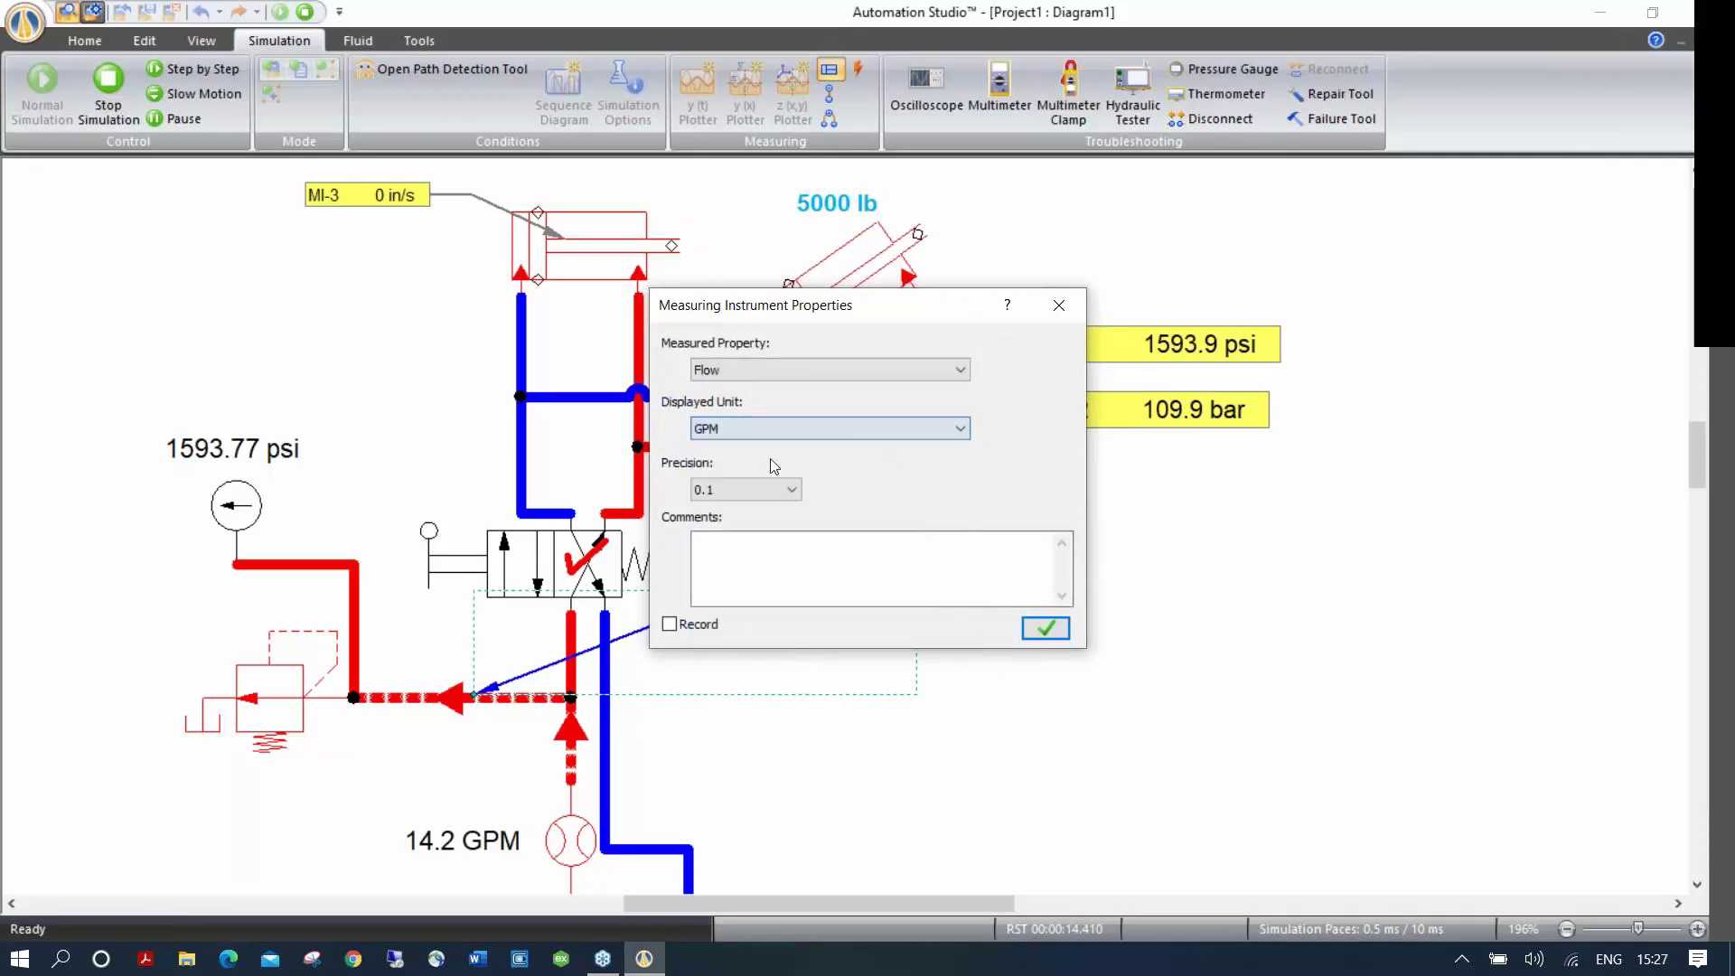
{"action": "left_click", "coordinate": [1046, 628]}
{"action": "left_click", "coordinate": [1003, 726]}
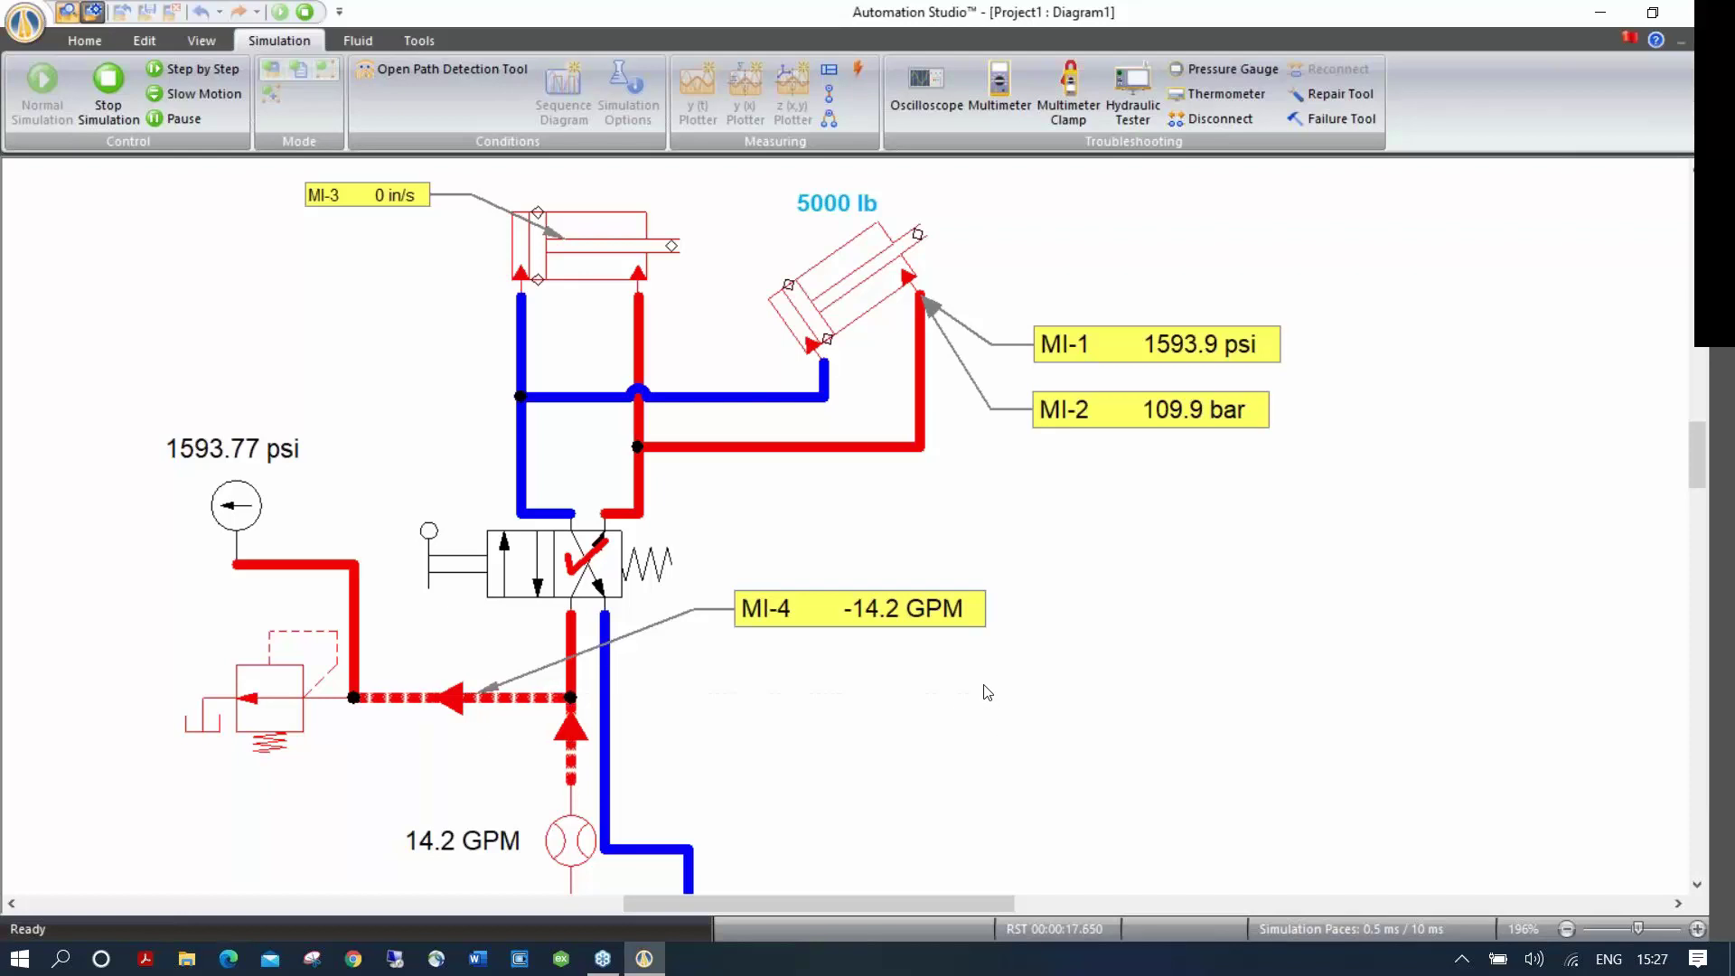
Step: Delete the flow measuring instrument from the relief valve line
{"action": "left_click", "coordinate": [766, 615]}
{"action": "key", "text": "Delete"}
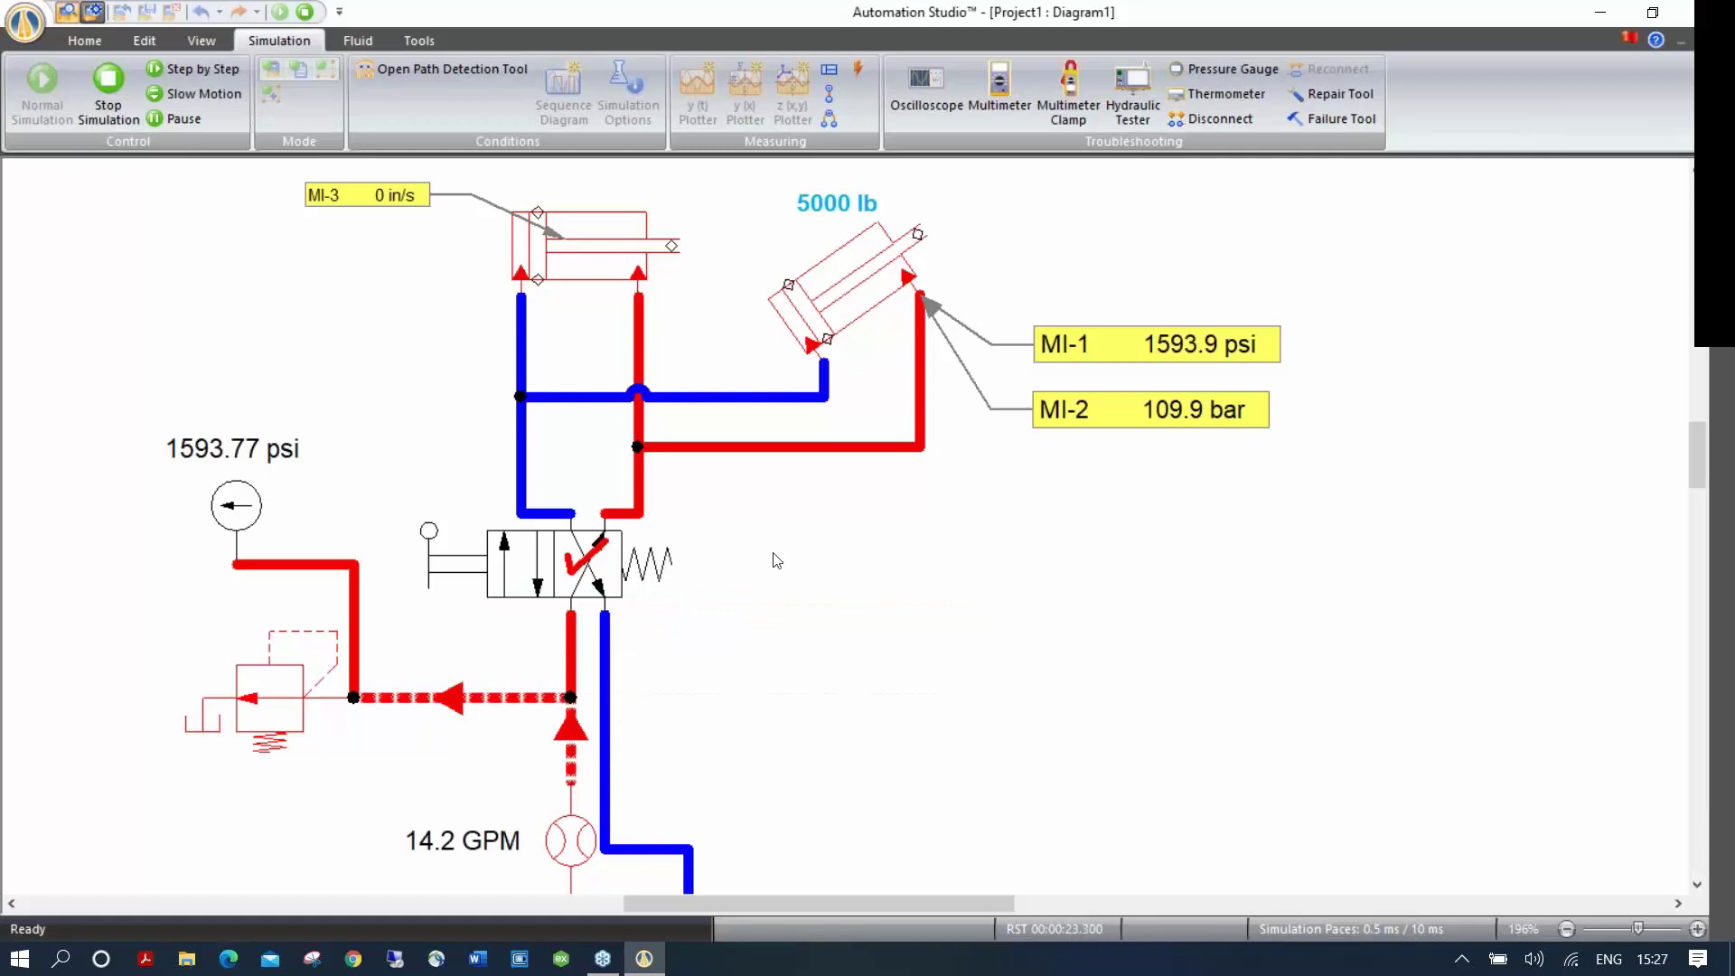
Step: Add a differential pressure instrument in psi between the two junctions of the relief valve line, with its label below the valve
{"action": "left_click", "coordinate": [832, 119]}
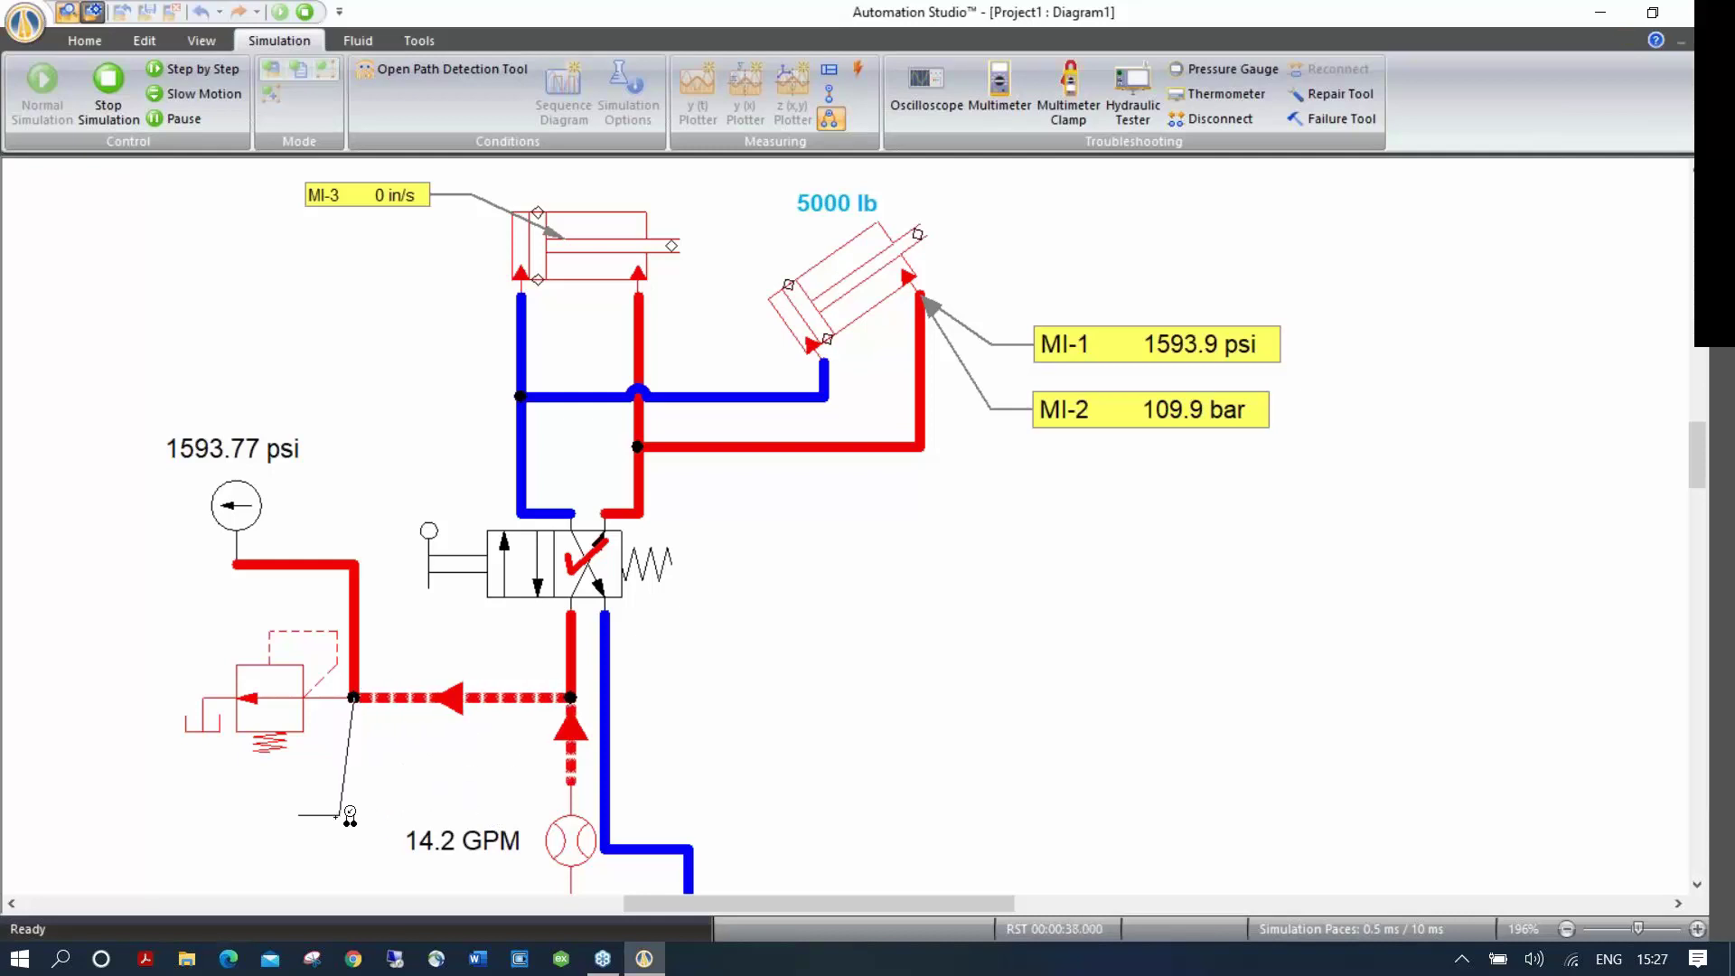
{"action": "left_click", "coordinate": [288, 821]}
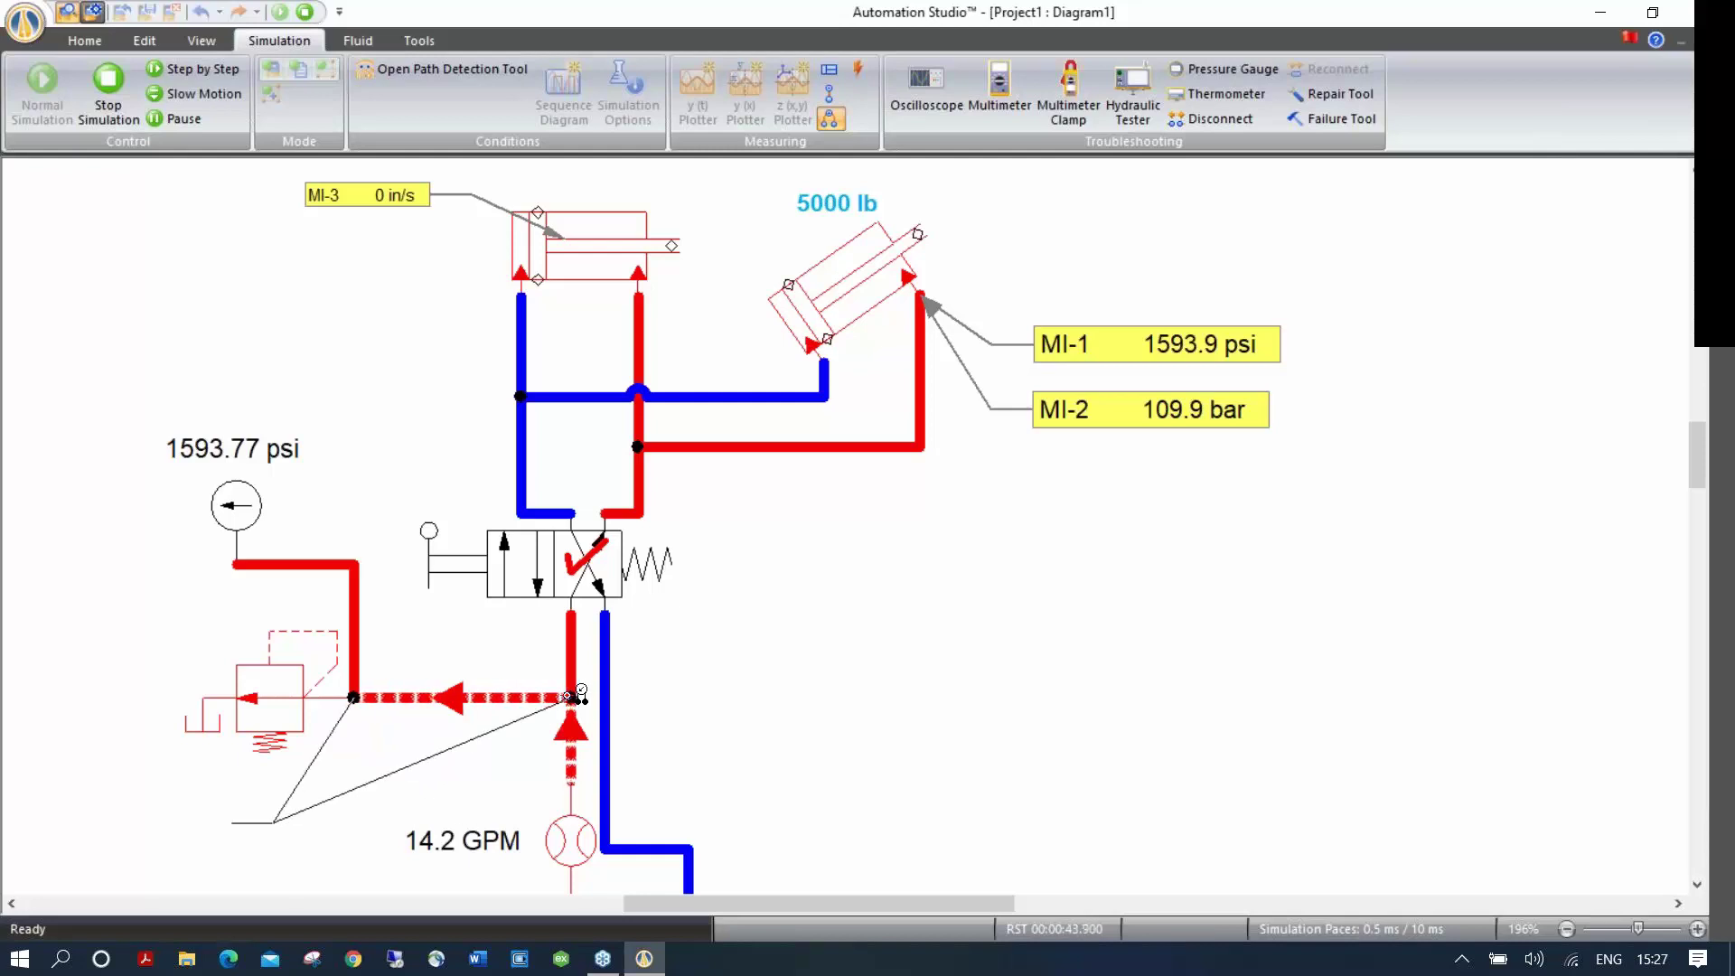
{"action": "left_click", "coordinate": [575, 696]}
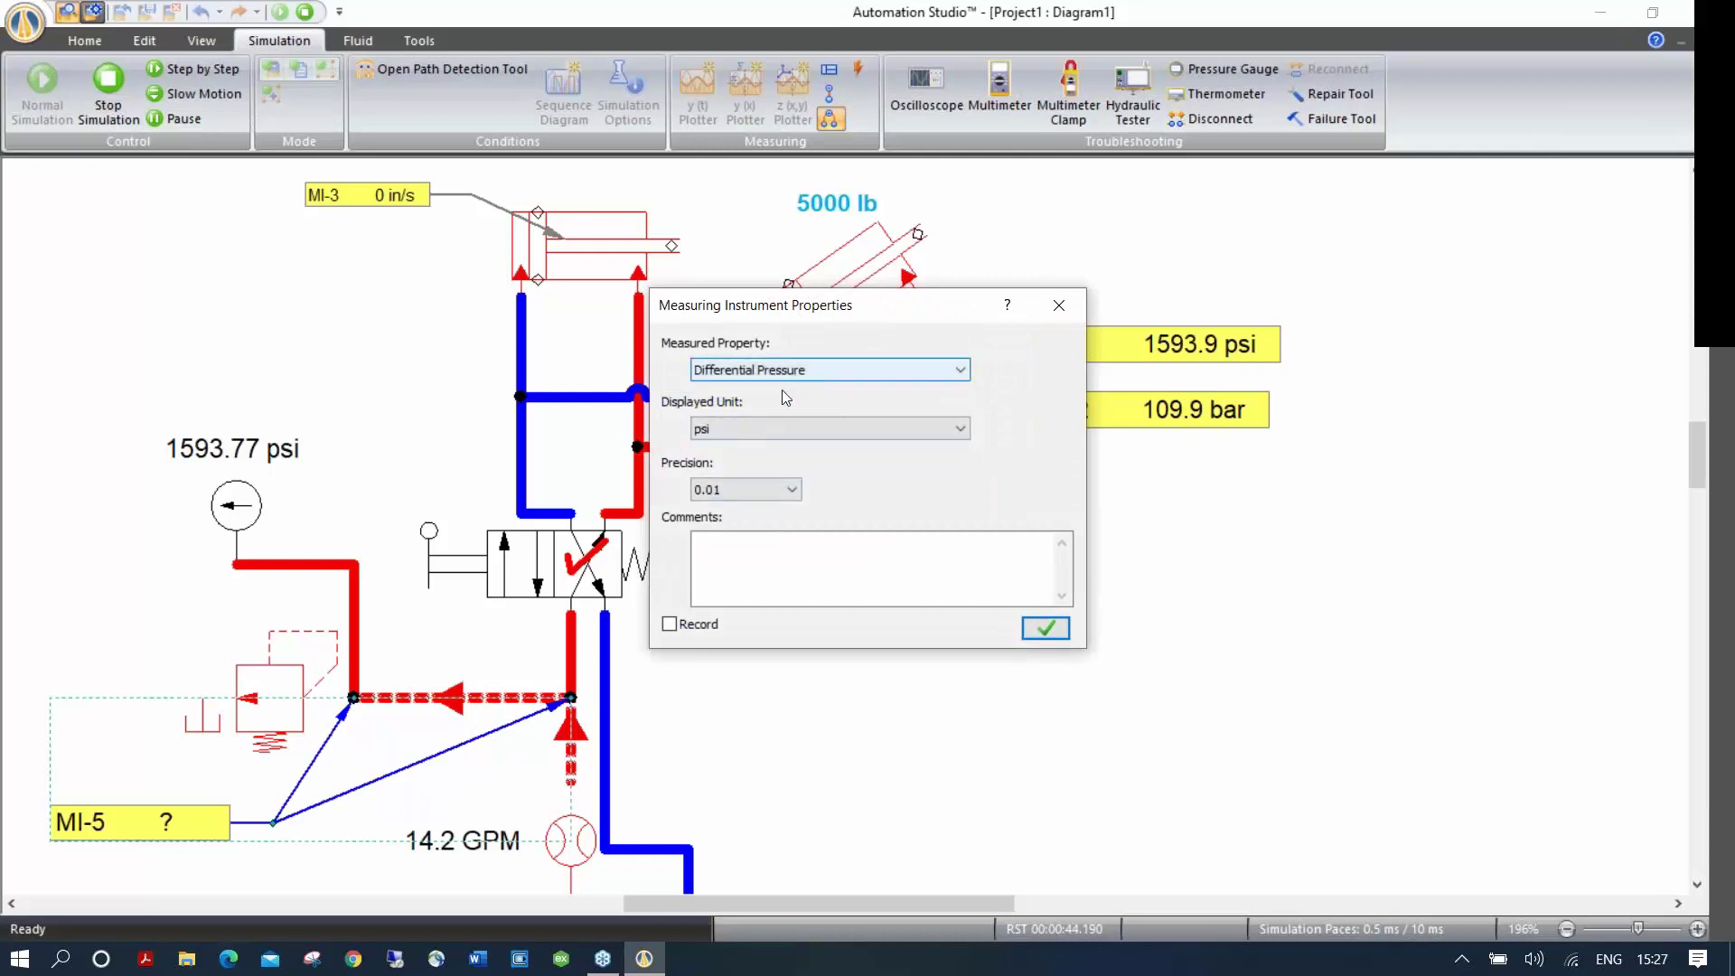
{"action": "left_click", "coordinate": [1045, 628]}
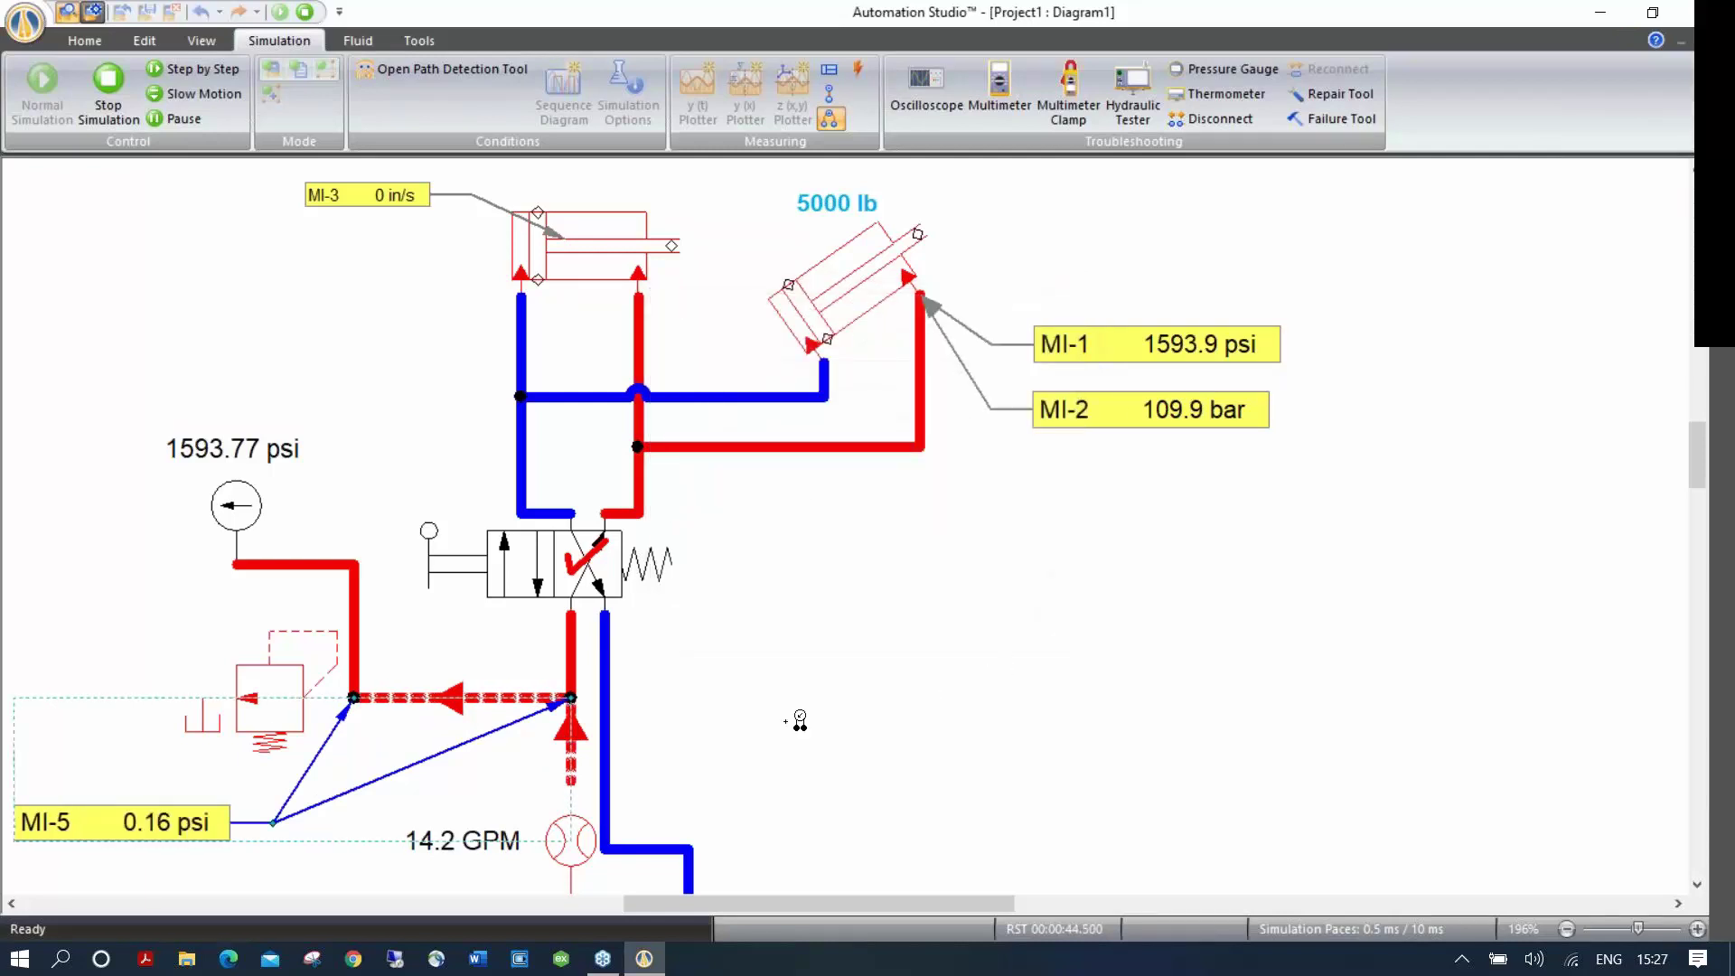
{"action": "key", "text": "Escape"}
{"action": "left_click_drag", "start_coordinate": [722, 737], "coordinate": [845, 649]}
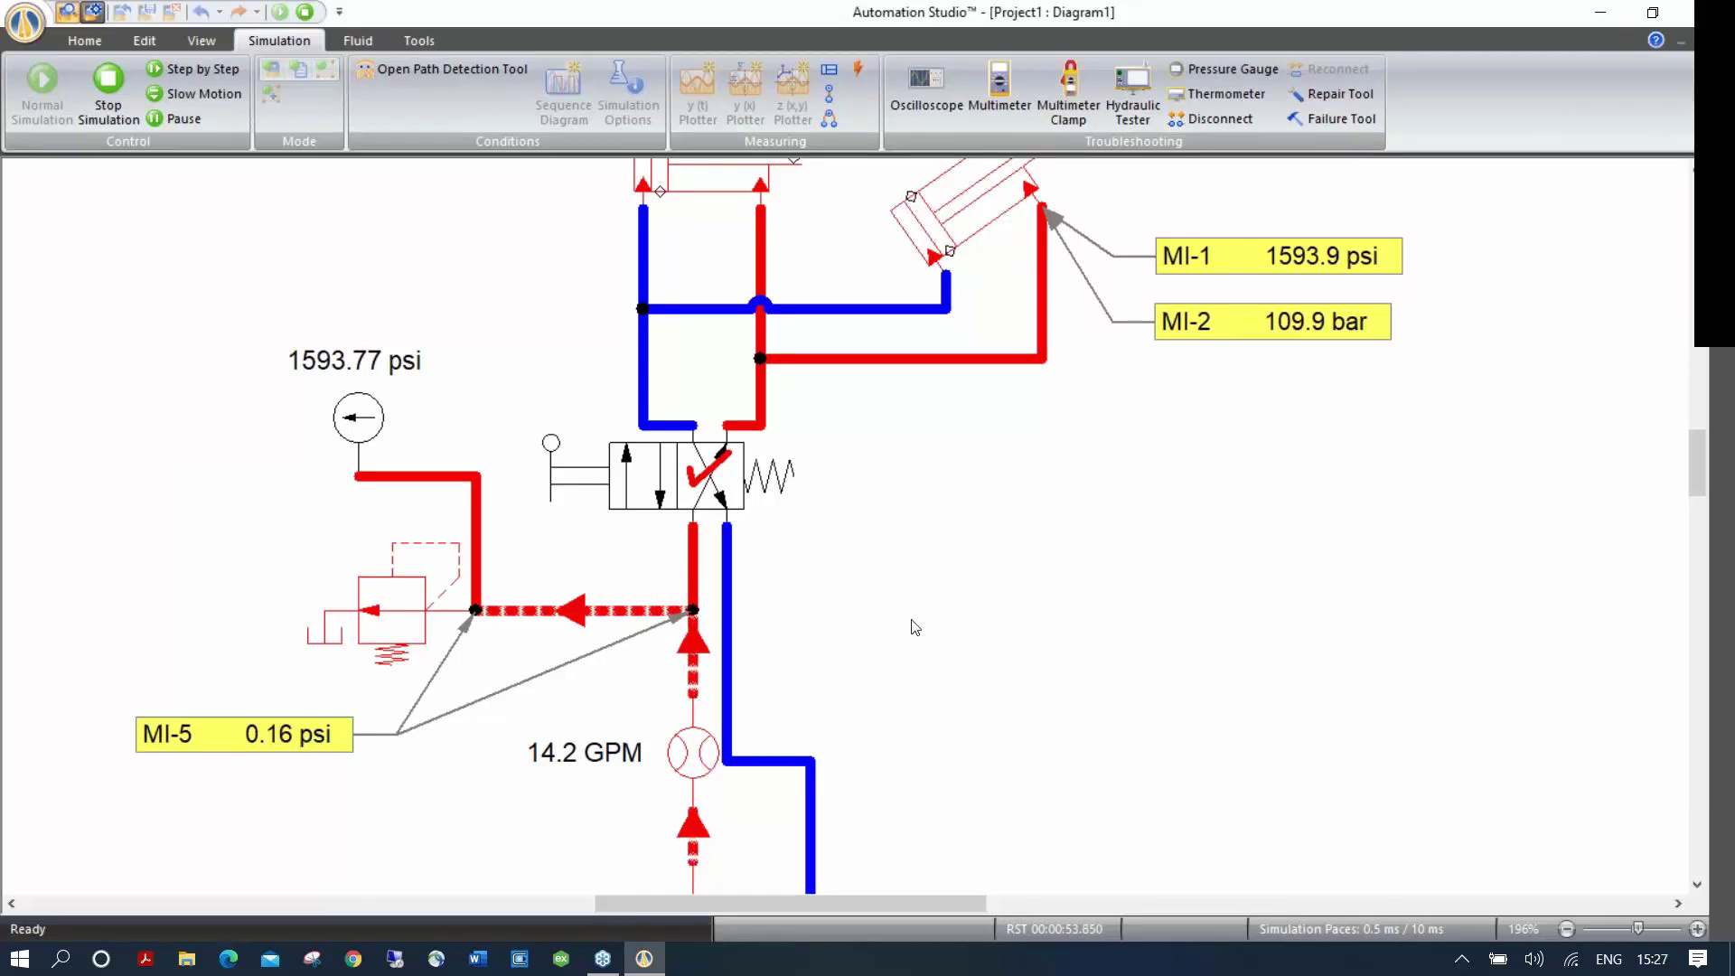
{"action": "scroll", "coordinate": [914, 626], "scroll_direction": "down", "scroll_amount": 2}
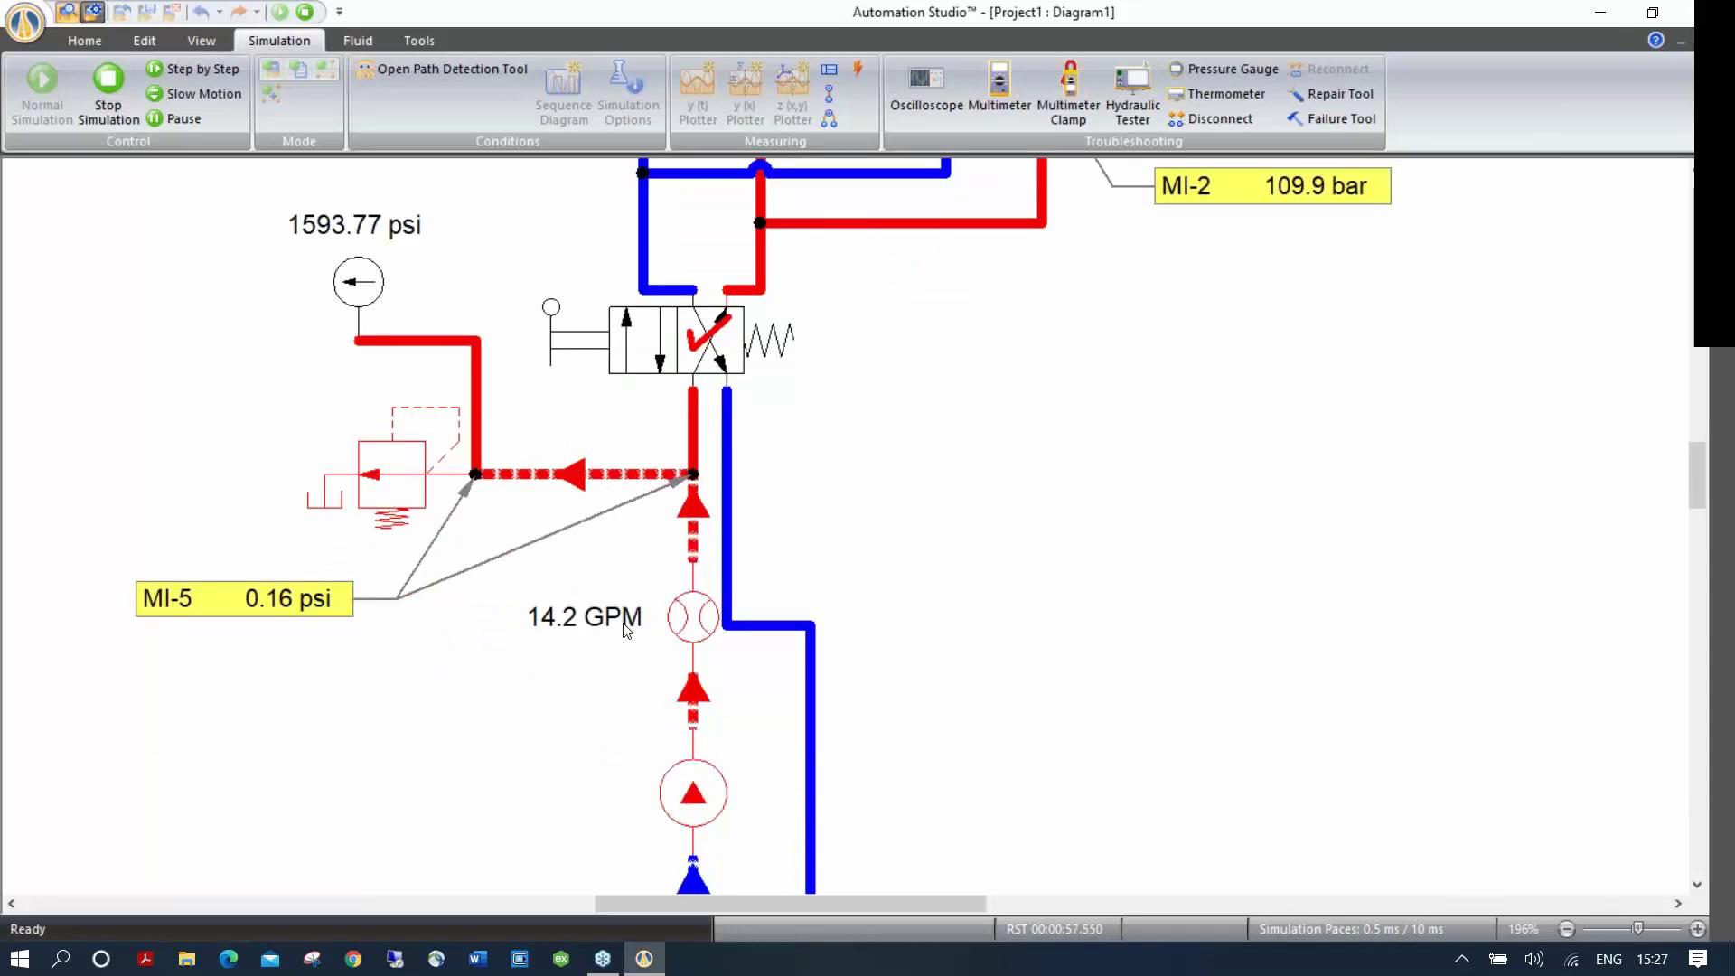
Step: Adjust the pump's rated speed to about 736 RPM in the running simulation and stop the simulation
{"action": "left_click", "coordinate": [693, 793]}
{"action": "left_click_drag", "start_coordinate": [776, 792], "coordinate": [907, 637]}
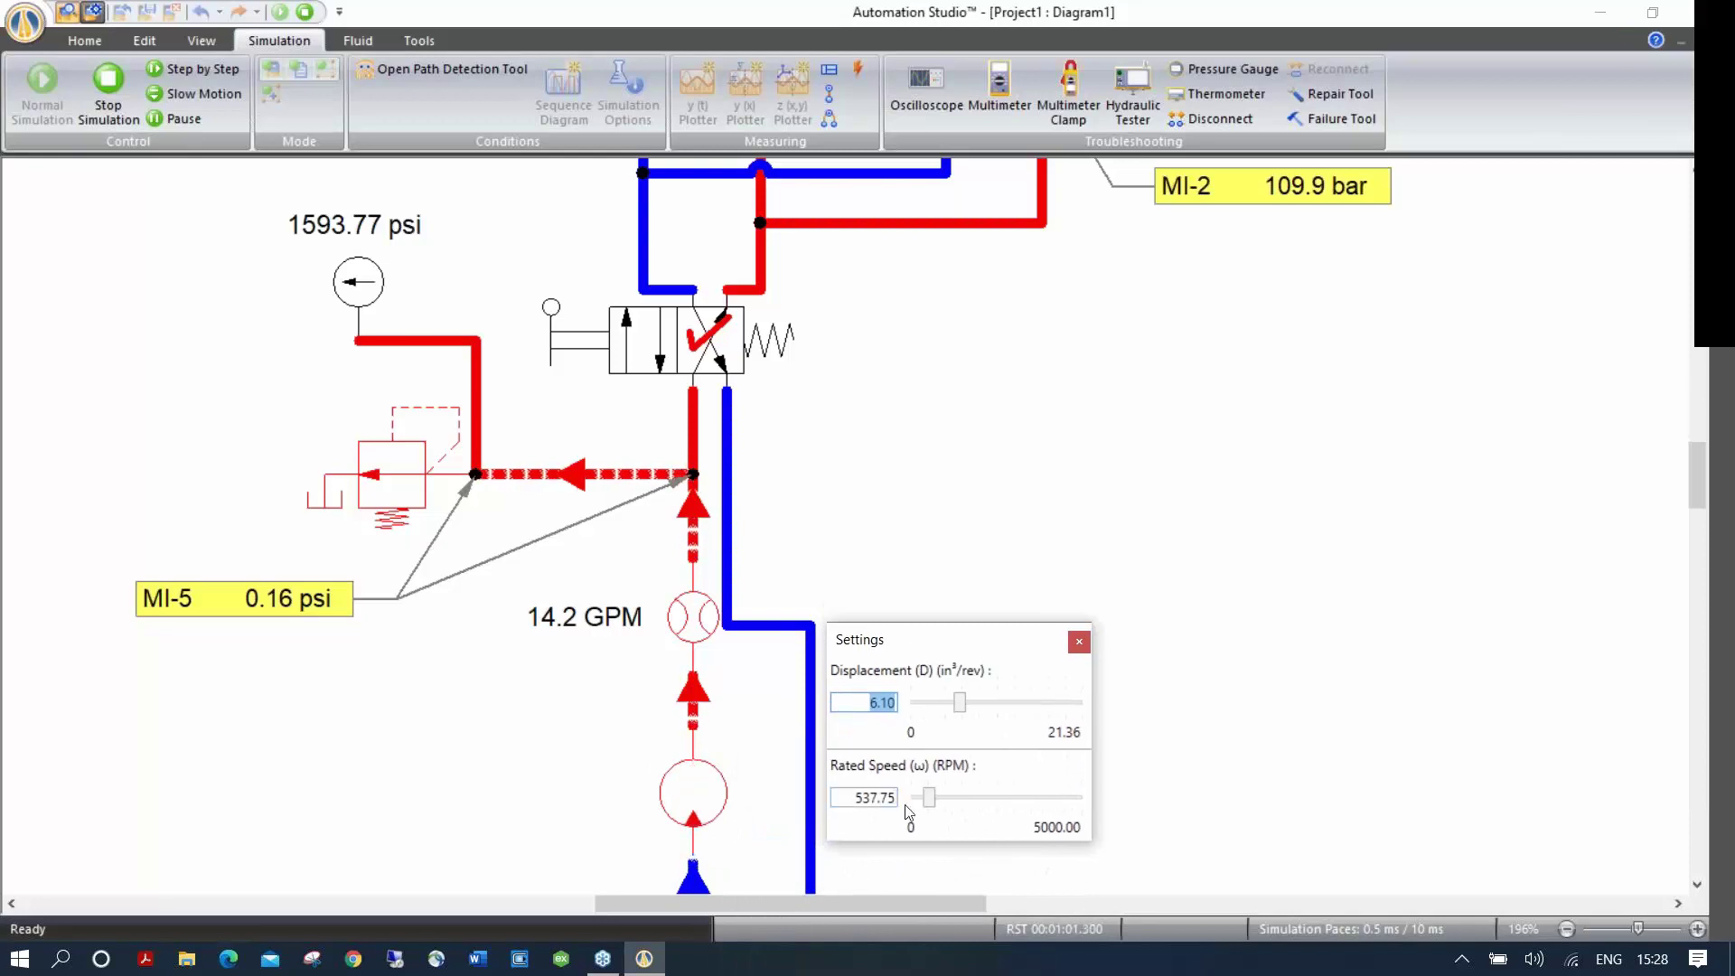
{"action": "mouse_move", "coordinate": [929, 798]}
{"action": "left_mouse_down"}
{"action": "mouse_move", "coordinate": [988, 798]}
{"action": "mouse_move", "coordinate": [940, 802]}
{"action": "left_mouse_up"}
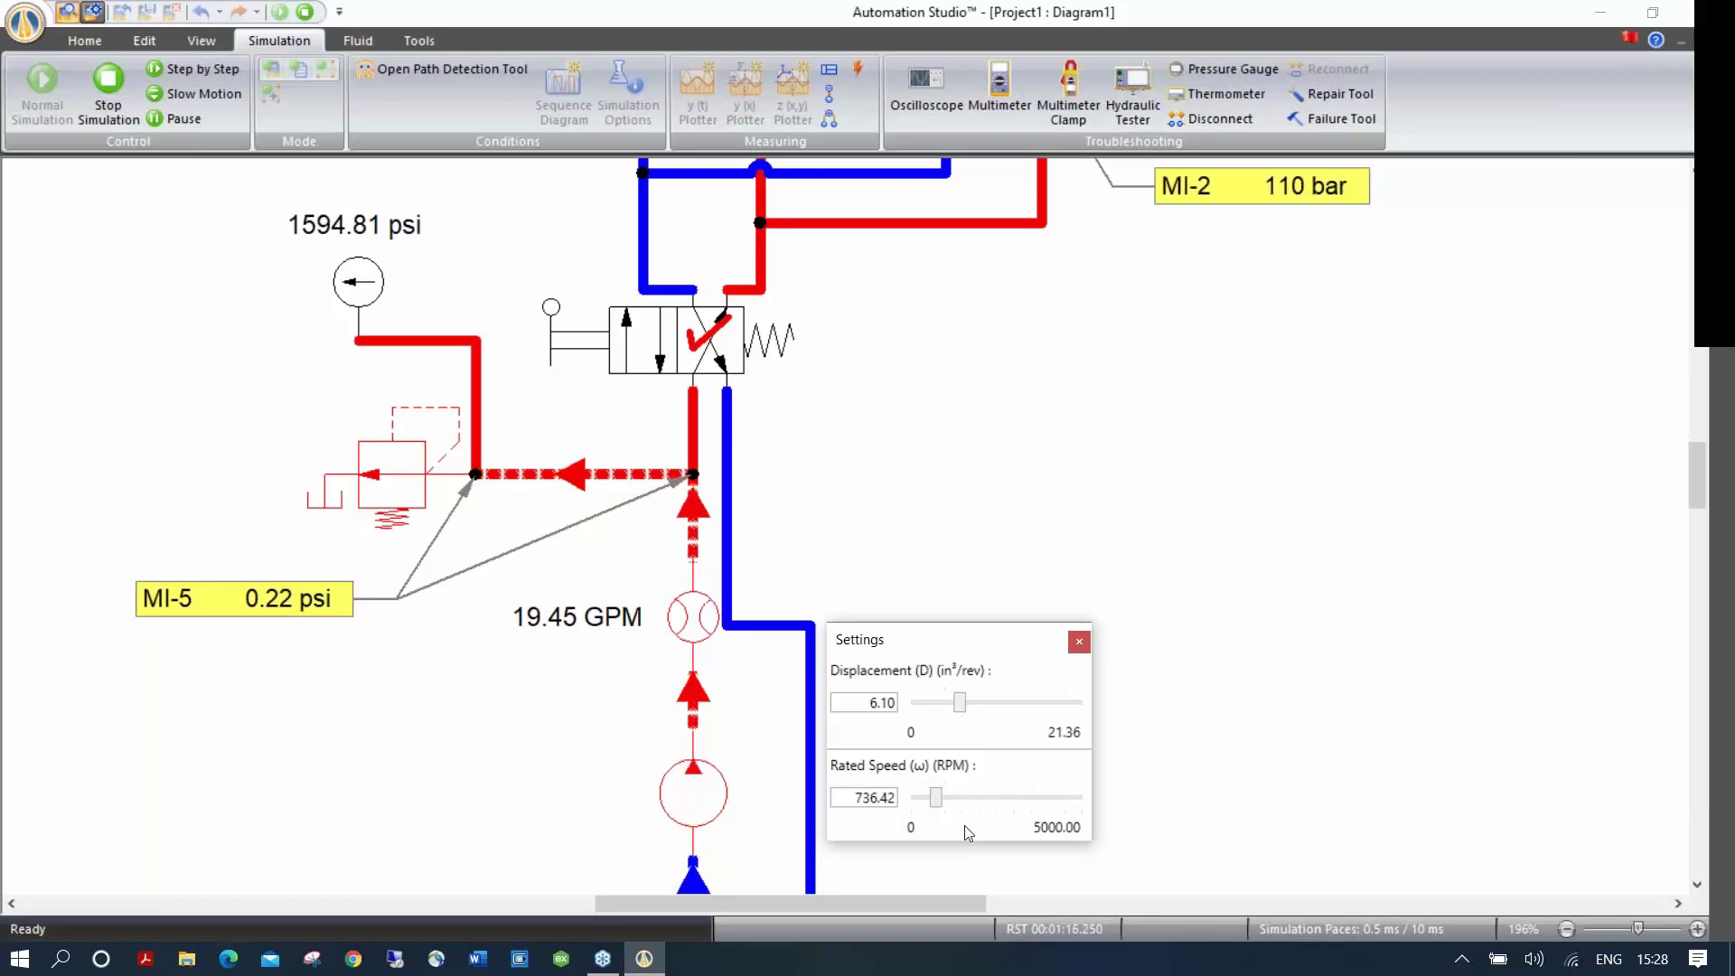
{"action": "left_click", "coordinate": [305, 12]}
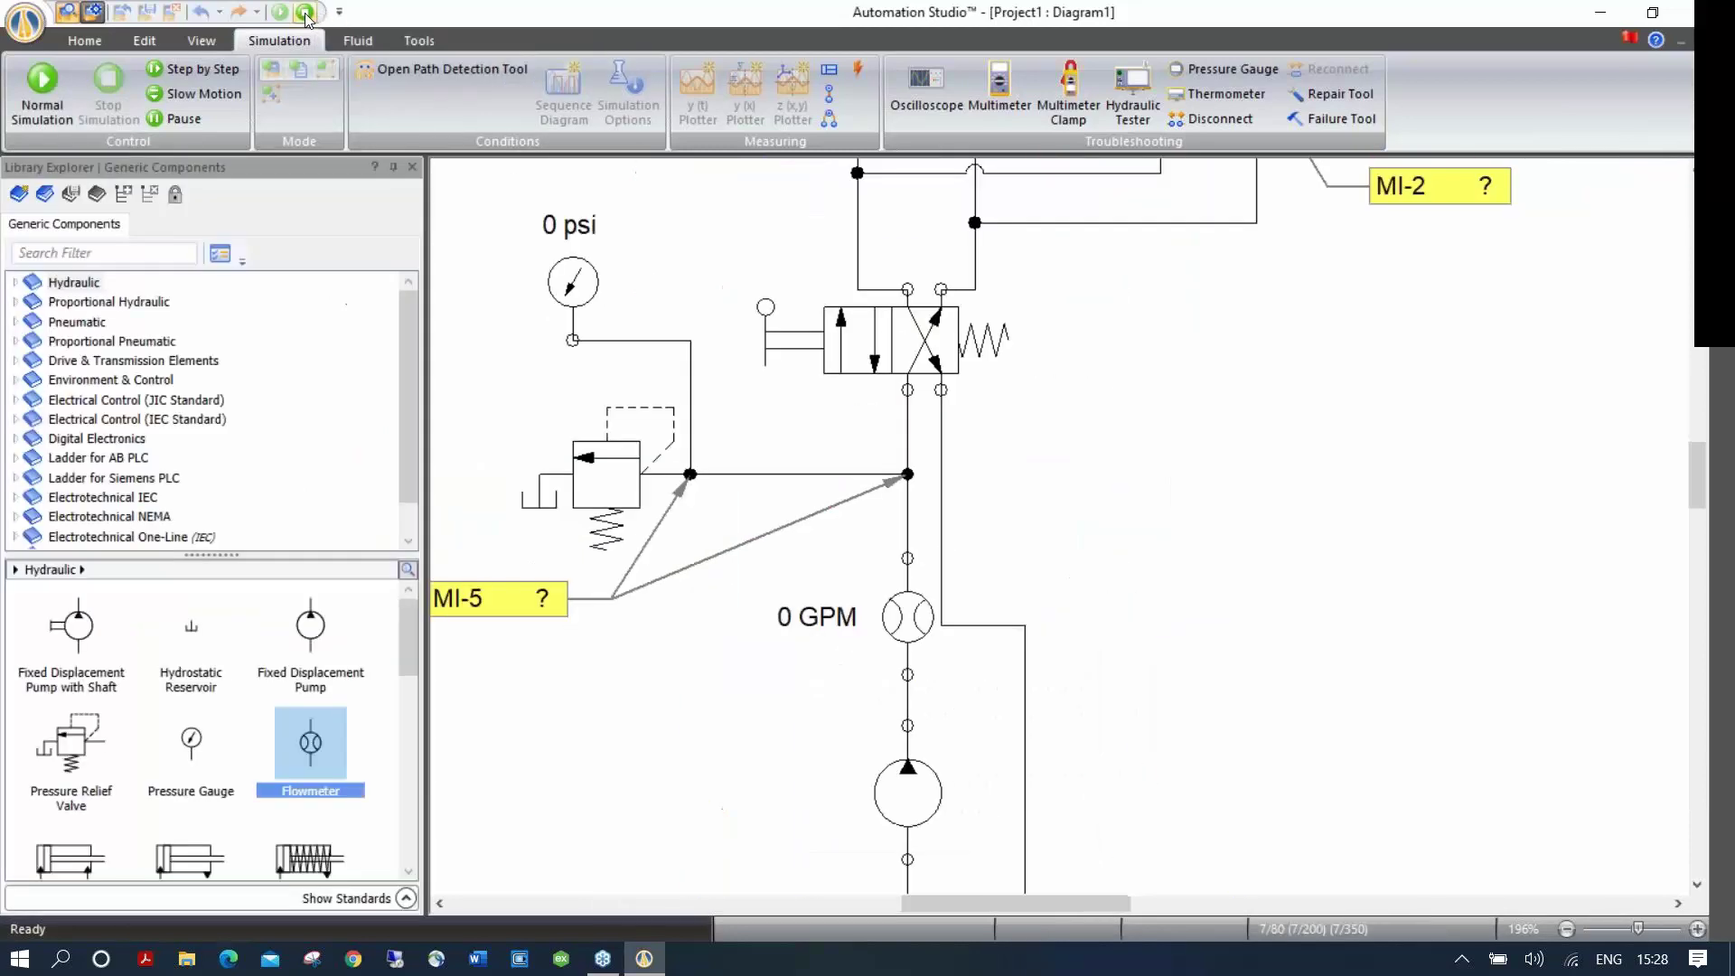
Step: Review the modelling and dimension properties of the line feeding the relief valve, and close them
{"action": "left_click", "coordinate": [798, 474]}
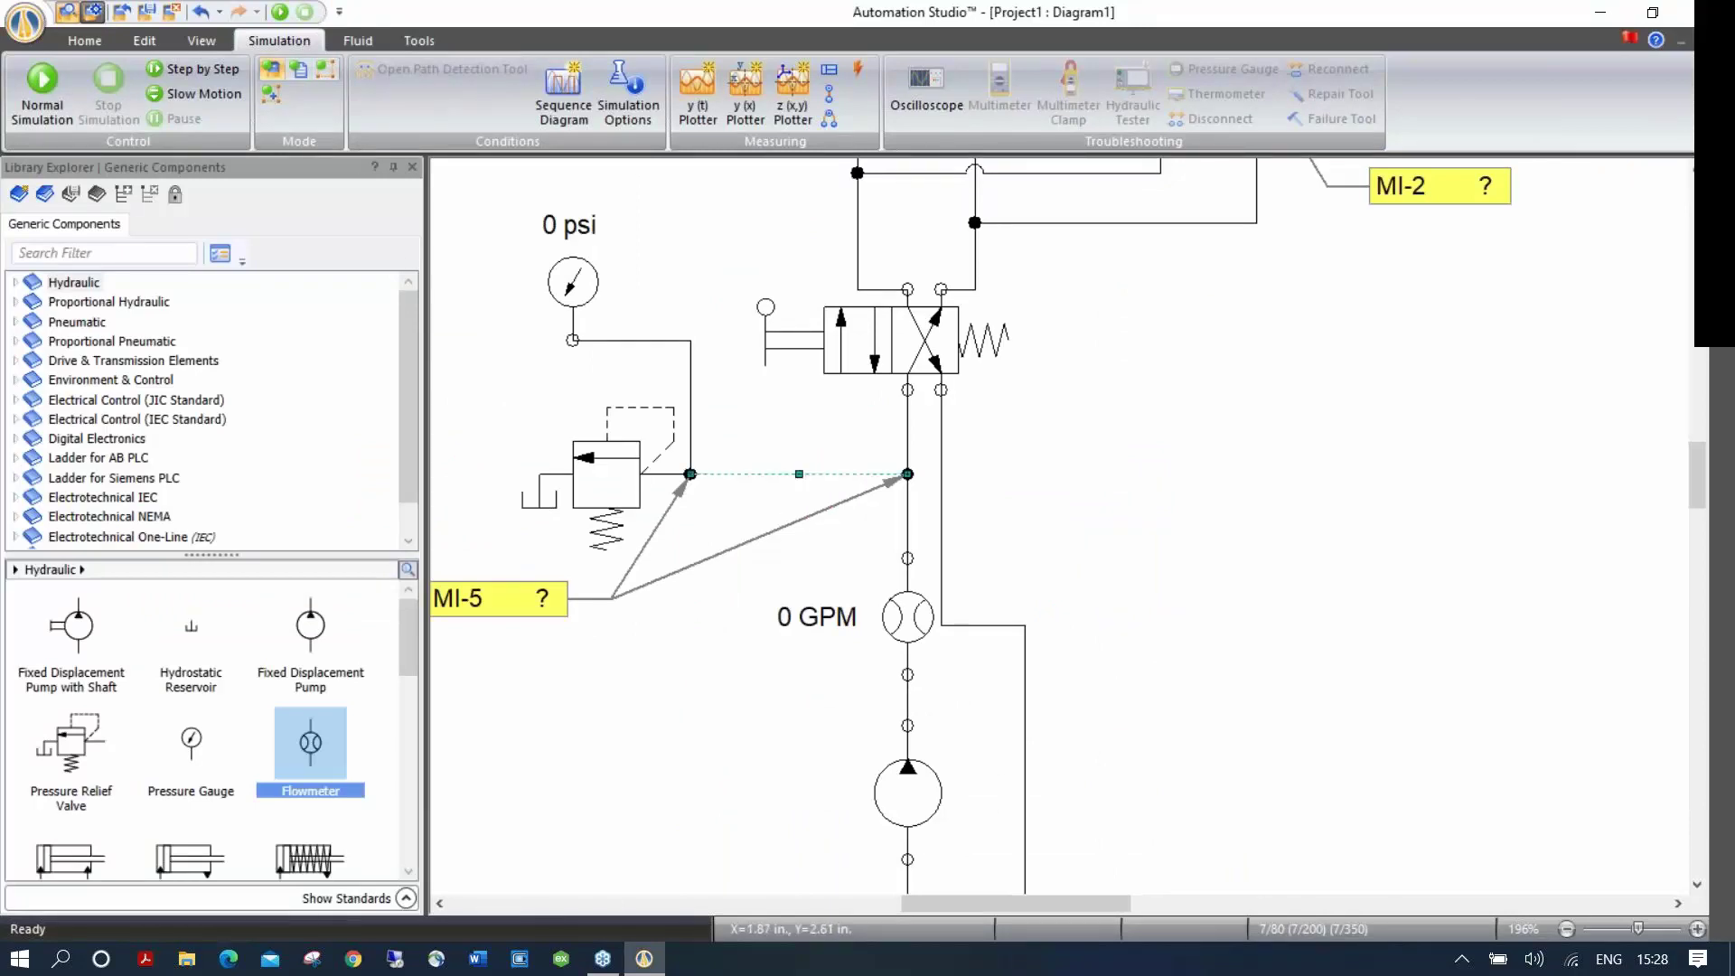
{"action": "double_click", "coordinate": [786, 475]}
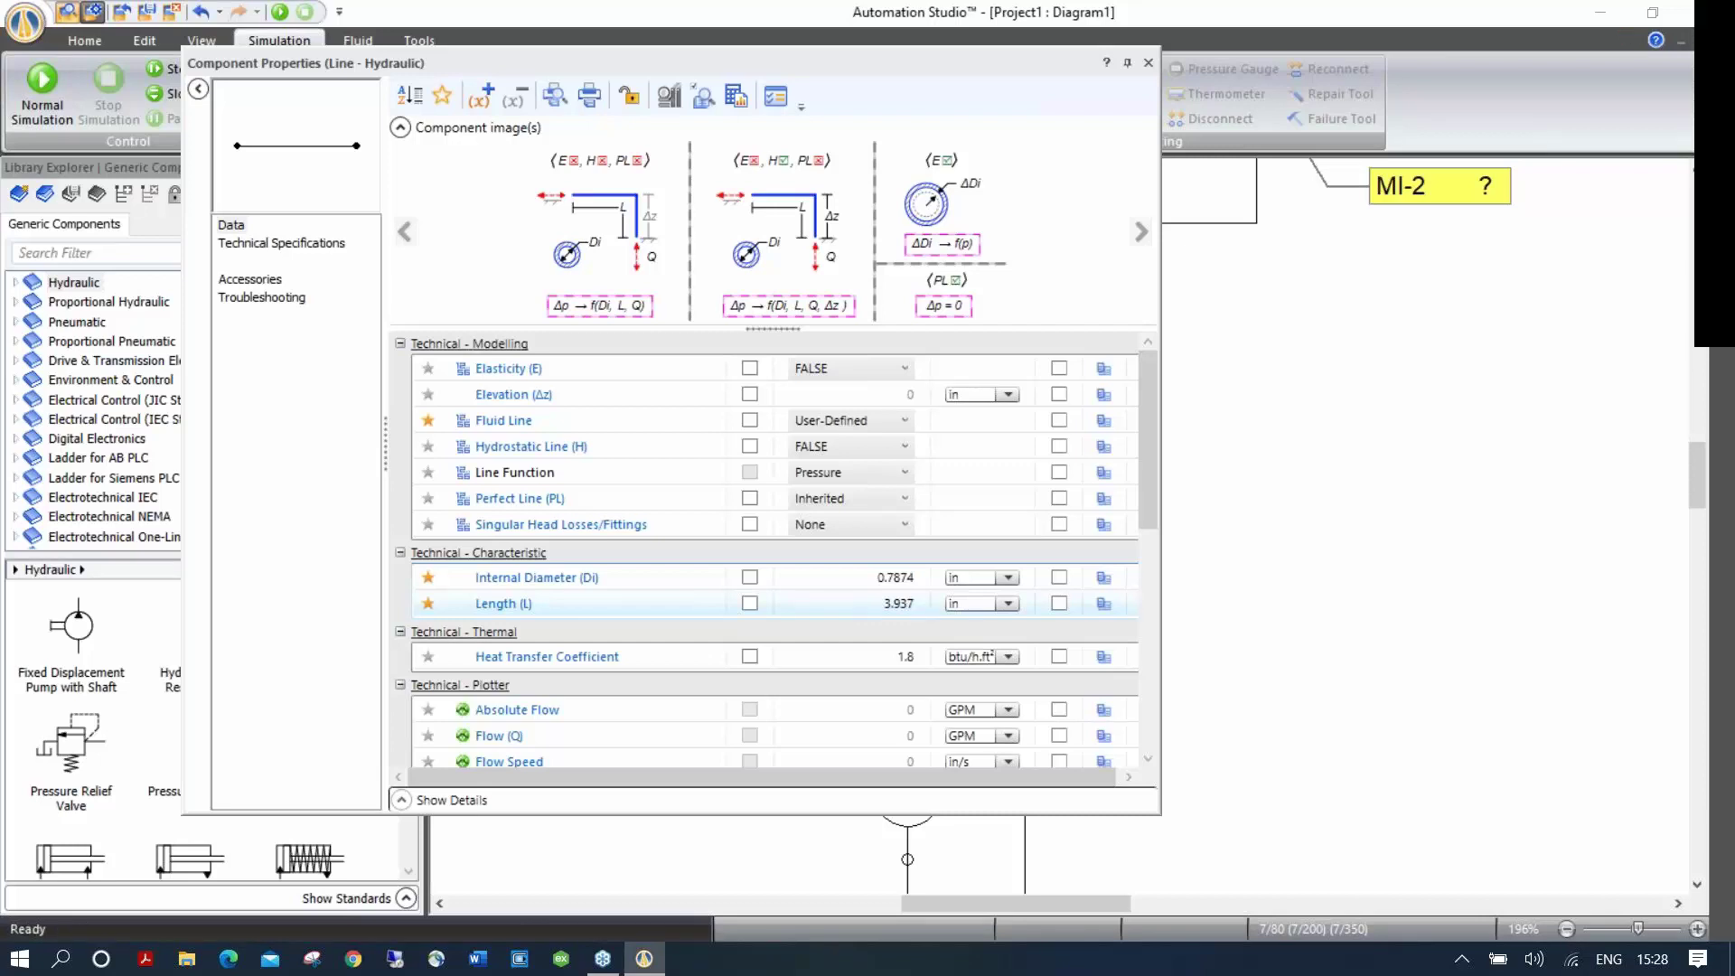
{"action": "left_click", "coordinate": [1149, 62]}
Step: Delete all four measuring instruments from the cylinders and the relief valve line
{"action": "left_click_drag", "start_coordinate": [1202, 376], "coordinate": [1013, 449]}
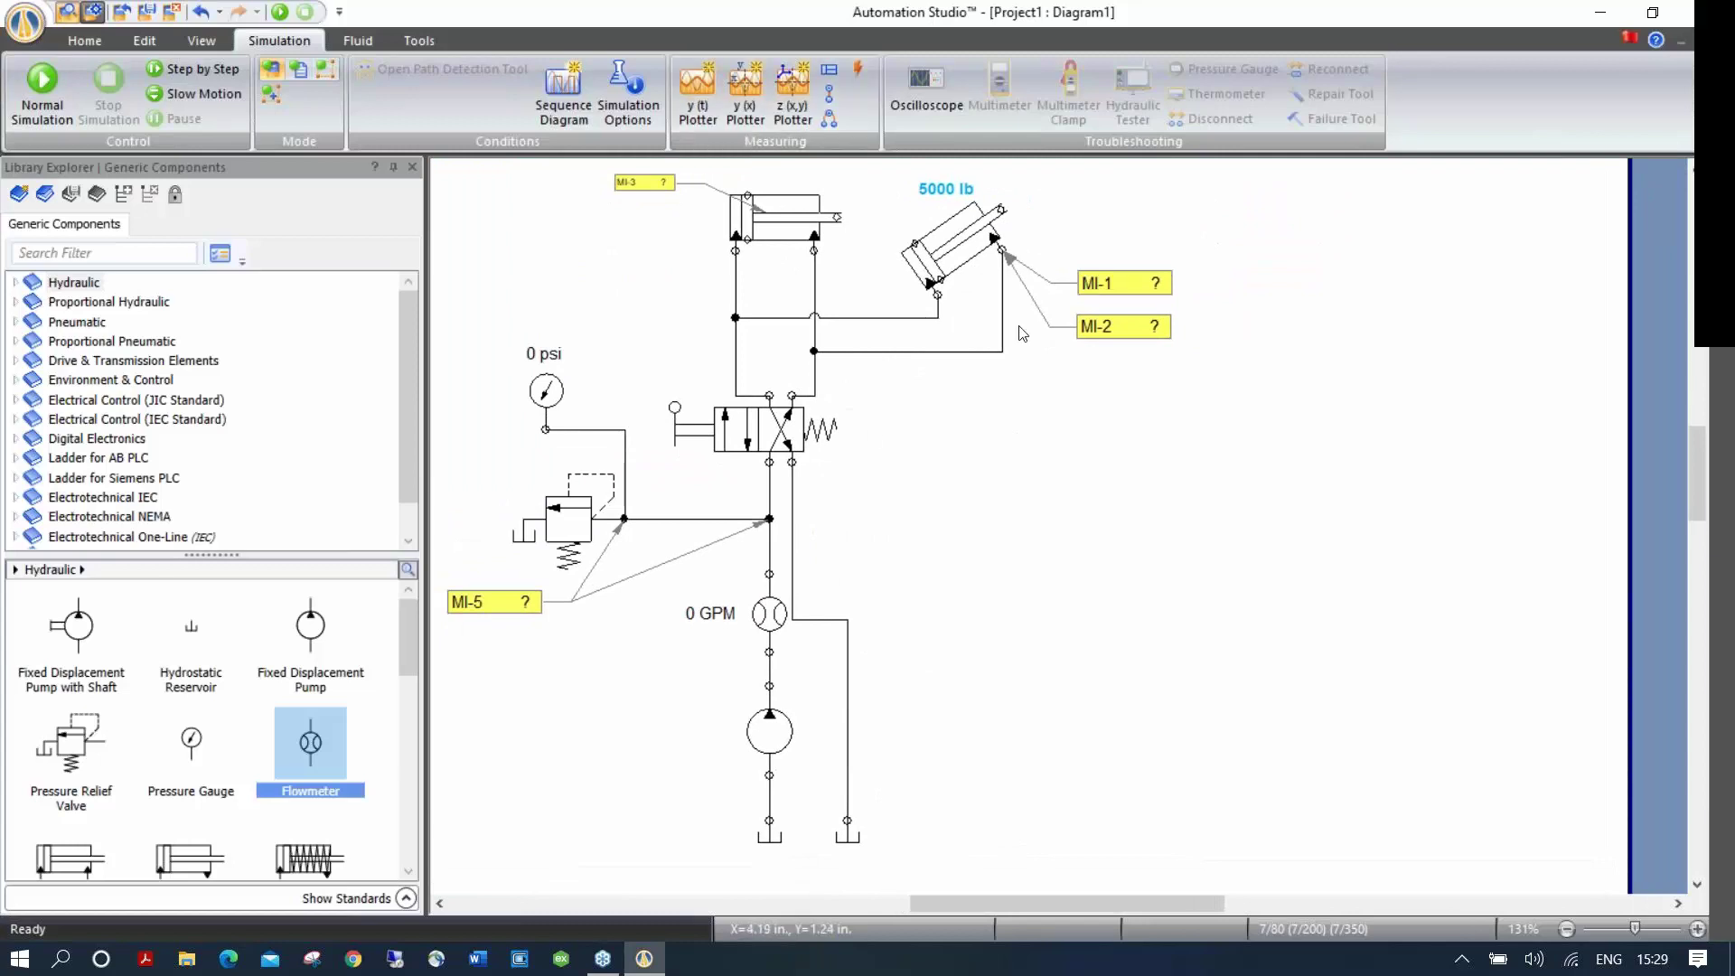
{"action": "left_click", "coordinate": [1089, 327]}
{"action": "key", "text": "Delete"}
{"action": "left_click", "coordinate": [1095, 283]}
{"action": "key", "text": "Delete"}
{"action": "left_click", "coordinate": [643, 181]}
{"action": "key", "text": "Delete"}
{"action": "left_click", "coordinate": [495, 602]}
{"action": "key", "text": "Delete"}
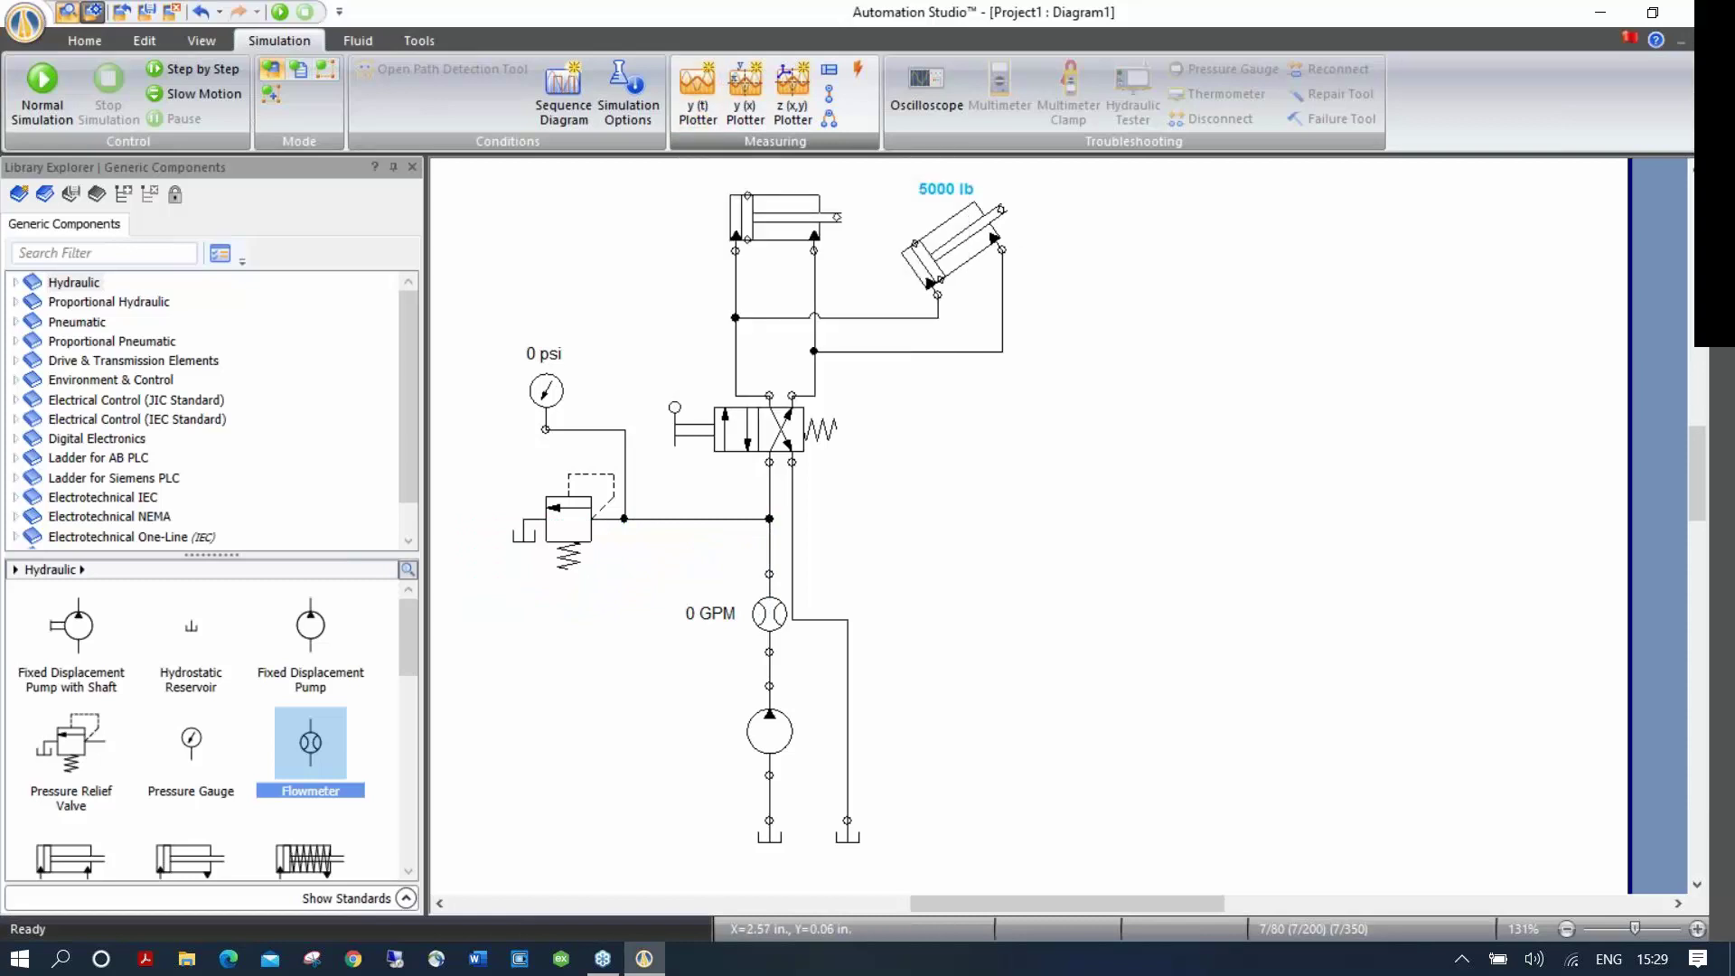
Step: Create a y(t) plotter, place it in the empty area beside the circuit and enlarge it
{"action": "left_click", "coordinate": [697, 86]}
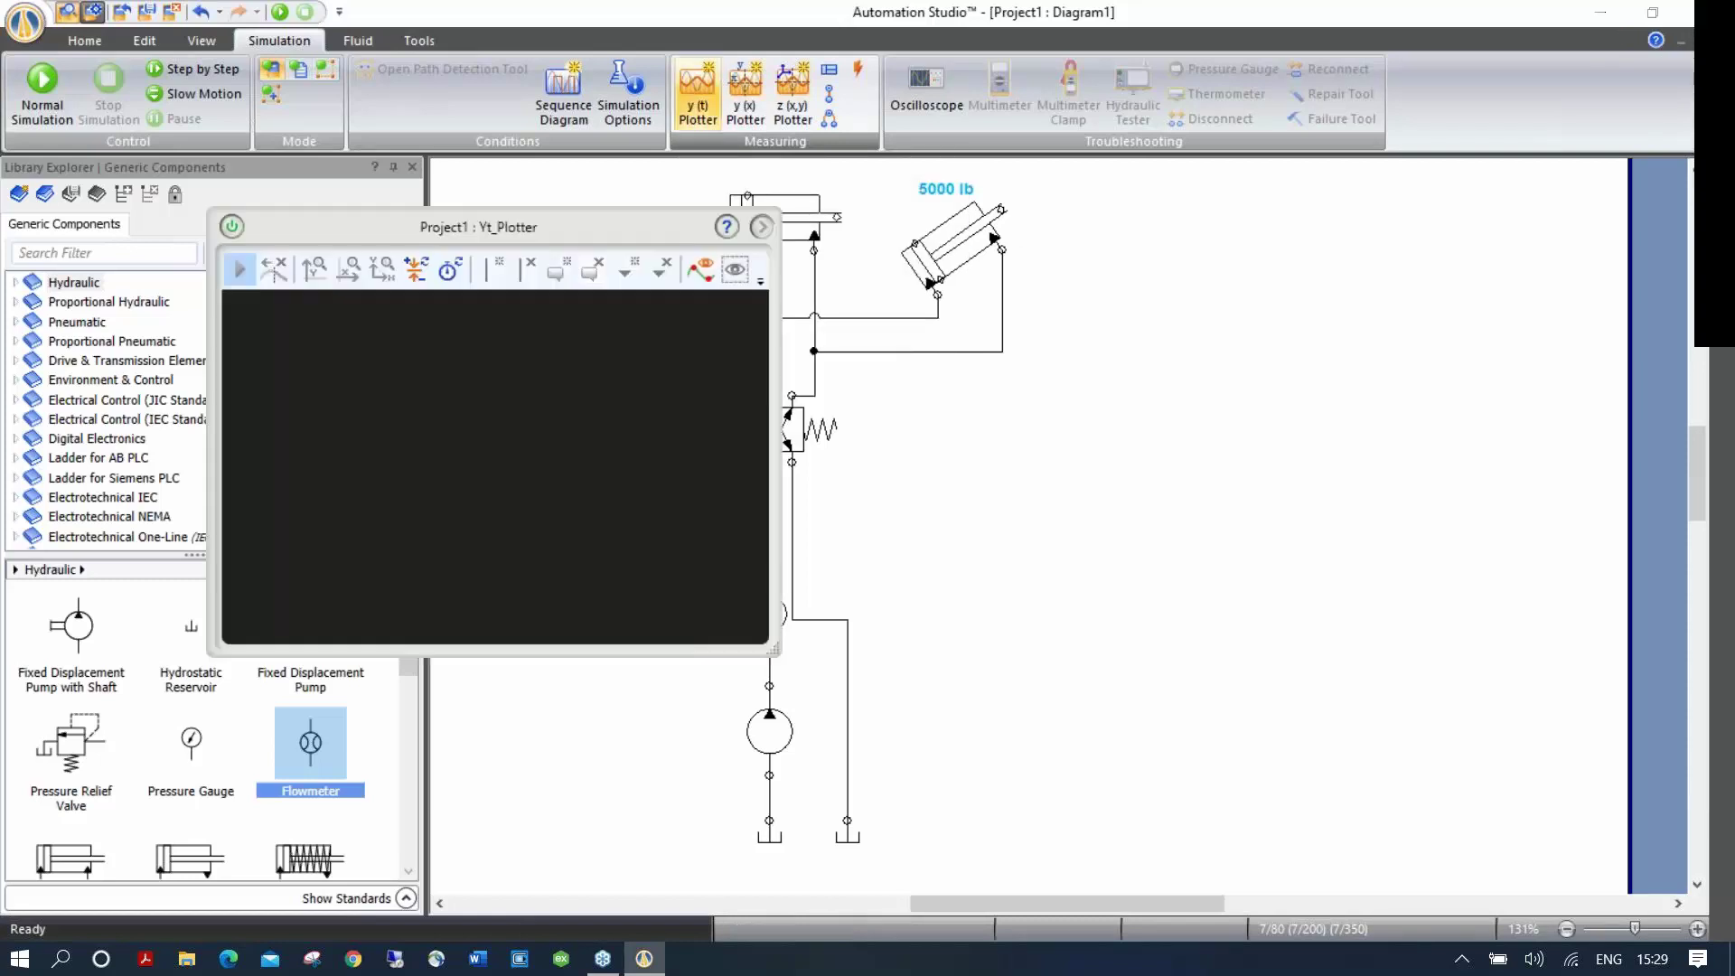
{"action": "left_click_drag", "start_coordinate": [391, 226], "coordinate": [1076, 414]}
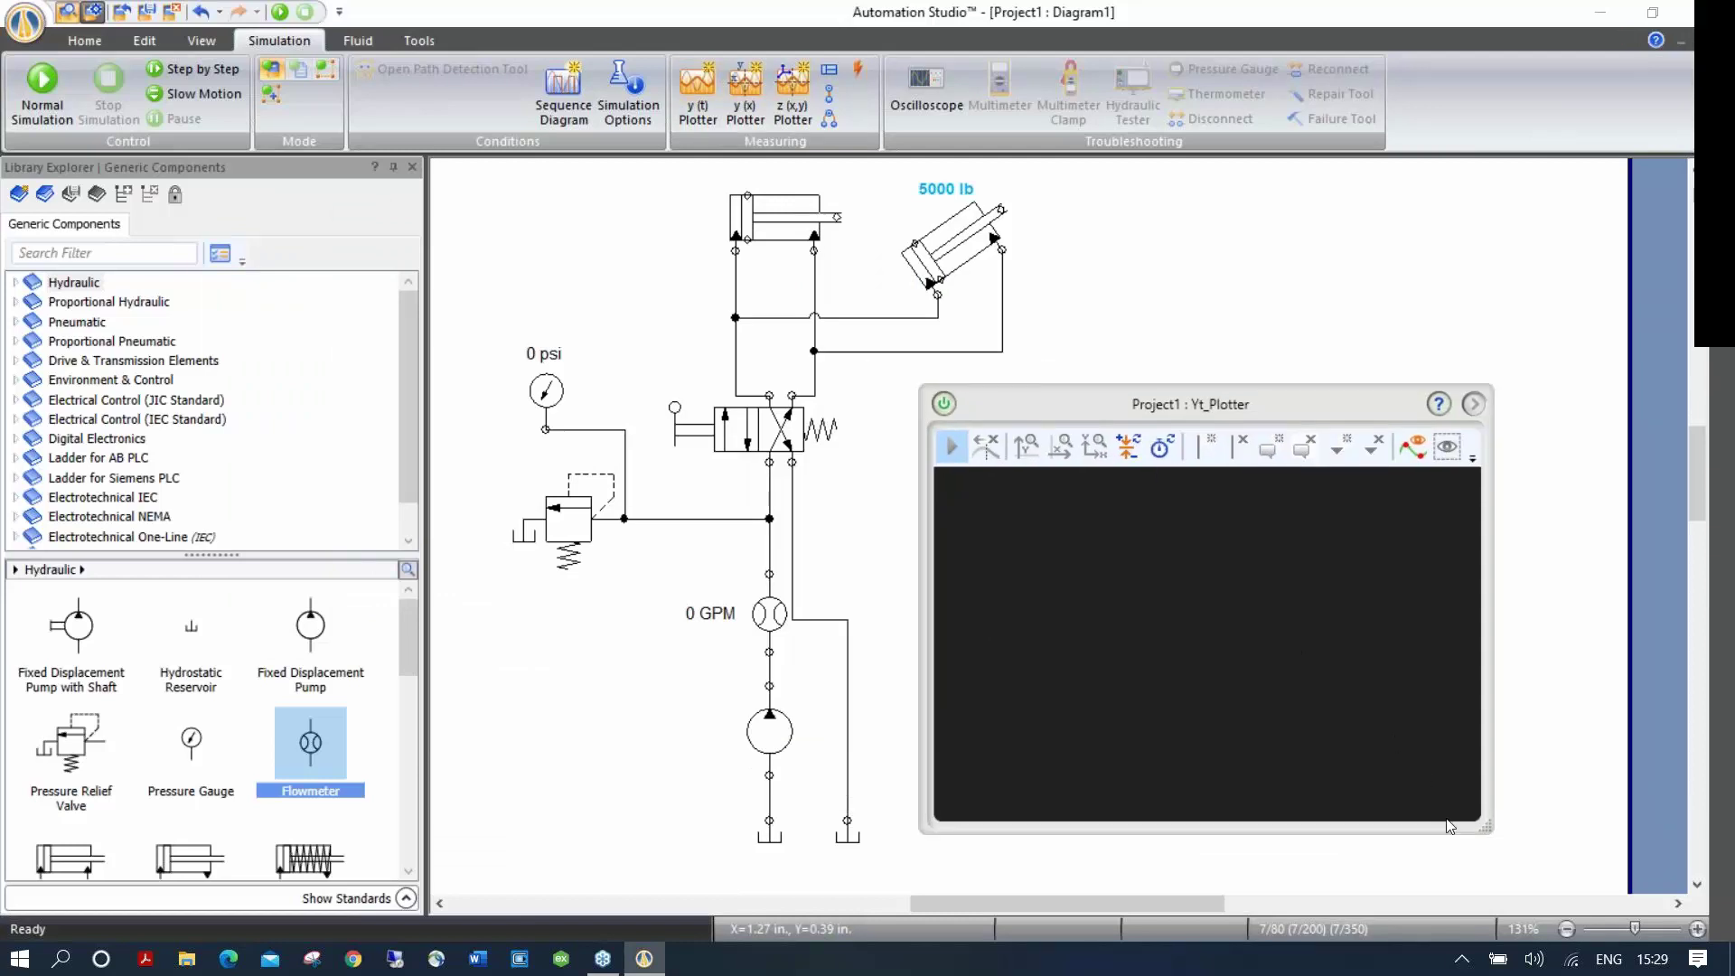
{"action": "left_click_drag", "start_coordinate": [1484, 828], "coordinate": [1602, 866]}
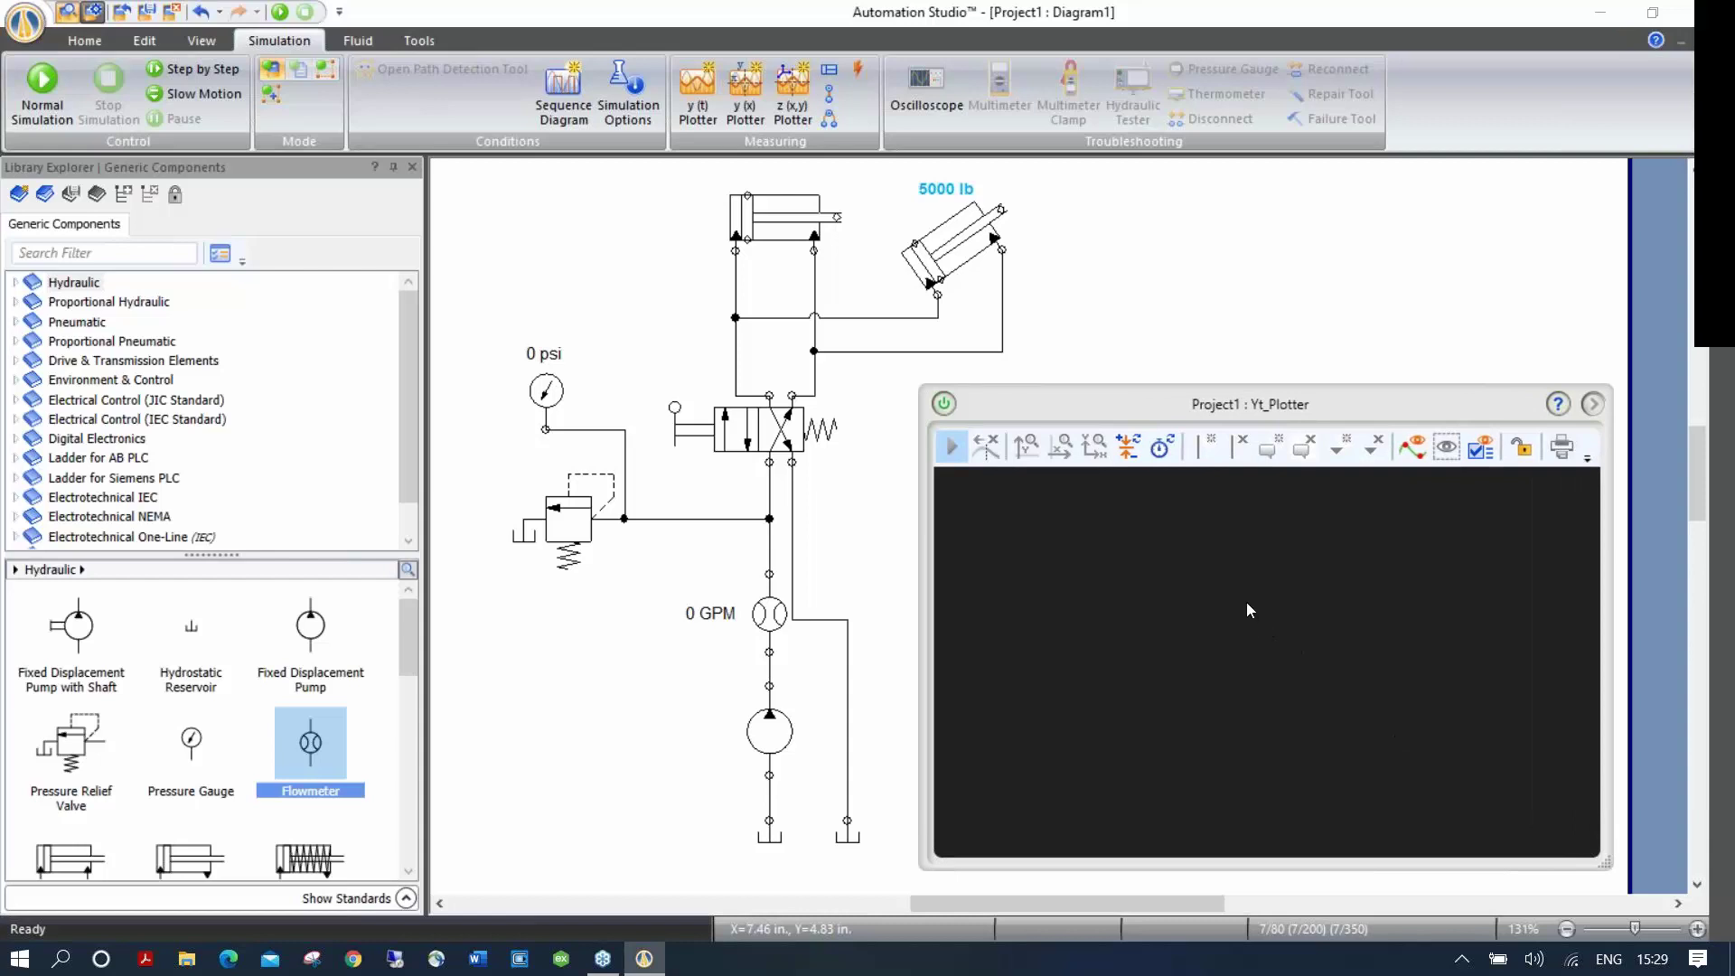
Step: Add the Linear Position of the inclined 5000 lb cylinder to the plotter
{"action": "left_click", "coordinate": [961, 251]}
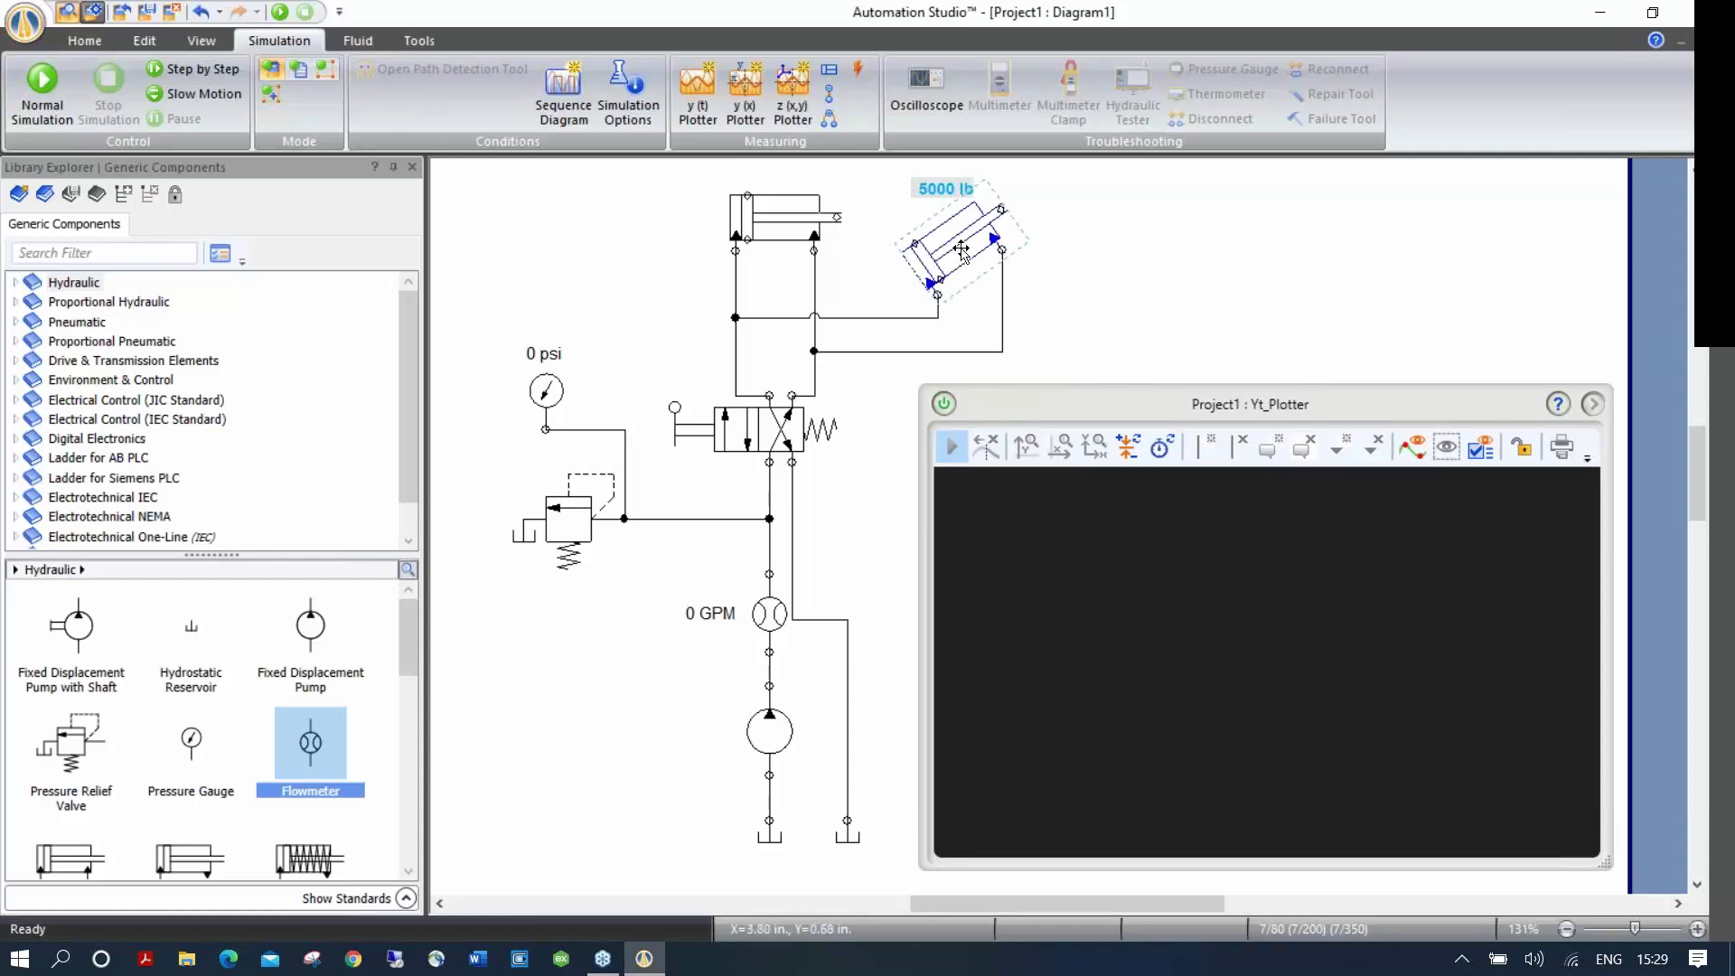
{"action": "left_click_drag", "start_coordinate": [962, 251], "coordinate": [1179, 530]}
{"action": "left_click_drag", "start_coordinate": [1136, 665], "coordinate": [1137, 665]}
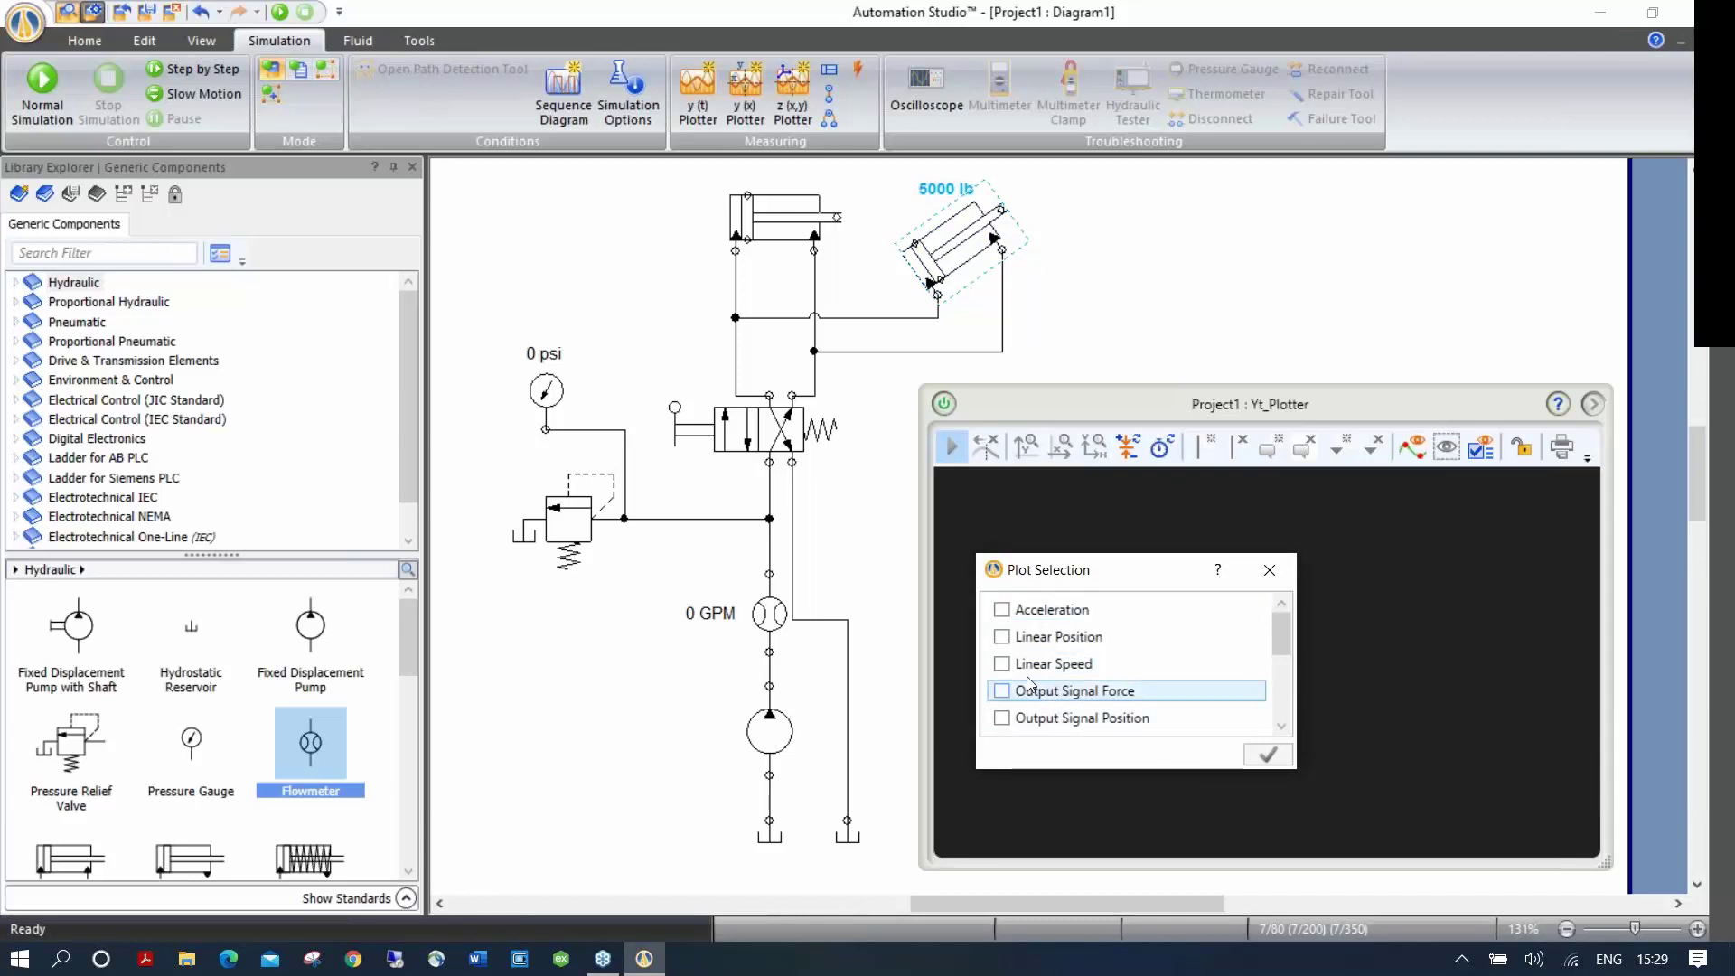
{"action": "left_click", "coordinate": [1001, 638]}
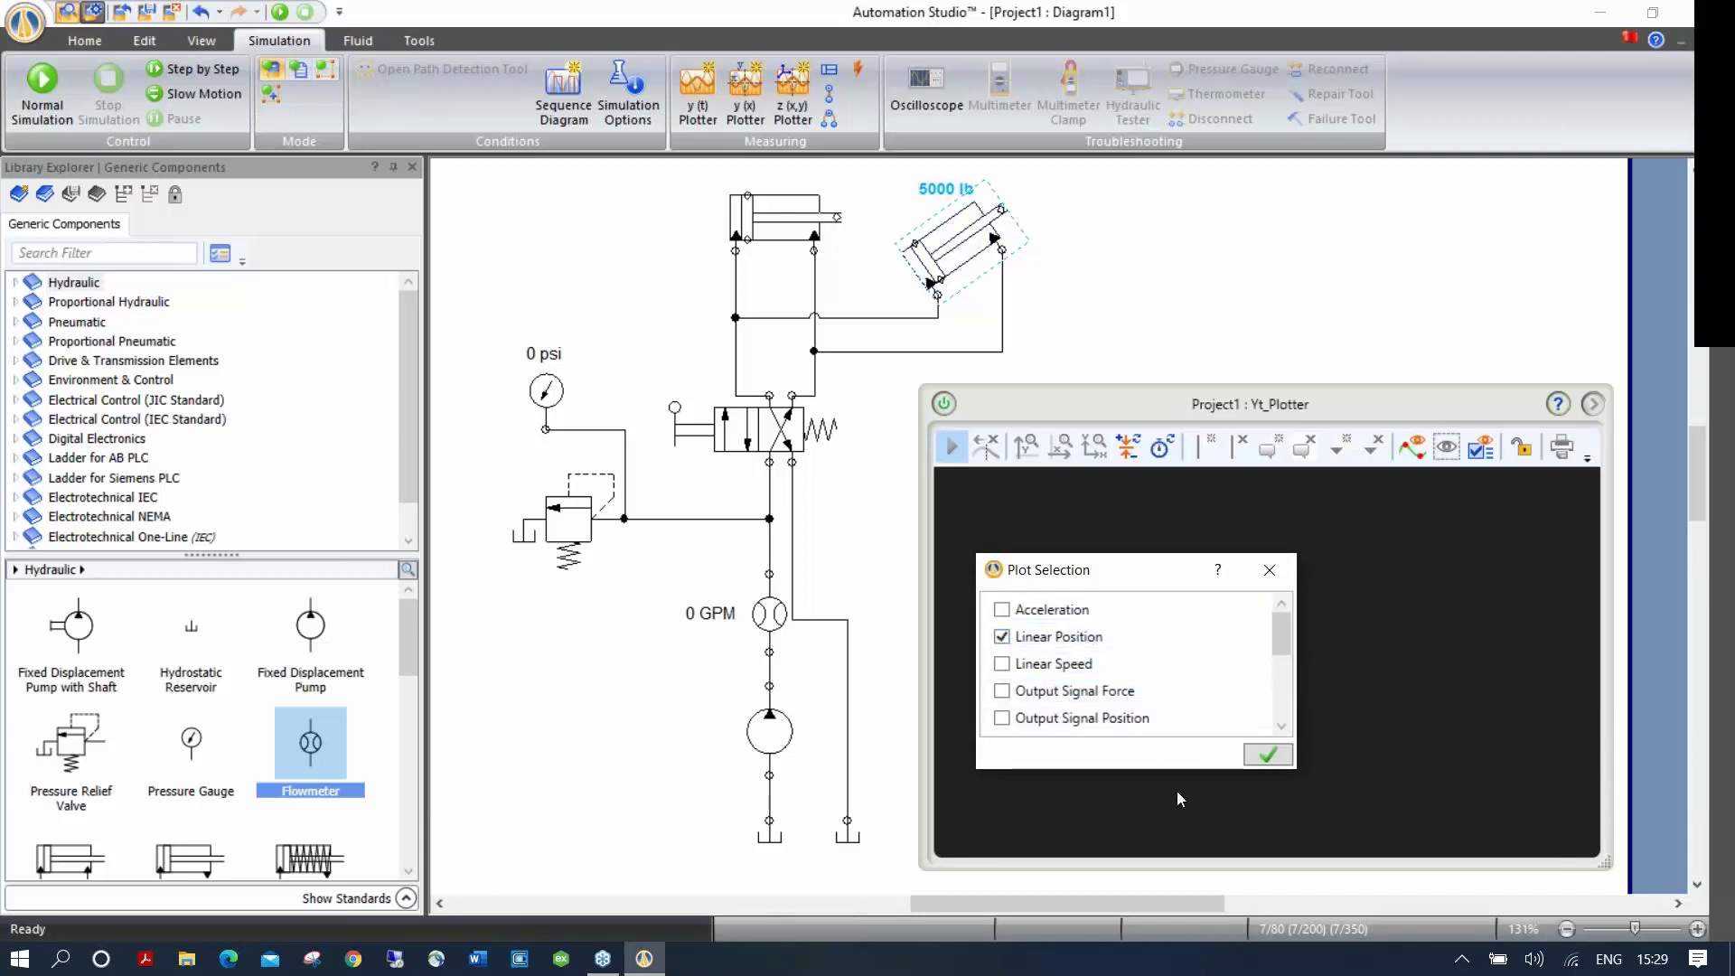
{"action": "left_click", "coordinate": [1268, 755]}
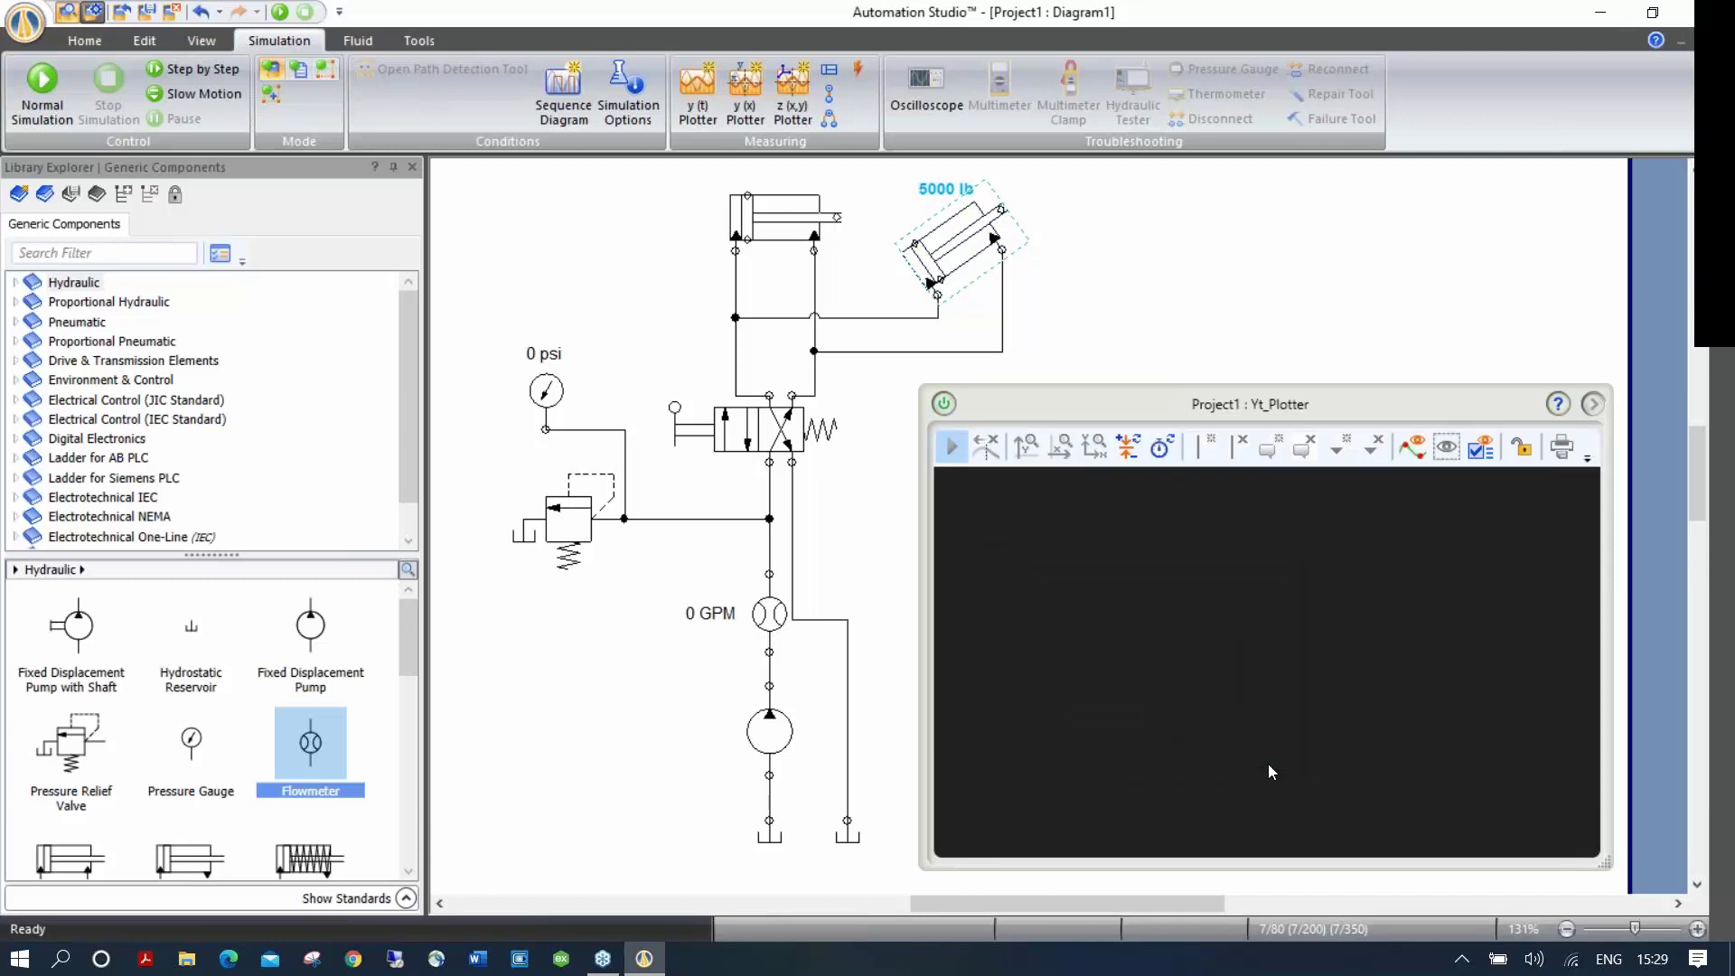
Step: Add the Linear Position of the horizontal cylinder to the plotter
{"action": "left_click", "coordinate": [779, 221]}
{"action": "left_click_drag", "start_coordinate": [779, 221], "coordinate": [1143, 610]}
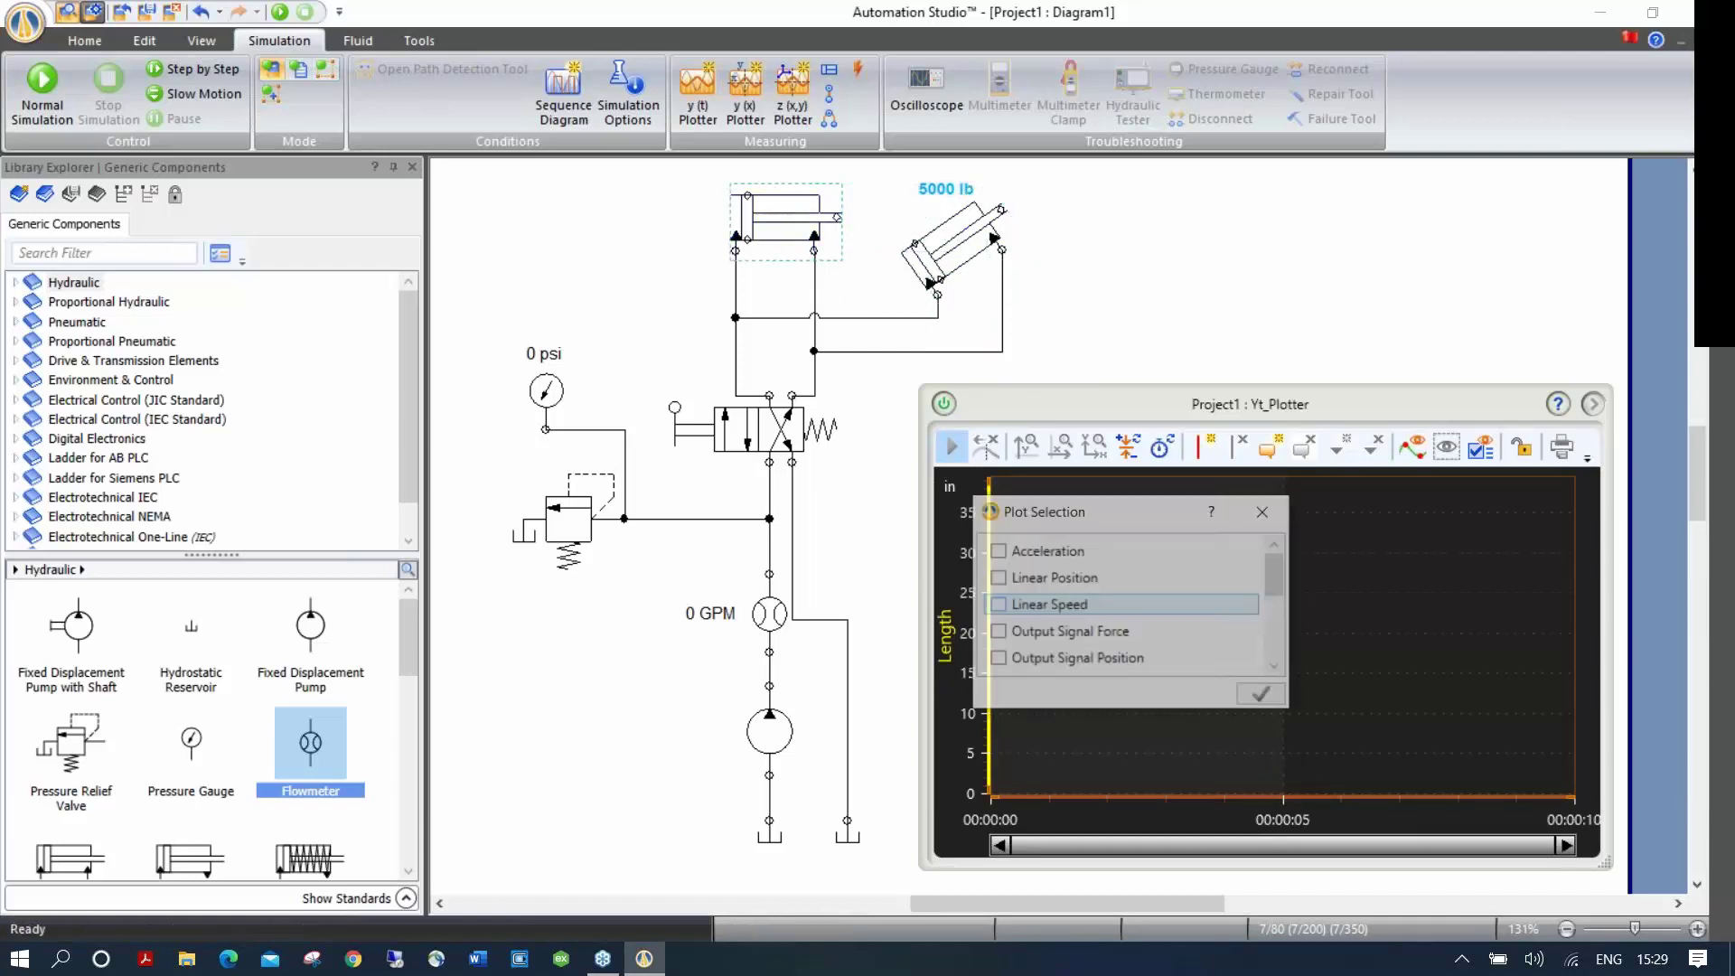
{"action": "left_click", "coordinate": [998, 578]}
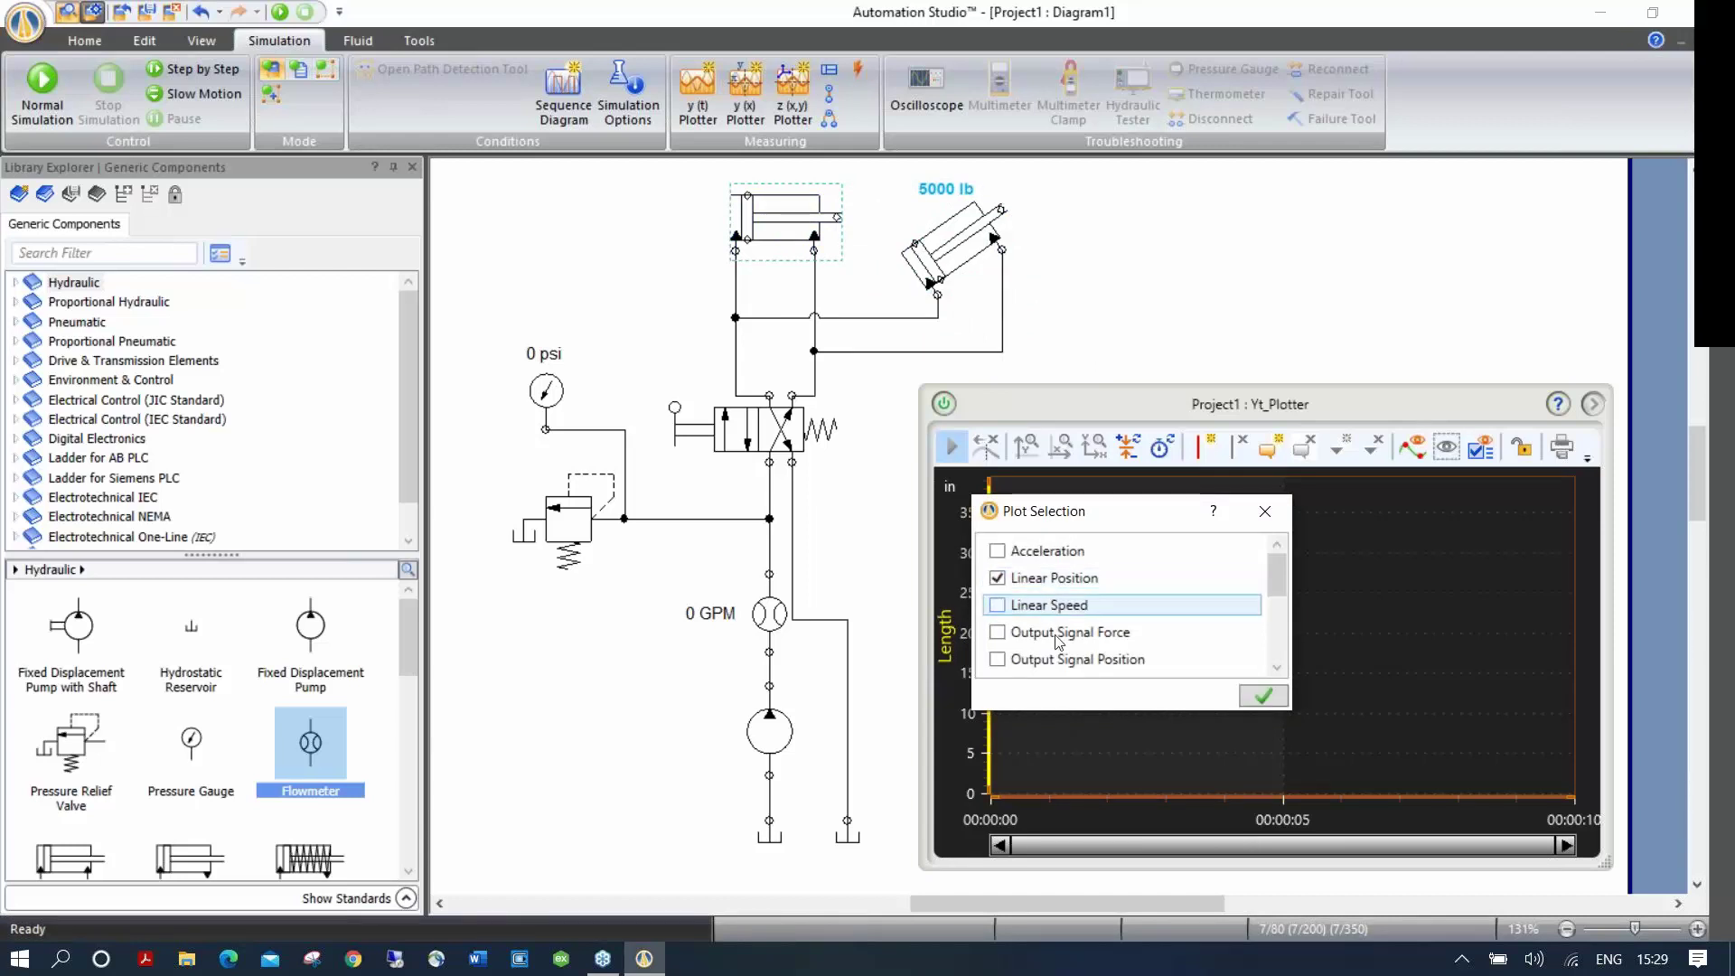
{"action": "left_click", "coordinate": [1264, 696]}
Step: Add the pressure gauge's Pressure (p) to the plotter and start the normal simulation
{"action": "left_click_drag", "start_coordinate": [562, 403], "coordinate": [1021, 497]}
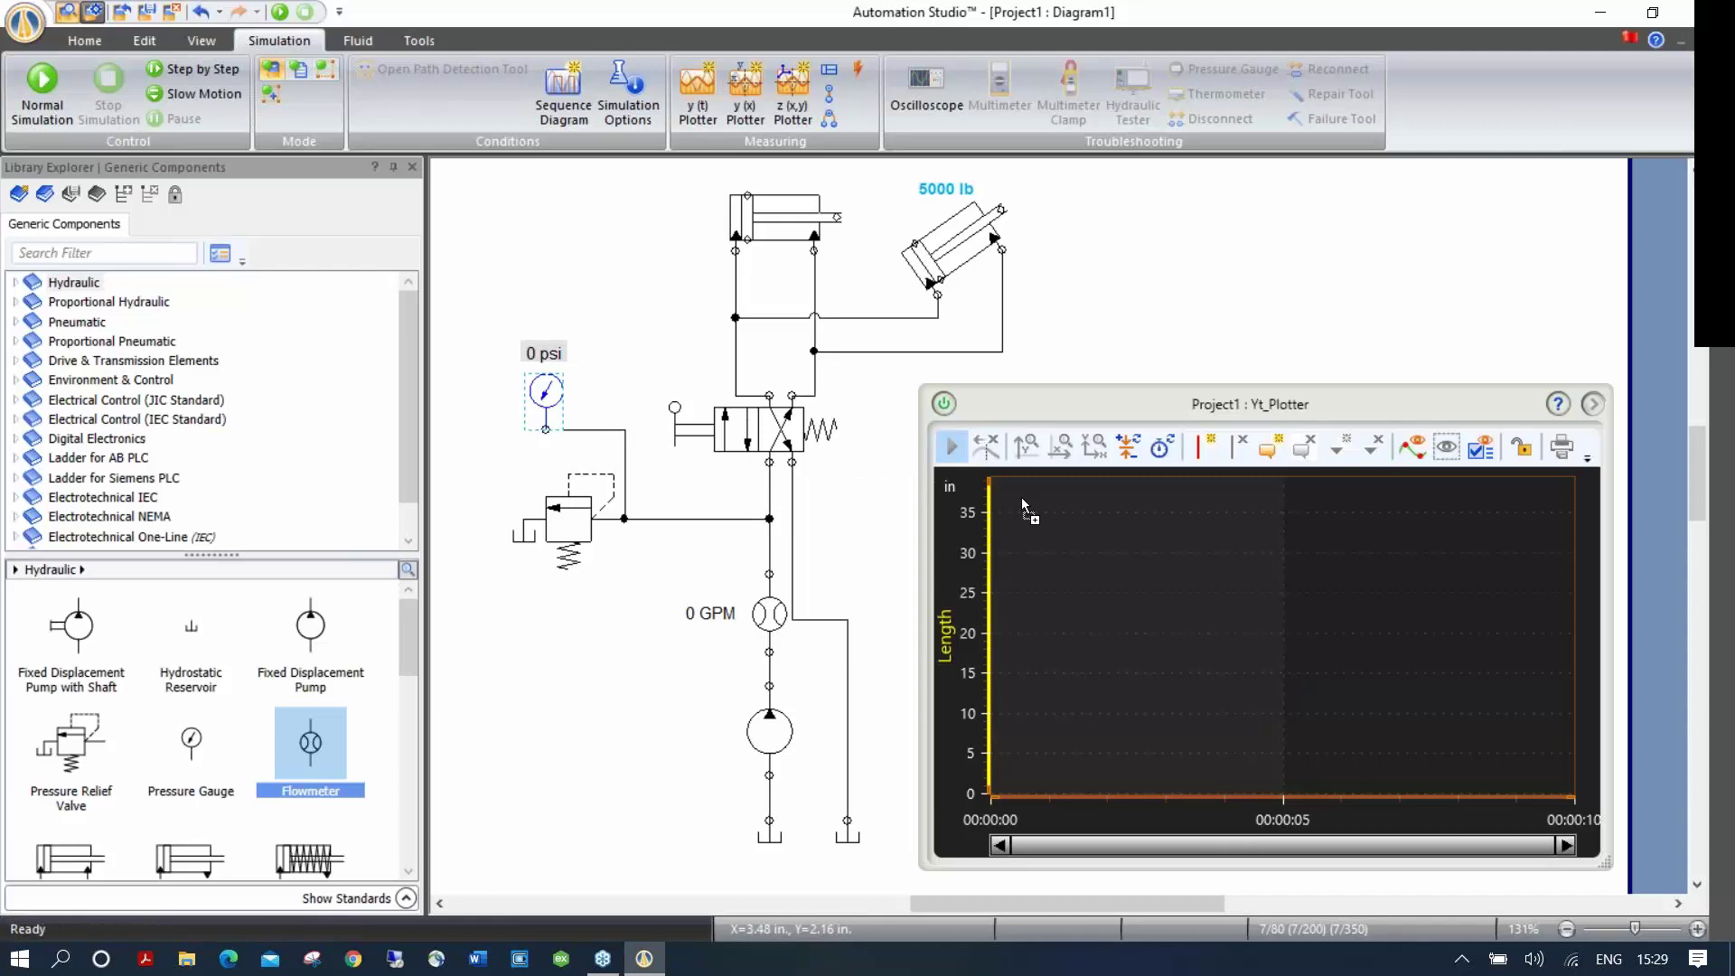
{"action": "left_click_drag", "start_coordinate": [1125, 565], "coordinate": [1125, 566]}
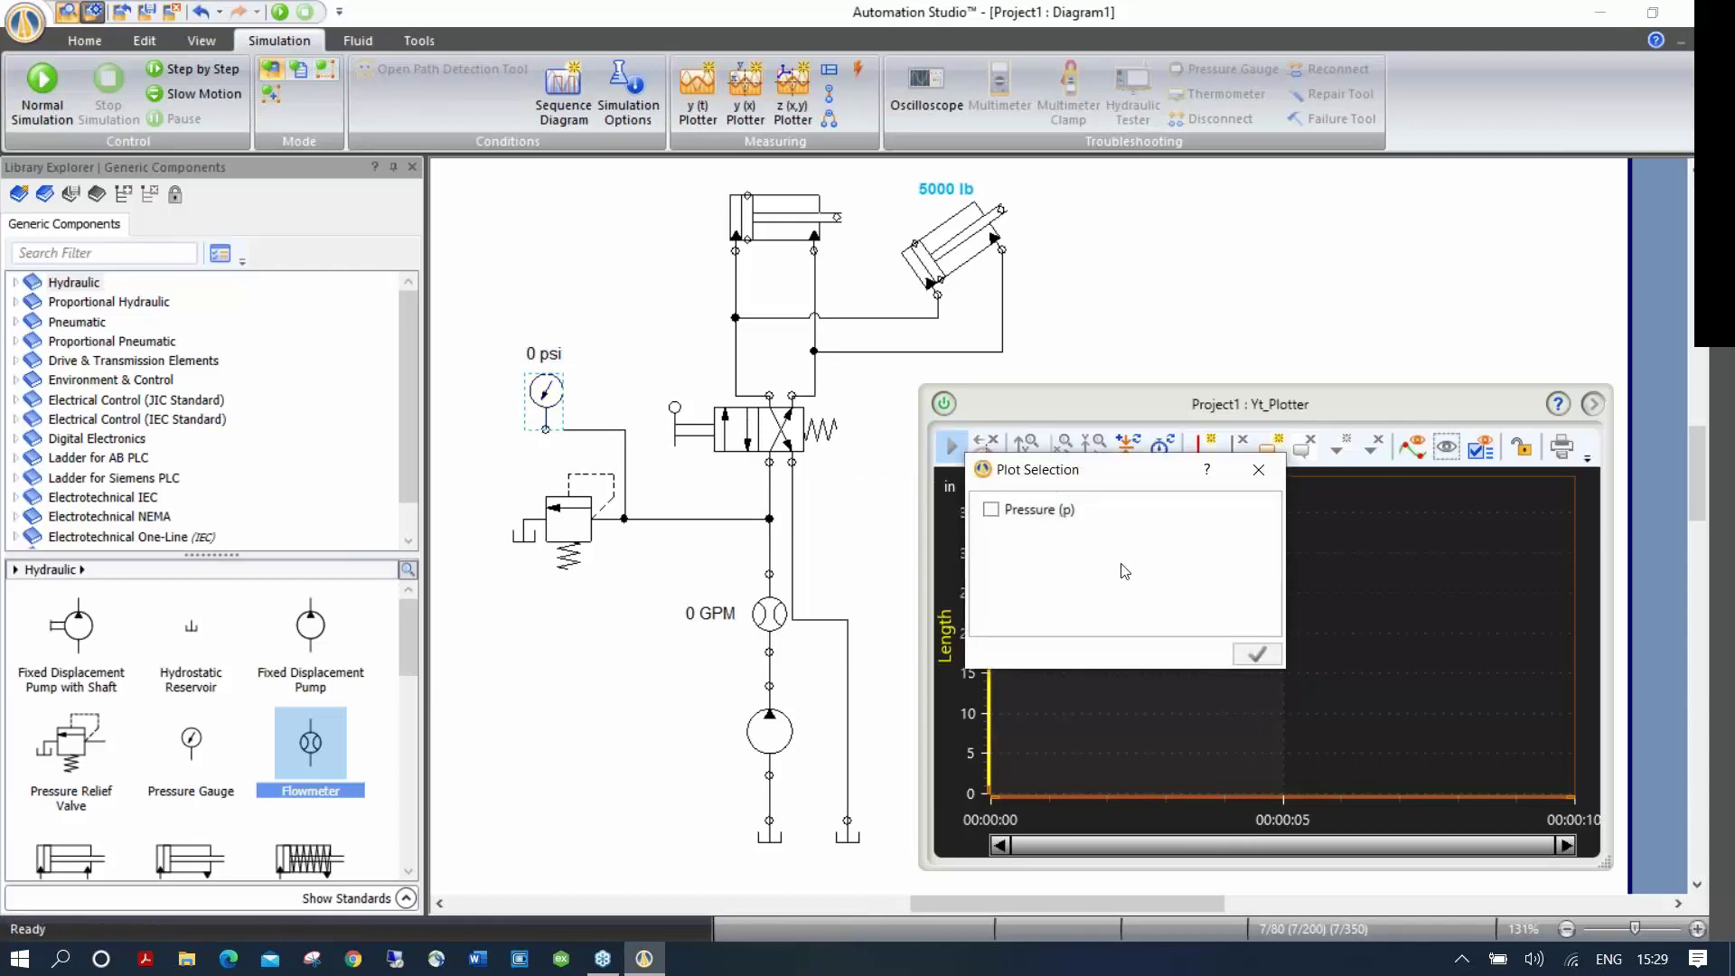
{"action": "left_click", "coordinate": [991, 509]}
{"action": "left_click", "coordinate": [1254, 655]}
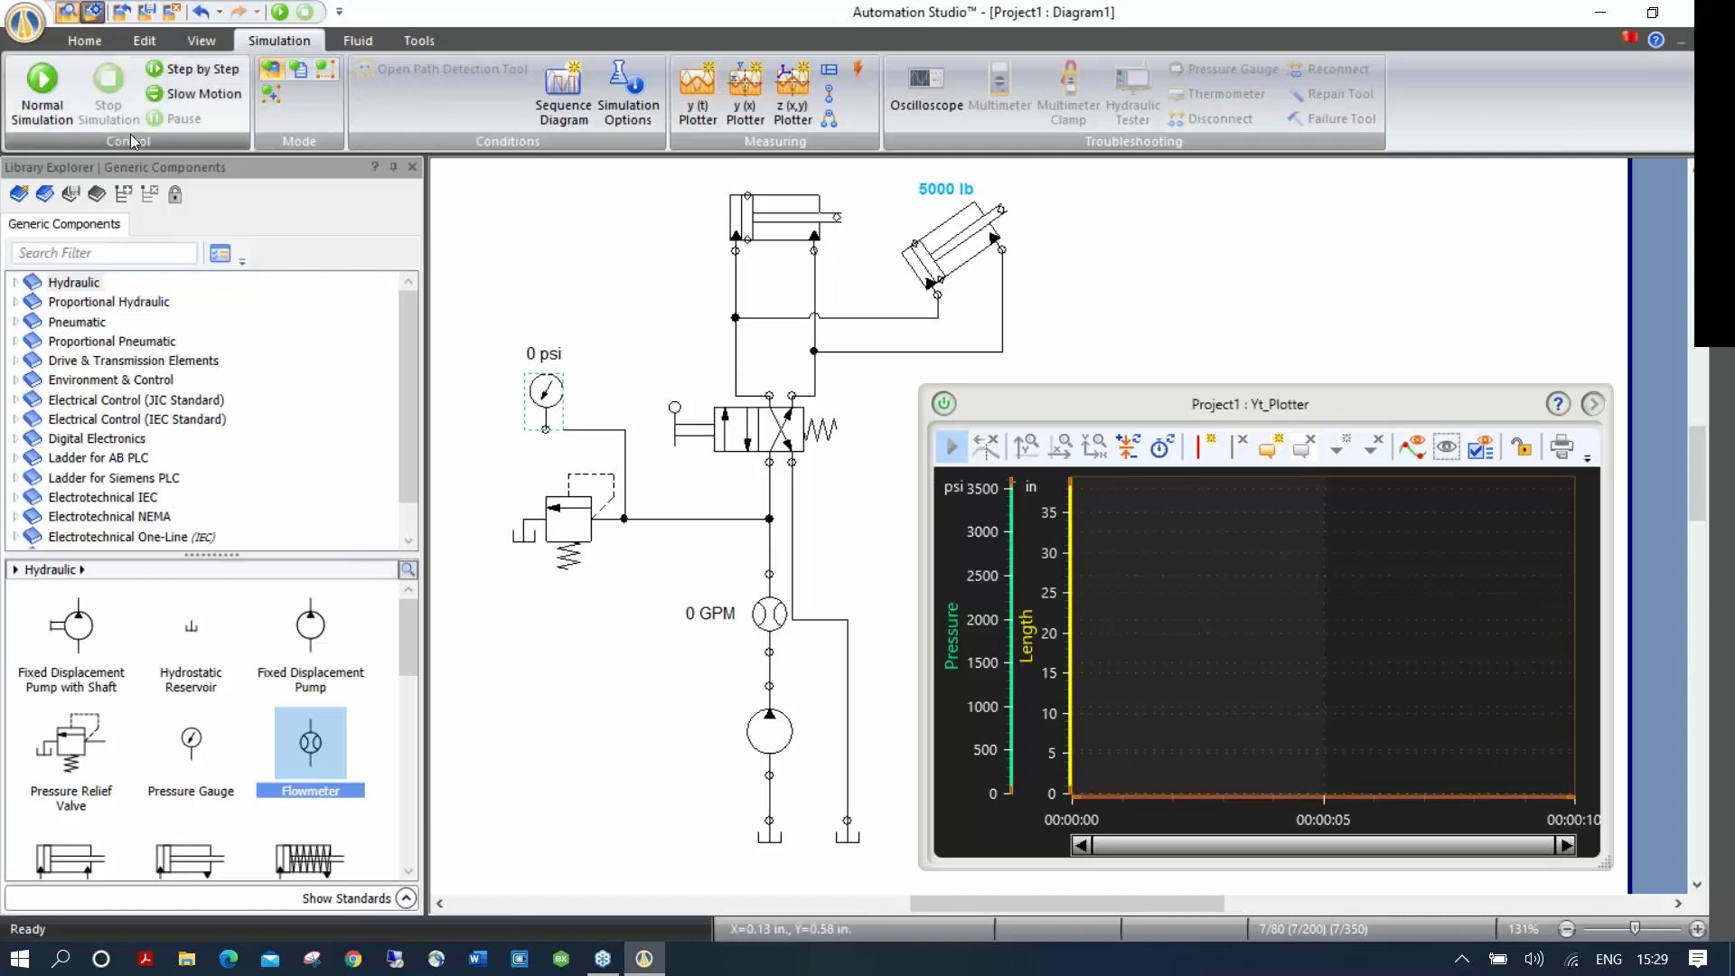
{"action": "left_click", "coordinate": [52, 83]}
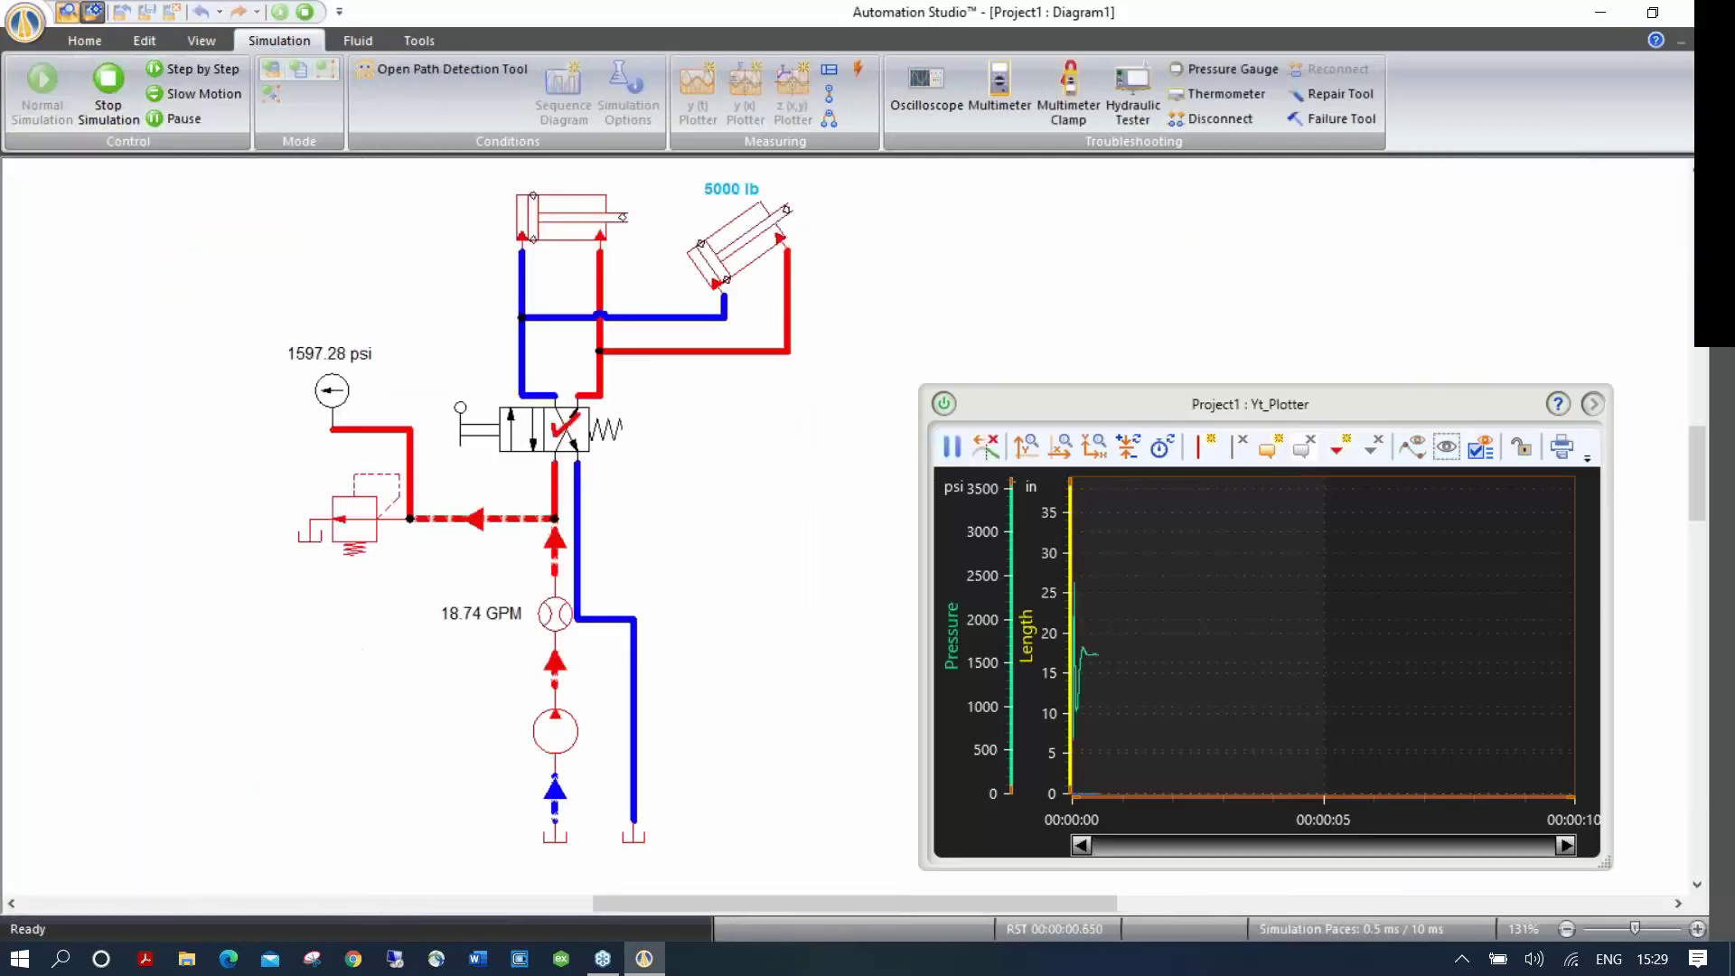
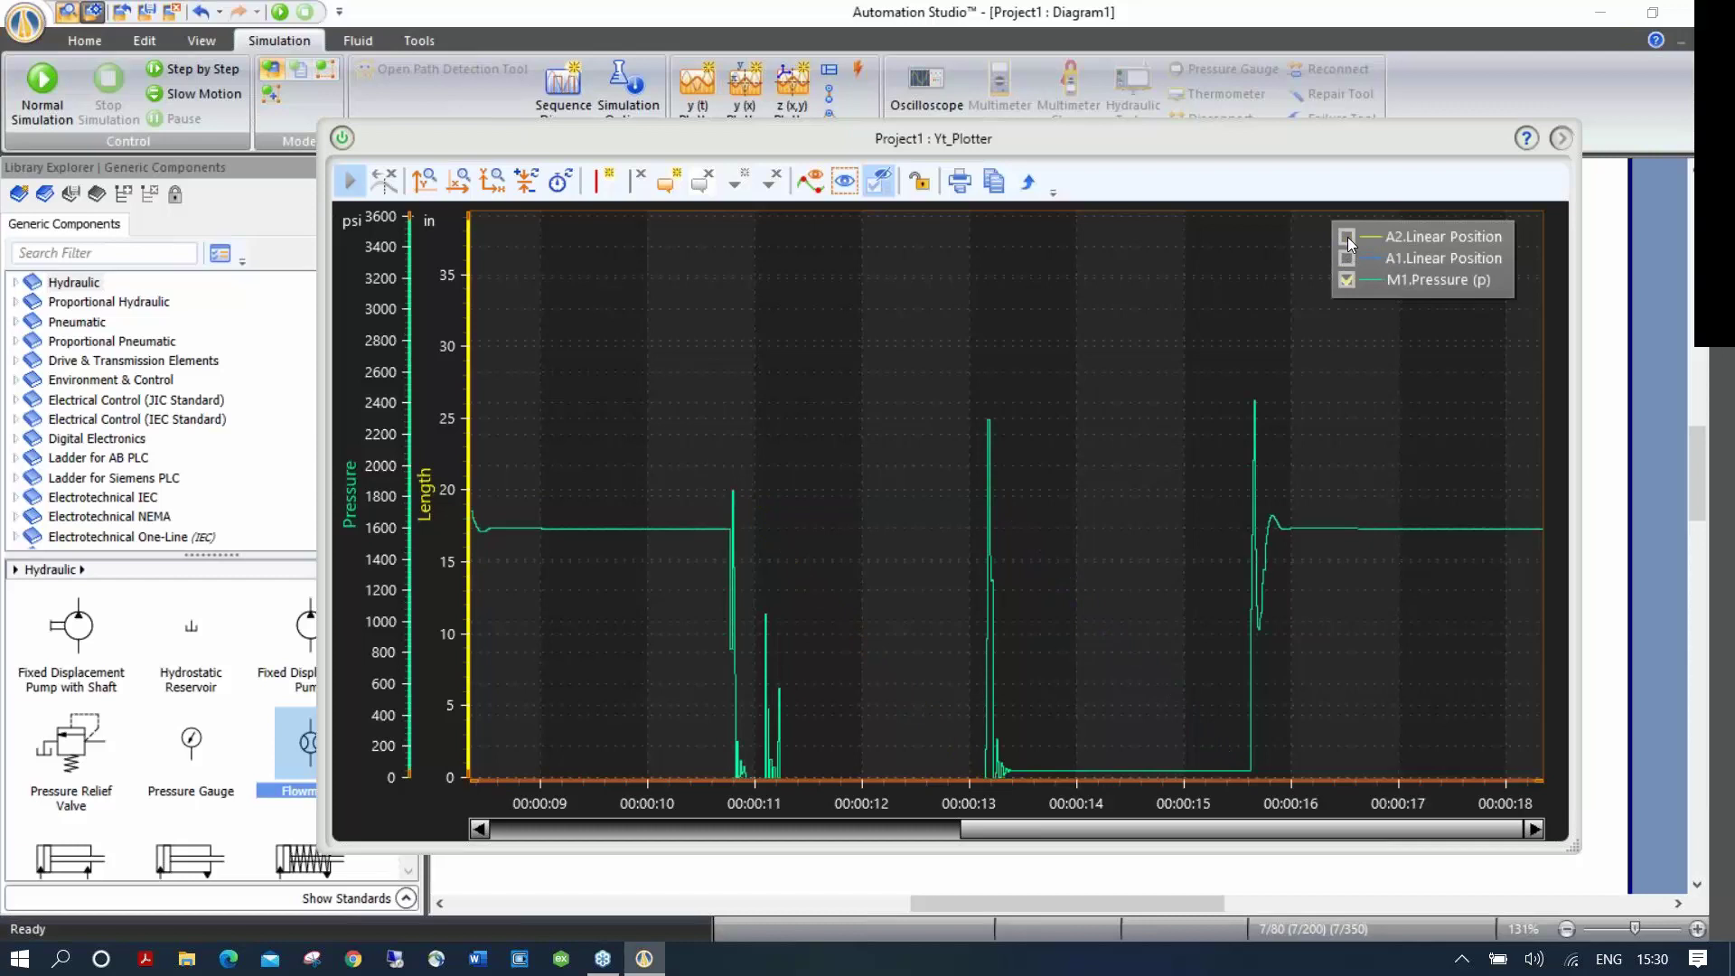
Step: Show both cylinders' linear position curves and place a vertical cursor on the plot at about 11.4 s
{"action": "left_click", "coordinate": [1348, 237]}
{"action": "left_click", "coordinate": [1347, 257]}
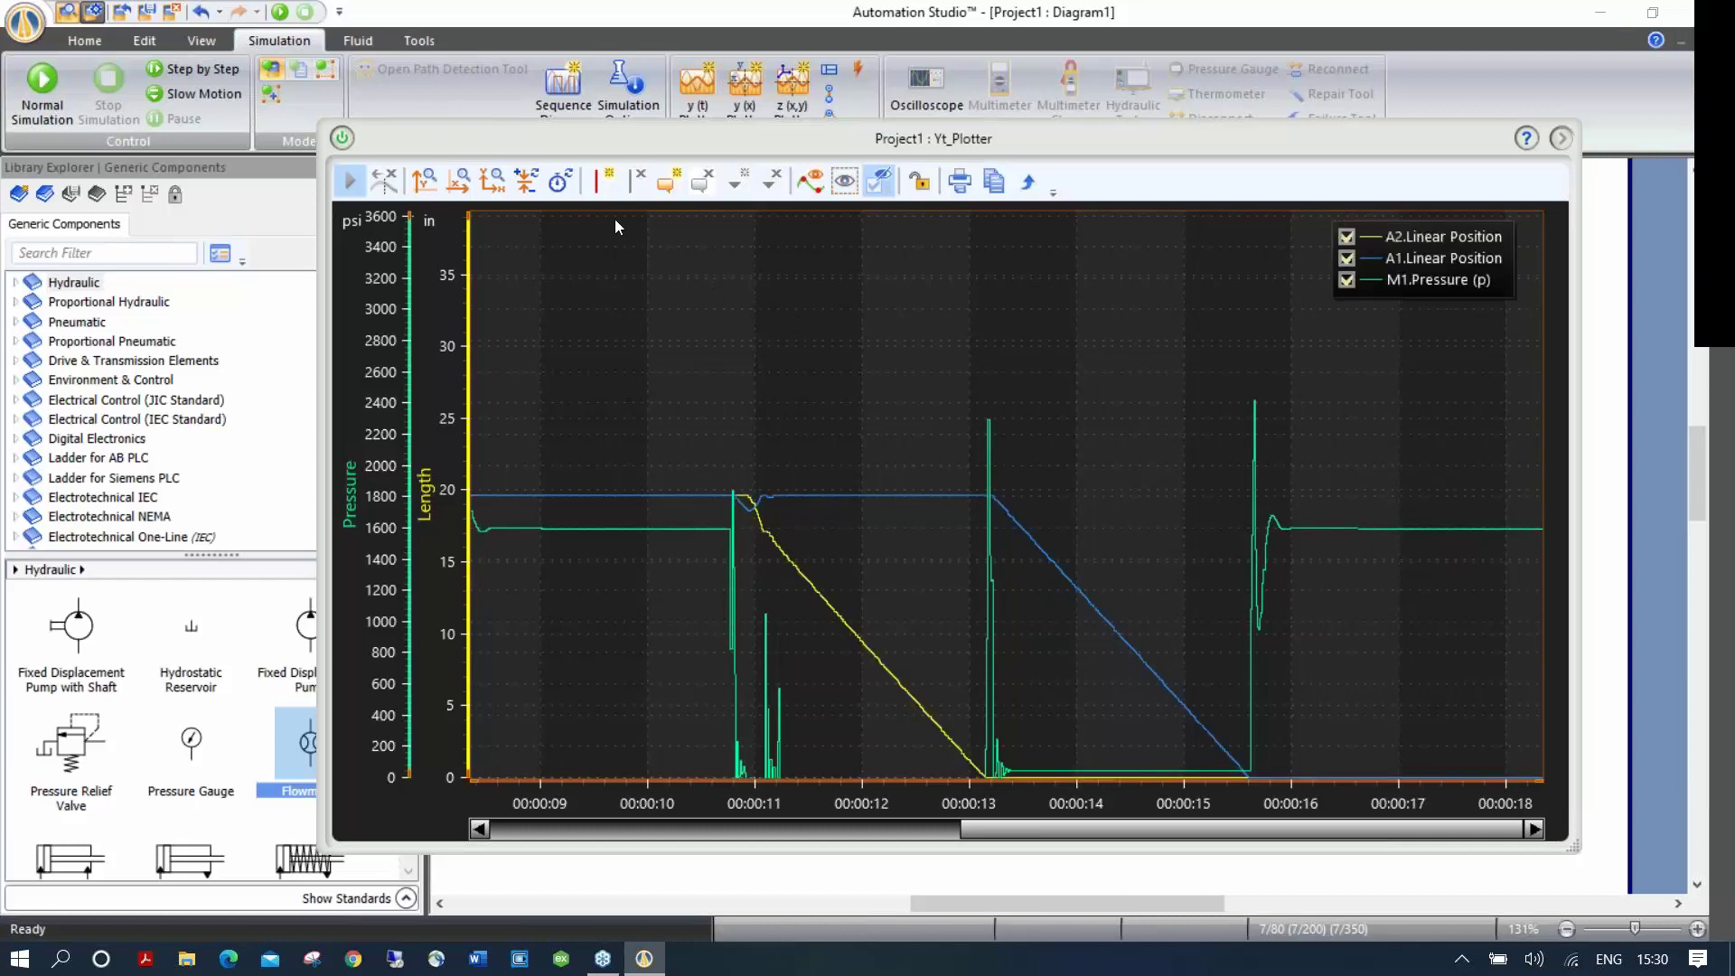
{"action": "left_click", "coordinate": [593, 186]}
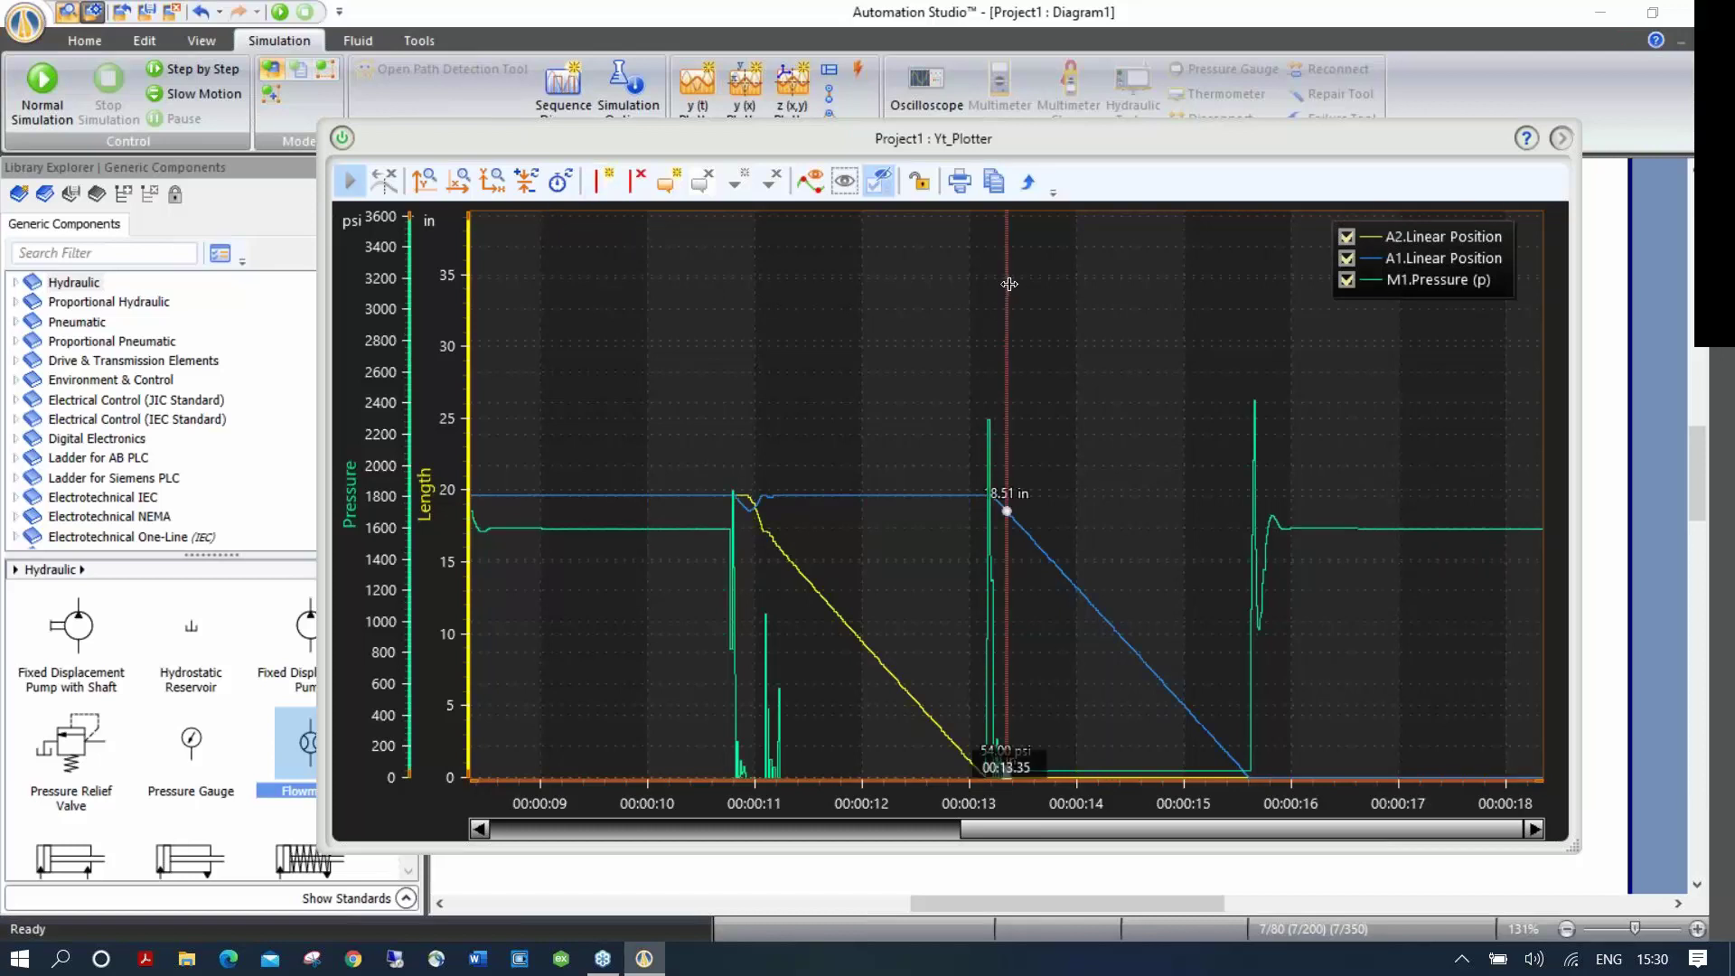
{"action": "left_click_drag", "start_coordinate": [1009, 284], "coordinate": [506, 281]}
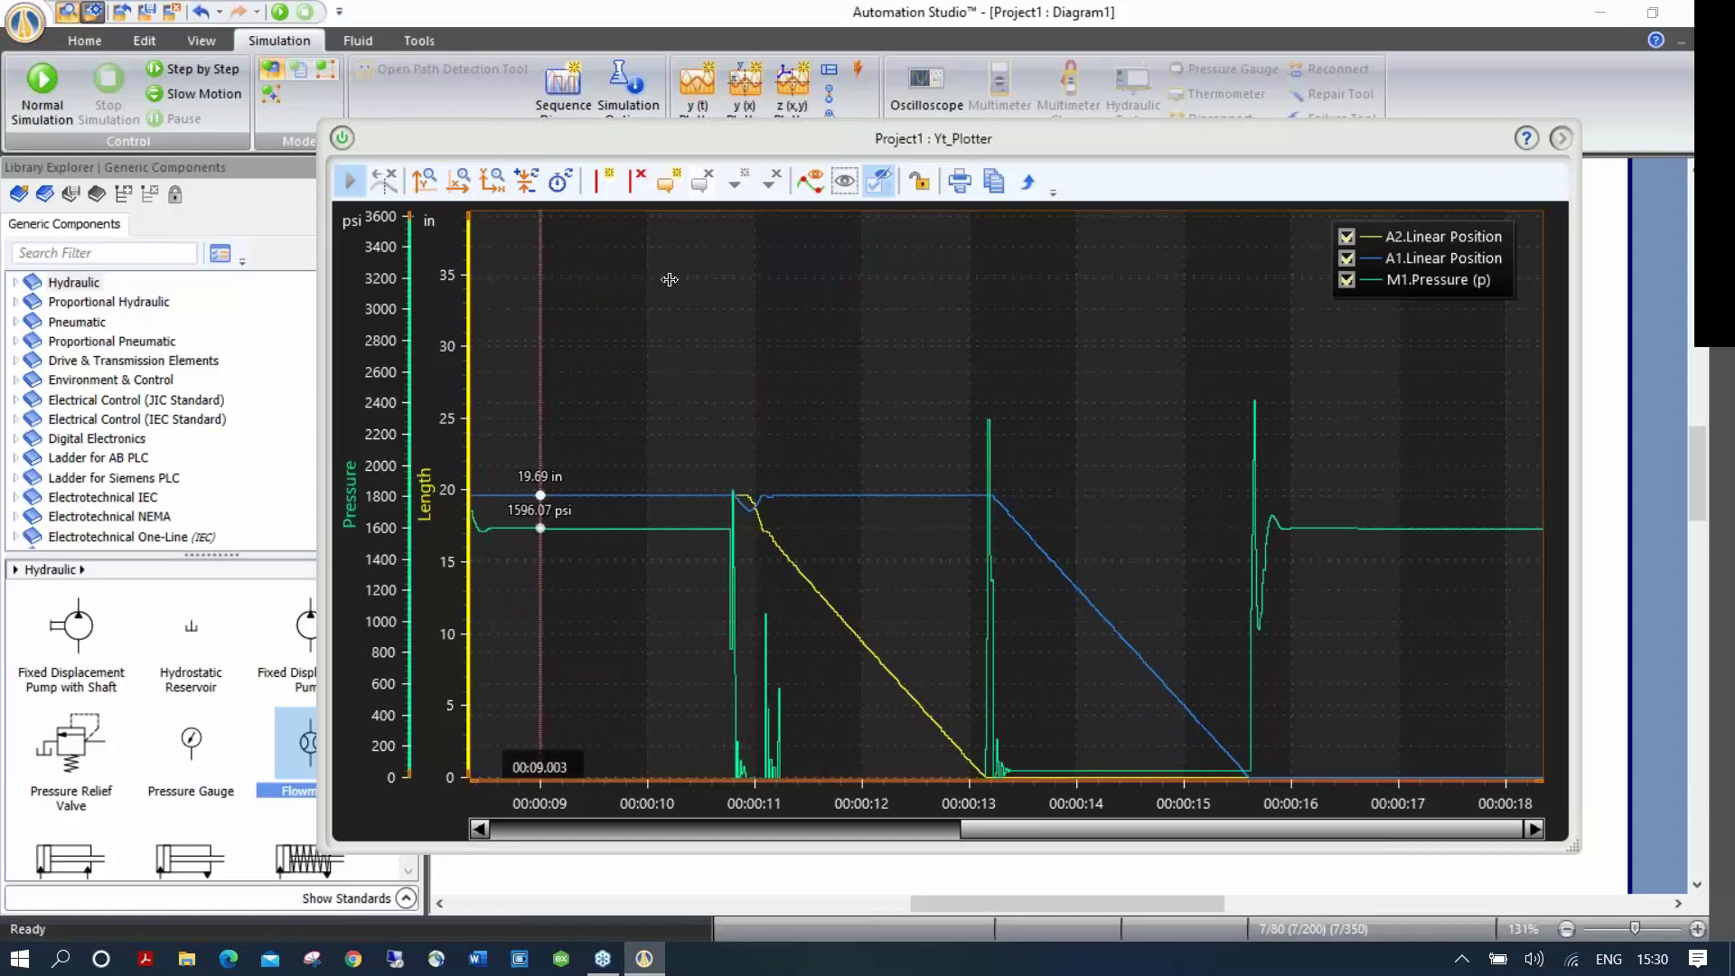
{"action": "left_click_drag", "start_coordinate": [669, 279], "coordinate": [800, 288]}
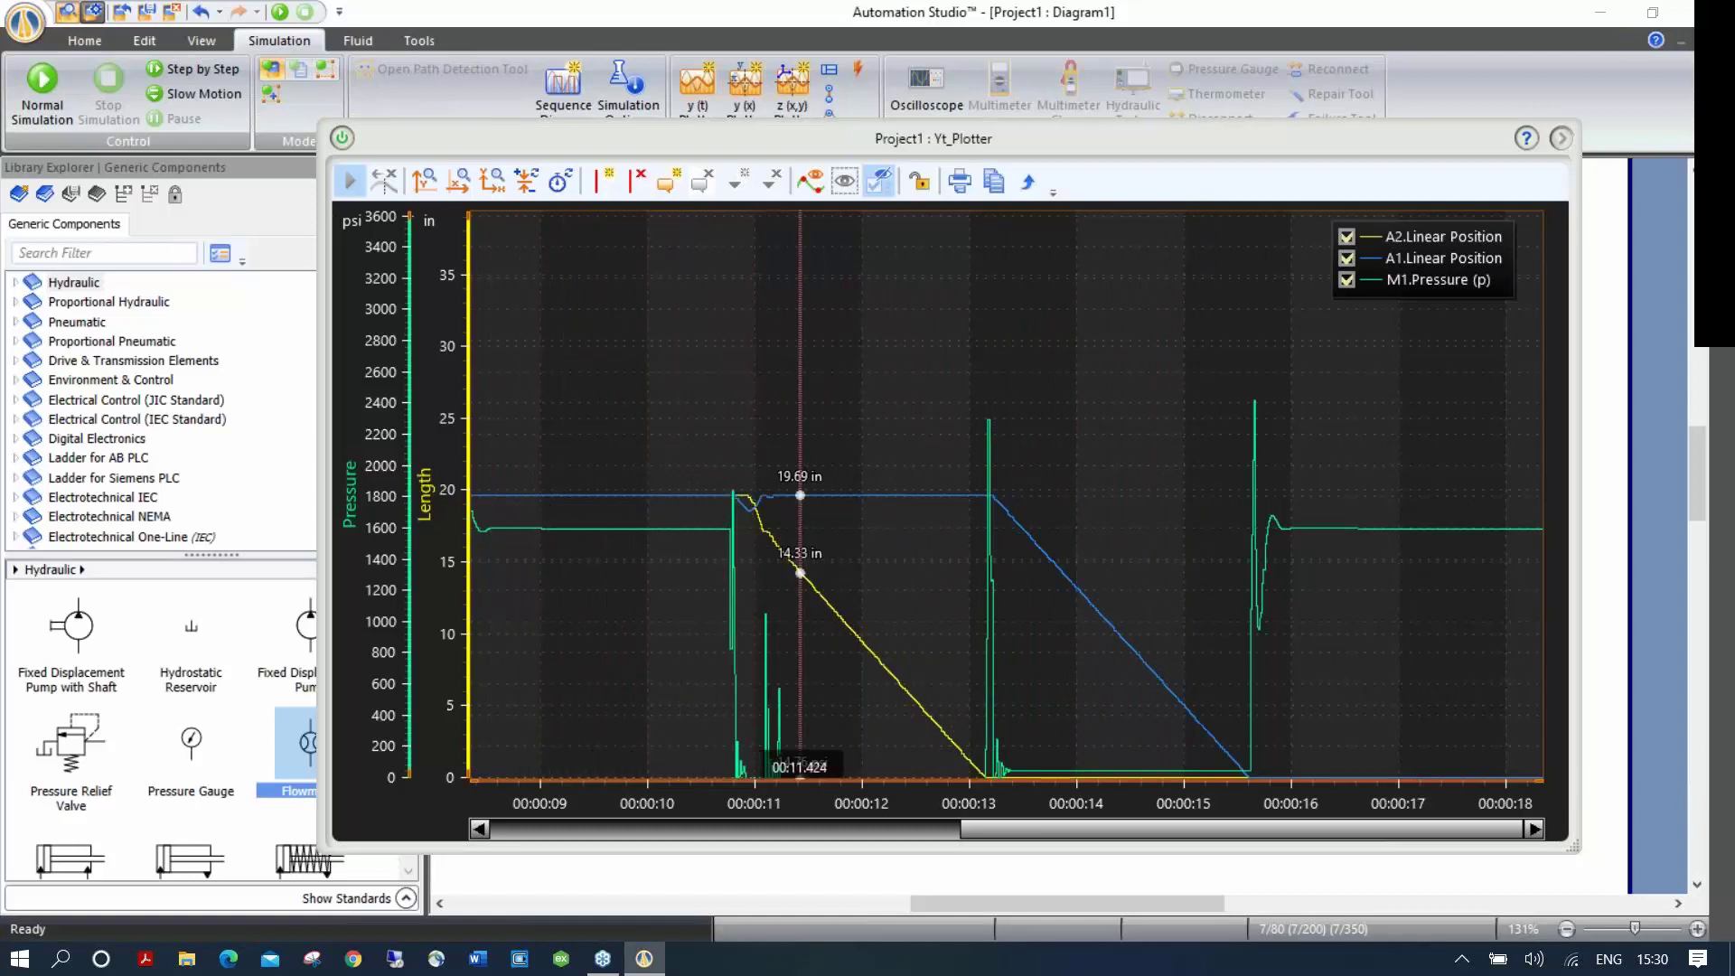
Step: Add a second cursor to the plot and place it at about 12.3 s to compare the curves
{"action": "left_click", "coordinate": [600, 183]}
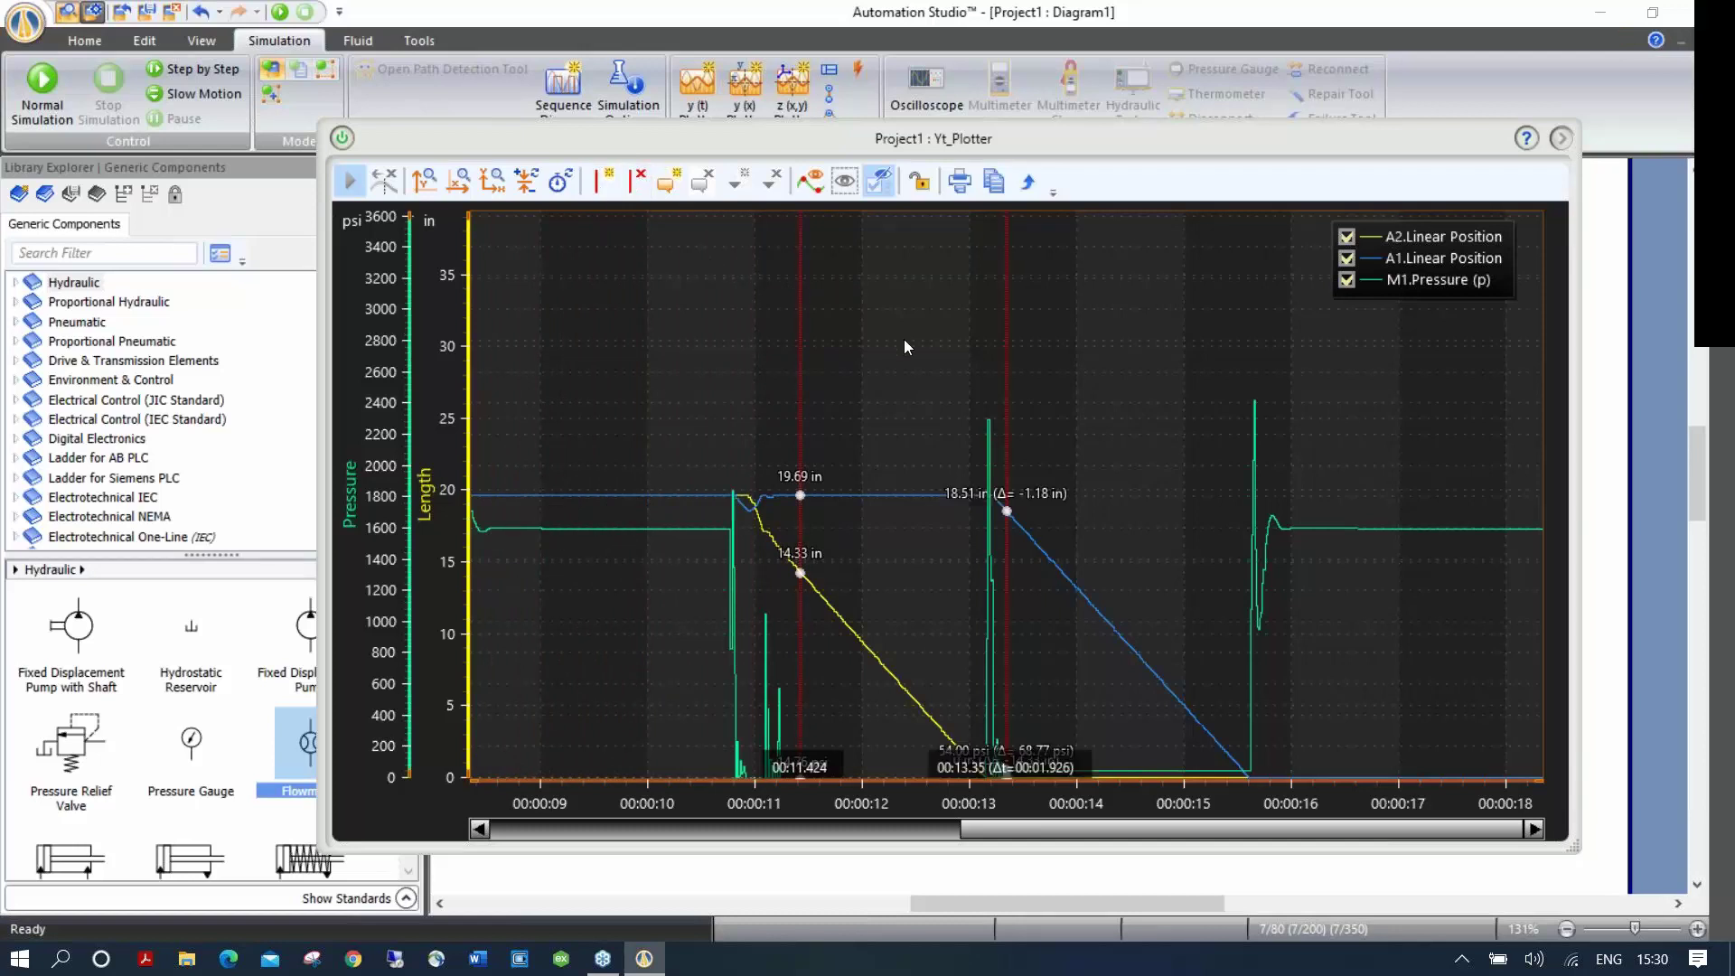
{"action": "left_click_drag", "start_coordinate": [1007, 301], "coordinate": [1064, 324]}
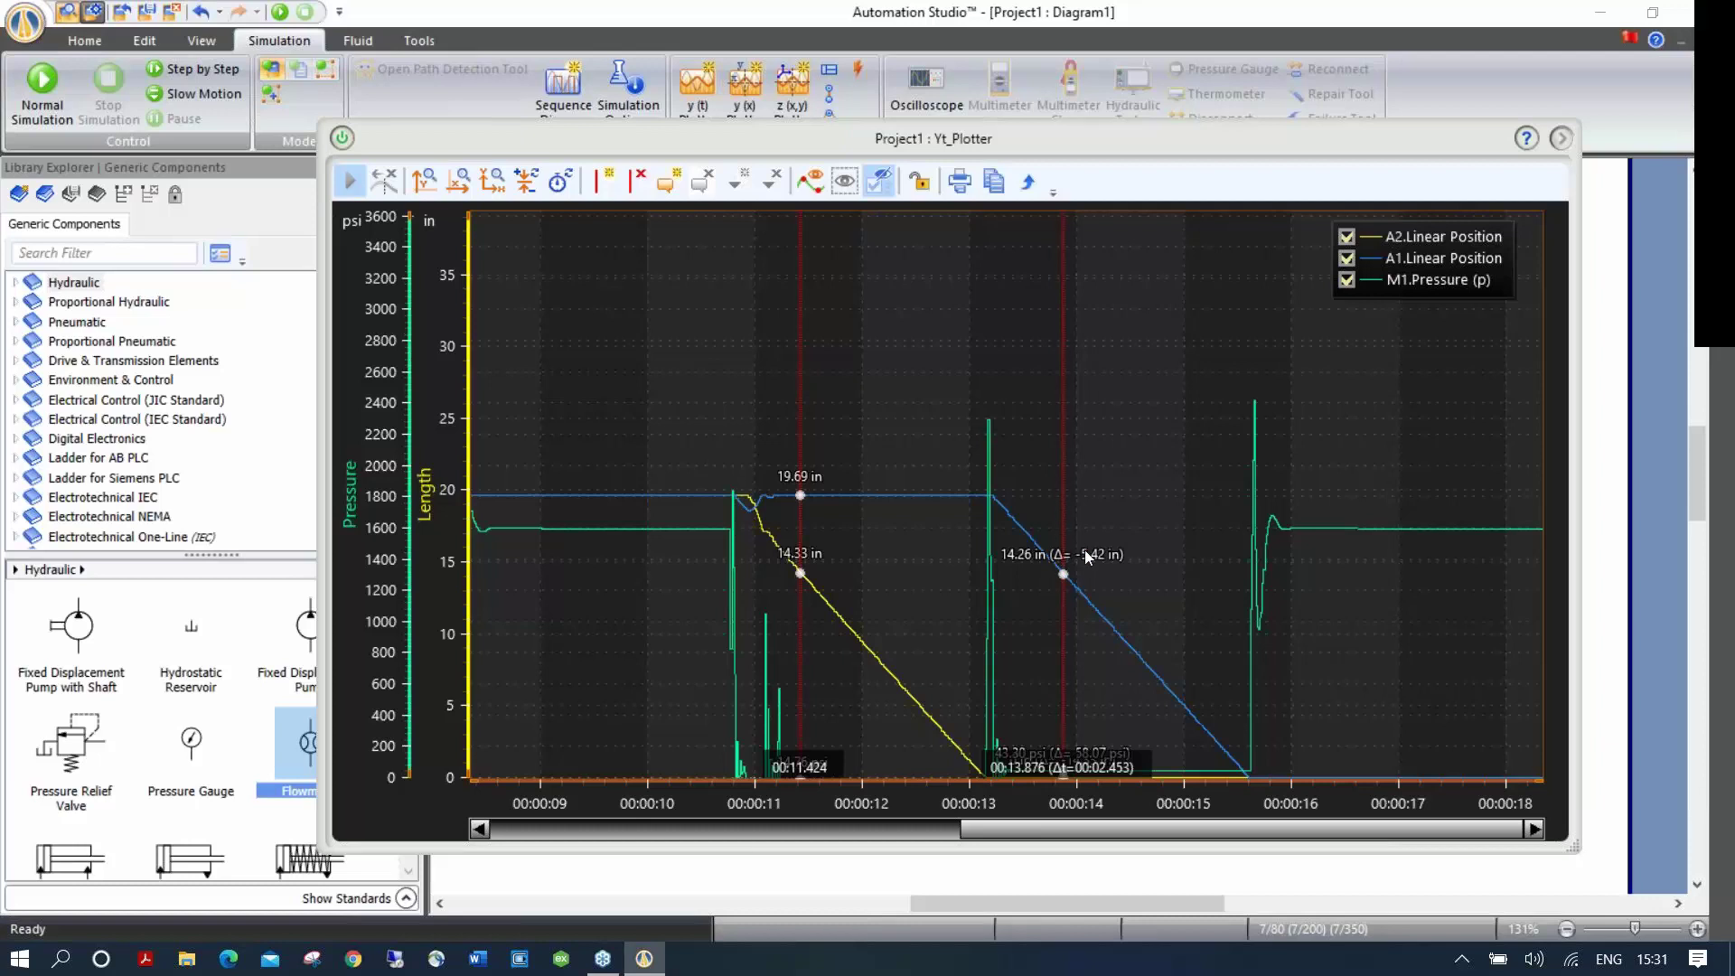
{"action": "left_click_drag", "start_coordinate": [1063, 423], "coordinate": [892, 424]}
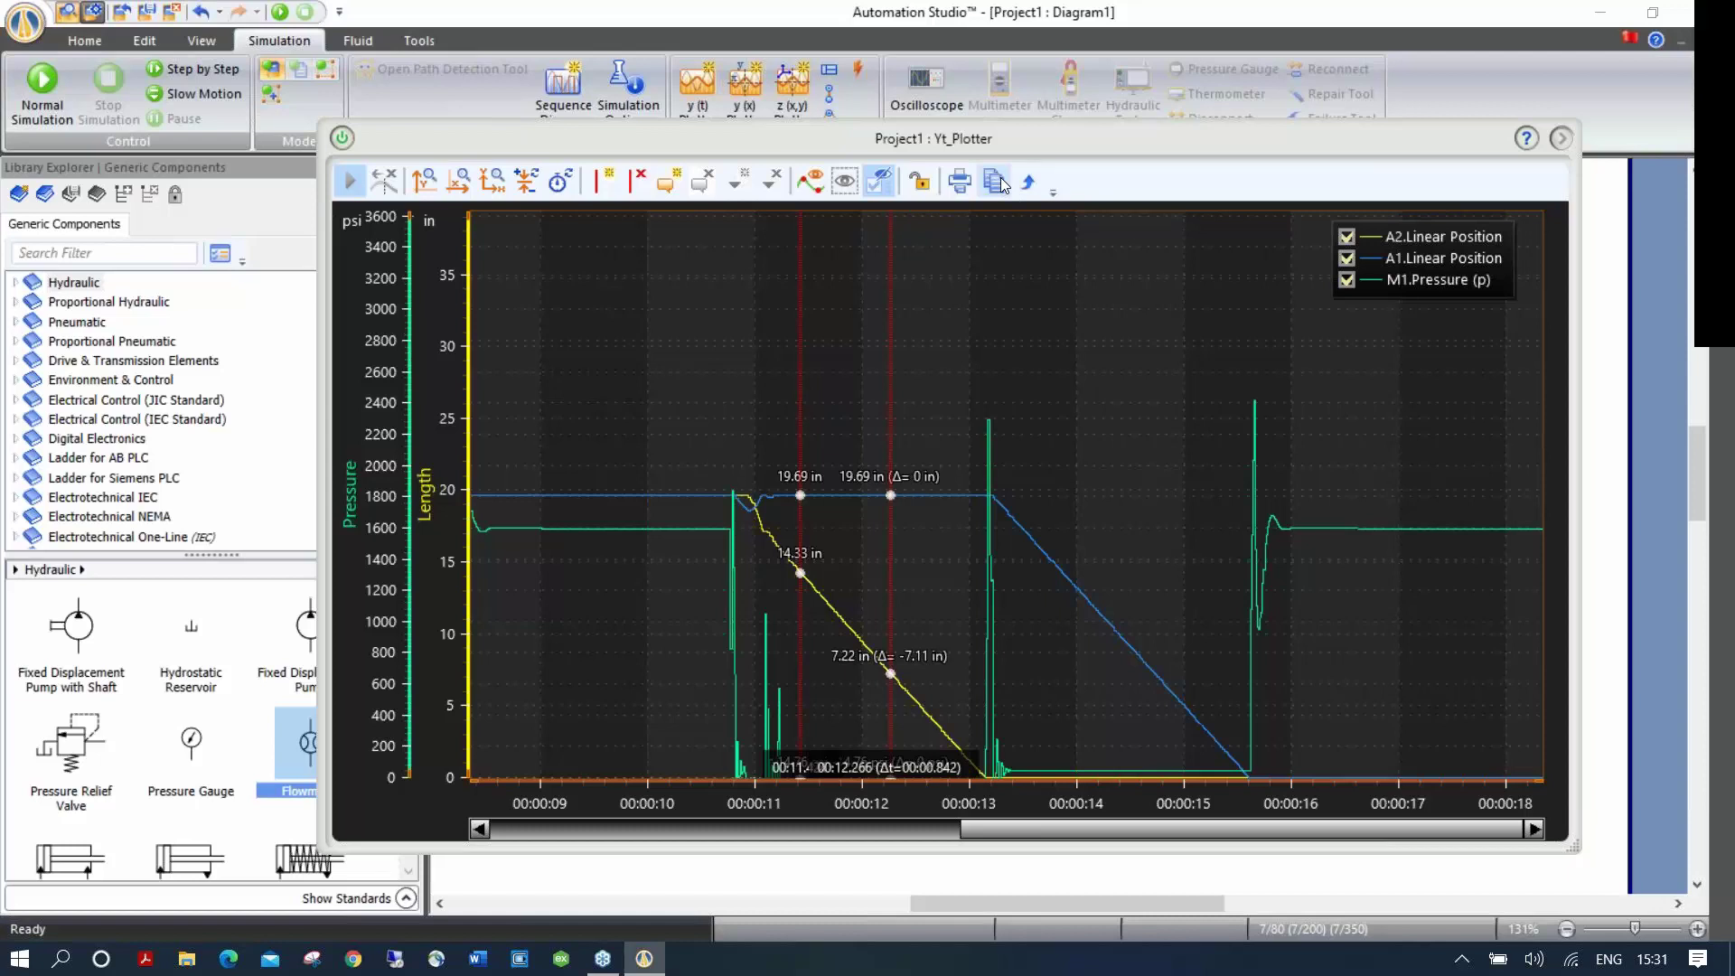
Step: Expand the plotter's settings, review the curve and plotter display options, and close the plotter
{"action": "left_click_drag", "start_coordinate": [1094, 139], "coordinate": [859, 127]}
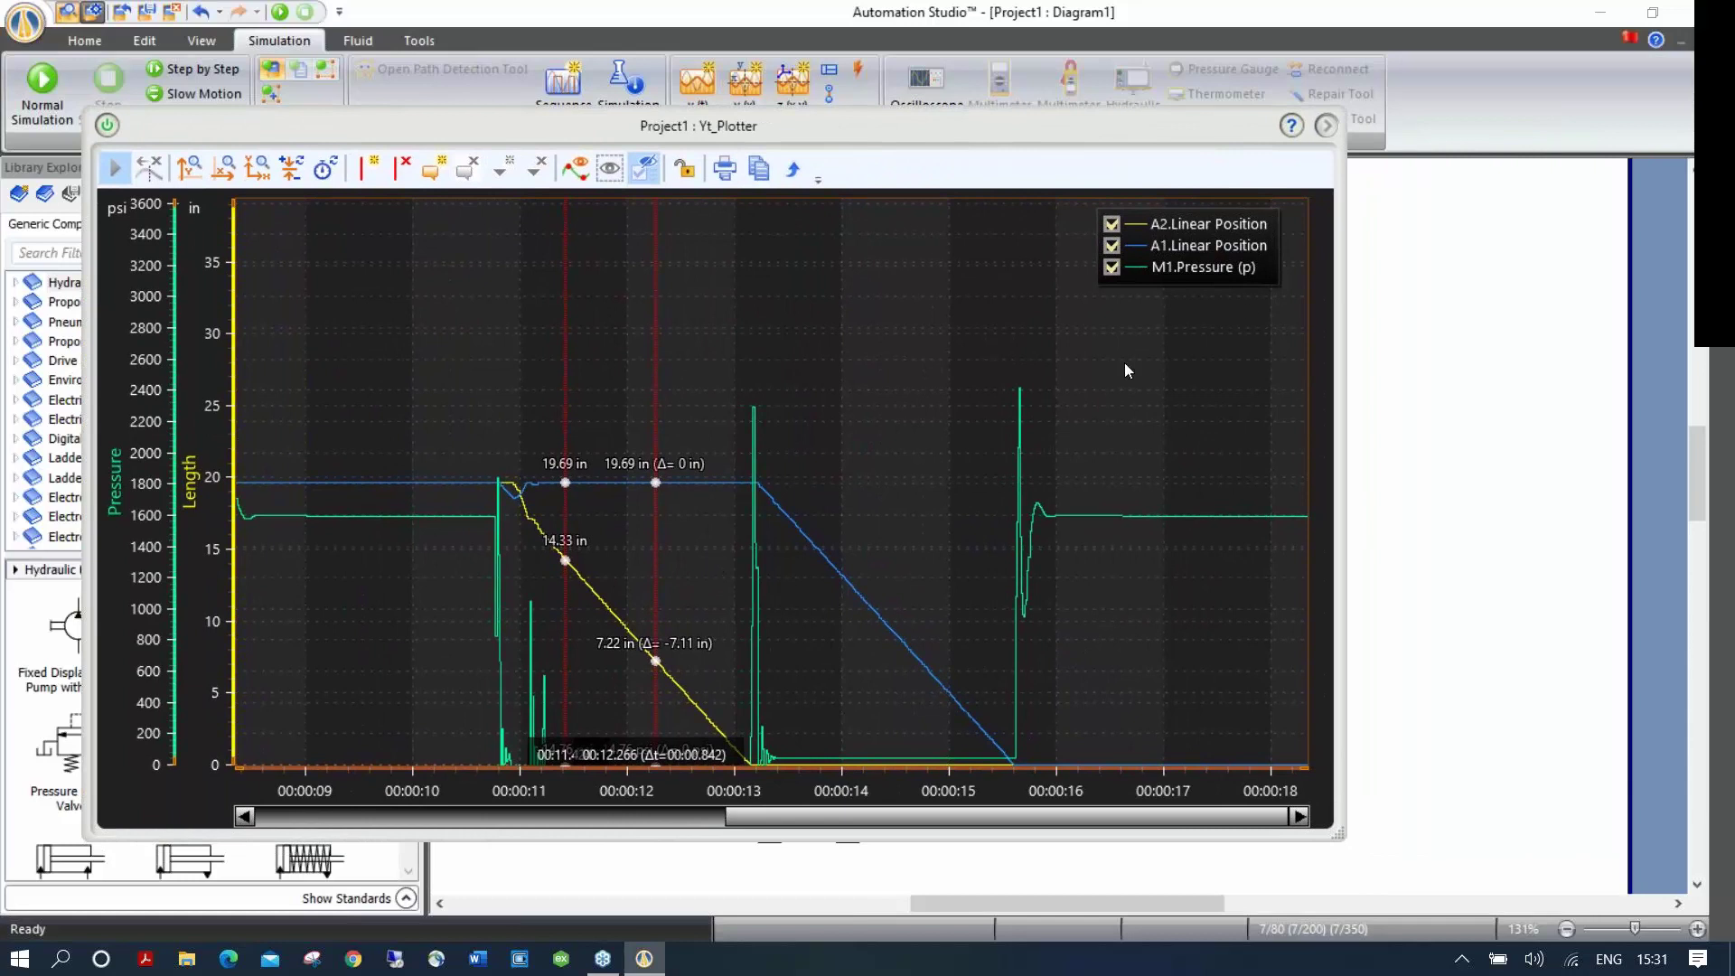
{"action": "left_click", "coordinate": [1328, 130]}
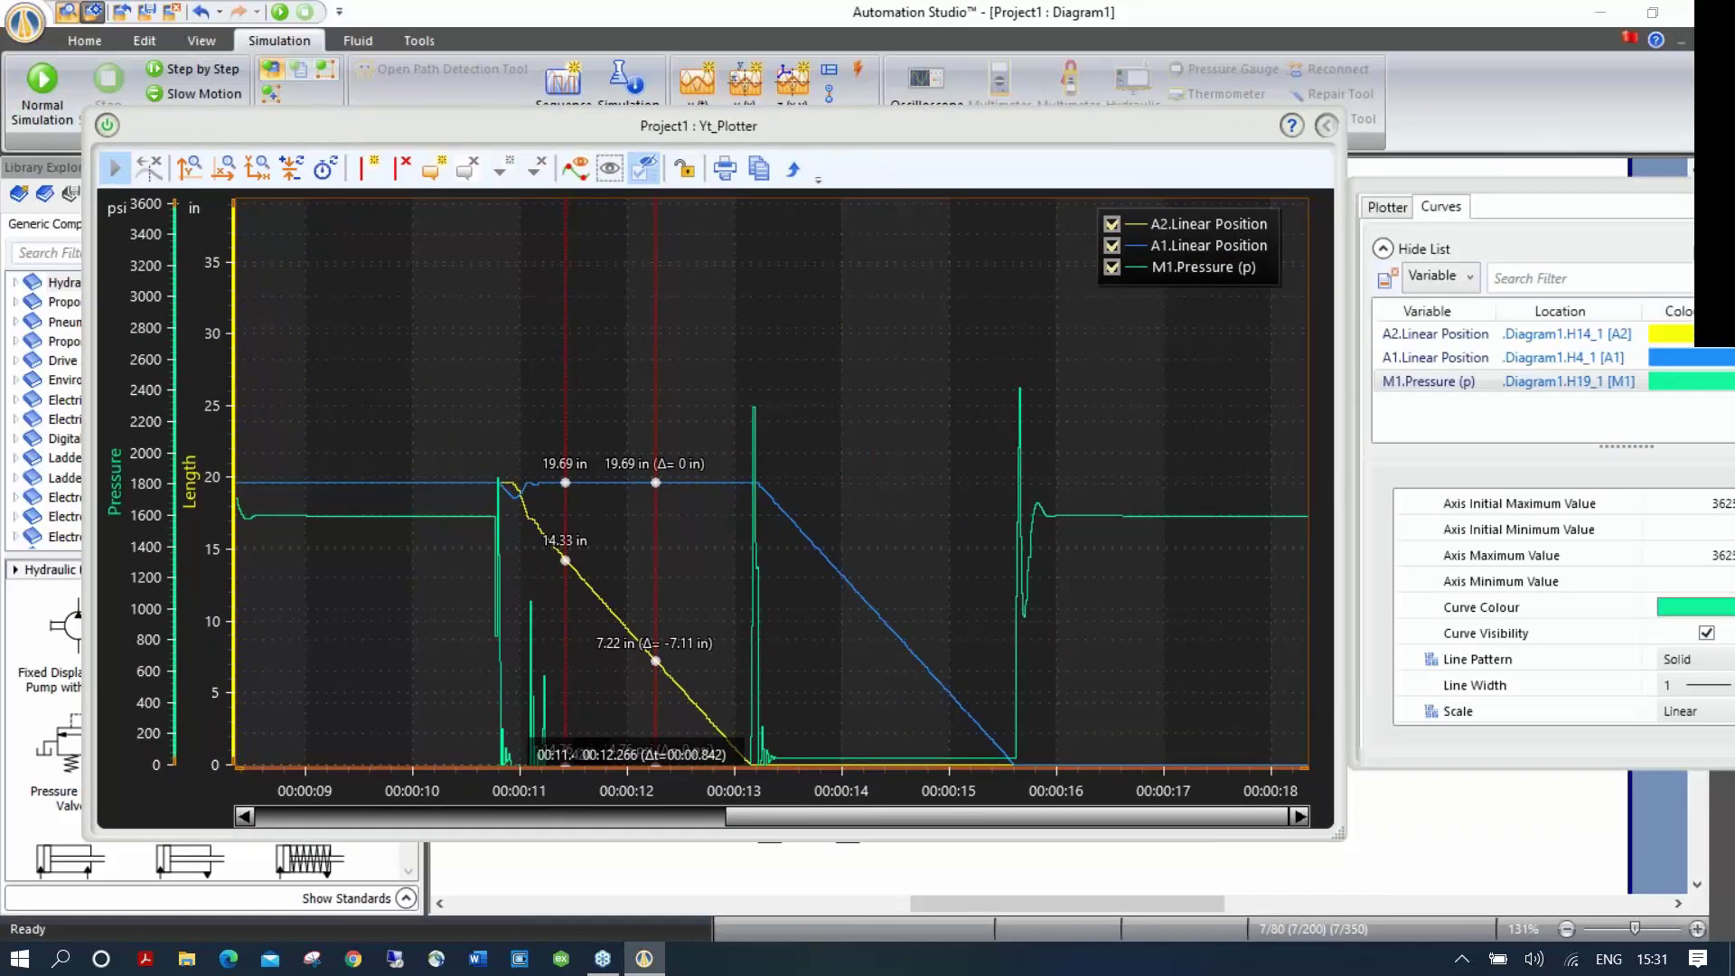
{"action": "left_click_drag", "start_coordinate": [1340, 835], "coordinate": [947, 726]}
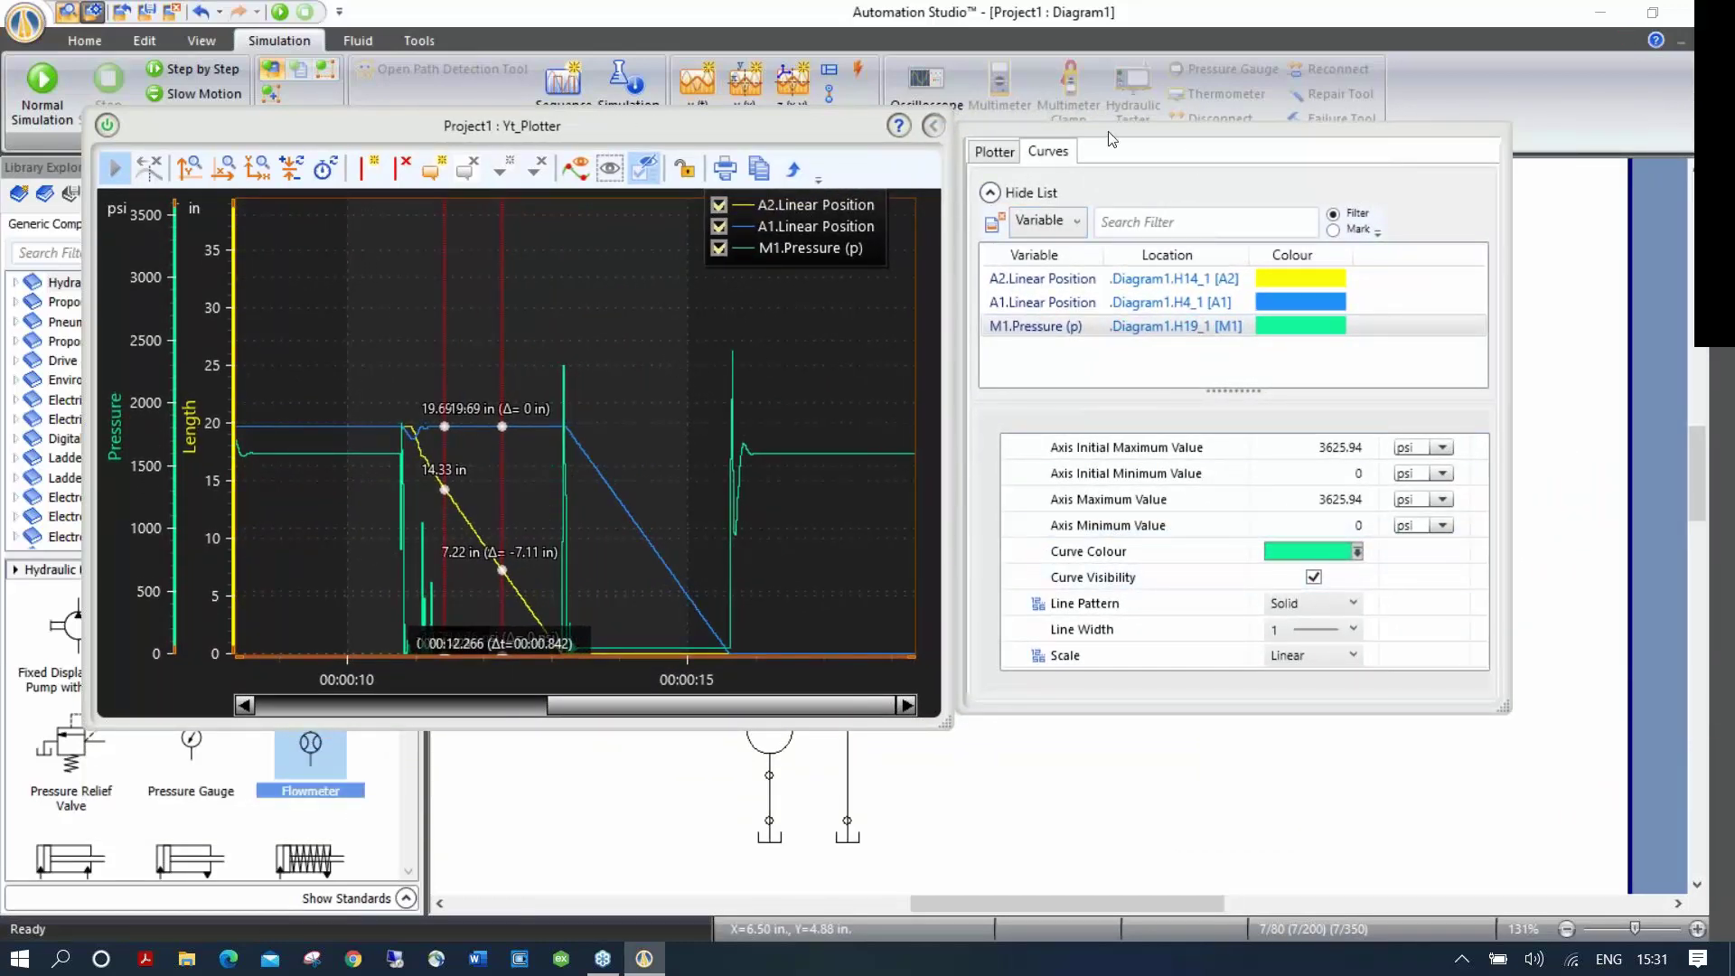
{"action": "left_click", "coordinate": [994, 152]}
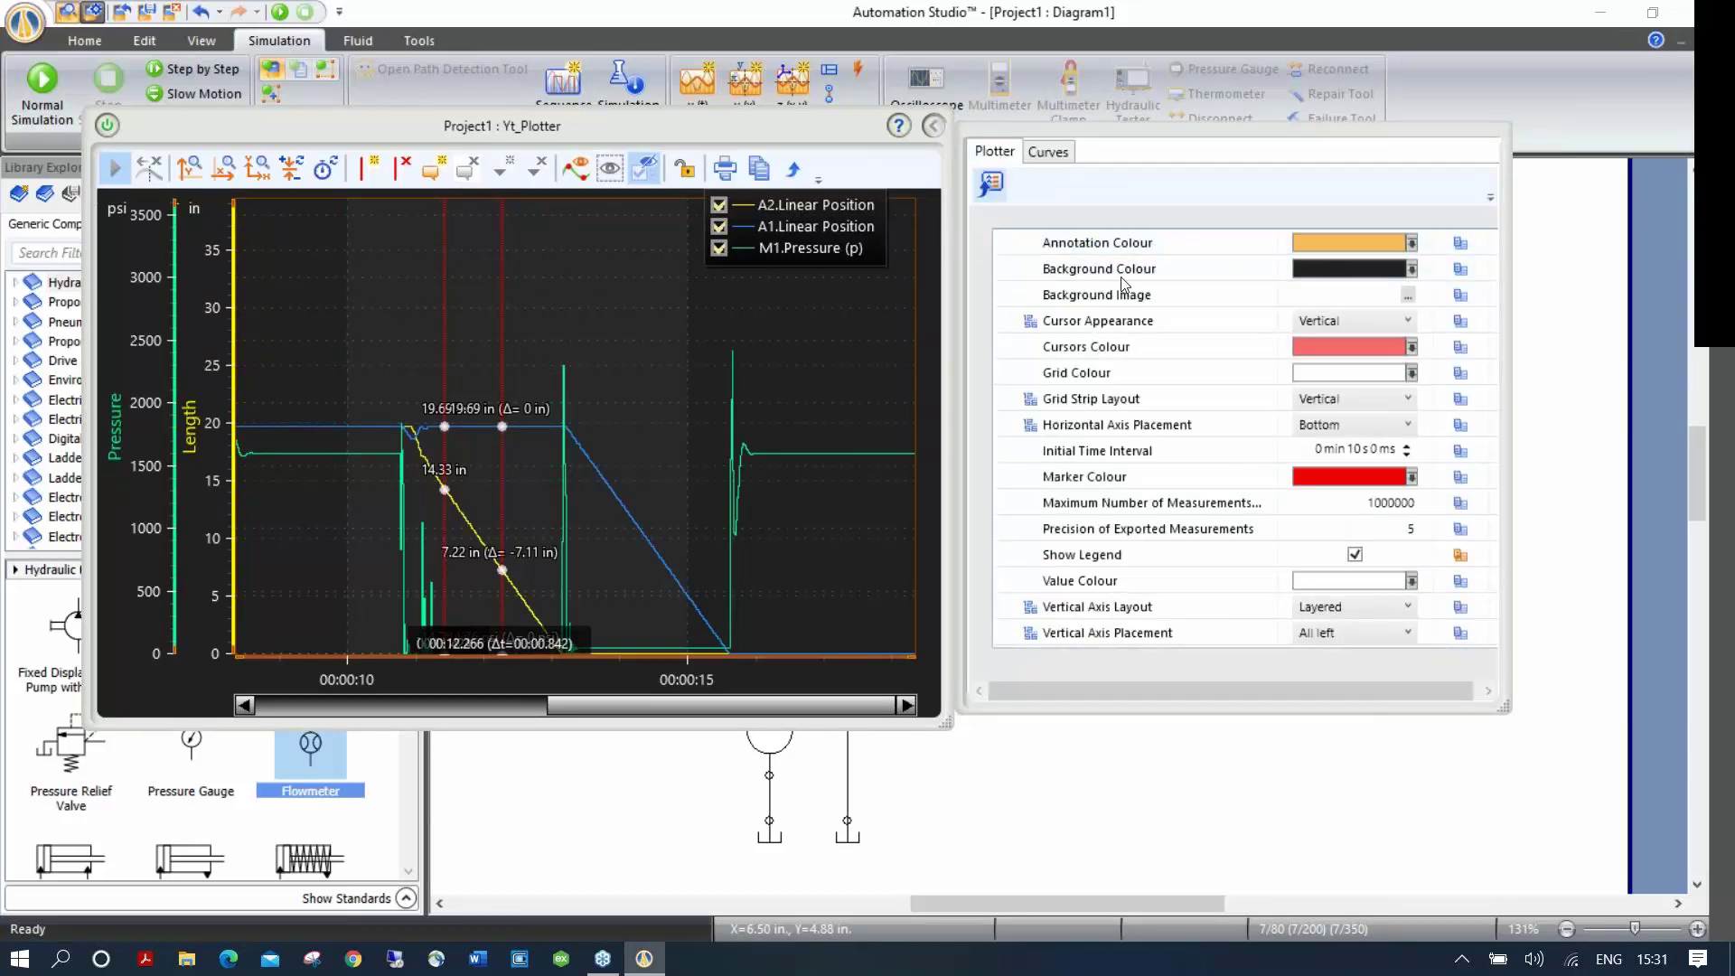
{"action": "left_click", "coordinate": [107, 124]}
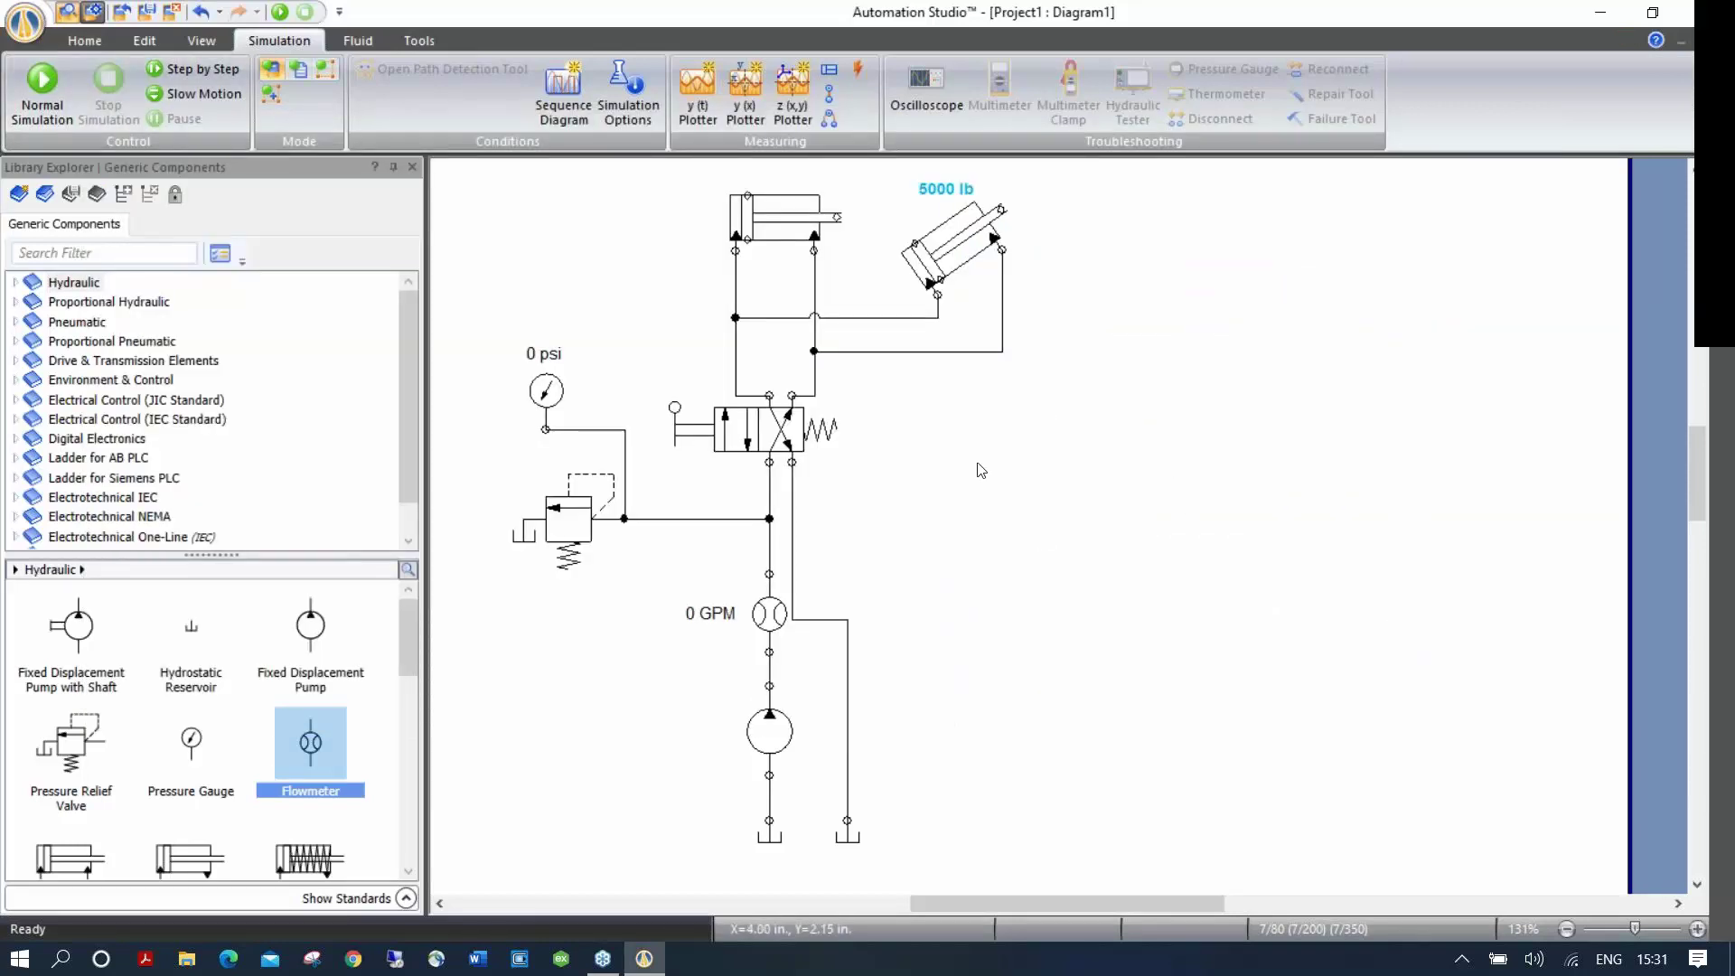
Step: Insert a bill of materials table on the diagram and position it beside the circuit, to the right of the directional valve
{"action": "left_click_drag", "start_coordinate": [1001, 496], "coordinate": [973, 494]}
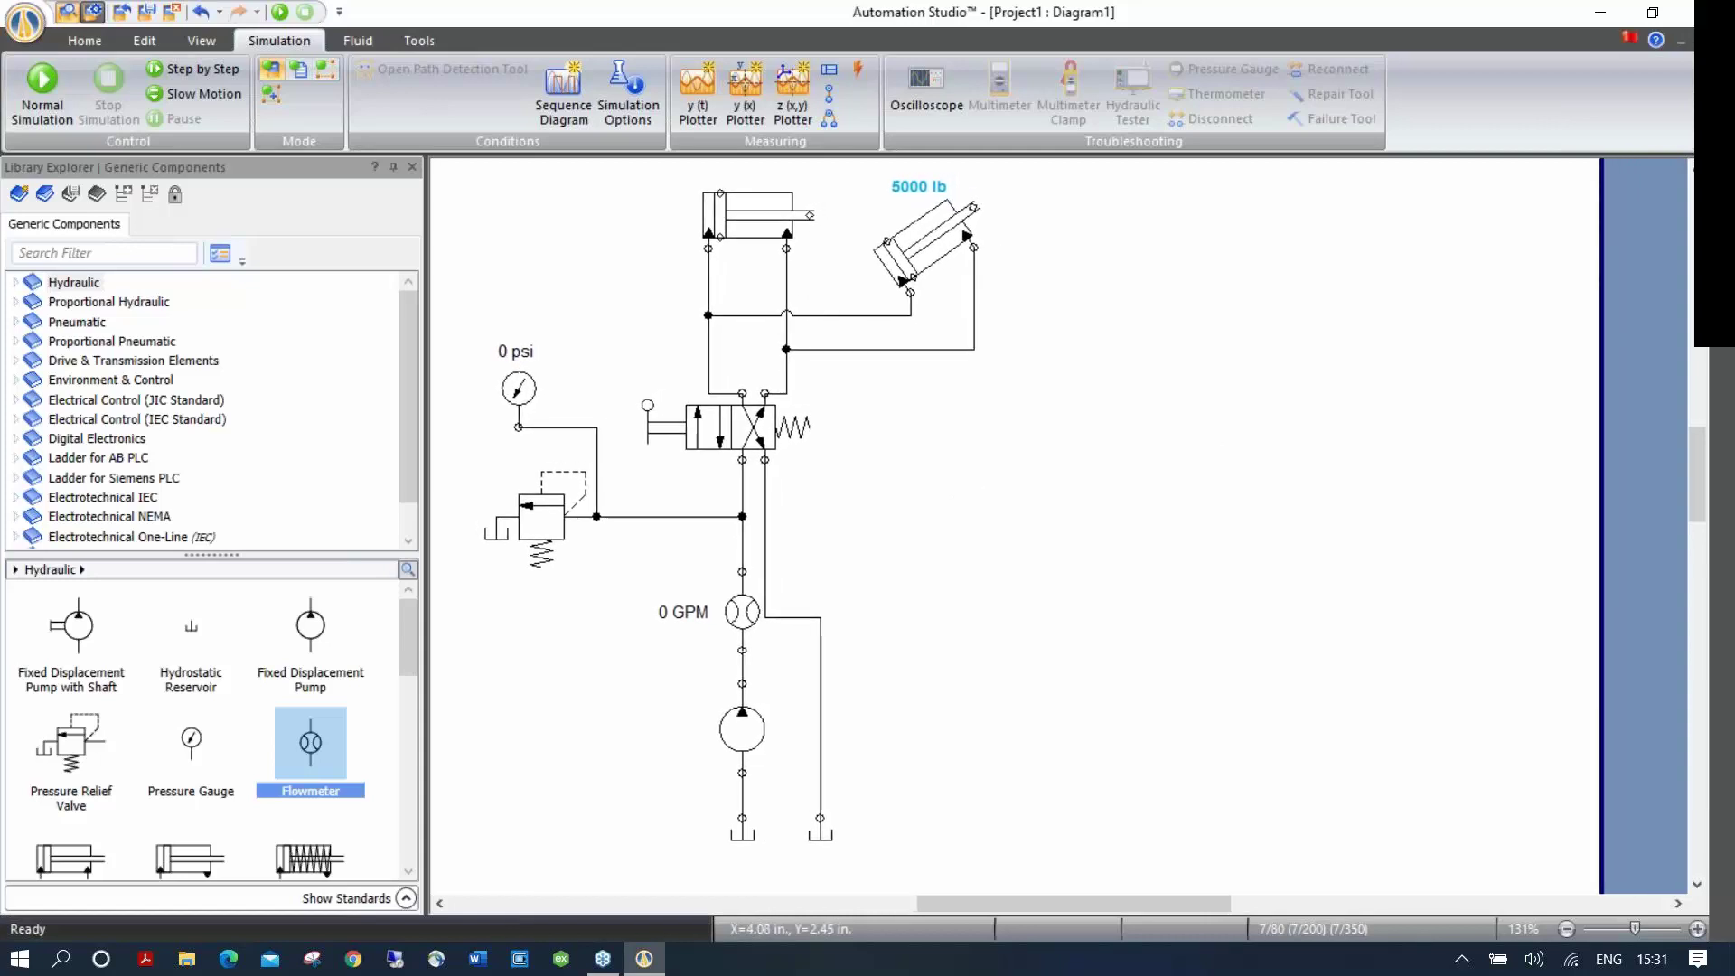
{"action": "left_click", "coordinate": [88, 41]}
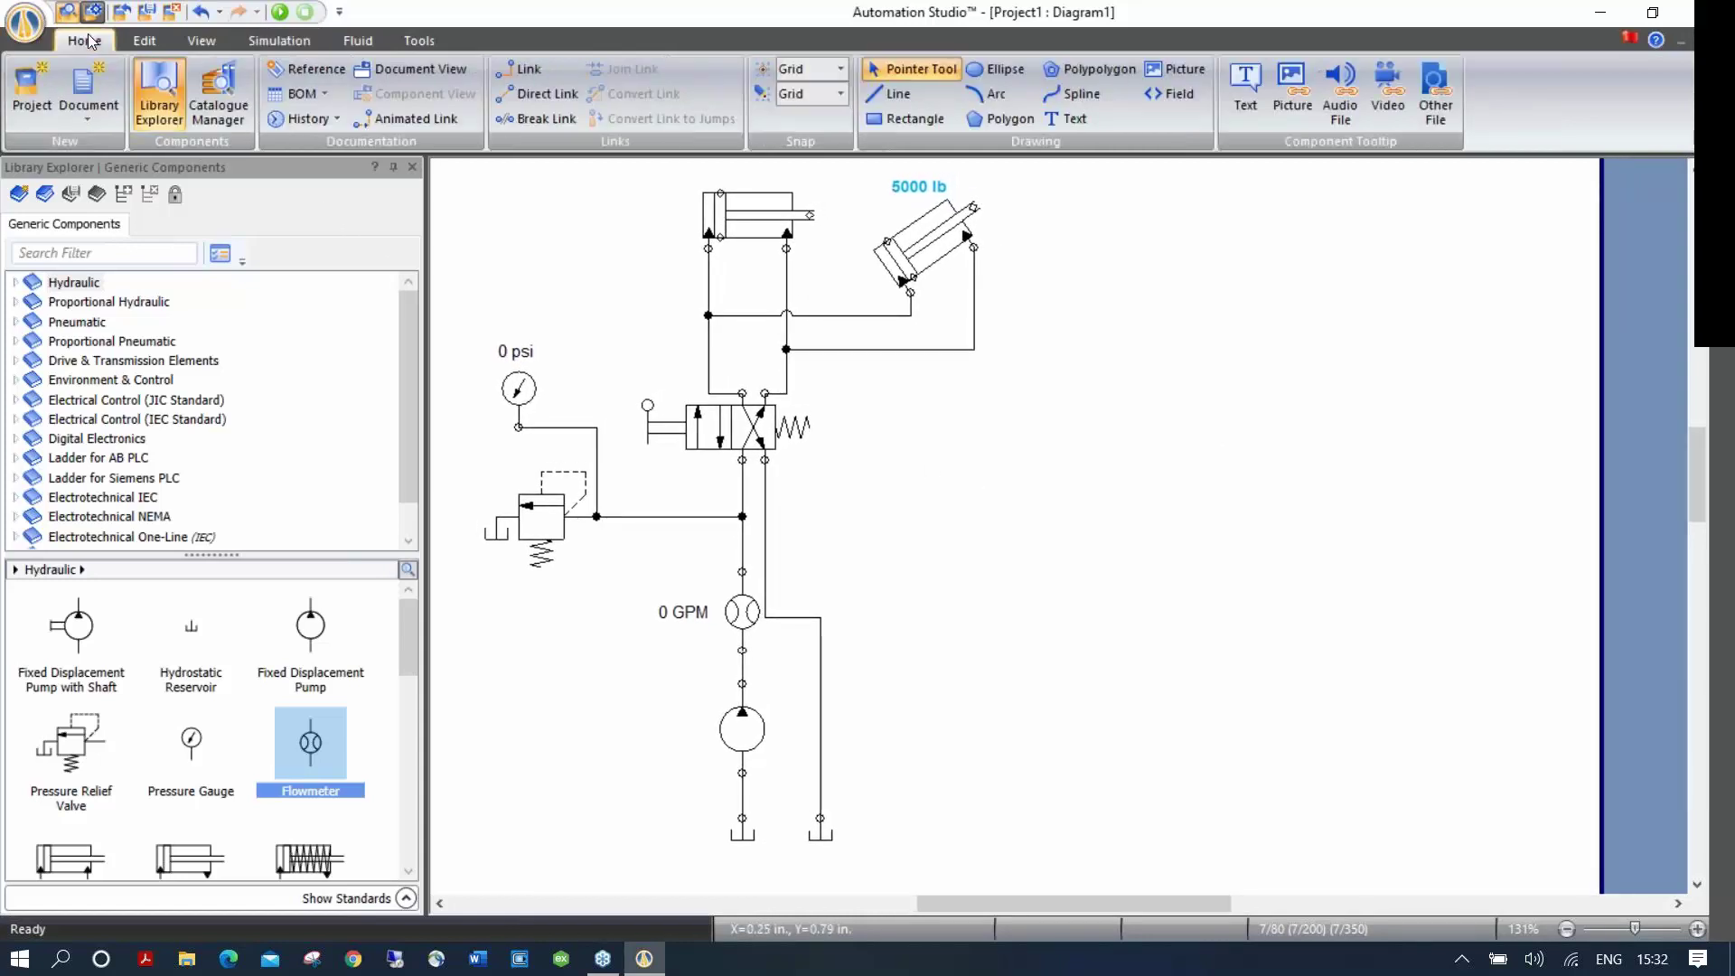
{"action": "left_click", "coordinate": [298, 95]}
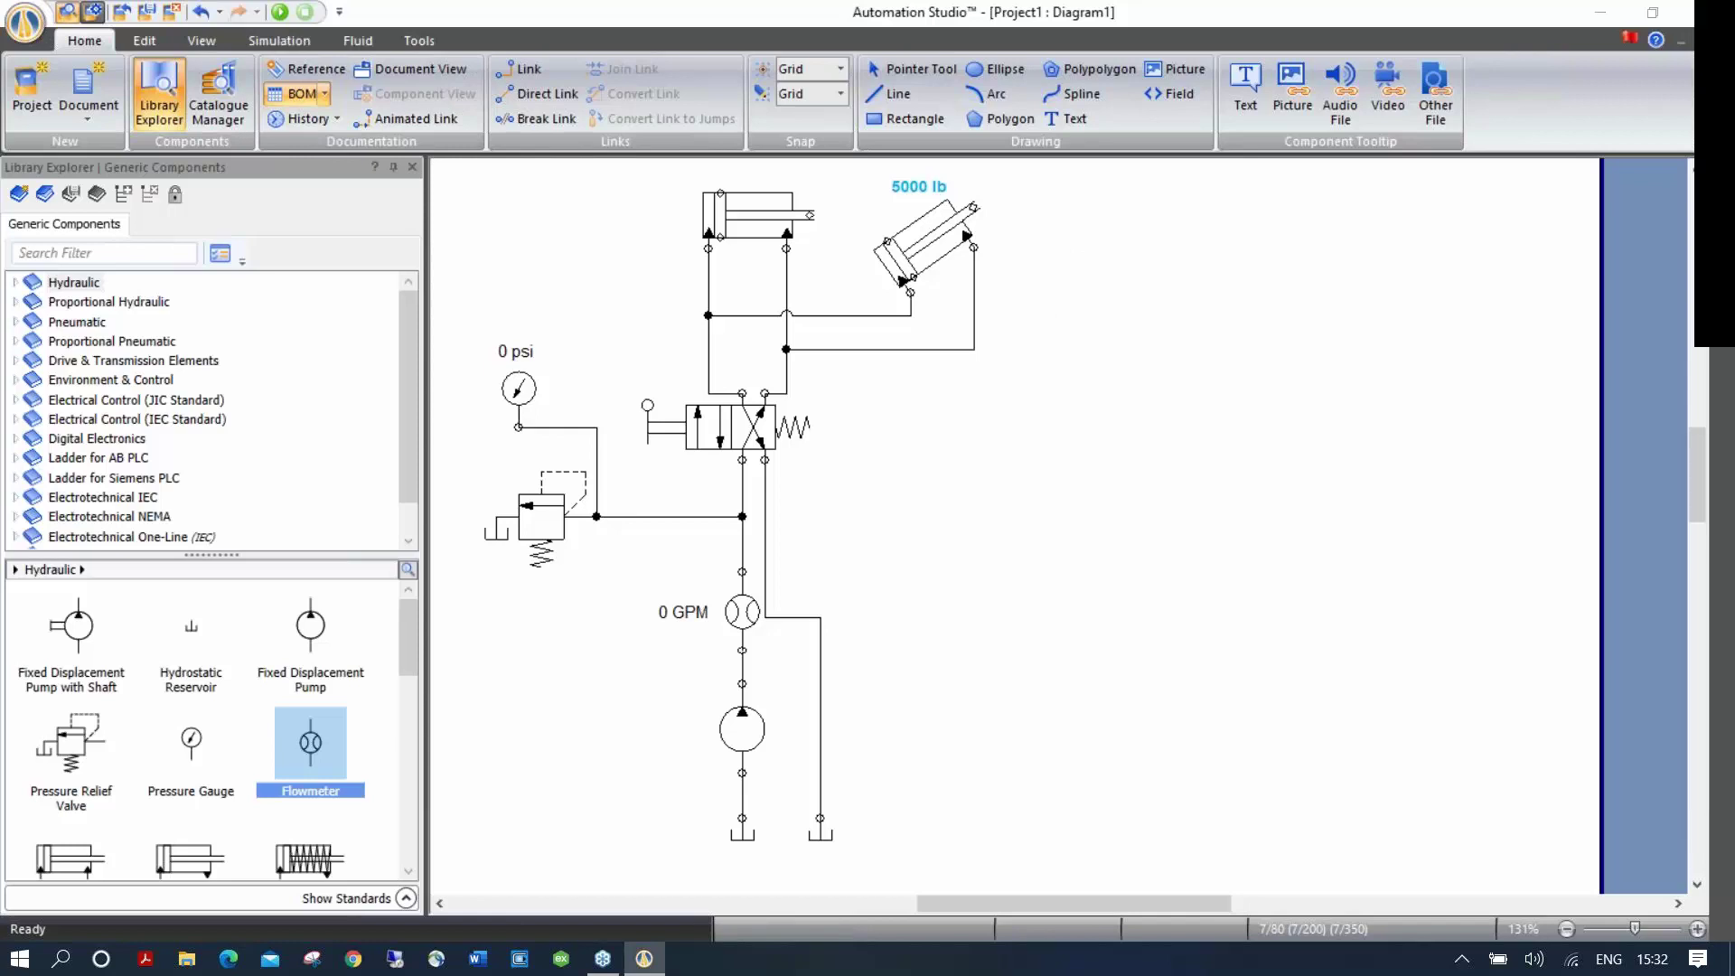
{"action": "left_click", "coordinate": [1077, 238]}
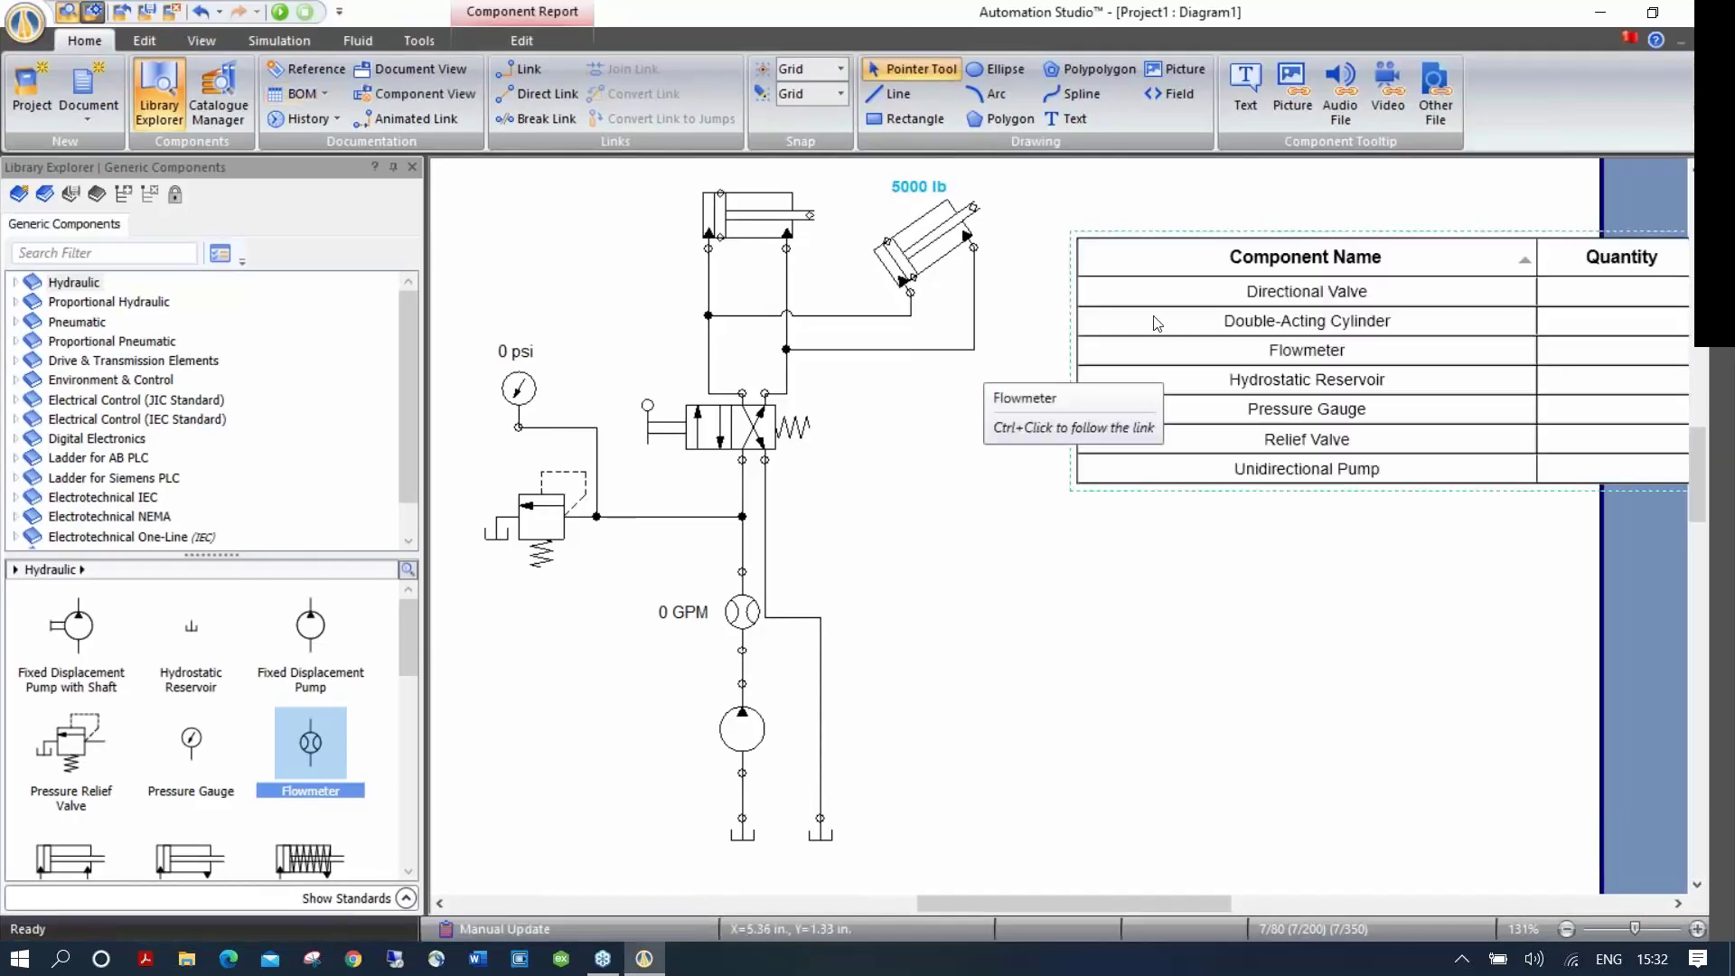
{"action": "left_click_drag", "start_coordinate": [1202, 239], "coordinate": [1024, 421]}
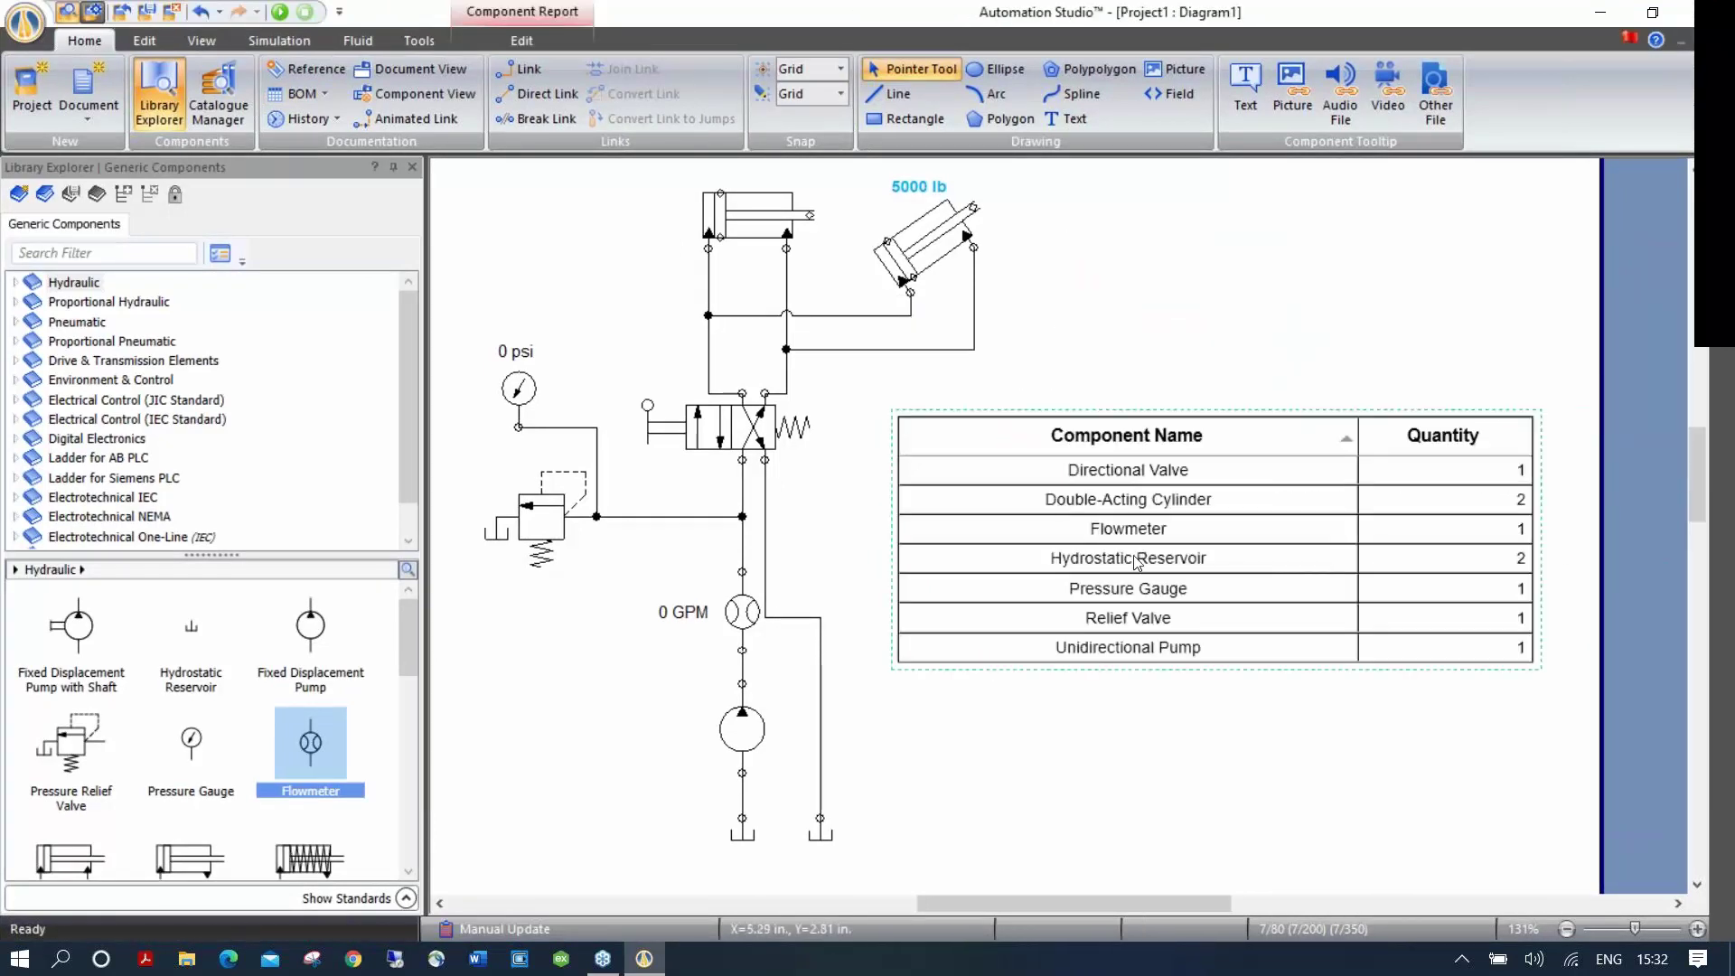
Step: Unlock the bill of materials table for editing to narrow its columns, and move it to the page's upper-right corner
{"action": "right_click", "coordinate": [1020, 412]}
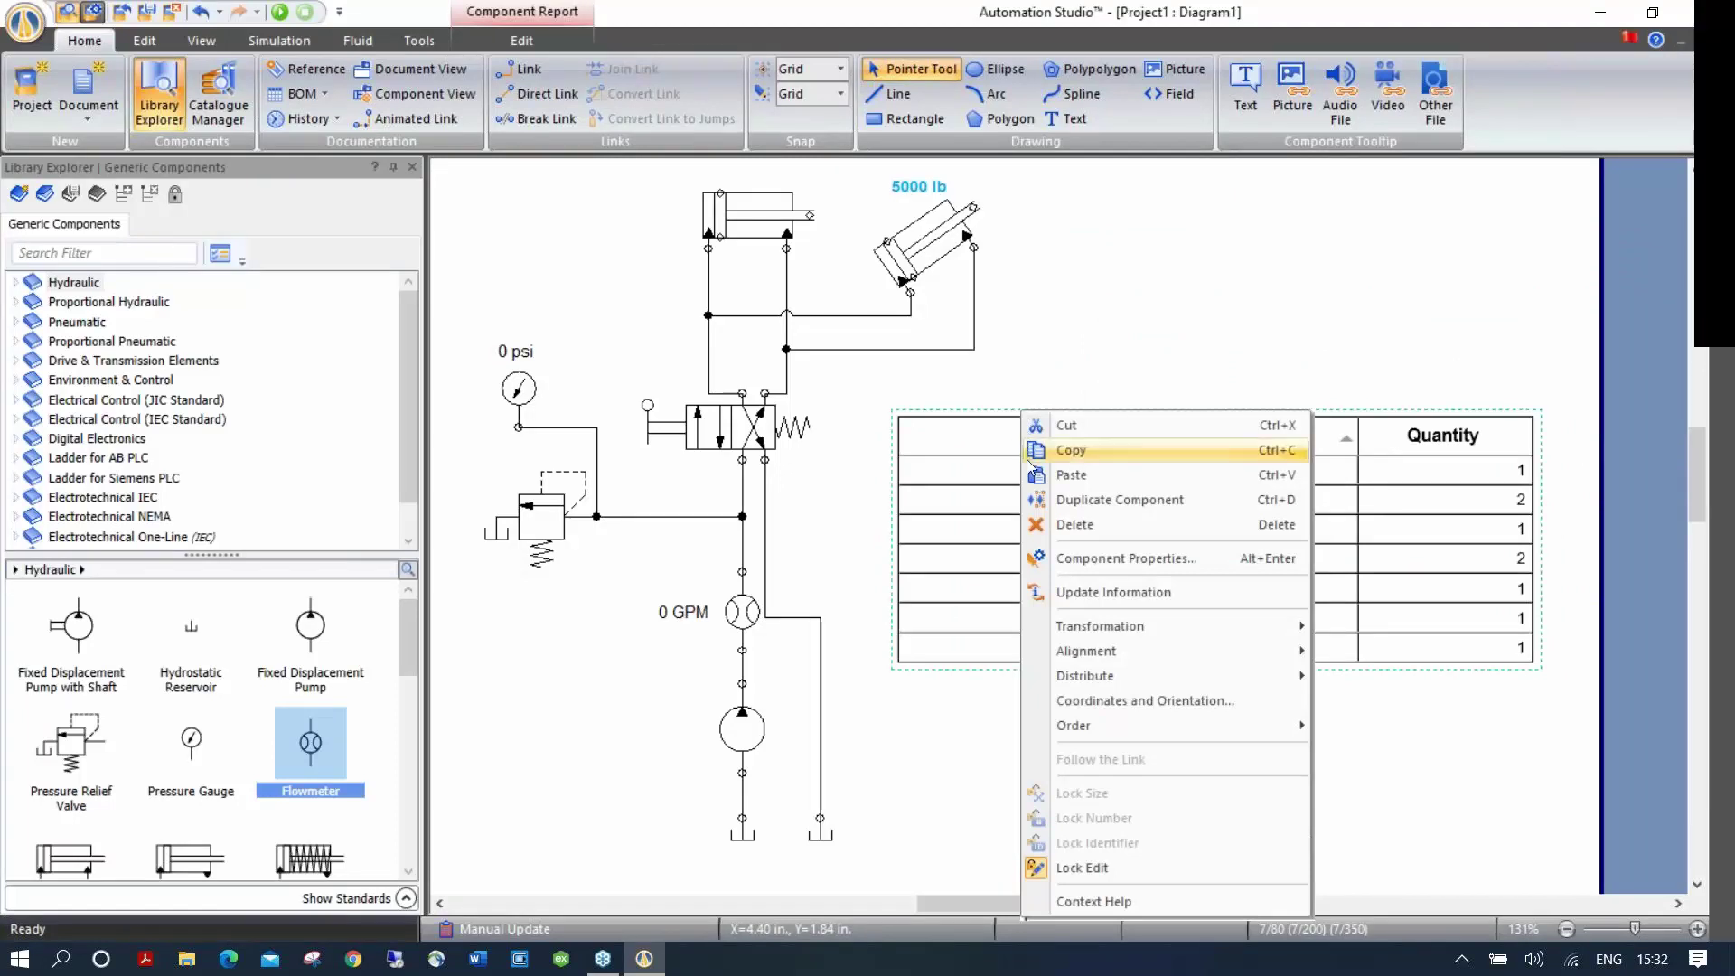
{"action": "left_click", "coordinate": [1089, 868]}
{"action": "left_click_drag", "start_coordinate": [1357, 435], "coordinate": [1124, 435]}
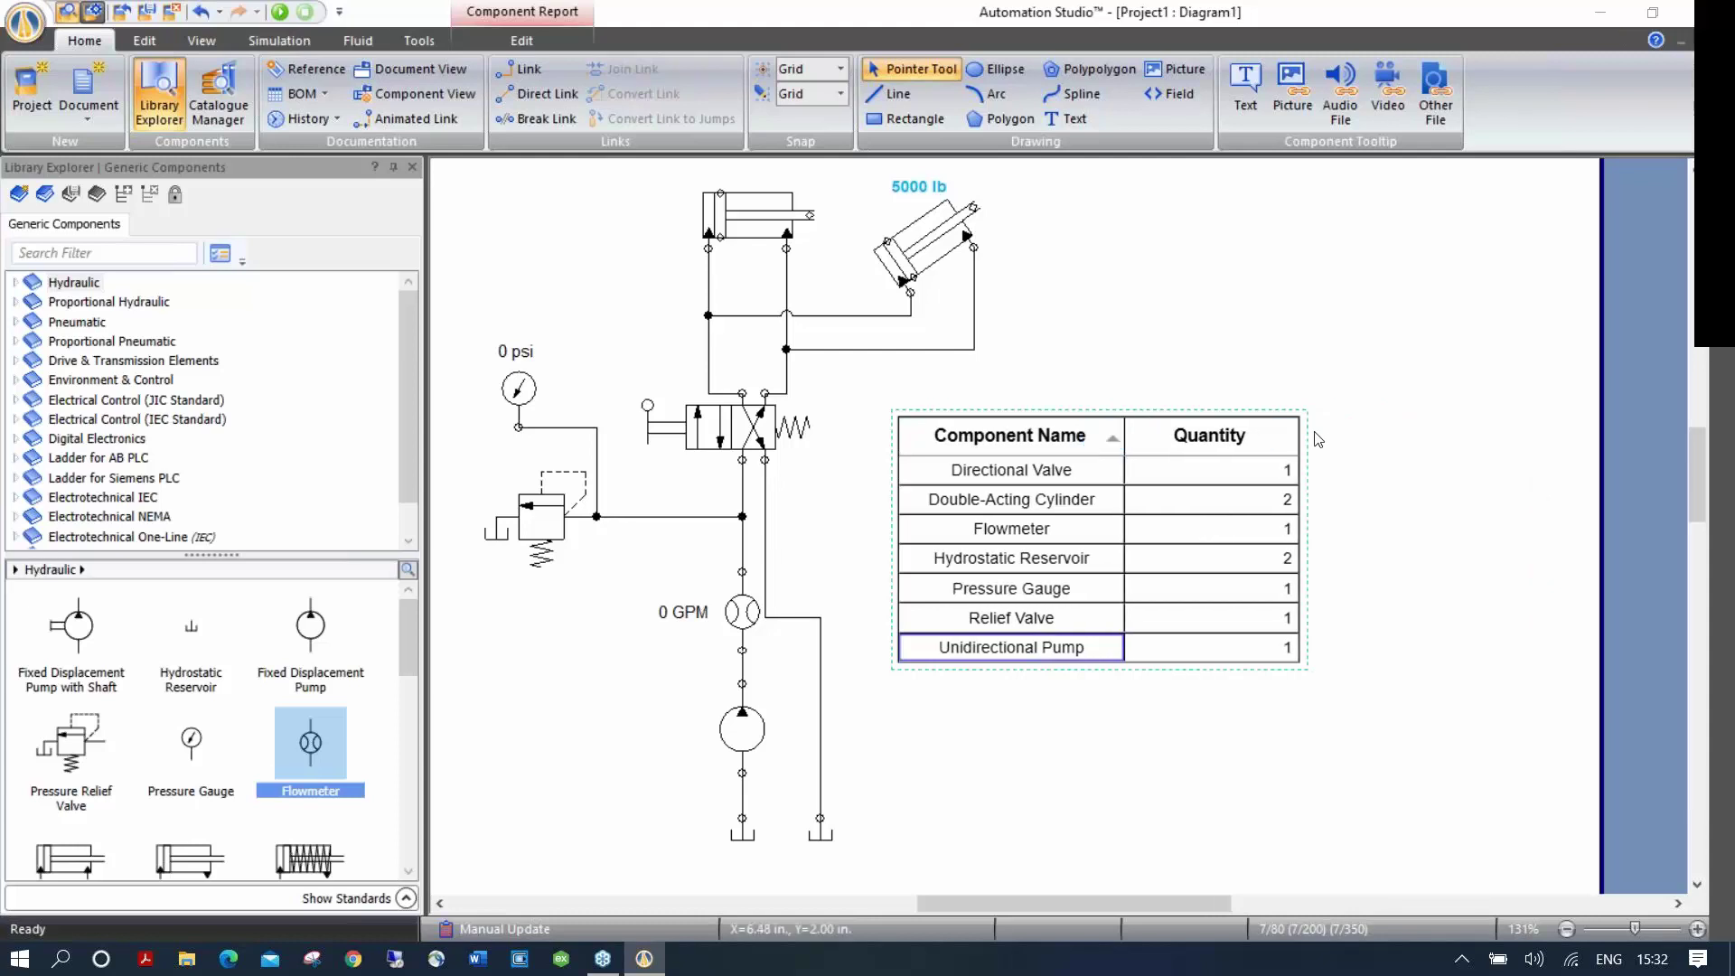
{"action": "left_click_drag", "start_coordinate": [1283, 437], "coordinate": [1254, 435]}
{"action": "left_click_drag", "start_coordinate": [1153, 412], "coordinate": [1467, 179]}
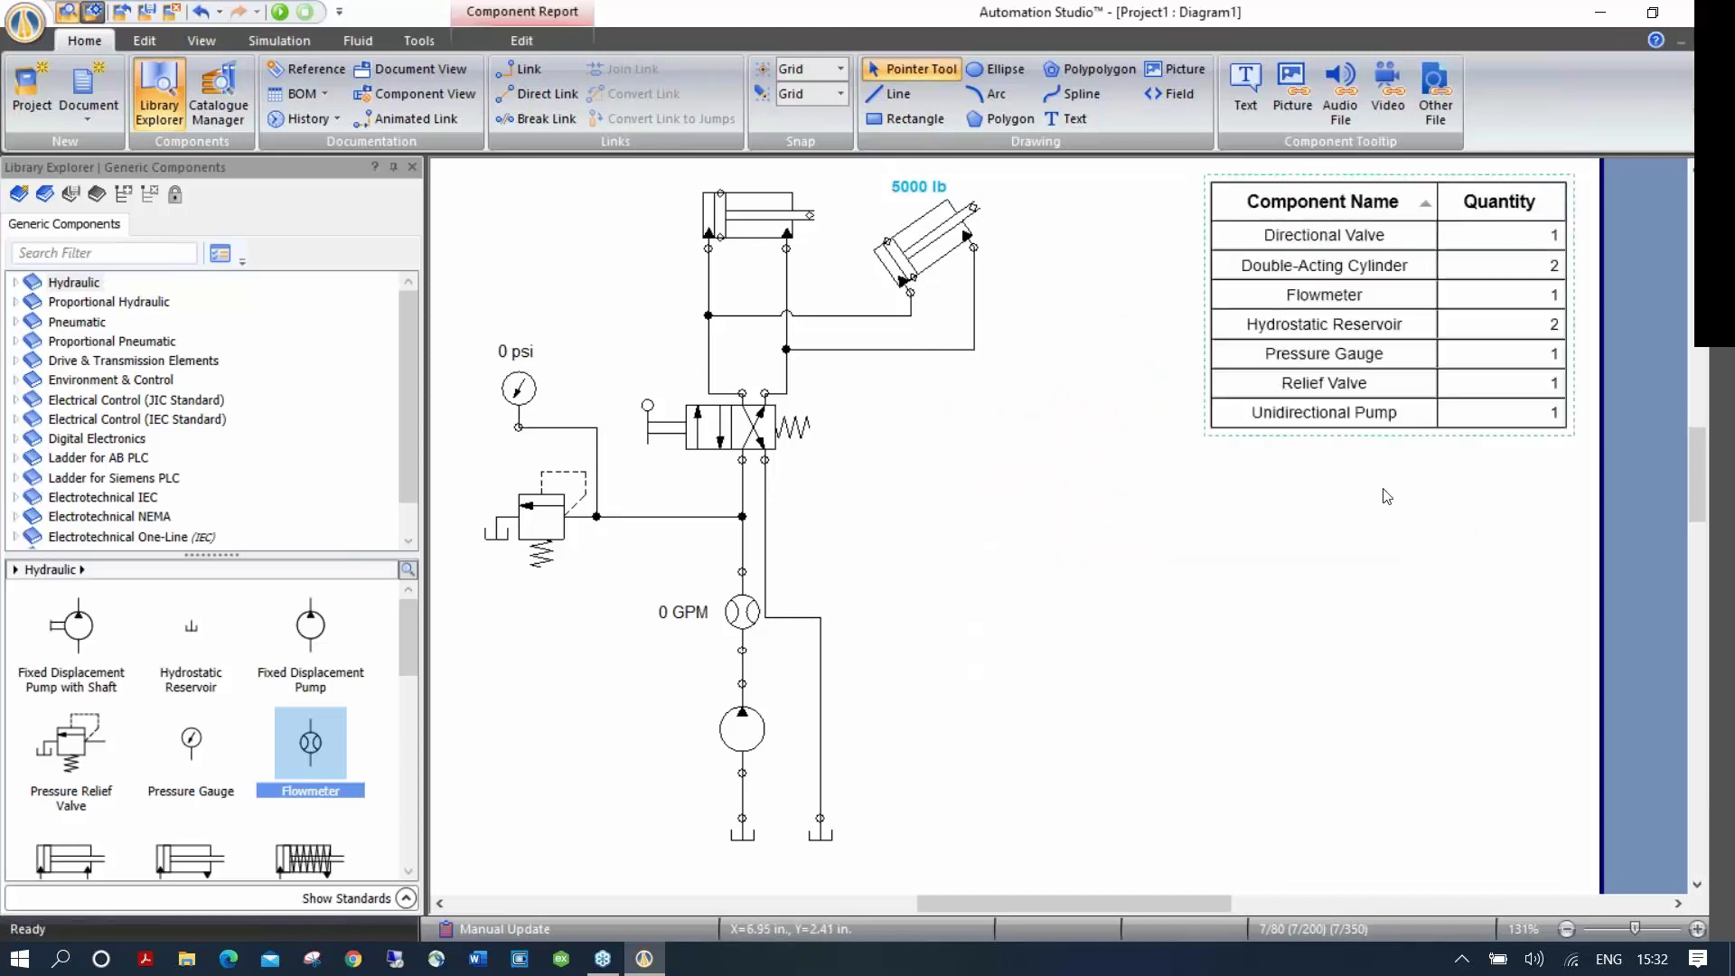
Step: Place a gas-loaded accumulator with separator beside the circuit to test the bill of materials update, and delete it again
{"action": "left_click", "coordinate": [1150, 584]}
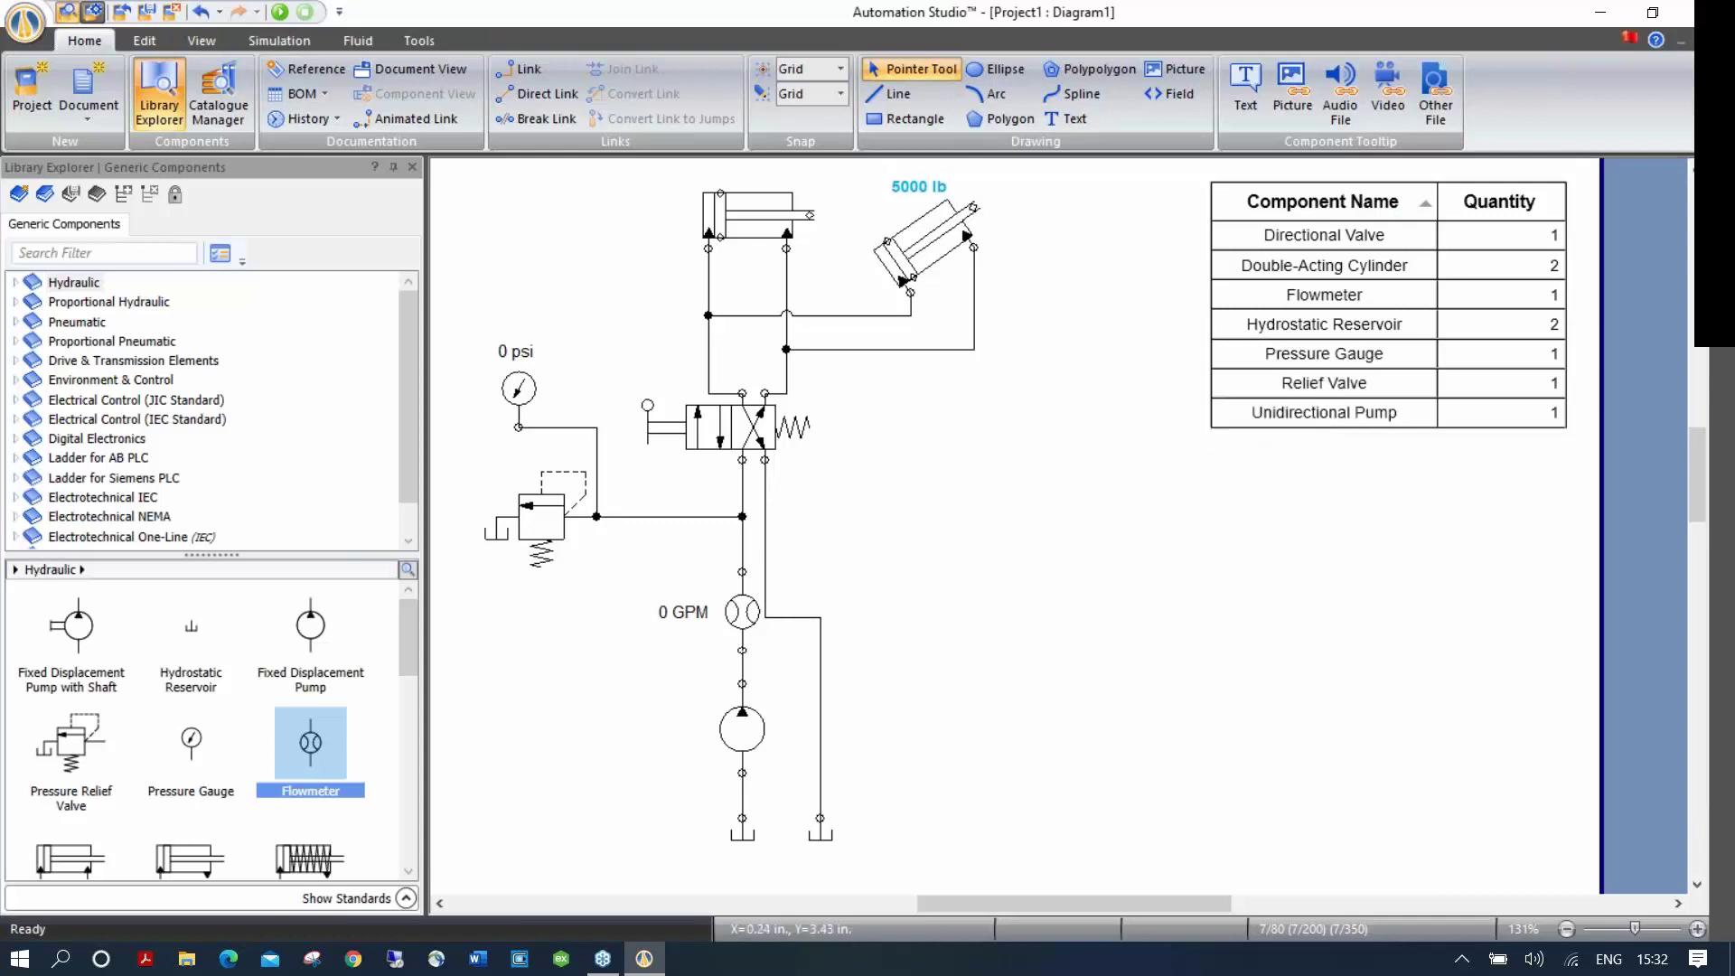
{"action": "scroll", "coordinate": [397, 708], "scroll_direction": "down", "scroll_amount": 10}
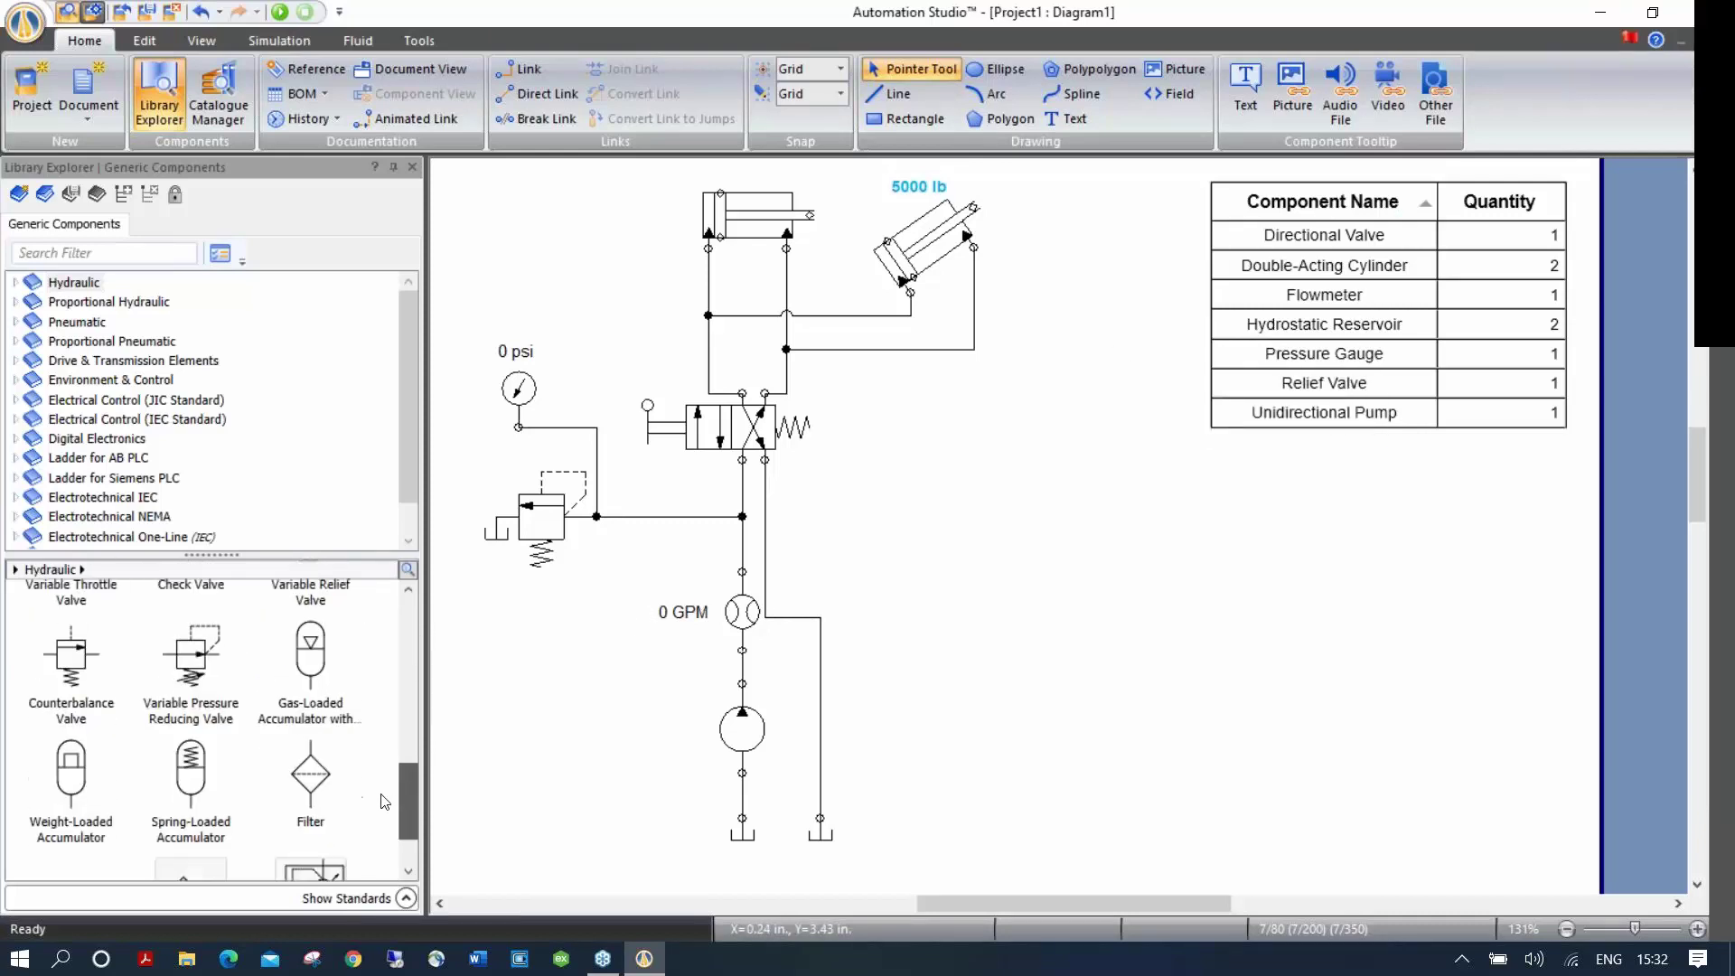
{"action": "left_click_drag", "start_coordinate": [313, 669], "coordinate": [943, 517]}
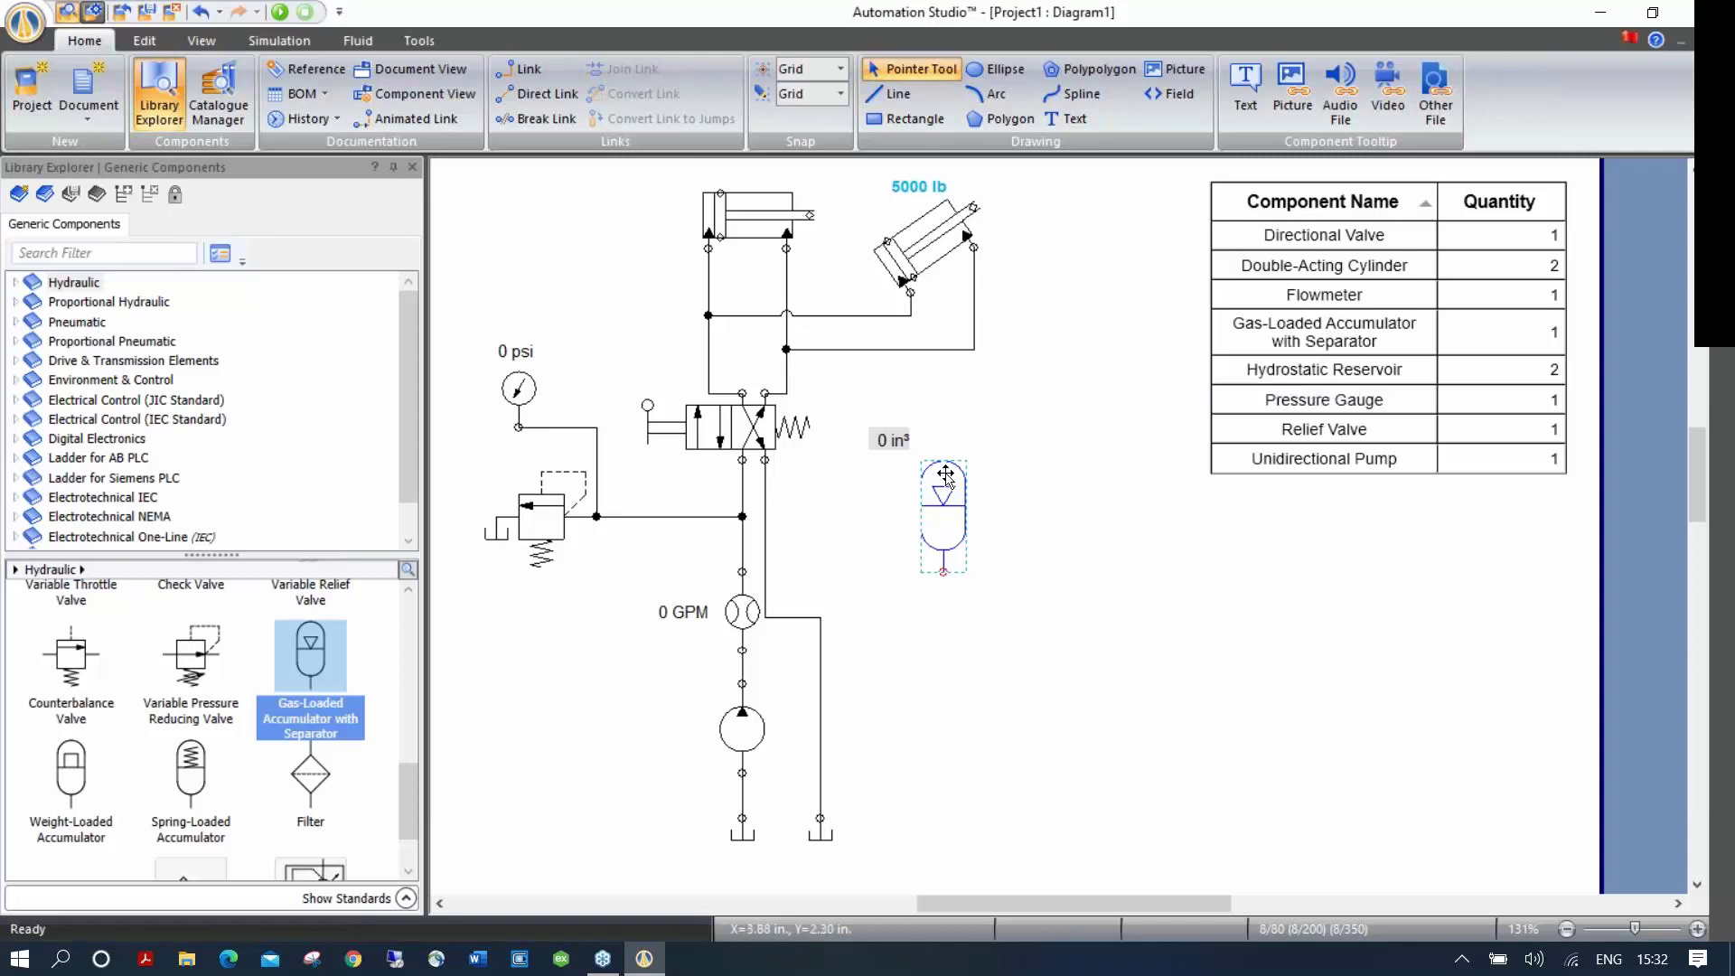
{"action": "key", "text": "Delete"}
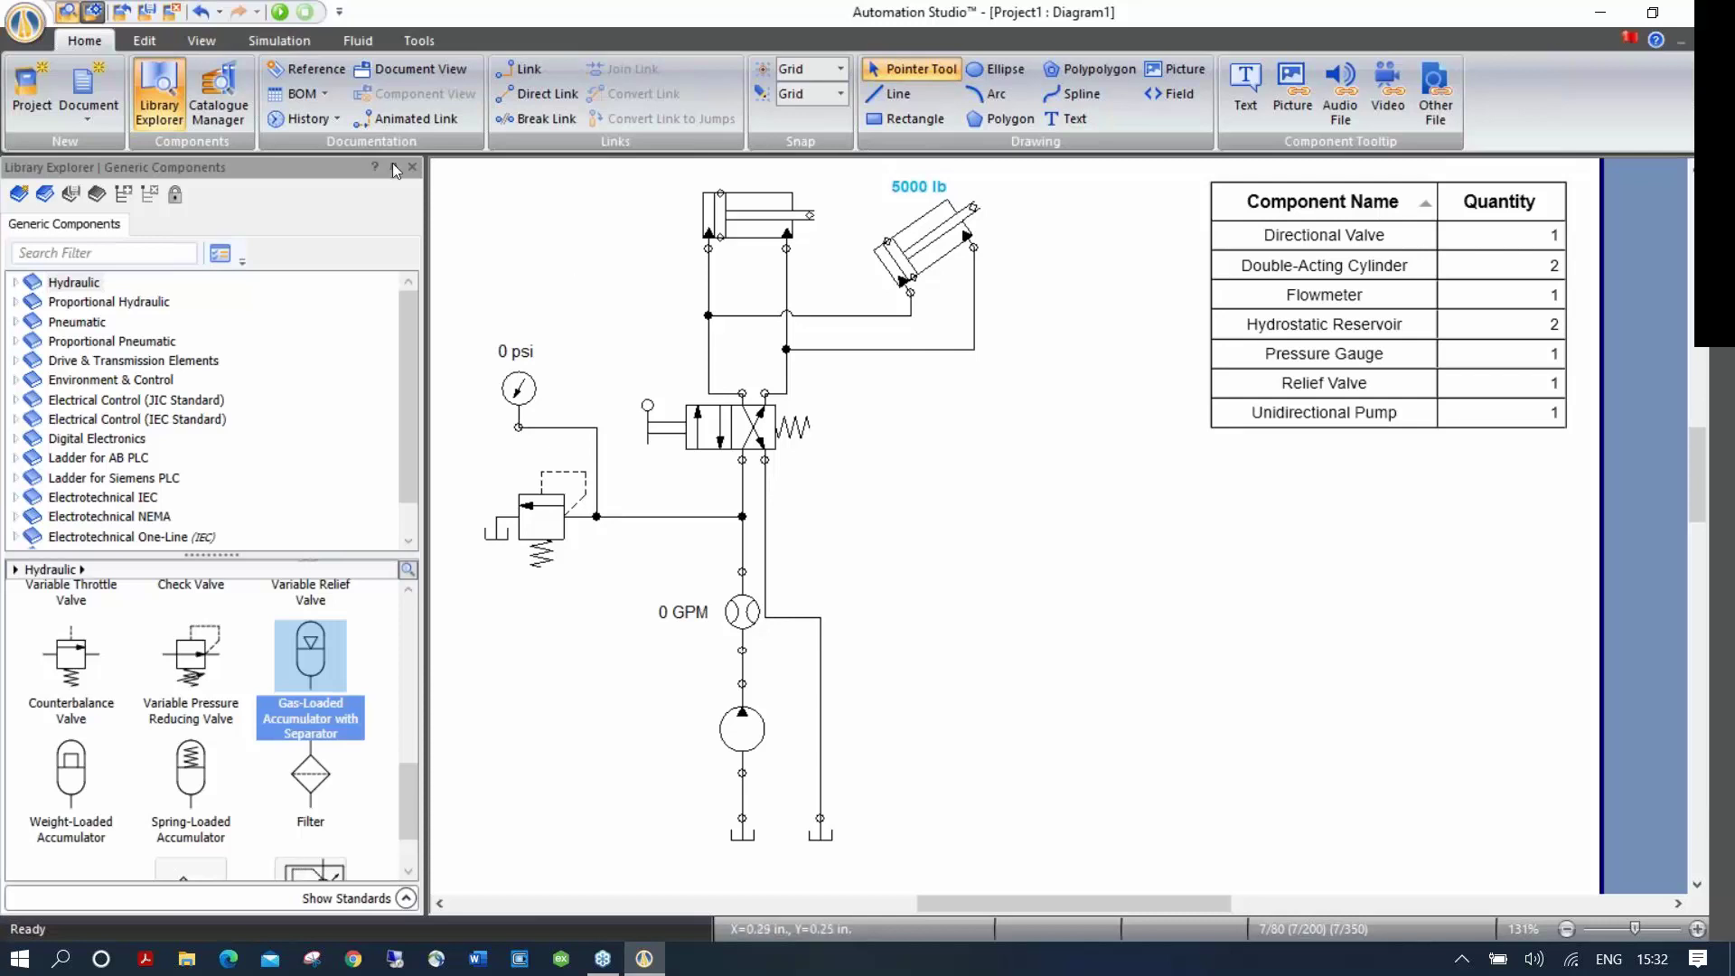
Step: Add numbered reference callouts with leader arrows to the directional valve, the angled cylinder and the pump
{"action": "left_click", "coordinate": [311, 71]}
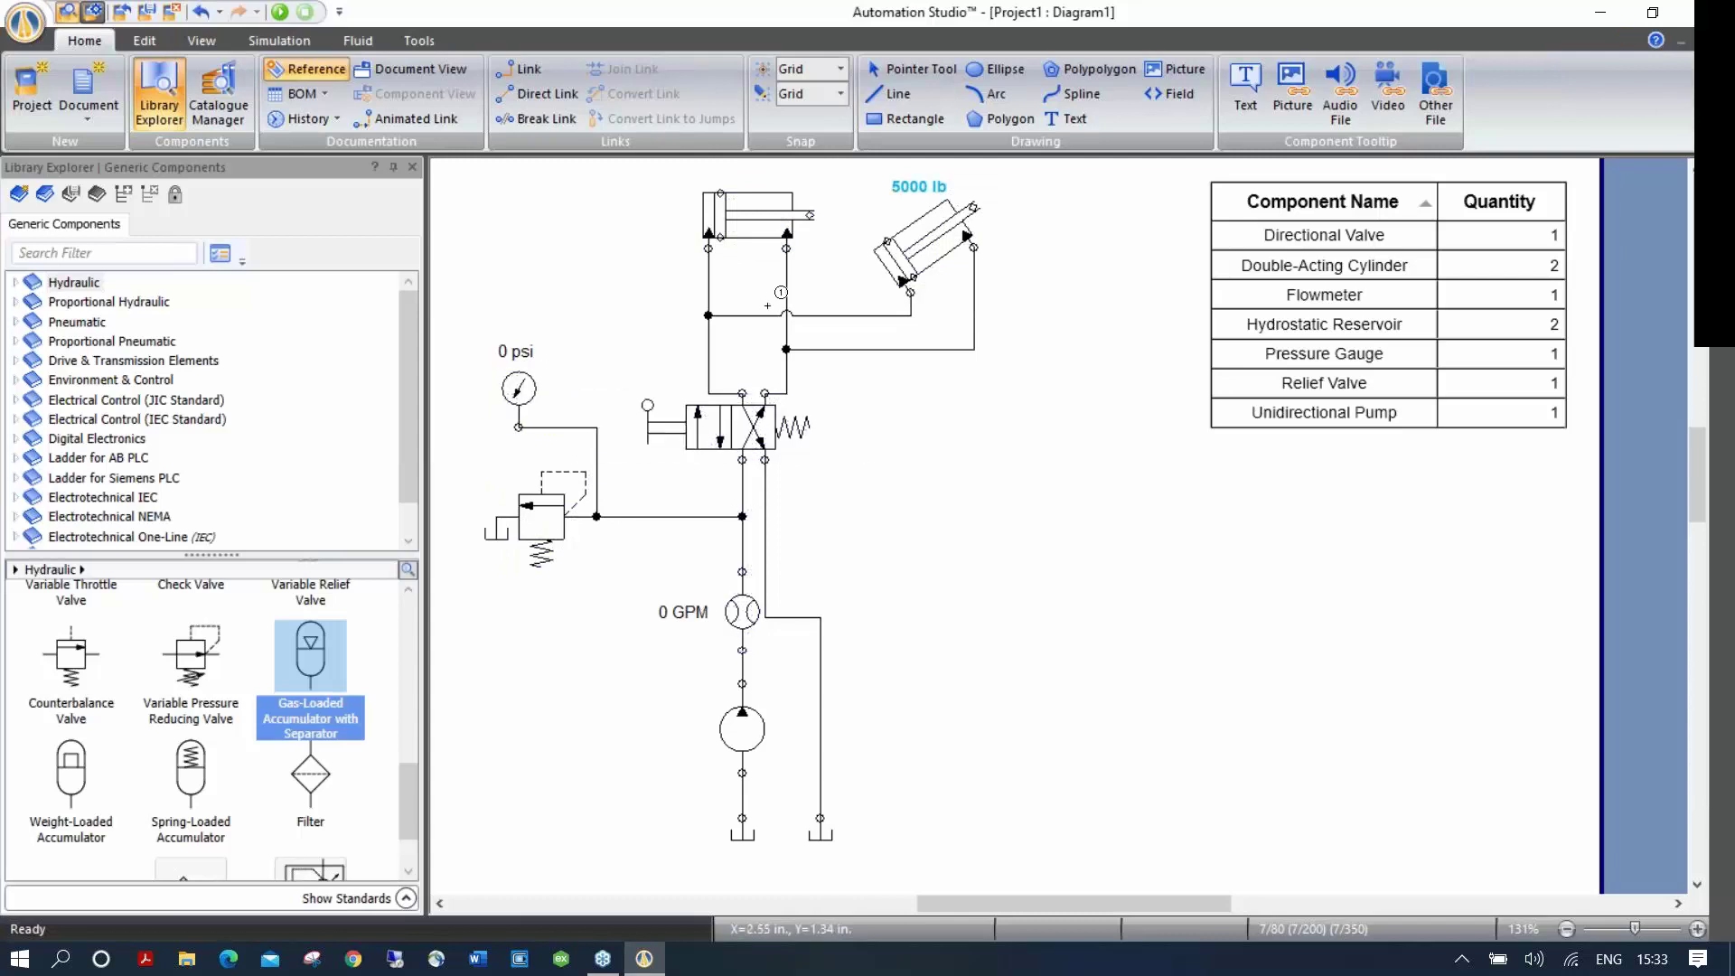
{"action": "left_click", "coordinate": [775, 430]}
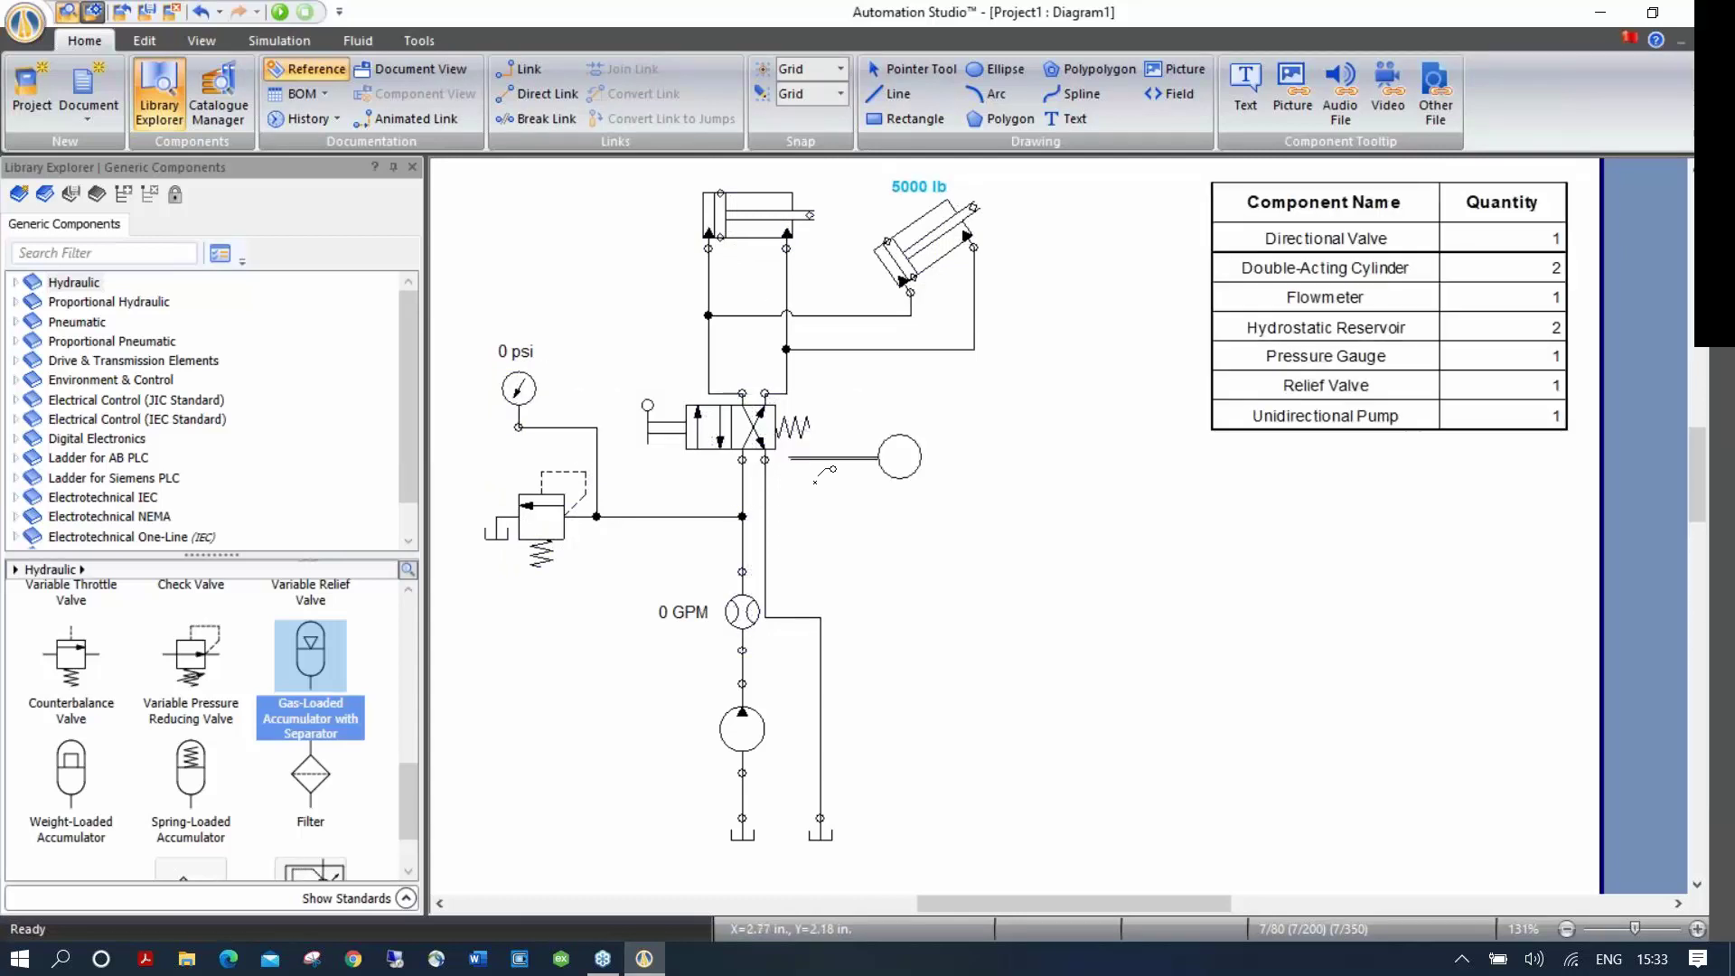
{"action": "left_click", "coordinate": [919, 559]}
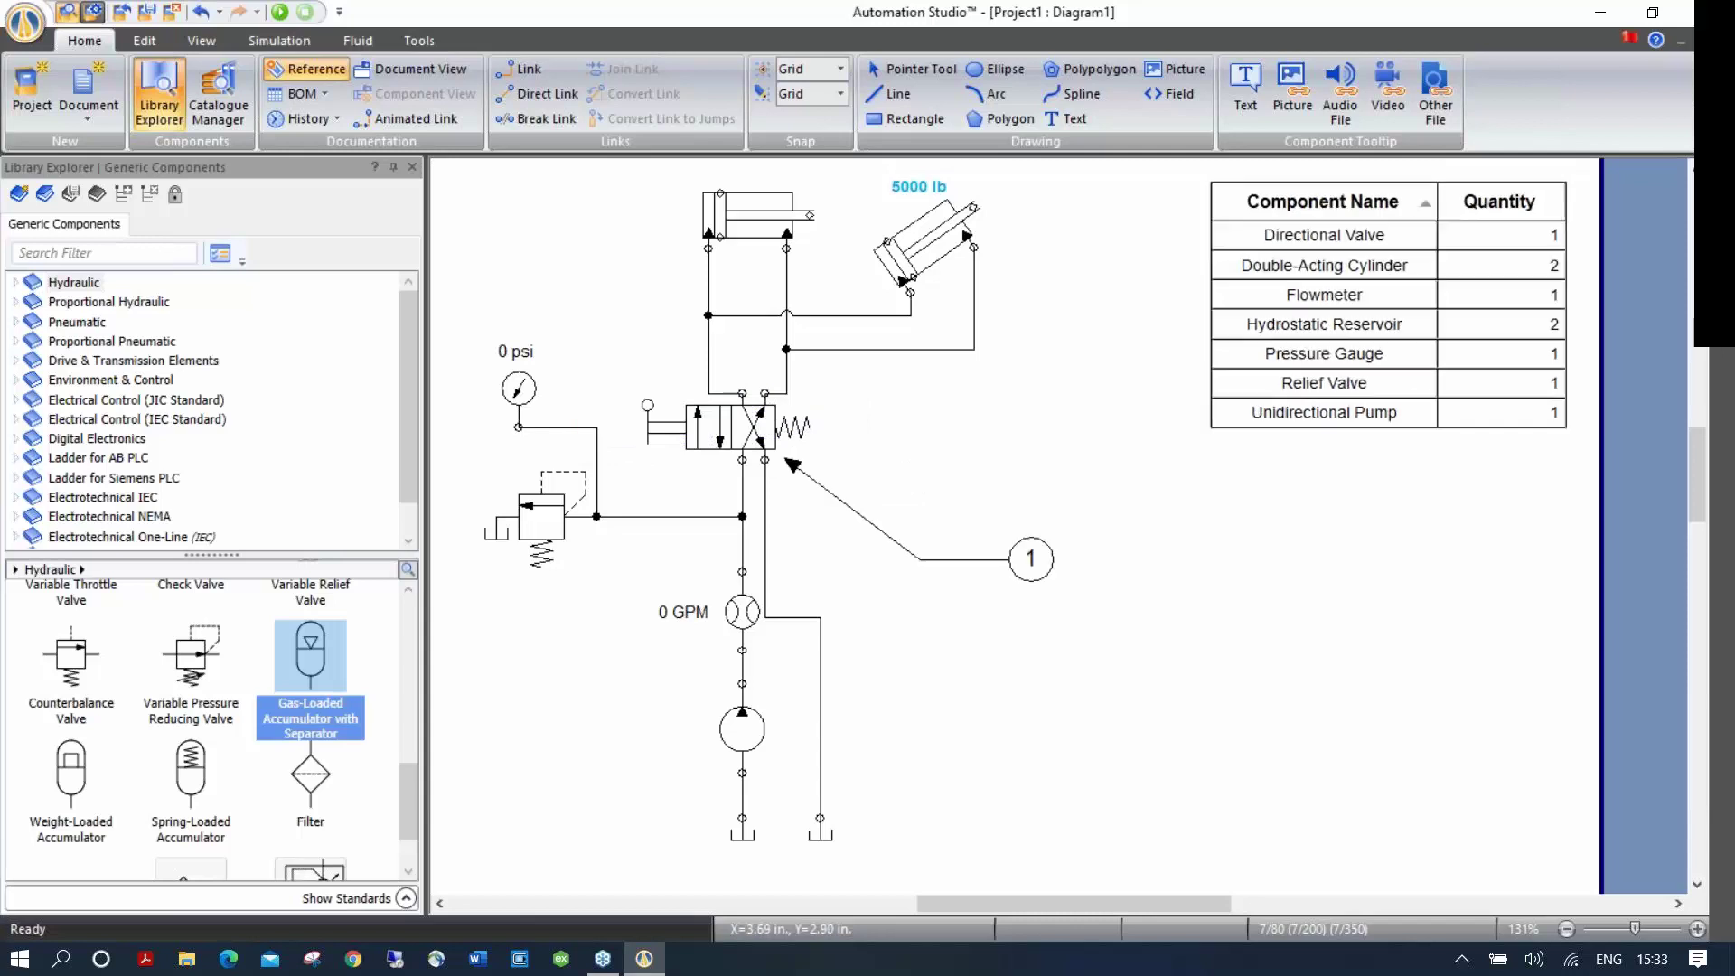
{"action": "left_click", "coordinate": [926, 288]}
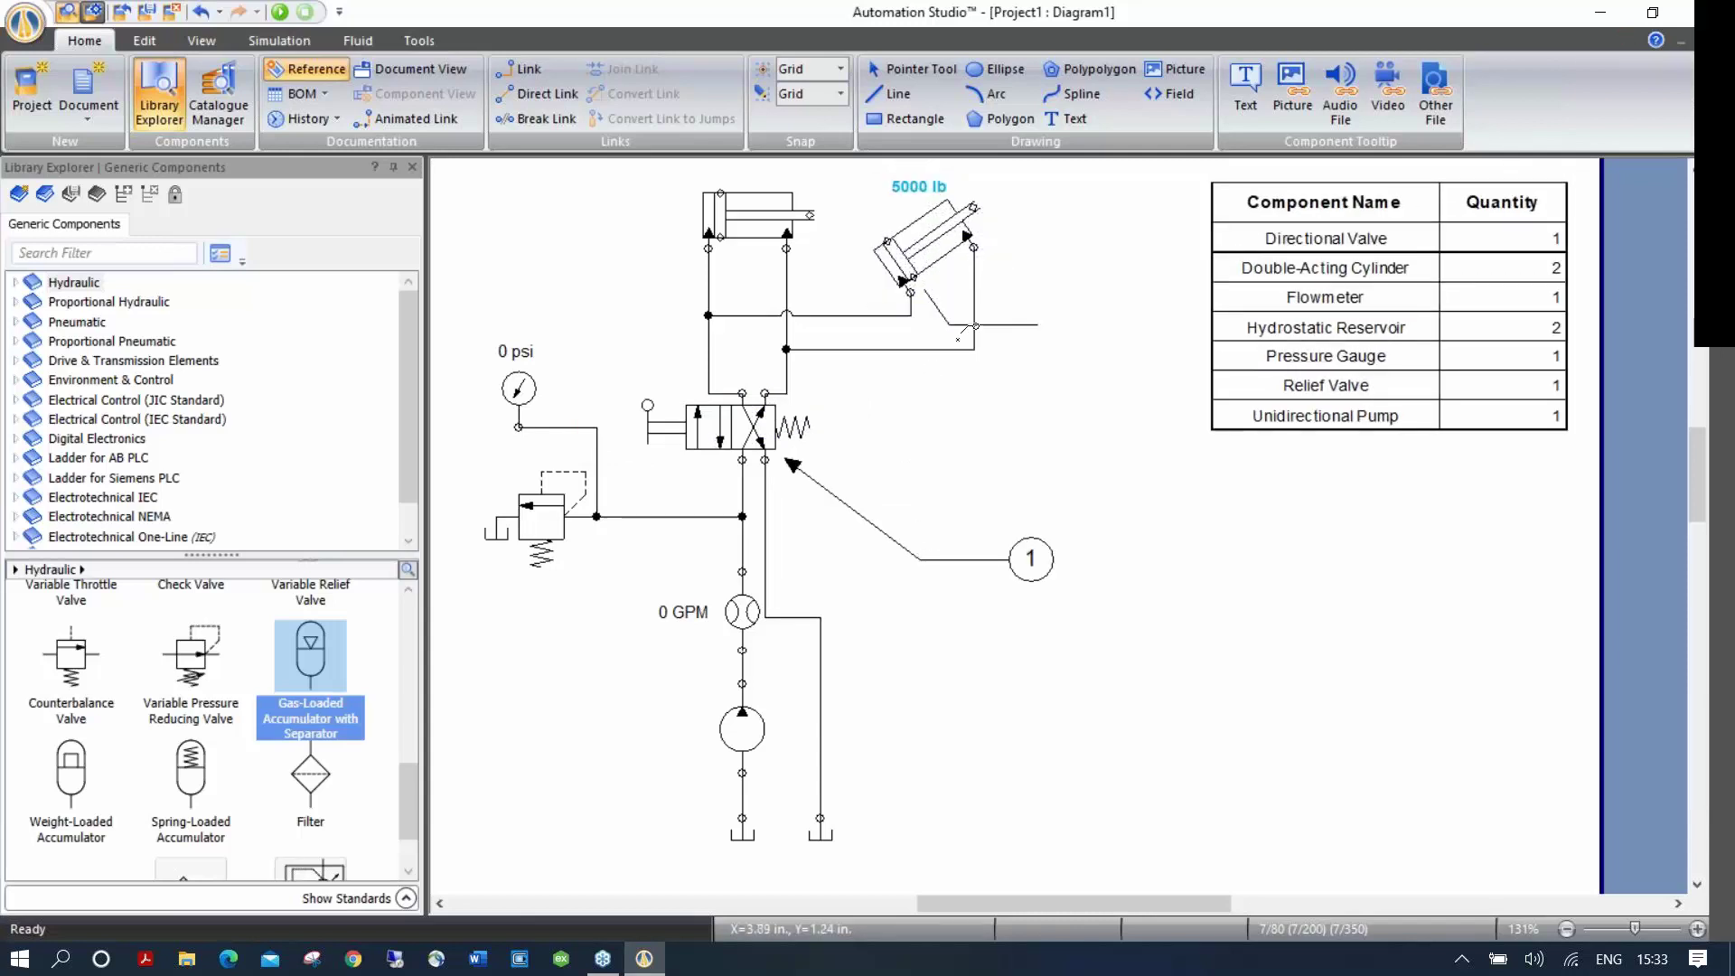
{"action": "left_click", "coordinate": [988, 374]}
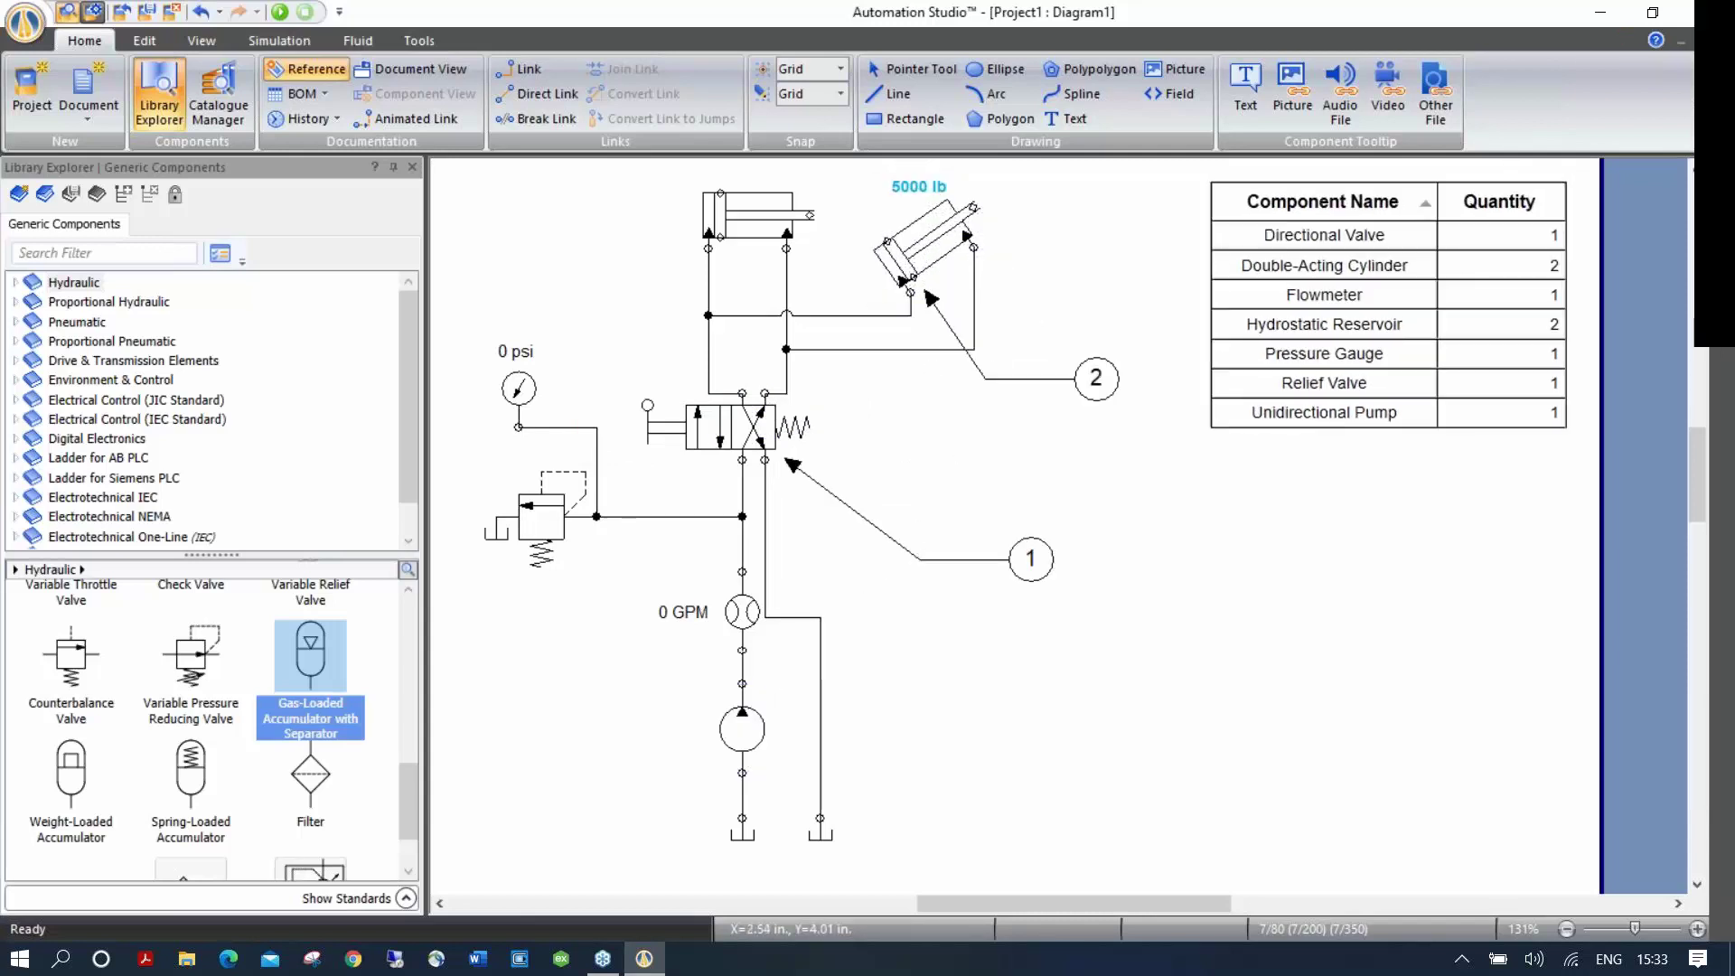
{"action": "left_click", "coordinate": [795, 678]}
{"action": "left_click", "coordinate": [897, 608]}
{"action": "key", "text": "Escape"}
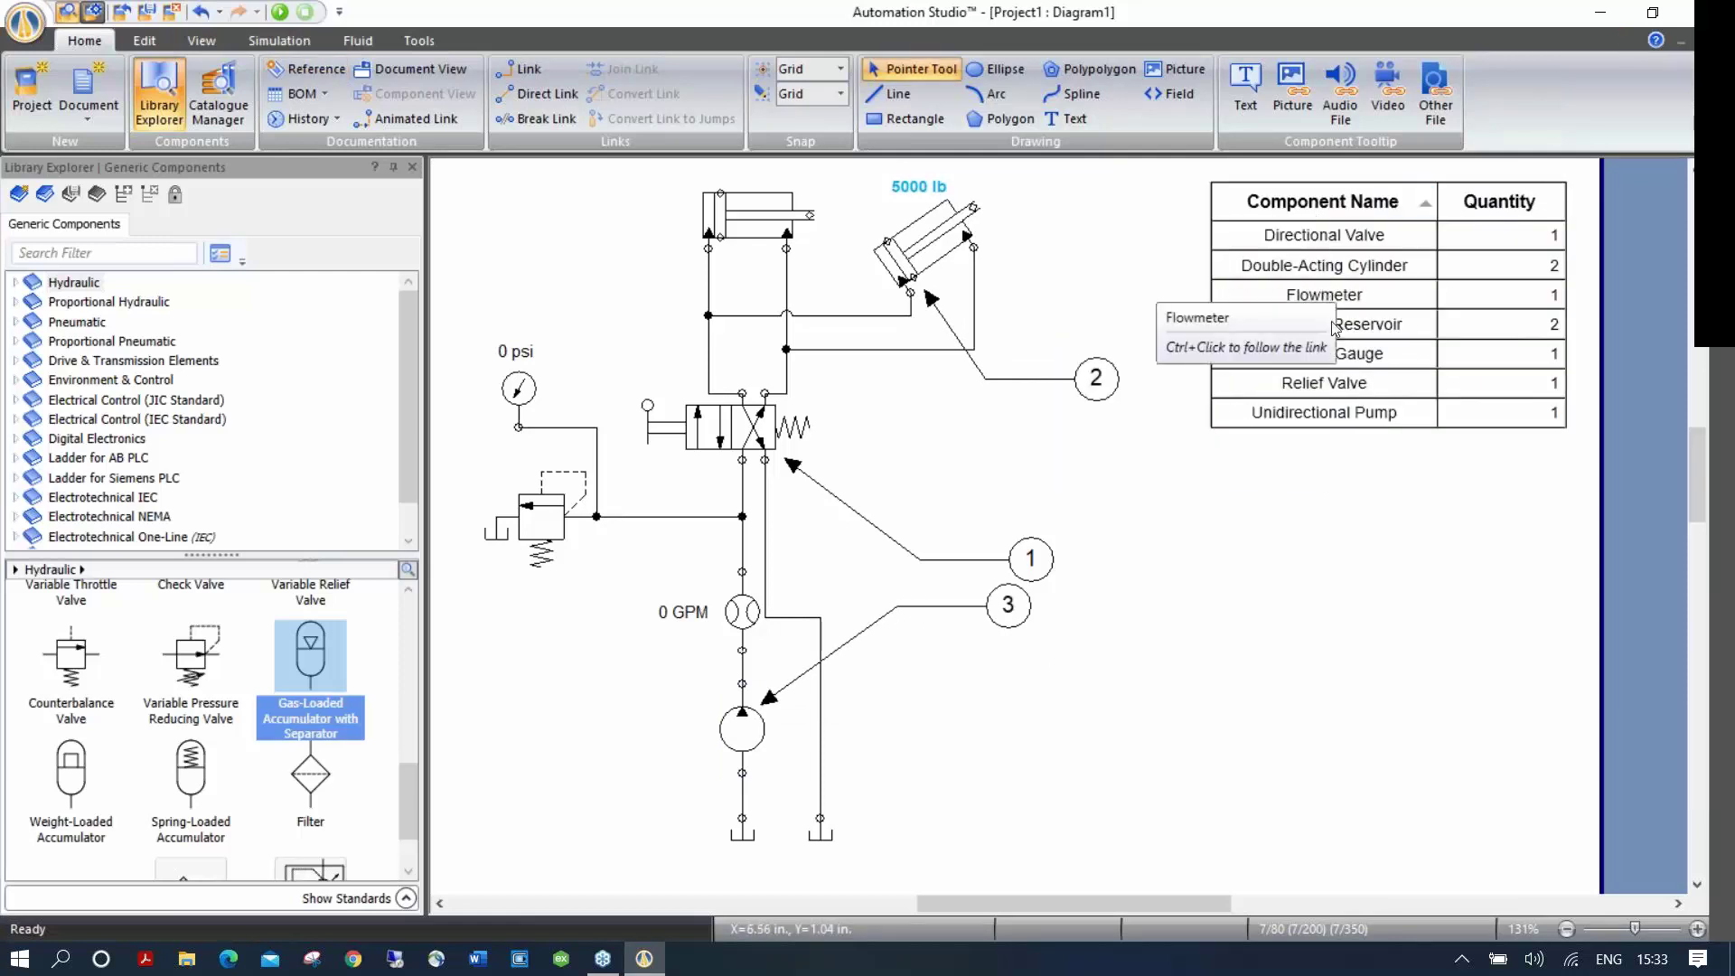
Step: Review the bill of materials table's data, standards, filters, fields, grouping and layout properties, and close them
{"action": "left_click", "coordinate": [1337, 236]}
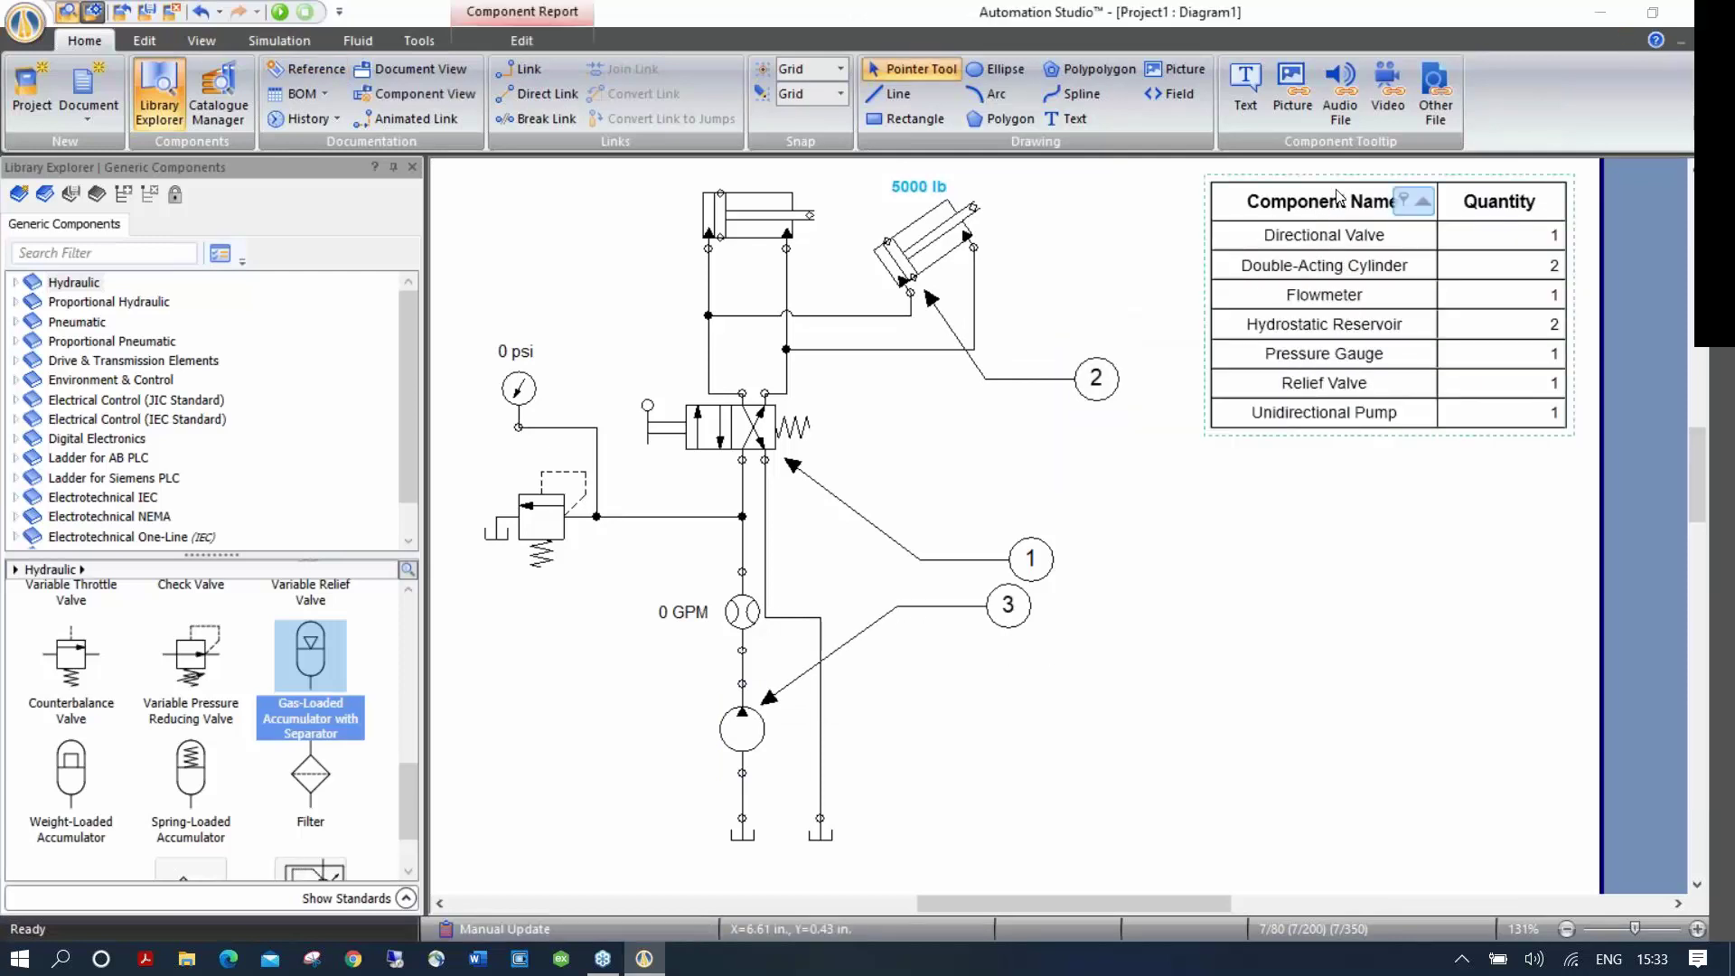
{"action": "left_click", "coordinate": [1340, 197]}
{"action": "left_click", "coordinate": [1340, 199]}
{"action": "double_click", "coordinate": [1345, 177]}
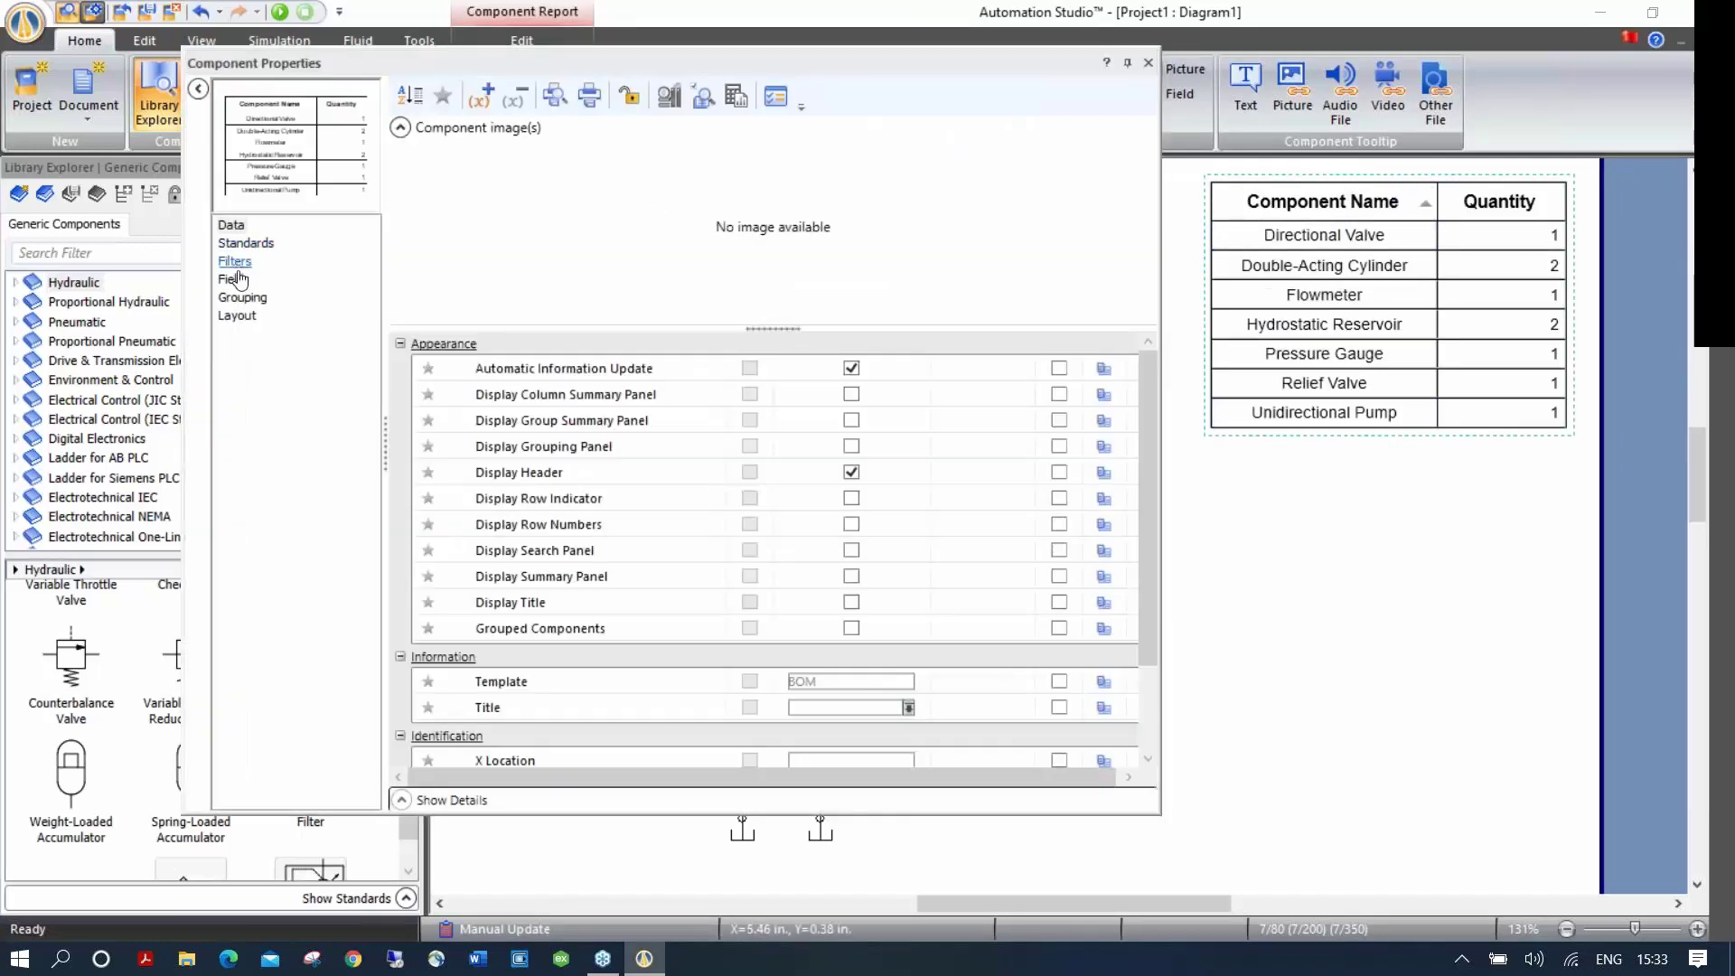
{"action": "left_click", "coordinate": [237, 280]}
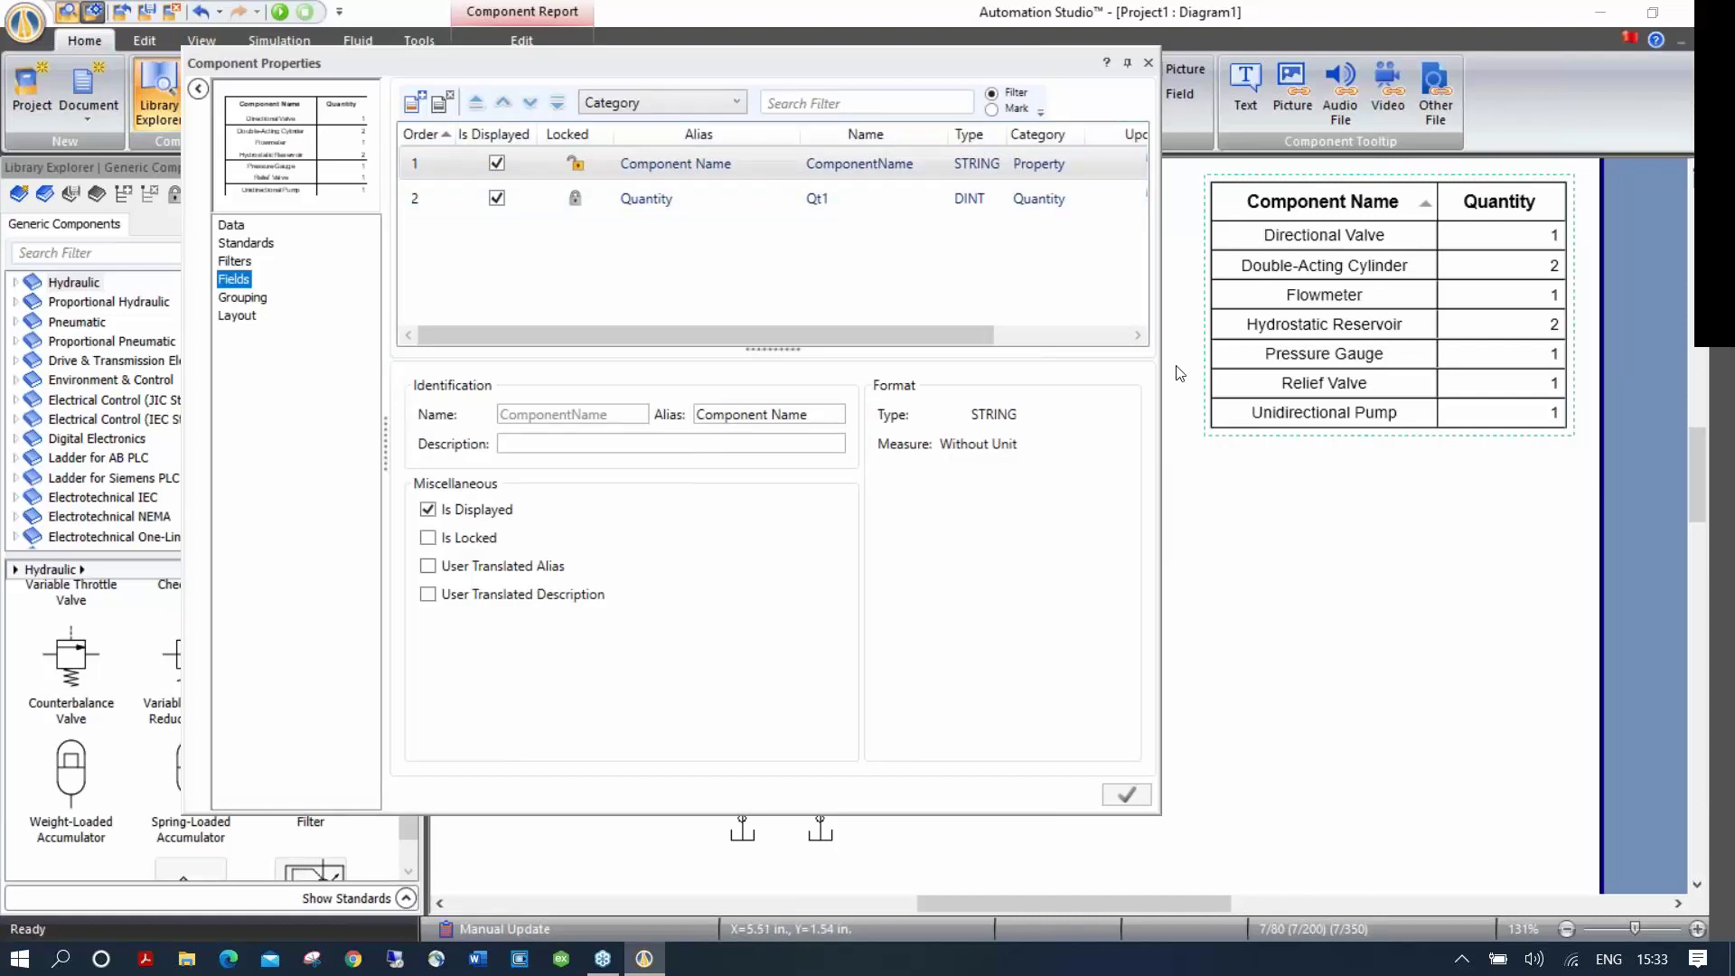
{"action": "left_click", "coordinate": [232, 226]}
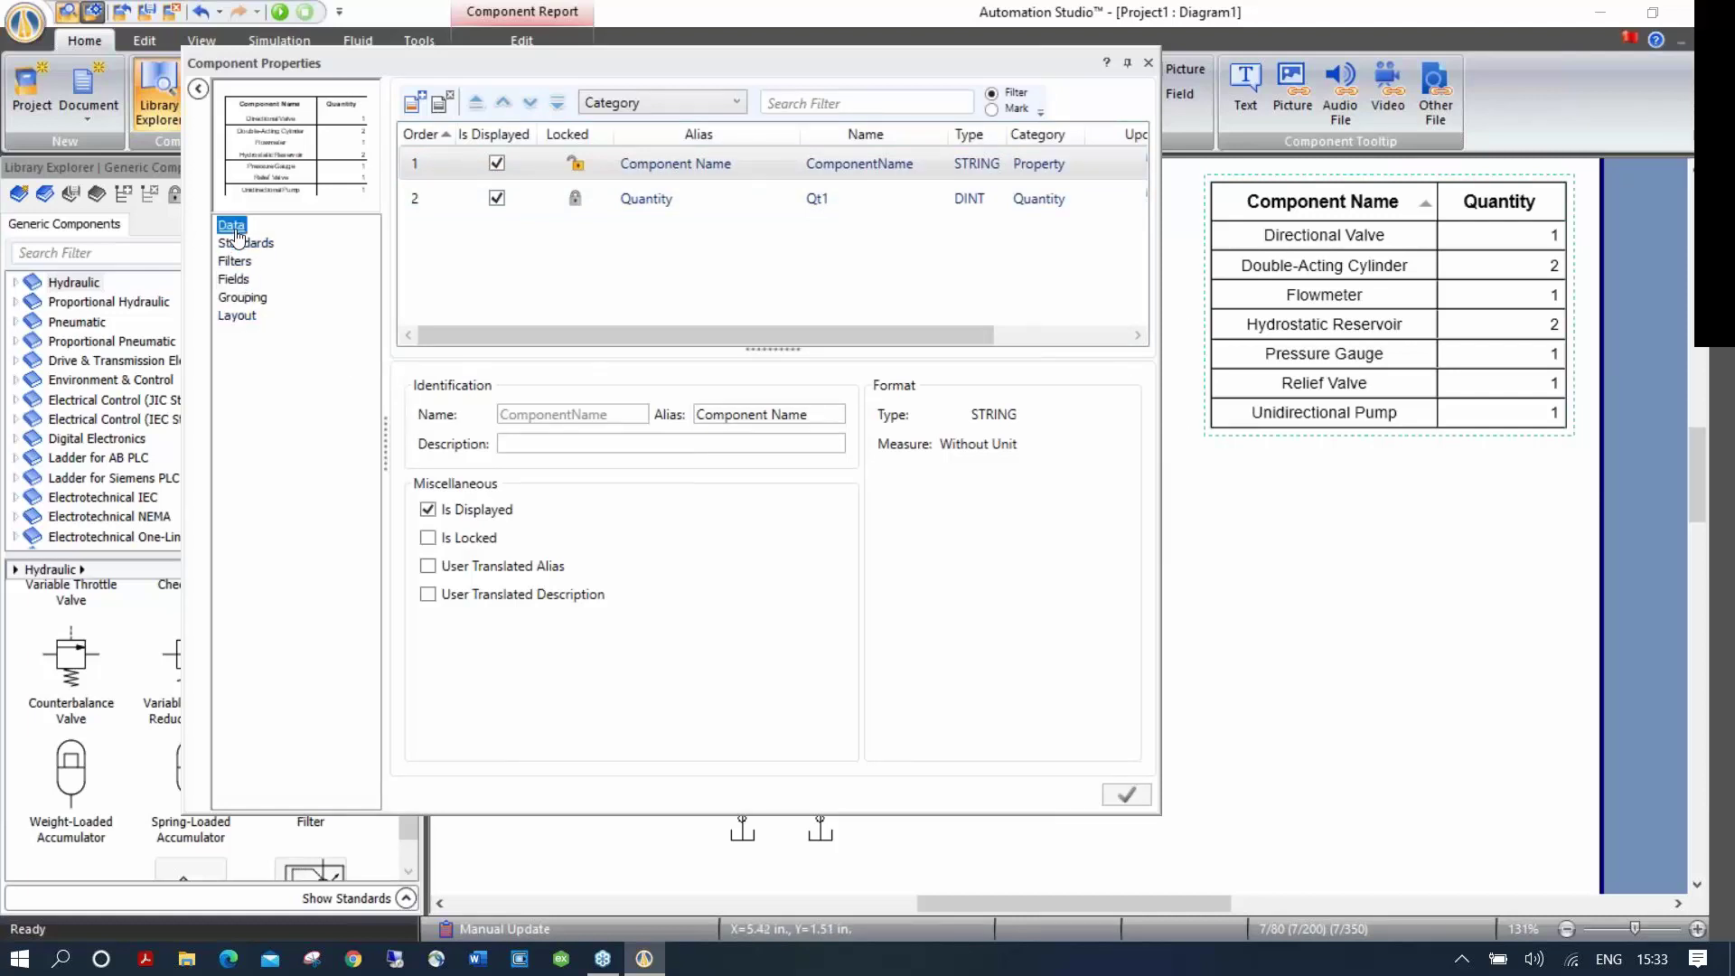
{"action": "left_click", "coordinate": [240, 247]}
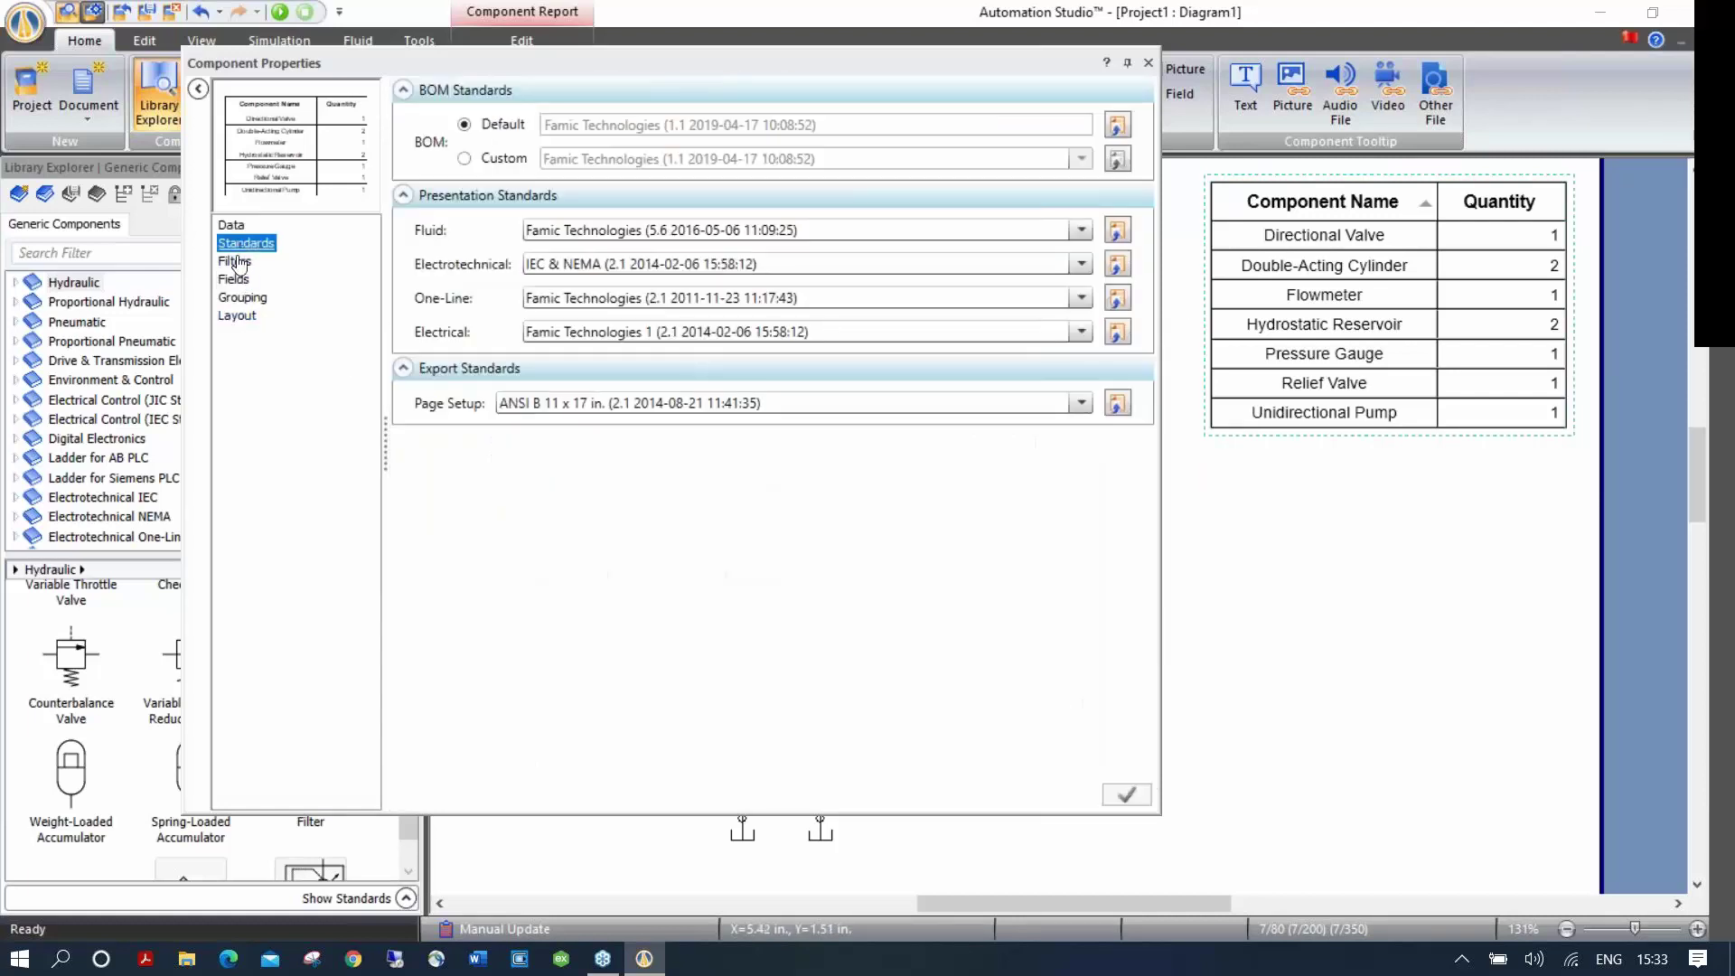
{"action": "left_click", "coordinate": [237, 264]}
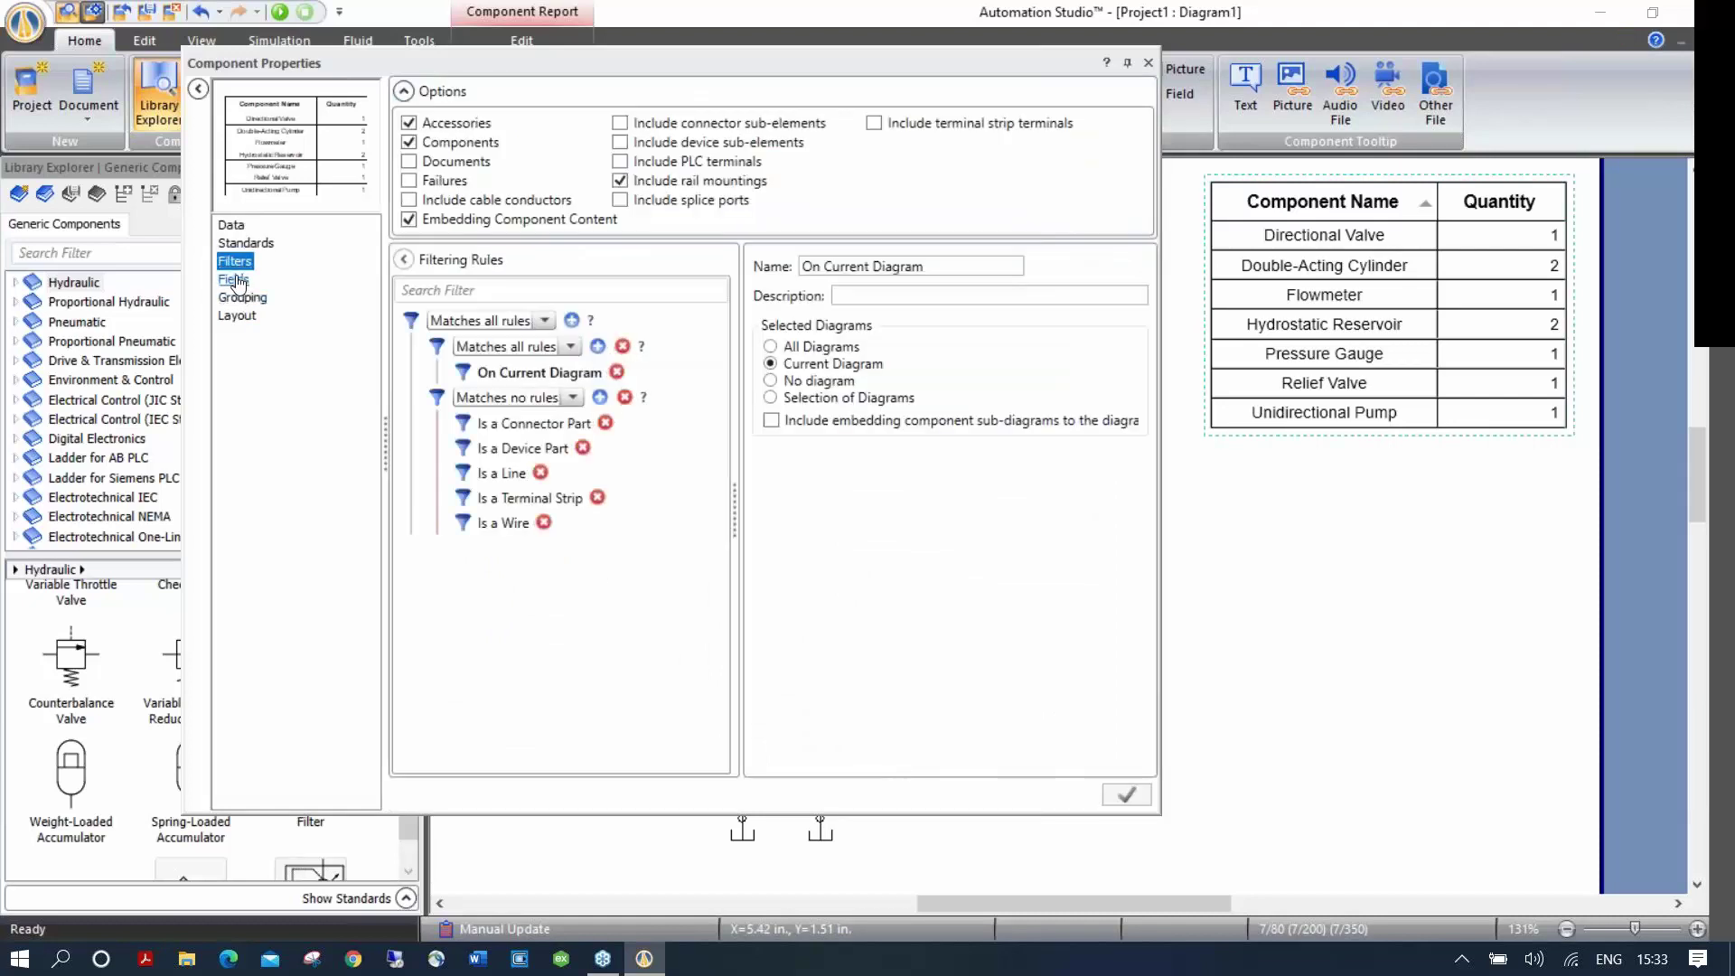
{"action": "left_click", "coordinate": [239, 282]}
{"action": "left_click", "coordinate": [240, 298]}
{"action": "left_click", "coordinate": [236, 316]}
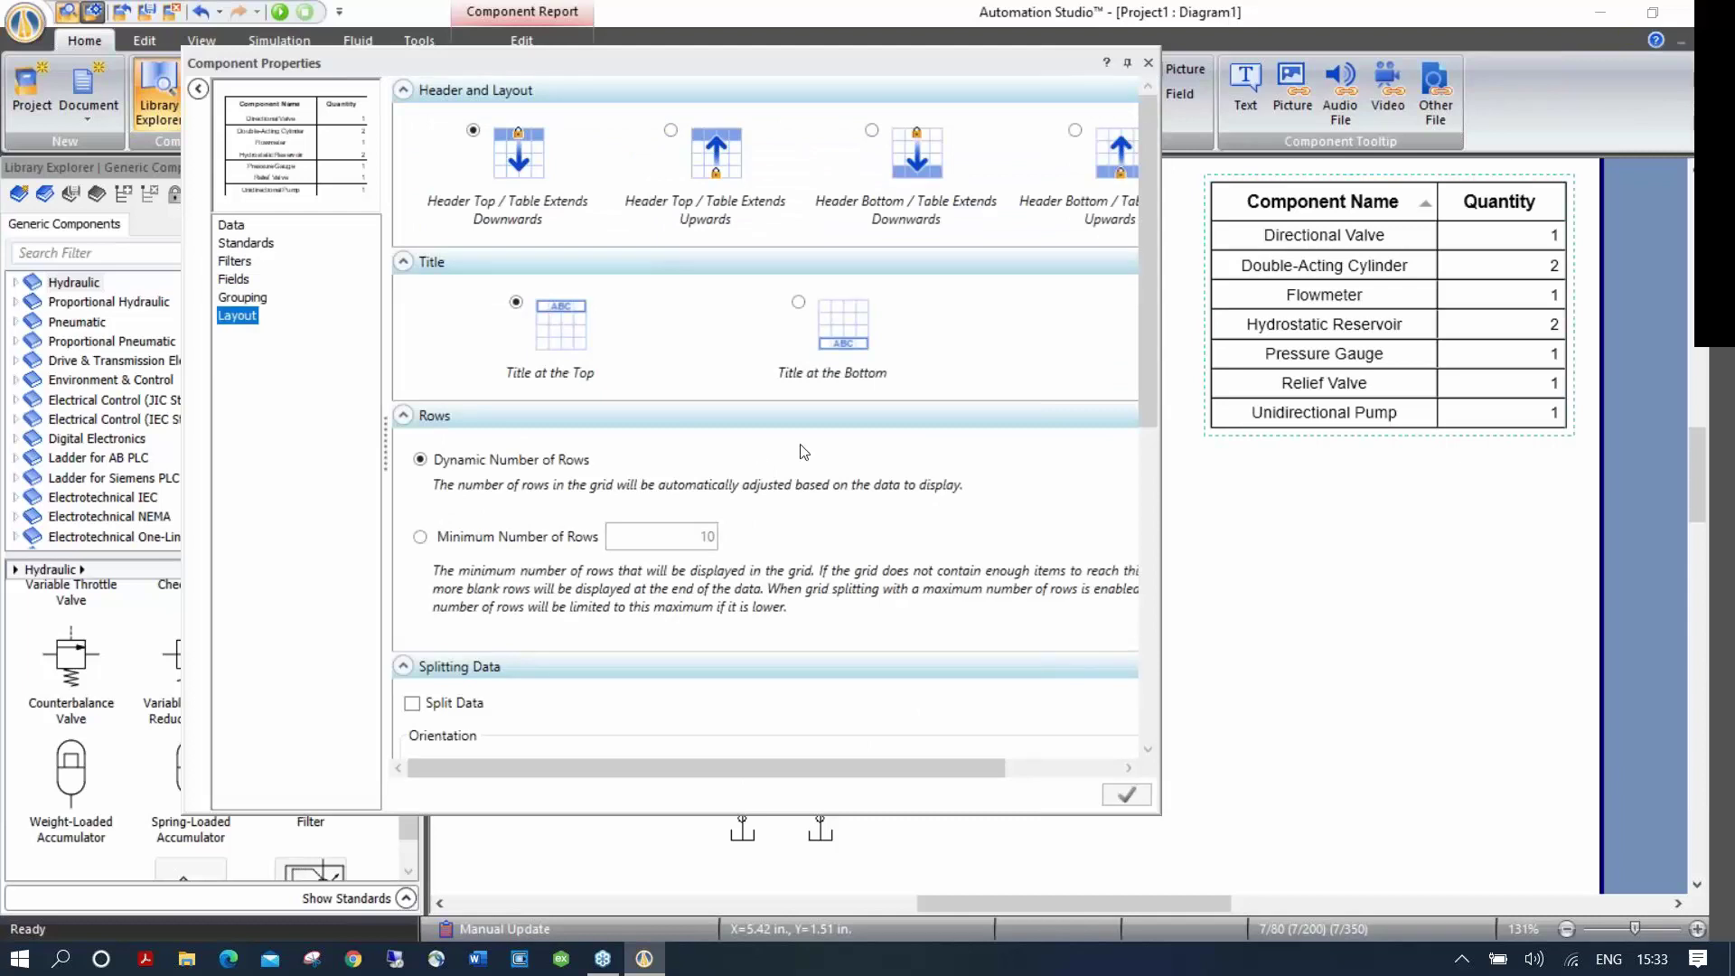
{"action": "left_click_drag", "start_coordinate": [1153, 294], "coordinate": [1115, 209]}
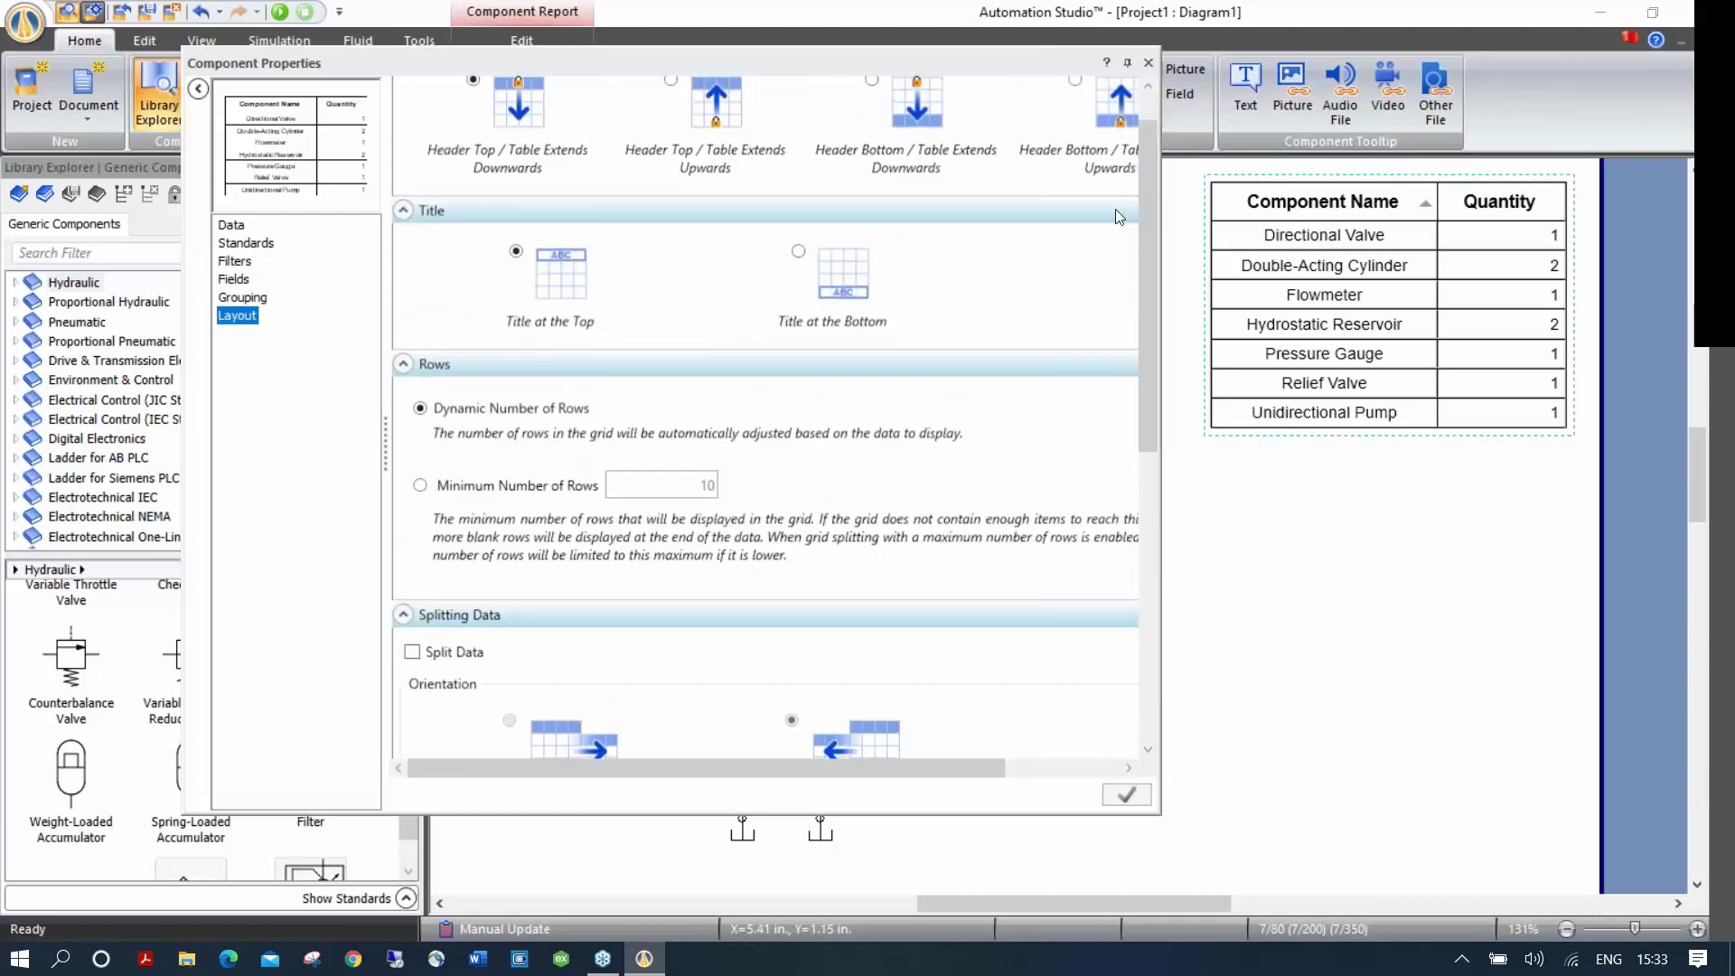
{"action": "left_click", "coordinate": [1146, 63]}
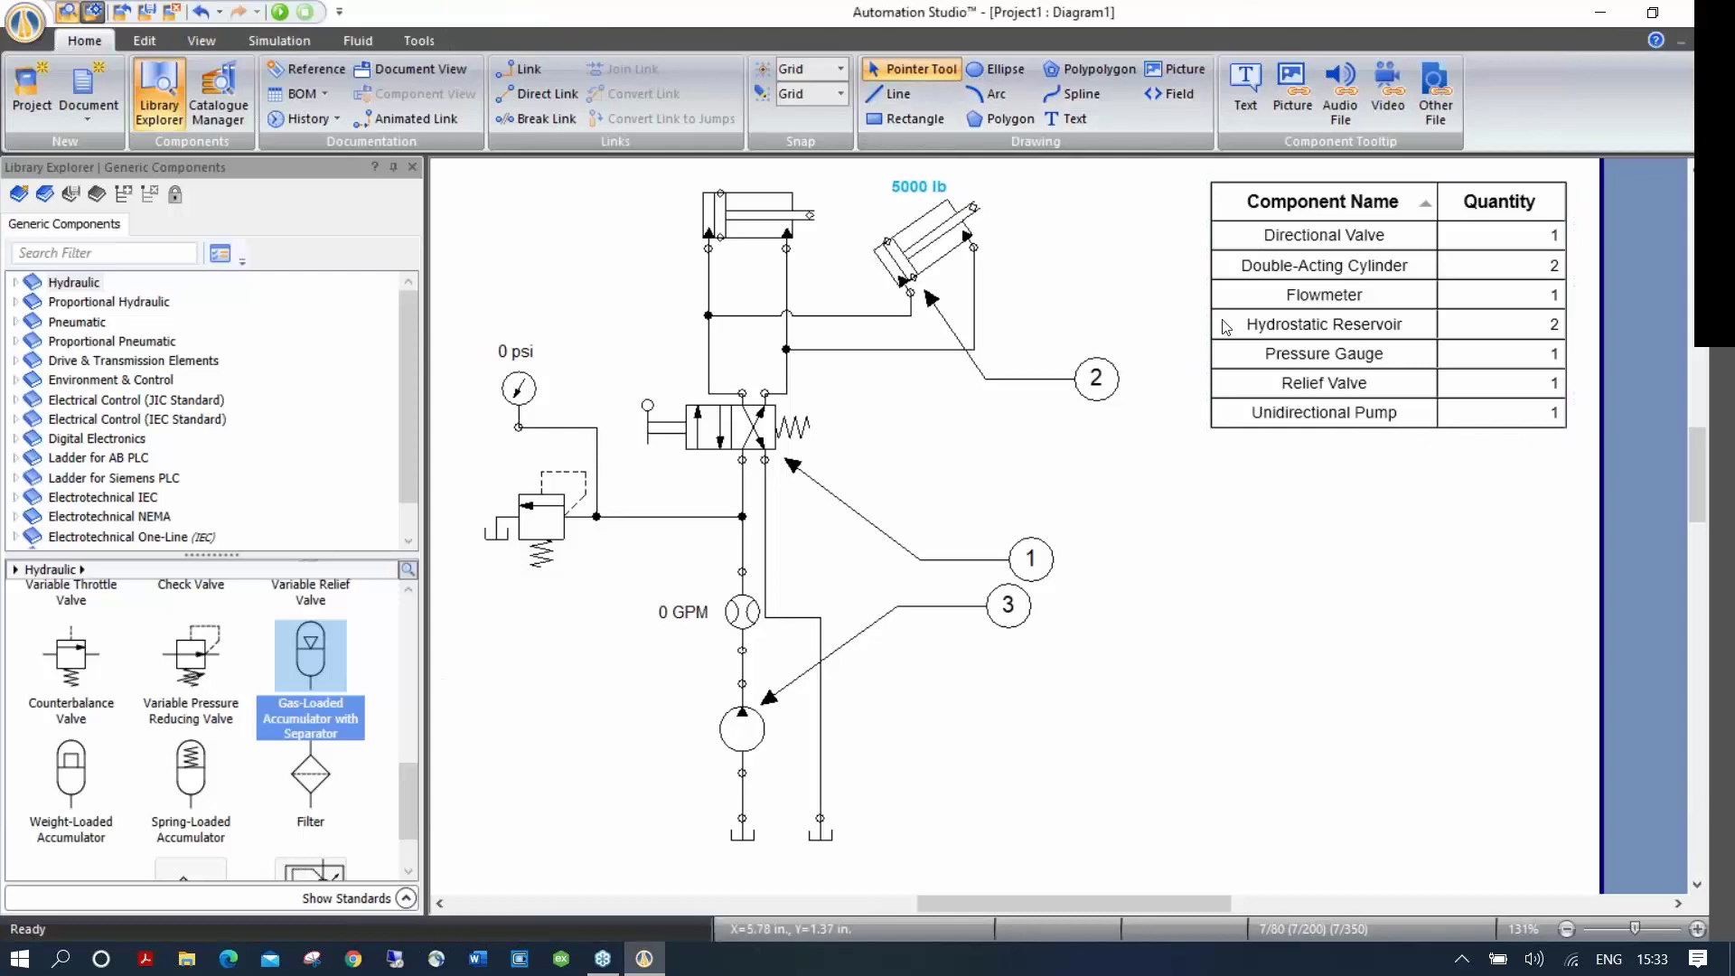
Step: Delete the bill of materials table from the diagram
{"action": "left_click", "coordinate": [1292, 194]}
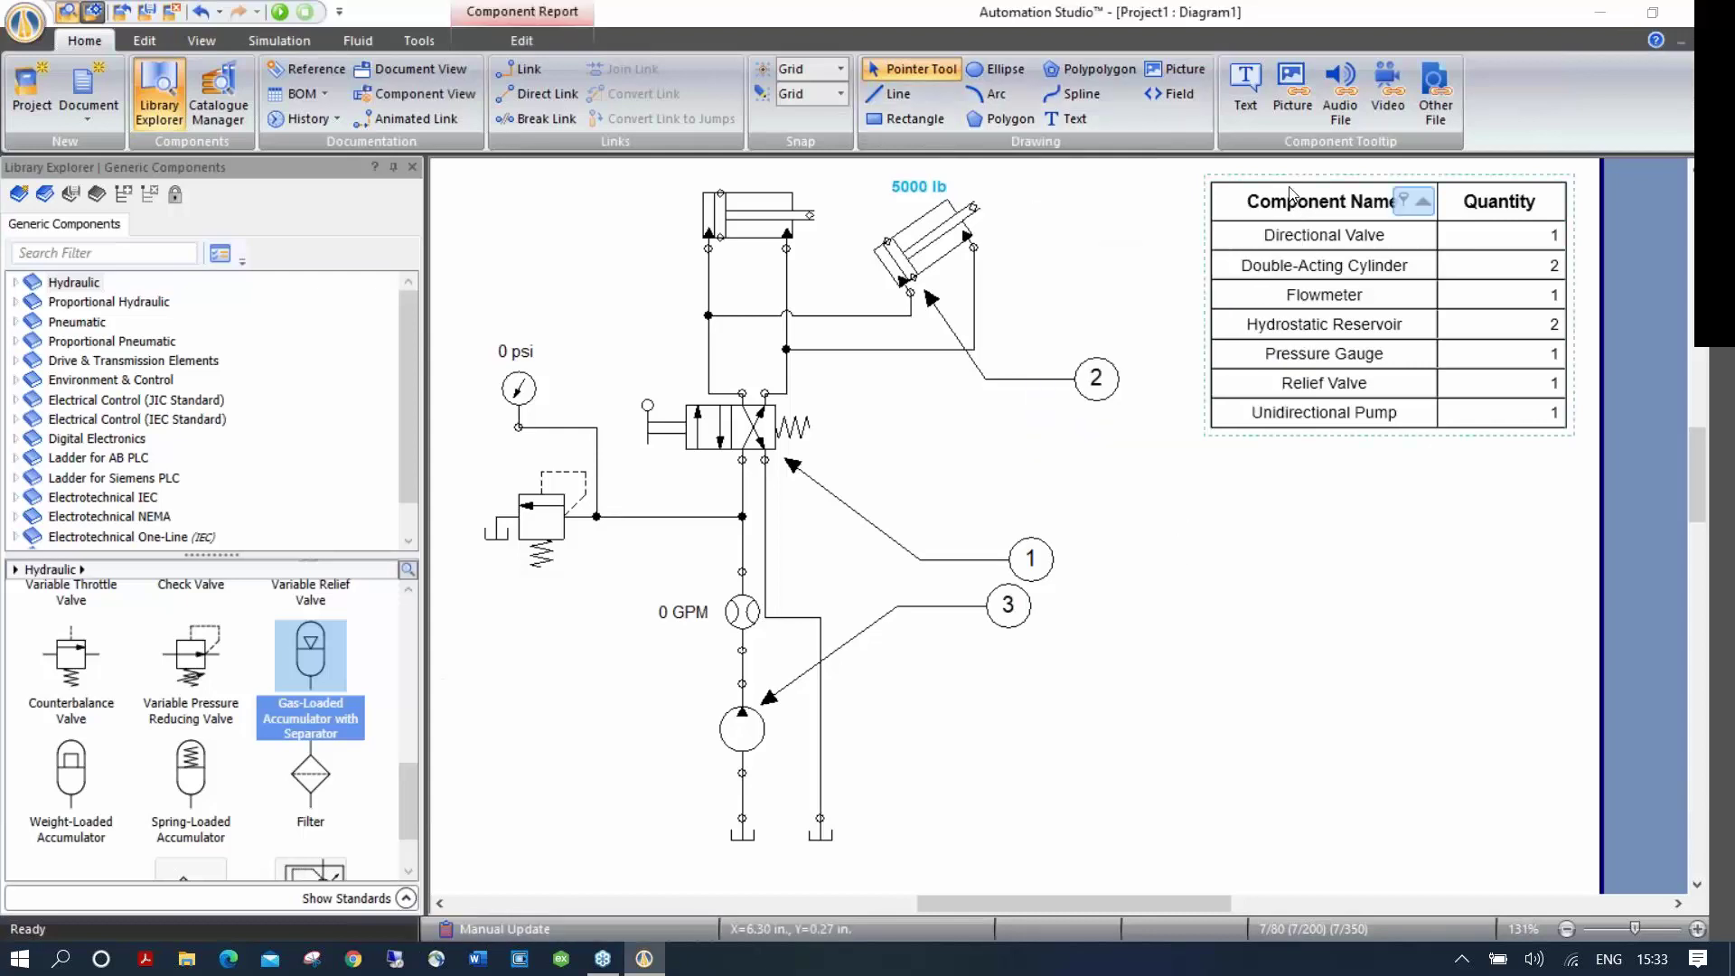
{"action": "key", "text": "Delete"}
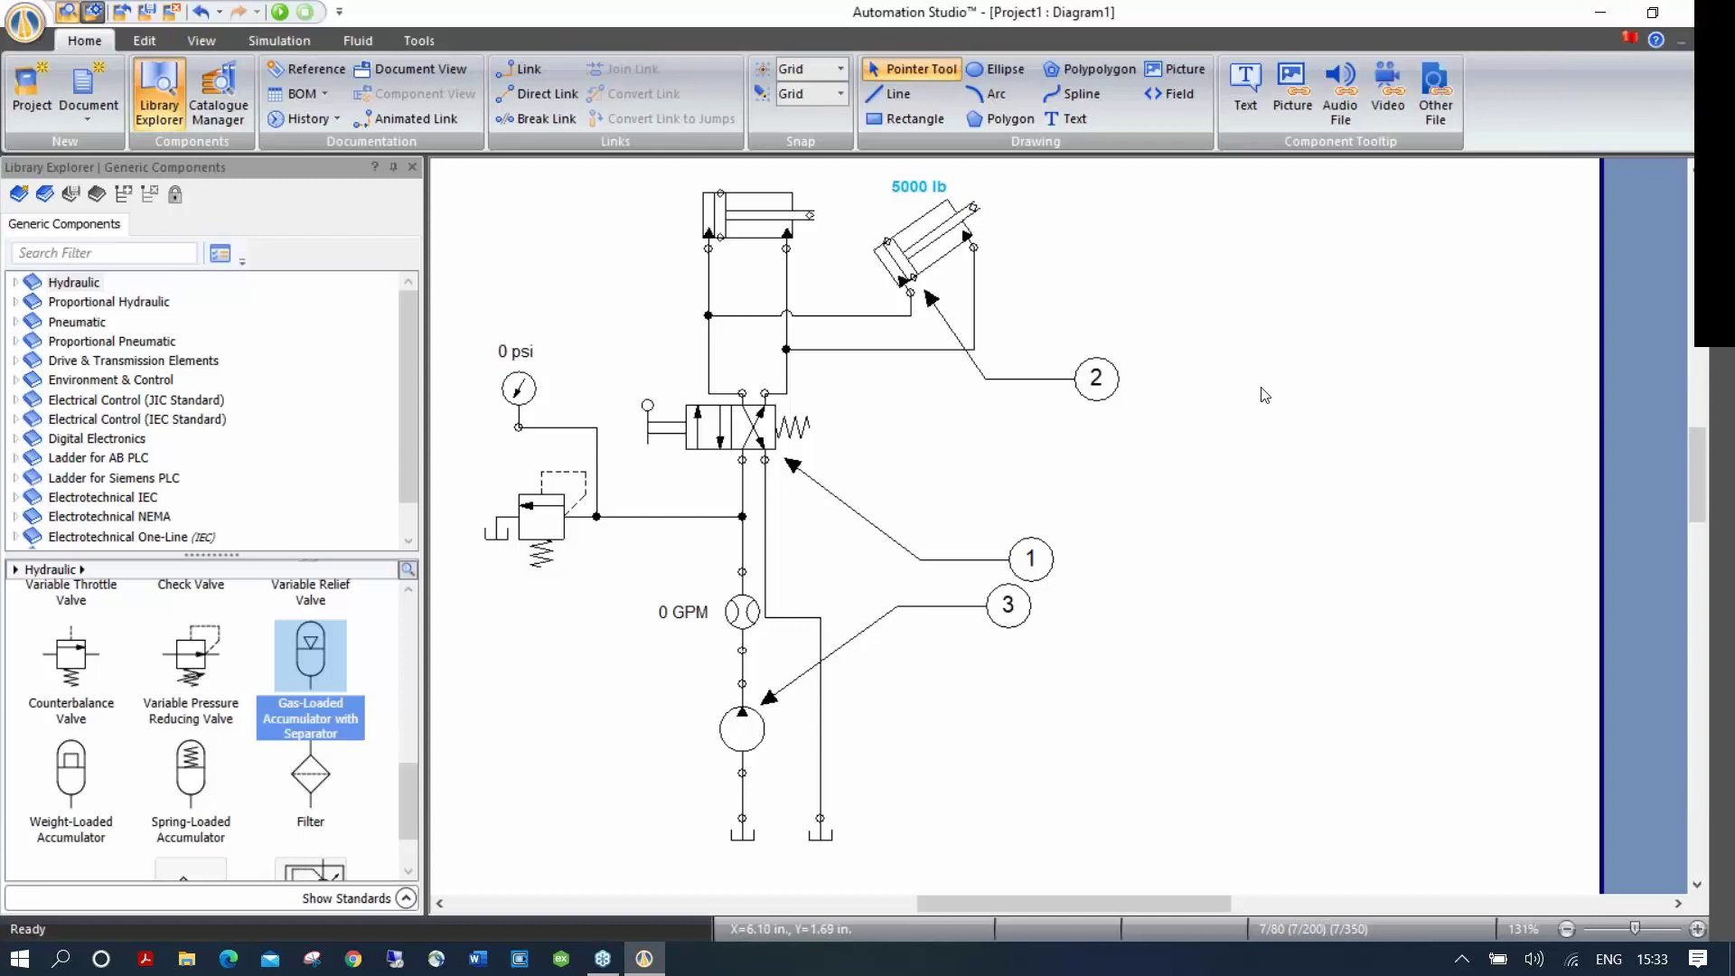
Step: Duplicate the complete circuit with its reference callouts and place the copy at the lower right of the original
{"action": "scroll", "coordinate": [1264, 395], "scroll_direction": "down", "scroll_amount": 2}
{"action": "scroll", "coordinate": [1264, 395], "scroll_direction": "up", "scroll_amount": 2}
{"action": "scroll", "coordinate": [1193, 411], "scroll_direction": "down", "scroll_amount": 2}
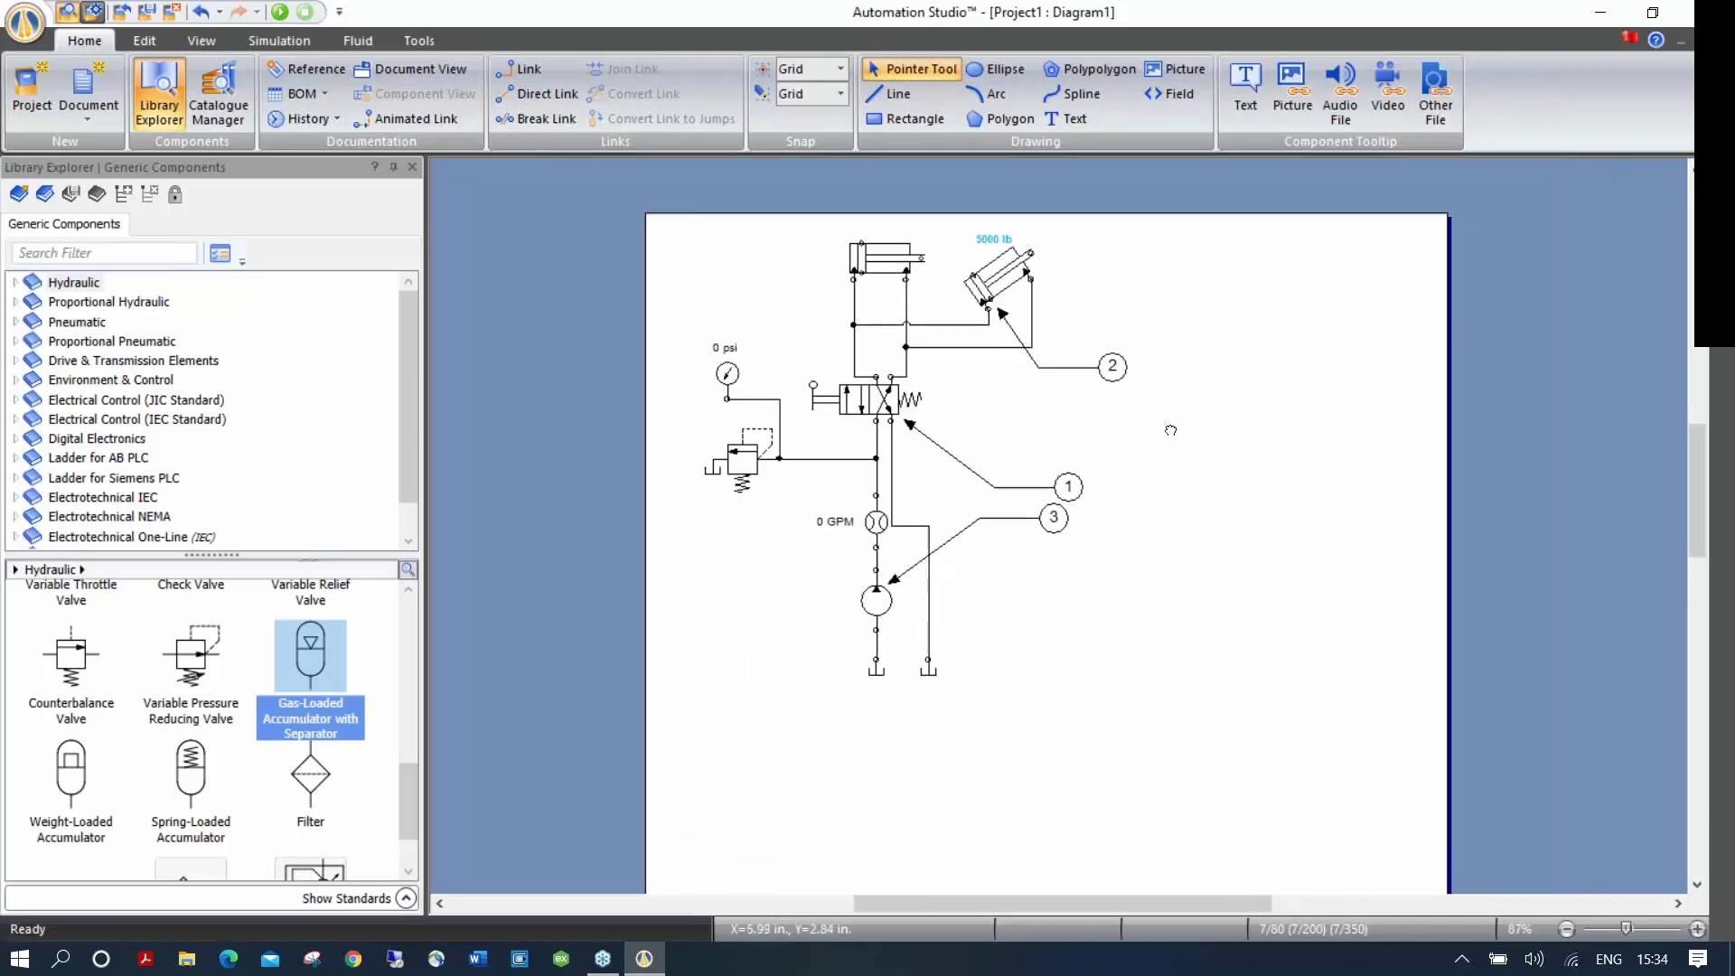
{"action": "scroll", "coordinate": [1170, 430], "scroll_direction": "up", "scroll_amount": 2}
{"action": "scroll", "coordinate": [1146, 461], "scroll_direction": "down", "scroll_amount": 2}
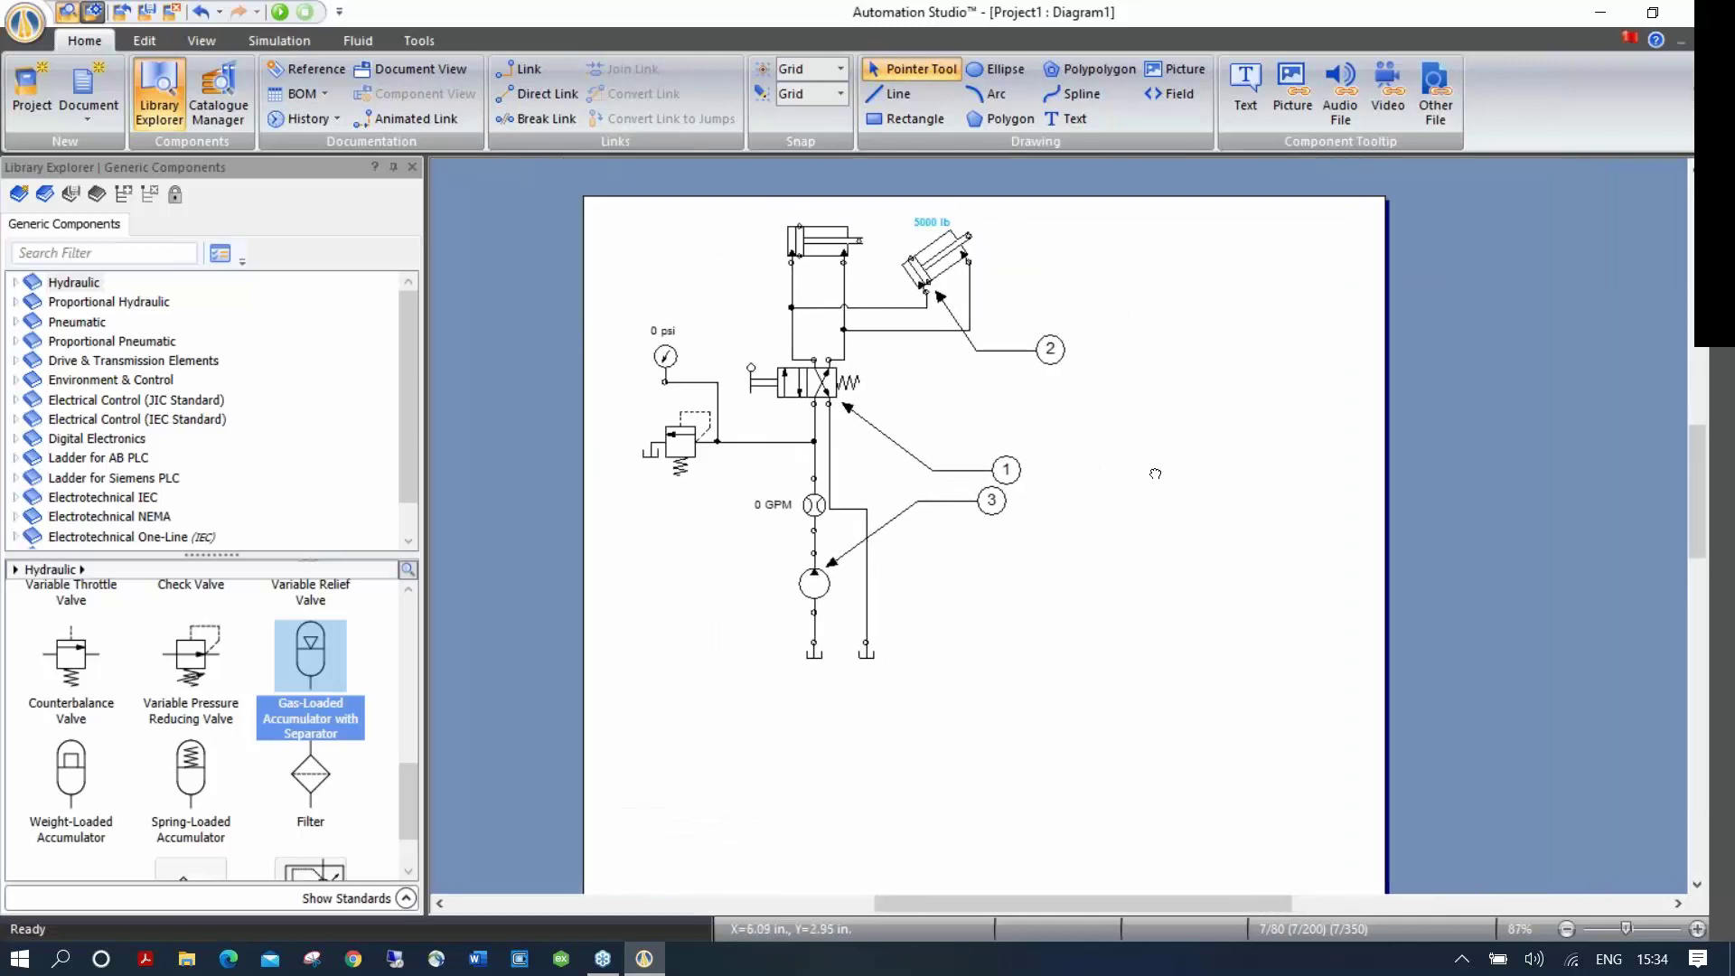
{"action": "scroll", "coordinate": [1131, 449], "scroll_direction": "up", "scroll_amount": 2}
{"action": "scroll", "coordinate": [1131, 449], "scroll_direction": "down", "scroll_amount": 2}
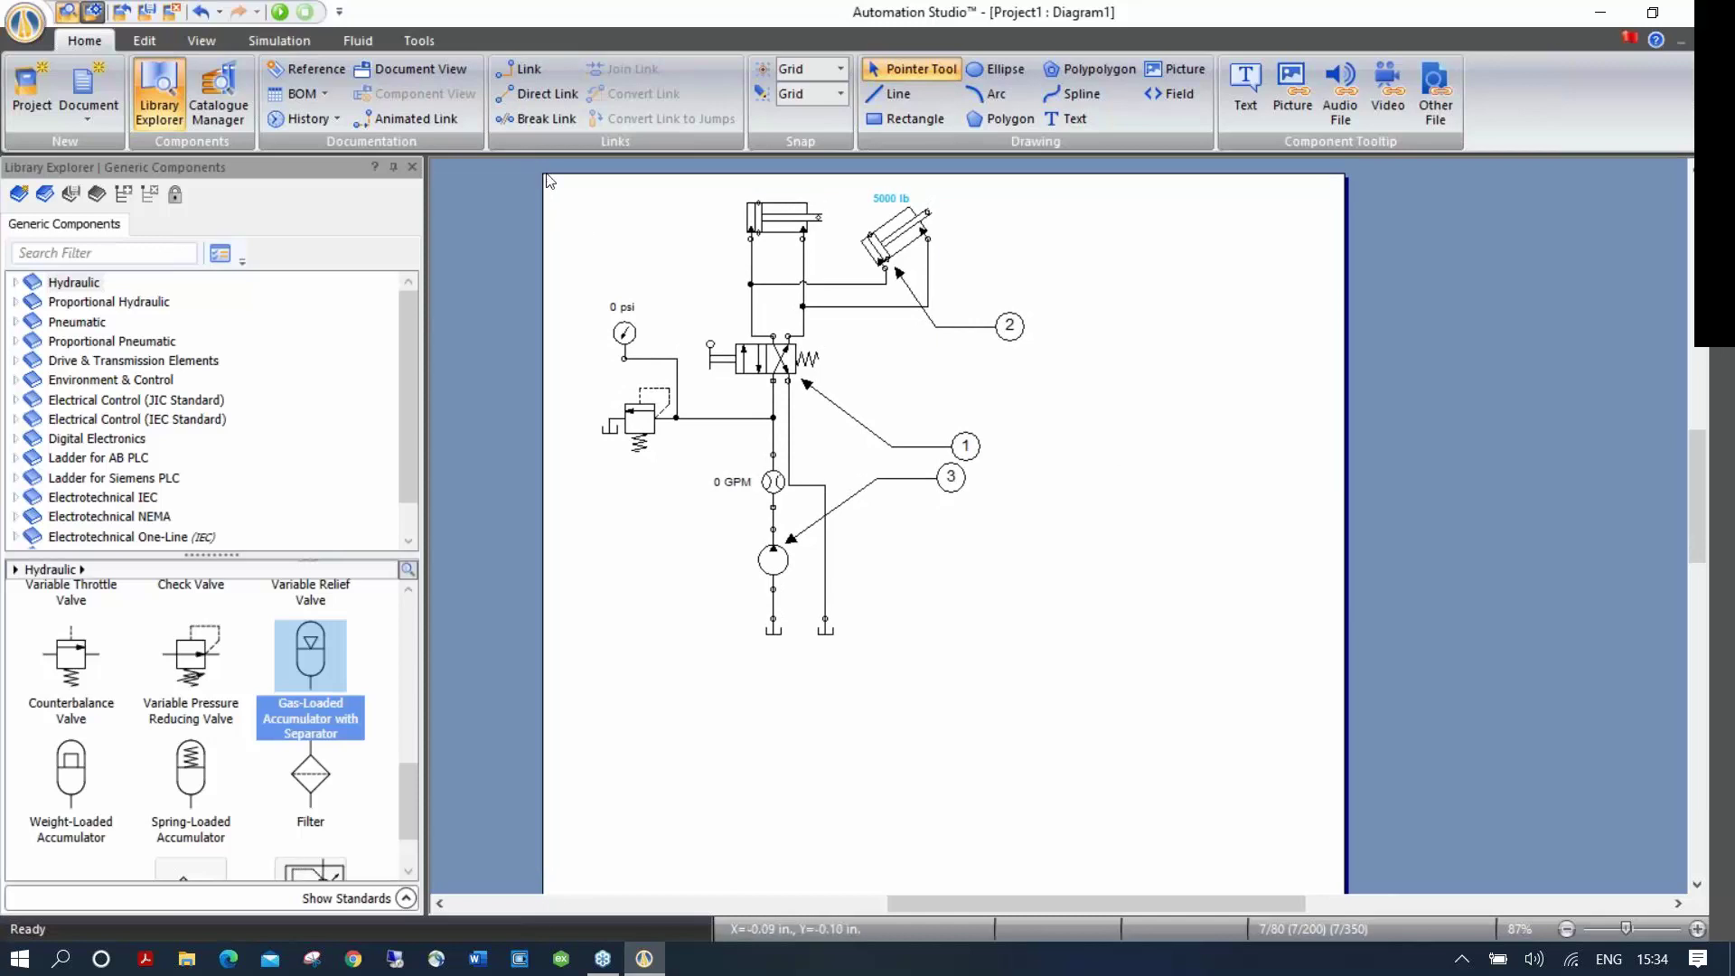
{"action": "key", "text": "ctrl+a"}
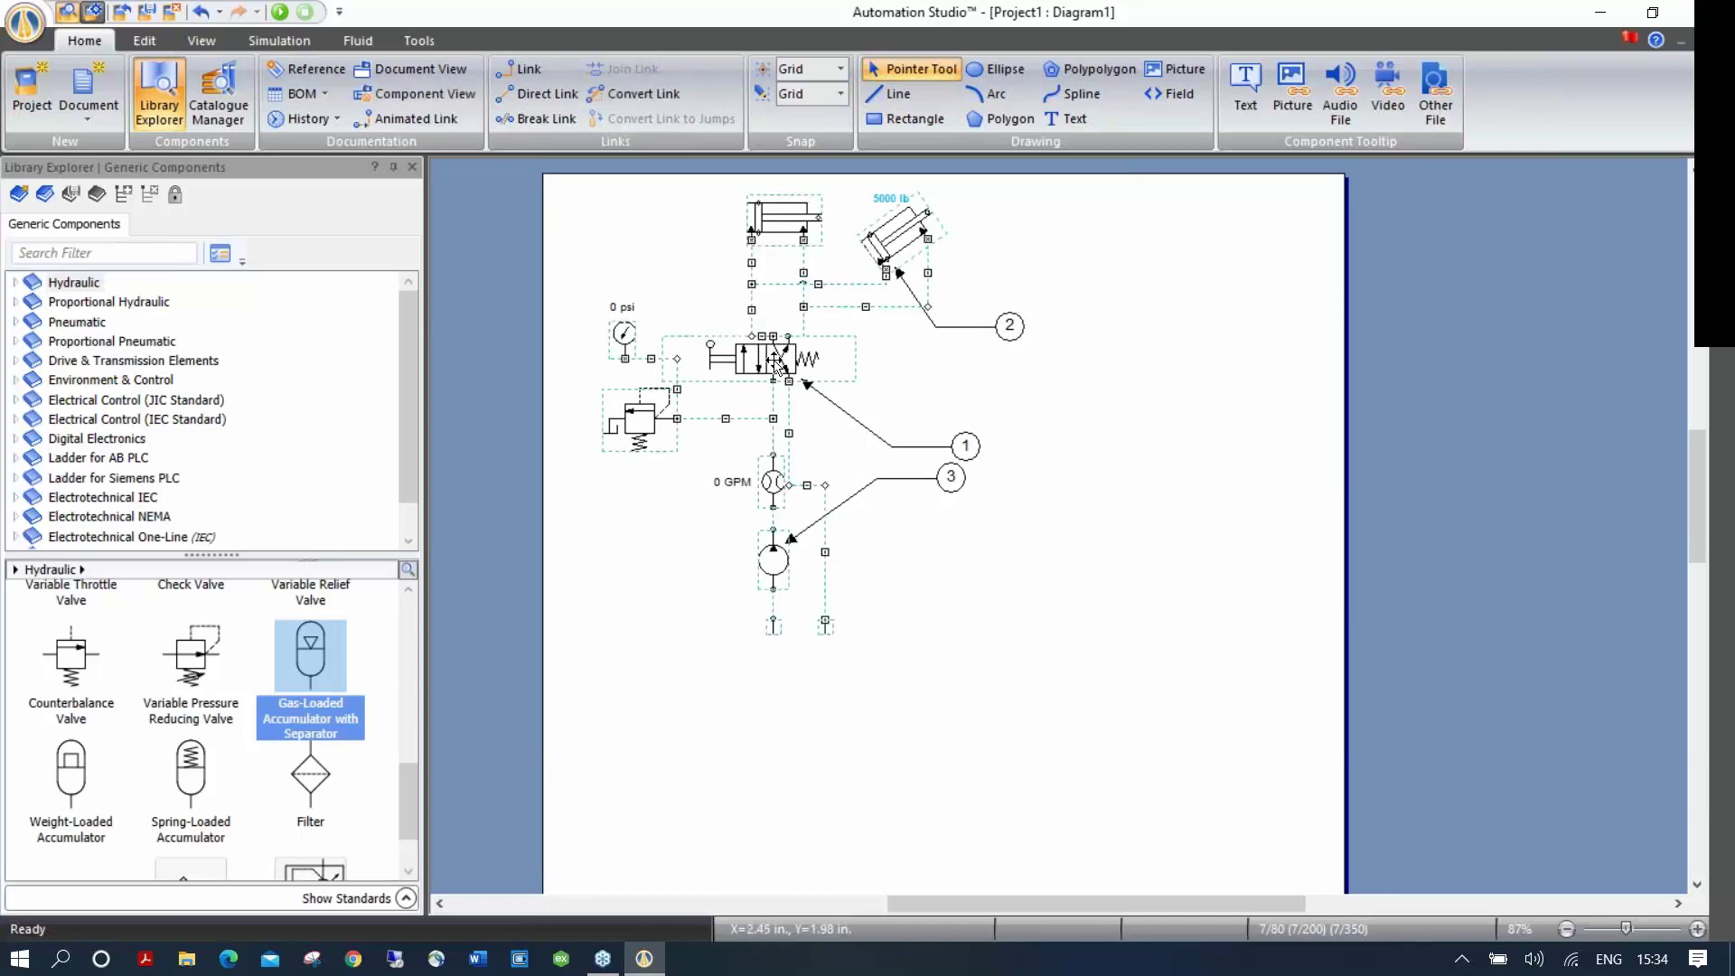
{"action": "left_click_drag", "start_coordinate": [775, 361], "coordinate": [1138, 599]}
{"action": "left_click", "coordinate": [1165, 350]}
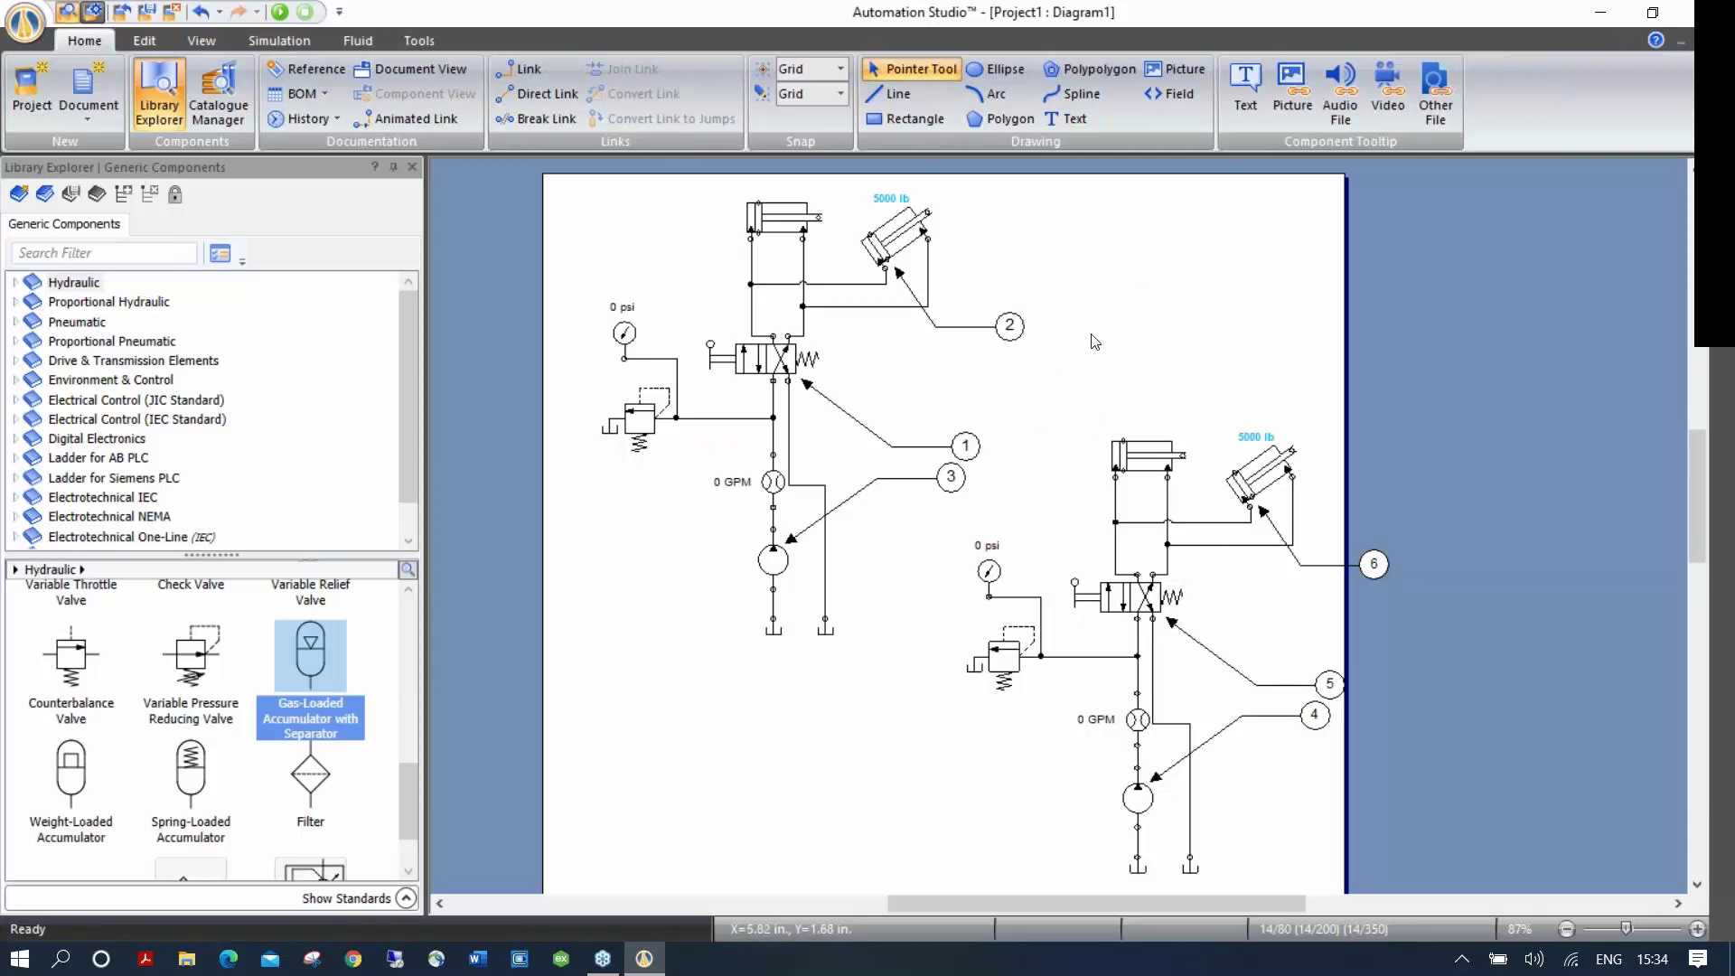
{"action": "left_click_drag", "start_coordinate": [1084, 295], "coordinate": [1037, 299]}
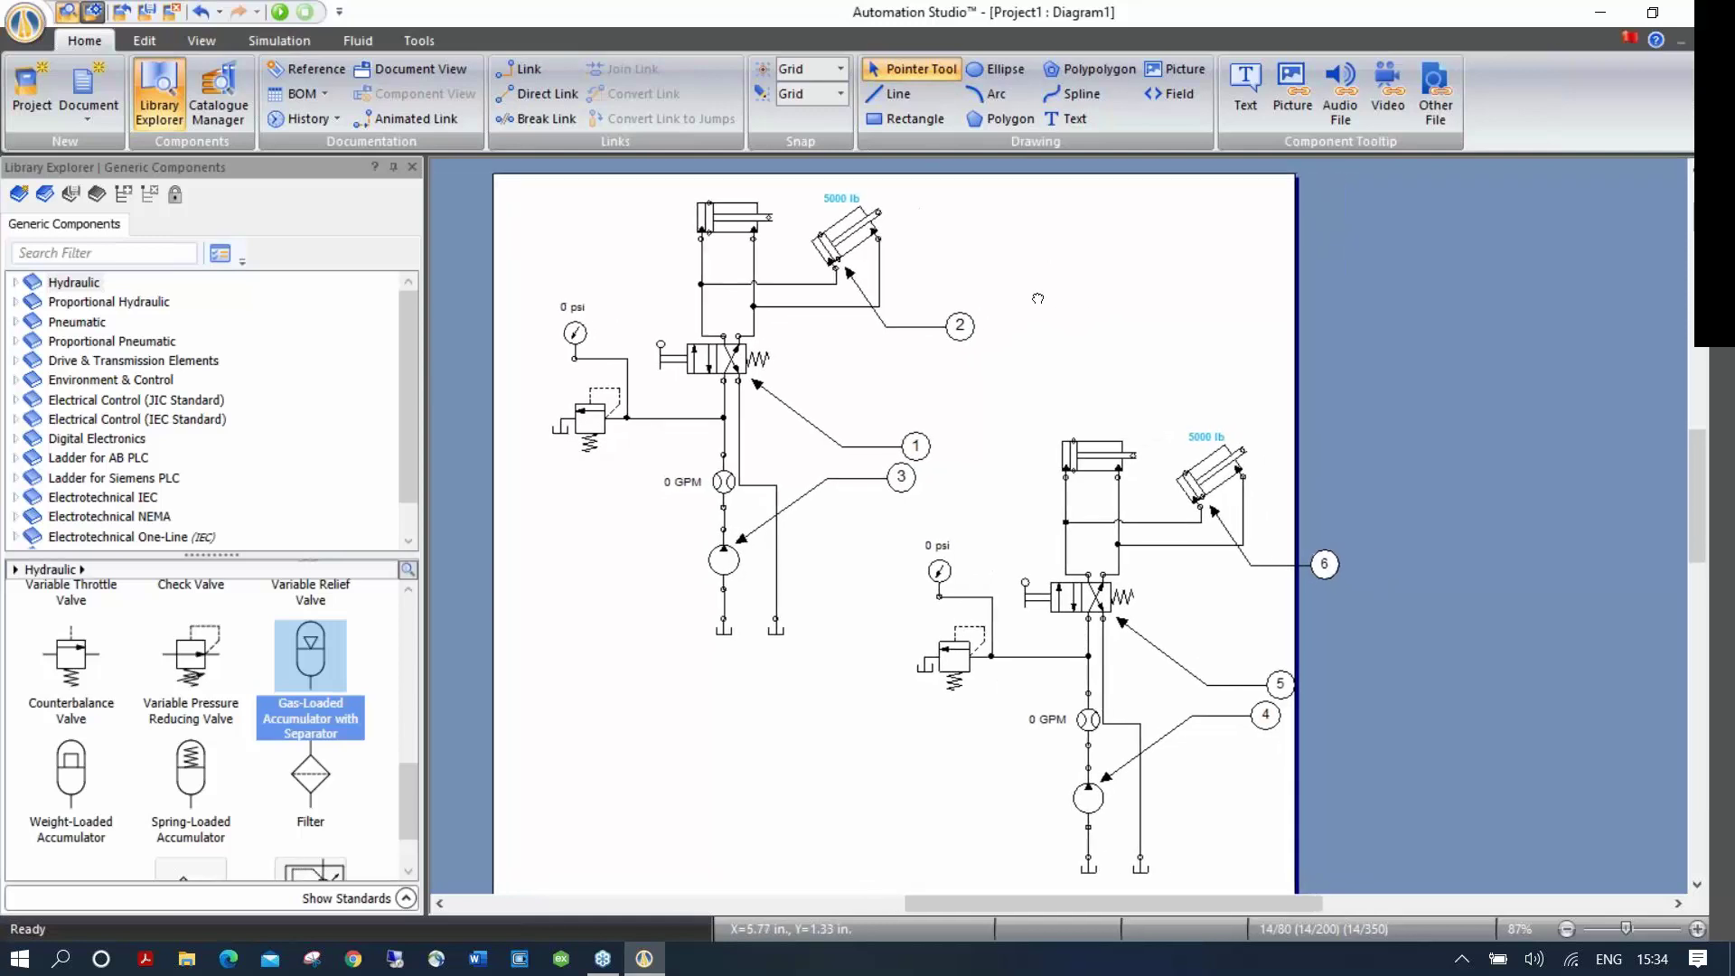
Step: Set the component and drawing scale in the diagram's document properties to 75% and close the properties
{"action": "right_click", "coordinate": [1017, 236]}
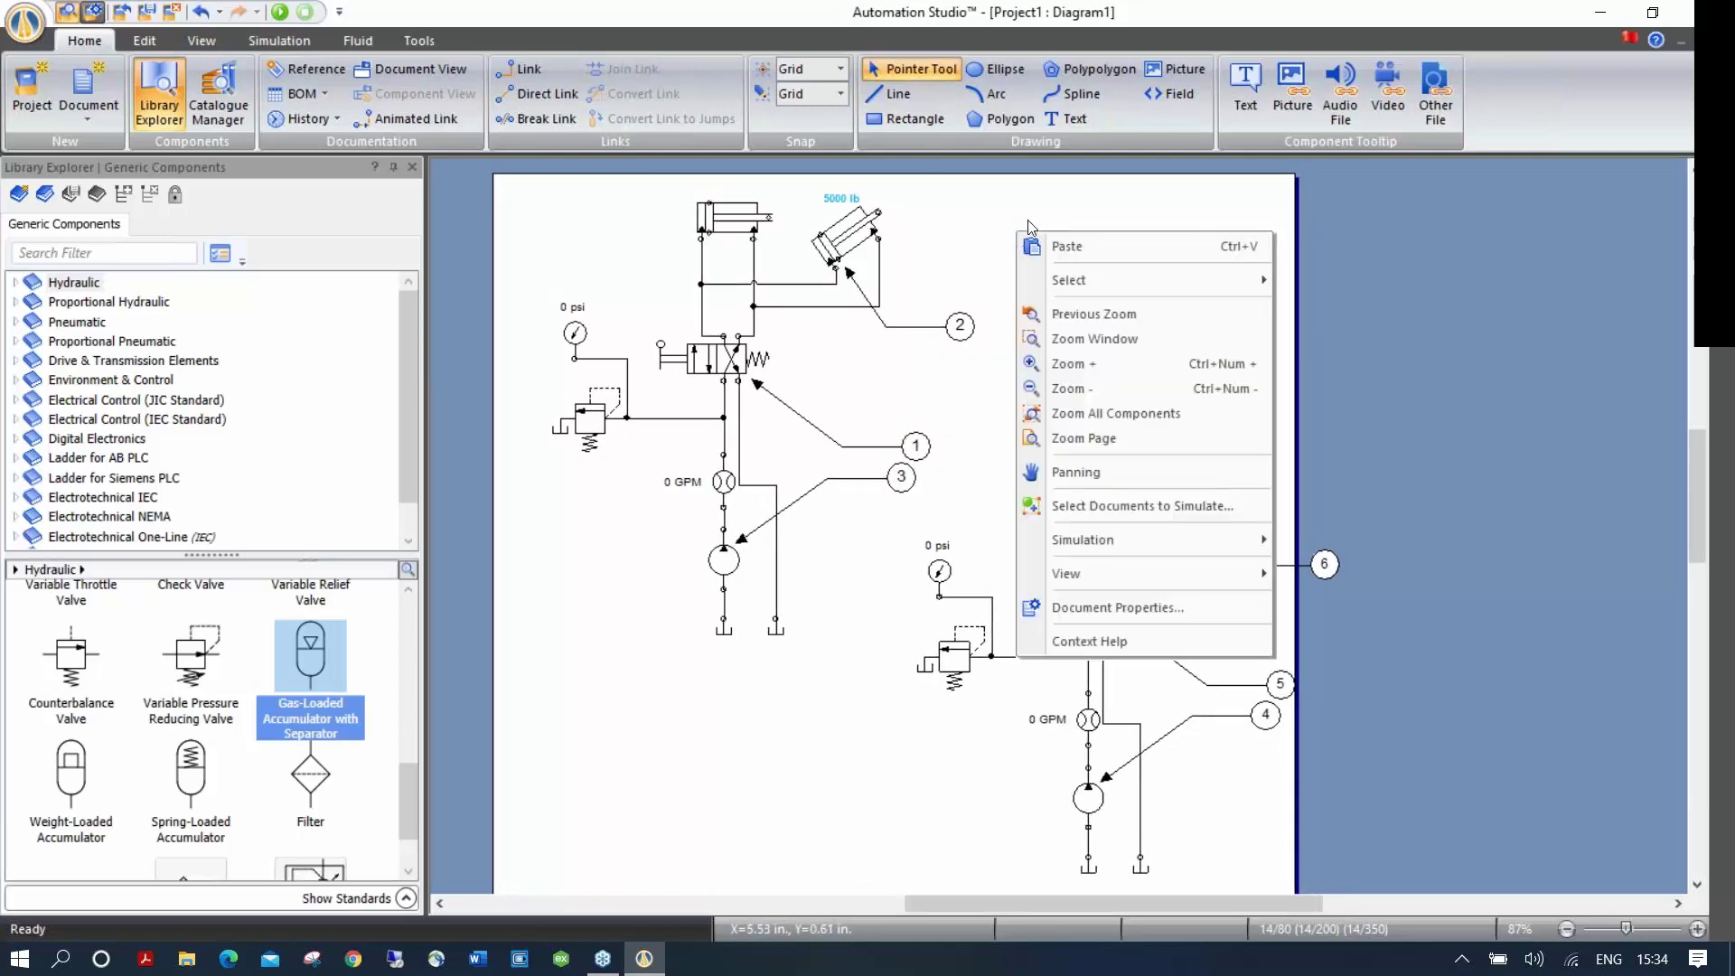
{"action": "left_click", "coordinate": [1106, 611]}
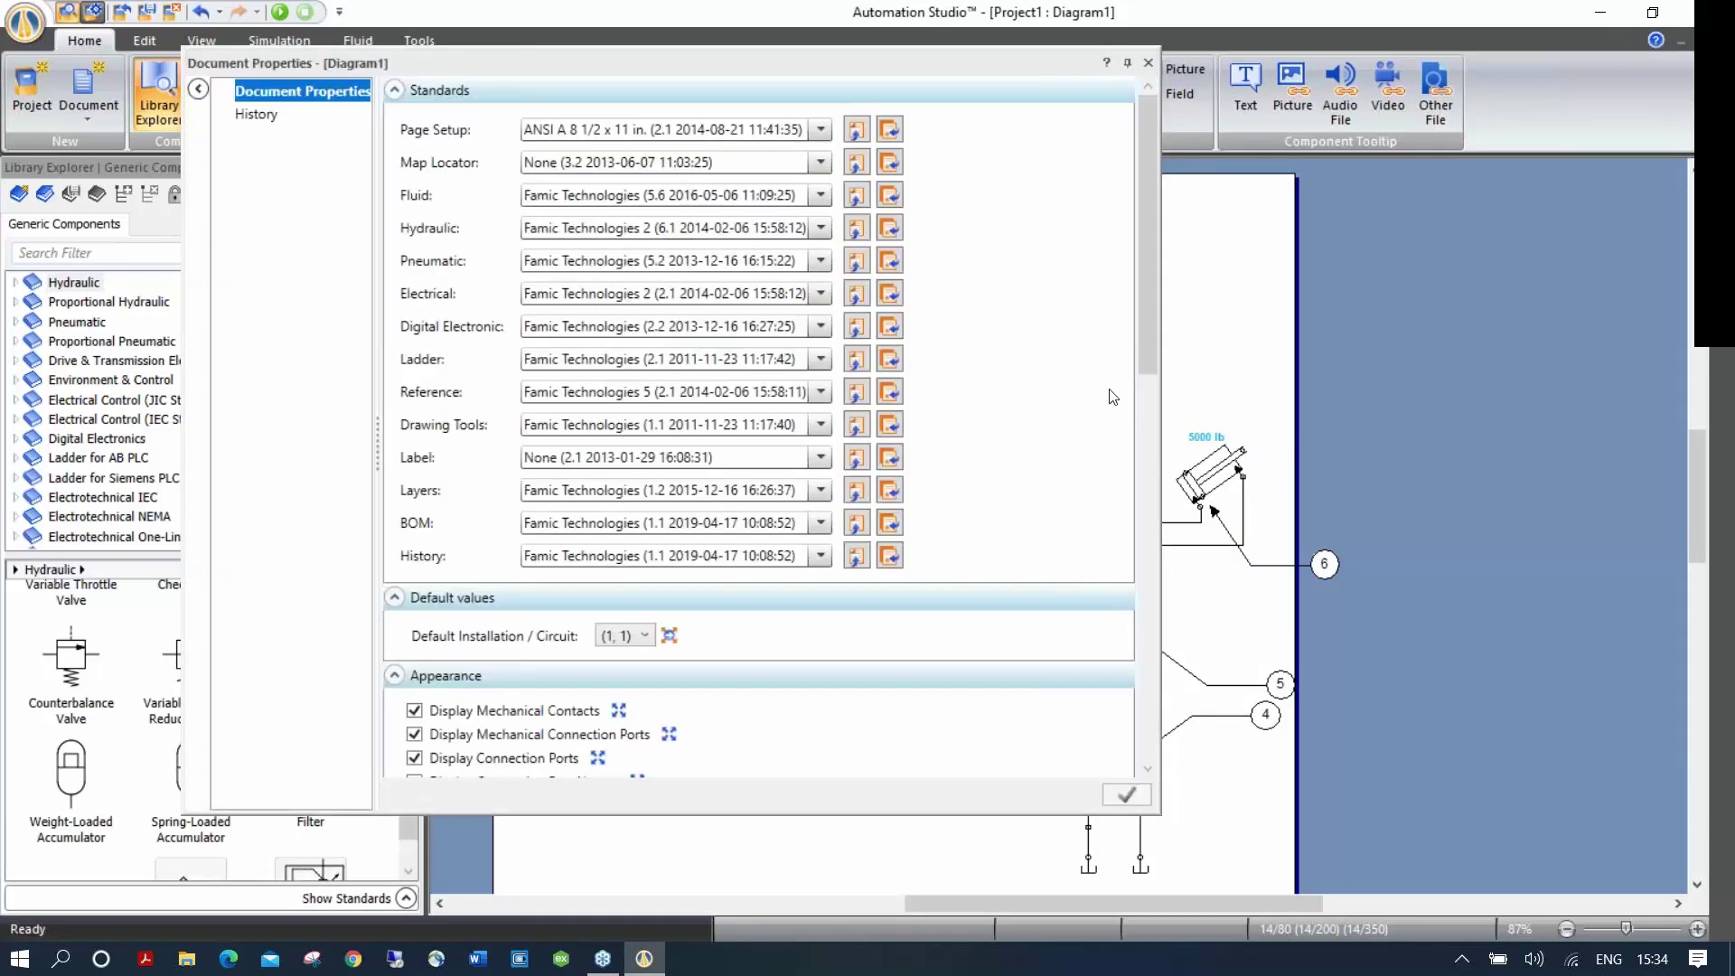
{"action": "left_click_drag", "start_coordinate": [1144, 231], "coordinate": [1126, 418]}
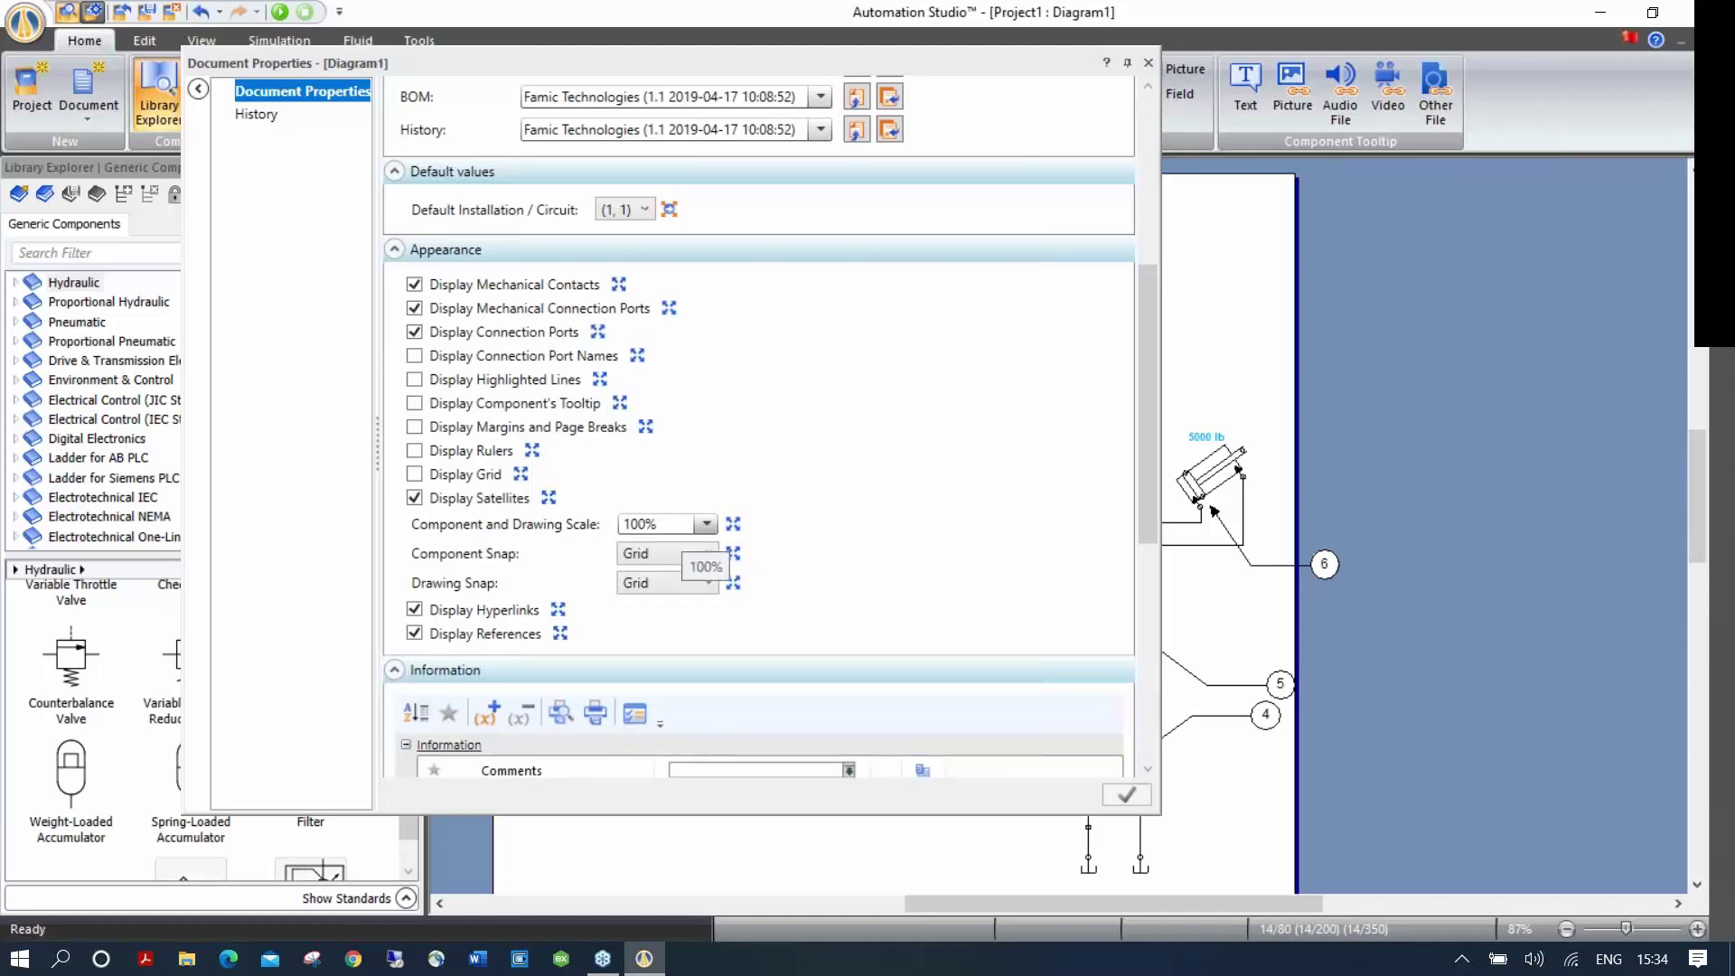
{"action": "left_click", "coordinate": [707, 525]}
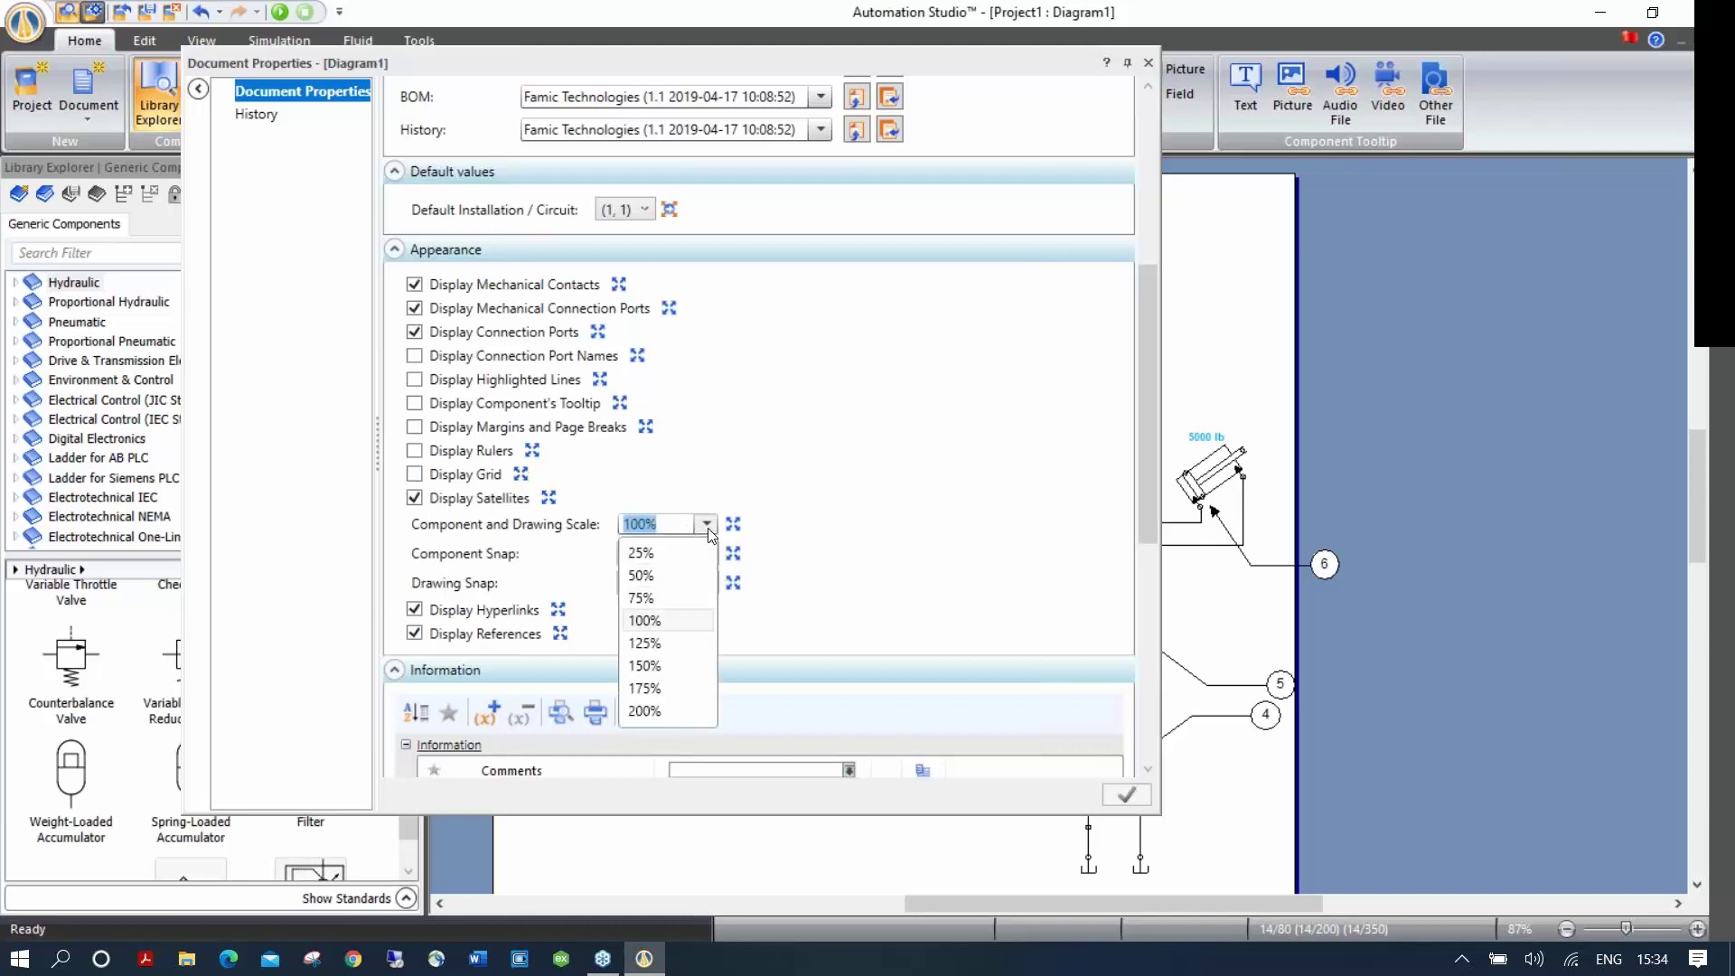
{"action": "left_click", "coordinate": [678, 598]}
{"action": "left_click", "coordinate": [1111, 794]}
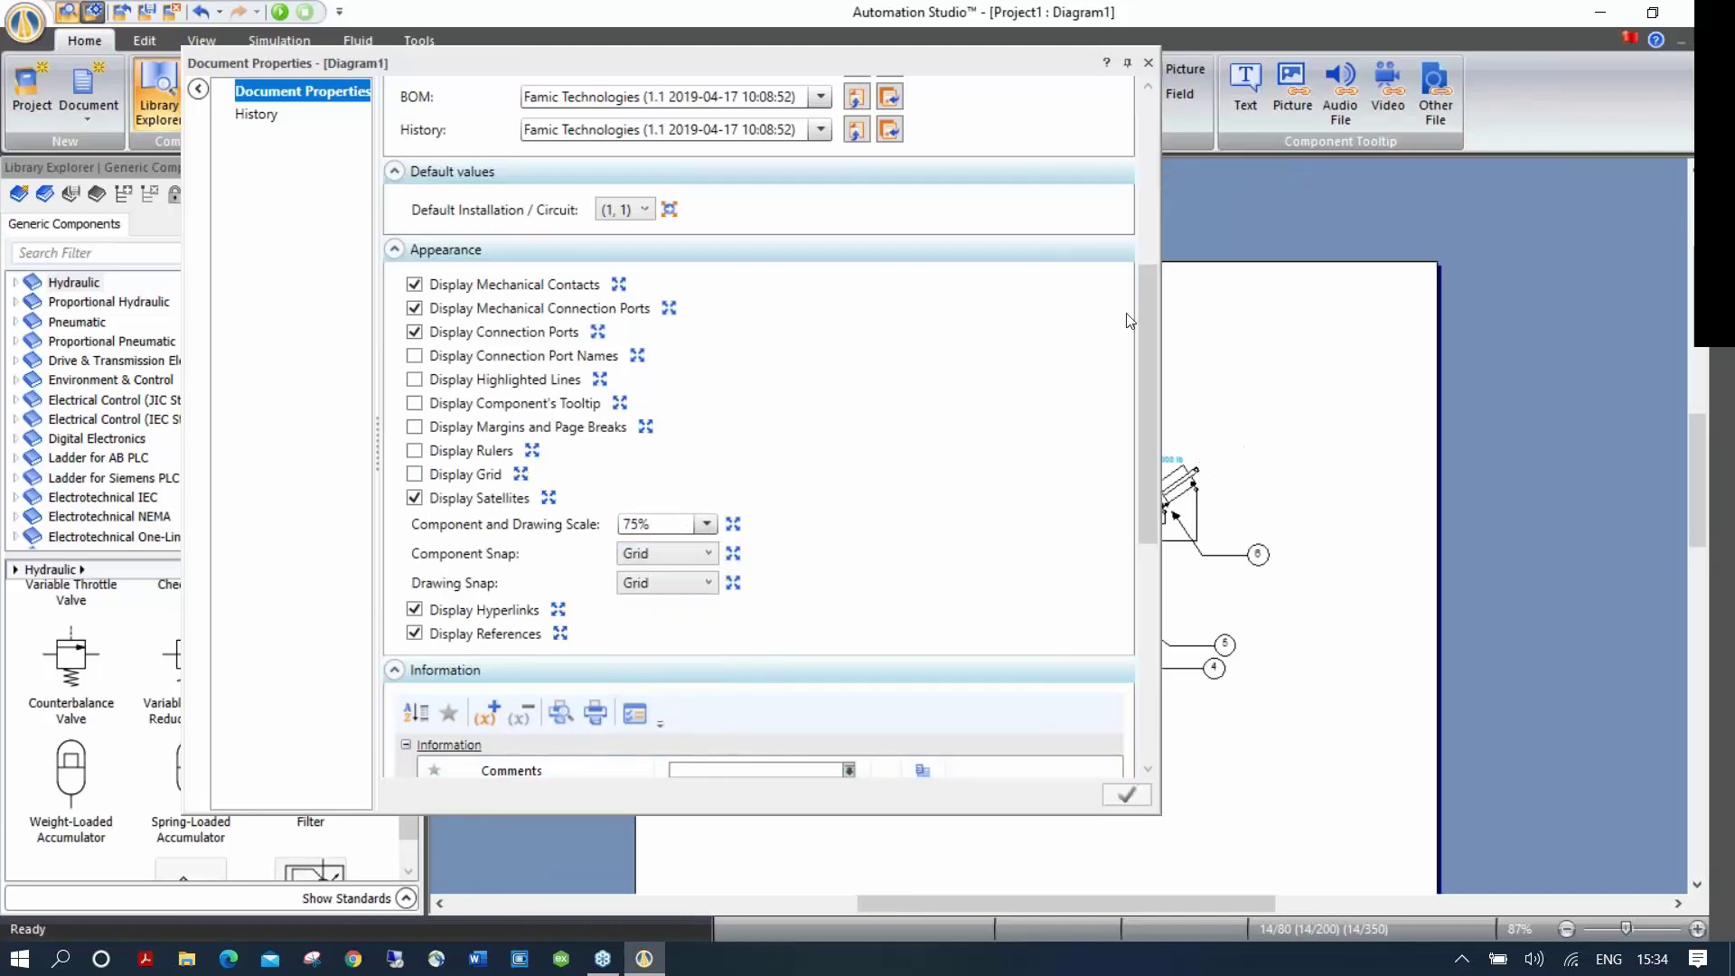
{"action": "left_click", "coordinate": [1150, 63]}
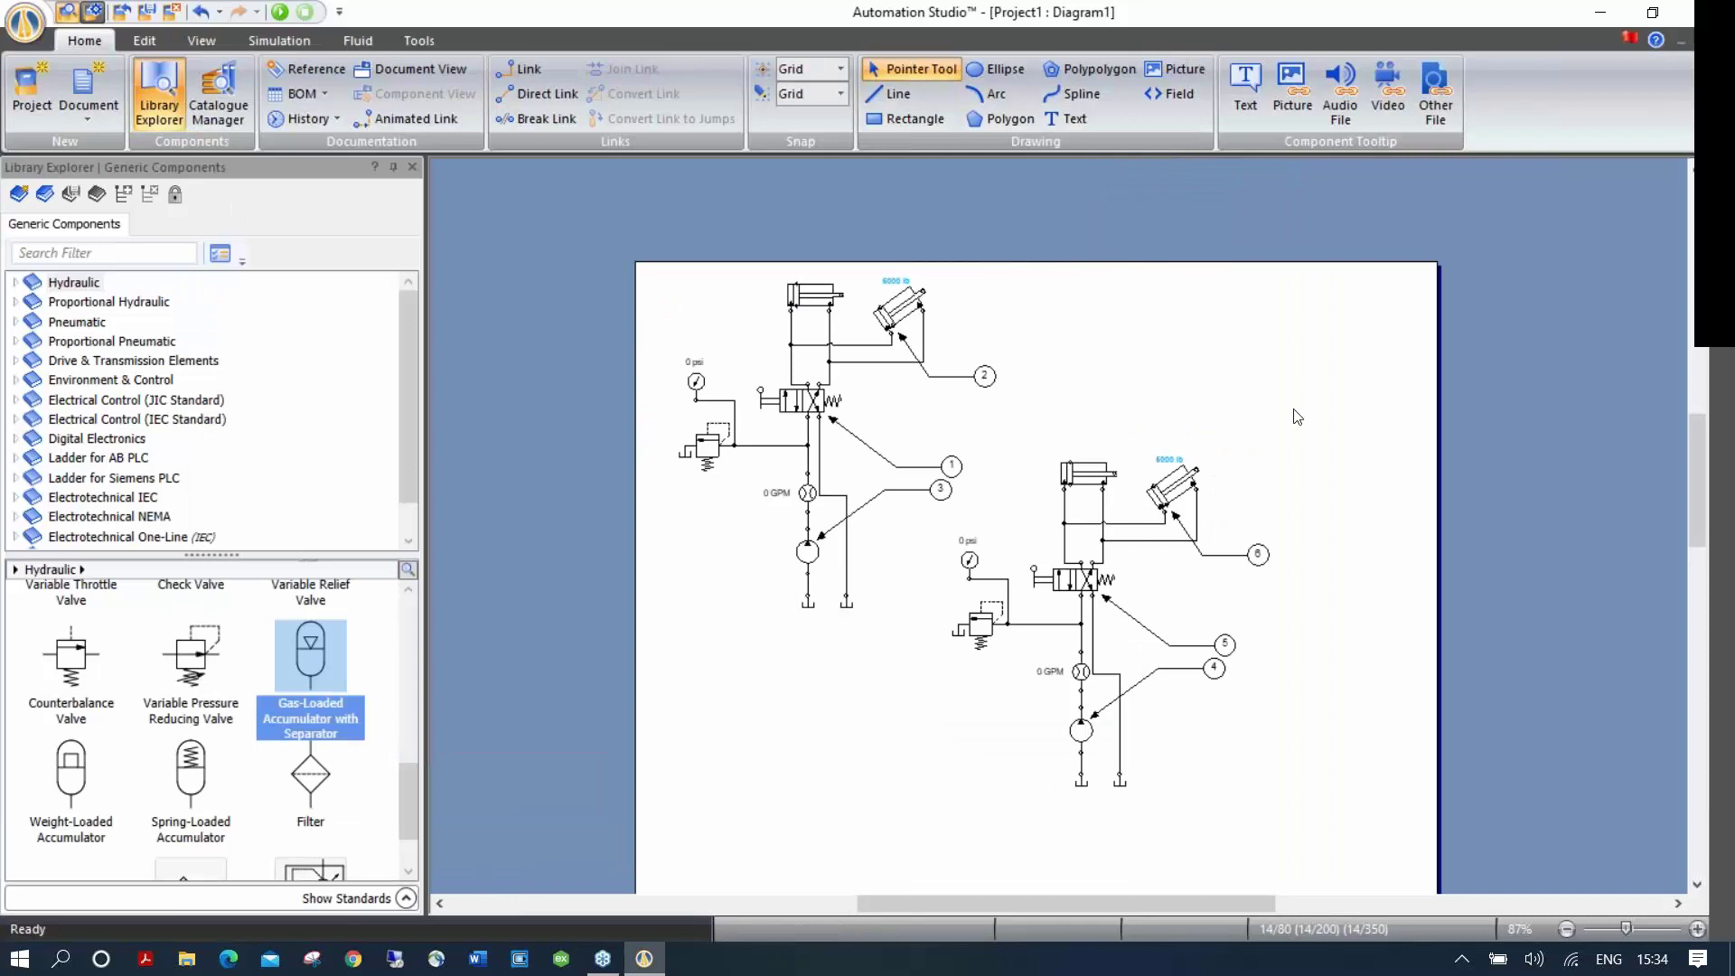
Step: Set the component and drawing scale in the diagram's document properties to 25%, apply it and close the properties
{"action": "left_click_drag", "start_coordinate": [1305, 406], "coordinate": [1181, 332]}
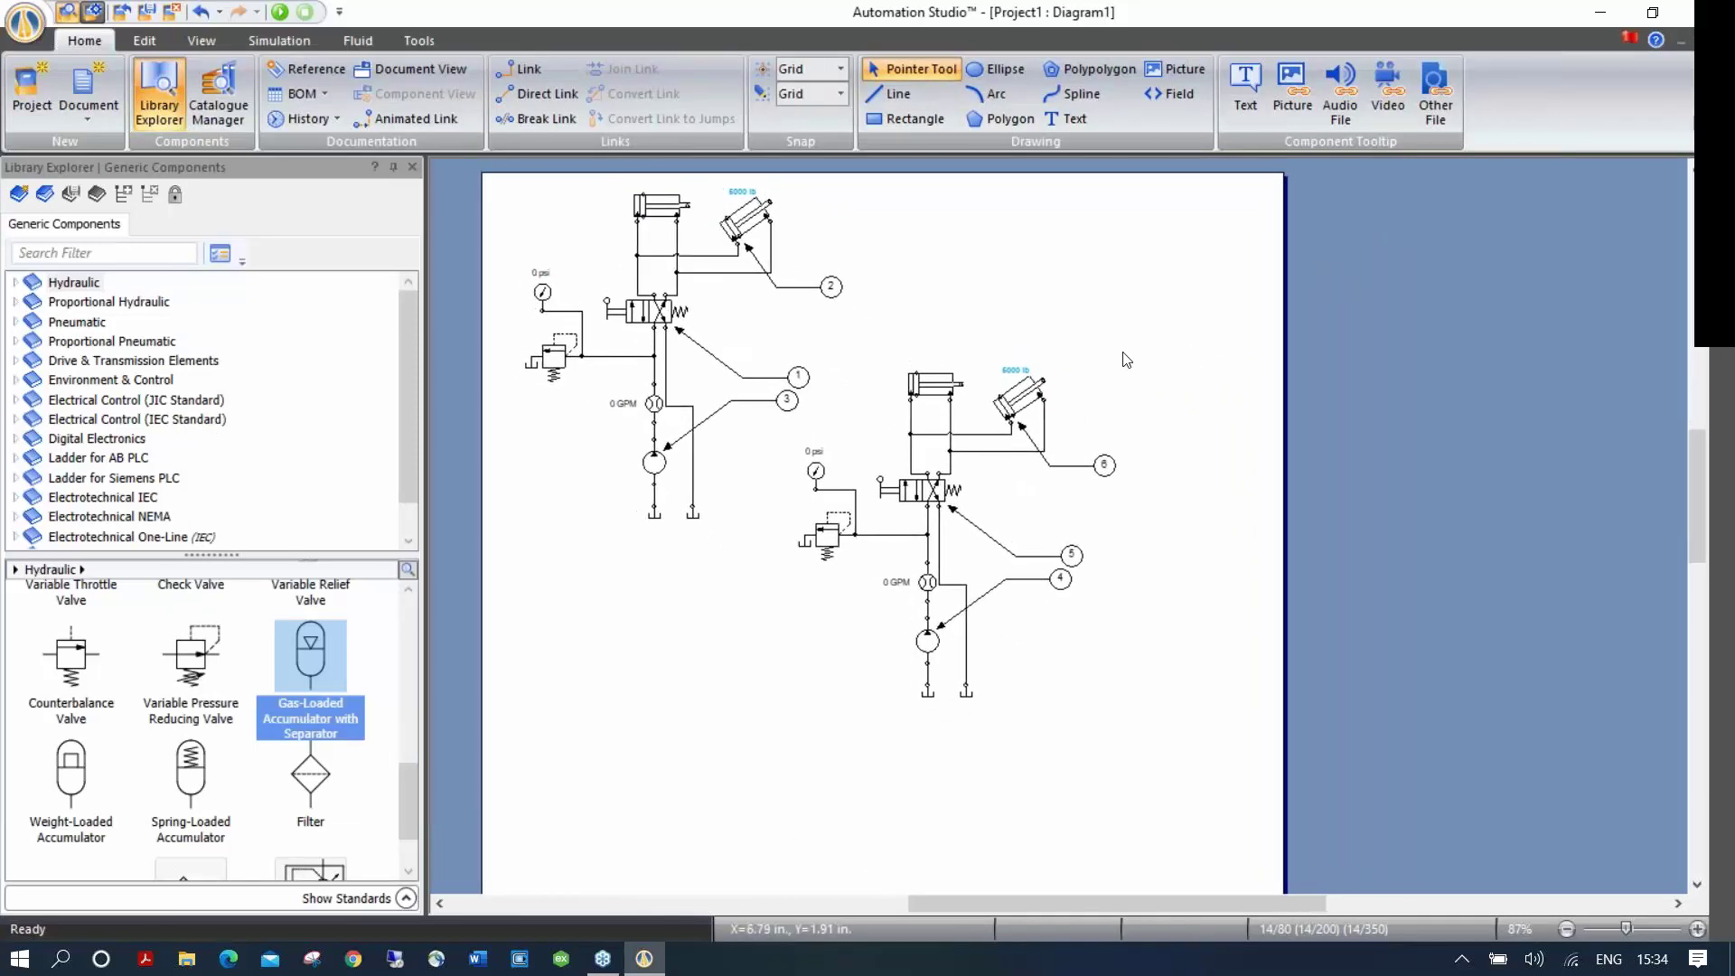
{"action": "right_click", "coordinate": [1068, 289]}
{"action": "left_click", "coordinate": [1165, 677]}
{"action": "scroll", "coordinate": [708, 739], "scroll_direction": "down", "scroll_amount": 3}
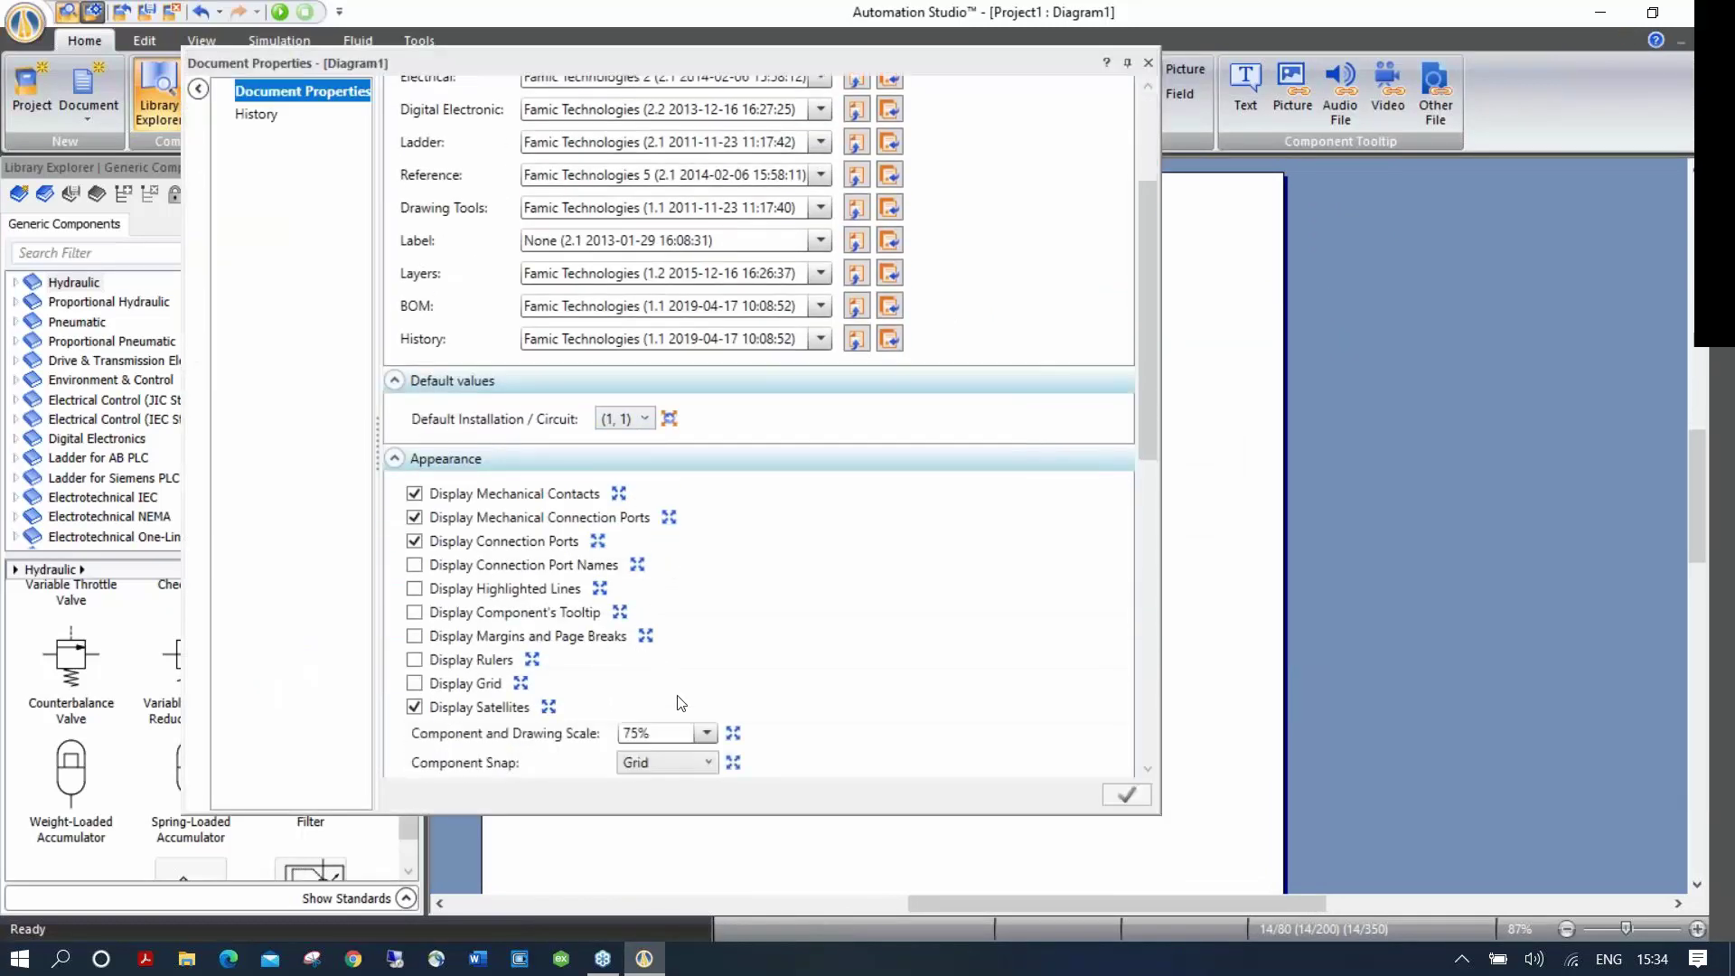
{"action": "left_click", "coordinate": [709, 733]}
{"action": "left_click", "coordinate": [650, 757]}
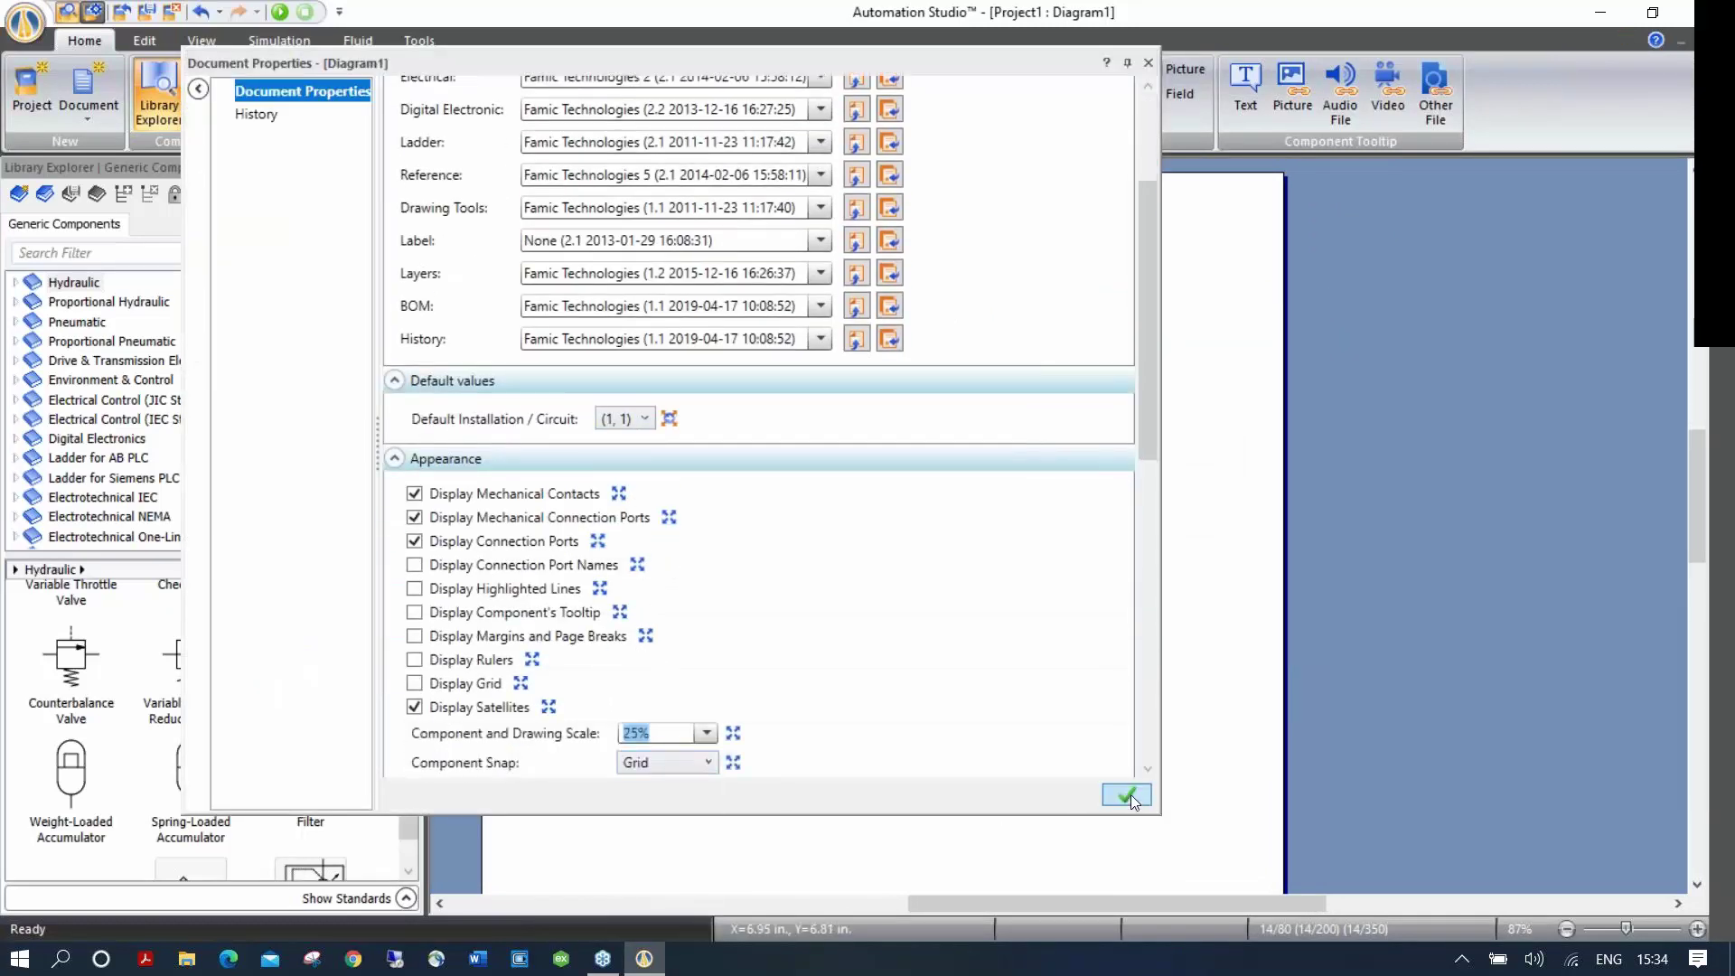
{"action": "left_click", "coordinate": [1149, 63]}
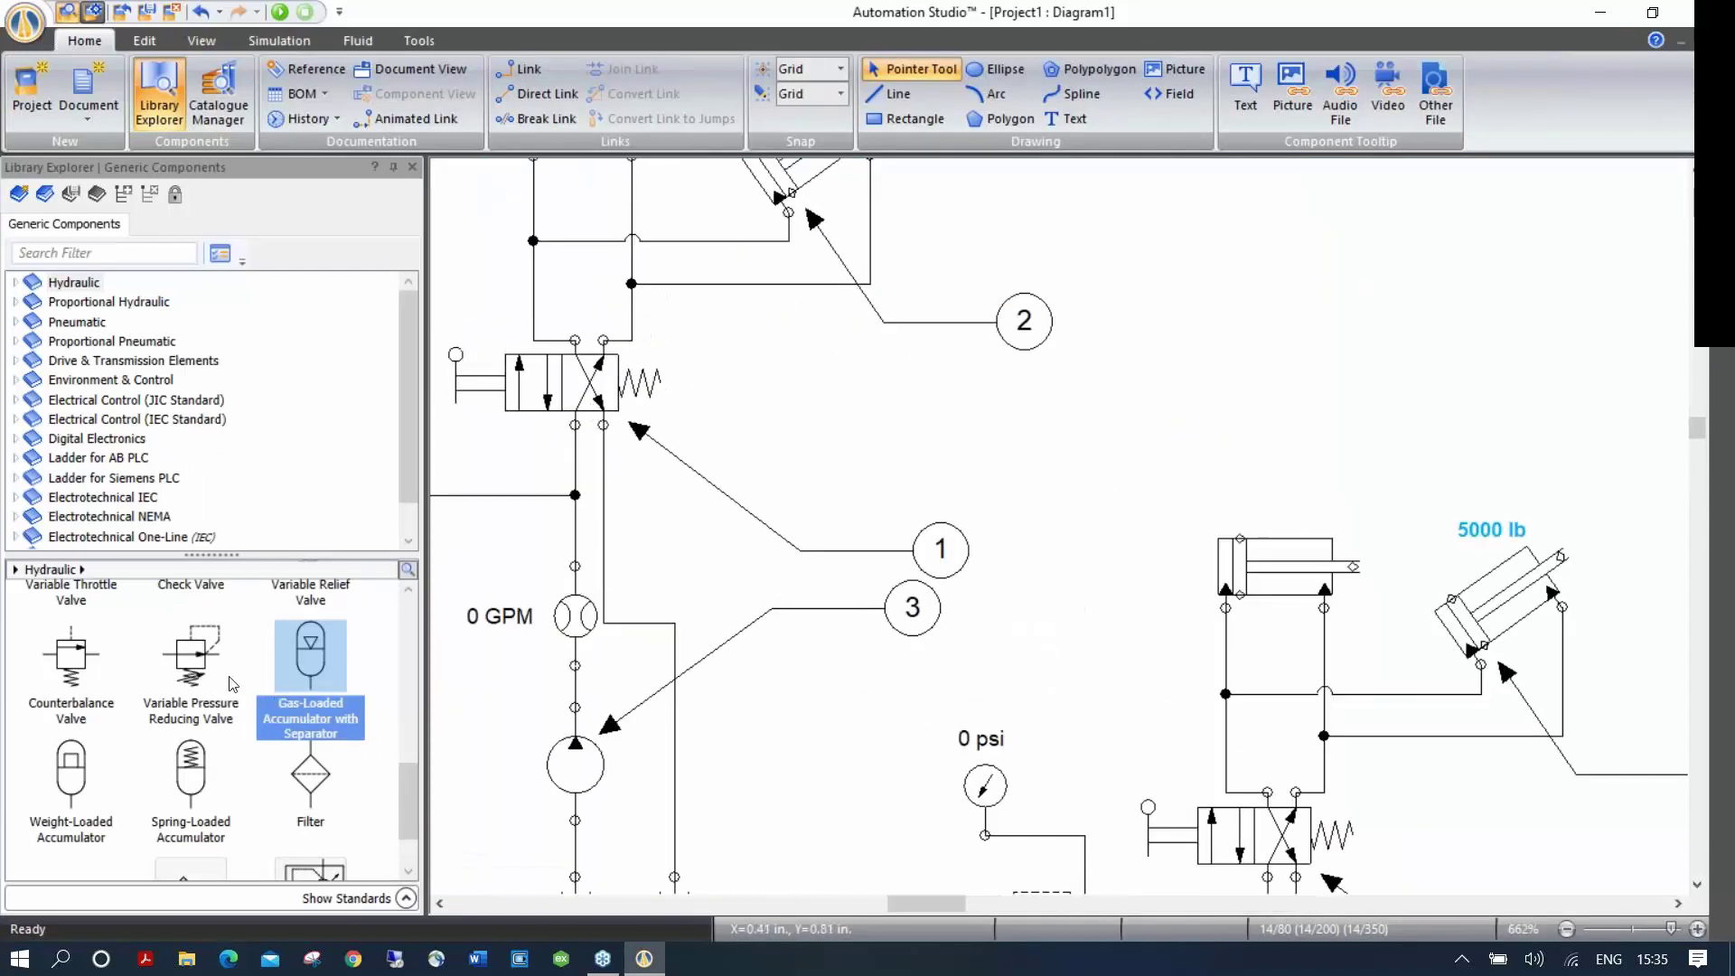
Step: Place a Variable Pressure Reducing Valve between the original circuit's directional valve and callout 2, and delete it again
{"action": "left_click_drag", "start_coordinate": [194, 658], "coordinate": [830, 373]}
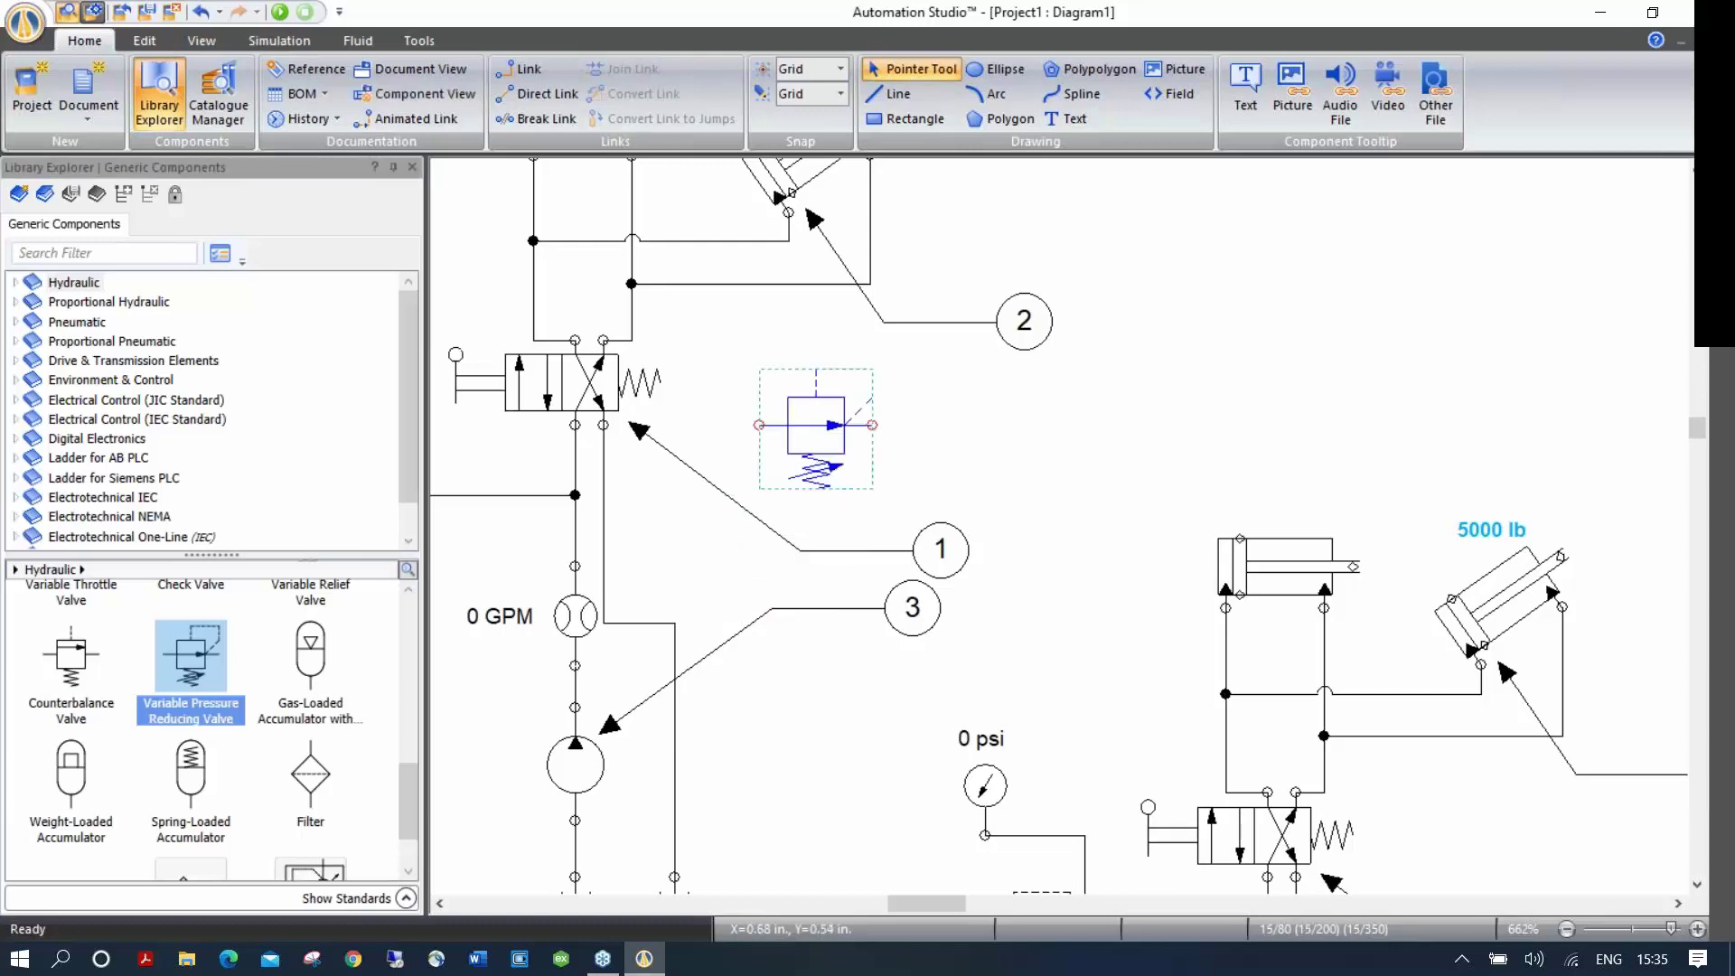
{"action": "left_click", "coordinate": [795, 444]}
{"action": "key", "text": "Delete"}
Step: Bring up the diagram's display, zoom and window options with both circuits in view
{"action": "scroll", "coordinate": [1008, 475], "scroll_direction": "down", "scroll_amount": 5}
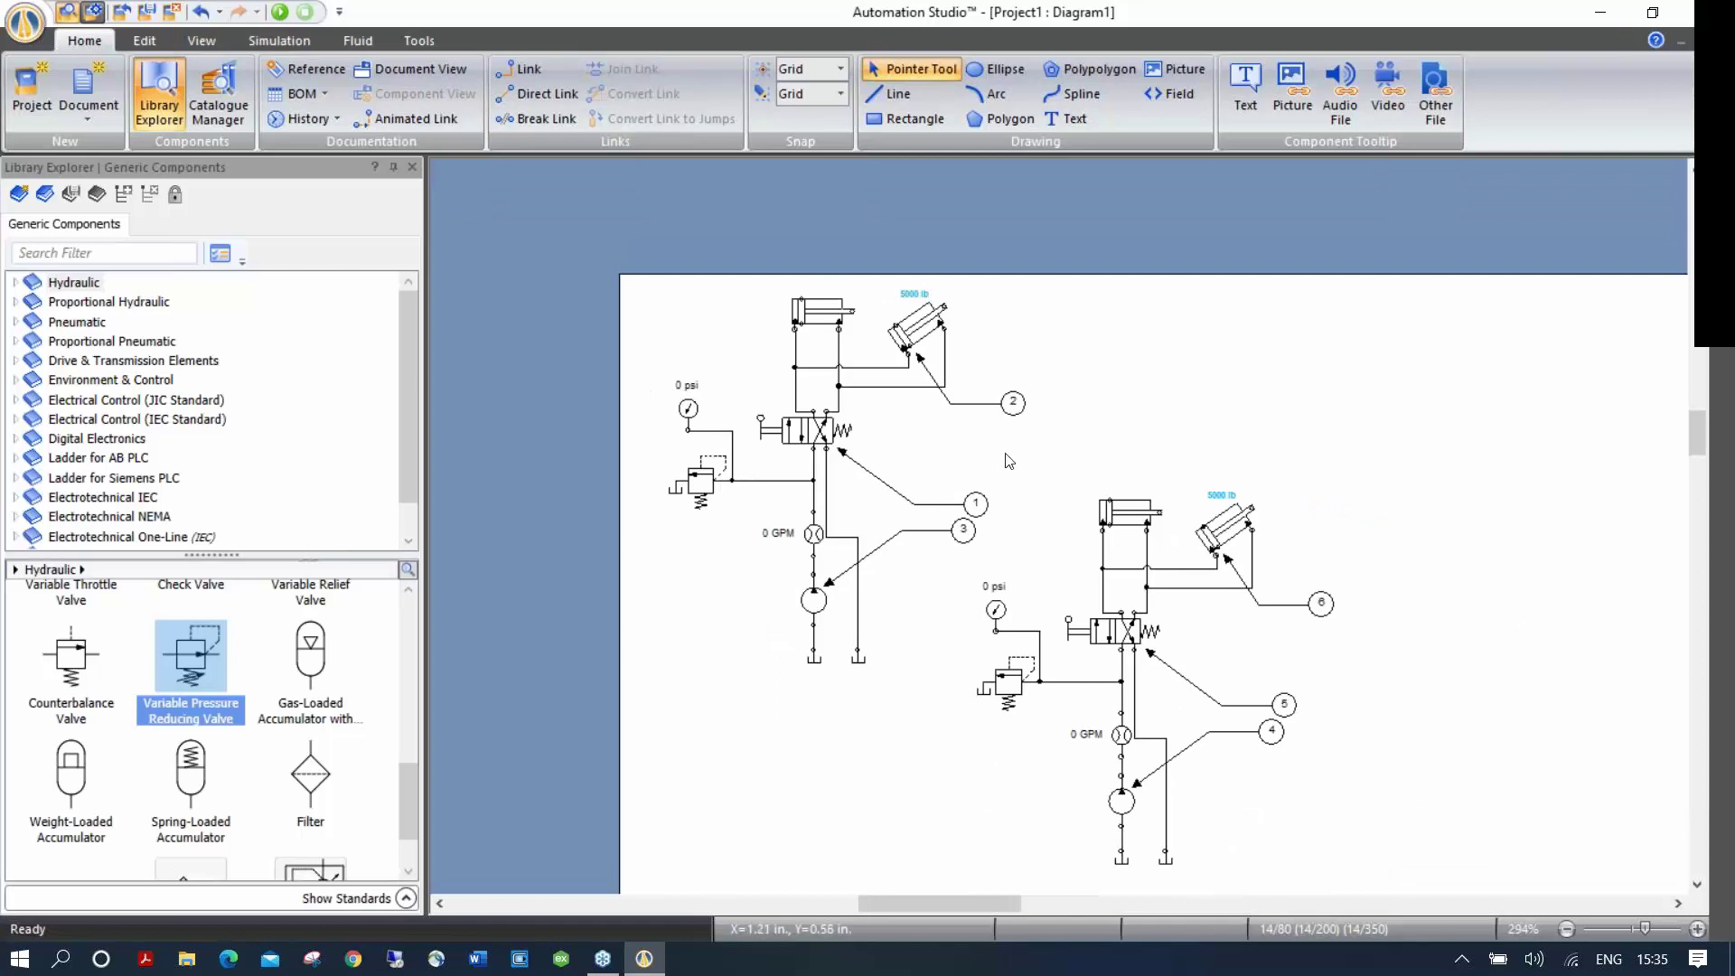
{"action": "scroll", "coordinate": [1012, 321], "scroll_direction": "down", "scroll_amount": 2}
{"action": "scroll", "coordinate": [1012, 321], "scroll_direction": "right", "scroll_amount": 3}
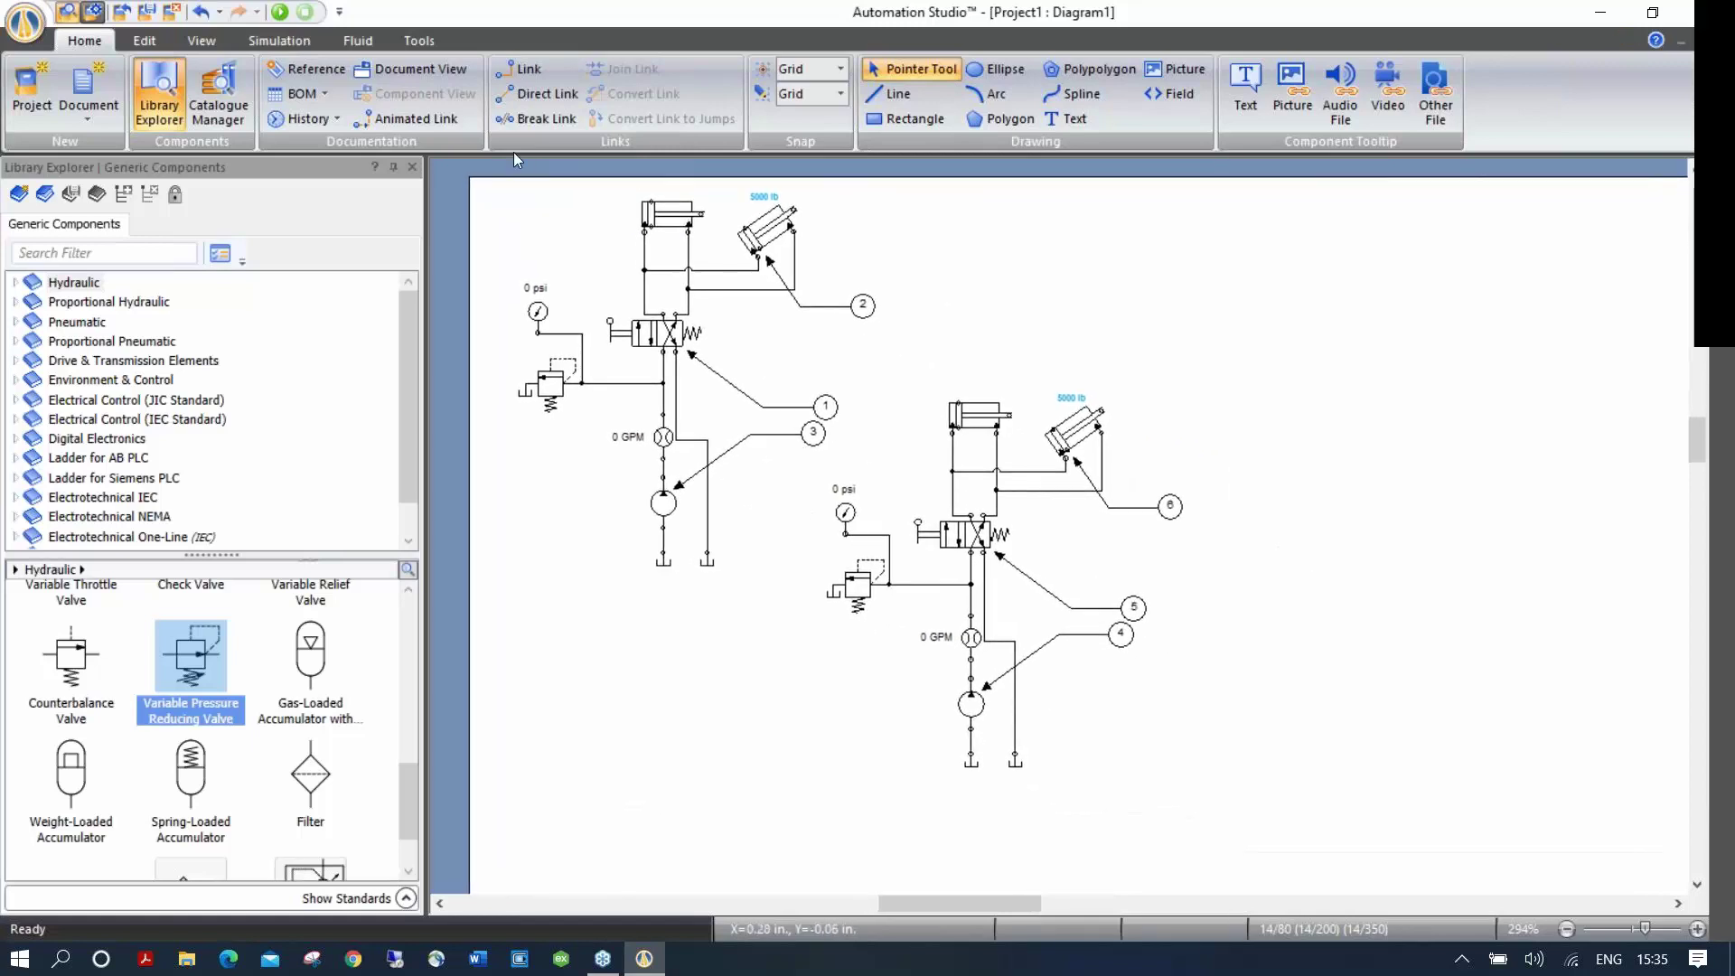
{"action": "left_click", "coordinate": [202, 42]}
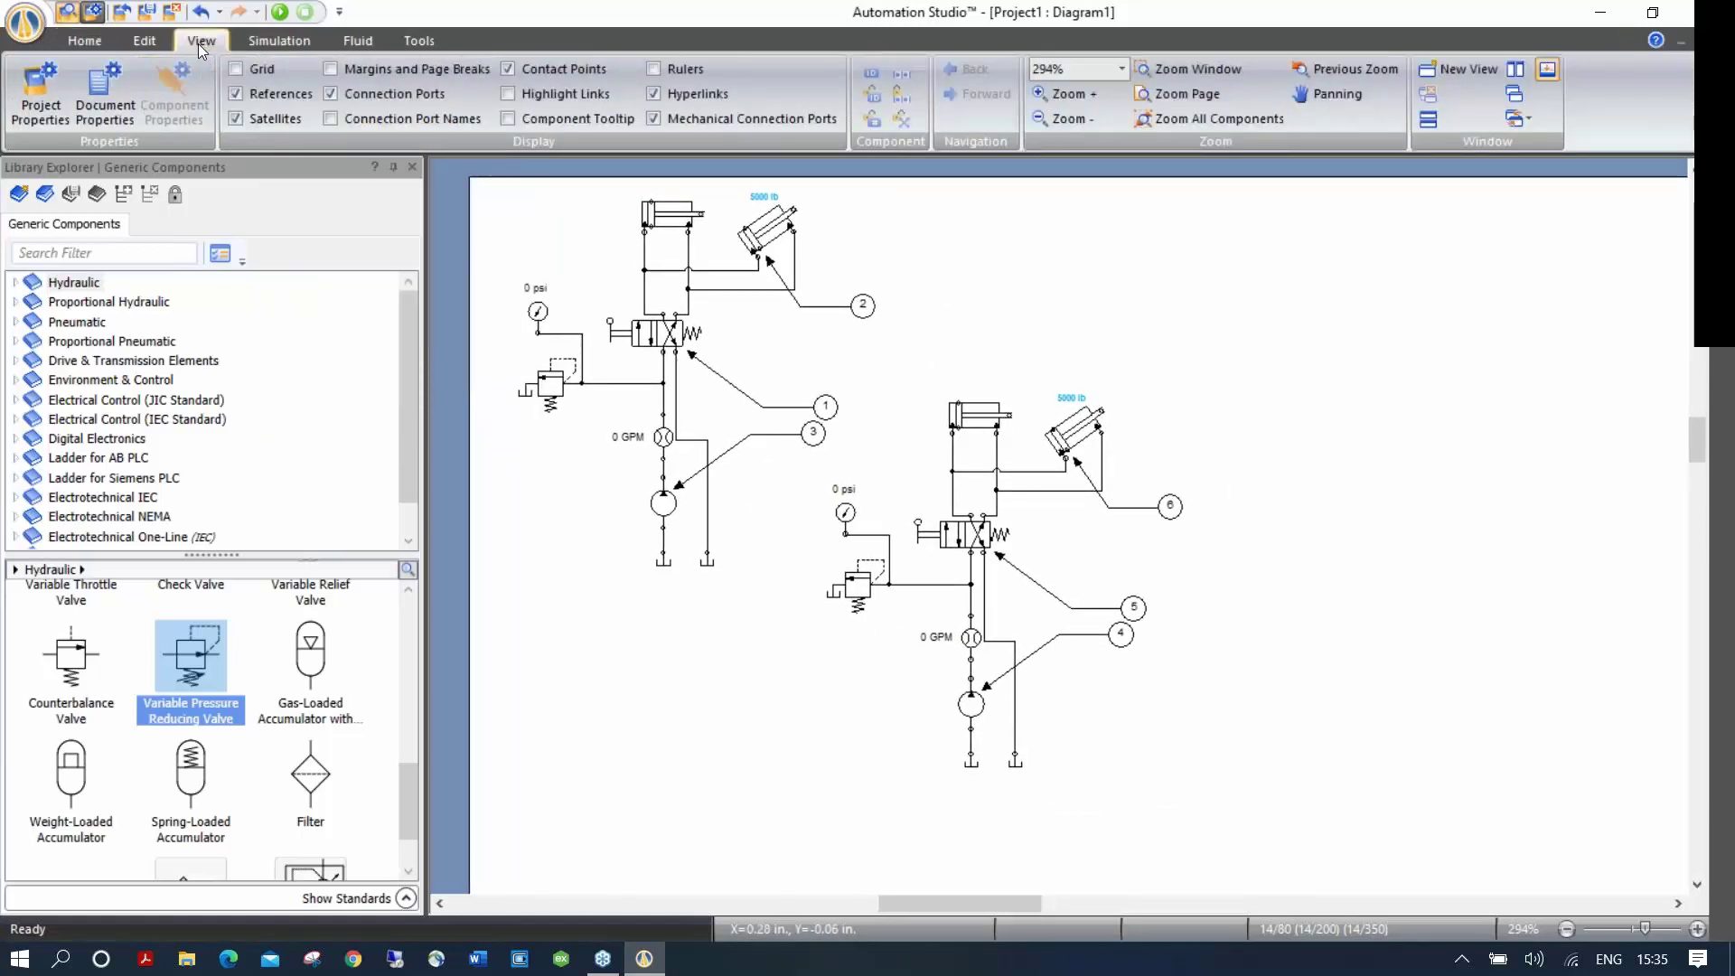
Step: Undo the recent changes until the duplicate hydraulic circuit with callouts 4, 5 and 6 is gone
{"action": "left_click", "coordinate": [158, 44]}
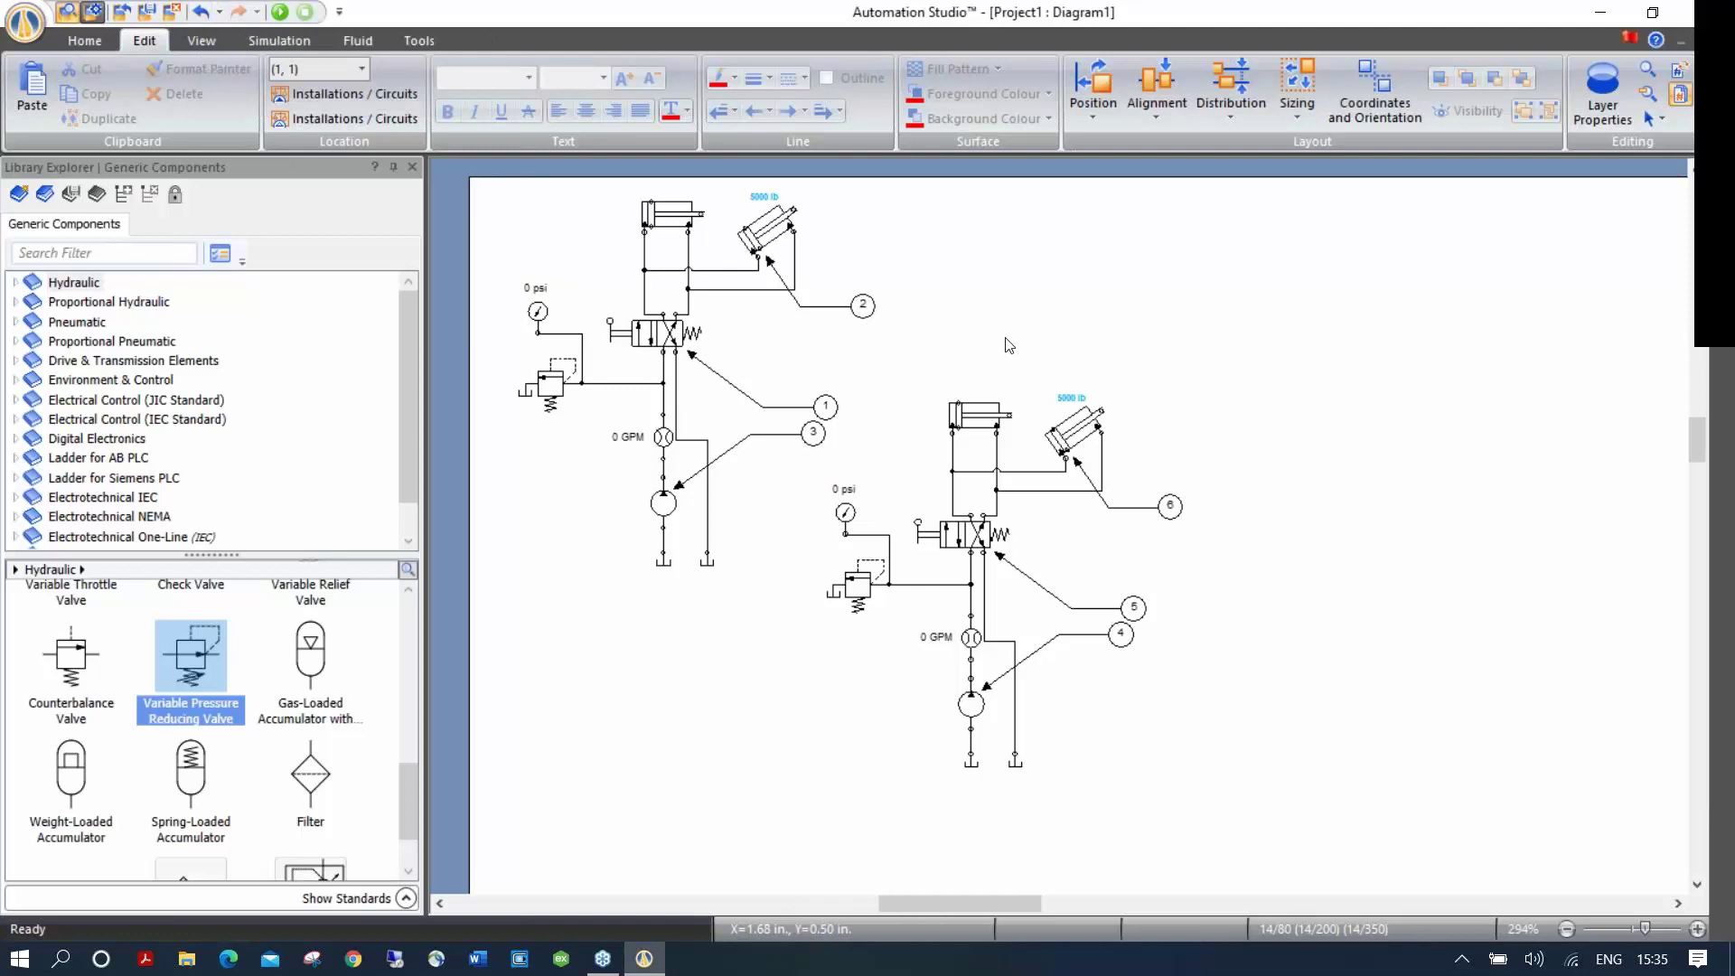
{"action": "key", "text": "ctrl+z"}
{"action": "key", "text": "ctrl+z"}
{"action": "scroll", "coordinate": [1068, 525], "scroll_direction": "up", "scroll_amount": 5}
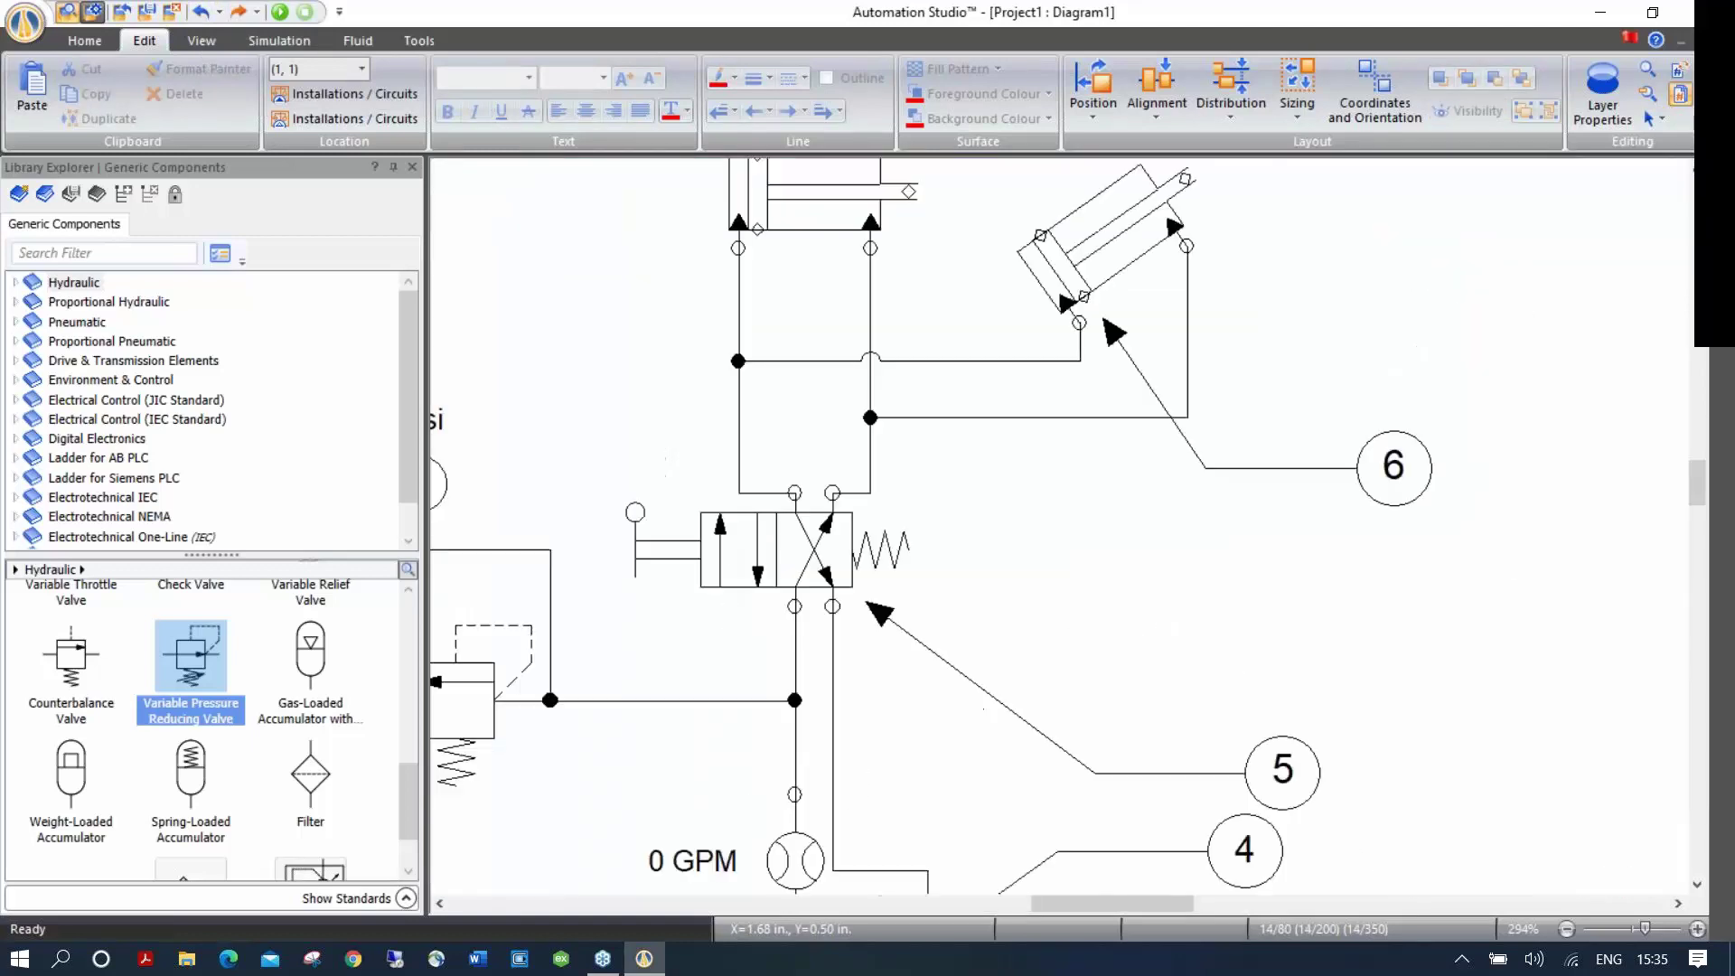
{"action": "scroll", "coordinate": [1111, 535], "scroll_direction": "down", "scroll_amount": 5}
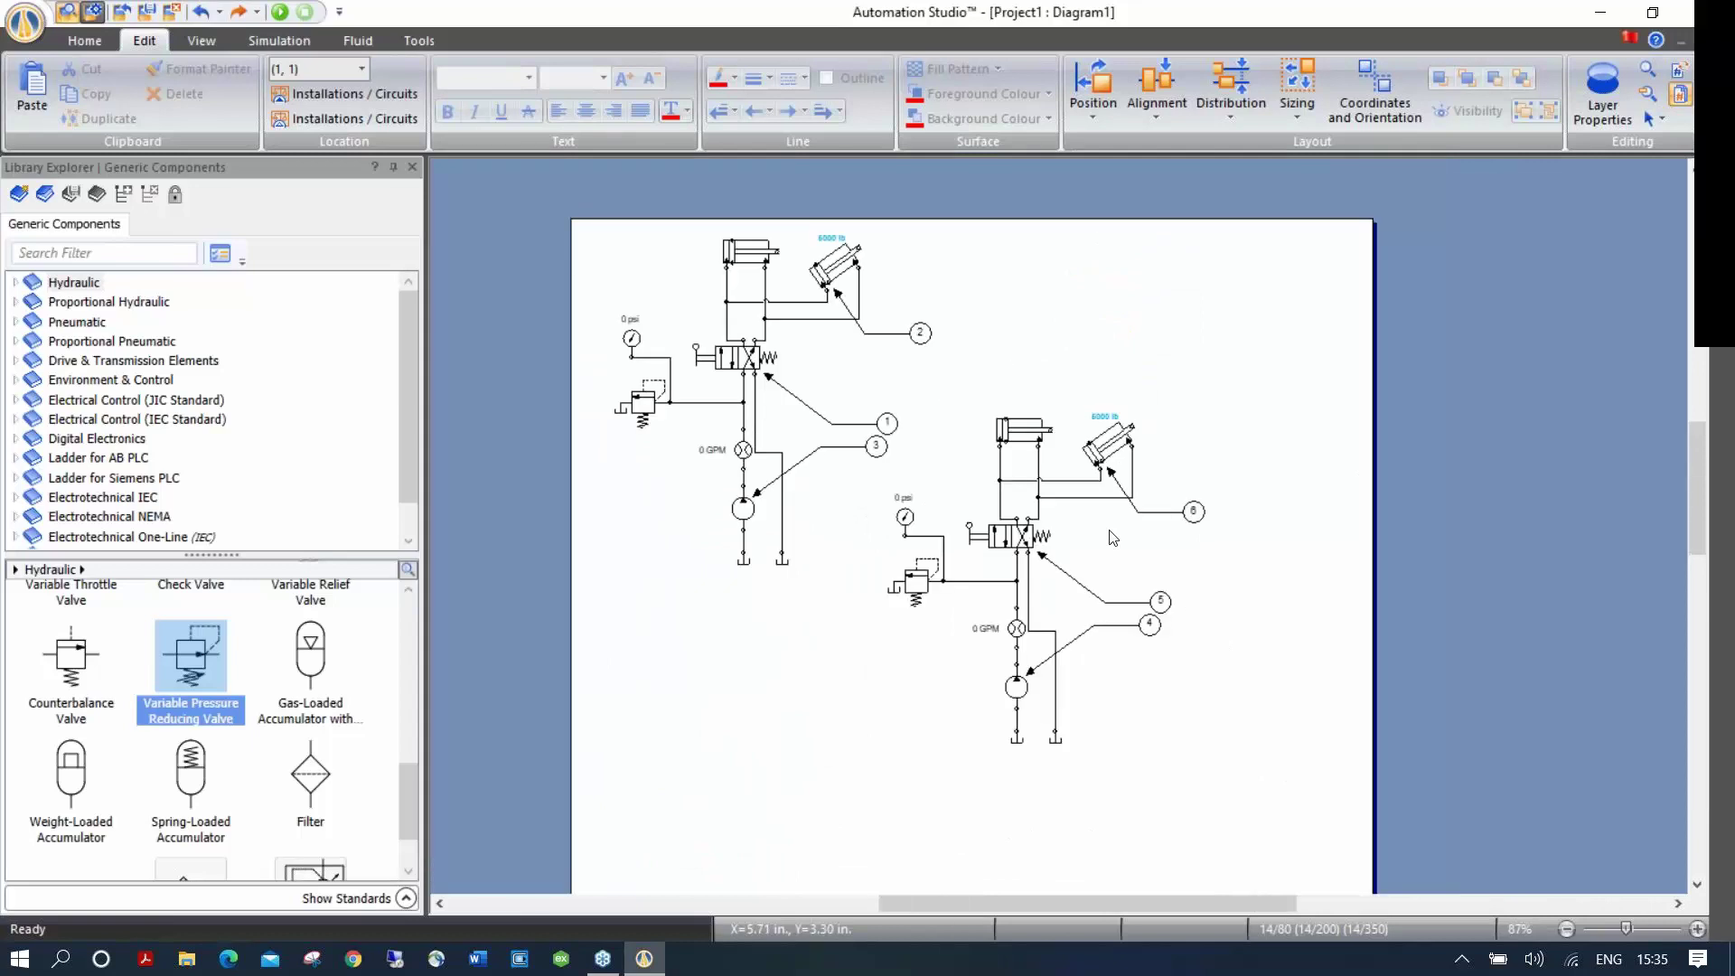
{"action": "scroll", "coordinate": [1067, 528], "scroll_direction": "up", "scroll_amount": 1}
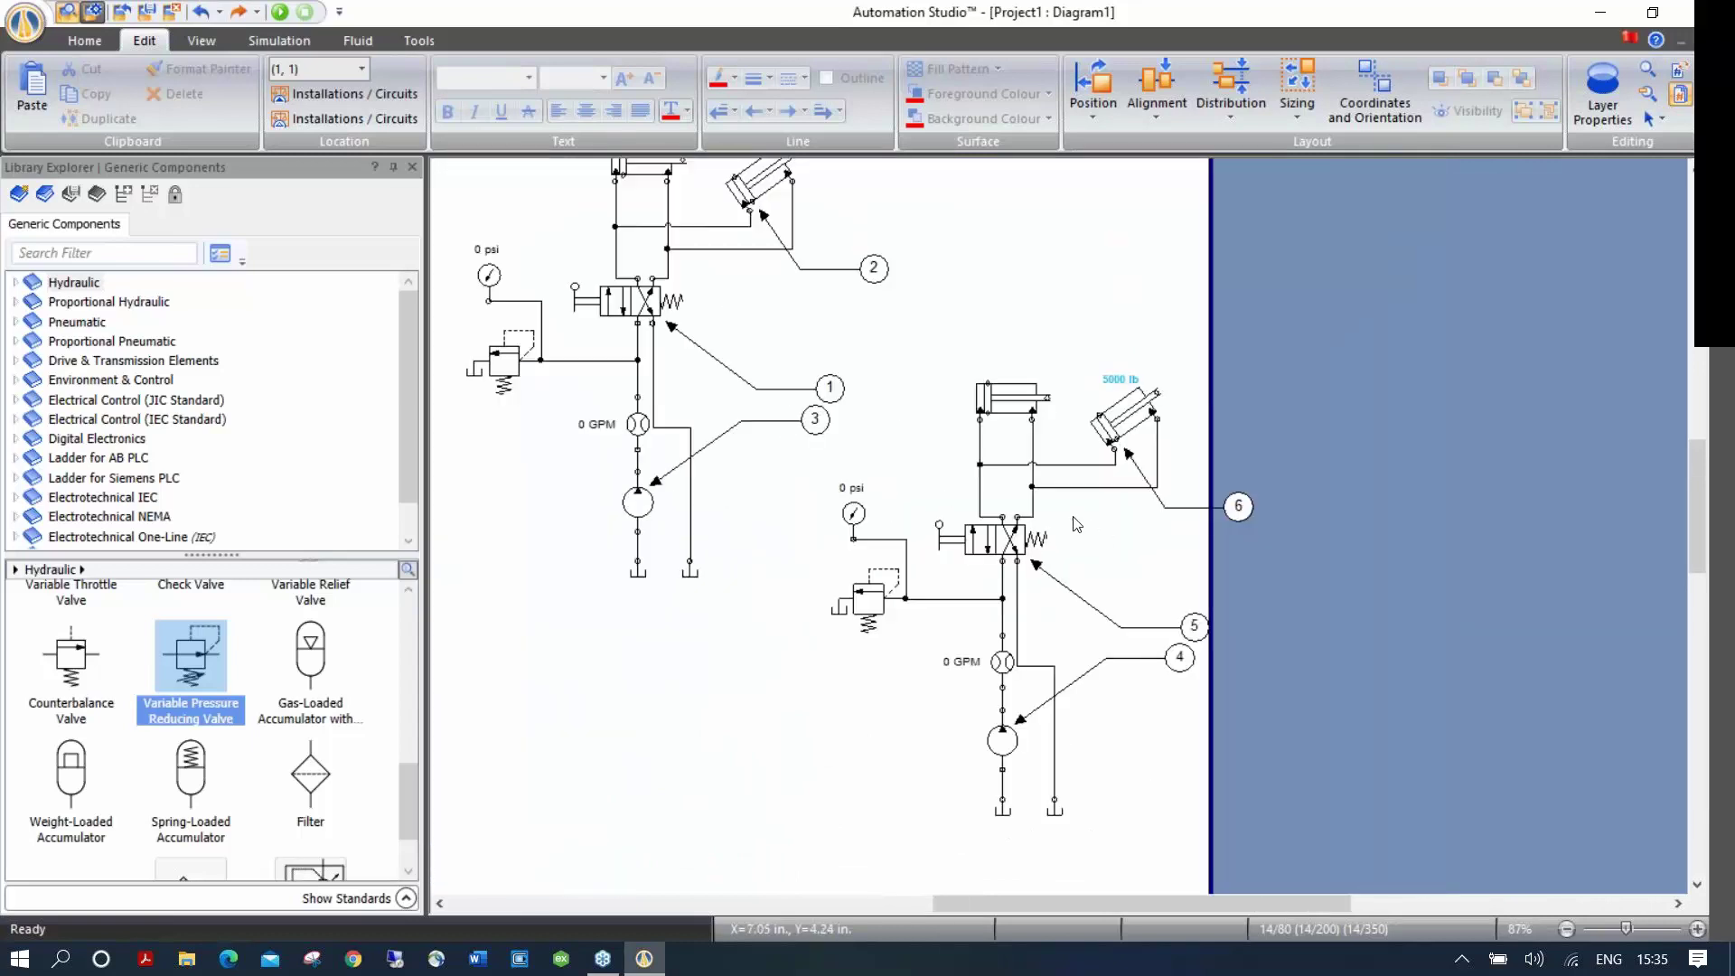
{"action": "key", "text": "ctrl+z"}
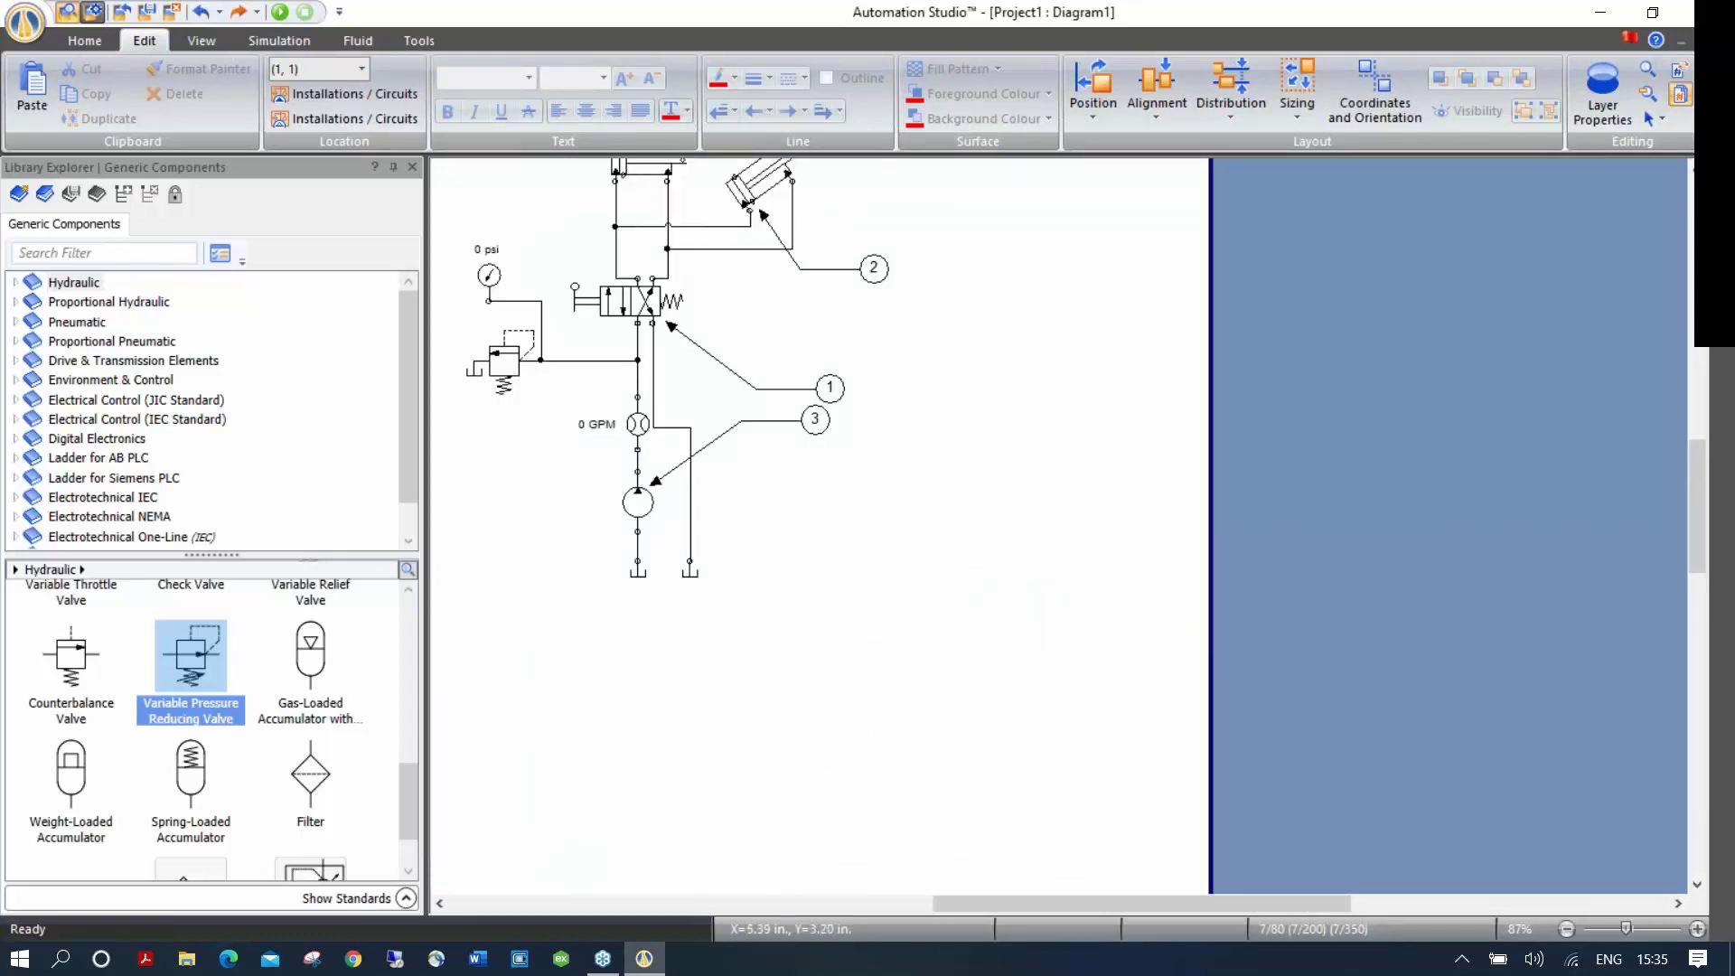
{"action": "left_click_drag", "start_coordinate": [917, 415], "coordinate": [1101, 545]}
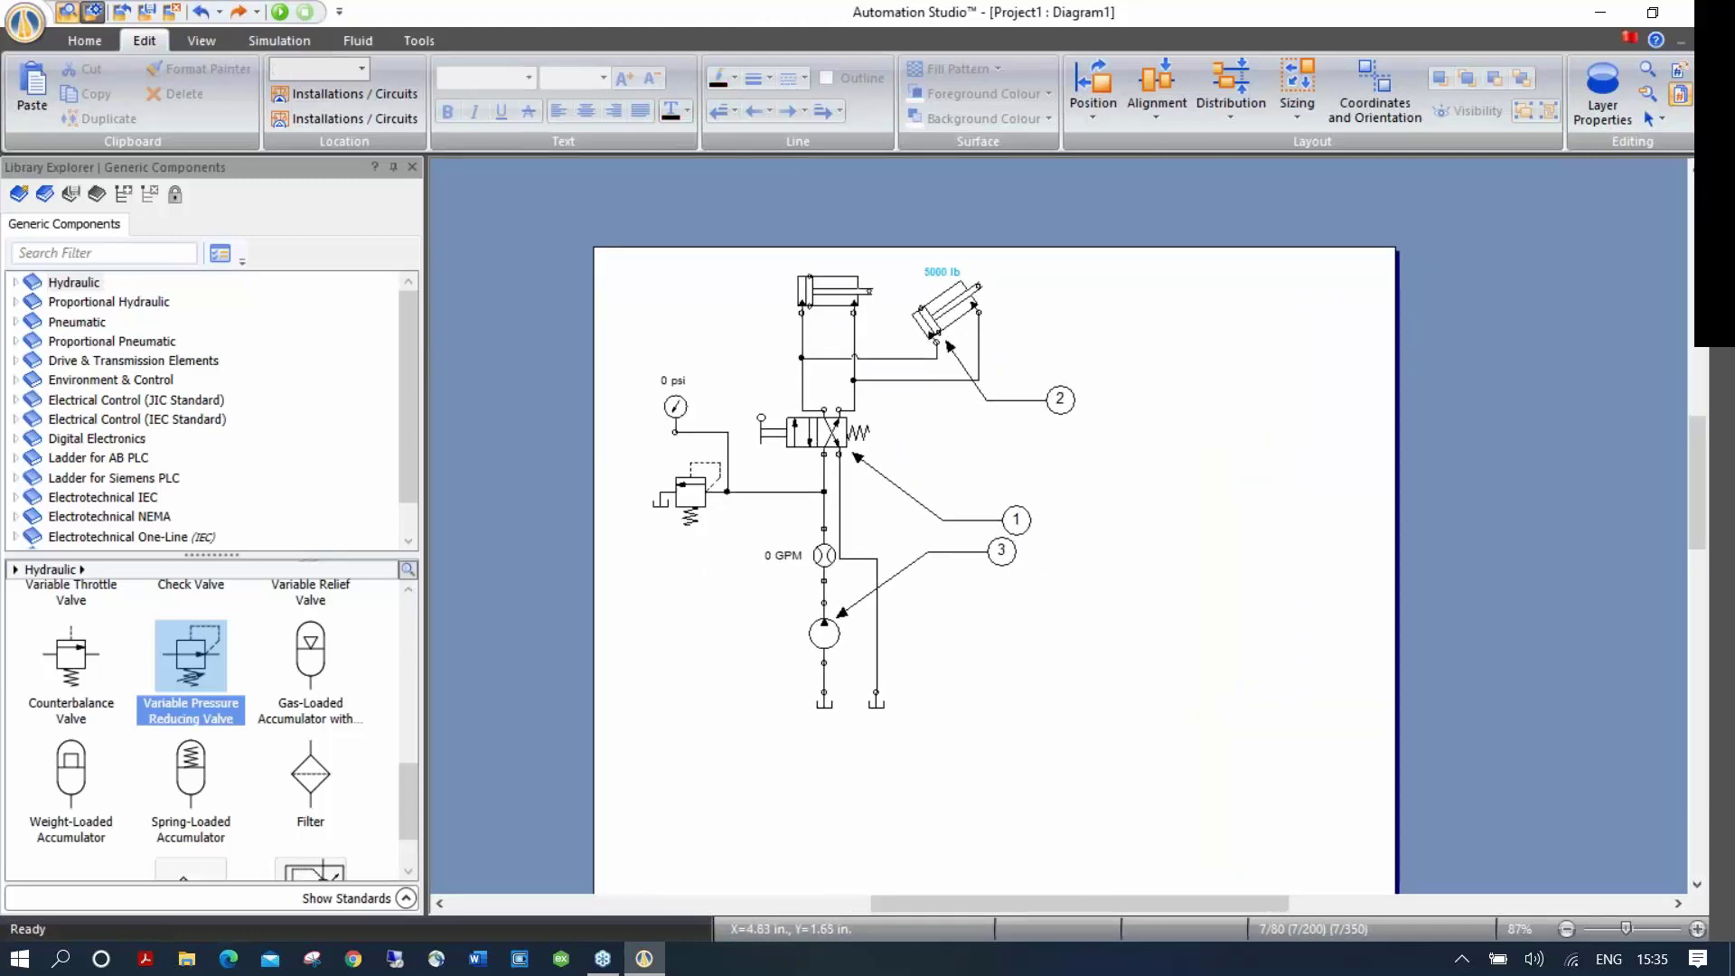
{"action": "left_click", "coordinate": [1060, 400]}
{"action": "key", "text": "Delete"}
{"action": "left_click", "coordinate": [1010, 518]}
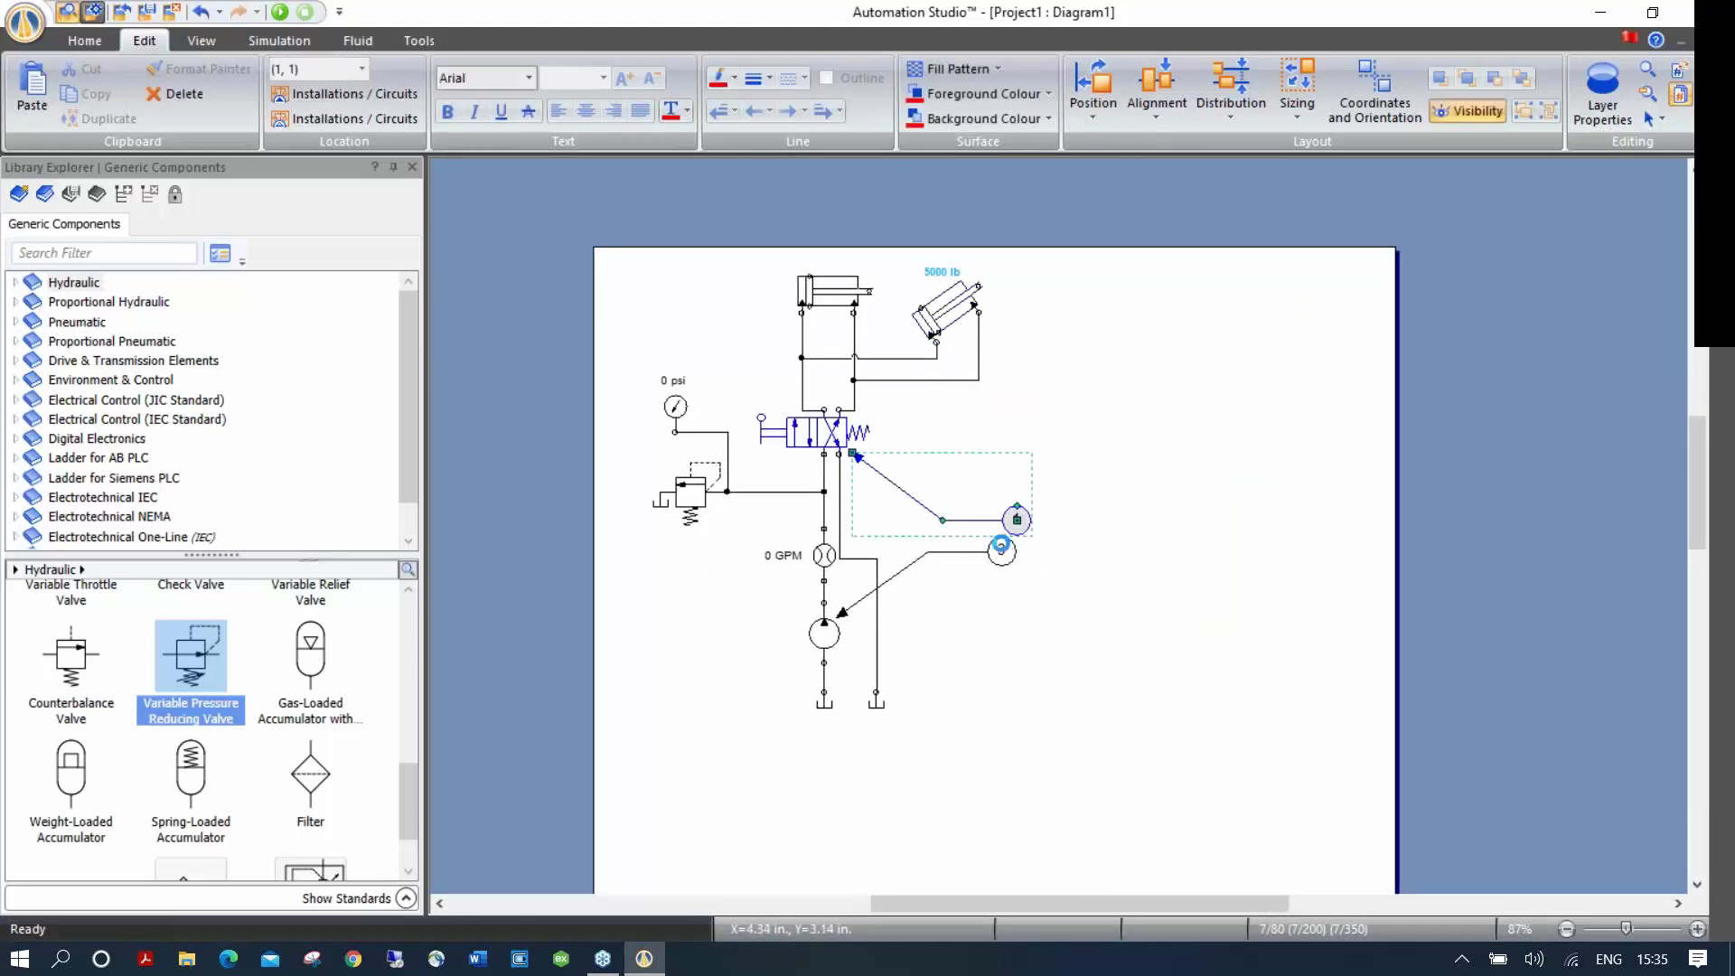
{"action": "key", "text": "Delete"}
{"action": "left_click", "coordinate": [1002, 550]}
{"action": "key", "text": "Delete"}
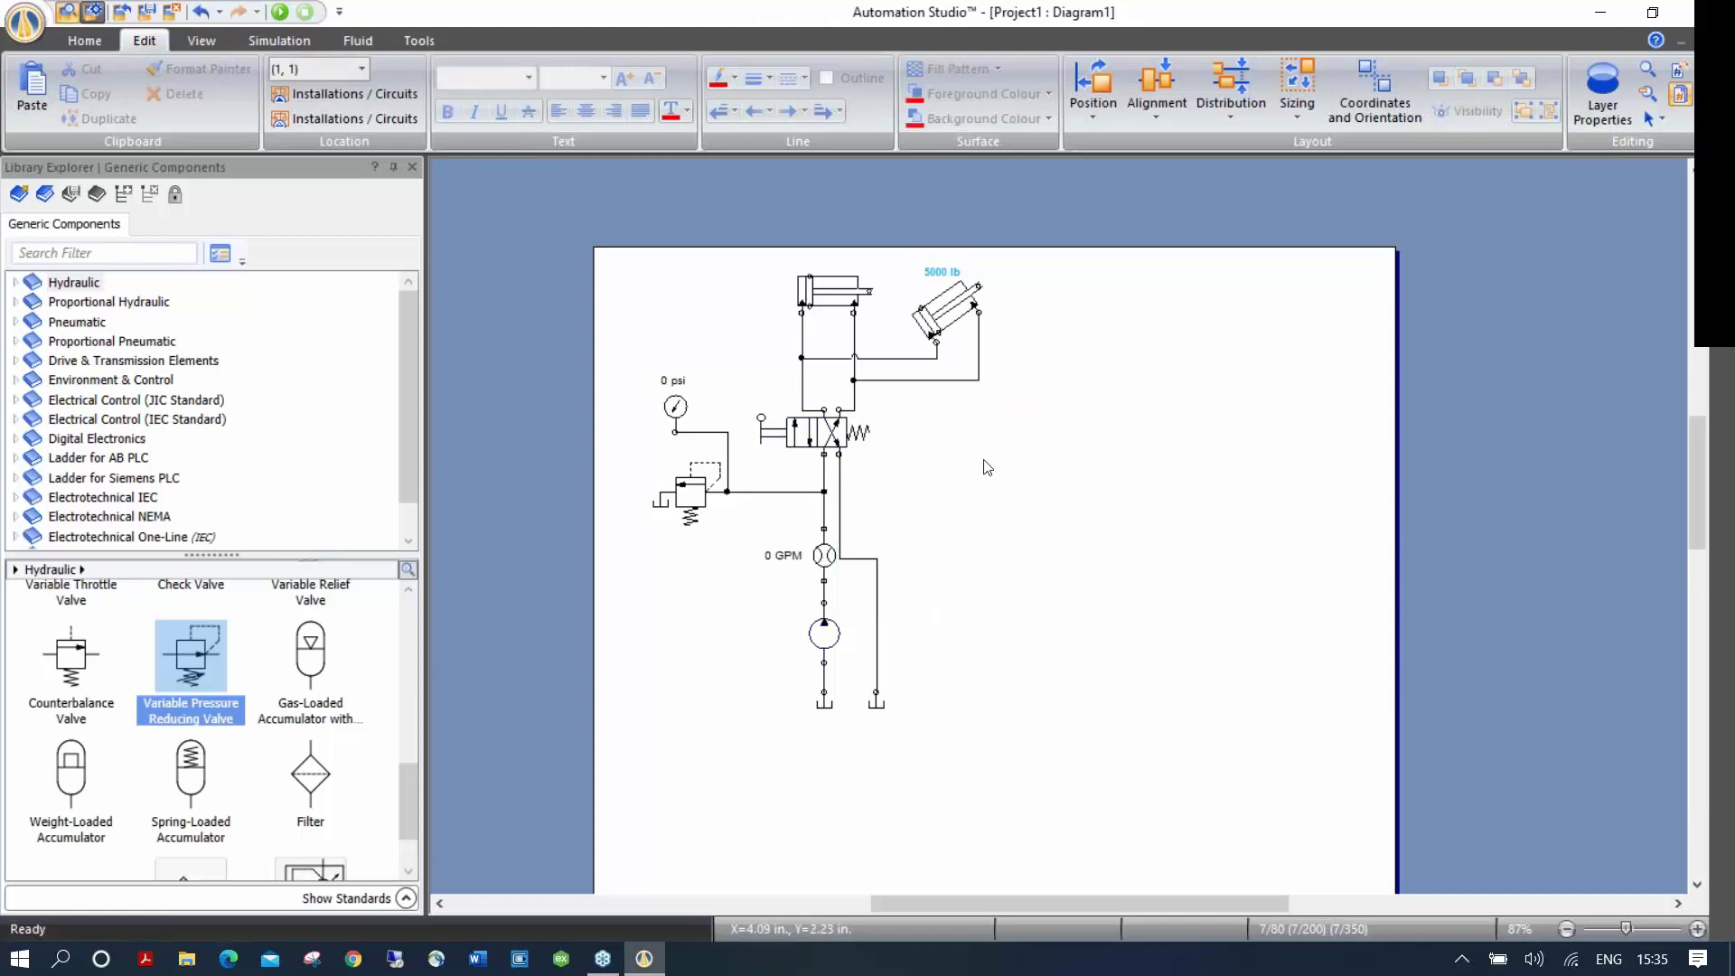
{"action": "key", "text": "ctrl+z"}
{"action": "key", "text": "ctrl+z"}
{"action": "key", "text": "ctrl+z"}
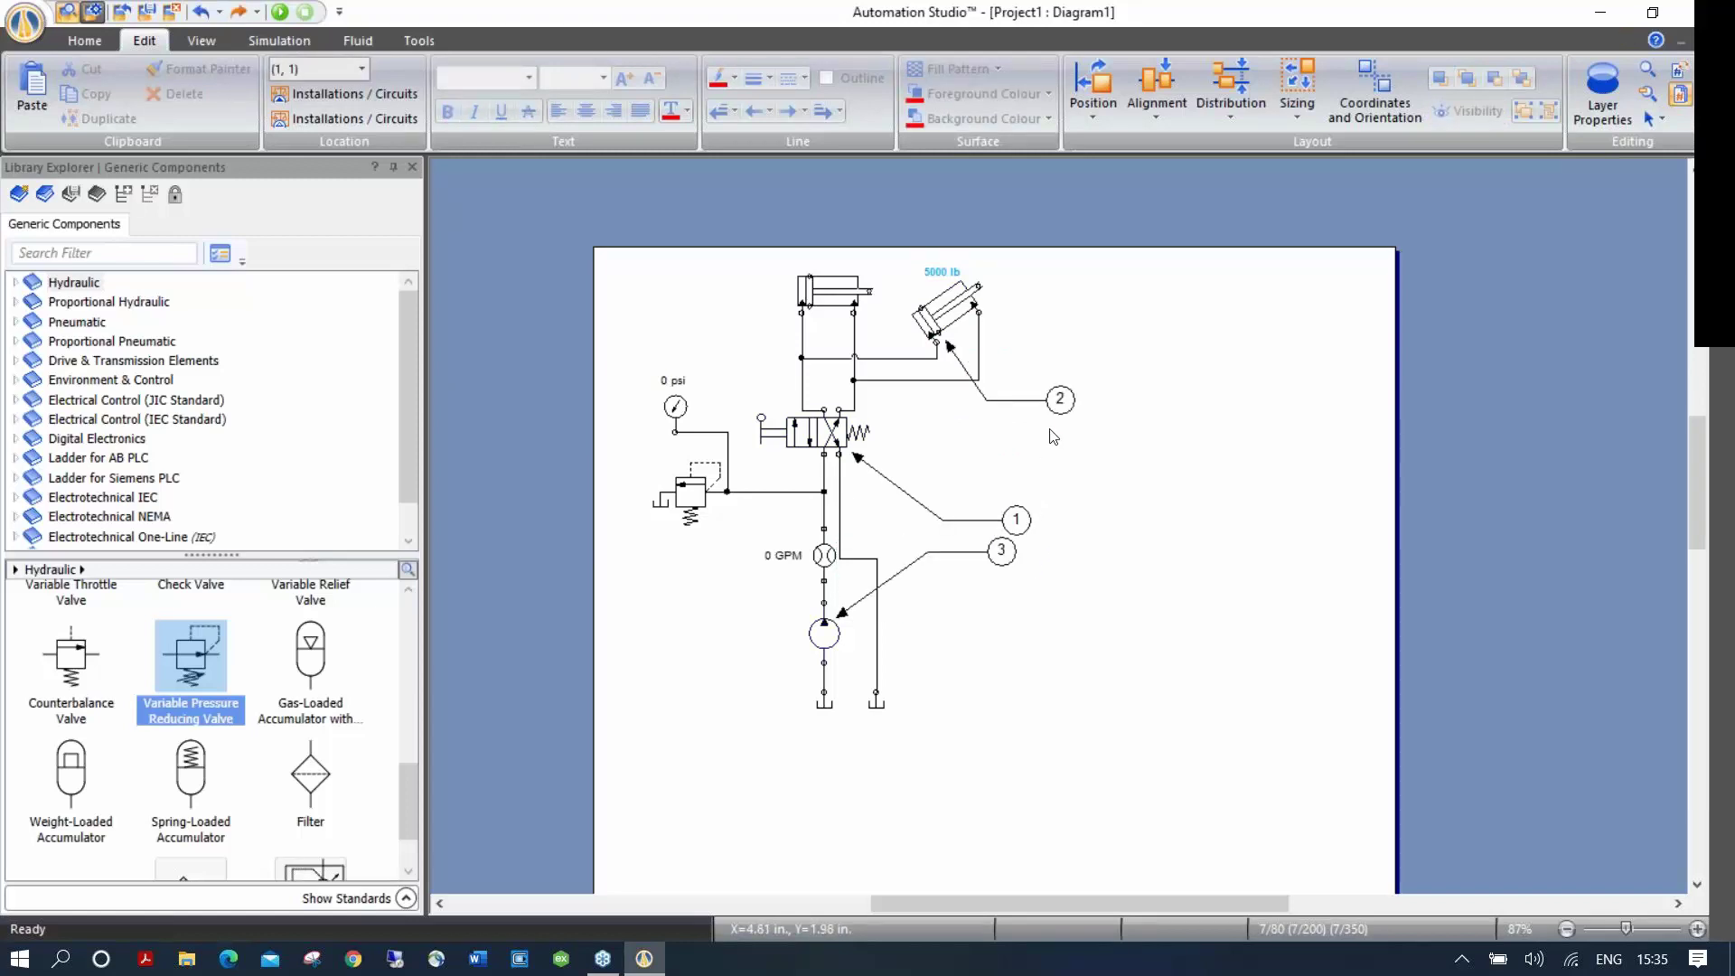
Step: Delete callouts 2, 1 and 3 together with their leader lines from the remaining circuit
{"action": "left_click", "coordinate": [1060, 404]}
{"action": "key", "text": "Delete"}
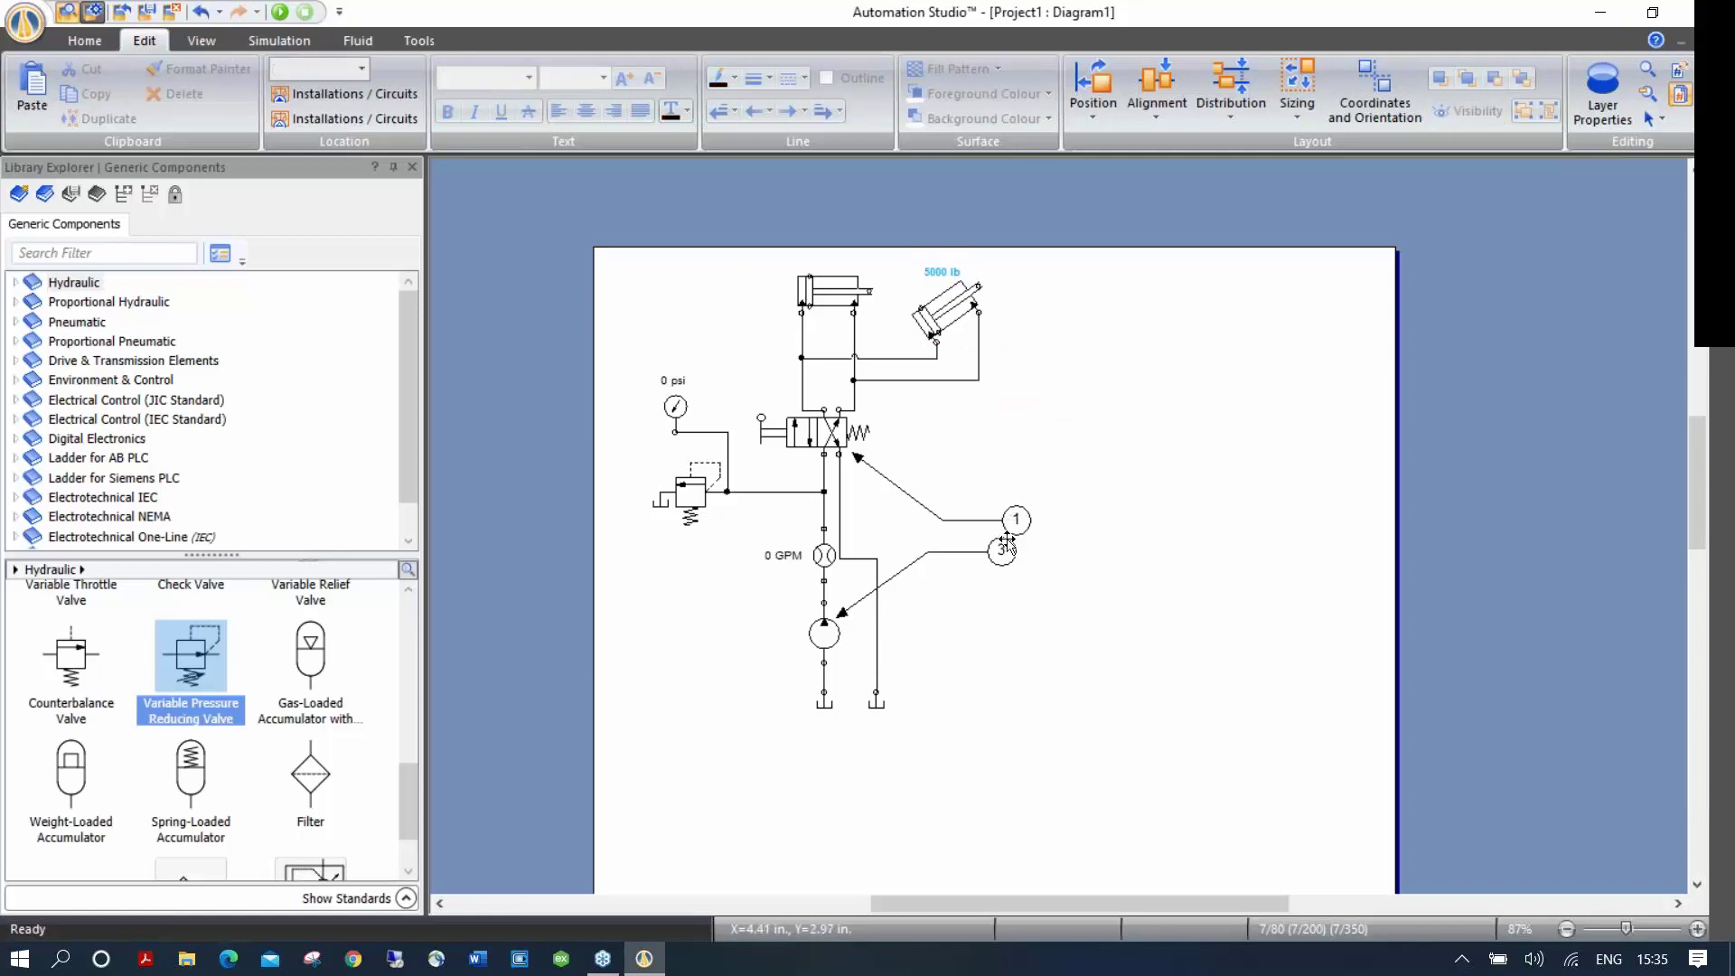
{"action": "left_click", "coordinate": [1014, 524]}
{"action": "key", "text": "Delete"}
{"action": "left_click", "coordinate": [1001, 551]}
{"action": "key", "text": "Delete"}
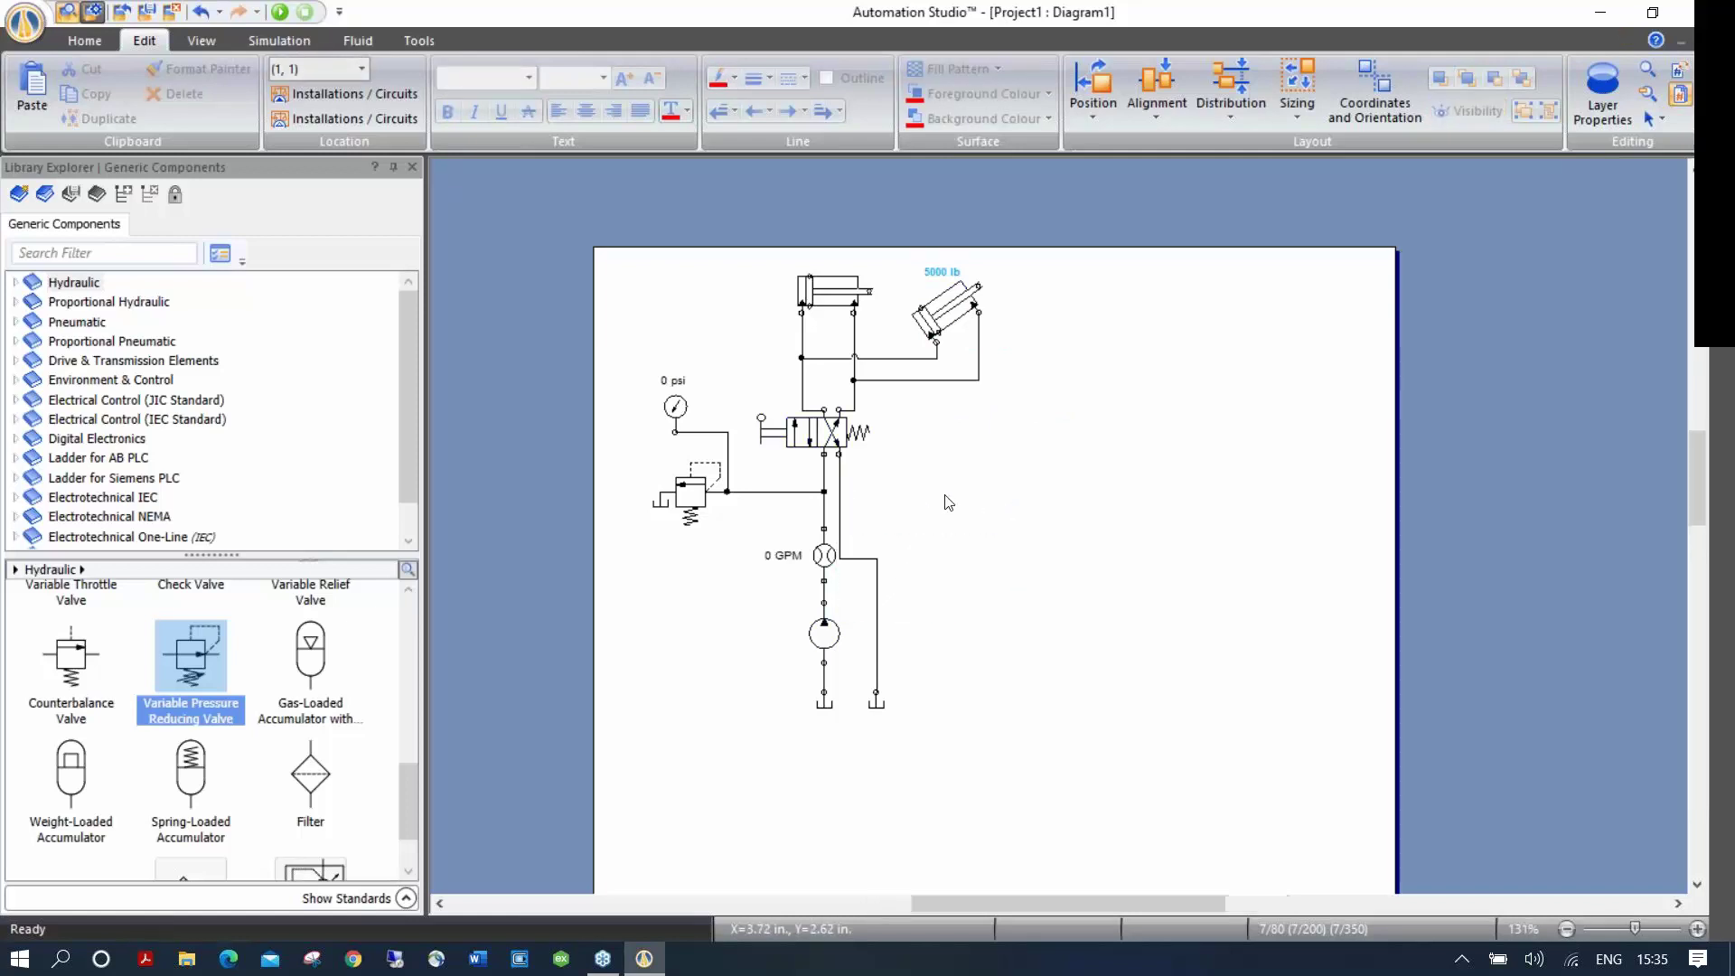
{"action": "scroll", "coordinate": [948, 502], "scroll_direction": "up", "scroll_amount": 3}
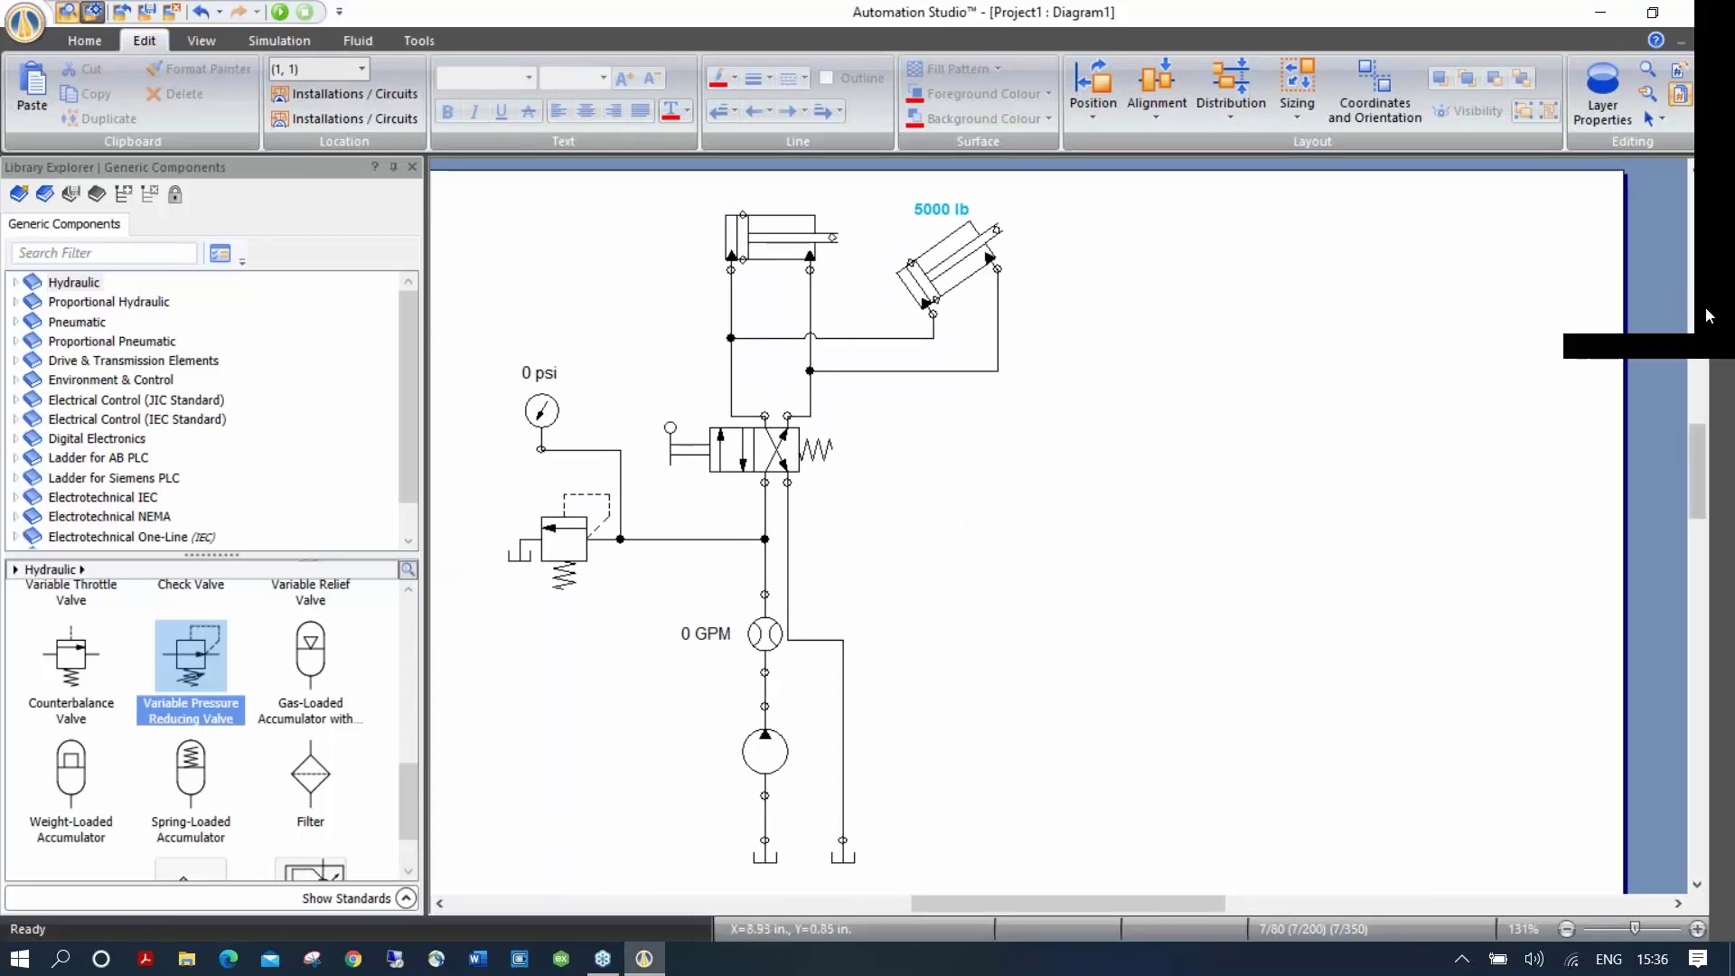
{"action": "scroll", "coordinate": [1655, 316], "scroll_direction": "down", "scroll_amount": 1}
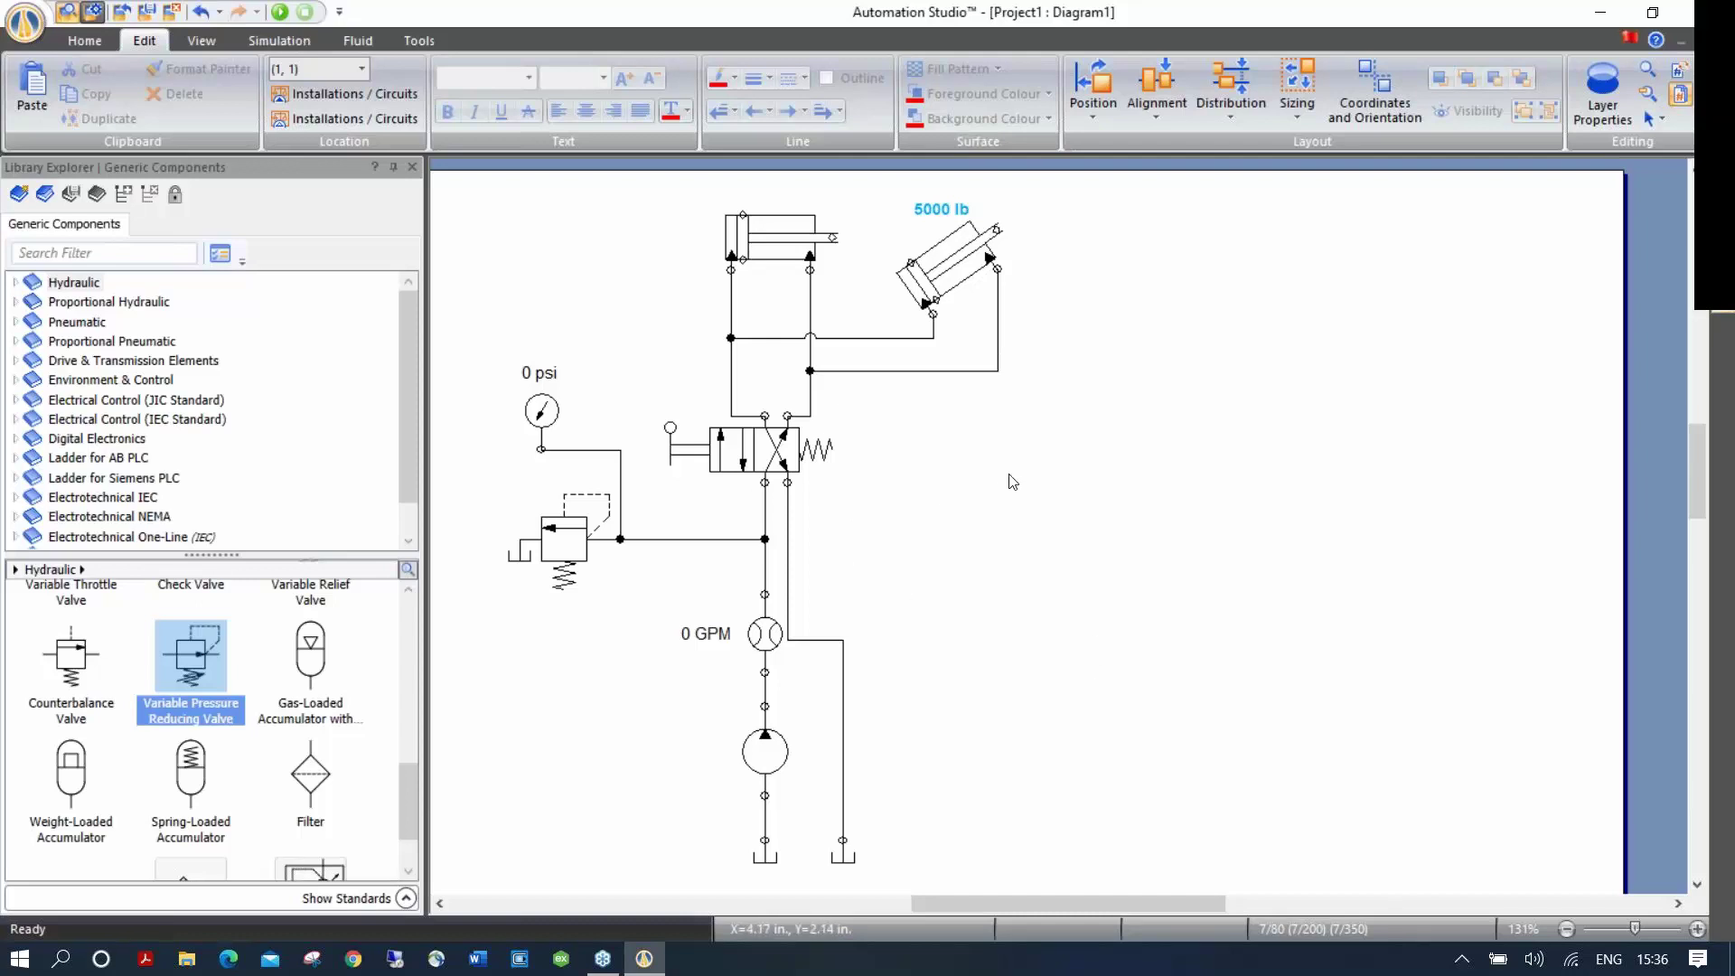
Step: Browse the Hydraulic category of the generic component library, examining the telescopic and mechanically linked cylinders under Actuators
{"action": "left_click", "coordinate": [17, 284]}
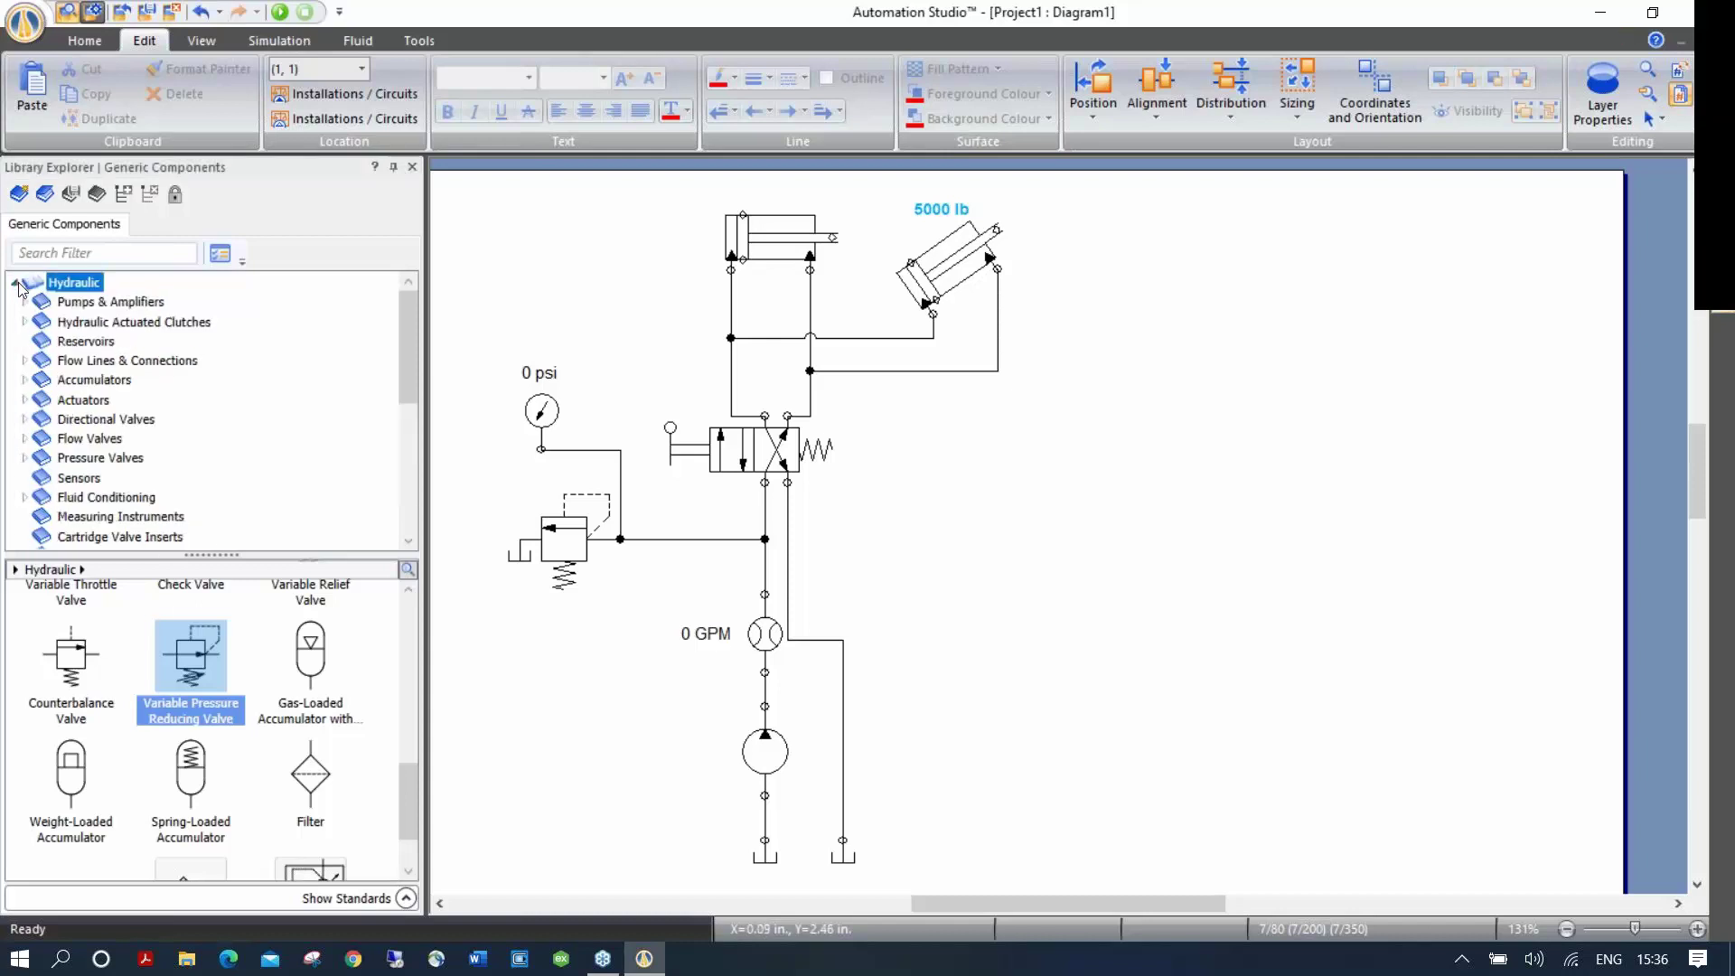
{"action": "left_click", "coordinate": [24, 400]}
{"action": "left_click", "coordinate": [100, 420]}
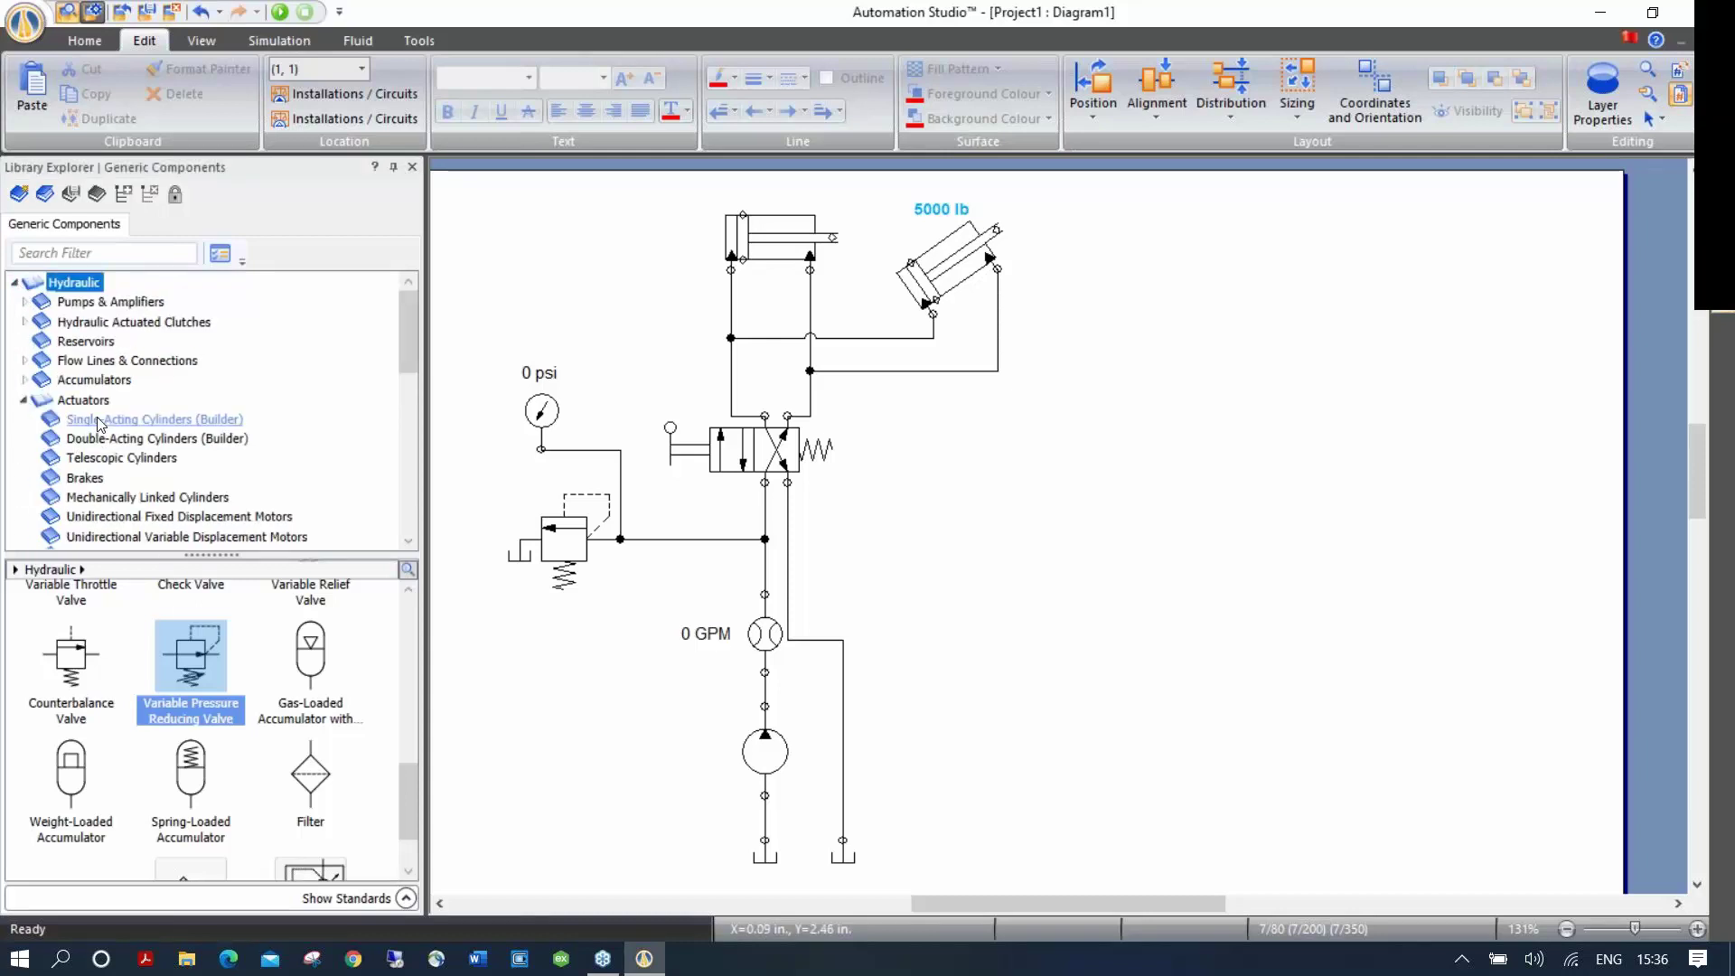
{"action": "left_click", "coordinate": [137, 440]}
{"action": "left_click", "coordinate": [143, 458]}
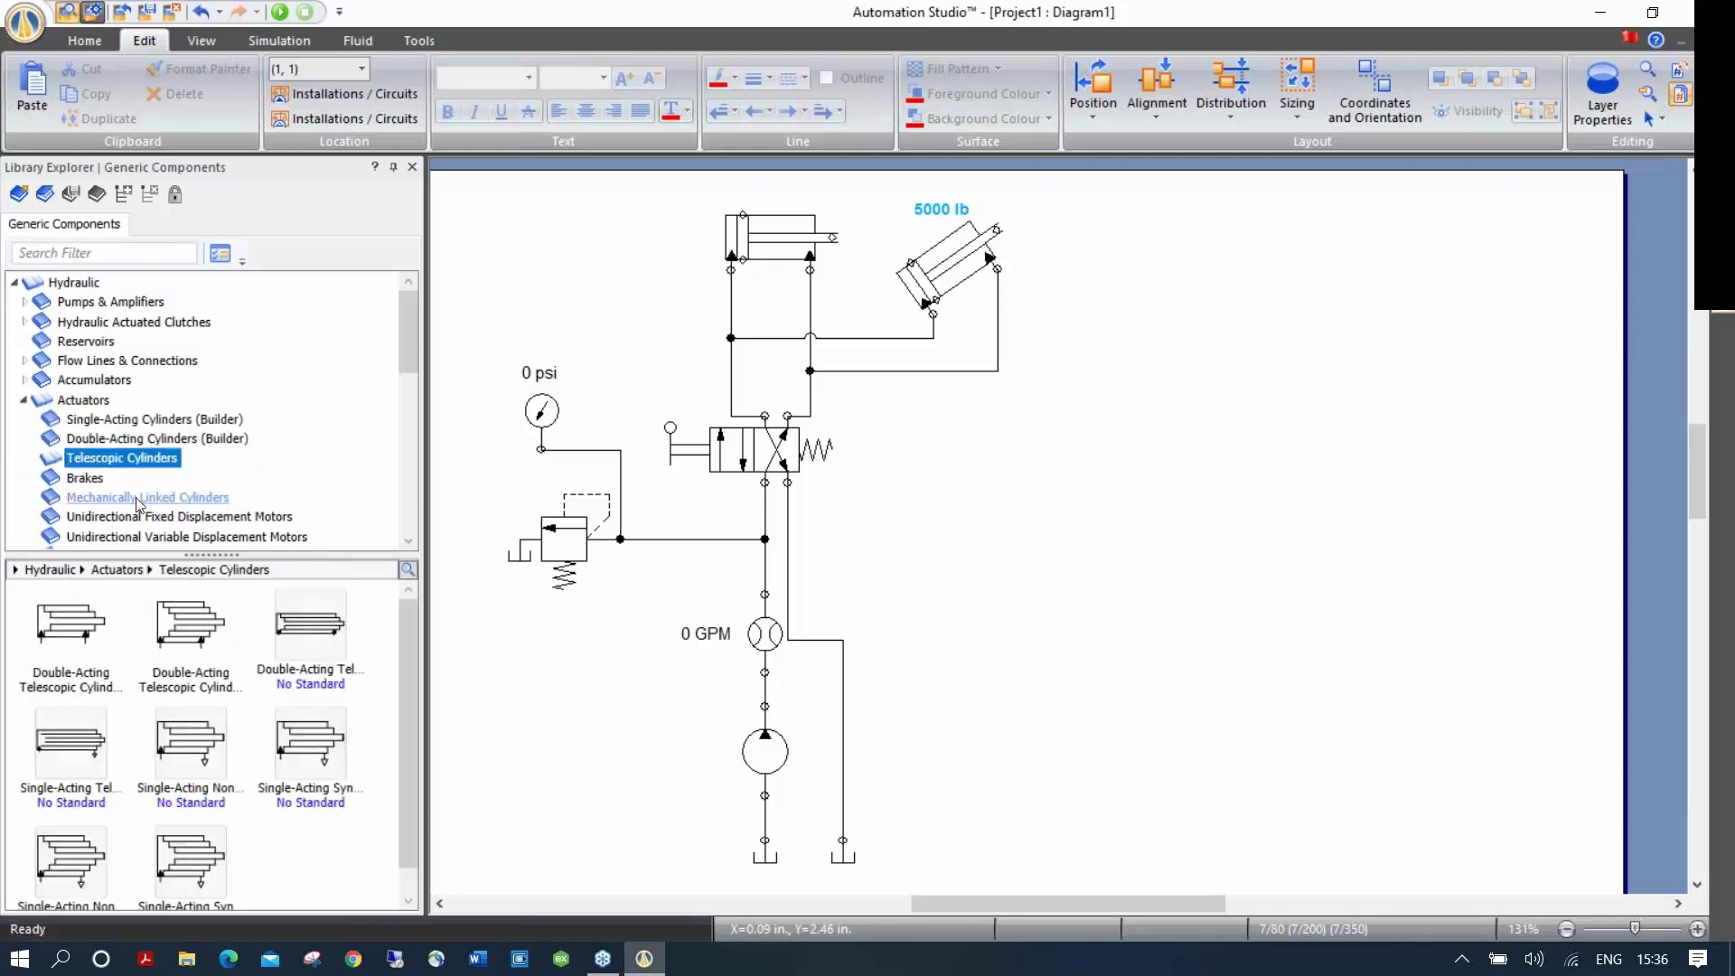
{"action": "left_click", "coordinate": [138, 499]}
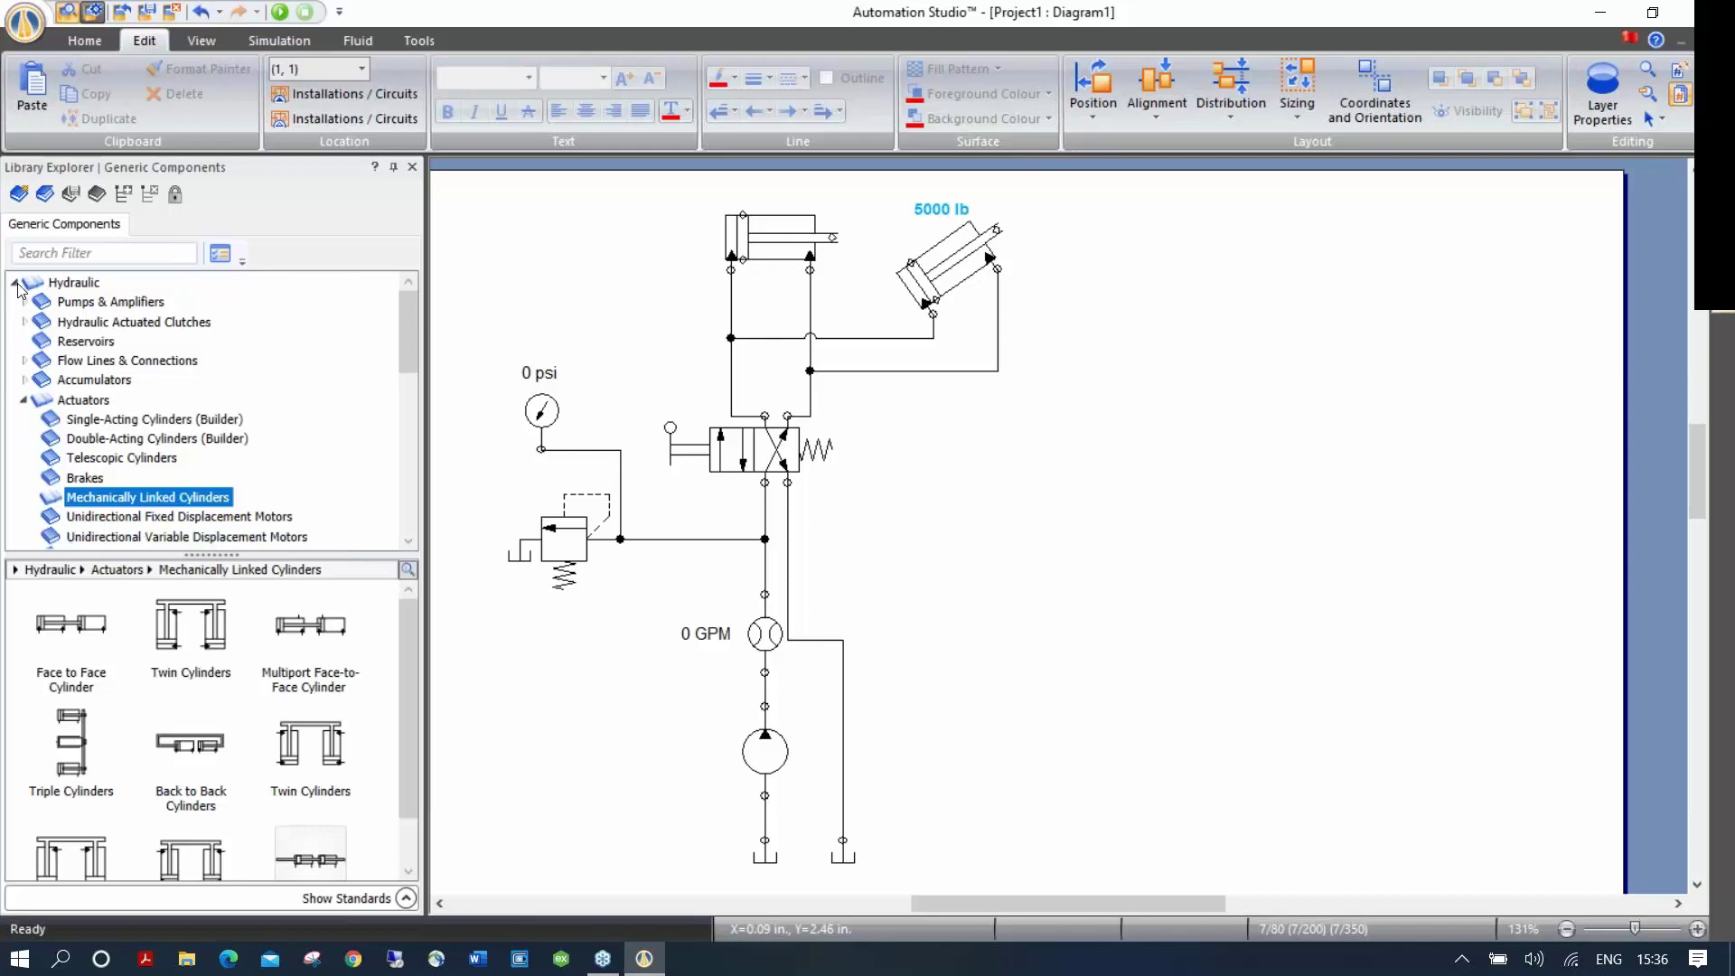
{"action": "left_click", "coordinate": [24, 399]}
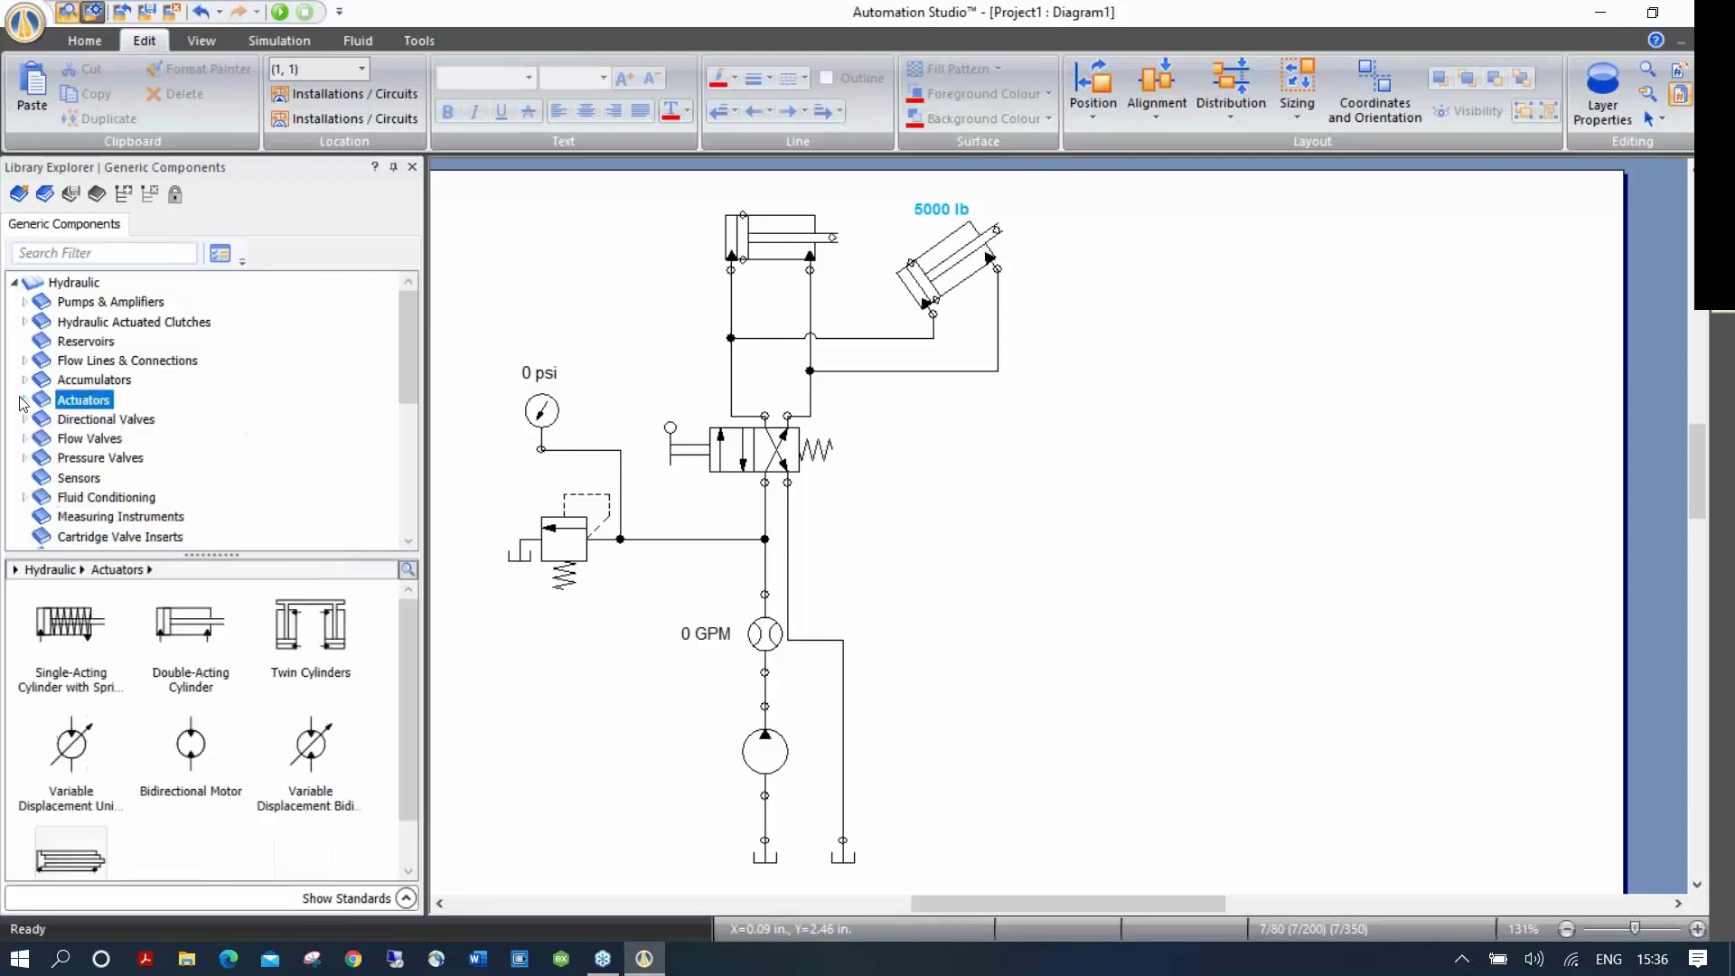
{"action": "left_click", "coordinate": [67, 285]}
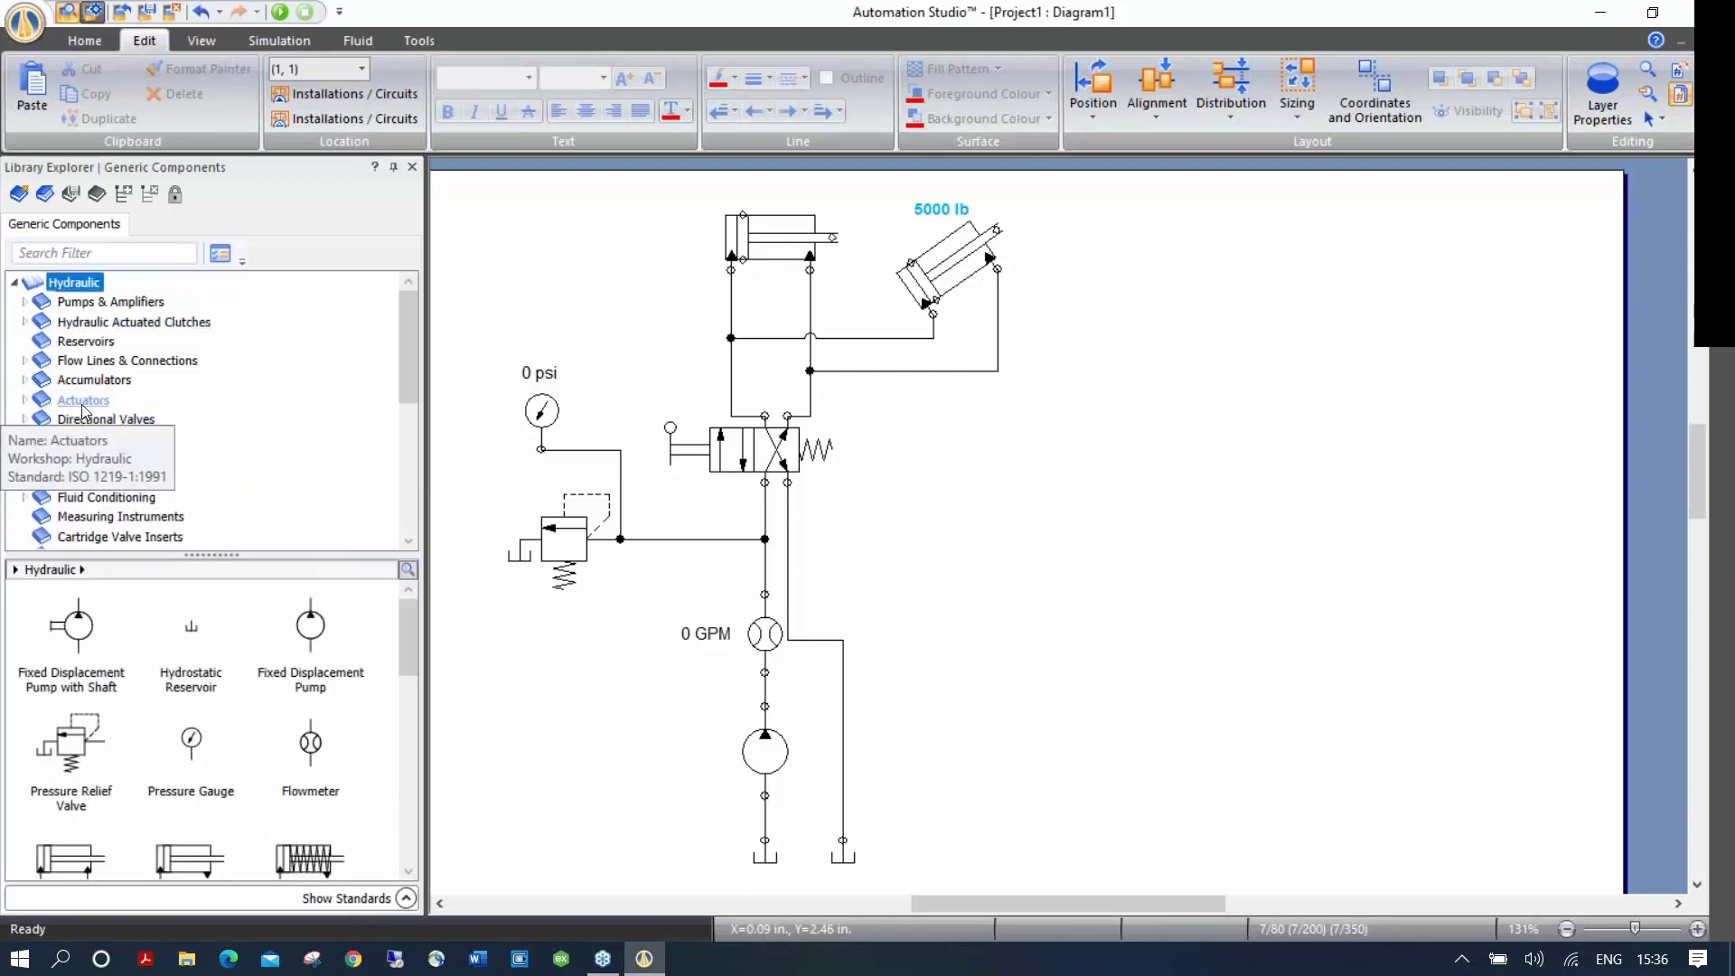
{"action": "left_click", "coordinate": [14, 286]}
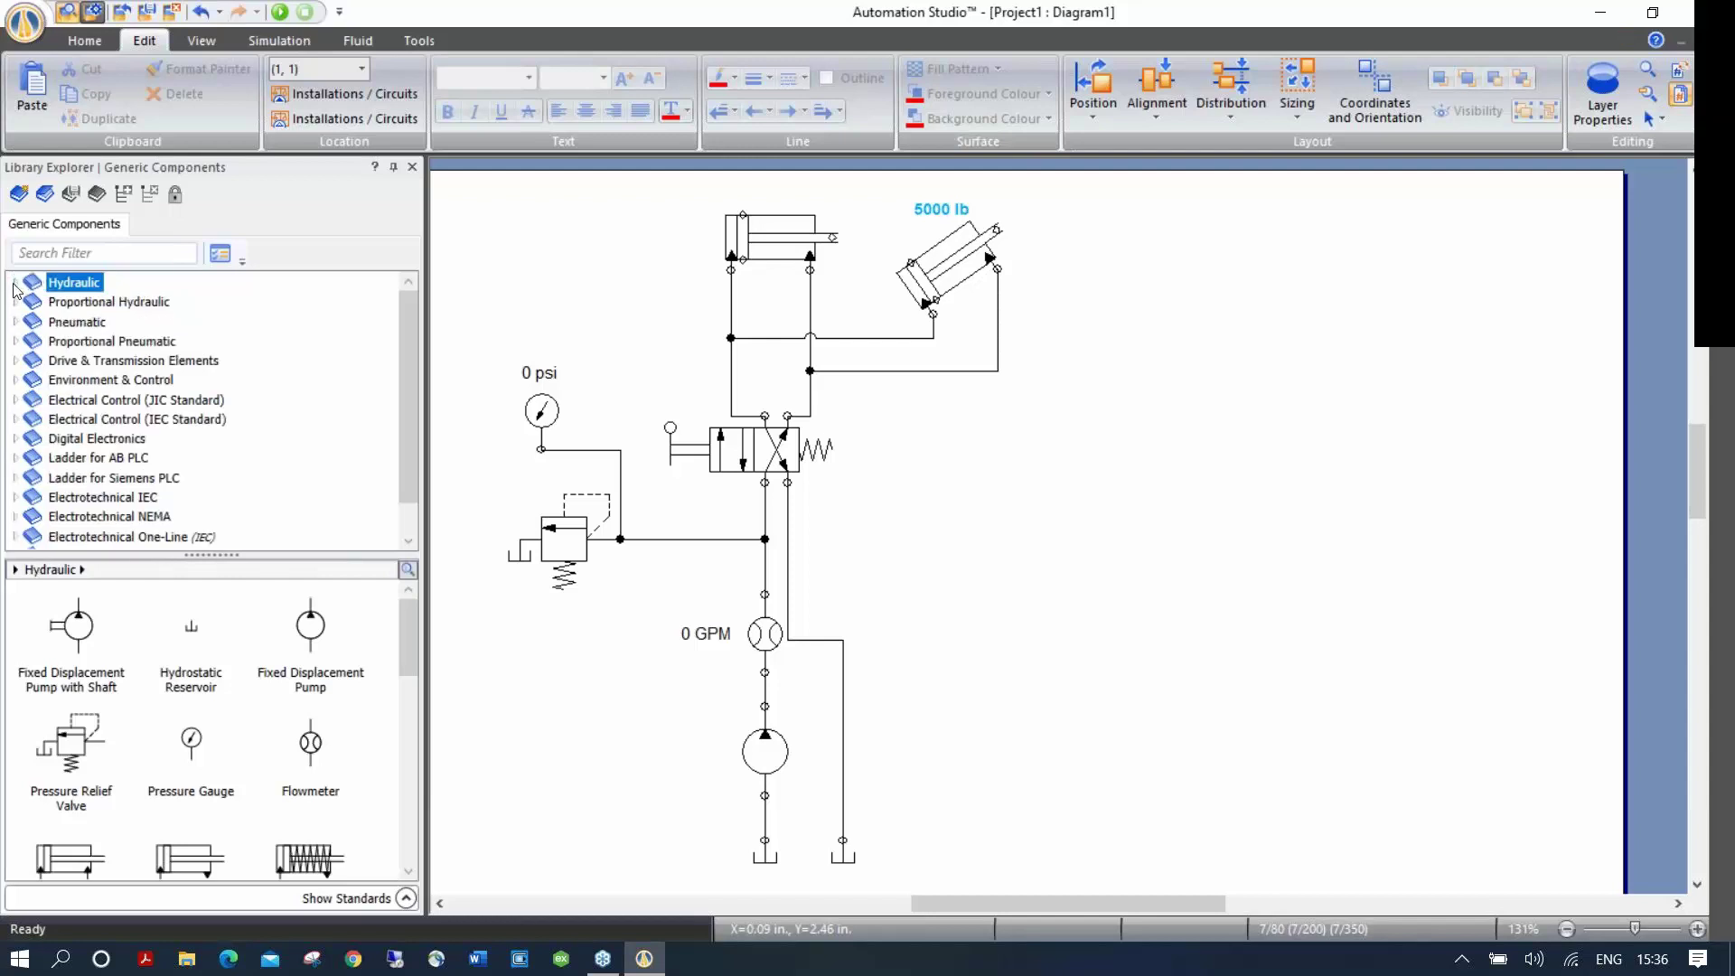
Step: Filter the component library for "sequen", look through the hydraulic sequence valves, and clear the filter
{"action": "left_click", "coordinate": [77, 253]}
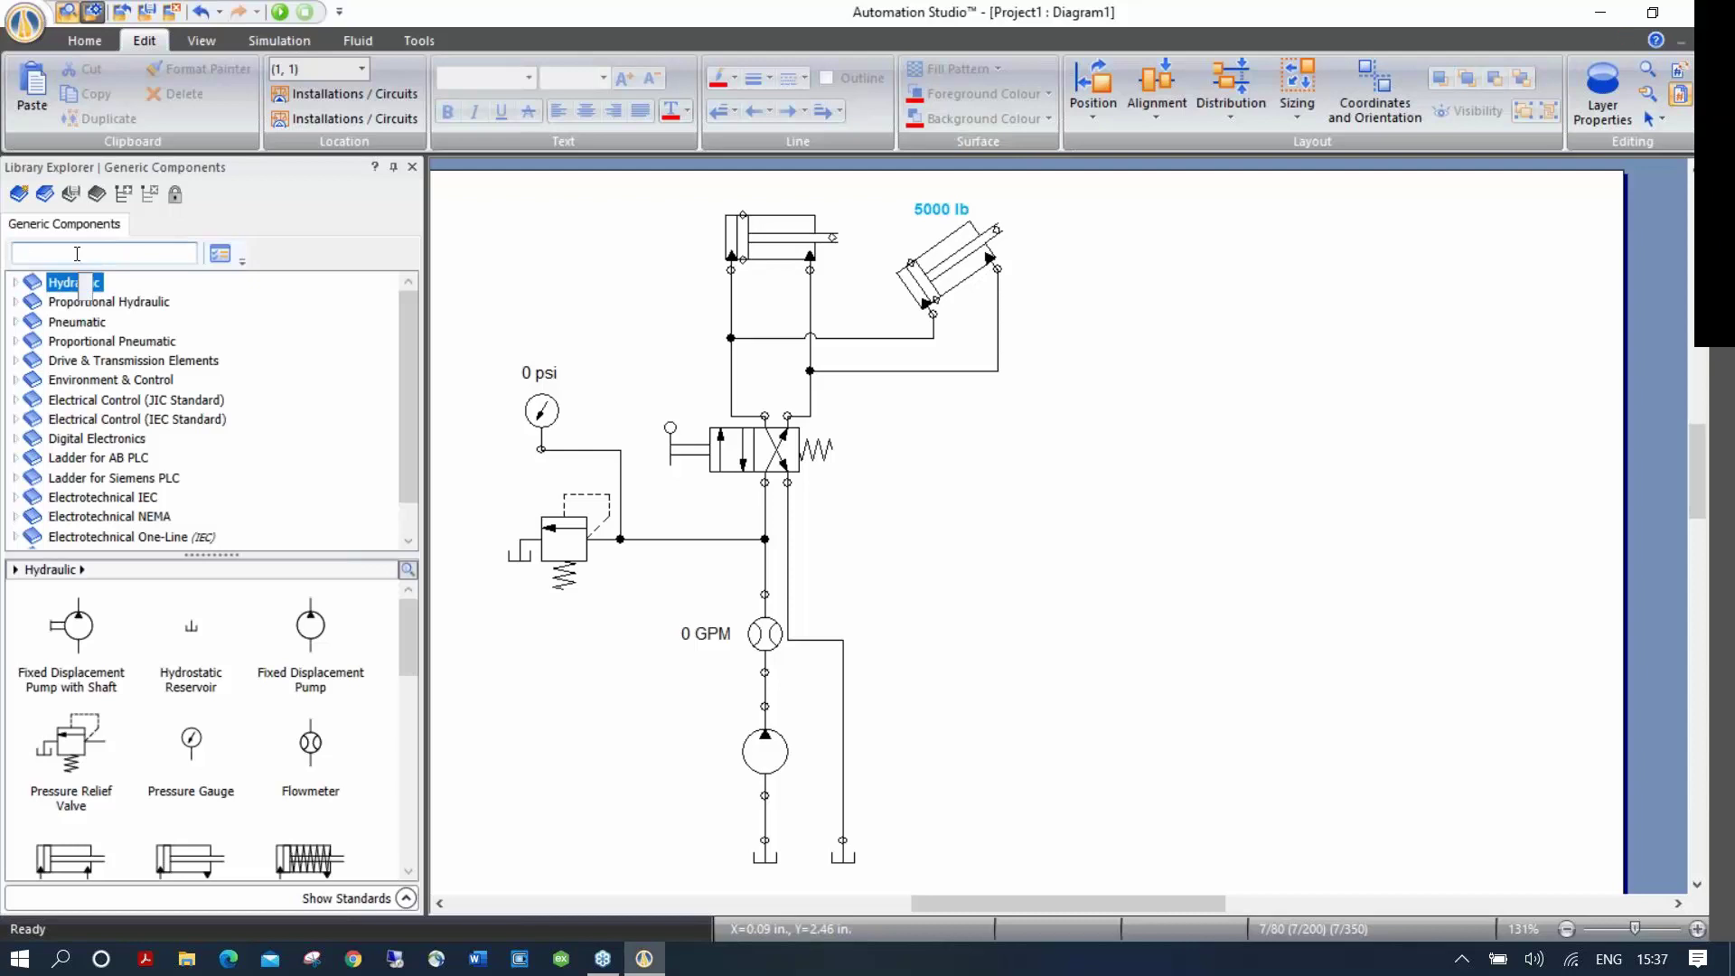
{"action": "type", "text": "sequen"}
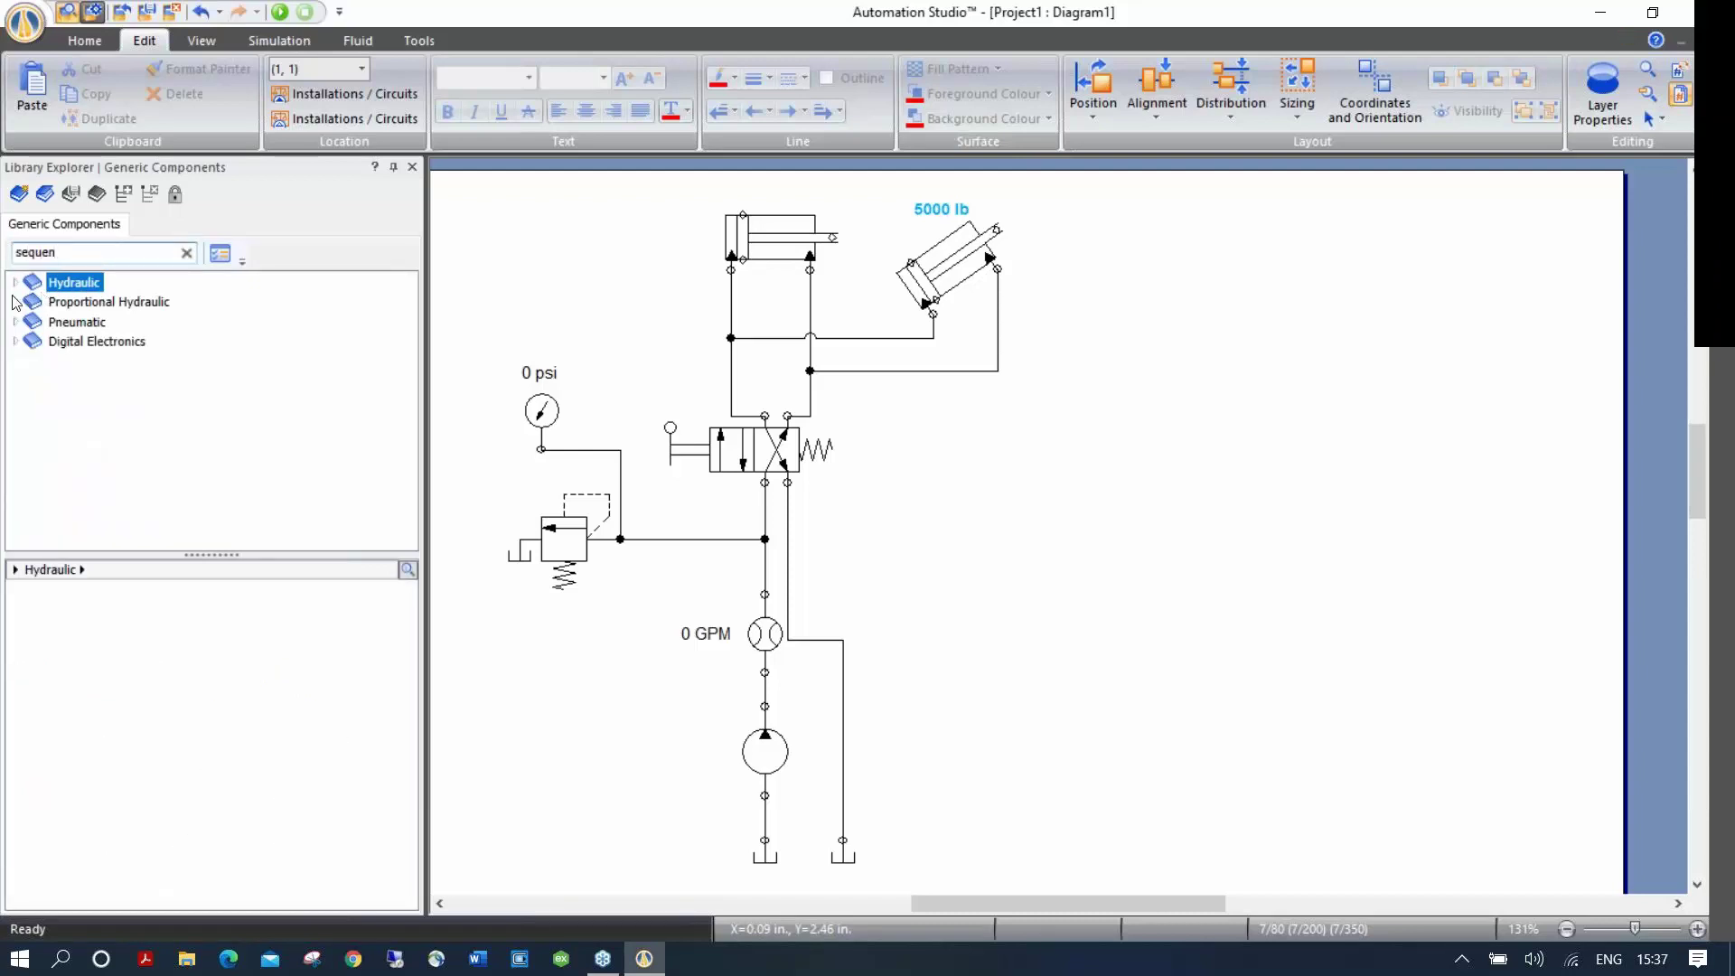
{"action": "left_click", "coordinate": [14, 282]}
{"action": "left_click", "coordinate": [23, 302]}
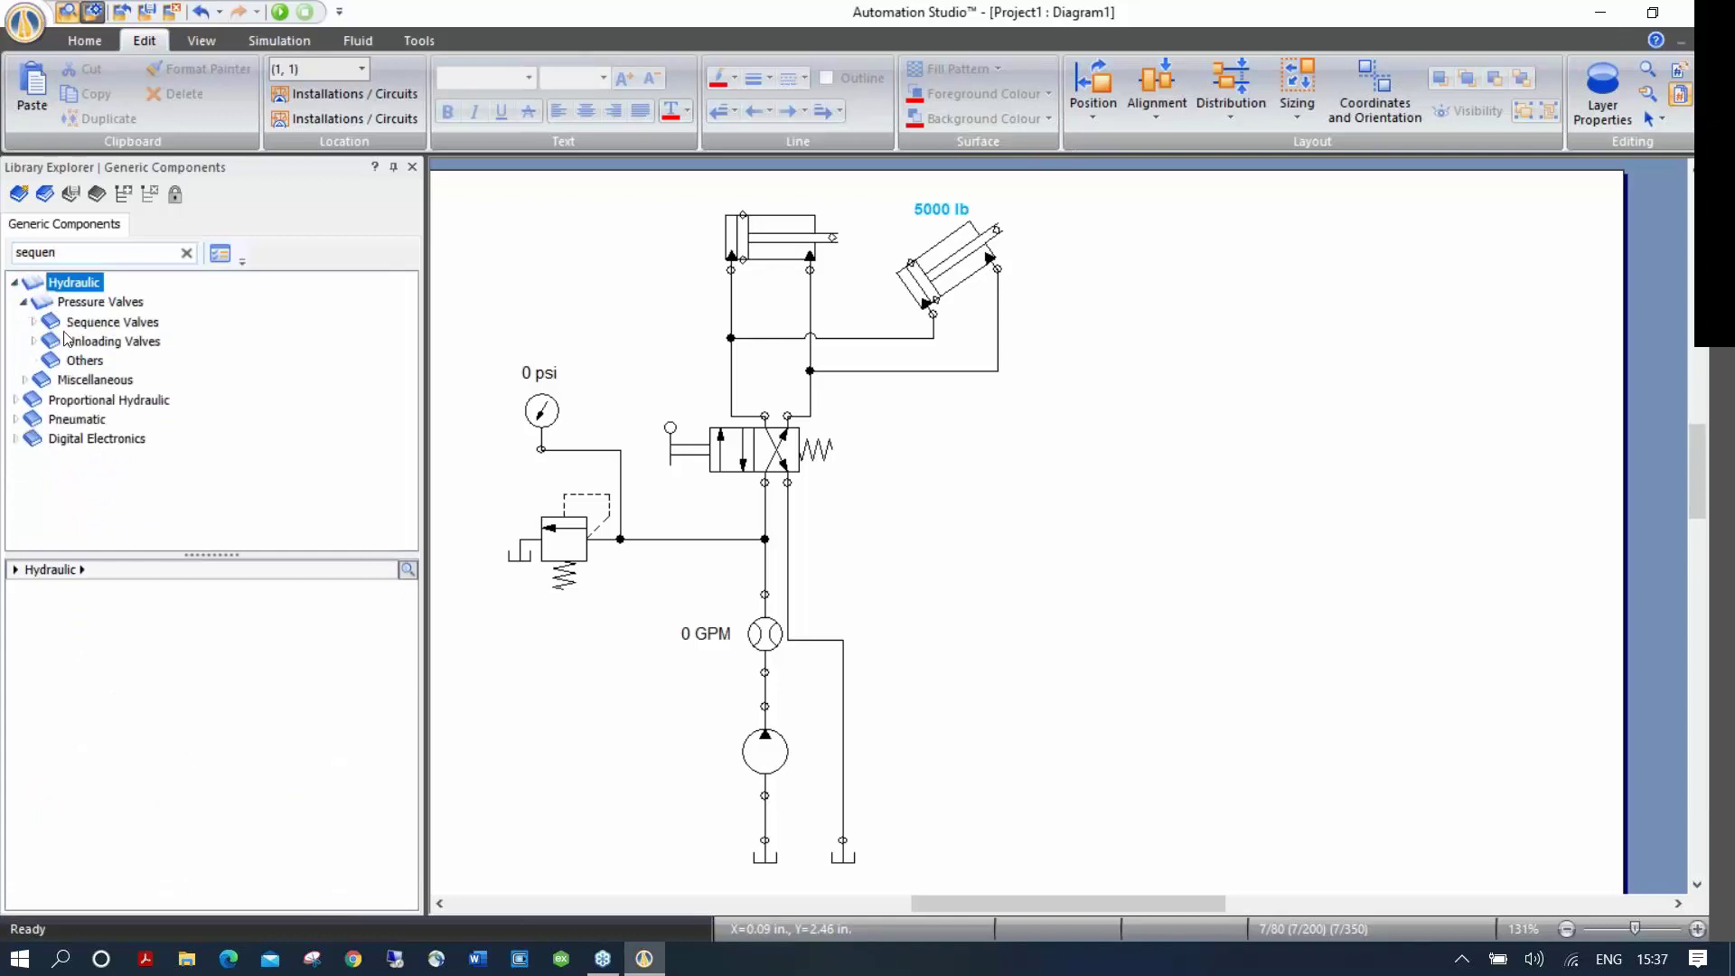
{"action": "left_click", "coordinate": [35, 323]}
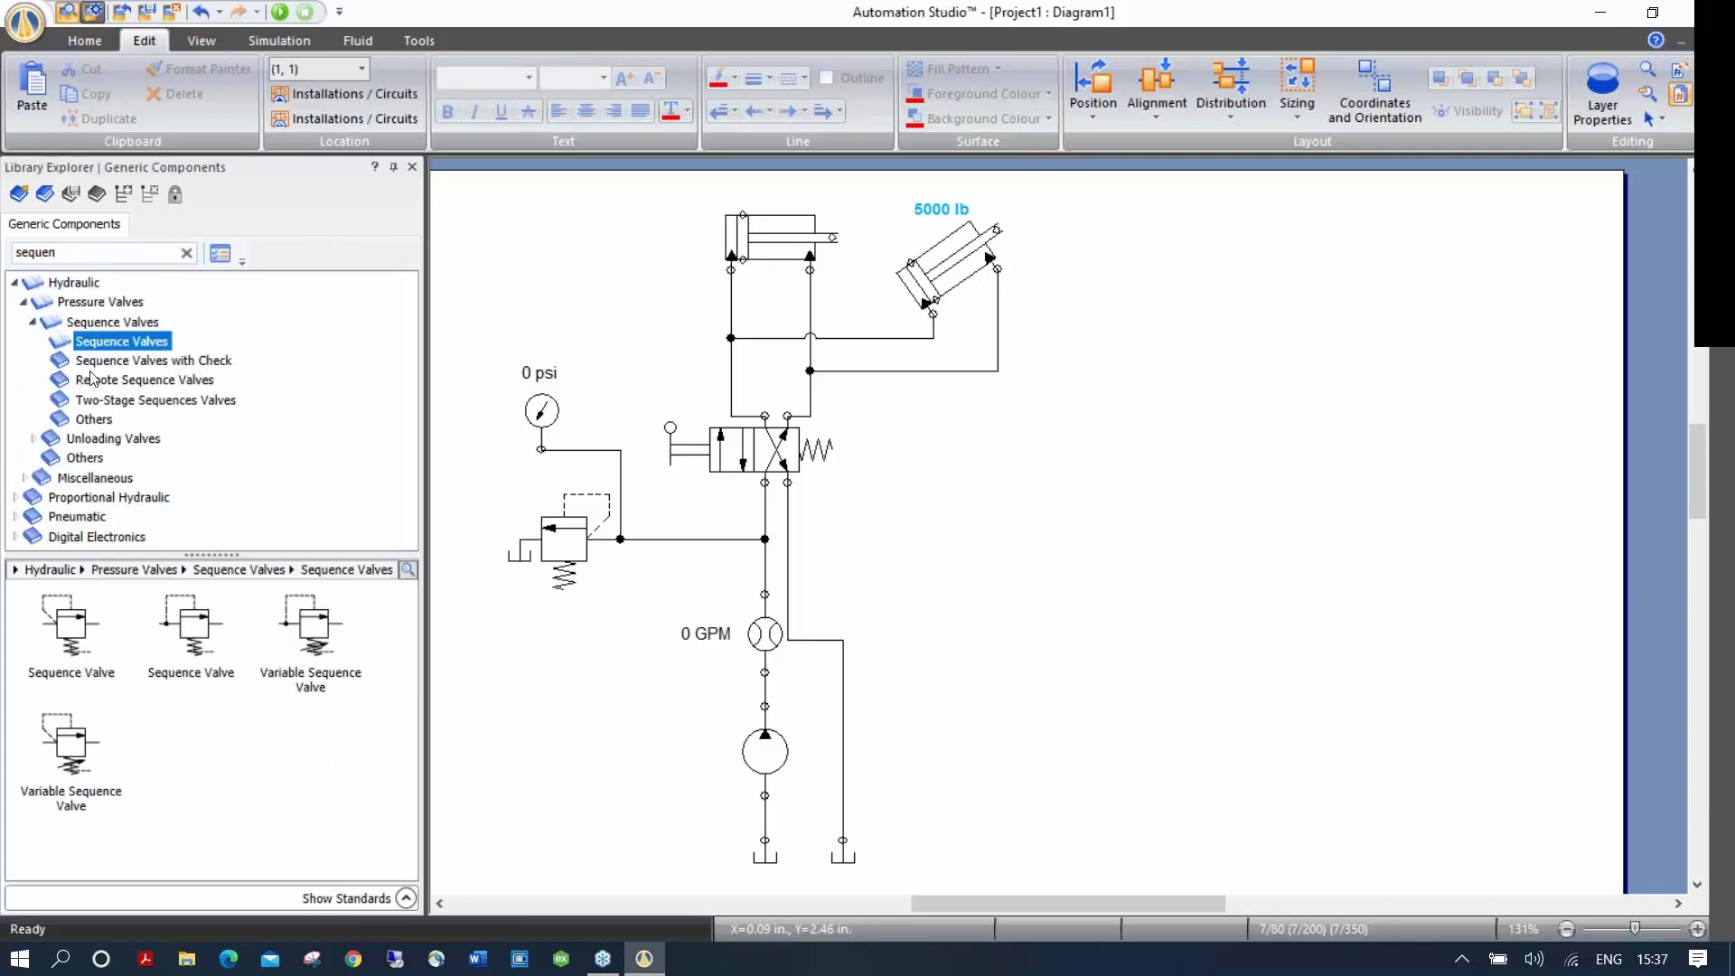
{"action": "left_click", "coordinate": [186, 252]}
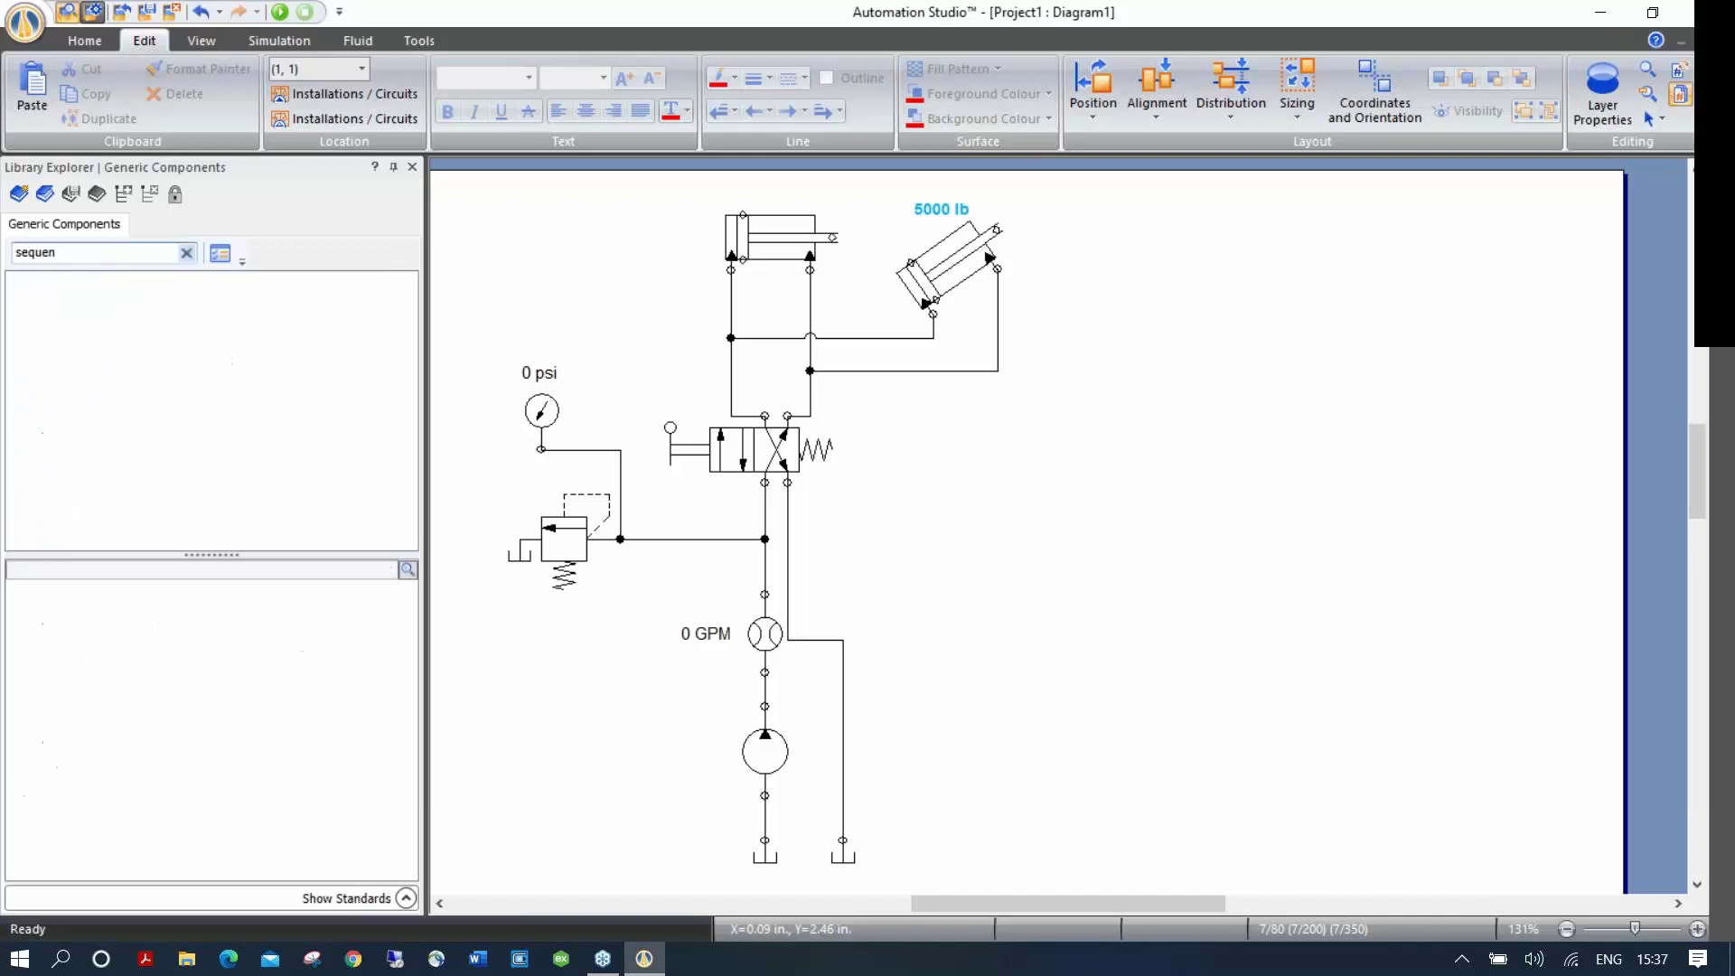
{"action": "left_click", "coordinate": [15, 283]}
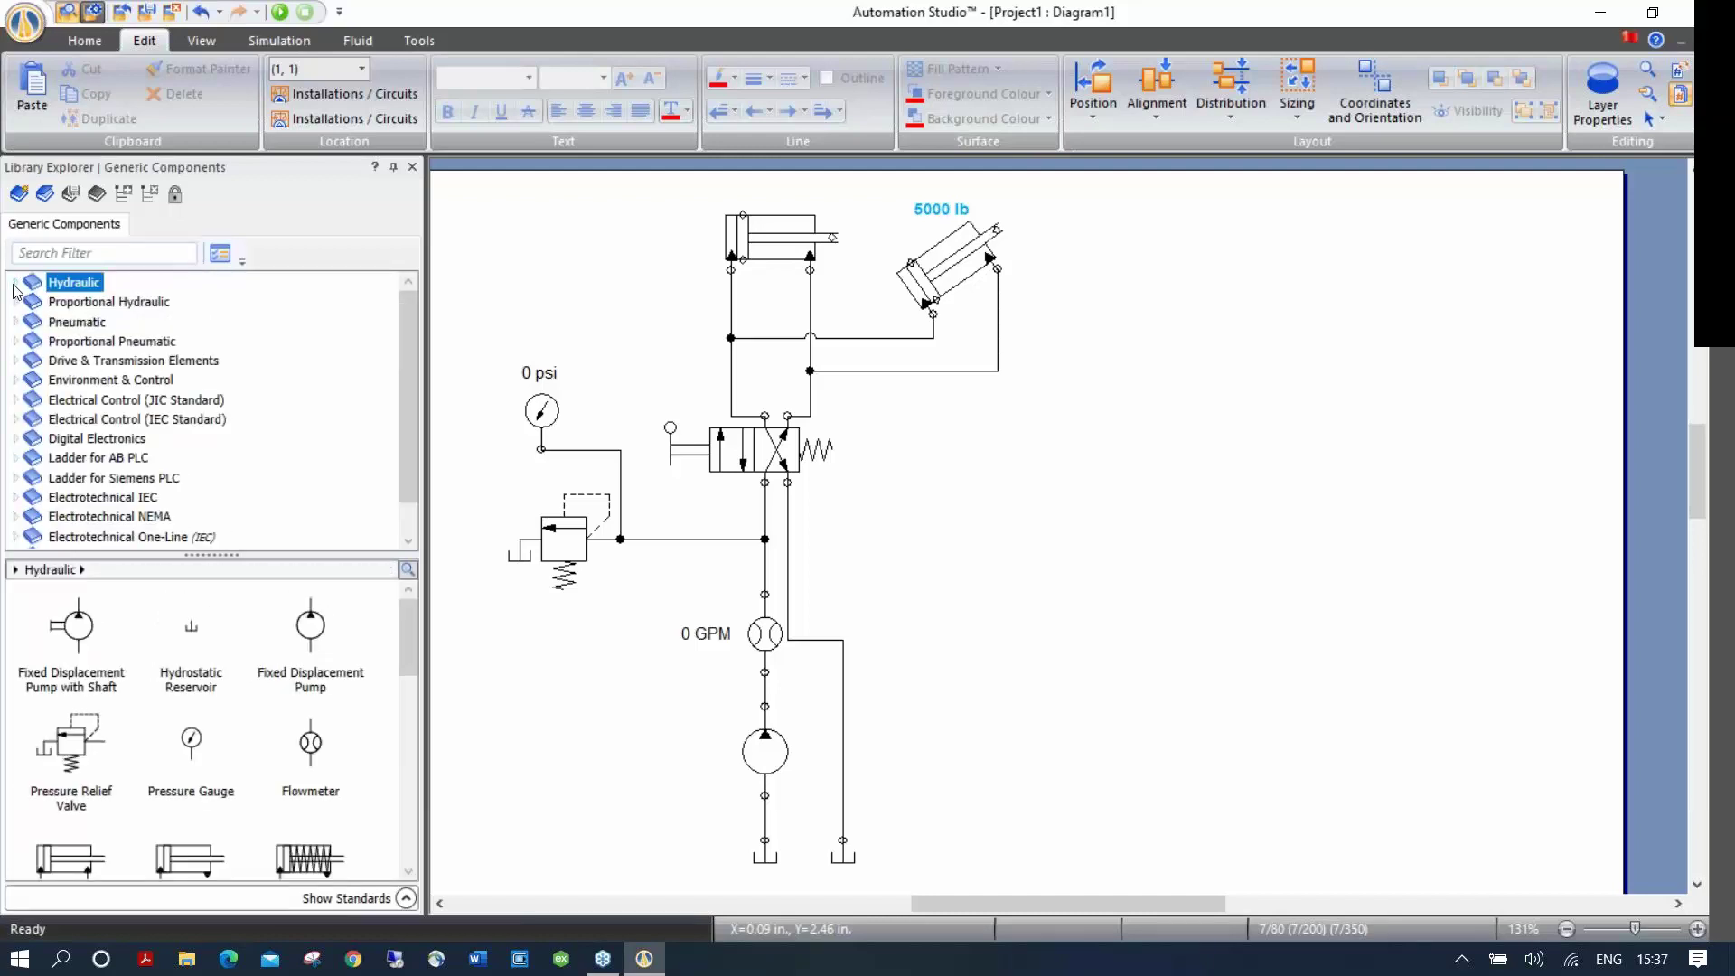
Step: Create a new component library saved as "Traing Library" and enlarge its component preview area
{"action": "left_click", "coordinate": [19, 195]}
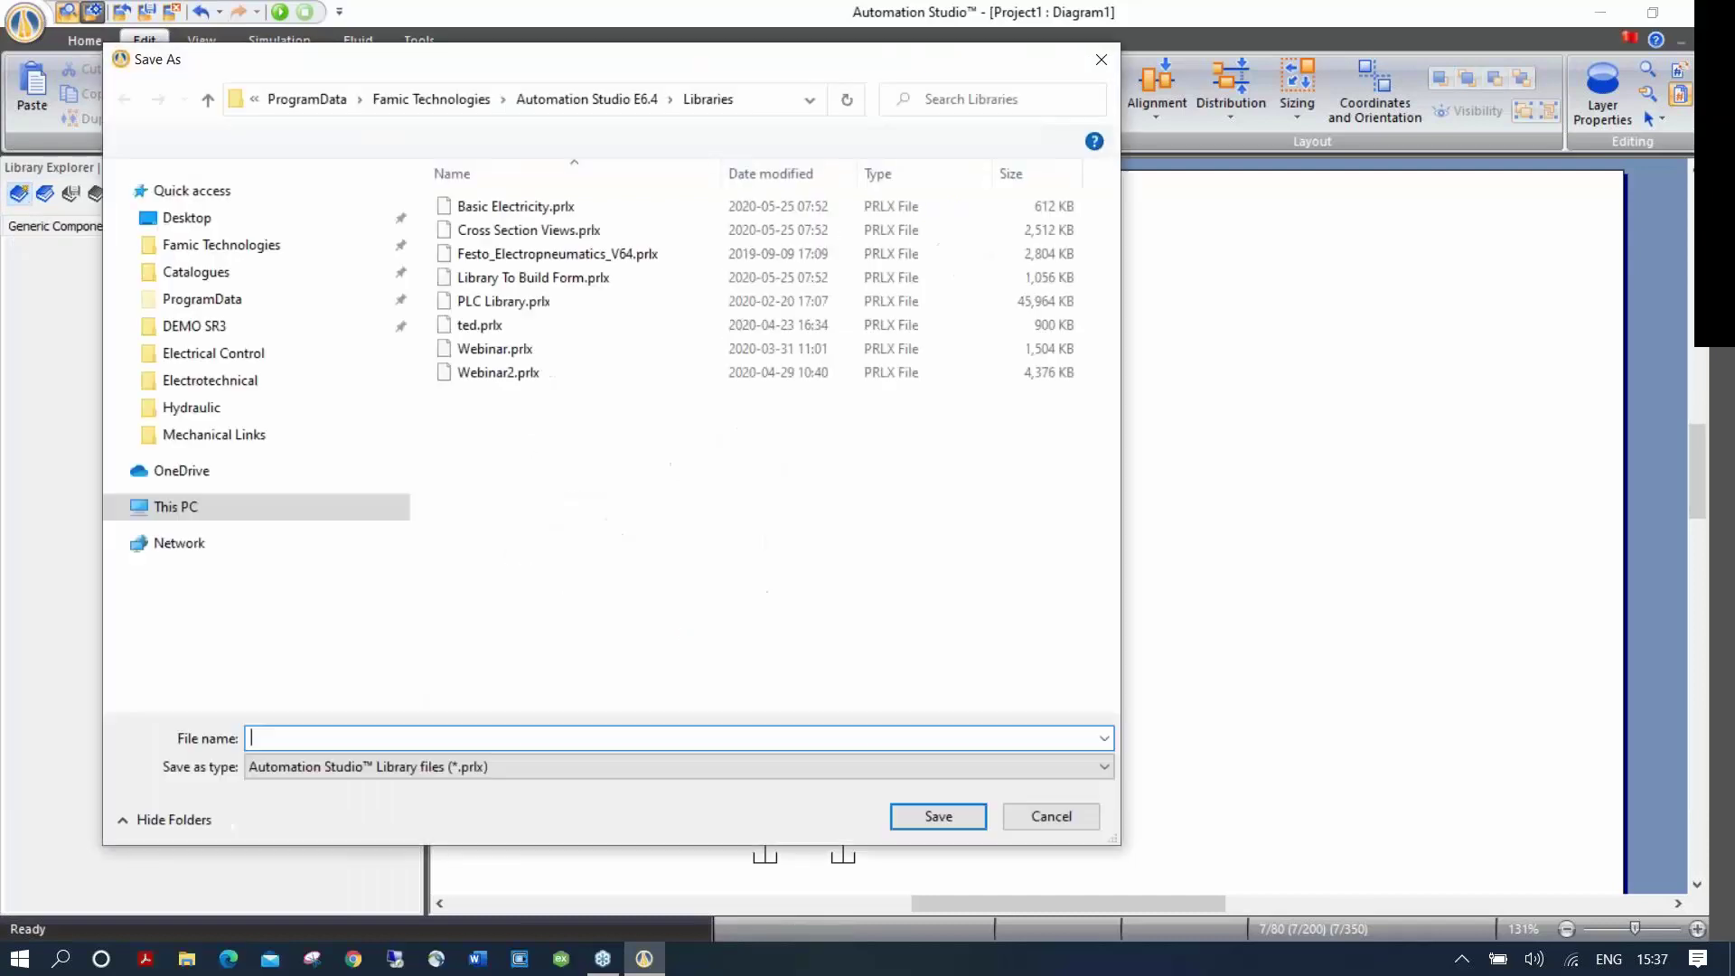
{"action": "left_click_drag", "start_coordinate": [401, 310], "coordinate": [399, 220]}
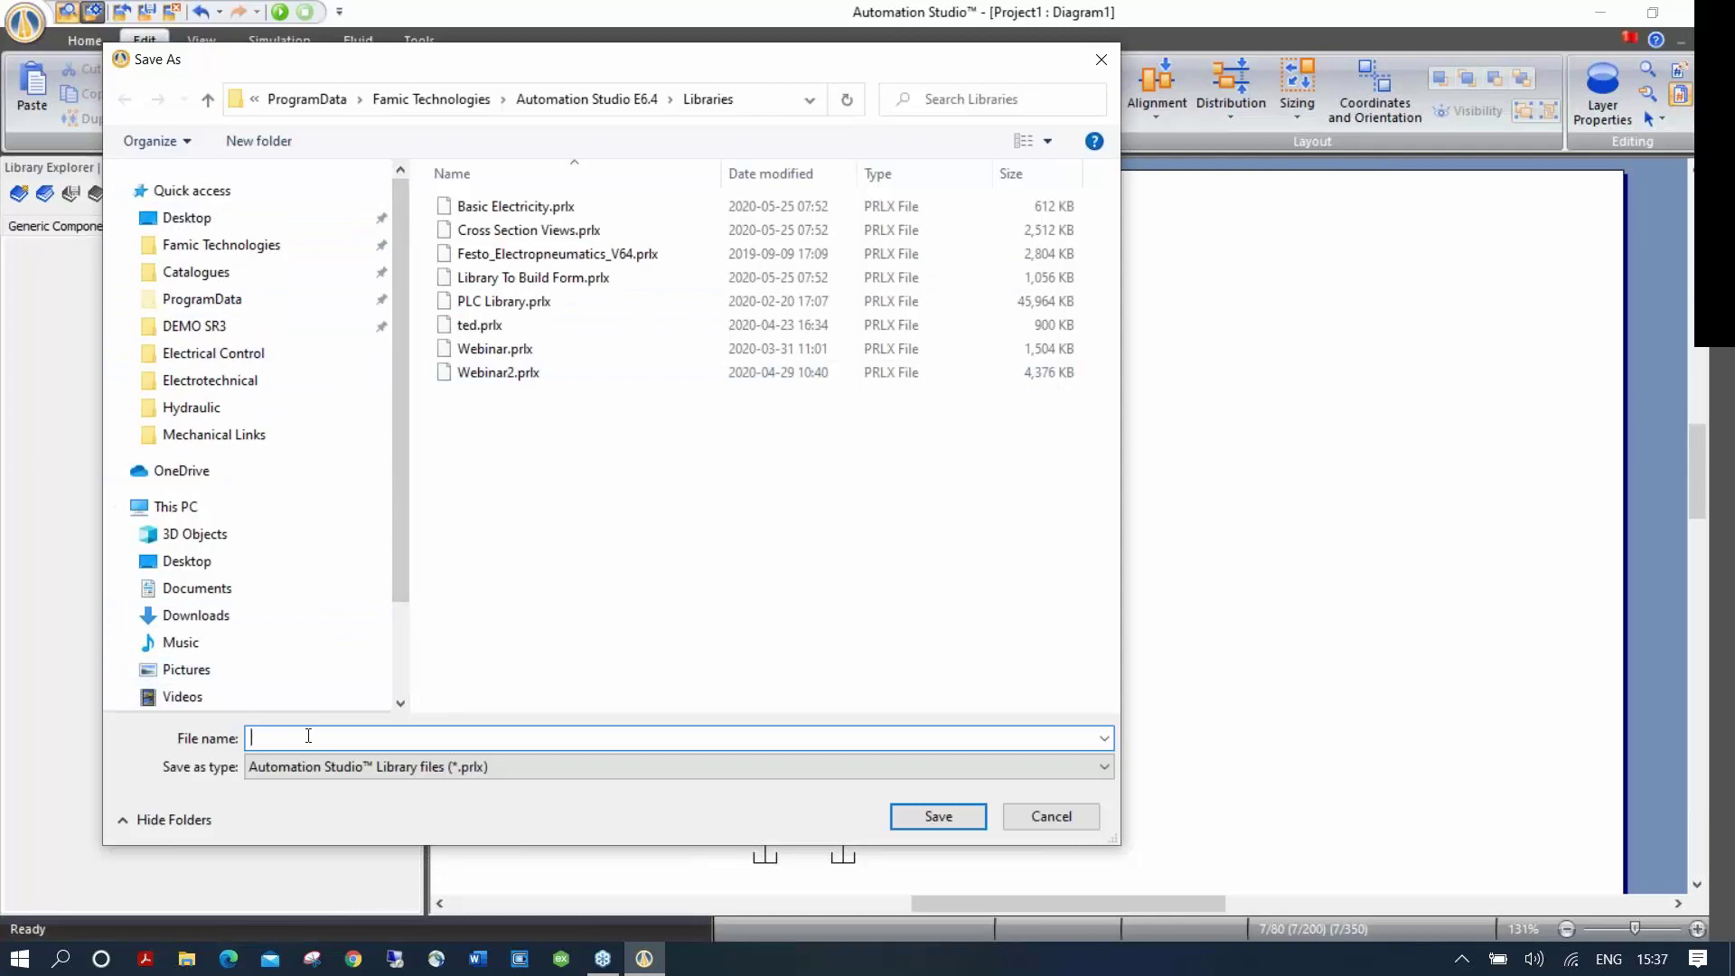
{"action": "type", "text": "Traing Library"}
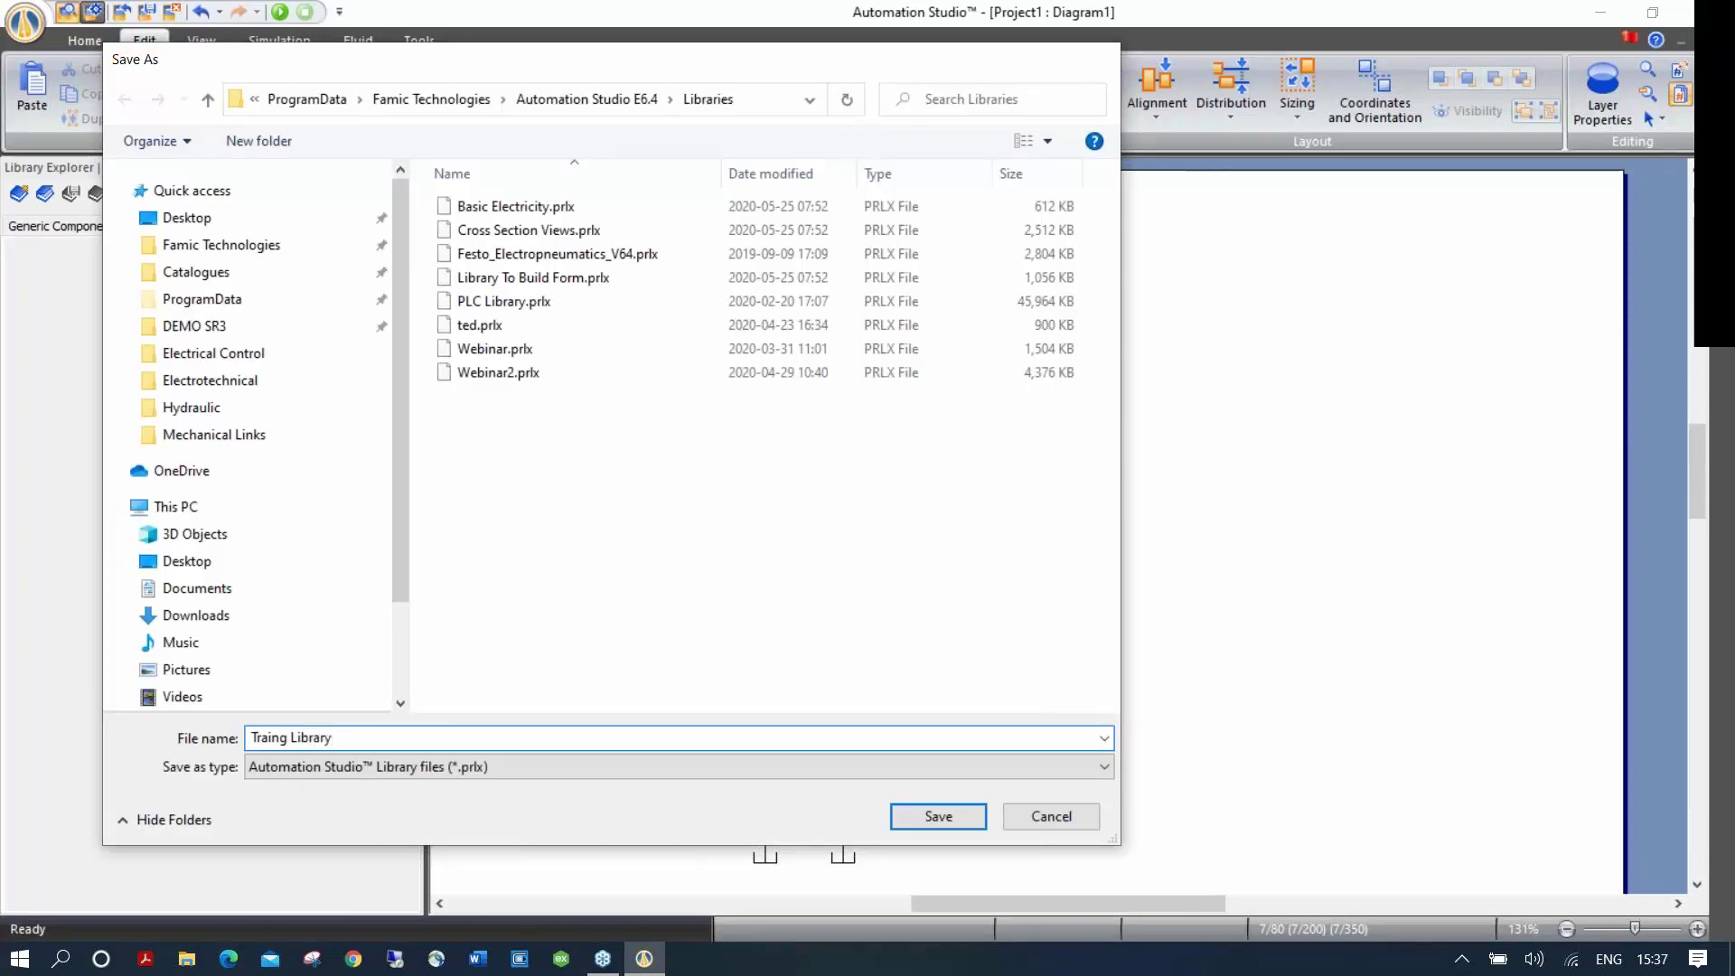
{"action": "key", "text": "Return"}
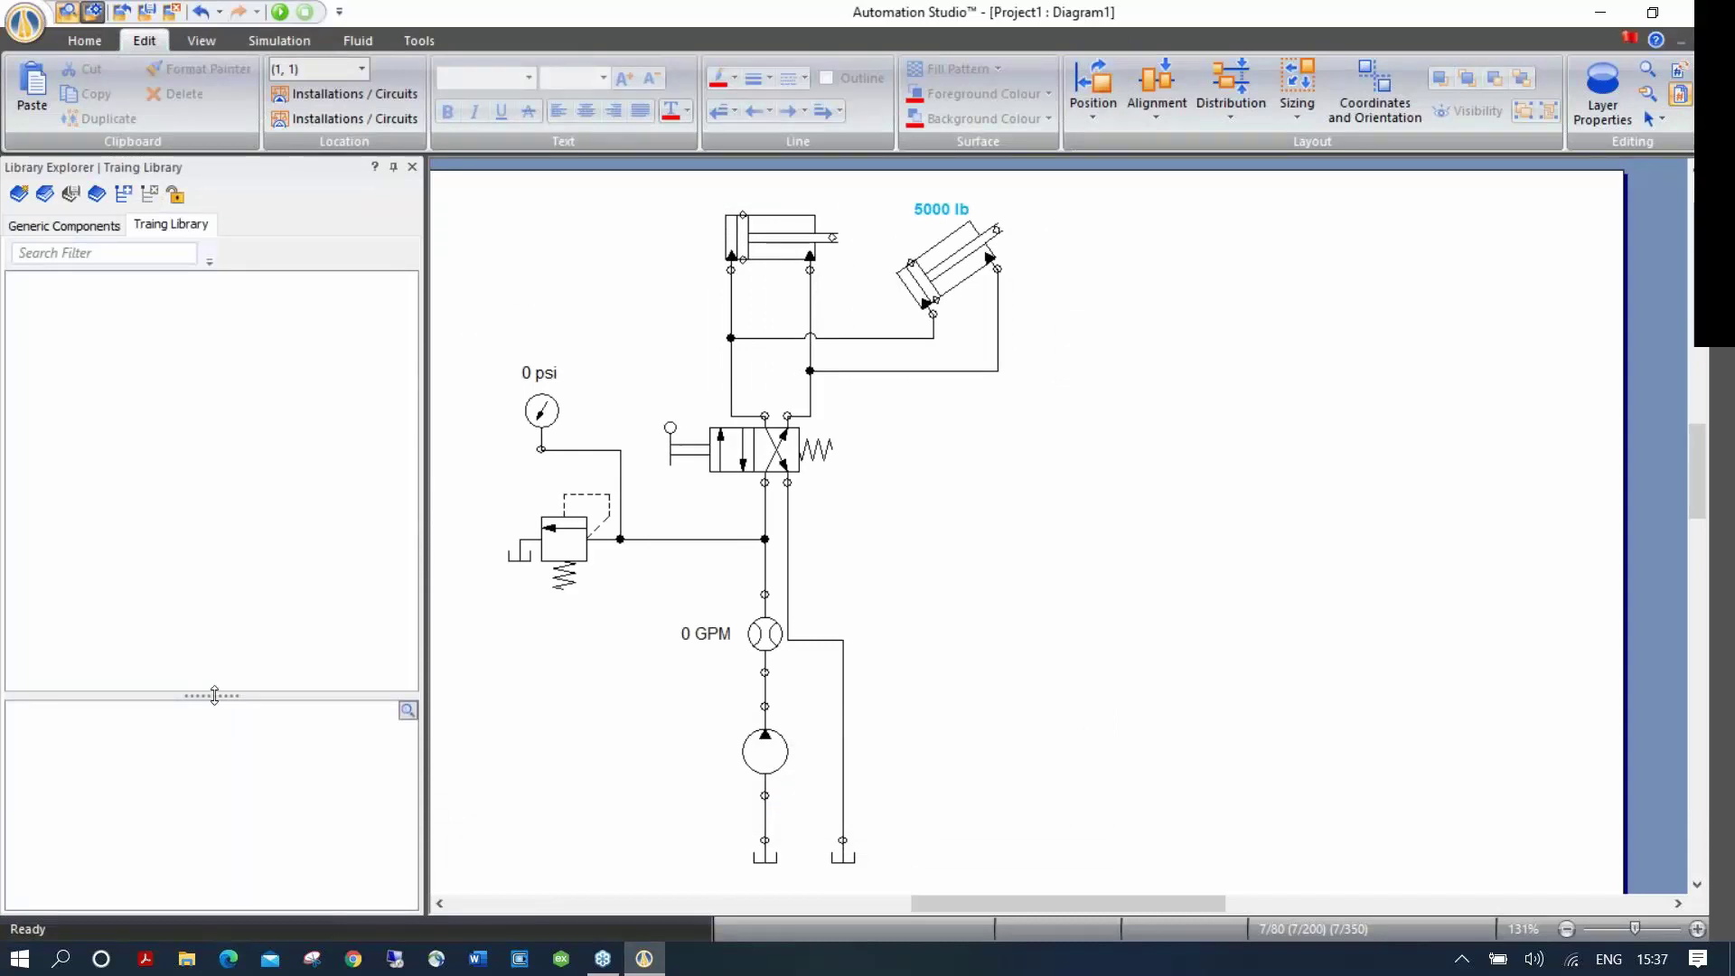
{"action": "left_click_drag", "start_coordinate": [214, 695], "coordinate": [211, 542]}
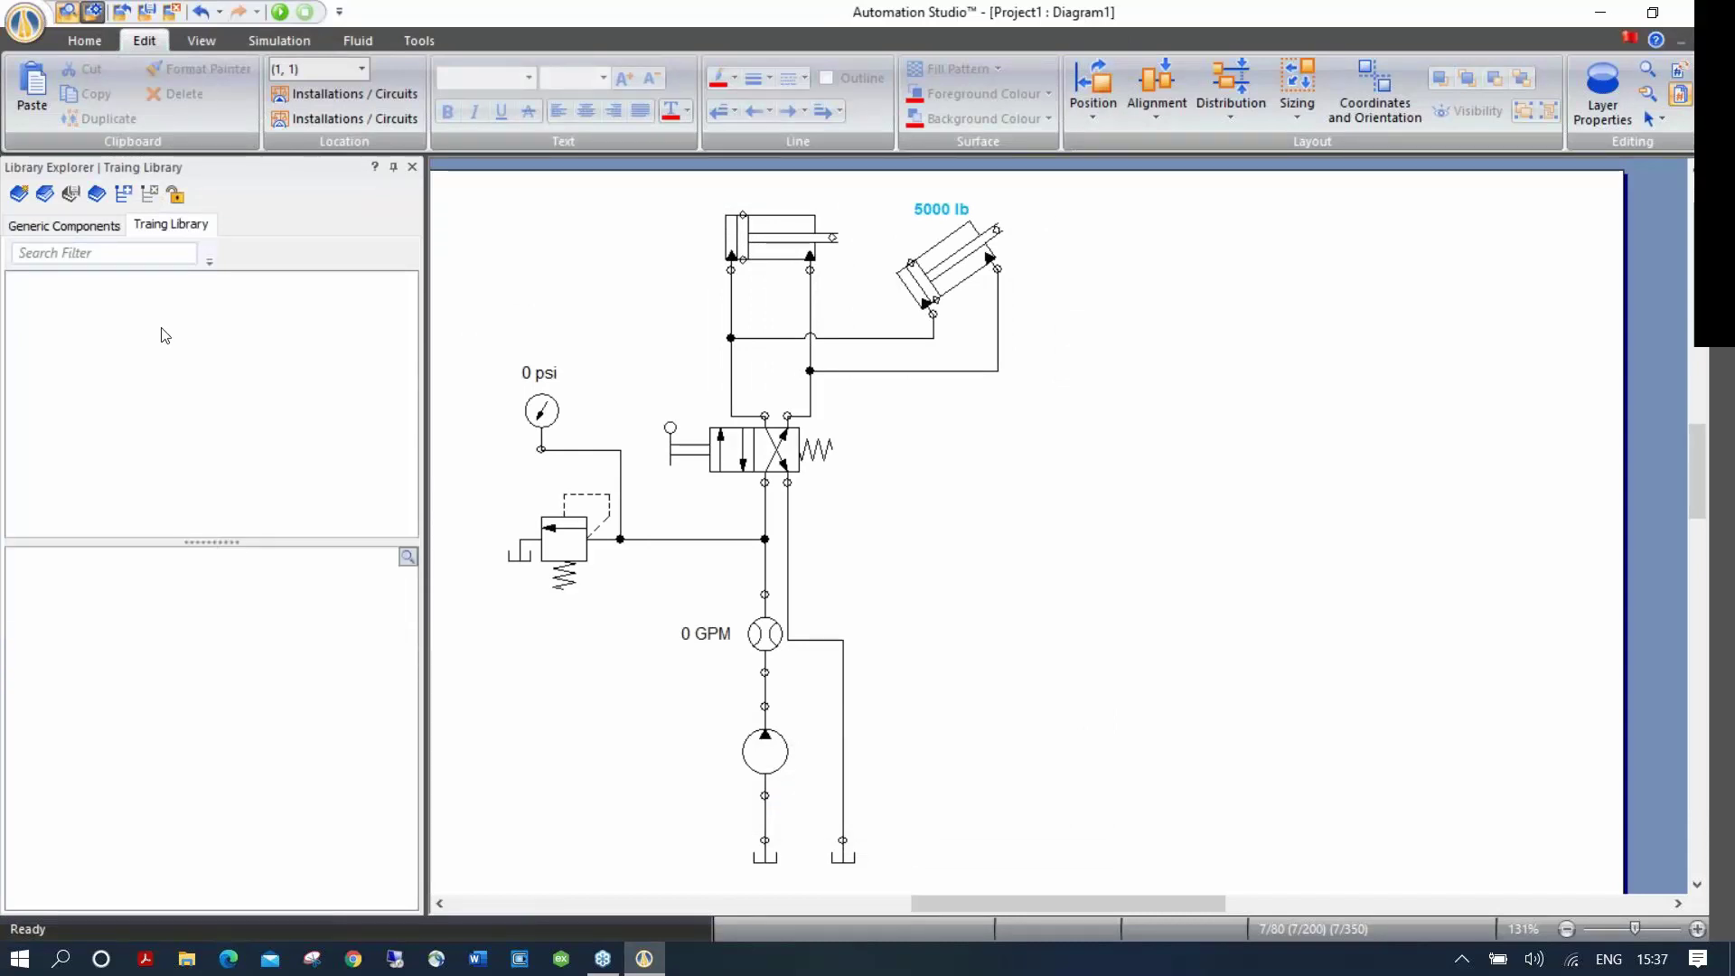
Step: Compare the generic components with the empty Traing Library and add a new category named "Hydraulic" to it
{"action": "left_click", "coordinate": [119, 226]}
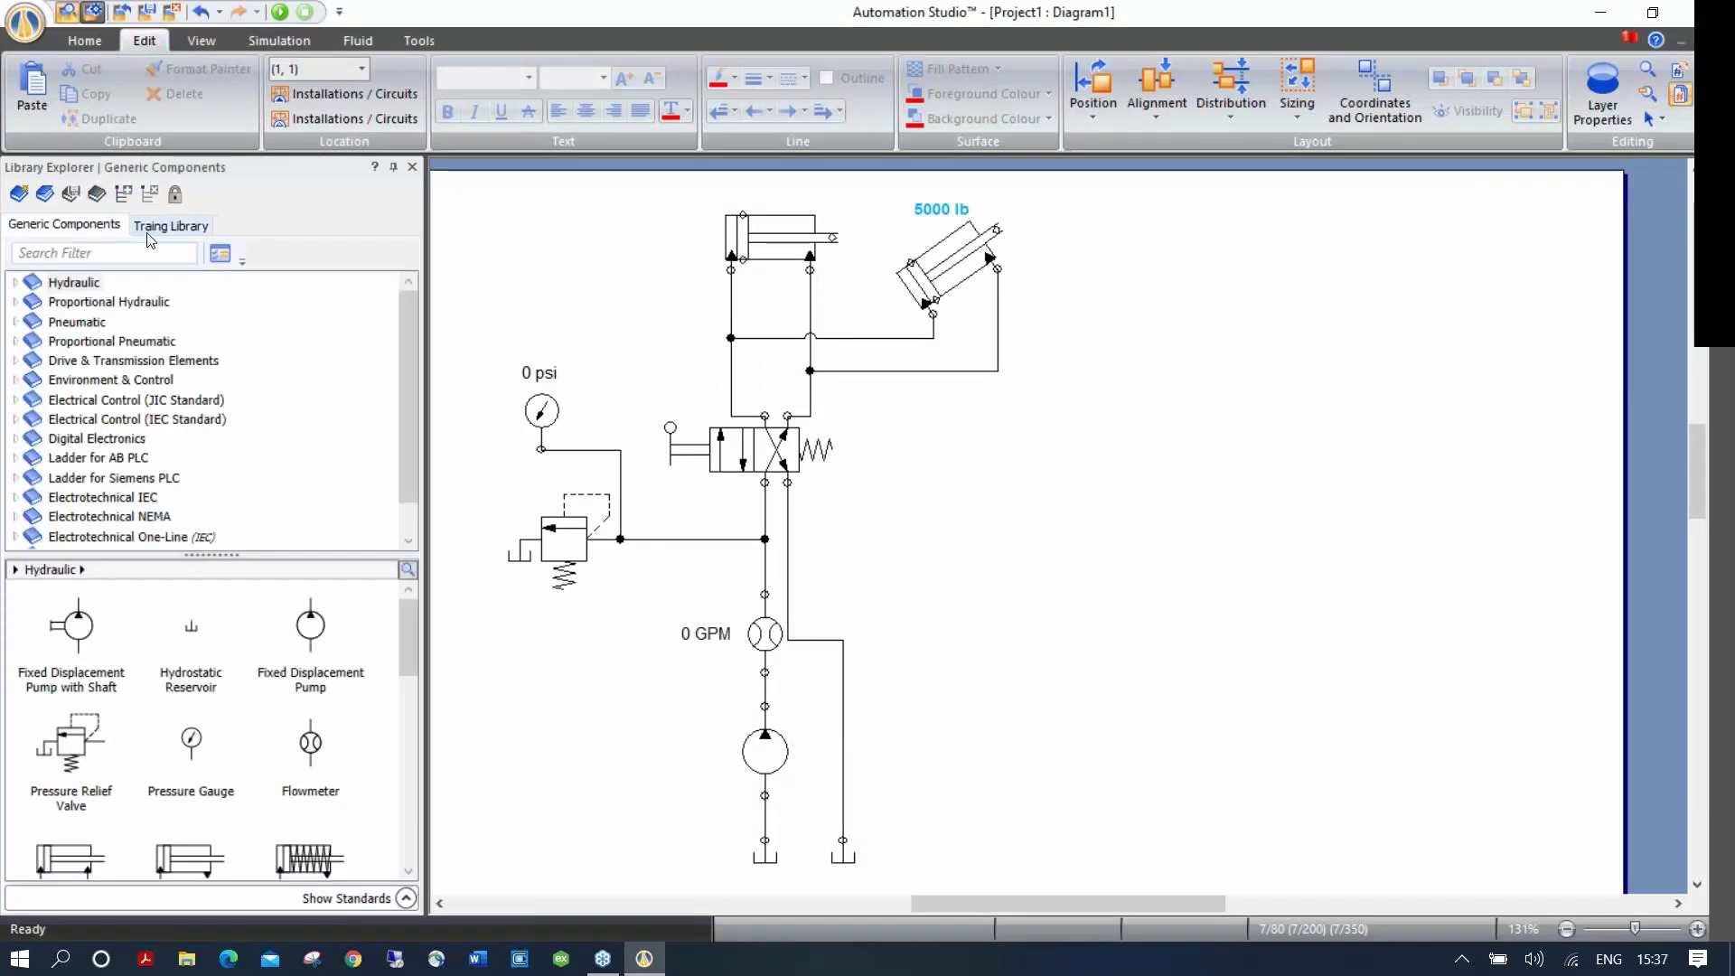
{"action": "left_click", "coordinate": [161, 228]}
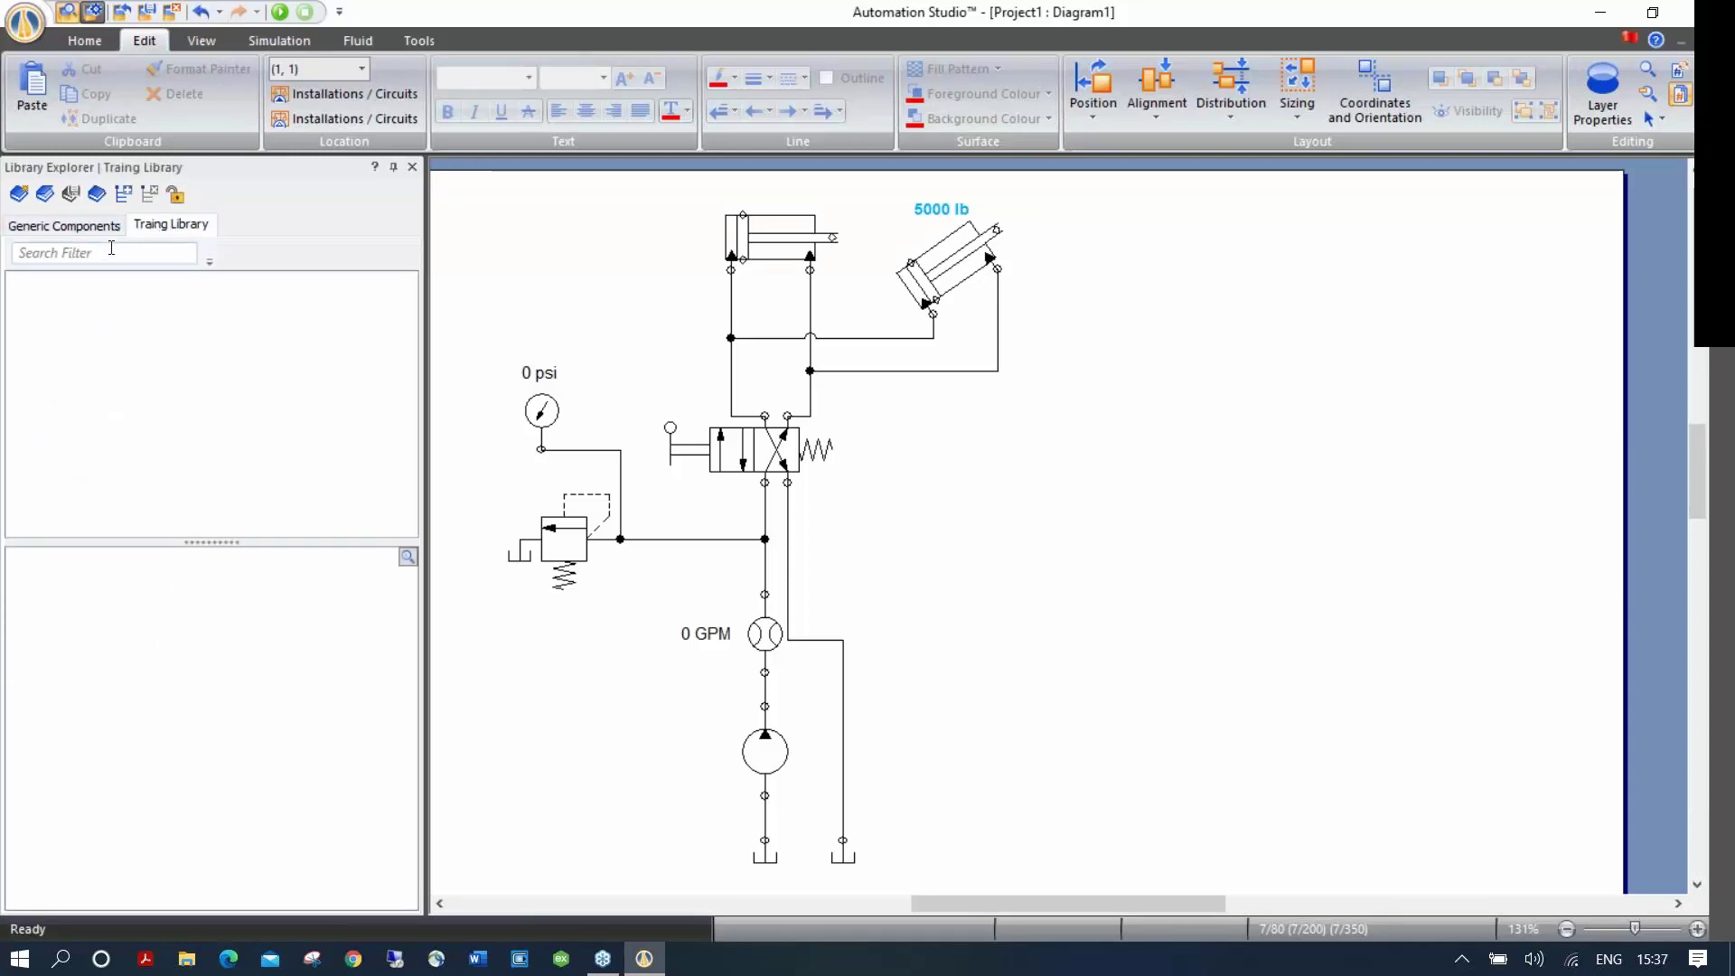
{"action": "left_click", "coordinate": [123, 199]}
{"action": "type", "text": "Hydraulic"}
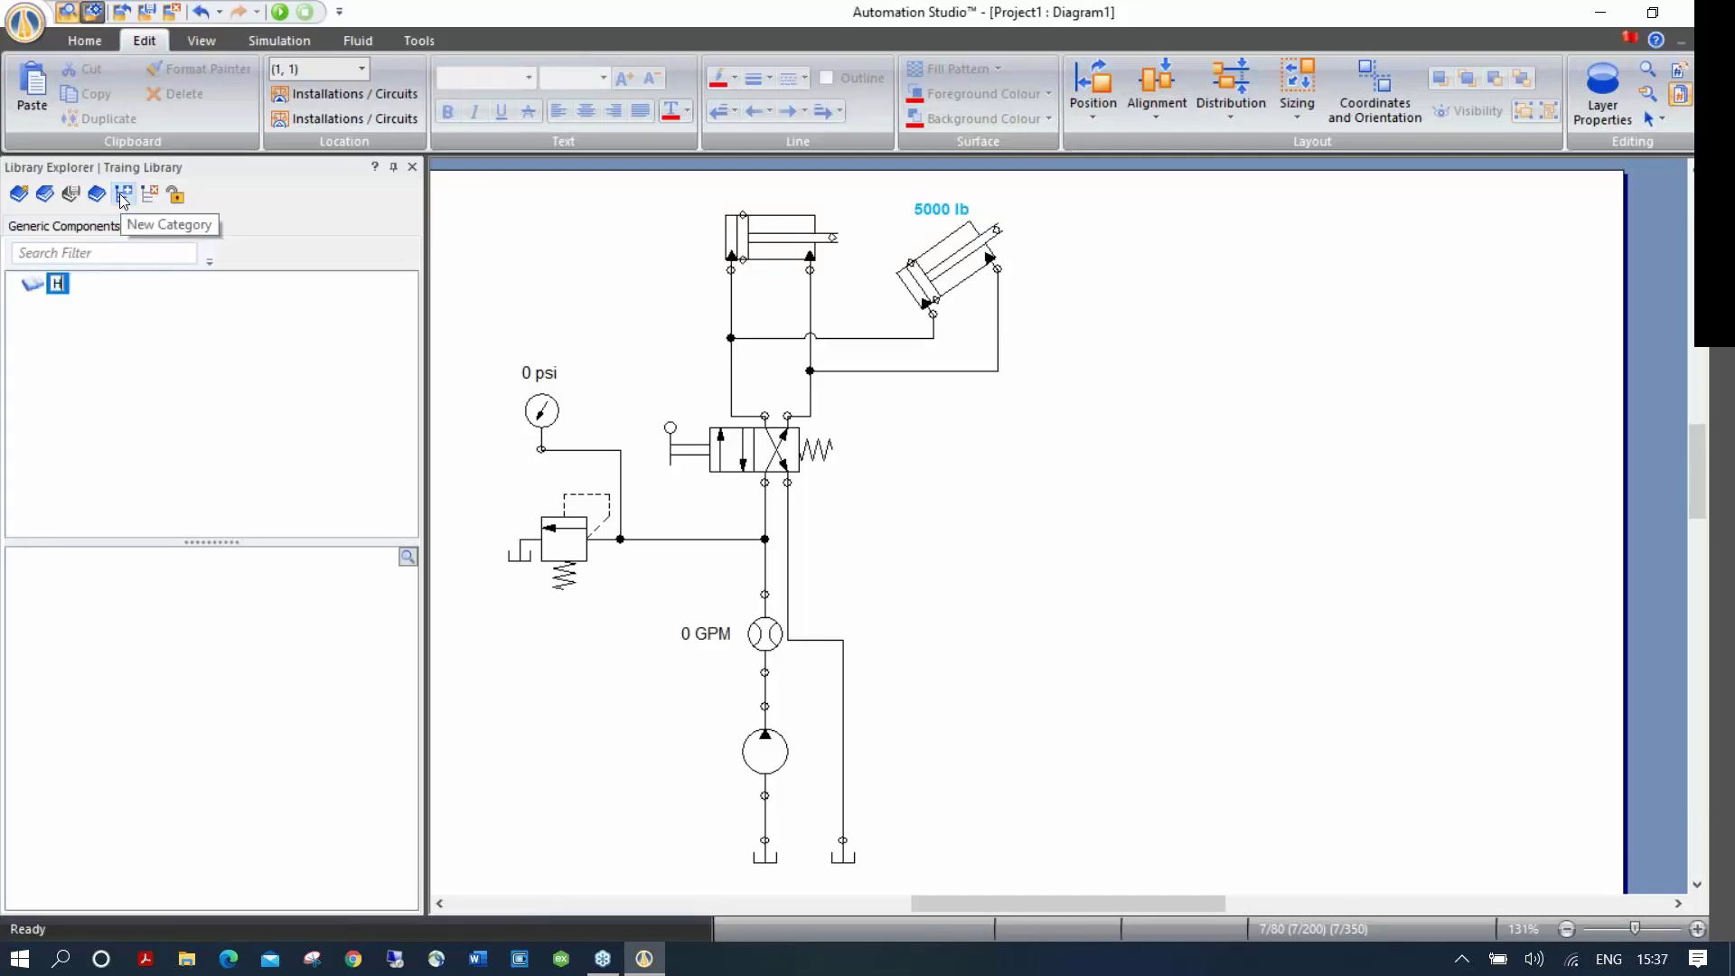
{"action": "key", "text": "Return"}
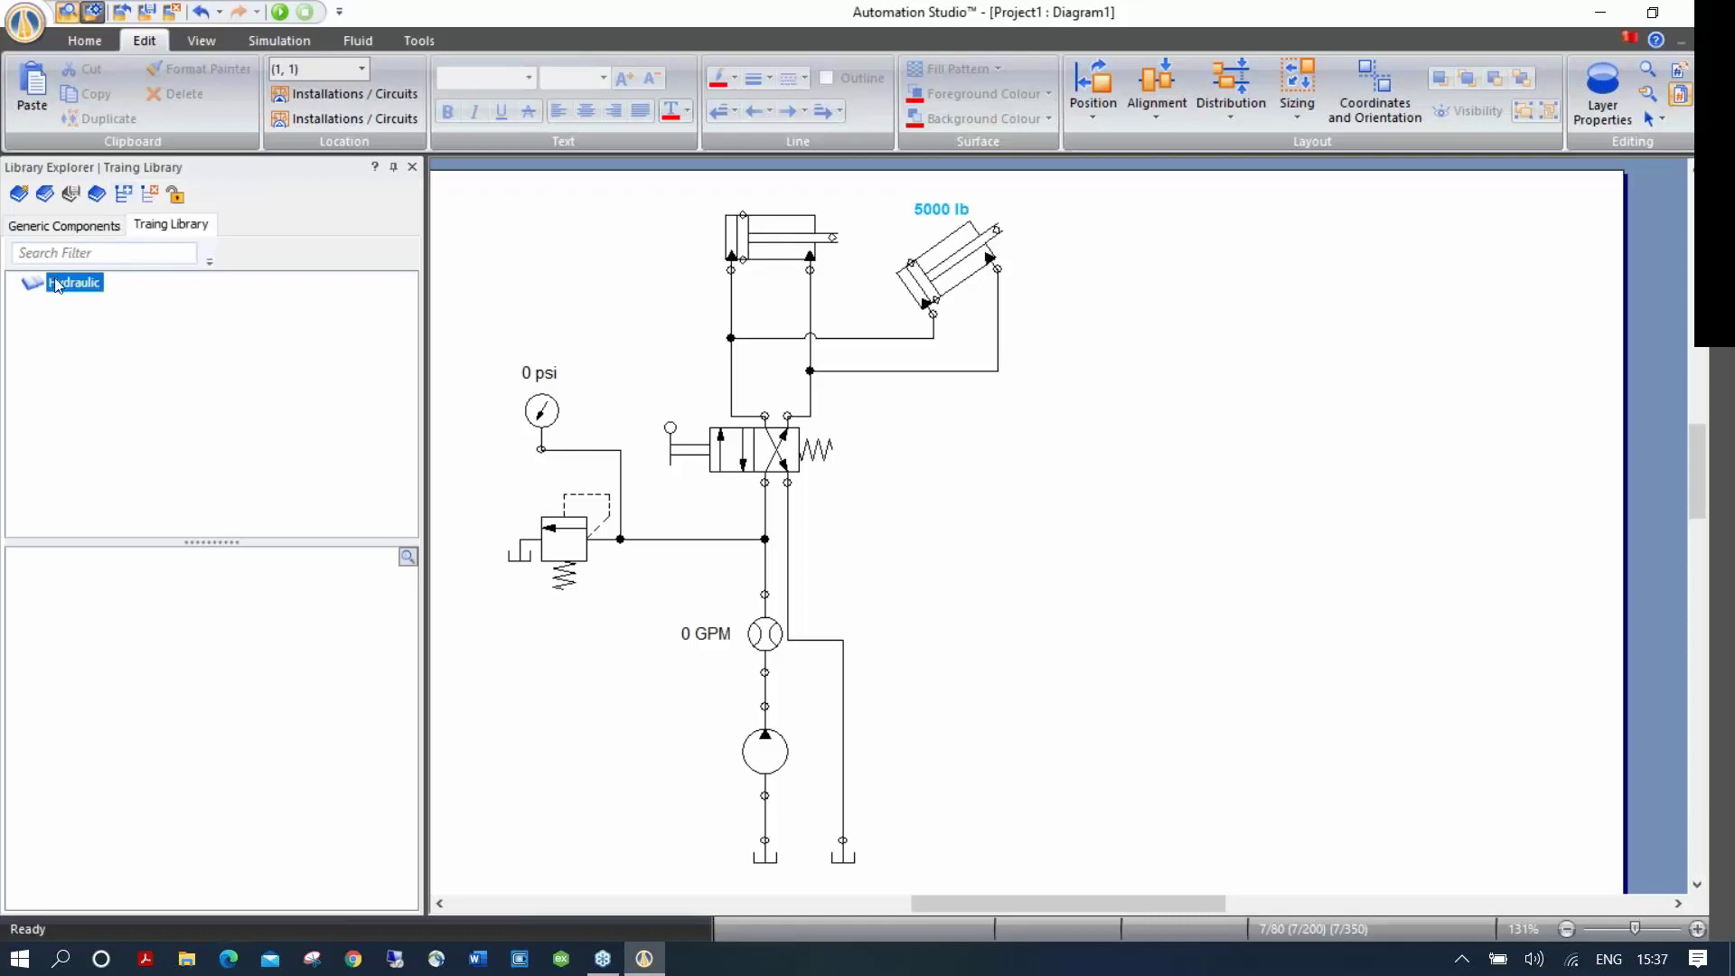
Step: Add a subcategory named "Lab1" under the Hydraulic category of the Traing Library
{"action": "left_click", "coordinate": [122, 195]}
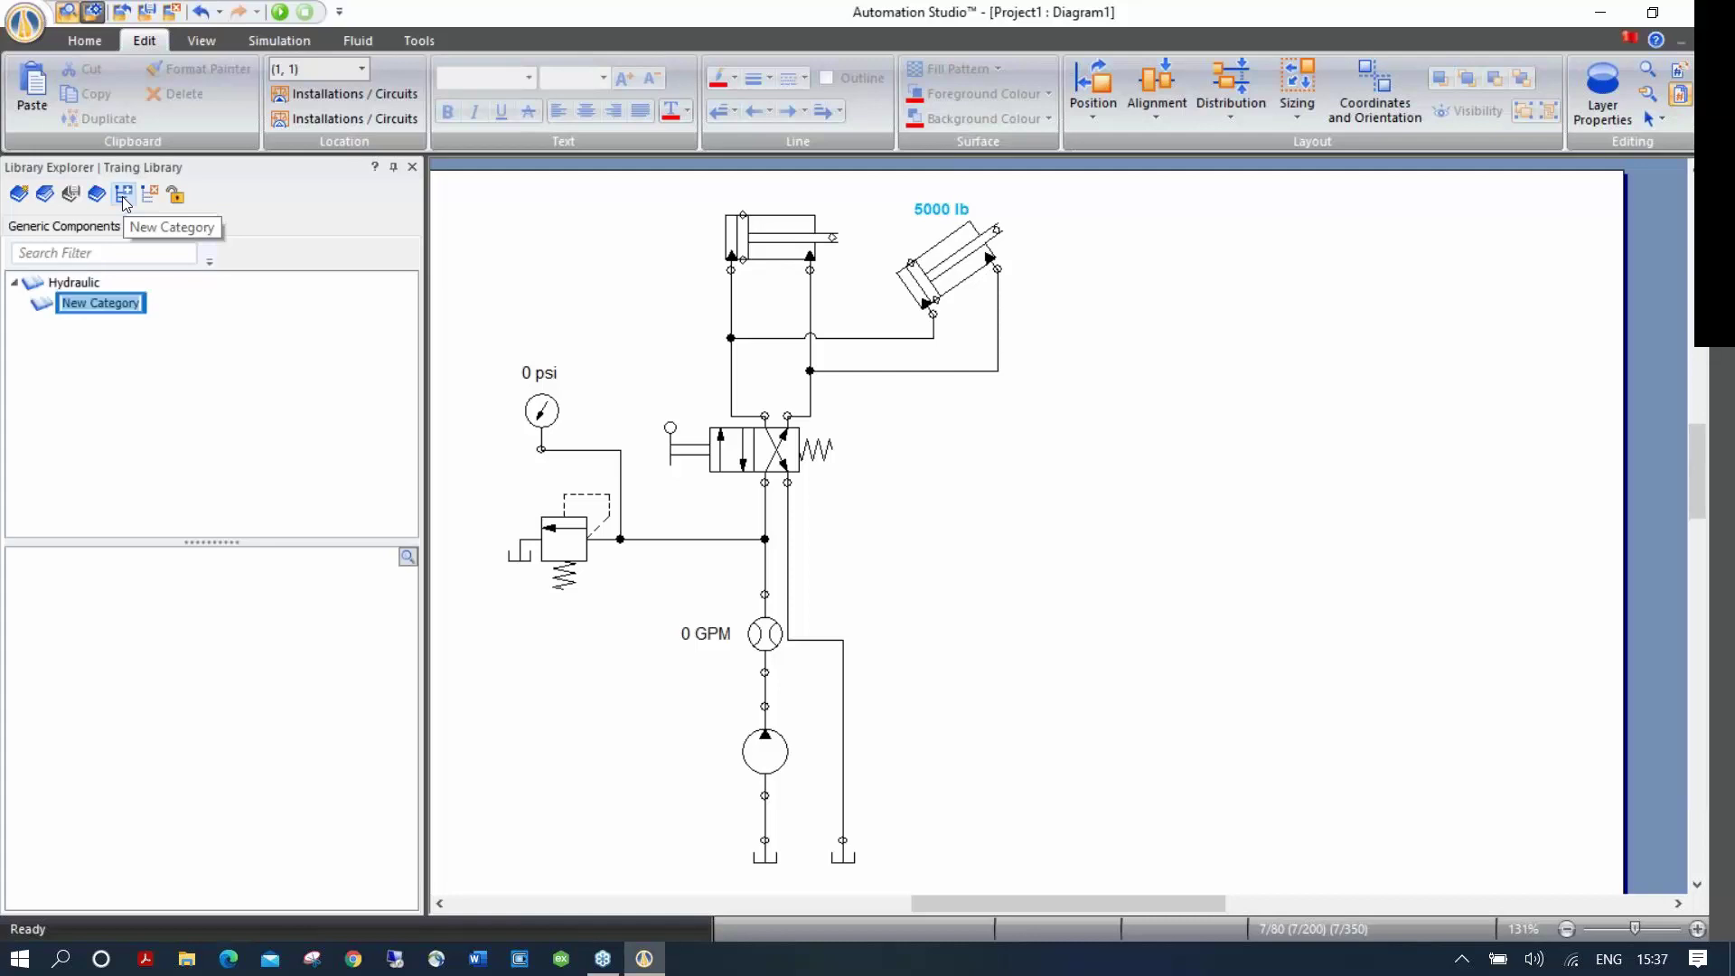
{"action": "type", "text": "Lab1"}
{"action": "key", "text": "Return"}
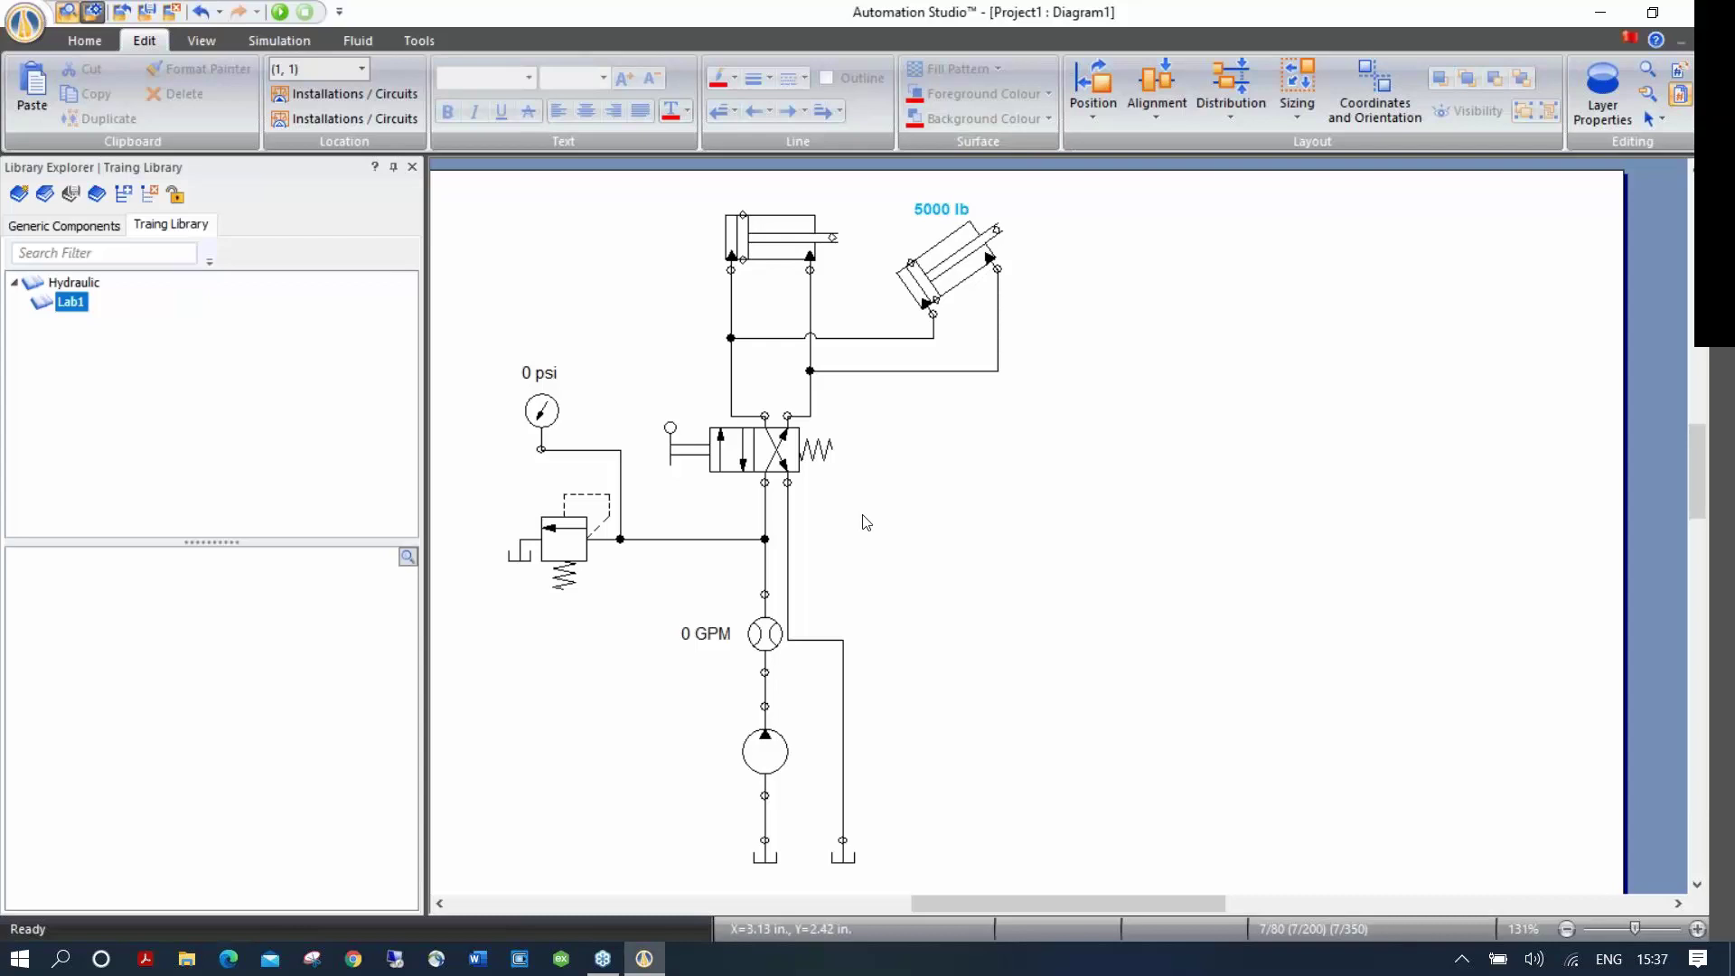
Step: Store the circuit's horizontal double-acting cylinder, relief valve and directional valve as components in the Lab1 category
{"action": "left_click", "coordinate": [767, 240]}
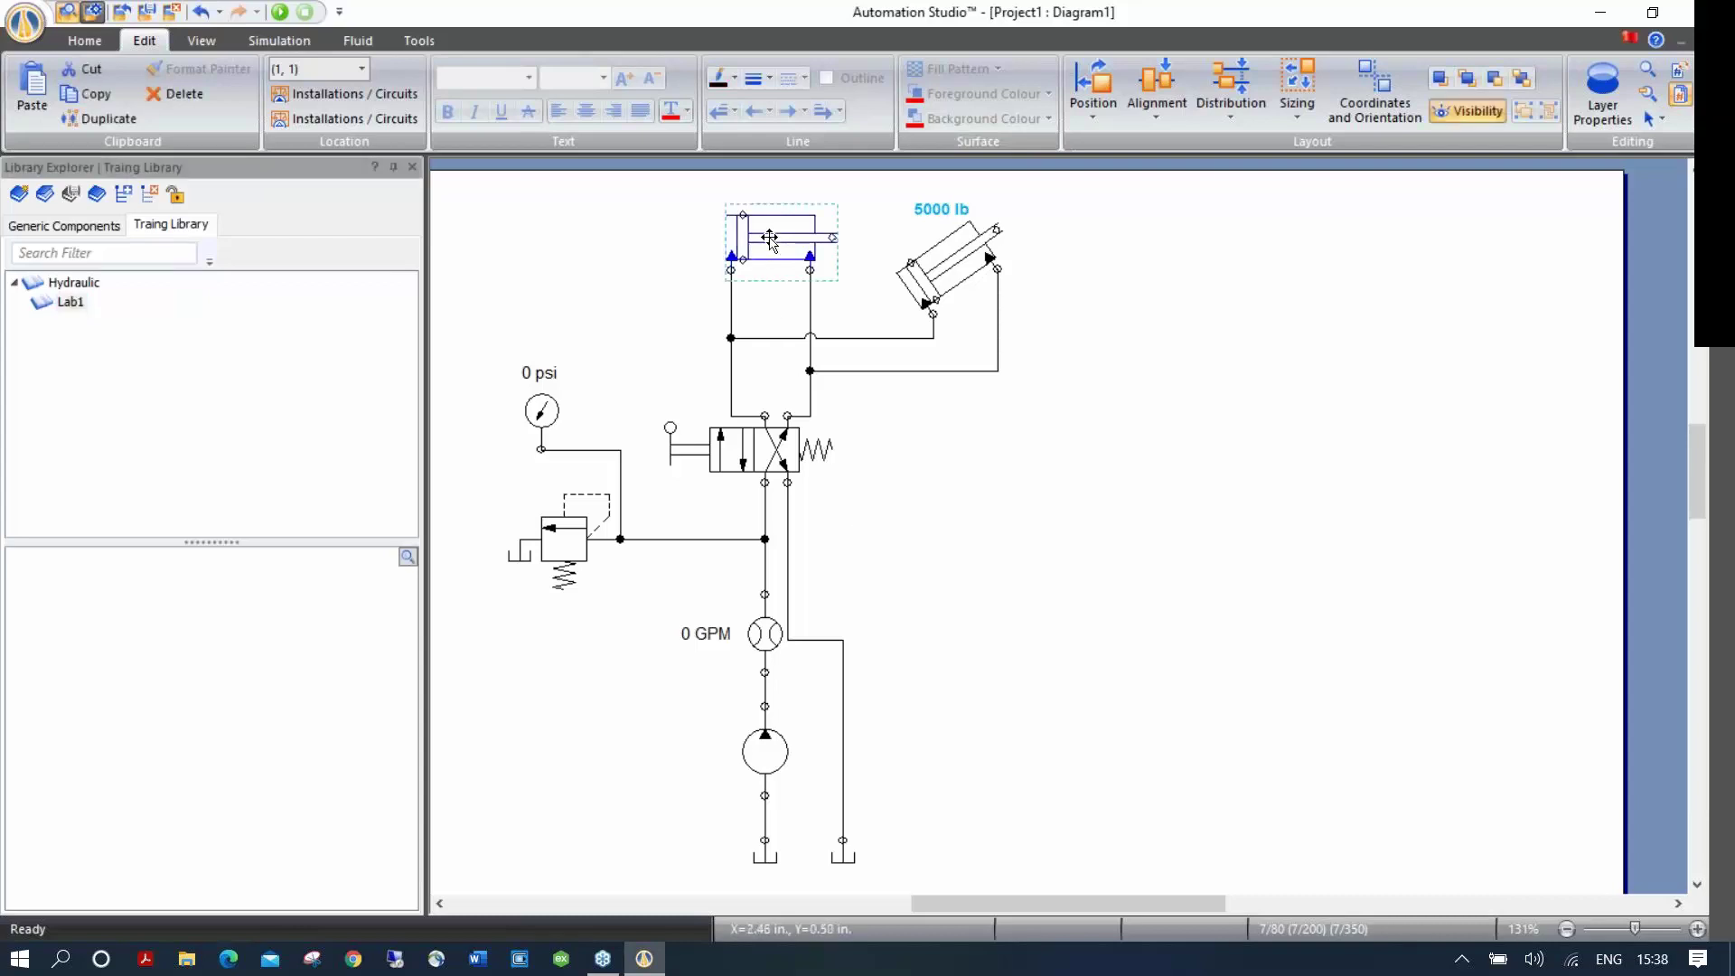
{"action": "left_click_drag", "start_coordinate": [769, 238], "coordinate": [228, 627]}
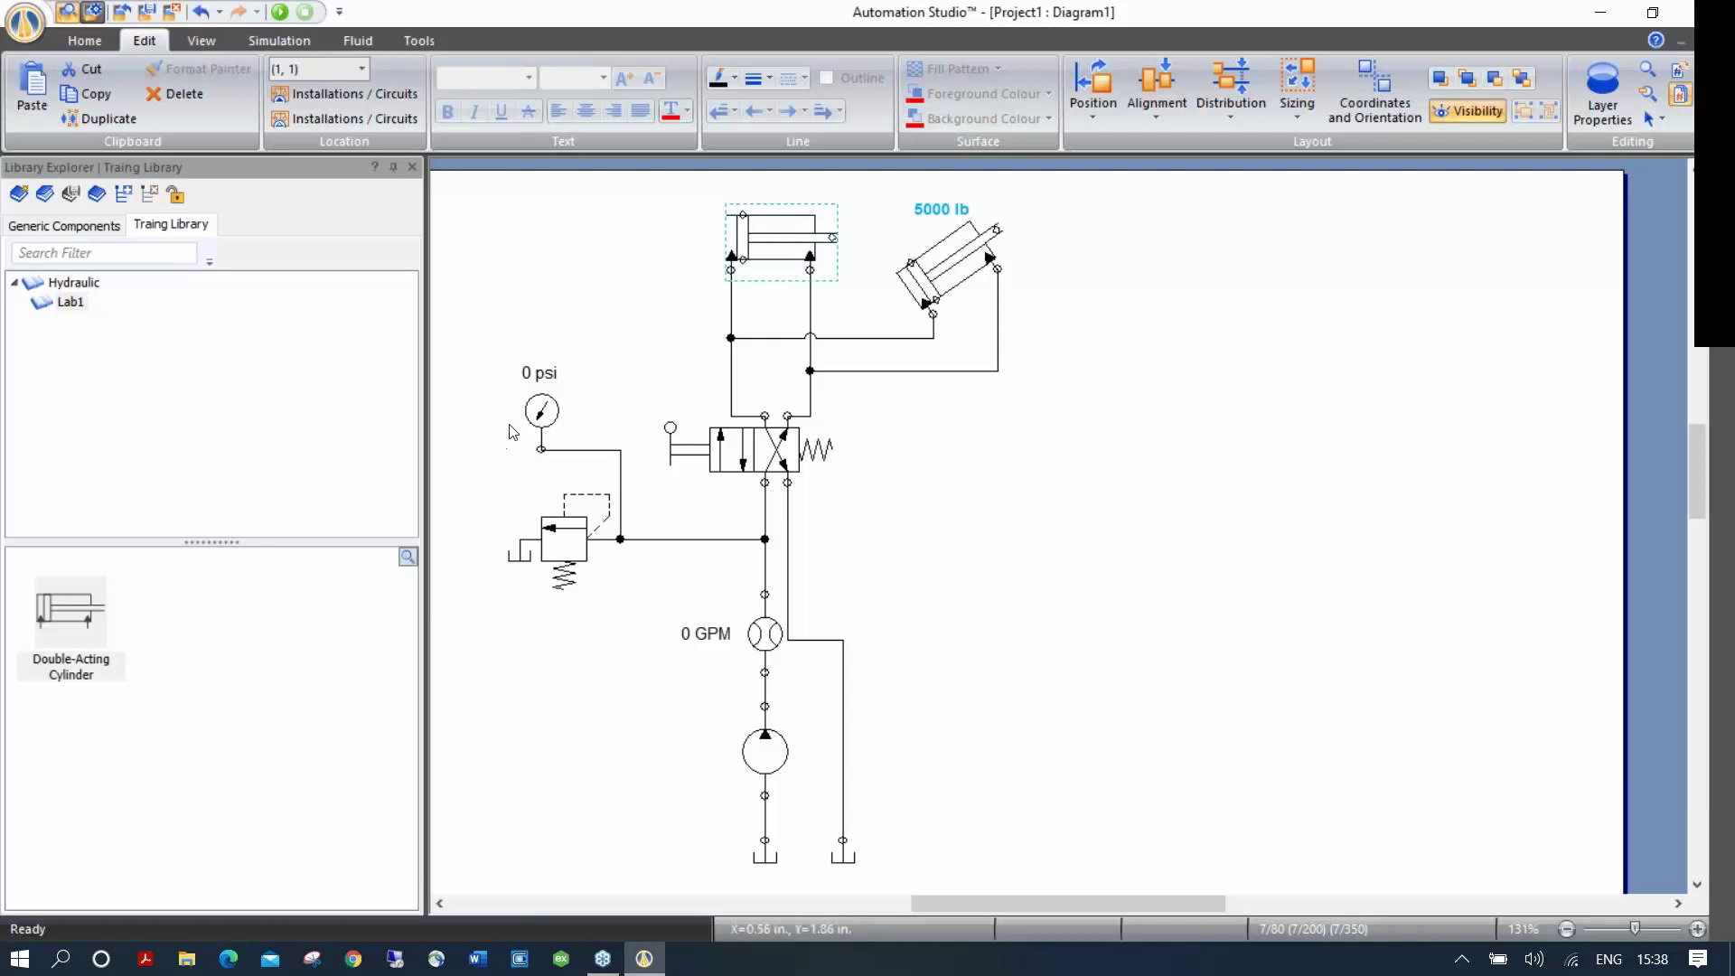
{"action": "left_click_drag", "start_coordinate": [511, 559], "coordinate": [338, 626]}
{"action": "key", "text": "Tab"}
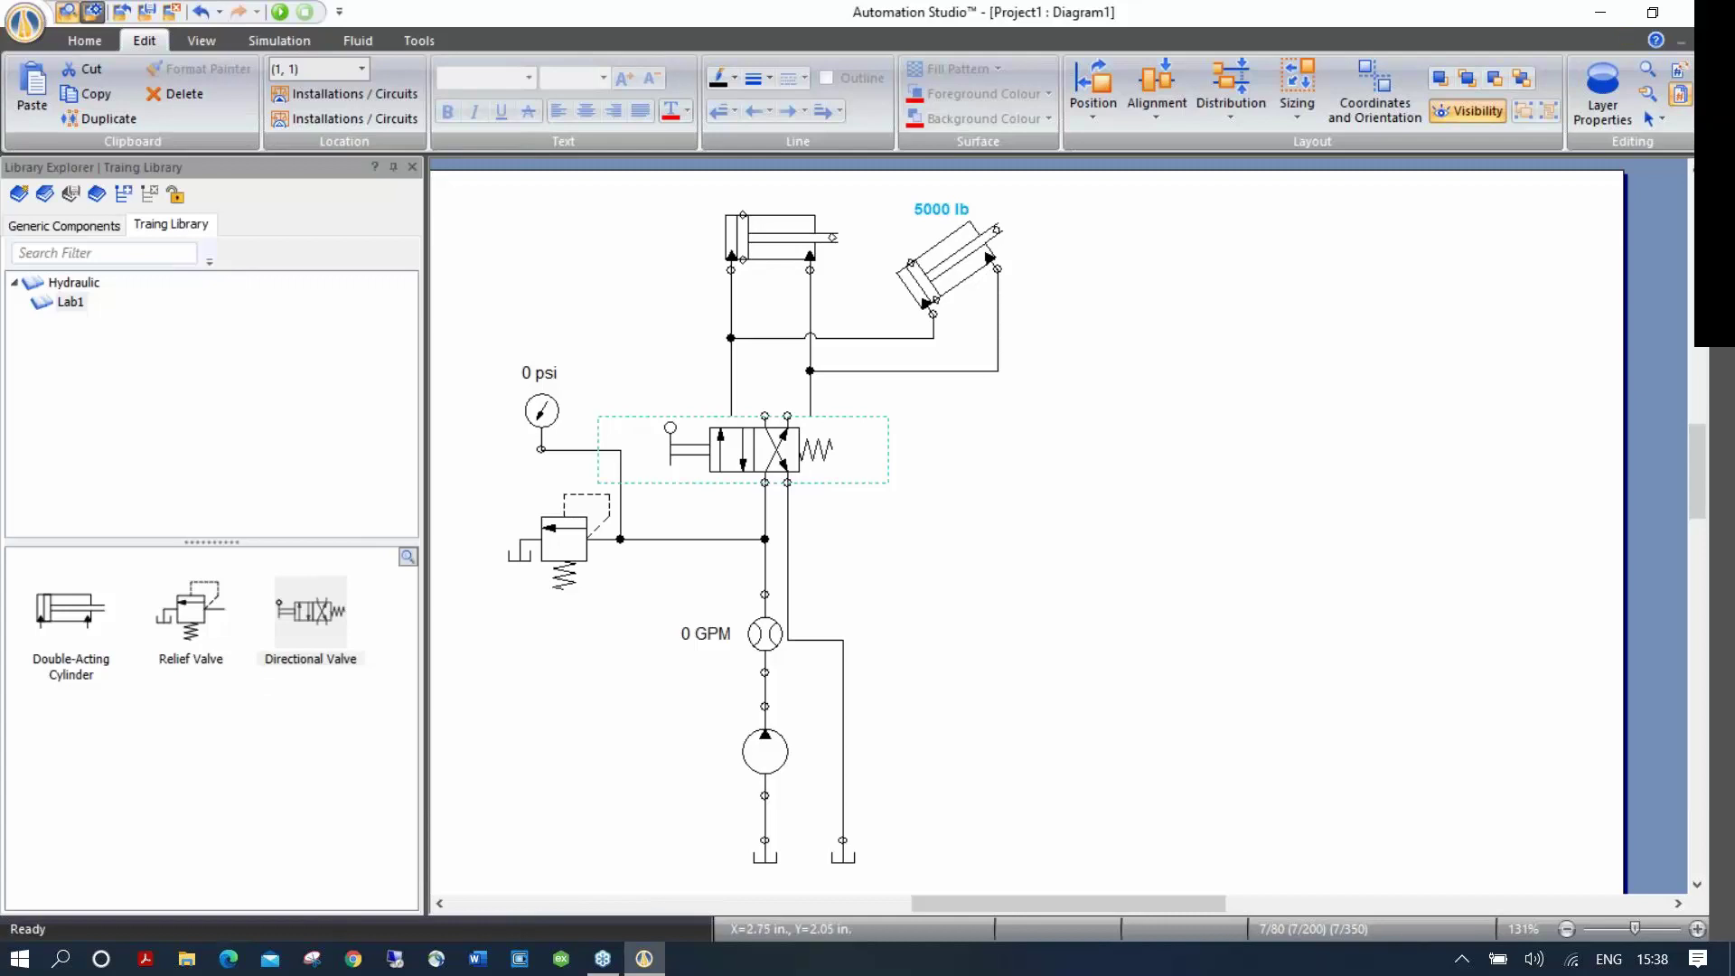
Step: Add the inclined 5000 lb cylinder to Lab1 and place a copy from the library to the right of the circuit
{"action": "left_click", "coordinate": [995, 256]}
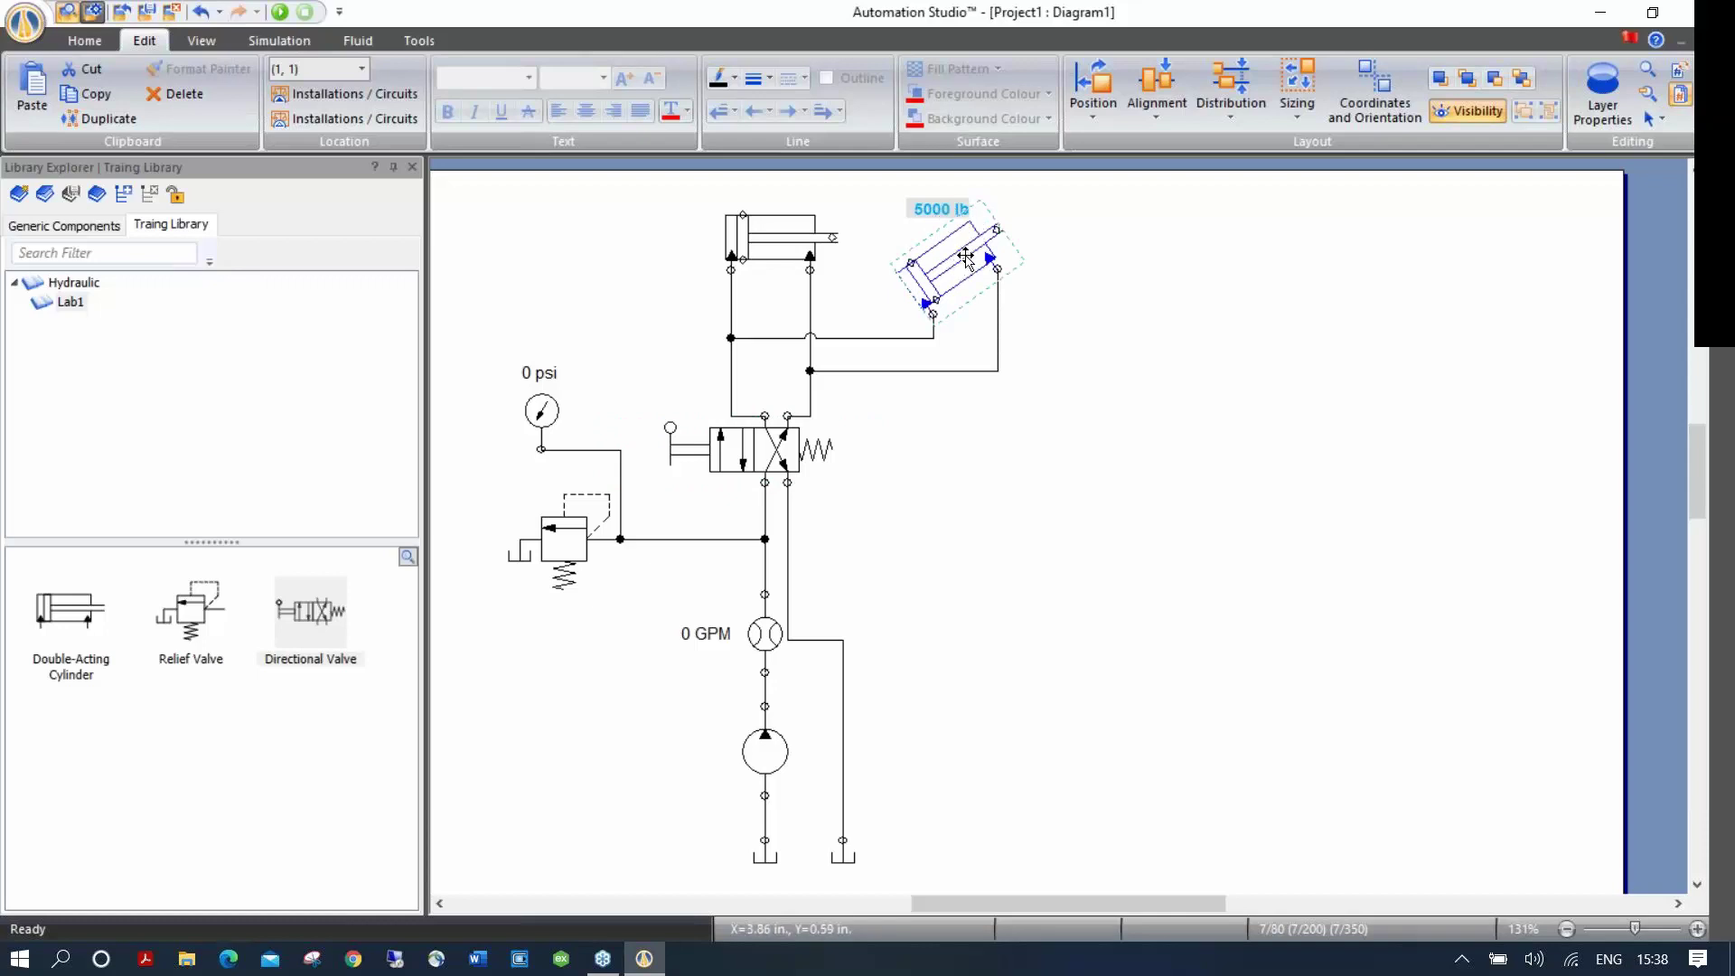
{"action": "left_click_drag", "start_coordinate": [964, 260], "coordinate": [411, 705]}
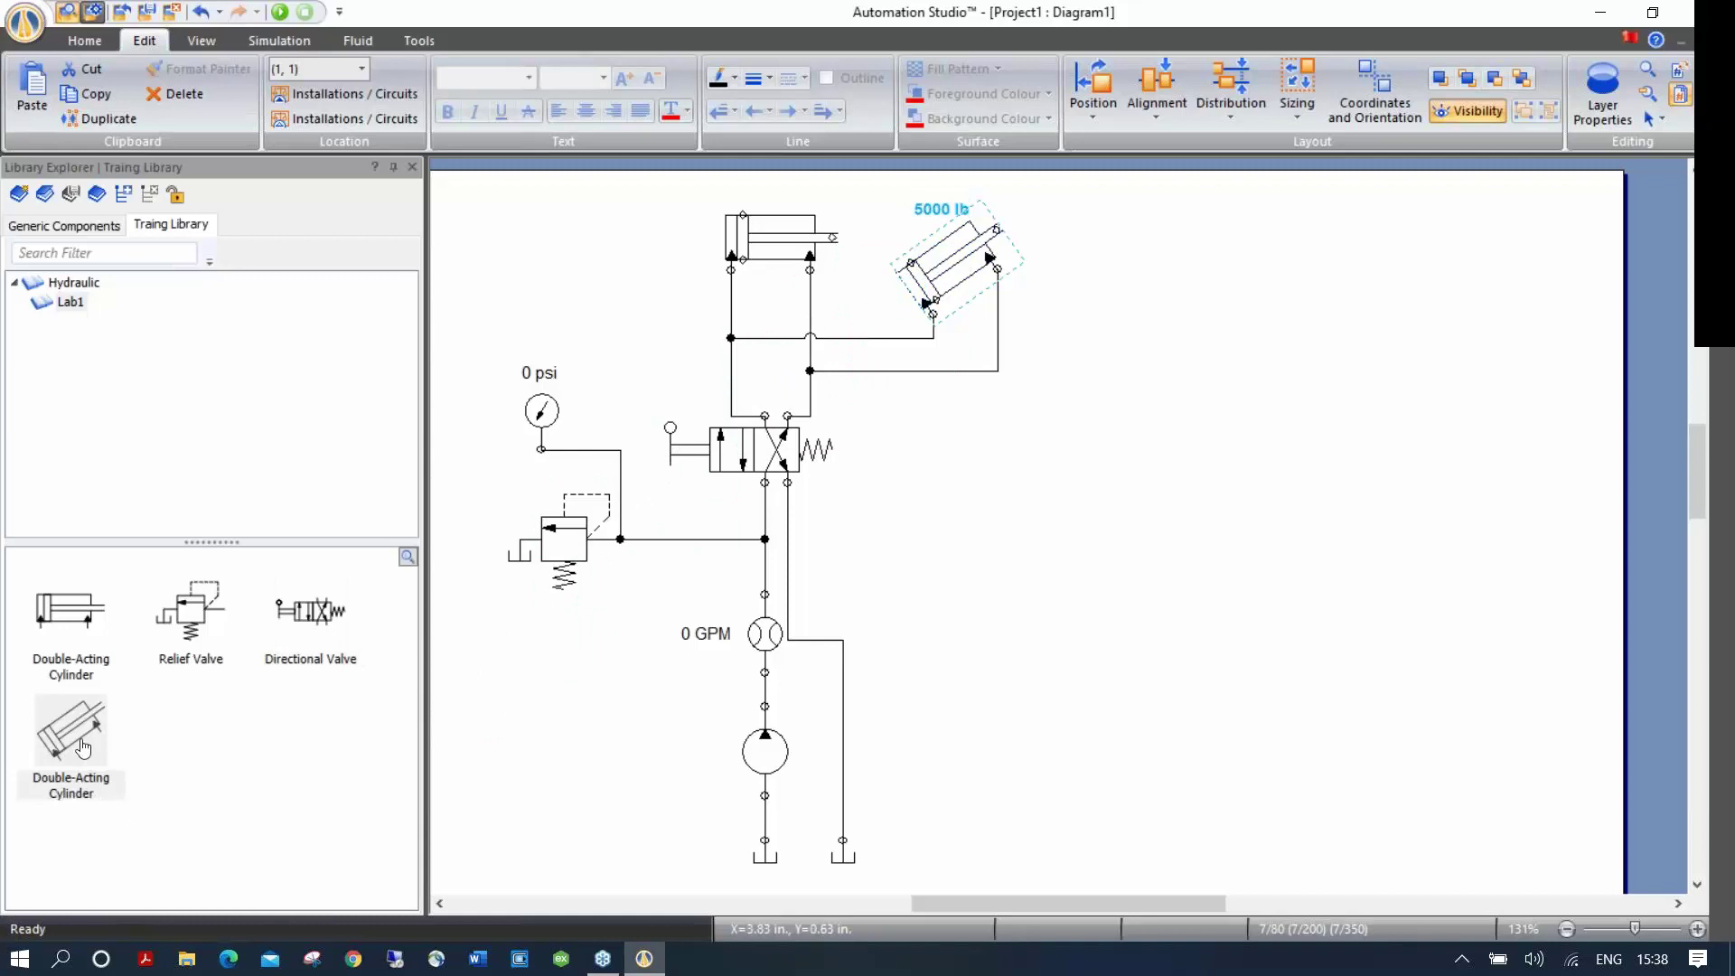
{"action": "left_click_drag", "start_coordinate": [81, 747], "coordinate": [1107, 466]}
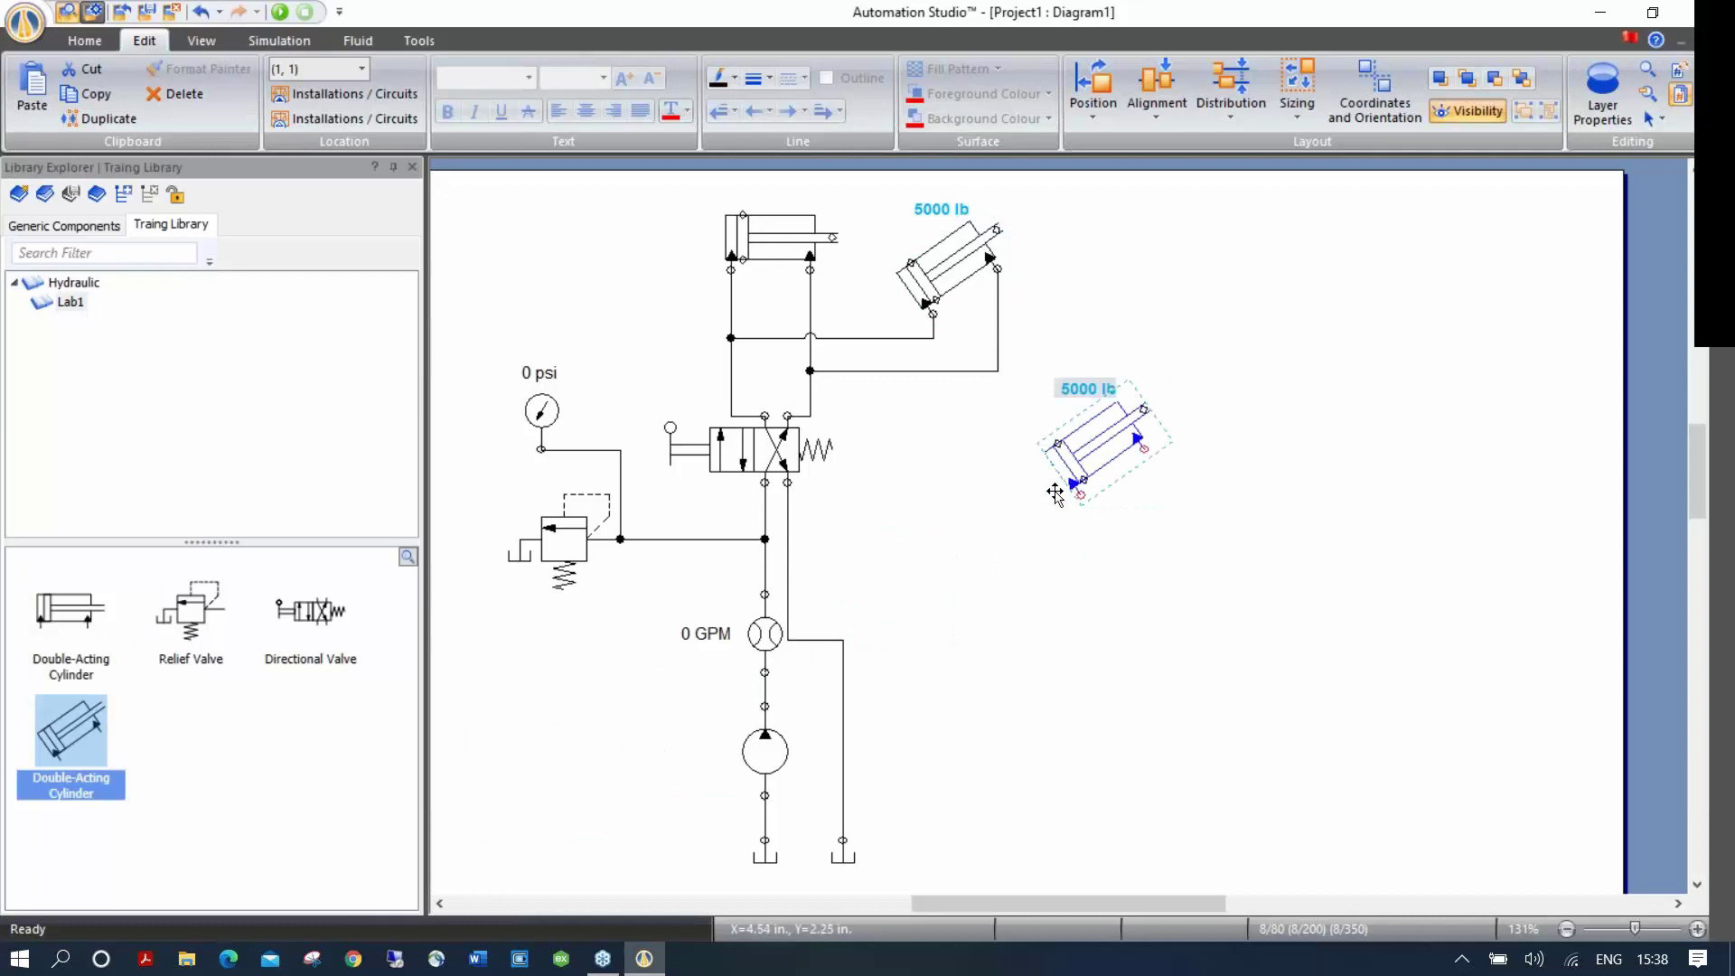
Step: Rename the inclined cylinder in Lab1 "Double-Acting Cylinder 5000lb" and delete its copy from the diagram
{"action": "right_click", "coordinate": [62, 789]}
{"action": "left_click", "coordinate": [142, 805]}
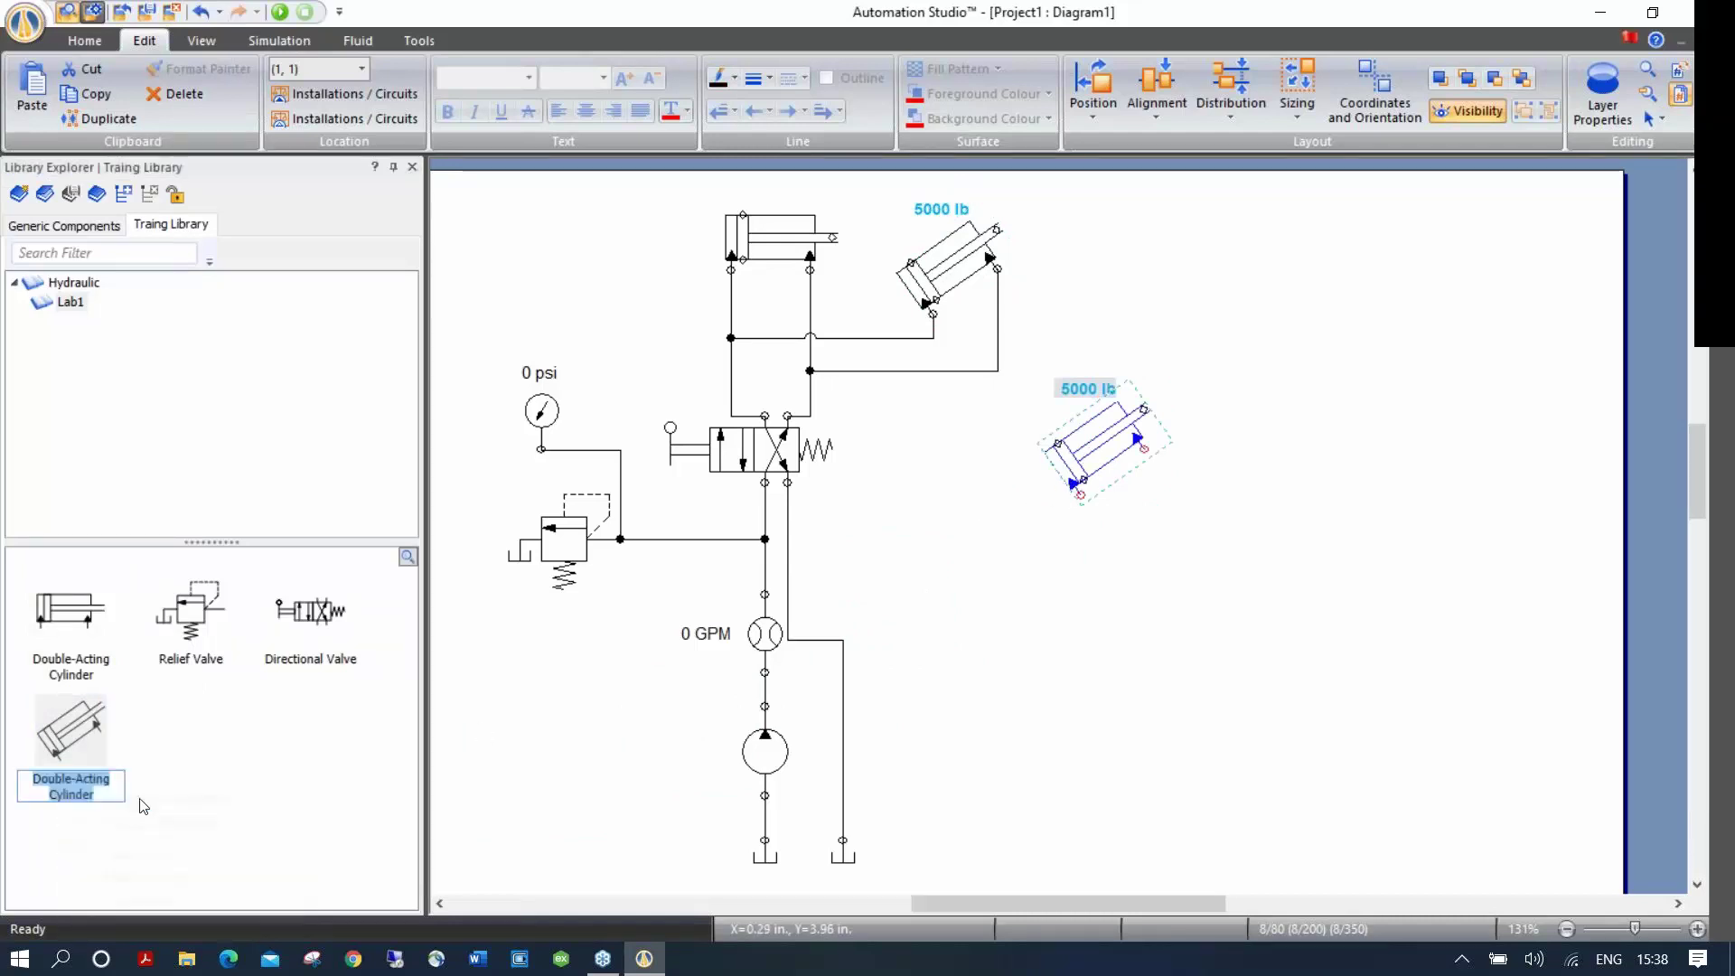
{"action": "left_click", "coordinate": [114, 795]}
{"action": "type", "text": "5000"}
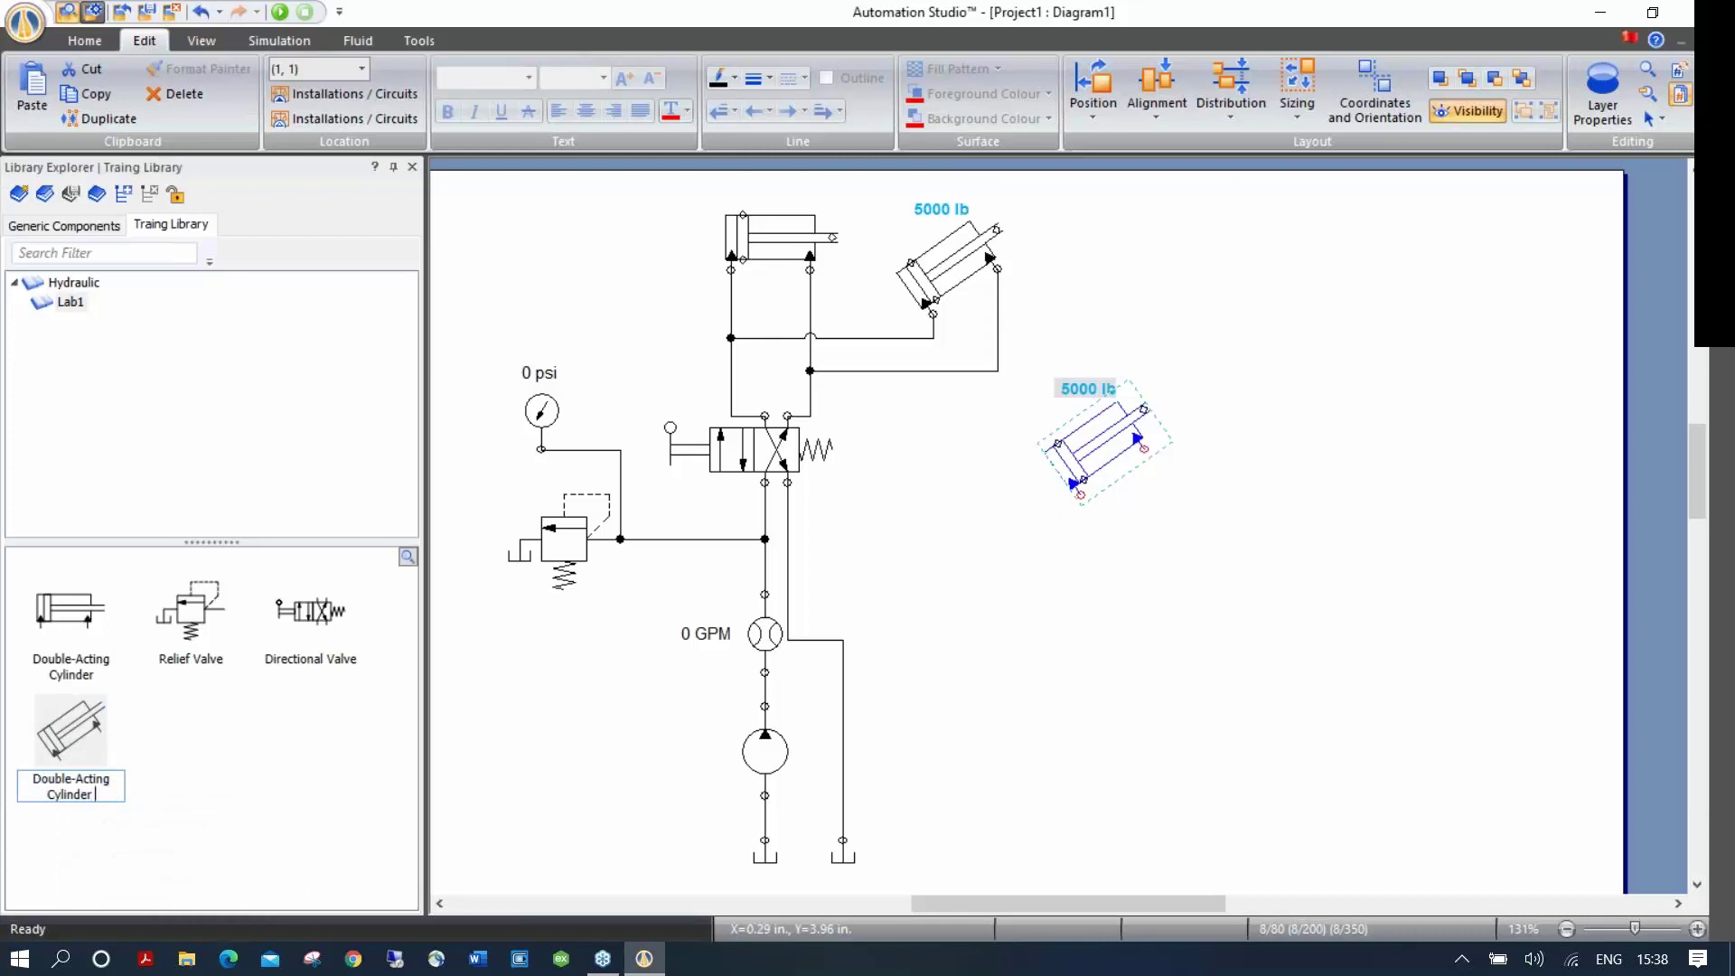
{"action": "type", "text": "lb"}
{"action": "key", "text": "Return"}
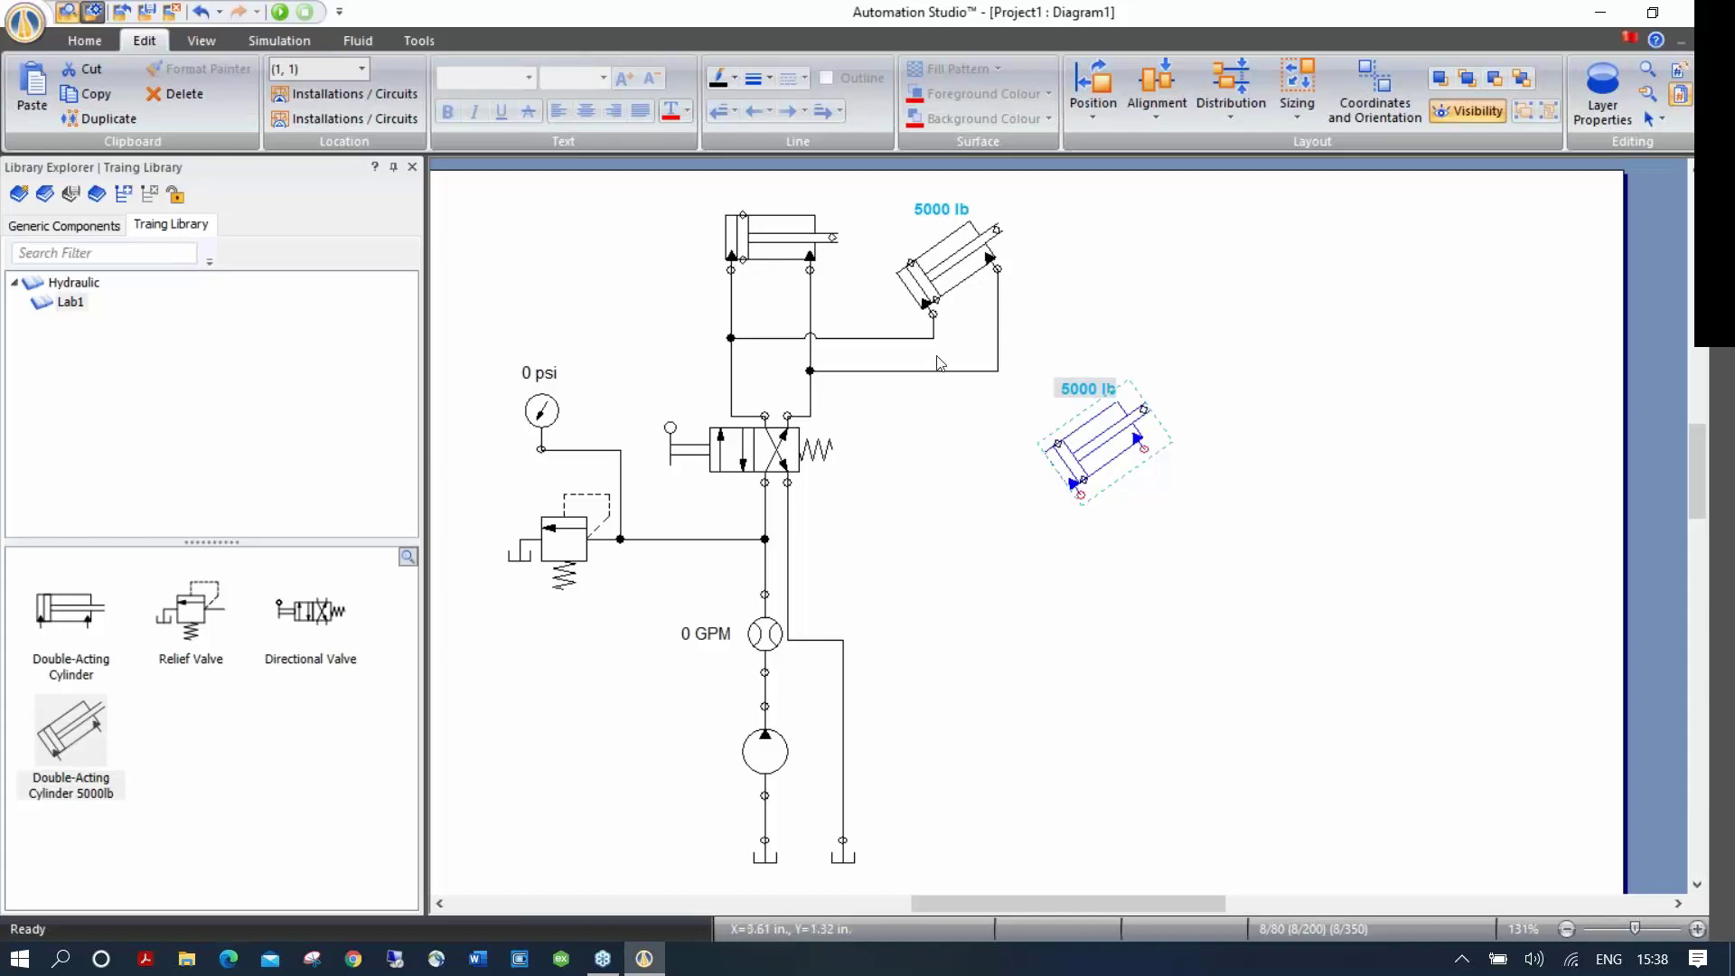
{"action": "key", "text": "Delete"}
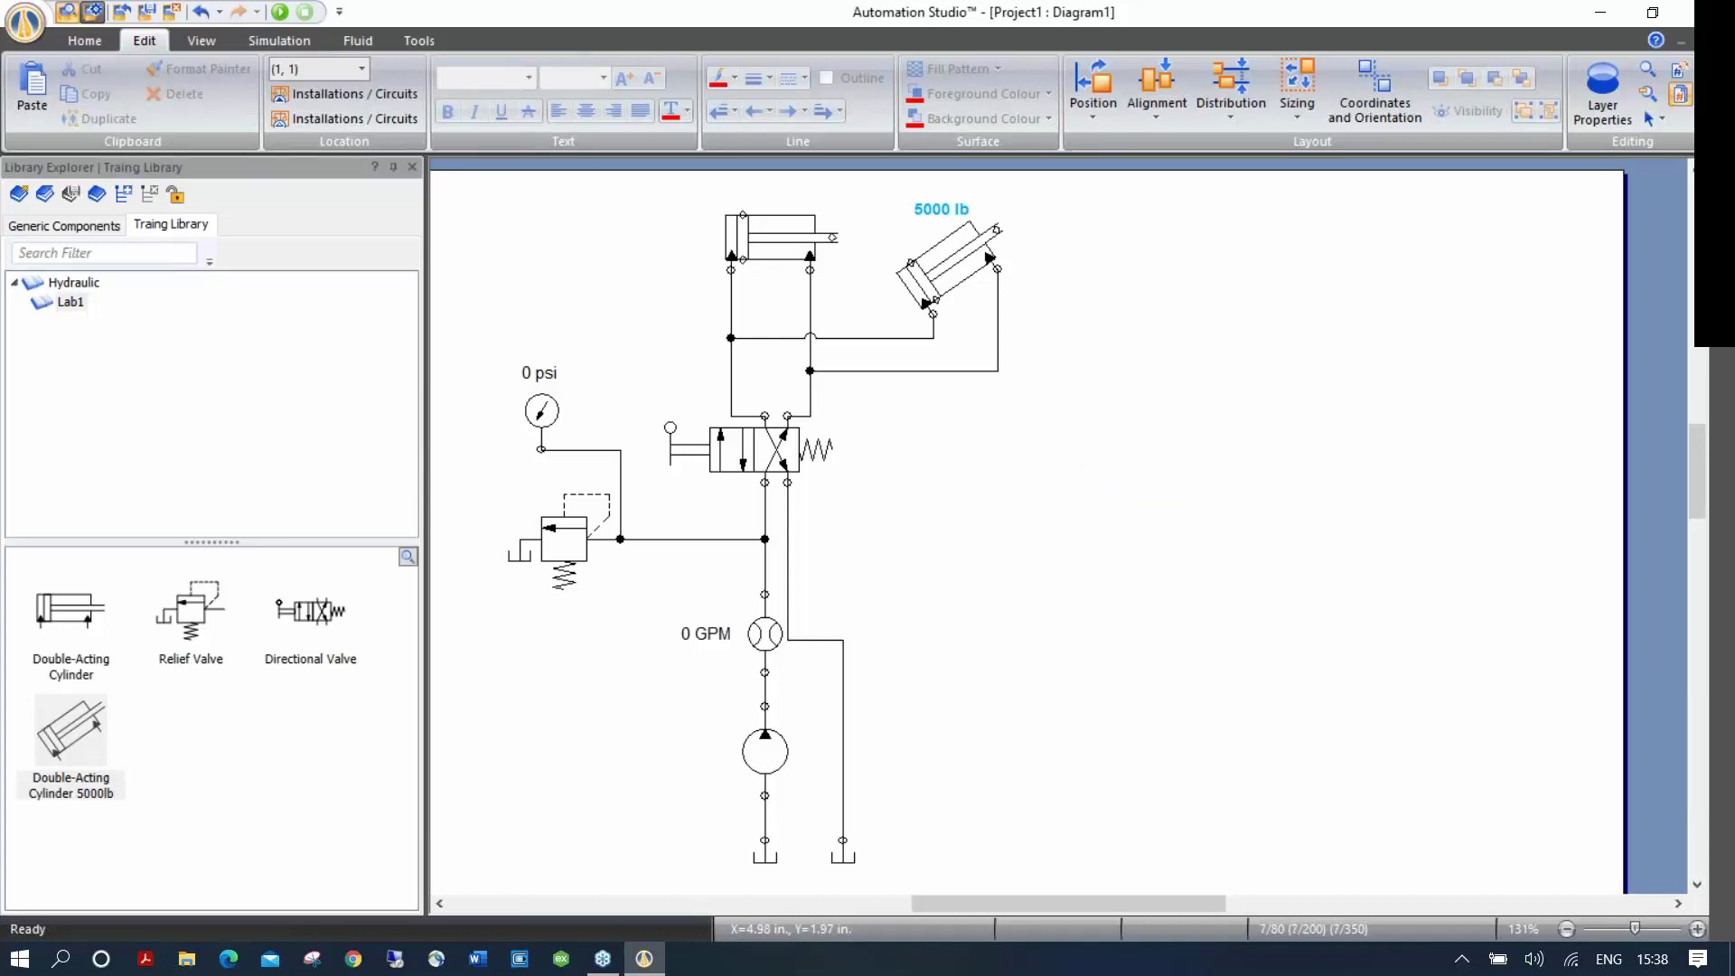
Step: Group the pressure gauge, relief valve and their connecting line, and add the group to the Lab1 category
{"action": "left_click_drag", "start_coordinate": [457, 333], "coordinate": [649, 654]}
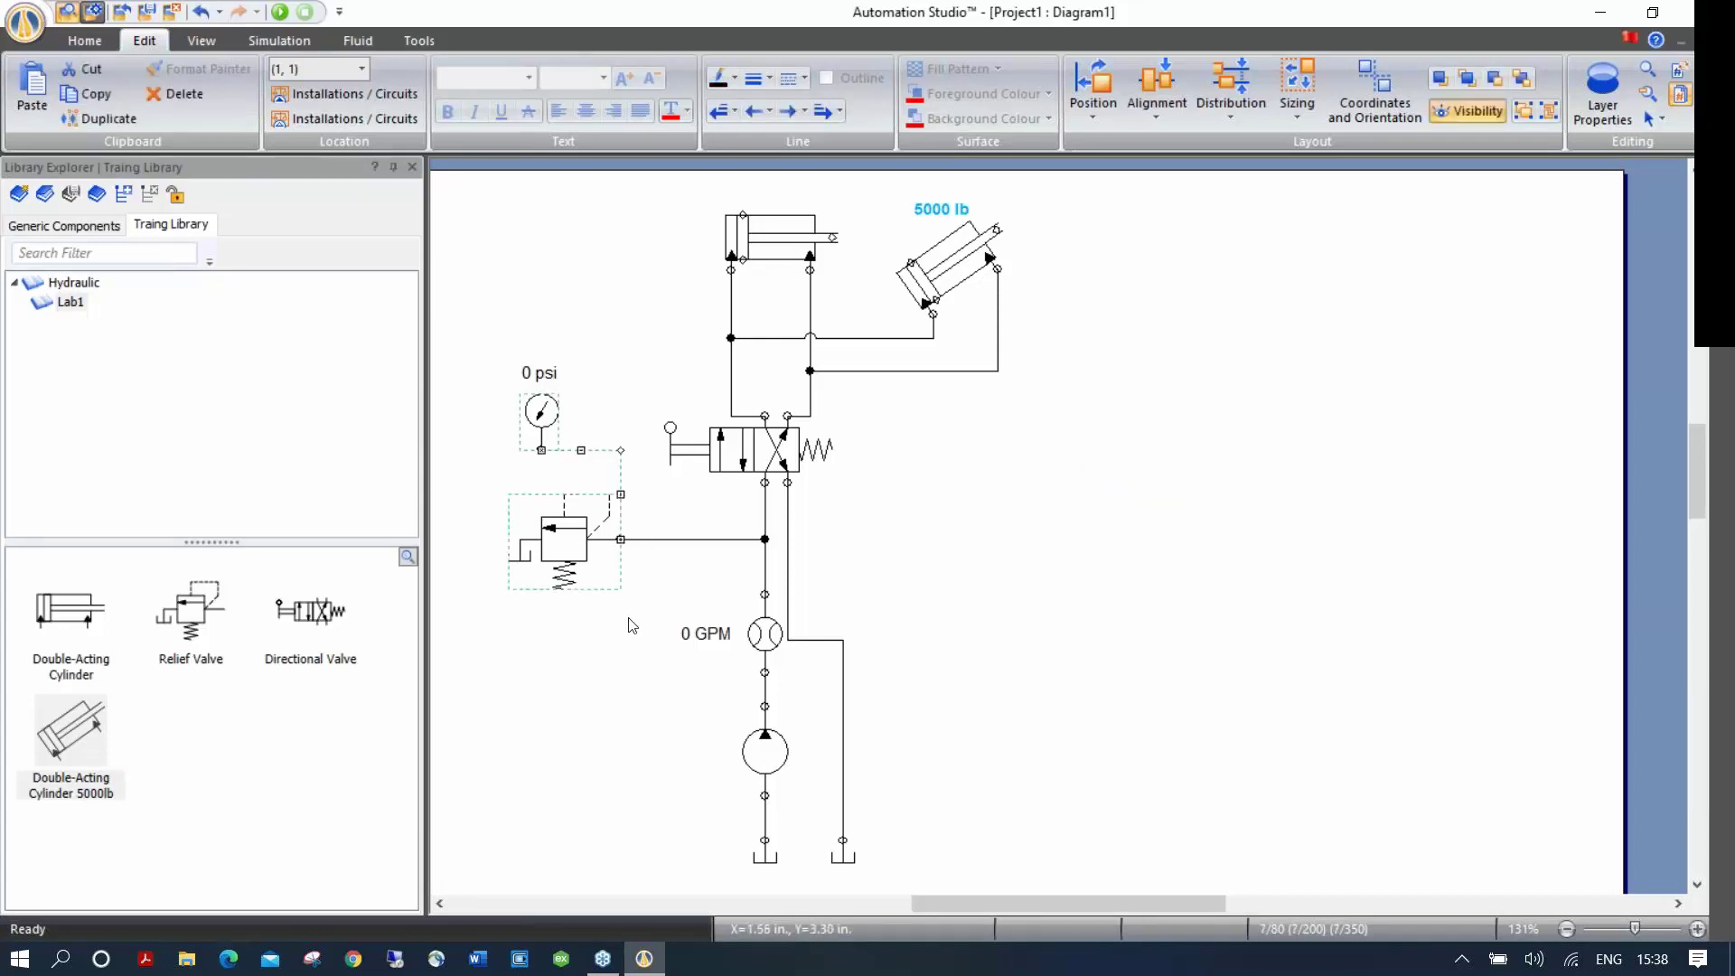
{"action": "right_click", "coordinate": [579, 534]}
{"action": "left_click", "coordinate": [631, 215]}
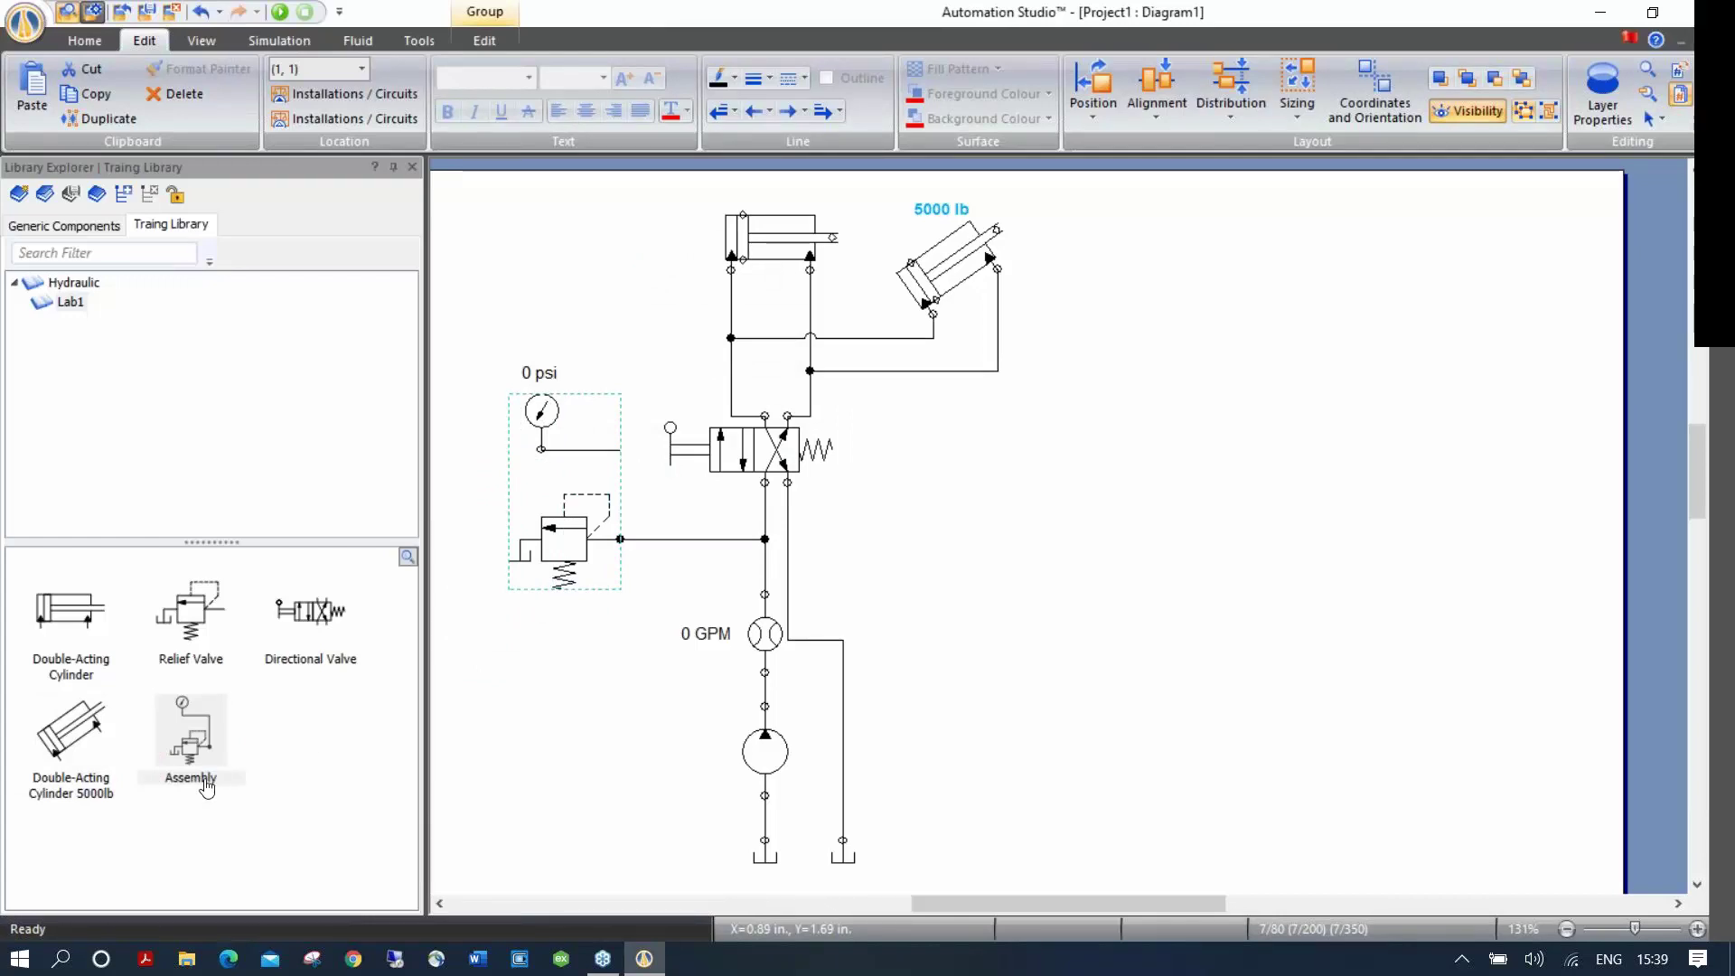
Step: Rename the gauge and relief valve assembly in Lab1 as "afsdfasdfsdf"
{"action": "right_click", "coordinate": [207, 784]}
{"action": "left_click", "coordinate": [275, 797]}
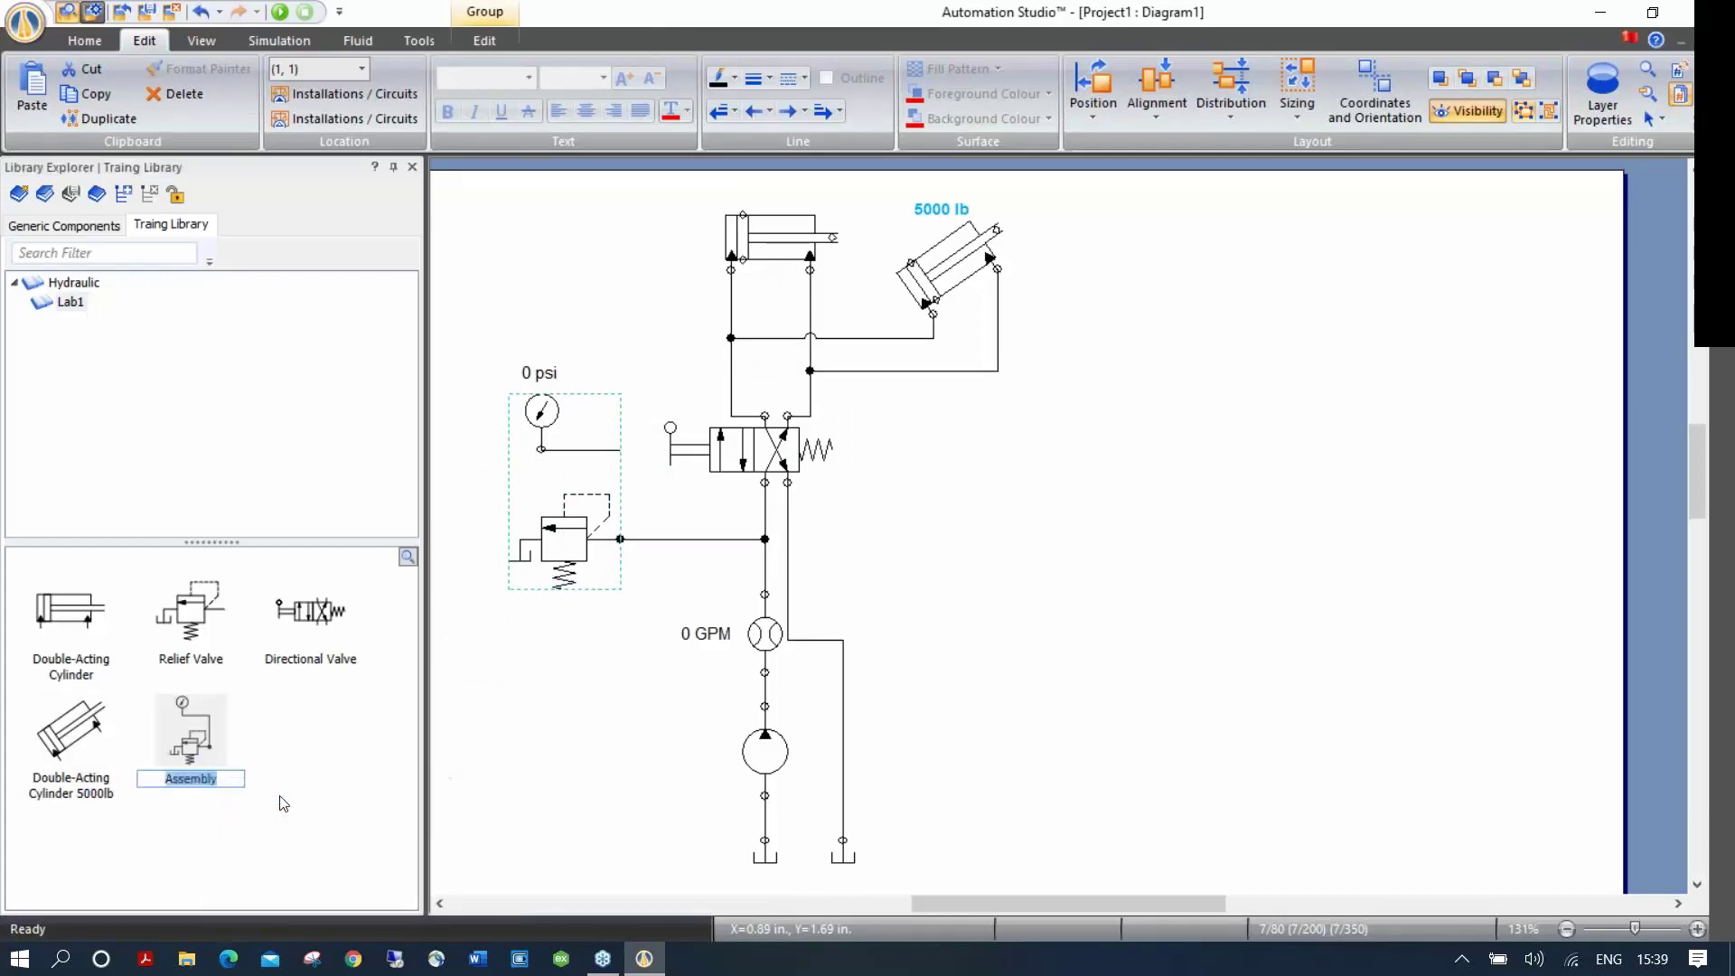
{"action": "type", "text": "afsdfasdfsdf"}
{"action": "left_click", "coordinate": [569, 759]}
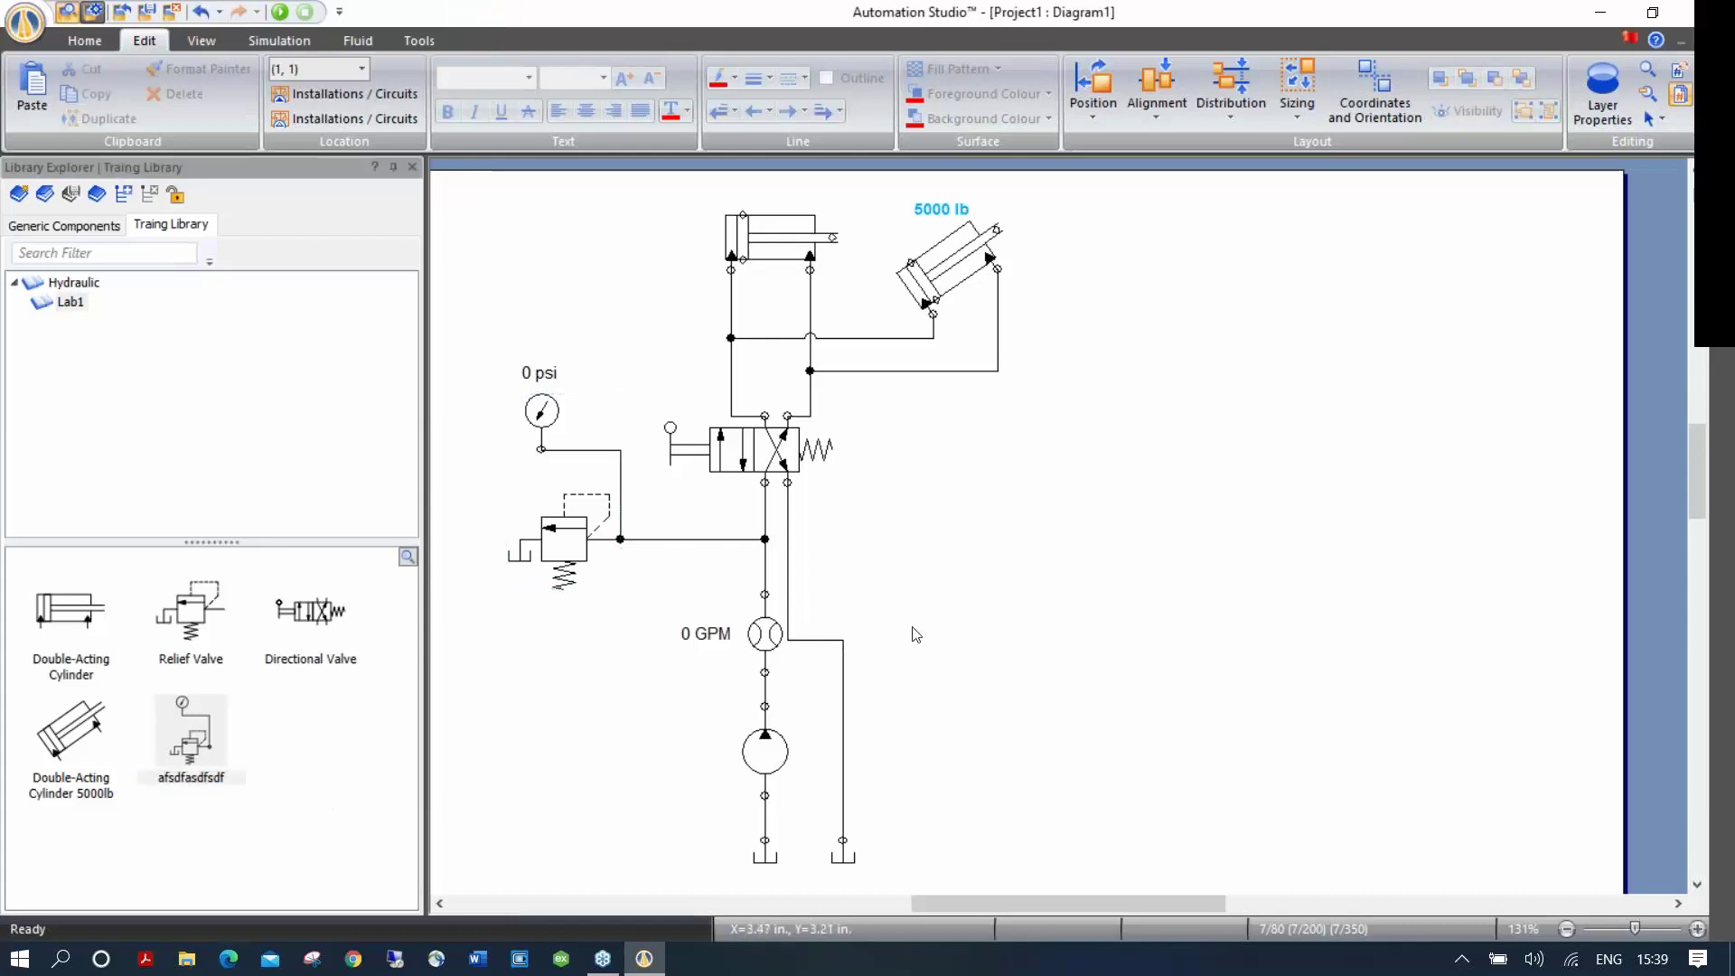
Step: Delete the two reservoirs at the lower ends of the pump suction line and the return line
{"action": "scroll", "coordinate": [910, 678], "scroll_direction": "down", "scroll_amount": 1}
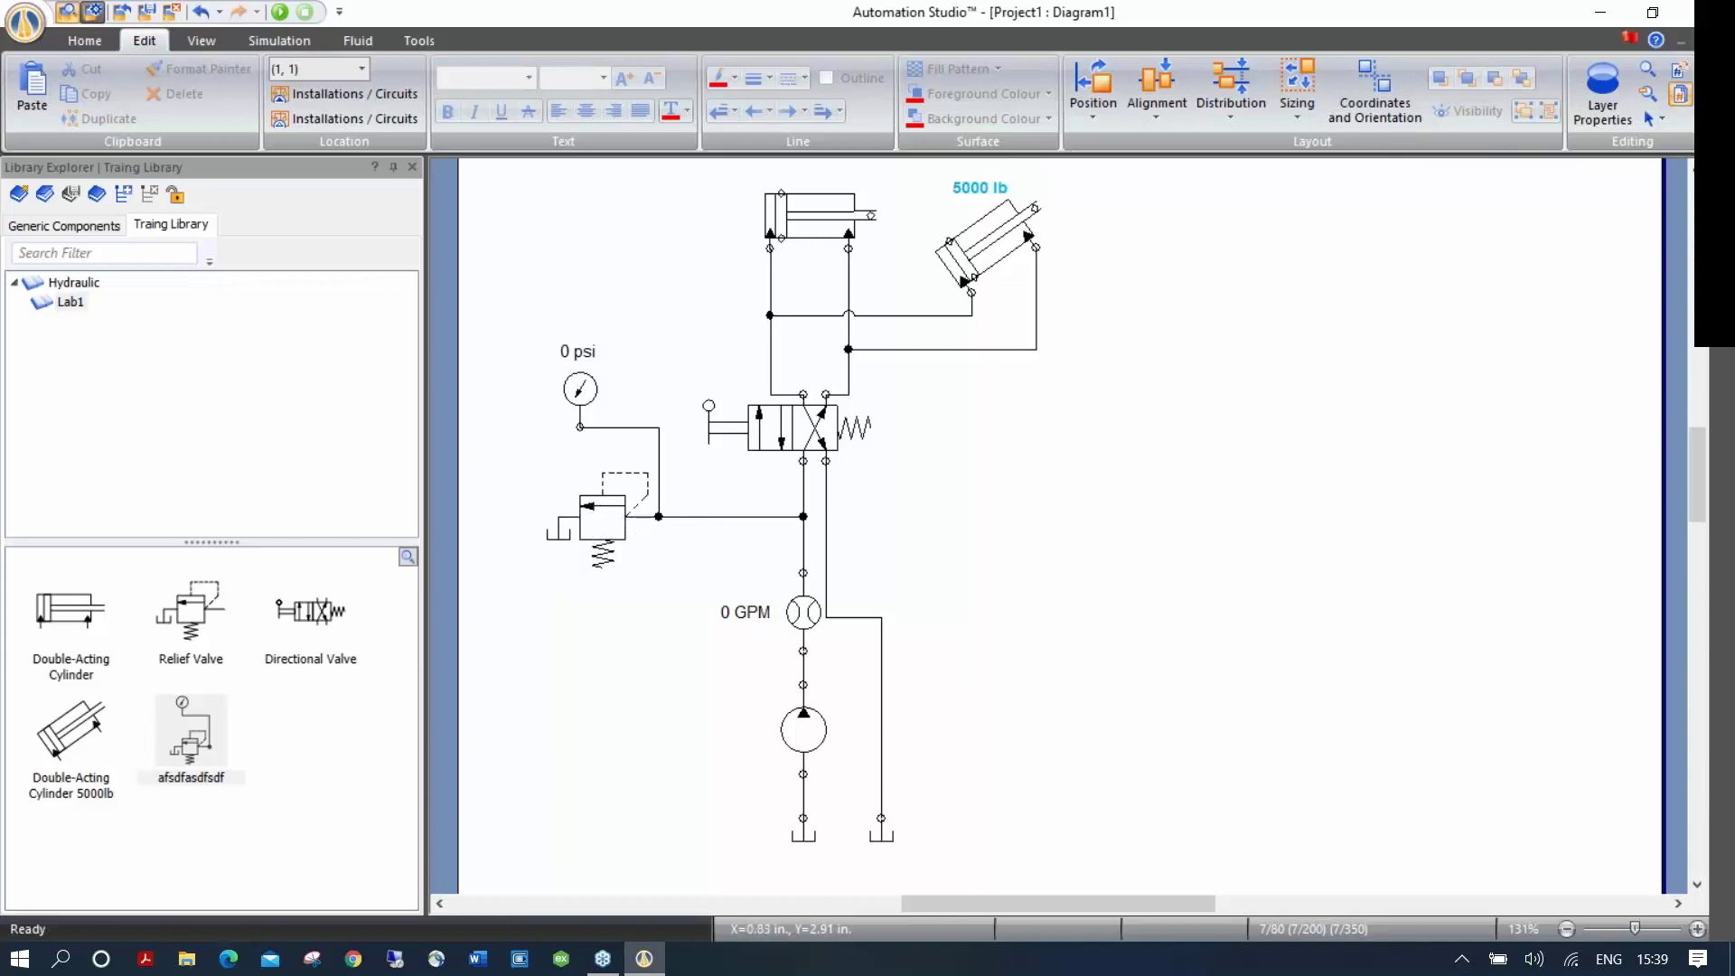
{"action": "left_click", "coordinate": [814, 838]}
{"action": "key", "text": "Delete"}
{"action": "left_click", "coordinate": [882, 836]}
{"action": "key", "text": "Delete"}
{"action": "left_click_drag", "start_coordinate": [642, 597], "coordinate": [553, 357]}
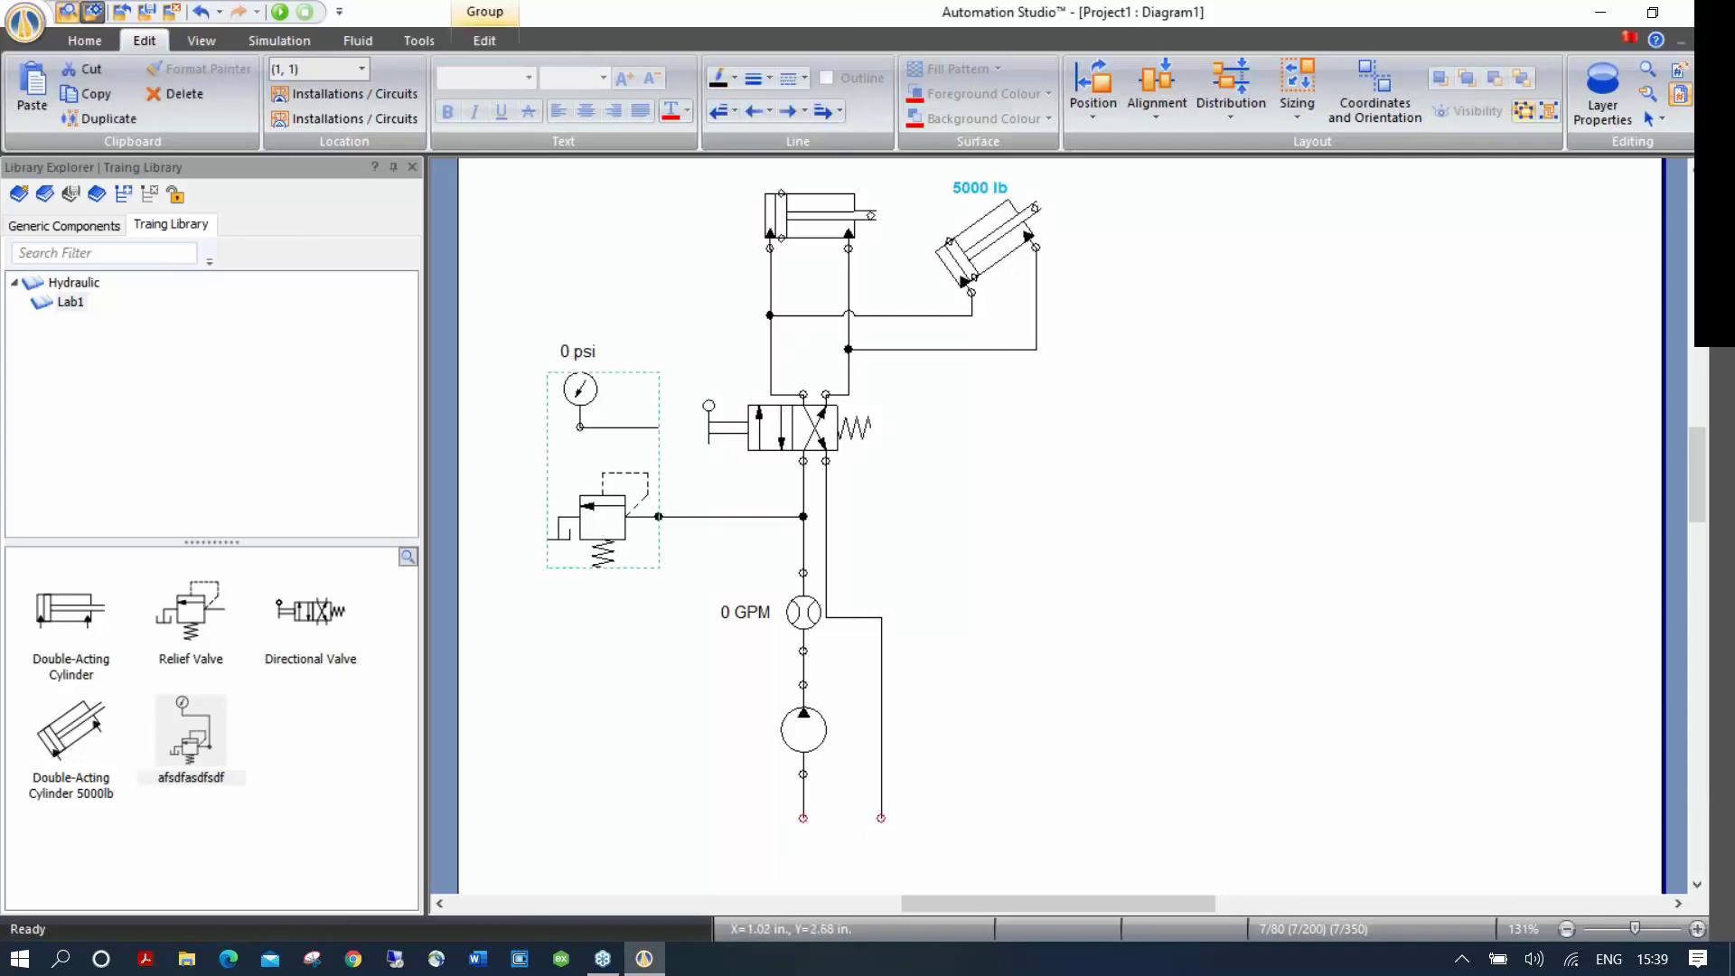
{"action": "key", "text": "Delete"}
{"action": "key", "text": "ctrl+z"}
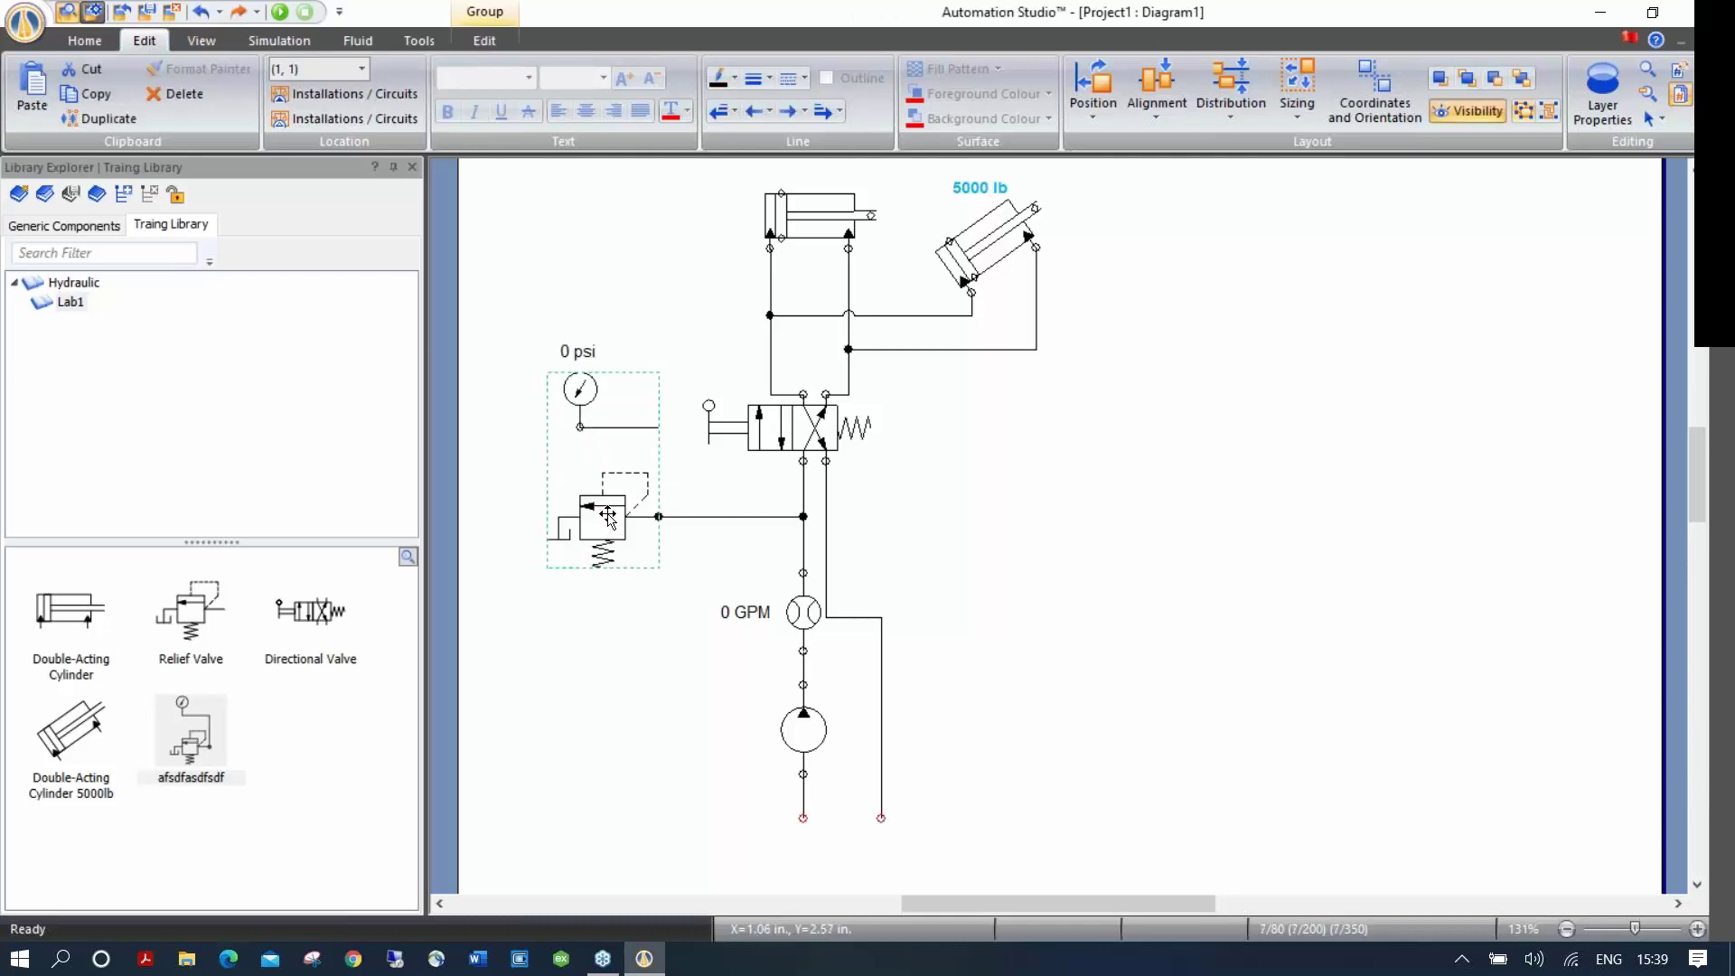
Step: Ungroup the pressure gauge and relief valve assembly in the diagram and delete the relief valve
{"action": "right_click", "coordinate": [604, 542]}
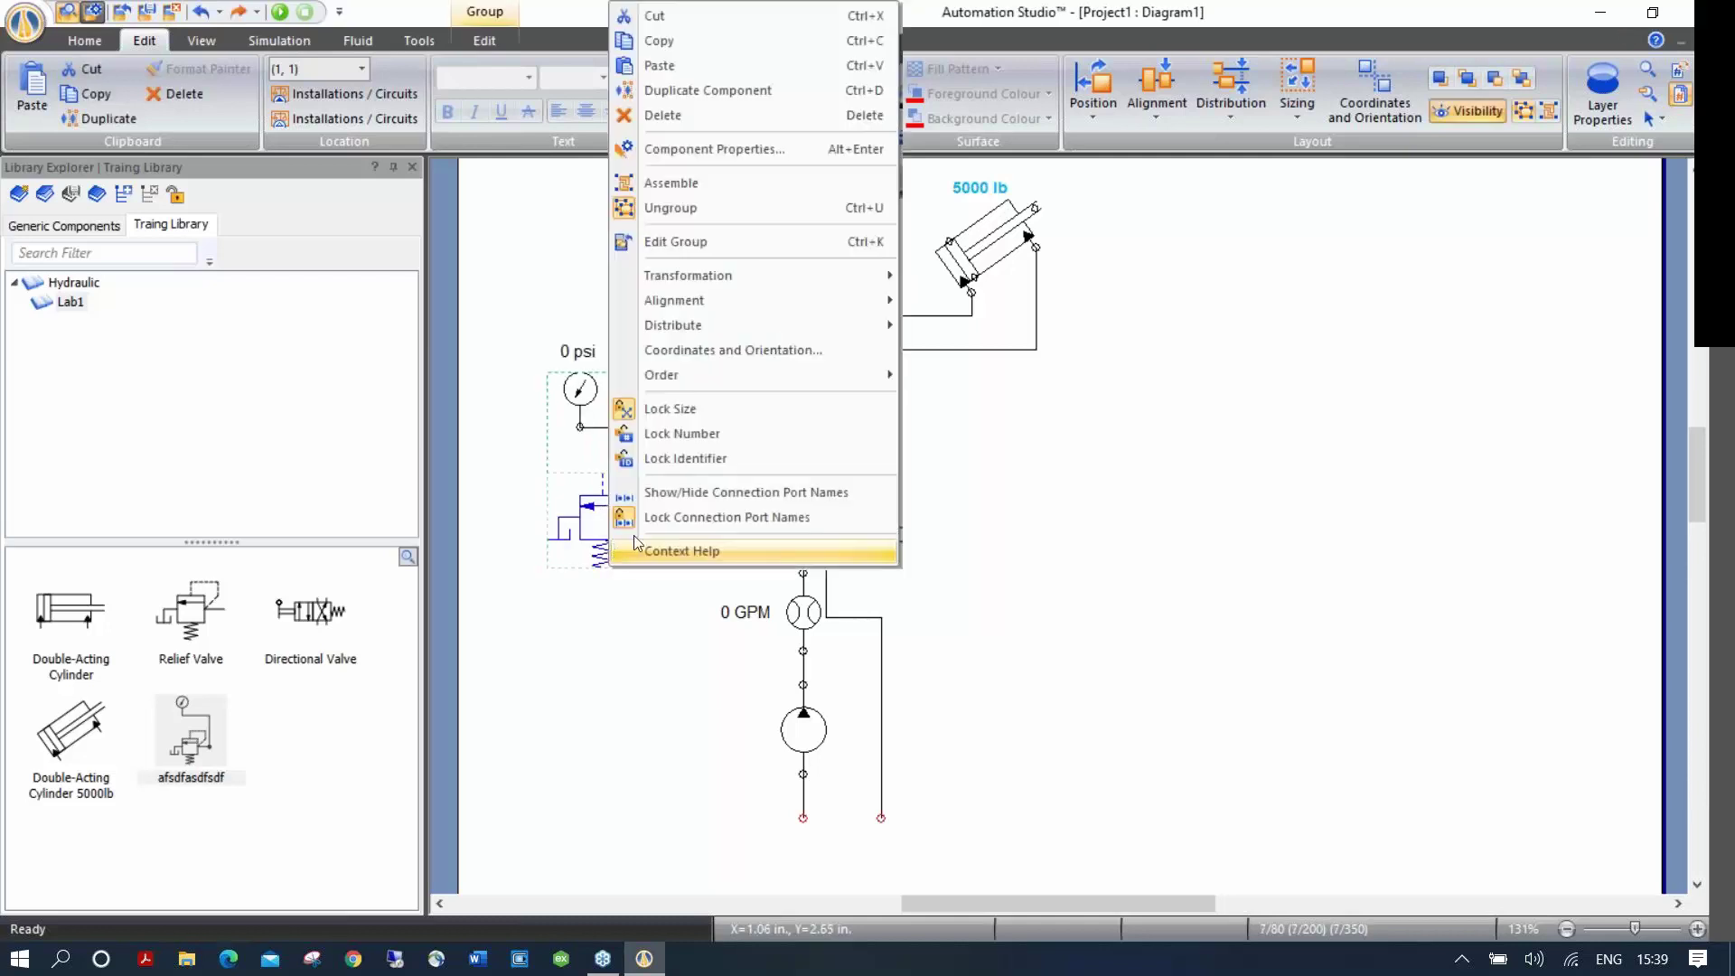
{"action": "left_click", "coordinate": [680, 207]}
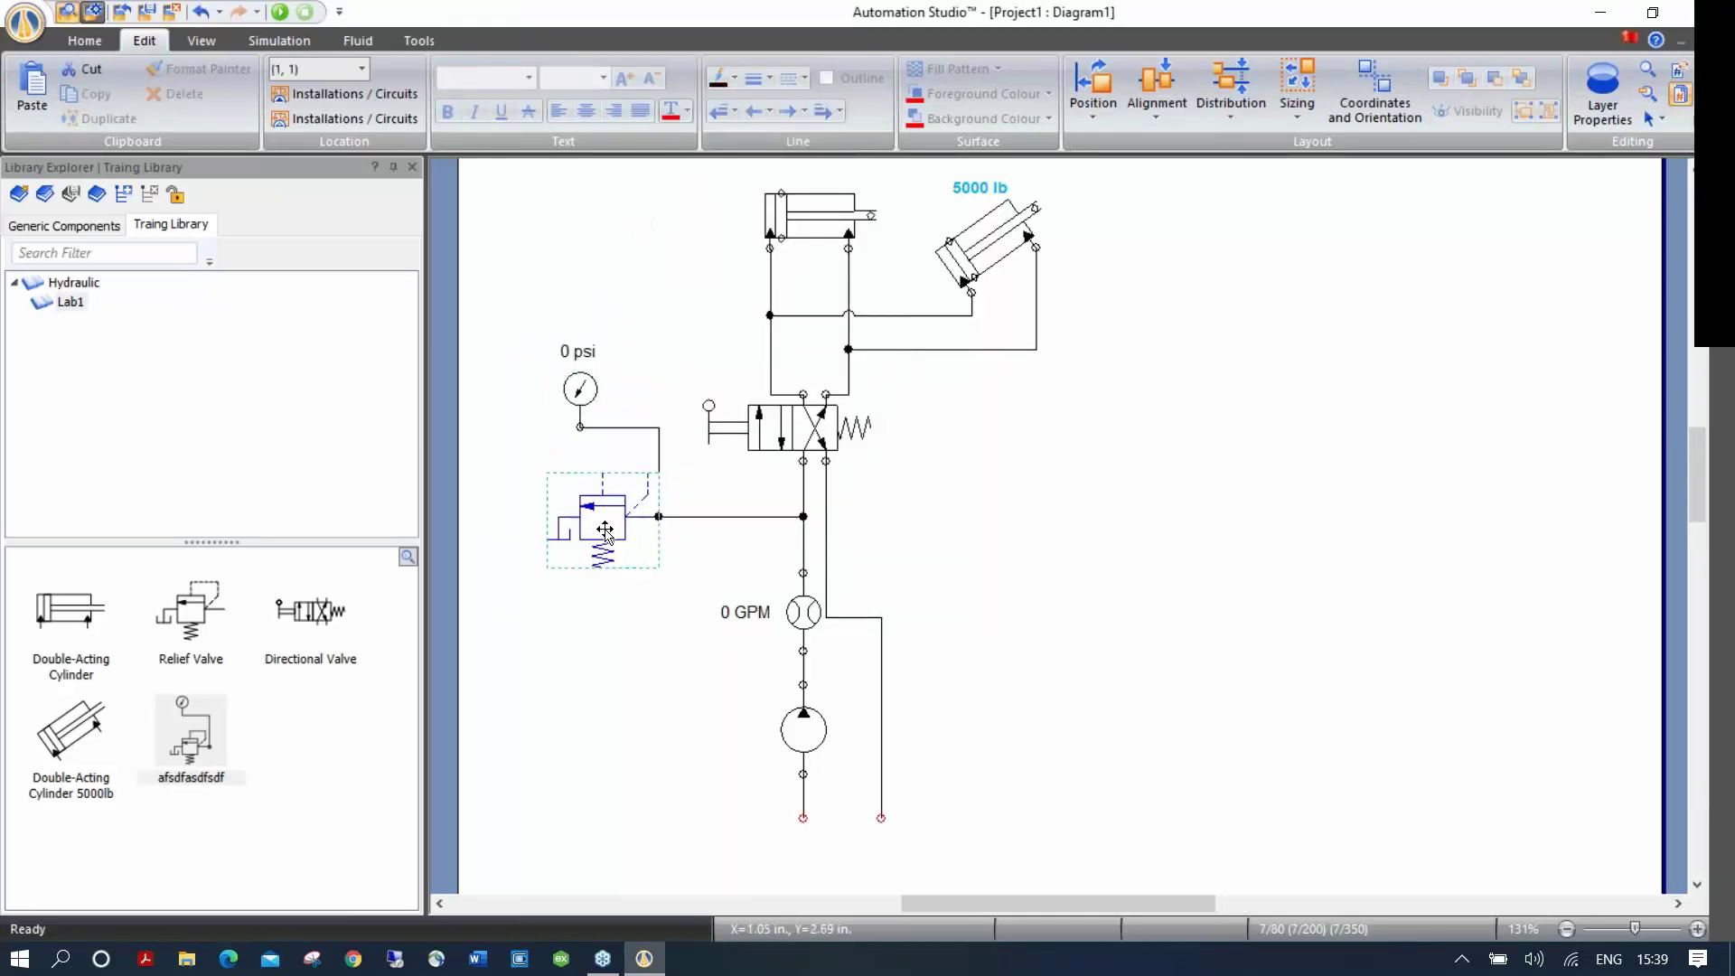
{"action": "key", "text": "Delete"}
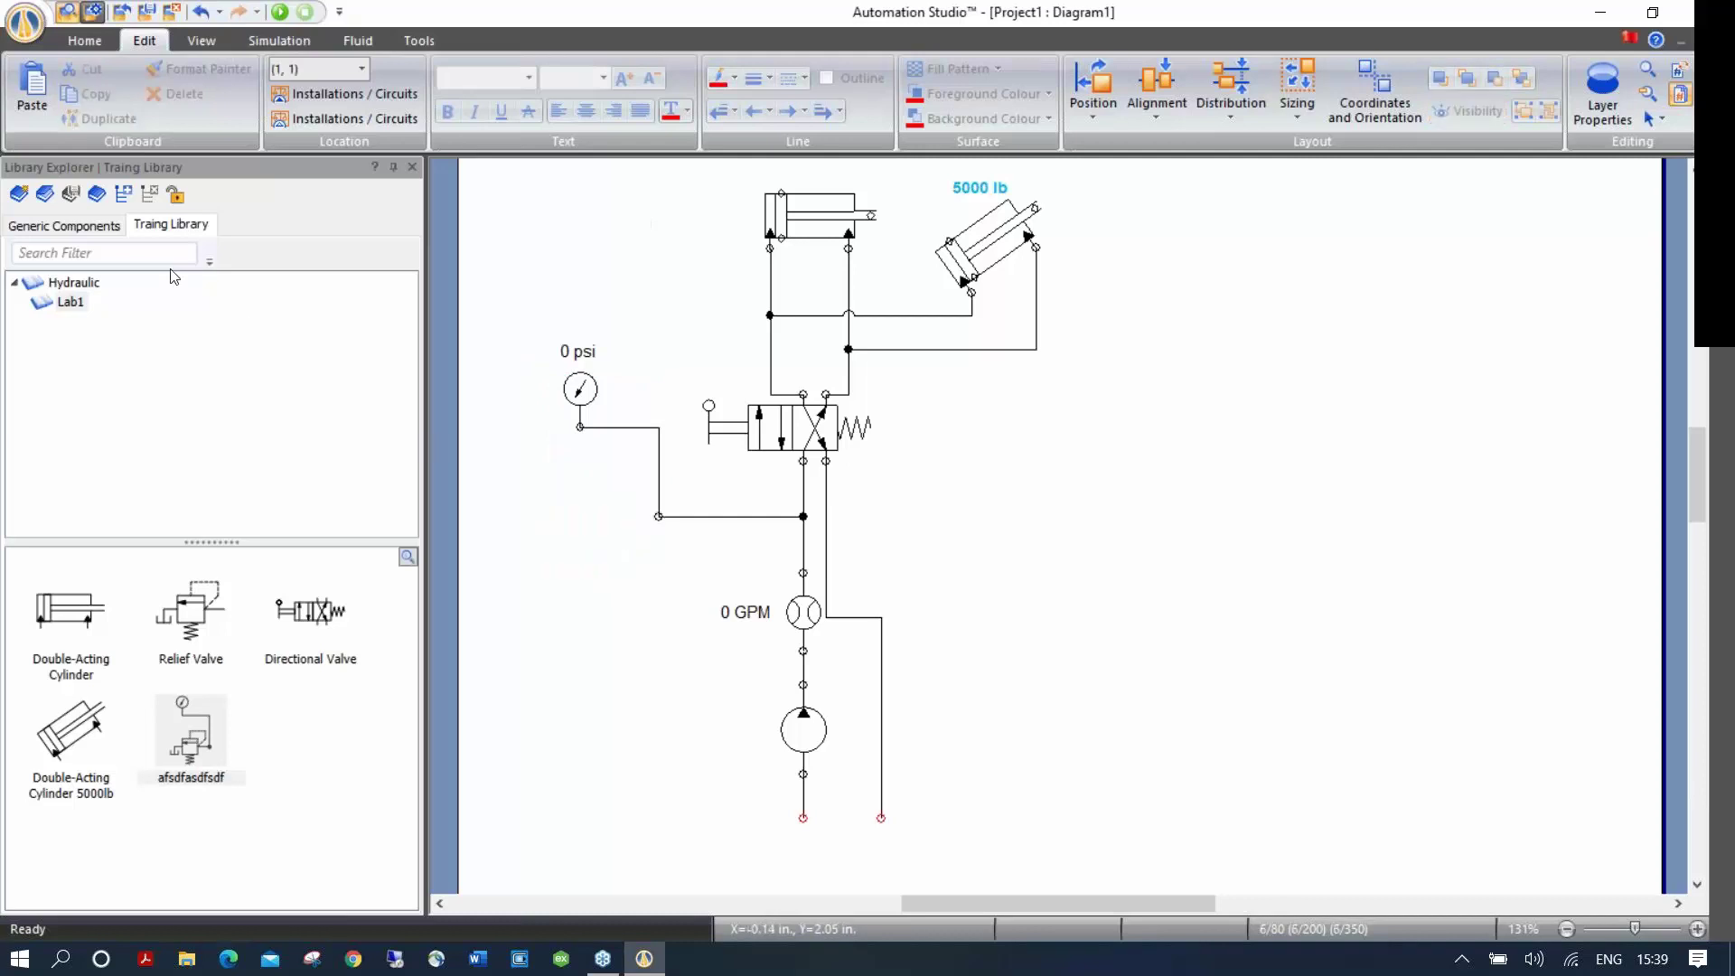
Step: Insert a Multiport Hydrostatic Reservoir from the generic Hydraulic Reservoirs category to the right of the circuit
{"action": "left_click", "coordinate": [92, 226]}
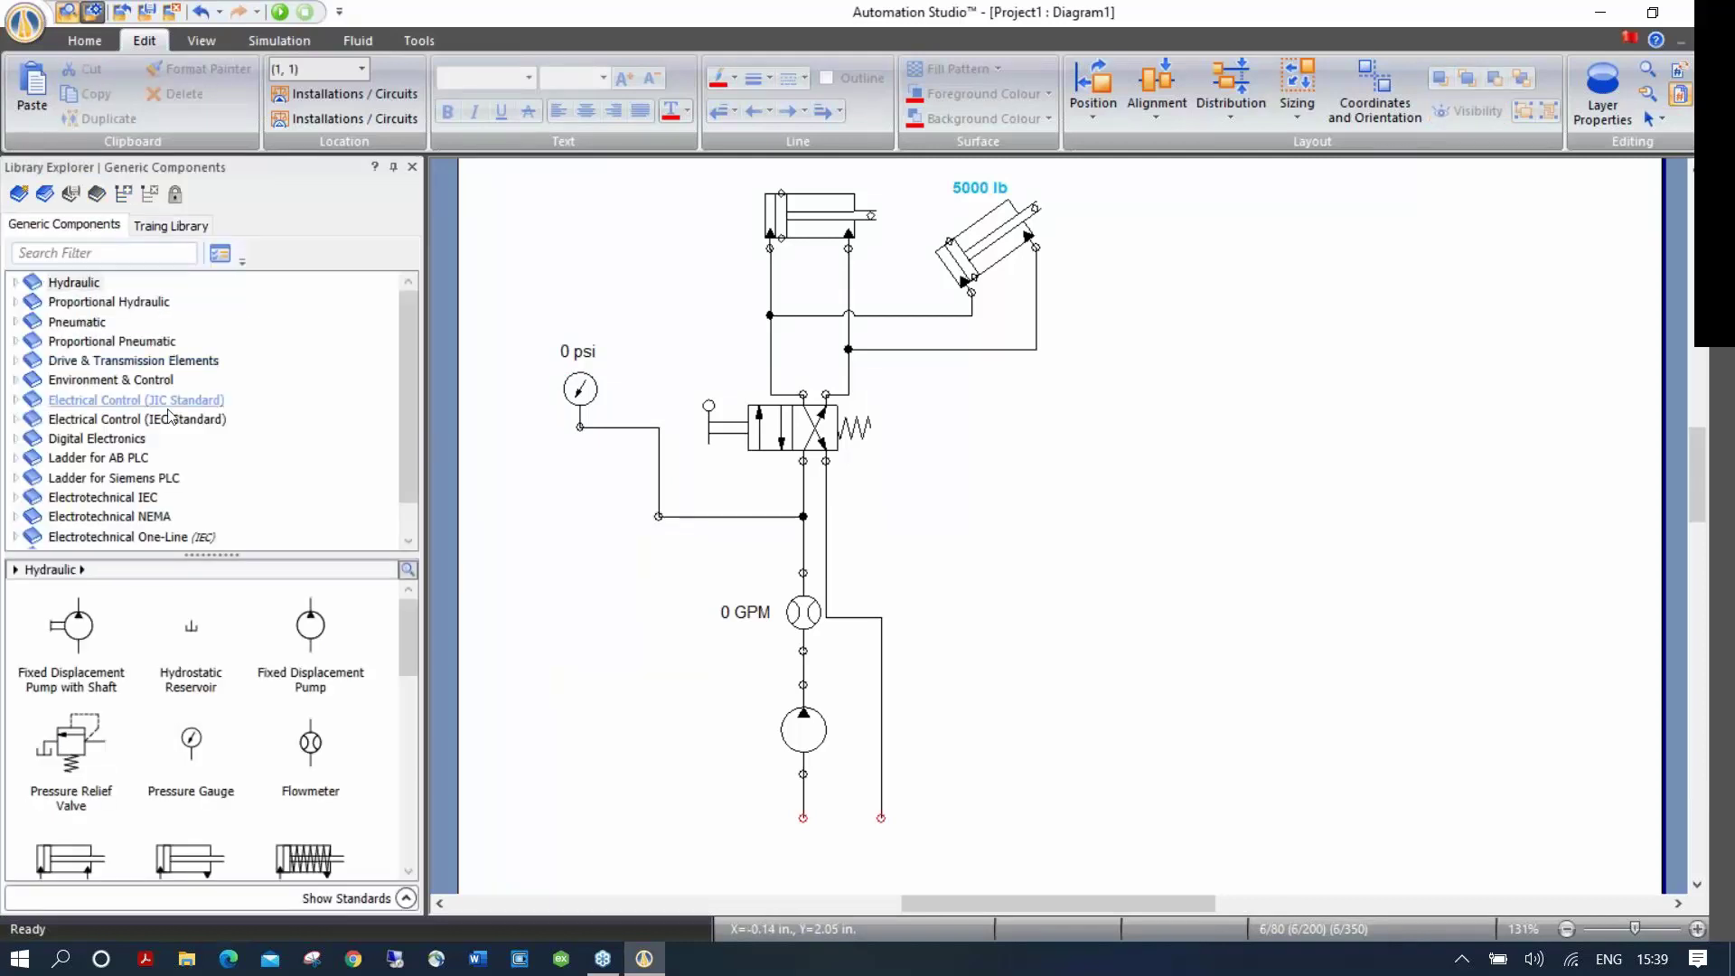
{"action": "left_click", "coordinate": [15, 282]}
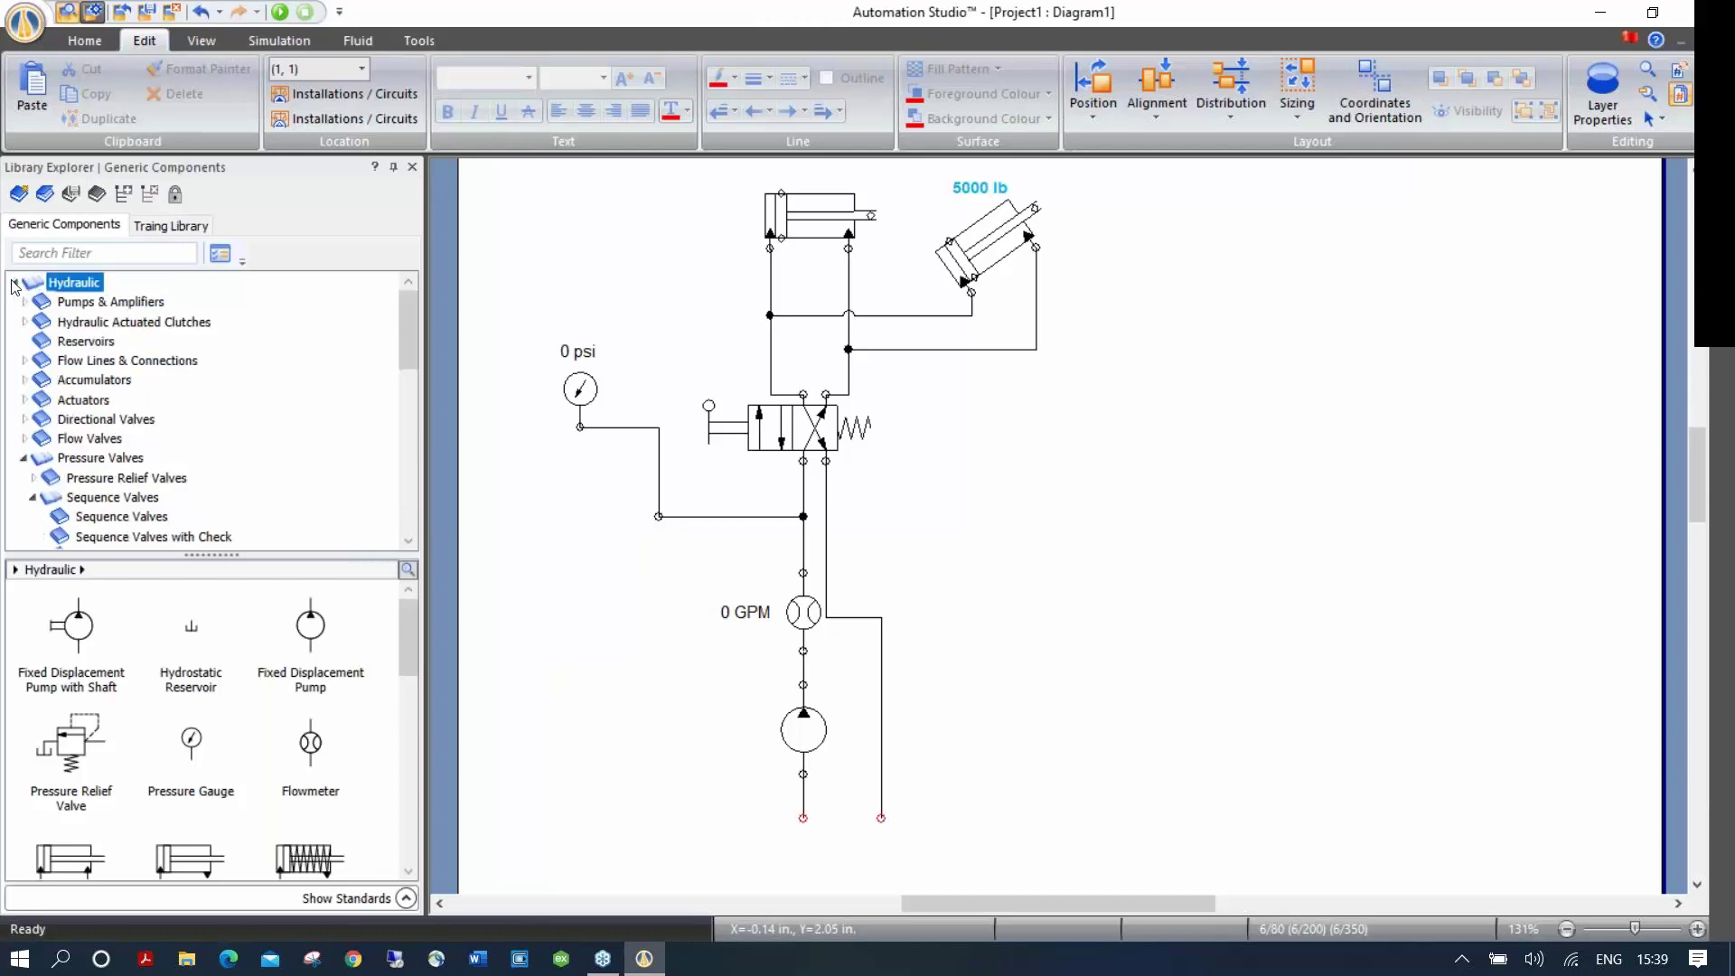
{"action": "left_click", "coordinate": [36, 347]}
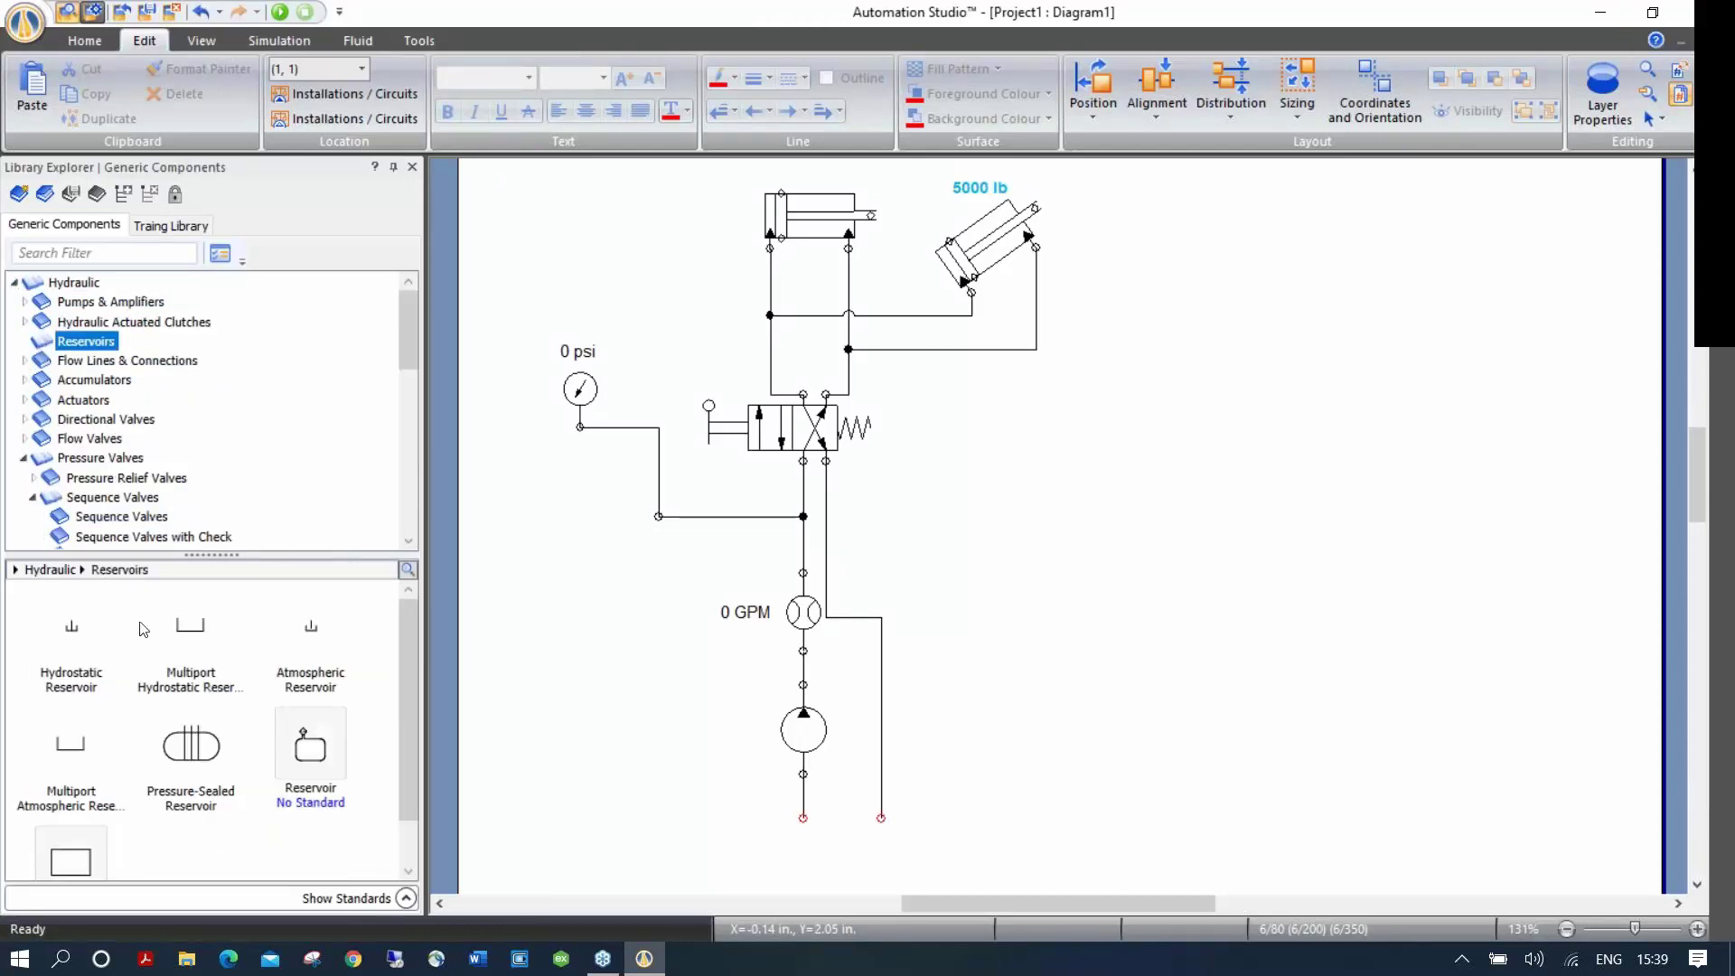
{"action": "mouse_move", "coordinate": [194, 630]}
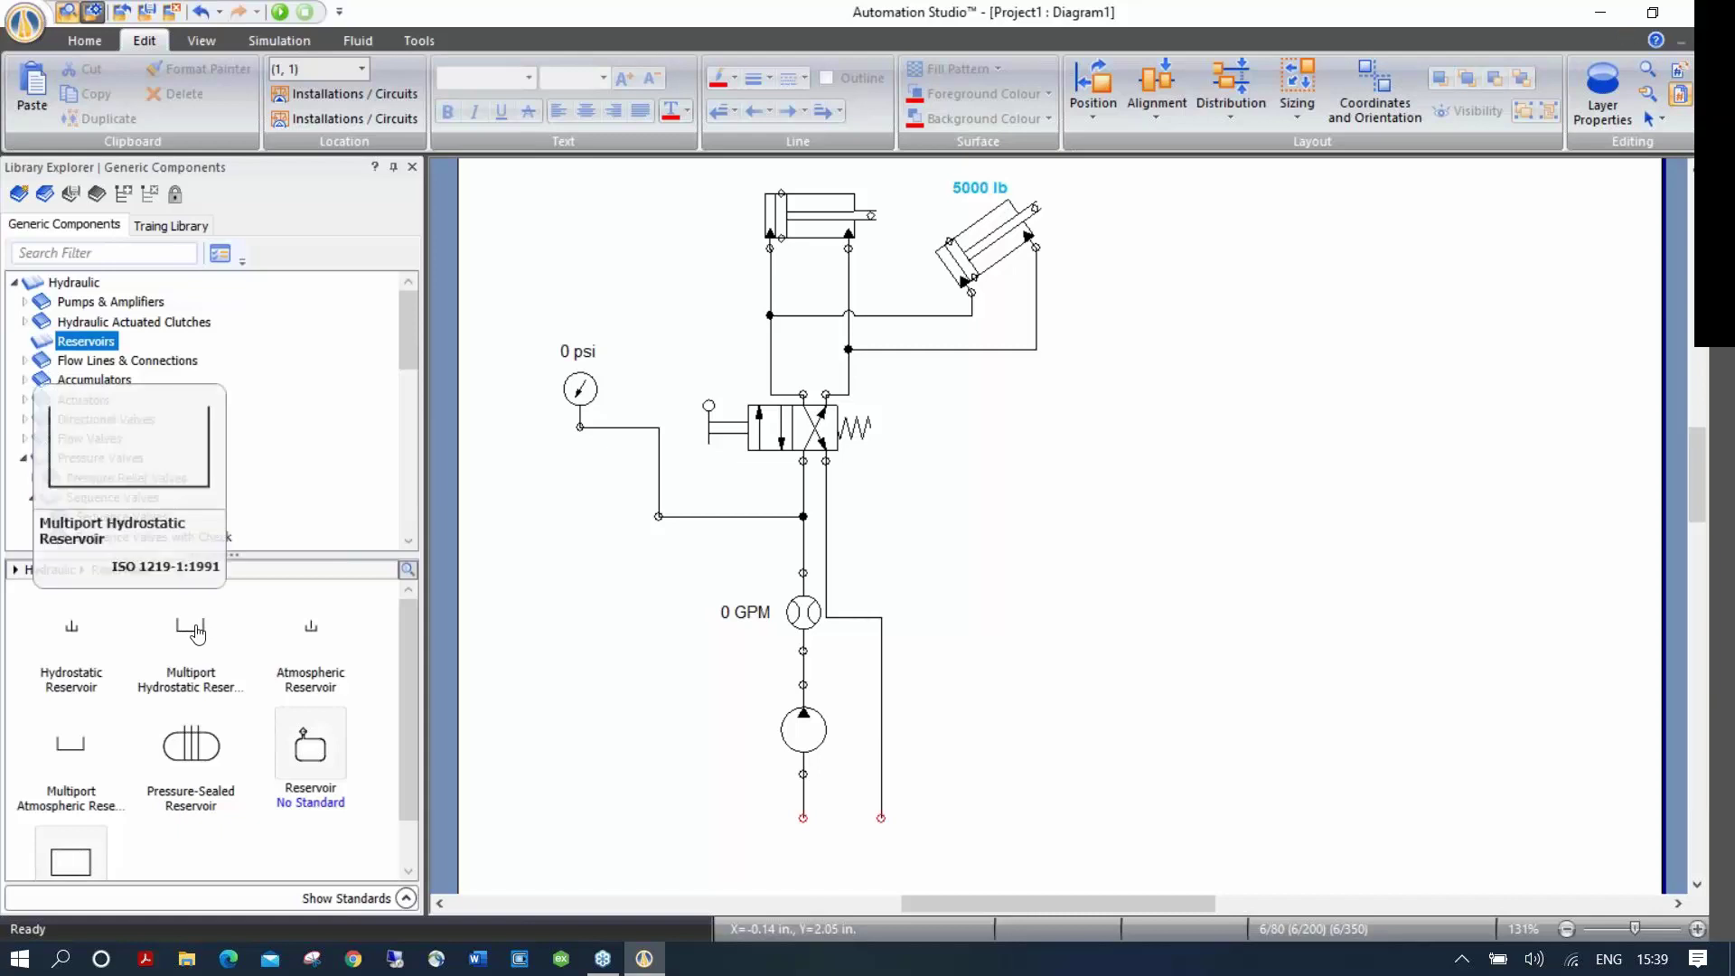
{"action": "left_click_drag", "start_coordinate": [197, 635], "coordinate": [1074, 561]}
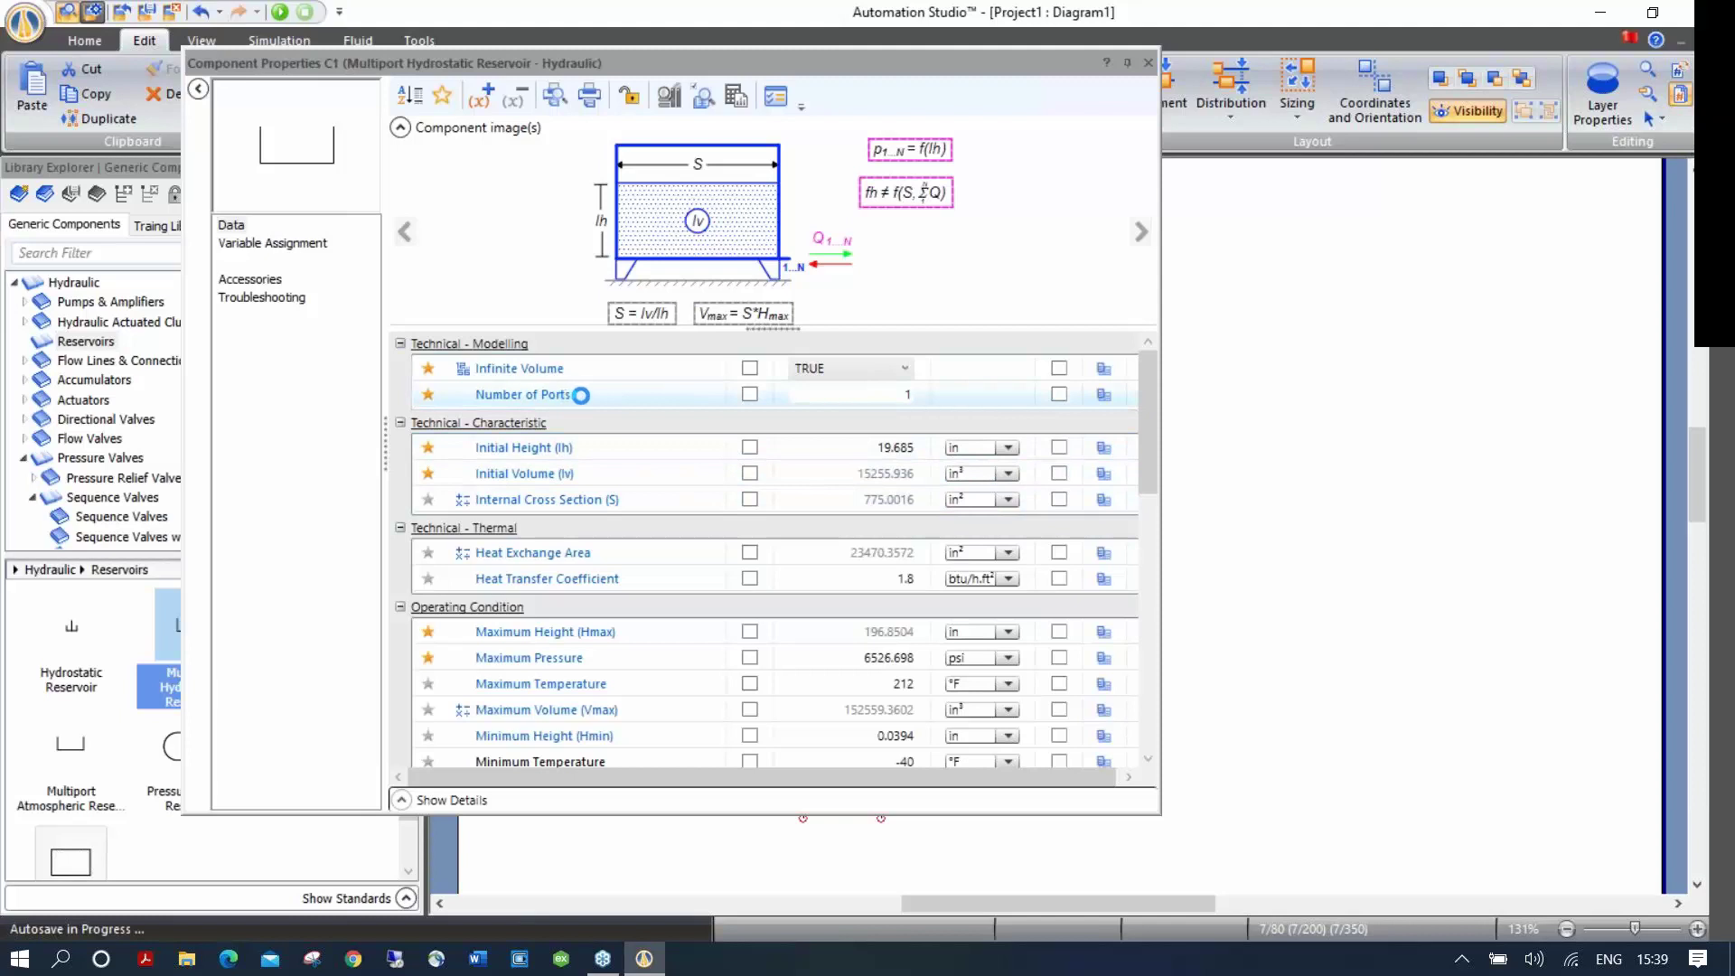
Step: Set the multiport reservoir's number of ports to 8 and close its properties
{"action": "left_click", "coordinate": [887, 392]}
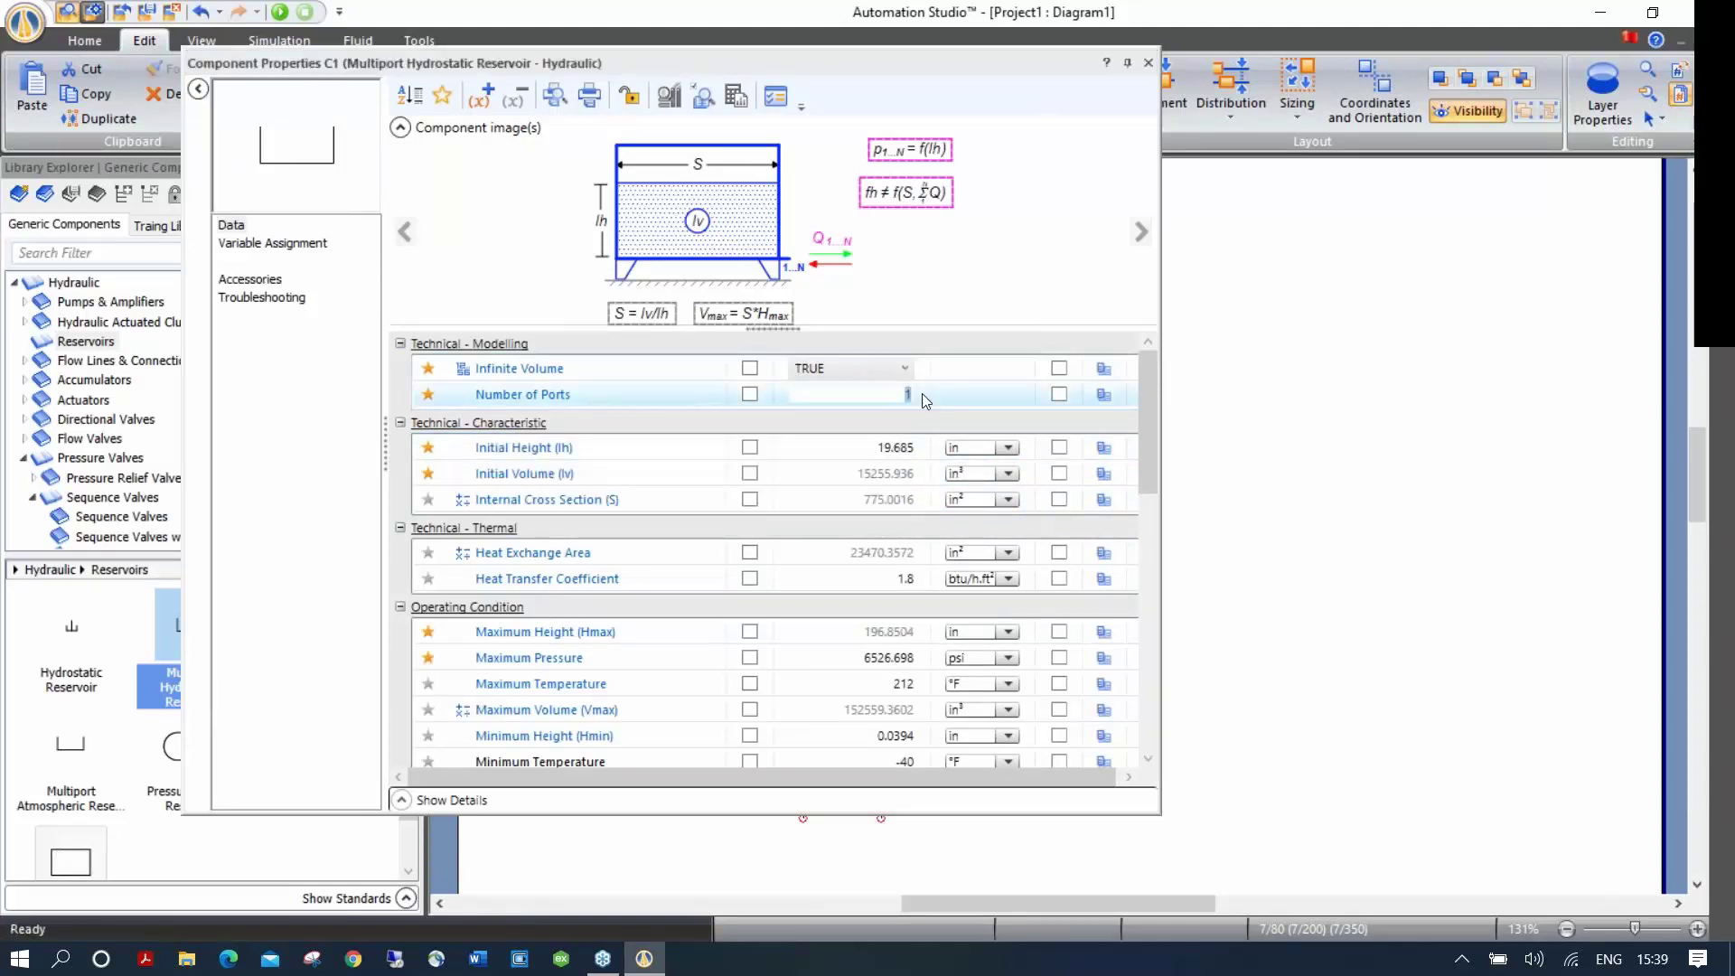
{"action": "key", "text": "Up"}
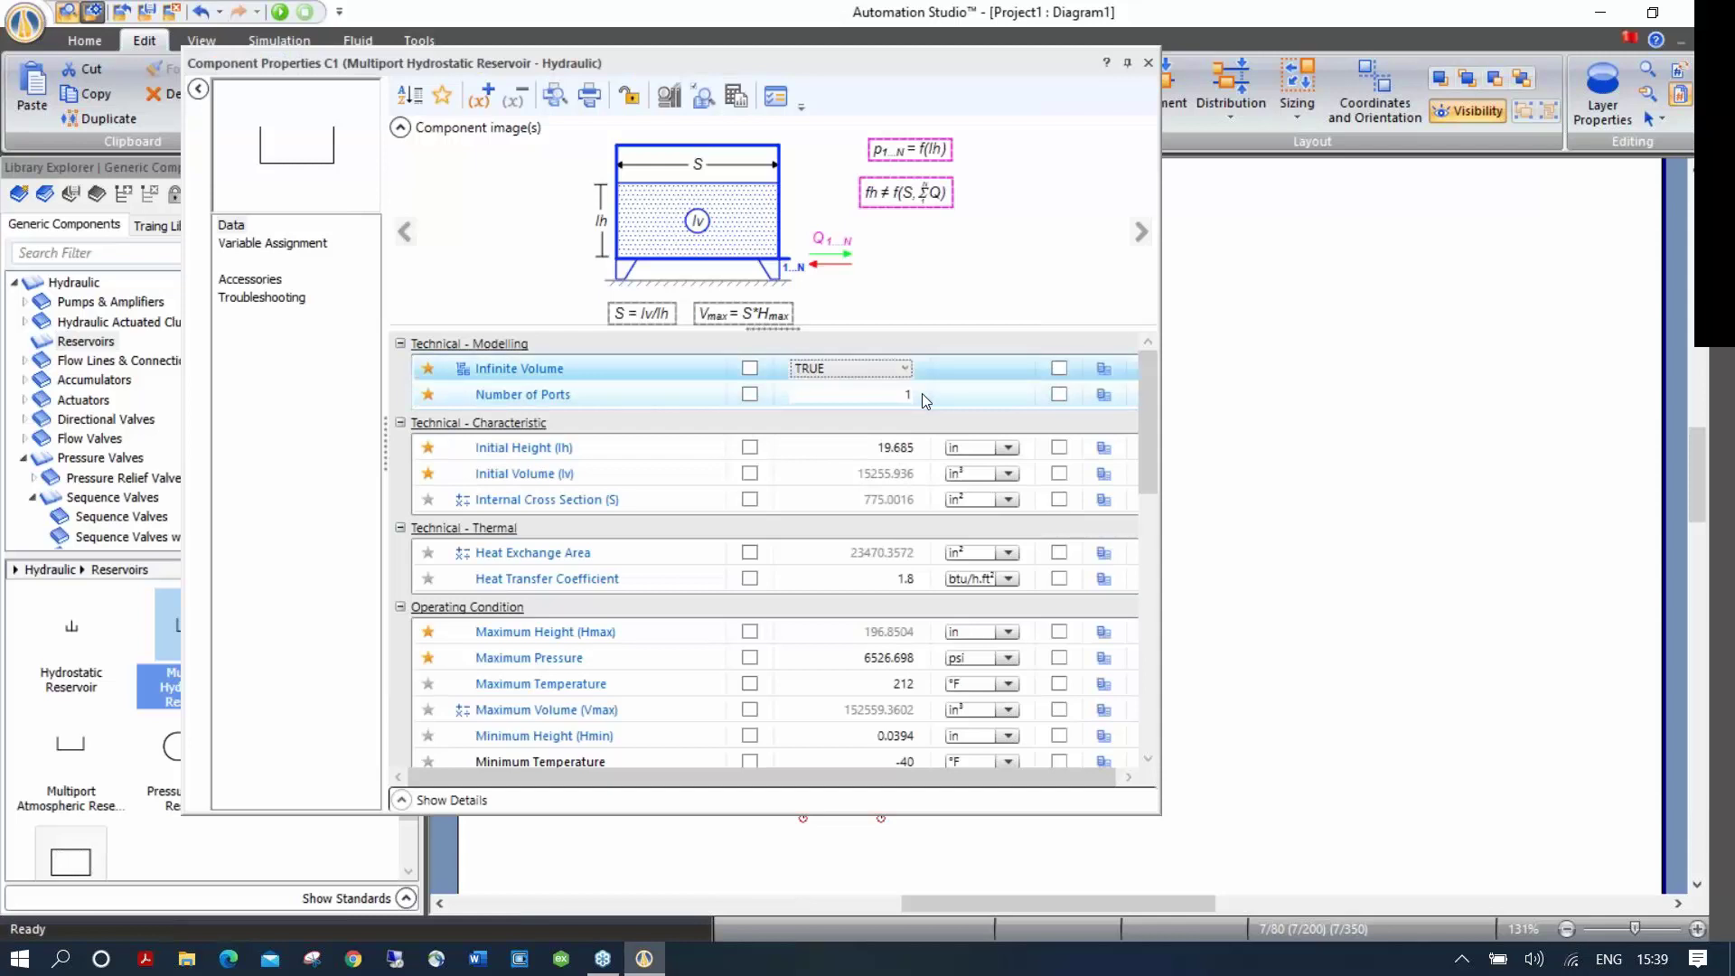
{"action": "left_click", "coordinate": [928, 394]}
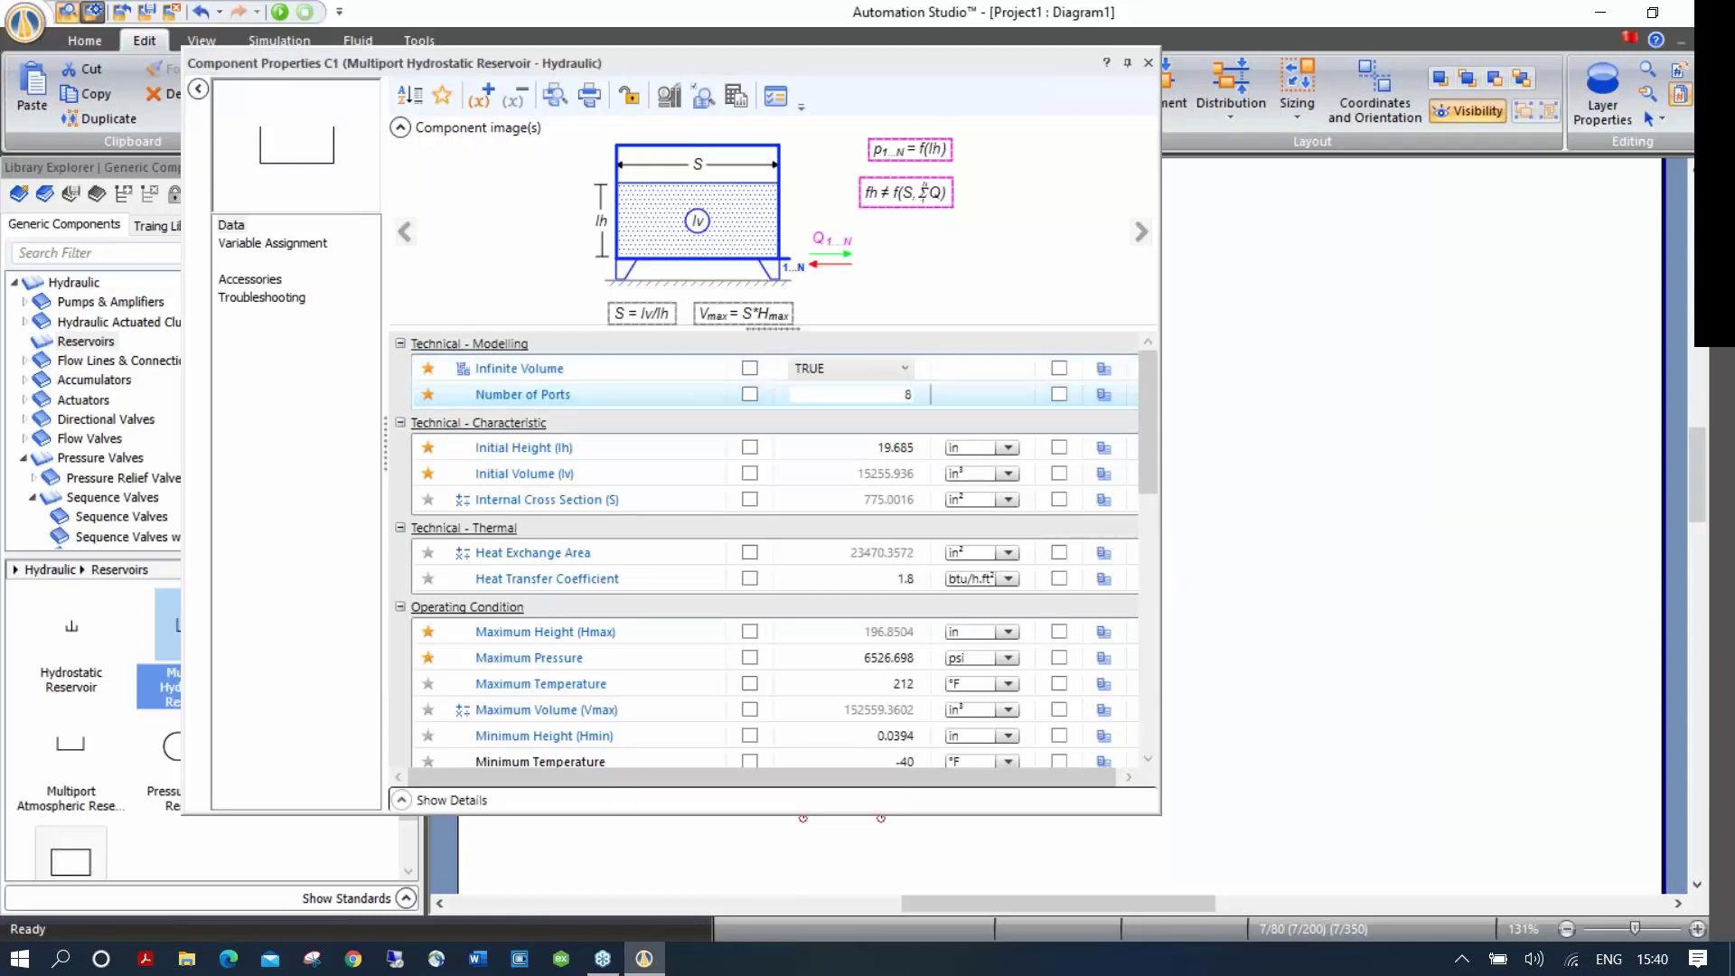
{"action": "type", "text": "8"}
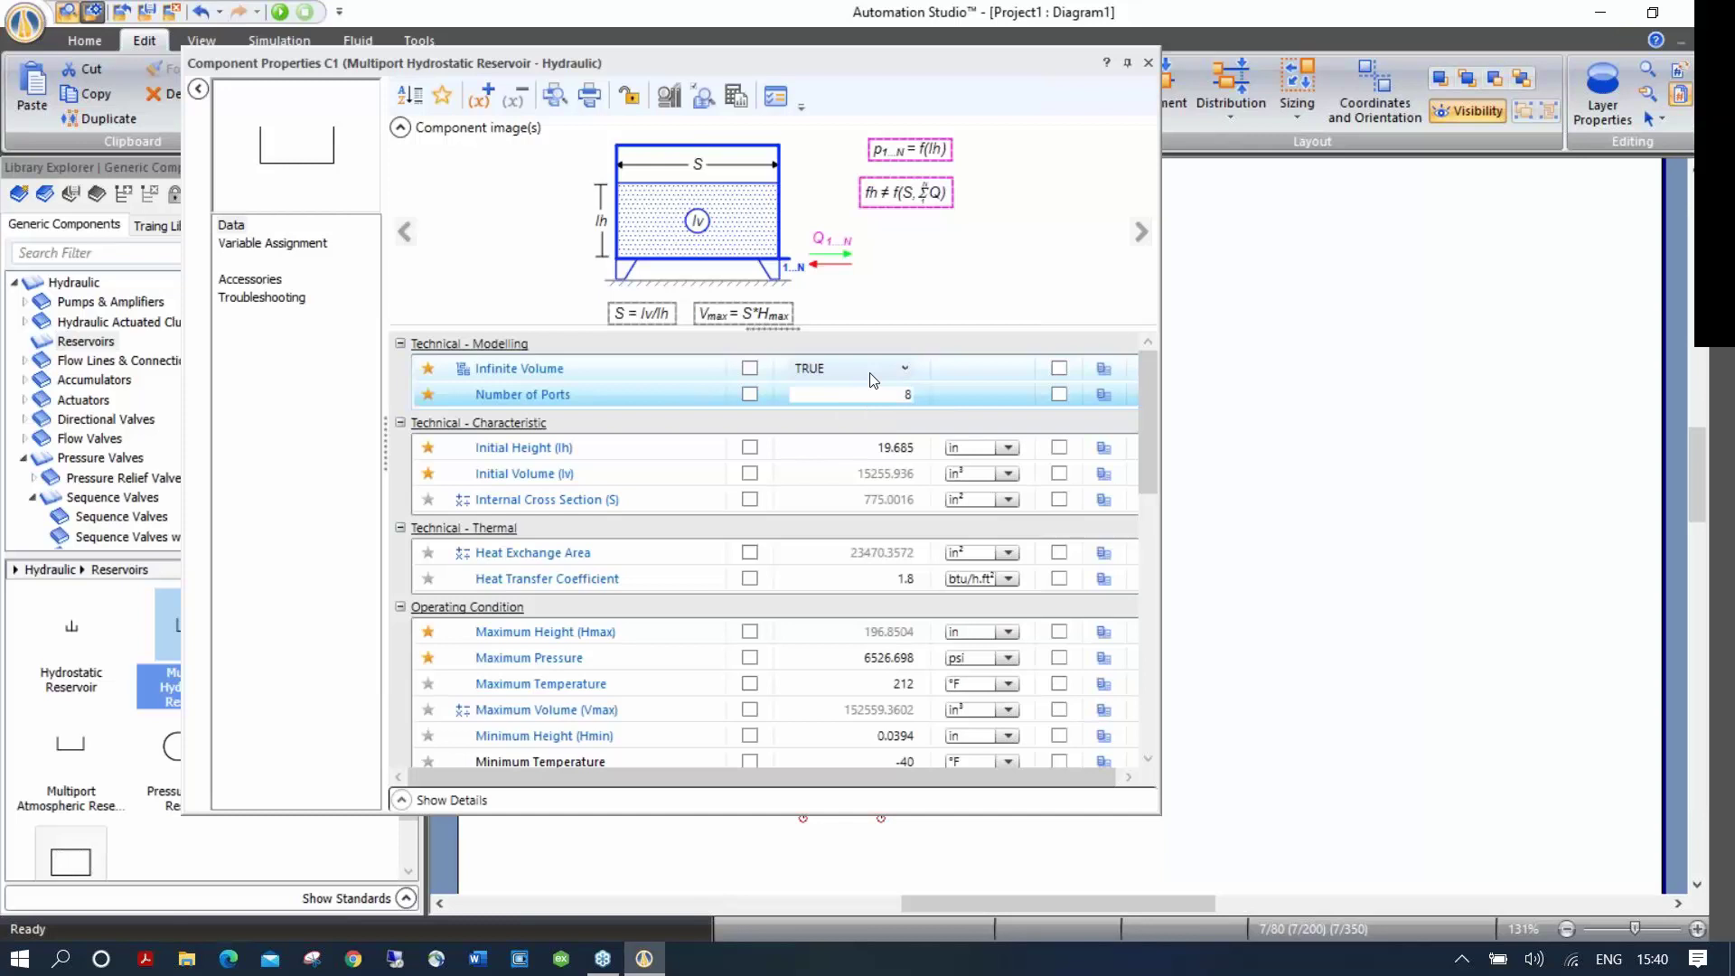
{"action": "left_click", "coordinate": [1148, 63]}
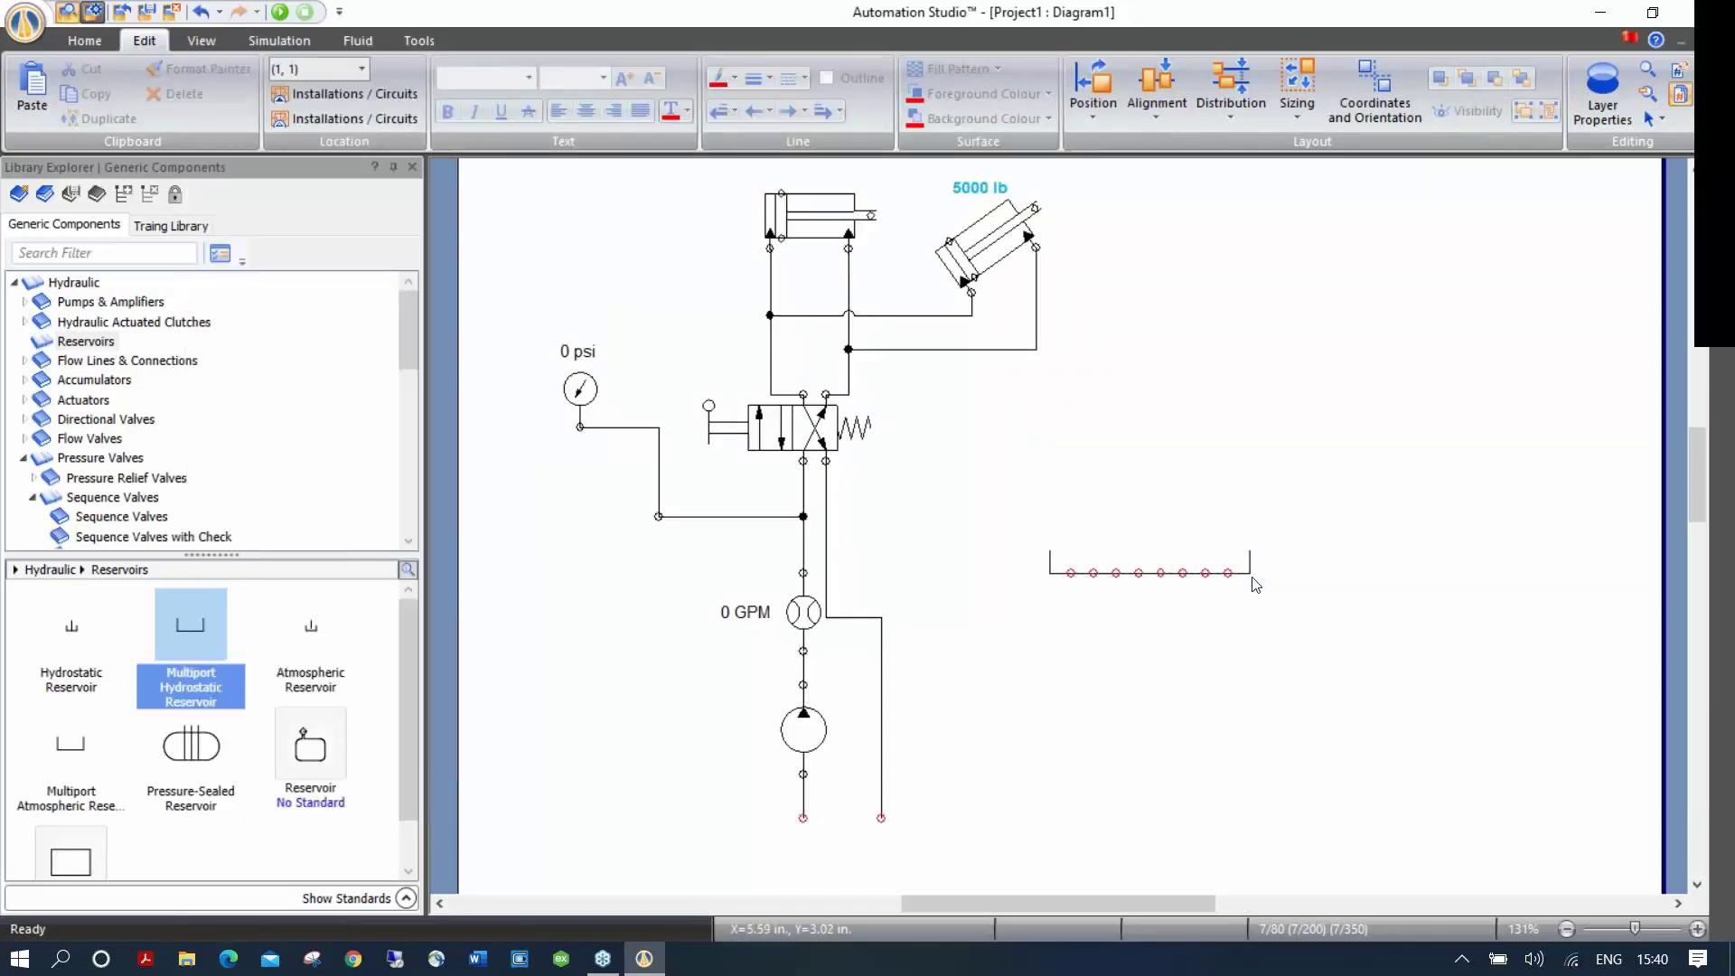
Step: Move the multiport reservoir beneath the pump so that one of its ports connects to the return line
{"action": "left_click_drag", "start_coordinate": [1248, 565], "coordinate": [910, 820]}
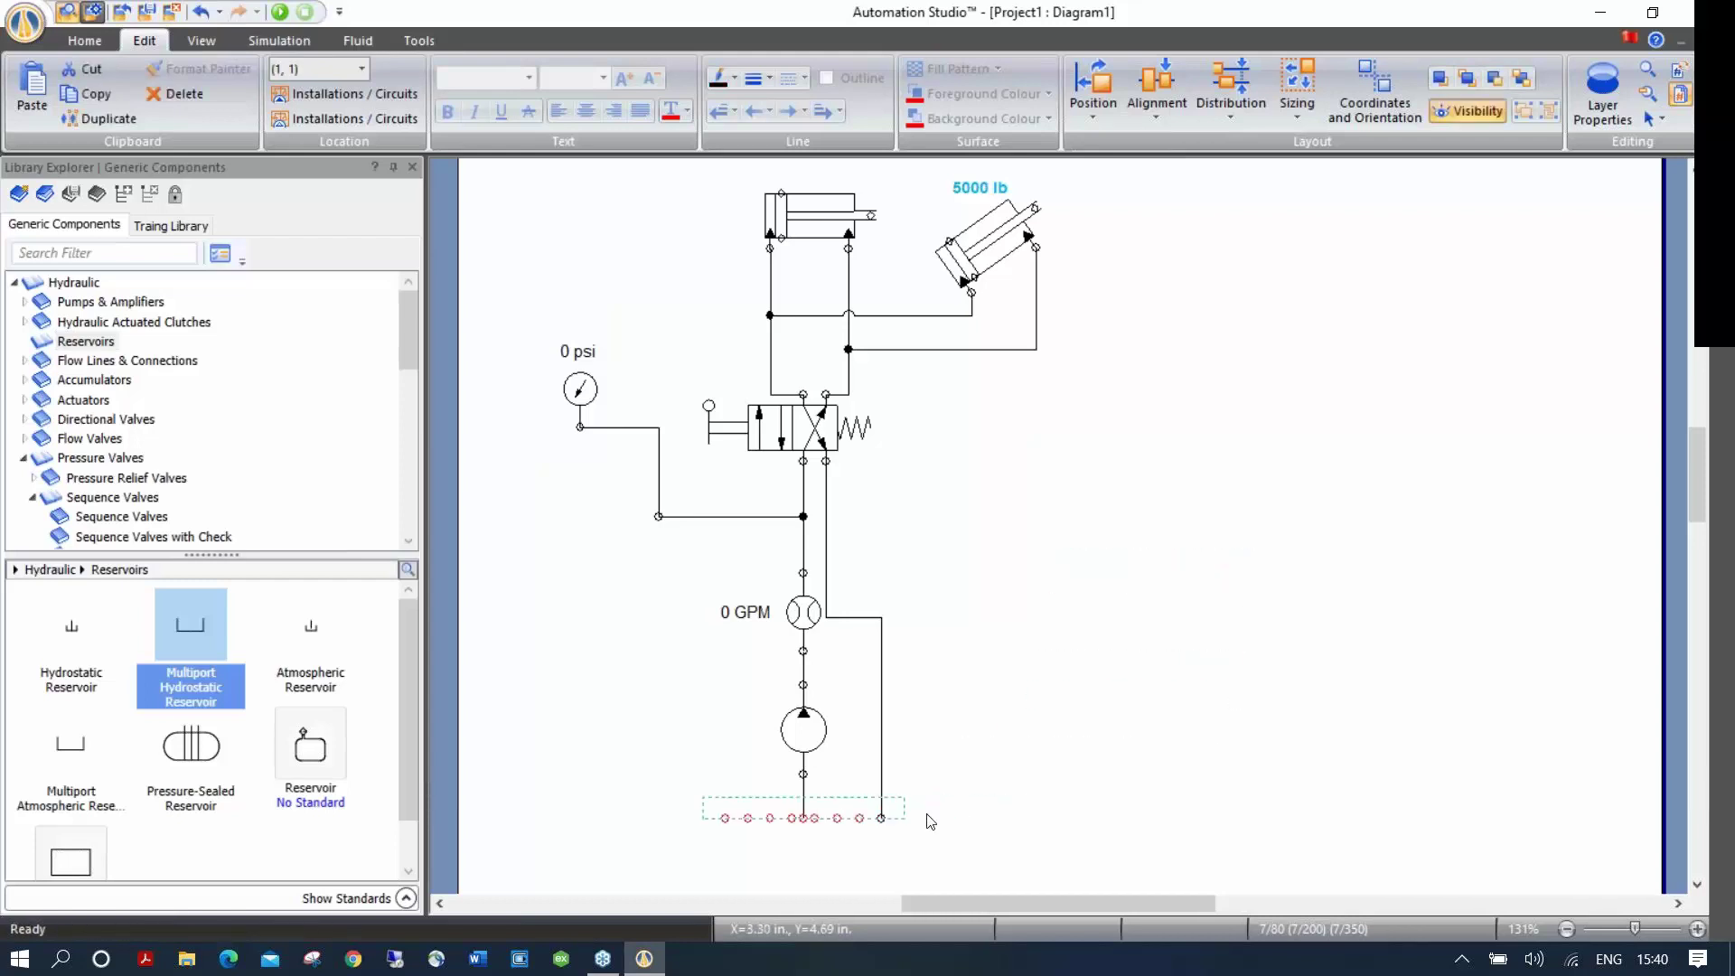
{"action": "left_click", "coordinate": [858, 798]}
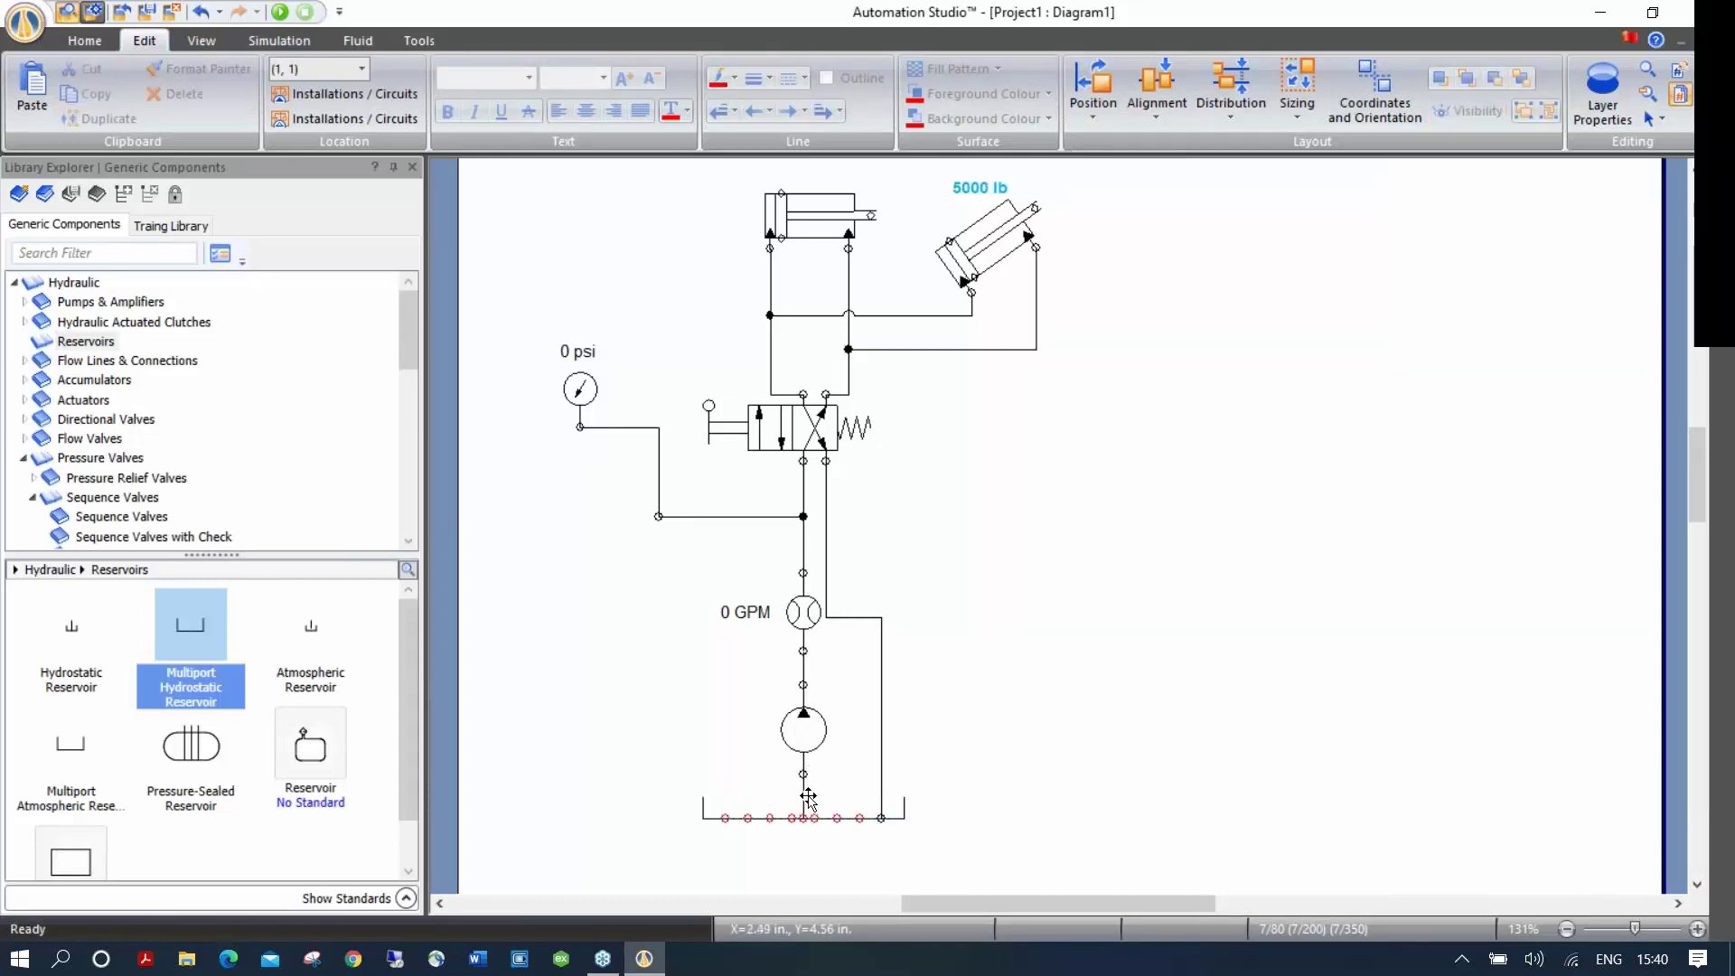
{"action": "left_click", "coordinate": [809, 801]}
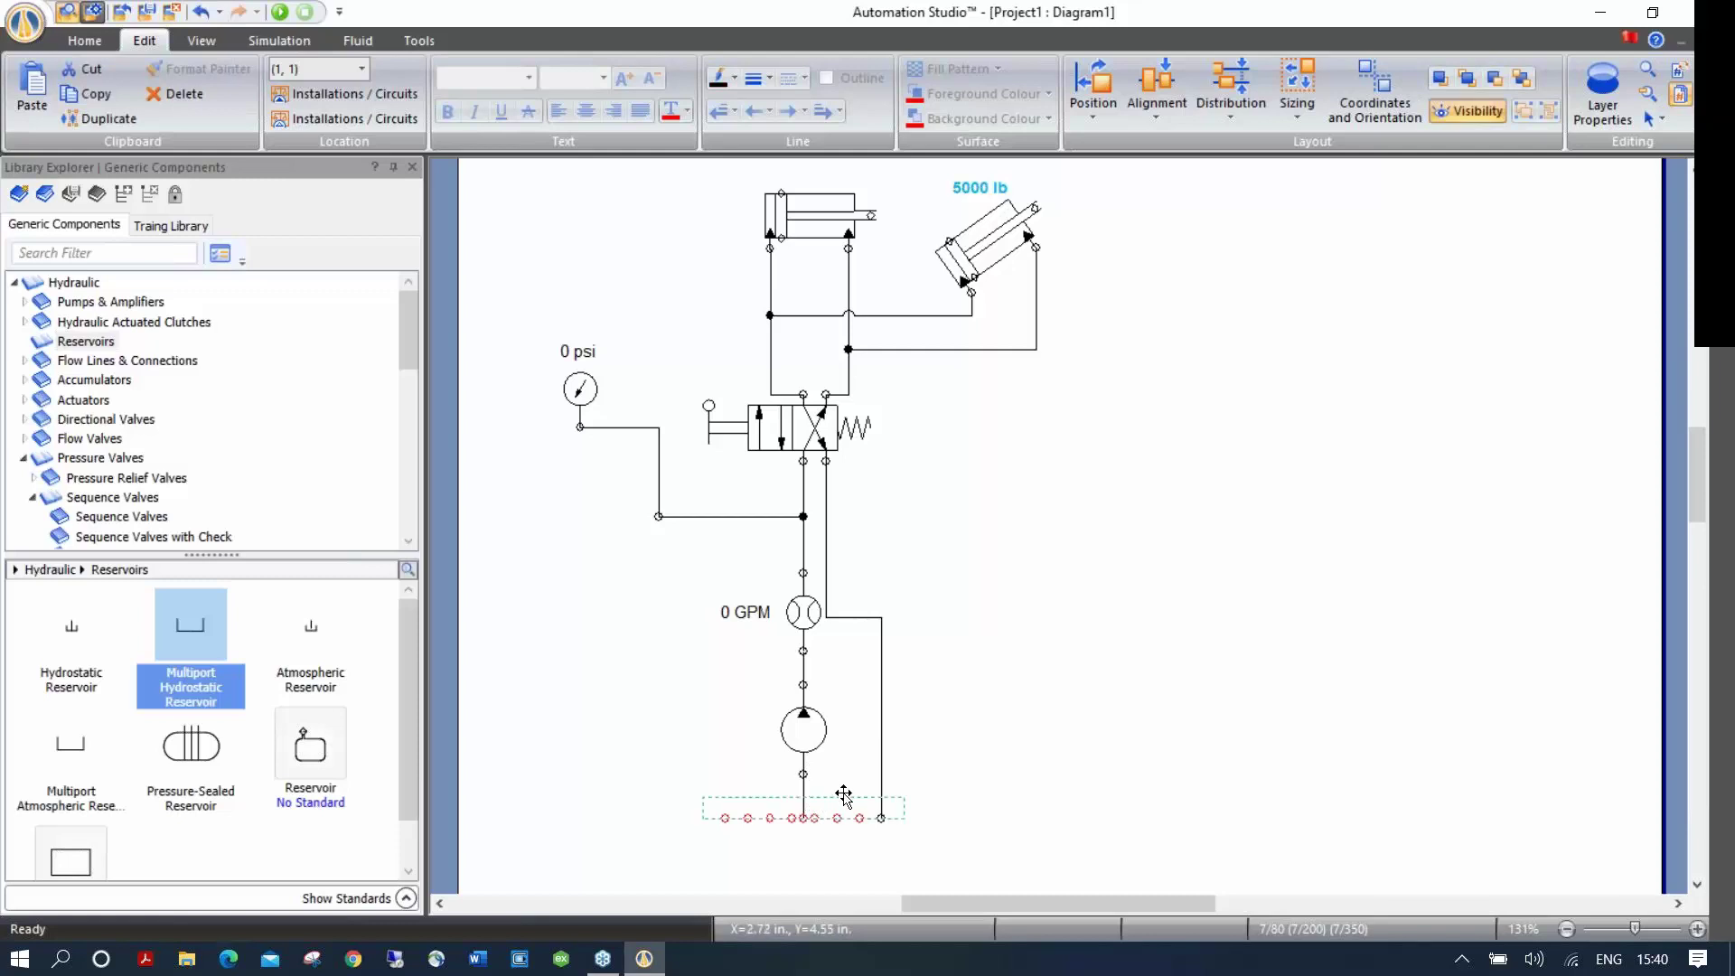
Step: Shift the multiport reservoir slightly to the right so its ports connect to both the pump's suction line and the return line
{"action": "left_click_drag", "start_coordinate": [843, 794], "coordinate": [855, 795]}
{"action": "left_click", "coordinate": [893, 863]}
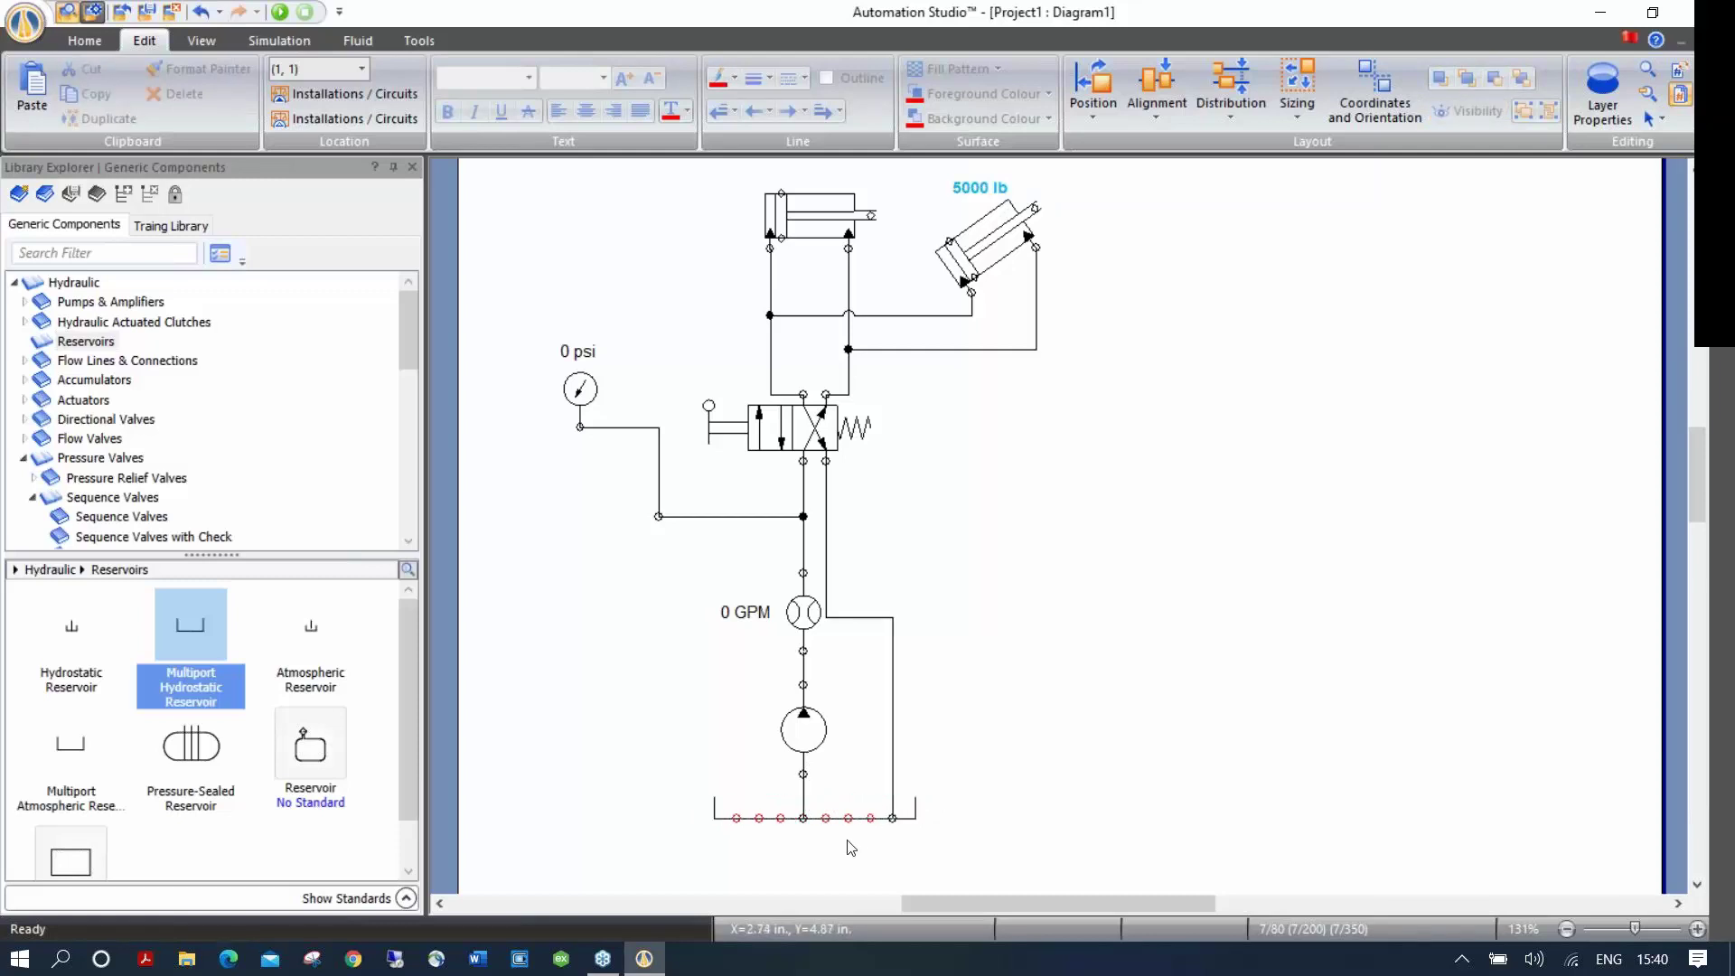
{"action": "scroll", "coordinate": [851, 847], "scroll_direction": "up", "scroll_amount": 4}
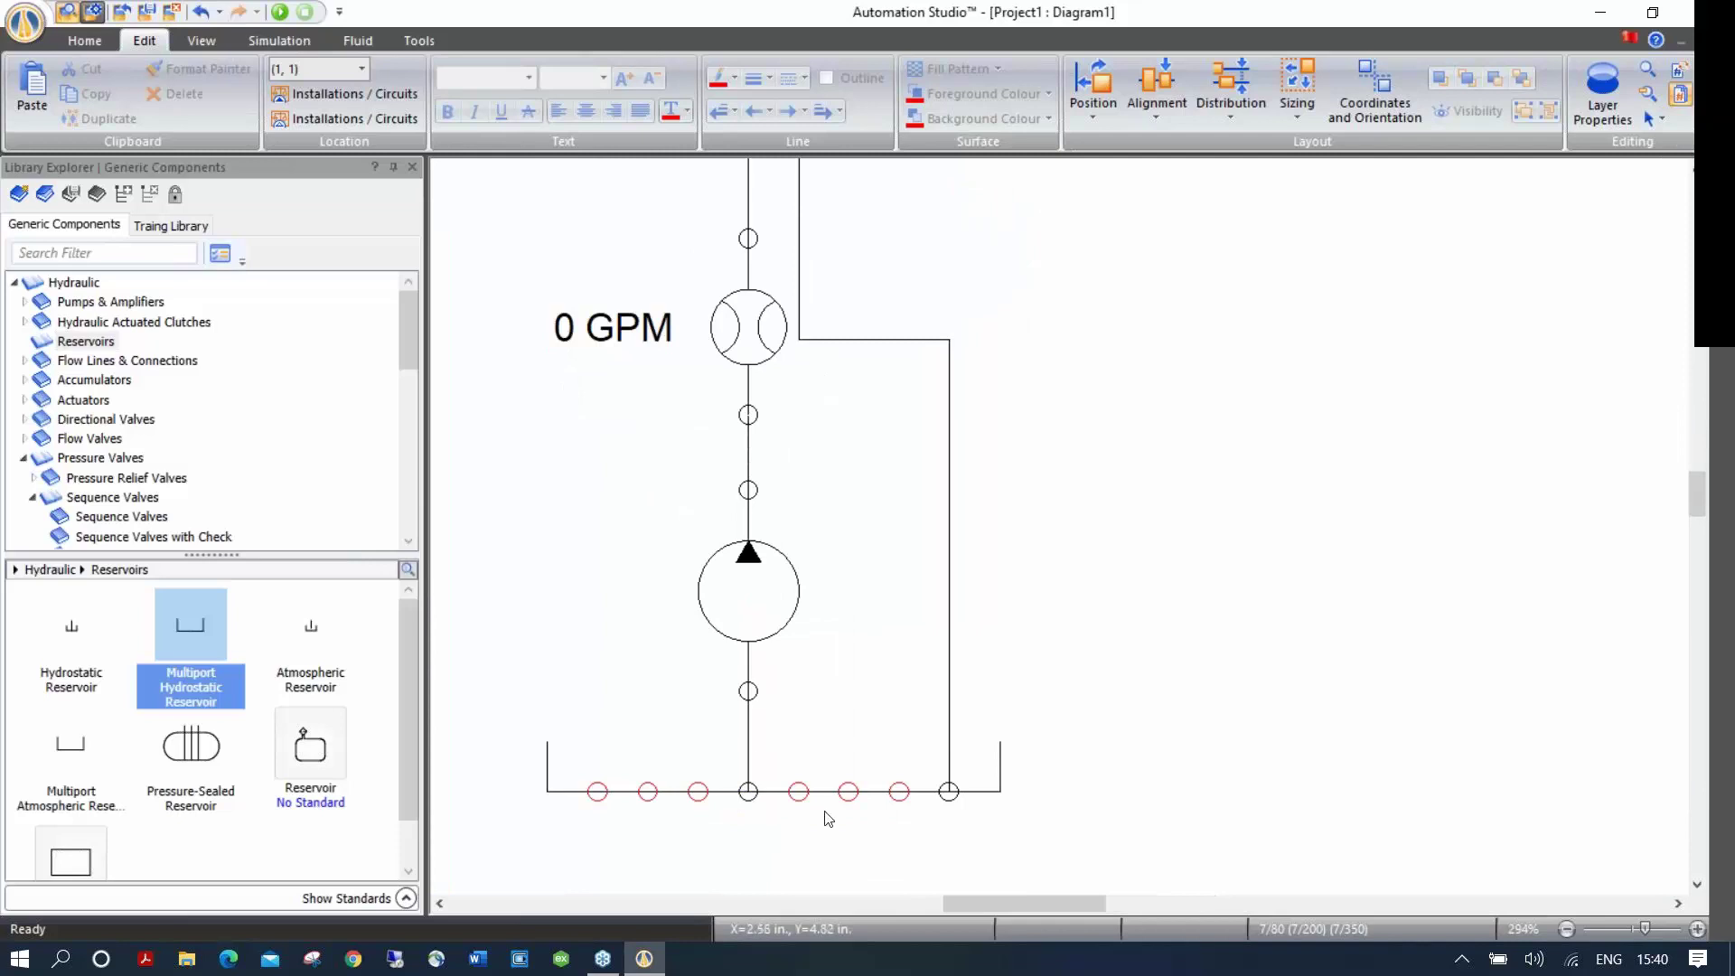
{"action": "scroll", "coordinate": [727, 847], "scroll_direction": "down", "scroll_amount": 2}
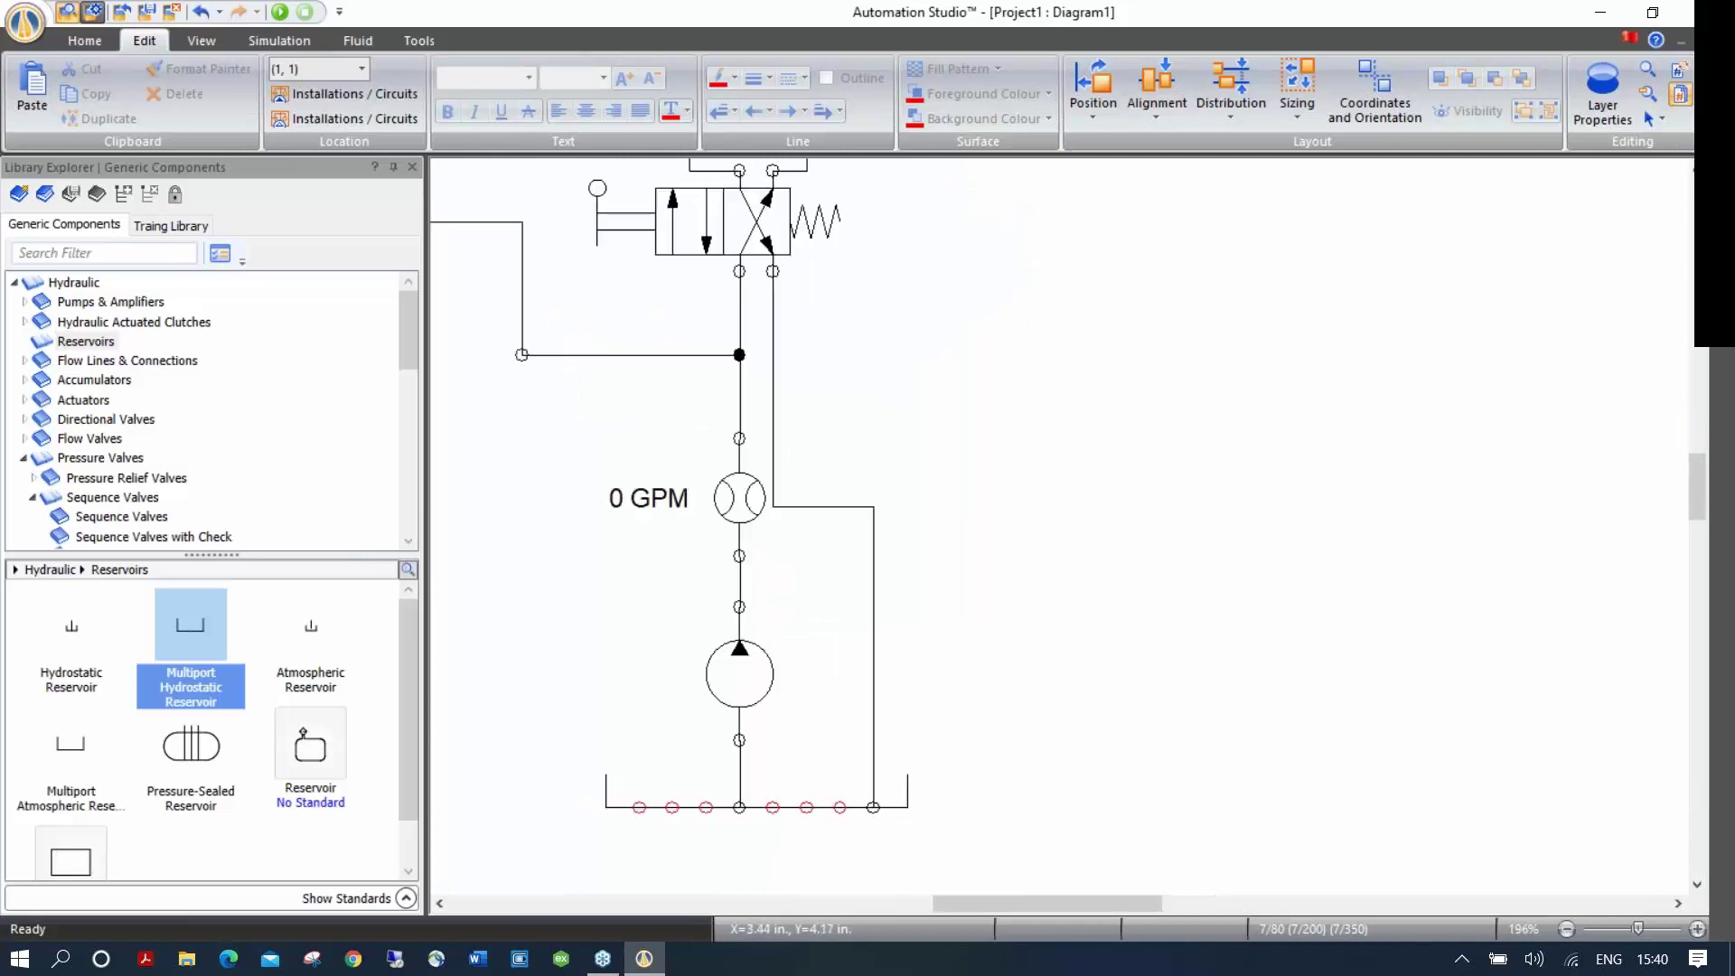
{"action": "left_click_drag", "start_coordinate": [950, 688], "coordinate": [1166, 657]}
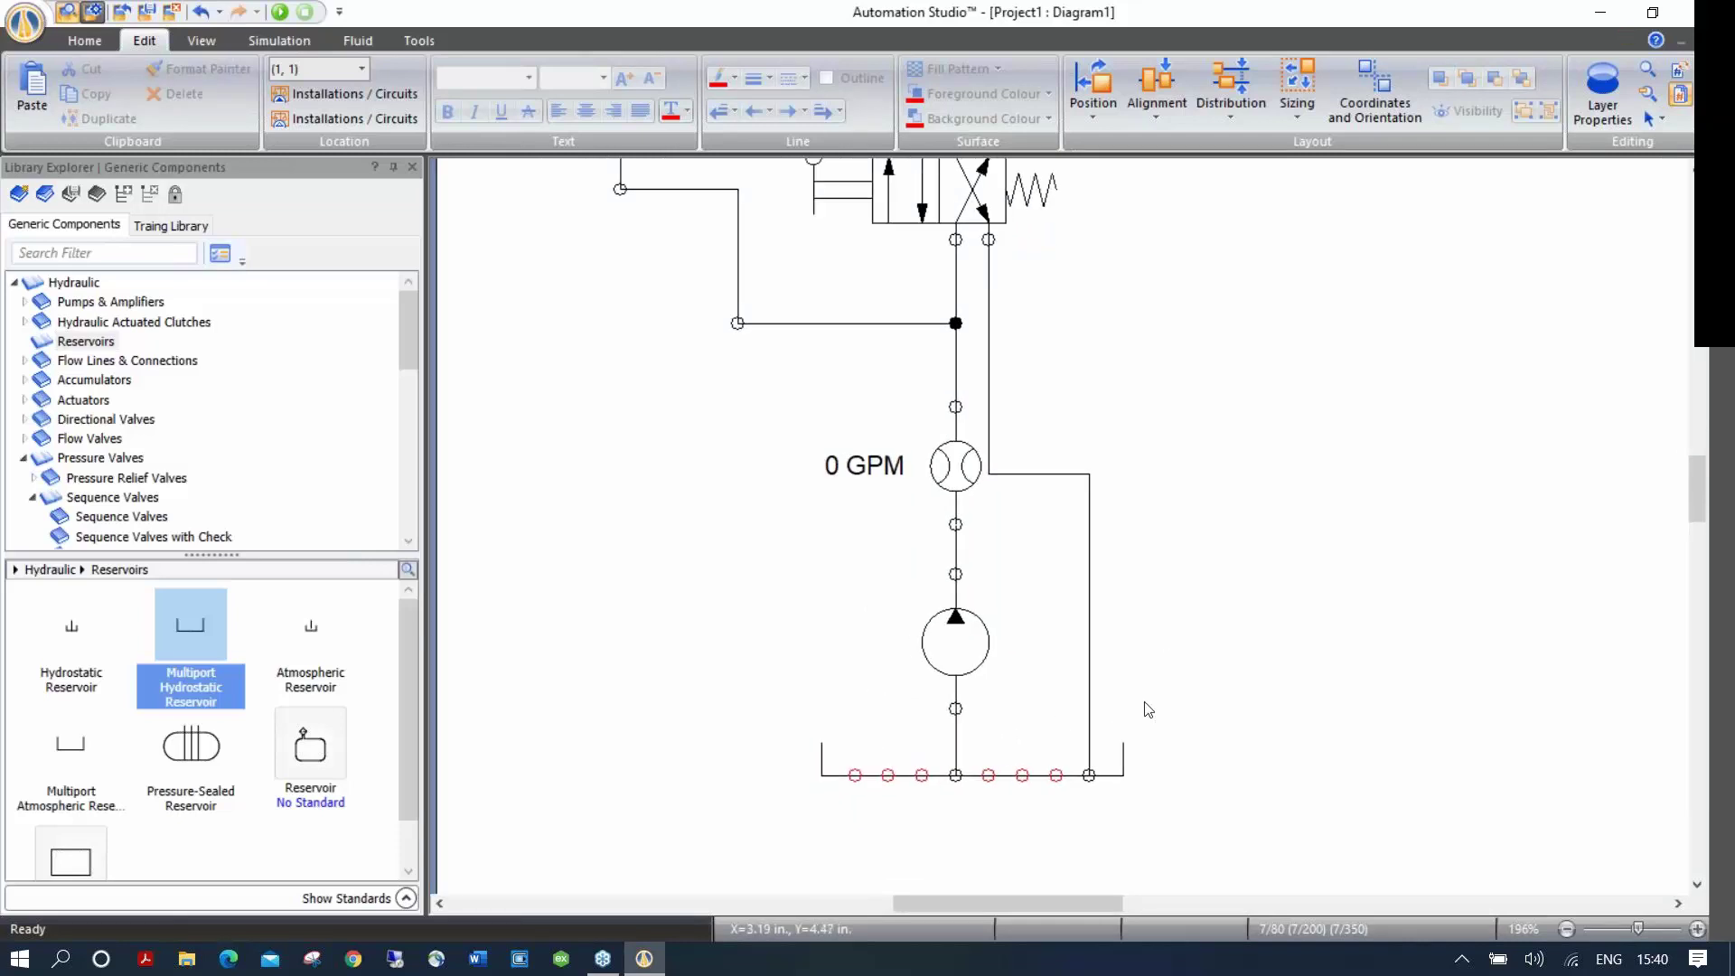
{"action": "left_click_drag", "start_coordinate": [1140, 651], "coordinate": [1117, 712]}
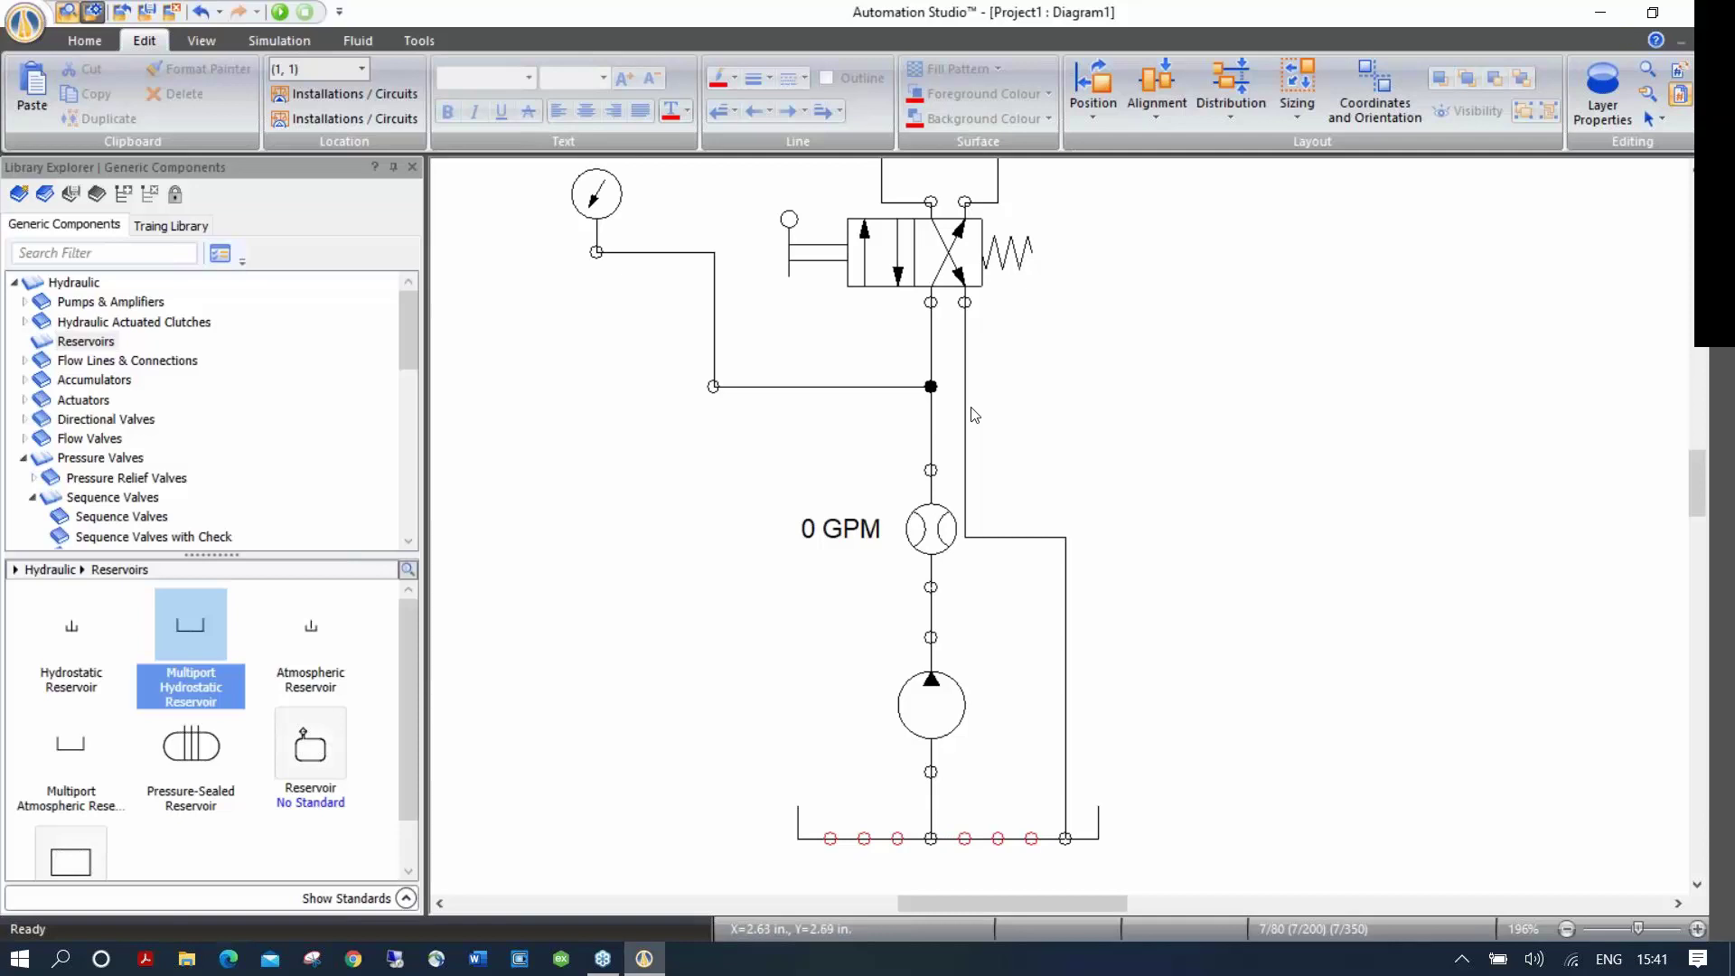
Step: Delete the return line between the directional valve and the multiport reservoir
{"action": "left_click", "coordinate": [1055, 537]}
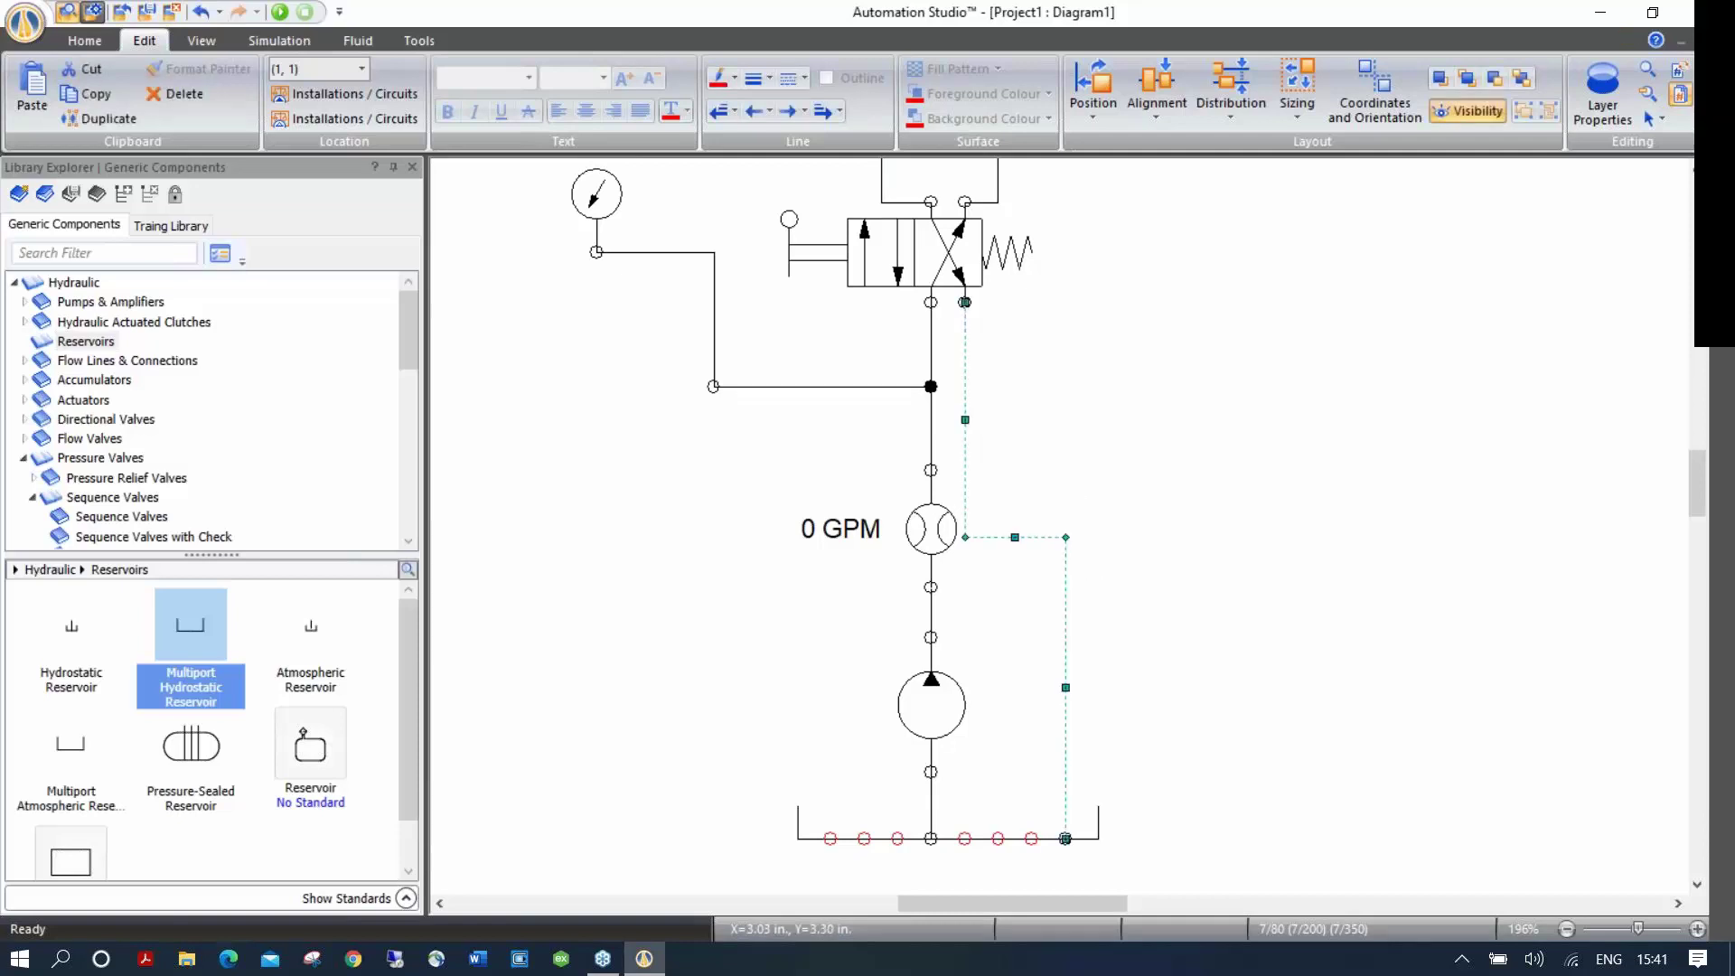
{"action": "key", "text": "Delete"}
{"action": "scroll", "coordinate": [1054, 382], "scroll_direction": "down", "scroll_amount": 2}
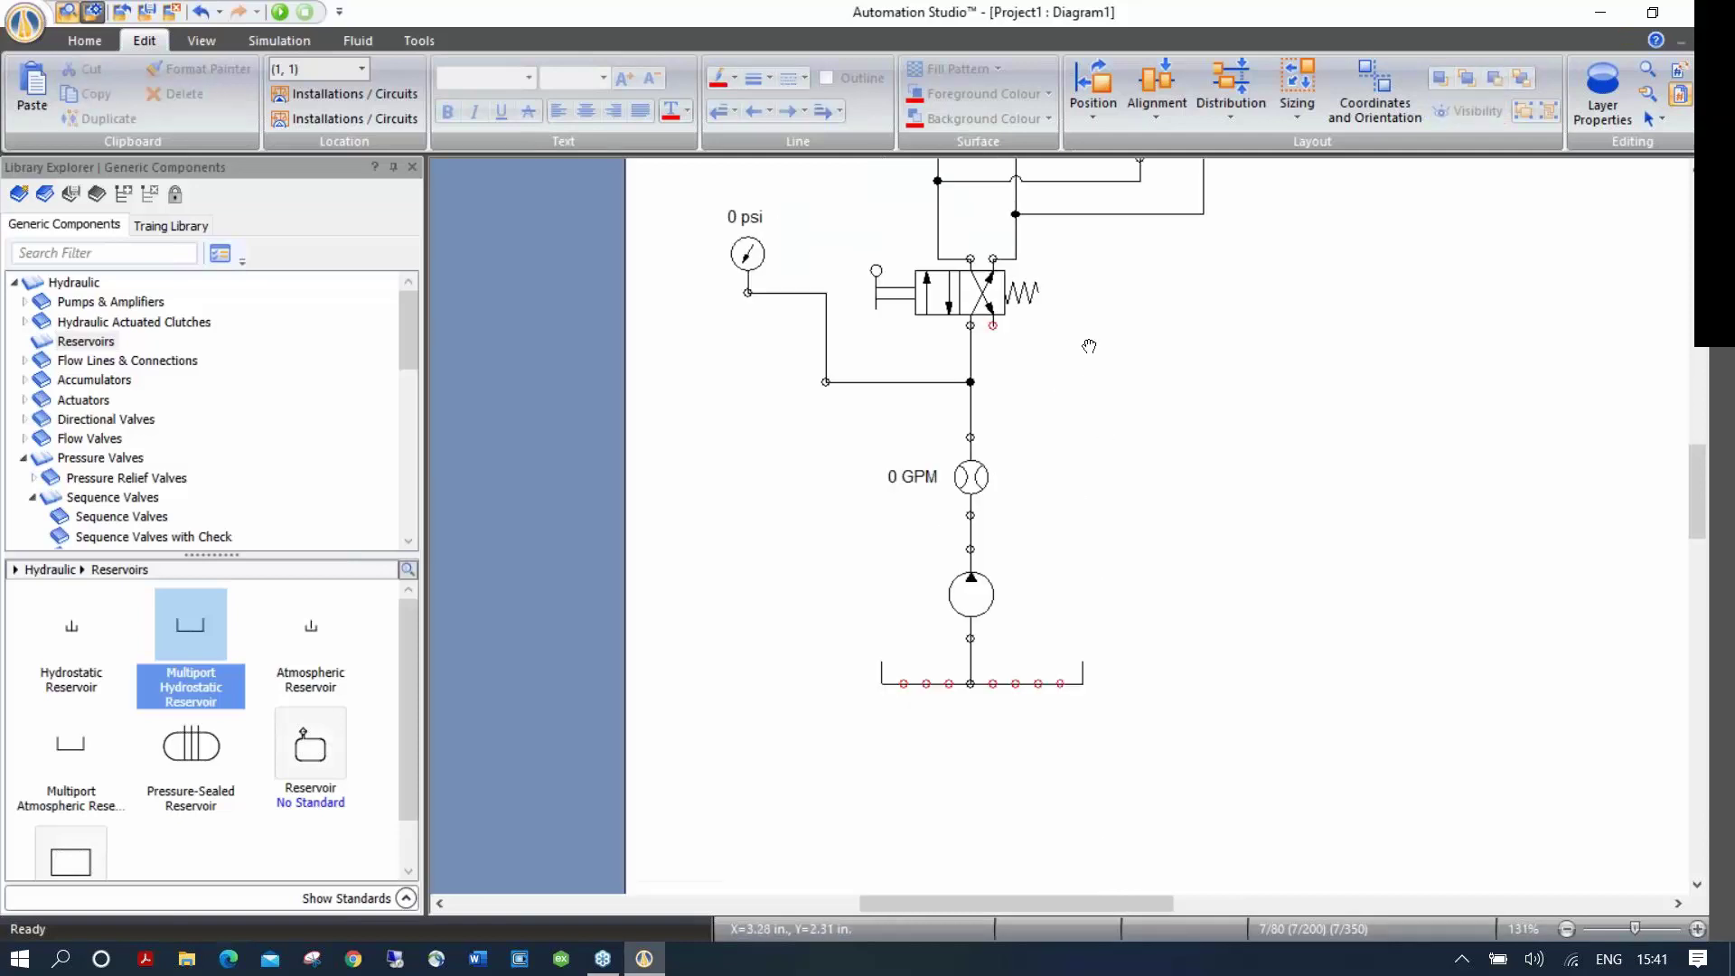
{"action": "left_click_drag", "start_coordinate": [1089, 346], "coordinate": [933, 534]}
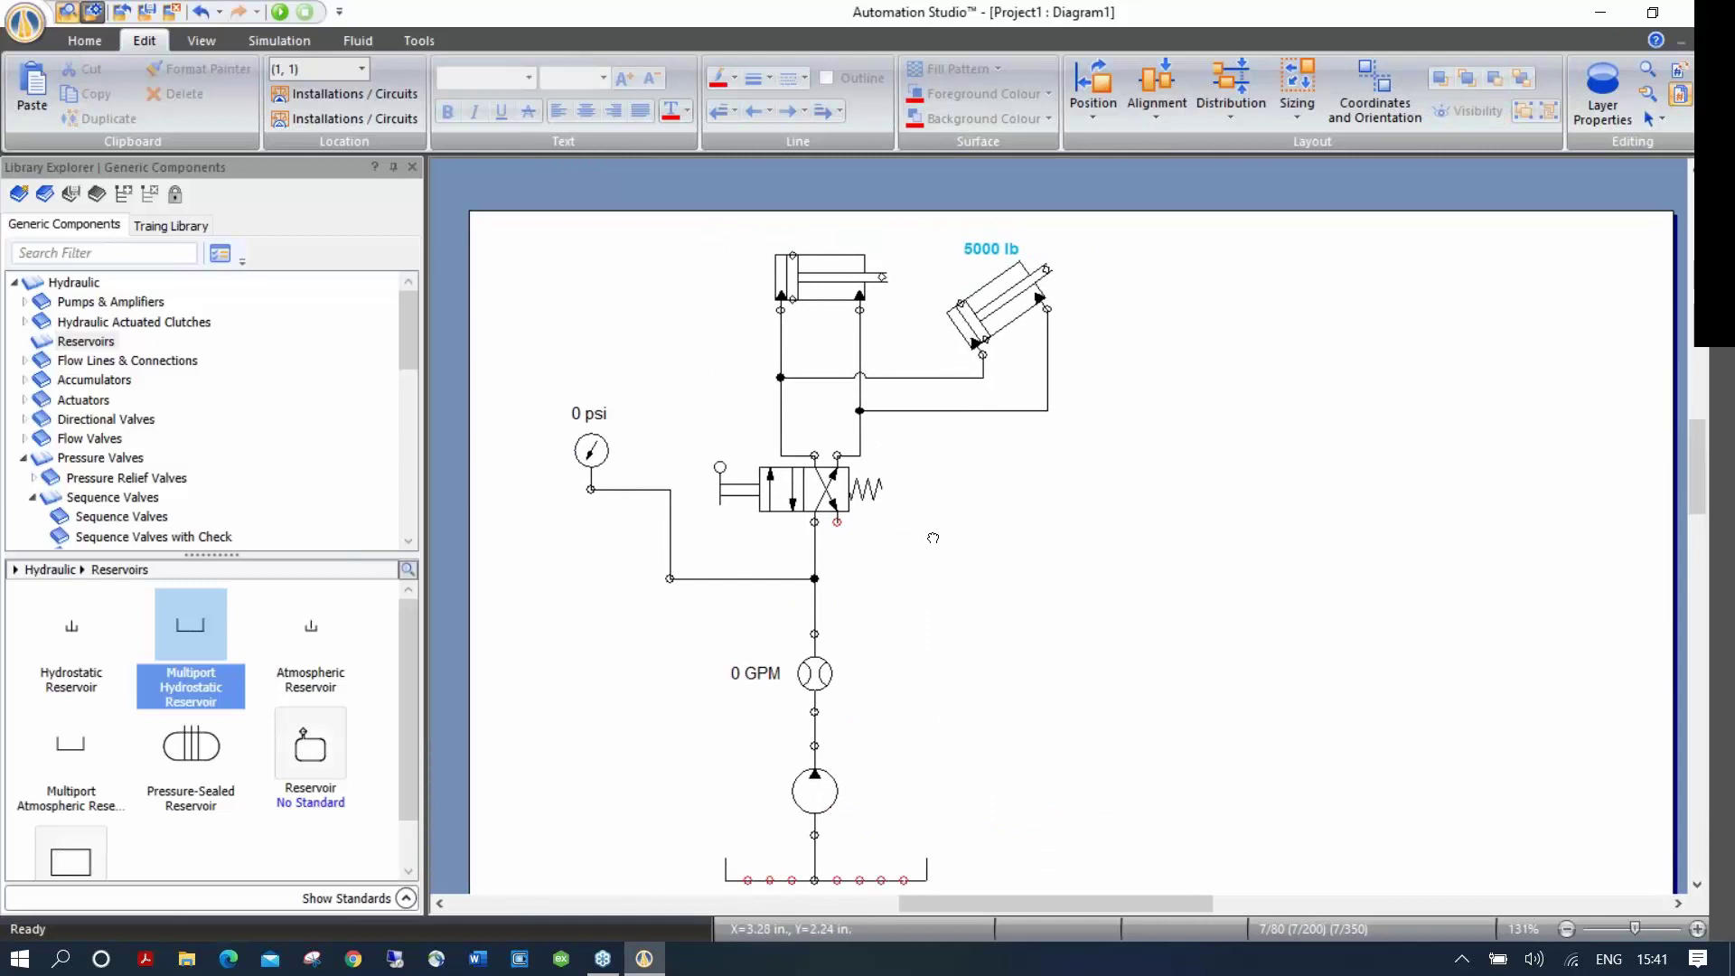
Step: Simulate the circuit with the directional valve shifted, stop it, and redraw the return line from the valve to the reservoir
{"action": "left_click", "coordinate": [282, 13]}
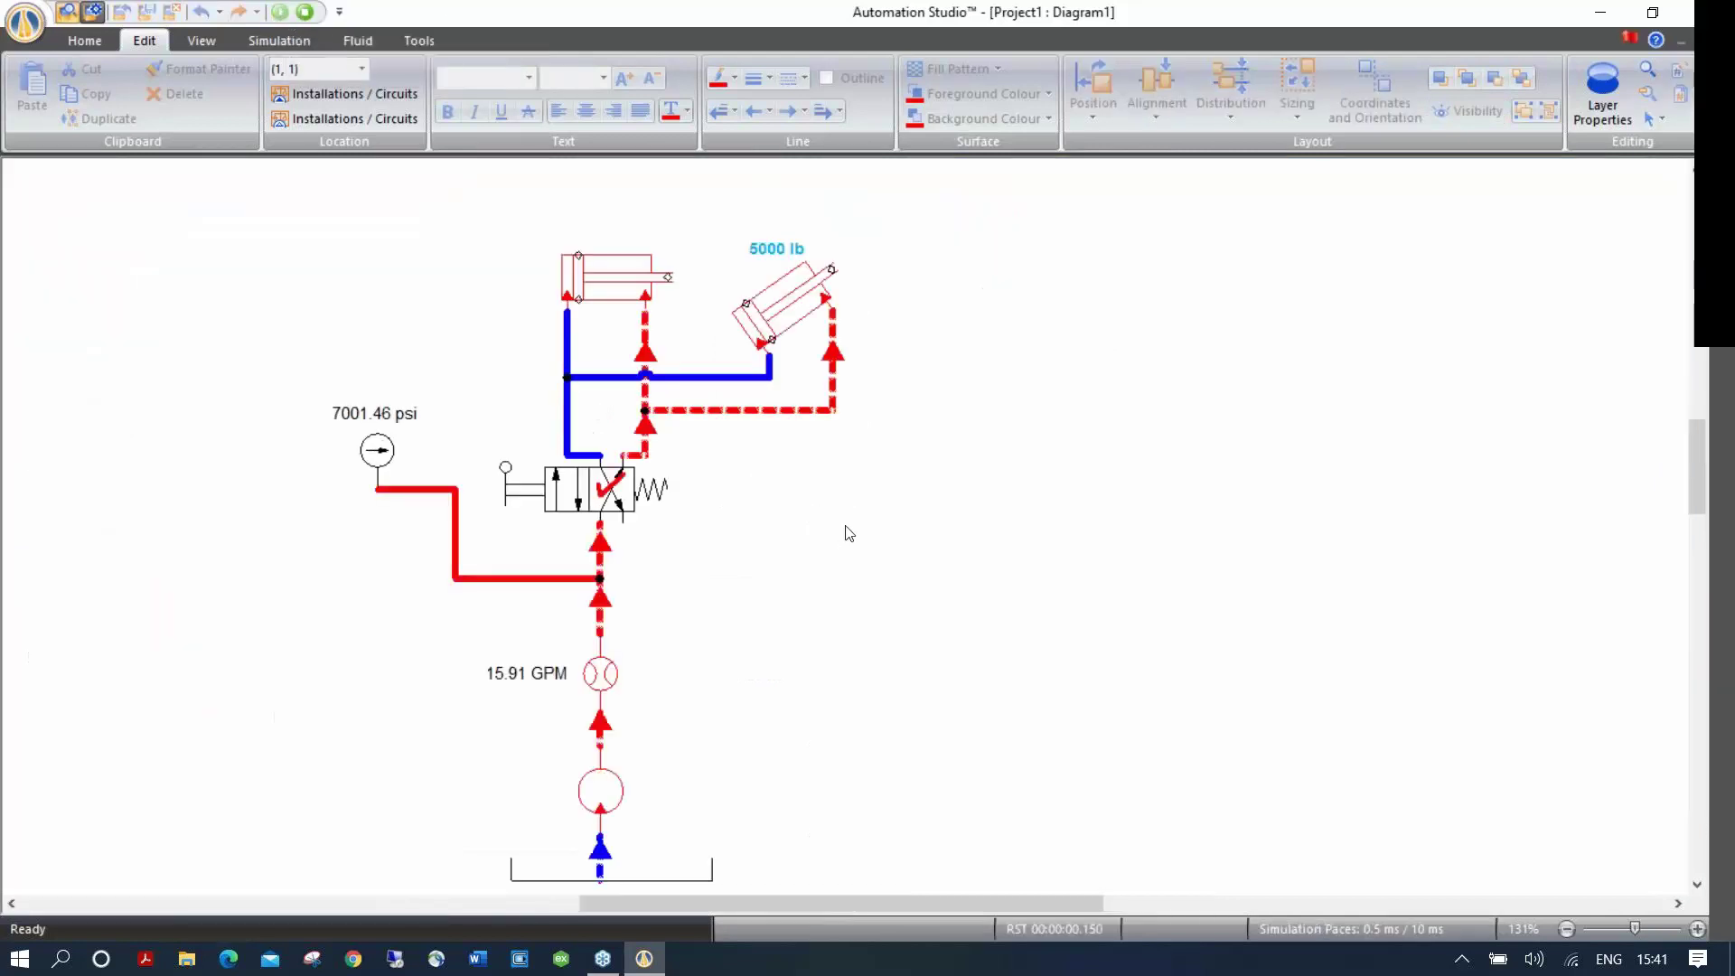
{"action": "left_click", "coordinate": [594, 491]}
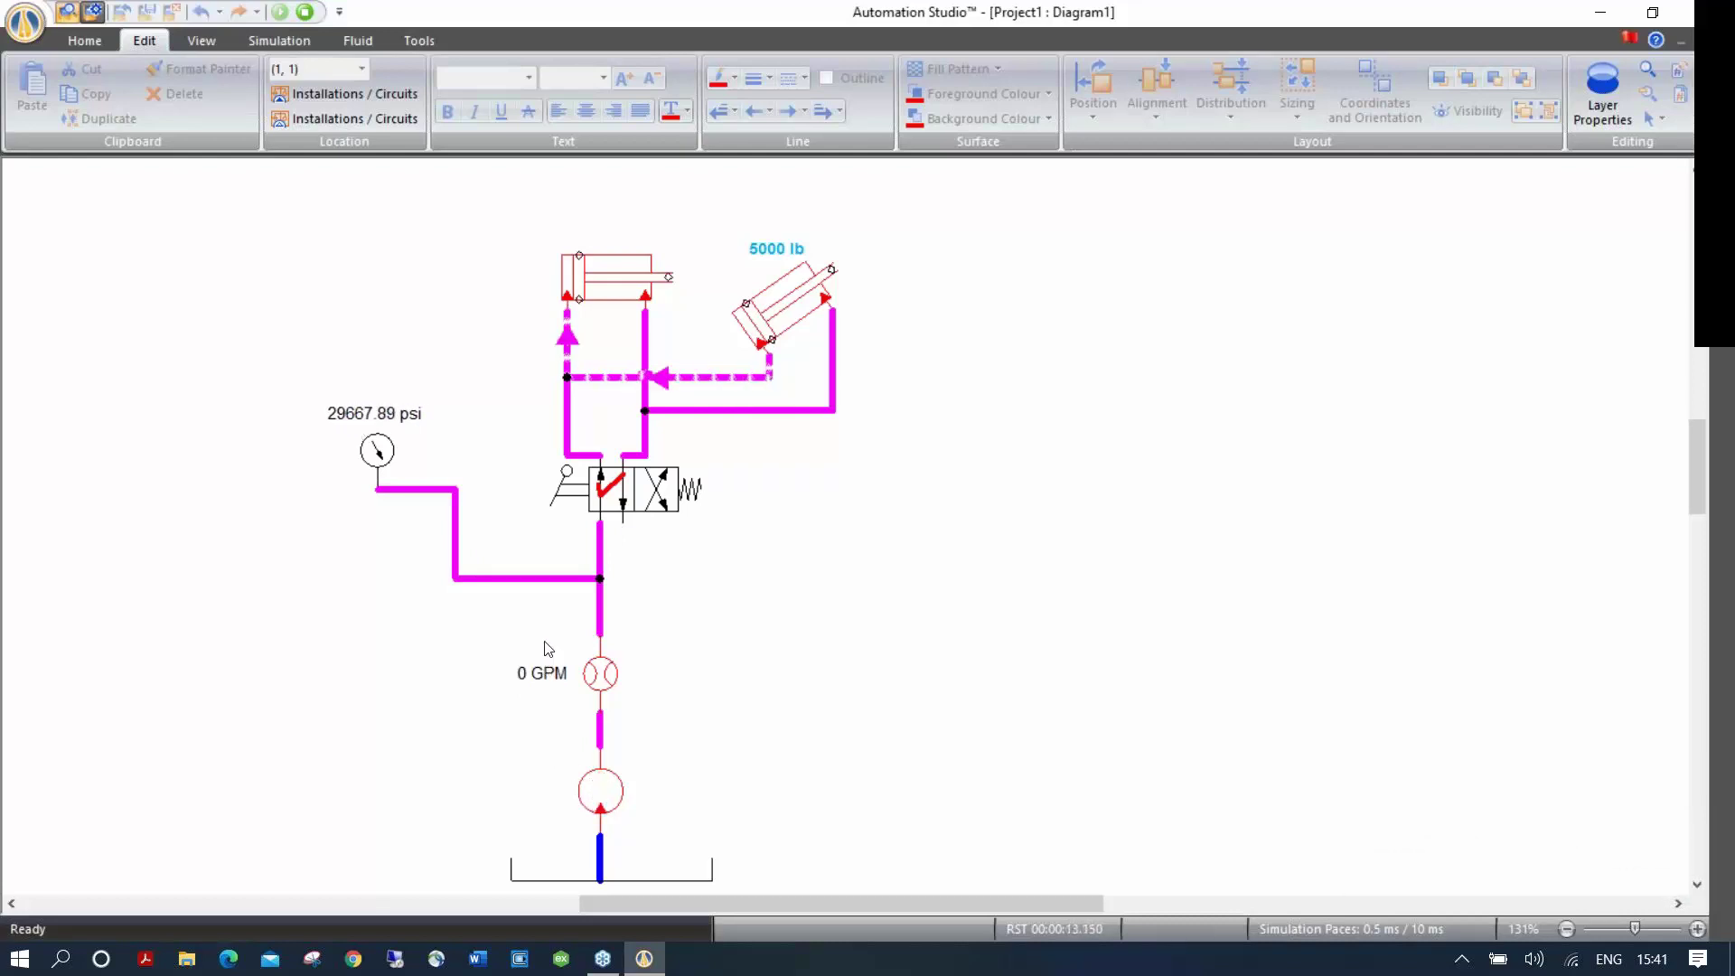
{"action": "left_click", "coordinate": [305, 12]}
{"action": "left_click_drag", "start_coordinate": [838, 521], "coordinate": [881, 879]}
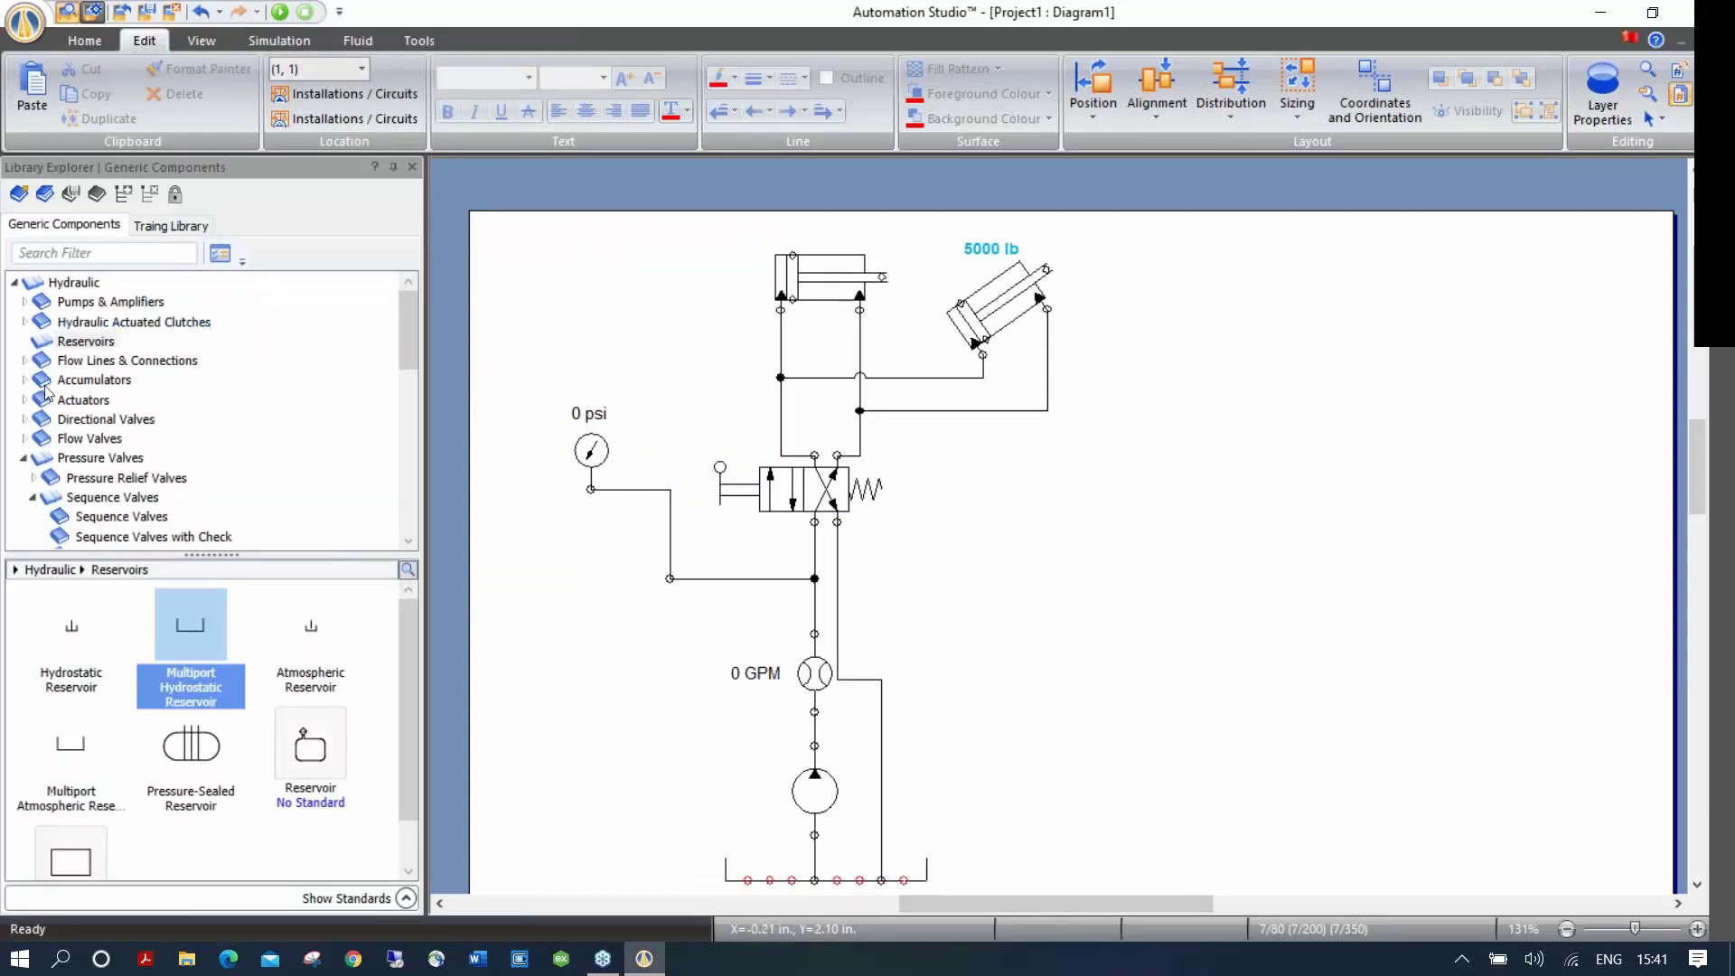
Step: Insert a Relief Valve from Hydraulic > Pressure Valves > Pressure Relief Valves > Relief Valves to the right of the circuit
{"action": "left_click", "coordinate": [100, 457]}
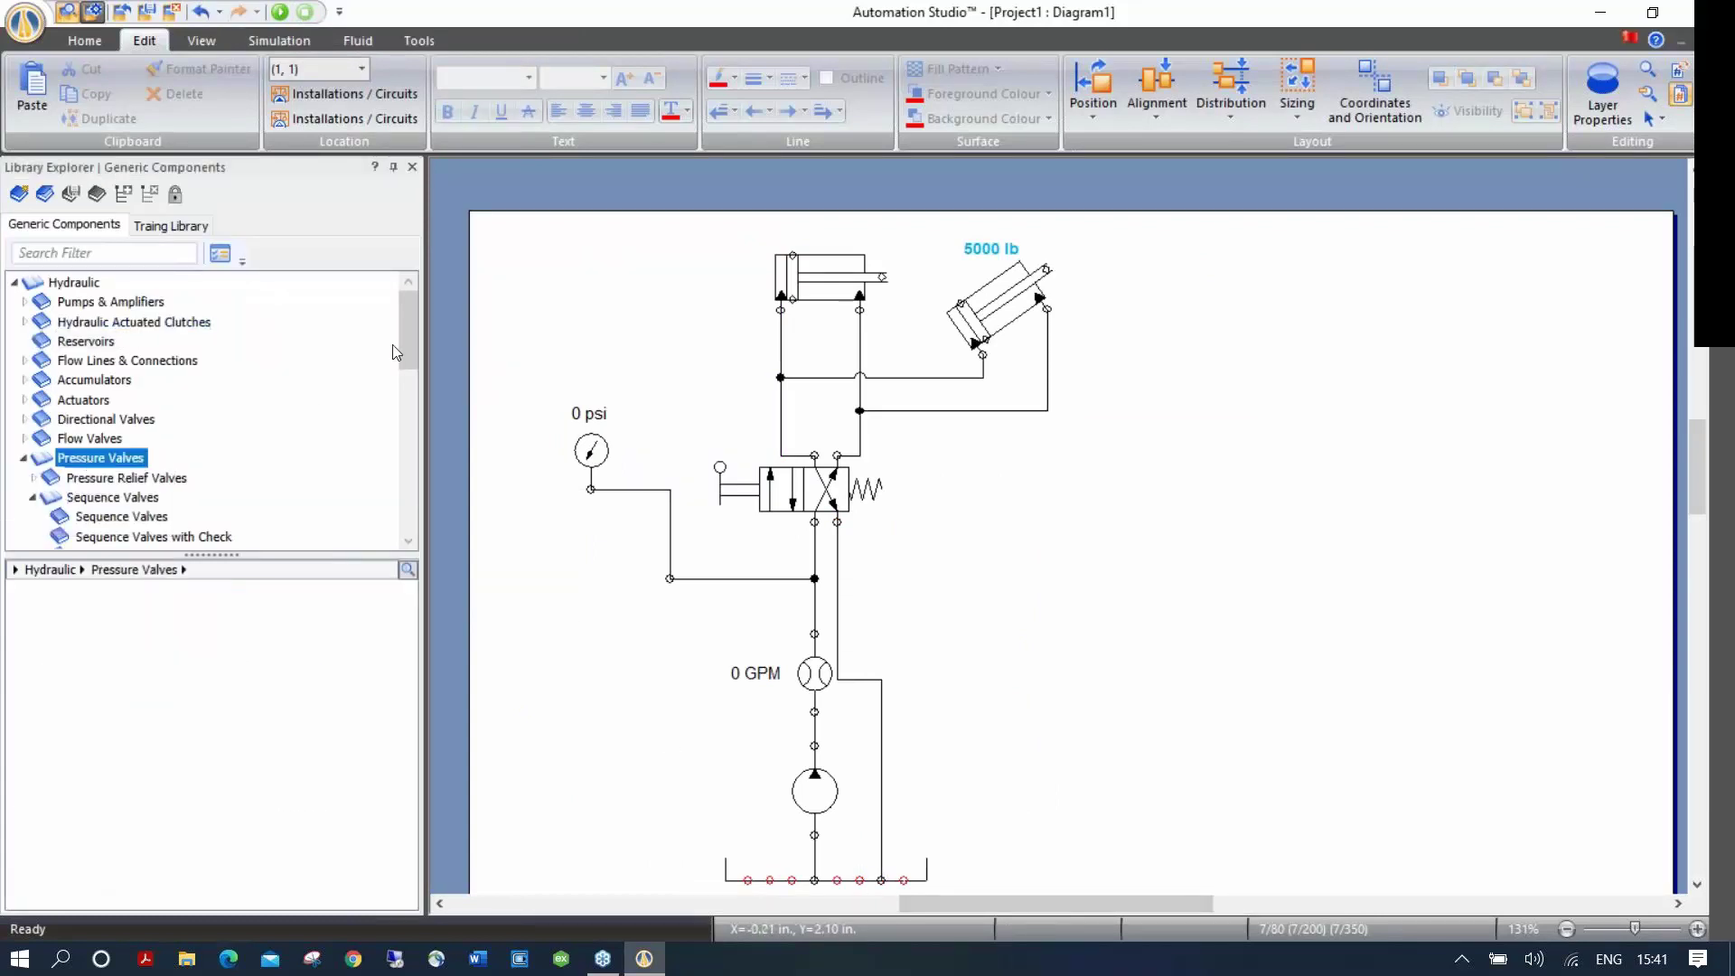
{"action": "left_click_drag", "start_coordinate": [407, 339], "coordinate": [408, 371]}
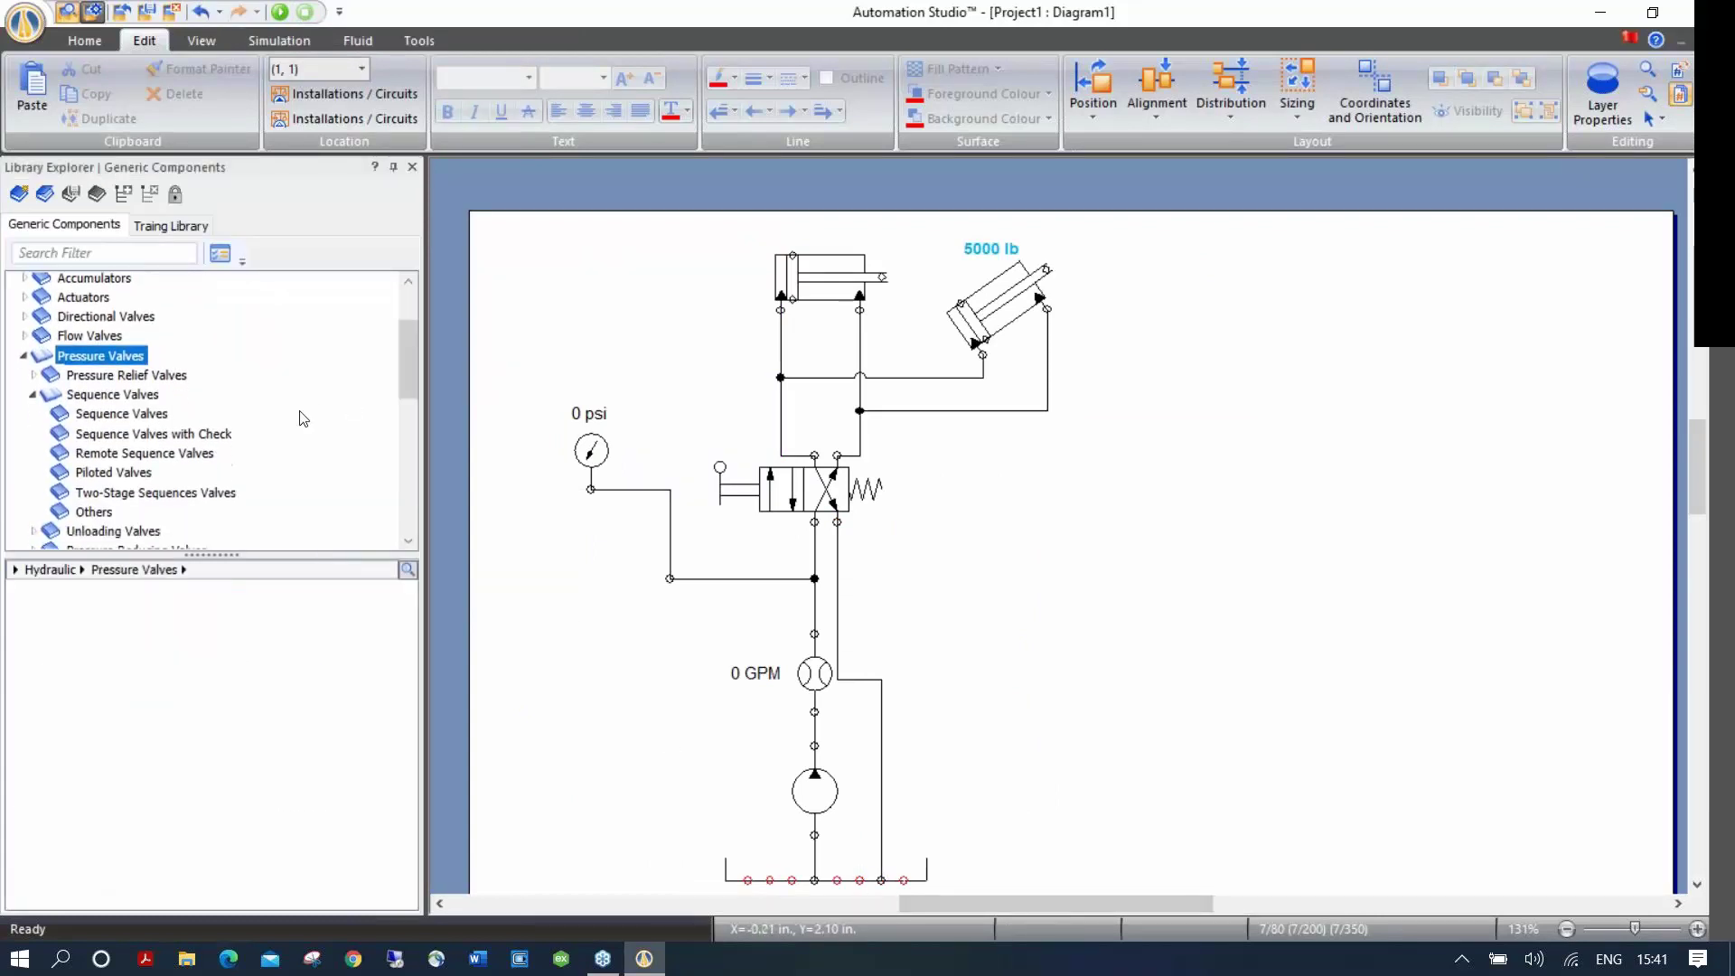
{"action": "left_click", "coordinate": [33, 375]}
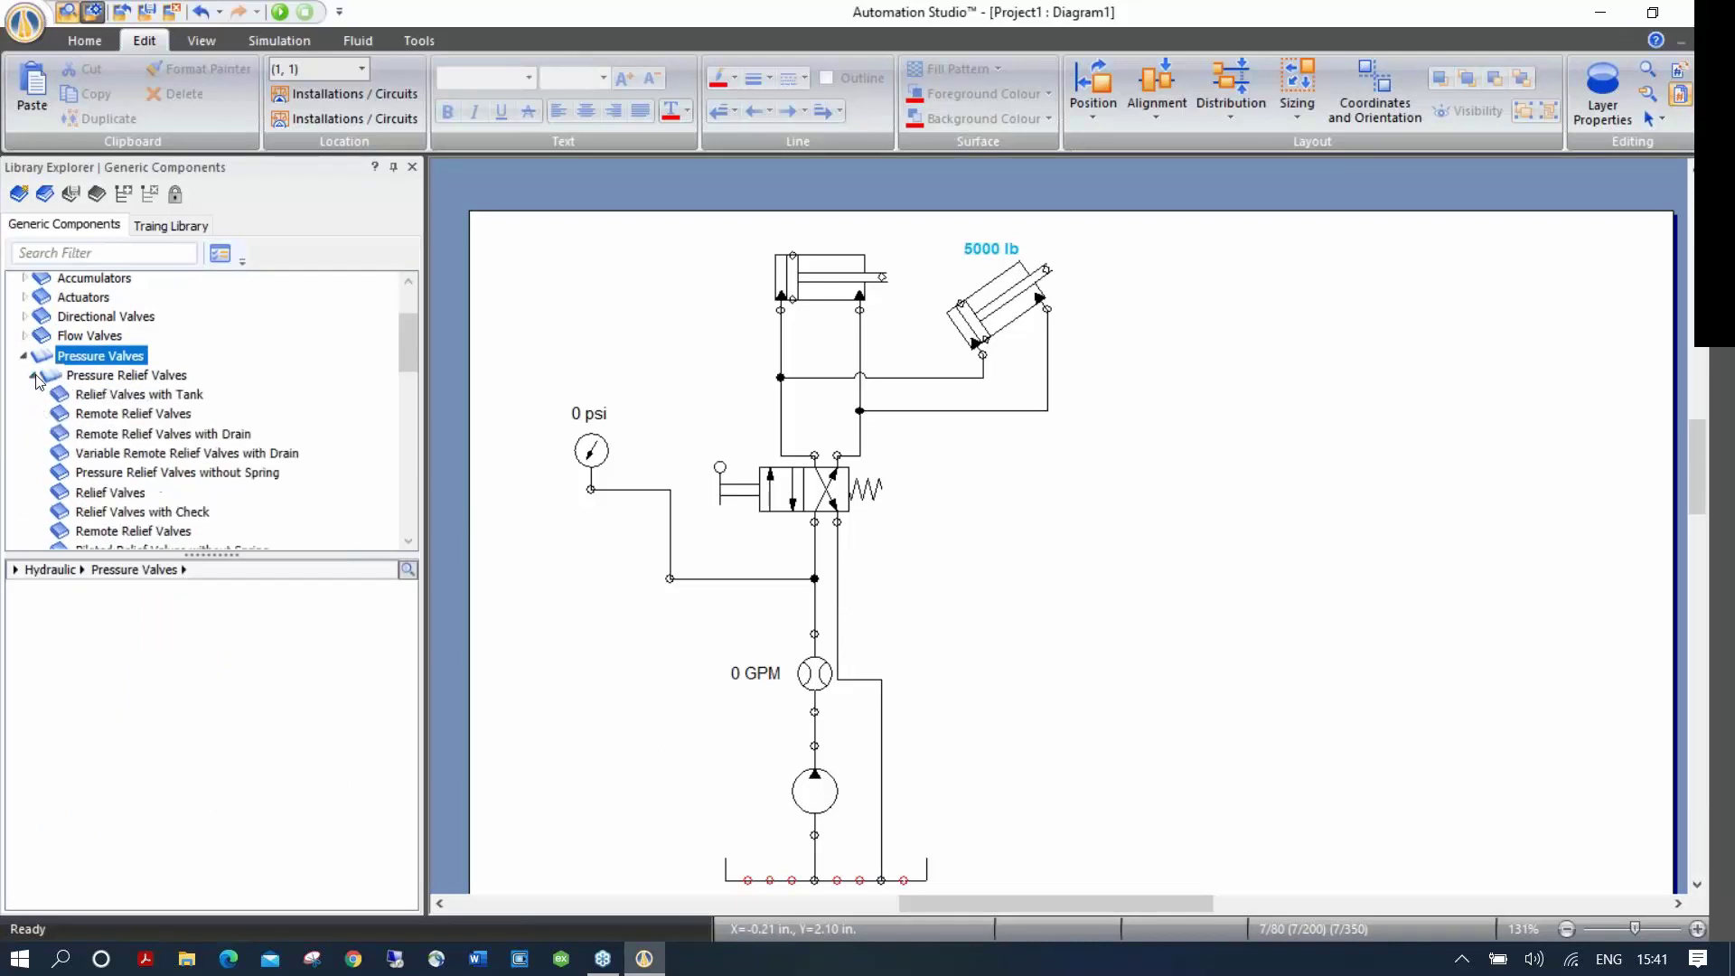
{"action": "left_click", "coordinate": [104, 398]}
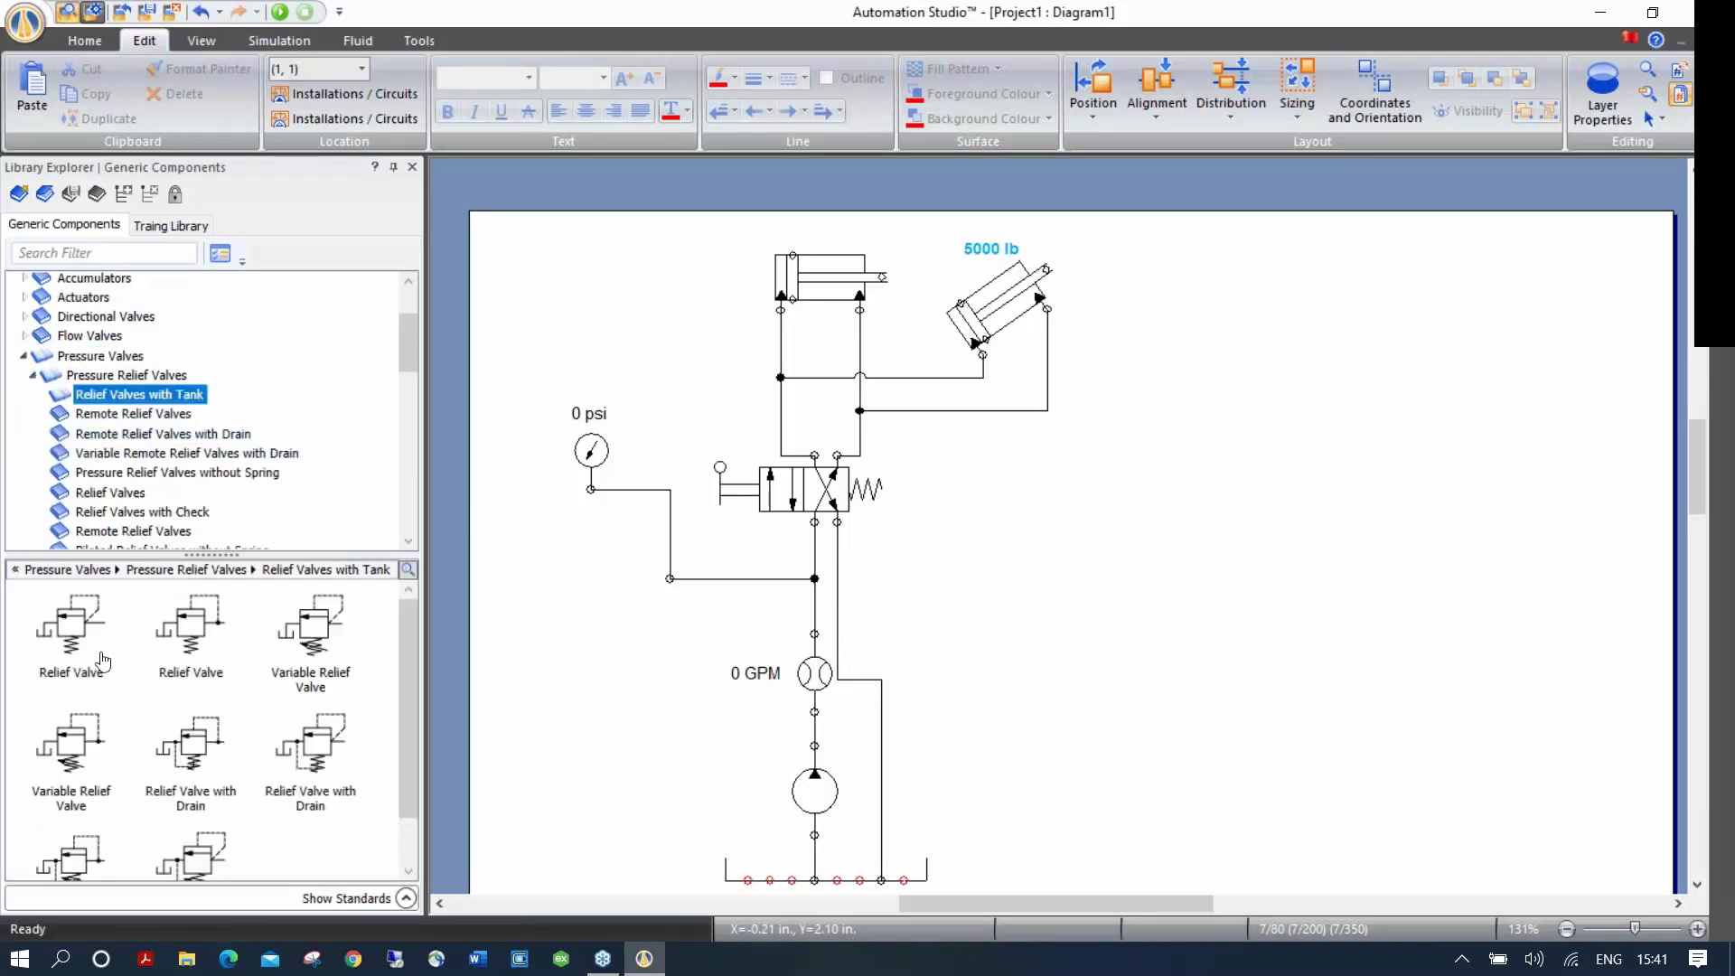
{"action": "mouse_move", "coordinate": [217, 783]}
{"action": "mouse_move", "coordinate": [309, 651]}
{"action": "left_click", "coordinate": [142, 415]}
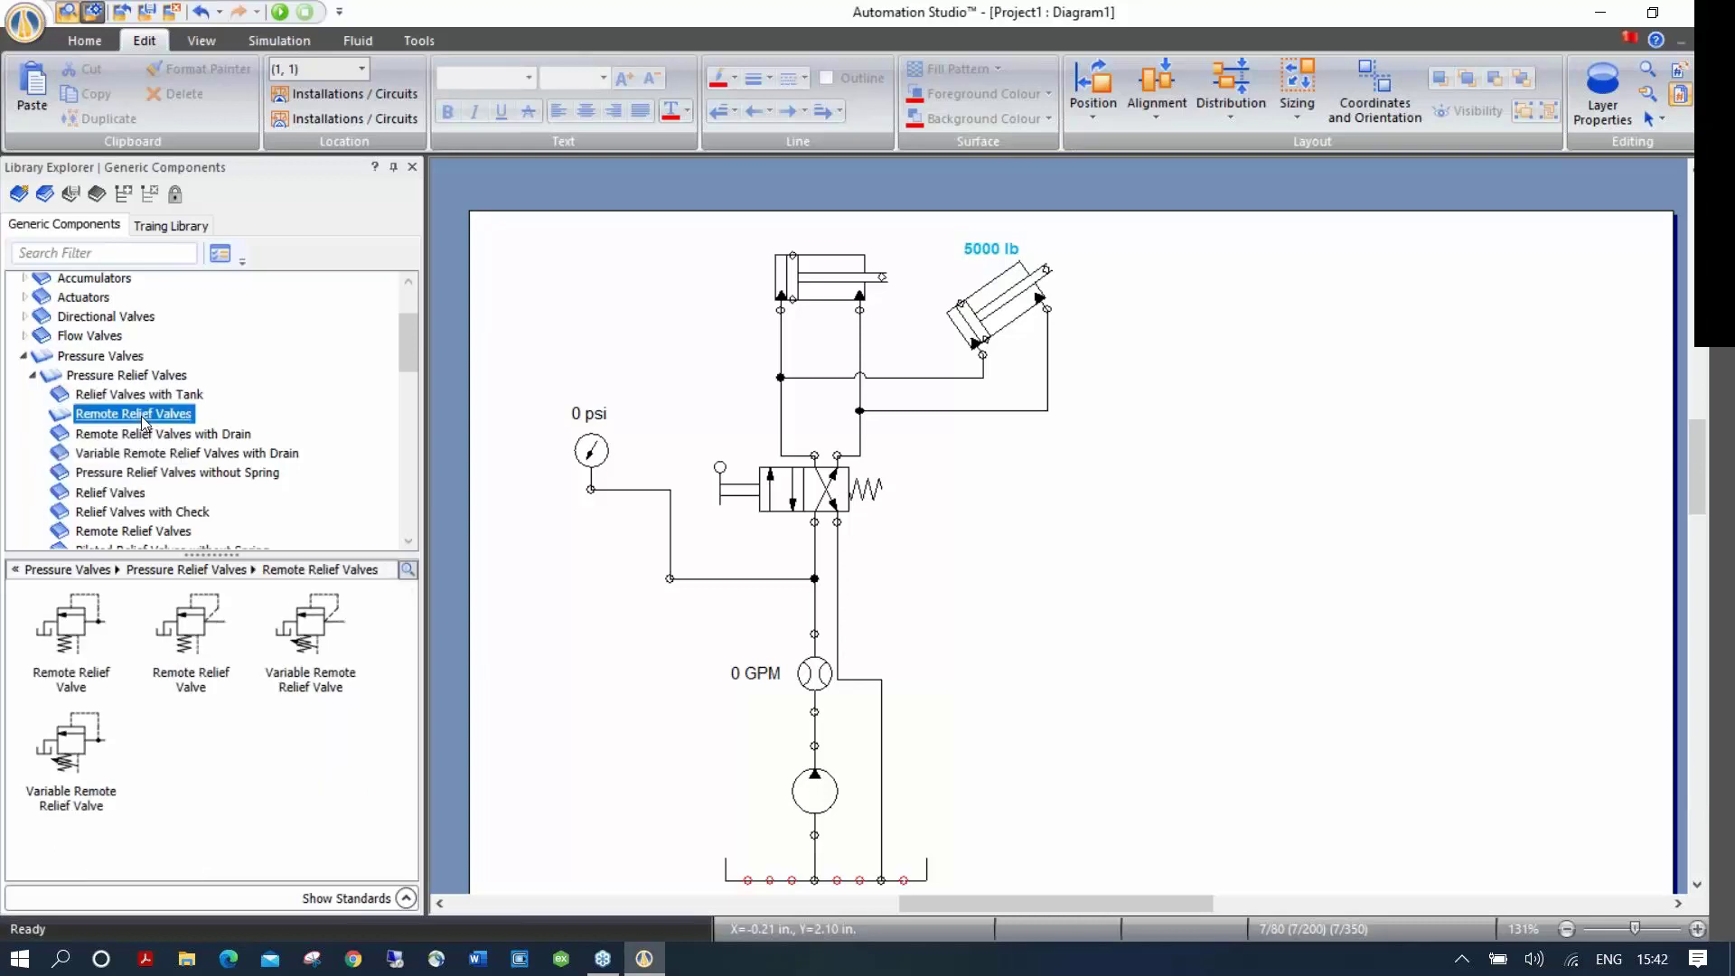
{"action": "left_click", "coordinate": [111, 493]}
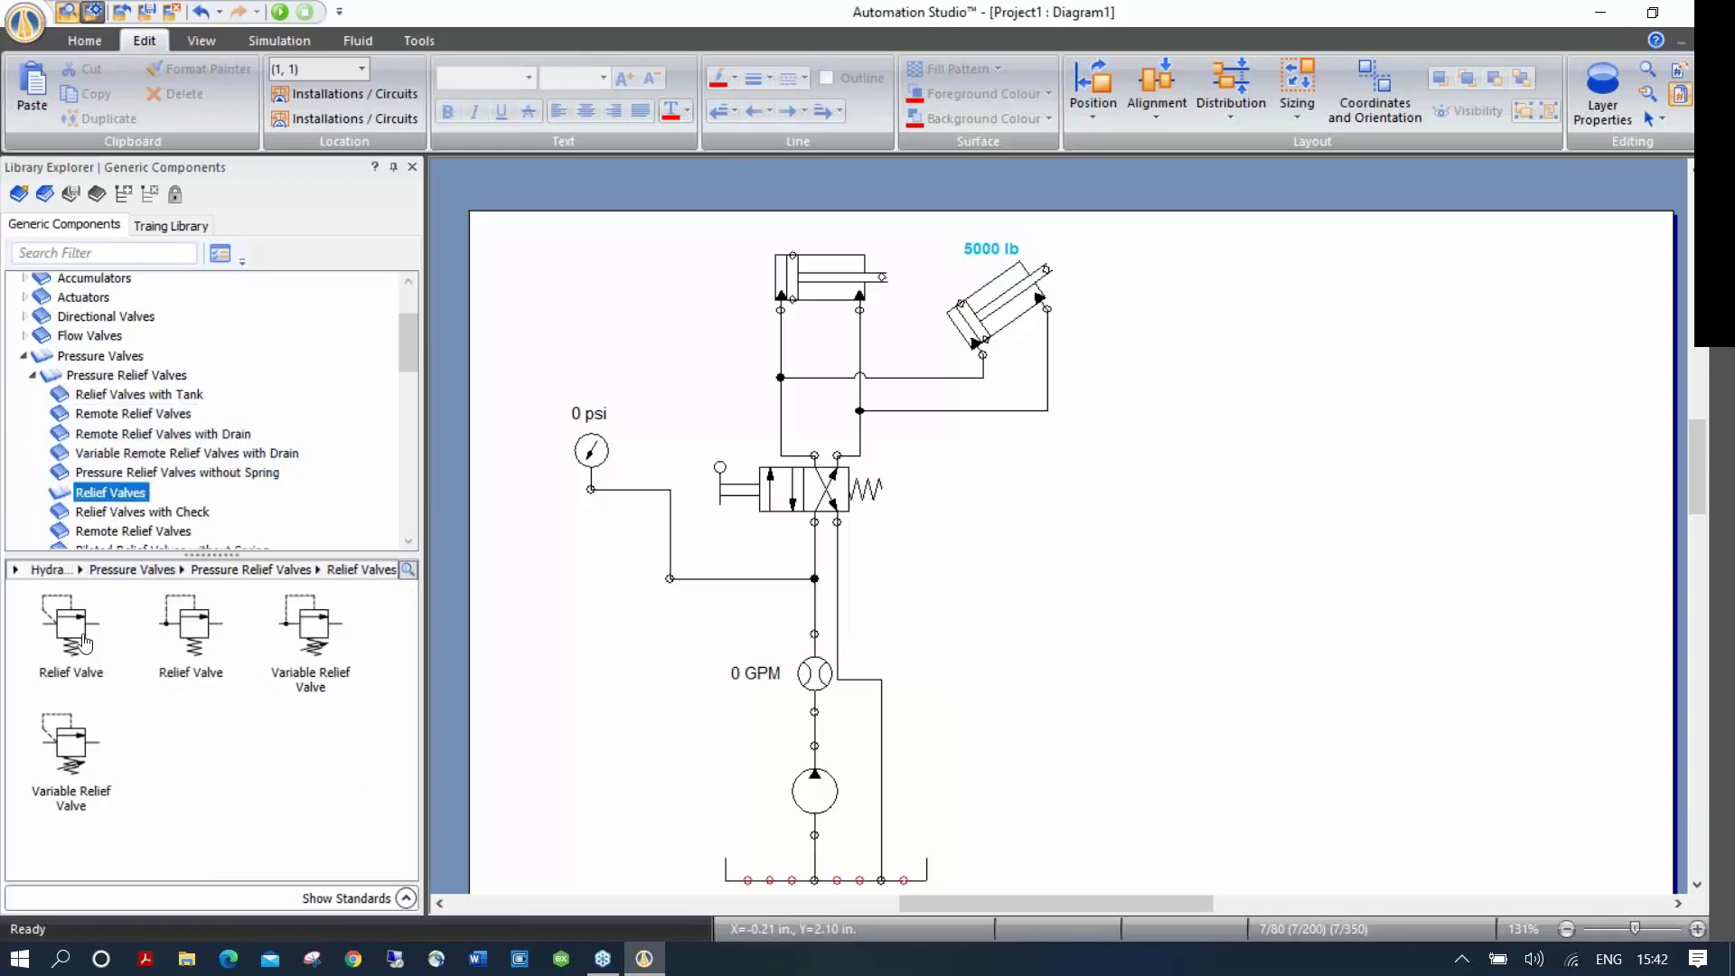
{"action": "left_click_drag", "start_coordinate": [81, 639], "coordinate": [1038, 540]}
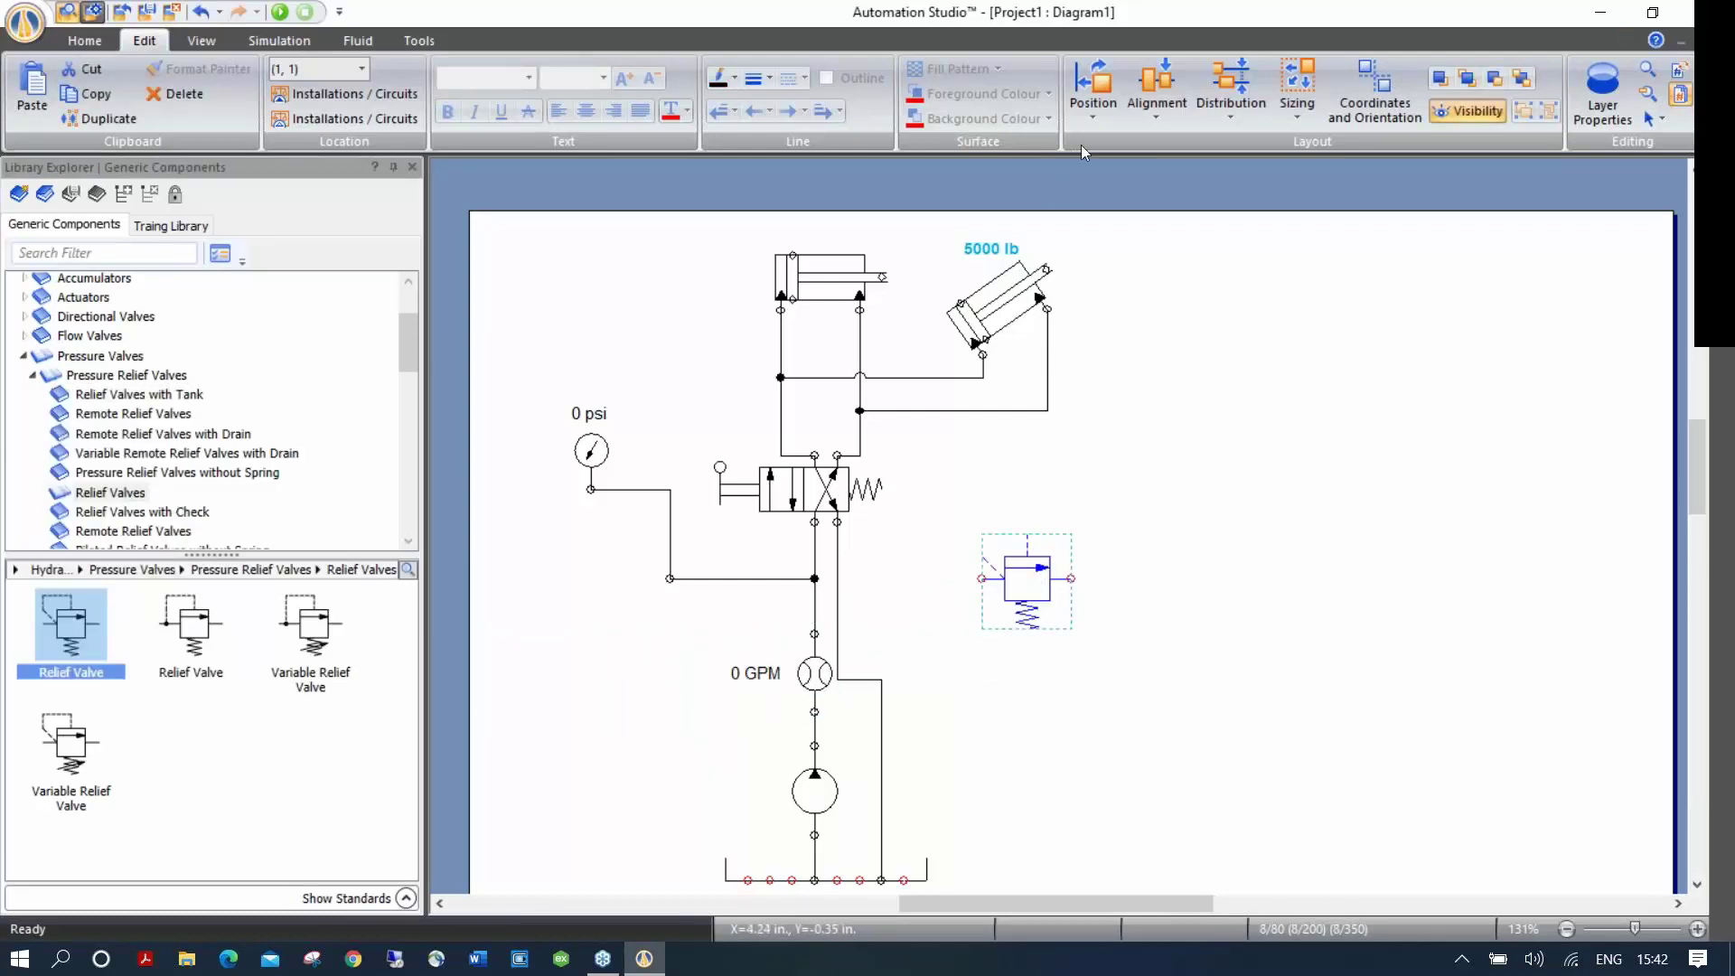
Step: Flip the relief valve with Flip Vertical so its flow arrow points left
{"action": "left_click", "coordinate": [1096, 104]}
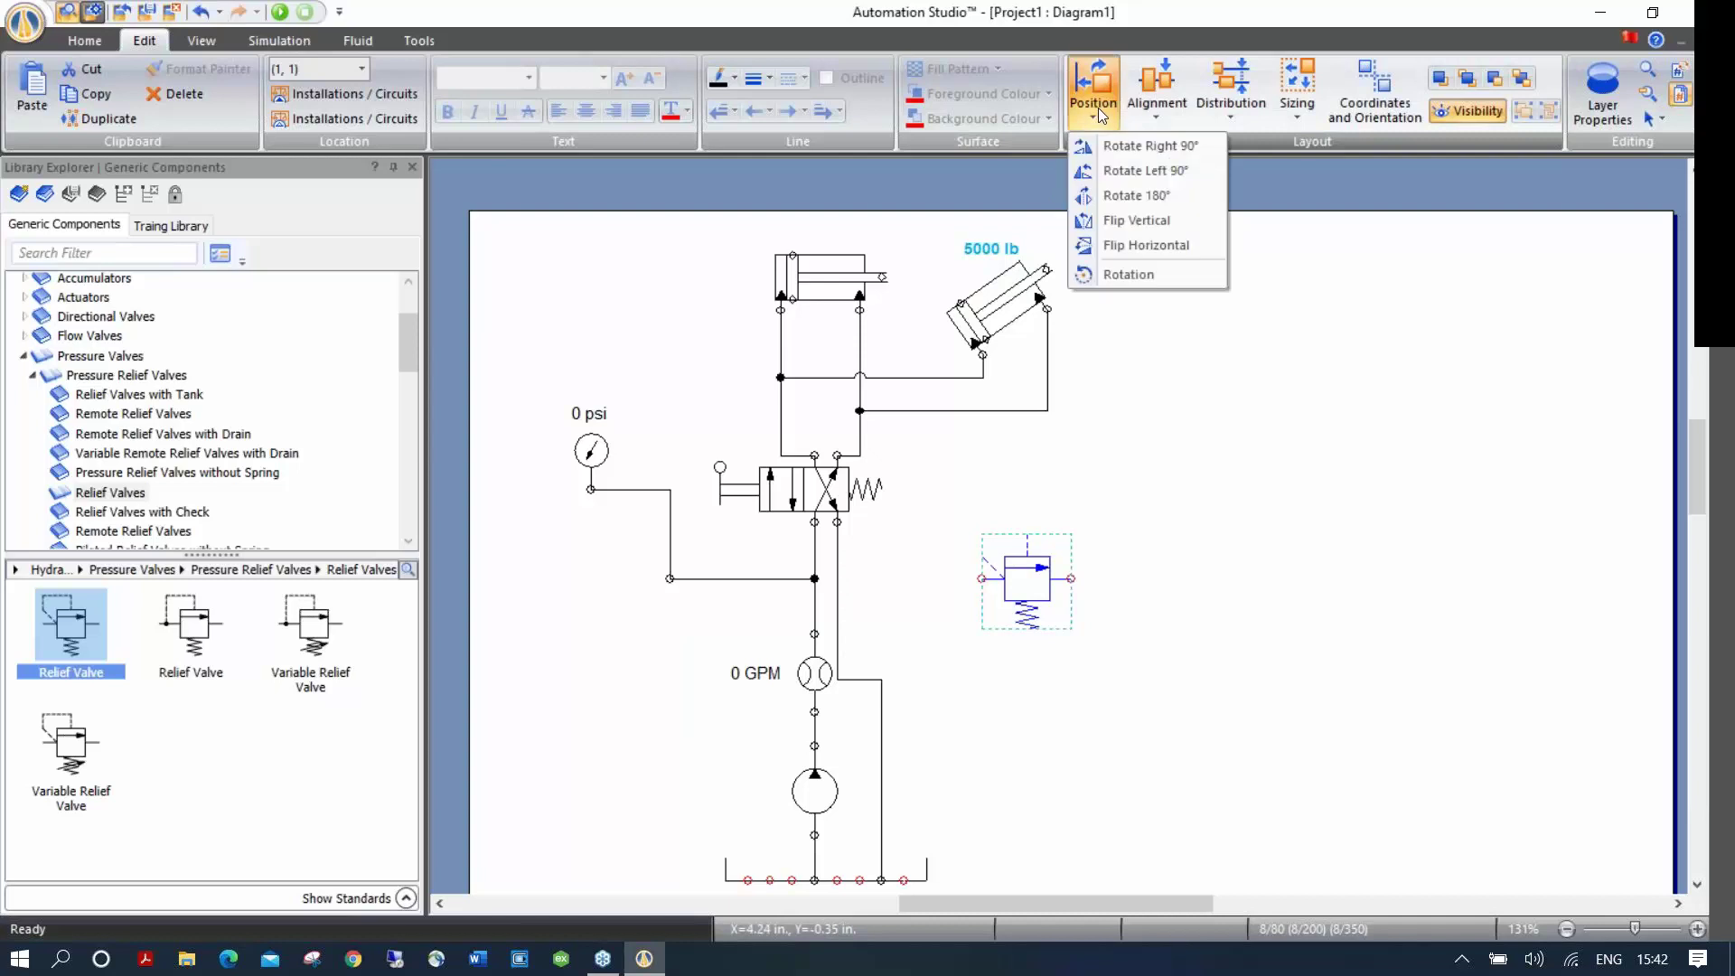
{"action": "left_click", "coordinate": [1130, 222]}
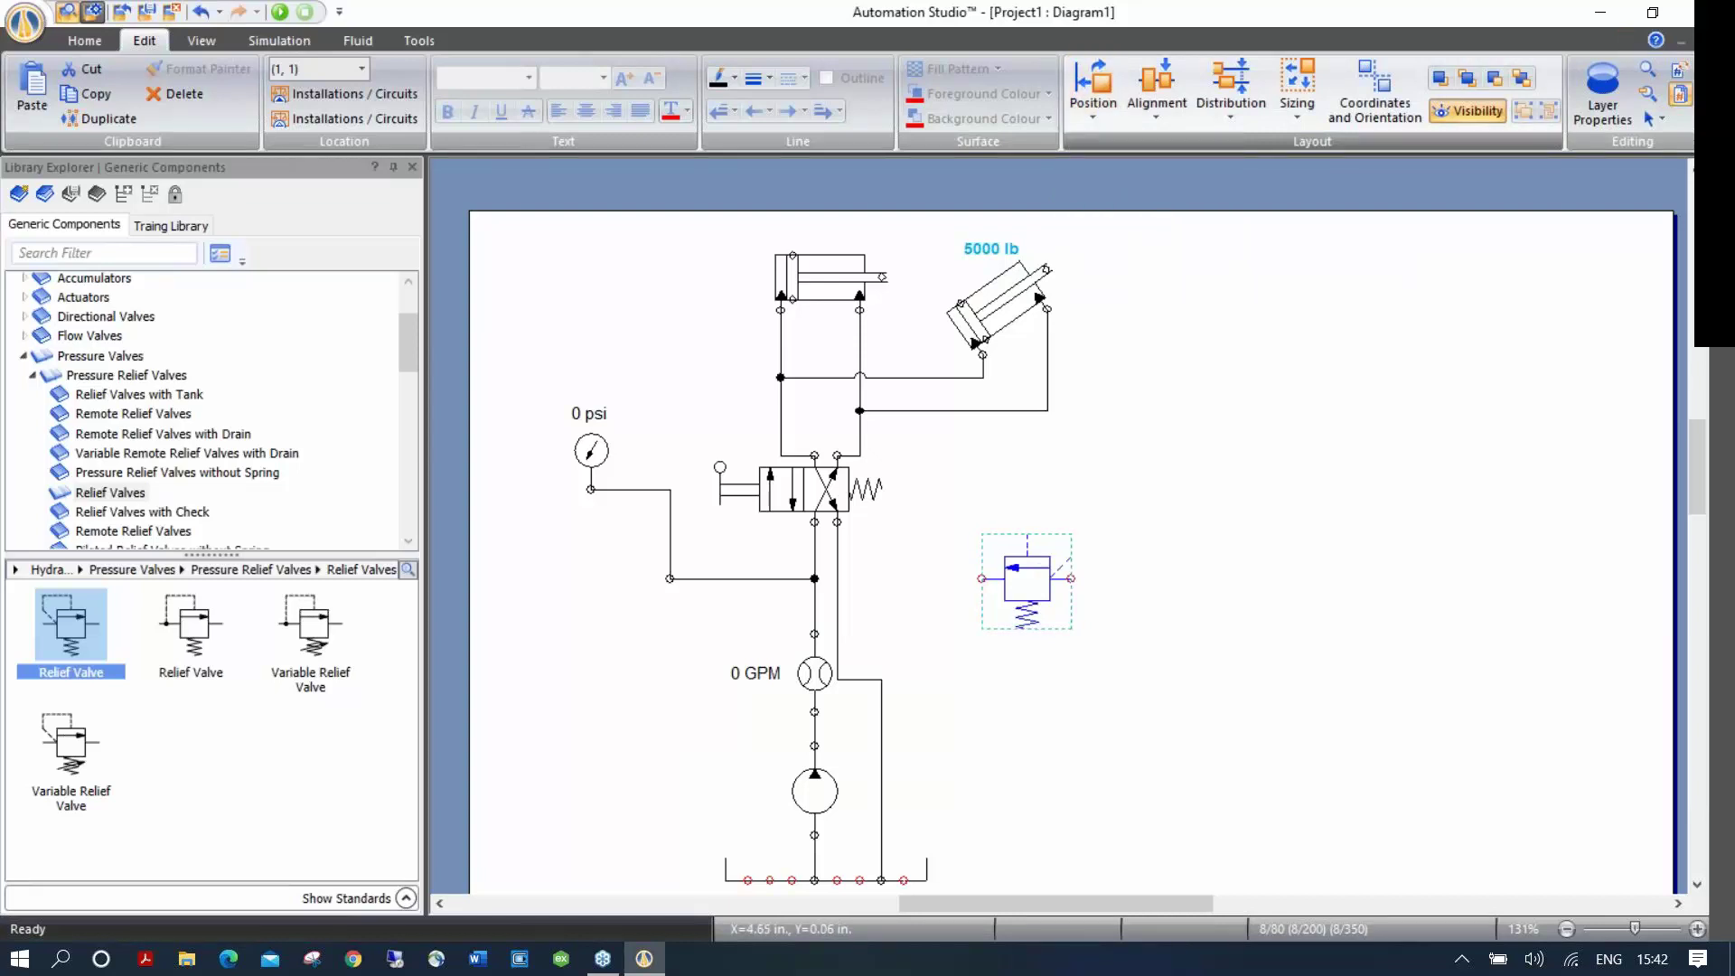
{"action": "left_click", "coordinate": [1097, 602]}
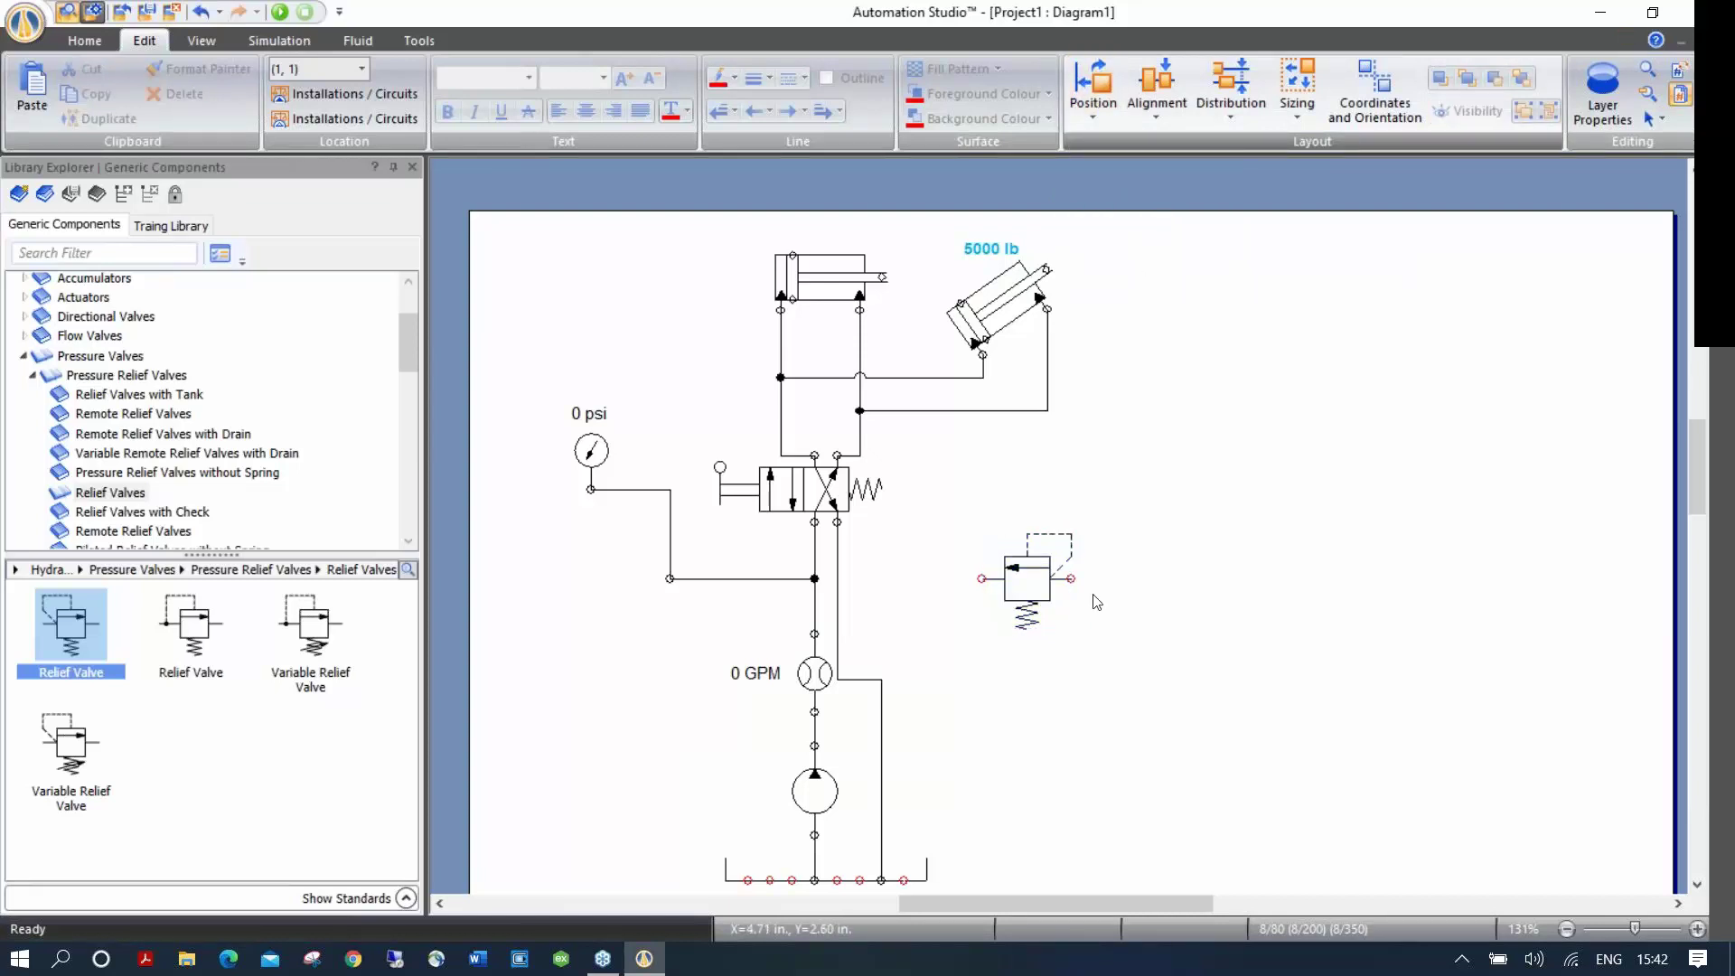
{"action": "right_click", "coordinate": [1030, 567]}
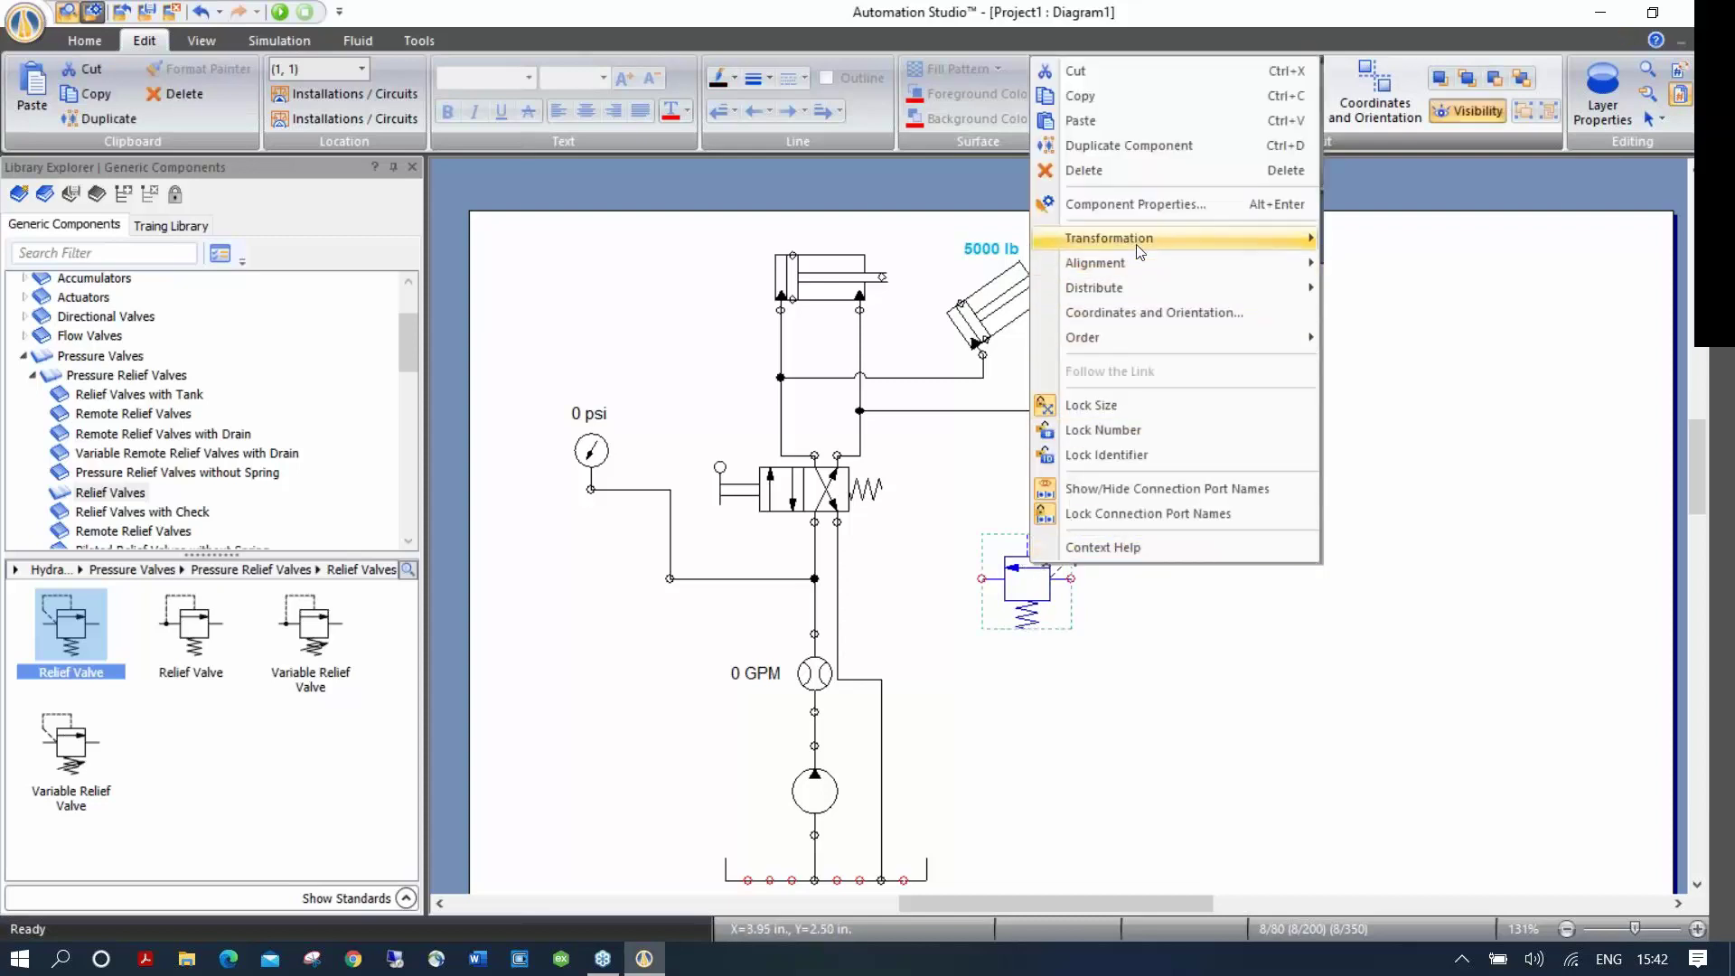
{"action": "mouse_move", "coordinate": [1141, 253]}
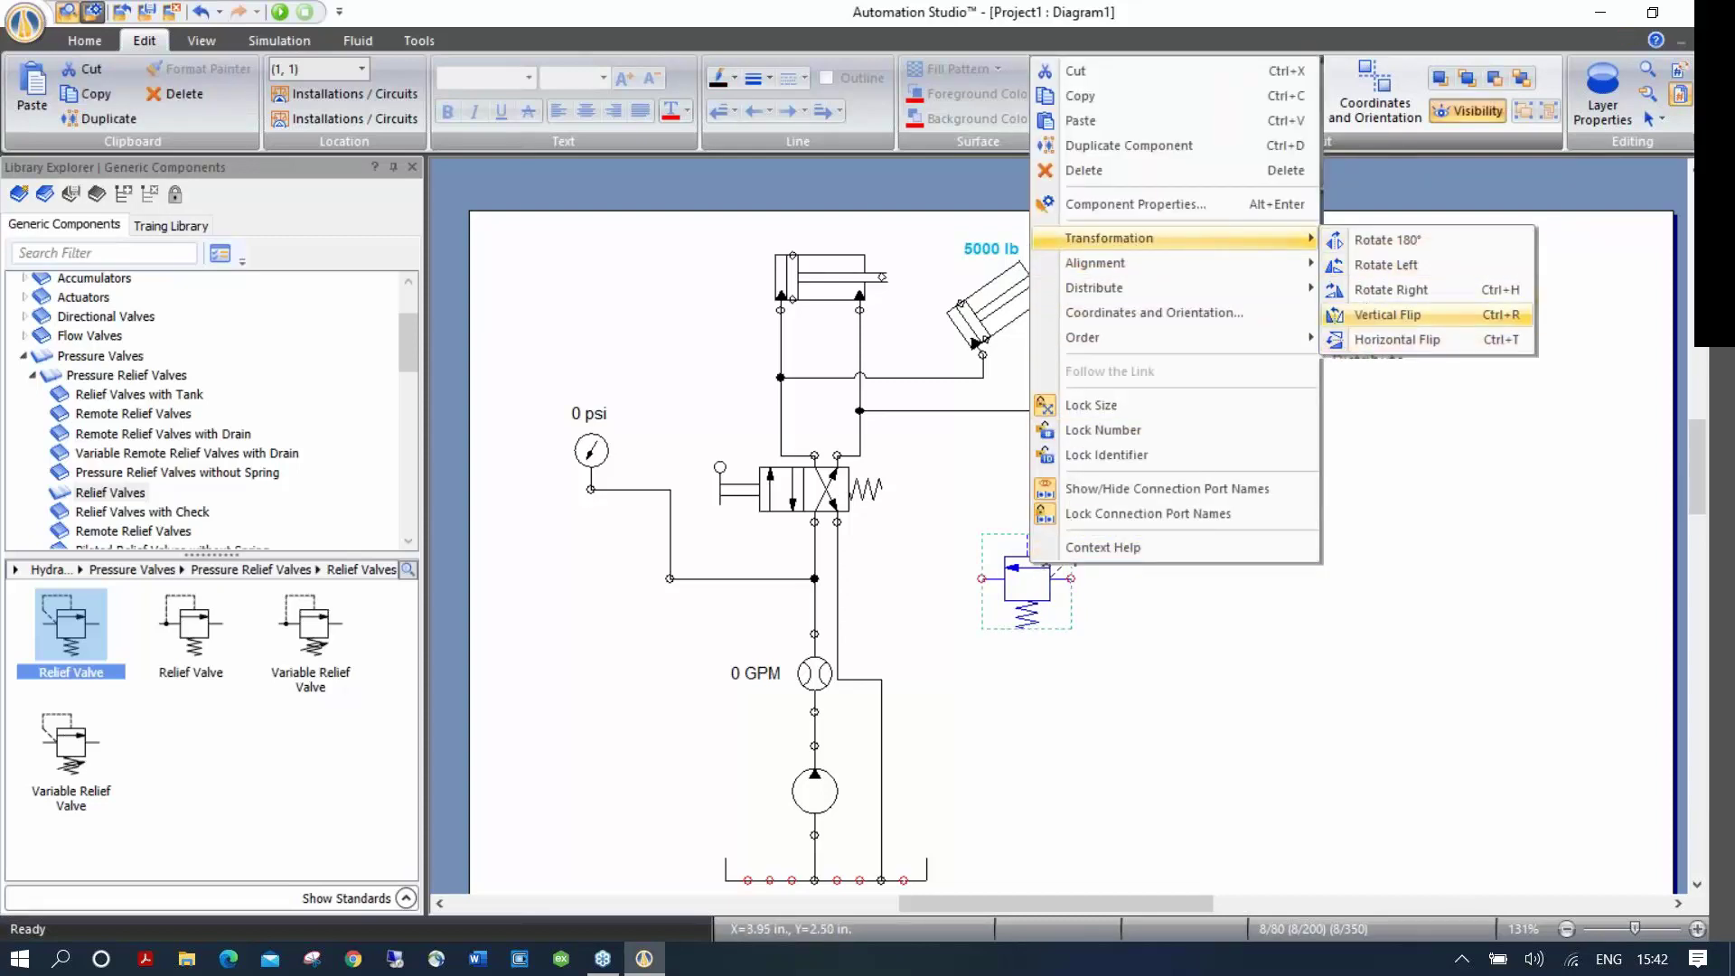
{"action": "left_click", "coordinate": [1387, 314]}
Step: Place the relief valve on the pressure line below the gauge and connect its outlet to a free port of the multiport reservoir
{"action": "mouse_move", "coordinate": [1014, 589]}
{"action": "left_mouse_down"}
{"action": "mouse_move", "coordinate": [614, 592]}
{"action": "mouse_move", "coordinate": [583, 741]}
{"action": "mouse_move", "coordinate": [739, 766]}
{"action": "mouse_move", "coordinate": [742, 886]}
{"action": "mouse_move", "coordinate": [747, 744]}
{"action": "left_mouse_up"}
{"action": "left_click", "coordinate": [612, 732]}
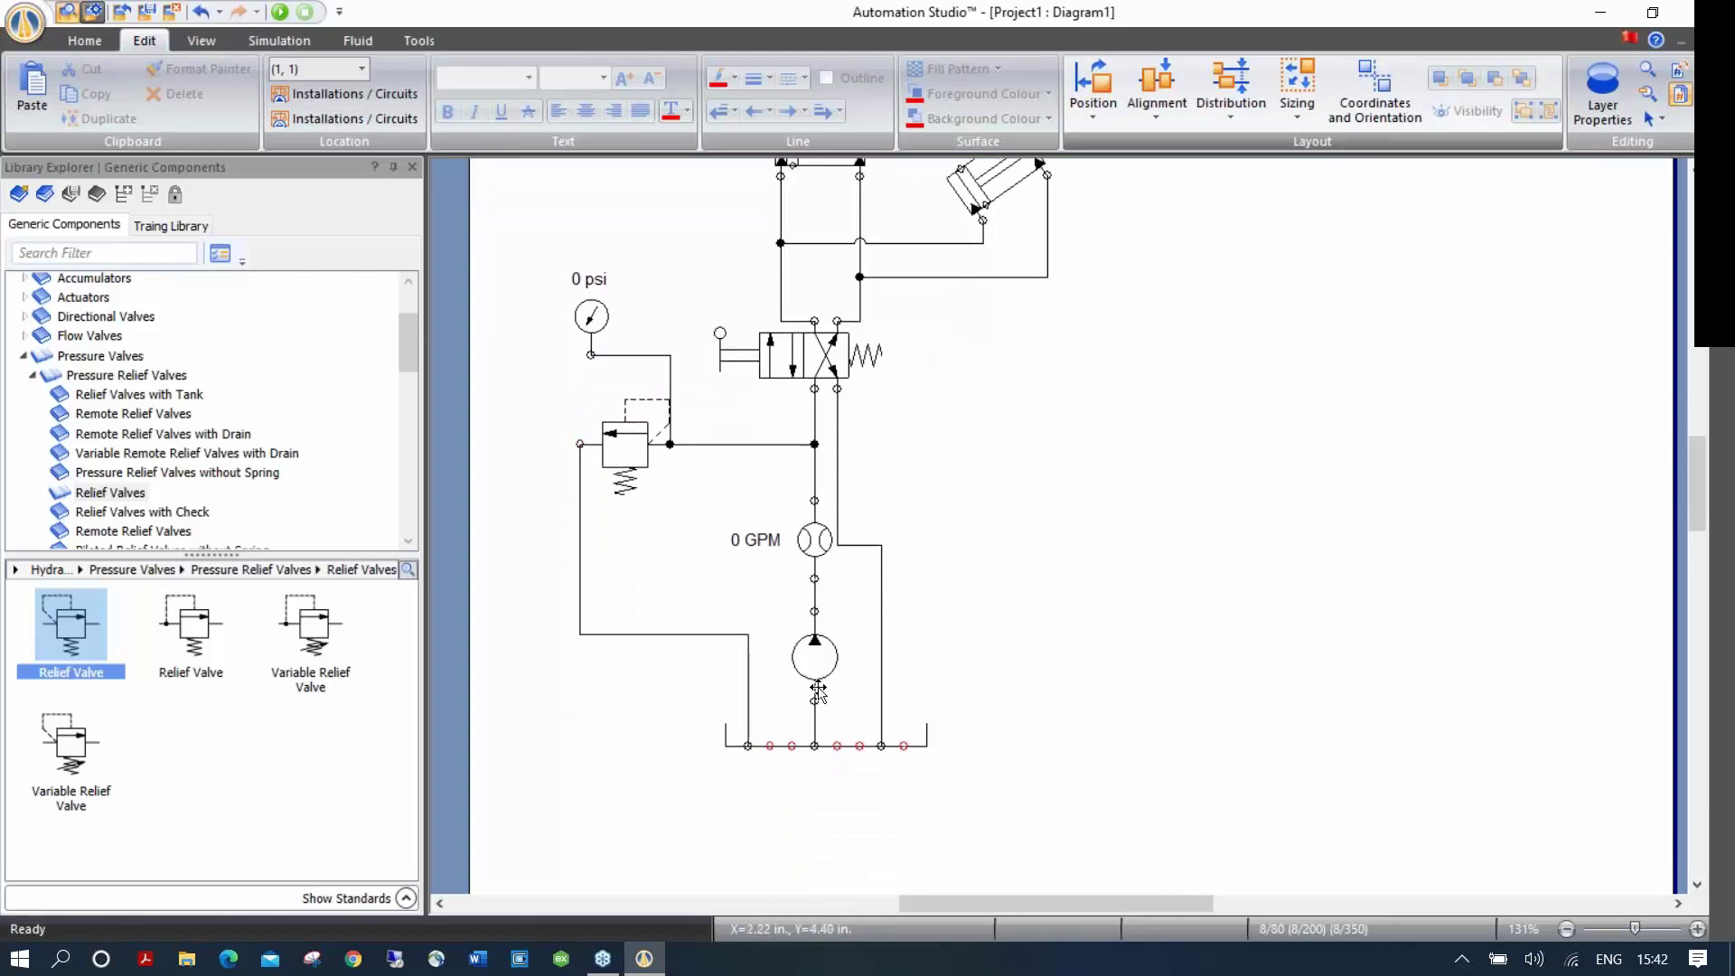
Step: Simulate the circuit, shift the directional valve to check flow through the cylinders and relief valve, and stop the simulation
{"action": "scroll", "coordinate": [1034, 432], "scroll_direction": "up", "scroll_amount": 3}
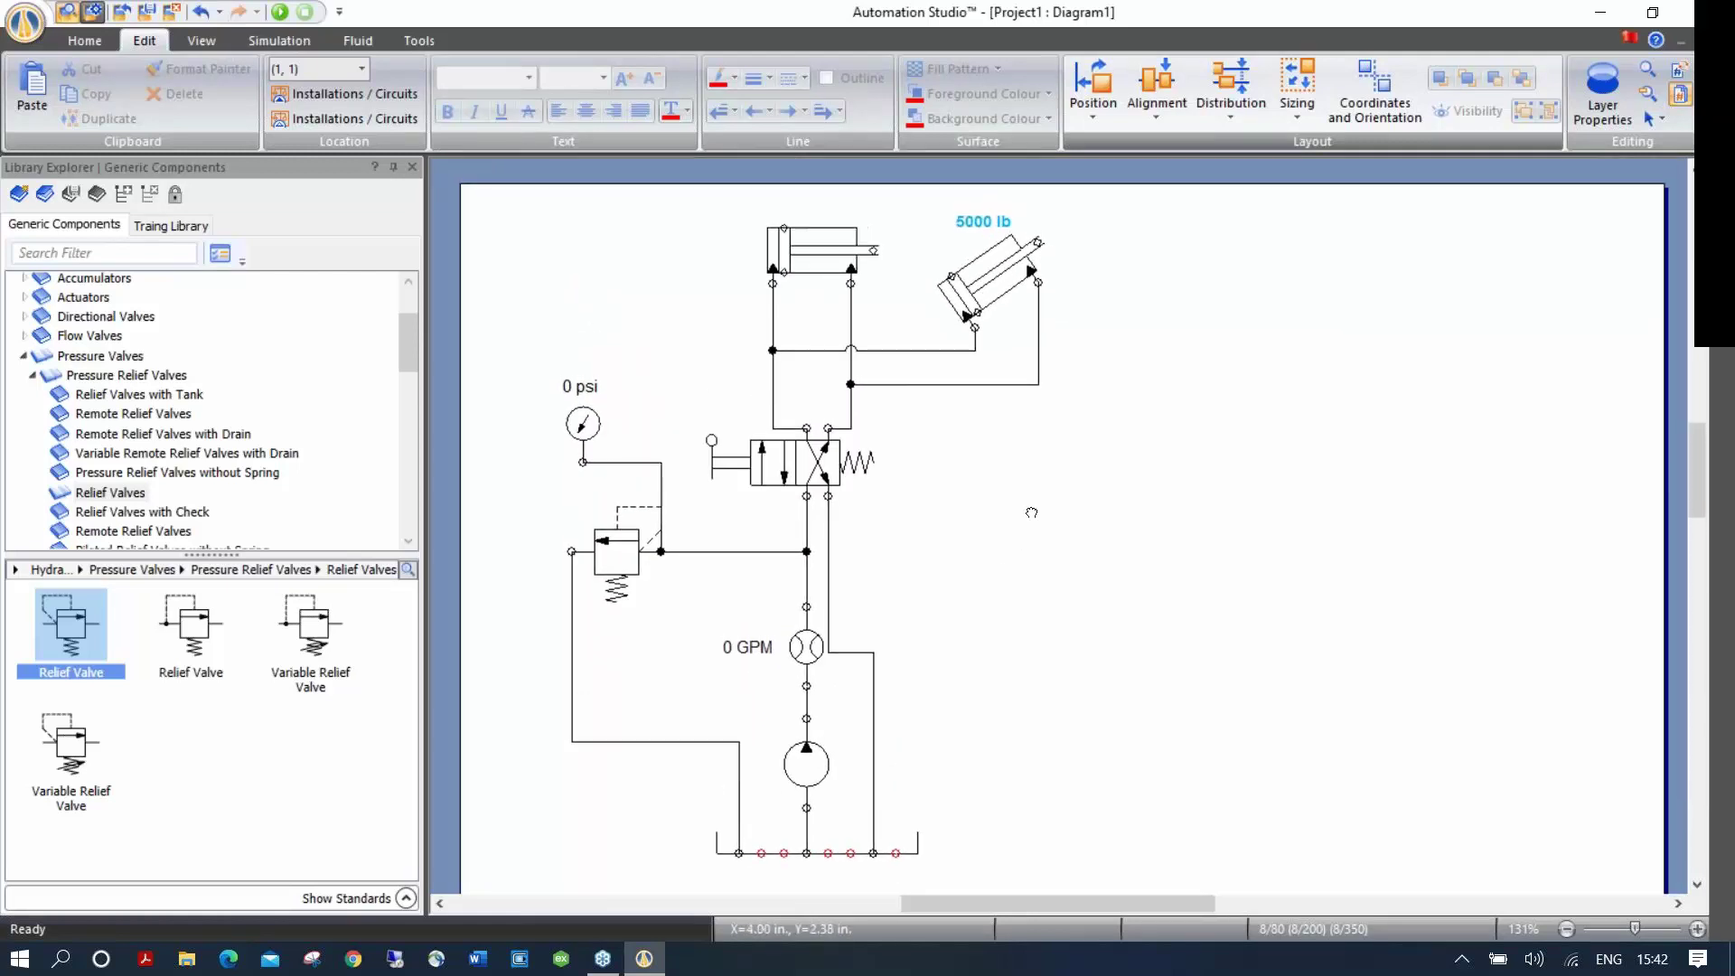
{"action": "left_click", "coordinate": [284, 16]}
{"action": "left_click", "coordinate": [607, 461]}
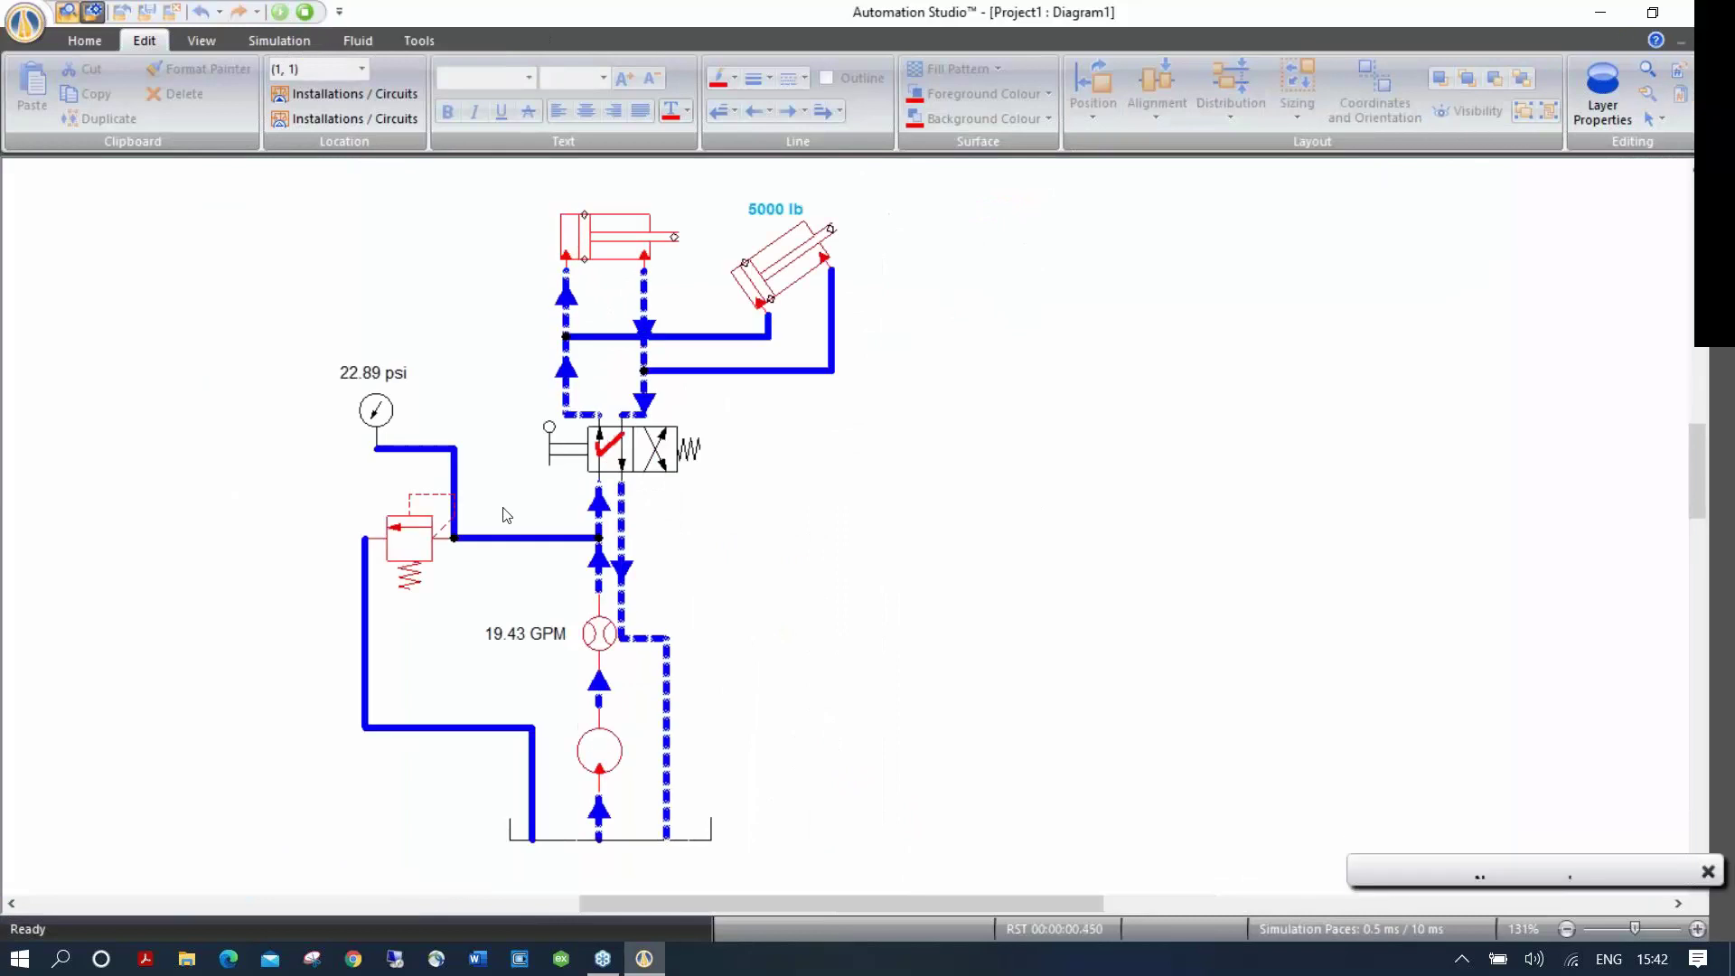
{"action": "left_click", "coordinate": [660, 467]}
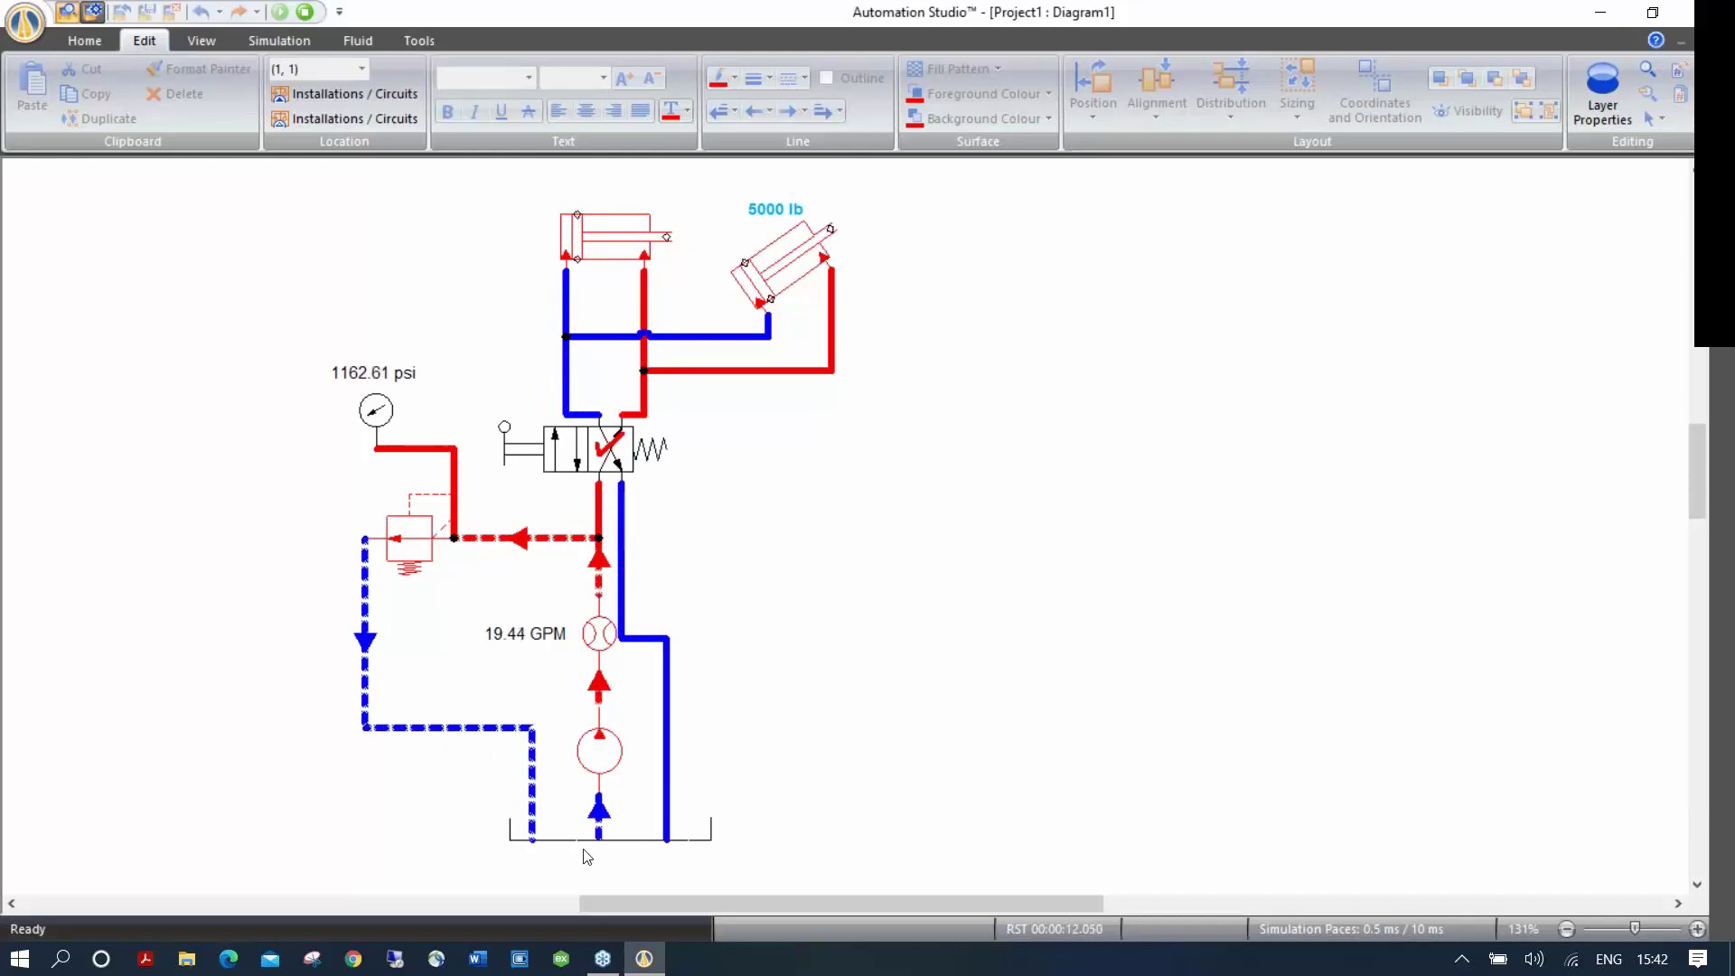
{"action": "left_click", "coordinate": [307, 16]}
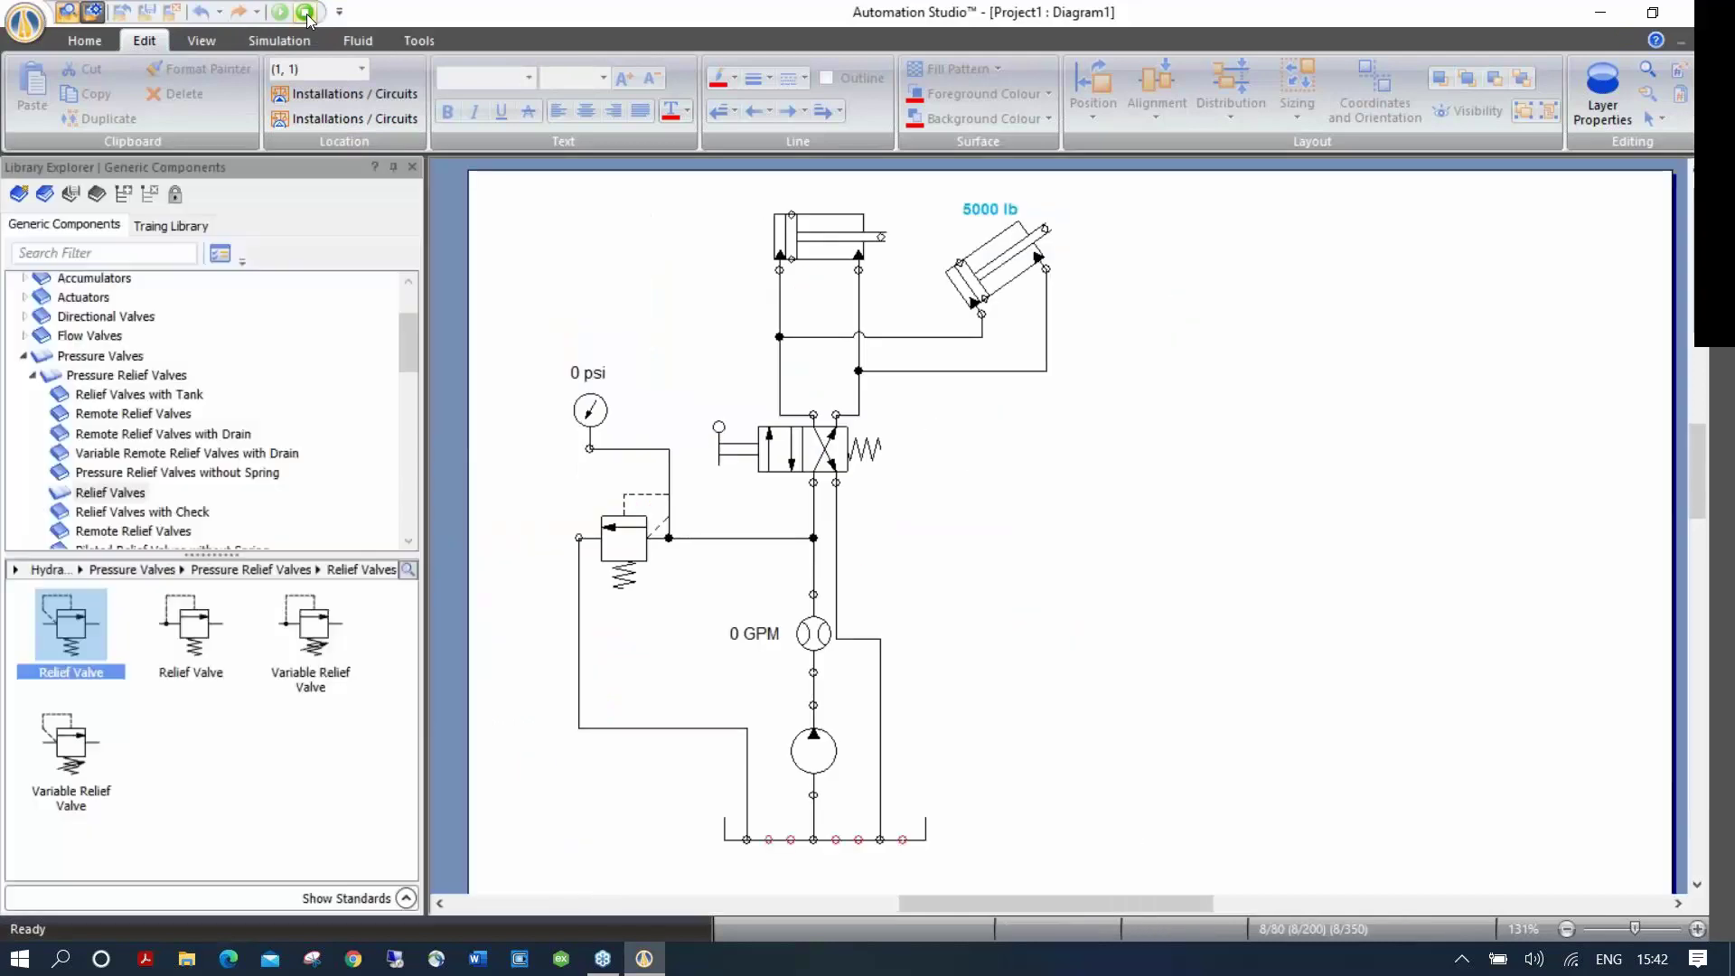
Step: Display the relief valve's Cracking Pressure on the diagram and move the label to the upper left of the valve
{"action": "left_click", "coordinate": [592, 555]}
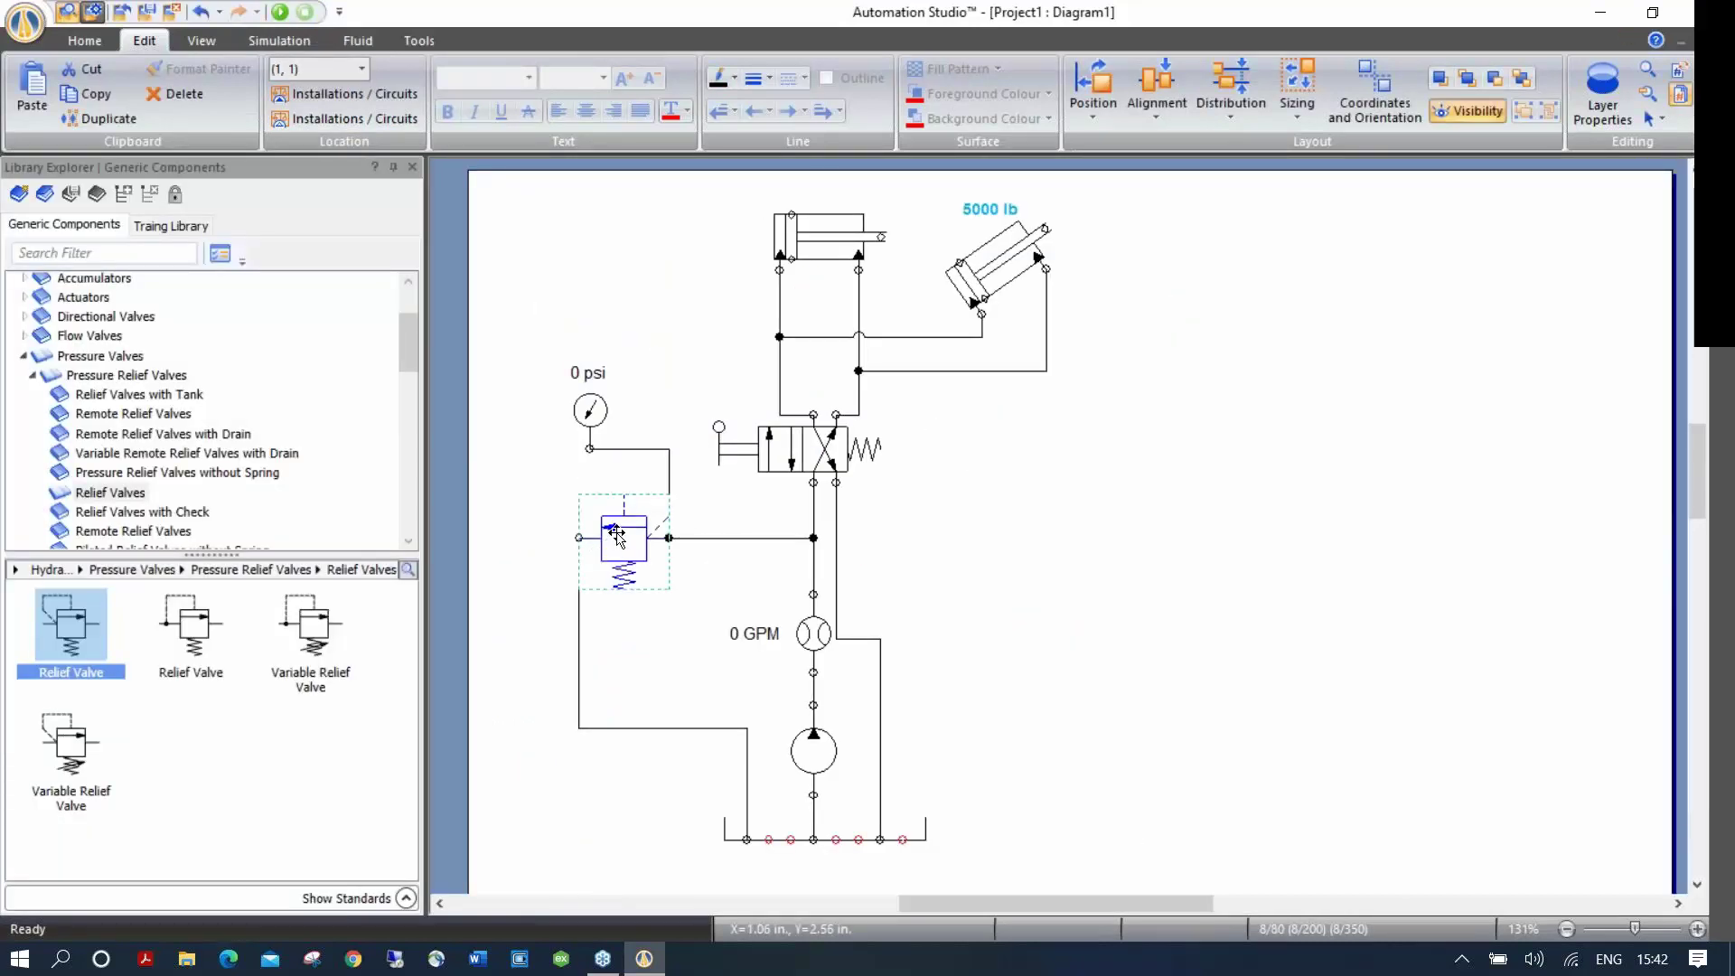
{"action": "double_click", "coordinate": [617, 535]}
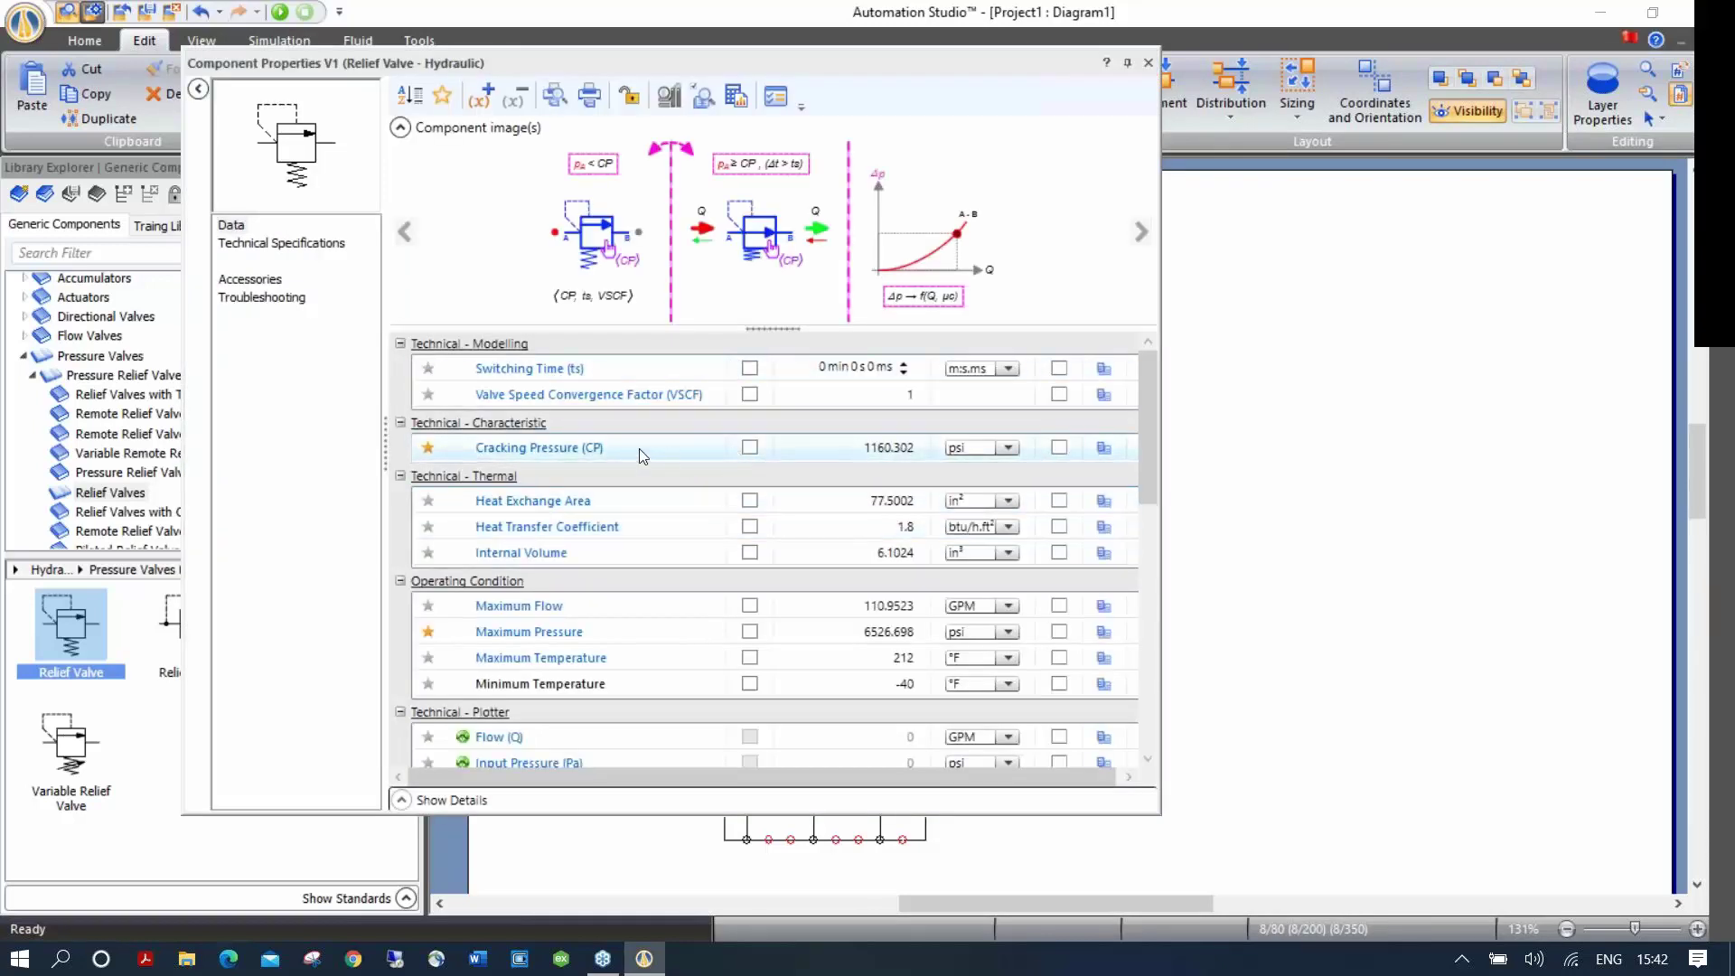
{"action": "left_click", "coordinate": [750, 446]}
{"action": "left_click", "coordinate": [1147, 62]}
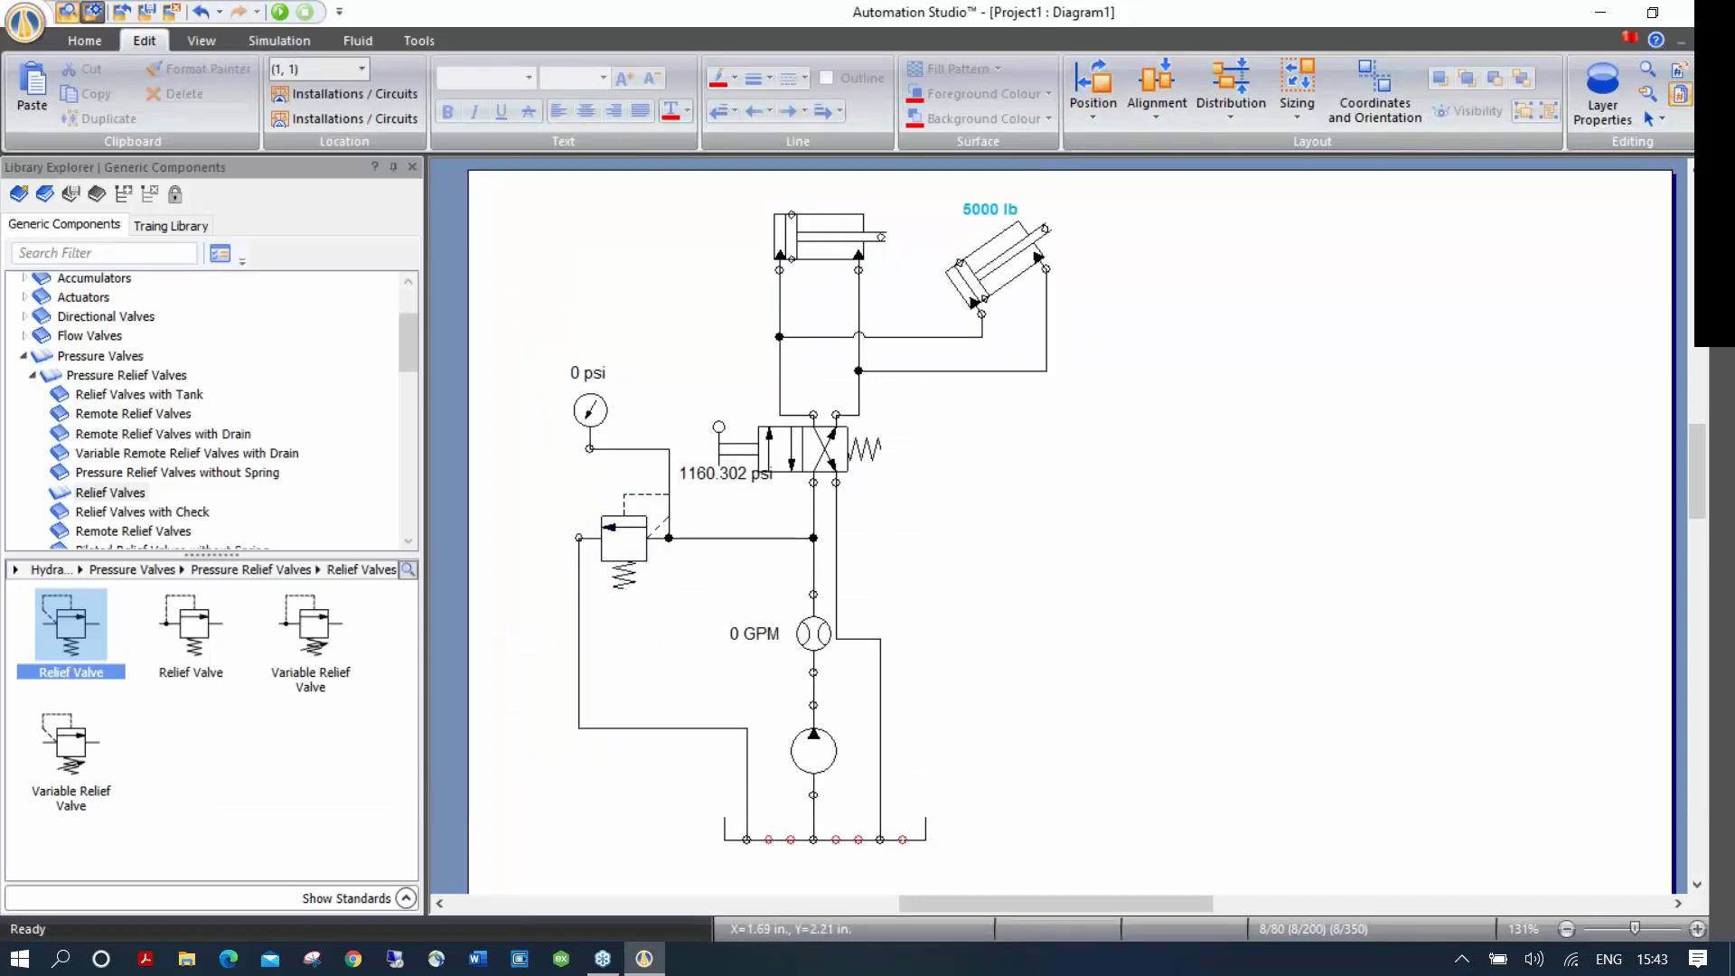
{"action": "left_click_drag", "start_coordinate": [714, 474], "coordinate": [535, 494]}
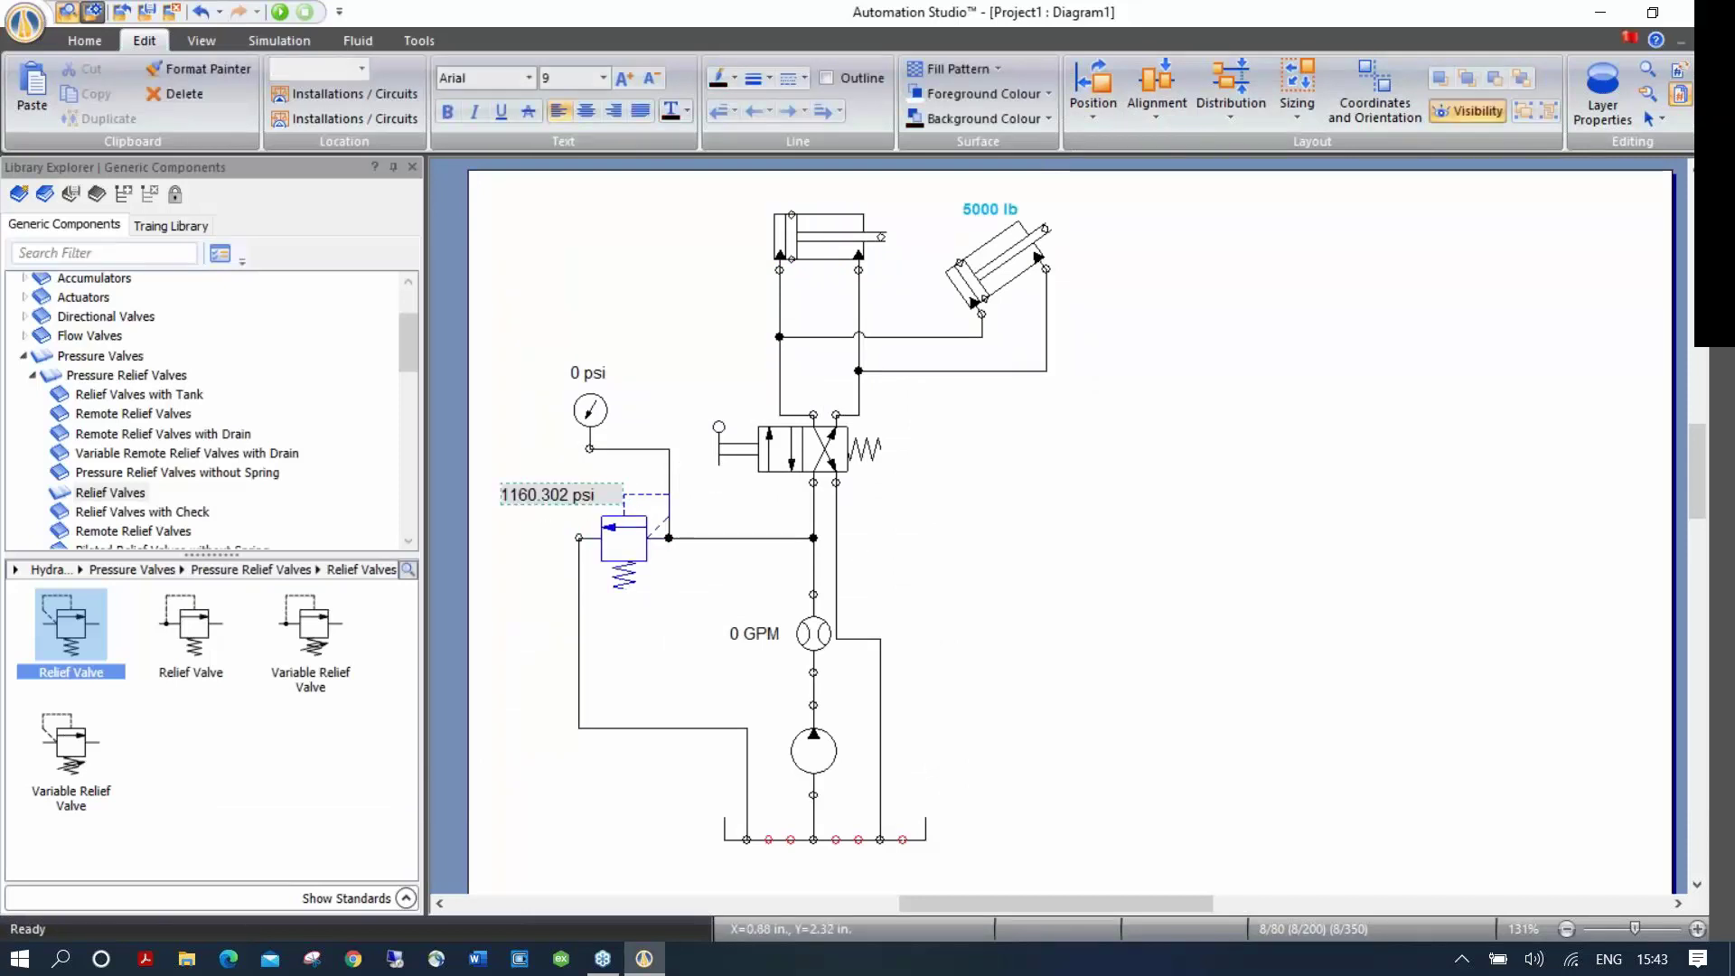
Step: Simulate the circuit, set the relief valve's cracking pressure to 1200 psi while it runs, and stop the simulation
{"action": "left_click", "coordinate": [280, 11]}
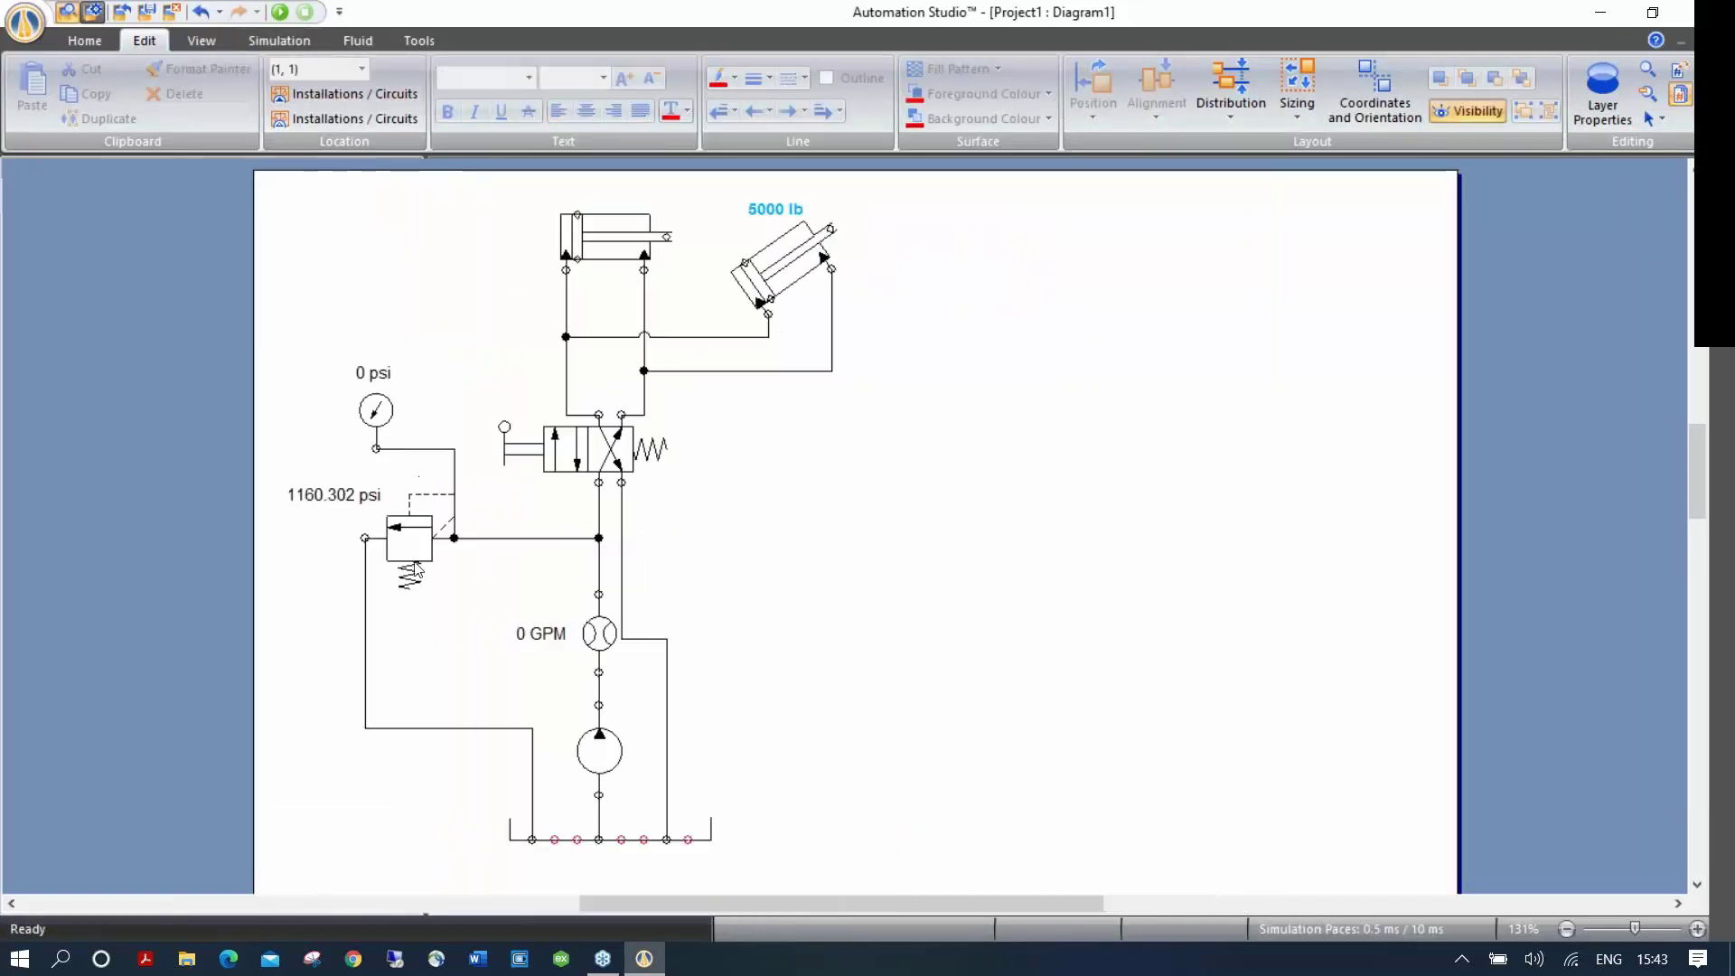
{"action": "left_click", "coordinate": [413, 544]}
{"action": "left_click_drag", "start_coordinate": [535, 619], "coordinate": [545, 623]}
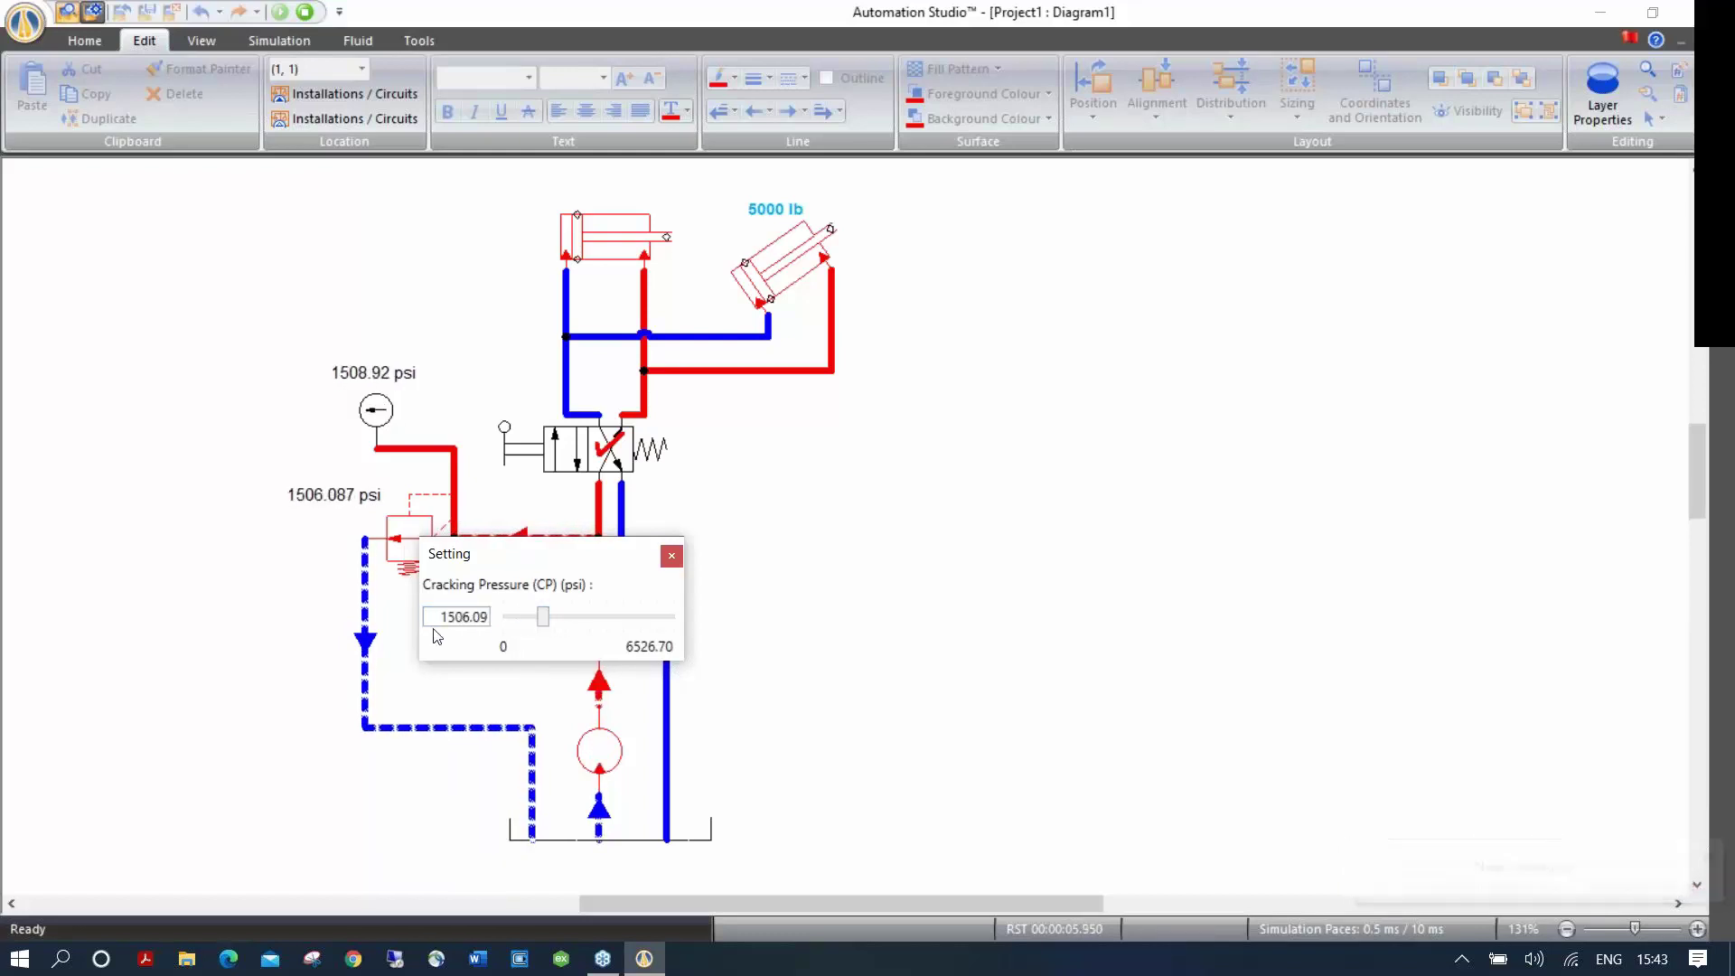
{"action": "left_click_drag", "start_coordinate": [437, 617], "coordinate": [488, 617]}
{"action": "key", "text": "BackSpace"}
{"action": "type", "text": "1200"}
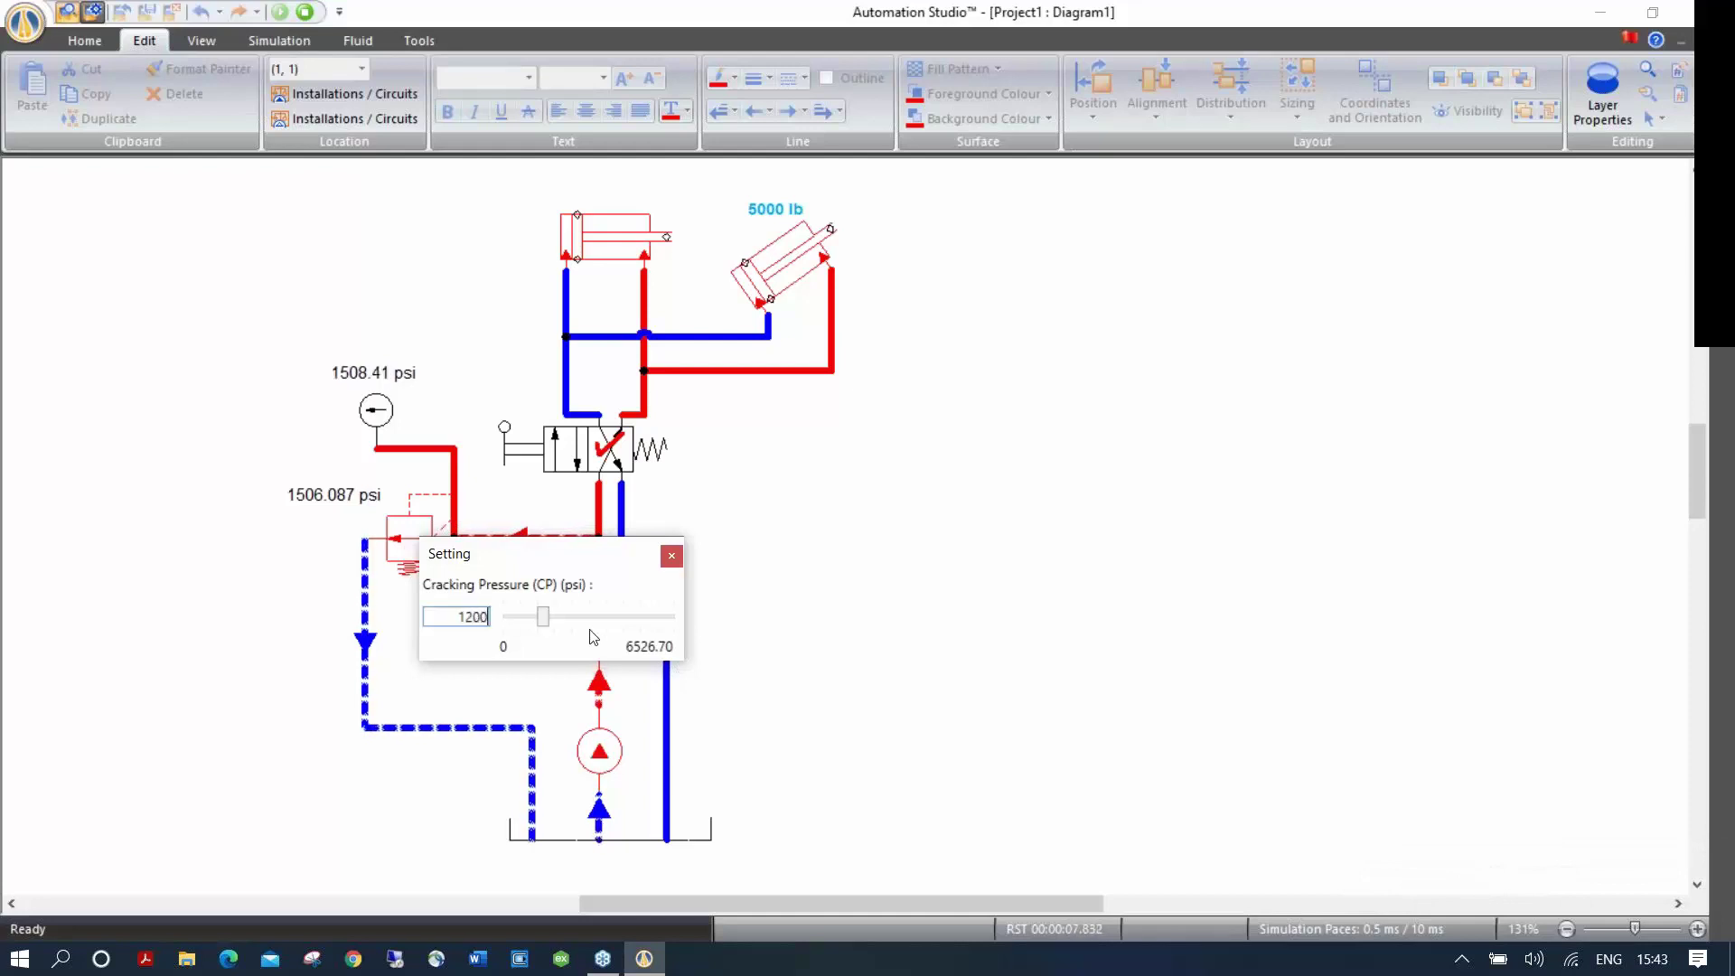
{"action": "key", "text": "Return"}
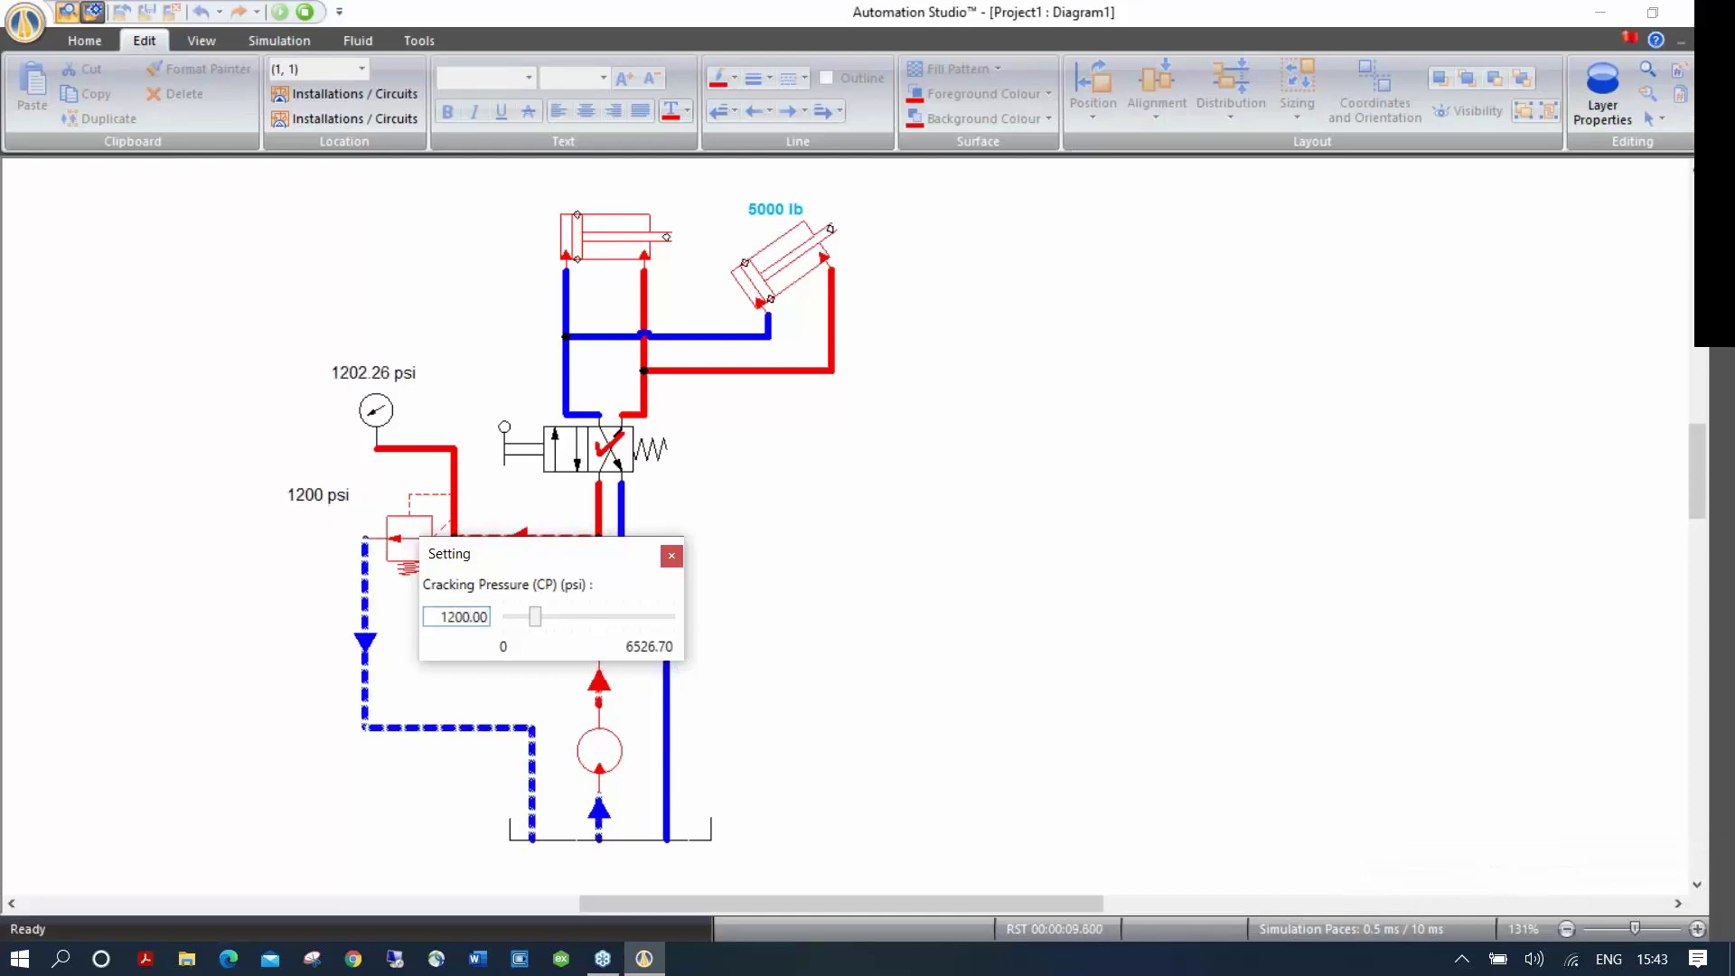
{"action": "left_click", "coordinate": [672, 554]}
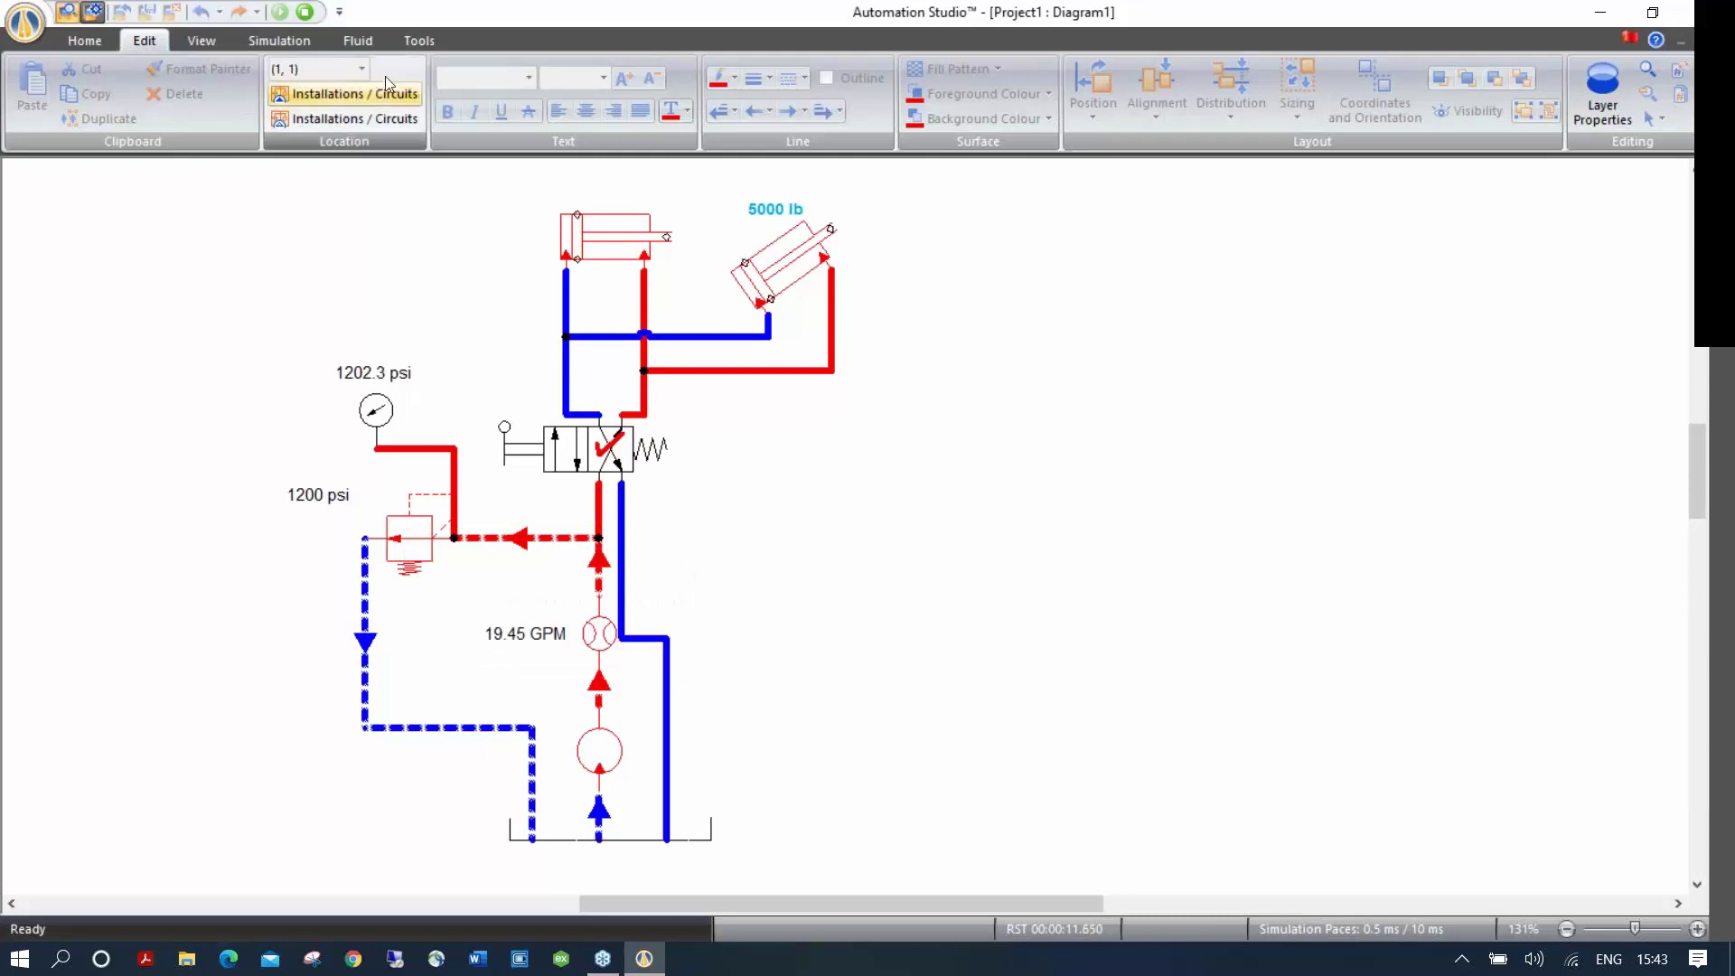
{"action": "left_click", "coordinate": [311, 11]}
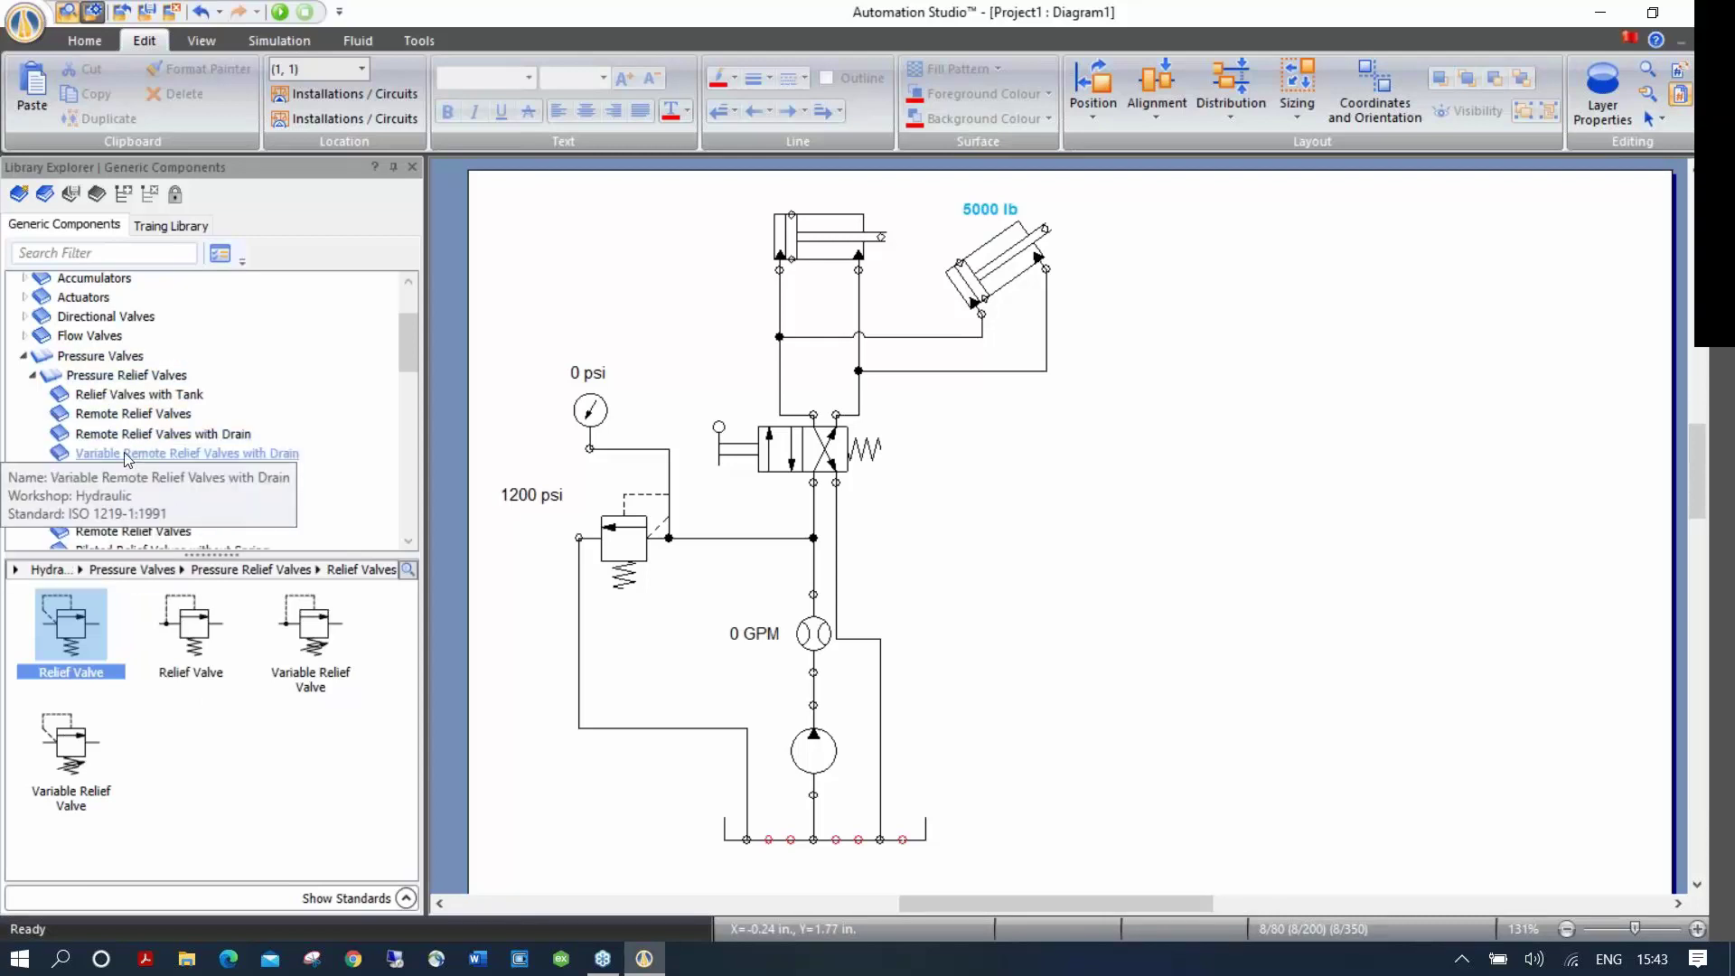
Step: Open the custom 6.4 PRLX library from the DEMO SR3 Libraries folder and expand its categories
{"action": "left_click", "coordinate": [159, 228]}
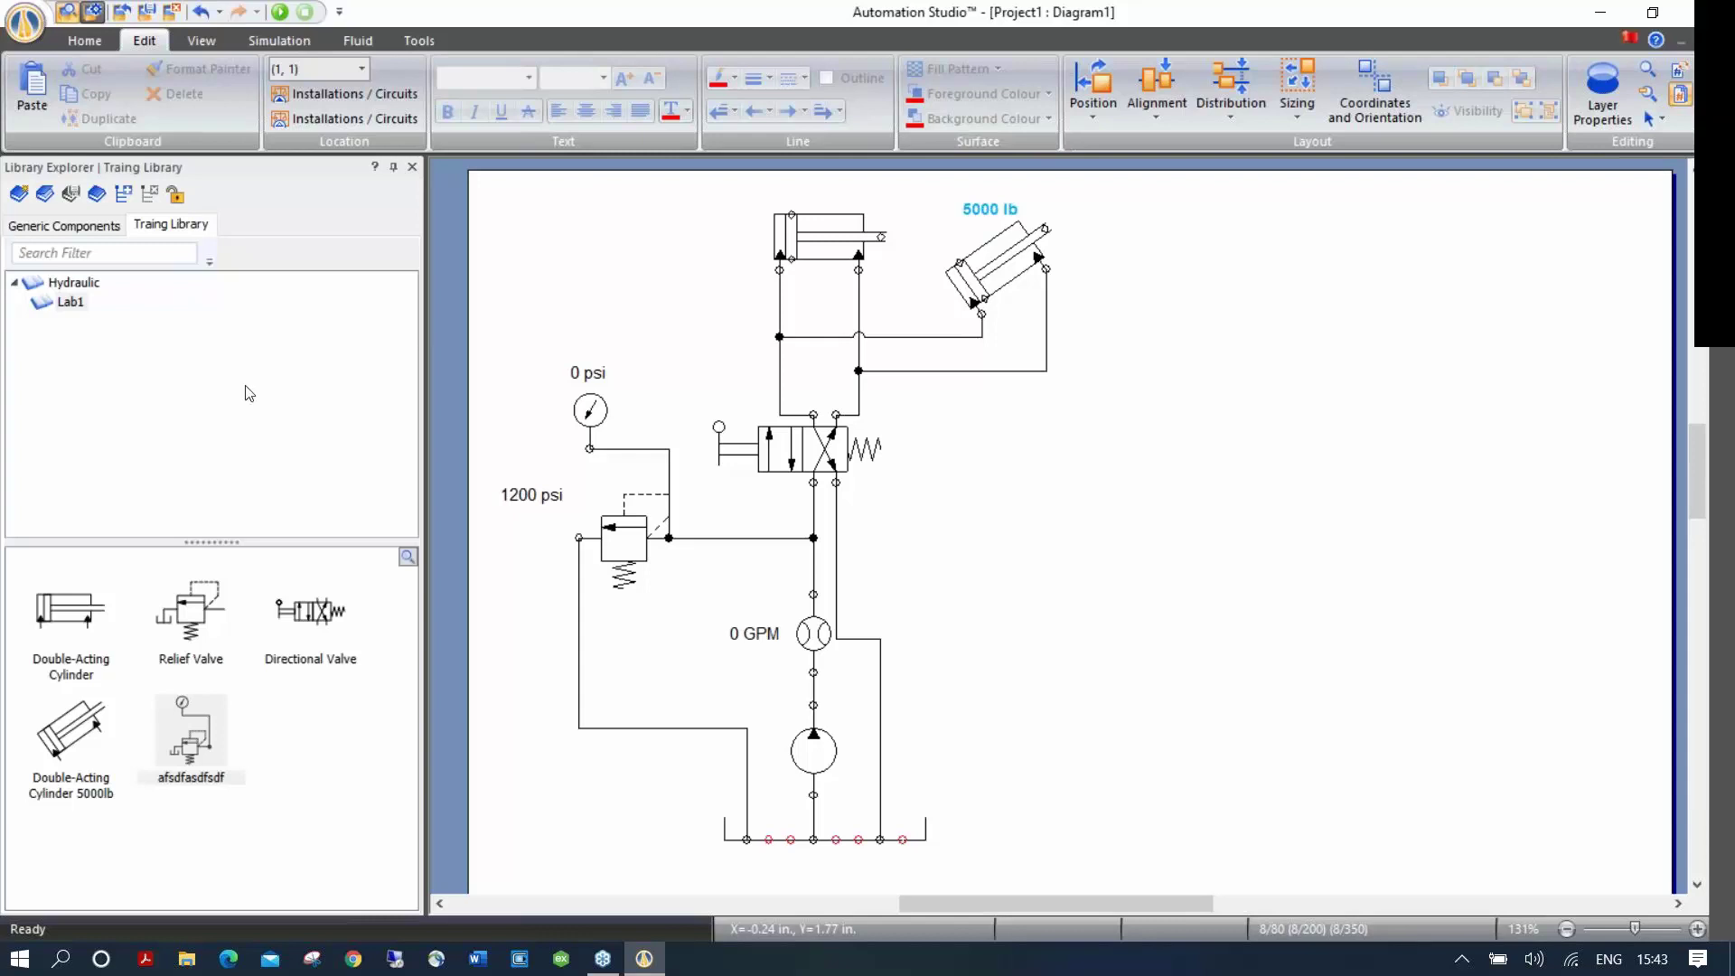
{"action": "left_click", "coordinate": [44, 193]}
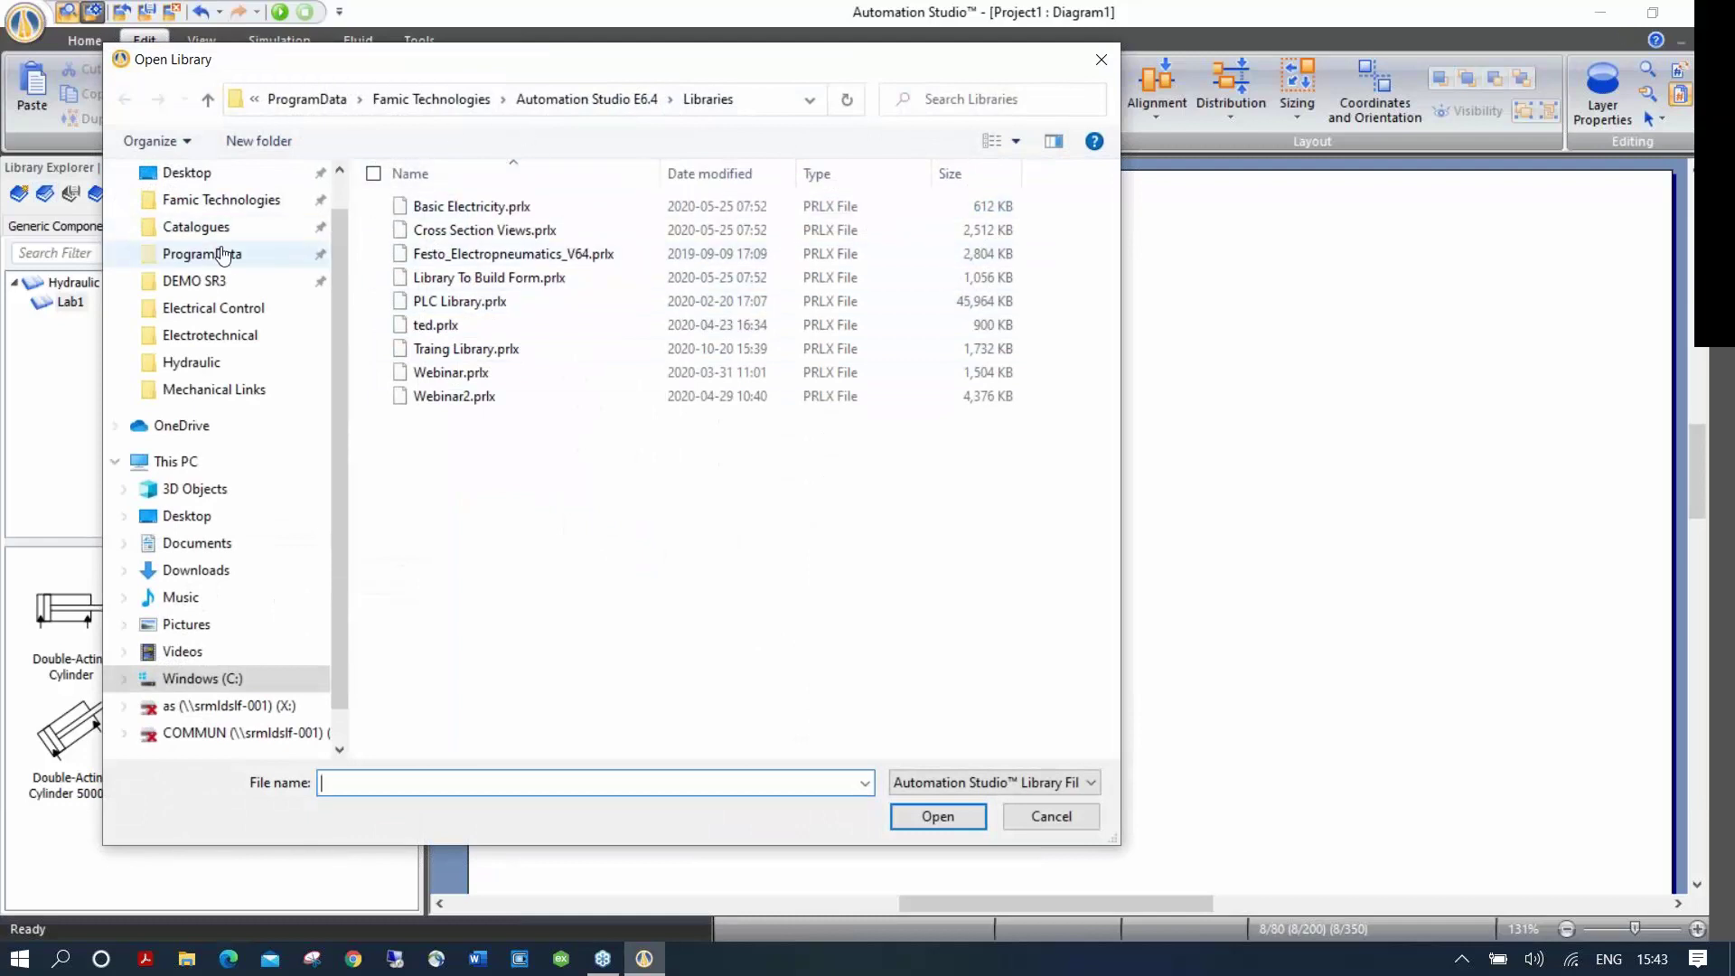
{"action": "left_click", "coordinate": [195, 280]}
{"action": "double_click", "coordinate": [443, 230]}
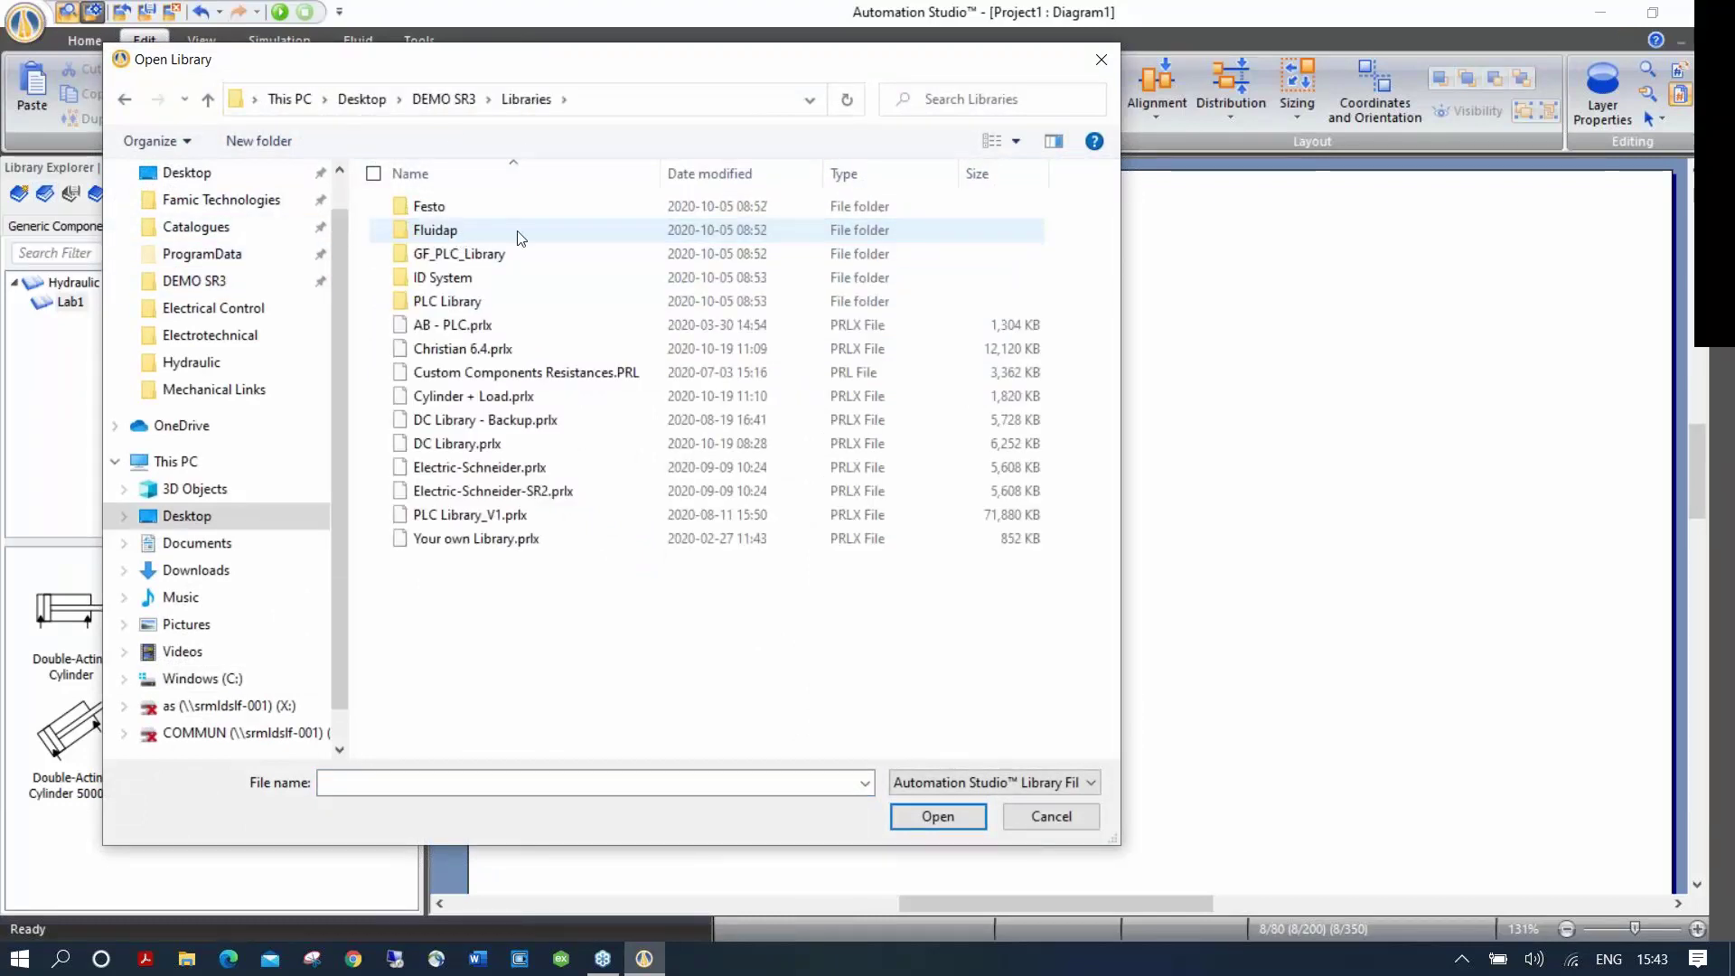
{"action": "double_click", "coordinate": [465, 348]}
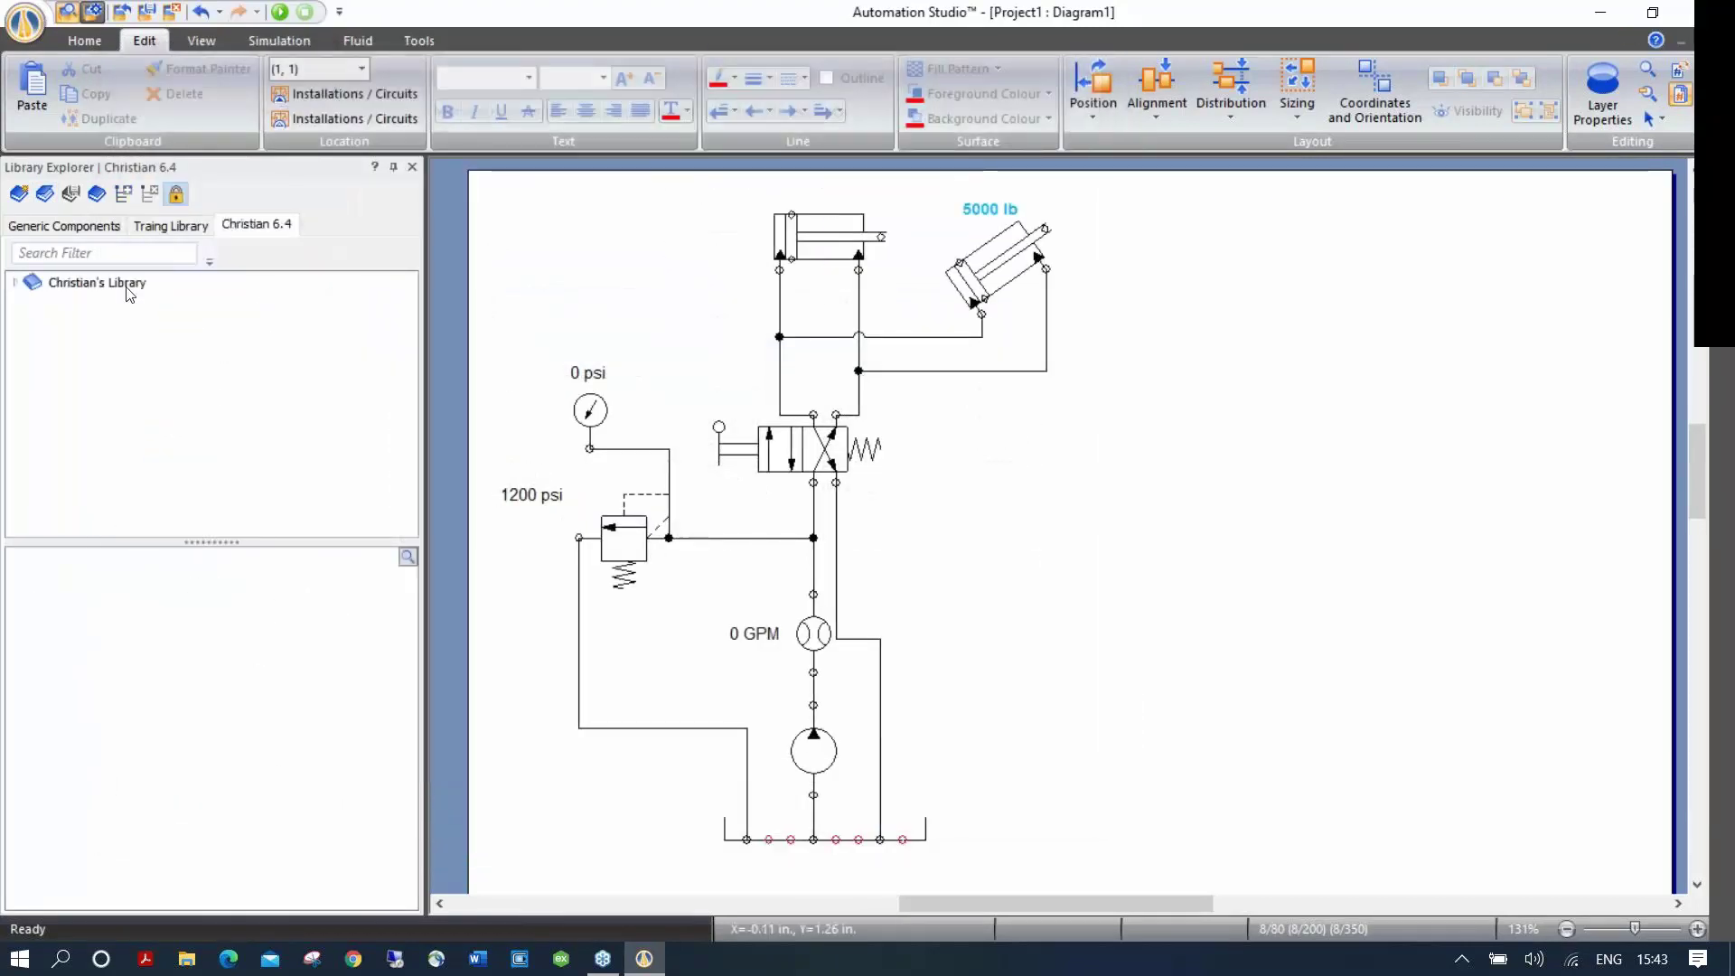
{"action": "left_click", "coordinate": [18, 283]}
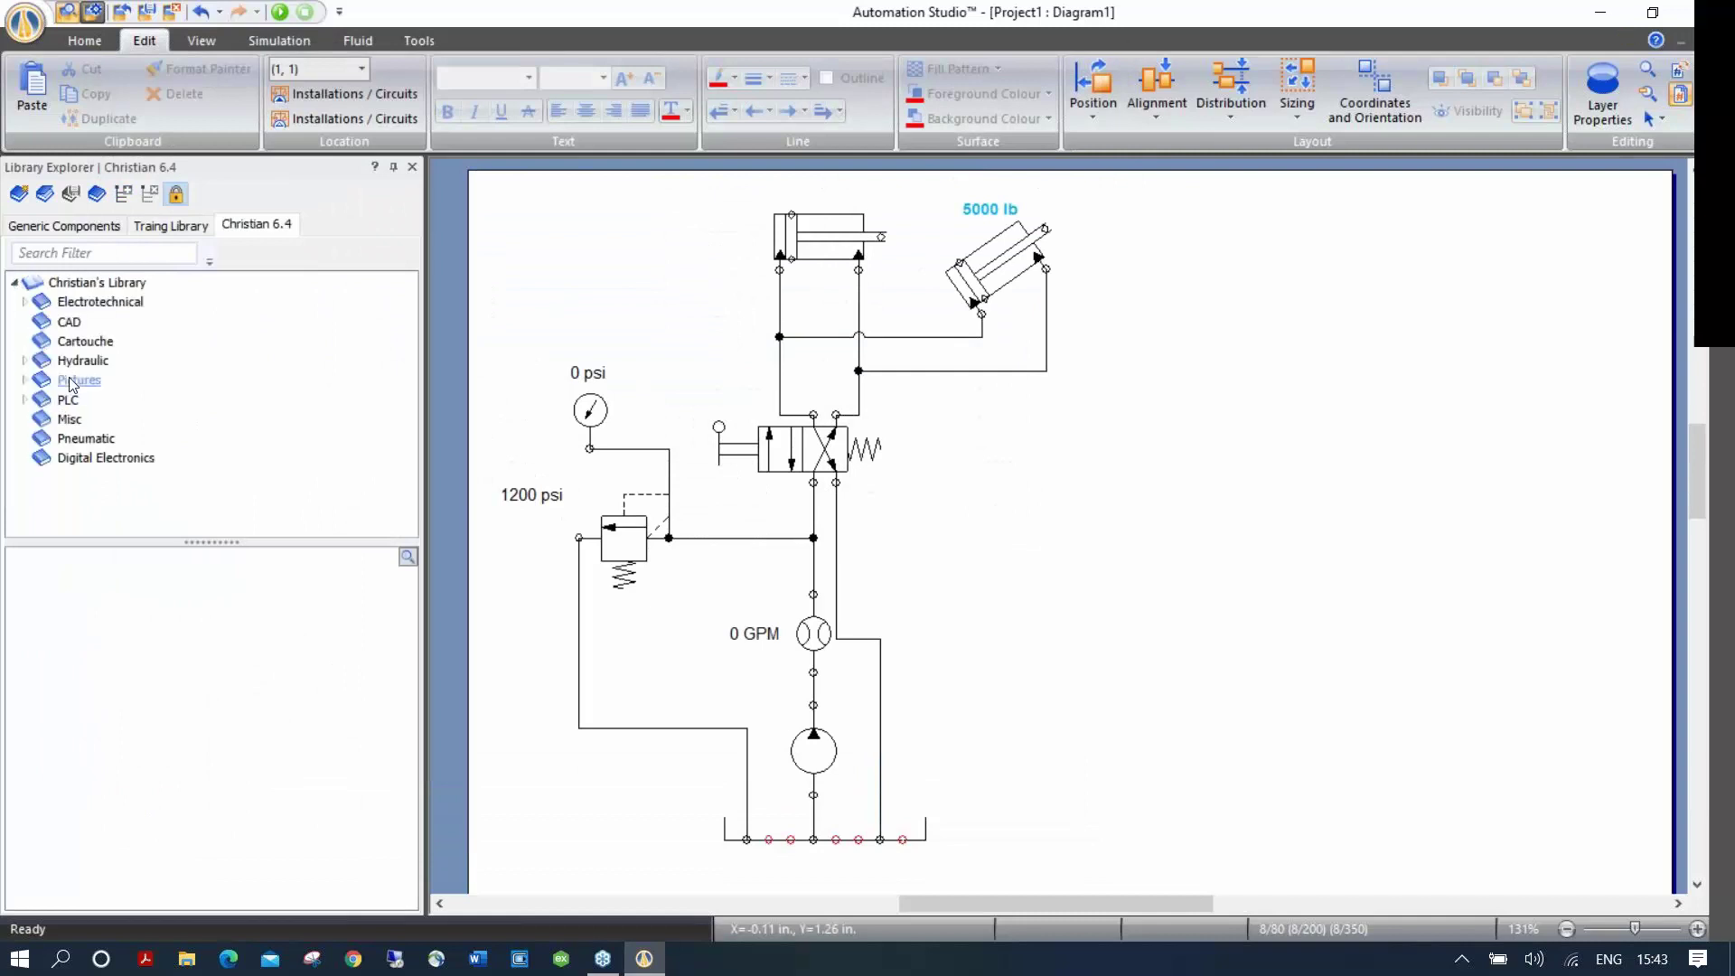
Step: Place the Pressure Gage, FLow Meter and Pump picture groups to the right of the circuit, and delete them again
{"action": "left_click_drag", "start_coordinate": [191, 615], "coordinate": [1175, 375]}
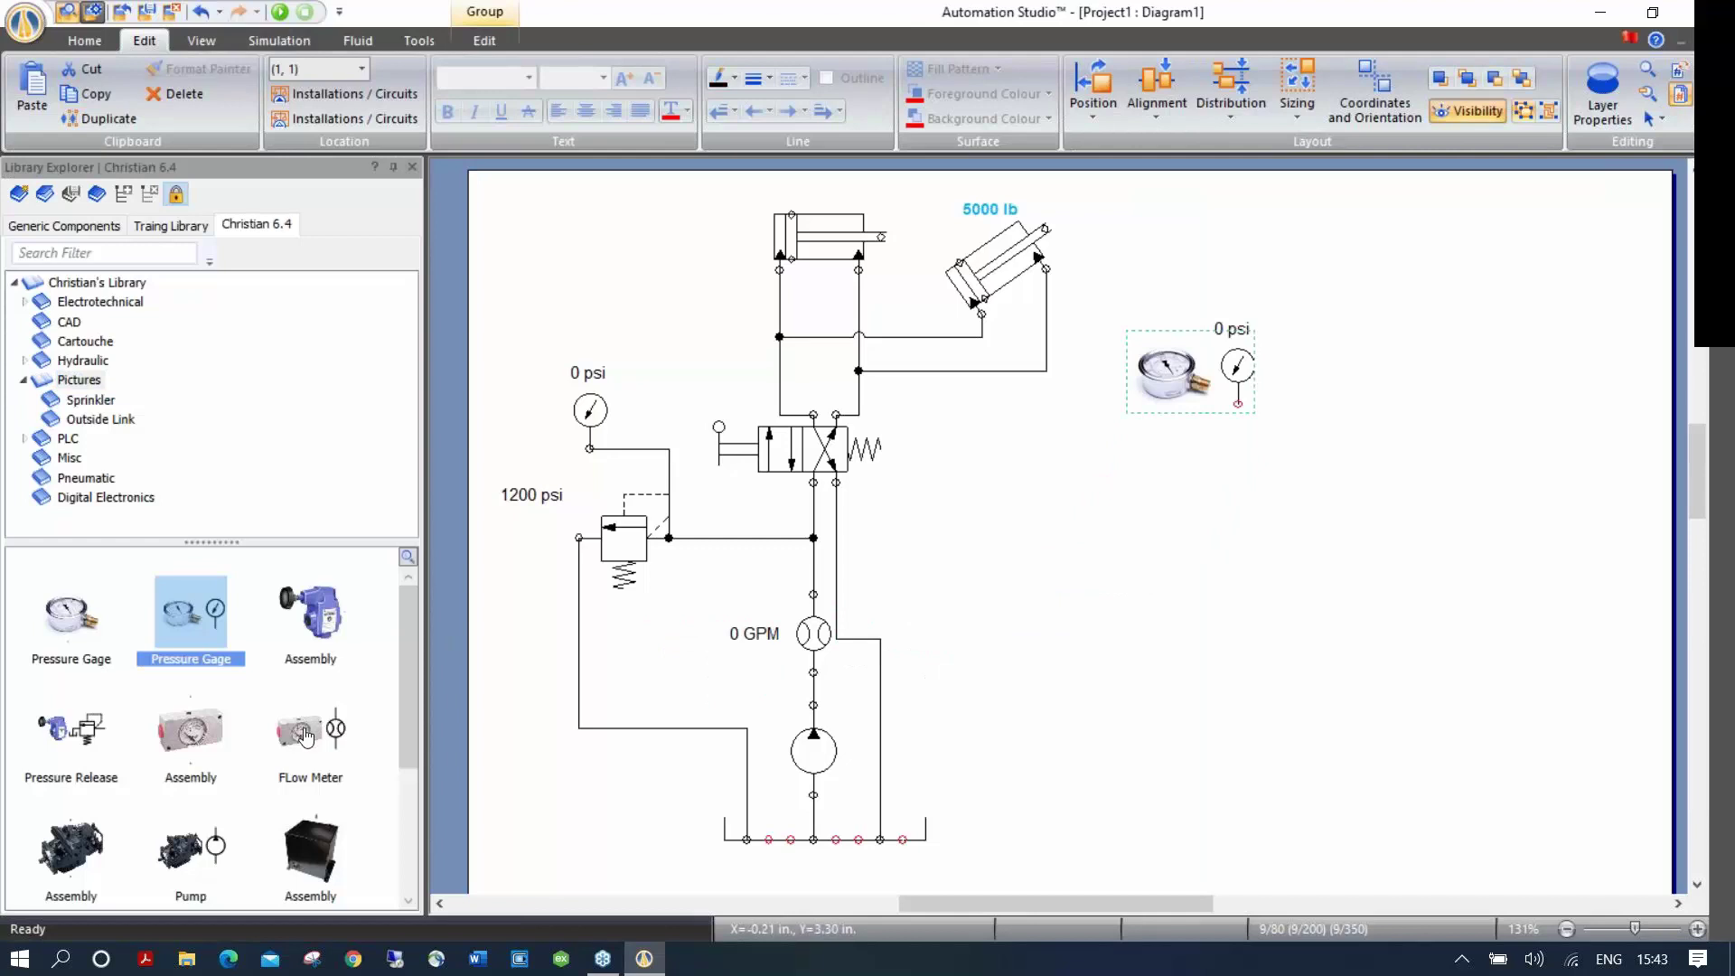
{"action": "left_click_drag", "start_coordinate": [310, 731], "coordinate": [1328, 506]}
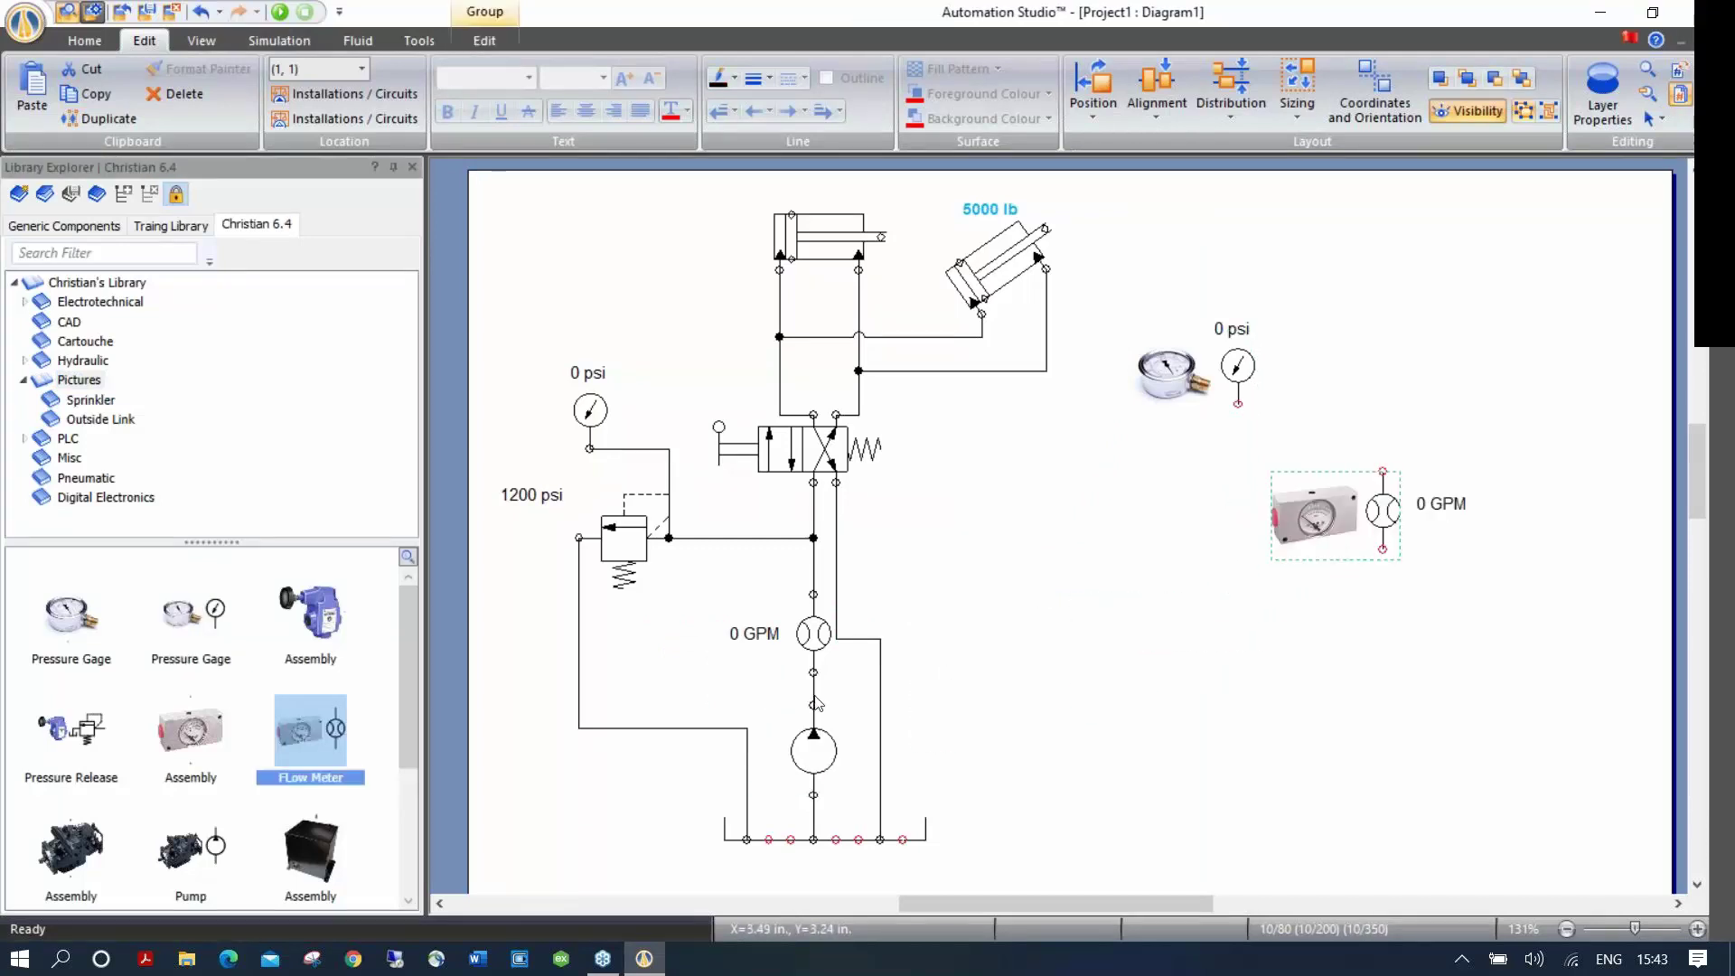
{"action": "left_click_drag", "start_coordinate": [193, 850], "coordinate": [1294, 602]}
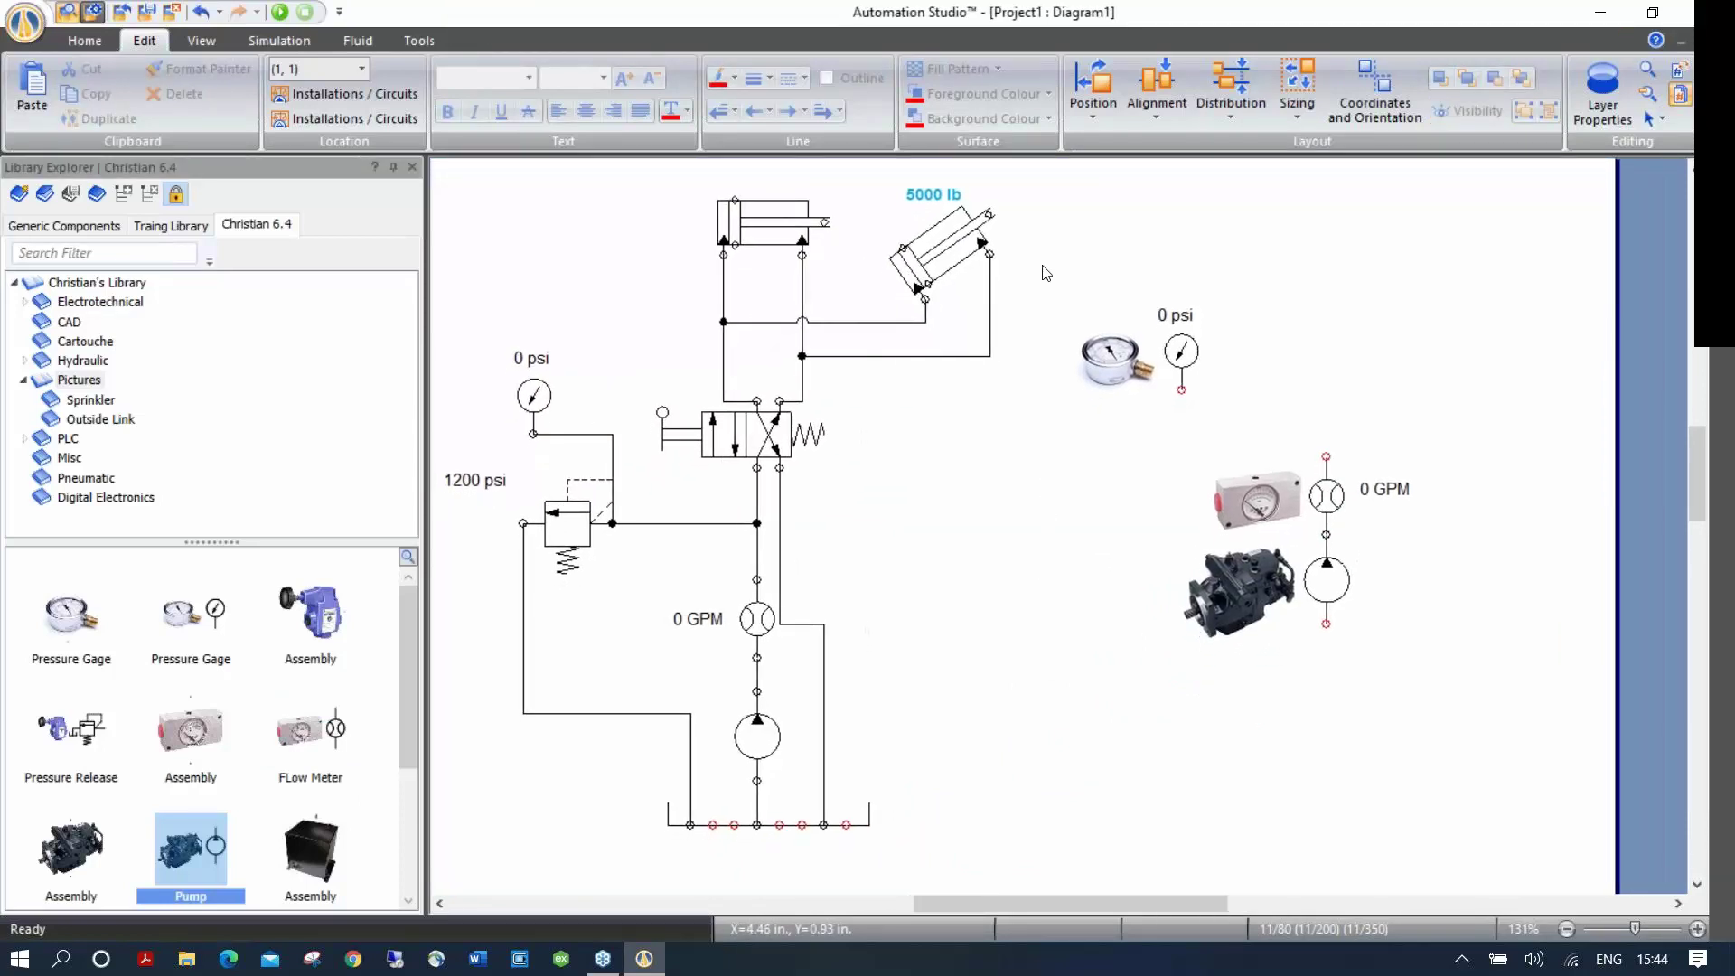
{"action": "left_click_drag", "start_coordinate": [1238, 601], "coordinate": [1338, 612]}
{"action": "left_click", "coordinate": [1333, 761]}
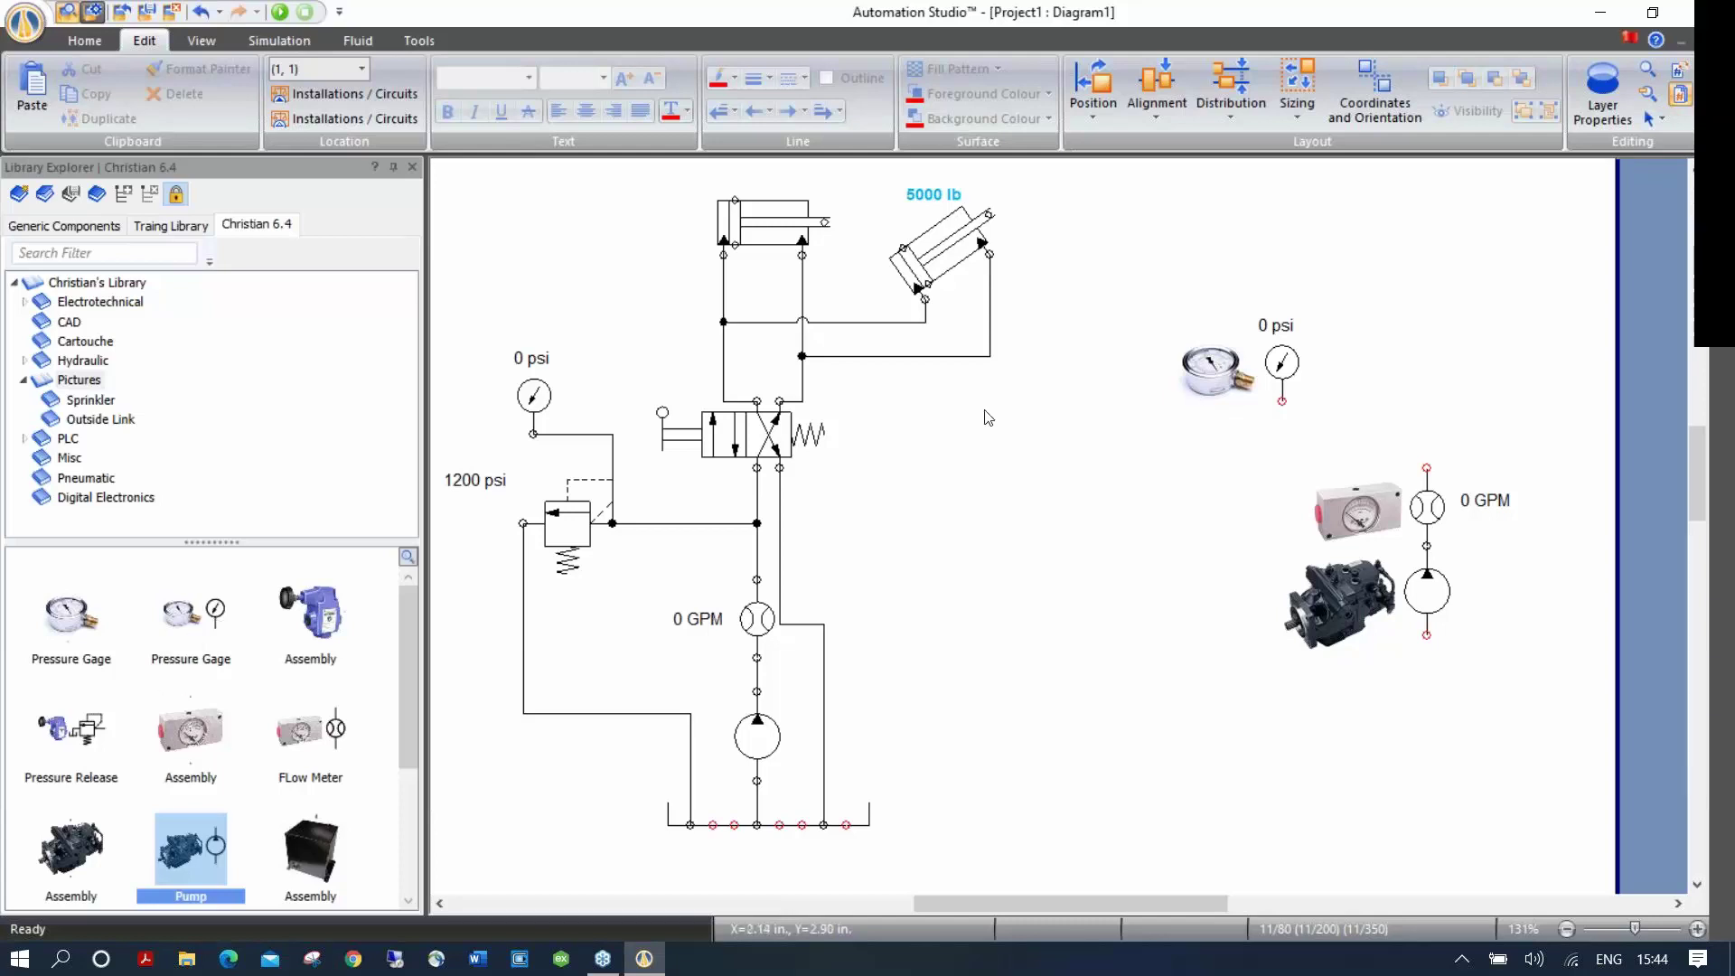
{"action": "left_click_drag", "start_coordinate": [1119, 262], "coordinate": [1576, 777]}
{"action": "key", "text": "Delete"}
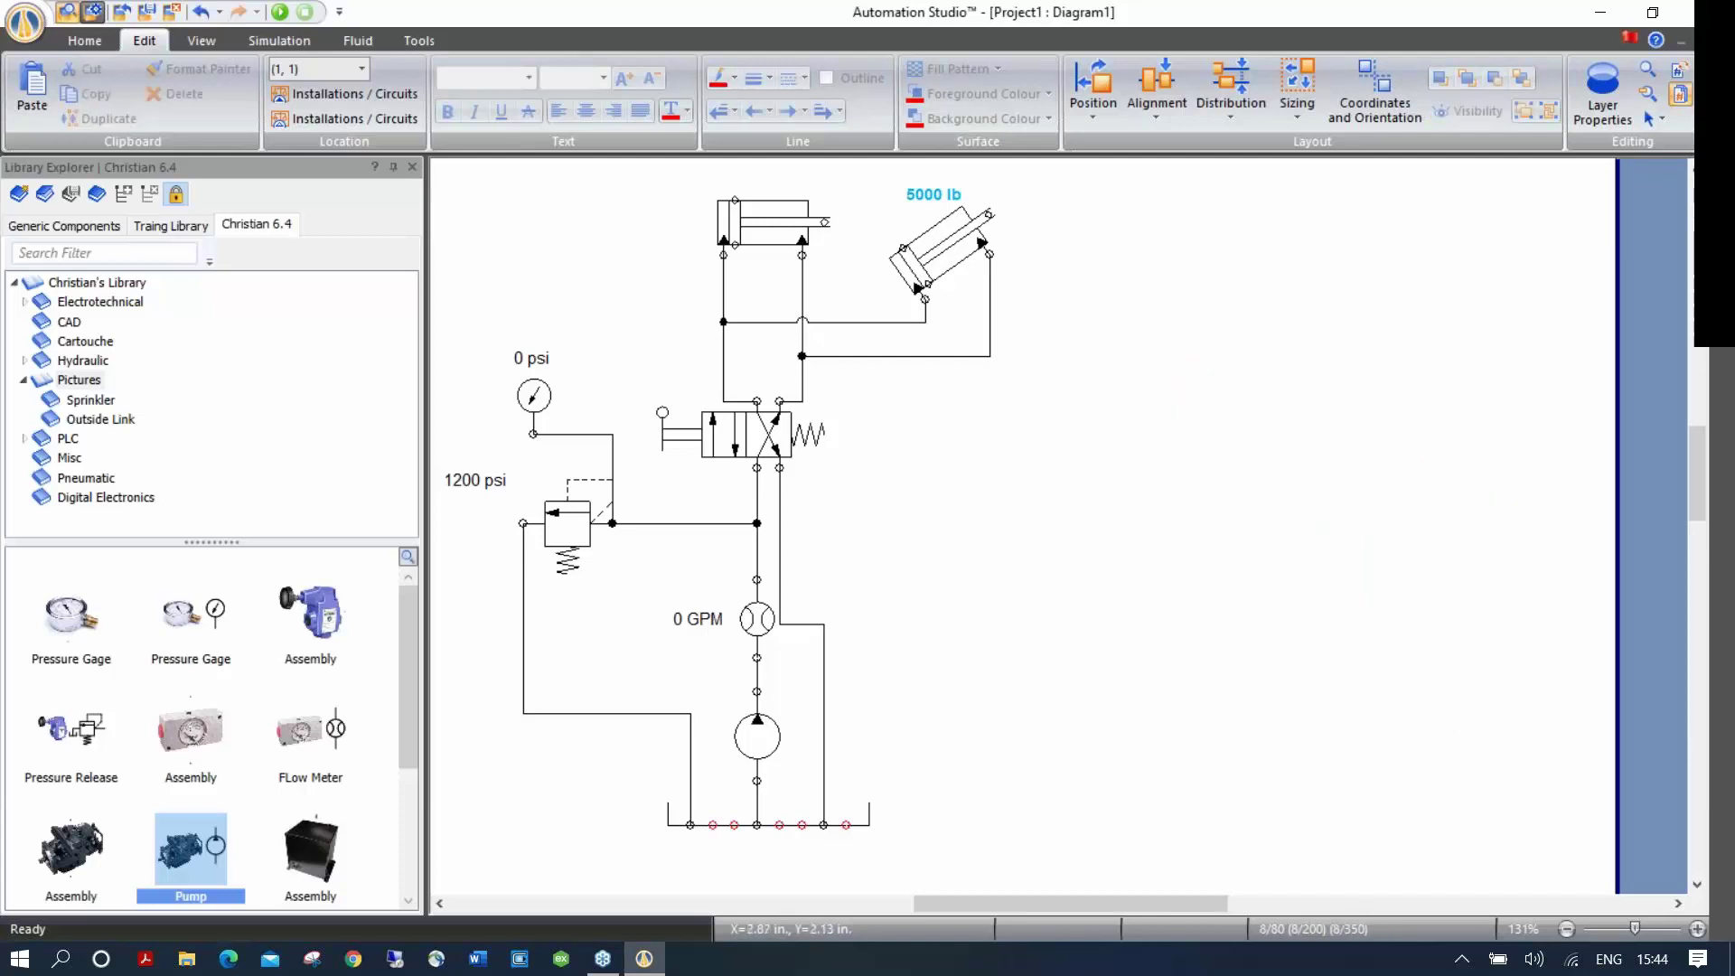
Step: Copy the horizontal cylinder into the empty area right of the circuit and insert Cylinder Picture.jpg from the Desktop above the copy
{"action": "left_click", "coordinate": [745, 220]}
{"action": "left_click_drag", "start_coordinate": [750, 224], "coordinate": [1144, 539]}
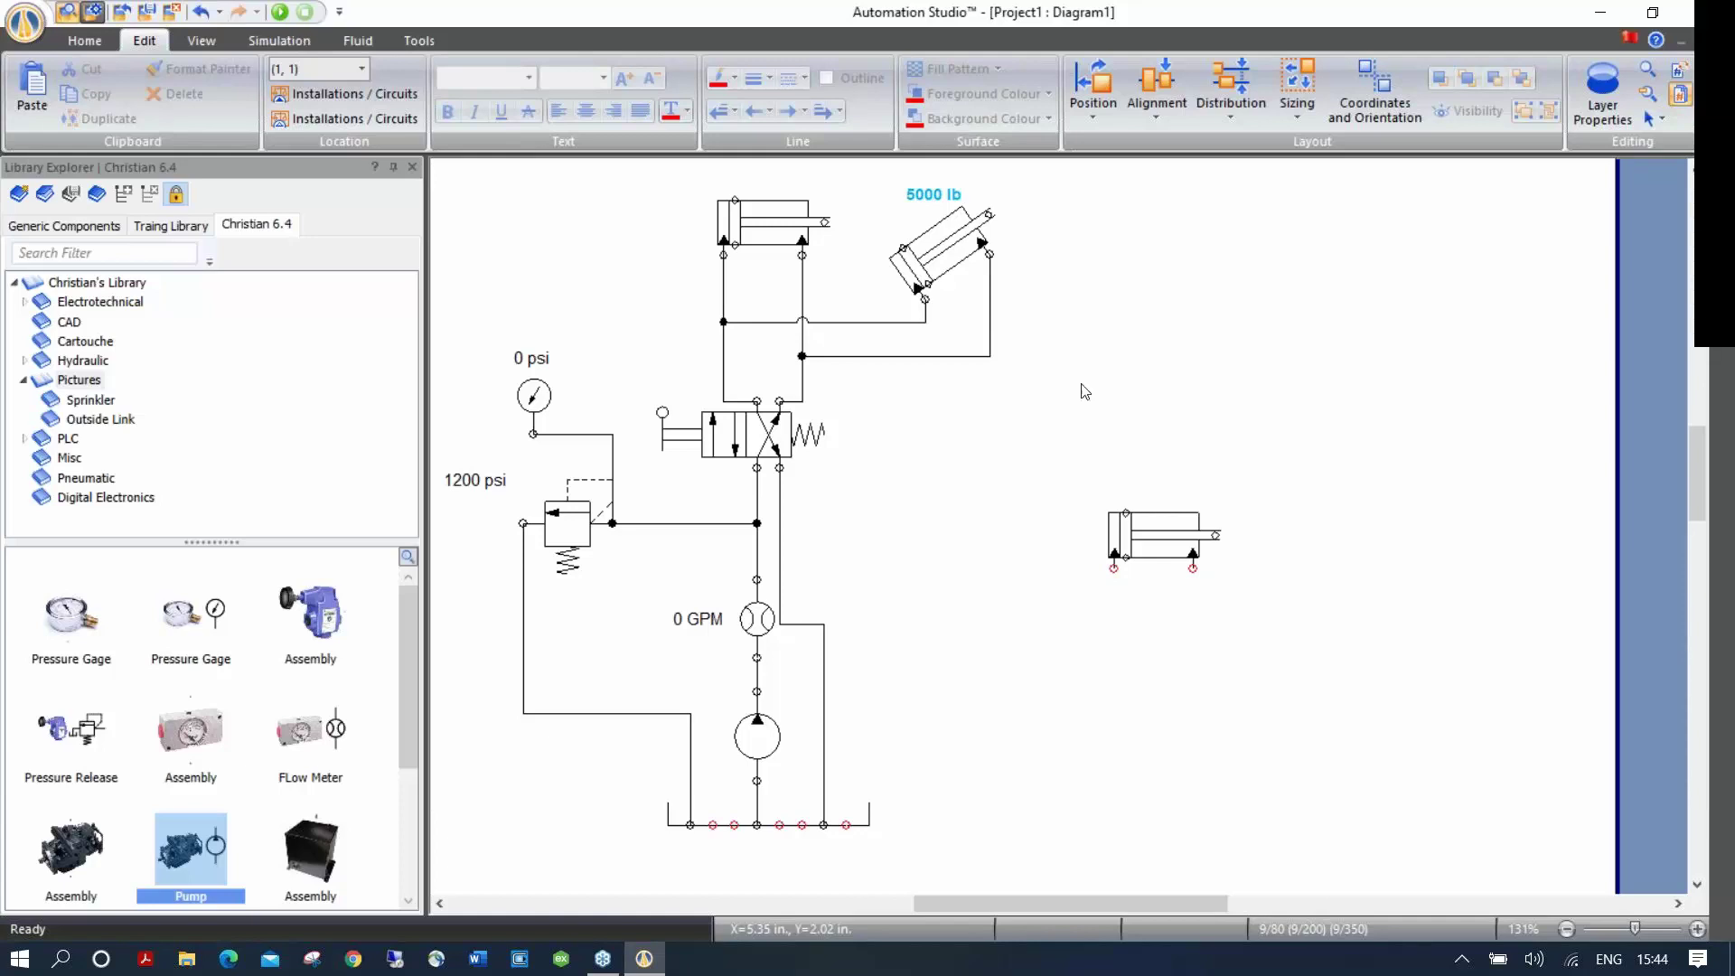
{"action": "left_click", "coordinate": [86, 41]}
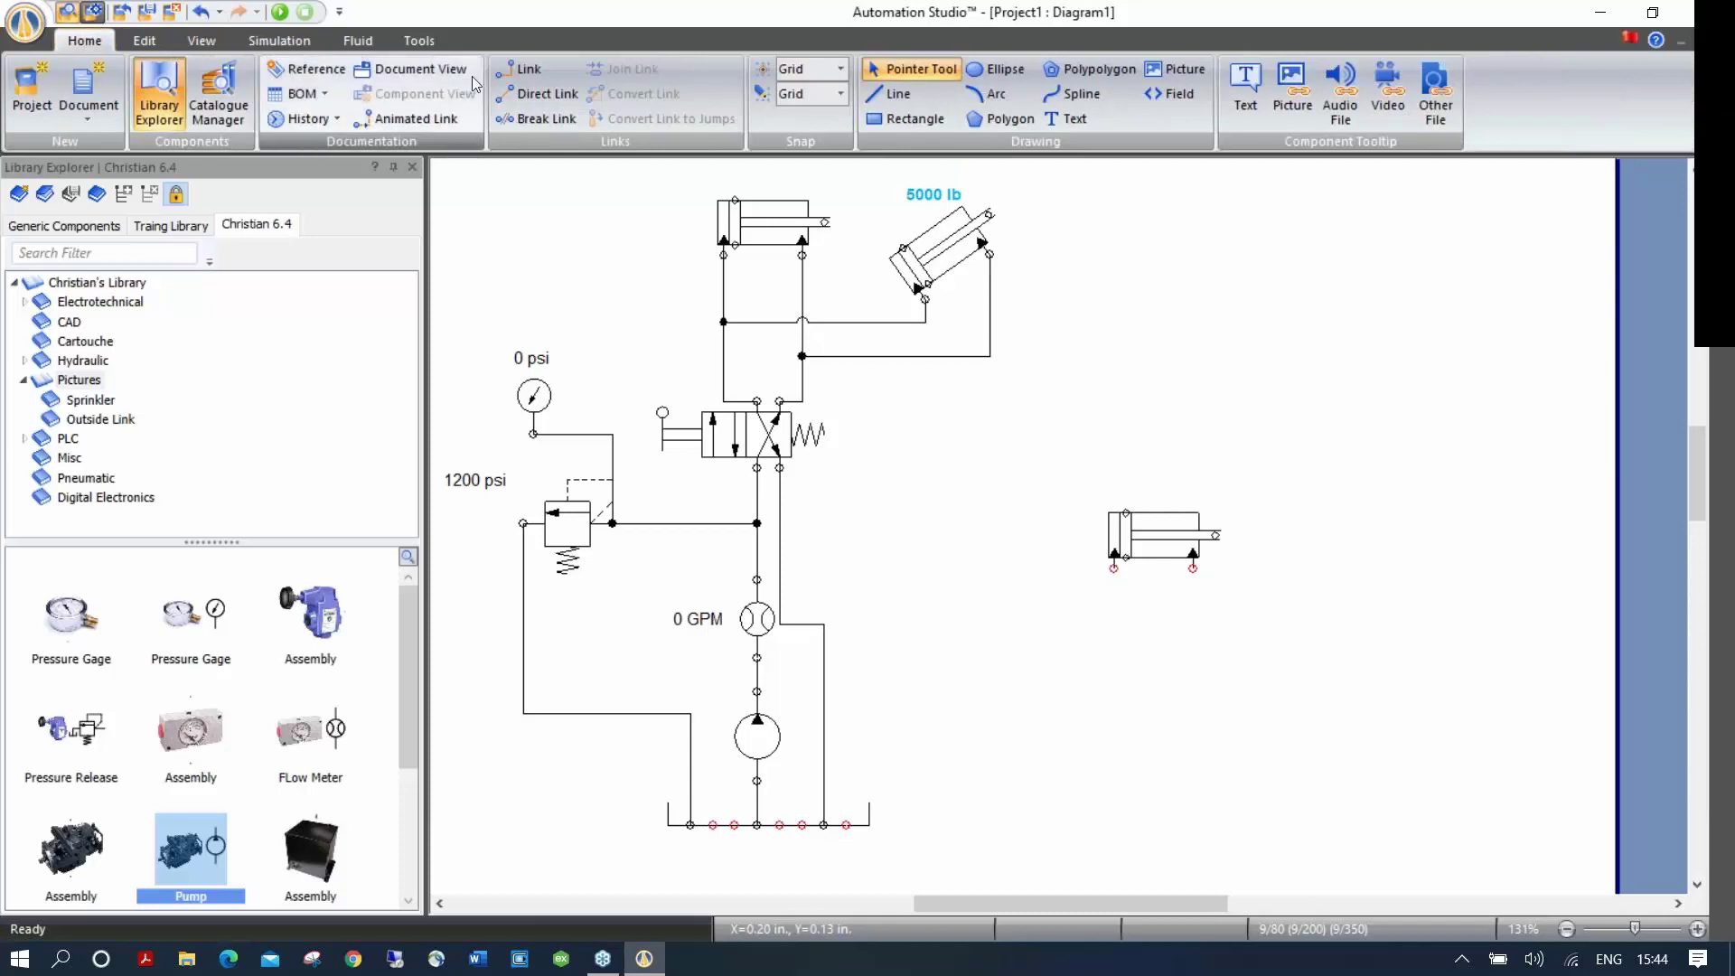
{"action": "left_click", "coordinate": [1175, 72]}
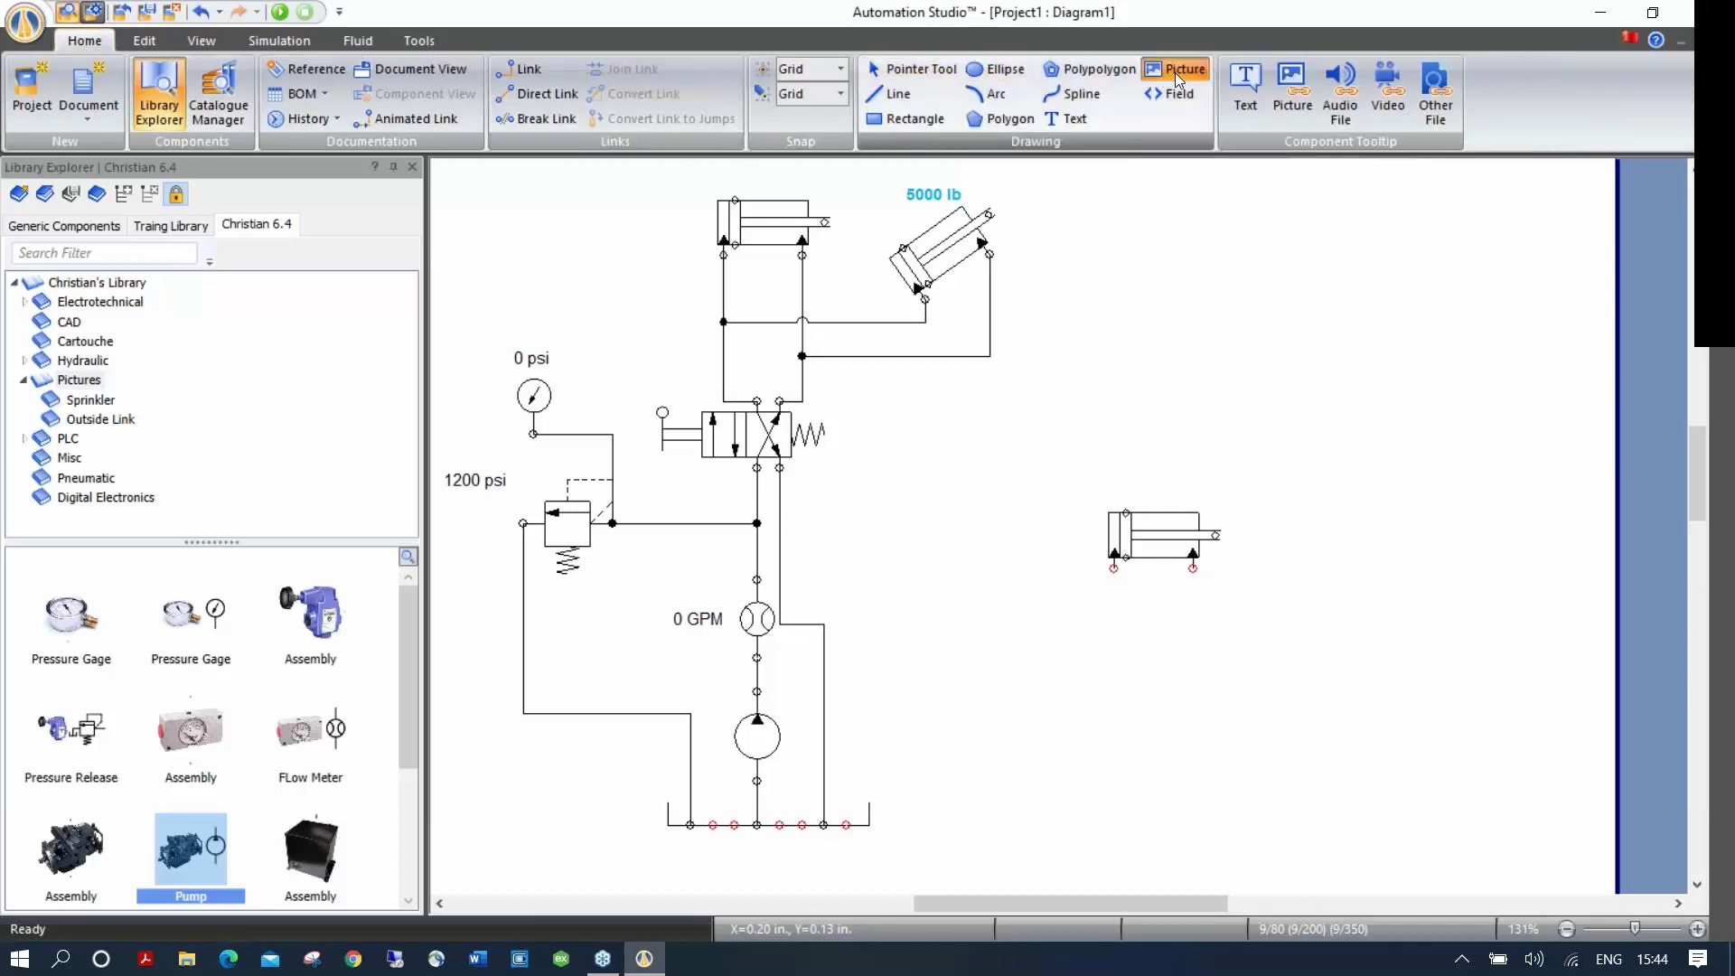
{"action": "left_click_drag", "start_coordinate": [1093, 368], "coordinate": [1182, 401]}
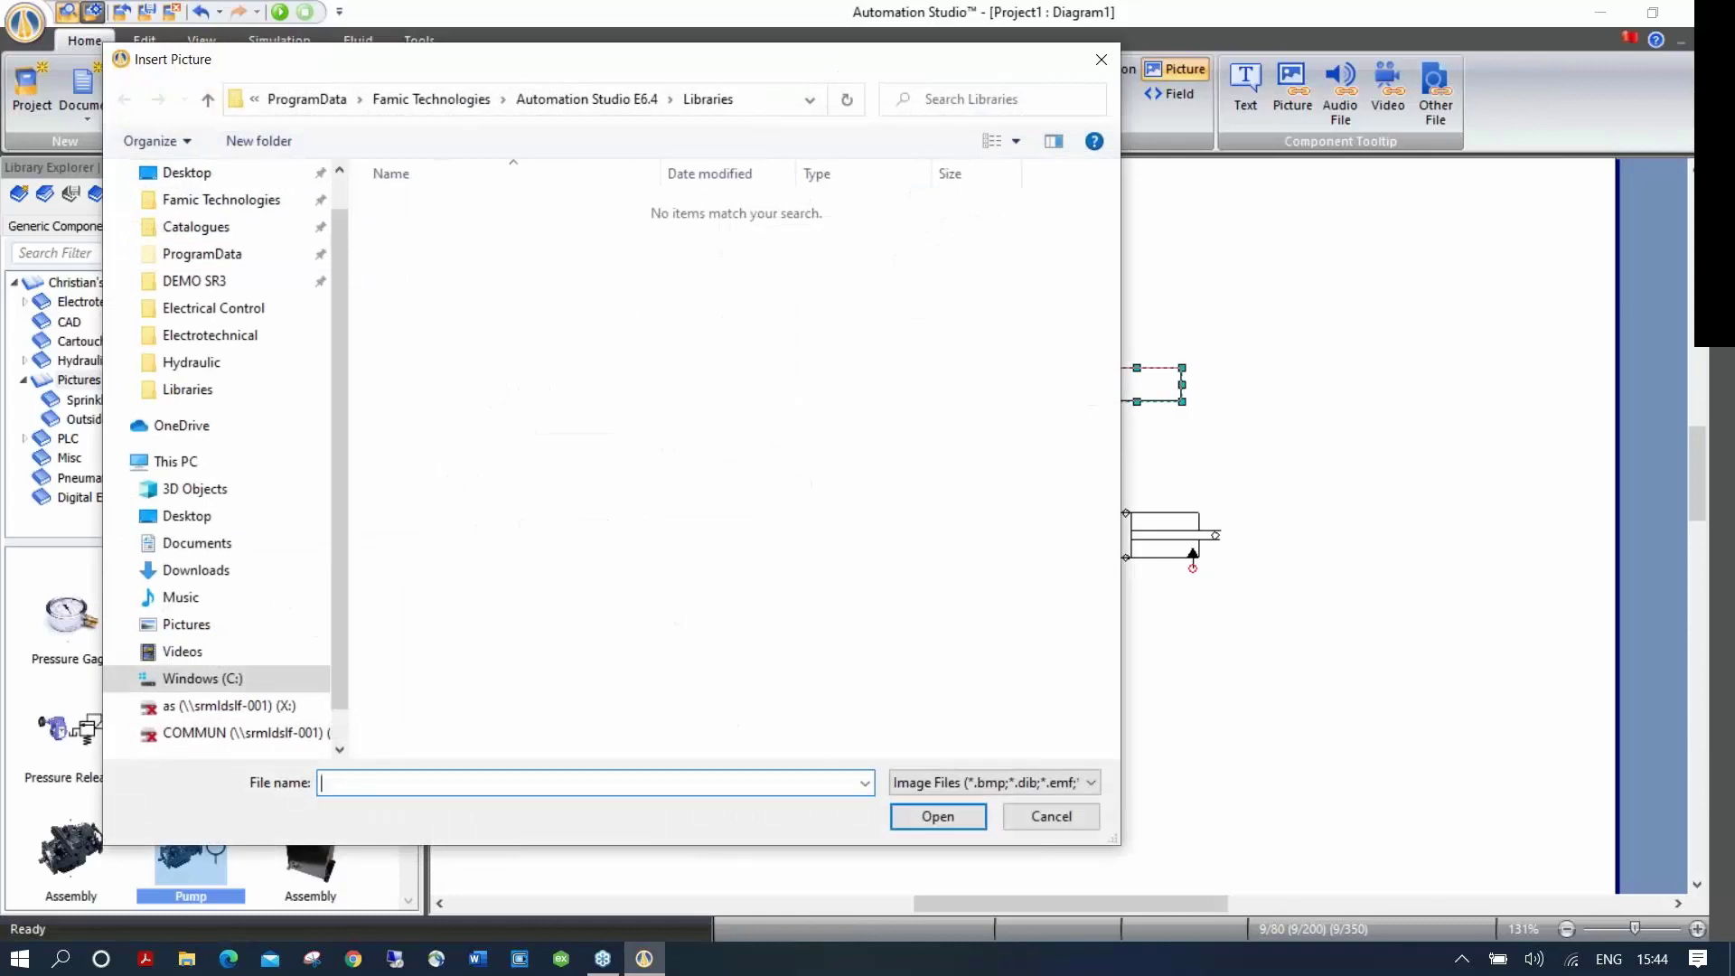
{"action": "left_click", "coordinate": [183, 173]}
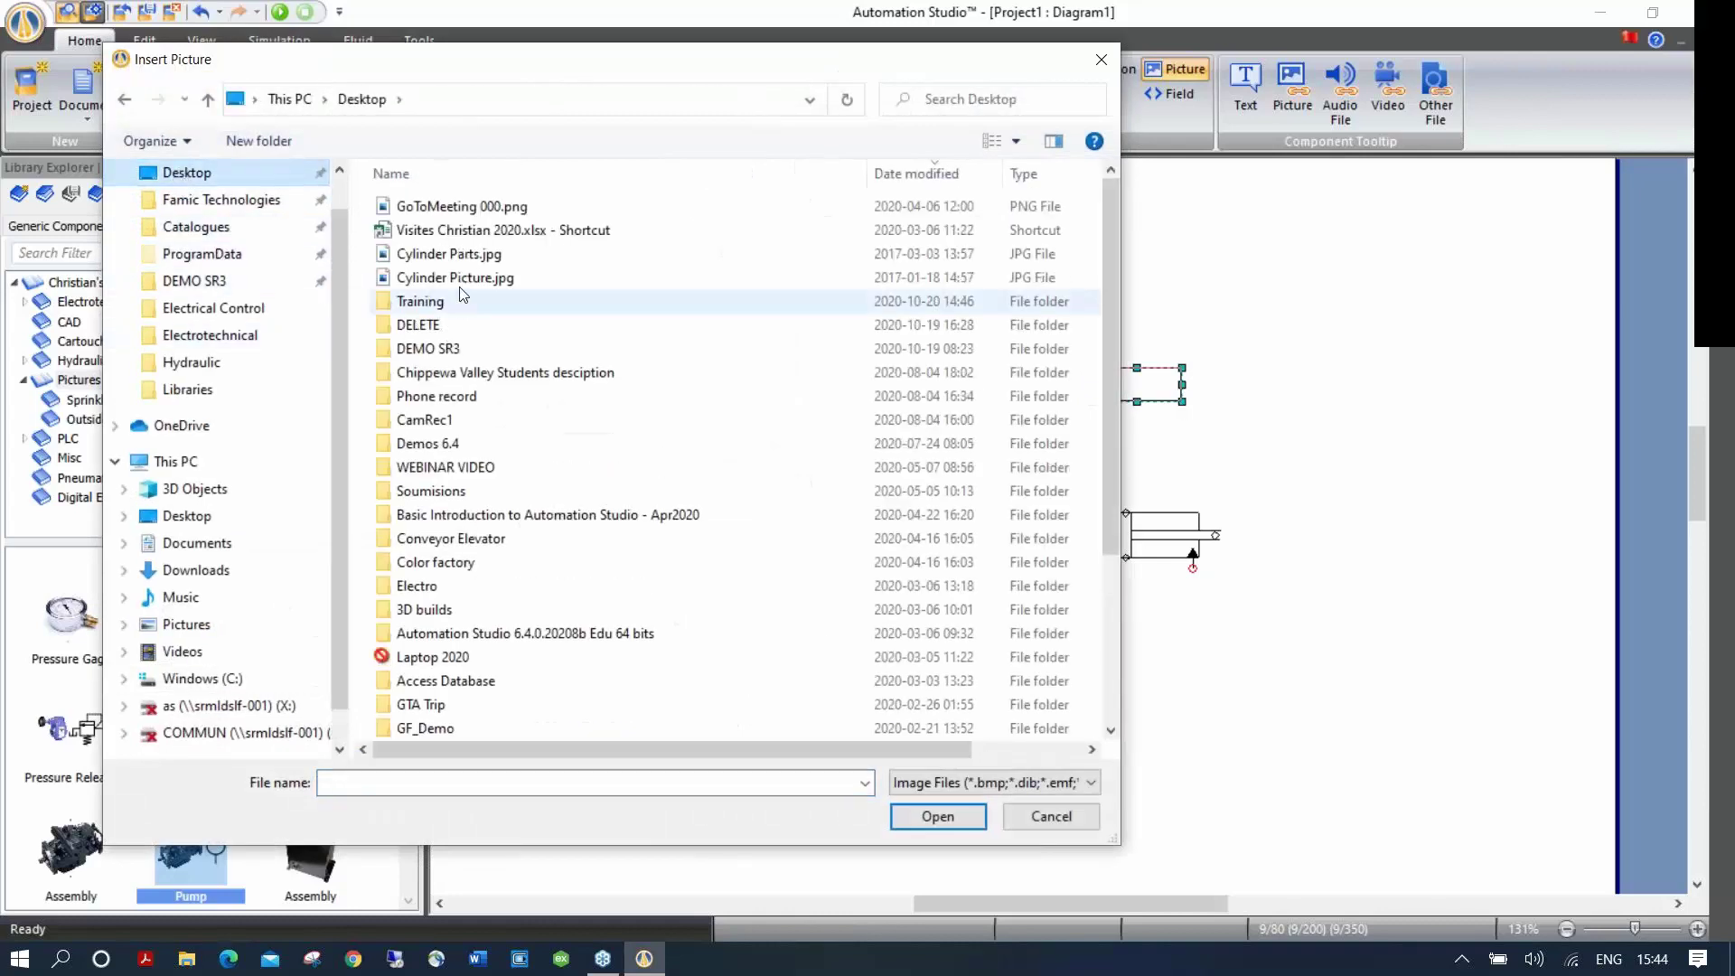
{"action": "double_click", "coordinate": [455, 280]}
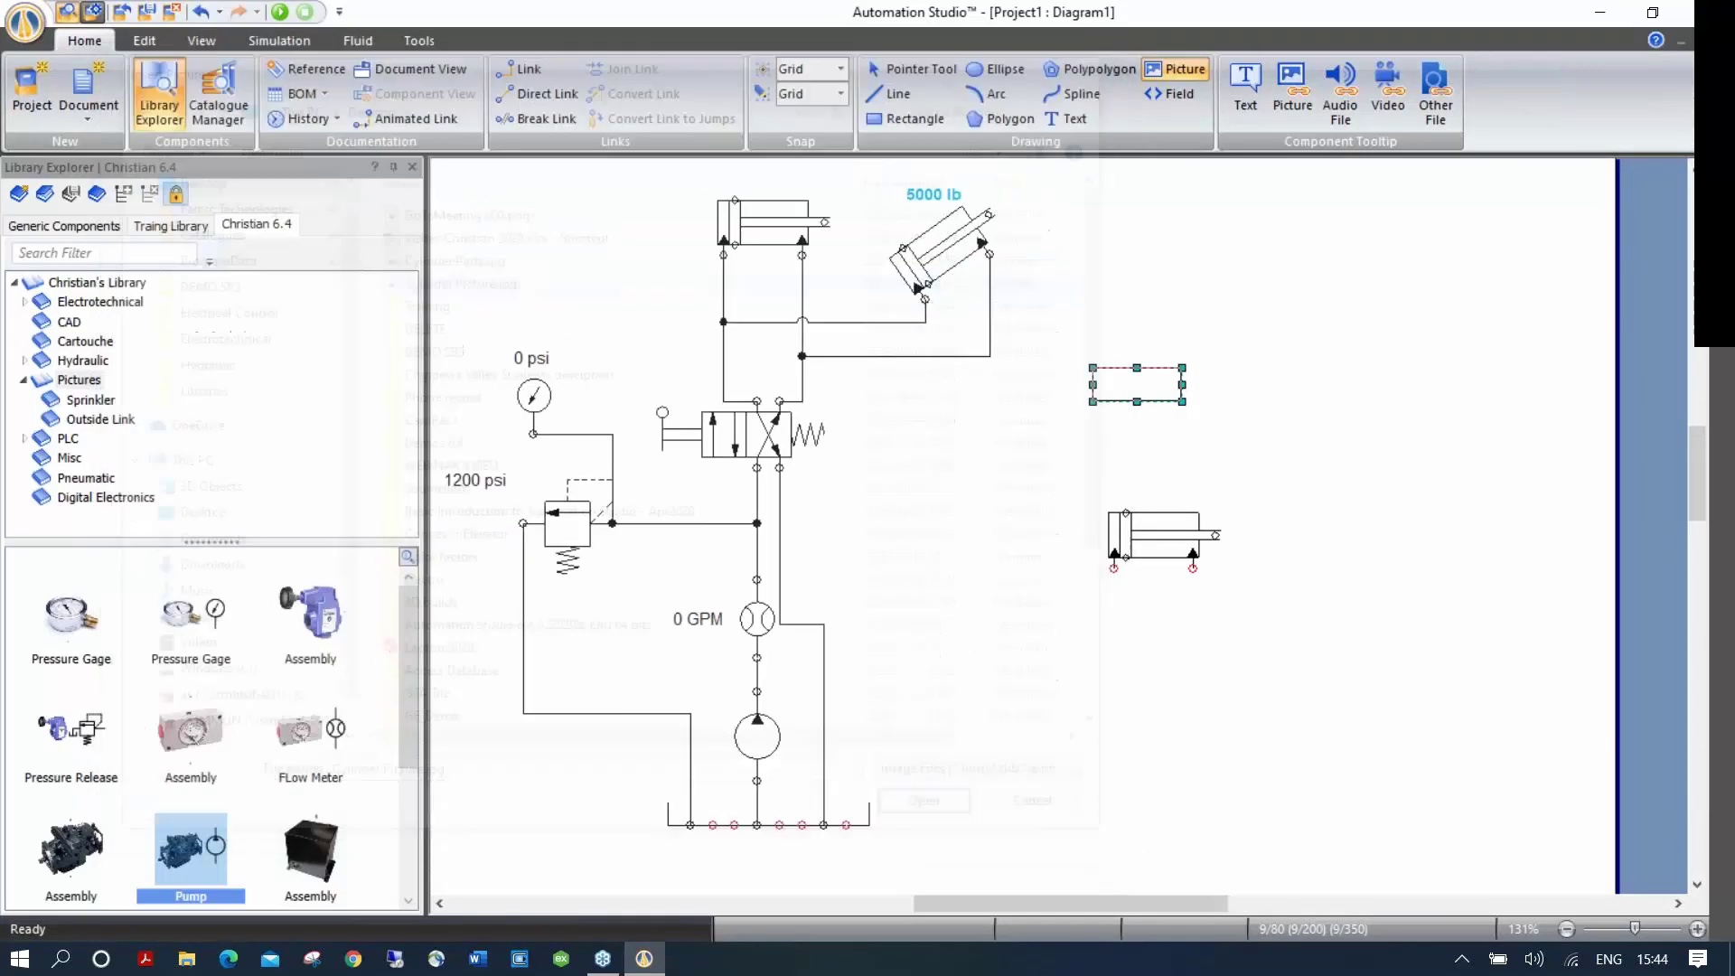
{"action": "key", "text": "Escape"}
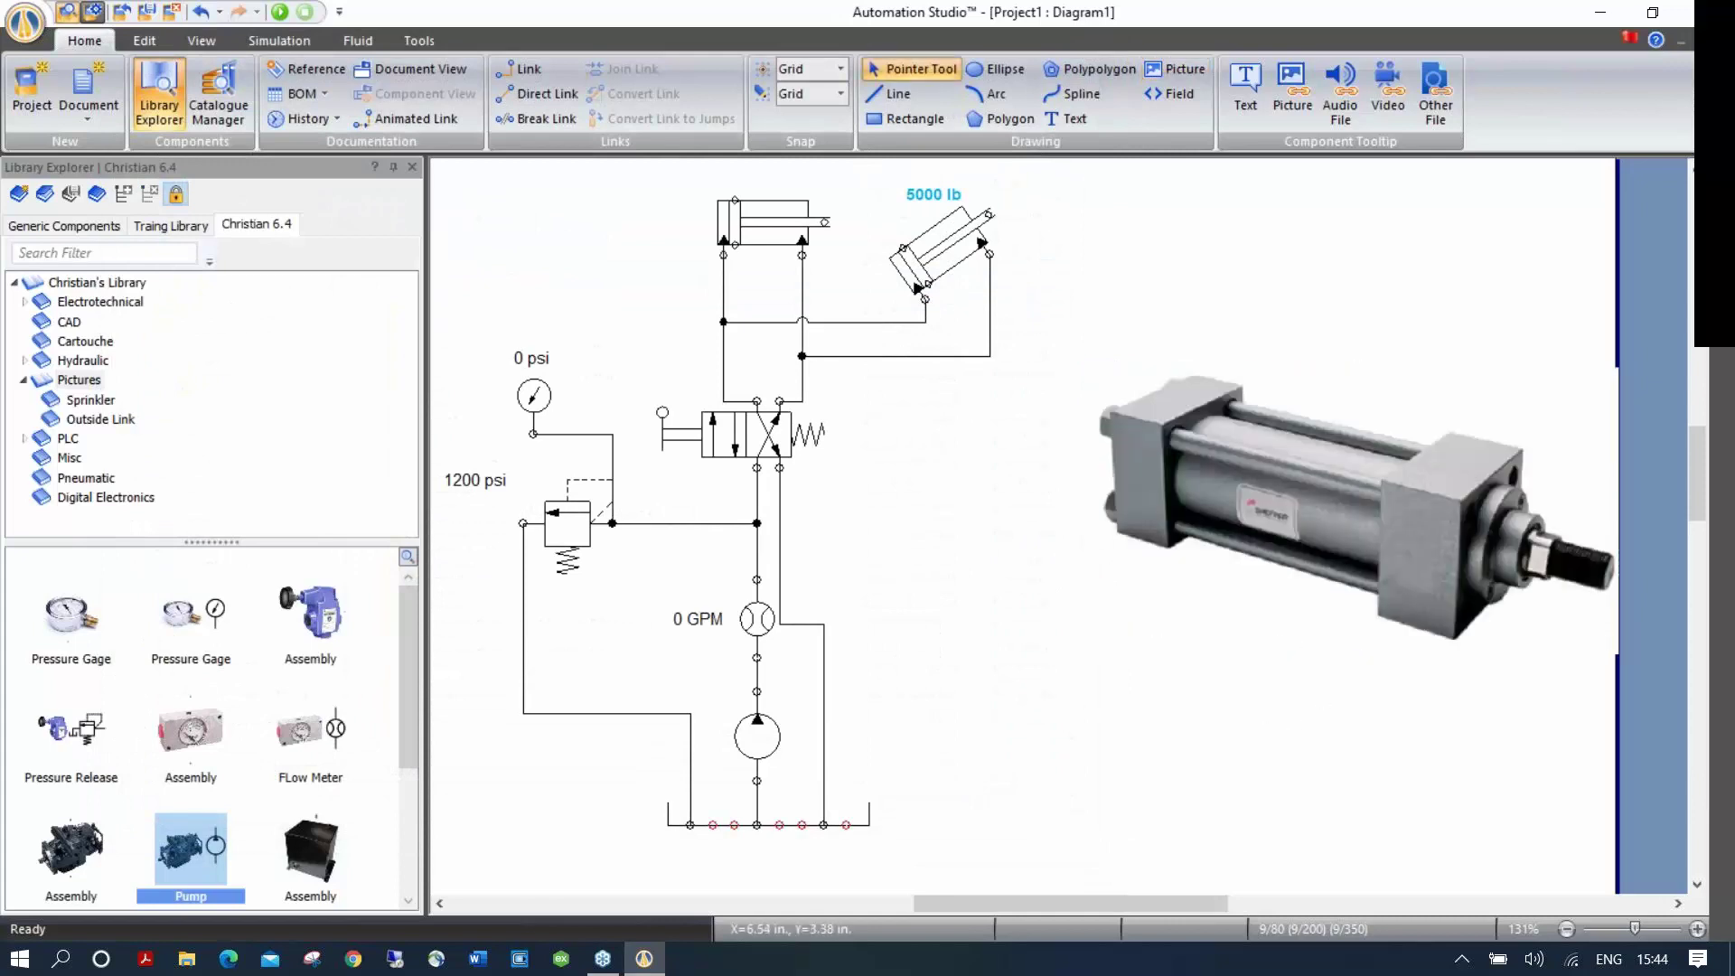
Step: Shrink the inserted cylinder picture to about the width of the copied cylinder symbol, keeping it directly above the symbol
{"action": "left_click", "coordinate": [1537, 620]}
{"action": "left_click_drag", "start_coordinate": [1619, 654], "coordinate": [1185, 483]}
{"action": "left_click", "coordinate": [1228, 659]}
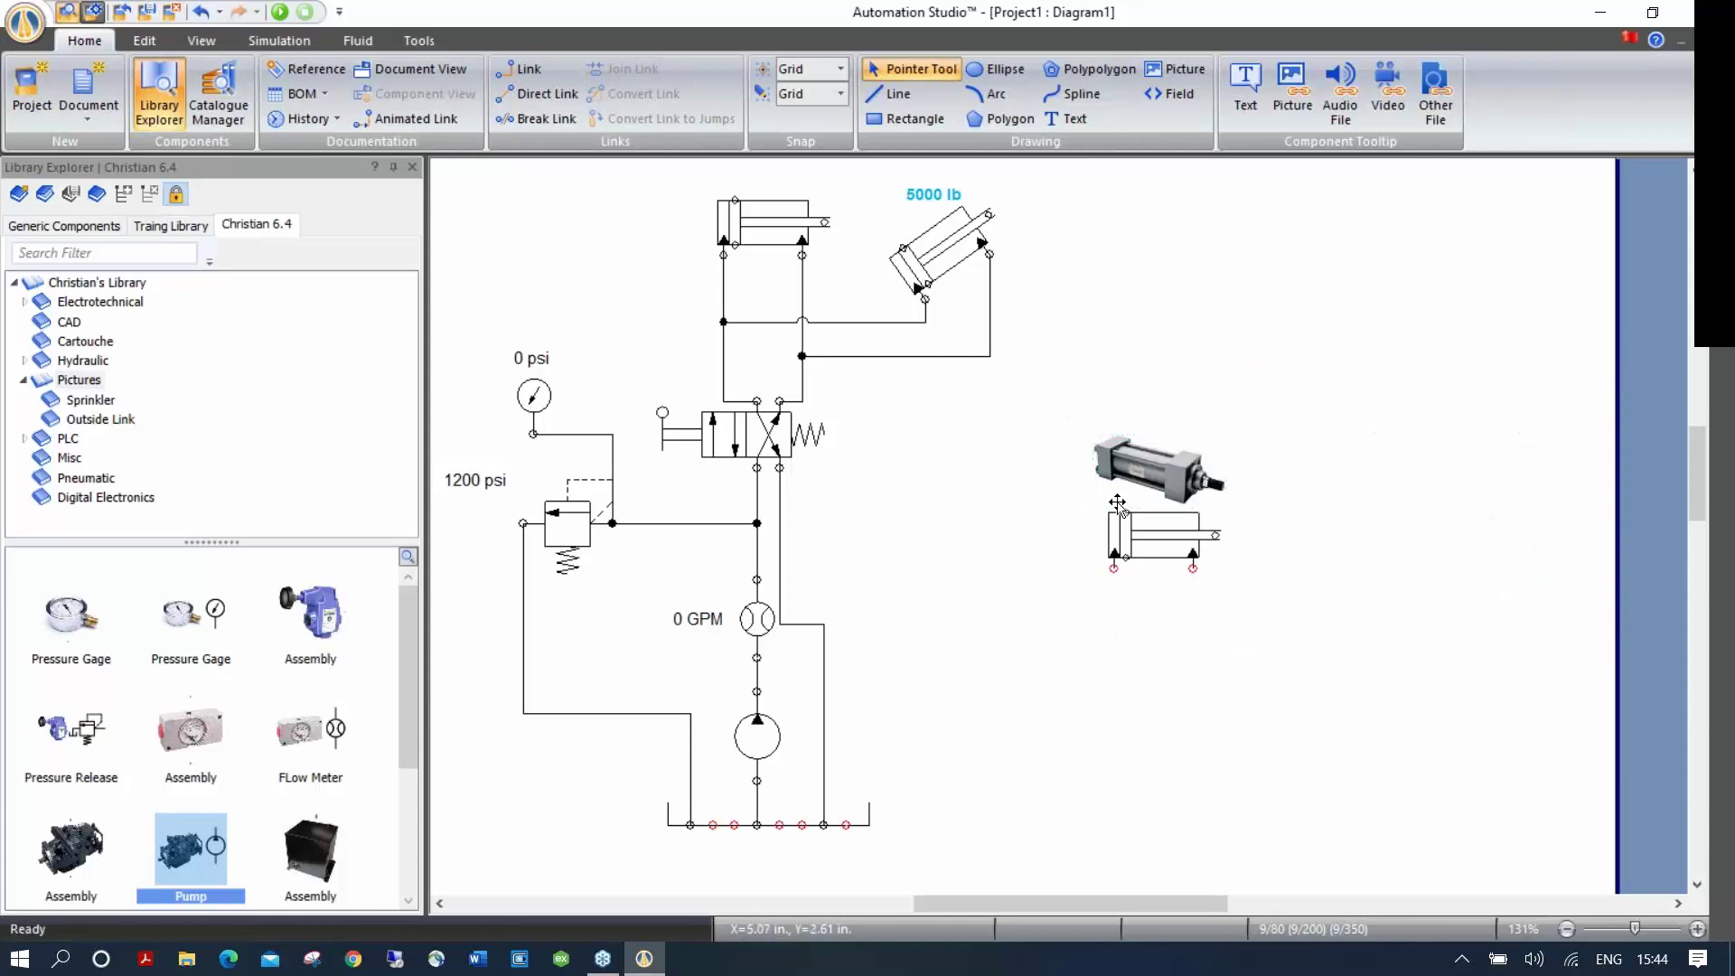
Step: Group the cylinder picture with the copied cylinder symbol below it
{"action": "left_click_drag", "start_coordinate": [1021, 383], "coordinate": [1337, 713]}
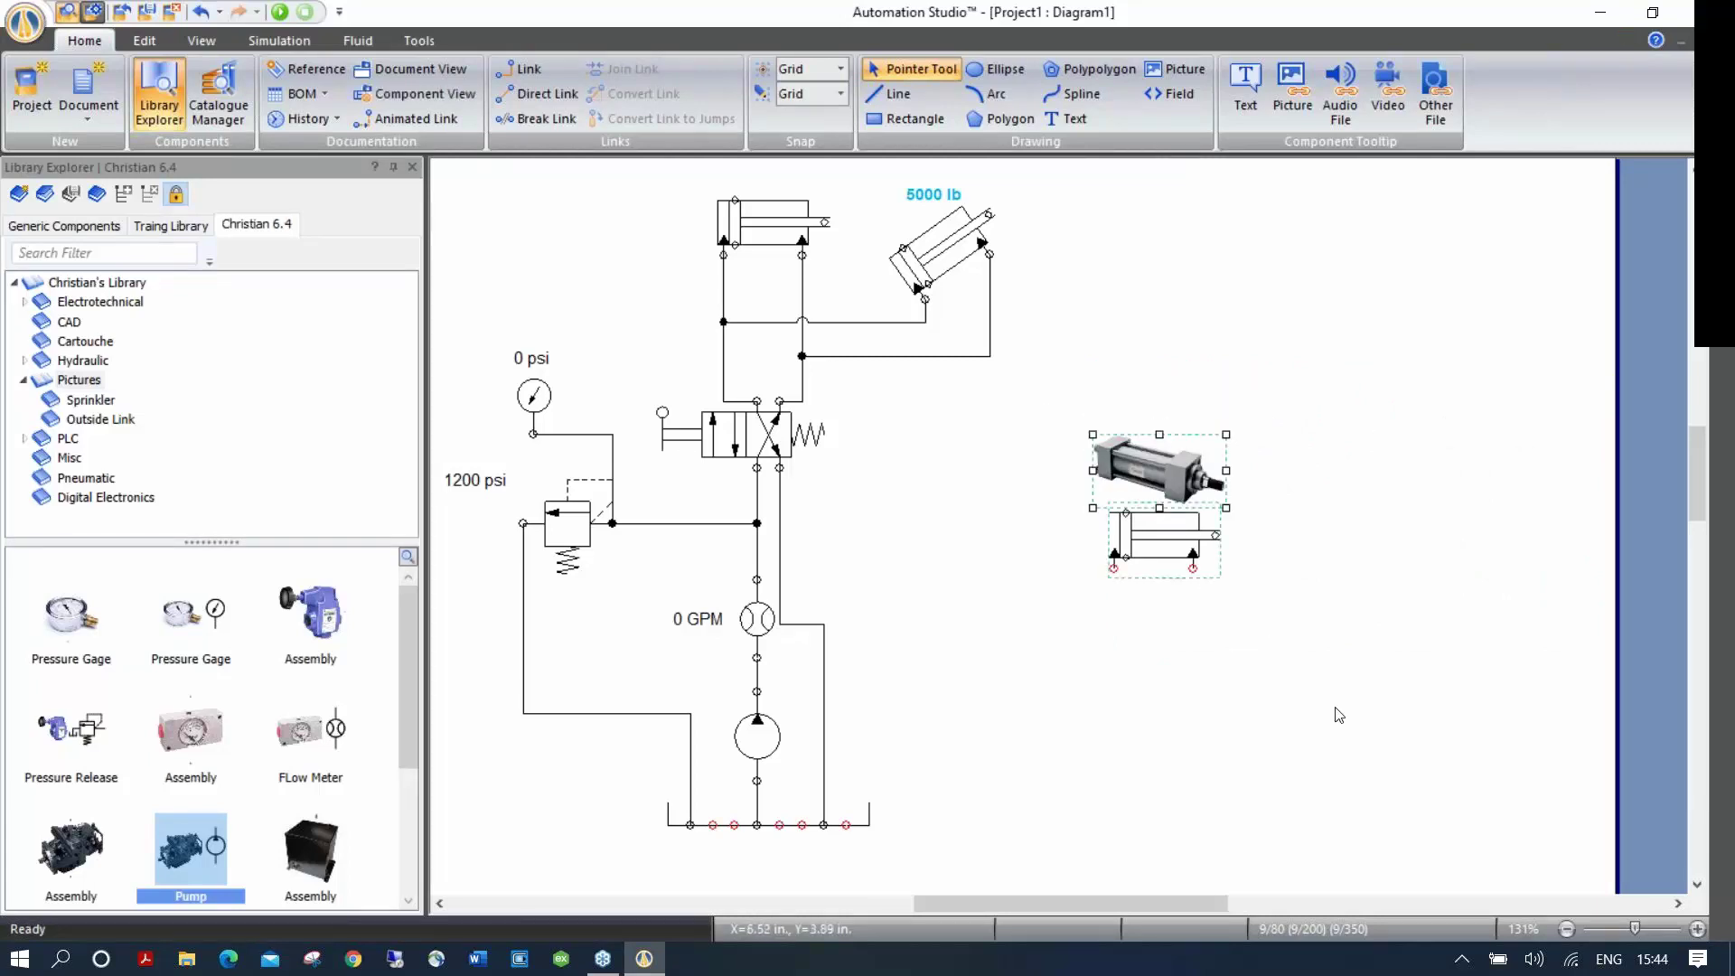
{"action": "right_click", "coordinate": [1176, 544]}
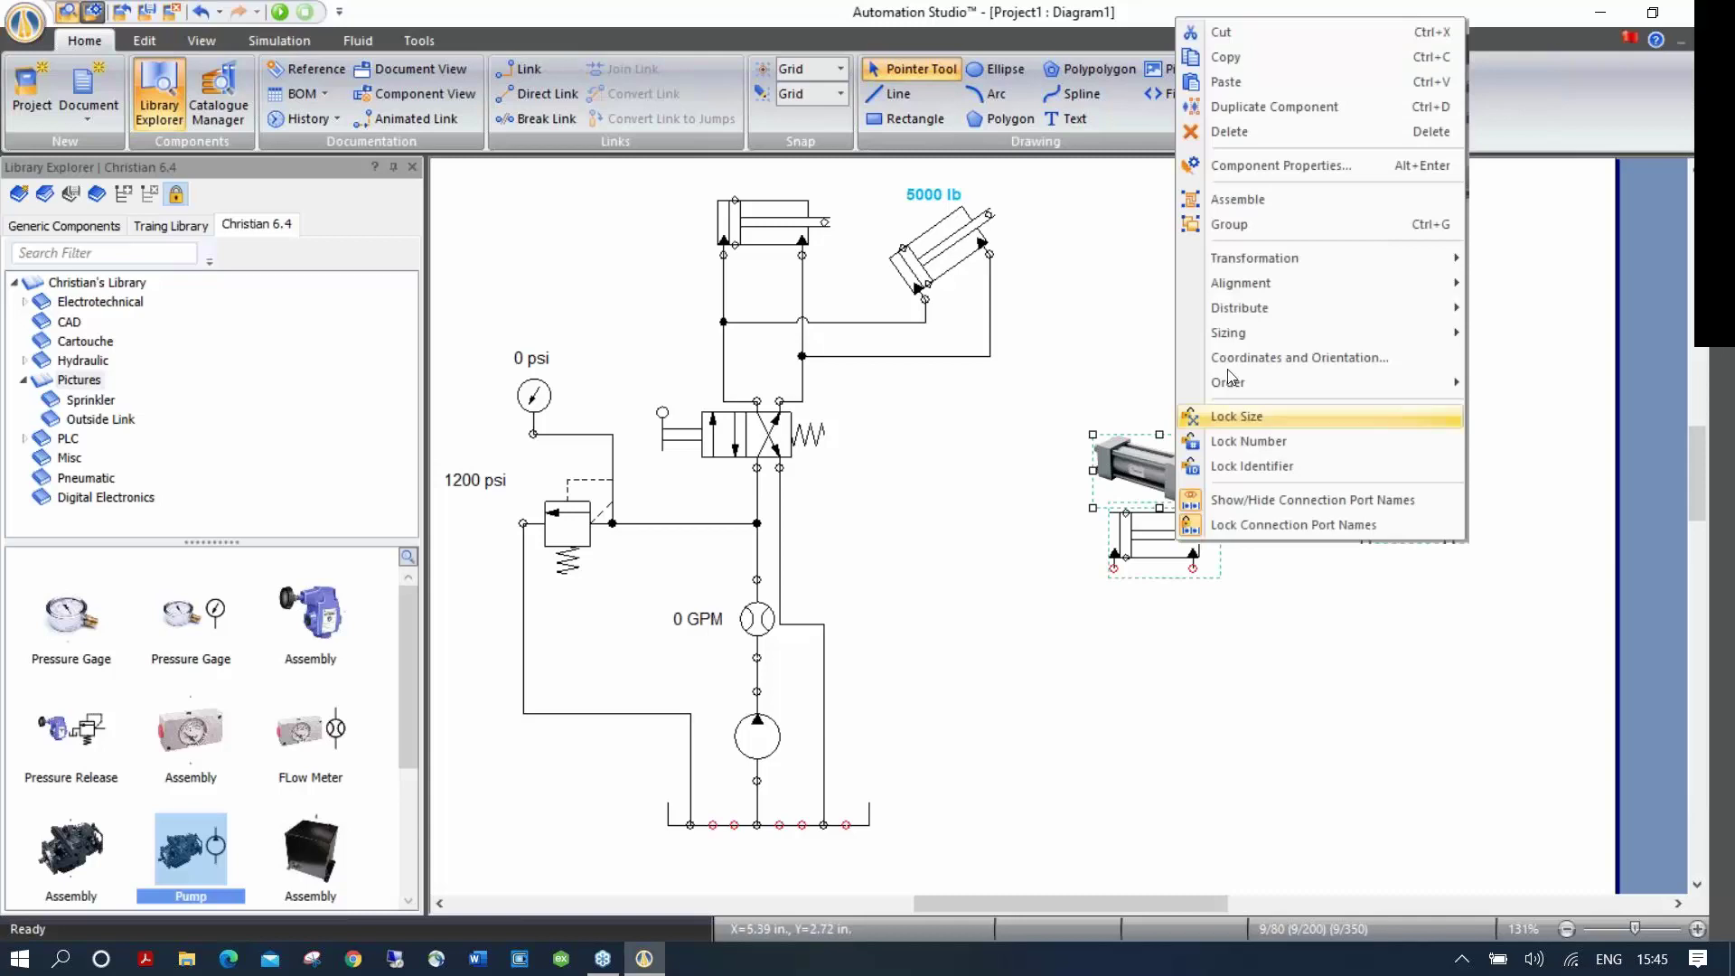
{"action": "left_click", "coordinate": [1229, 57]}
{"action": "right_click", "coordinate": [1163, 506]}
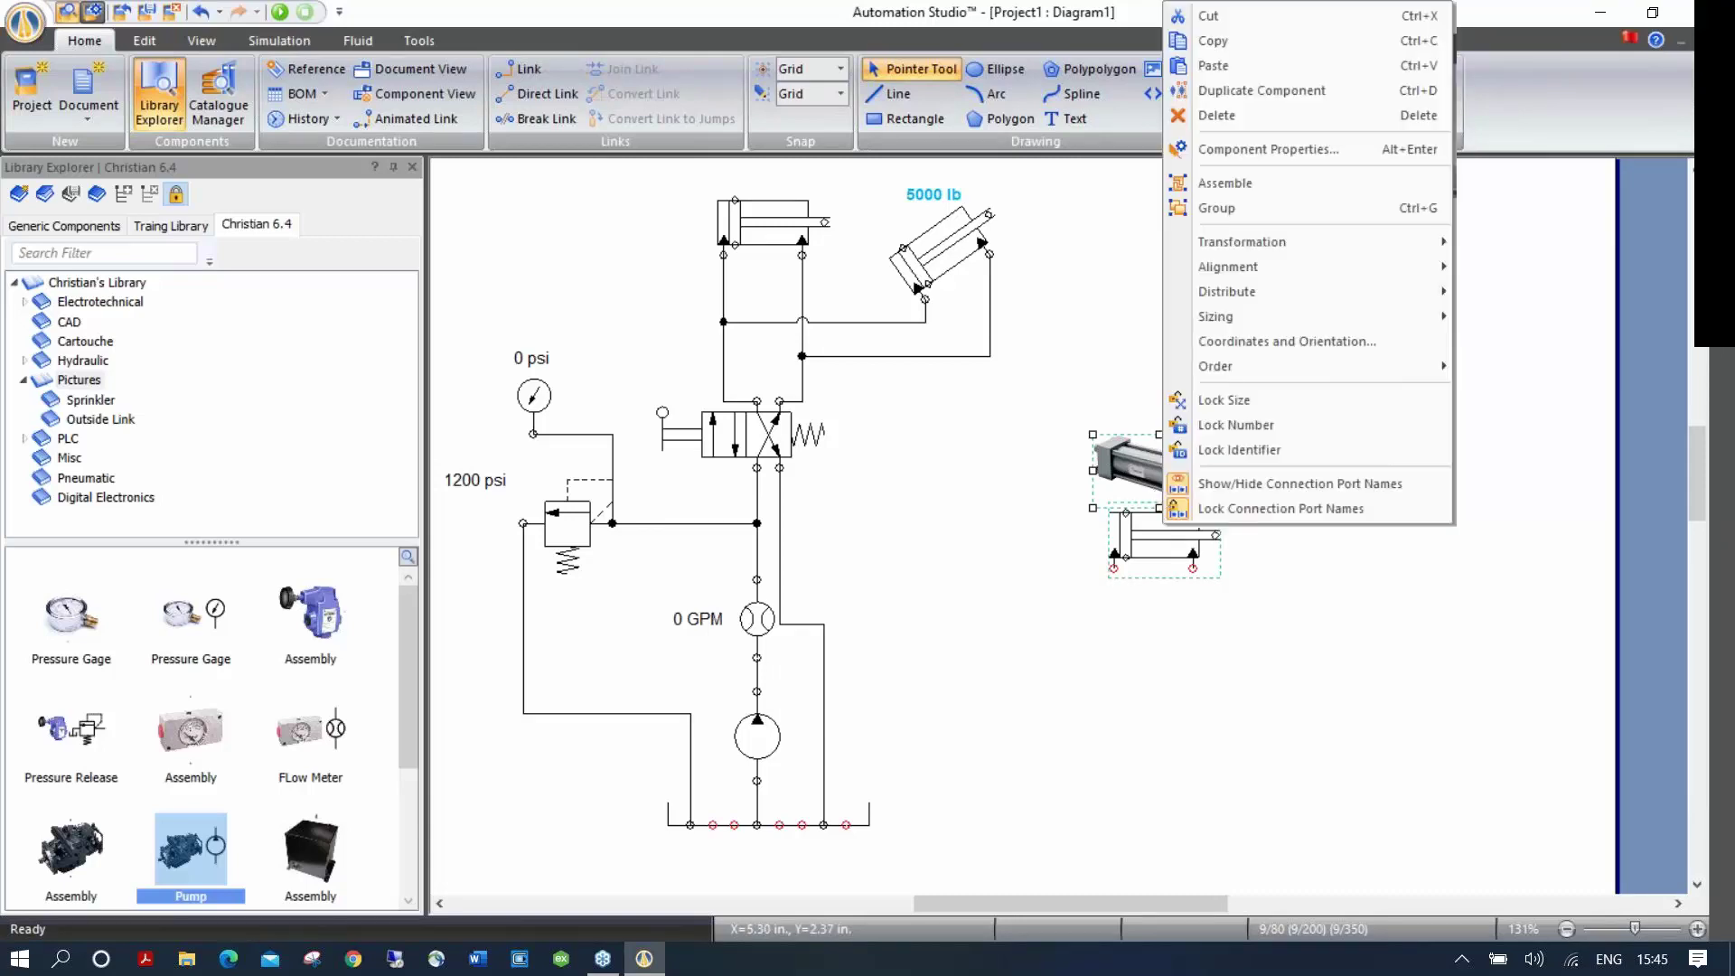
{"action": "left_click", "coordinate": [1229, 209]}
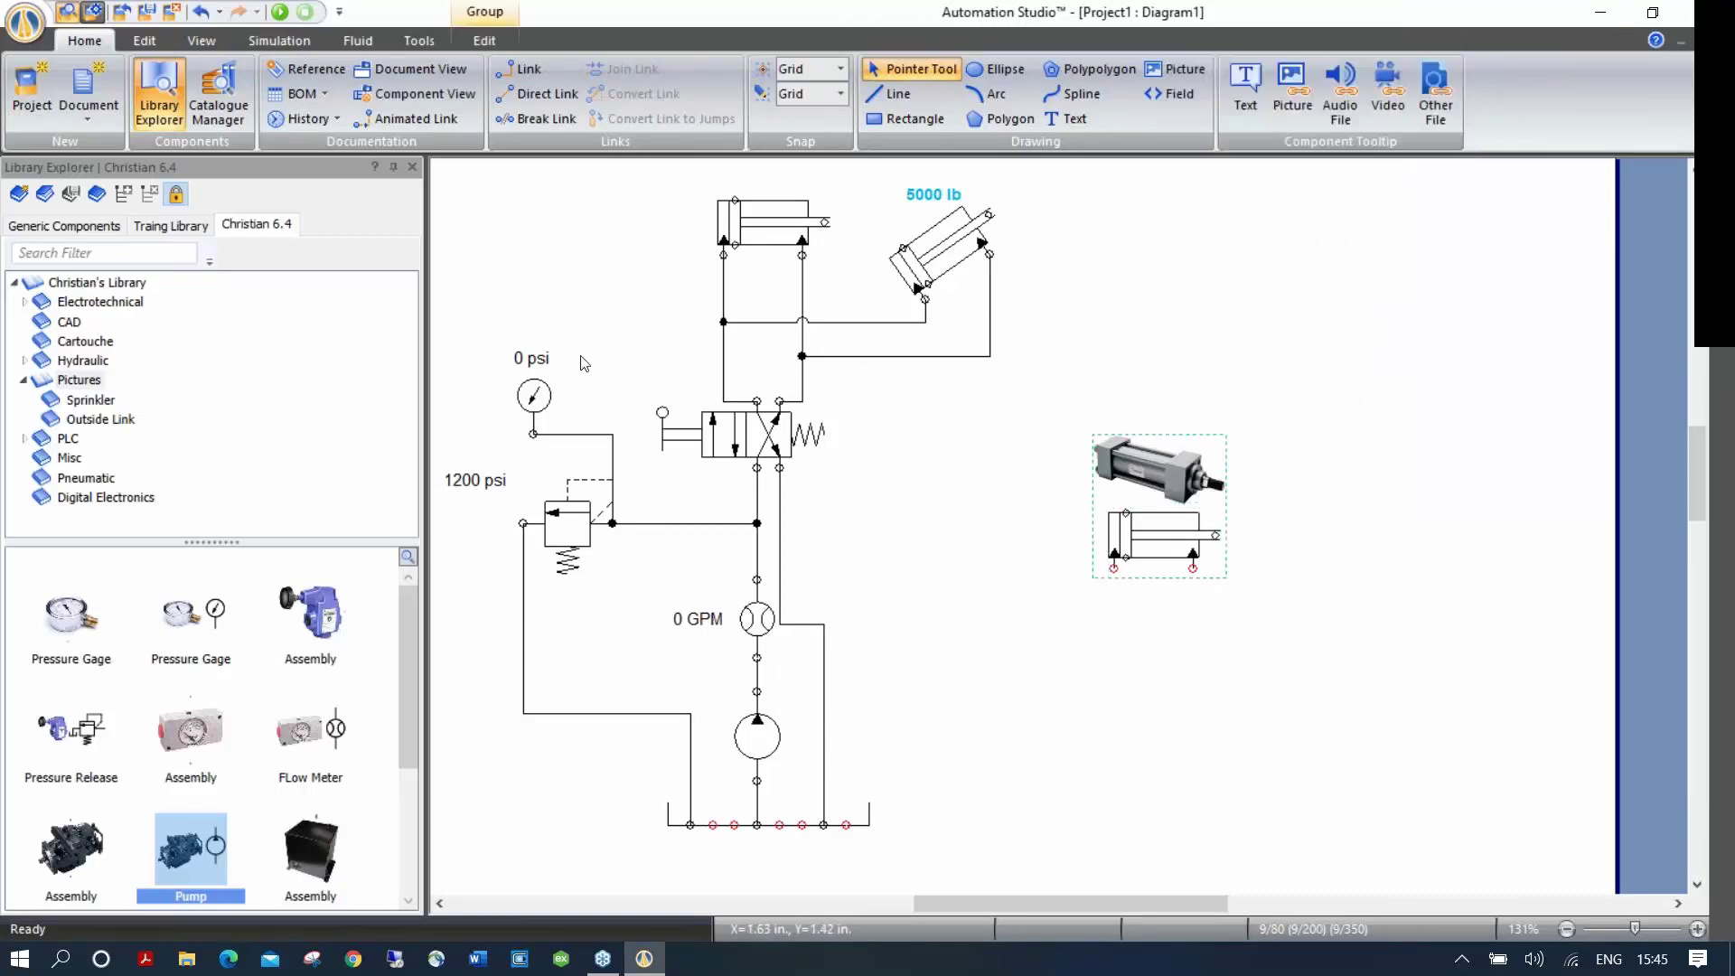
Step: Add the cylinder group to the Lab1 folder of Traing Library and delete the group from the diagram
{"action": "left_click", "coordinate": [174, 229]}
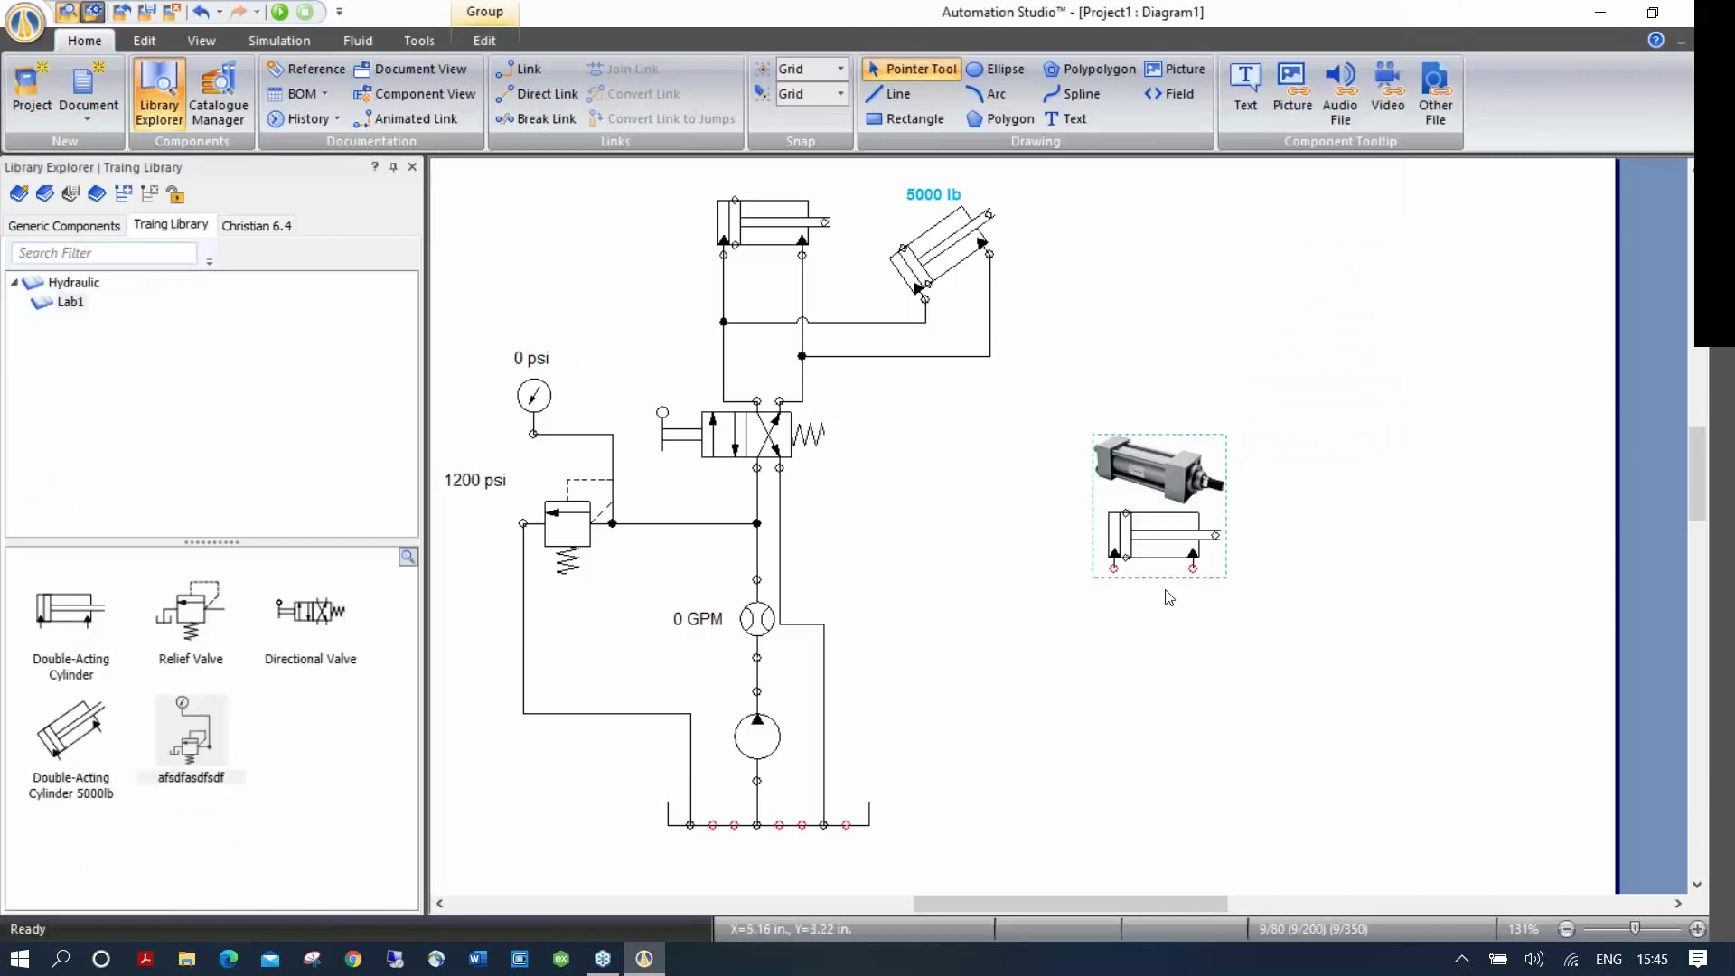
{"action": "left_click_drag", "start_coordinate": [1175, 542], "coordinate": [357, 791]}
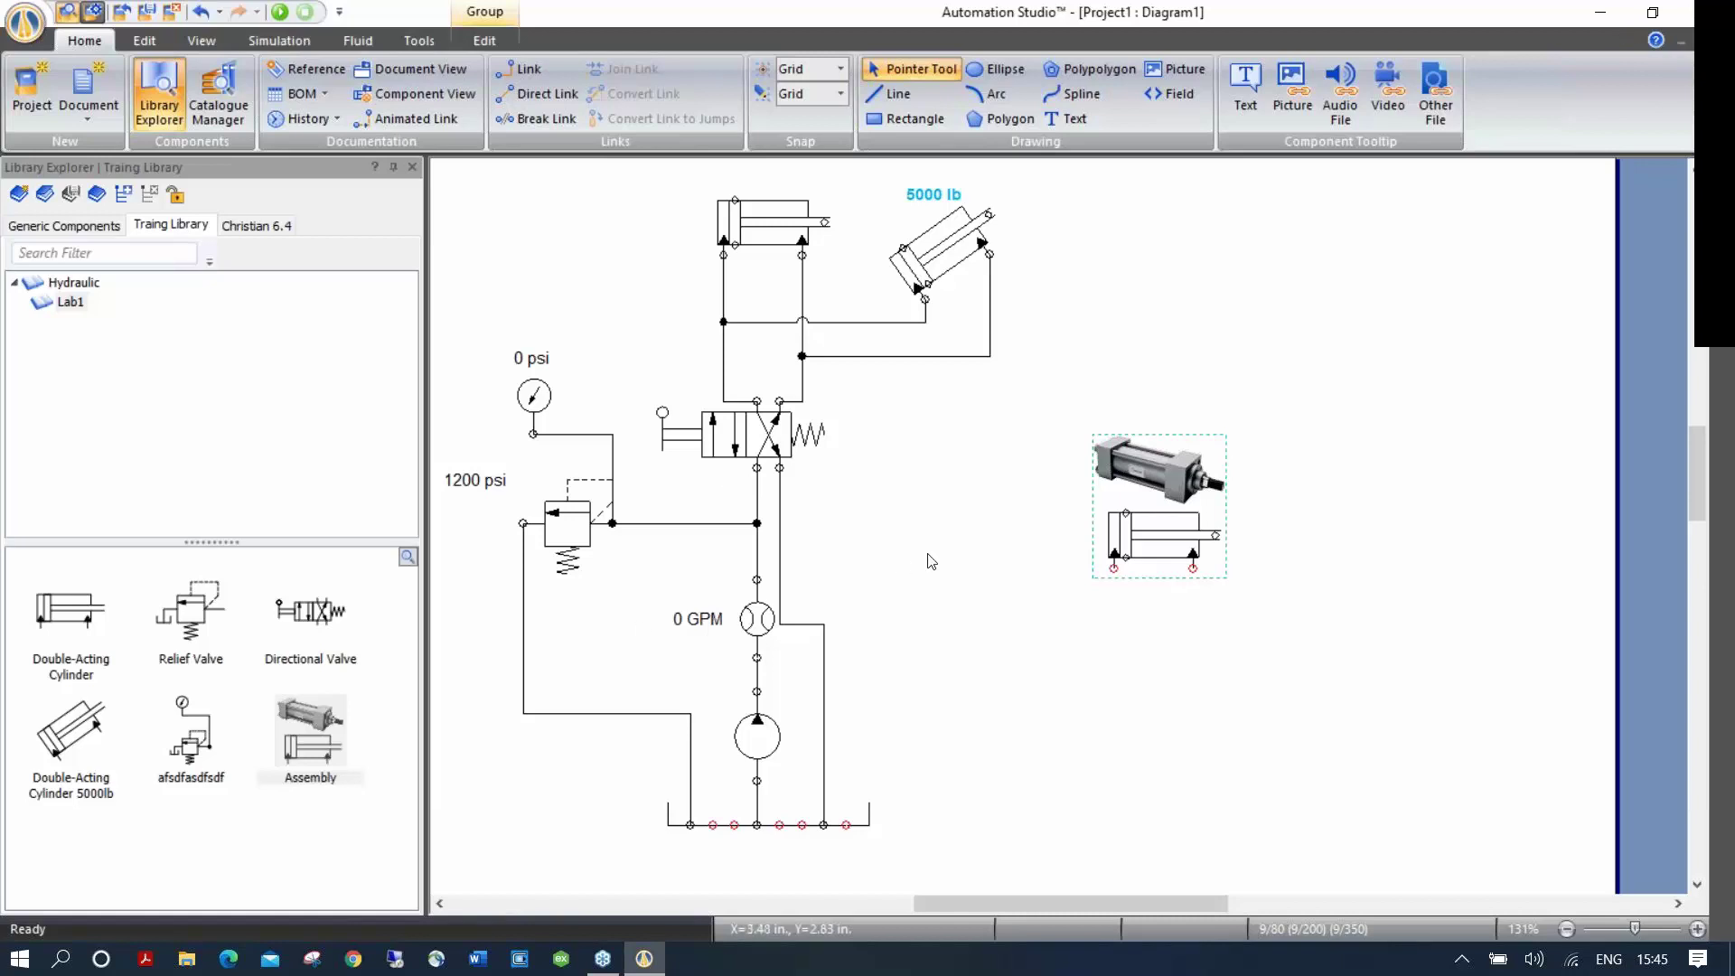
{"action": "left_click", "coordinate": [1146, 479]}
{"action": "key", "text": "Delete"}
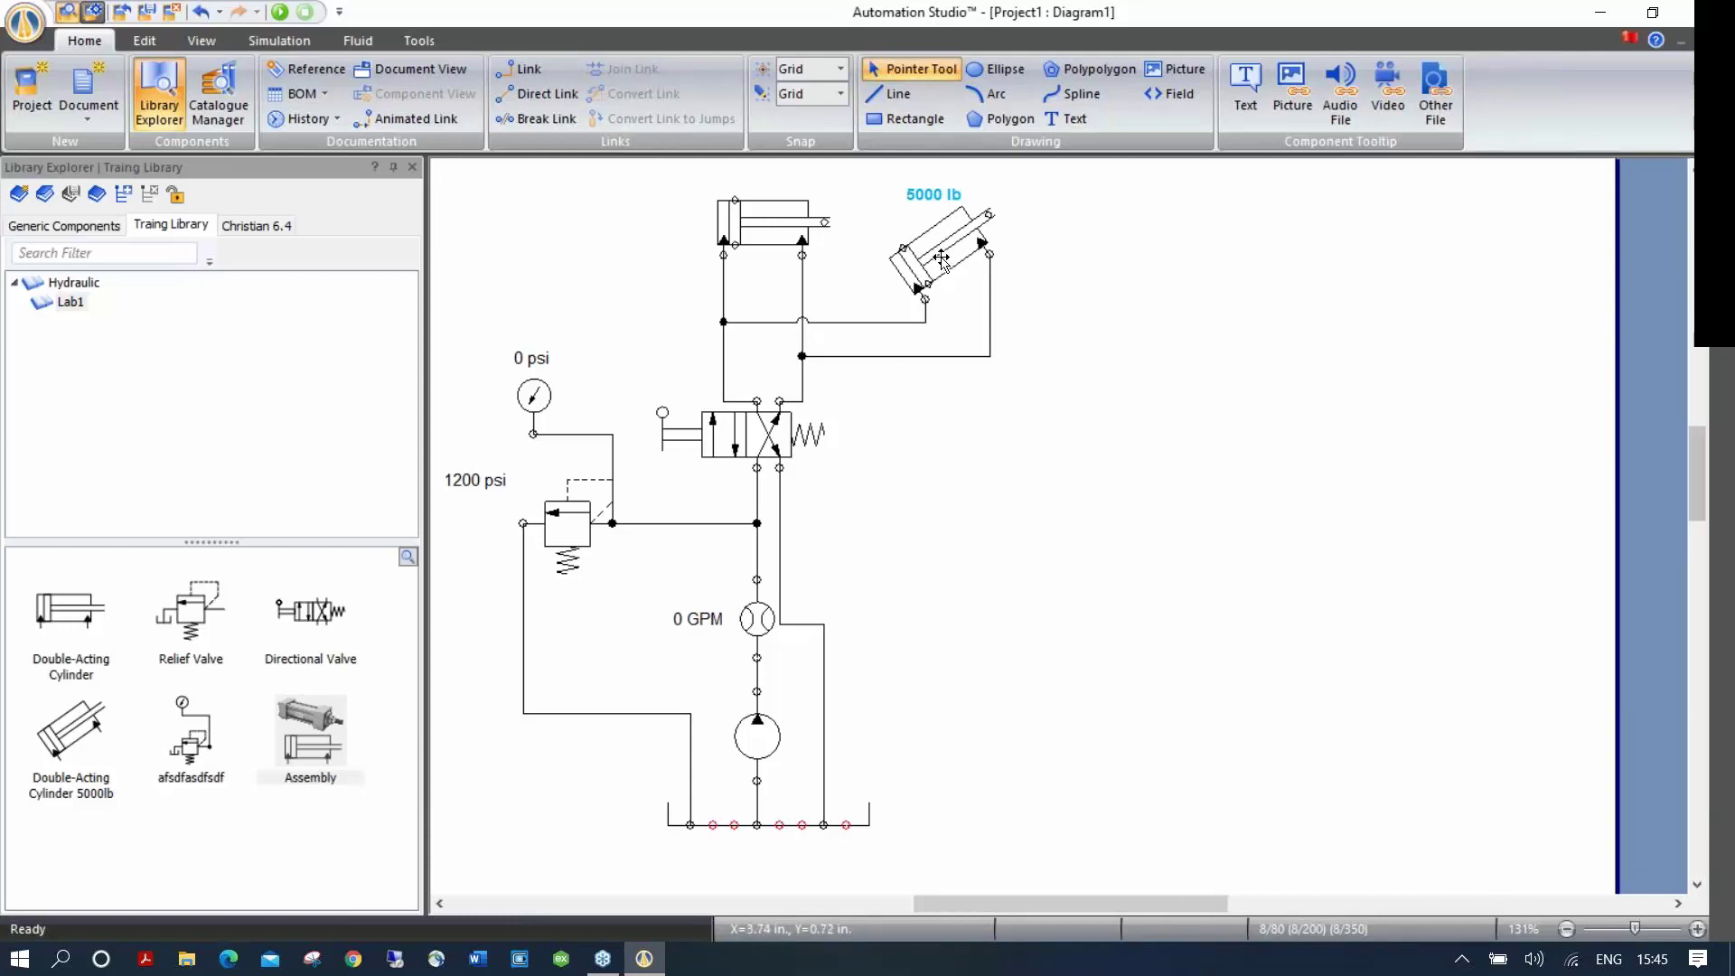
Step: Delete the inclined 5000 lb cylinder and the two hydraulic lines that fed it
{"action": "left_click", "coordinate": [942, 260]}
{"action": "key", "text": "Delete"}
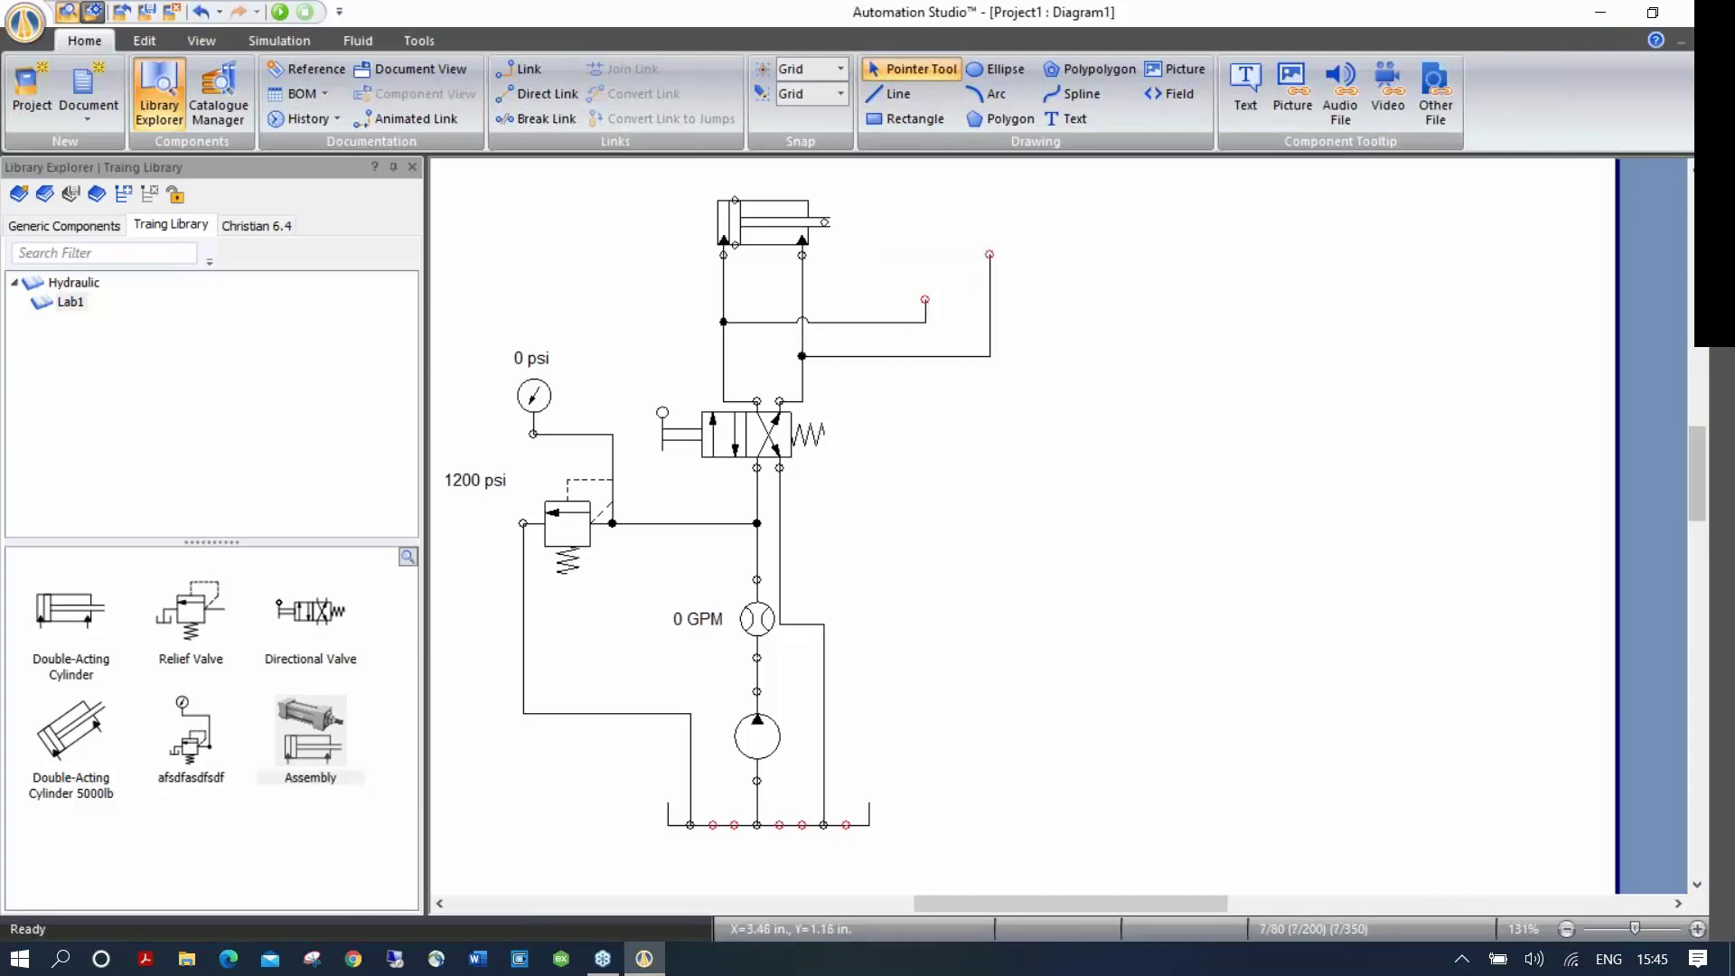
{"action": "left_click", "coordinate": [902, 321]}
{"action": "key", "text": "Delete"}
{"action": "left_click", "coordinate": [916, 357]}
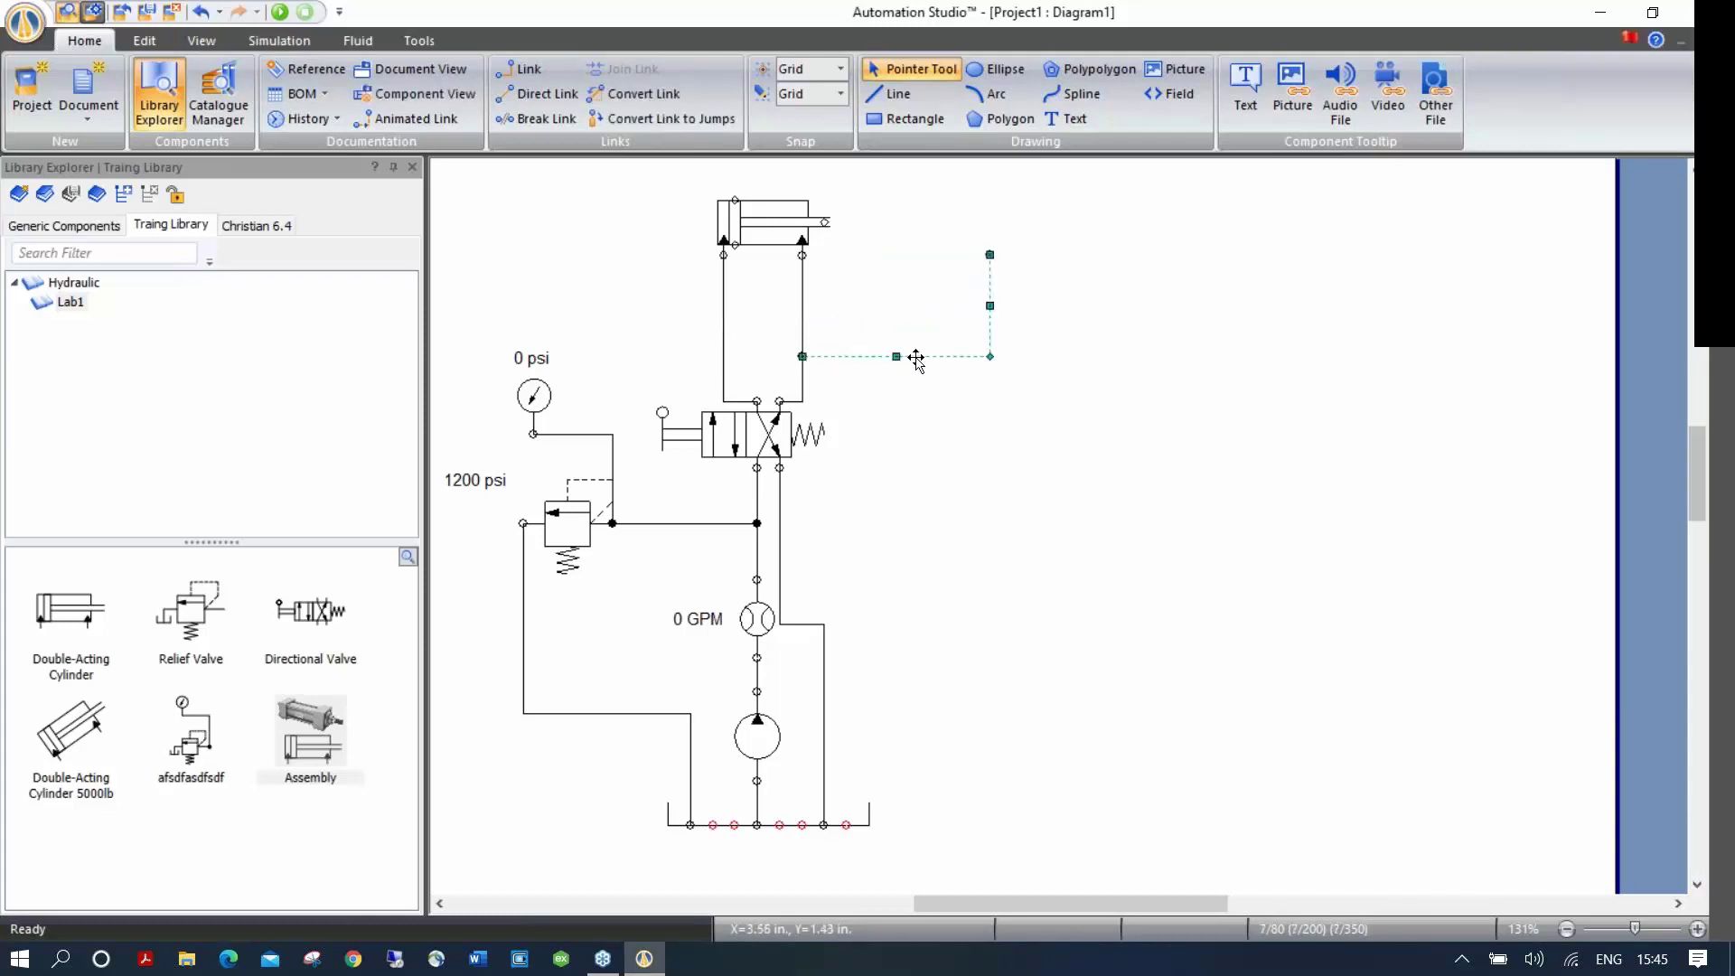
{"action": "key", "text": "Delete"}
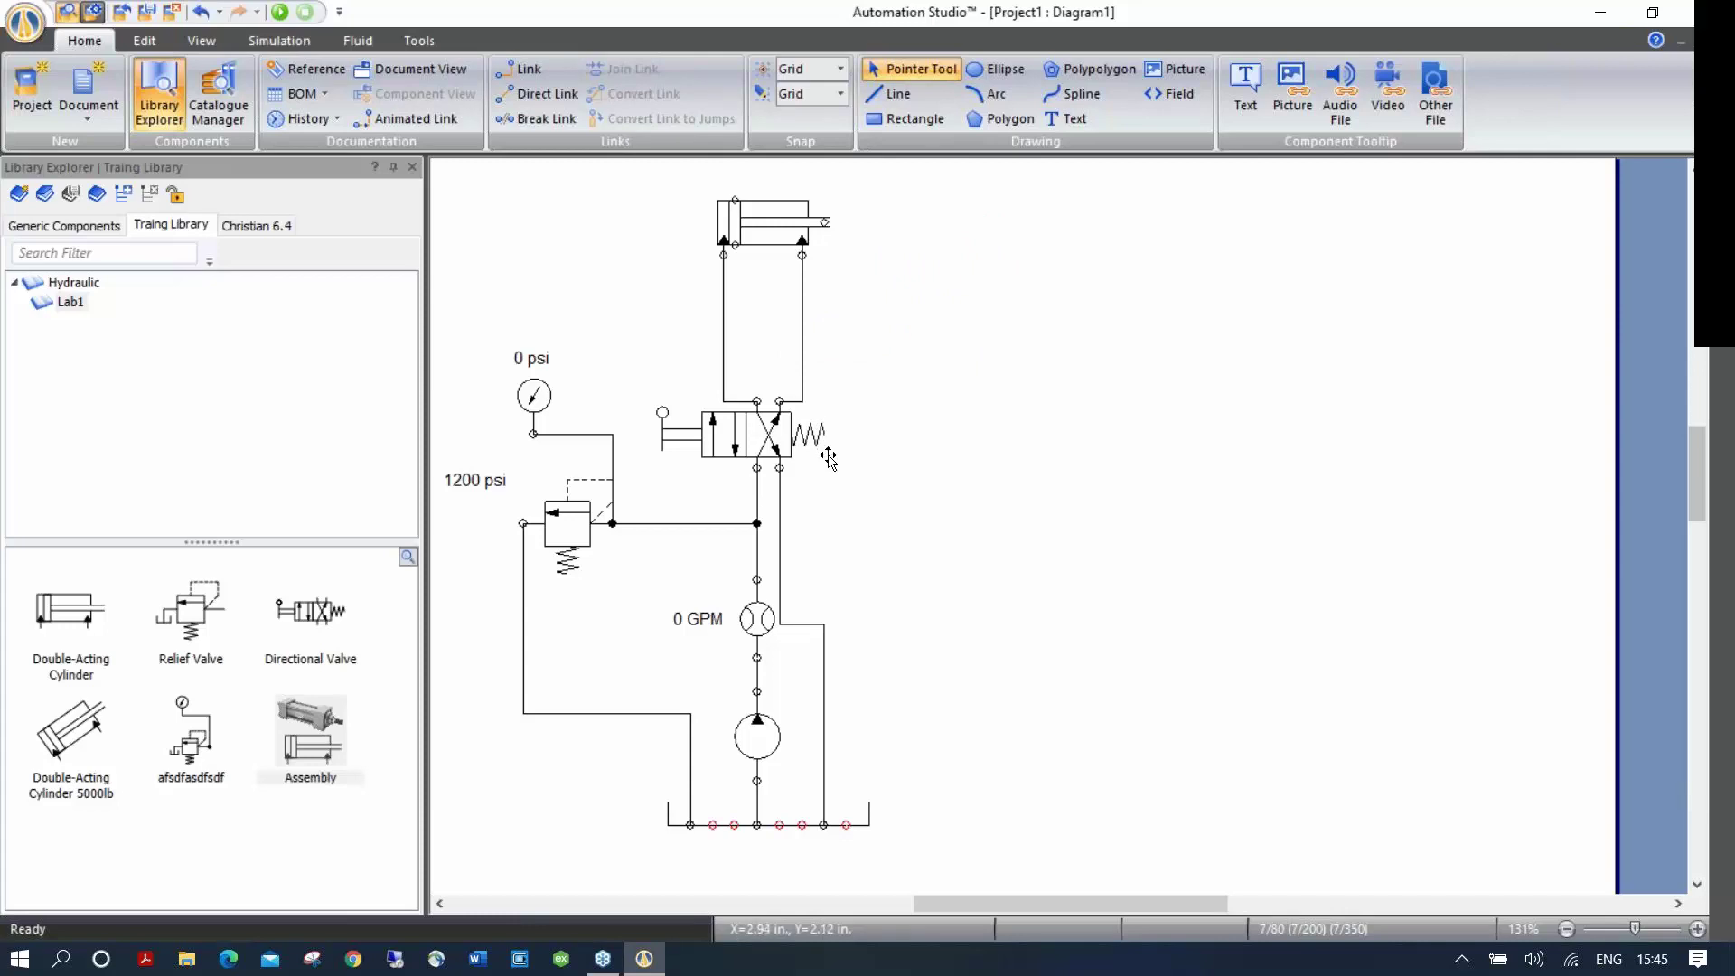
Step: Show the Generic Components library and collapse its Pressure Valves and Hydraulic categories
{"action": "left_click", "coordinate": [84, 226]}
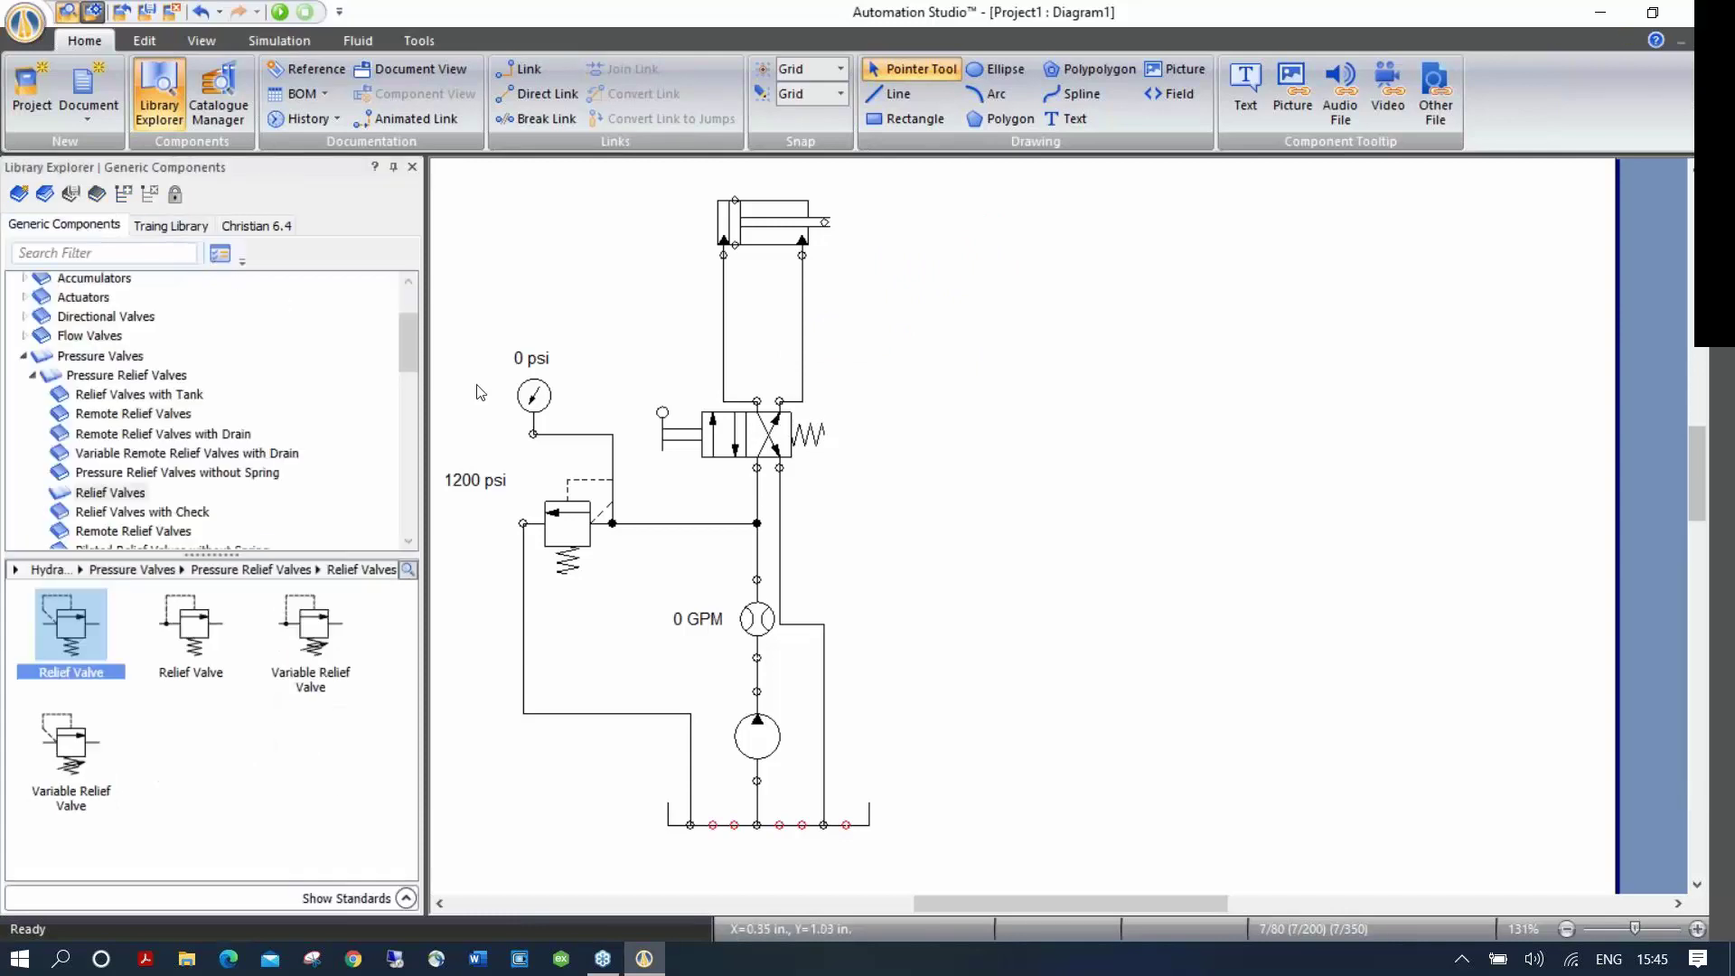
{"action": "left_click", "coordinate": [23, 359]}
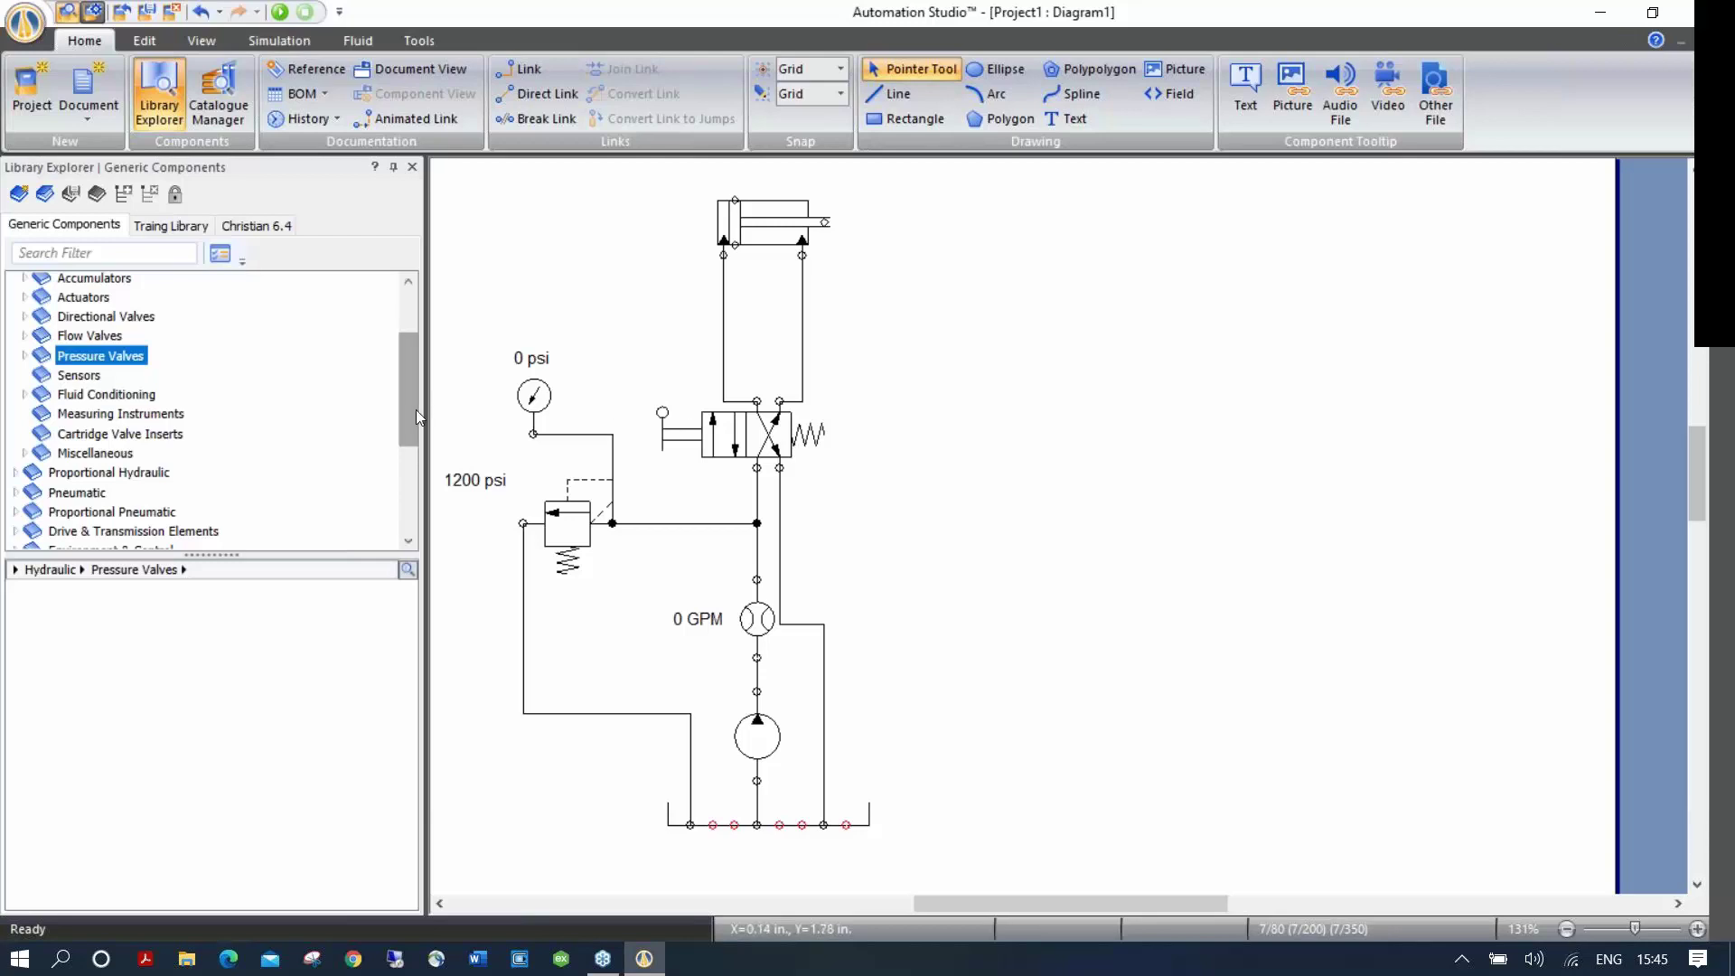
{"action": "scroll", "coordinate": [418, 417], "scroll_direction": "up", "scroll_amount": 2}
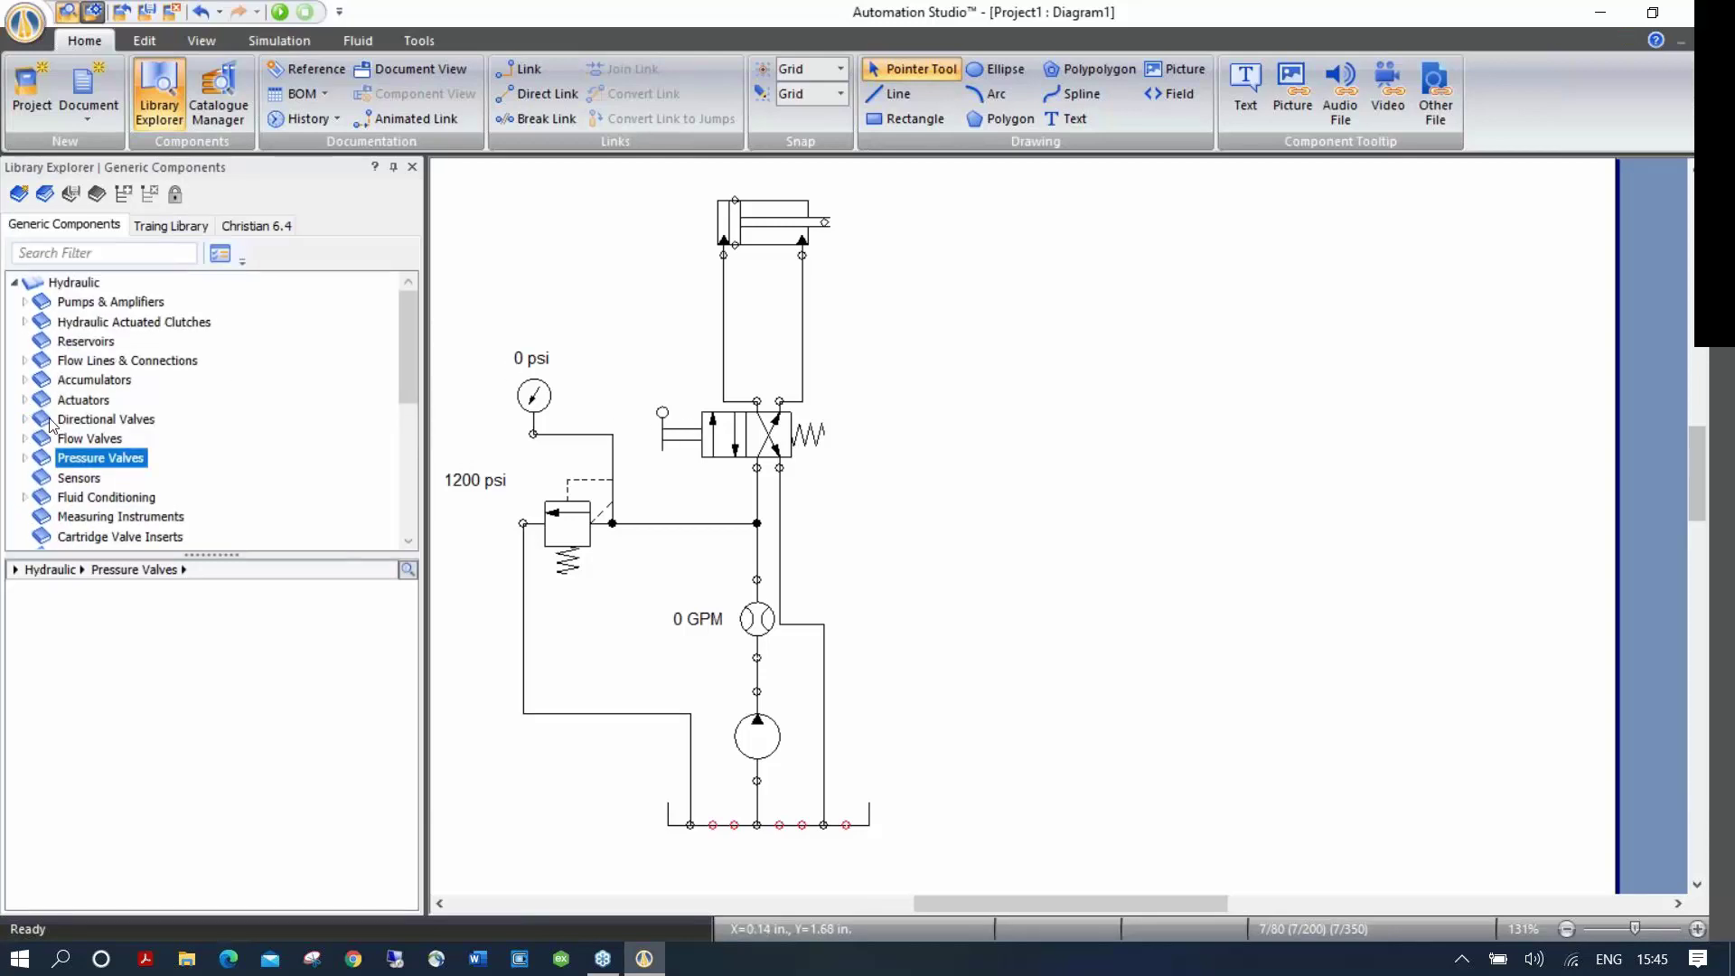
{"action": "left_click", "coordinate": [16, 285]}
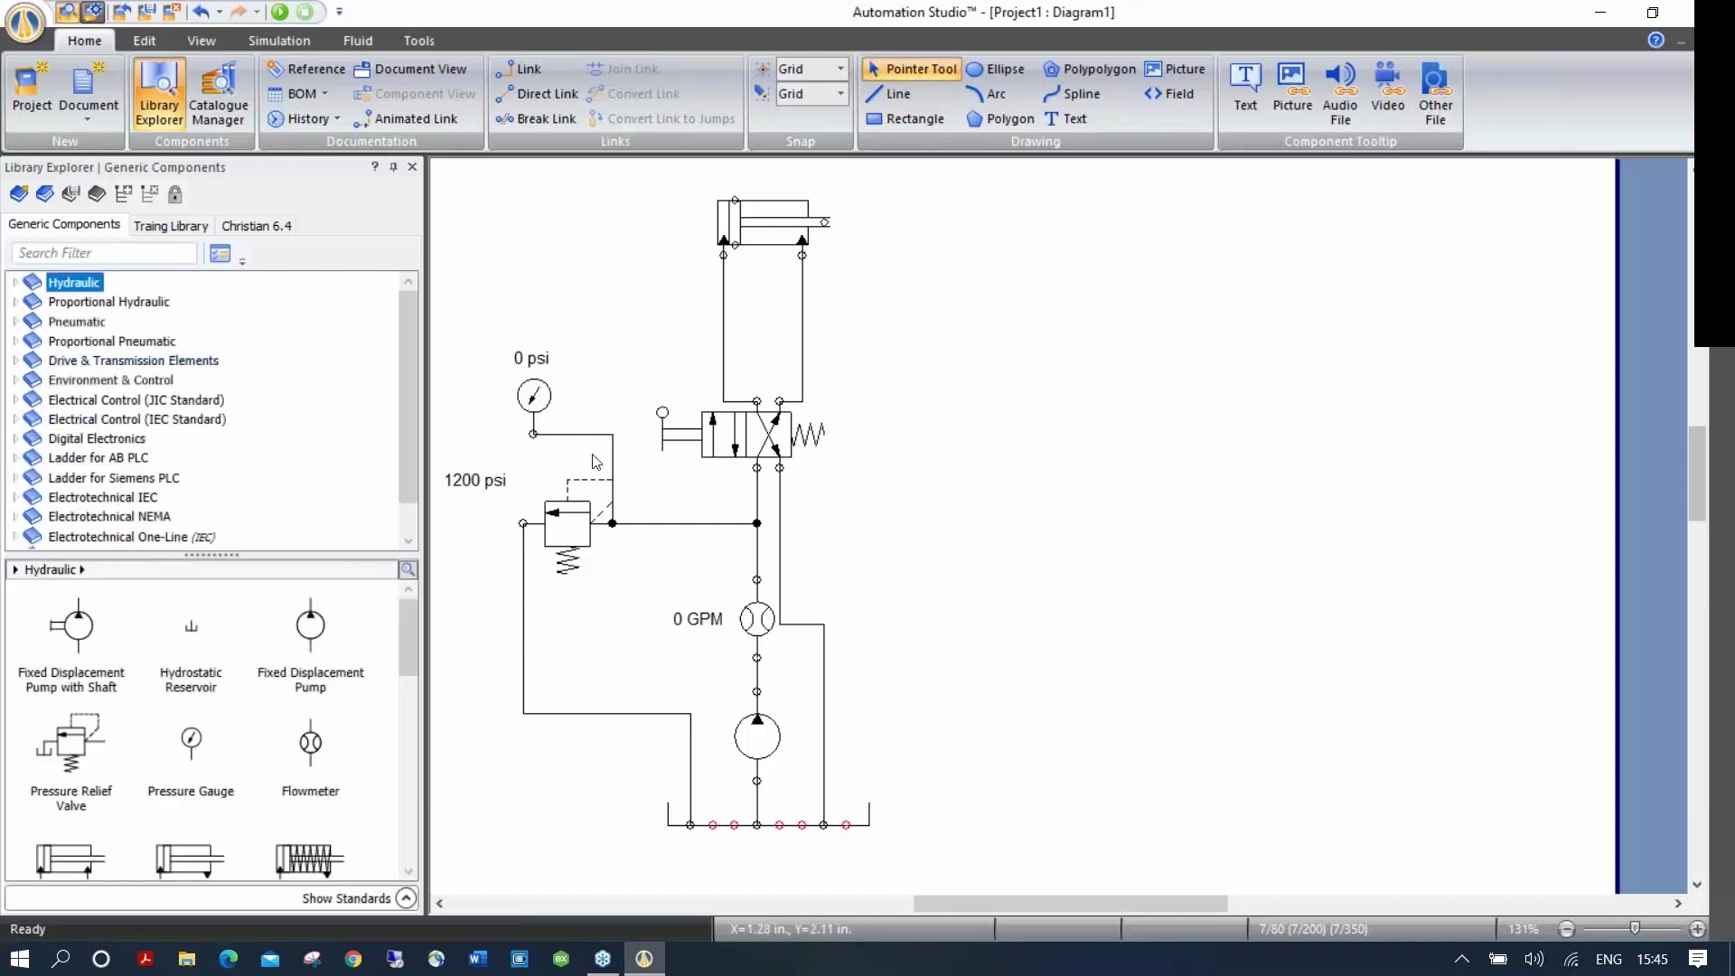
Step: Examine the available port counts and position counts in the directional valve's technical specifications
{"action": "left_click", "coordinate": [735, 436]}
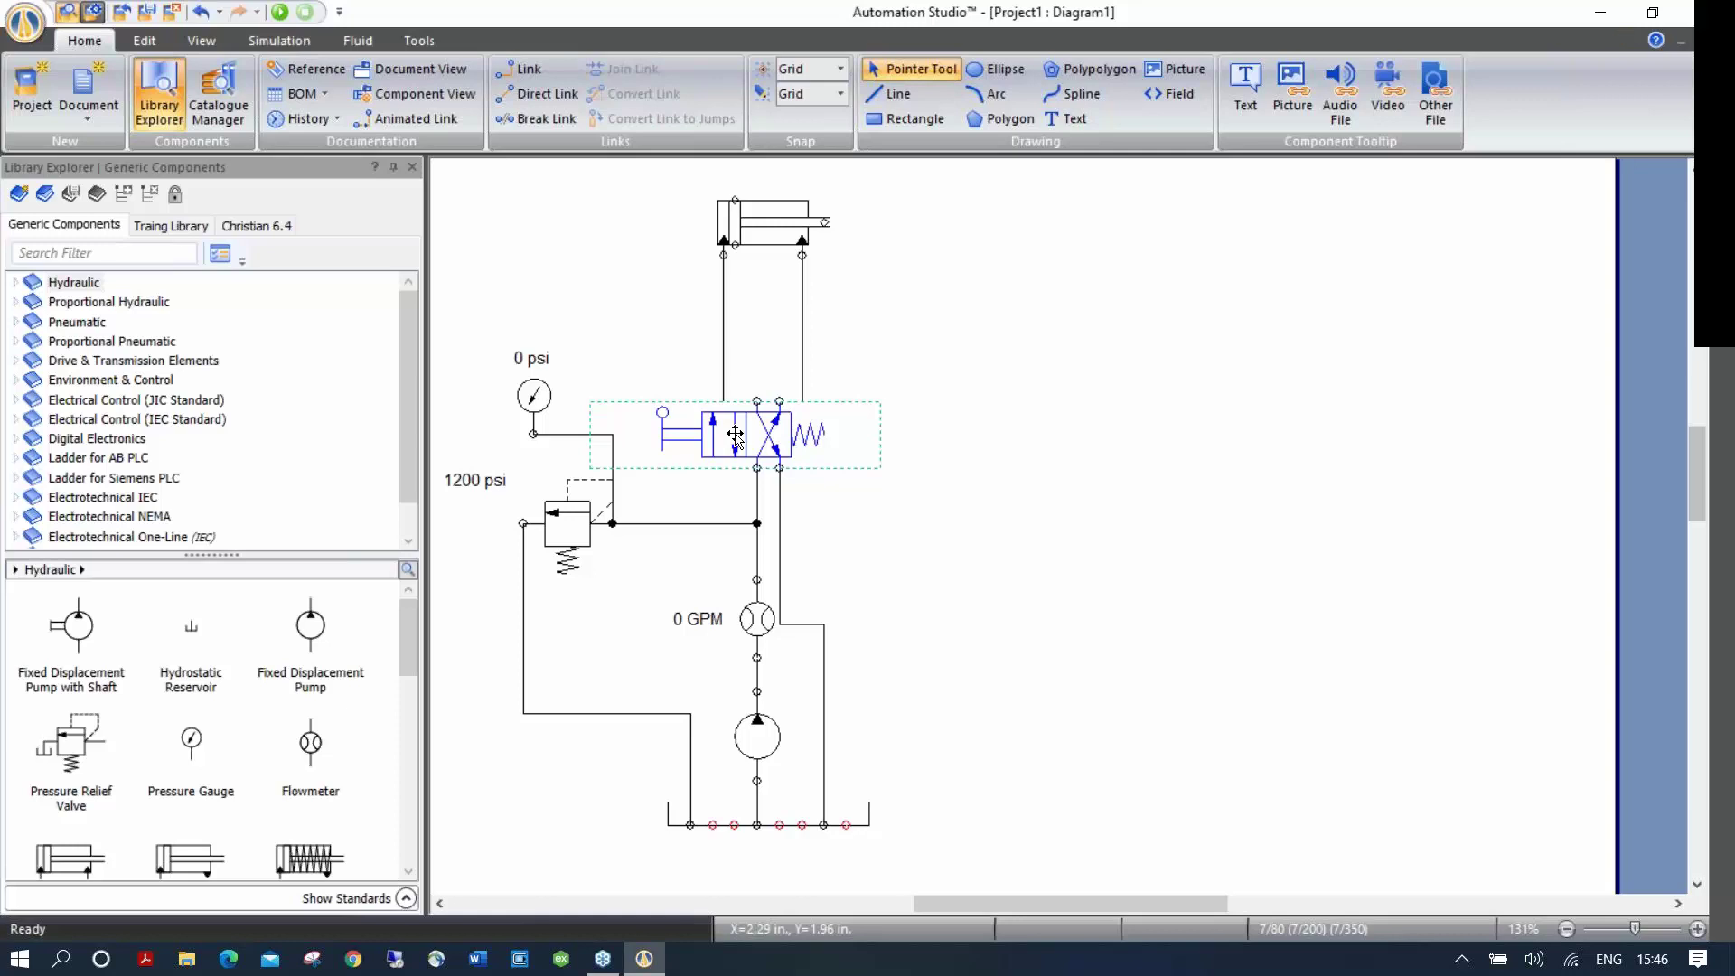
{"action": "double_click", "coordinate": [735, 435]}
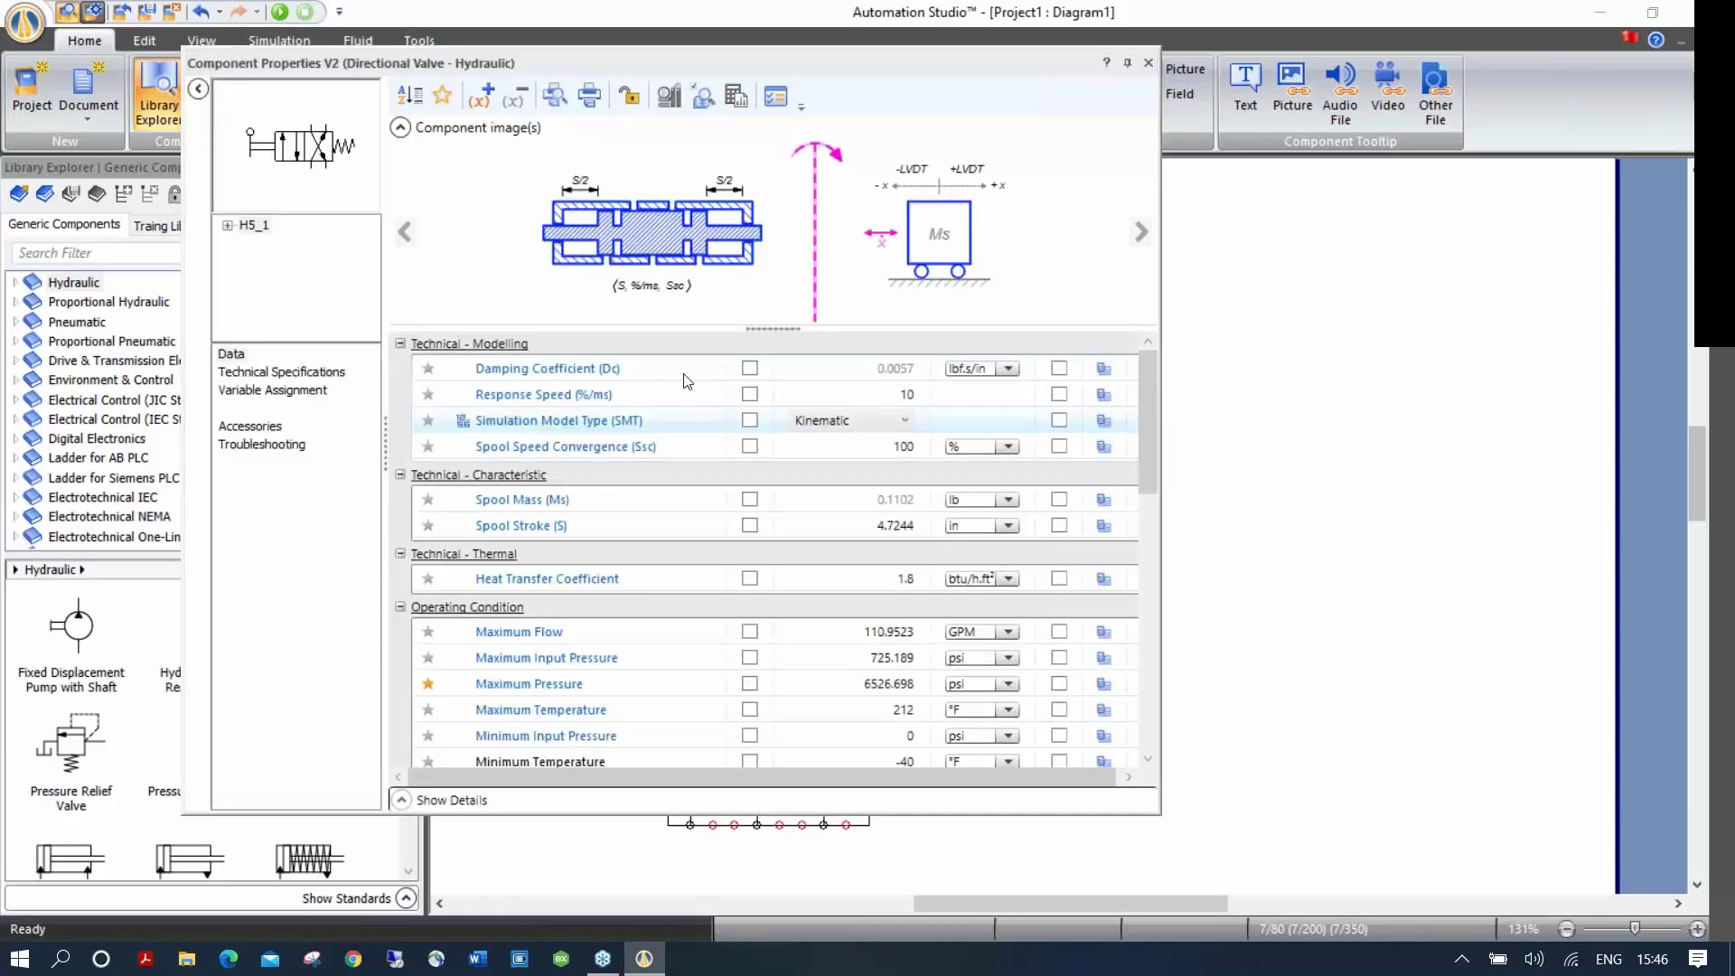
{"action": "left_click", "coordinate": [290, 373]}
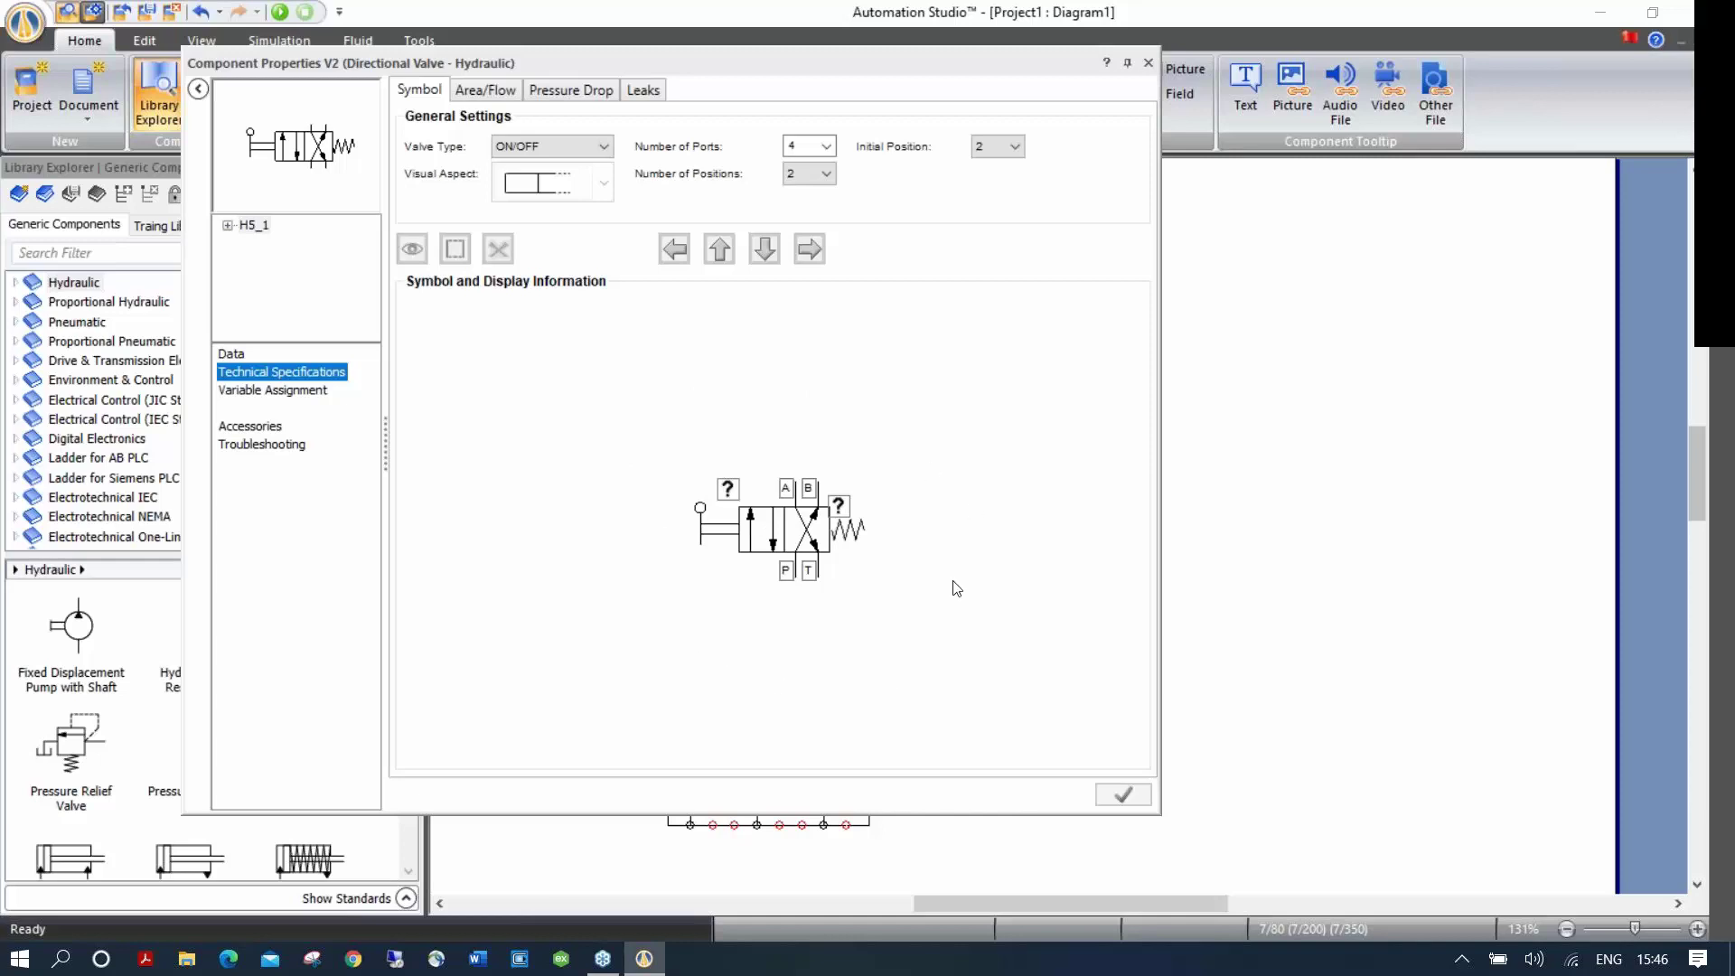
{"action": "left_click", "coordinate": [827, 148]}
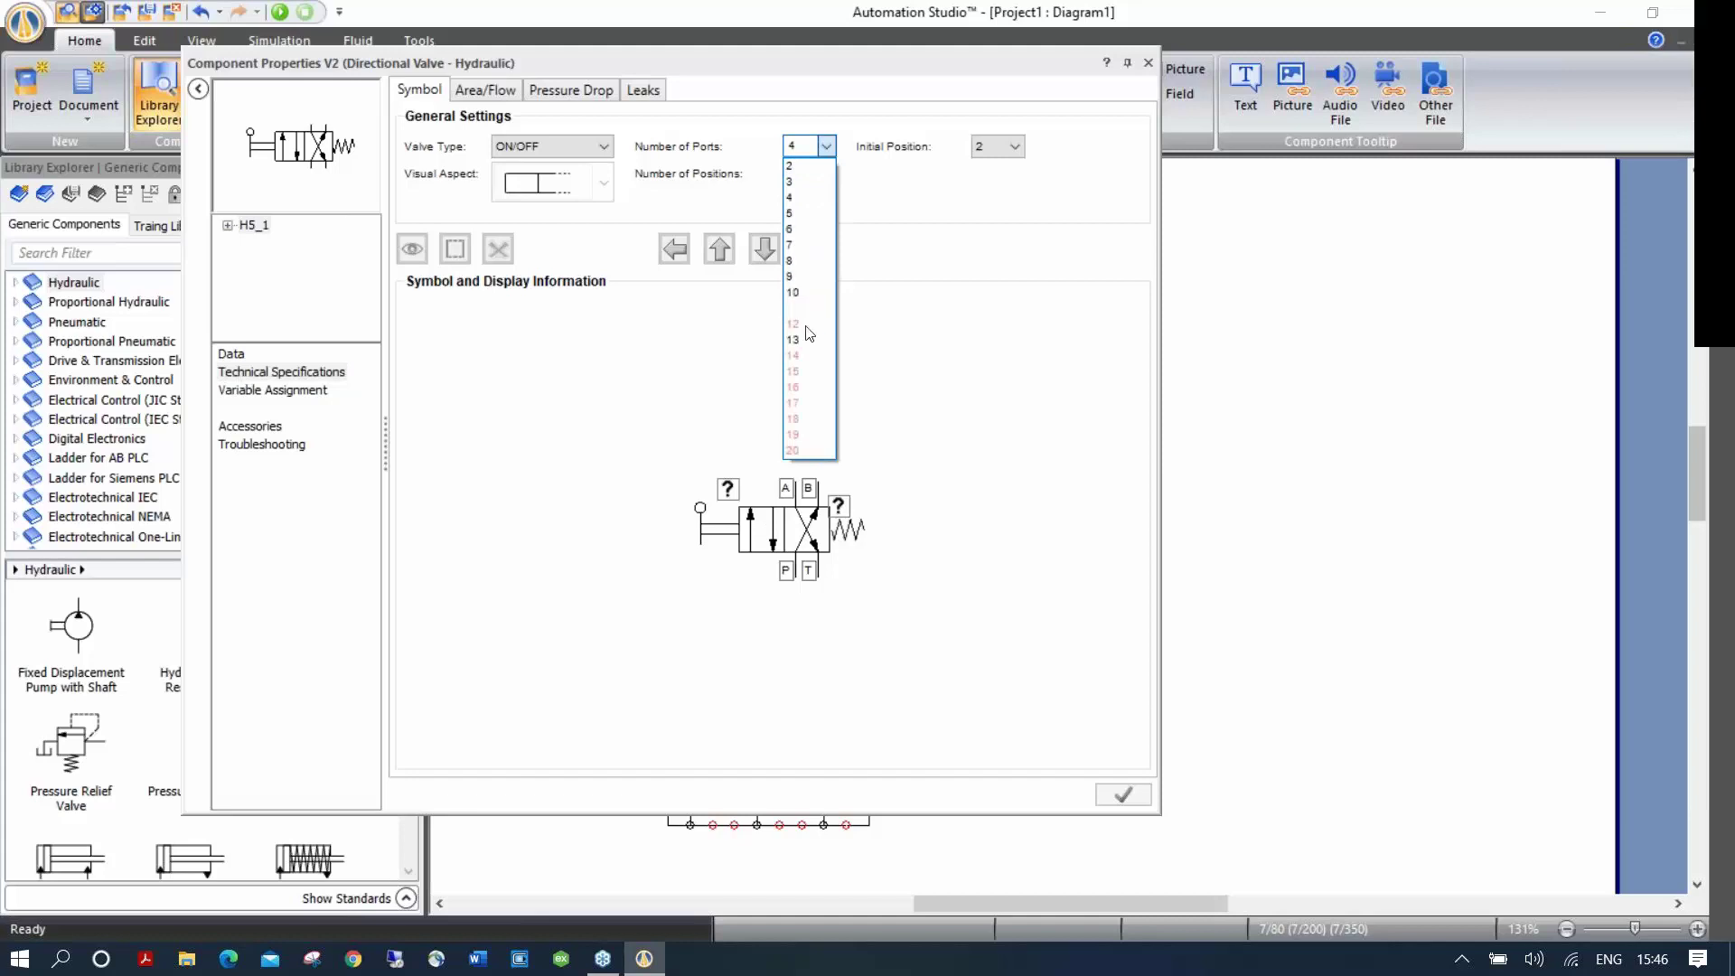
{"action": "left_click", "coordinate": [865, 187]}
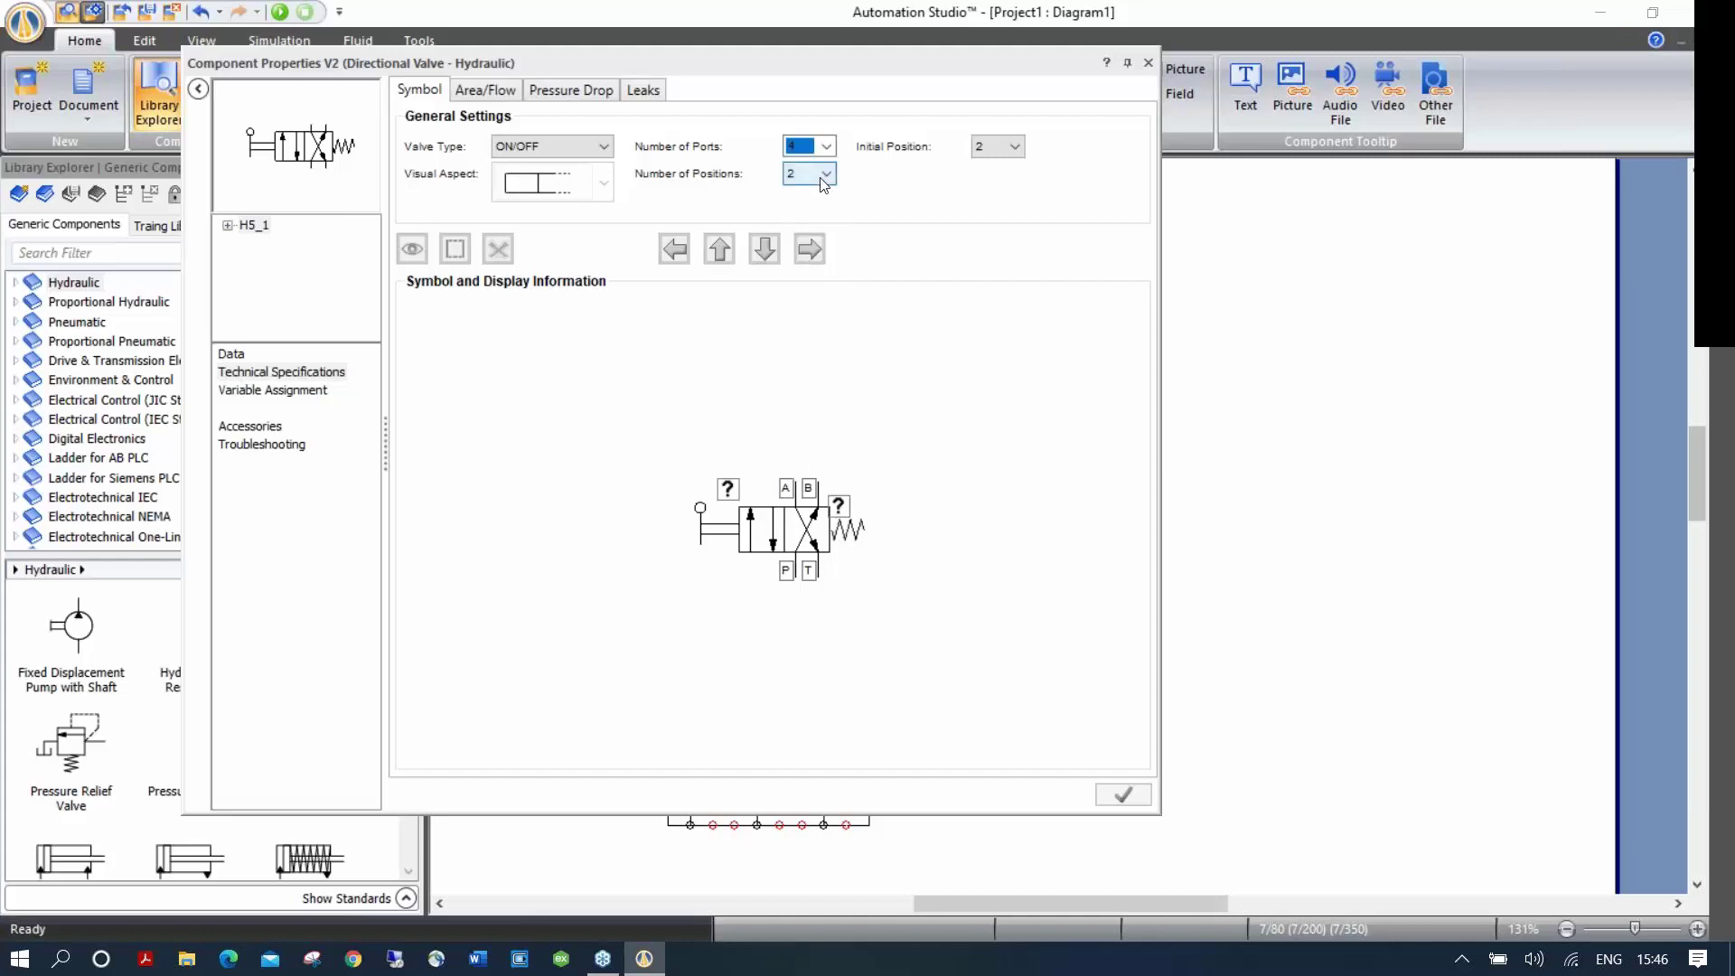
{"action": "left_click", "coordinate": [826, 174]}
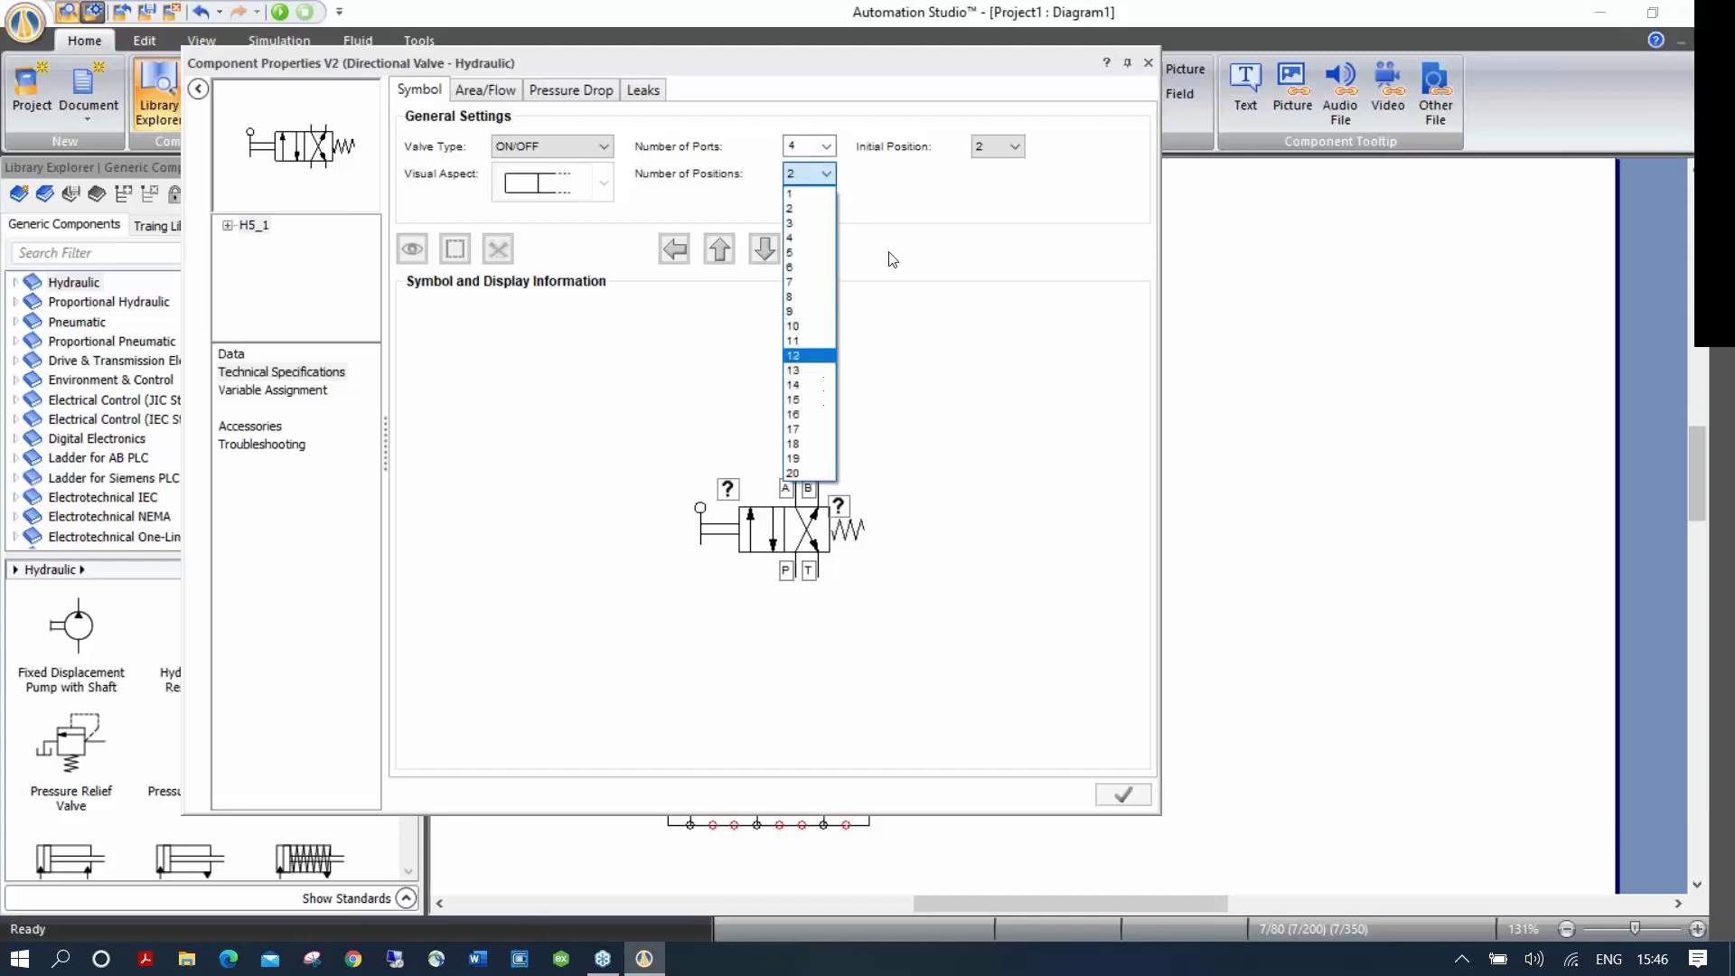
{"action": "left_click", "coordinate": [910, 215]}
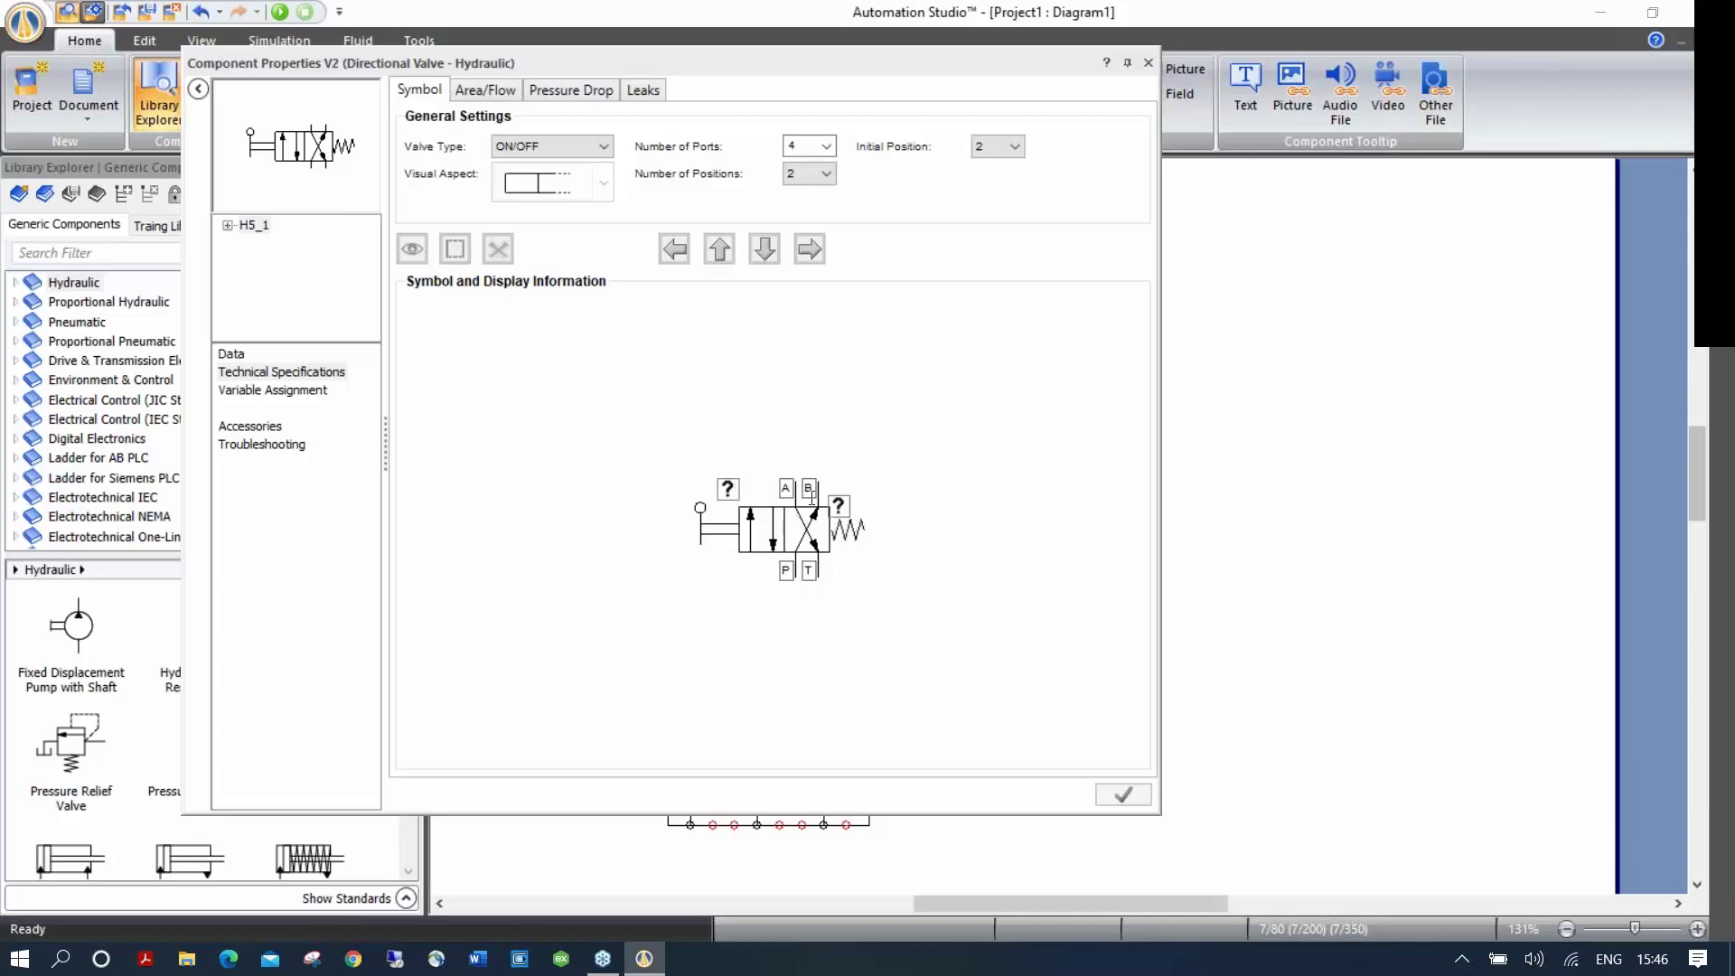
Step: Replace the directional valve's lever command with the Solenoid, DC/AC command
{"action": "left_click", "coordinate": [714, 536]}
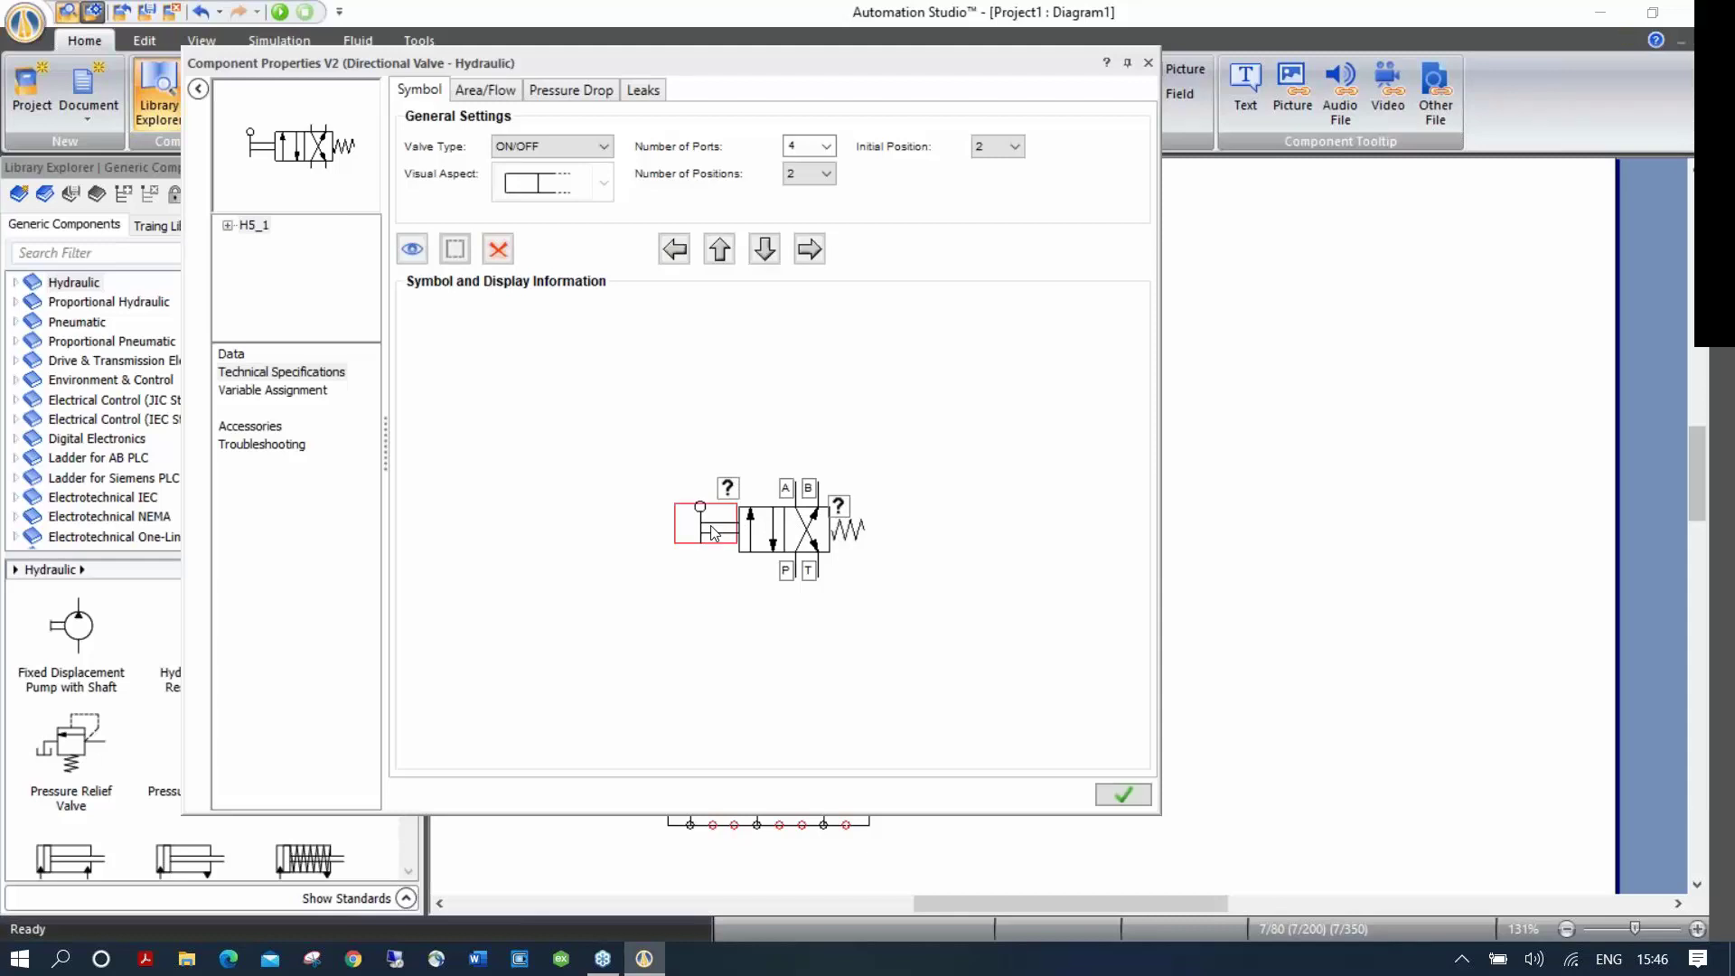
{"action": "double_click", "coordinate": [712, 529]}
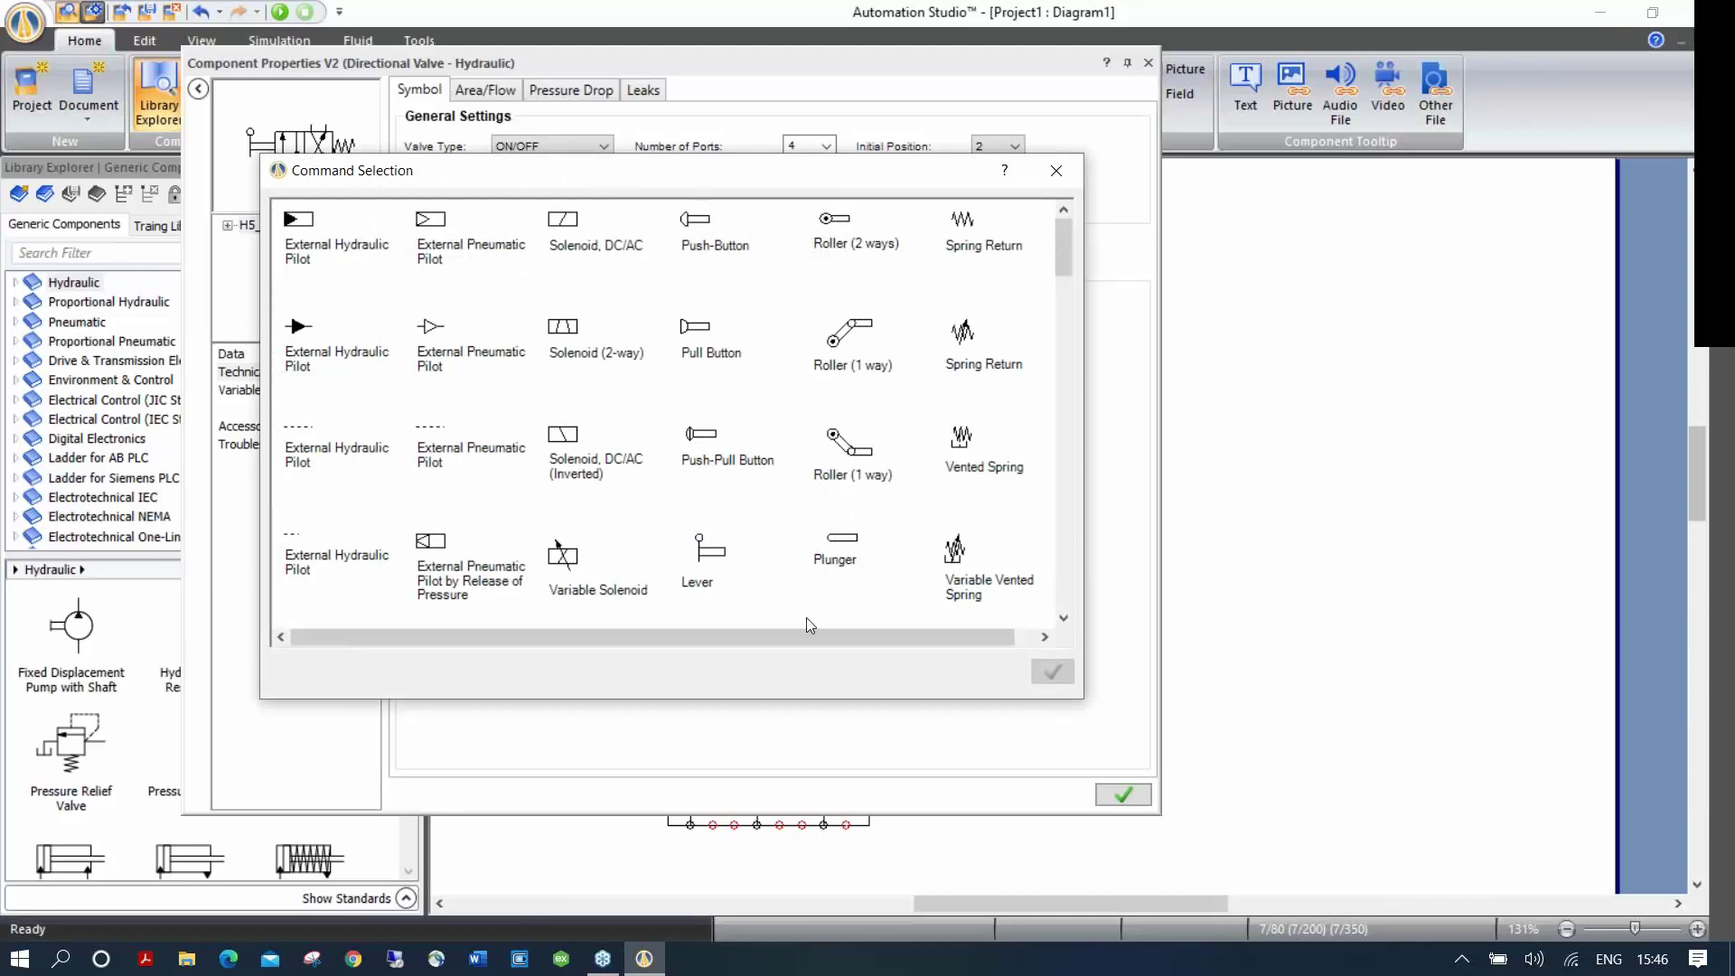
{"action": "left_click", "coordinate": [565, 221]}
{"action": "double_click", "coordinate": [567, 225]}
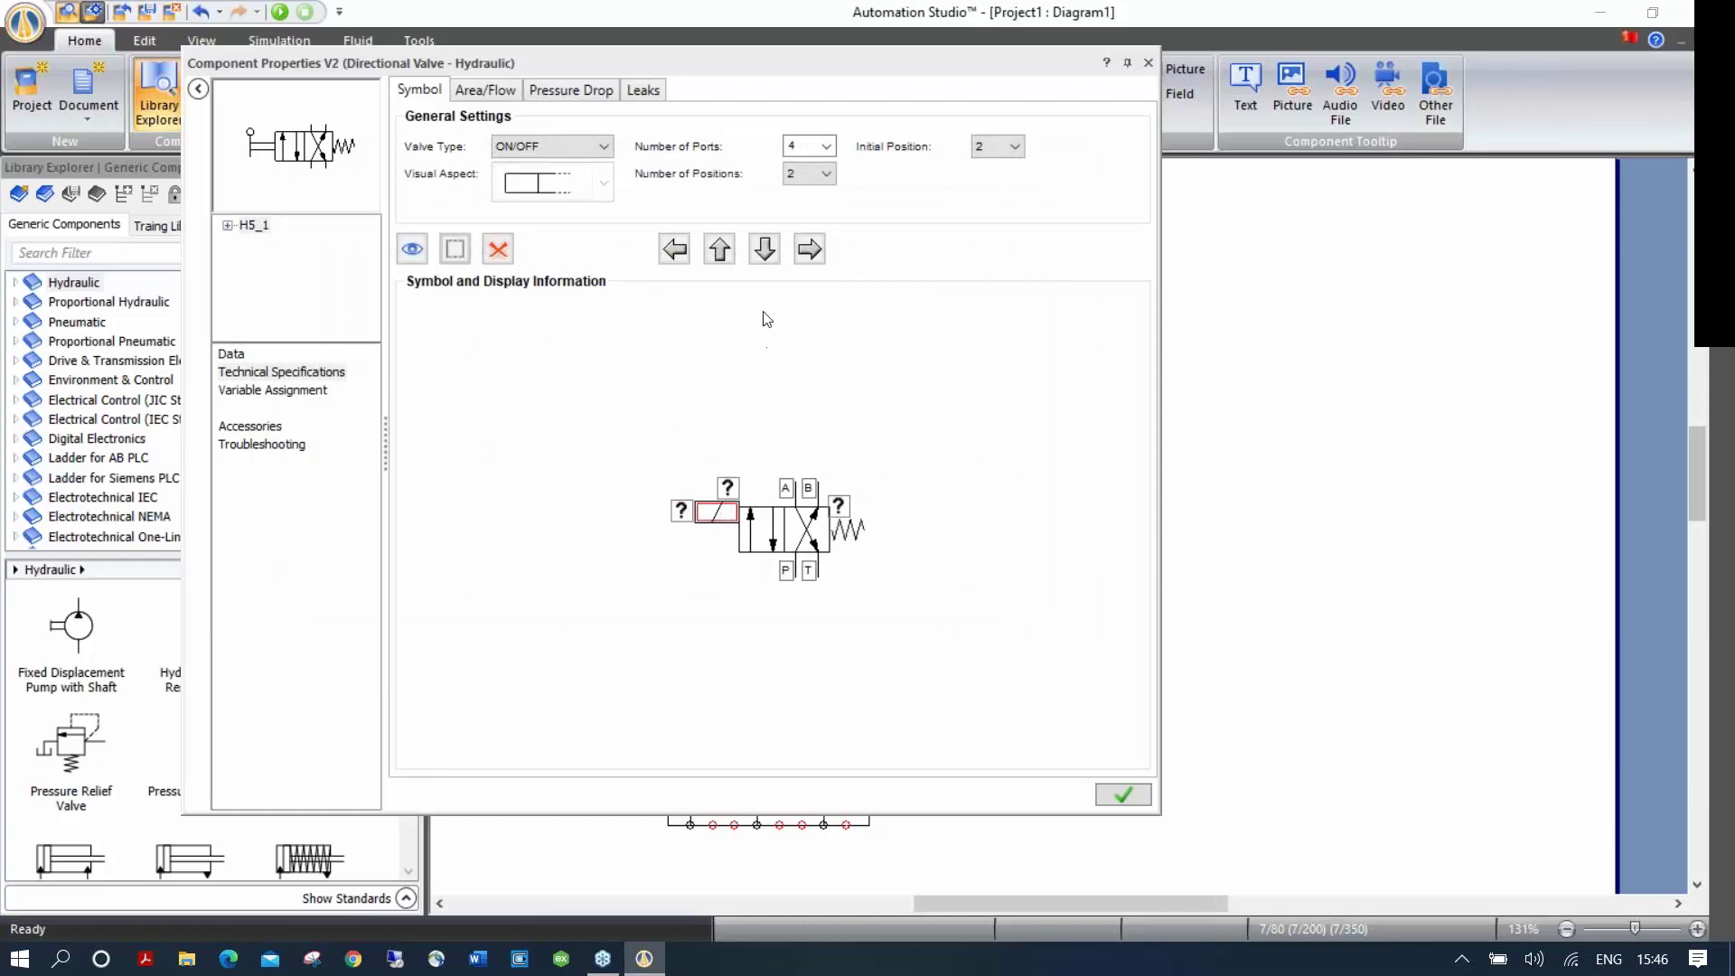
Step: Lower the solenoid to about mid-height of the valve body and apply the symbol change
{"action": "left_click", "coordinate": [766, 251]}
{"action": "left_click", "coordinate": [766, 251]}
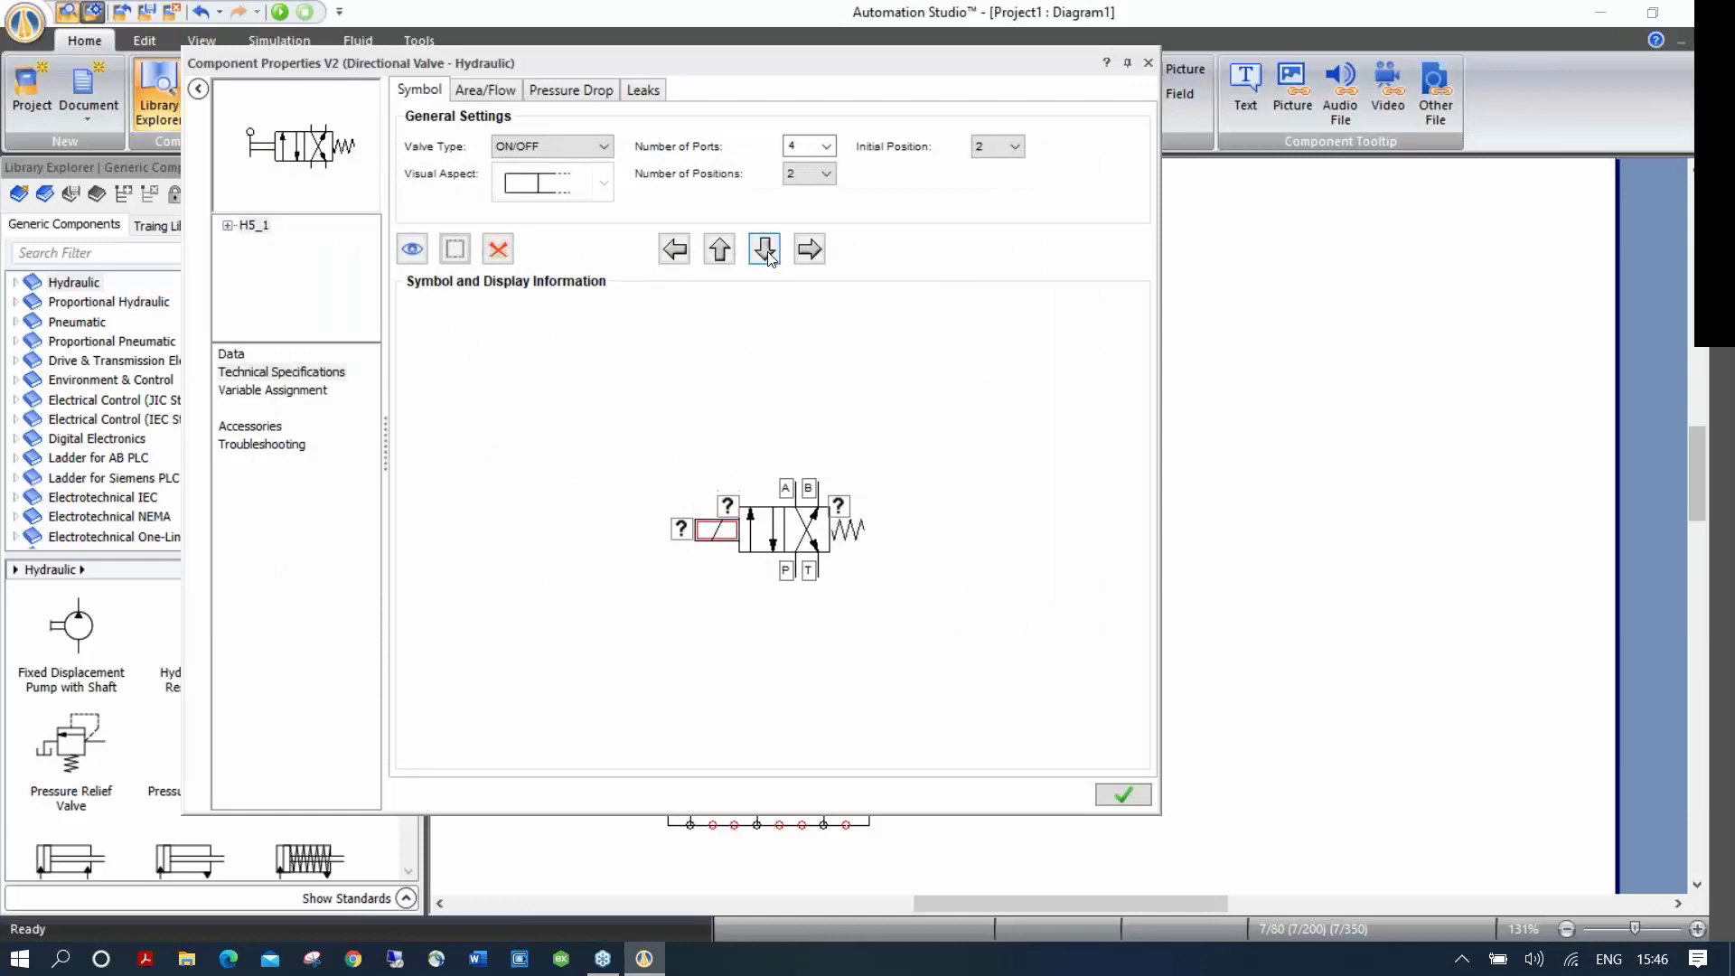
{"action": "left_click", "coordinate": [721, 251]}
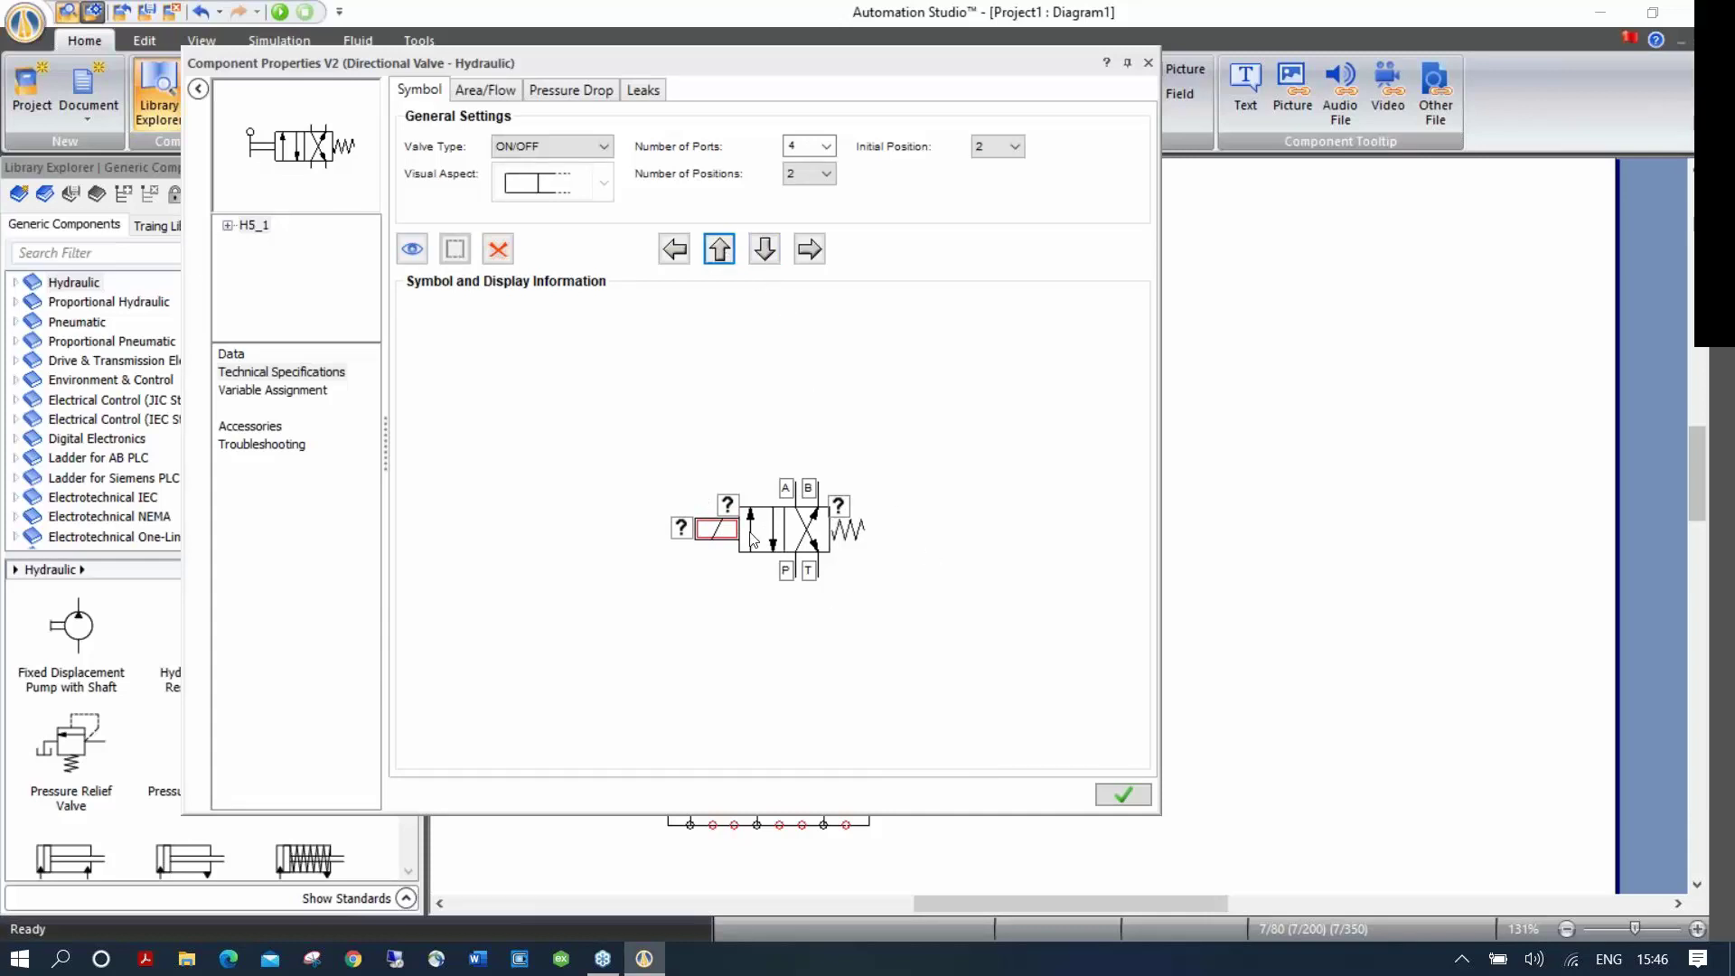
{"action": "left_click", "coordinate": [1130, 796]}
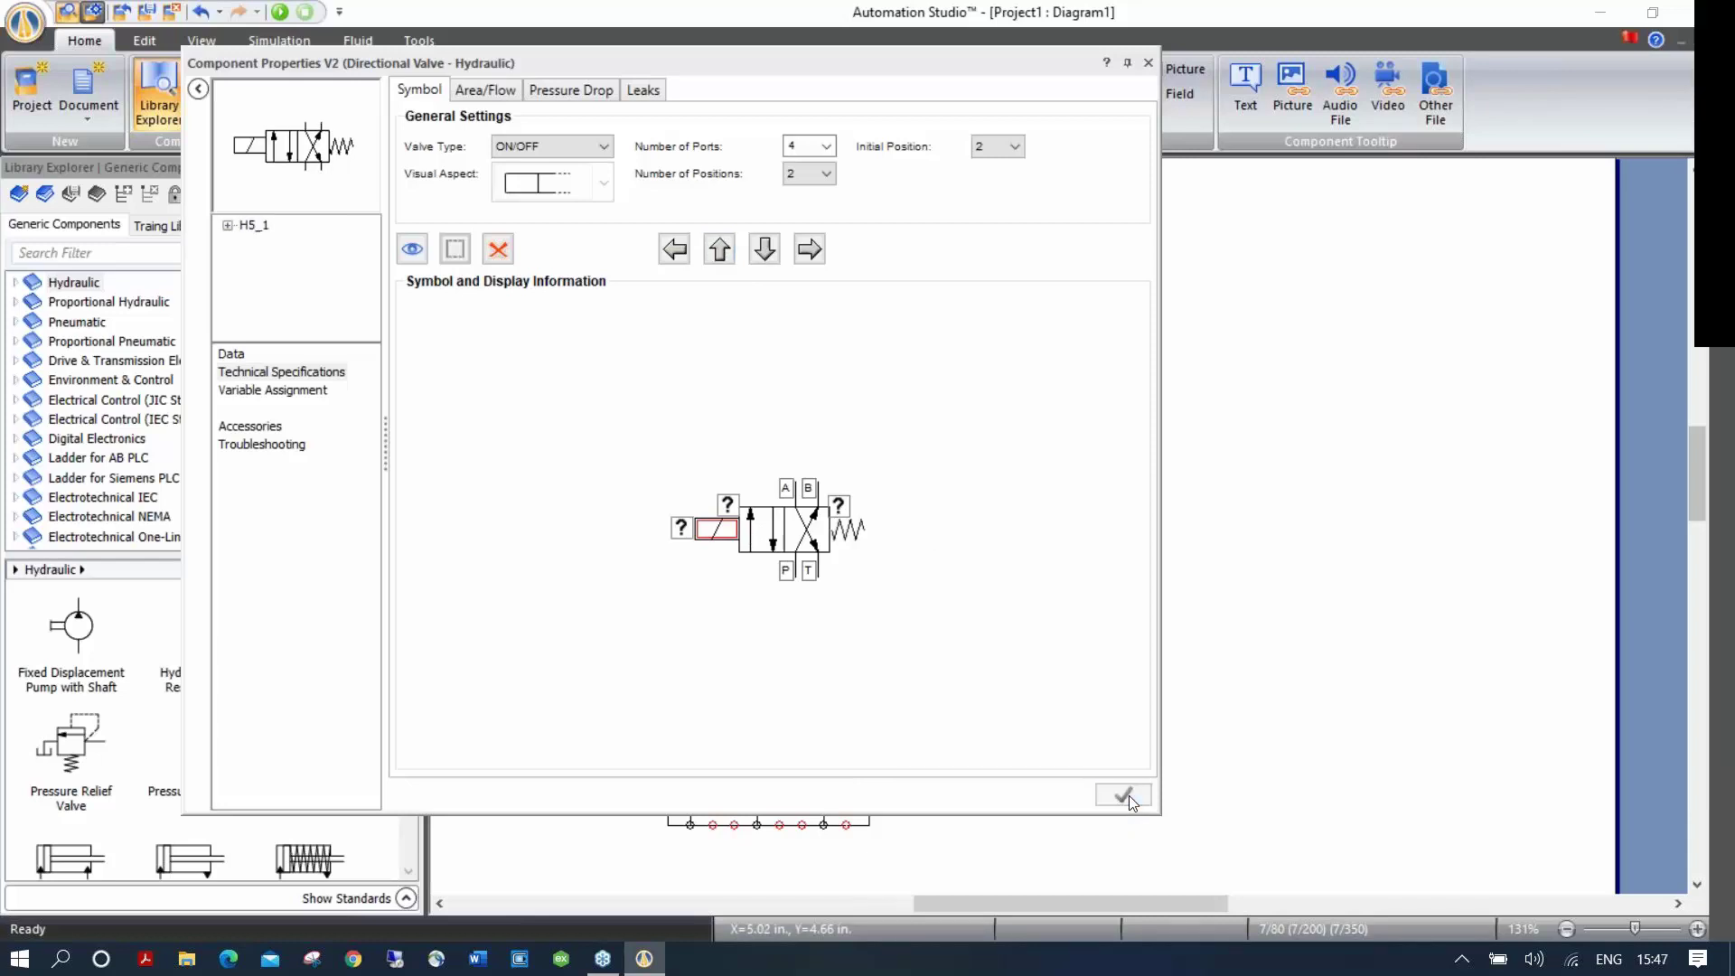
Step: Review the standard spool options for the valve position beside the solenoid, leaving the spool as it is, and close the properties
{"action": "left_click", "coordinate": [773, 539]}
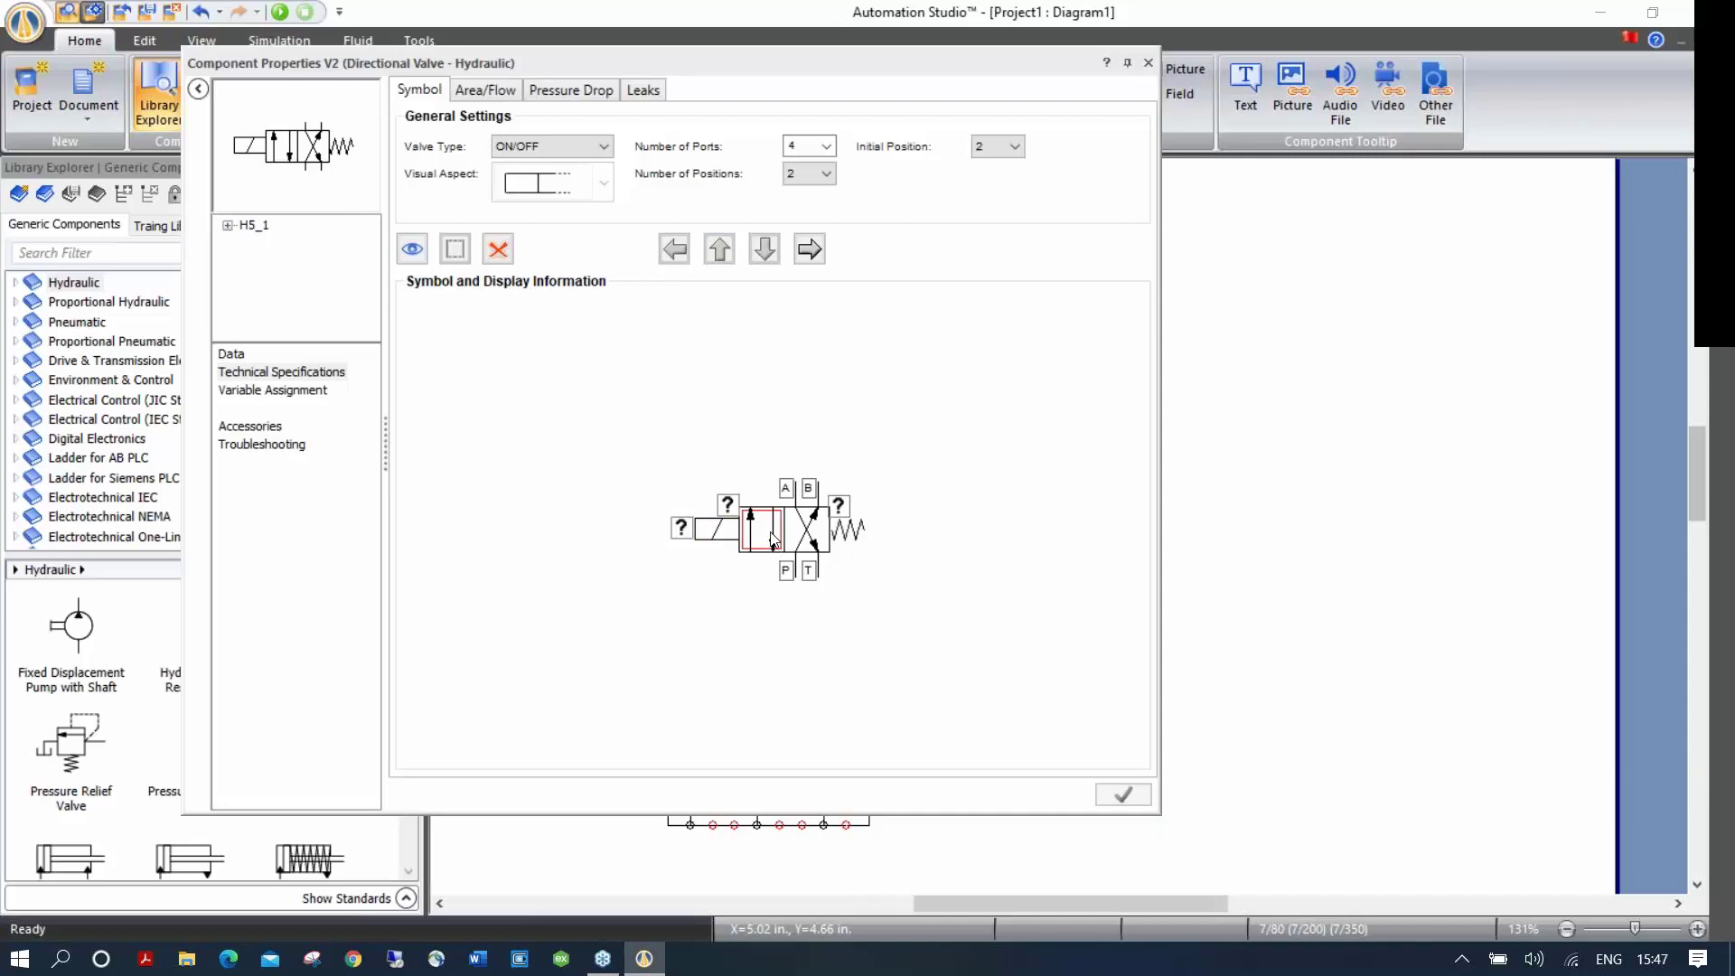
{"action": "double_click", "coordinate": [761, 529]}
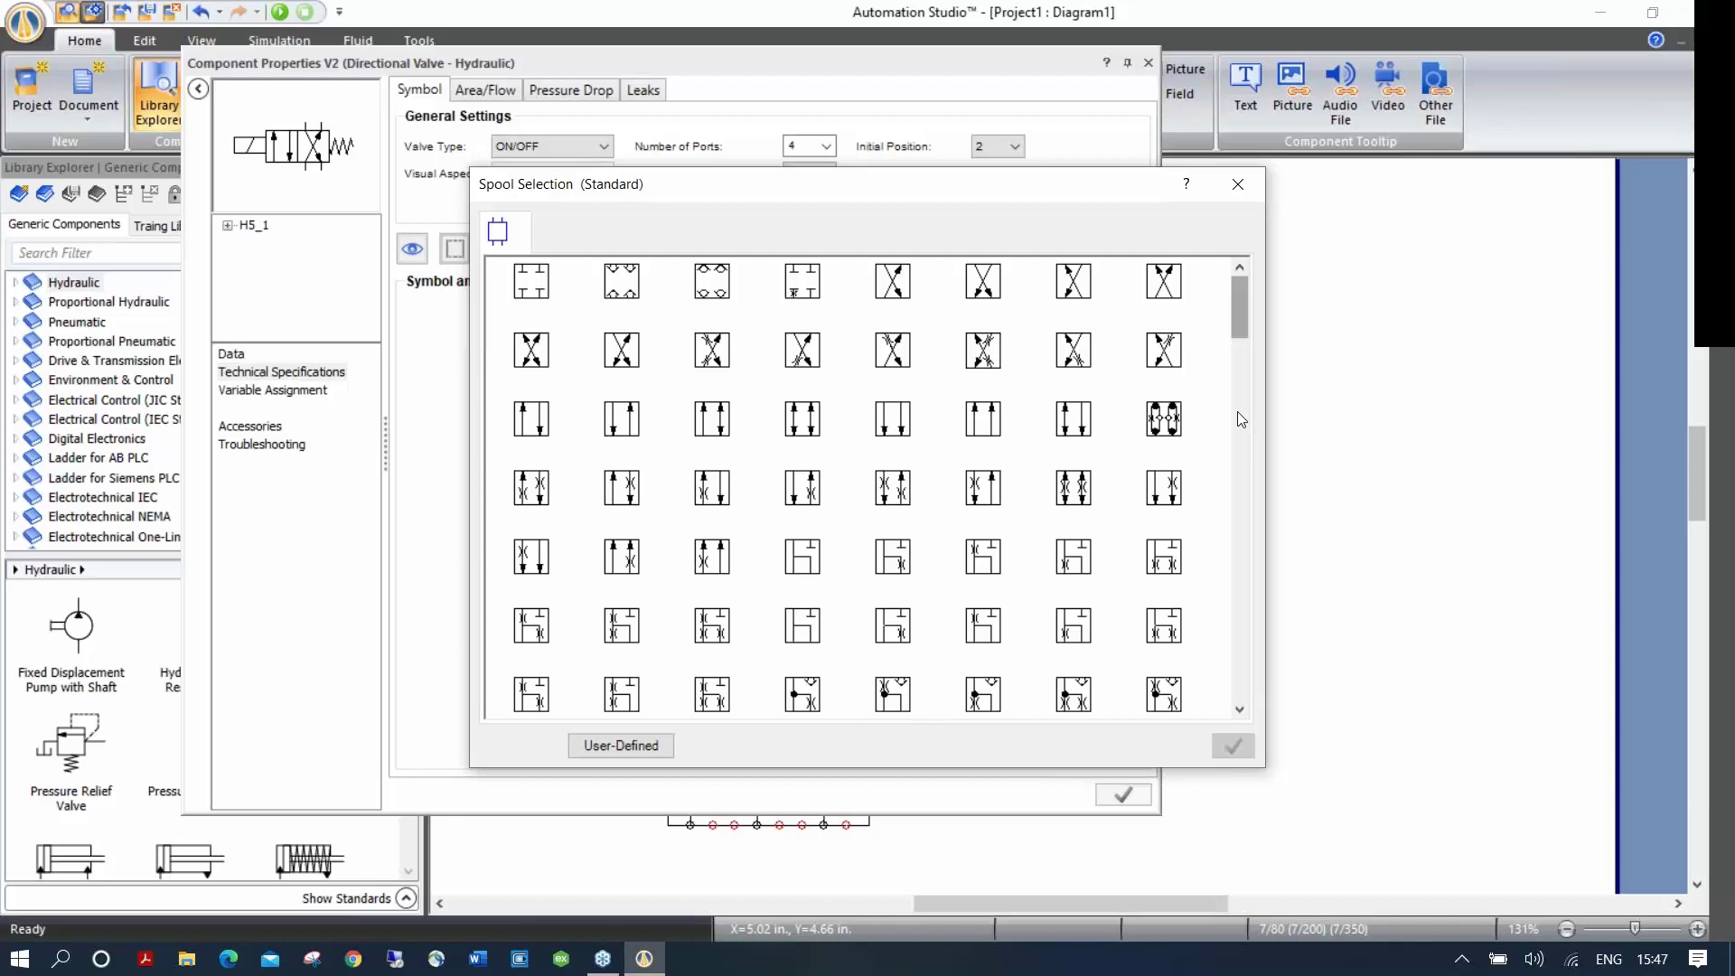
{"action": "key", "text": "Escape"}
{"action": "key", "text": "Escape"}
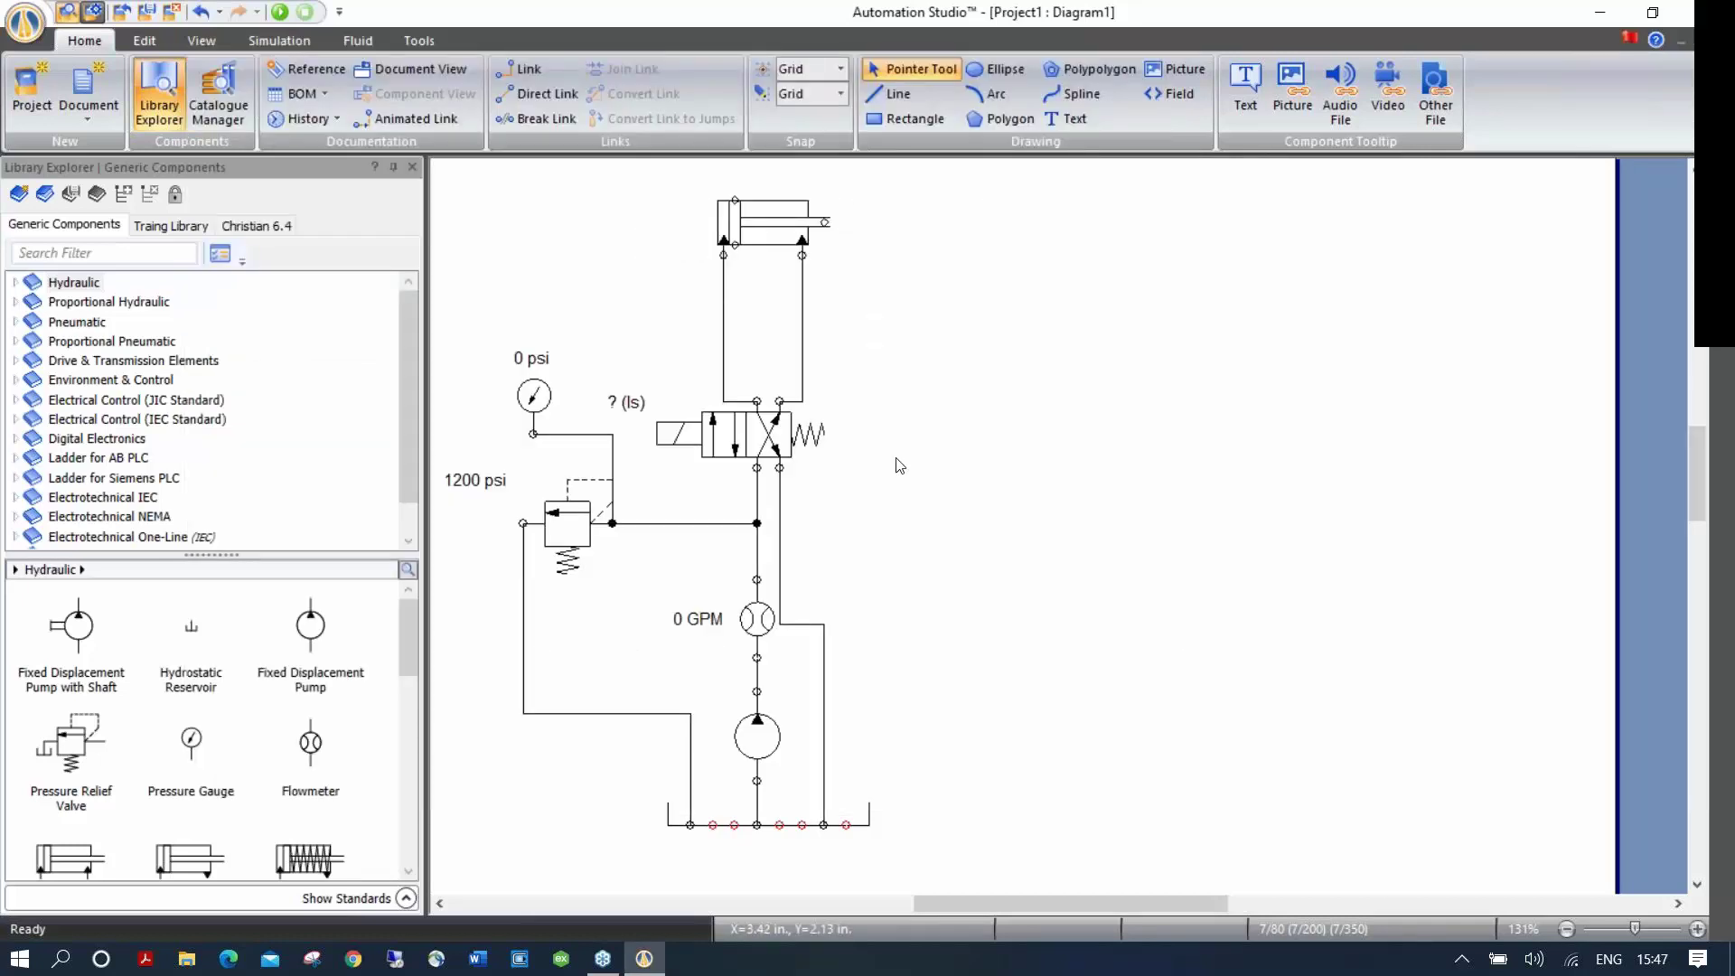
Step: Move the solenoid's "? (Is)" label directly above the solenoid symbol
{"action": "left_click", "coordinate": [624, 403]}
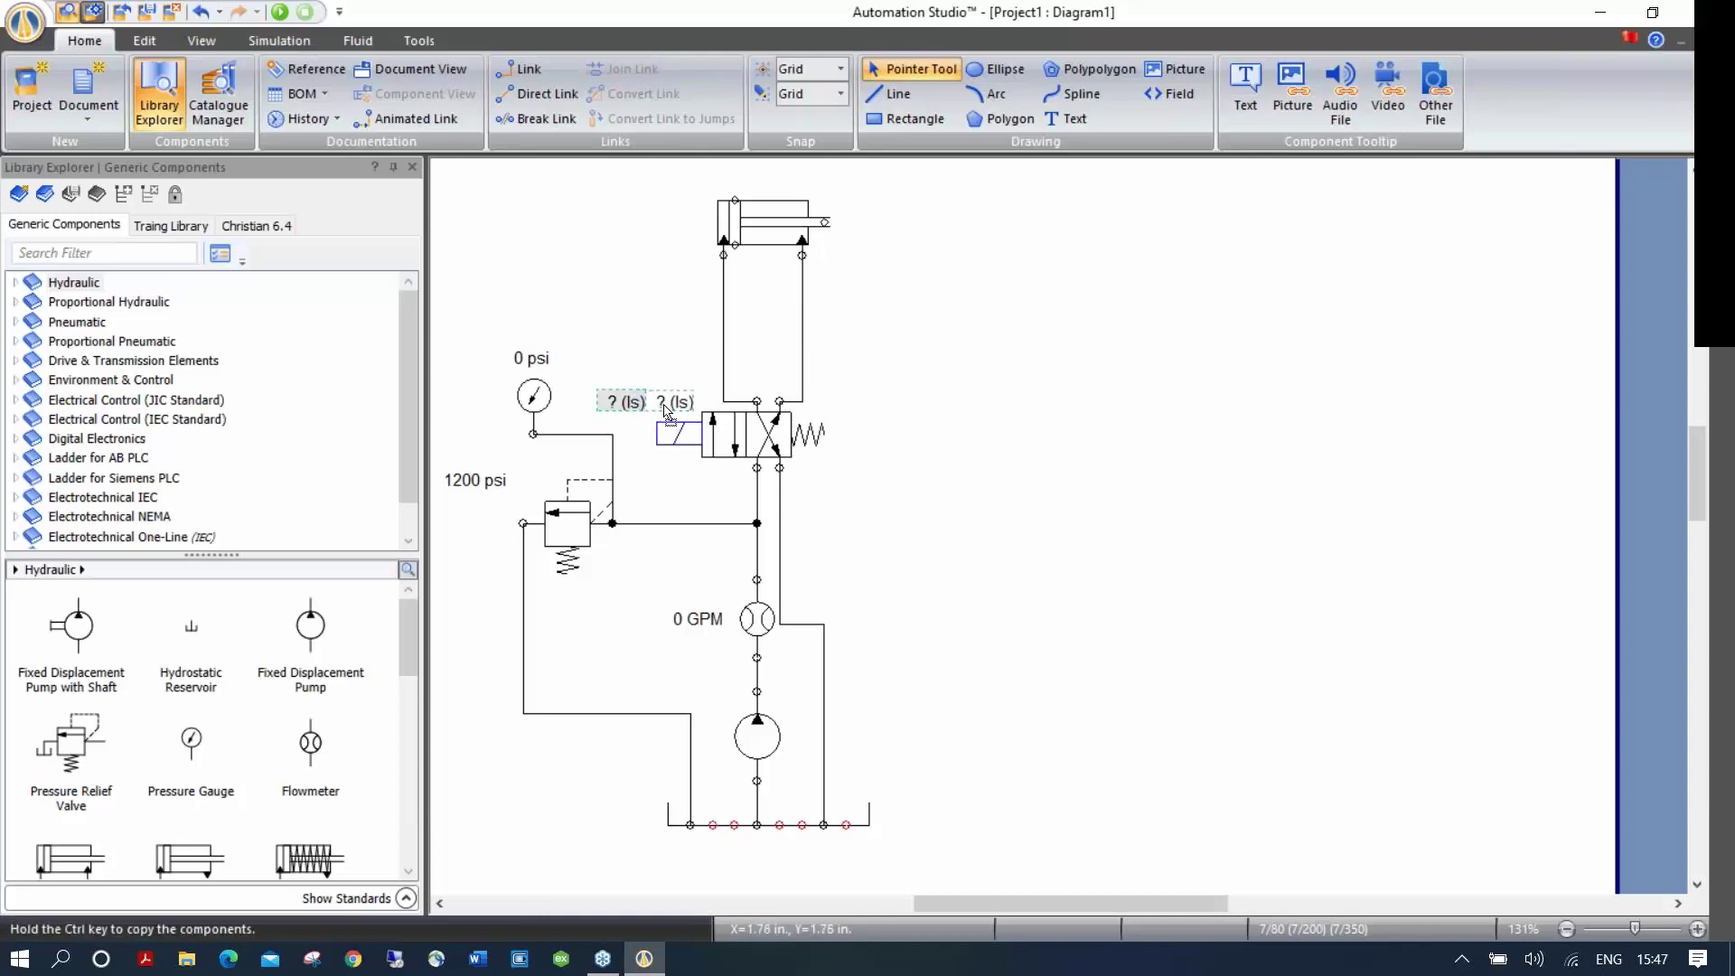
{"action": "left_click_drag", "start_coordinate": [662, 413], "coordinate": [675, 403]}
{"action": "left_click", "coordinate": [915, 498]}
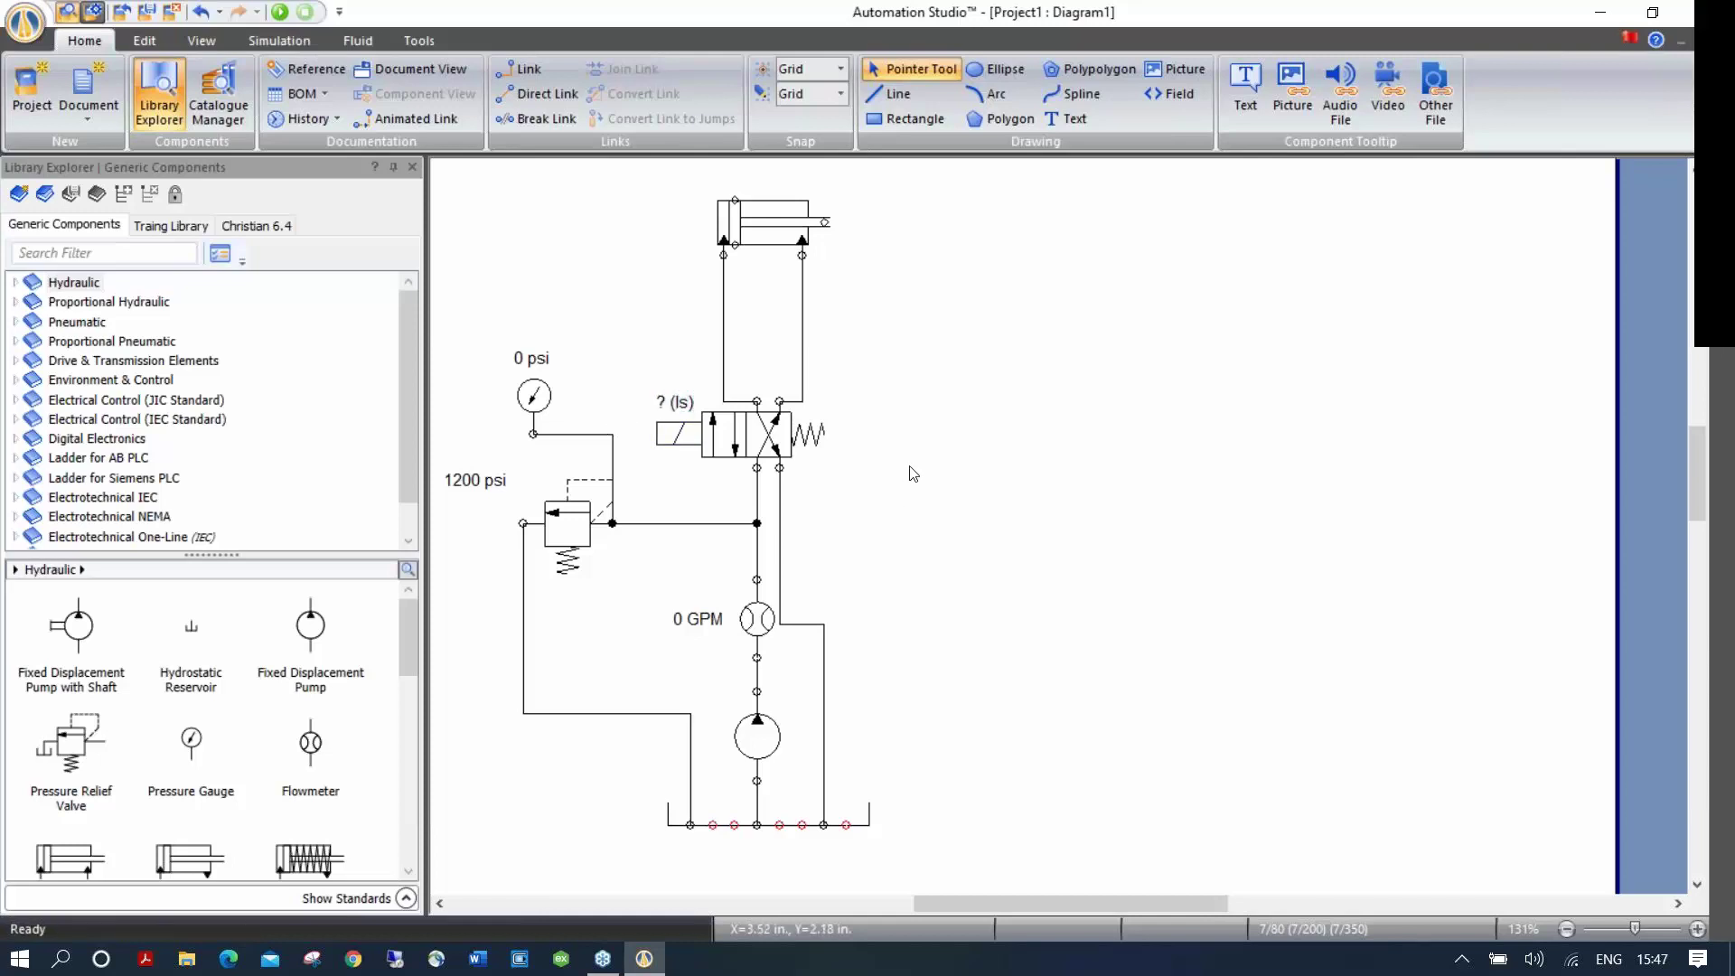
Step: Place a JIC Power Supply 24 Volts and, farther right at the same height, a Common (0 Volts) beside the hydraulic circuit
{"action": "left_click", "coordinate": [119, 400]}
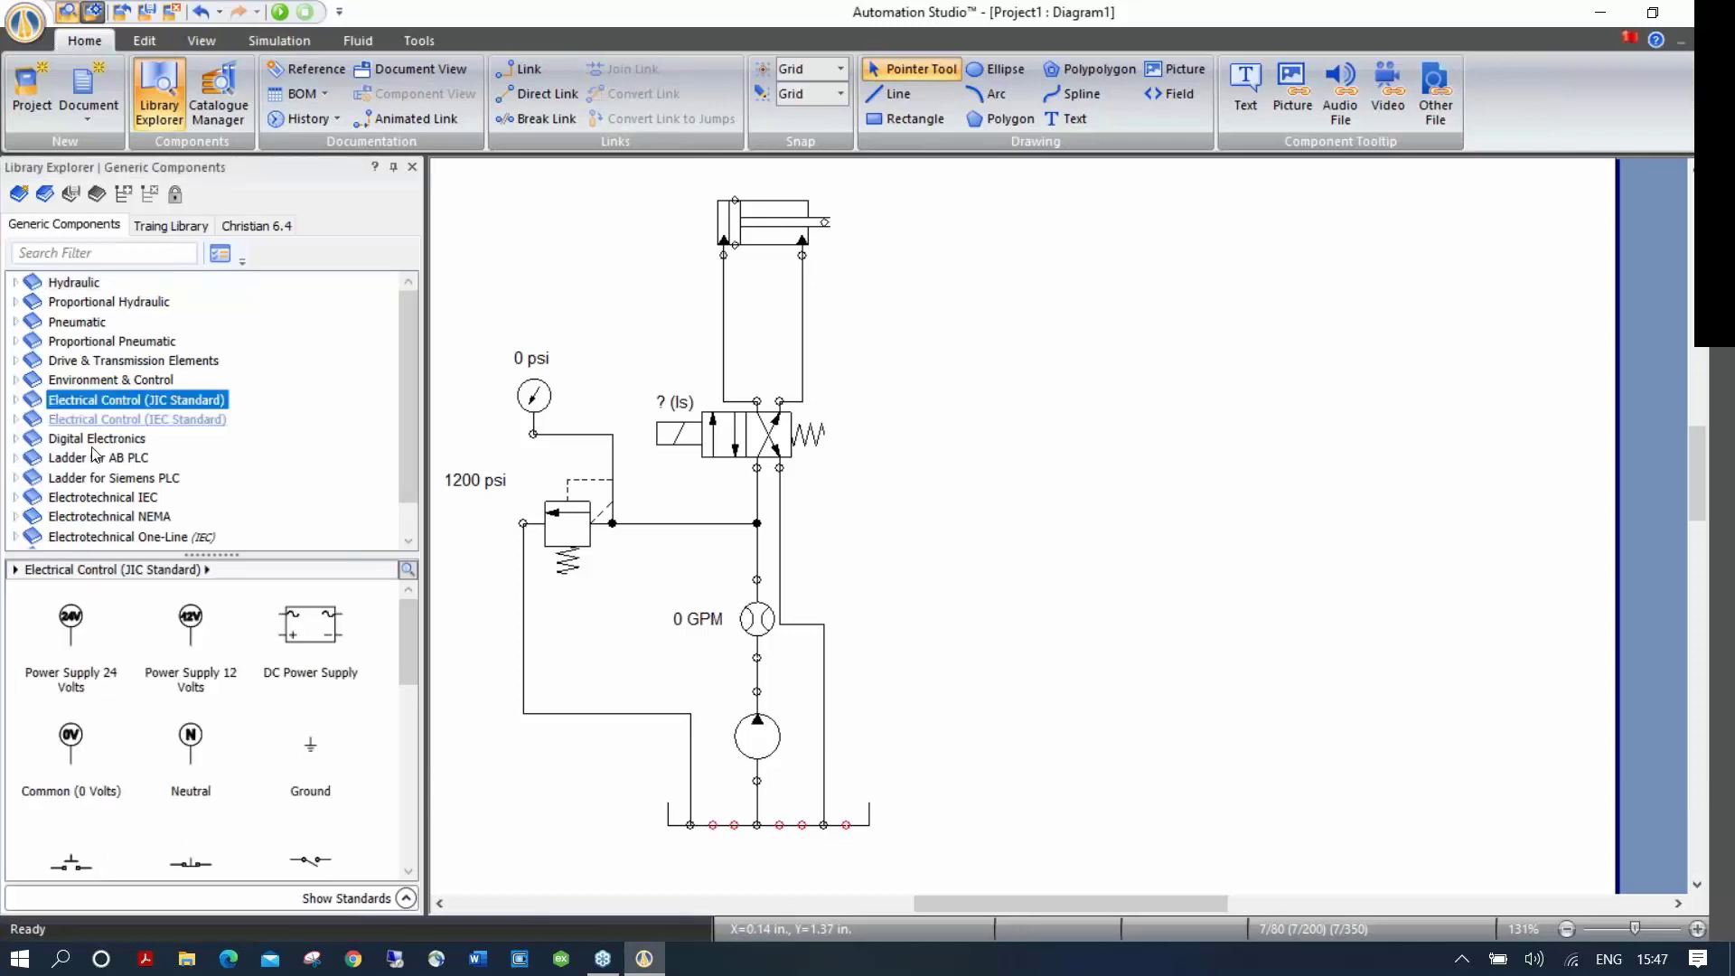
{"action": "mouse_move", "coordinate": [60, 625]}
{"action": "left_mouse_down"}
{"action": "mouse_move", "coordinate": [547, 583]}
{"action": "mouse_move", "coordinate": [1012, 378]}
{"action": "mouse_move", "coordinate": [1030, 341]}
{"action": "left_mouse_up"}
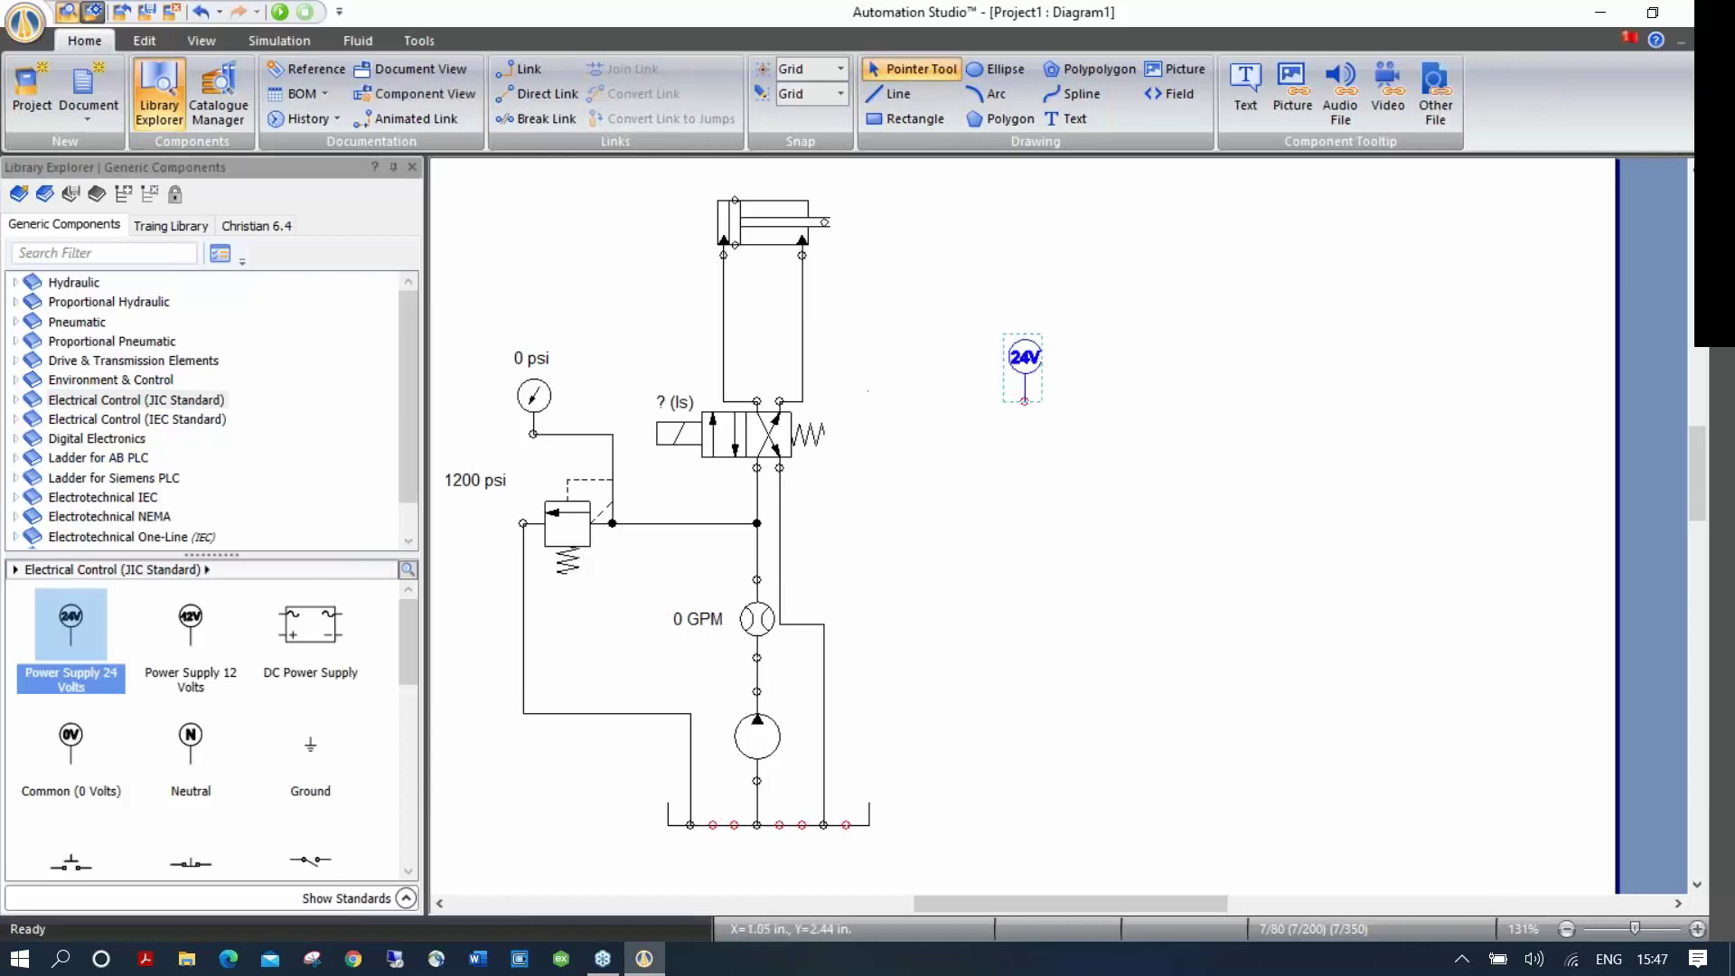
{"action": "left_click_drag", "start_coordinate": [77, 743], "coordinate": [1389, 334]}
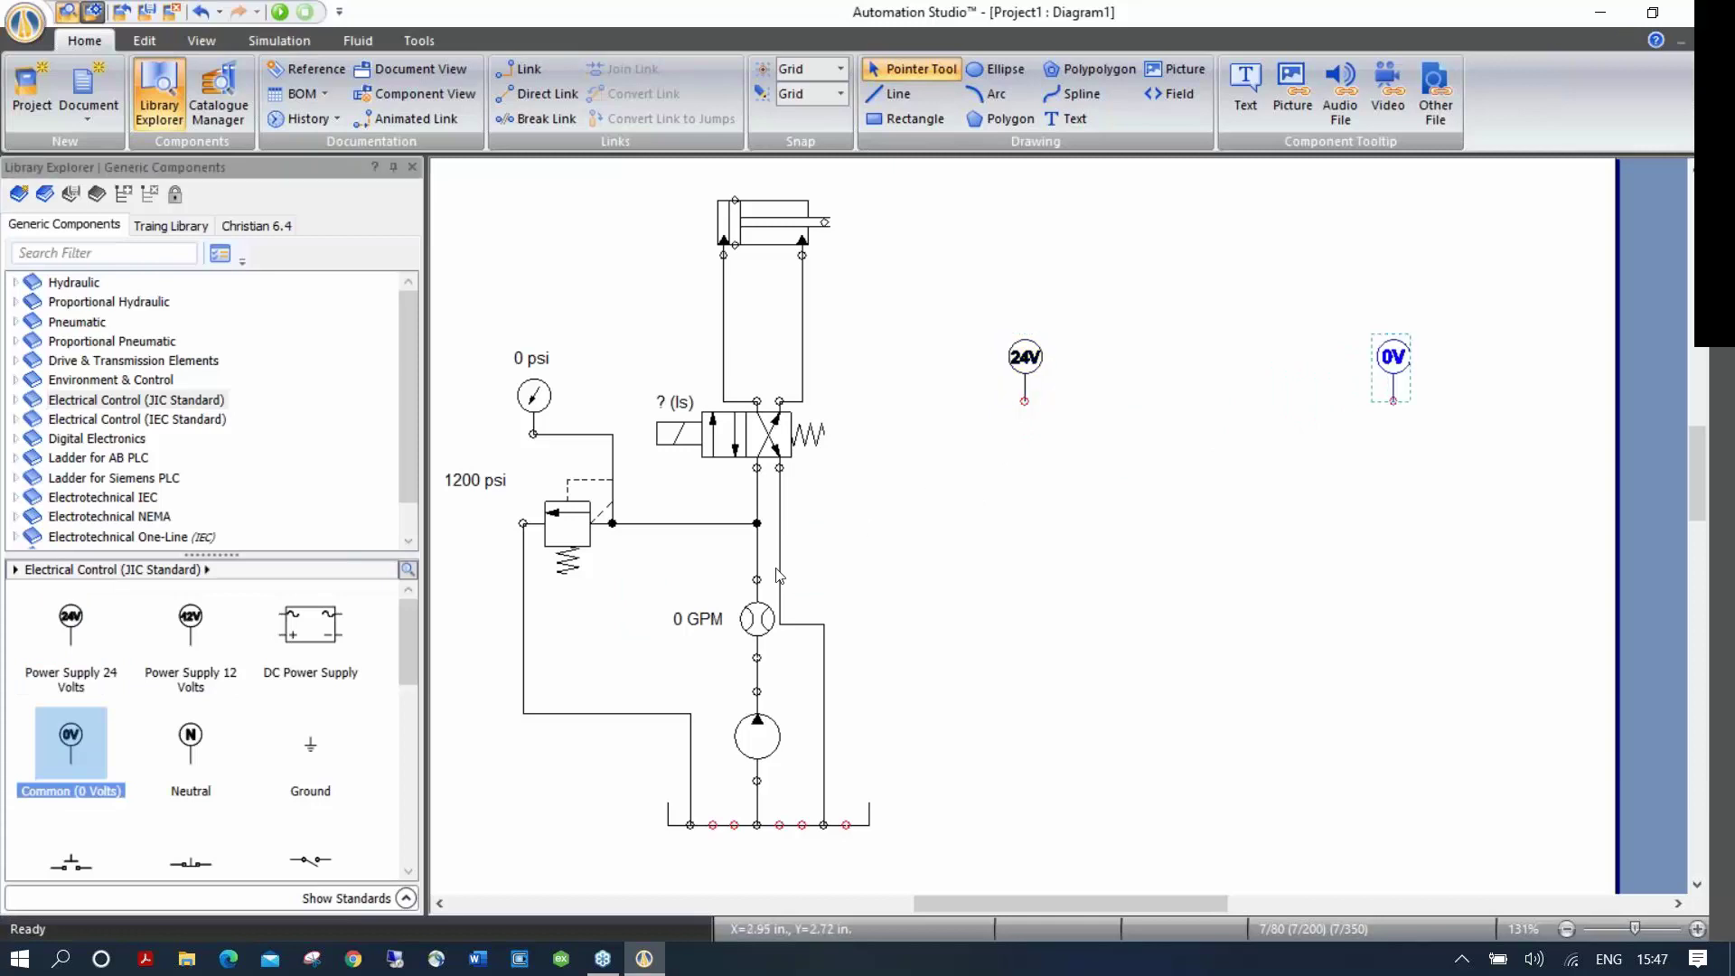
Step: Place a Normally Open Push-Button just right of the 24V supply with the alias Start
{"action": "left_click_drag", "start_coordinate": [70, 868], "coordinate": [1096, 390]}
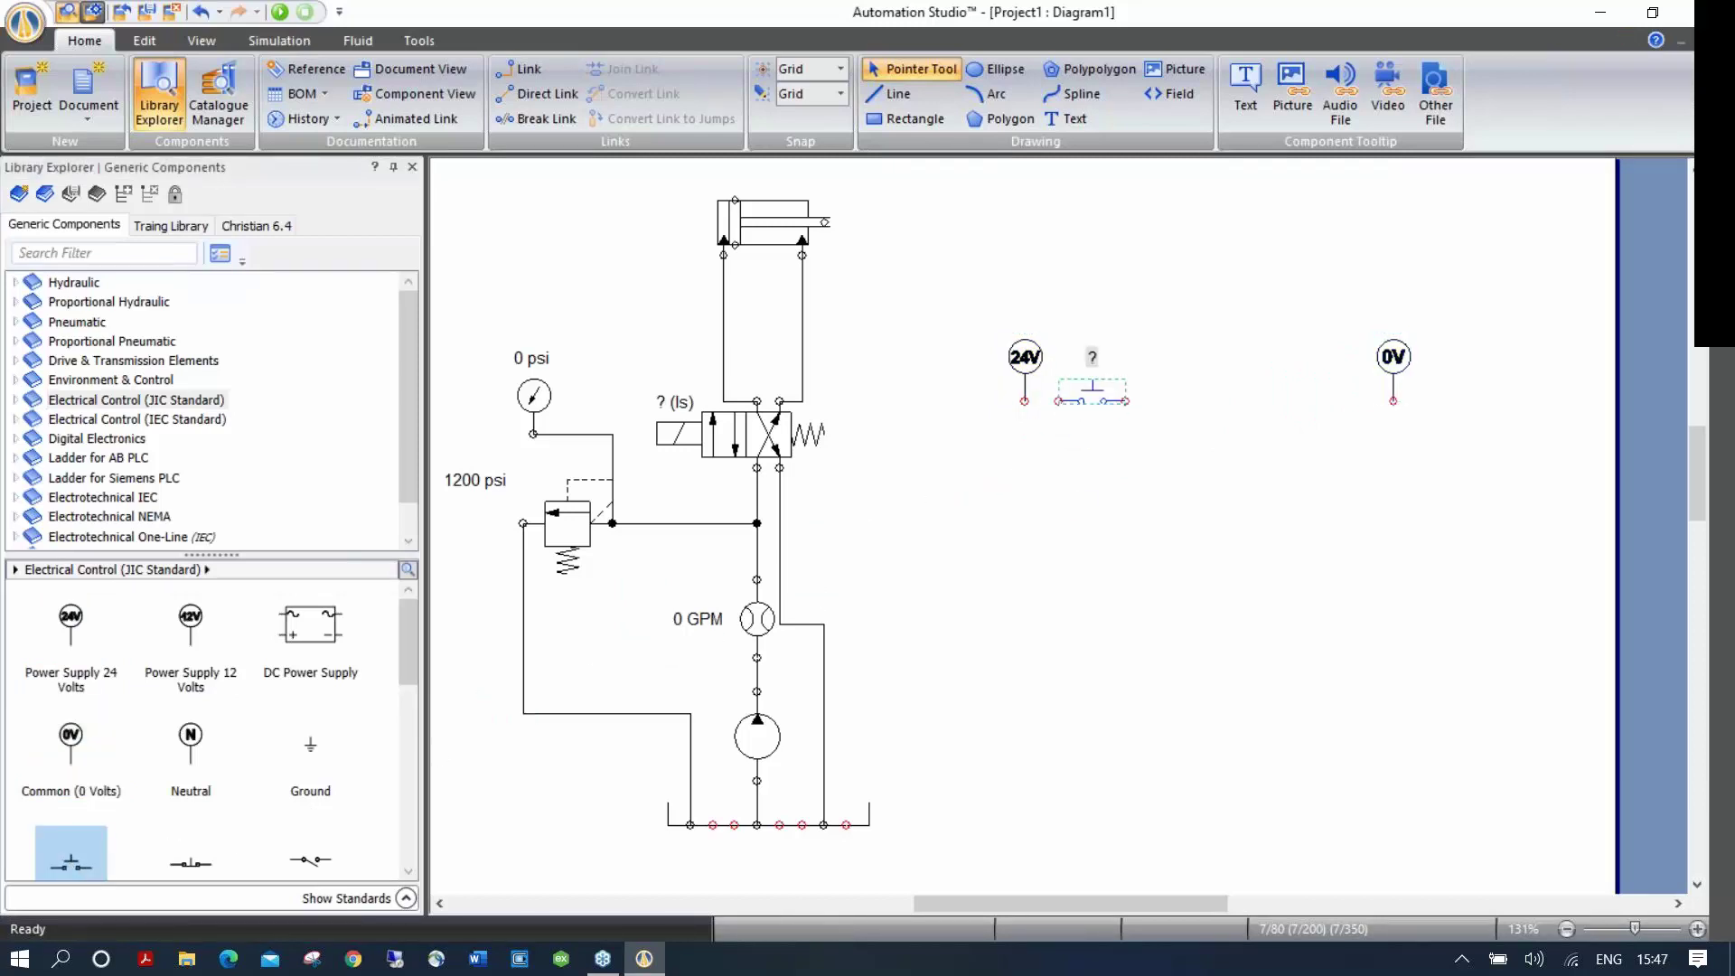
{"action": "type", "text": "St"}
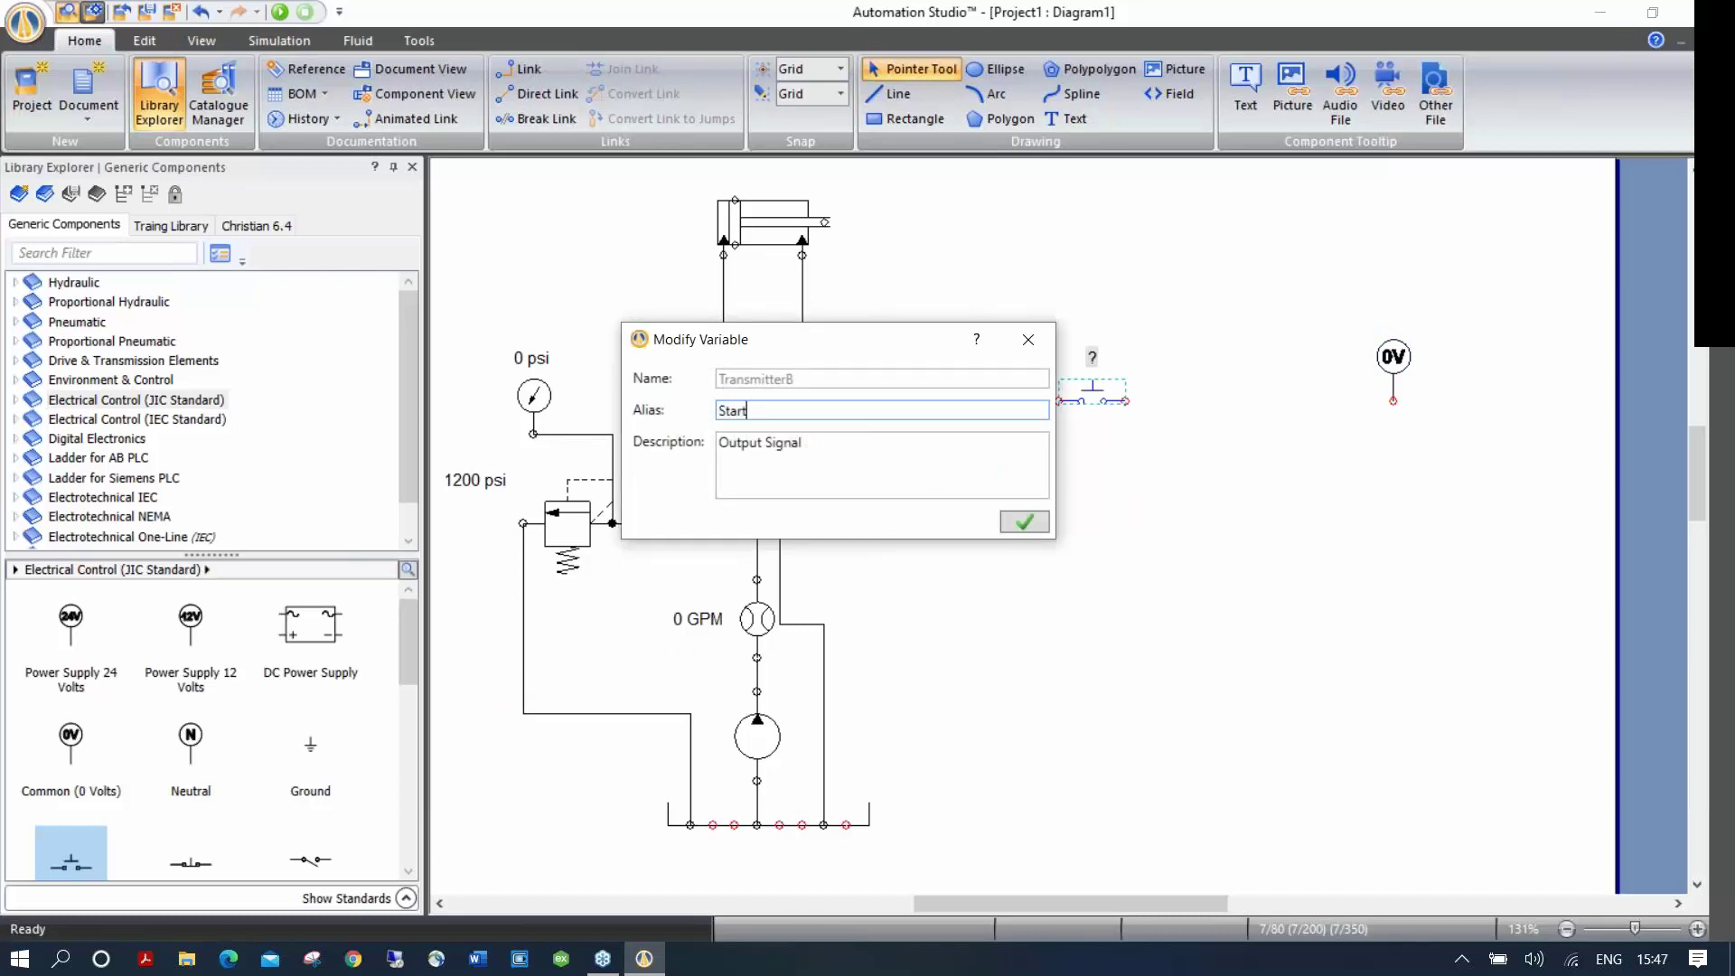
{"action": "type", "text": "art"}
{"action": "key", "text": "Return"}
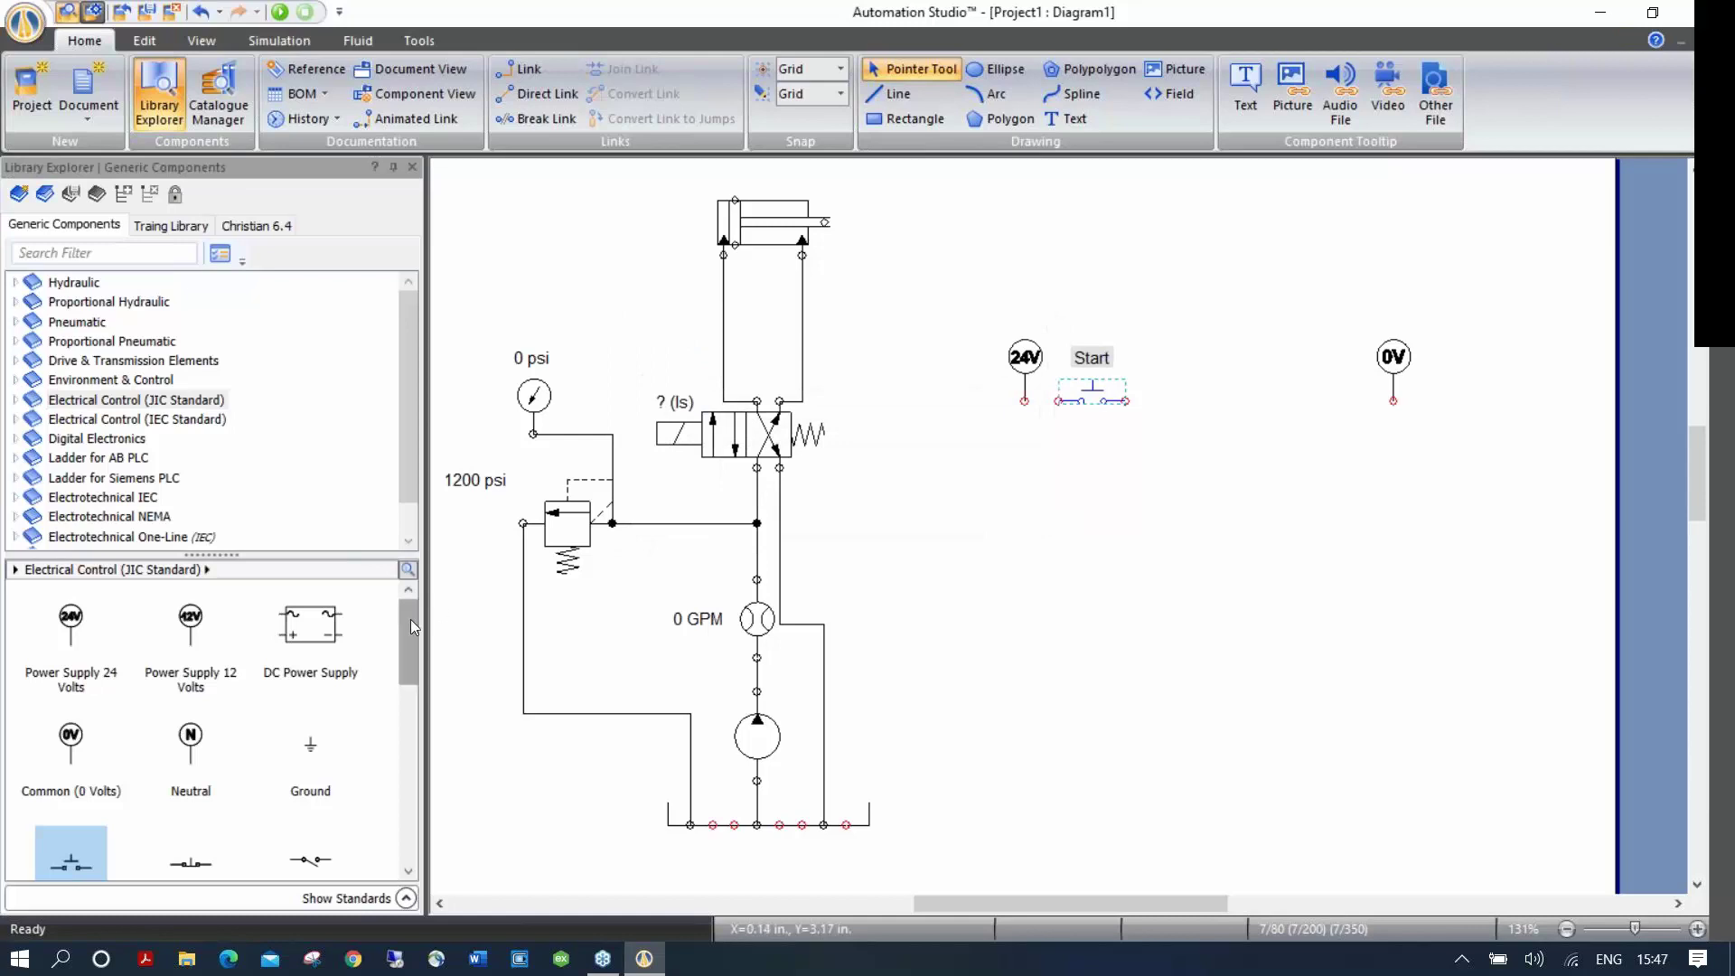
Step: Place a Coil just left of the 0V common, level with the push-button, with the alias CR1
{"action": "left_click_drag", "start_coordinate": [411, 620], "coordinate": [405, 733]}
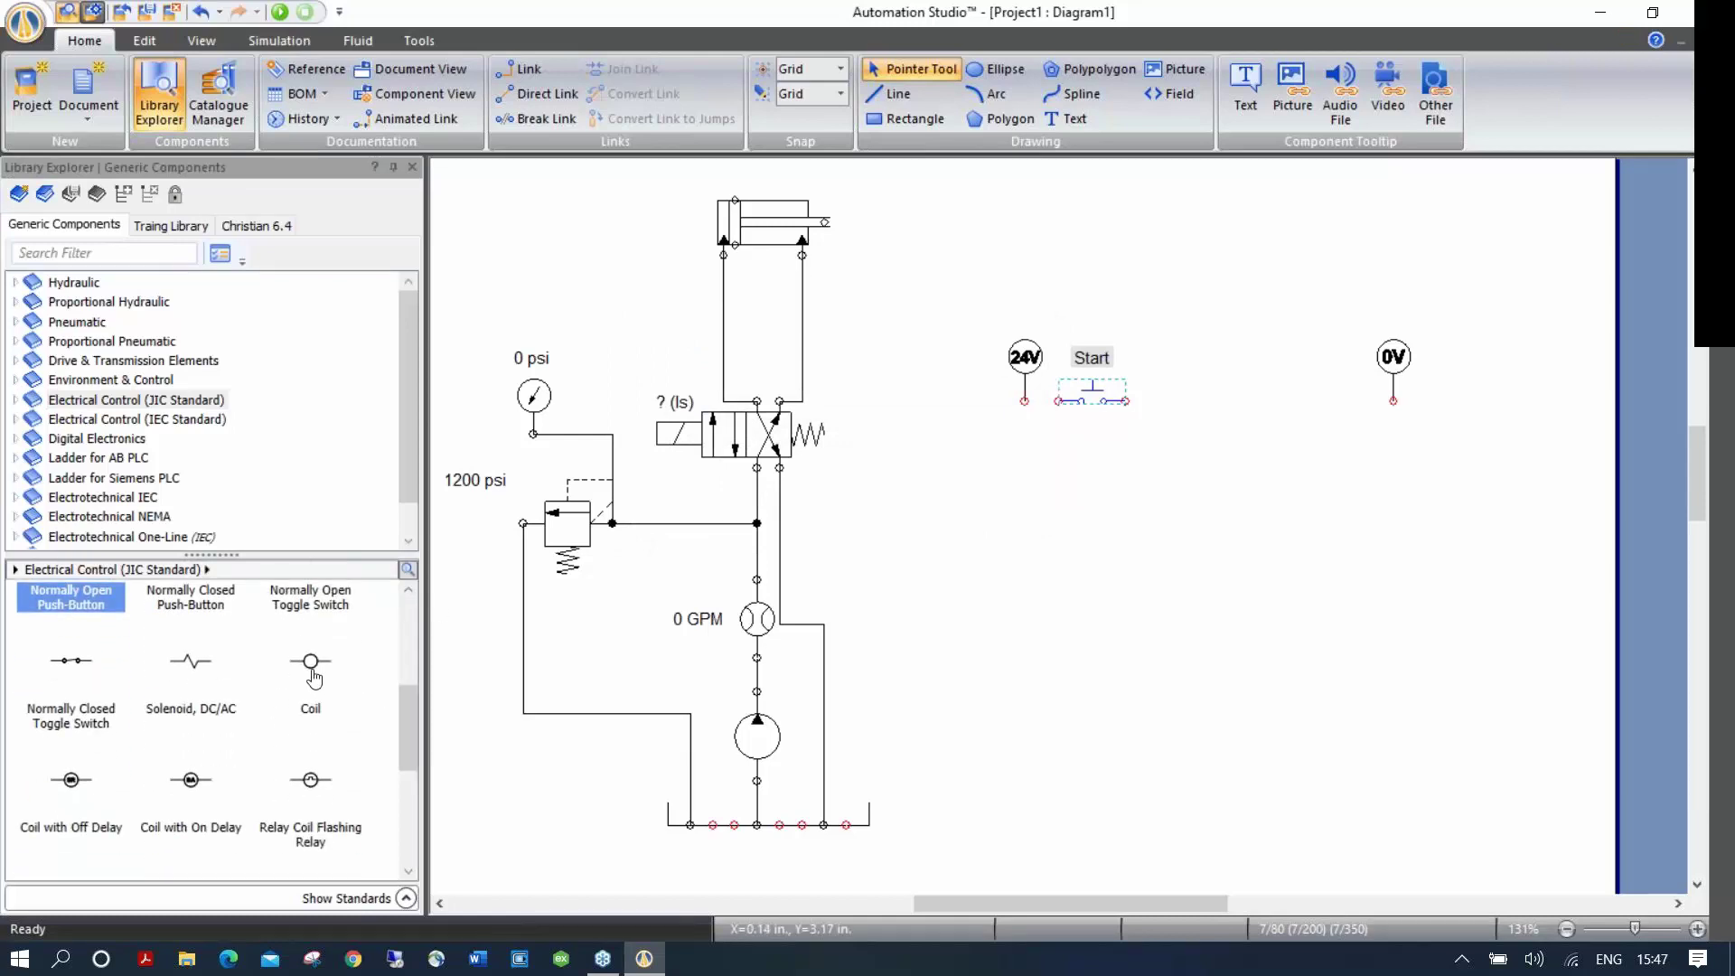
{"action": "left_click_drag", "start_coordinate": [310, 664], "coordinate": [1343, 400]}
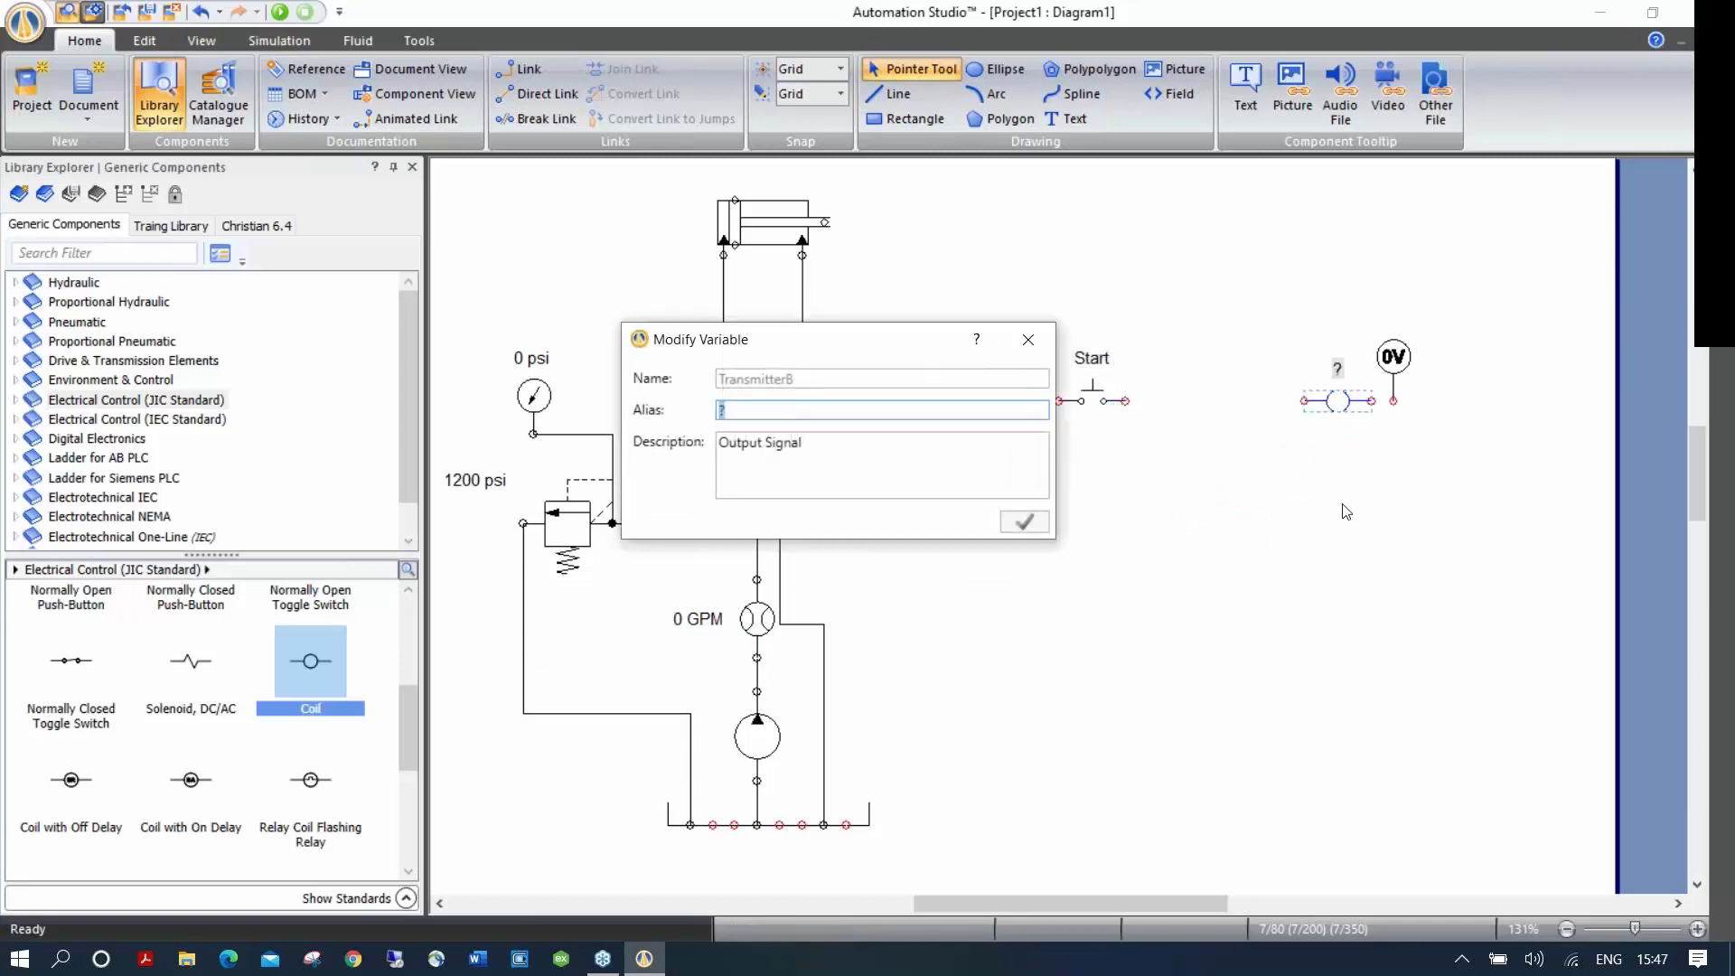
{"action": "type", "text": "CR1"}
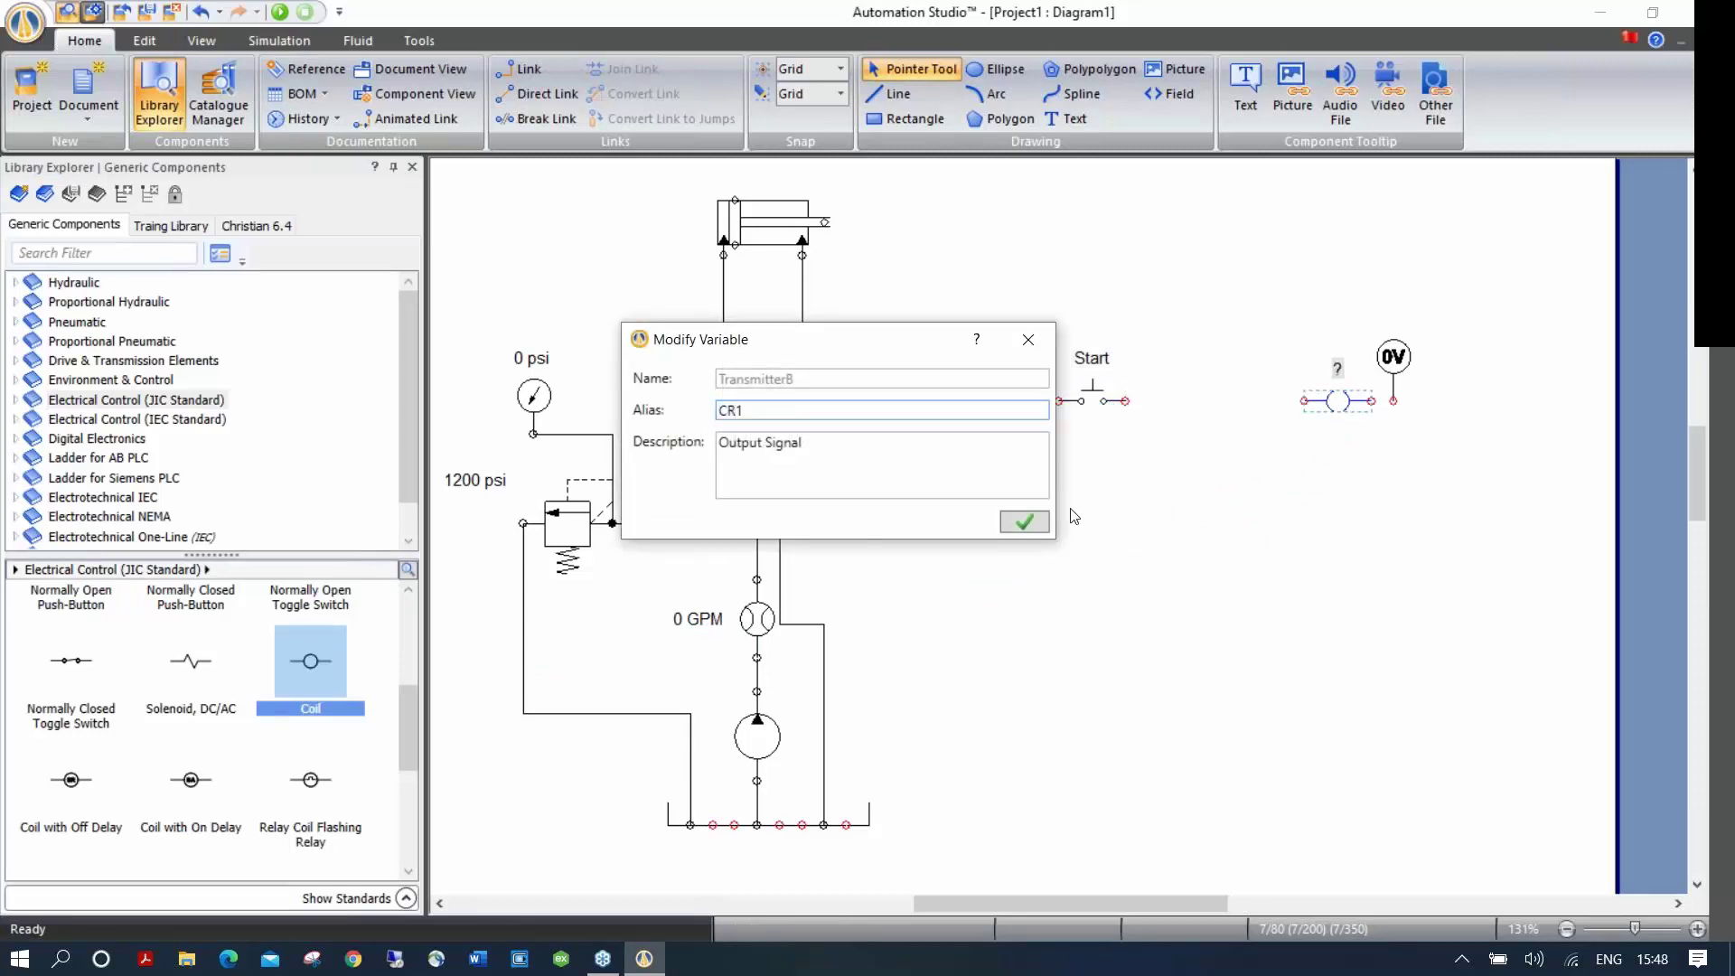
{"action": "left_click", "coordinate": [1035, 521]}
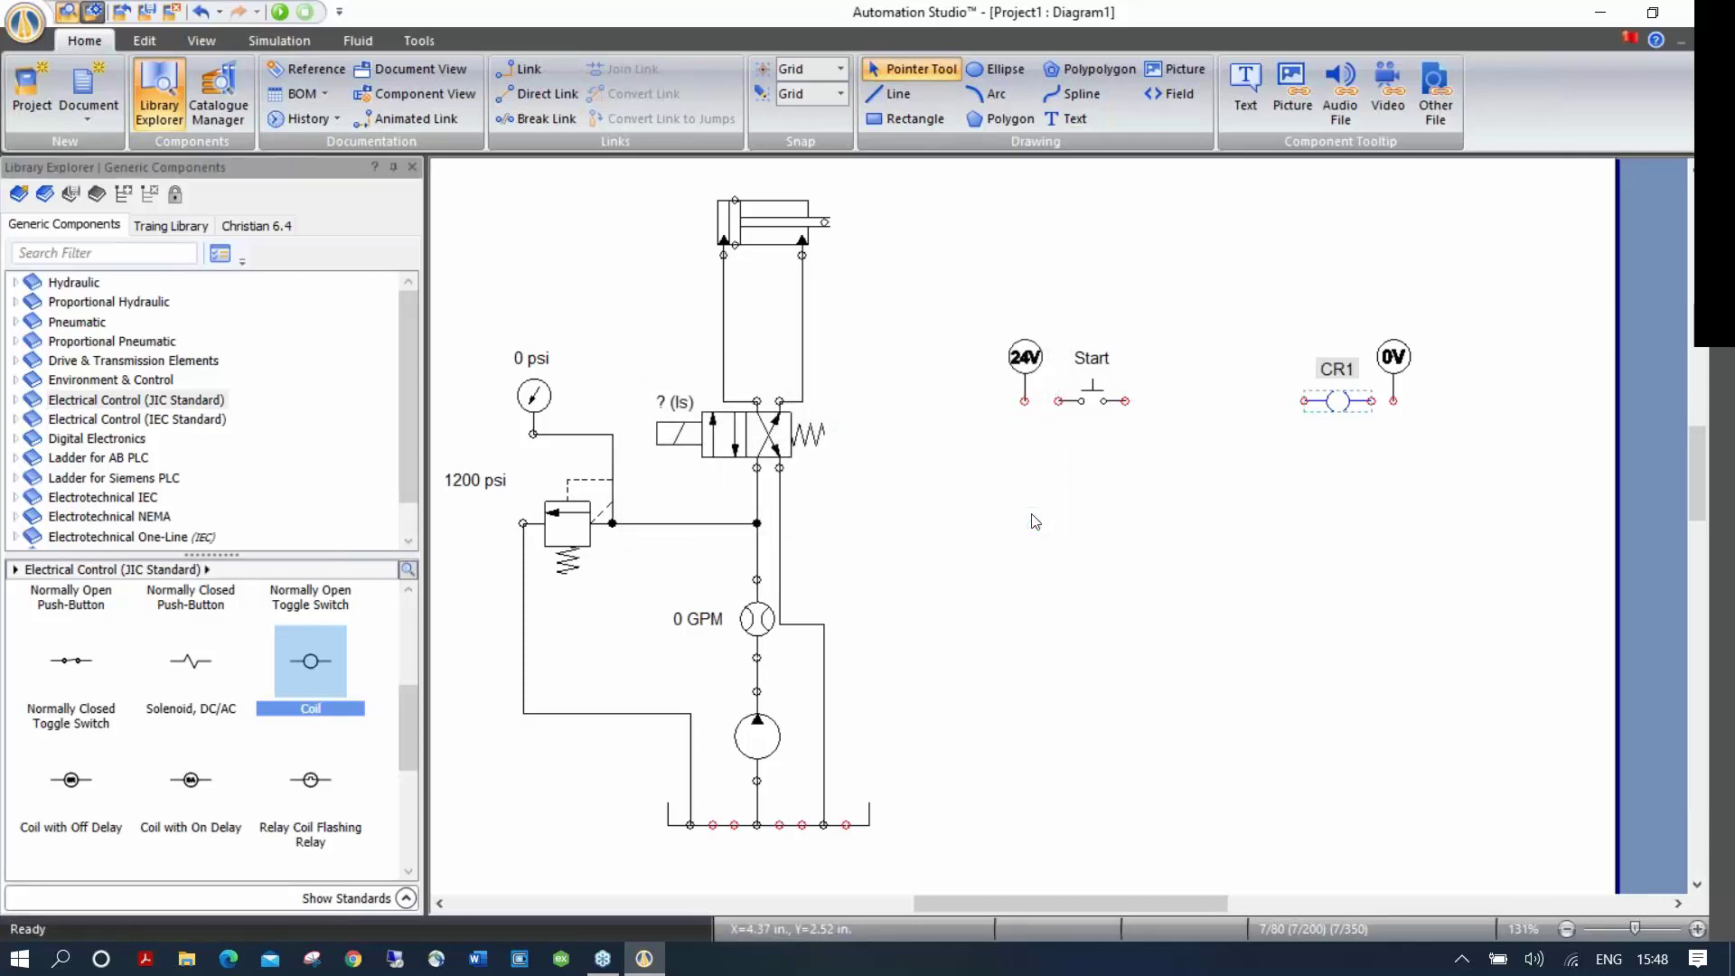
Step: Place a Normally Open Contact directly below the Start push-button and associate it with the CR1 coil variable
{"action": "left_click_drag", "start_coordinate": [403, 716], "coordinate": [408, 757]}
{"action": "left_click_drag", "start_coordinate": [66, 757], "coordinate": [1100, 480]}
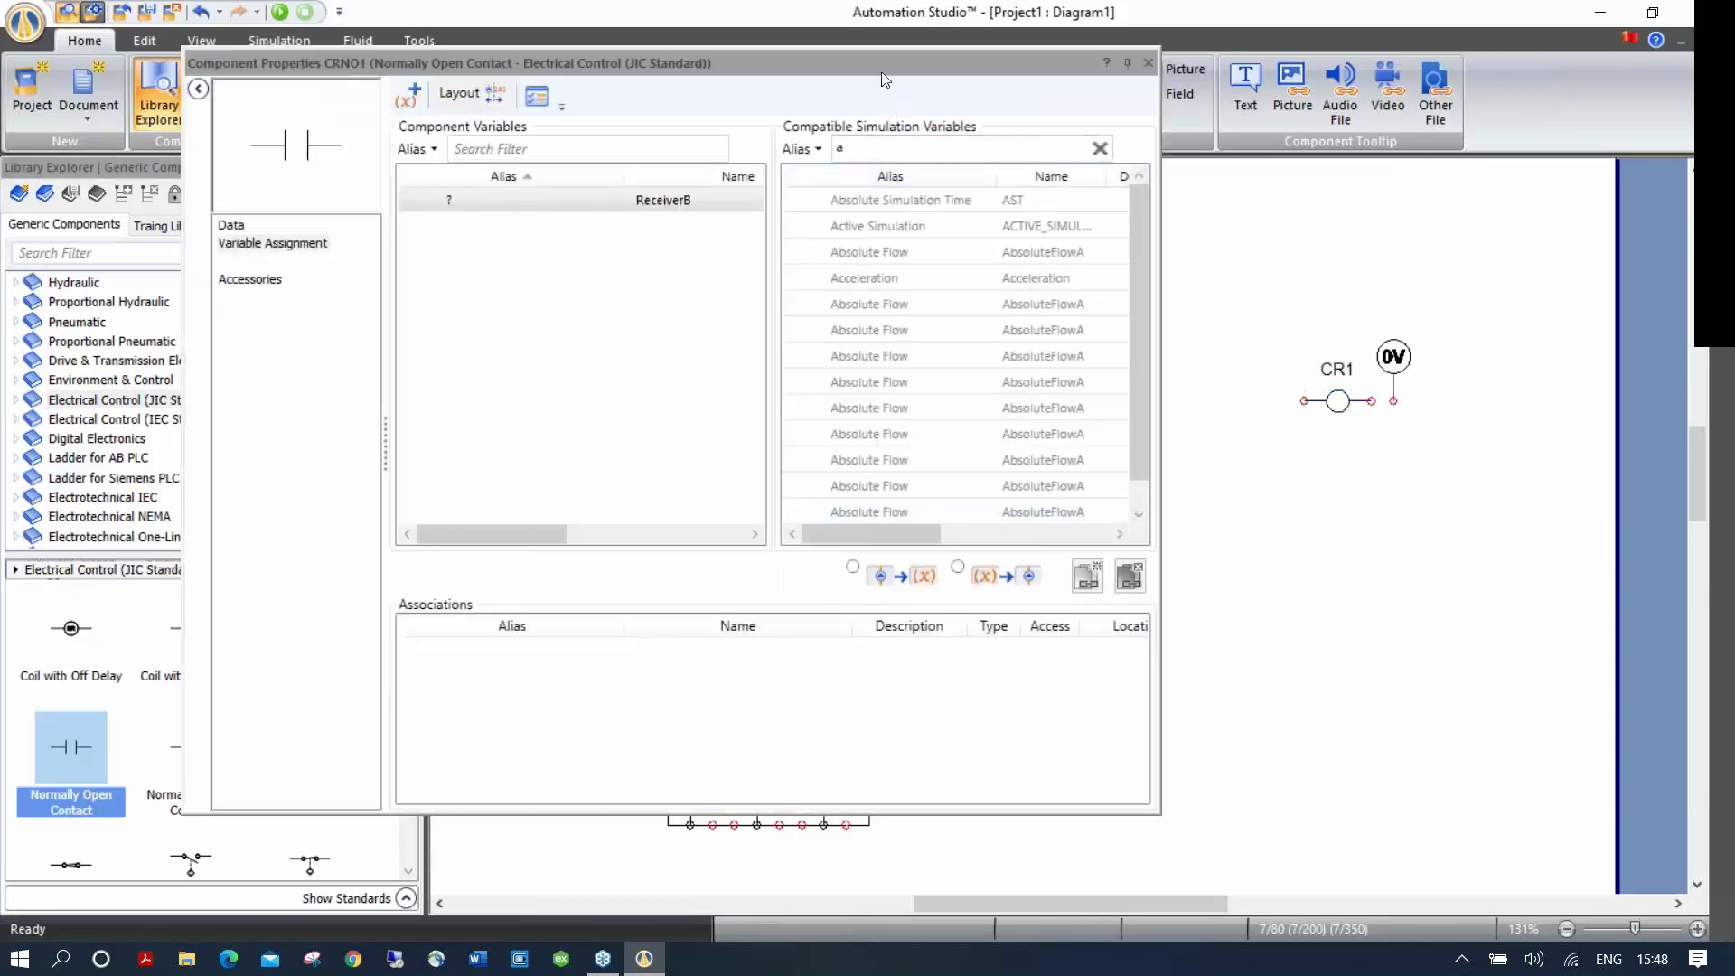
{"action": "left_click_drag", "start_coordinate": [857, 62], "coordinate": [794, 89]}
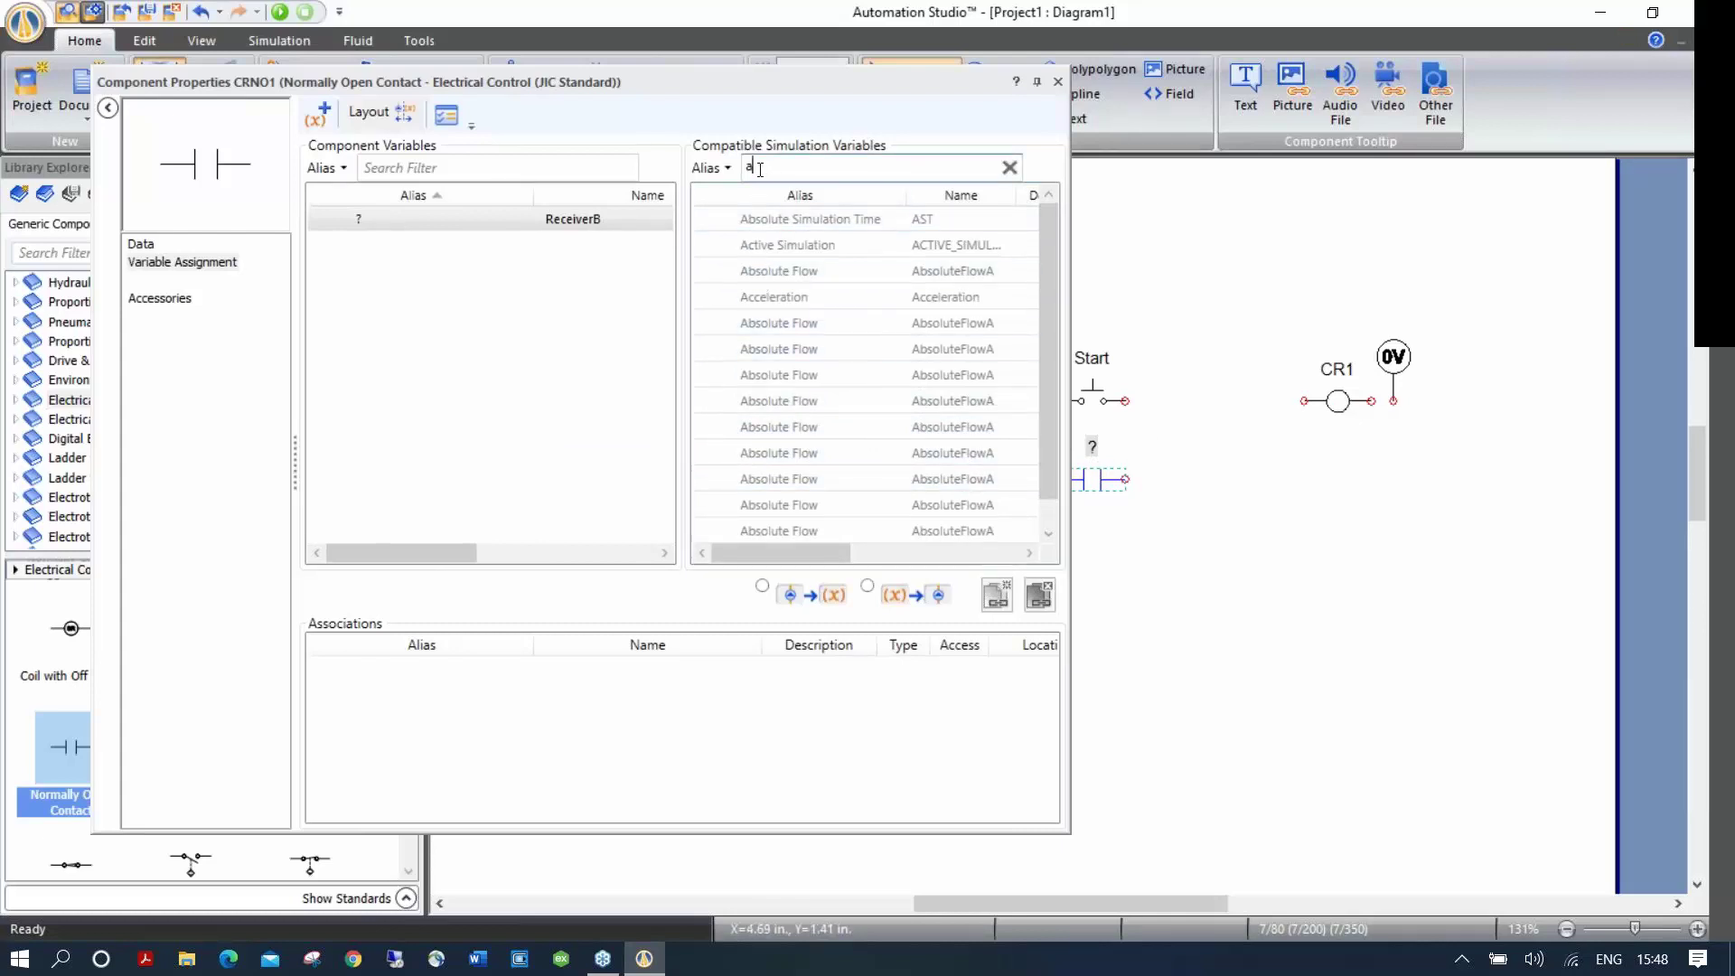
{"action": "type", "text": "c"}
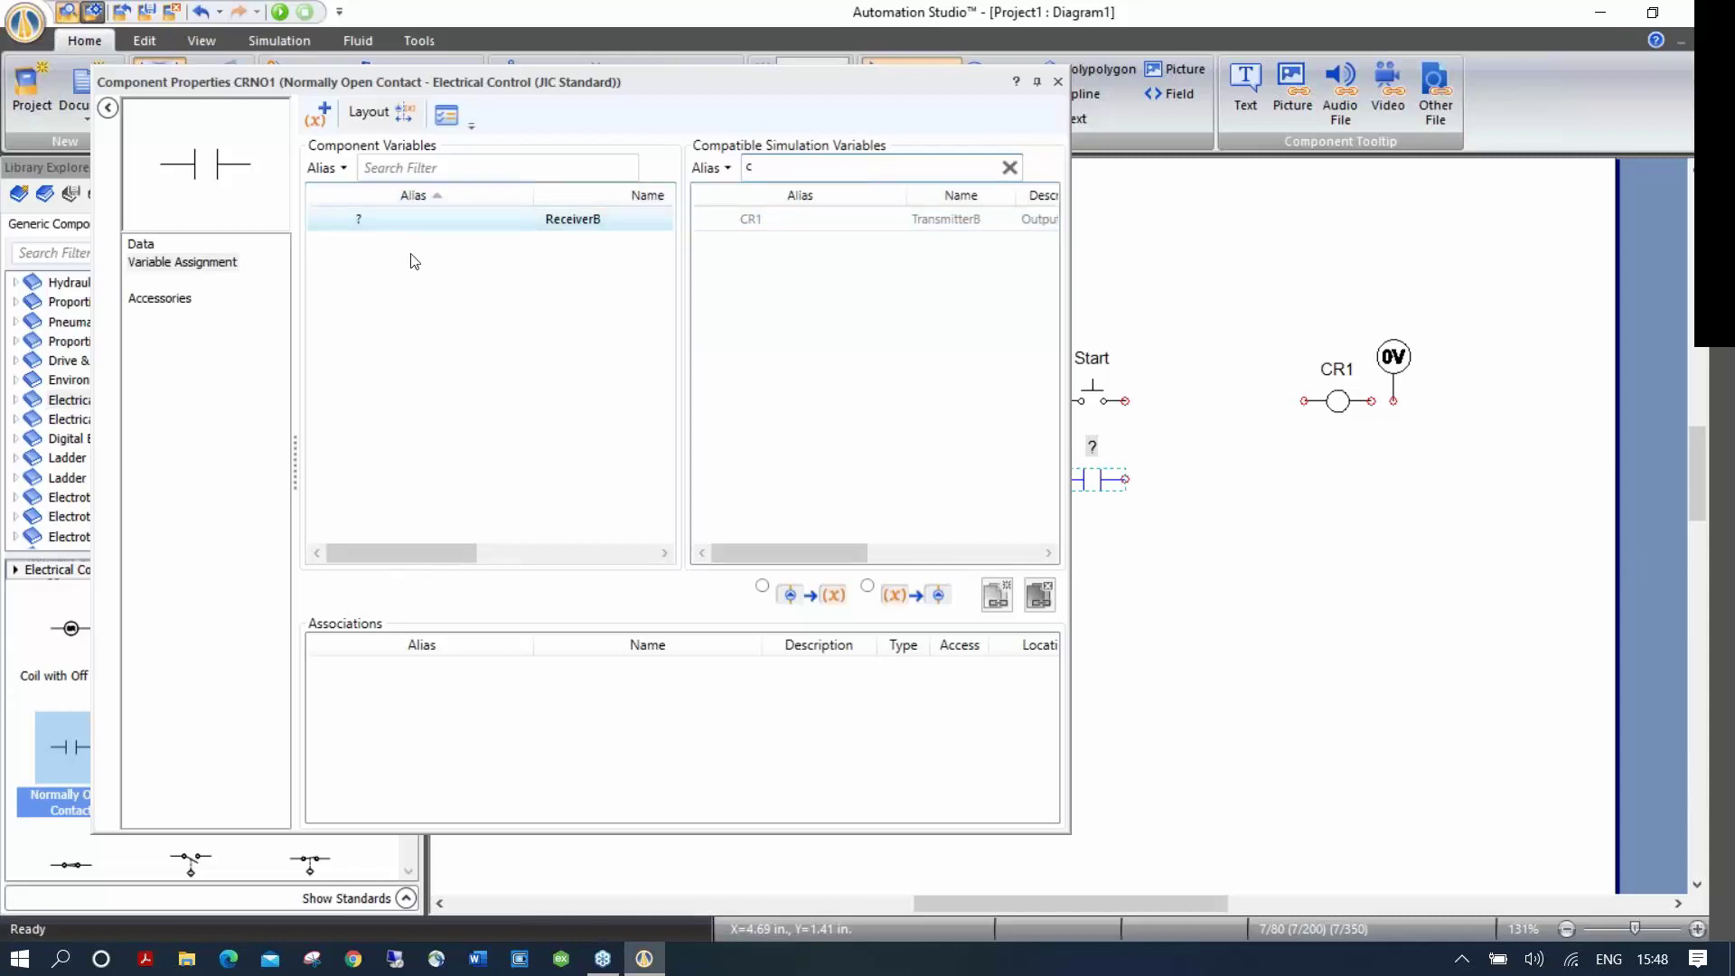
{"action": "double_click", "coordinate": [774, 219]}
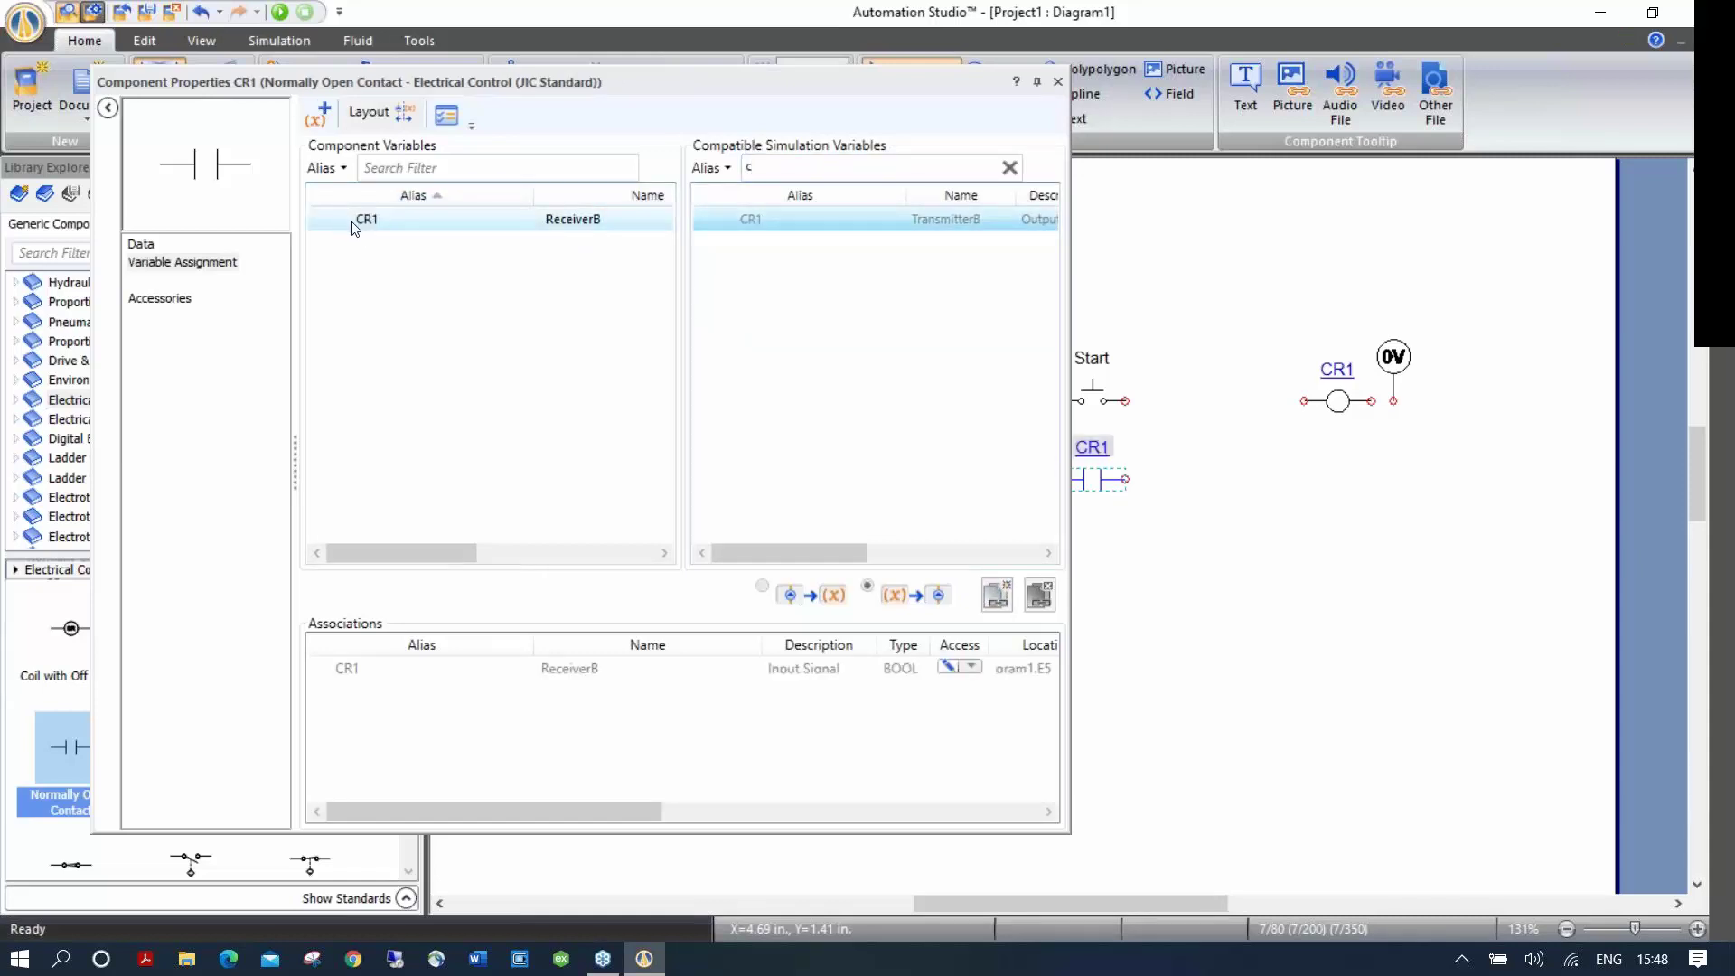
{"action": "left_click", "coordinate": [1058, 82]}
{"action": "left_click", "coordinate": [1140, 571]}
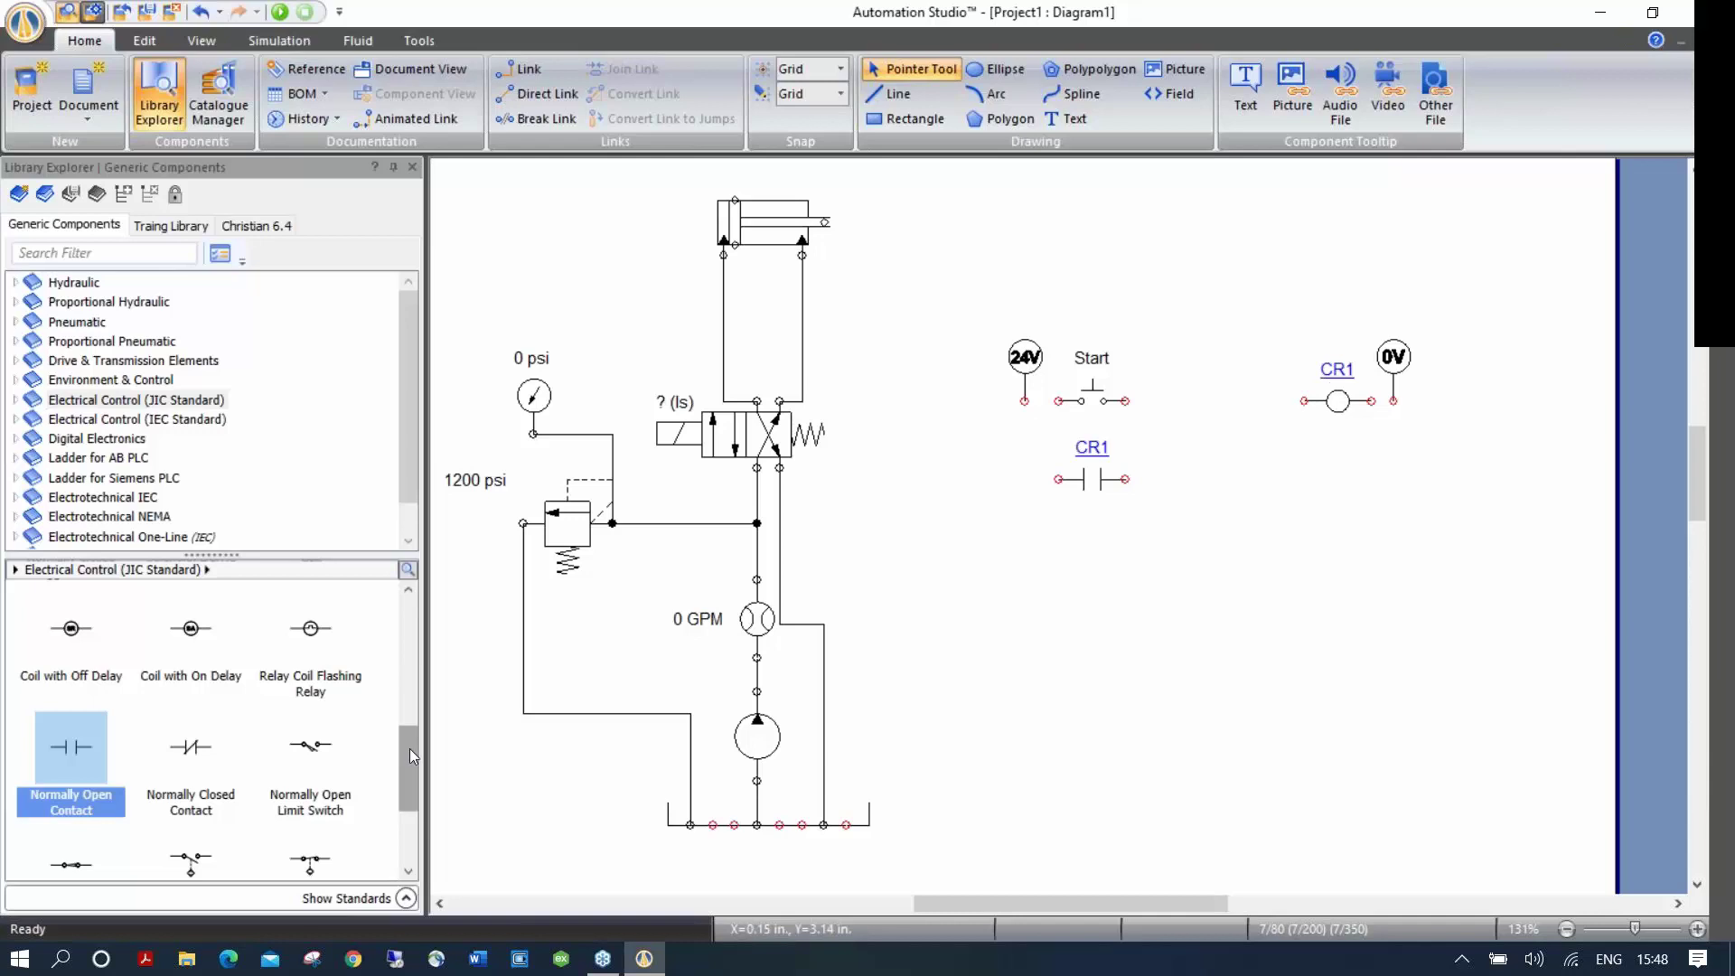
Step: Place a Solenoid, DC/AC directly below the CR1 coil, level with the contact, with the alias A+
{"action": "left_click_drag", "start_coordinate": [409, 749], "coordinate": [408, 668]}
{"action": "left_click_drag", "start_coordinate": [185, 746], "coordinate": [1352, 483]}
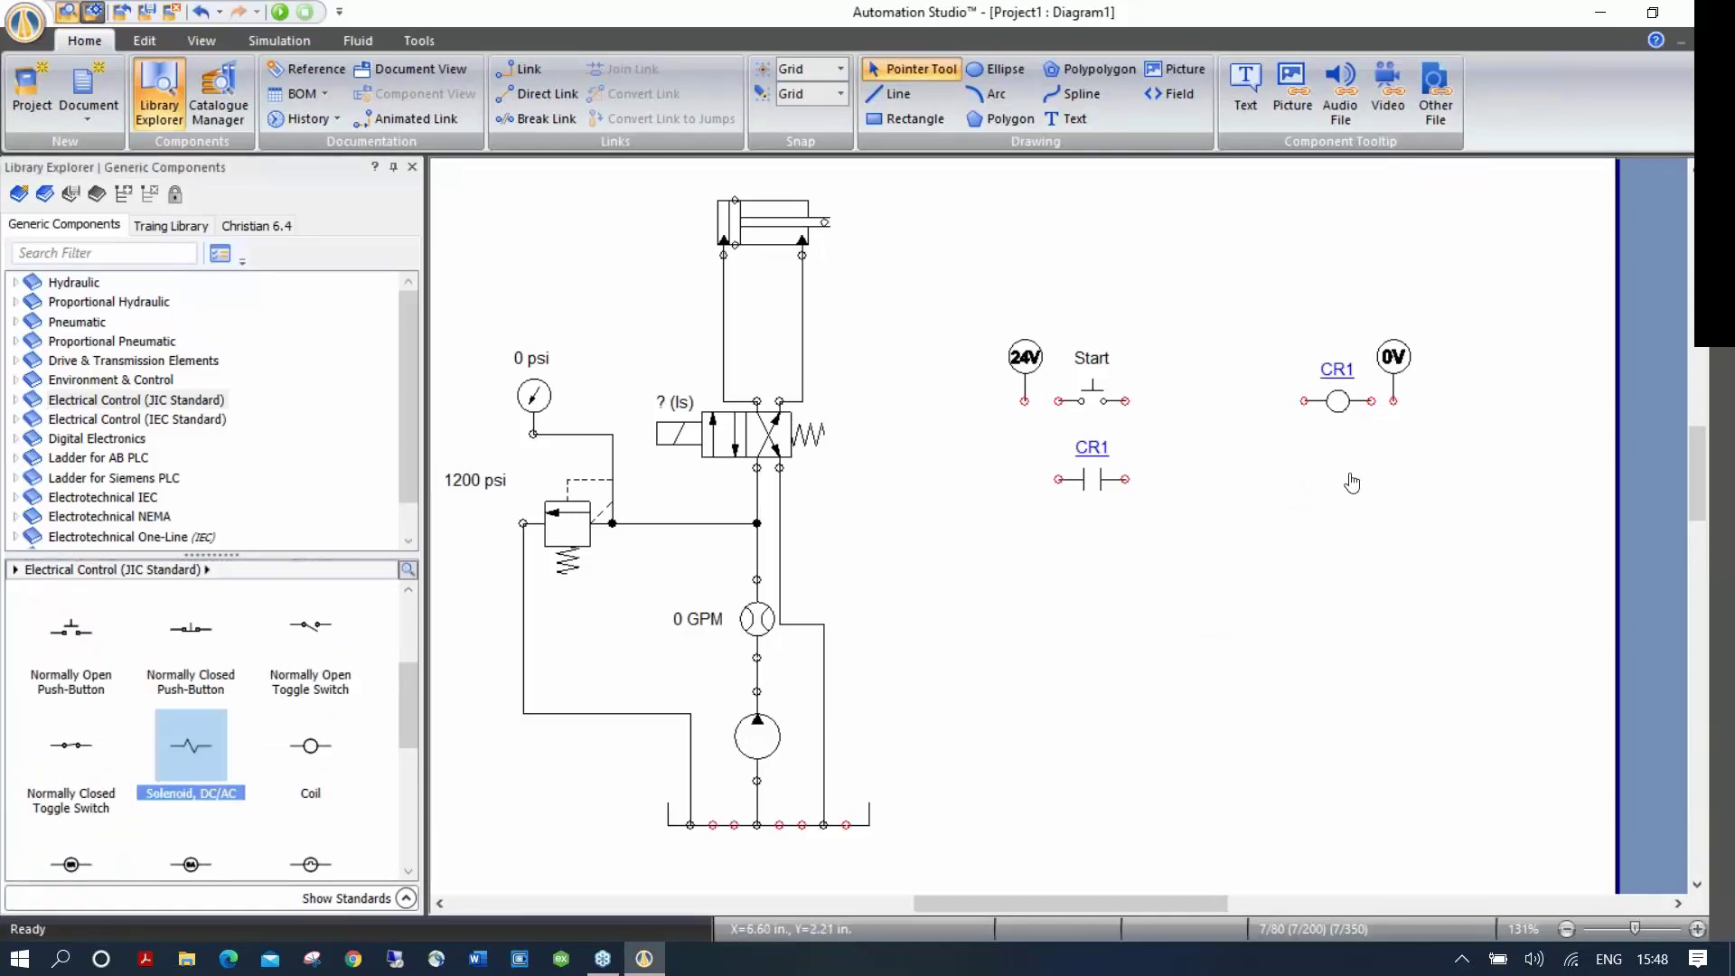
{"action": "type", "text": "A"}
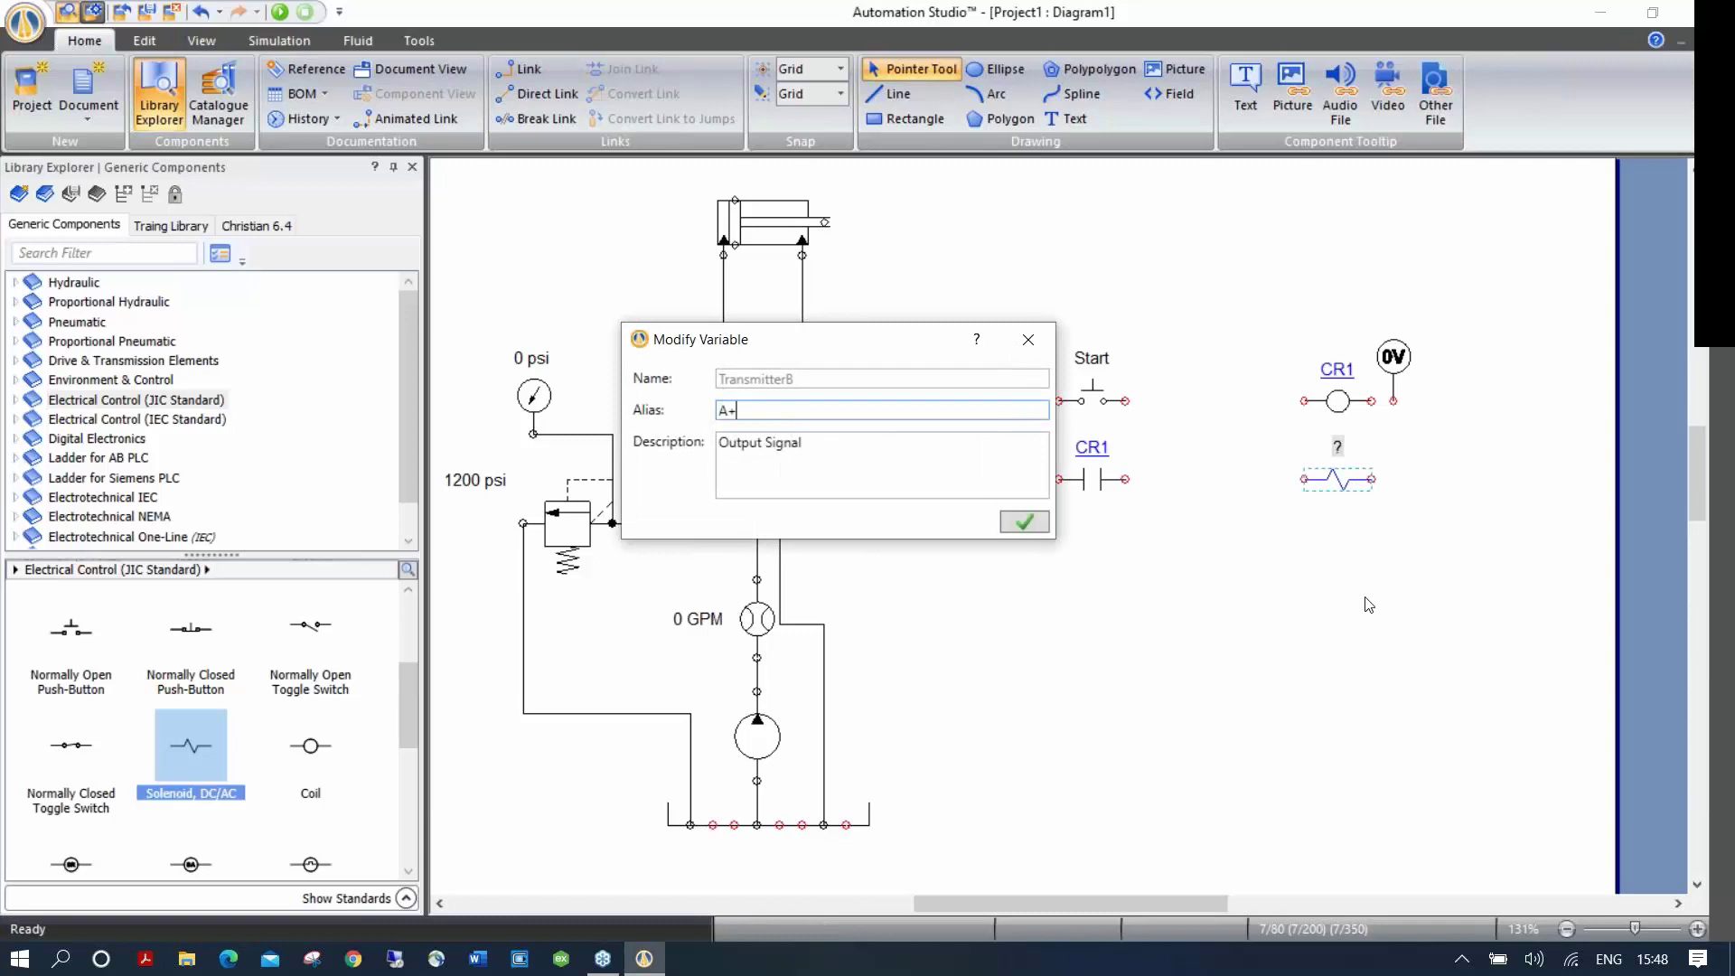
{"action": "type", "text": "+"}
{"action": "key", "text": "Return"}
{"action": "left_click", "coordinate": [1369, 605]}
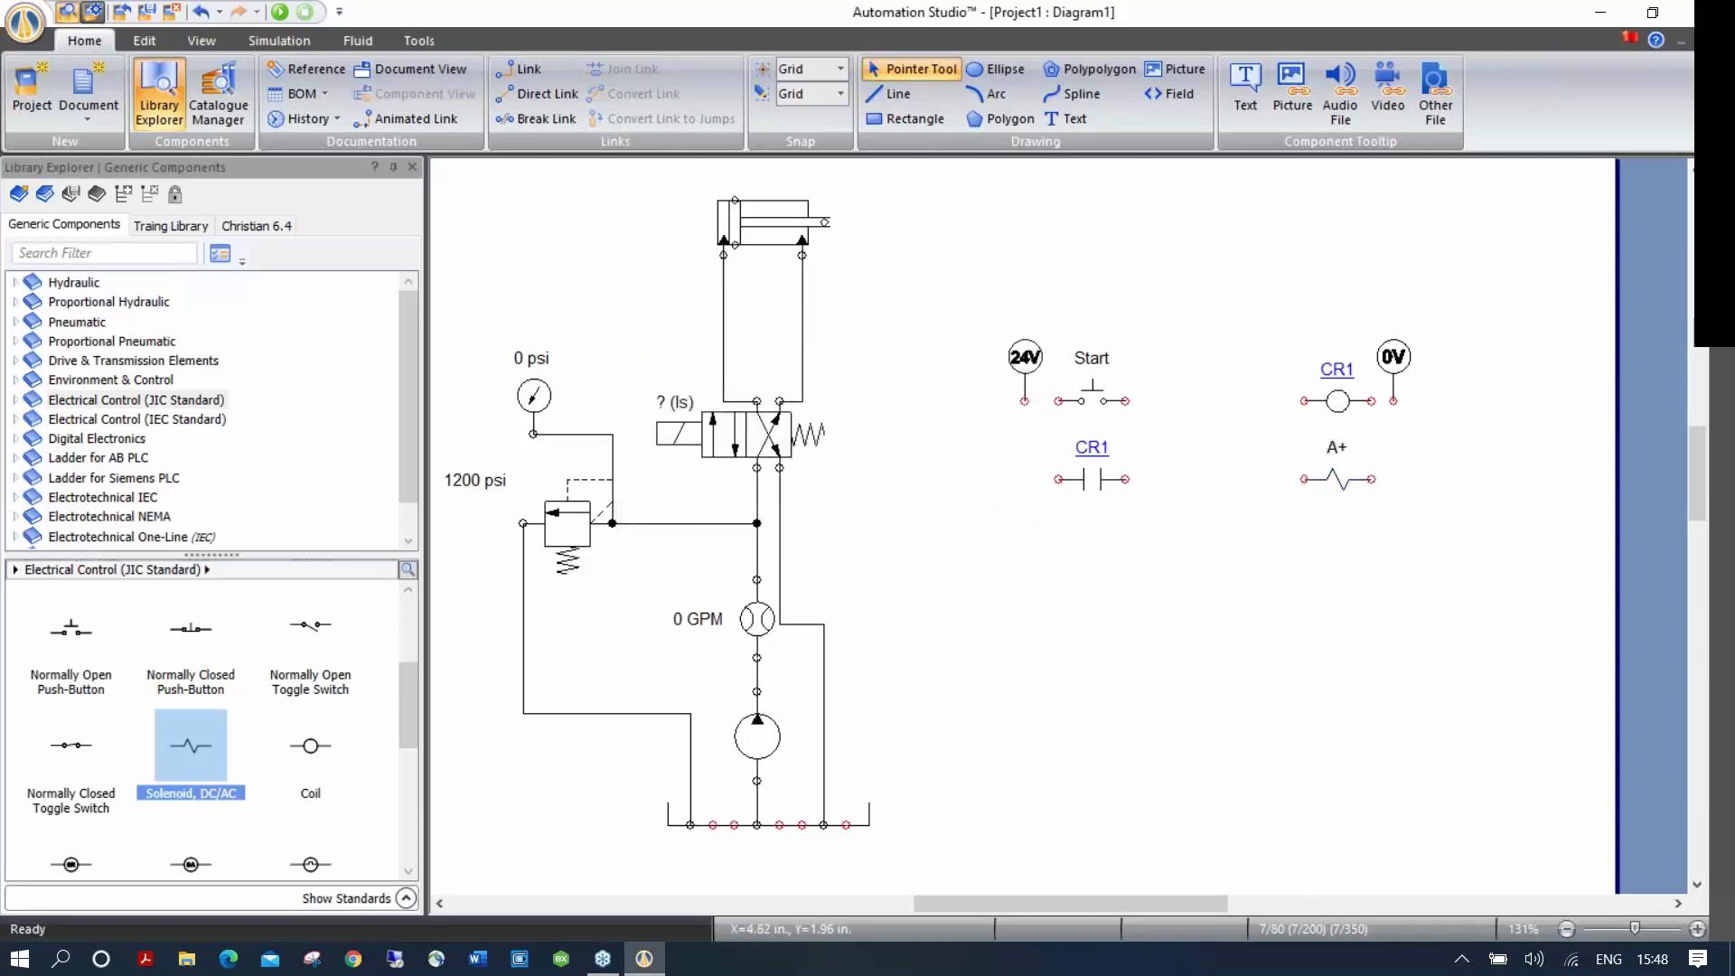
Step: Wire the push-button with the CR1 coil and the CR1 contact with the A+ solenoid as two rungs between 24V and 0V
{"action": "left_click_drag", "start_coordinate": [1057, 398], "coordinate": [1057, 479]}
{"action": "mouse_move", "coordinate": [1126, 400]}
{"action": "left_mouse_down"}
{"action": "mouse_move", "coordinate": [1261, 381]}
{"action": "mouse_move", "coordinate": [1305, 401]}
{"action": "left_mouse_up"}
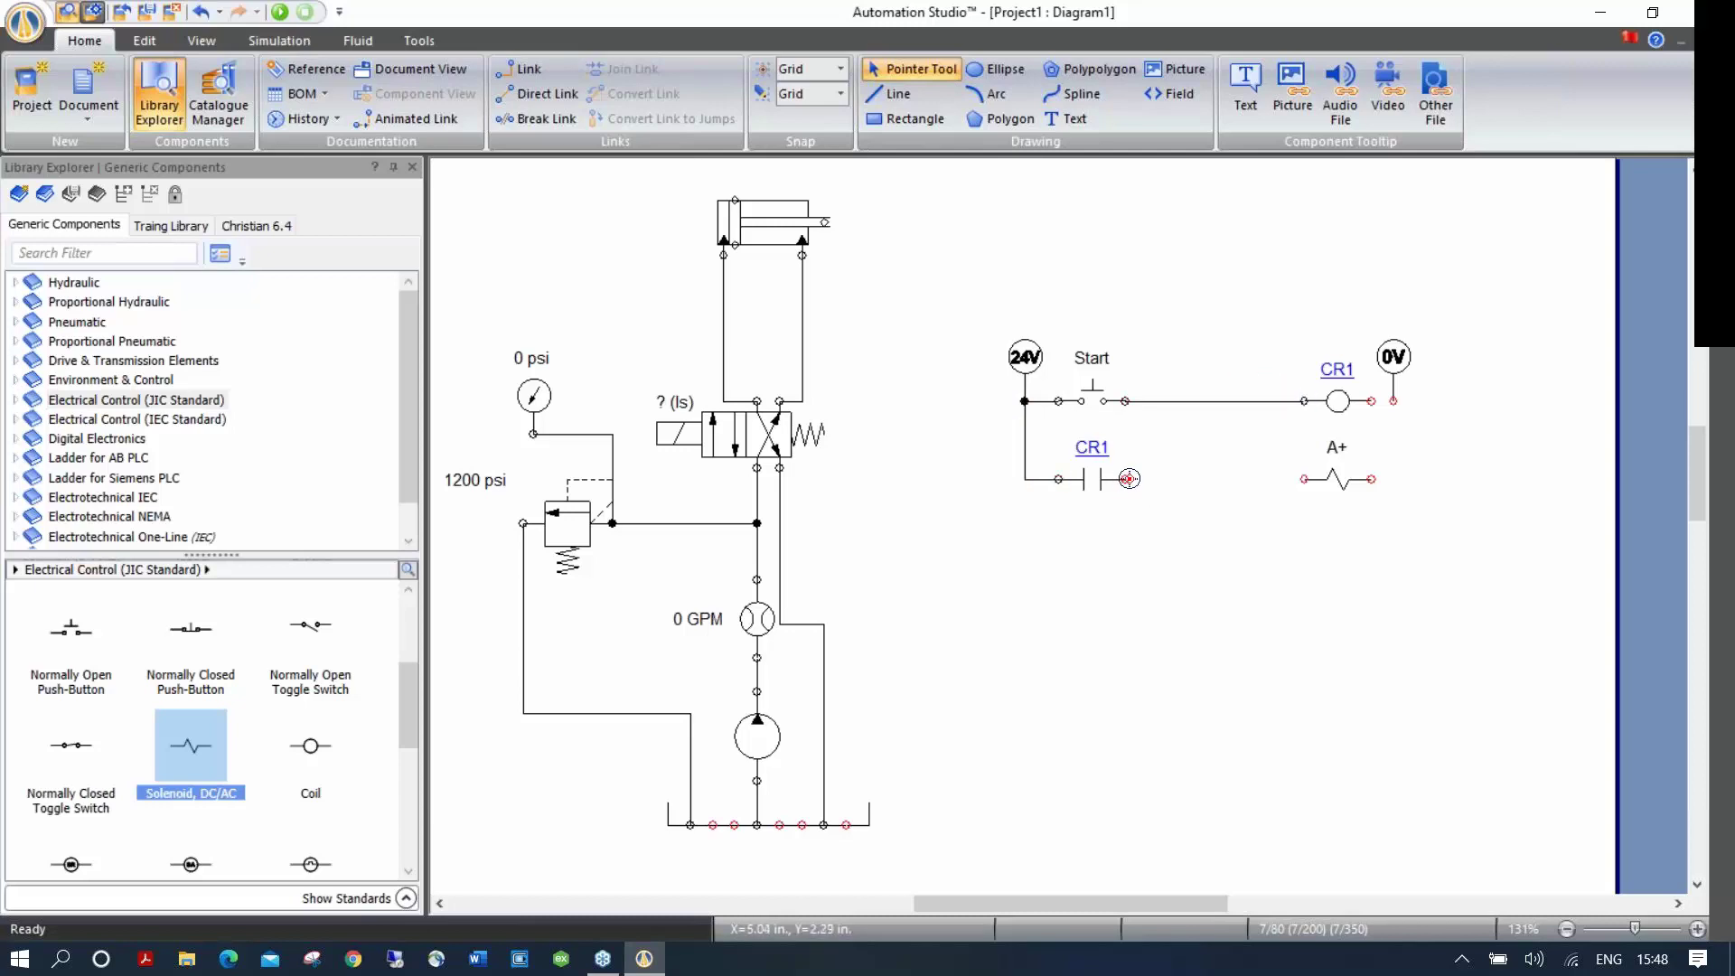
{"action": "mouse_move", "coordinate": [1125, 479]}
{"action": "left_mouse_down"}
{"action": "mouse_move", "coordinate": [1302, 479]}
{"action": "mouse_move", "coordinate": [1401, 456]}
{"action": "mouse_move", "coordinate": [1393, 401]}
{"action": "left_mouse_up"}
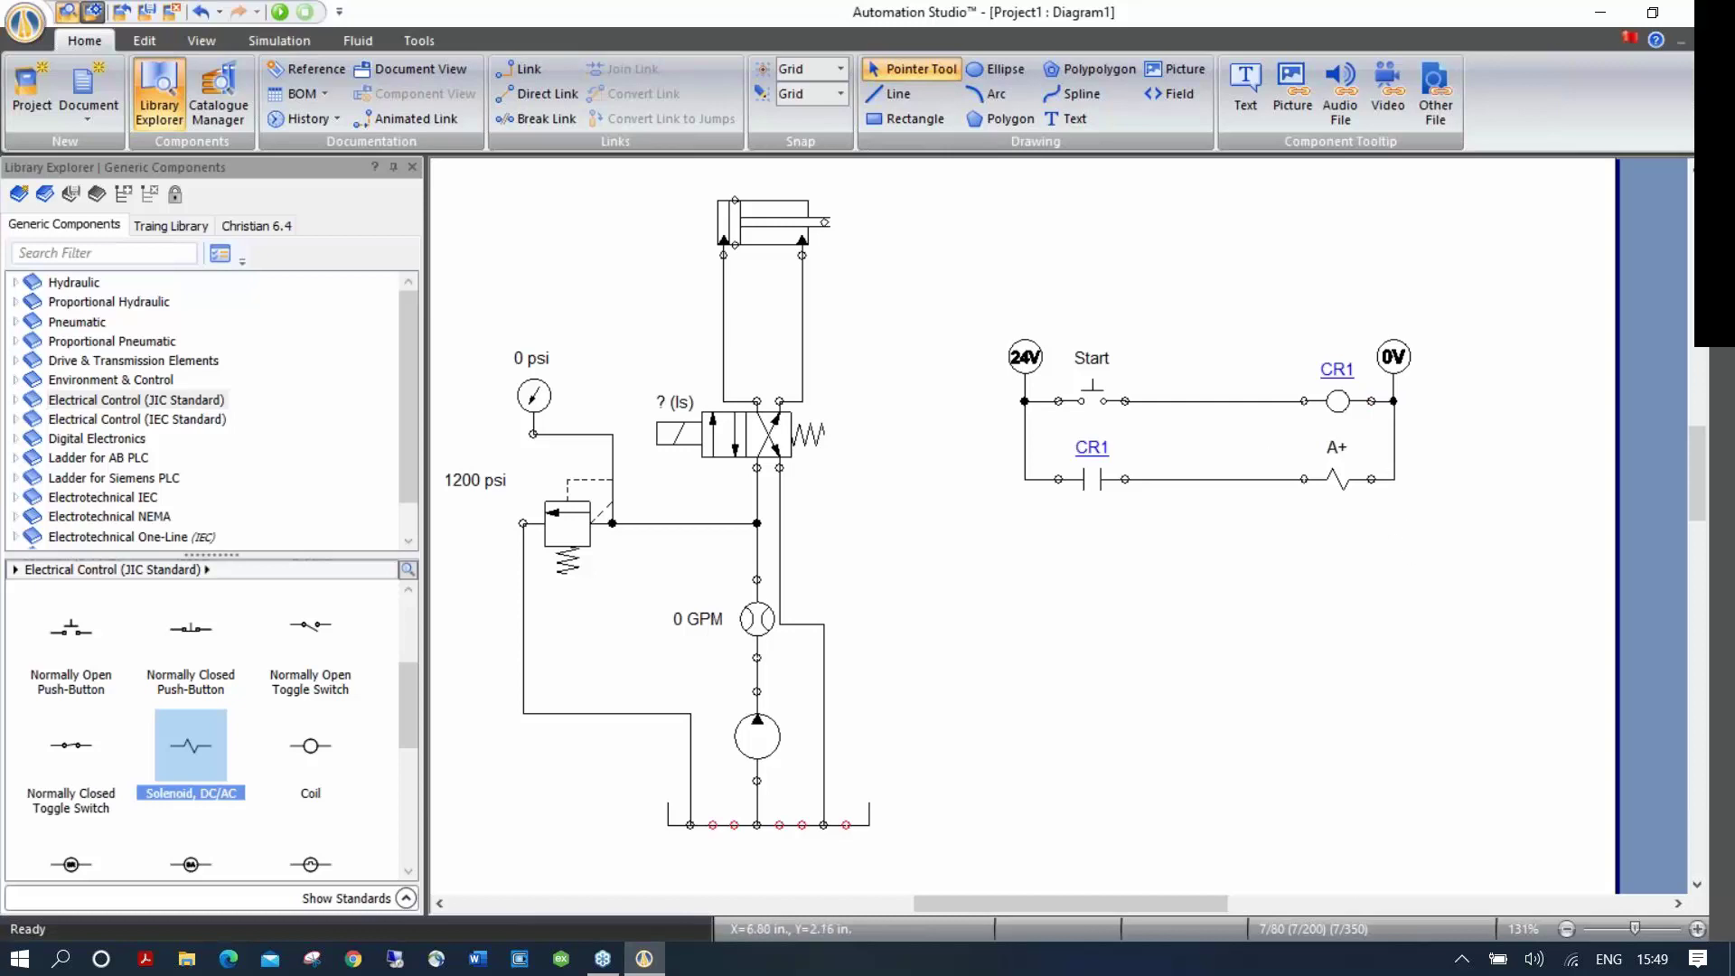
Step: Associate the directional valve's solenoid with the electrical A+ variable
{"action": "left_click", "coordinate": [677, 433]}
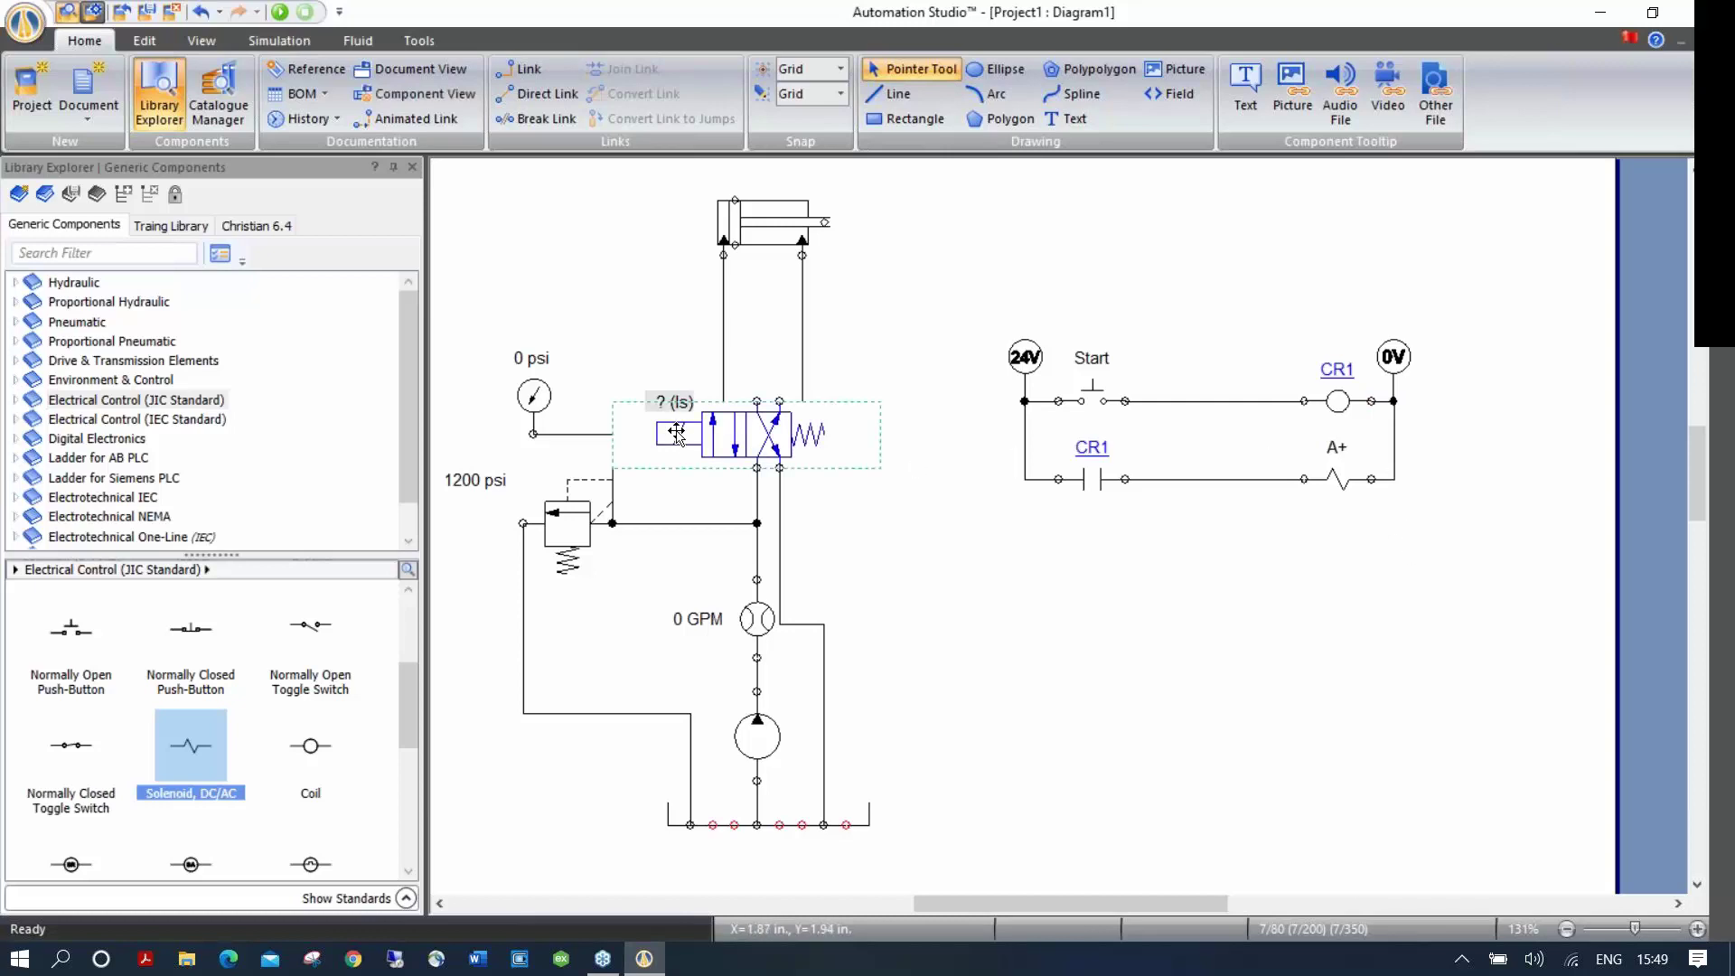
{"action": "double_click", "coordinate": [677, 433]}
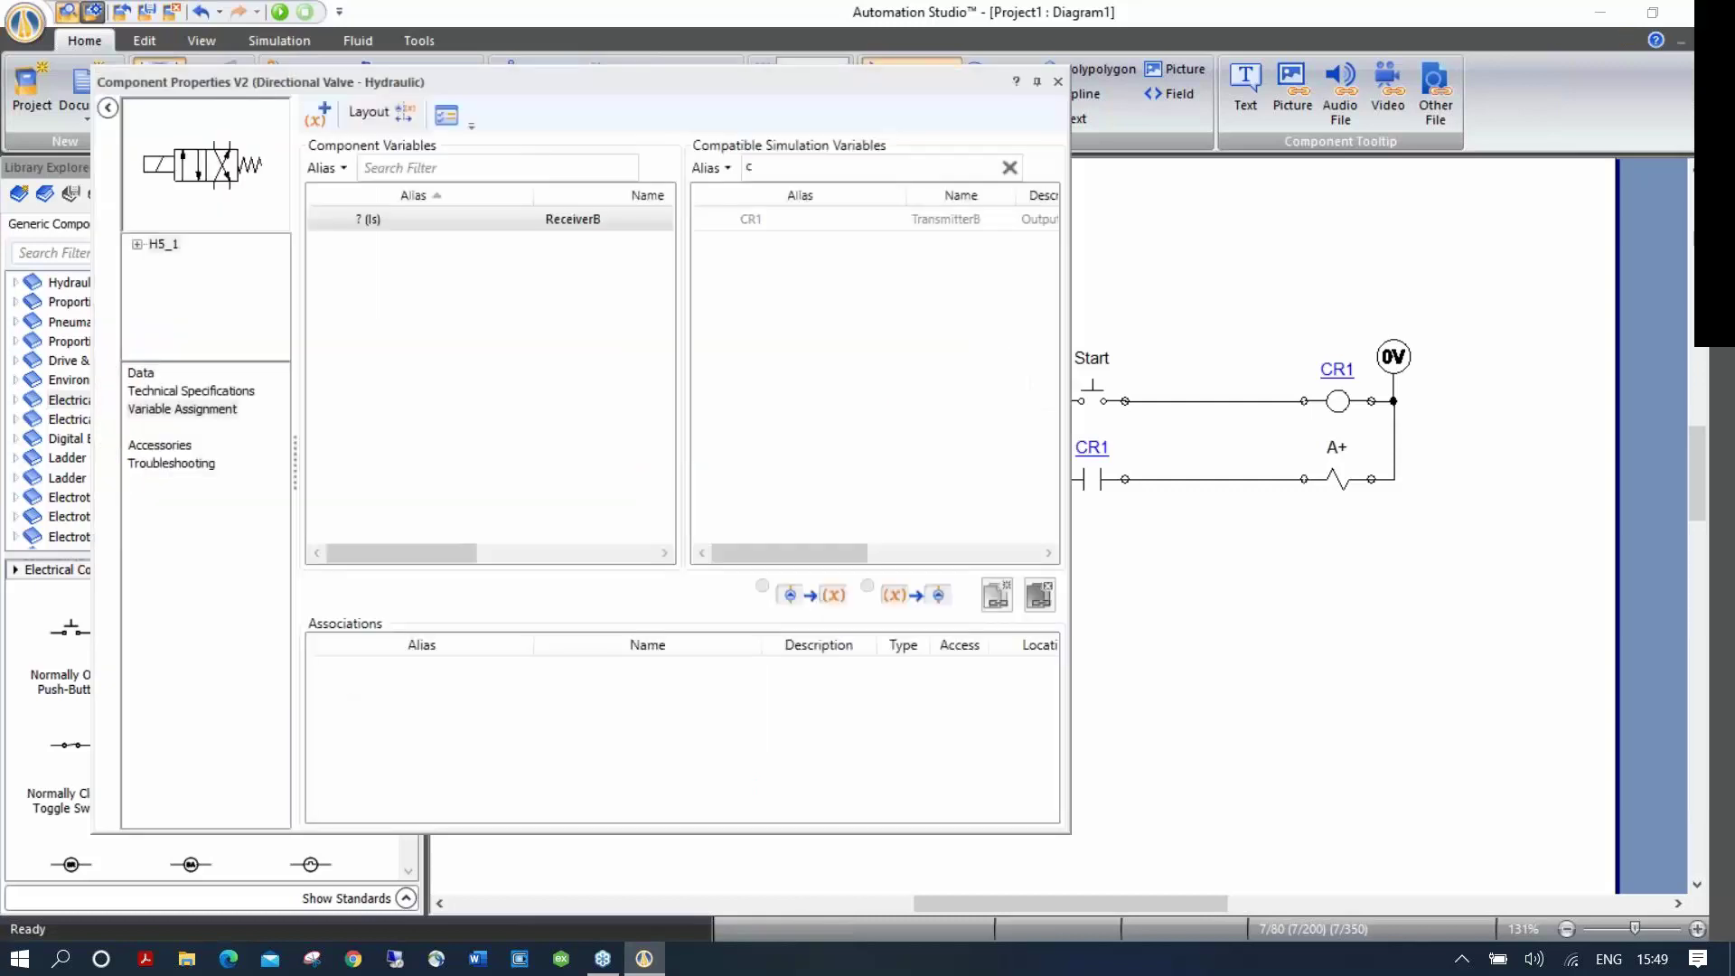
{"action": "left_click", "coordinate": [714, 168]}
{"action": "type", "text": "a"}
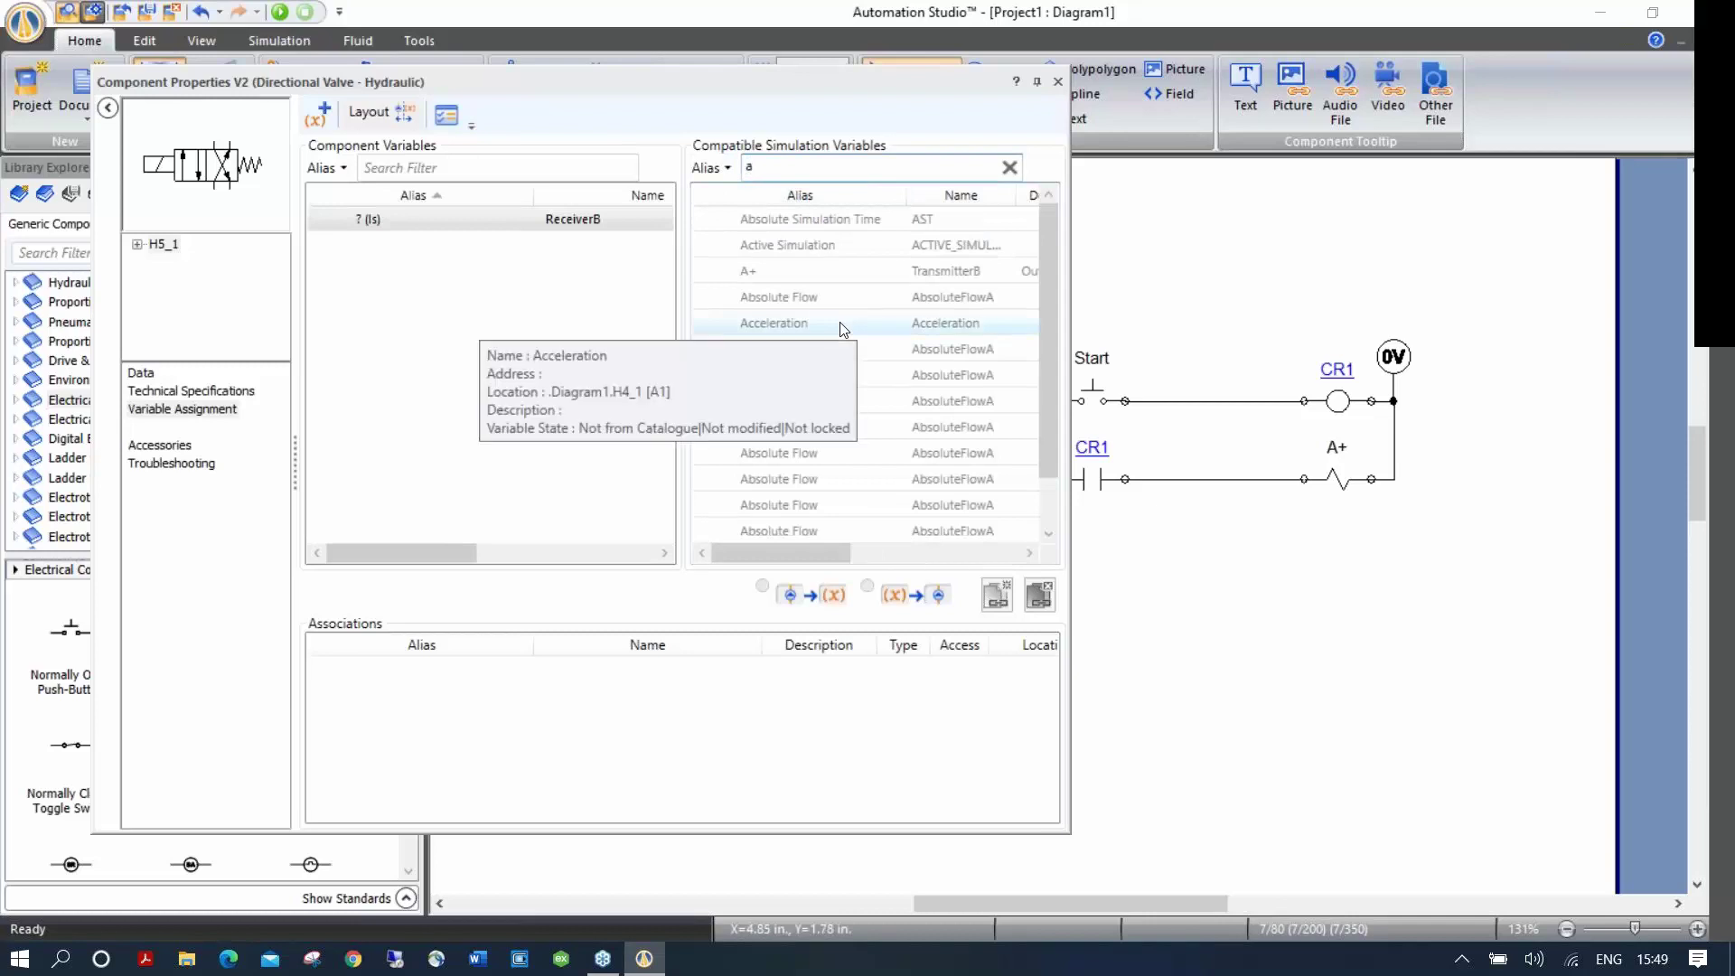
{"action": "mouse_move", "coordinate": [782, 276]}
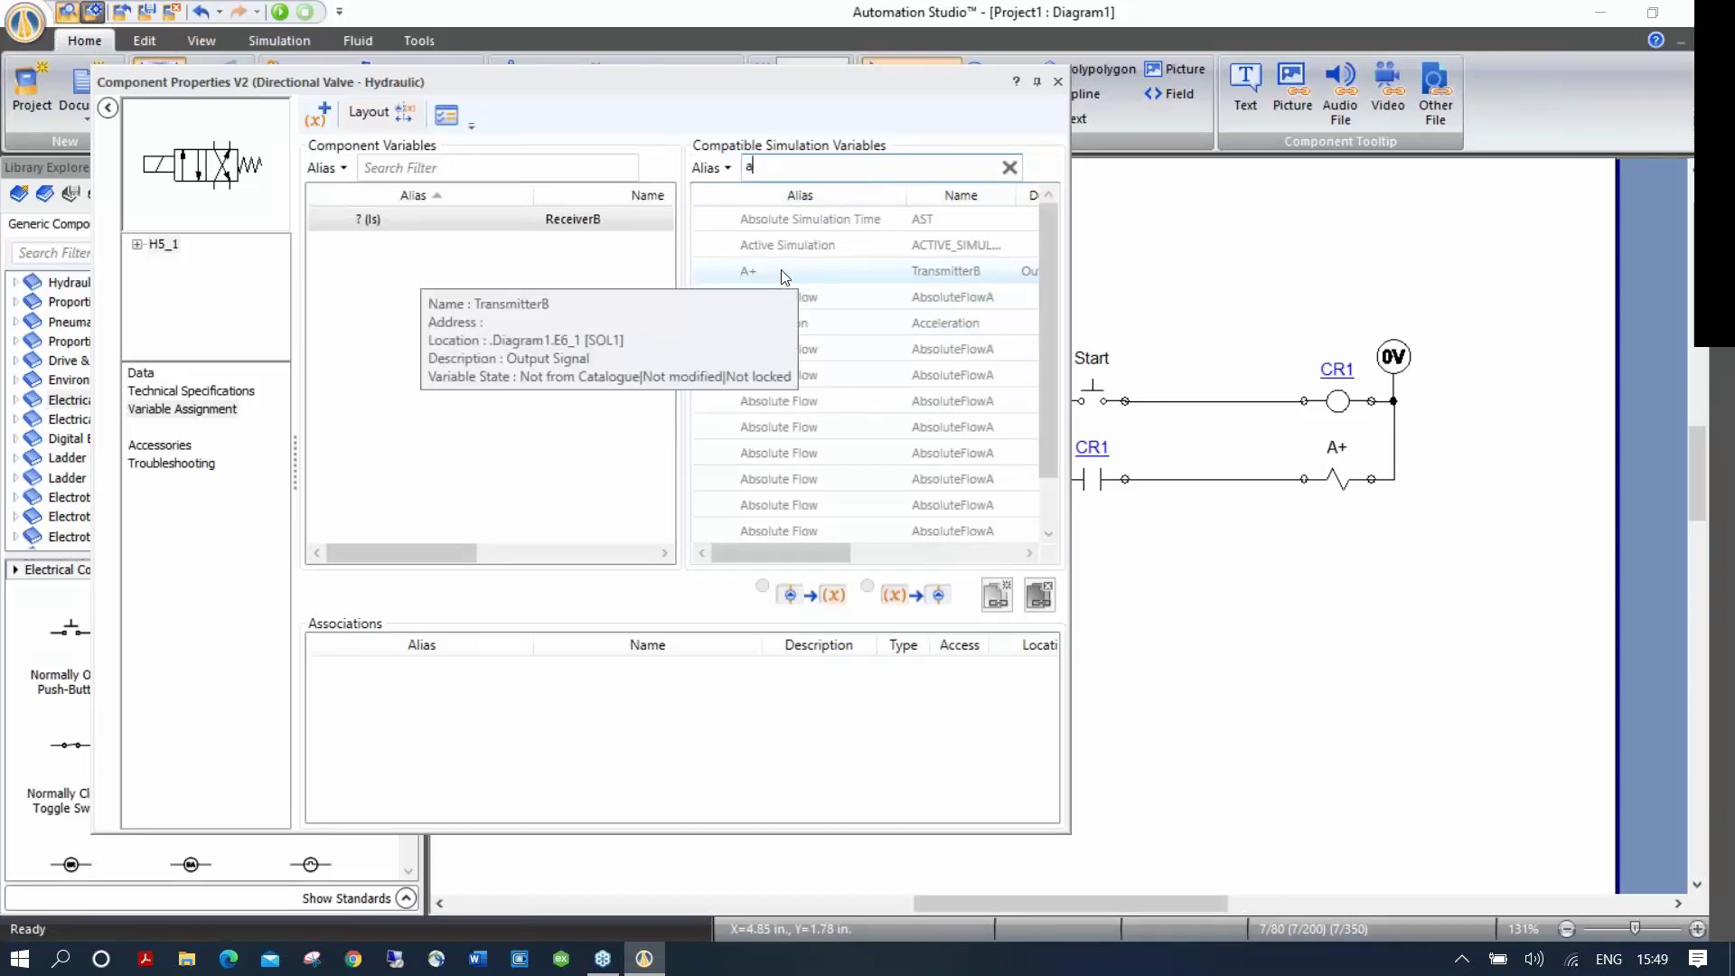
{"action": "double_click", "coordinate": [782, 276]}
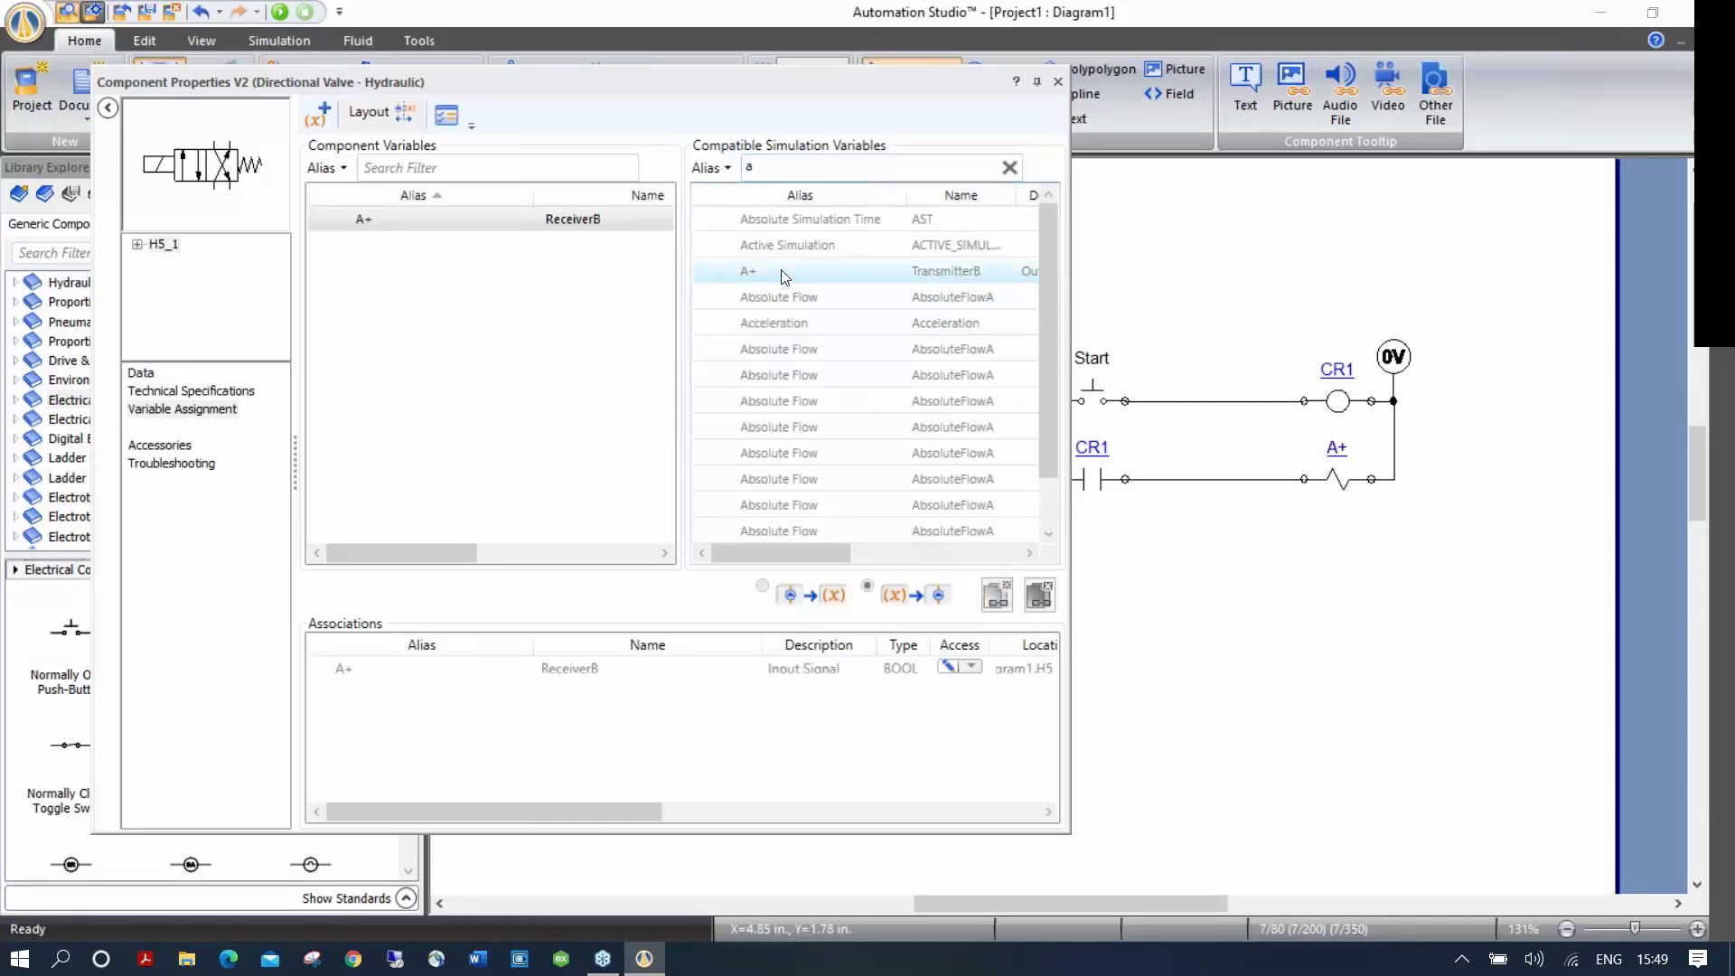
{"action": "left_click", "coordinate": [1058, 82]}
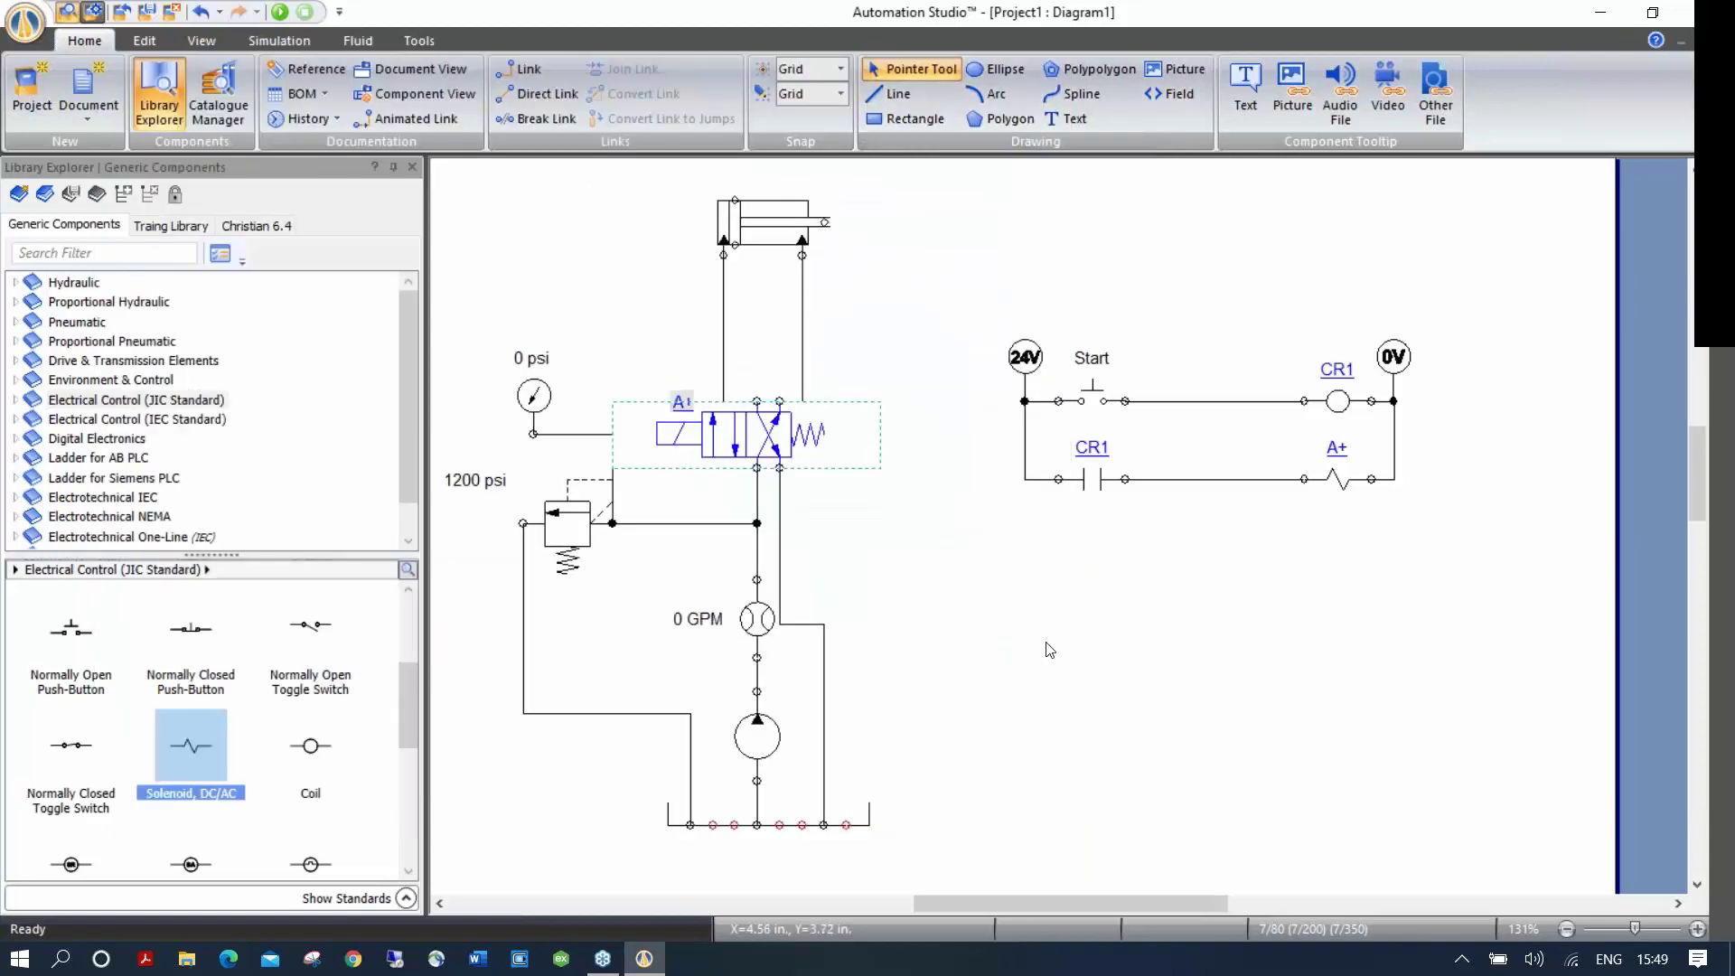
Step: Simulate the circuit, operate the Start push-button to test the valve and cylinder, and stop the simulation
{"action": "left_click", "coordinate": [280, 11]}
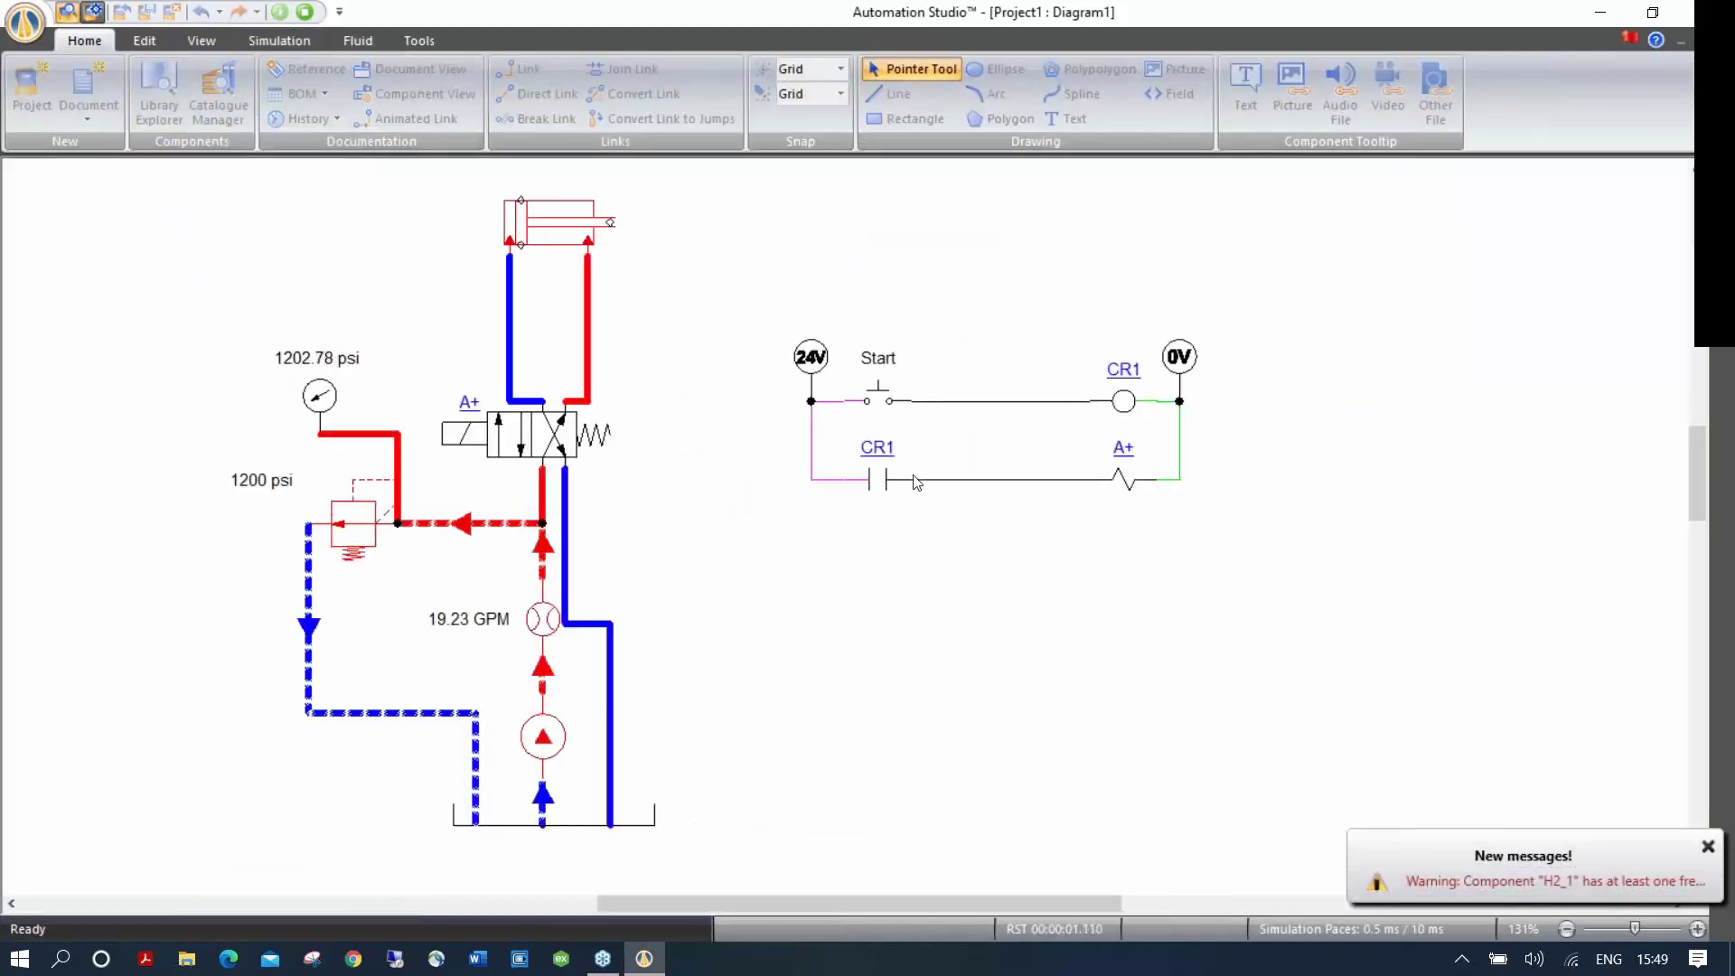
{"action": "left_click", "coordinate": [875, 401]}
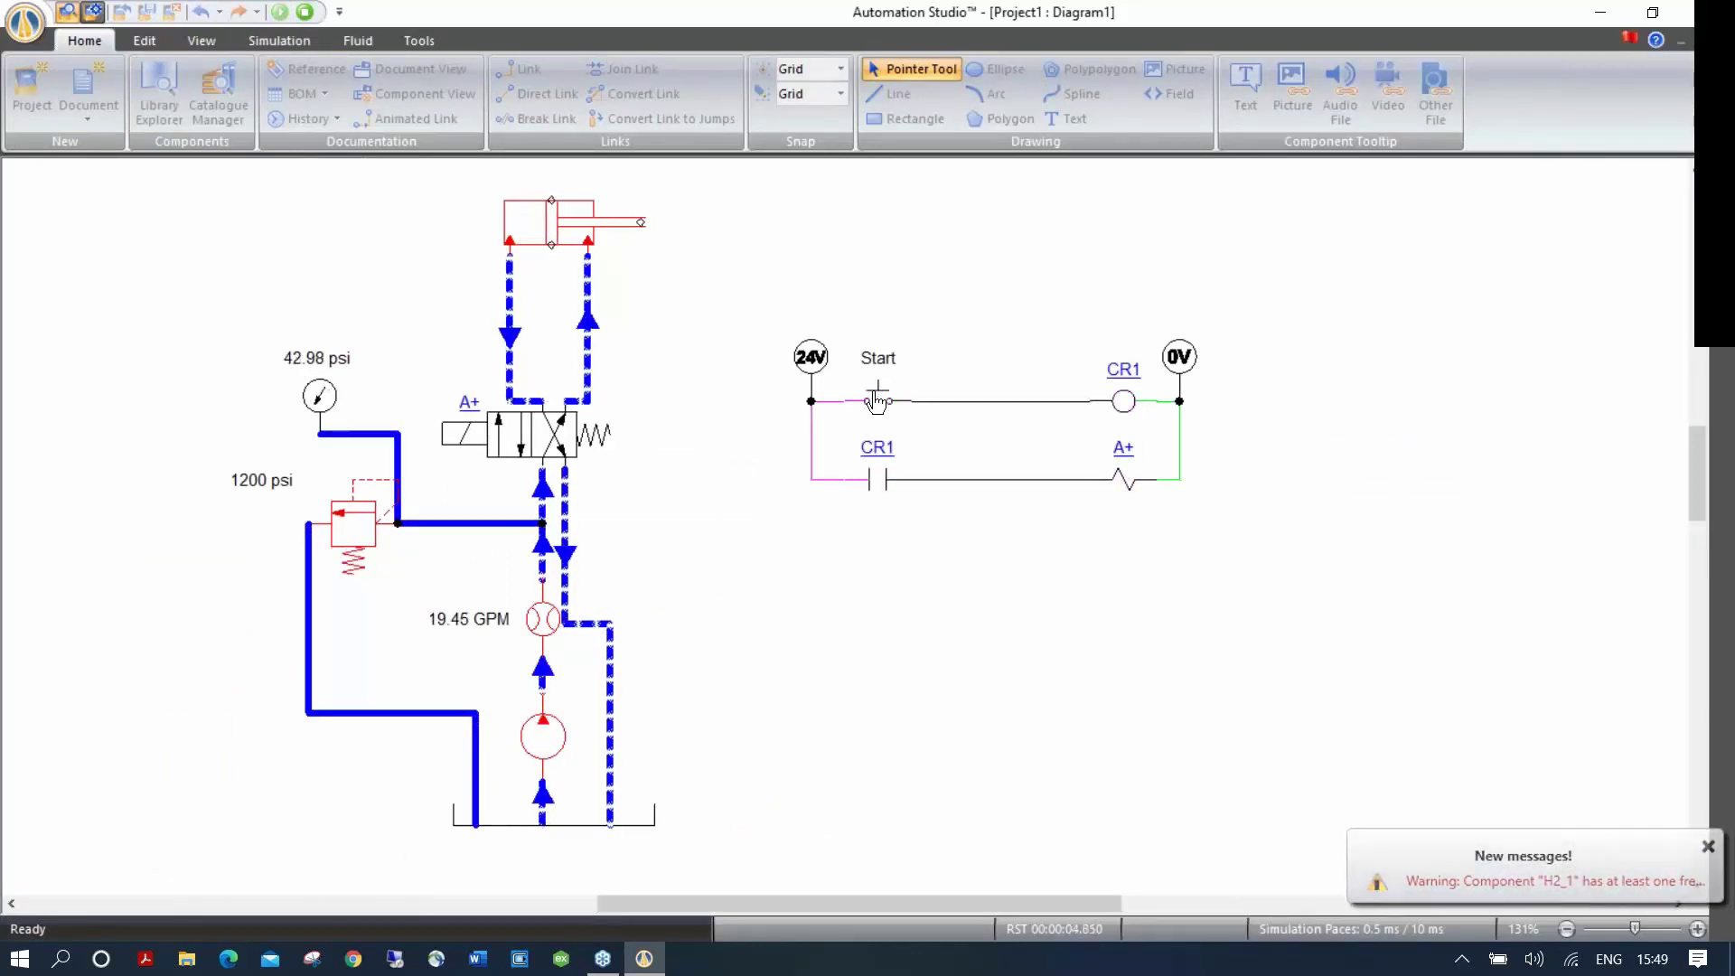
{"action": "left_click_drag", "start_coordinate": [875, 401], "coordinate": [893, 405]}
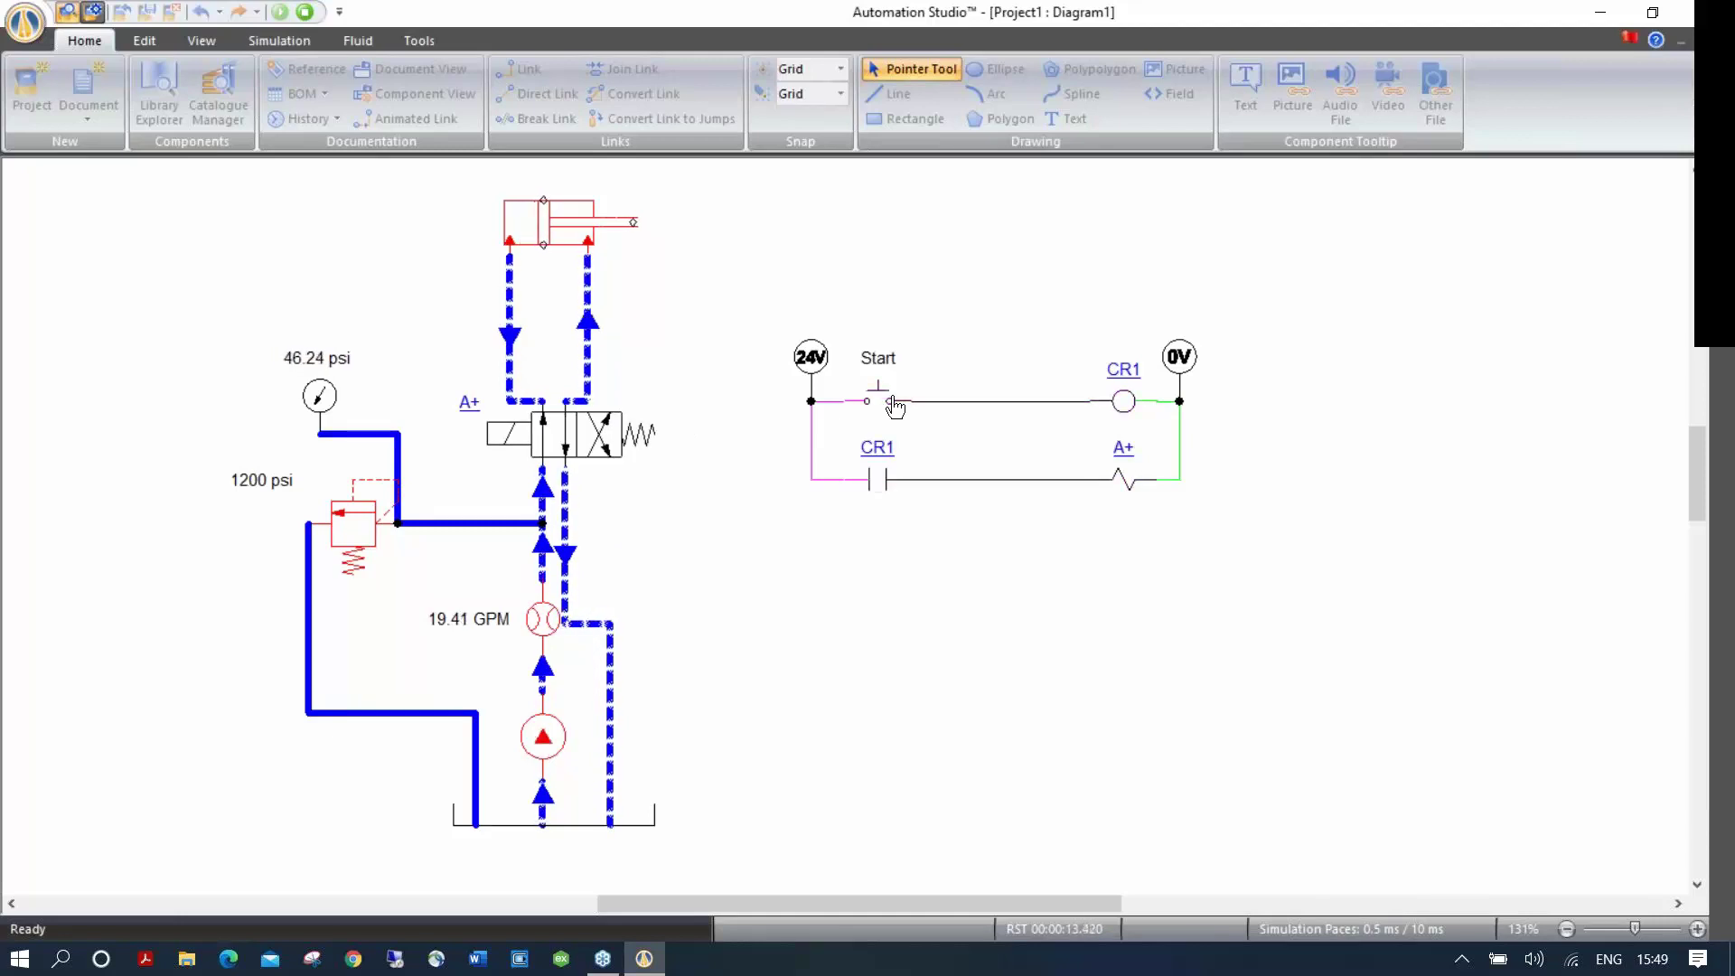
{"action": "left_click", "coordinate": [305, 15]}
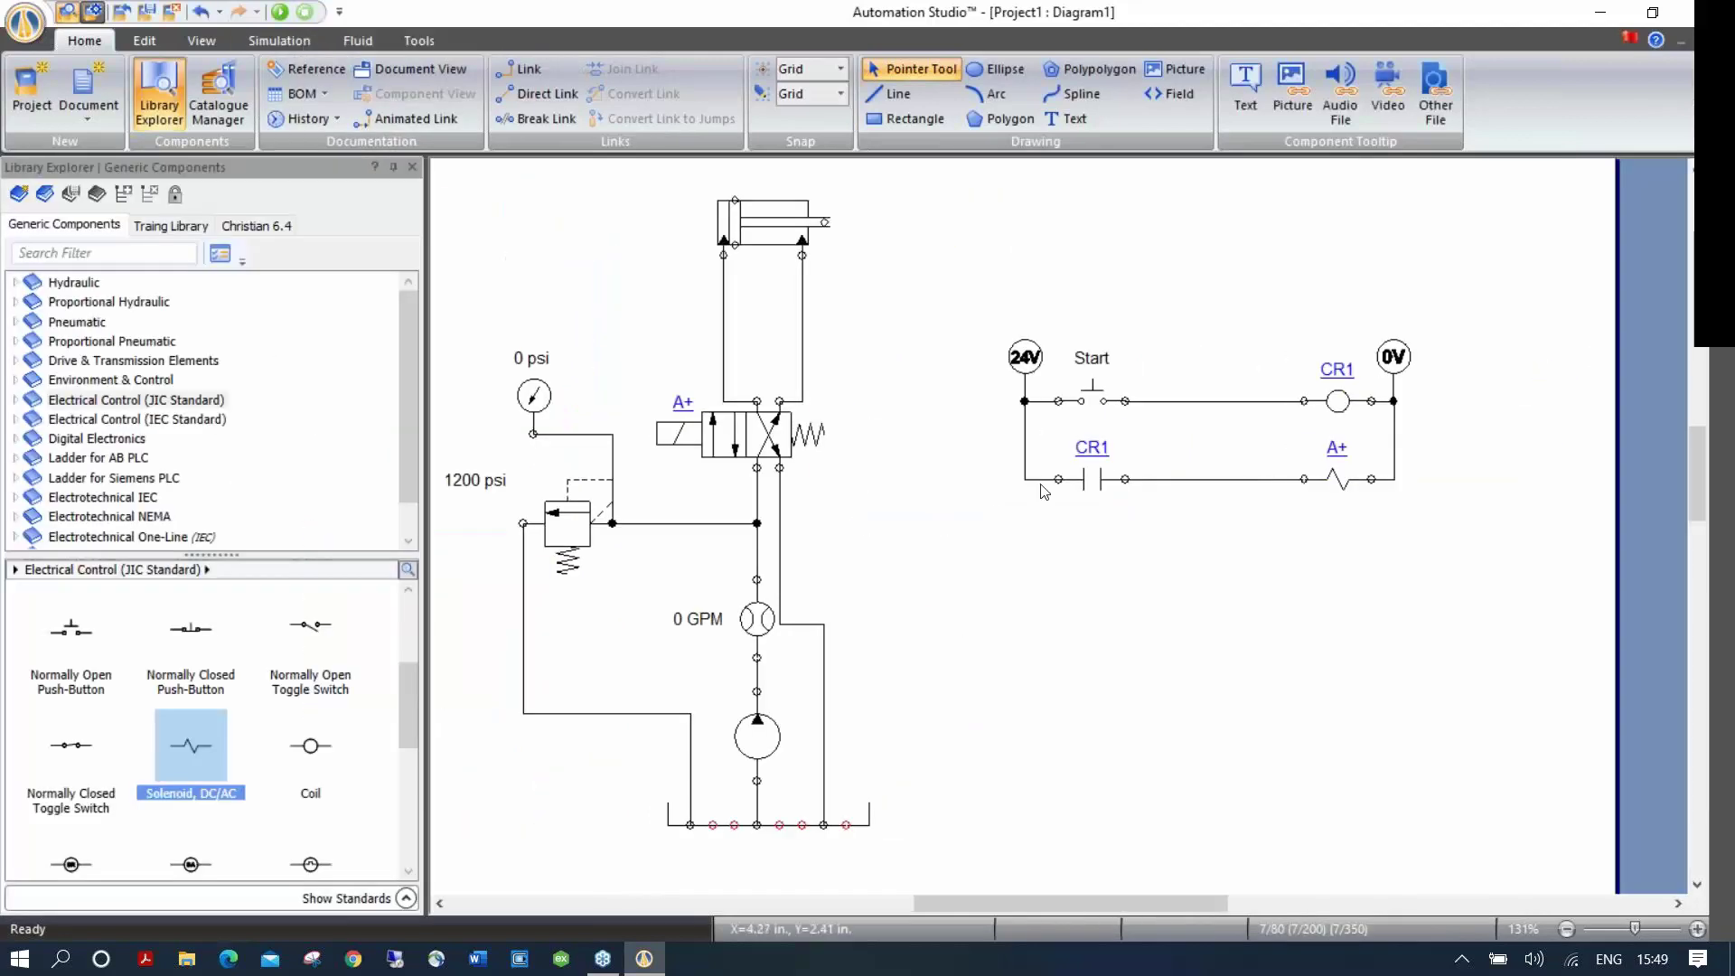
Step: Link the push-button's output to the CR1 contact's output, and move the cylinder down closer to the directional valve
{"action": "left_click_drag", "start_coordinate": [1123, 401], "coordinate": [1130, 478]}
{"action": "left_click", "coordinate": [750, 216]}
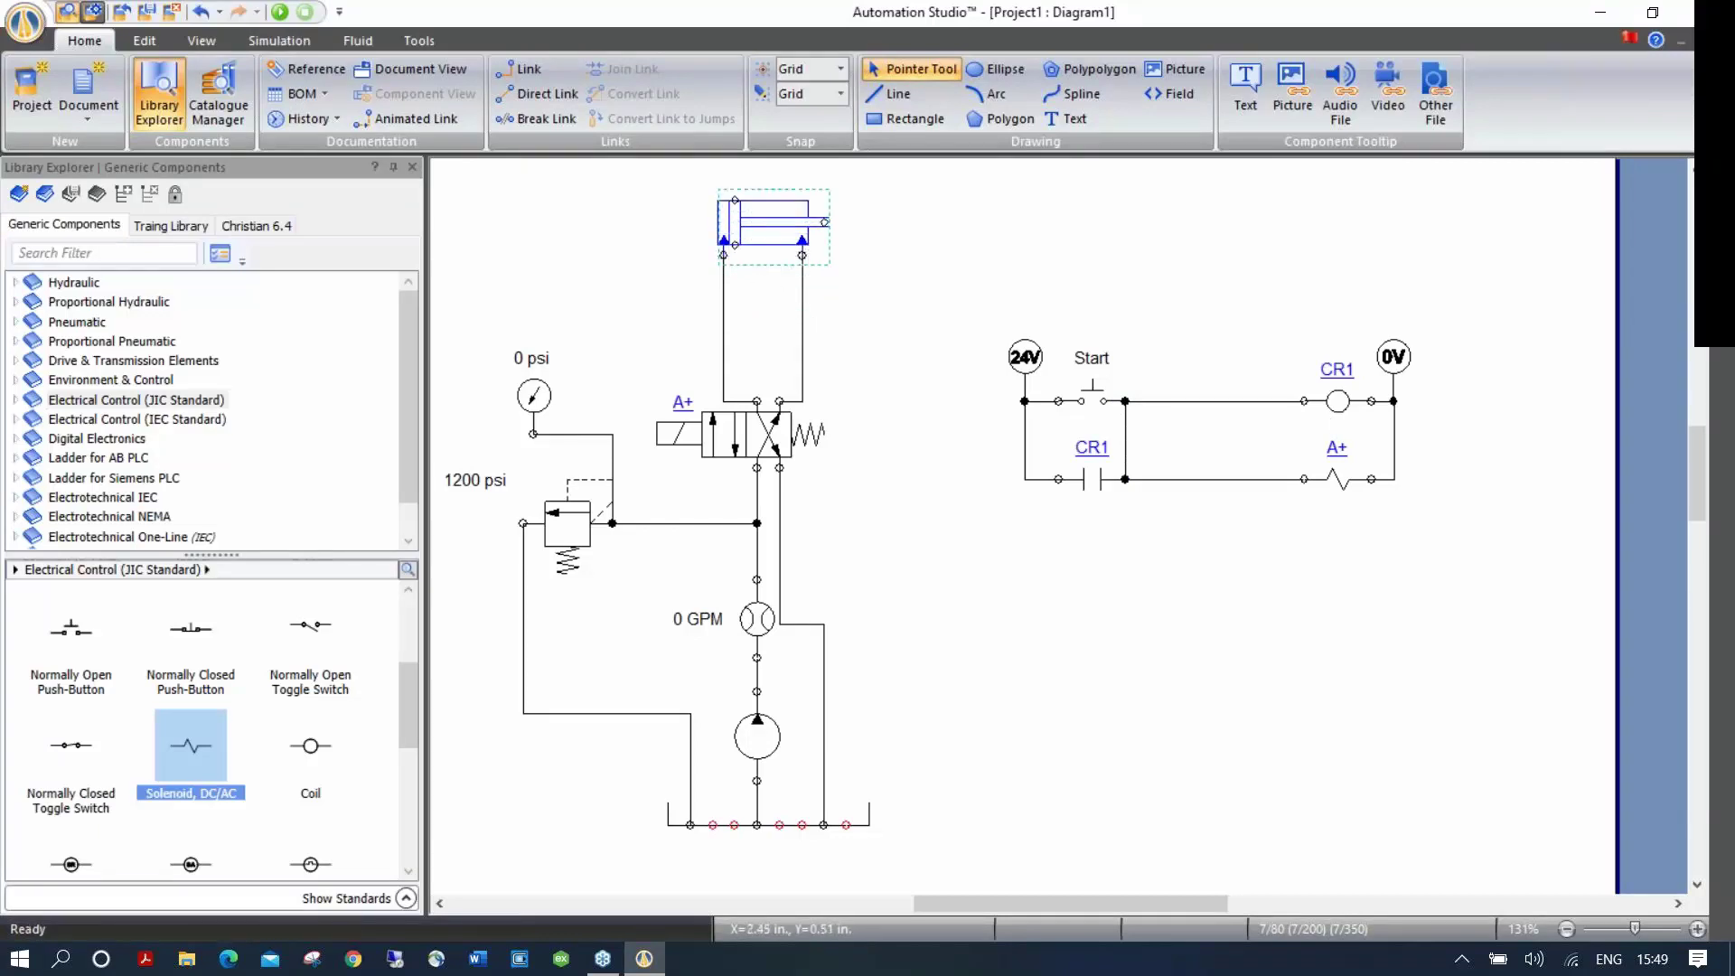
{"action": "left_click_drag", "start_coordinate": [750, 217], "coordinate": [750, 273]}
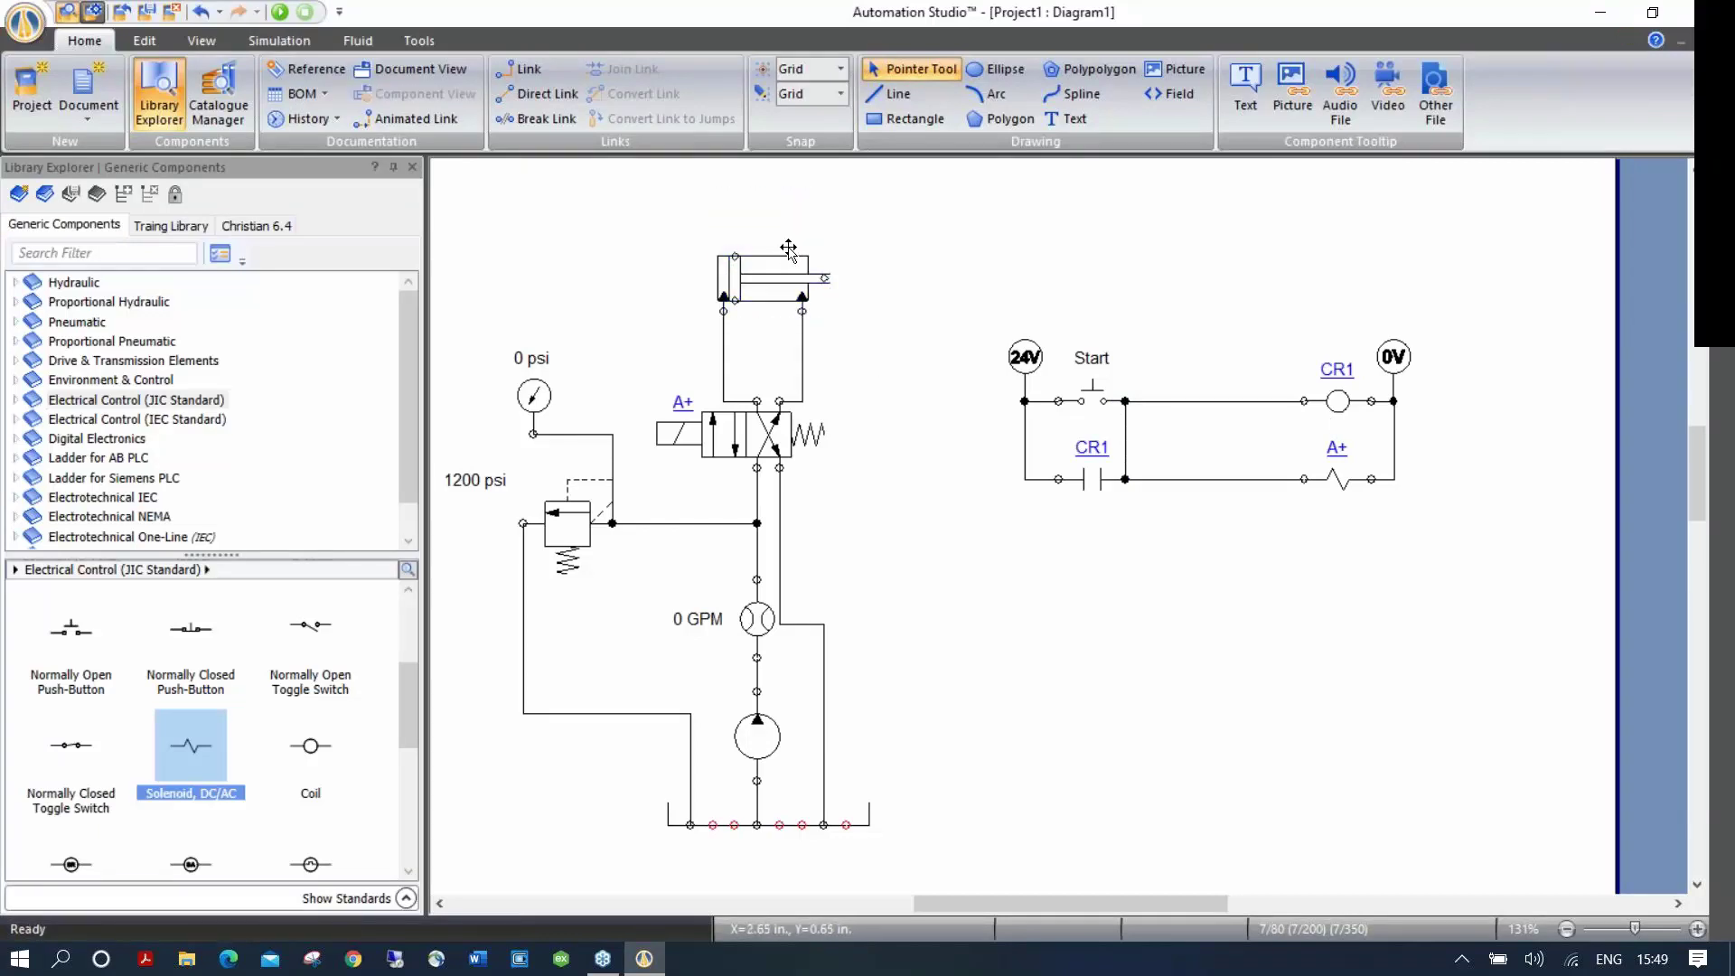
Step: Place a hydraulic Proximity Sensor above the rod end of the cylinder with the alias A1
{"action": "left_click", "coordinate": [74, 283]}
{"action": "left_click_drag", "start_coordinate": [407, 637], "coordinate": [388, 845]}
{"action": "left_click_drag", "start_coordinate": [70, 812], "coordinate": [800, 233]}
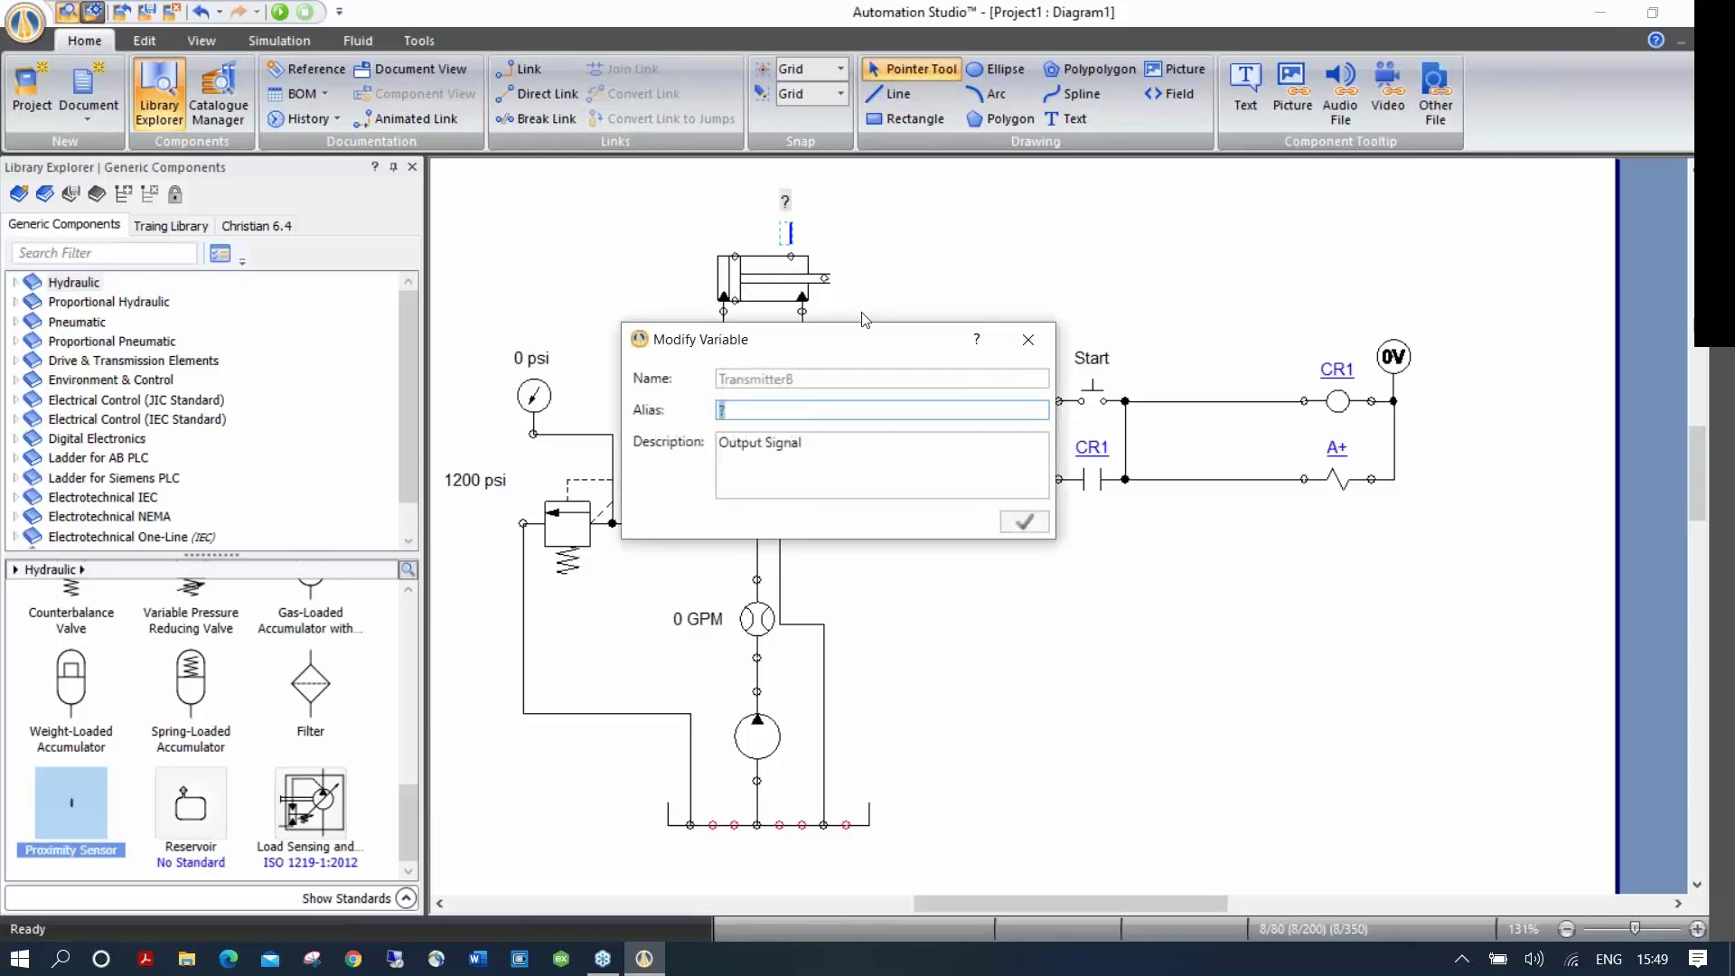
{"action": "type", "text": "A1"}
{"action": "key", "text": "Return"}
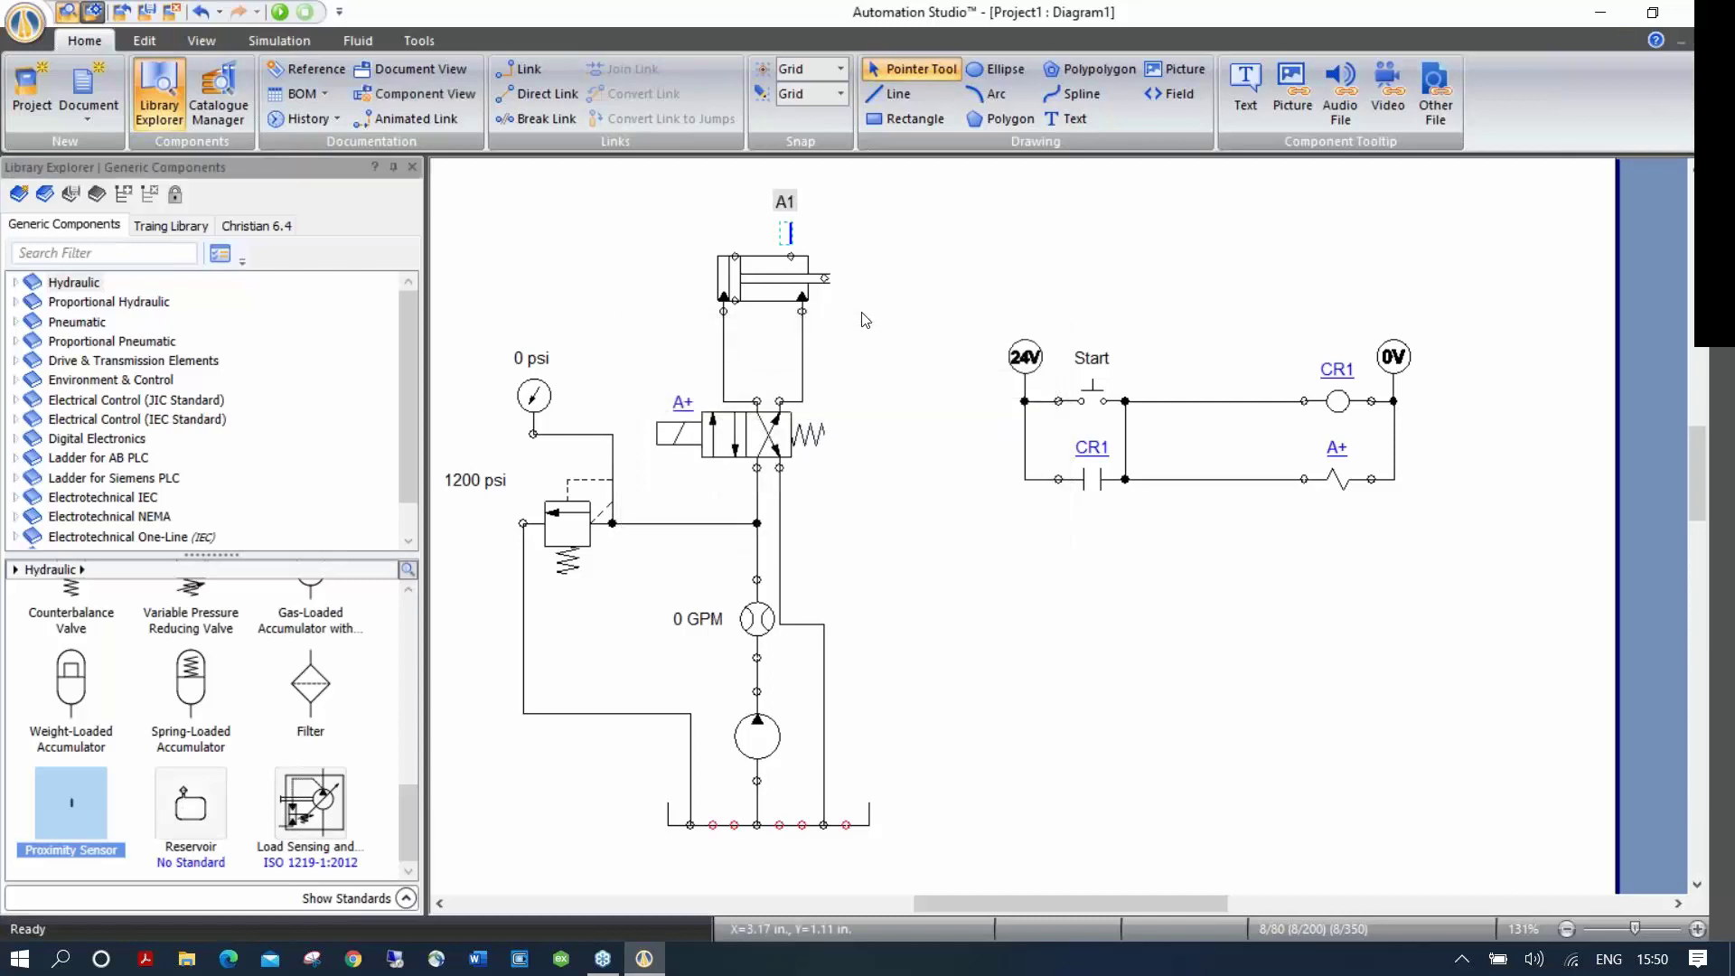
Step: Display the Electrical Control (JIC Standard) components of the generic library
{"action": "left_click", "coordinate": [133, 401]}
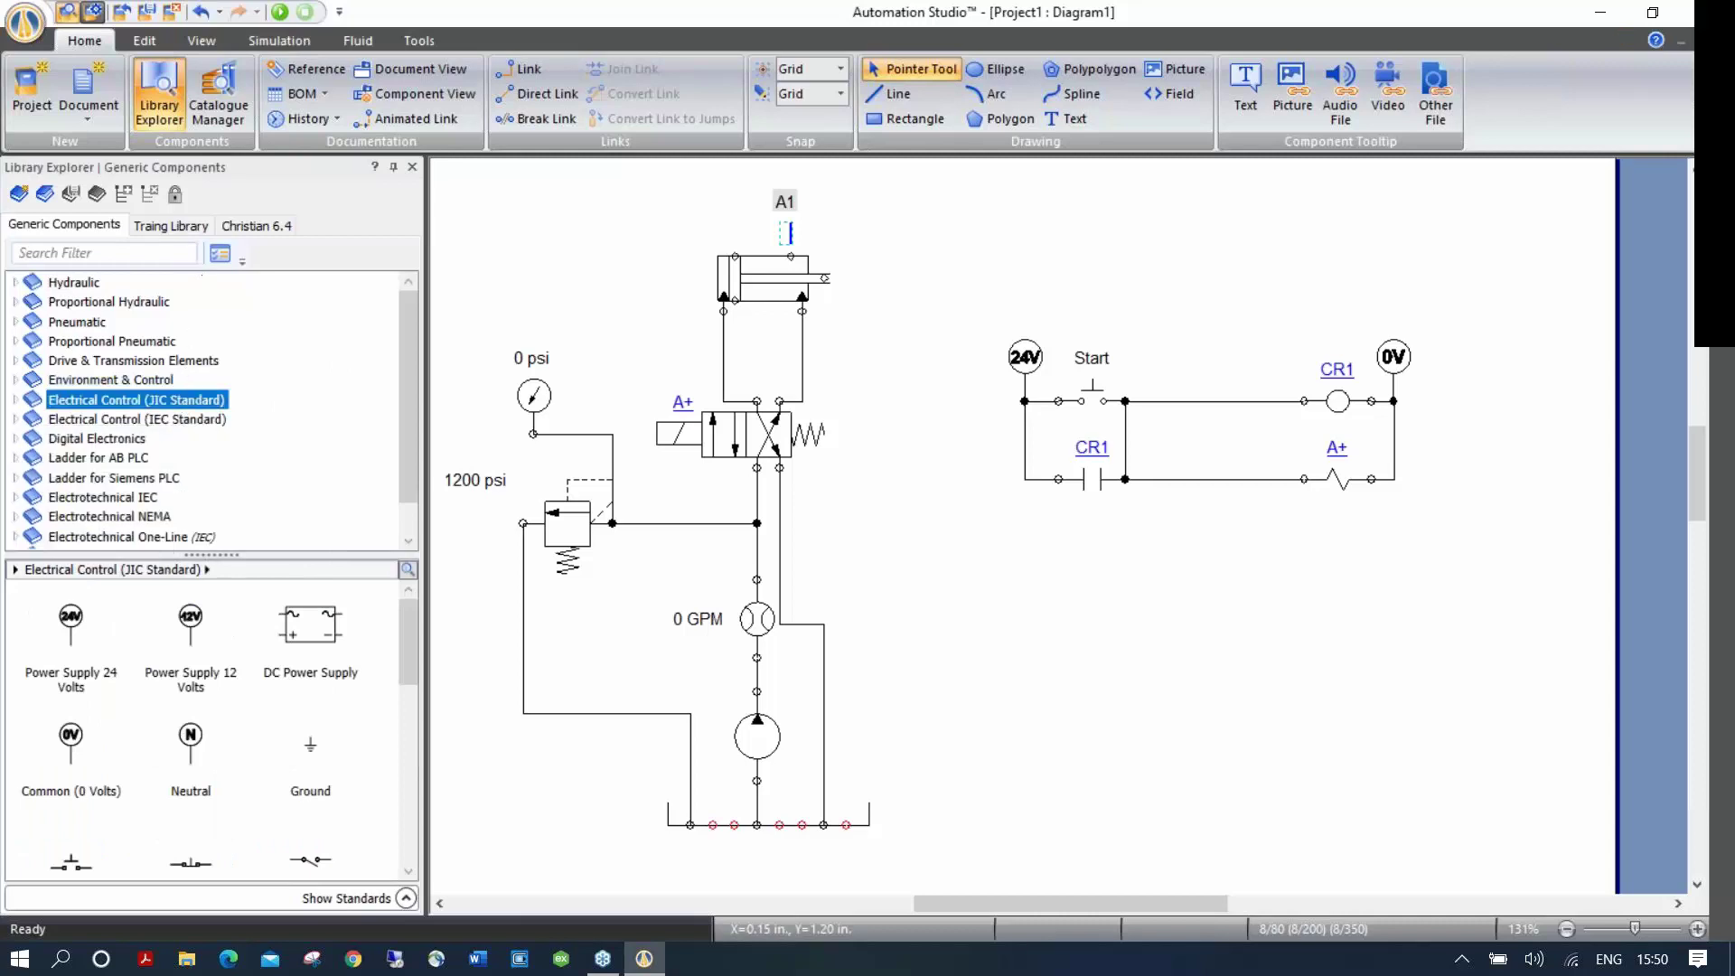
{"action": "left_click", "coordinate": [189, 228]}
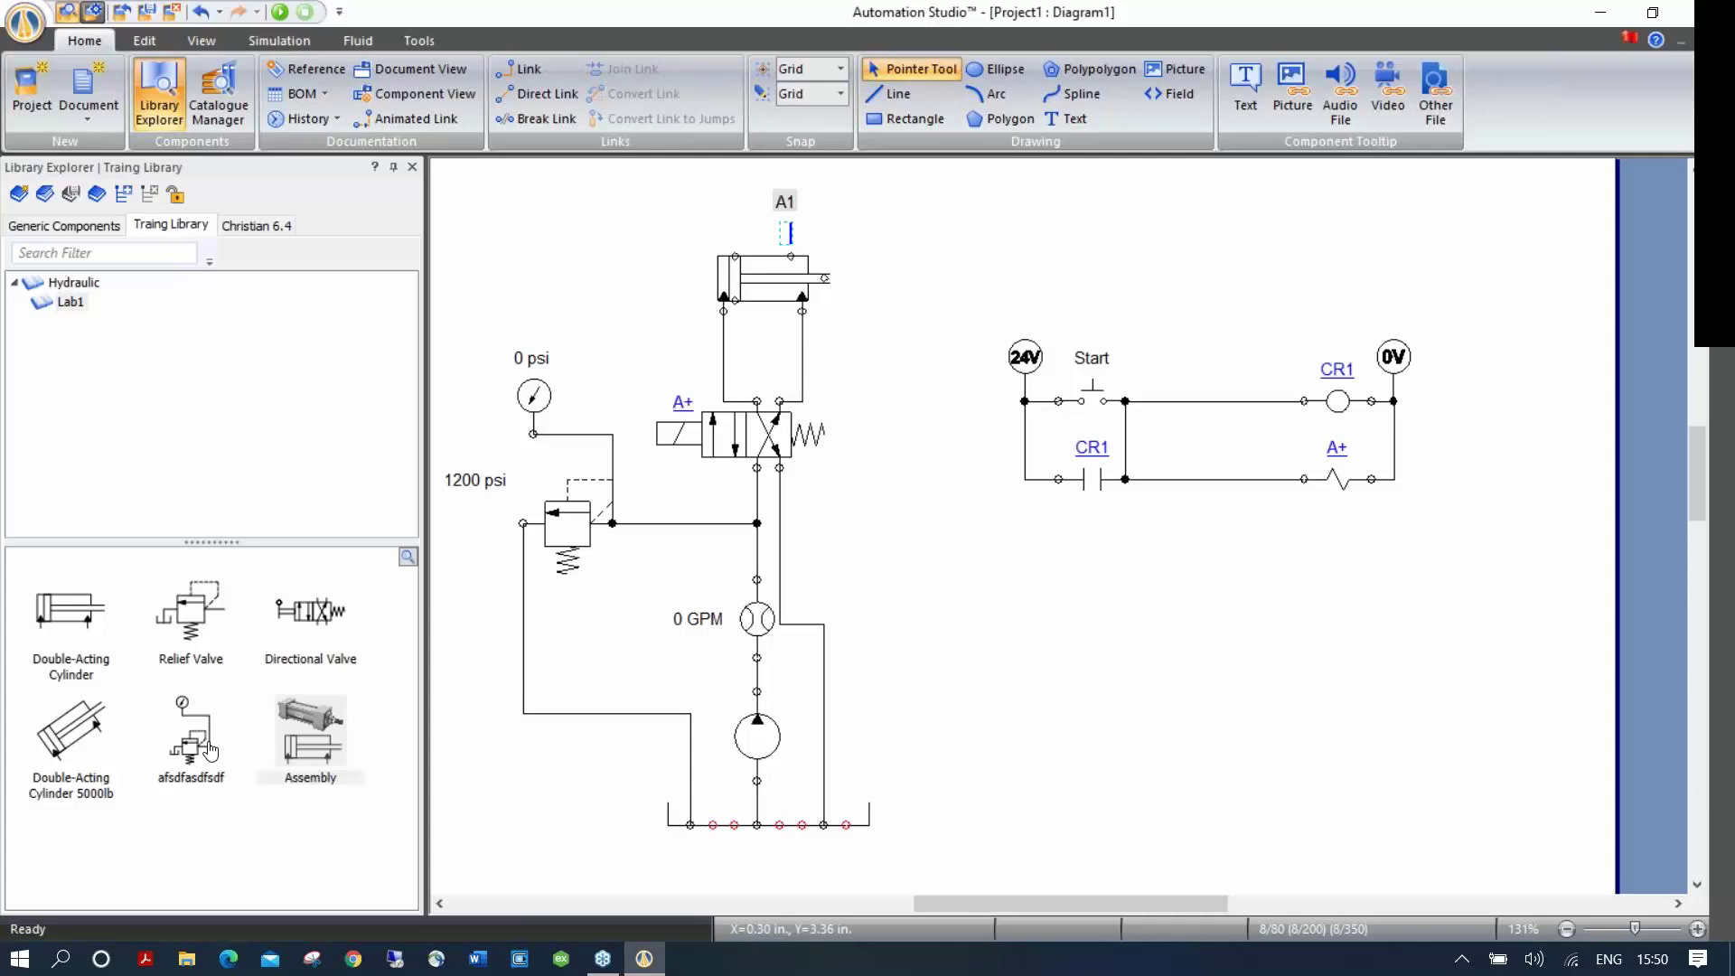
{"action": "mouse_move", "coordinate": [209, 750]}
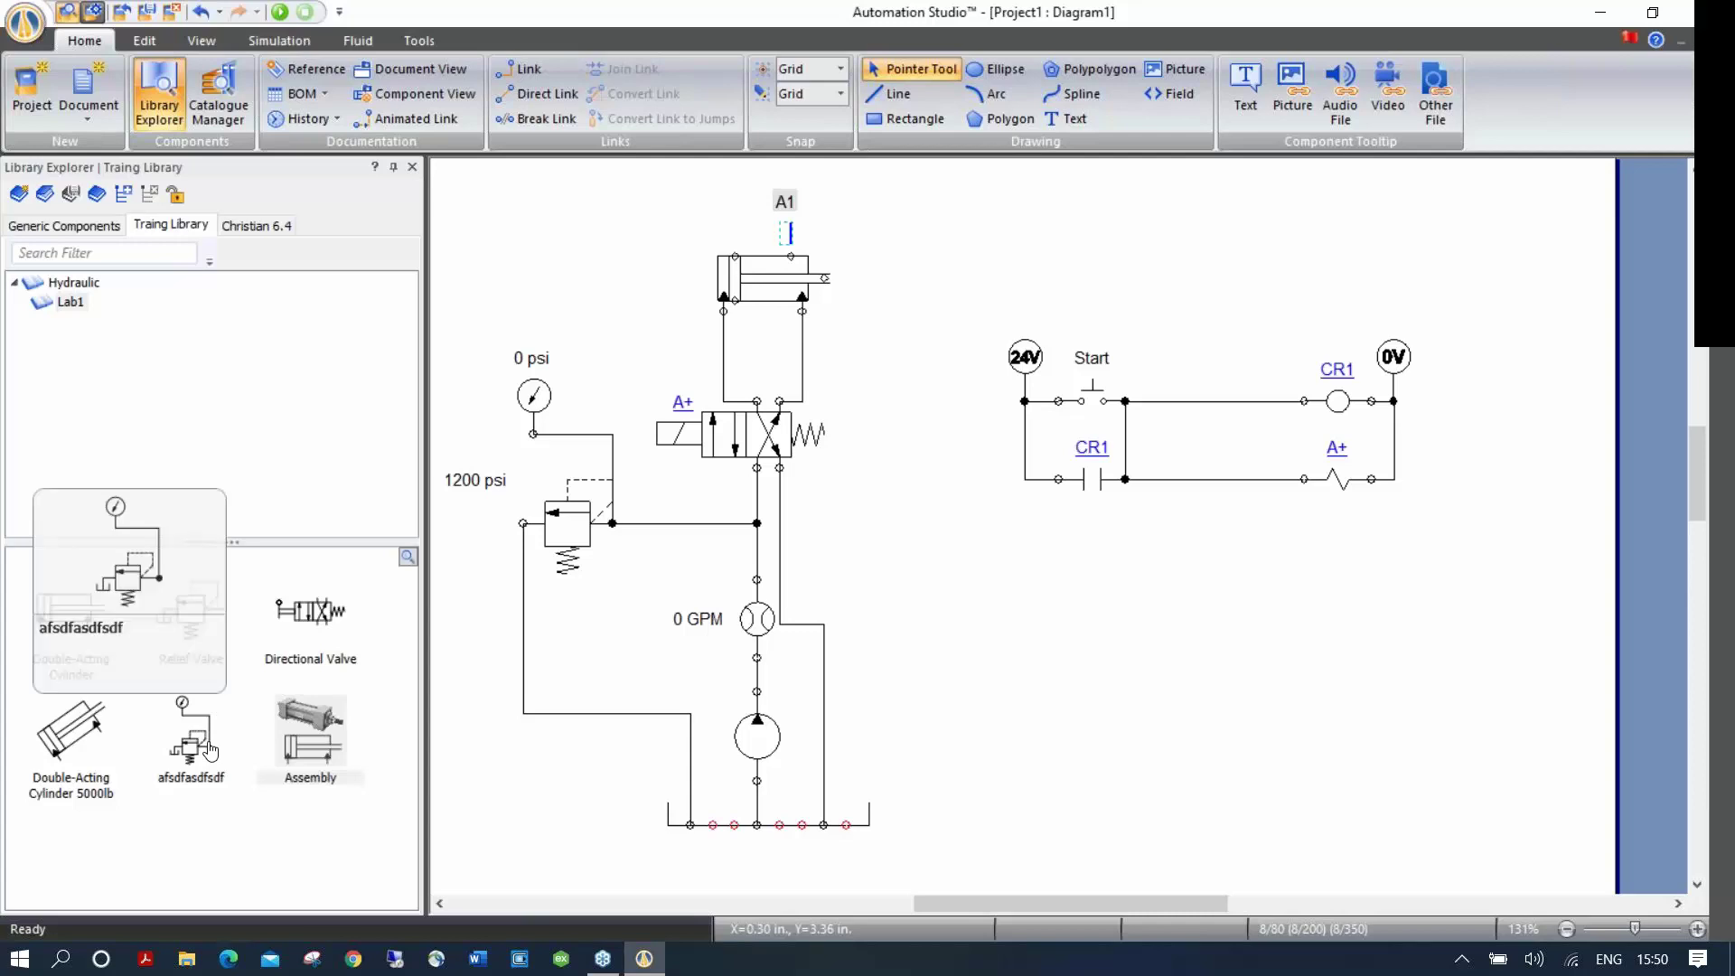
{"action": "left_click", "coordinate": [78, 227]}
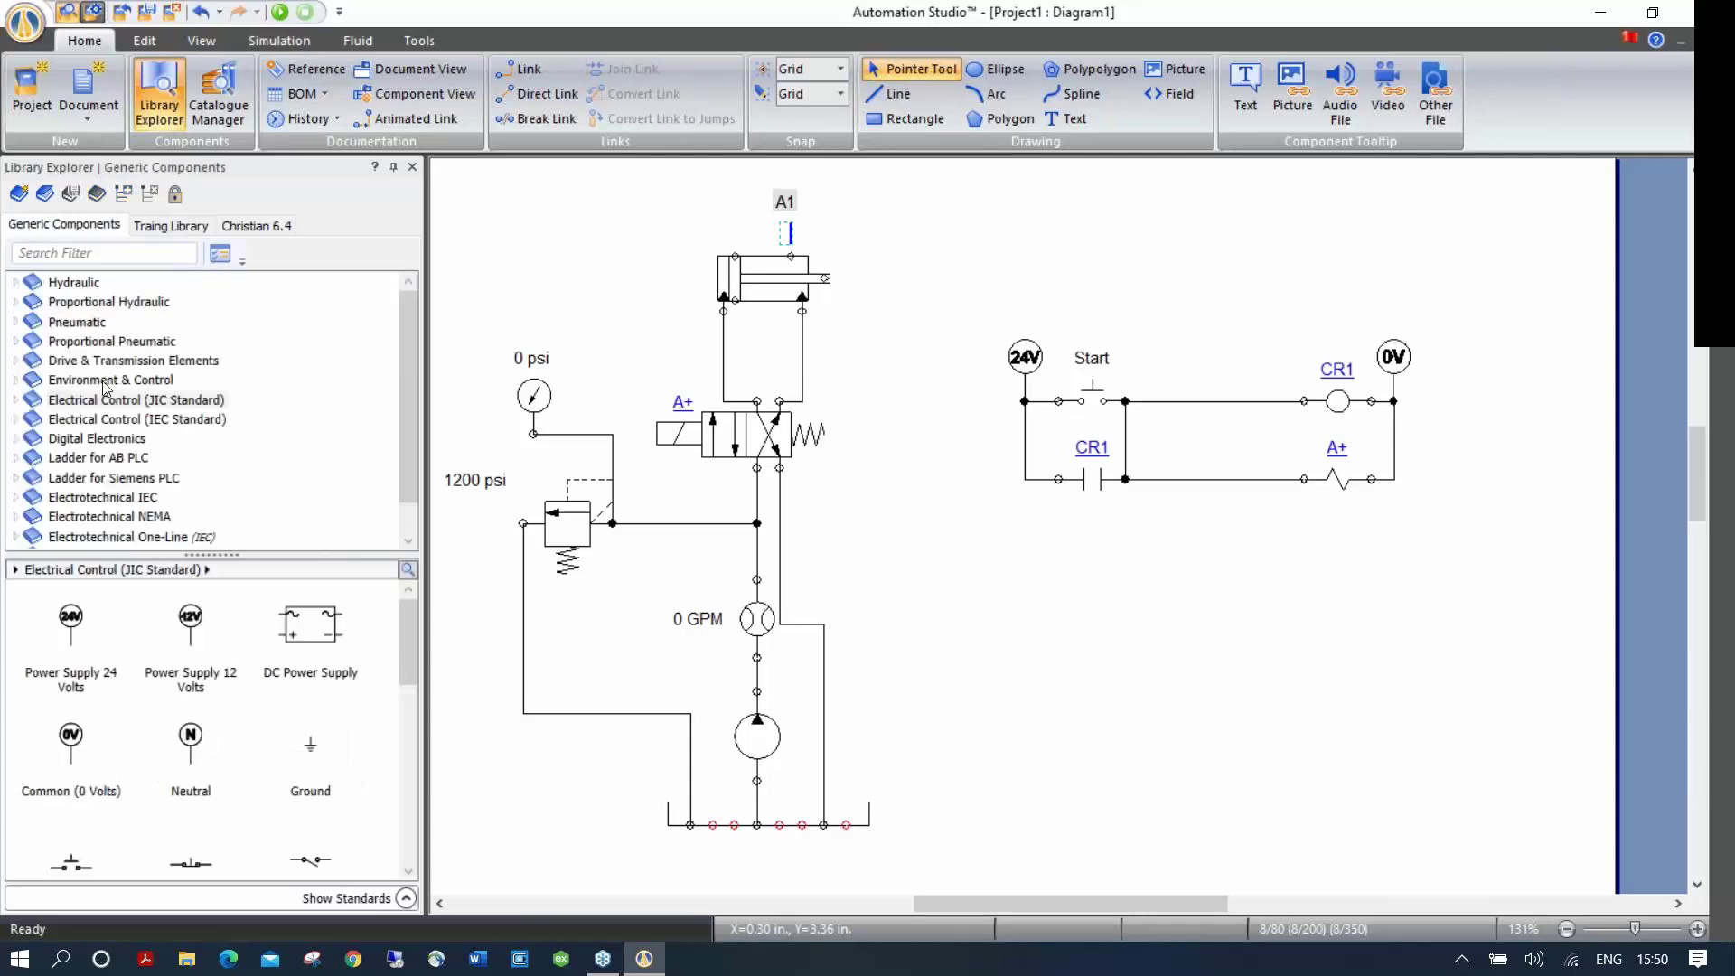
{"action": "left_click", "coordinate": [136, 404]}
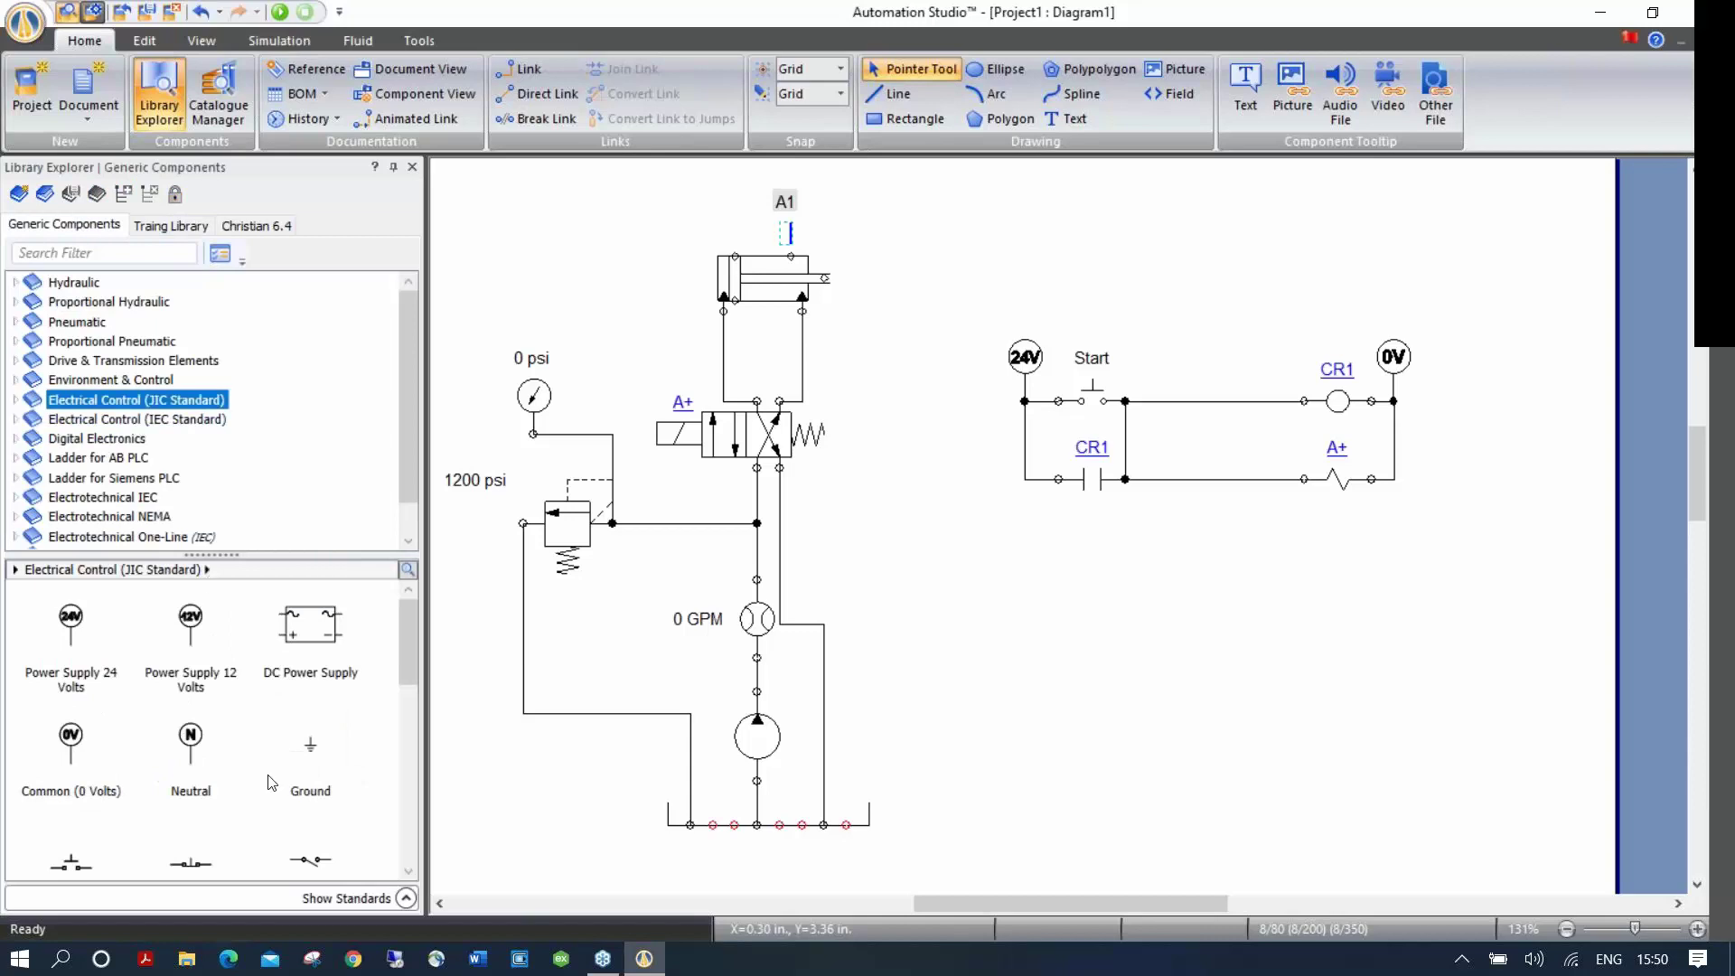
{"action": "scroll", "coordinate": [271, 783], "scroll_direction": "down", "scroll_amount": 5}
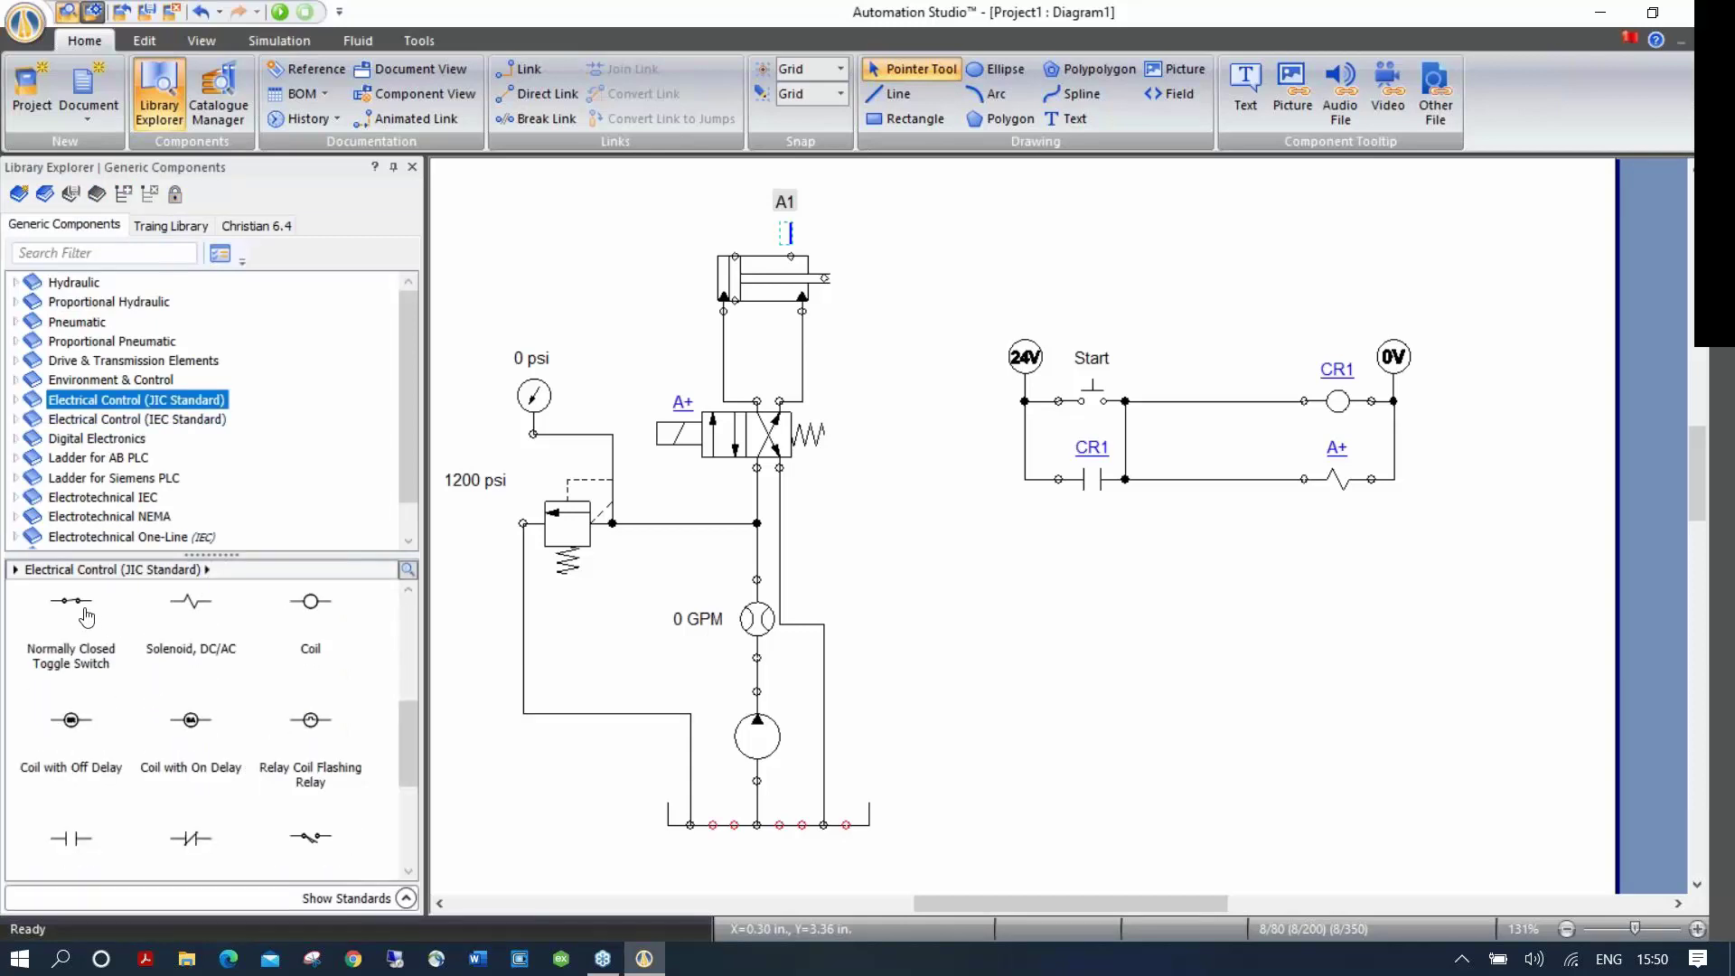
{"action": "left_click_drag", "start_coordinate": [86, 617], "coordinate": [1211, 409]}
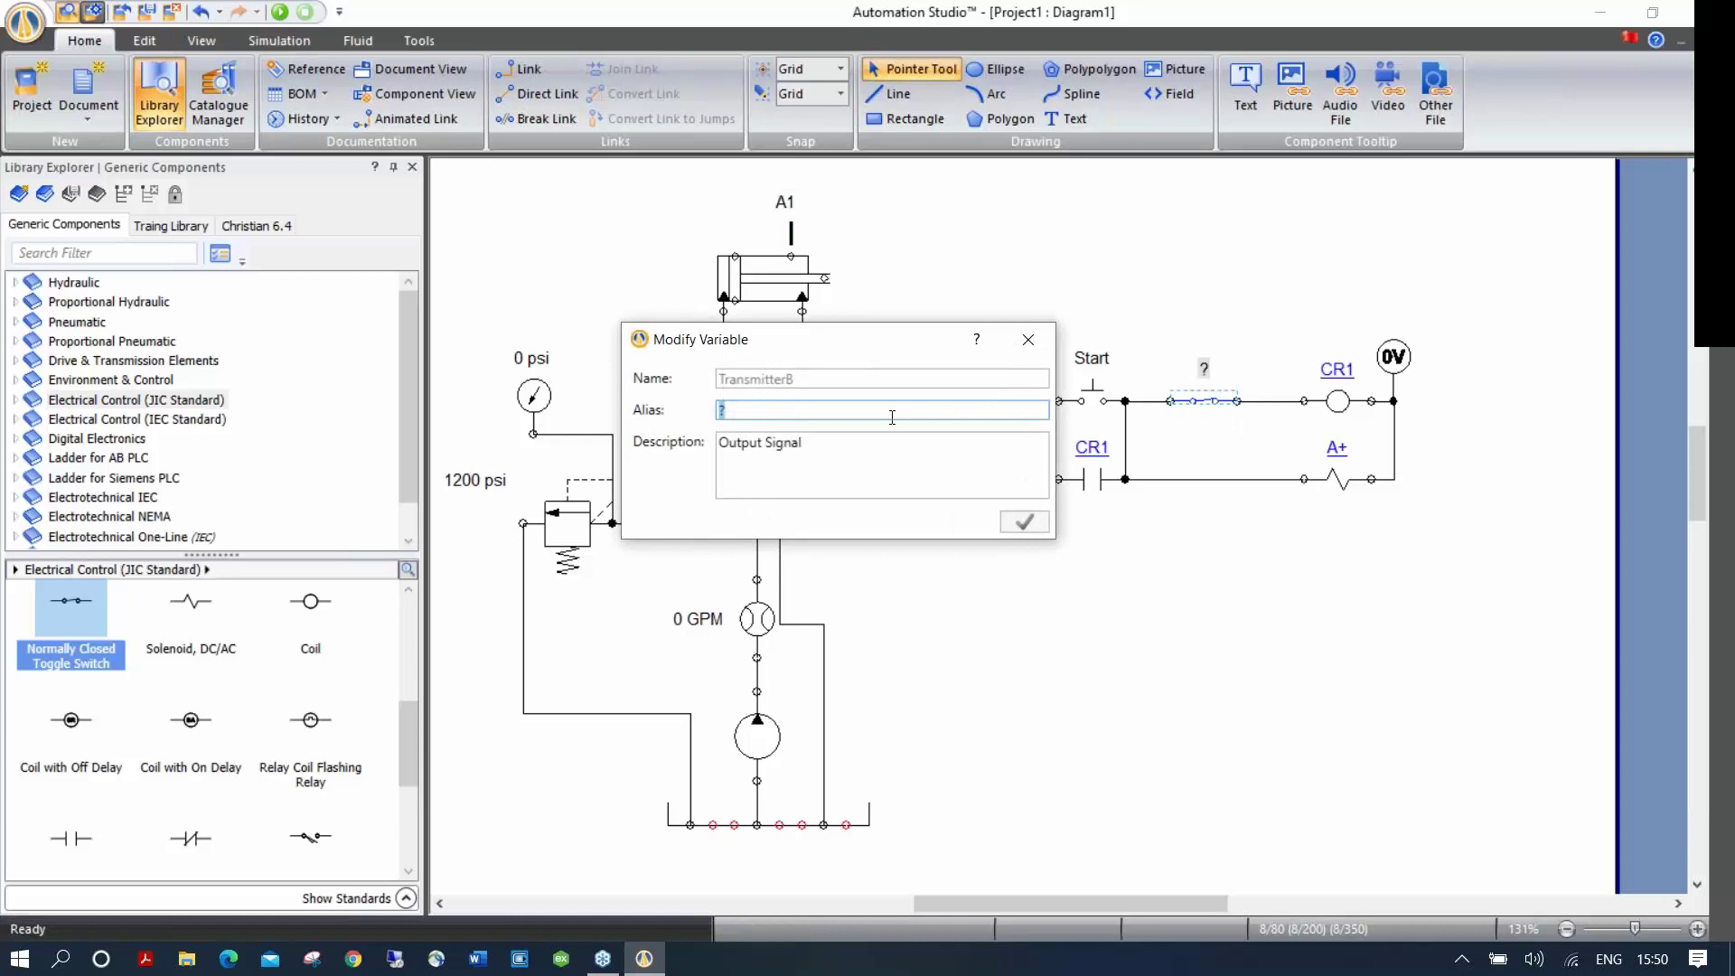
{"action": "left_click", "coordinate": [1028, 339]}
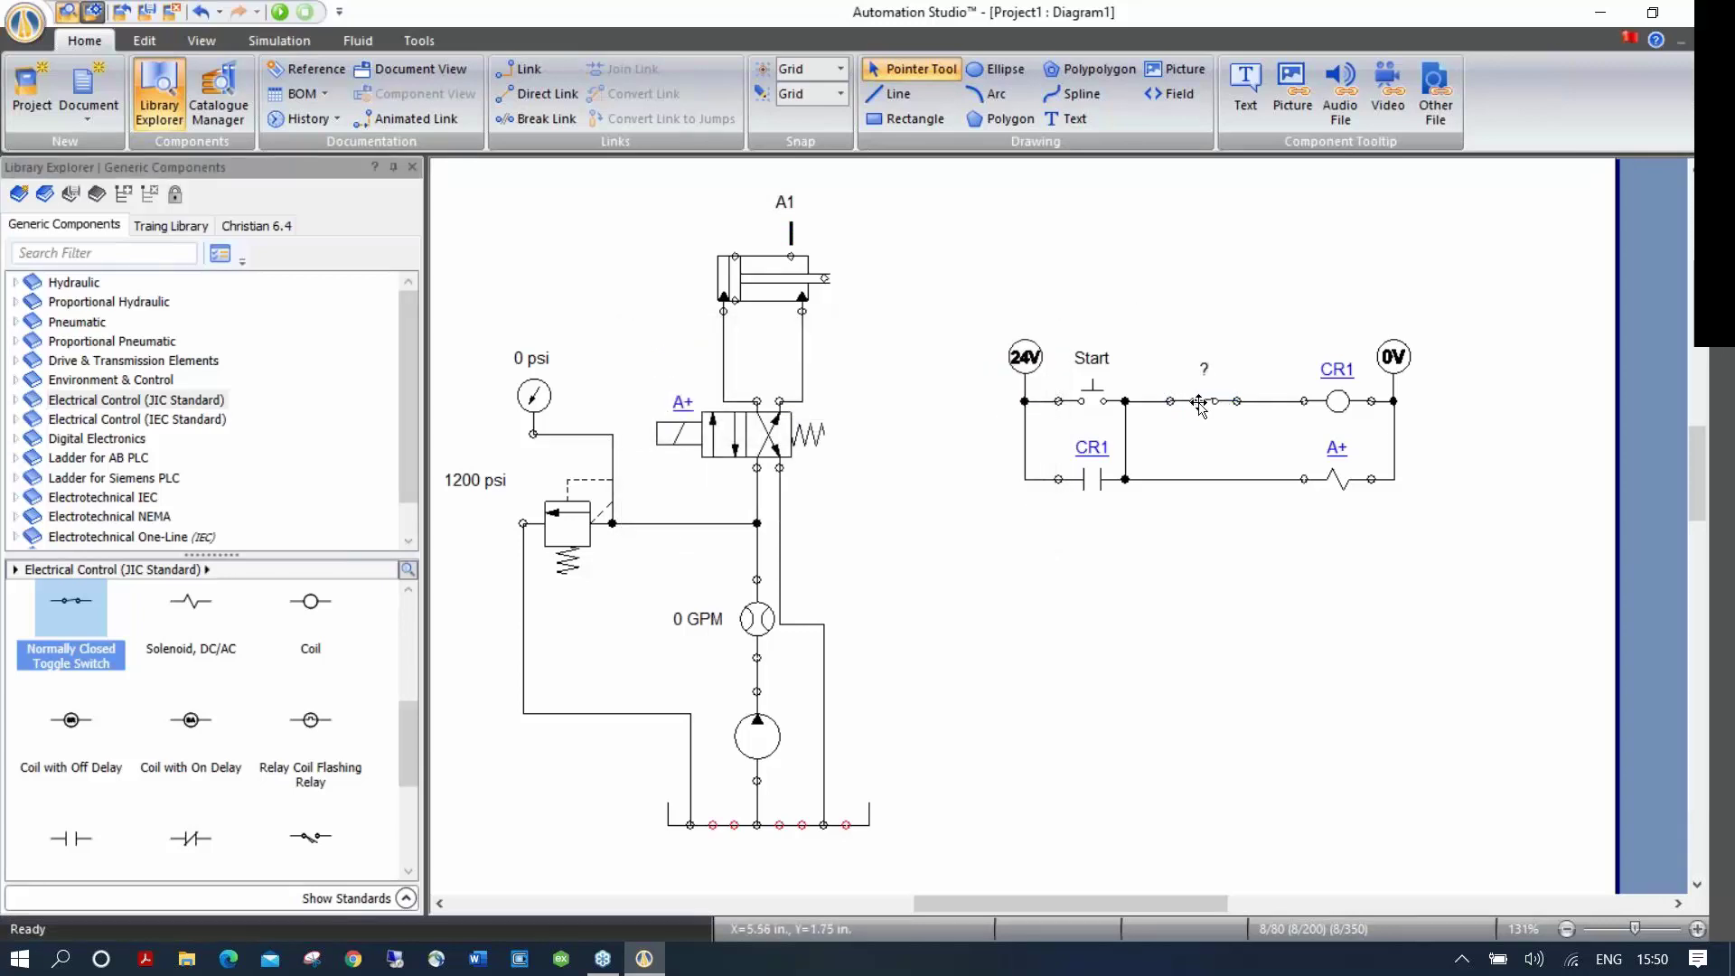
{"action": "key", "text": "Delete"}
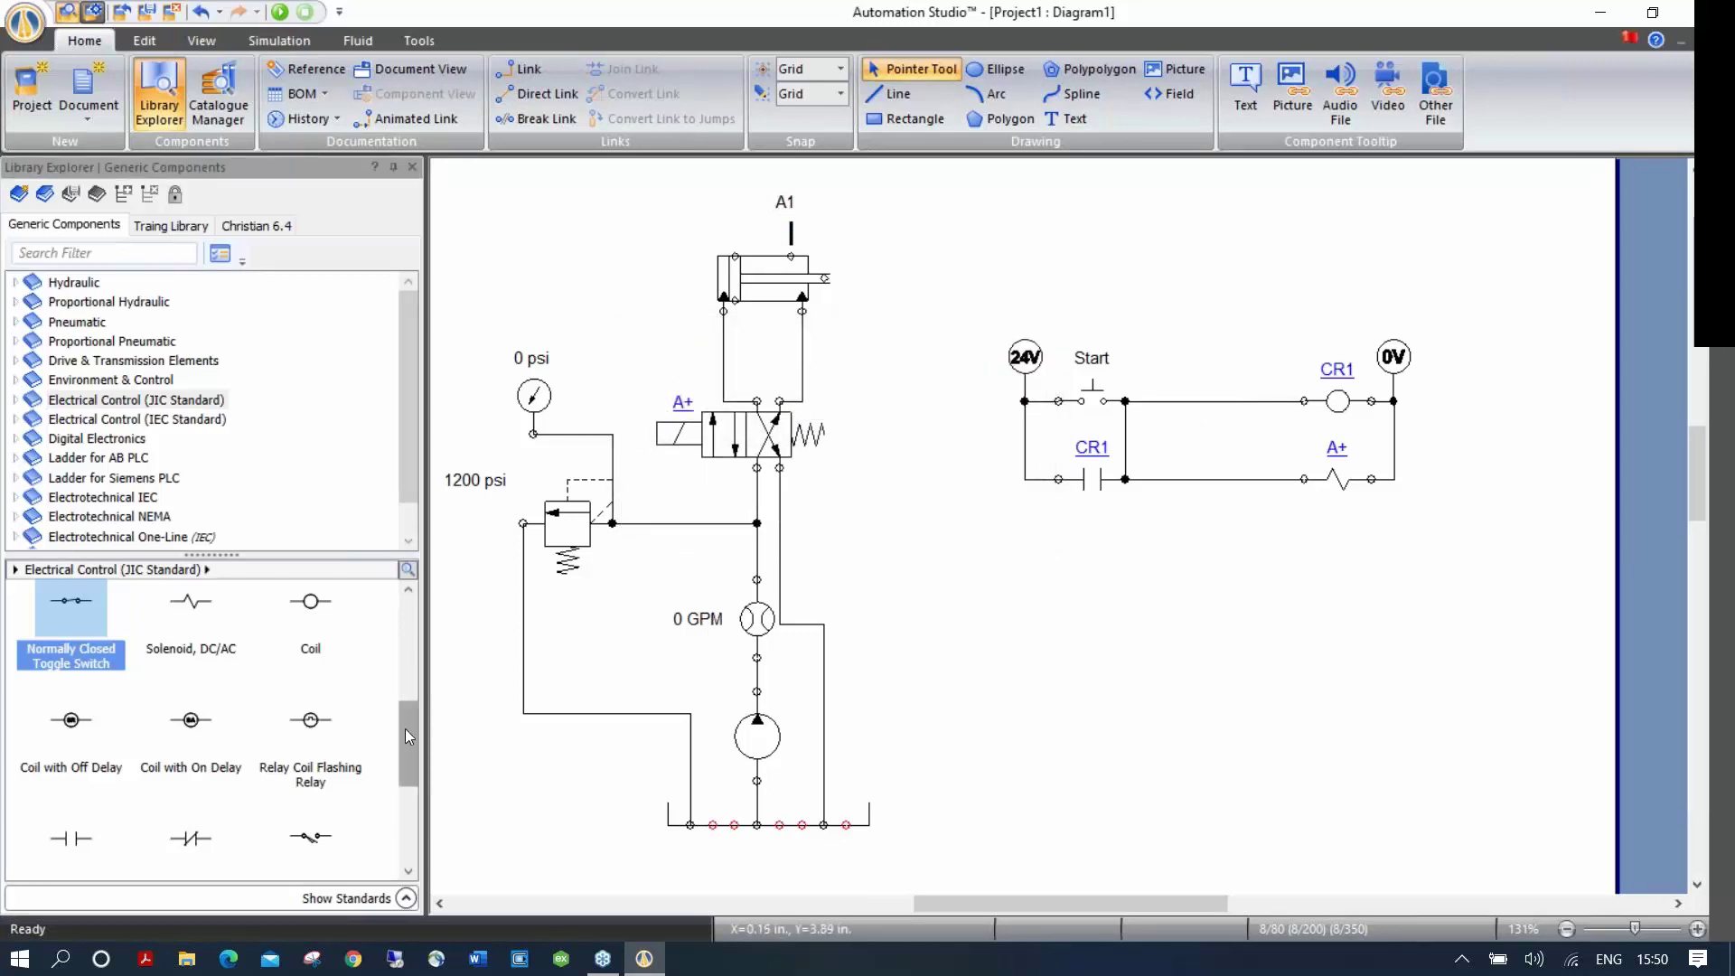
Step: Insert a Normally Closed Limit Switch on the rung between the Start push-button and the CR1 coil, and associate it with sensor variable A1
{"action": "left_click_drag", "start_coordinate": [405, 728], "coordinate": [403, 800]}
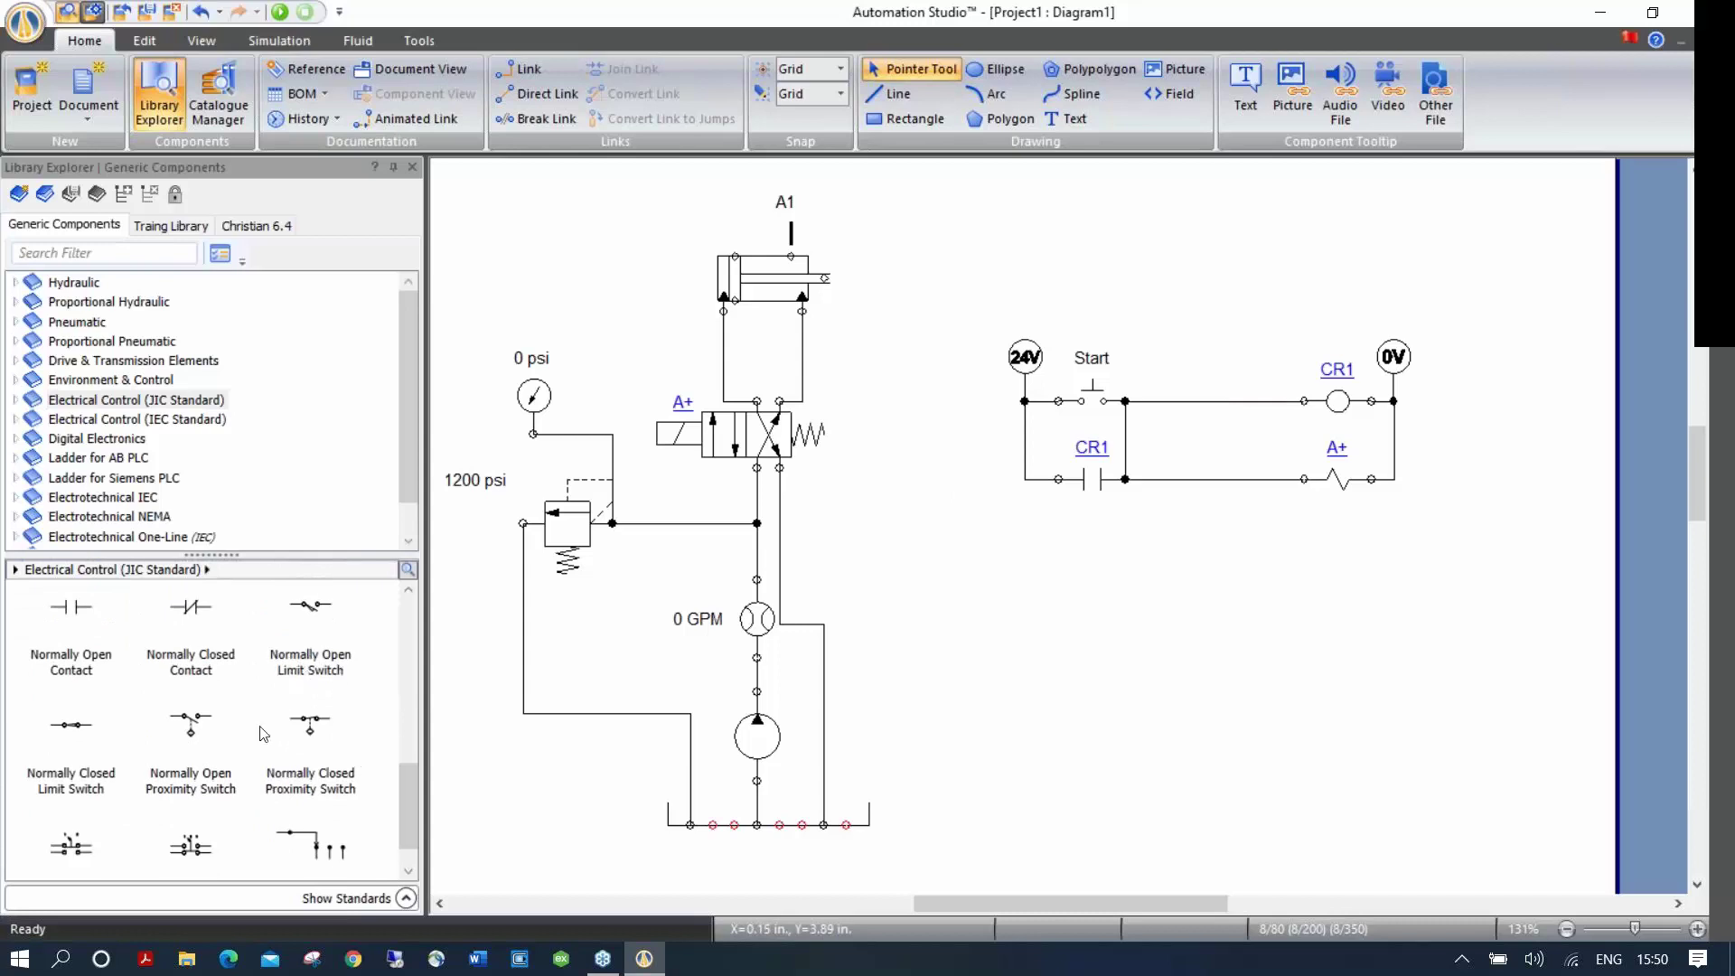
{"action": "left_click_drag", "start_coordinate": [72, 734], "coordinate": [1220, 403]}
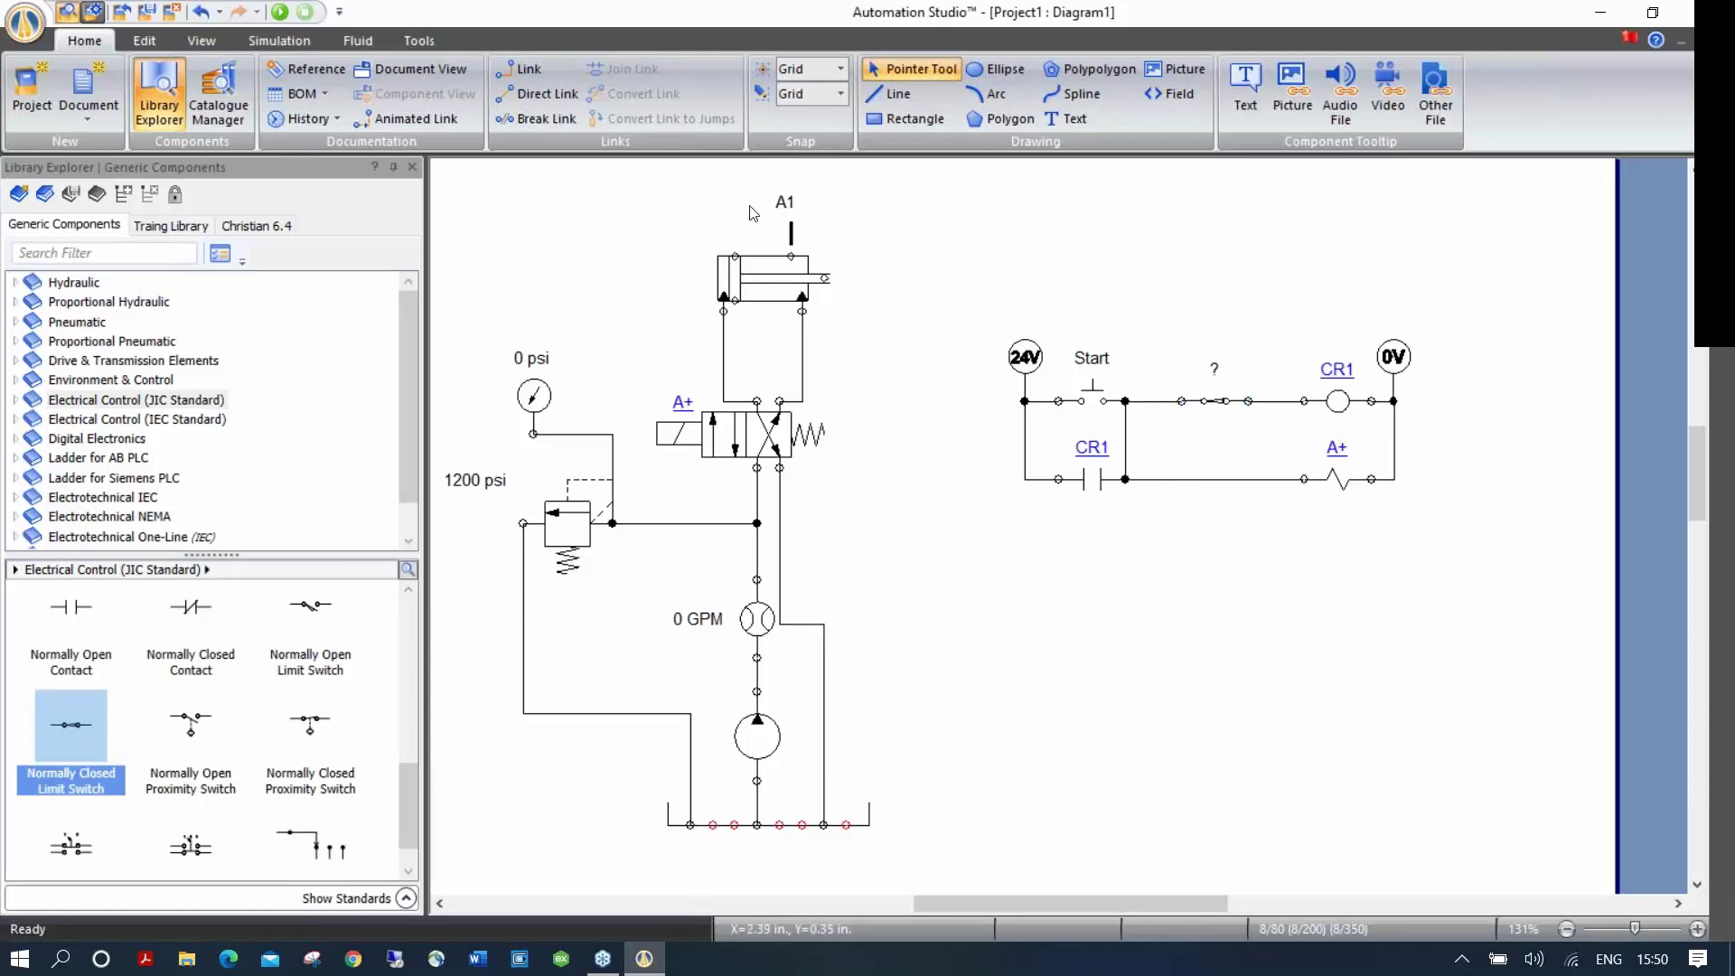
{"action": "double_click", "coordinate": [1218, 404]}
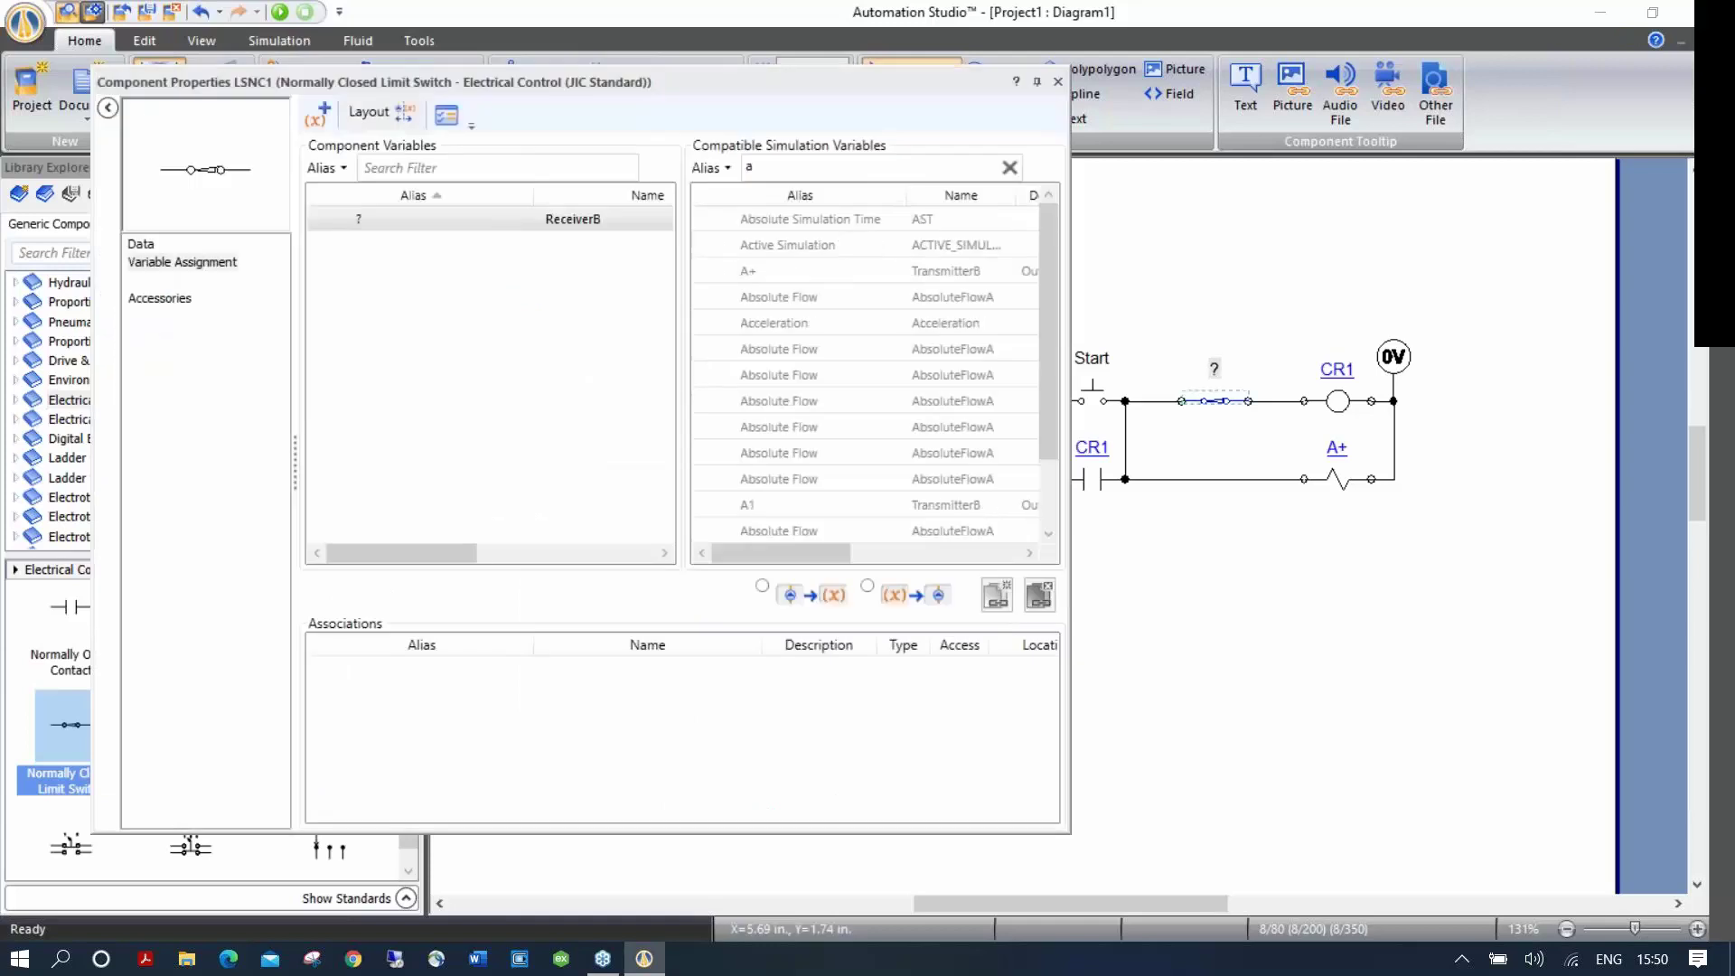
{"action": "left_click", "coordinate": [752, 167]}
{"action": "type", "text": "a"}
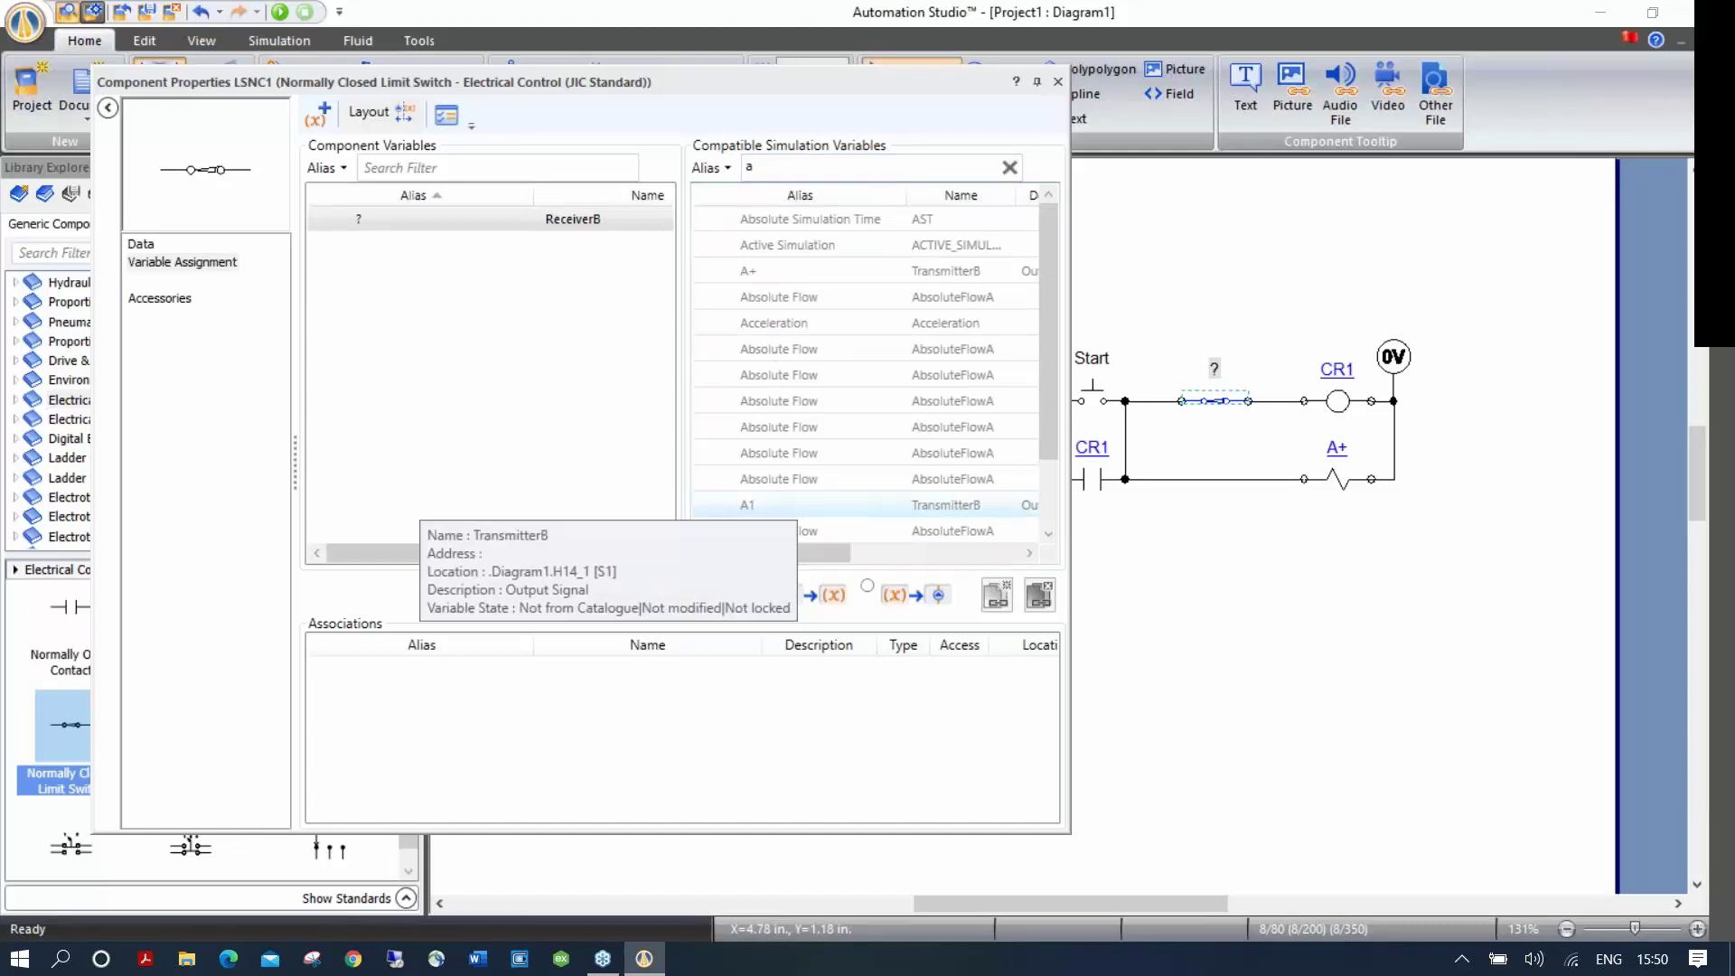
{"action": "double_click", "coordinate": [768, 504]}
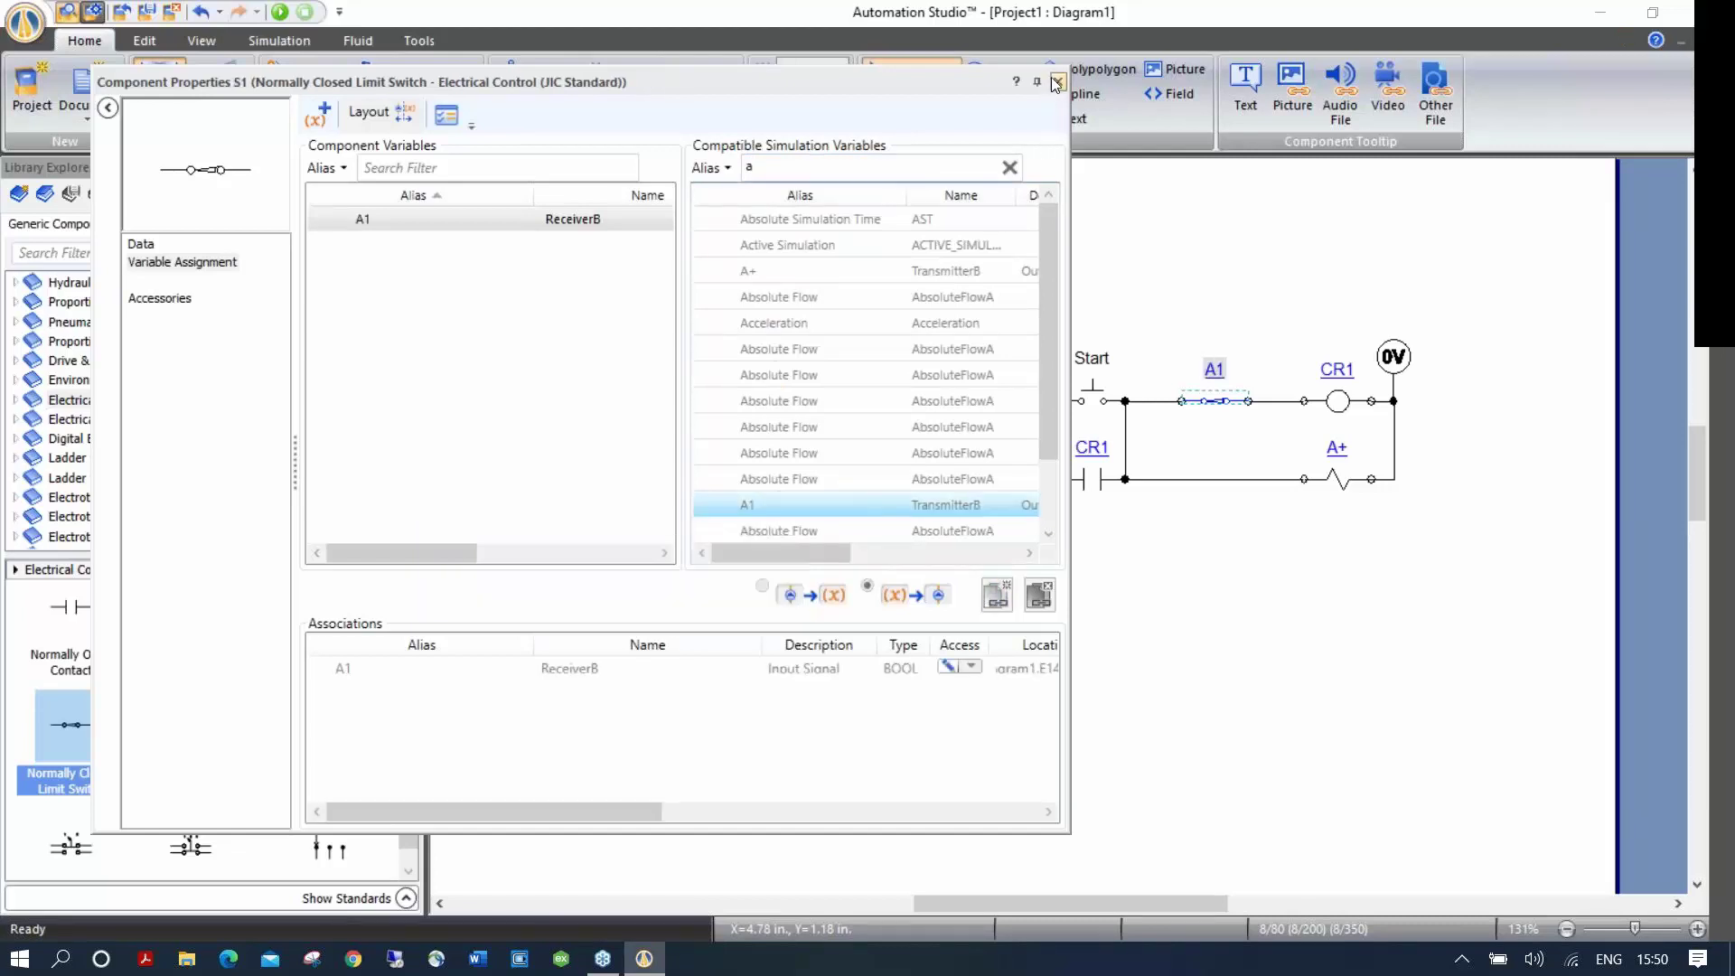
{"action": "left_click", "coordinate": [1056, 80]}
{"action": "left_click", "coordinate": [1143, 271]}
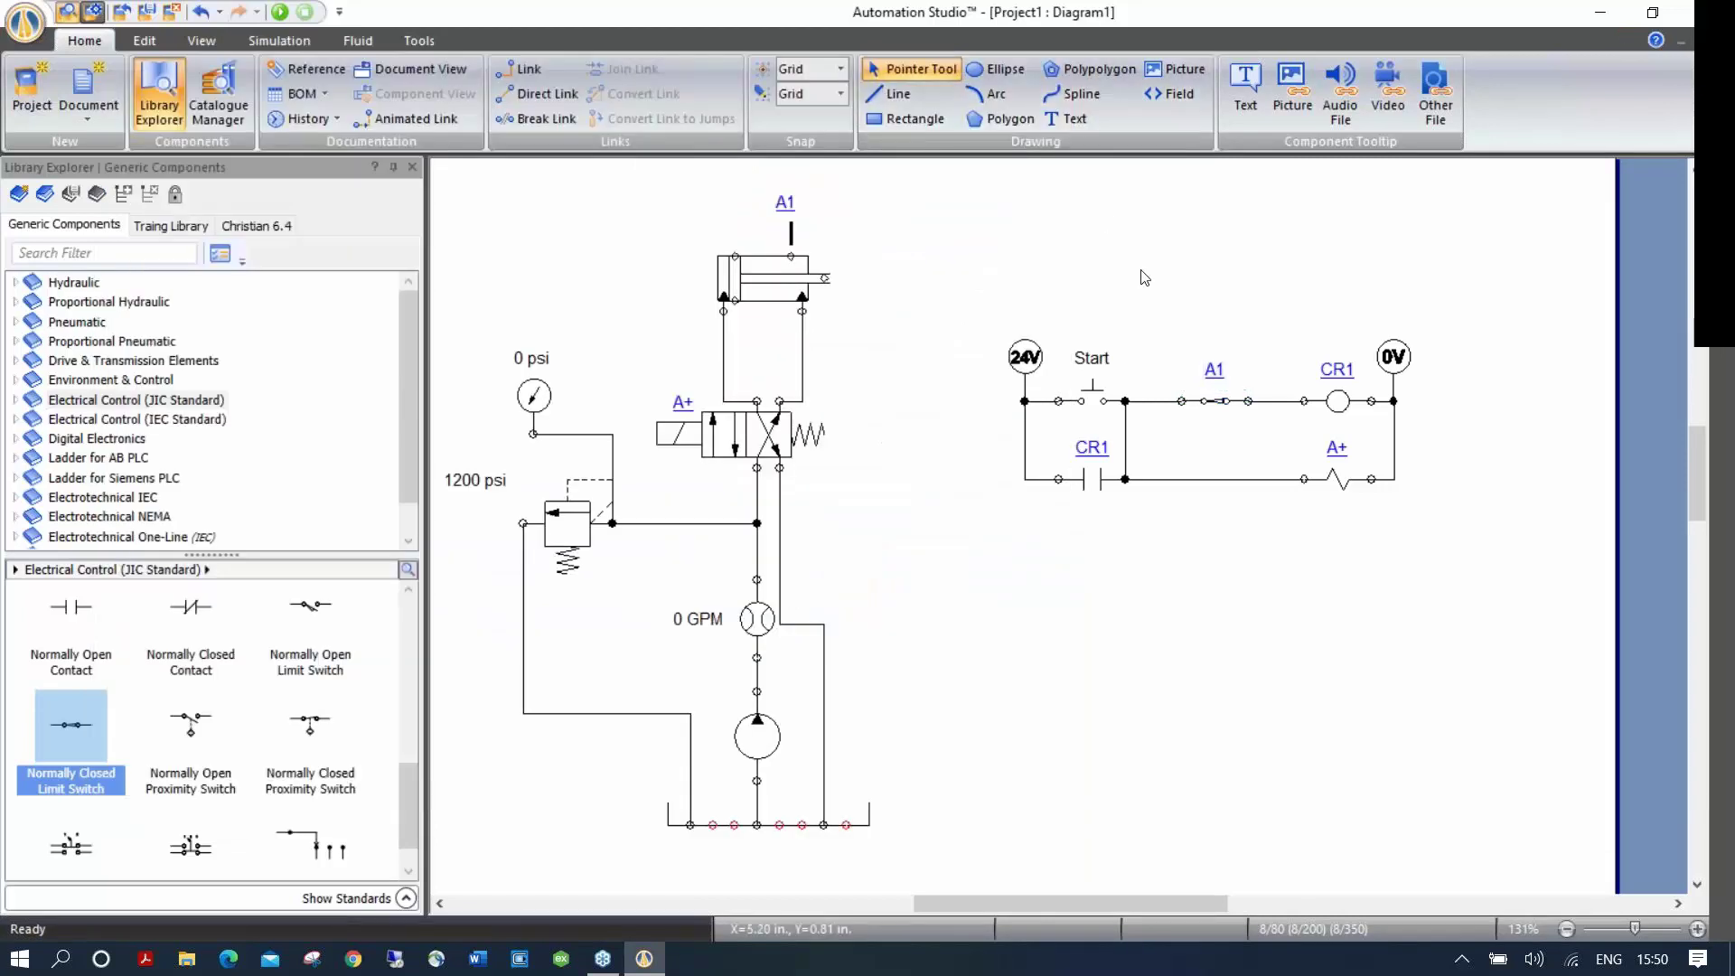
Step: Simulate the circuit, operate the Start push-button to check the automatic return at sensor A1, and stop the simulation
{"action": "left_click", "coordinate": [280, 13]}
{"action": "left_click", "coordinate": [877, 400]}
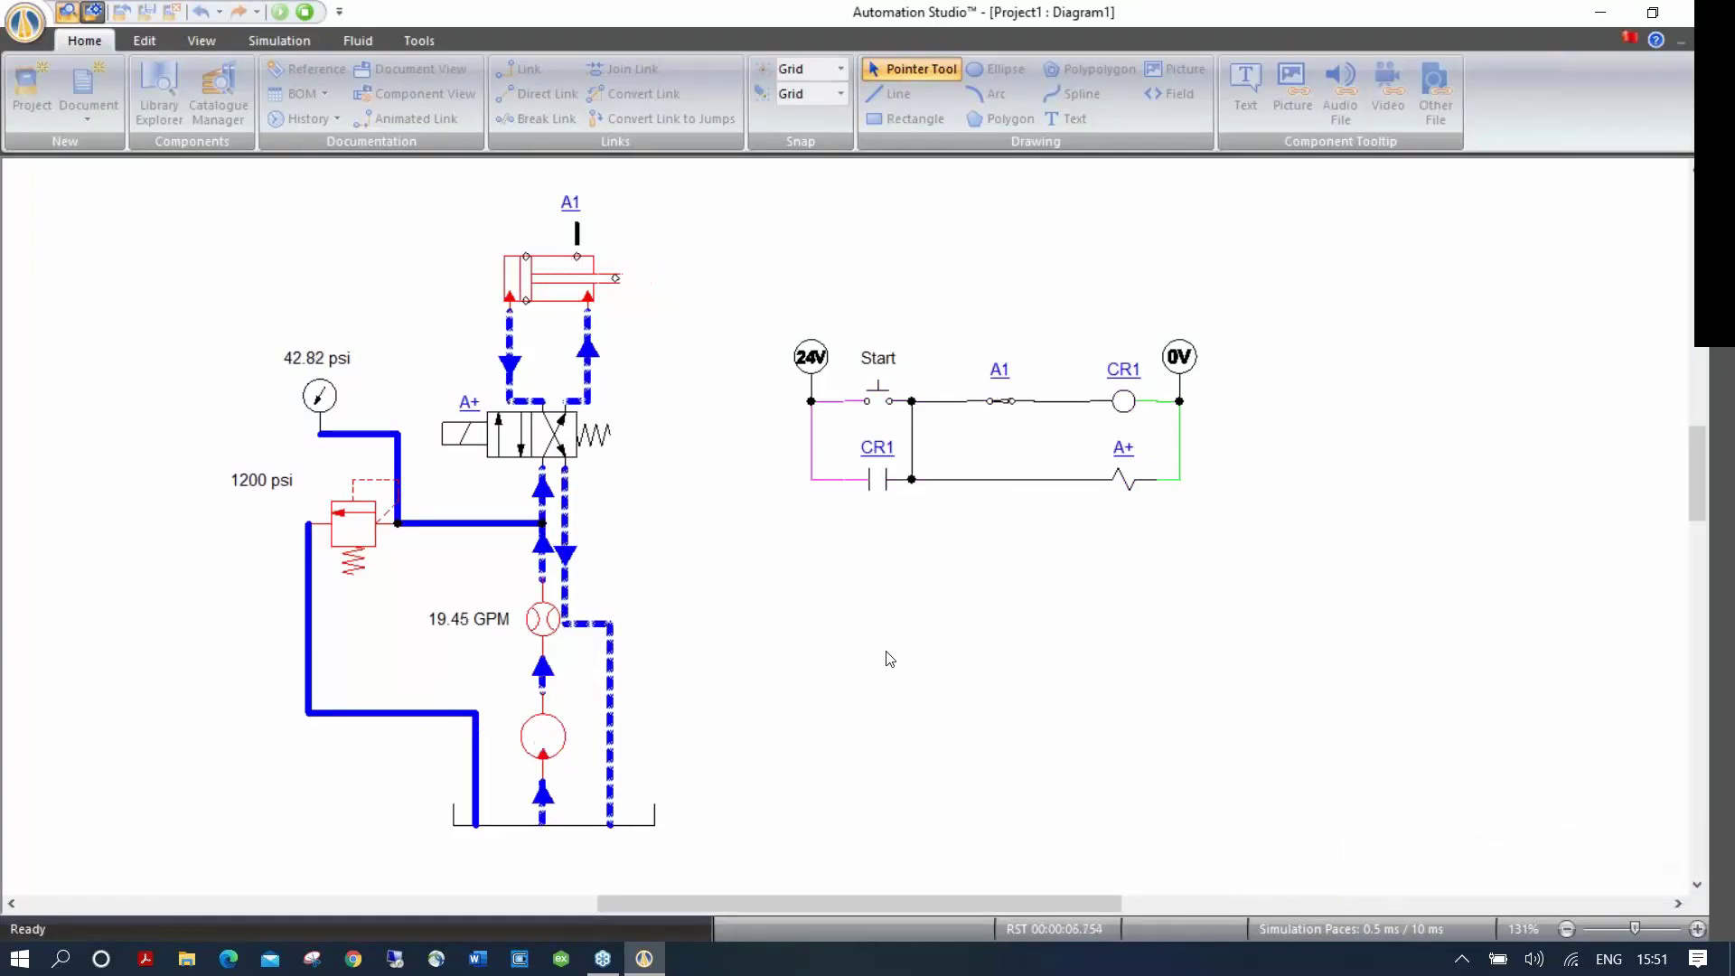
{"action": "left_click", "coordinate": [305, 11]}
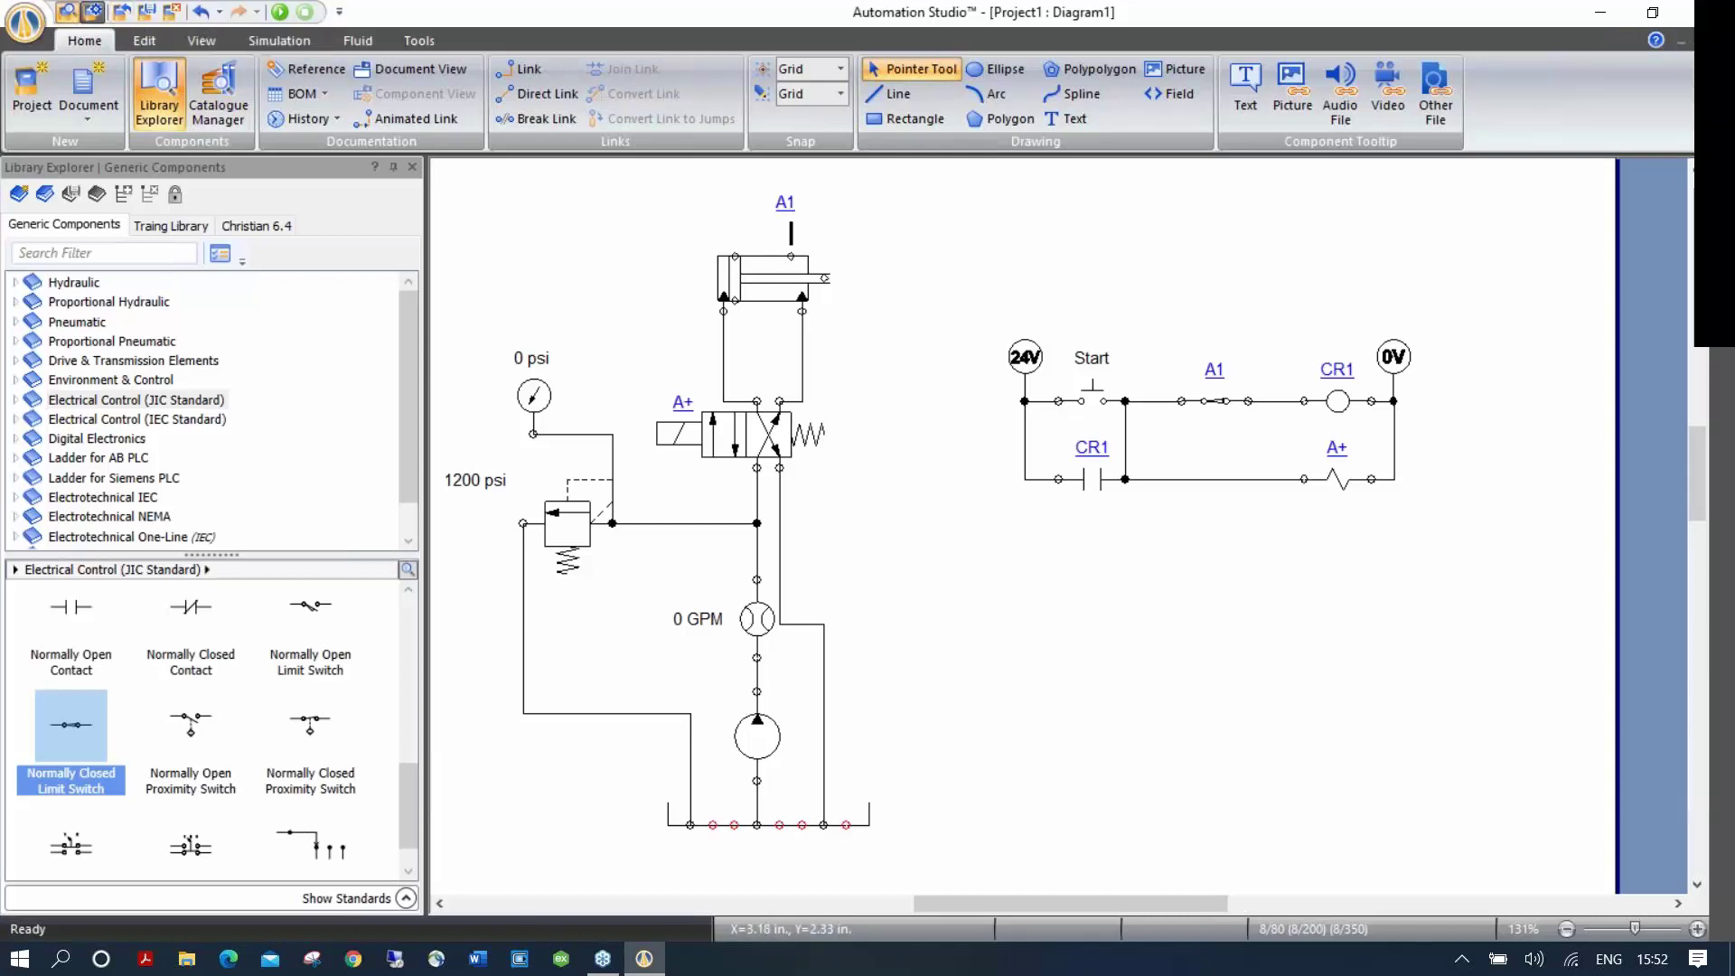
Step: Save the project to the Desktop as "Circuit 1a"
{"action": "left_click", "coordinate": [31, 33]}
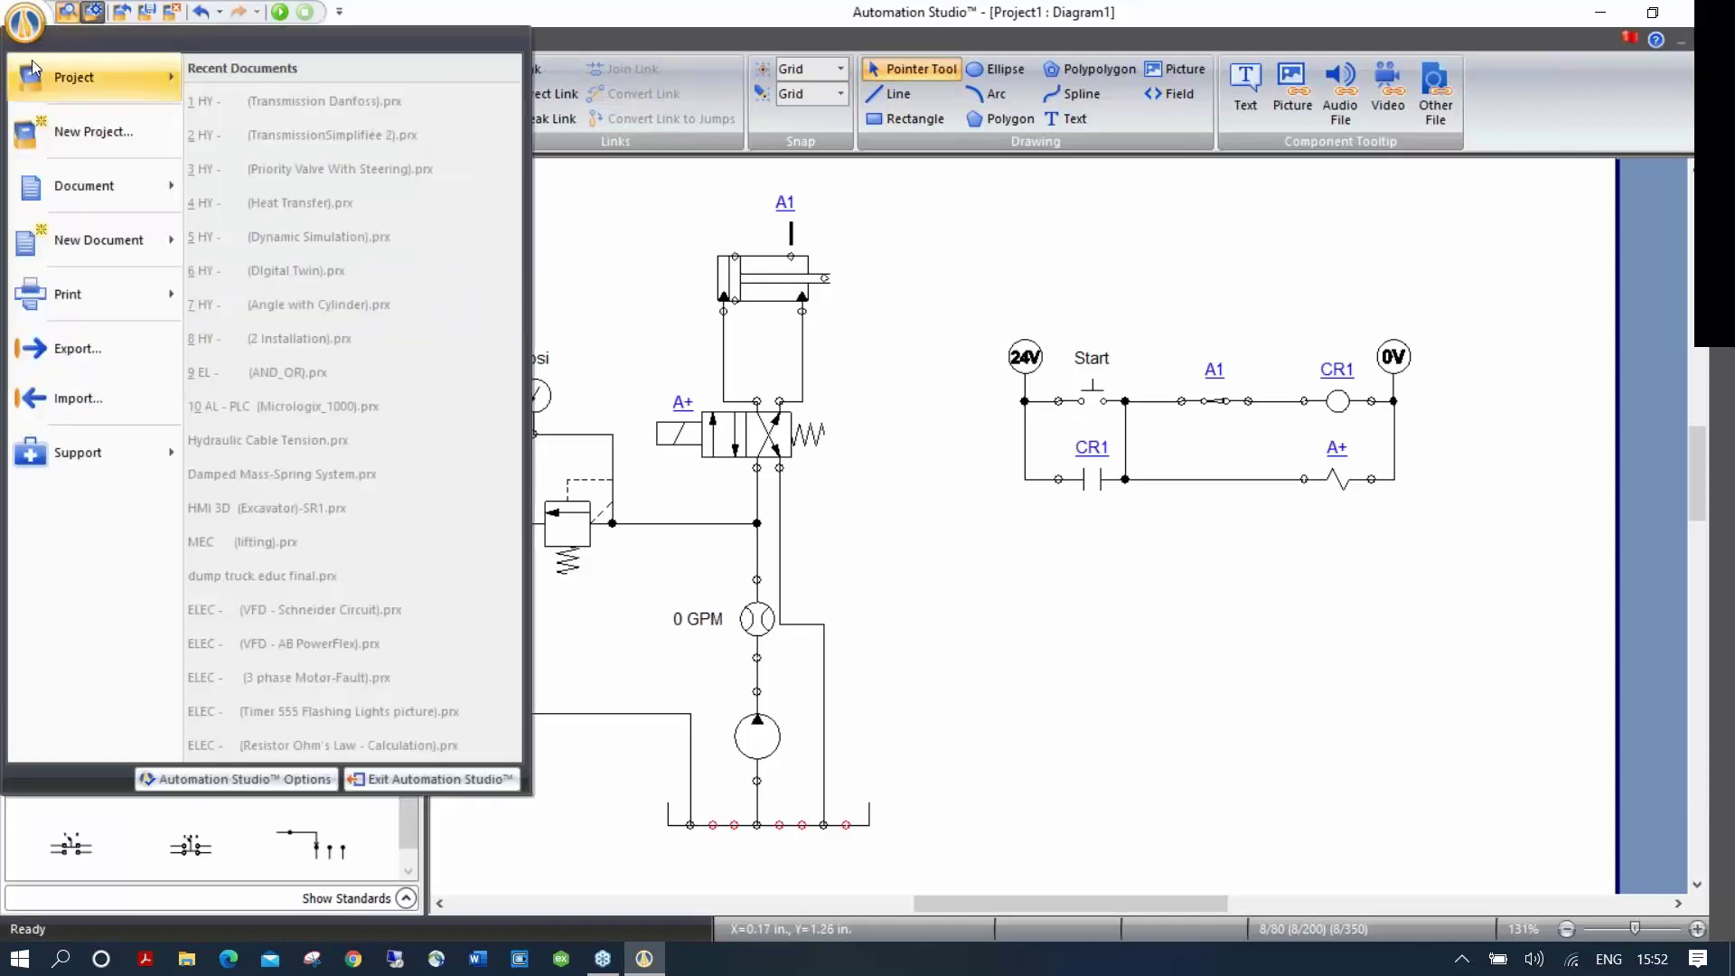
{"action": "mouse_move", "coordinate": [111, 85]}
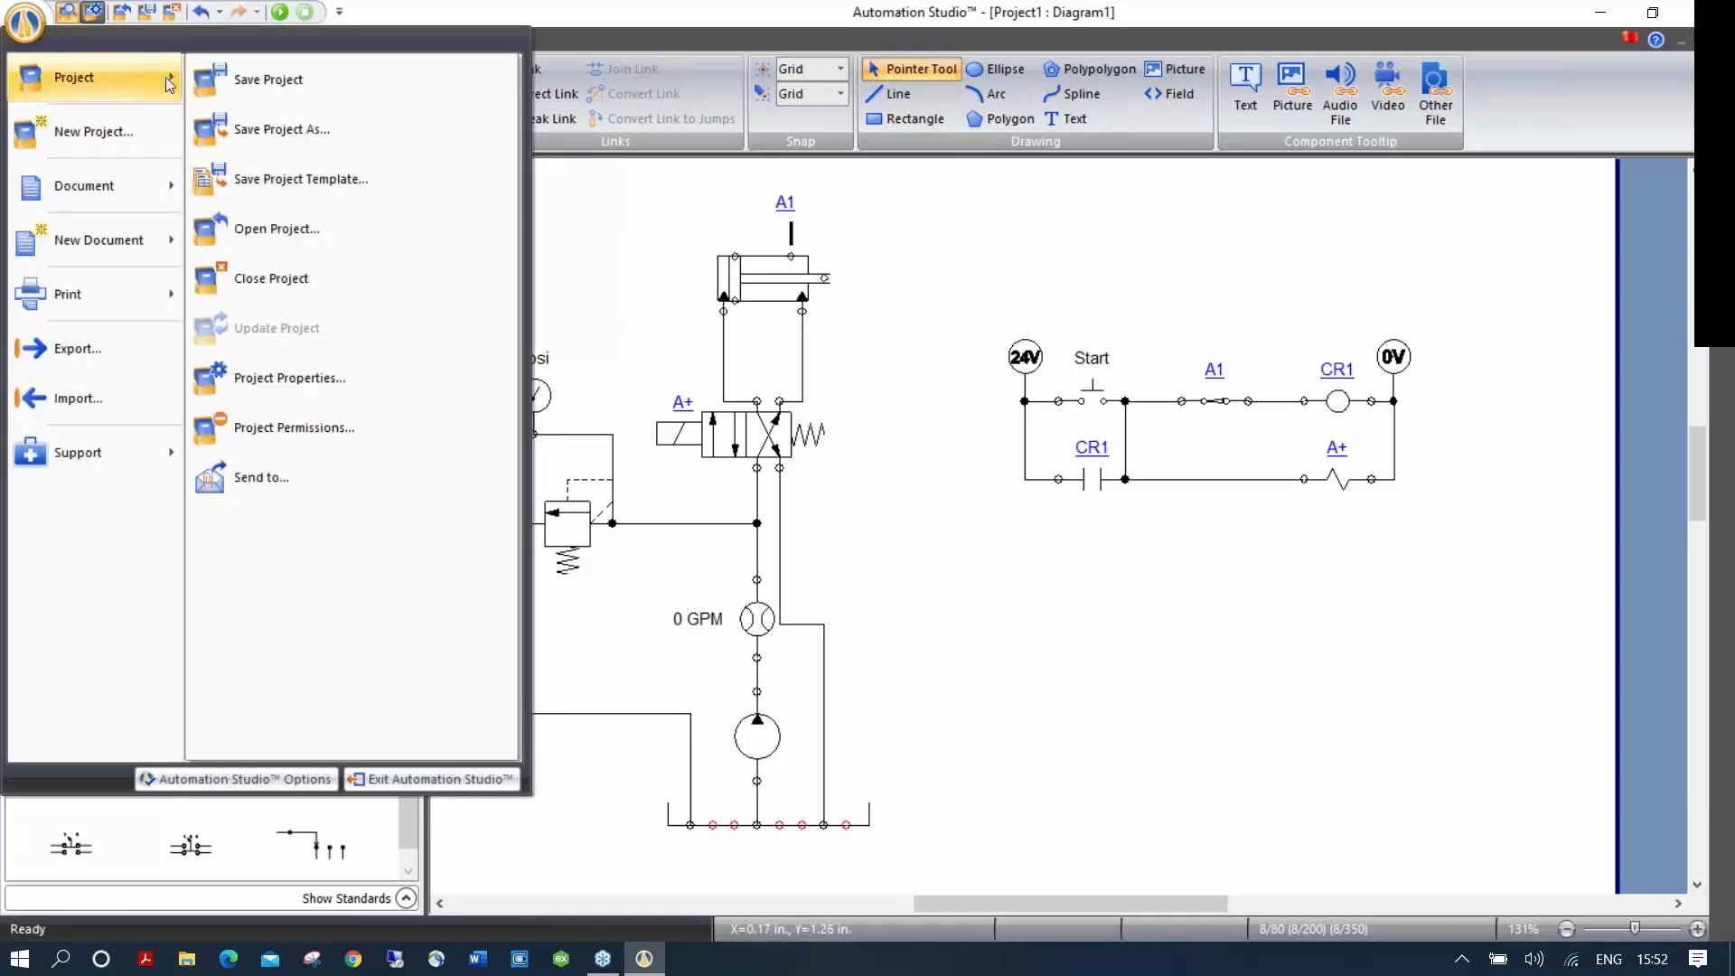
{"action": "left_click", "coordinate": [280, 129]}
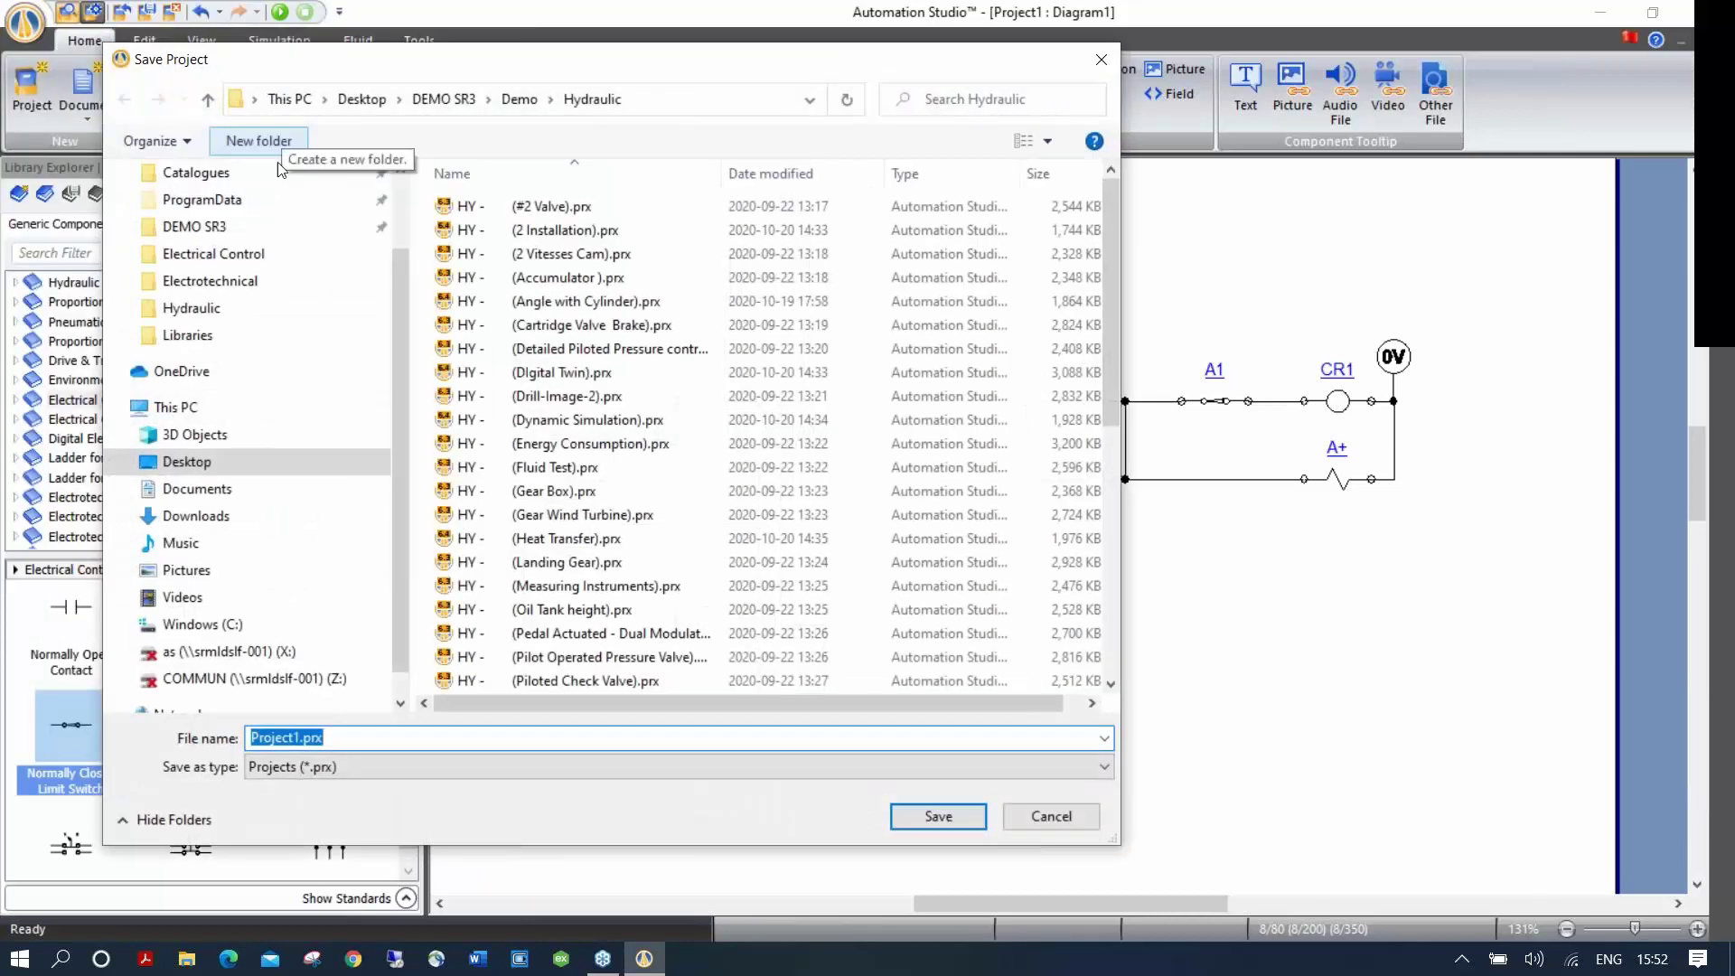
{"action": "left_click_drag", "start_coordinate": [403, 262], "coordinate": [402, 188]}
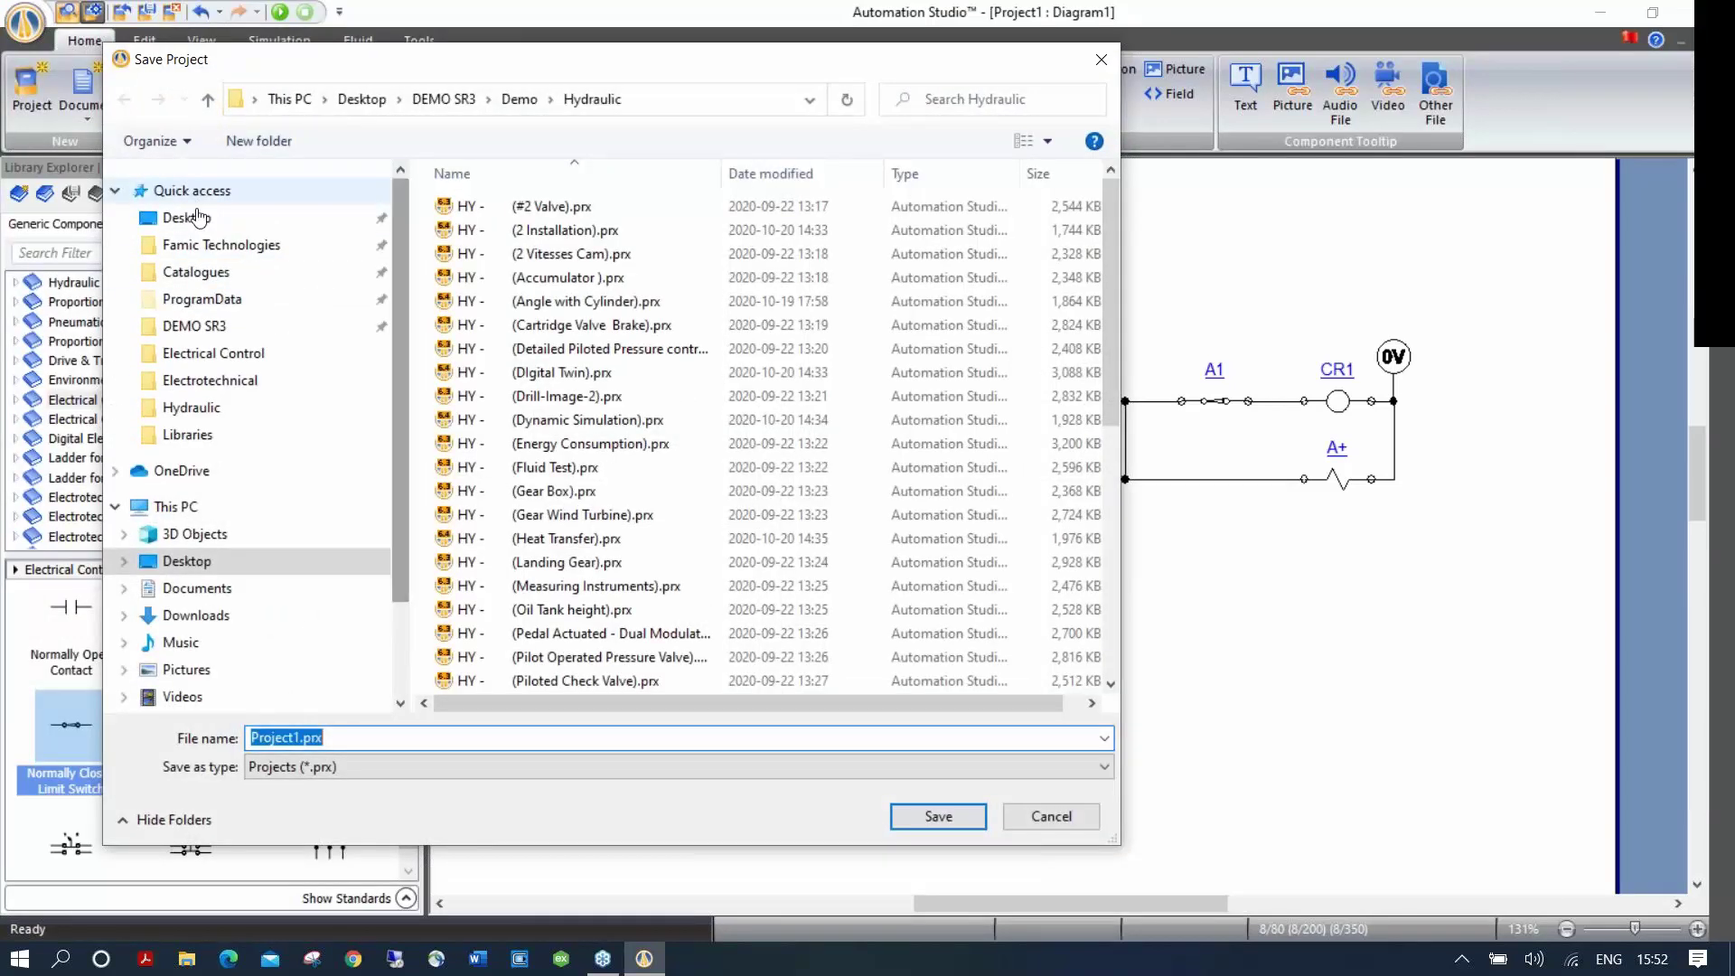
{"action": "left_click", "coordinate": [186, 218]}
{"action": "left_click", "coordinate": [308, 736]}
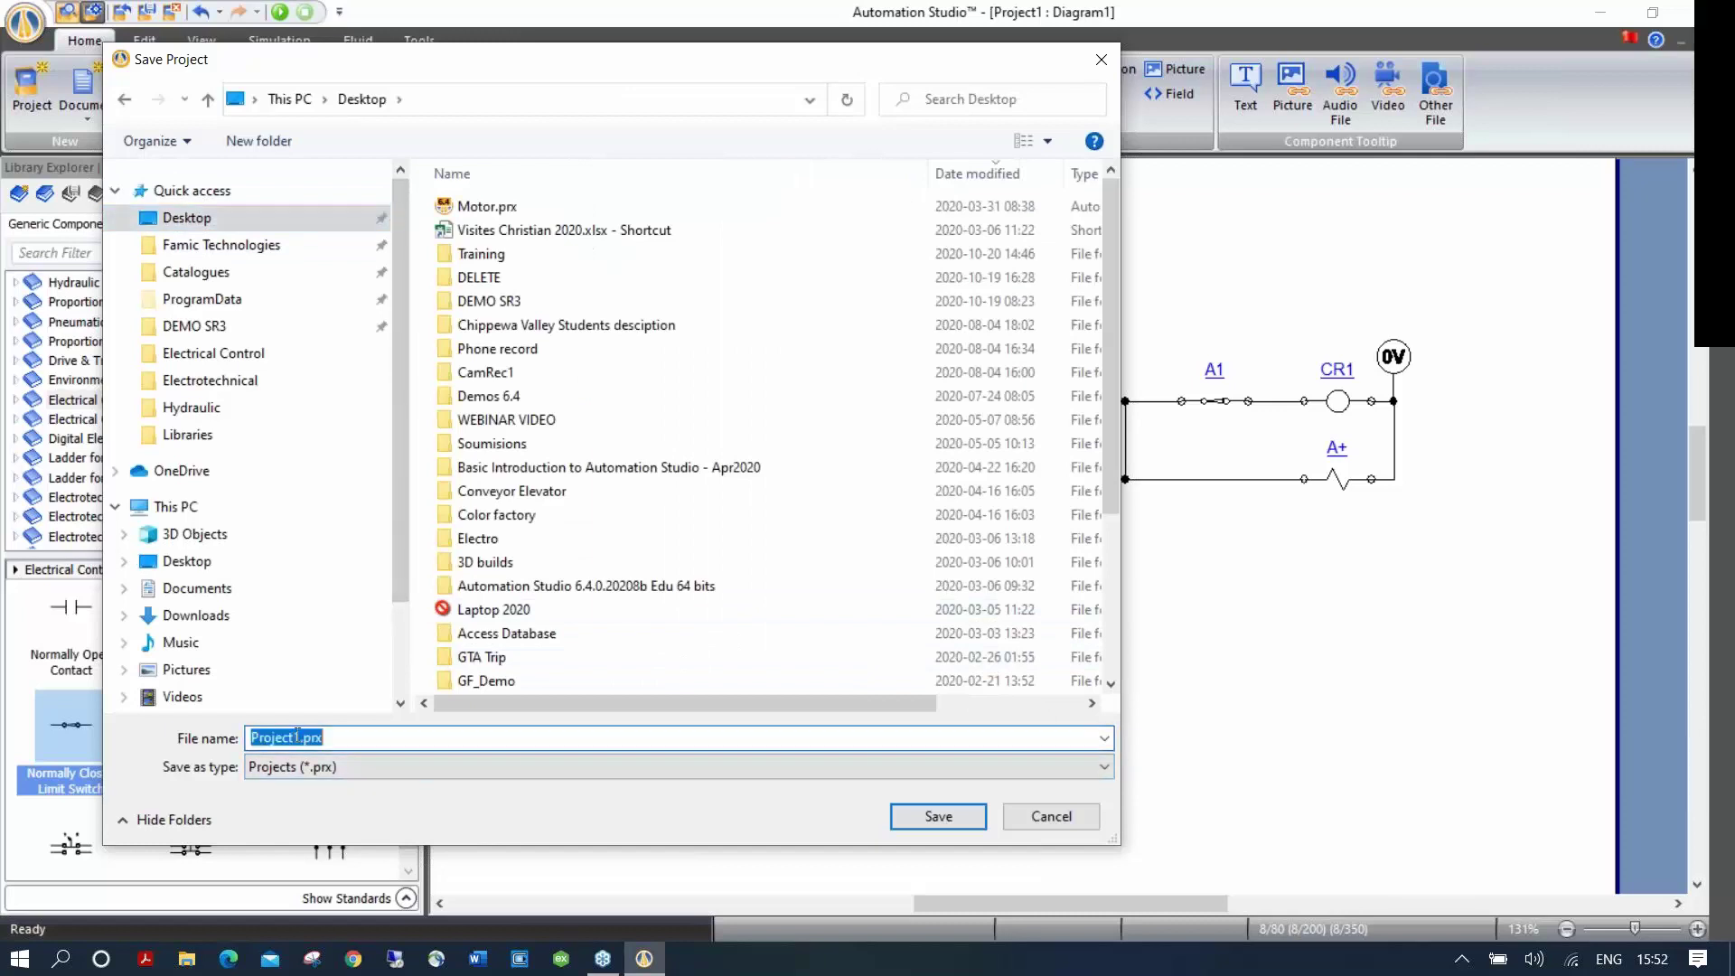
{"action": "type", "text": "Circuit 1a"}
{"action": "key", "text": "Return"}
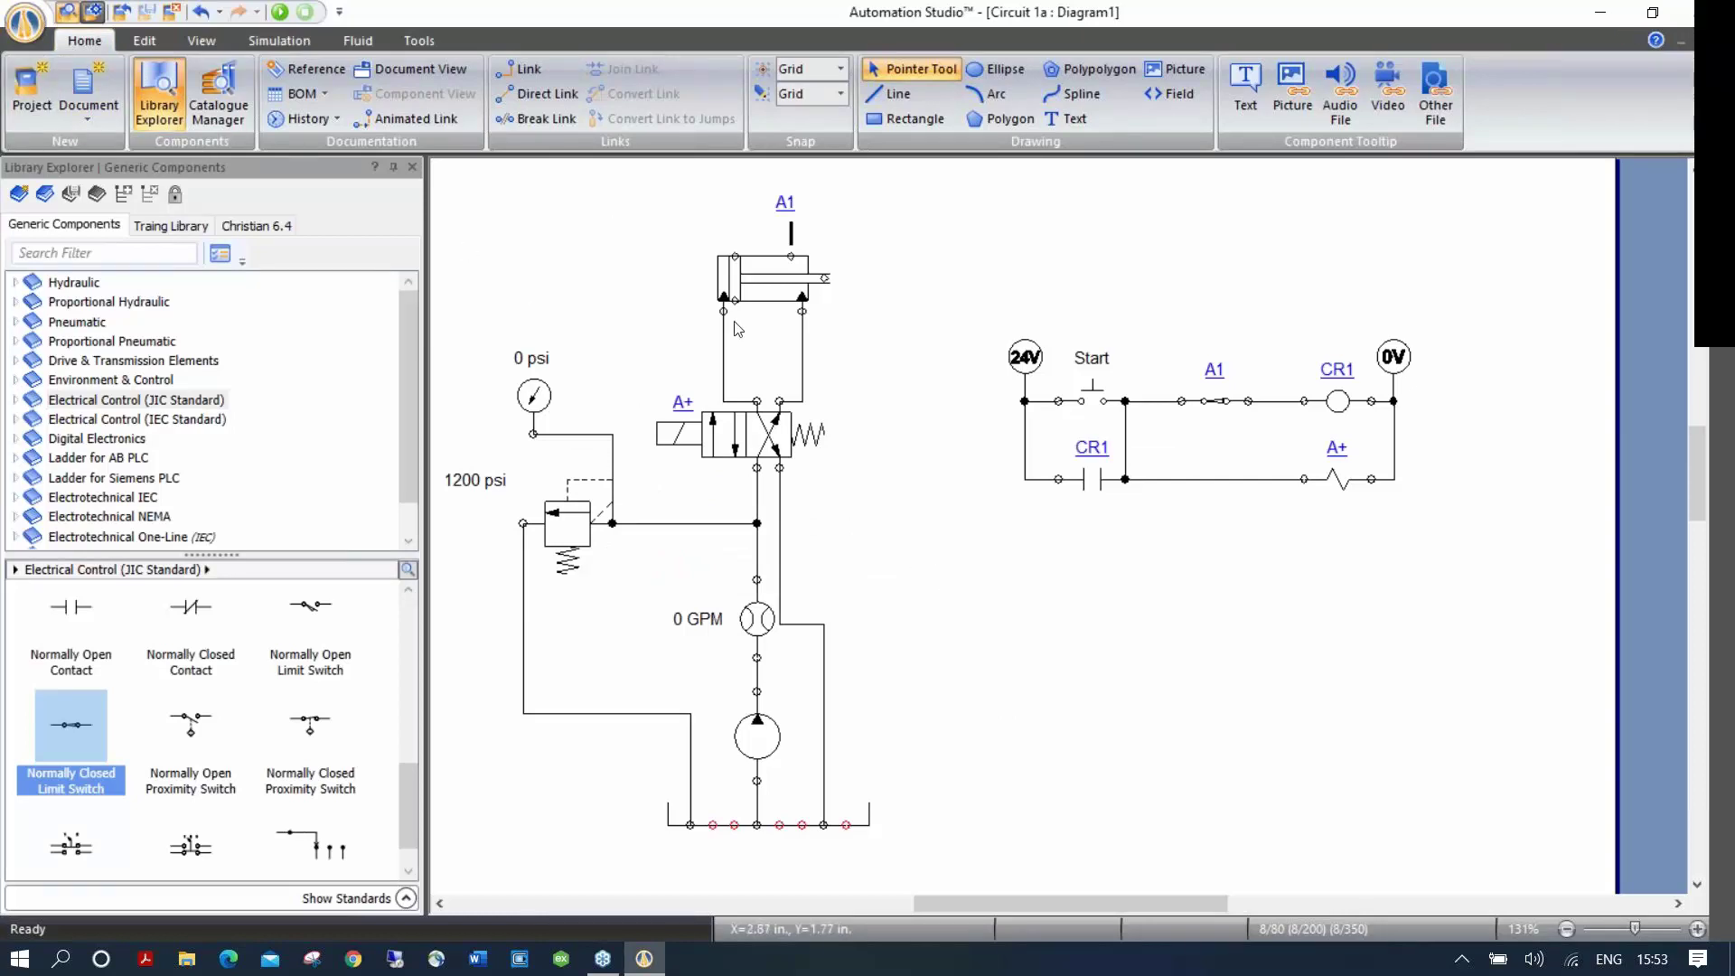
Step: Review the video recording options, including the capture area, marker and audio parameters, and close them without changes
{"action": "left_click", "coordinate": [414, 40]}
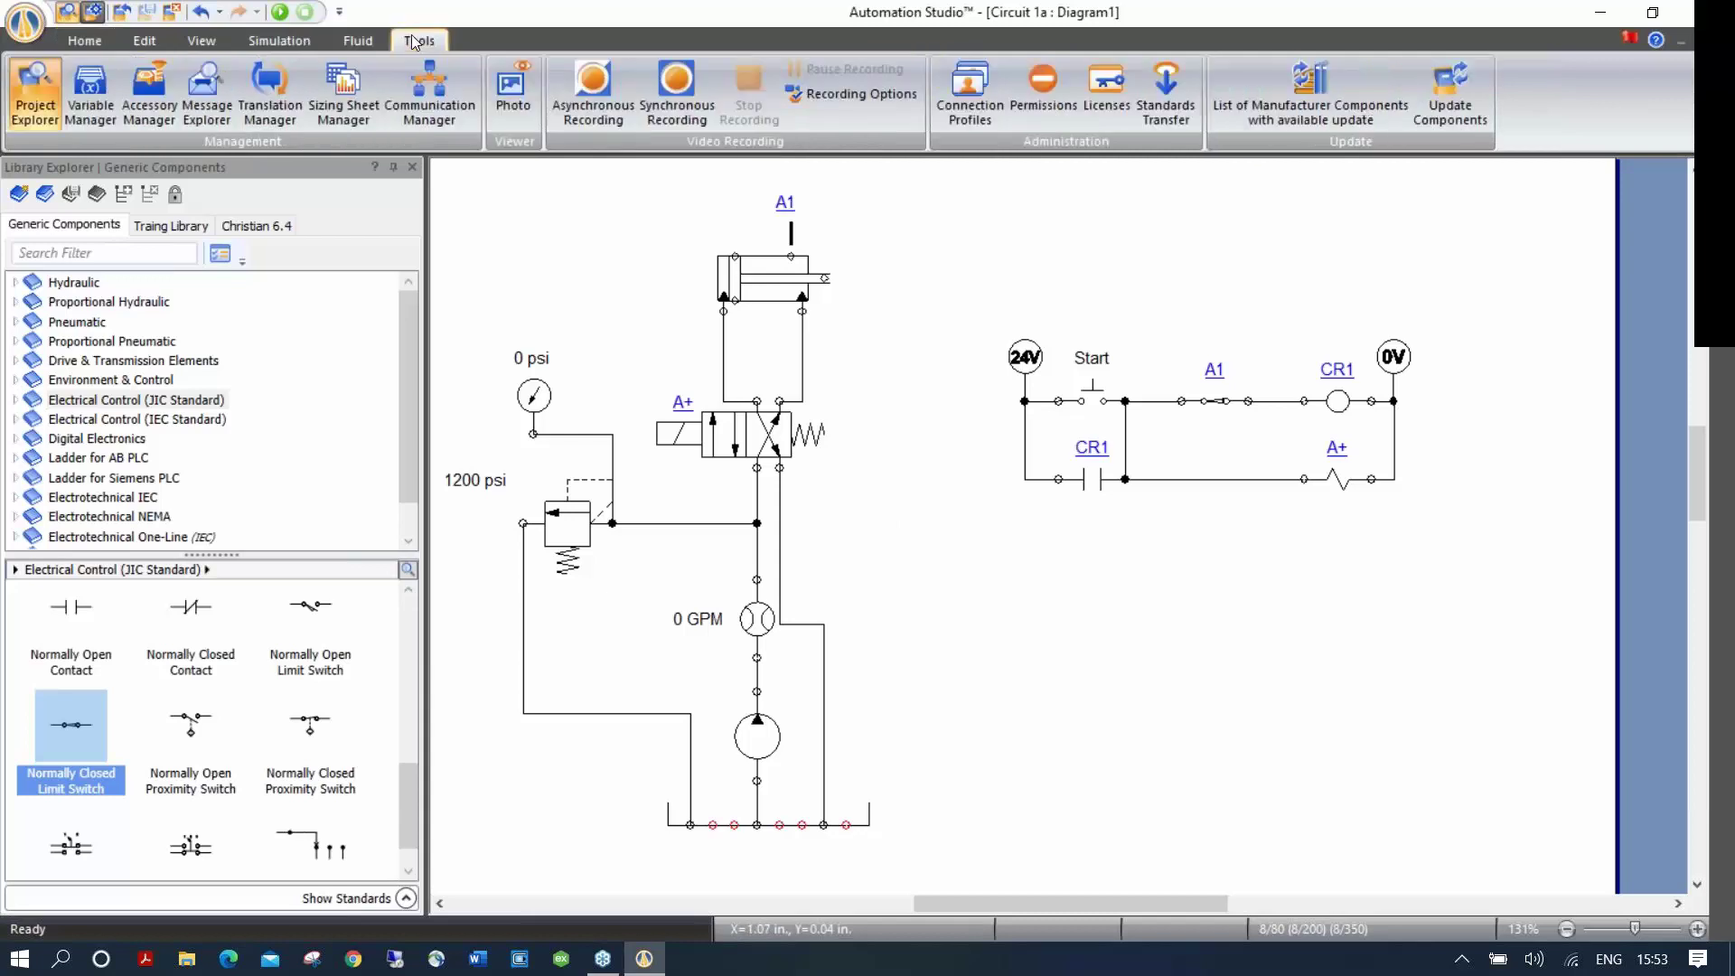
{"action": "left_click", "coordinate": [855, 92]}
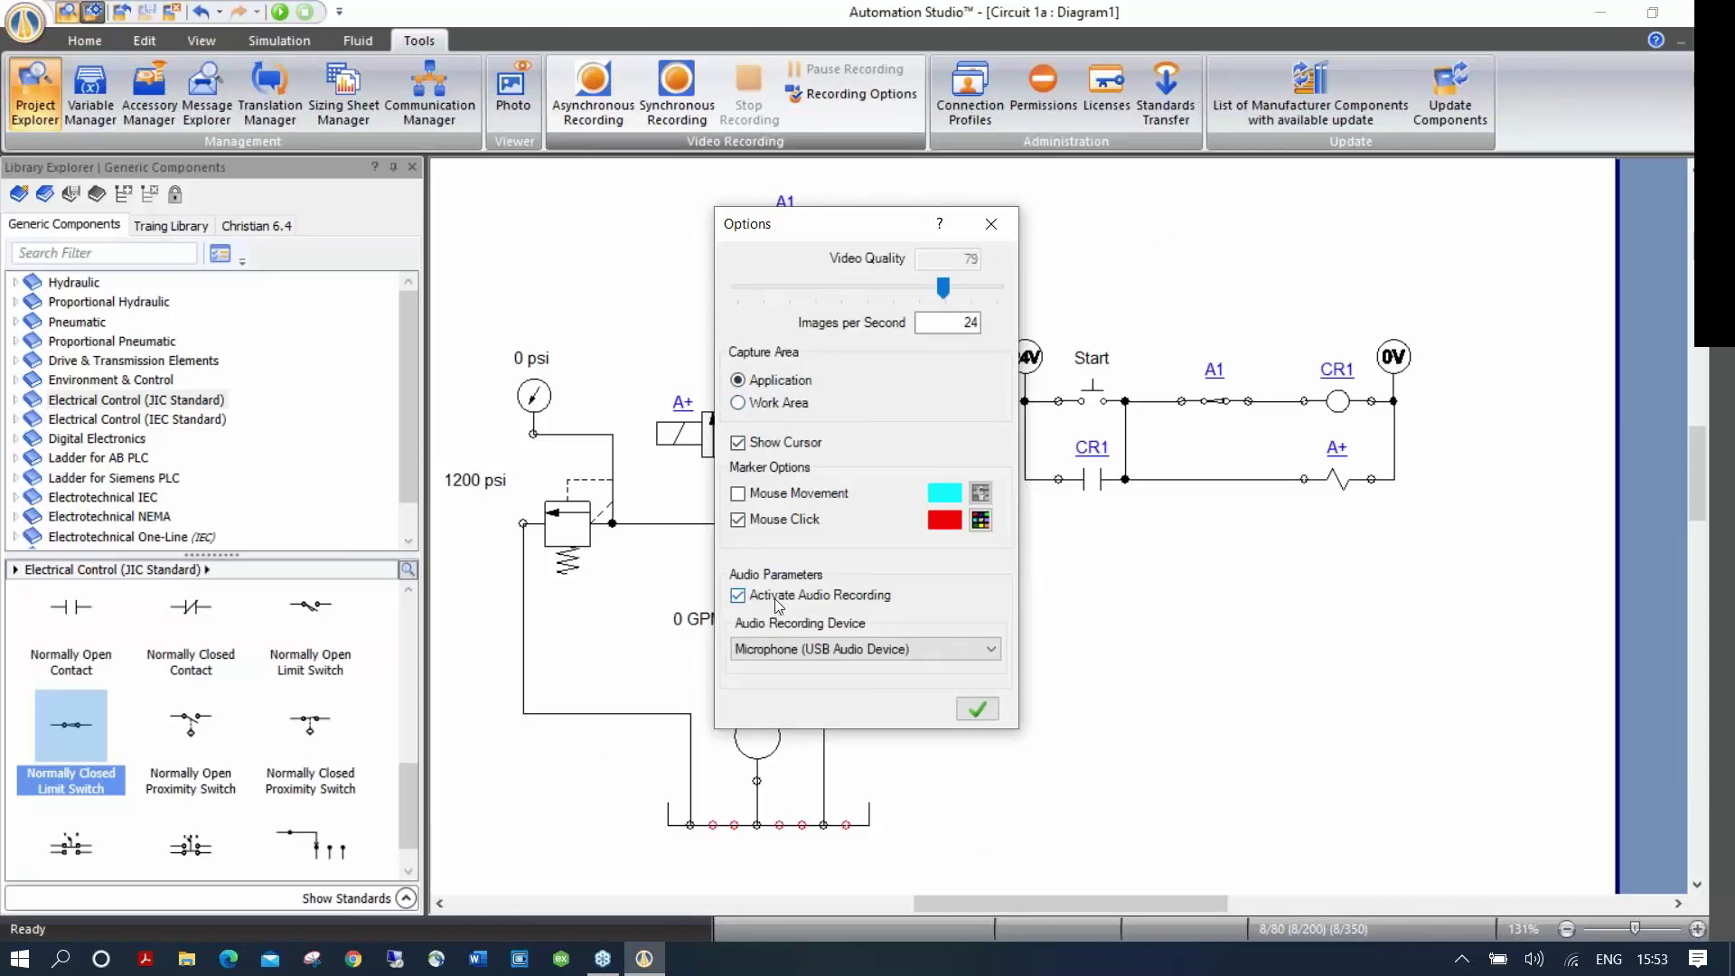
{"action": "left_click", "coordinate": [991, 224]}
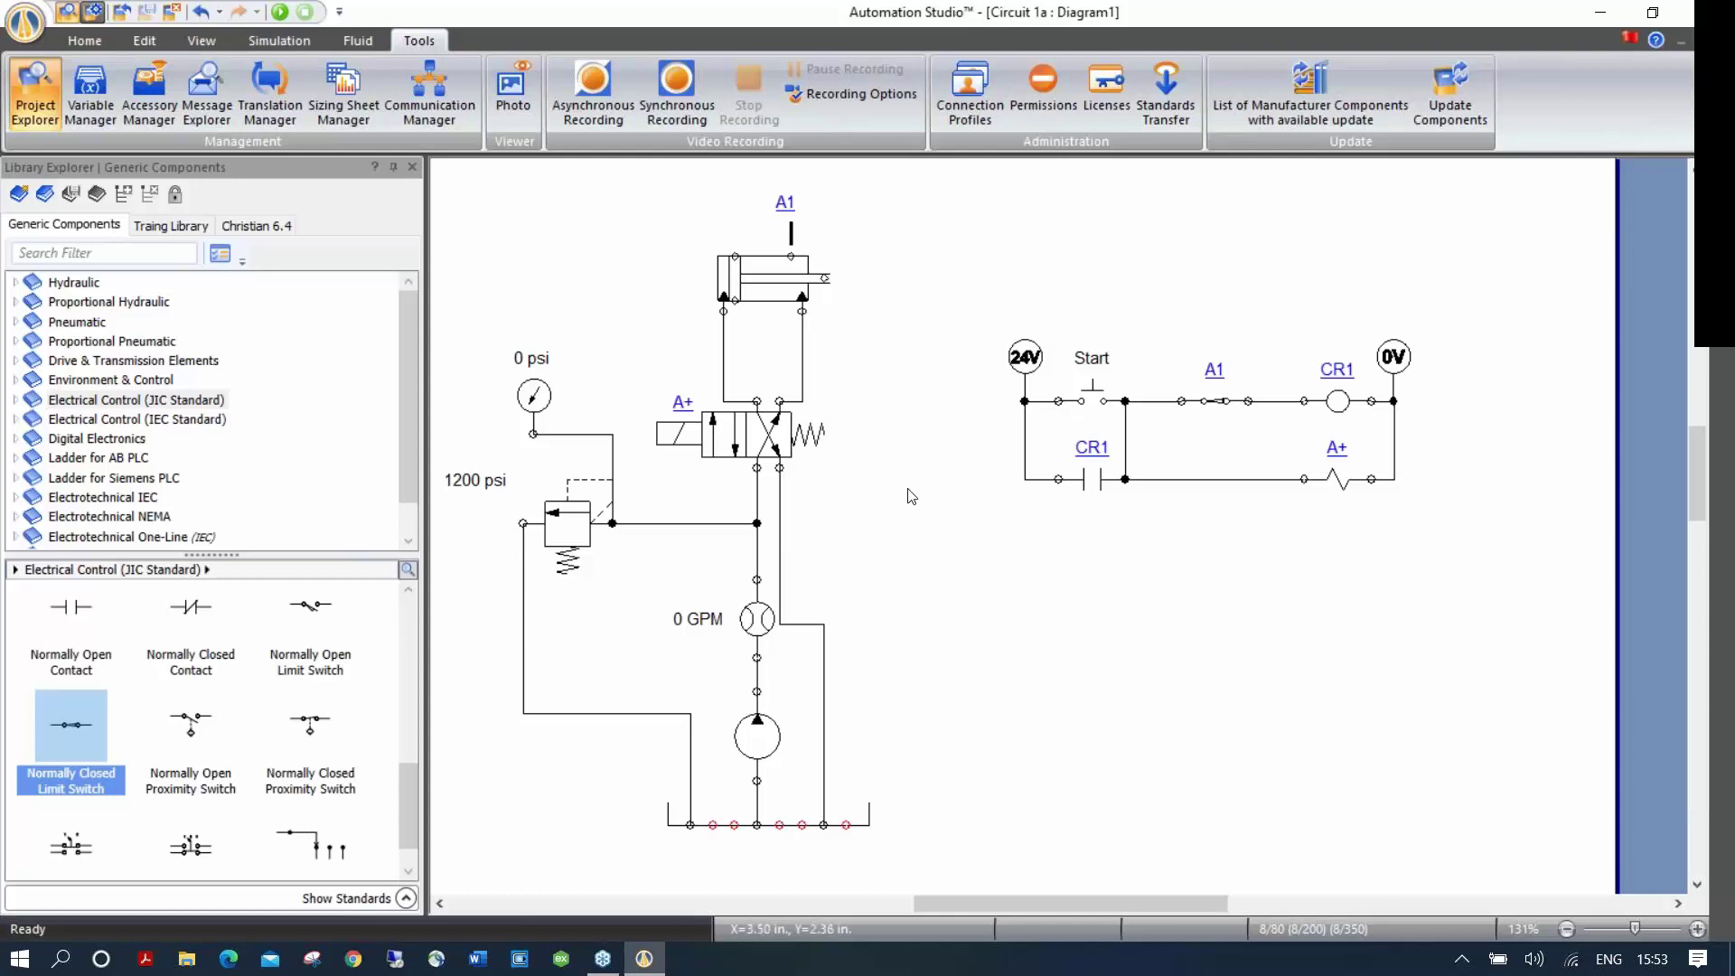
Step: Open the demo project "(Angle with Cylinder).prx" from the DEMO SR3 > Demo > Hydraulic folder
{"action": "left_click", "coordinate": [123, 12]}
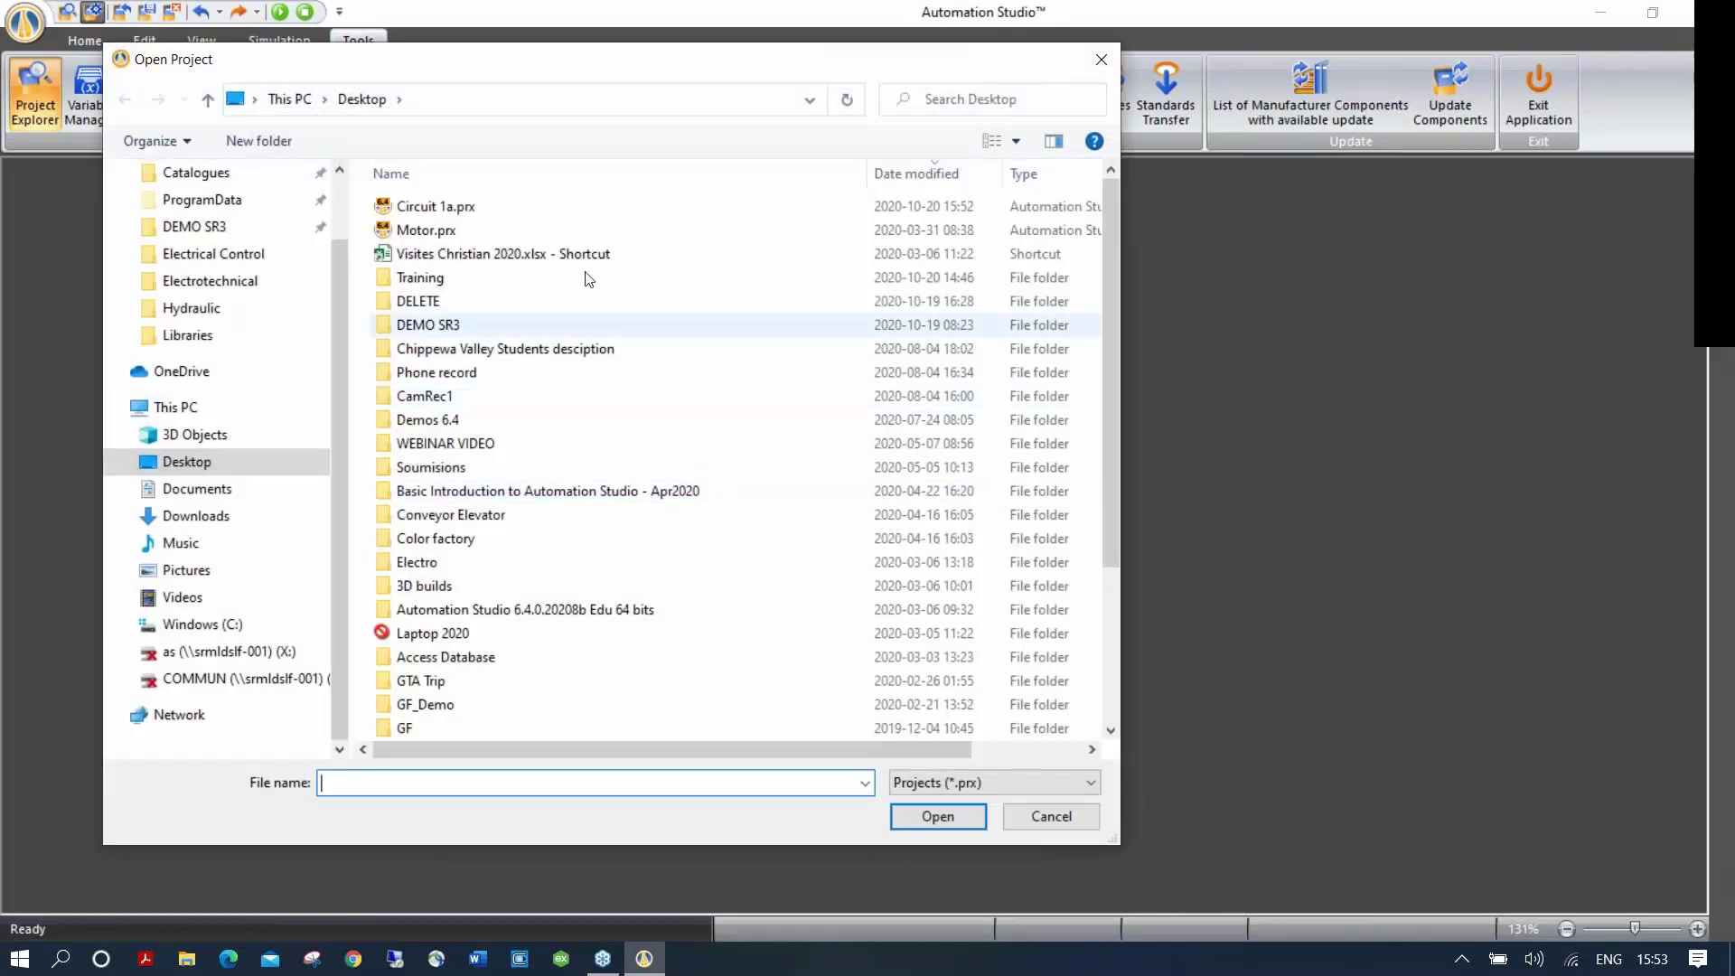
{"action": "scroll", "coordinate": [343, 278], "scroll_direction": "up", "scroll_amount": 2}
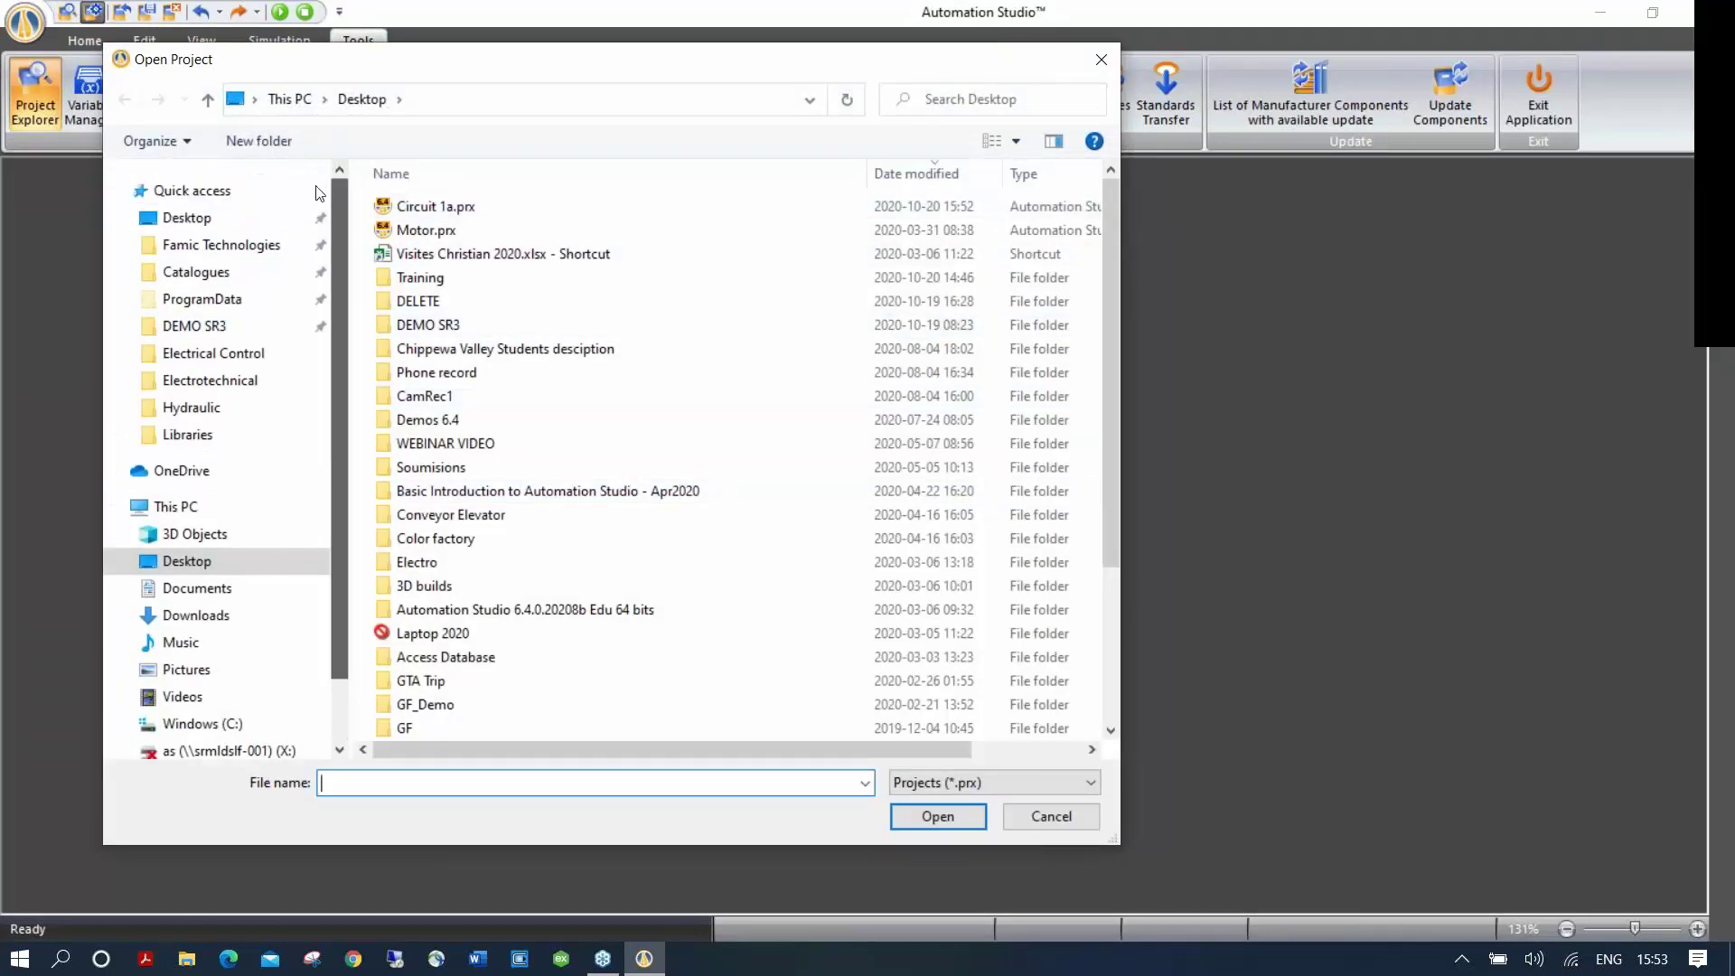
{"action": "left_click", "coordinate": [194, 325]}
{"action": "double_click", "coordinate": [419, 207]}
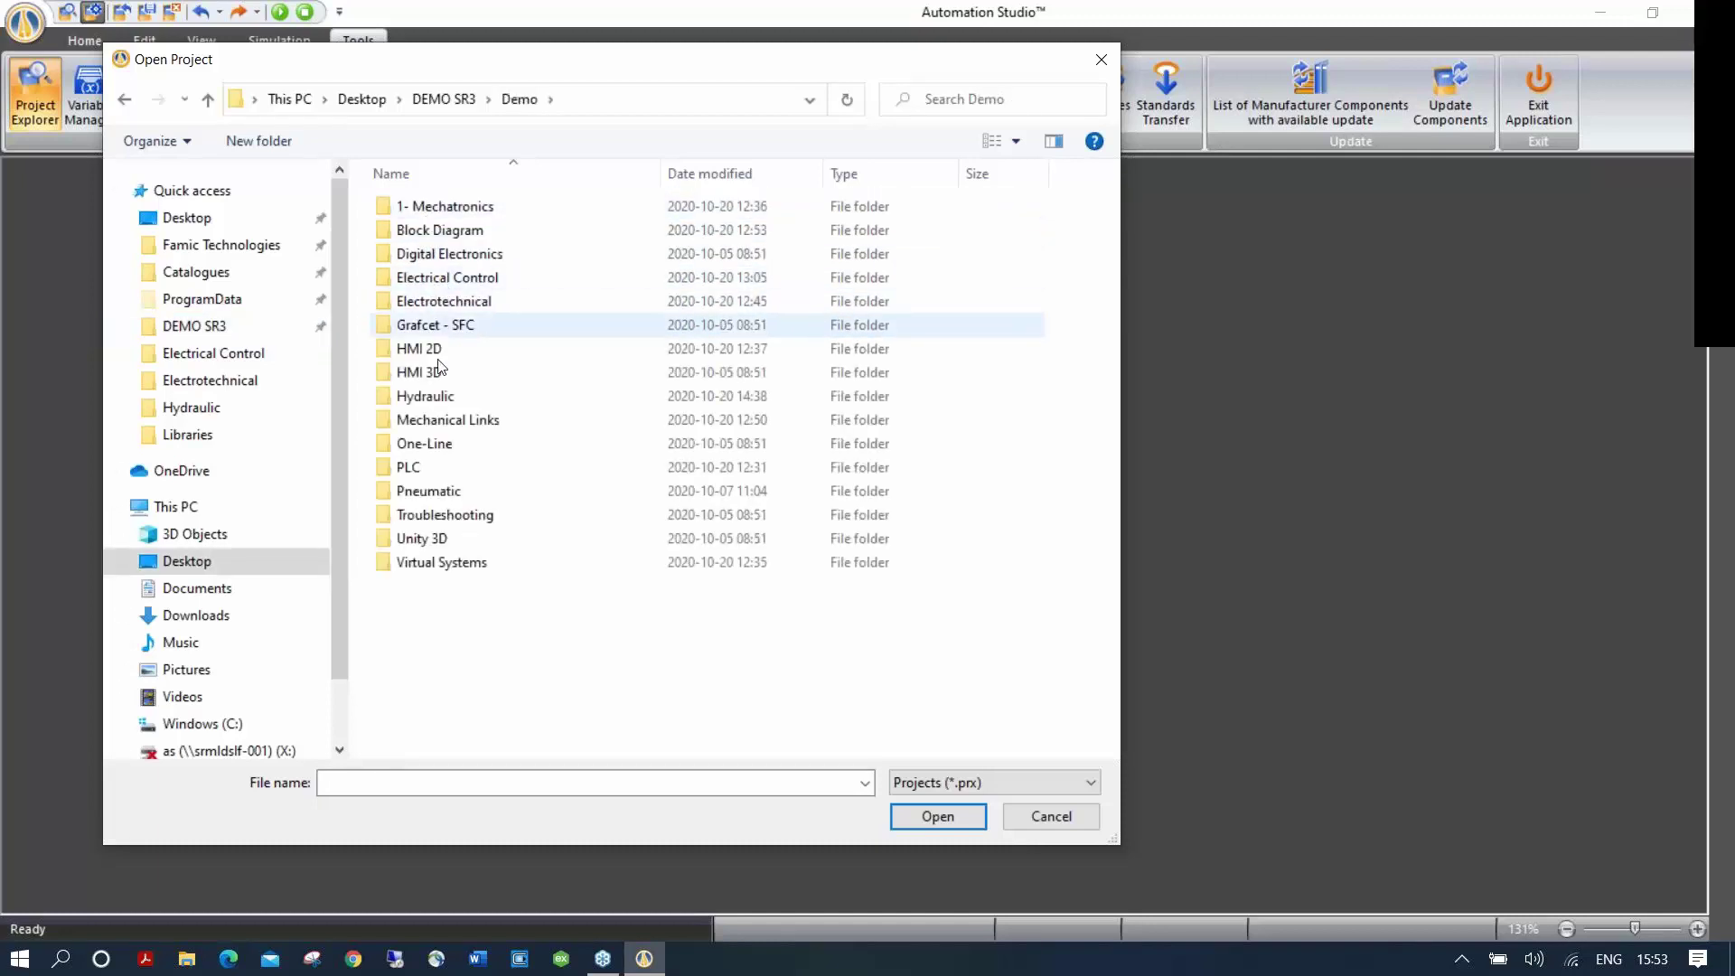
{"action": "double_click", "coordinate": [440, 396]}
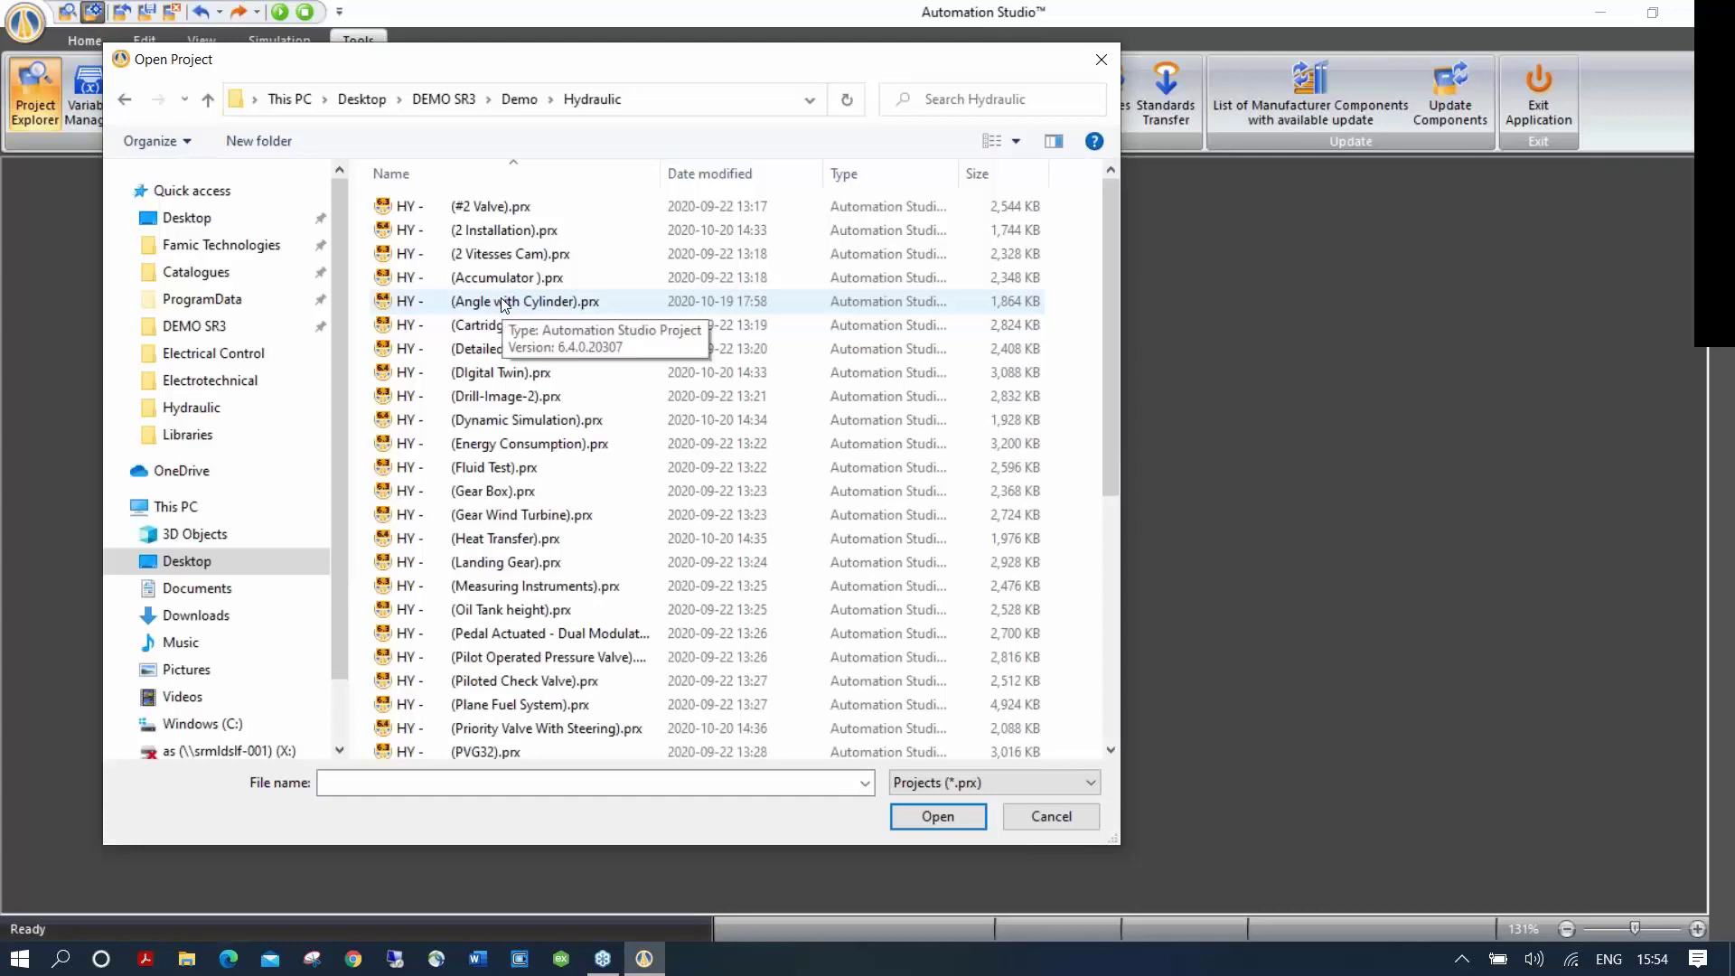
{"action": "double_click", "coordinate": [503, 302]}
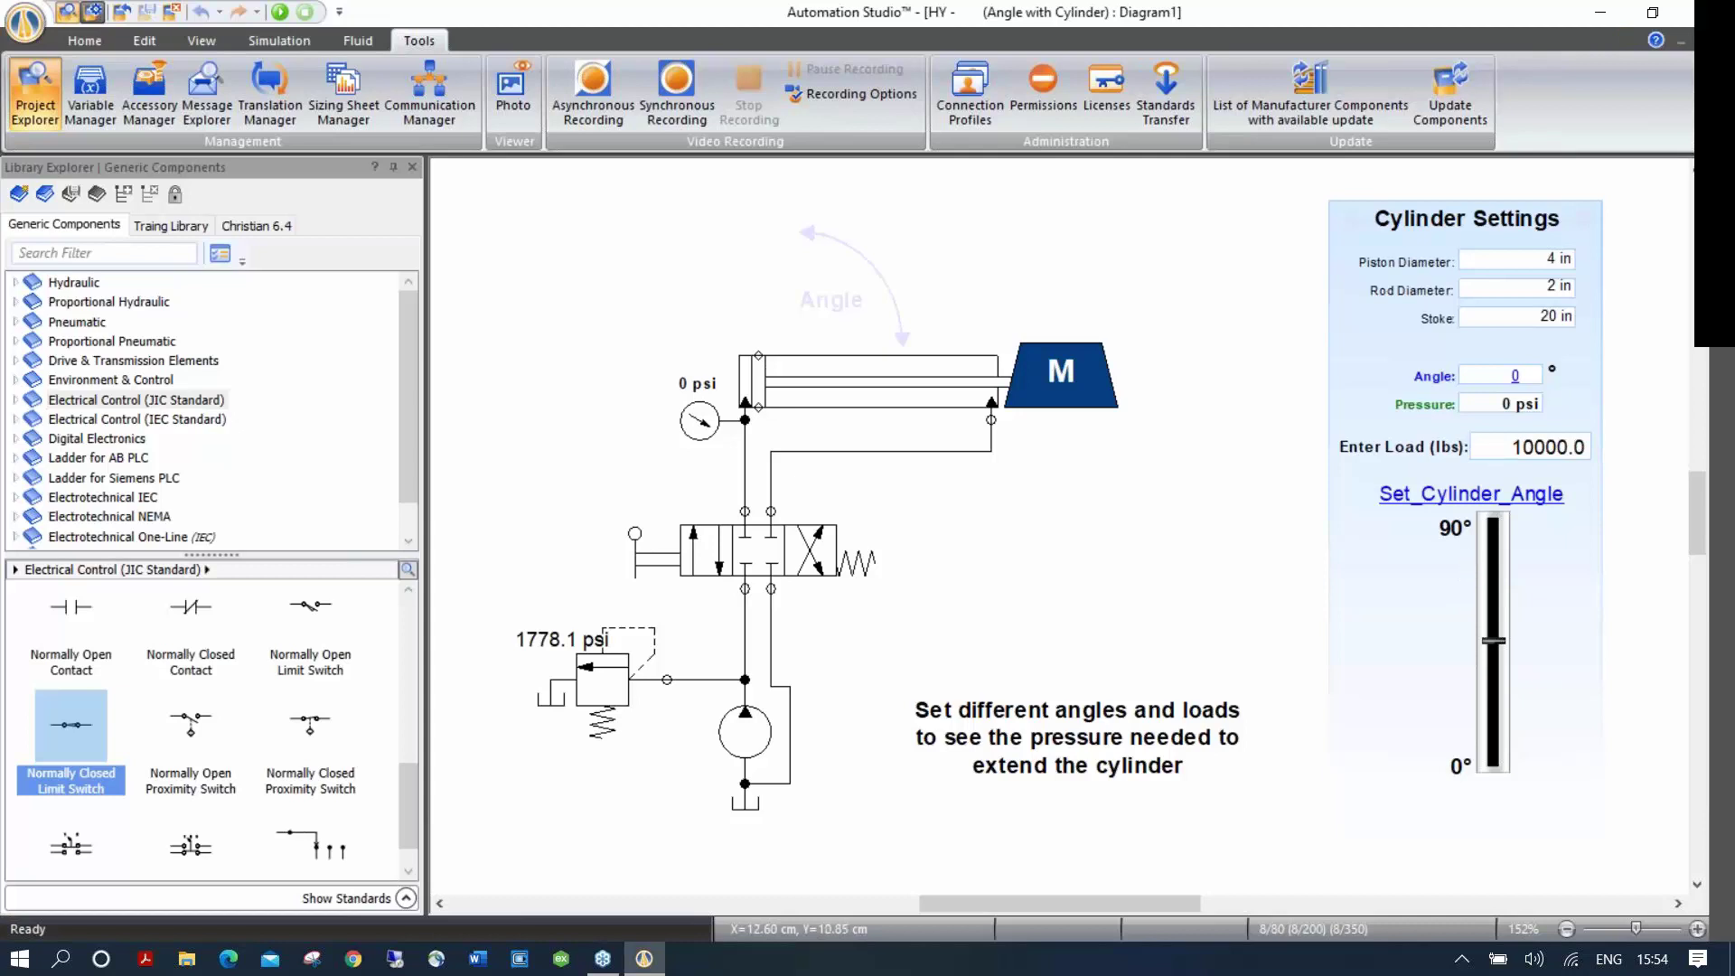
Step: Start the simulation and shift the directional valve both ways with the cylinder horizontal
{"action": "left_click", "coordinate": [281, 12]}
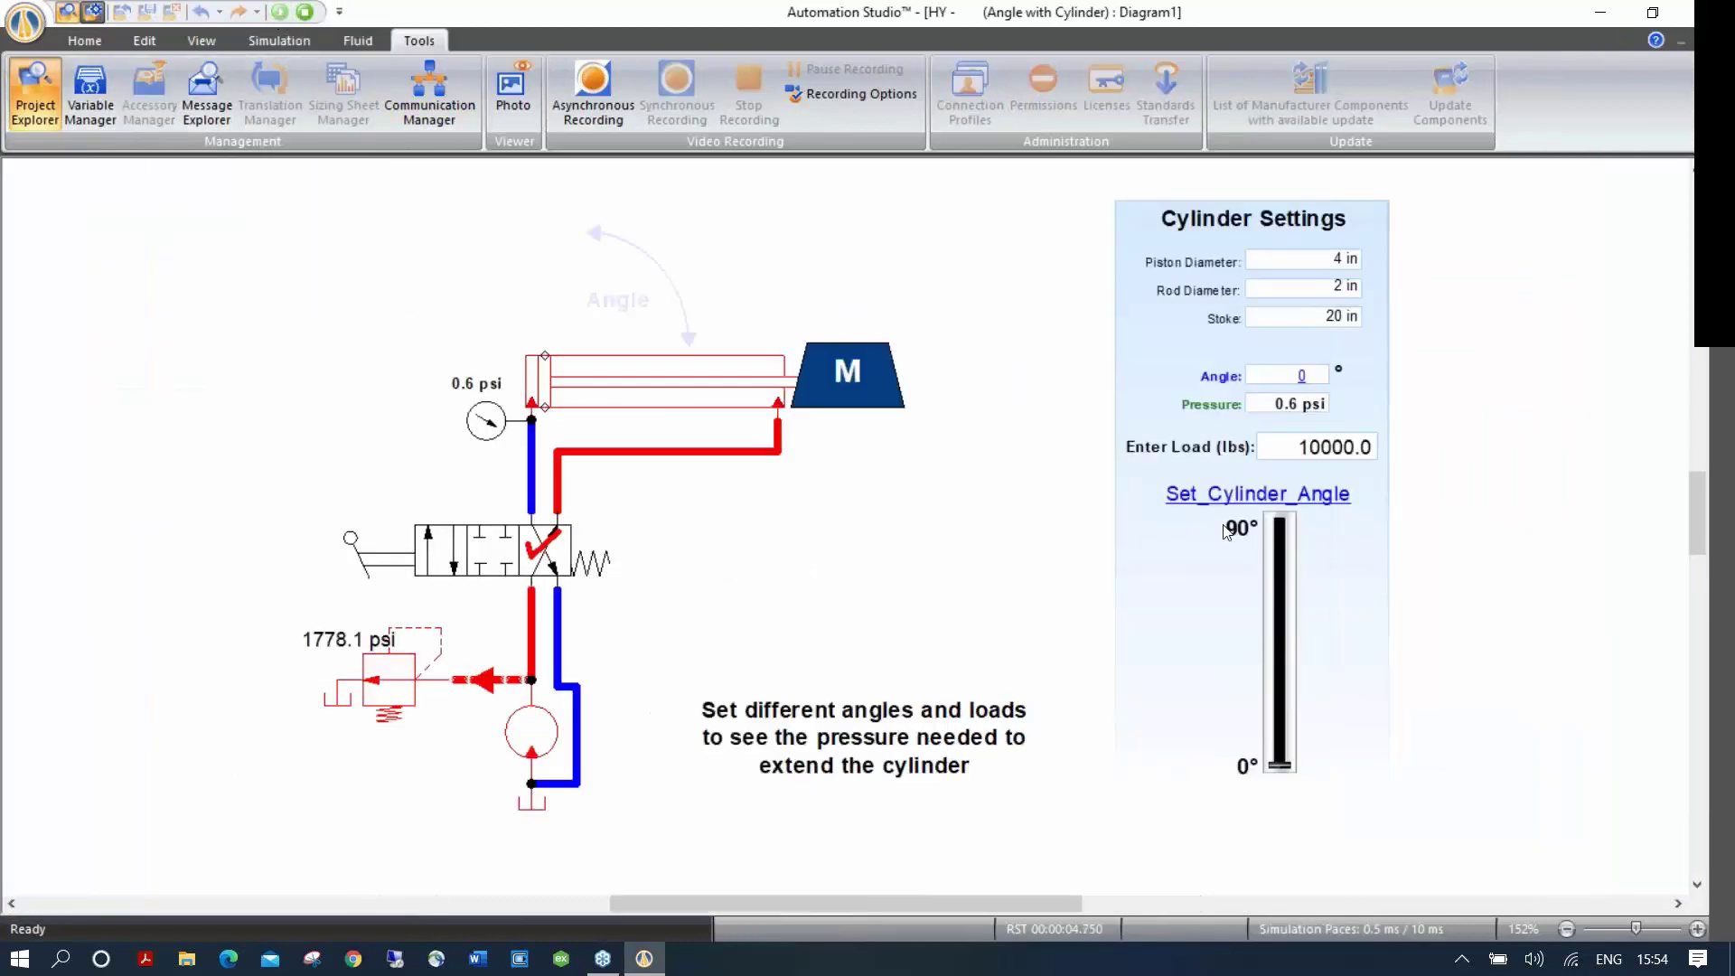
{"action": "left_click", "coordinate": [456, 552]}
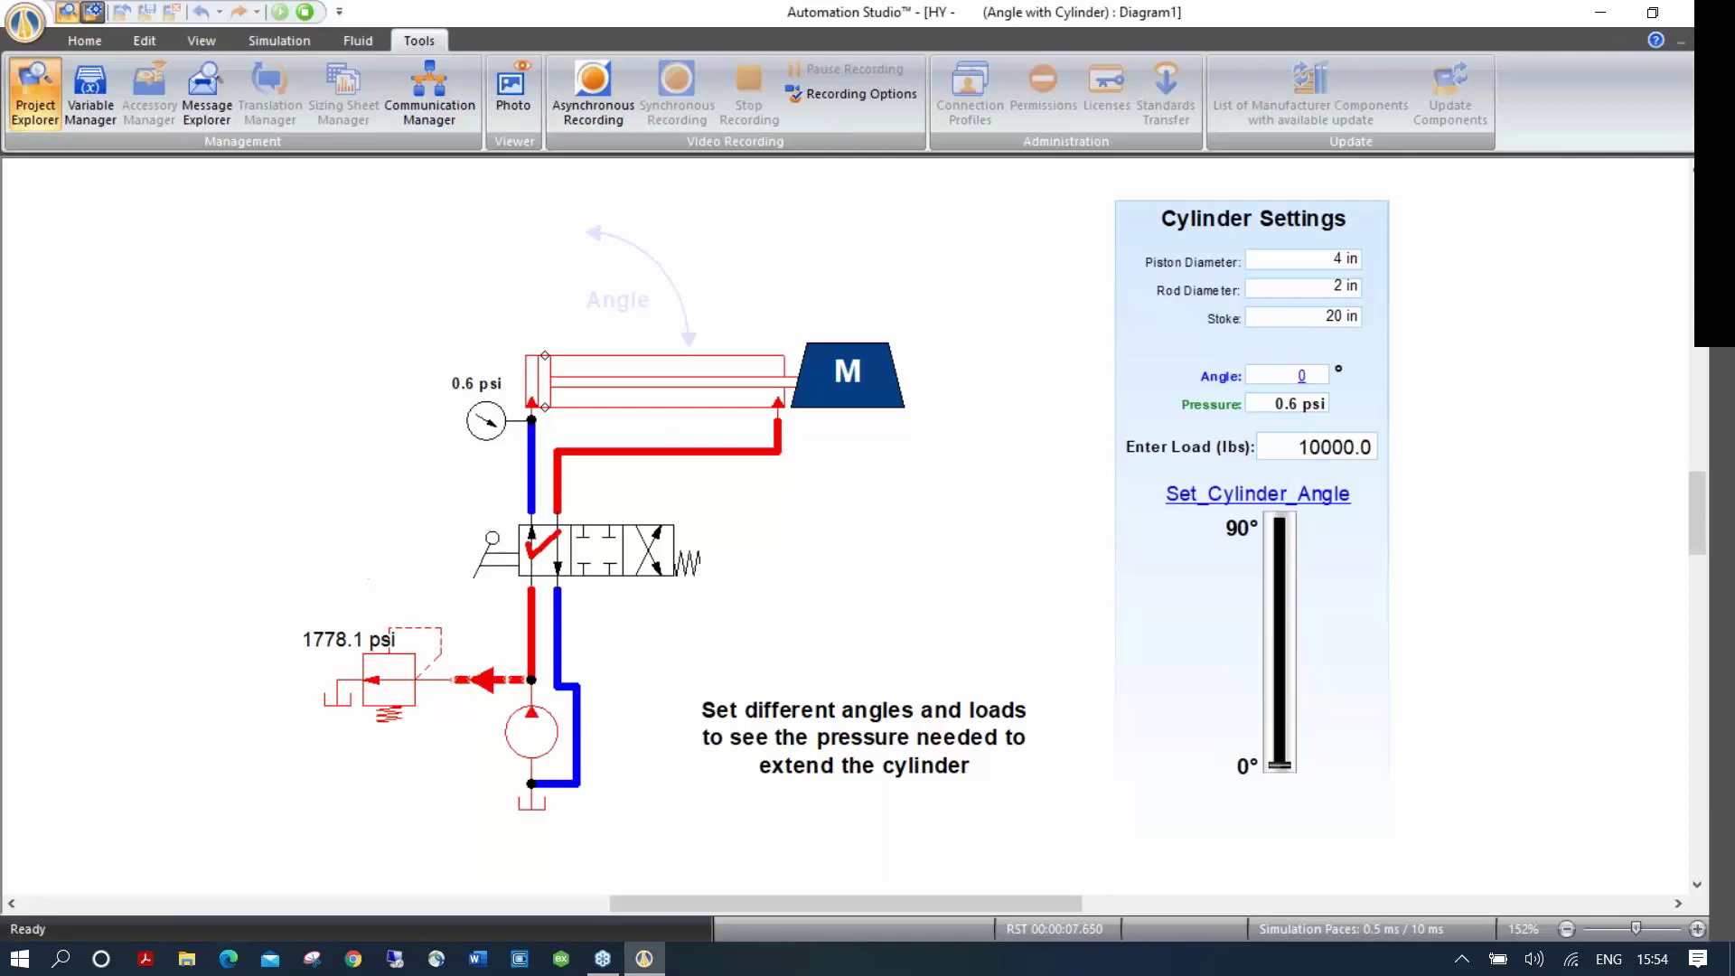
{"action": "left_click", "coordinate": [632, 562]}
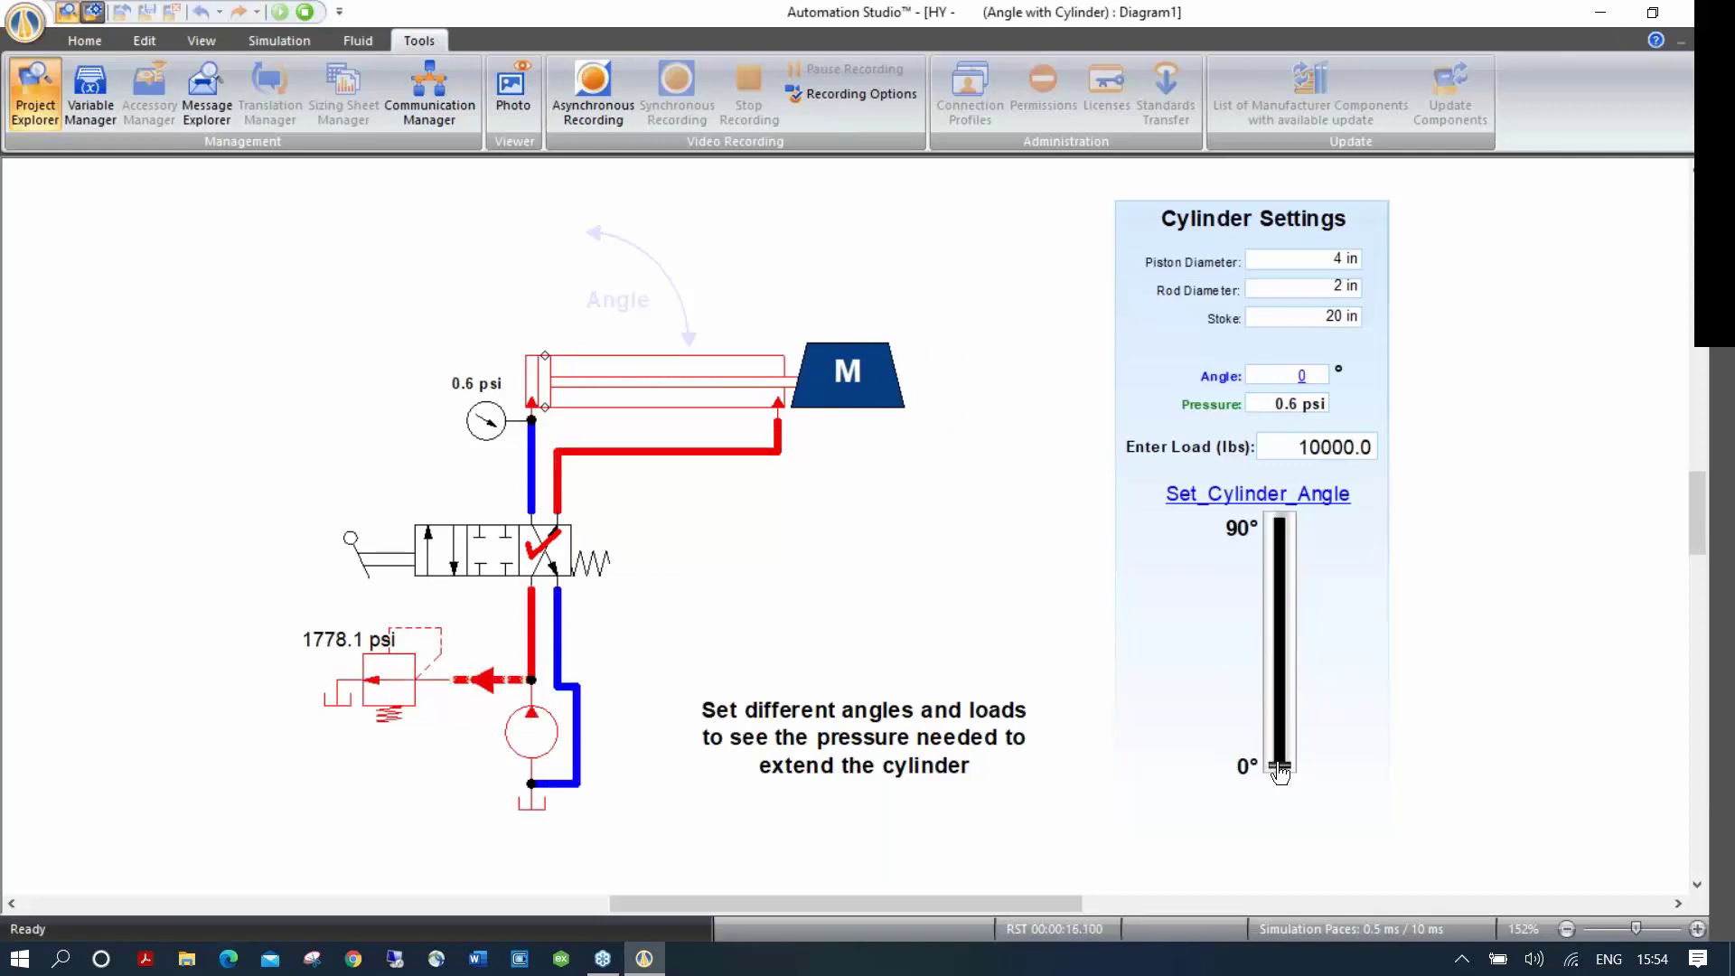
Step: Set the cylinder angle to about 33.6°, extend and retract the loaded cylinder with the directional valve, and stop the simulation
{"action": "left_click_drag", "start_coordinate": [1279, 770], "coordinate": [1268, 680]}
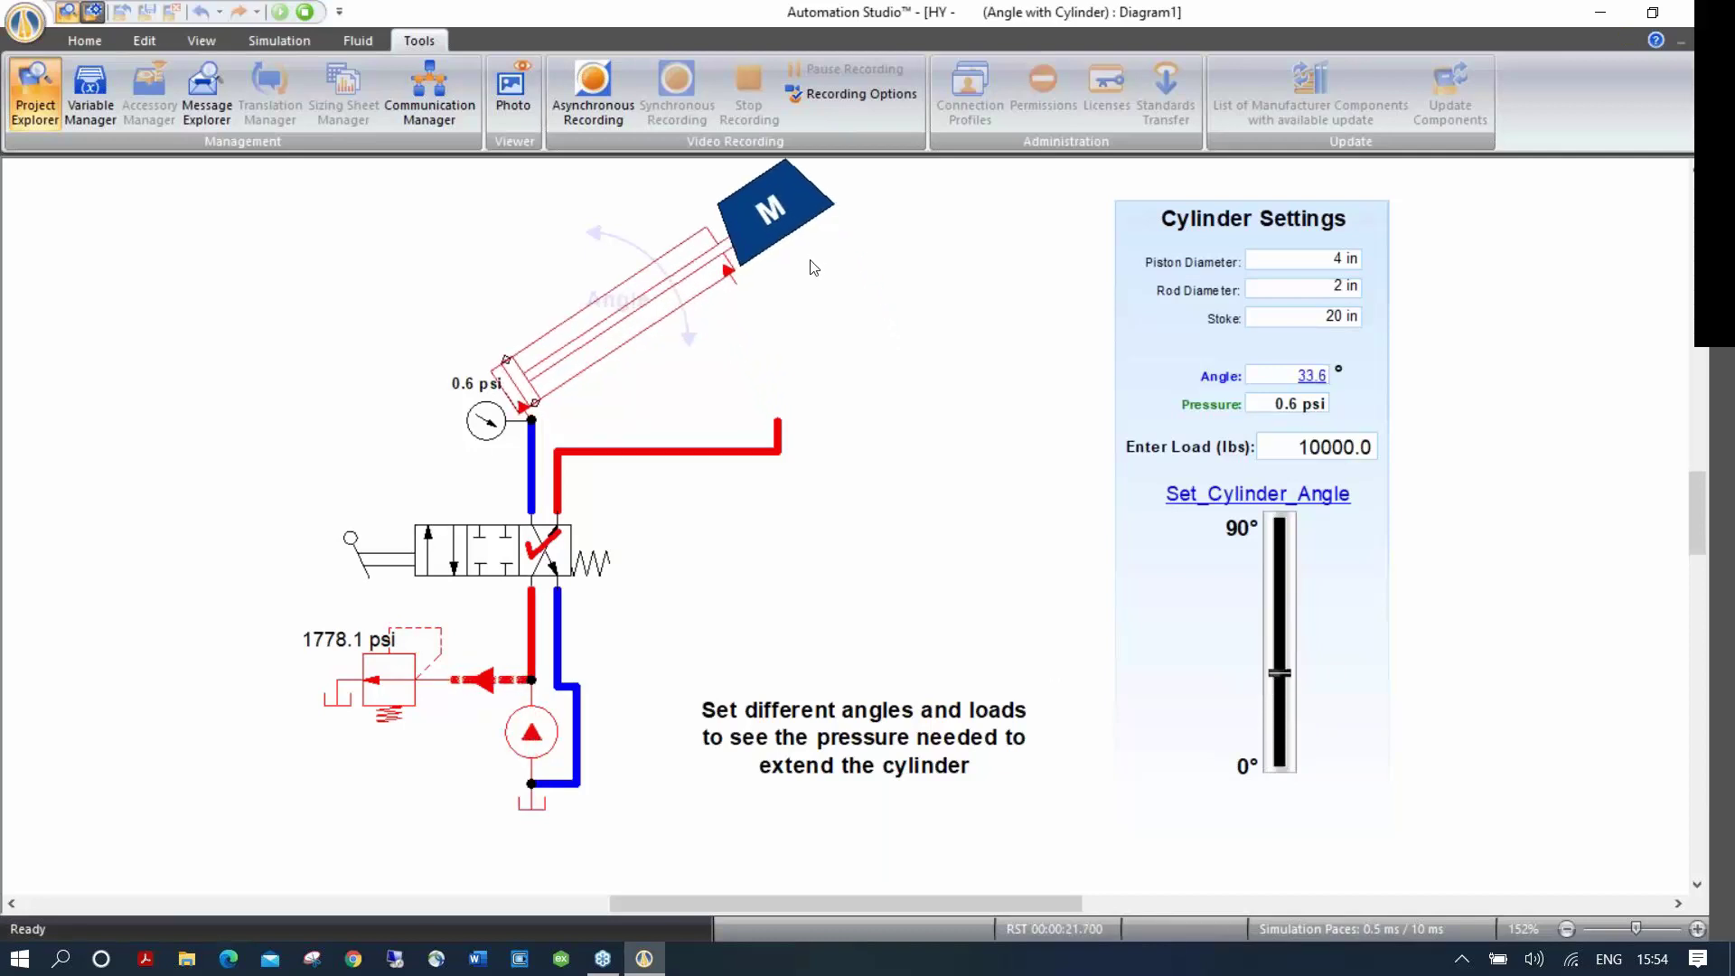
{"action": "left_click", "coordinate": [457, 563]}
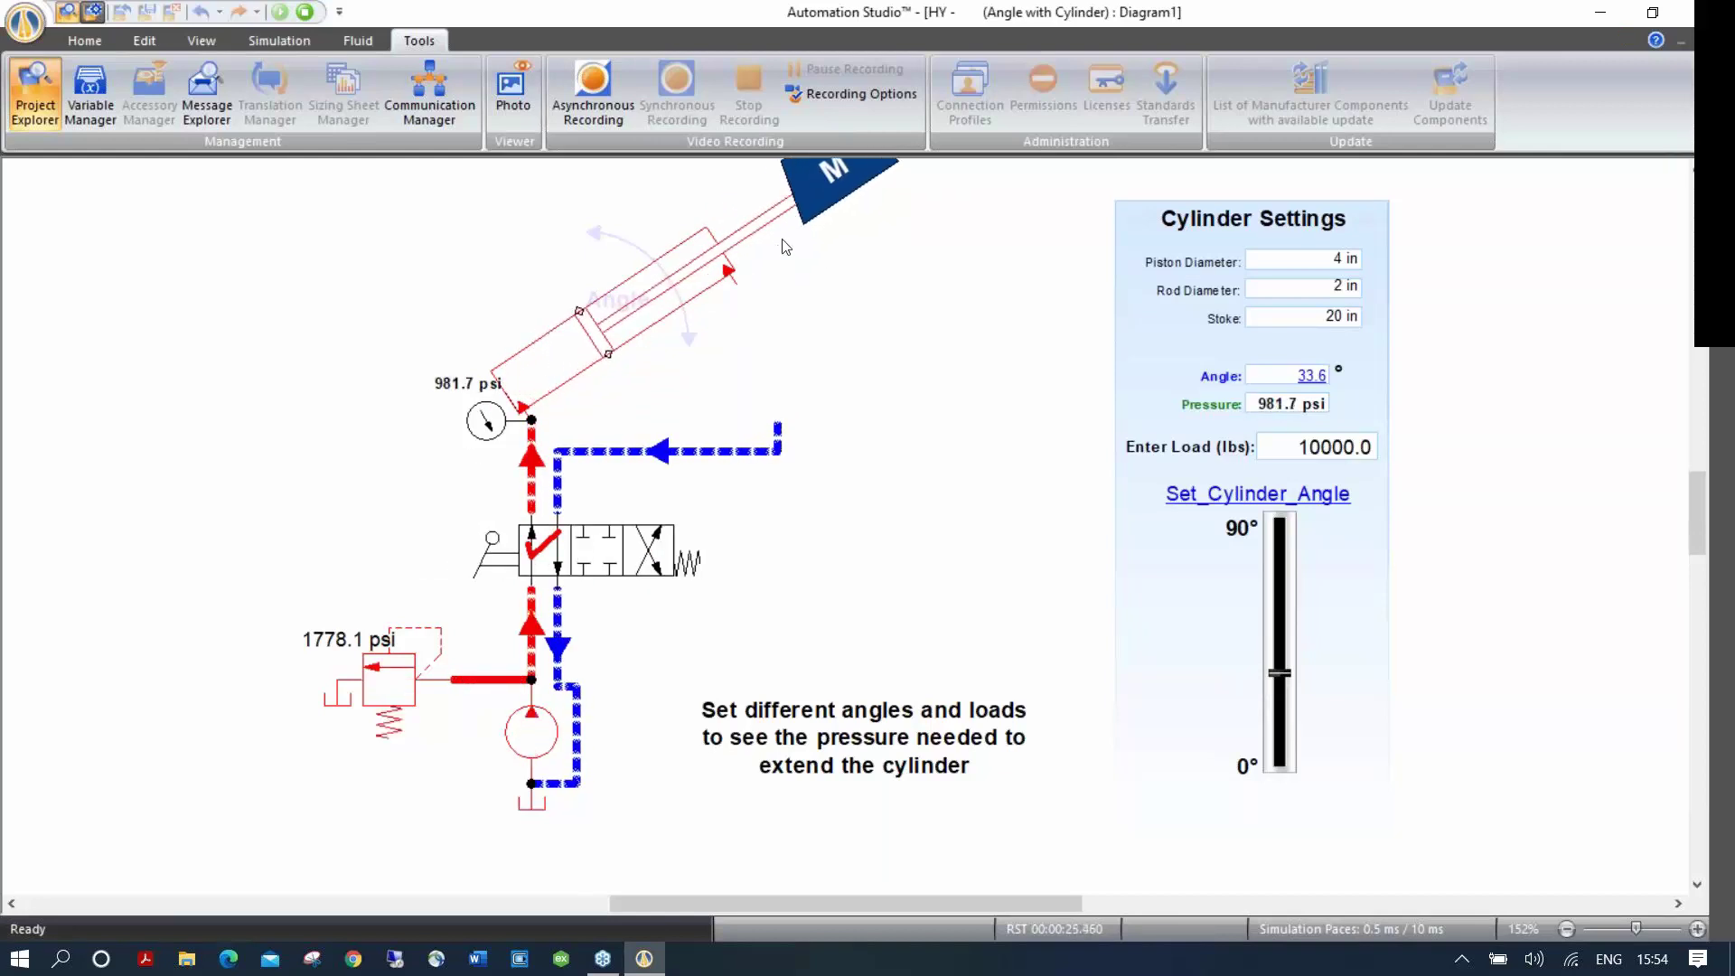
{"action": "left_click", "coordinate": [646, 568]}
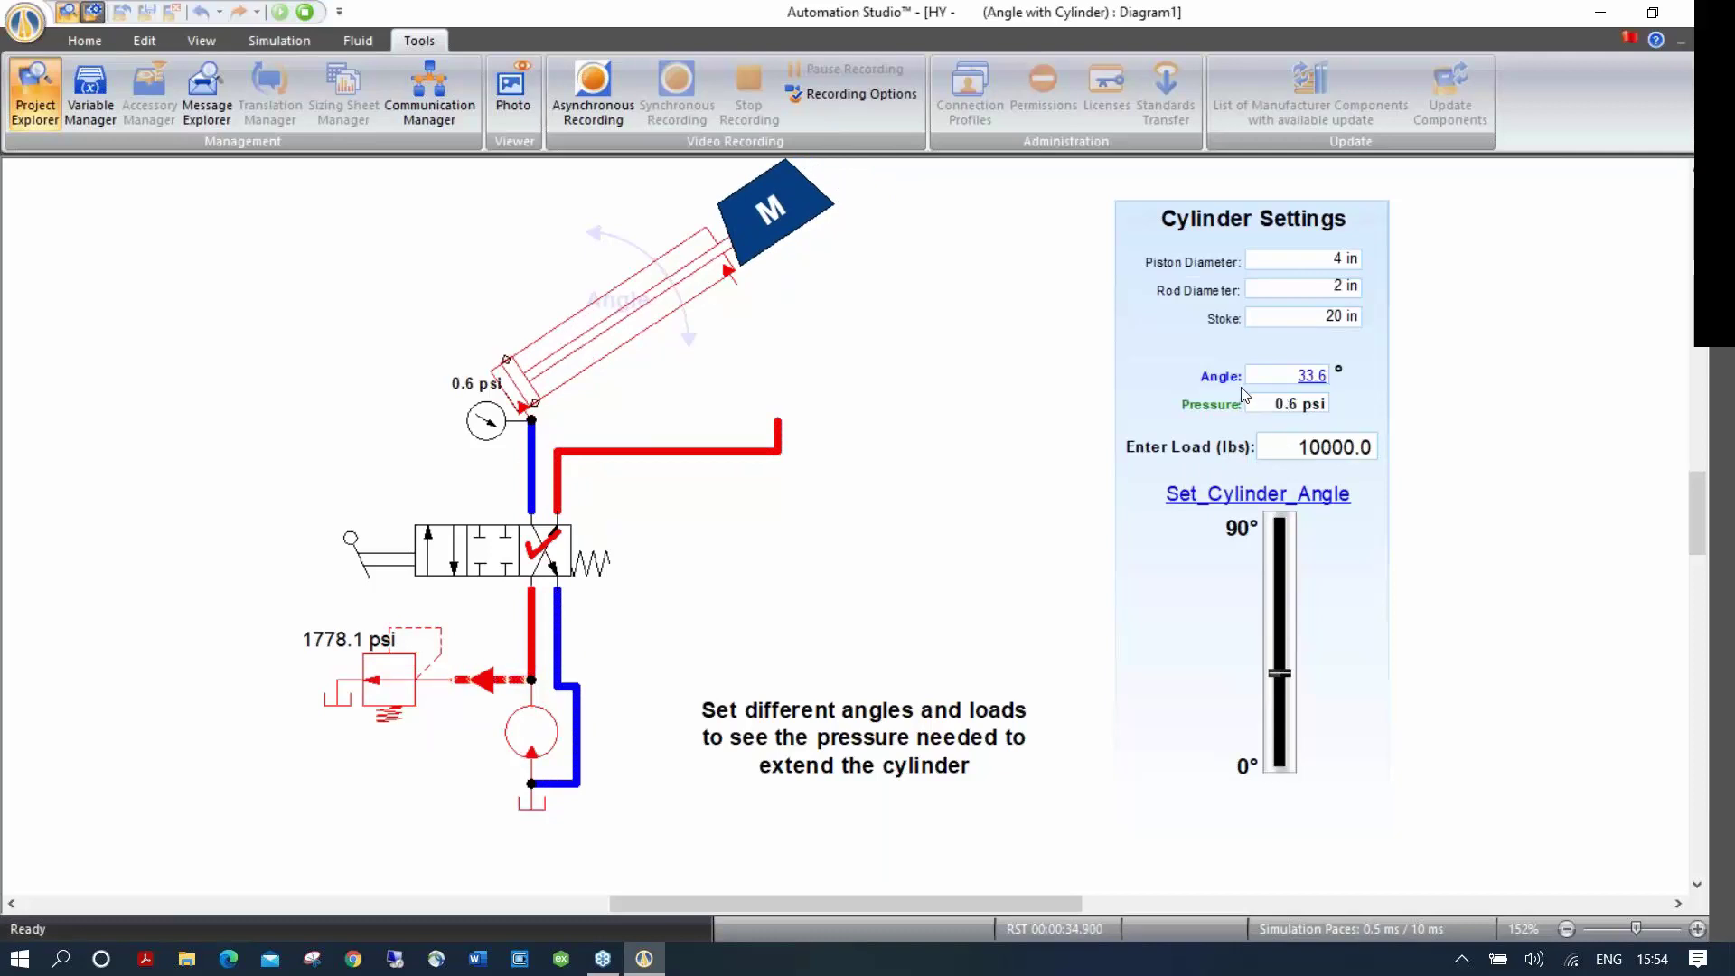
{"action": "left_click", "coordinate": [305, 12]}
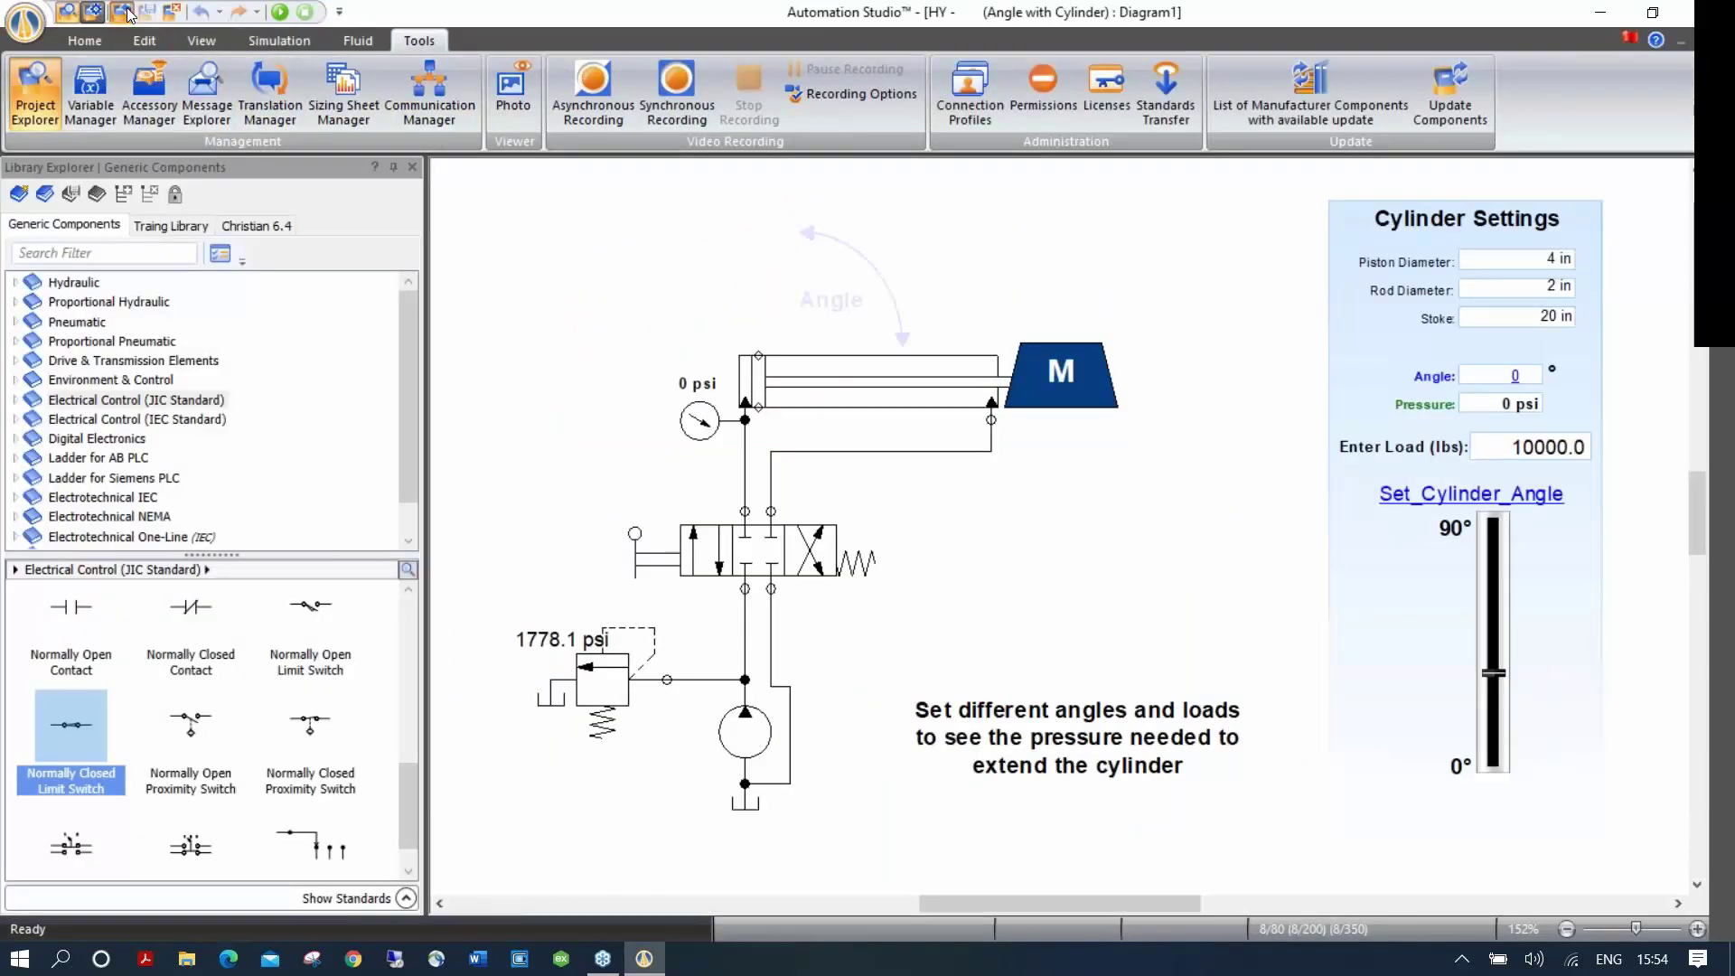
Step: Open the demo project "(Priority Valve With Steering).prx" from the Hydraulic folder and auto-hide the Library Explorer
{"action": "key", "text": "ctrl+o"}
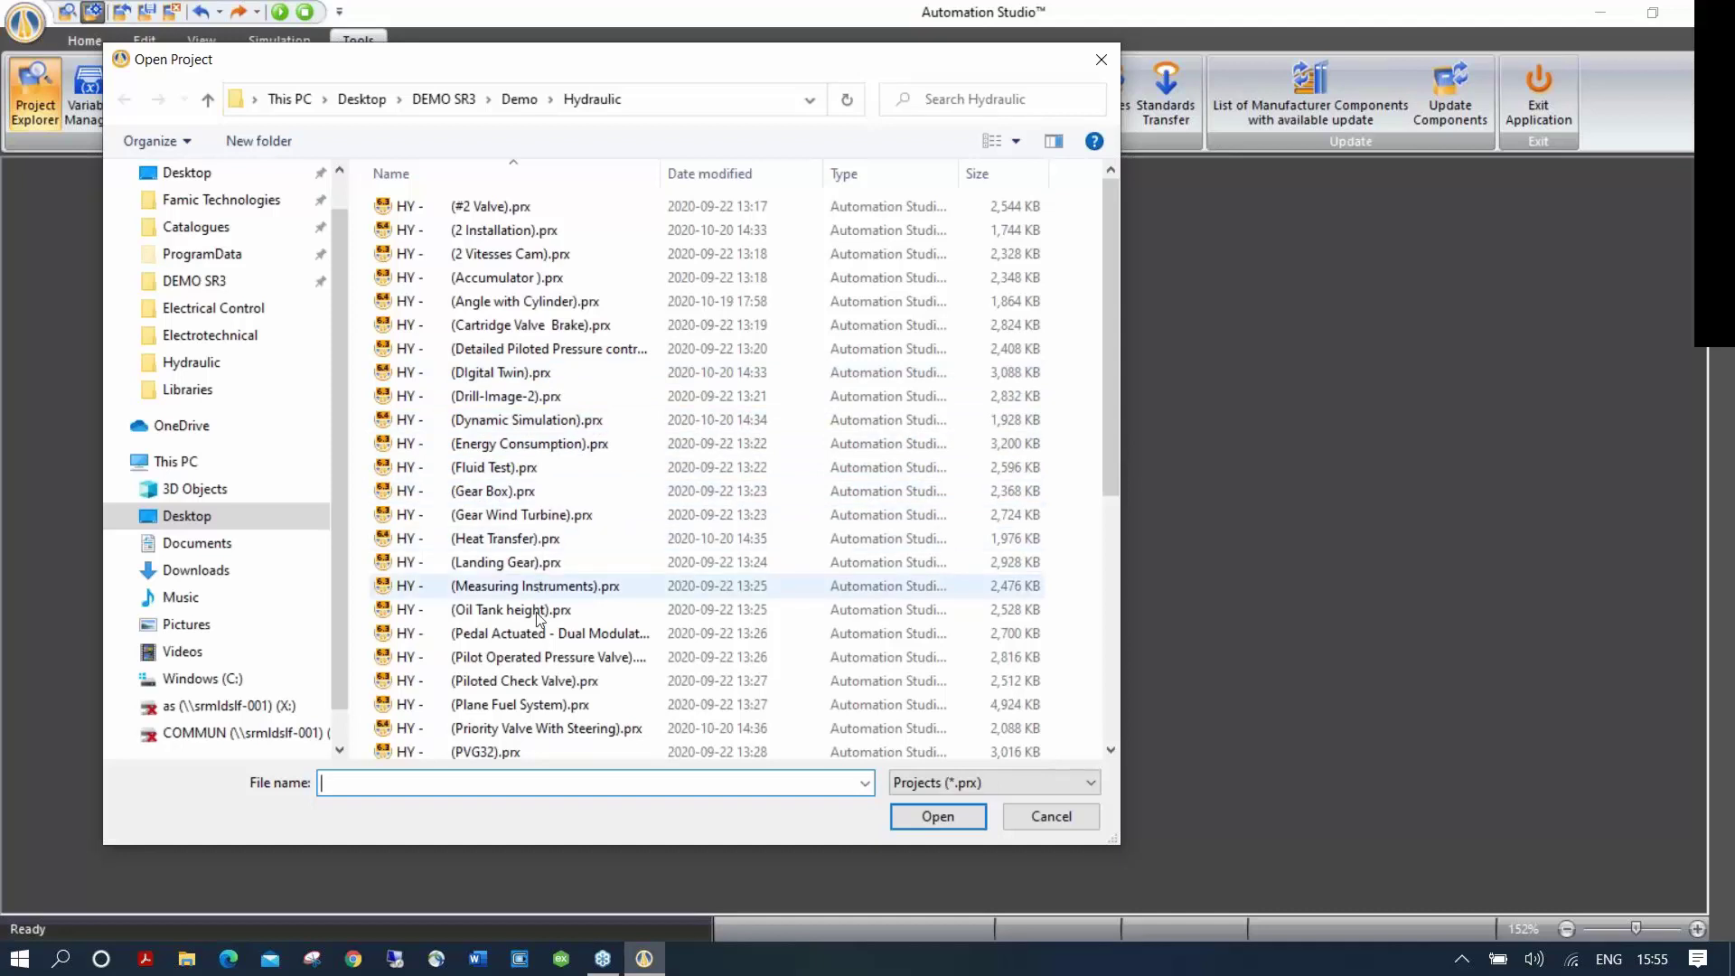
{"action": "double_click", "coordinate": [523, 730]}
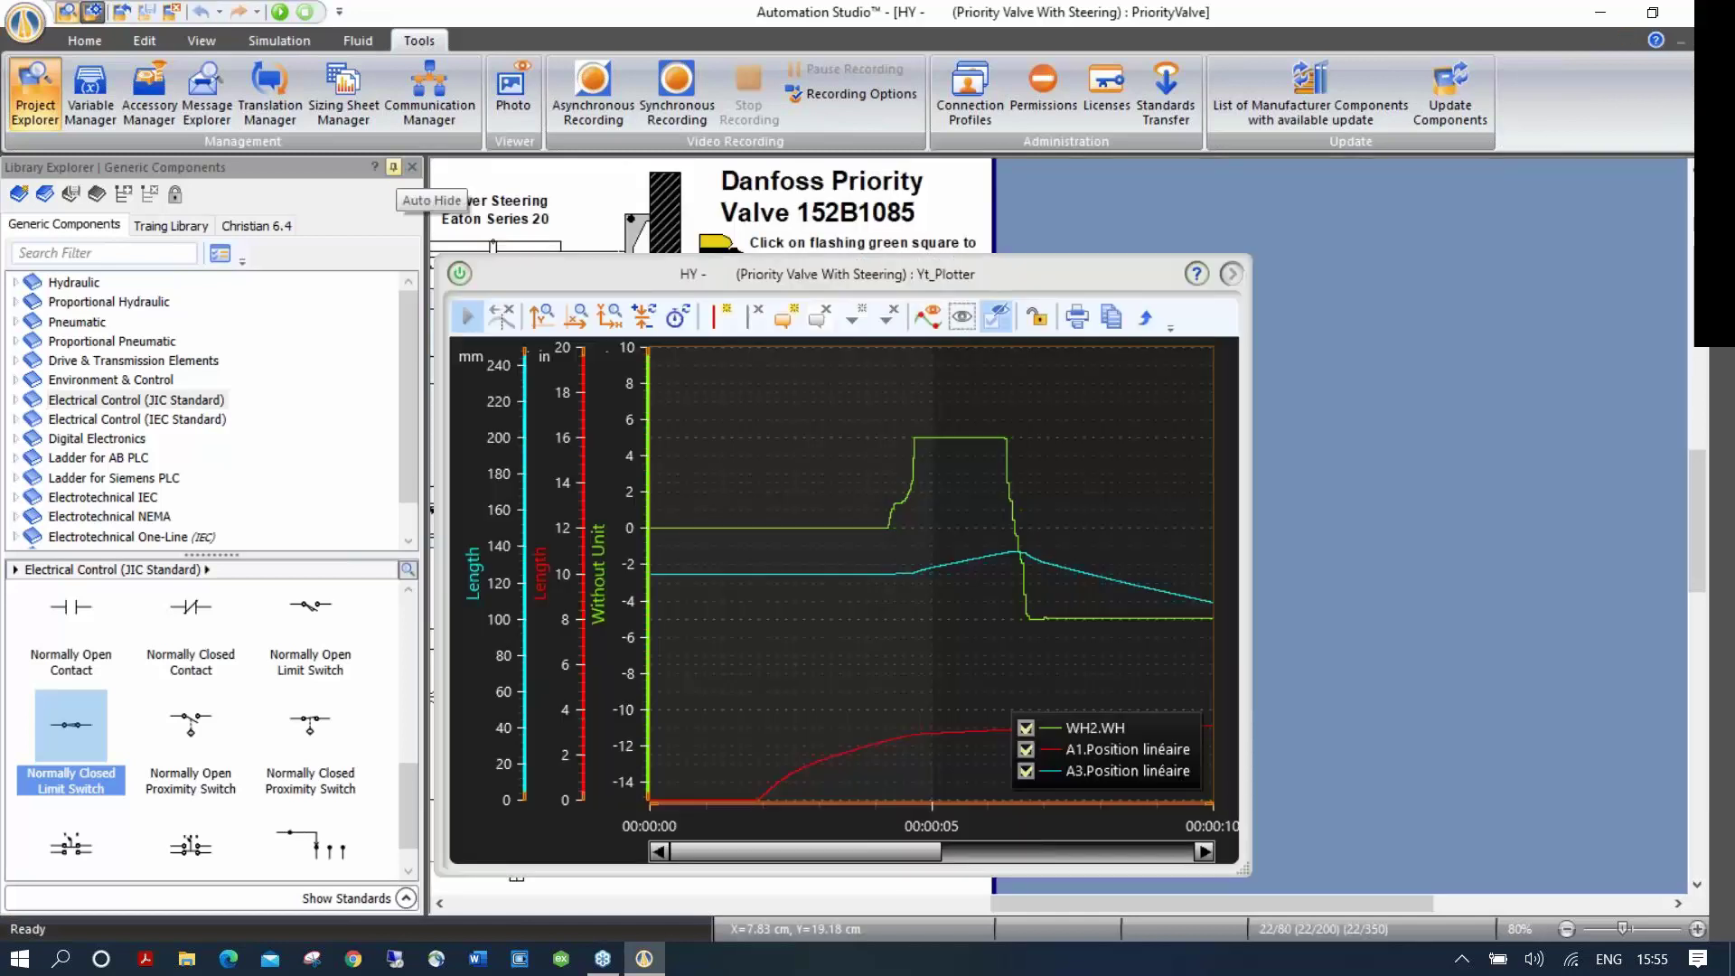
{"action": "left_click", "coordinate": [394, 168]}
Step: Start the normal simulation and move the y(t) plotter clear of the loader and priority valve circuit
{"action": "left_click_drag", "start_coordinate": [620, 270], "coordinate": [1012, 254]}
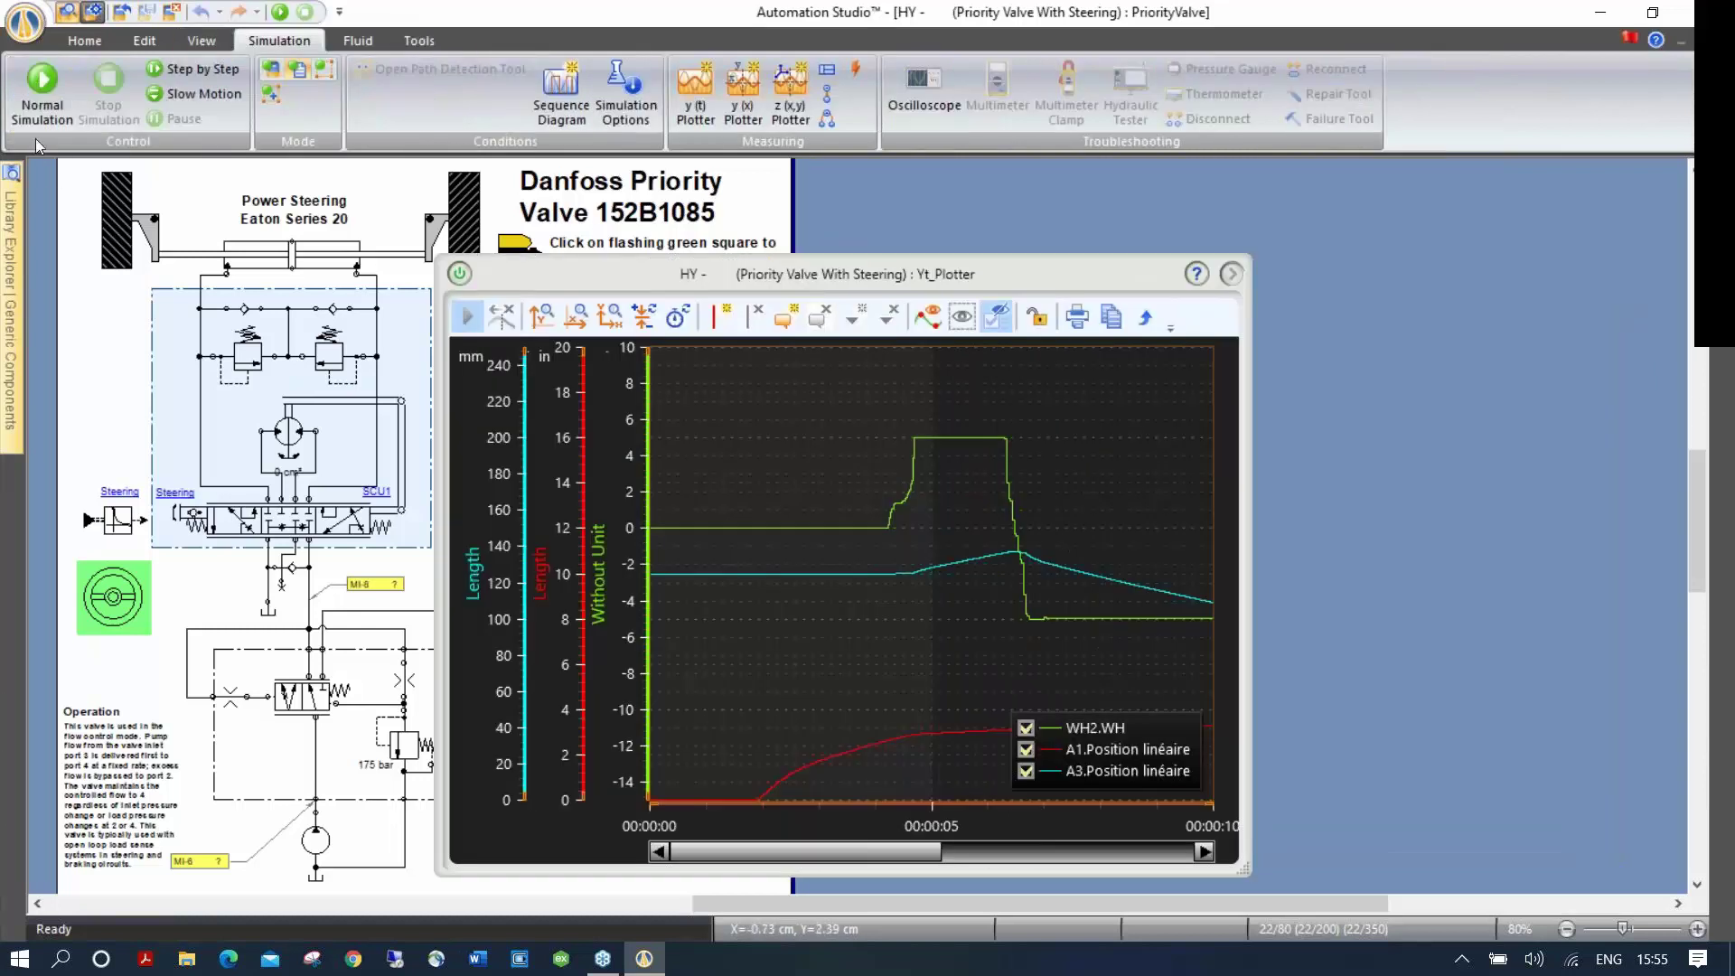
{"action": "left_click", "coordinate": [41, 88]}
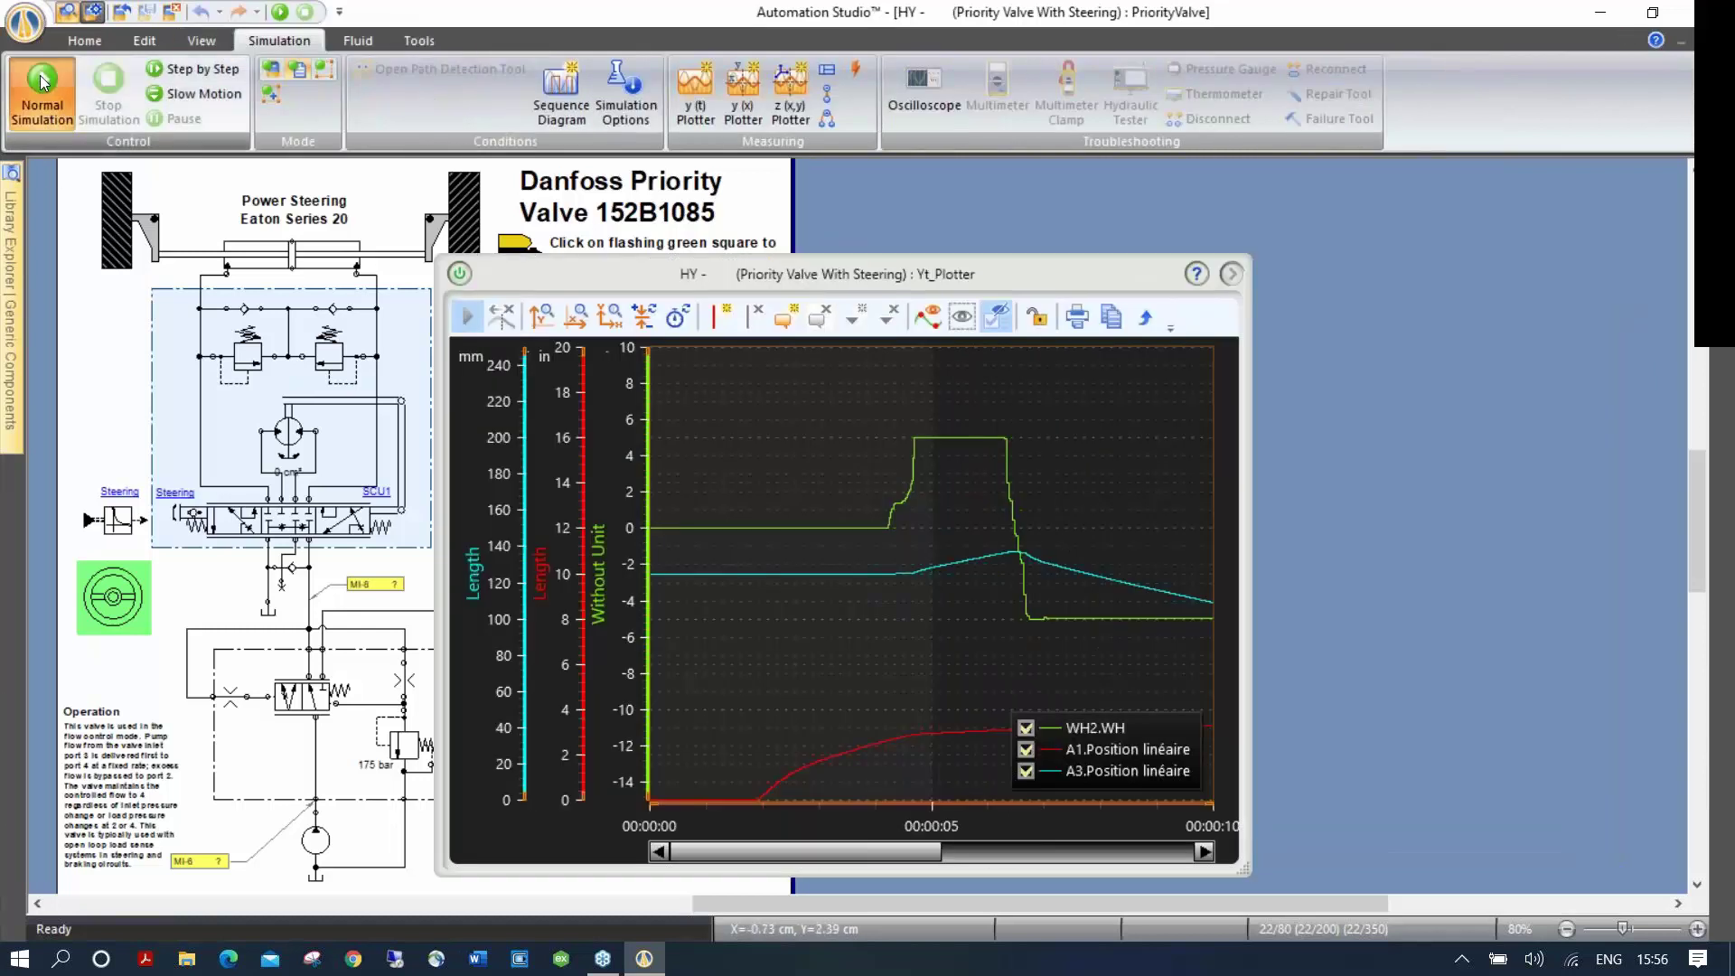
{"action": "left_click_drag", "start_coordinate": [545, 267], "coordinate": [903, 292]}
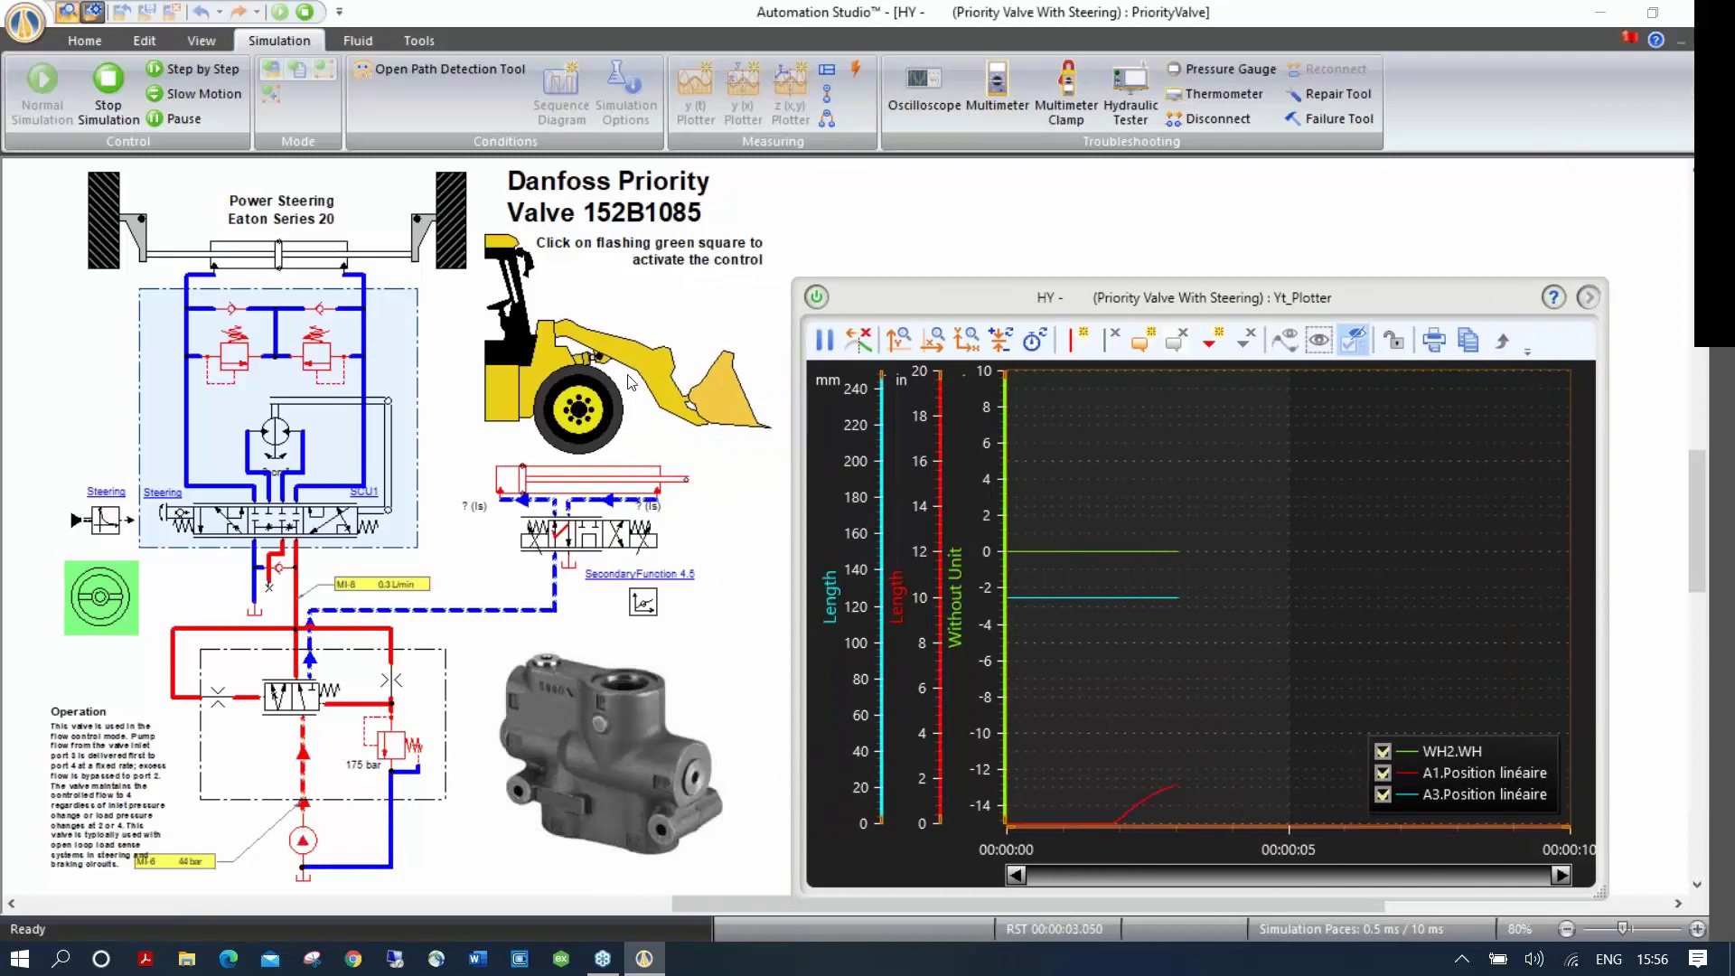
Step: Steer one way with the WH2 steering control at 5.00 and the other way at about -3.12, and stop the simulation
{"action": "left_click", "coordinate": [106, 599]}
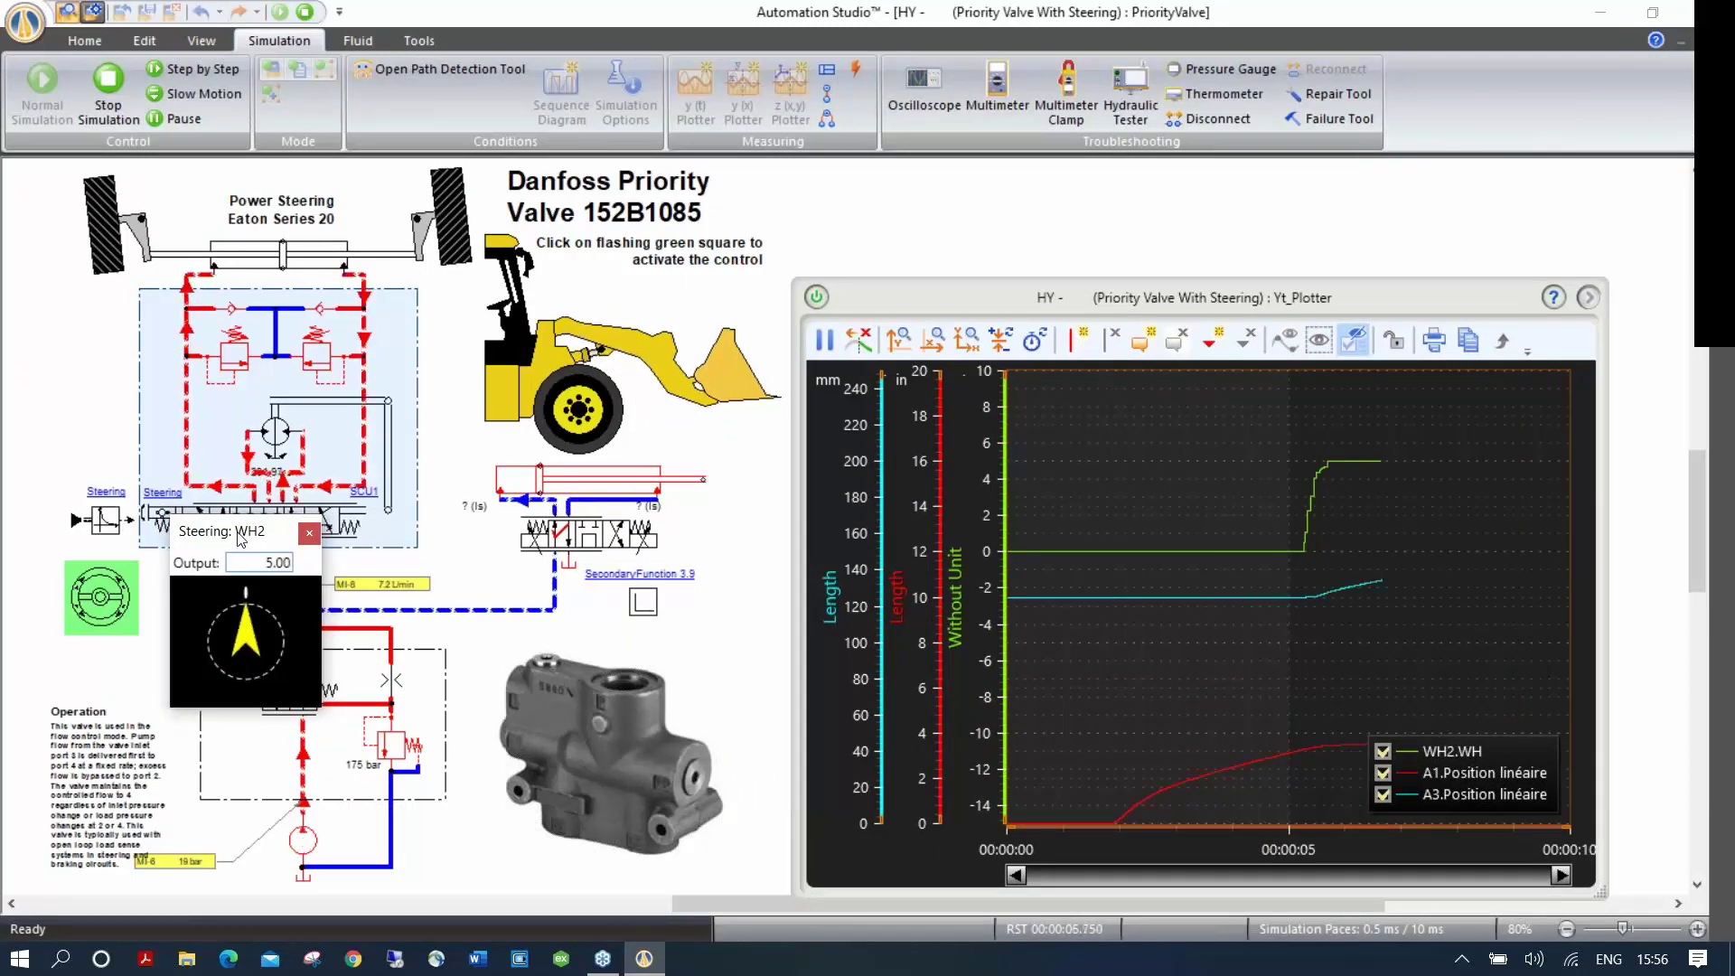
{"action": "left_click_drag", "start_coordinate": [234, 529], "coordinate": [113, 576]}
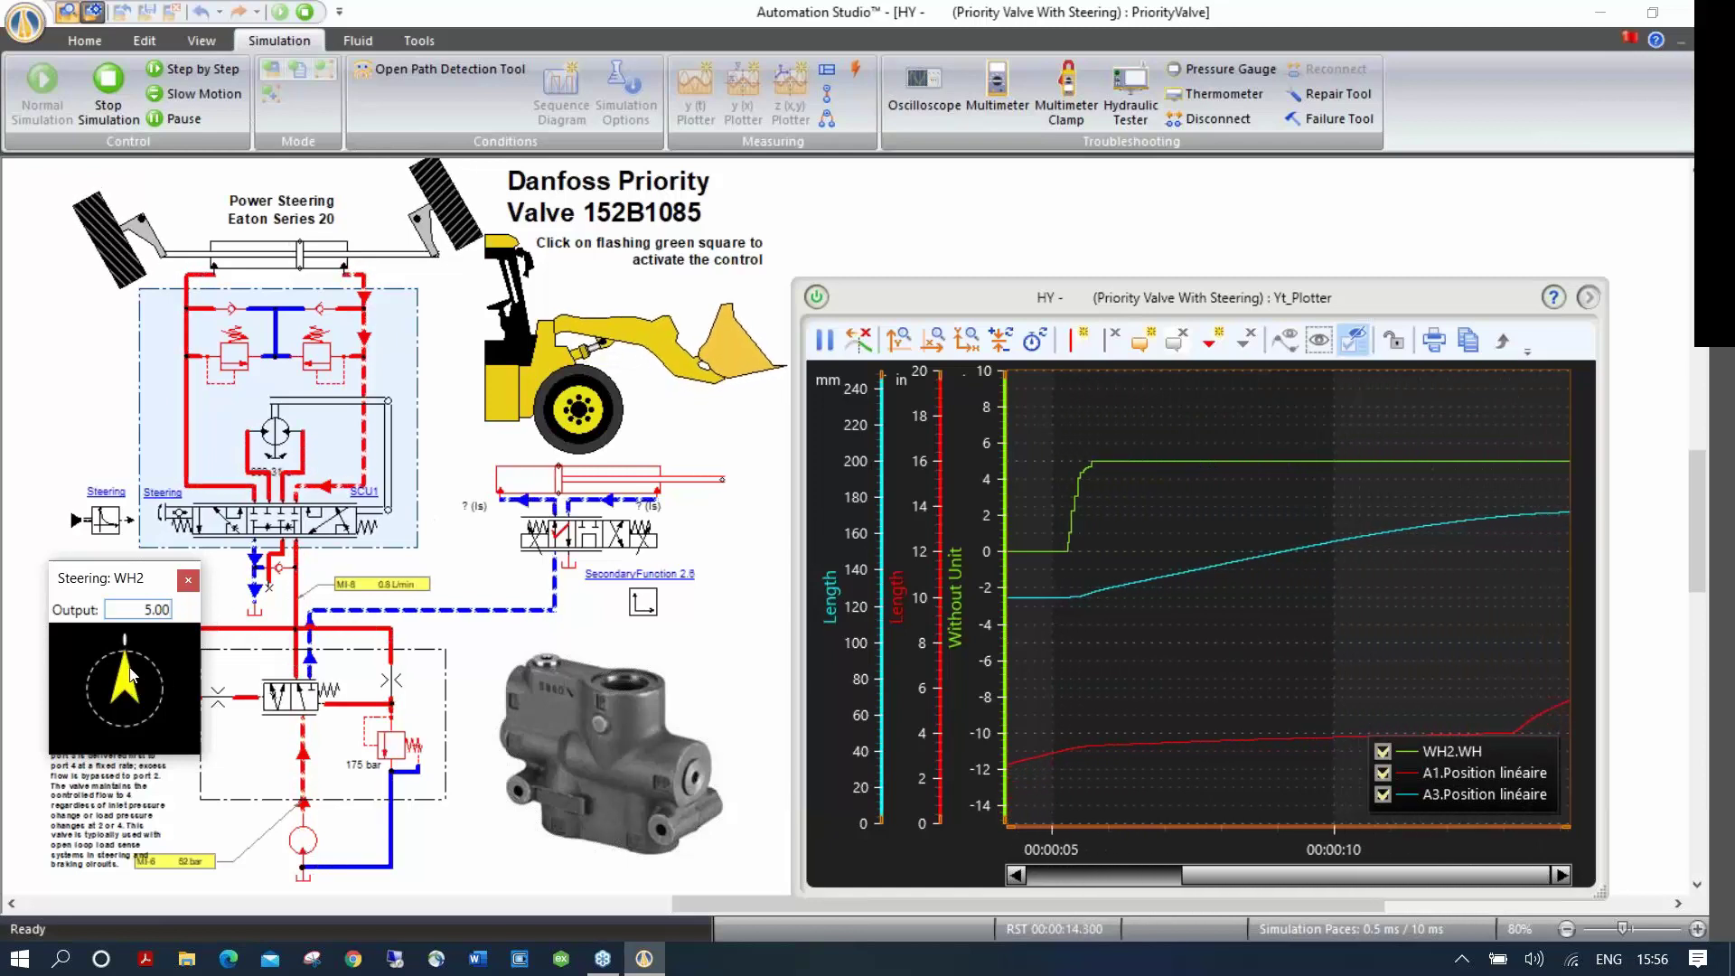
{"action": "mouse_move", "coordinate": [135, 690]}
{"action": "left_mouse_down"}
{"action": "mouse_move", "coordinate": [149, 716]}
{"action": "mouse_move", "coordinate": [96, 694]}
{"action": "mouse_move", "coordinate": [155, 673]}
{"action": "left_mouse_up"}
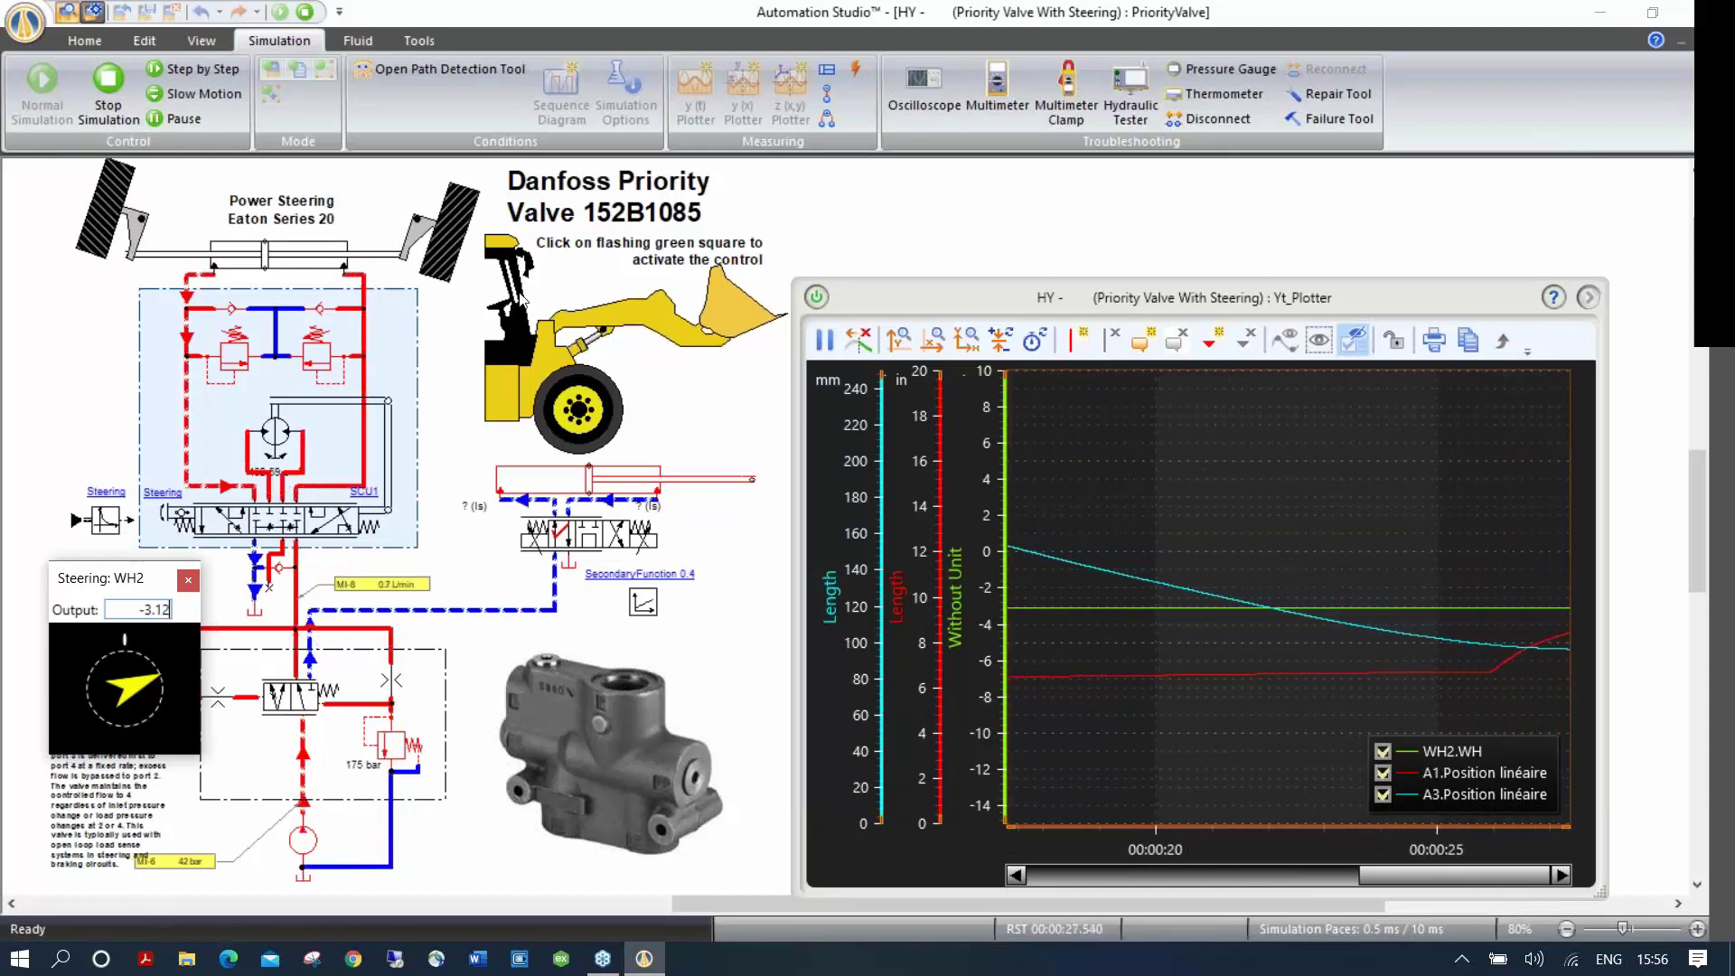
{"action": "left_click", "coordinate": [308, 12]}
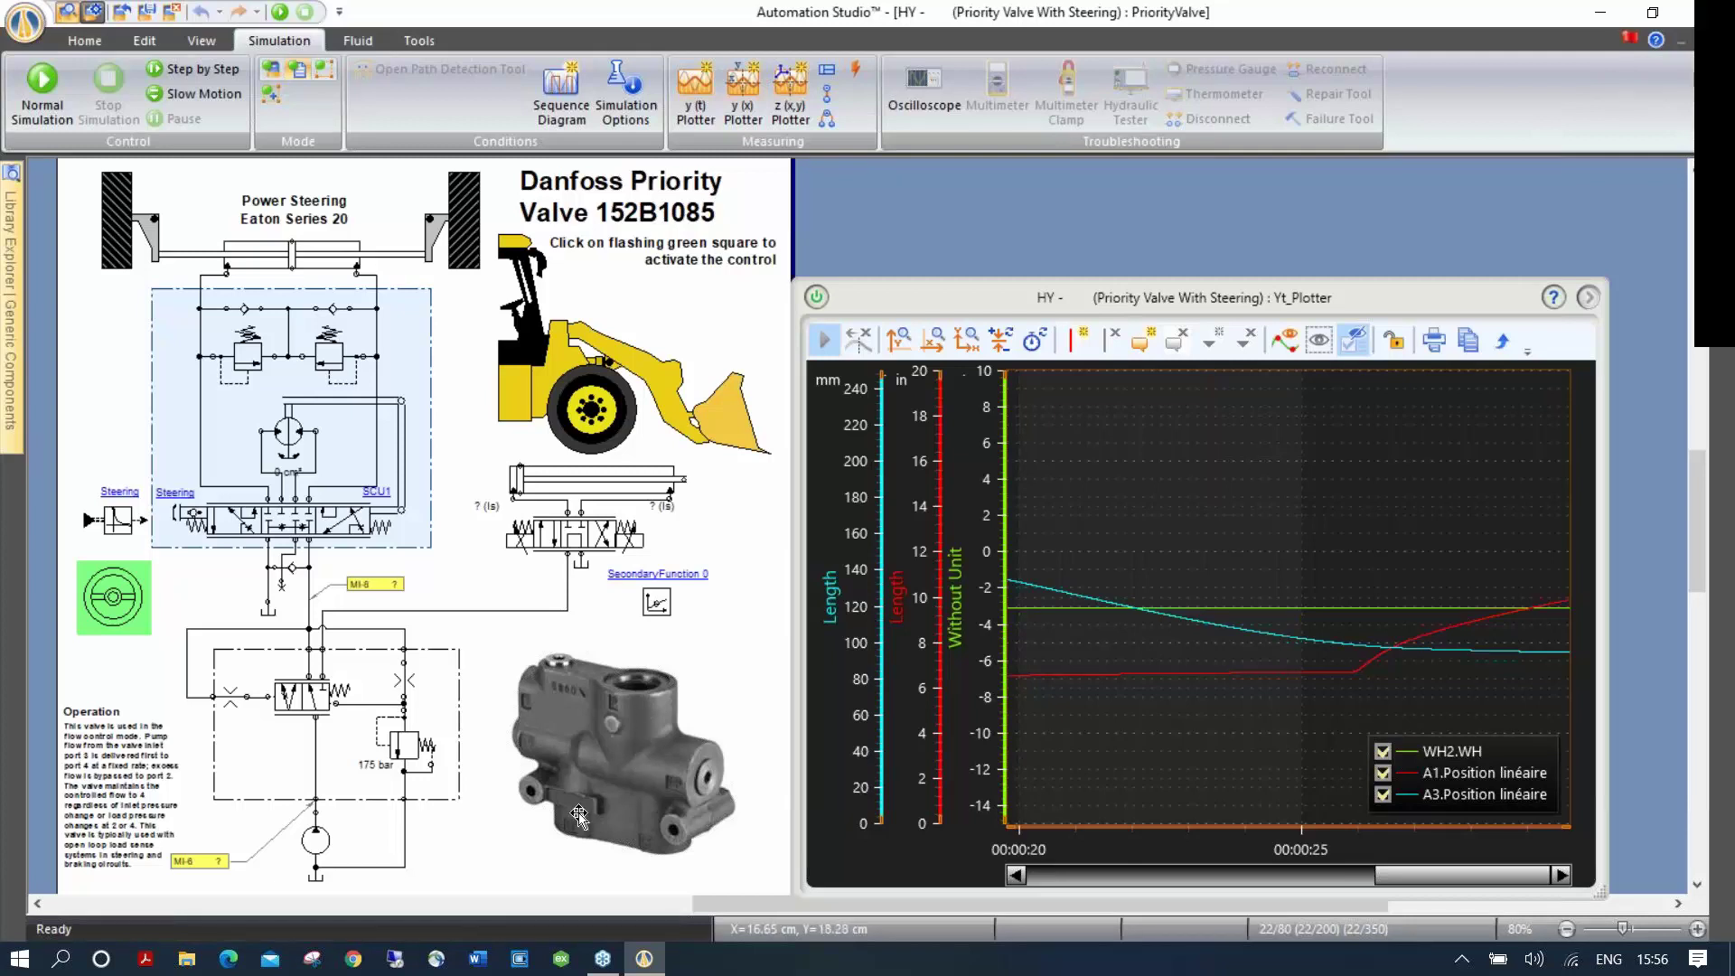
Step: Switch to Chrome and open the Automation Studio Manufacturers Catalogues page on the Famic Technologies website
{"action": "left_click", "coordinate": [353, 958]}
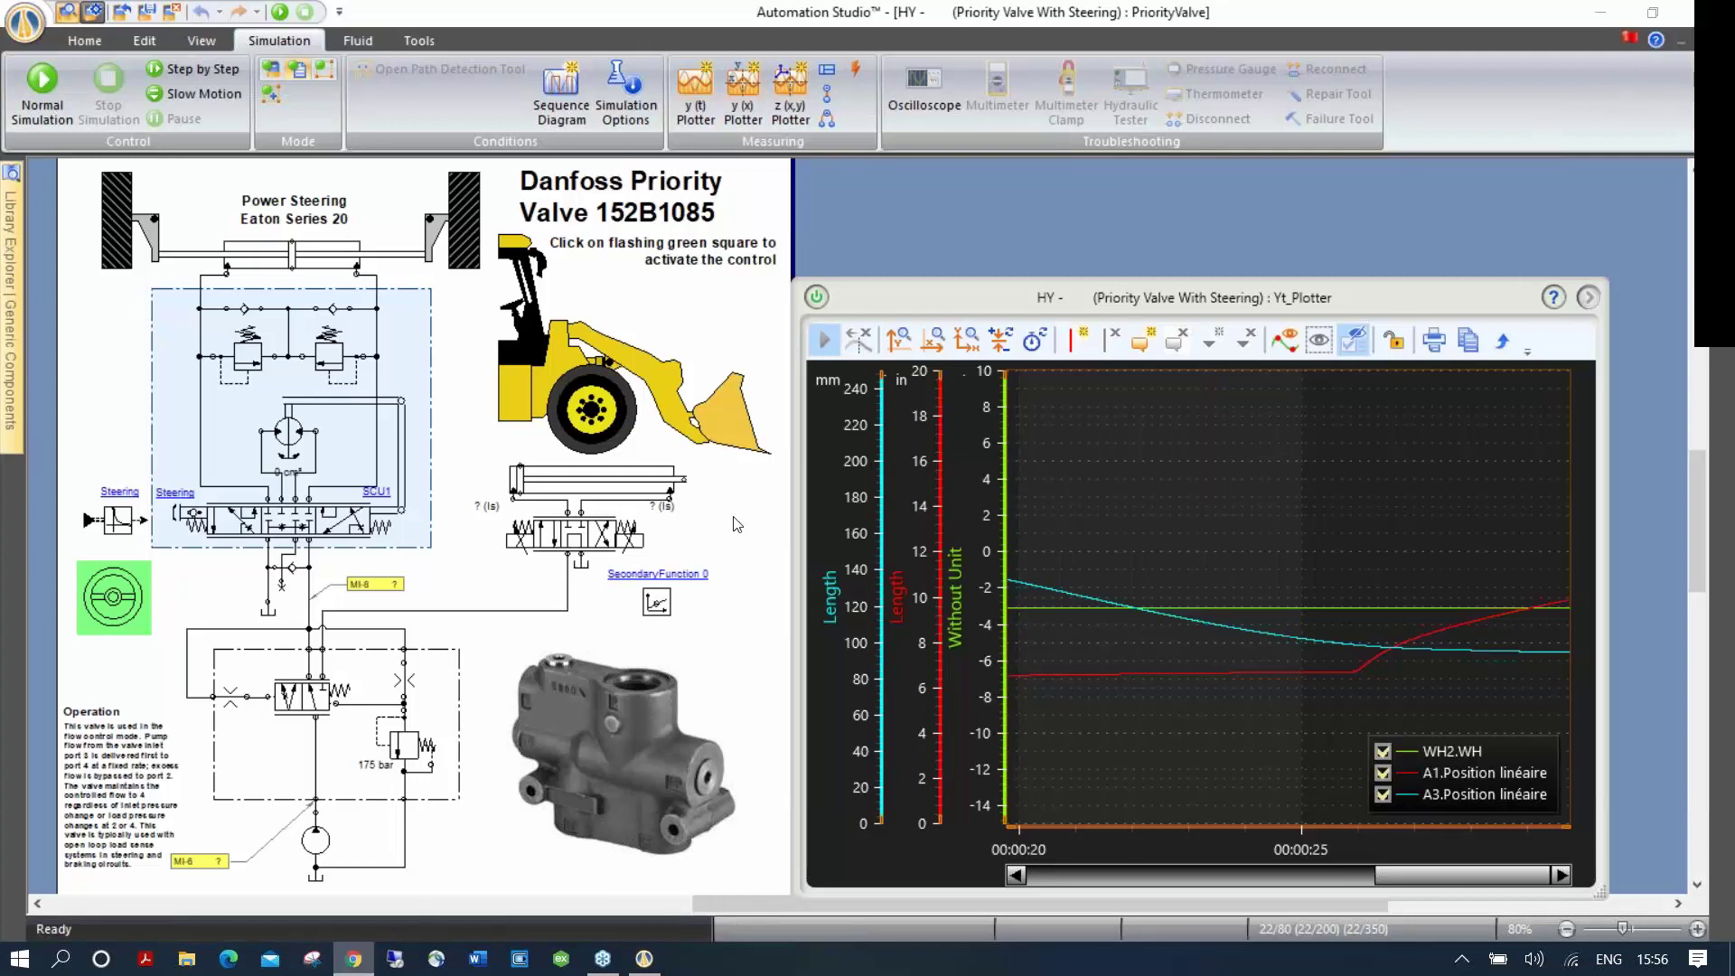
{"action": "double_click", "coordinate": [913, 209]}
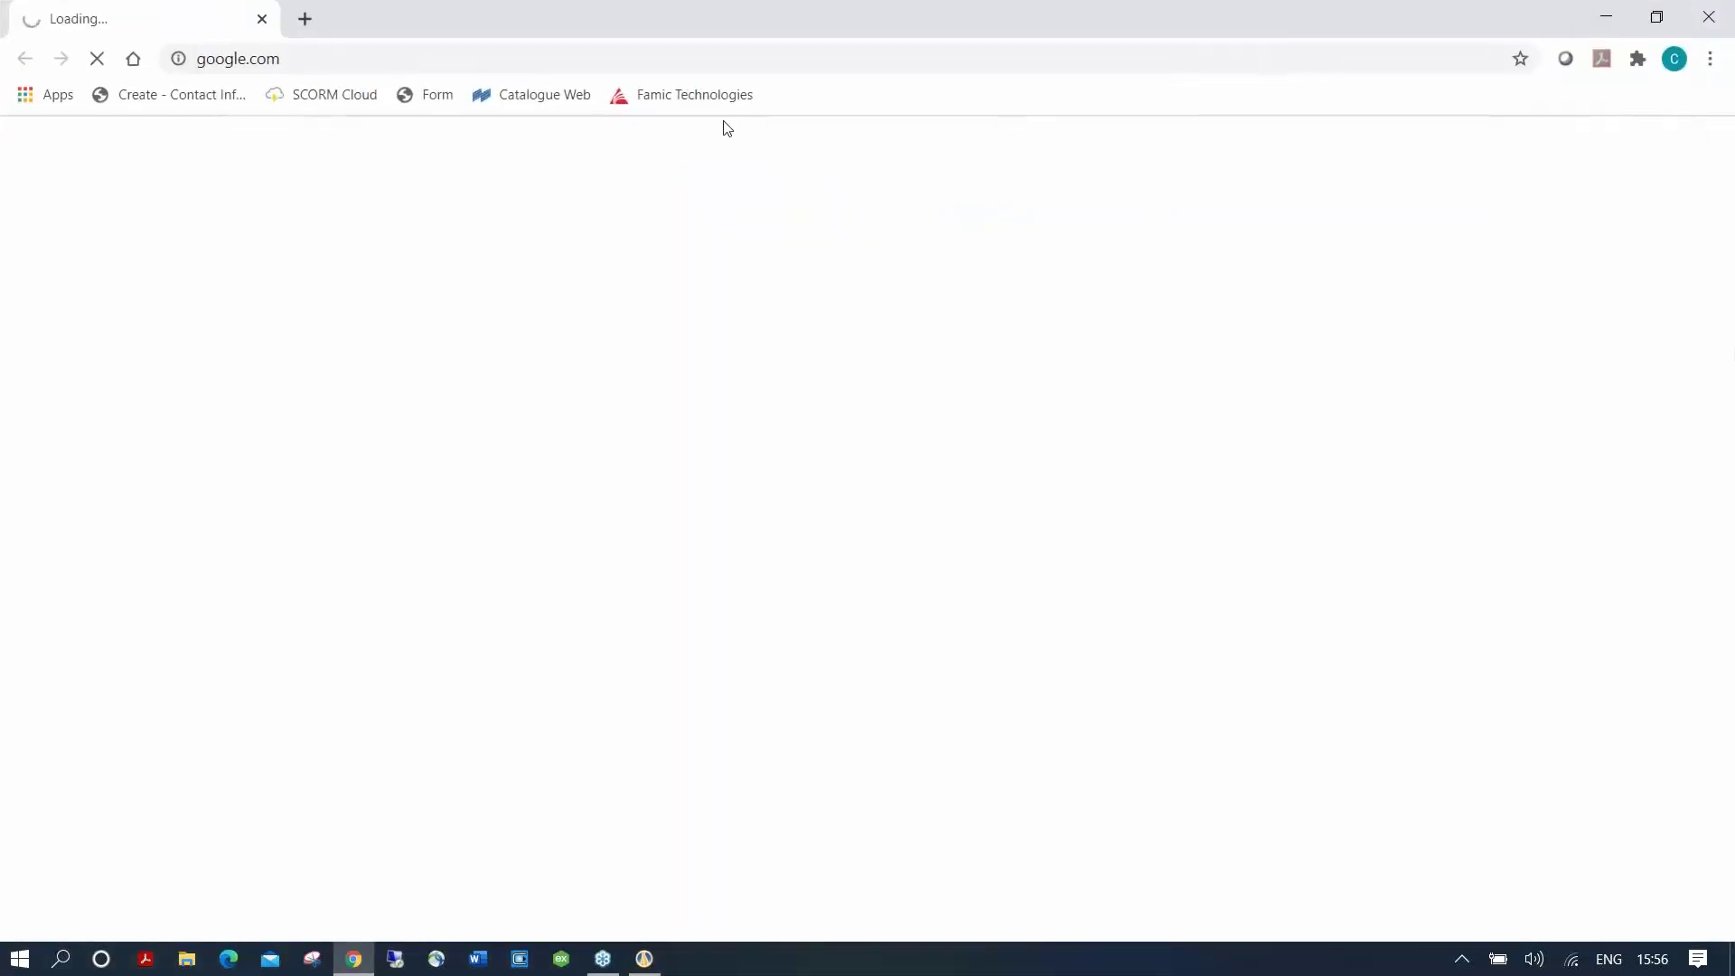
{"action": "left_click", "coordinate": [697, 96]}
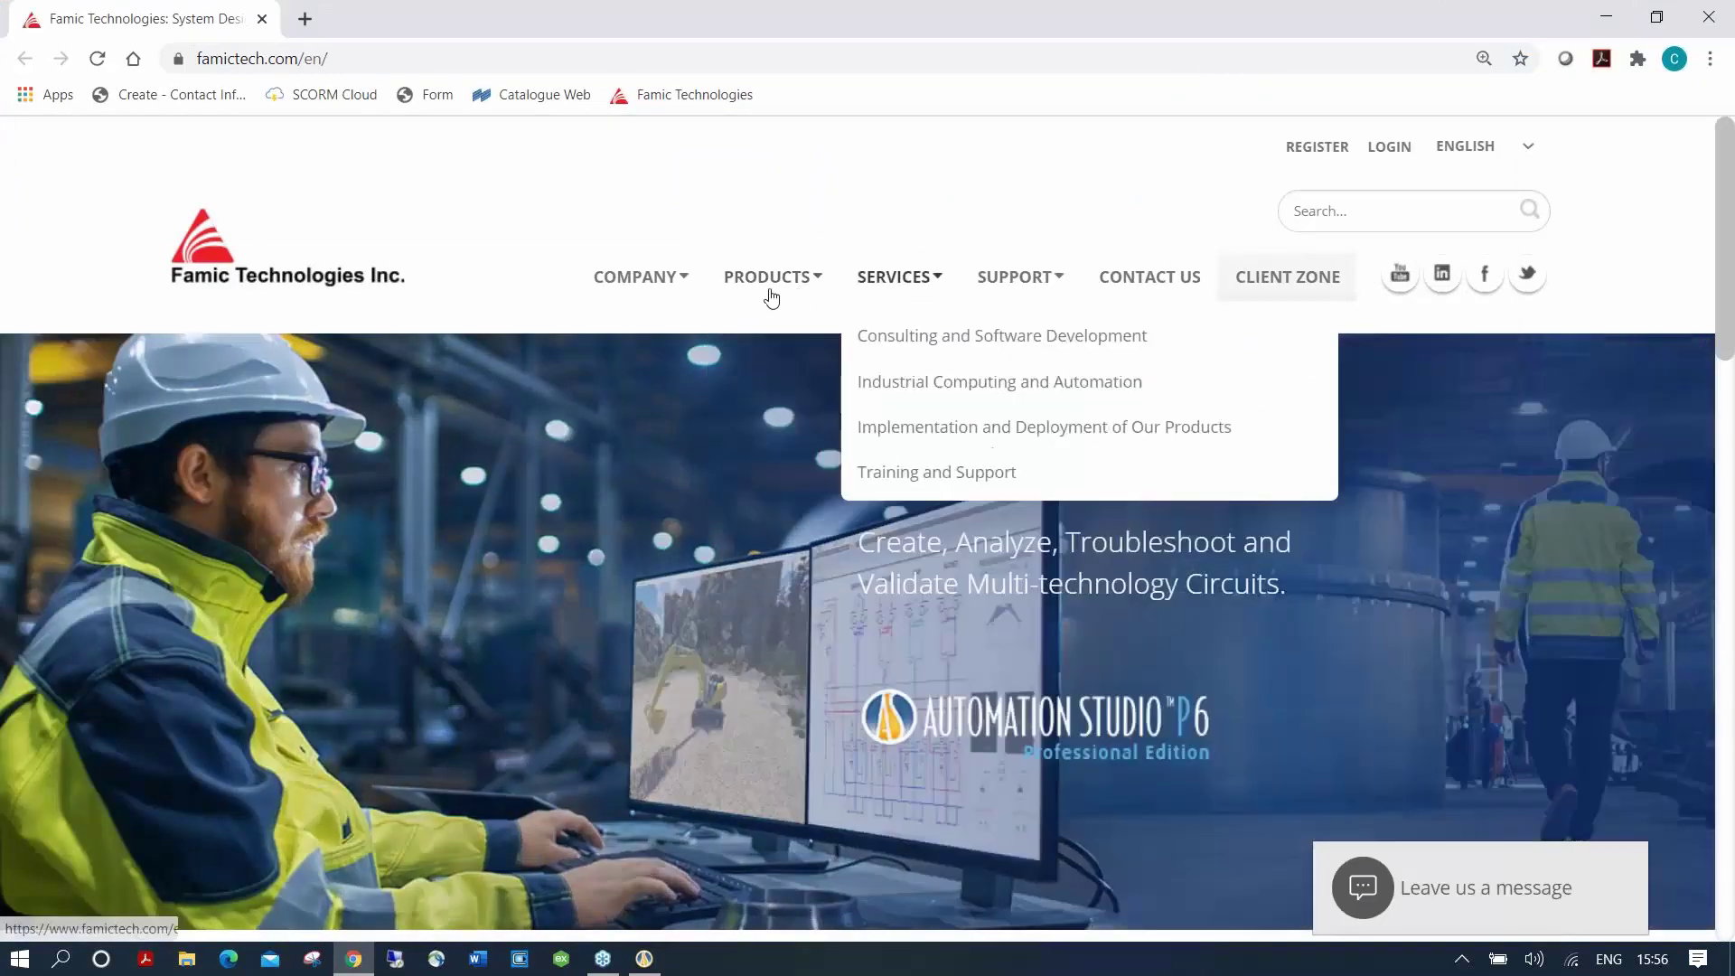
{"action": "mouse_move", "coordinate": [771, 278]}
{"action": "left_click", "coordinate": [796, 496]}
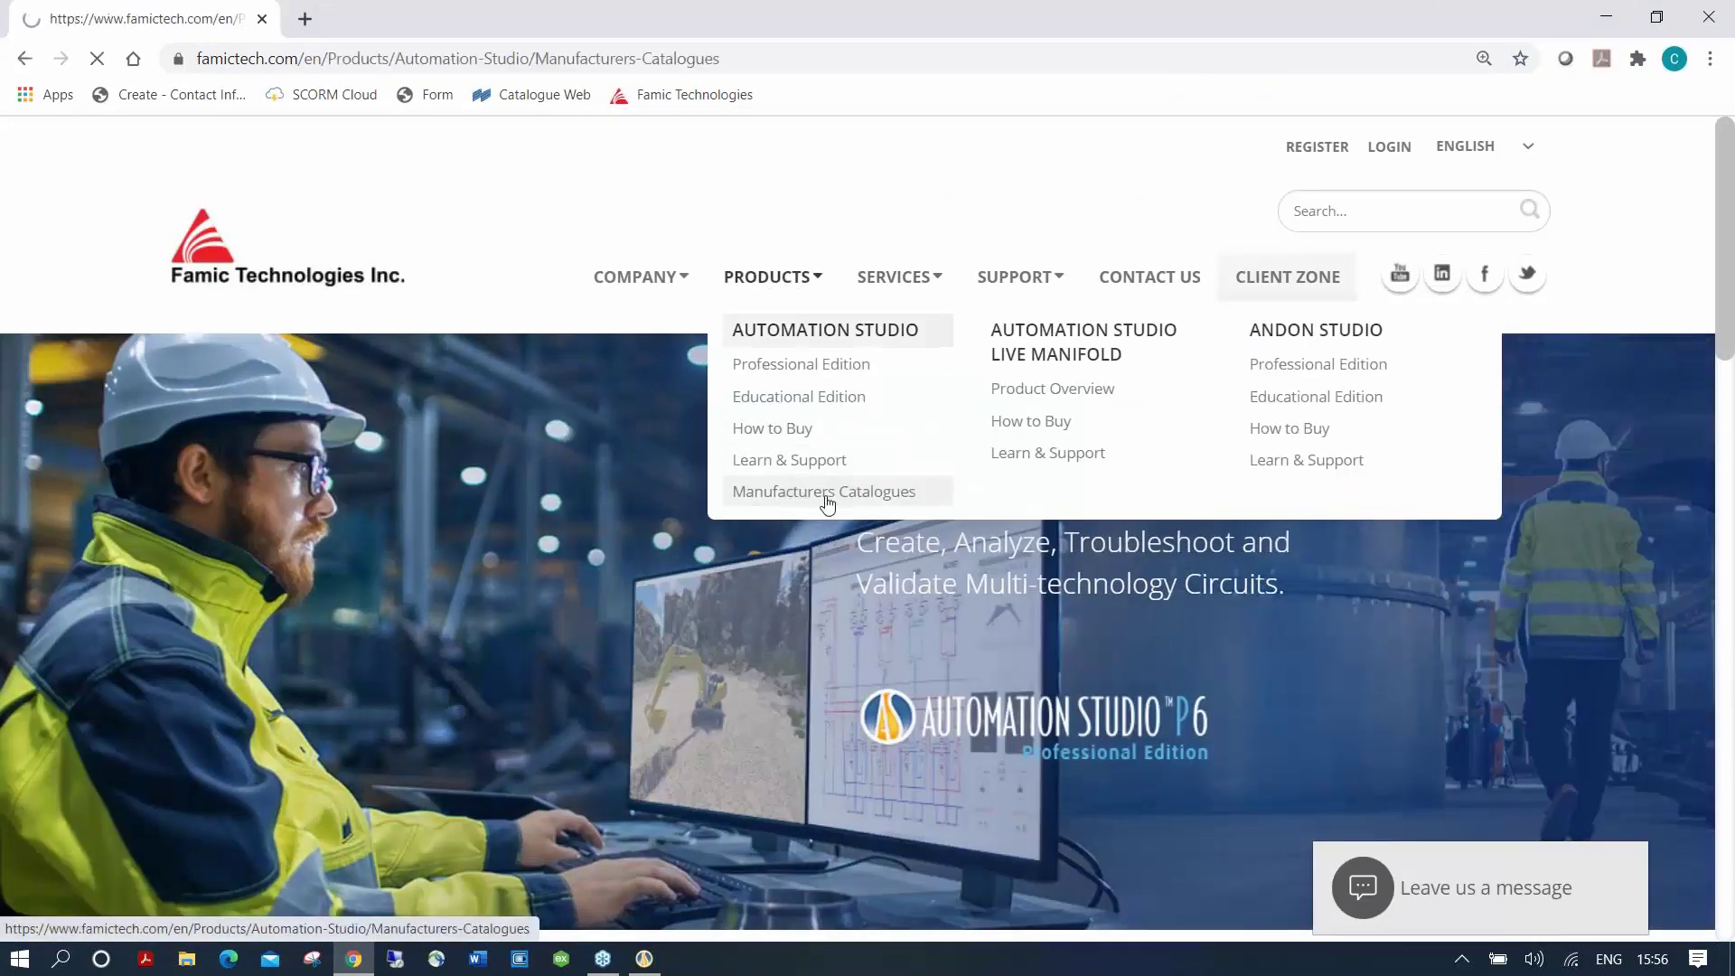
Step: Look through the list of available manufacturers' catalogues and minimize the browser to return to Automation Studio
{"action": "scroll", "coordinate": [925, 496], "scroll_direction": "down", "scroll_amount": 10}
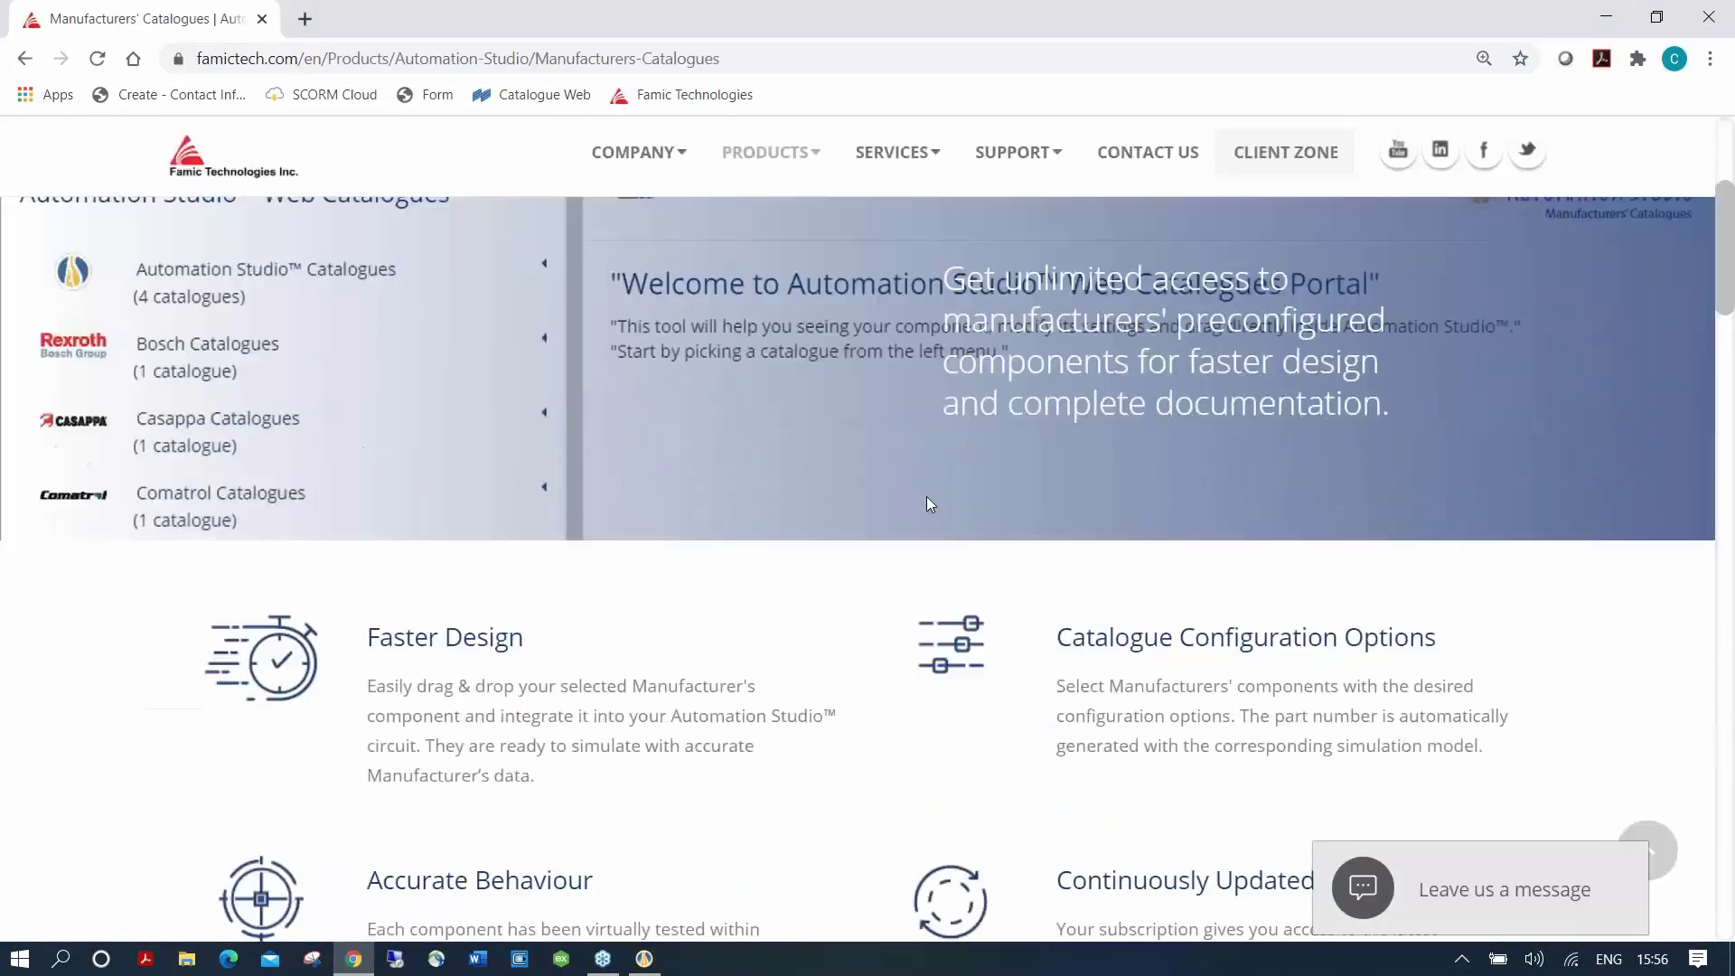
{"action": "scroll", "coordinate": [902, 484], "scroll_direction": "down", "scroll_amount": 2}
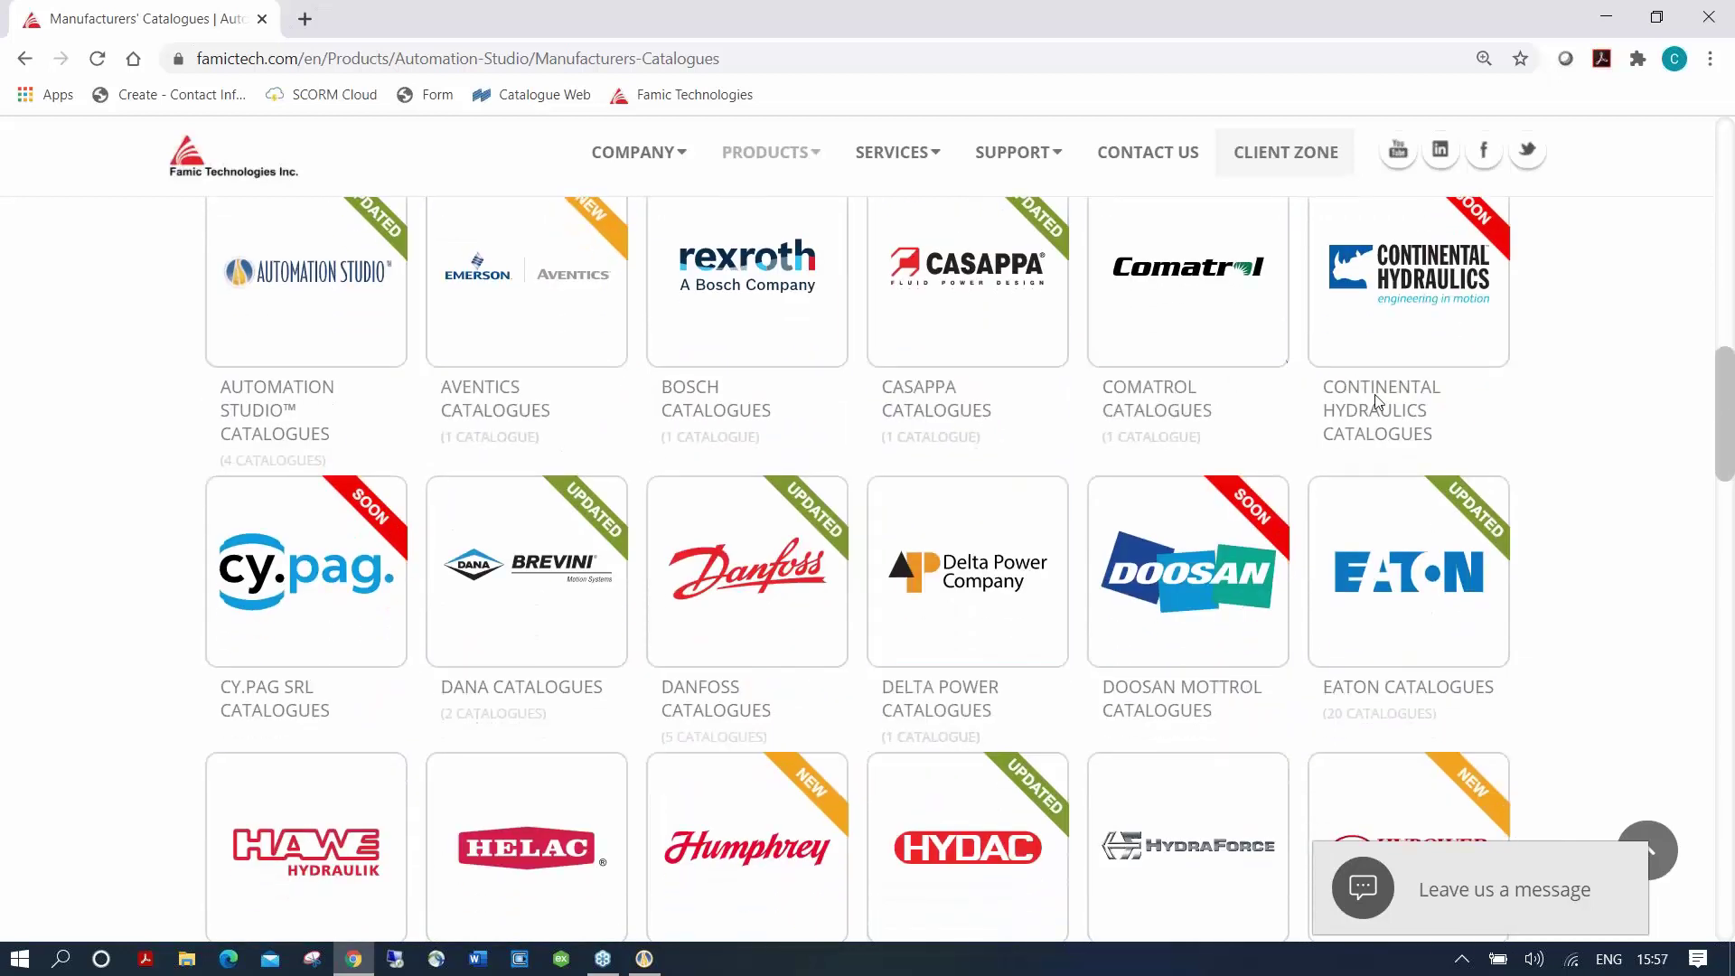
{"action": "scroll", "coordinate": [1315, 503], "scroll_direction": "down", "scroll_amount": 4}
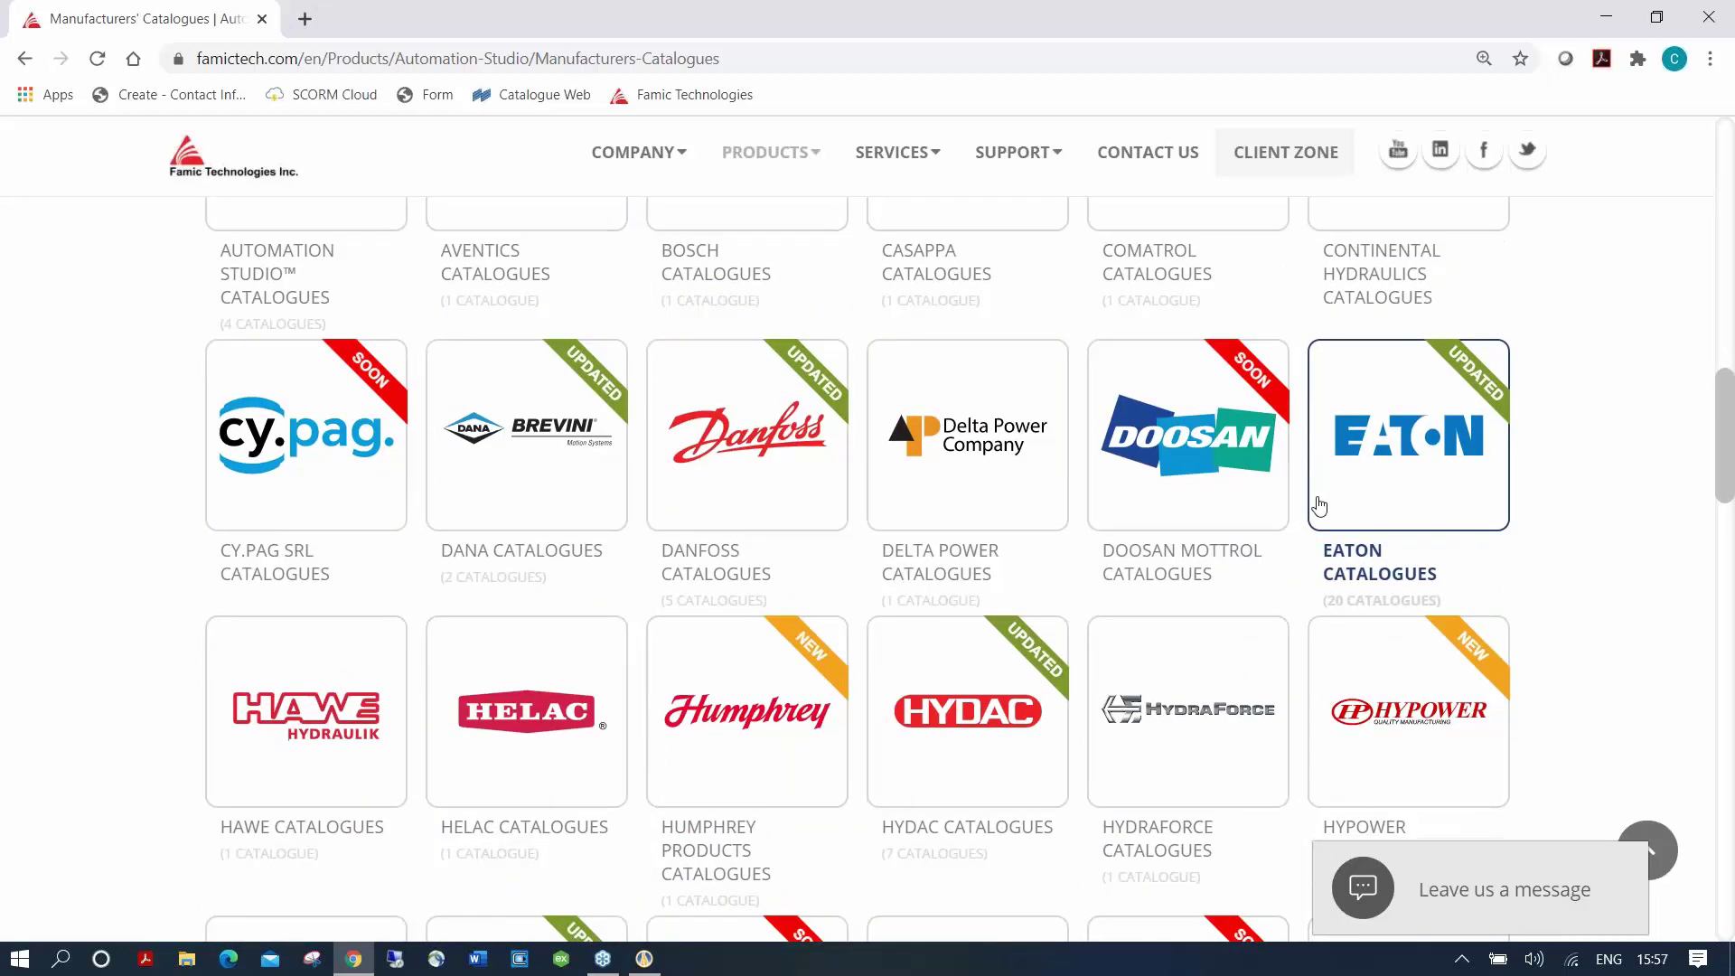
{"action": "scroll", "coordinate": [1408, 569], "scroll_direction": "down", "scroll_amount": 3}
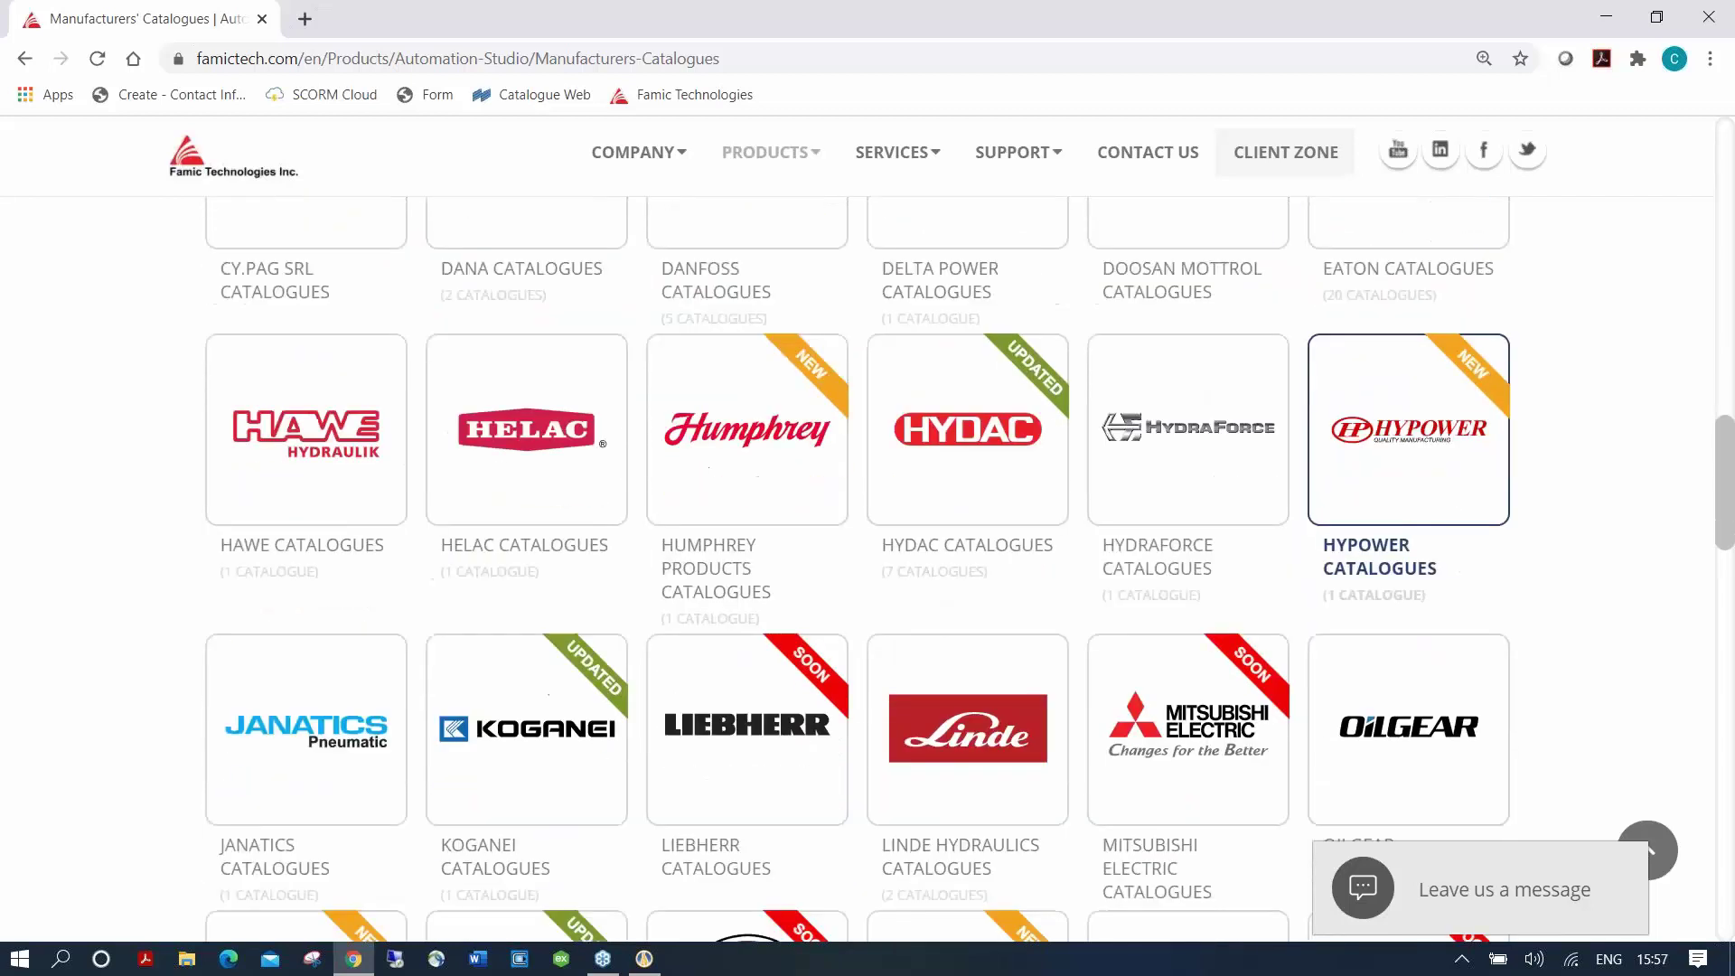
{"action": "scroll", "coordinate": [1408, 587], "scroll_direction": "down", "scroll_amount": 3}
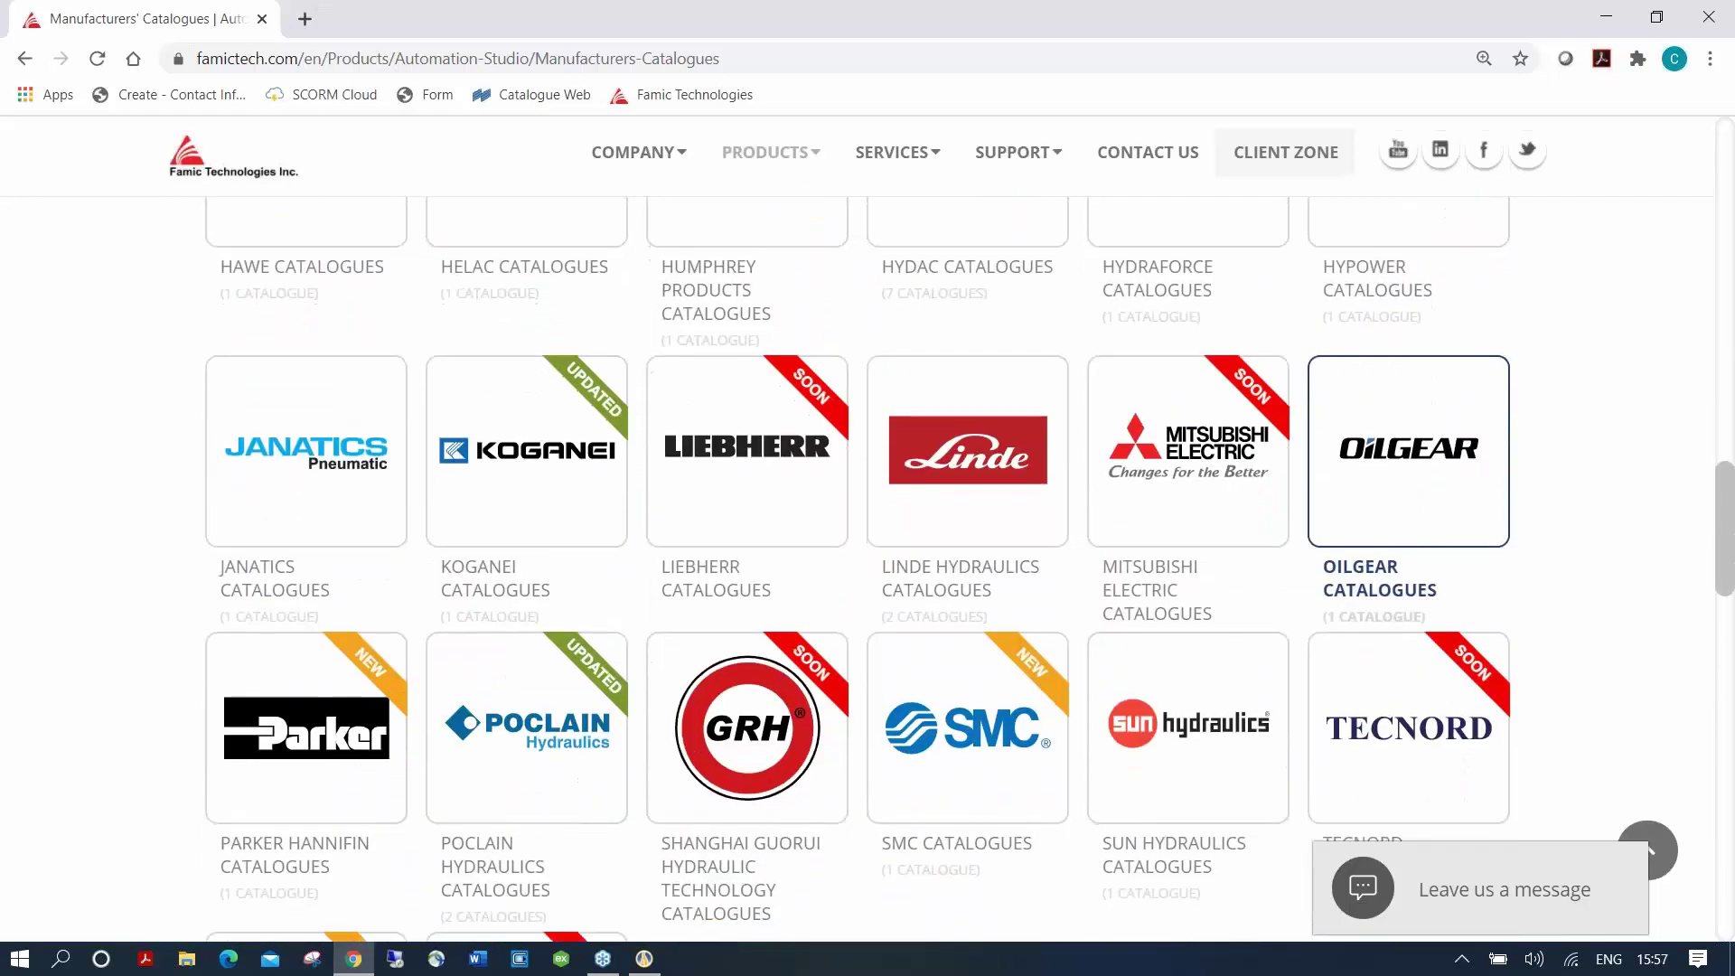
{"action": "scroll", "coordinate": [858, 561], "scroll_direction": "down", "scroll_amount": 2}
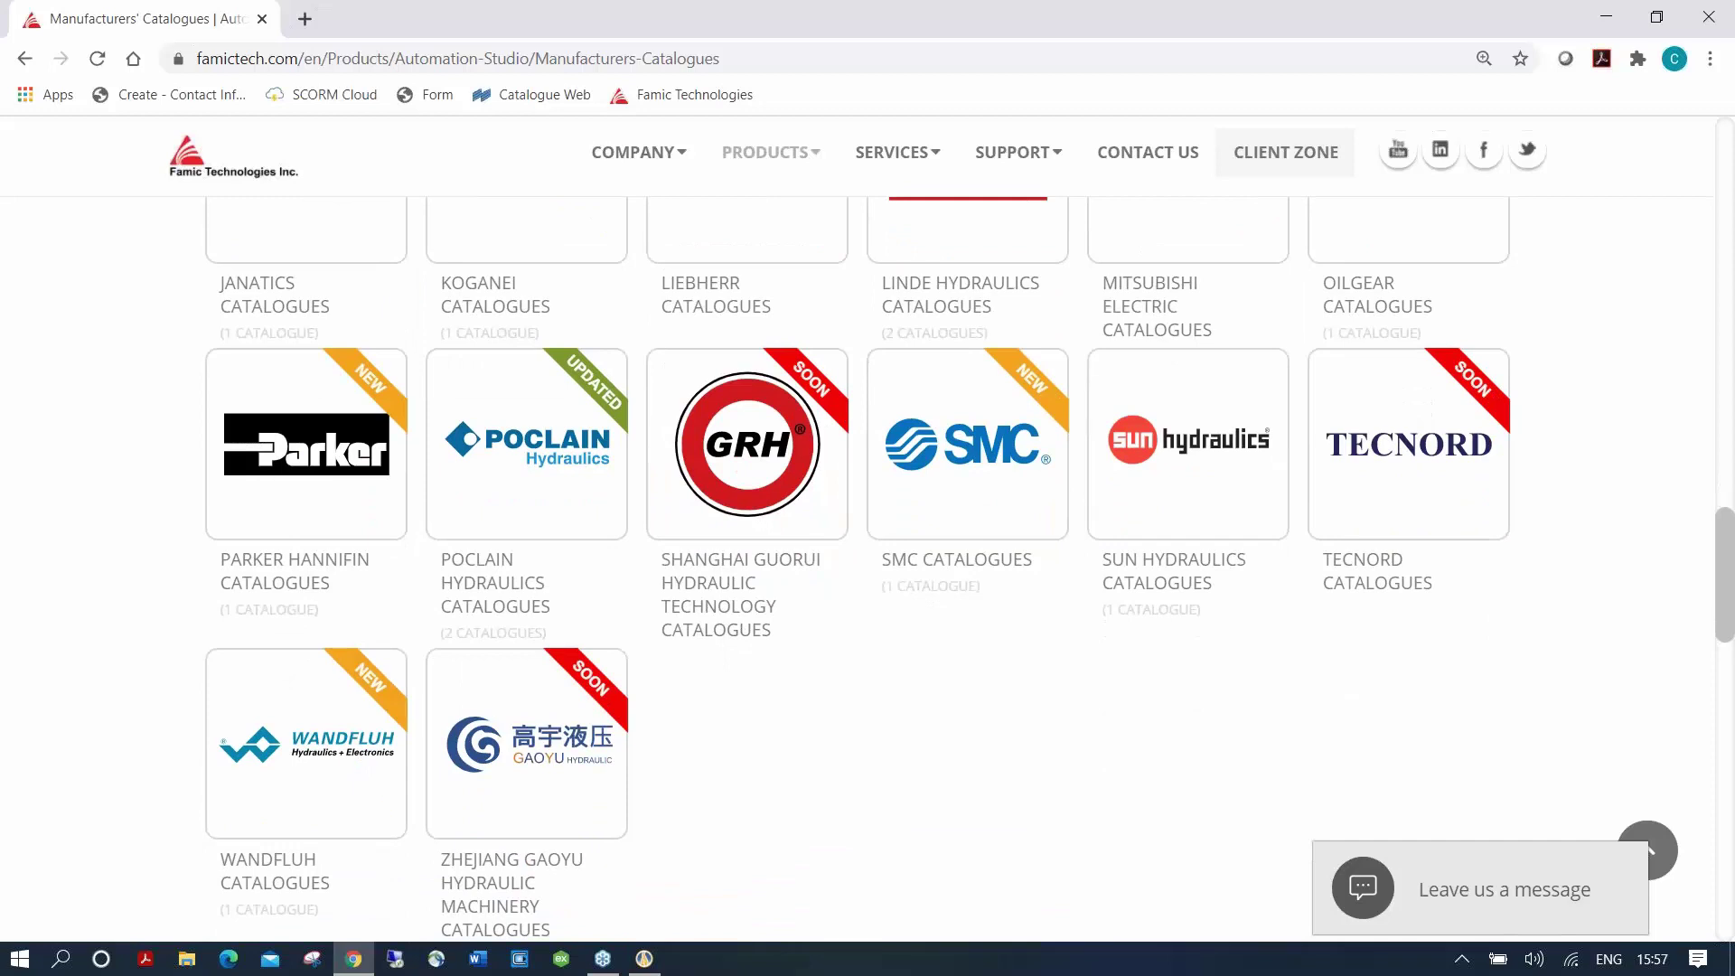
{"action": "scroll", "coordinate": [868, 569], "scroll_direction": "up", "scroll_amount": 9}
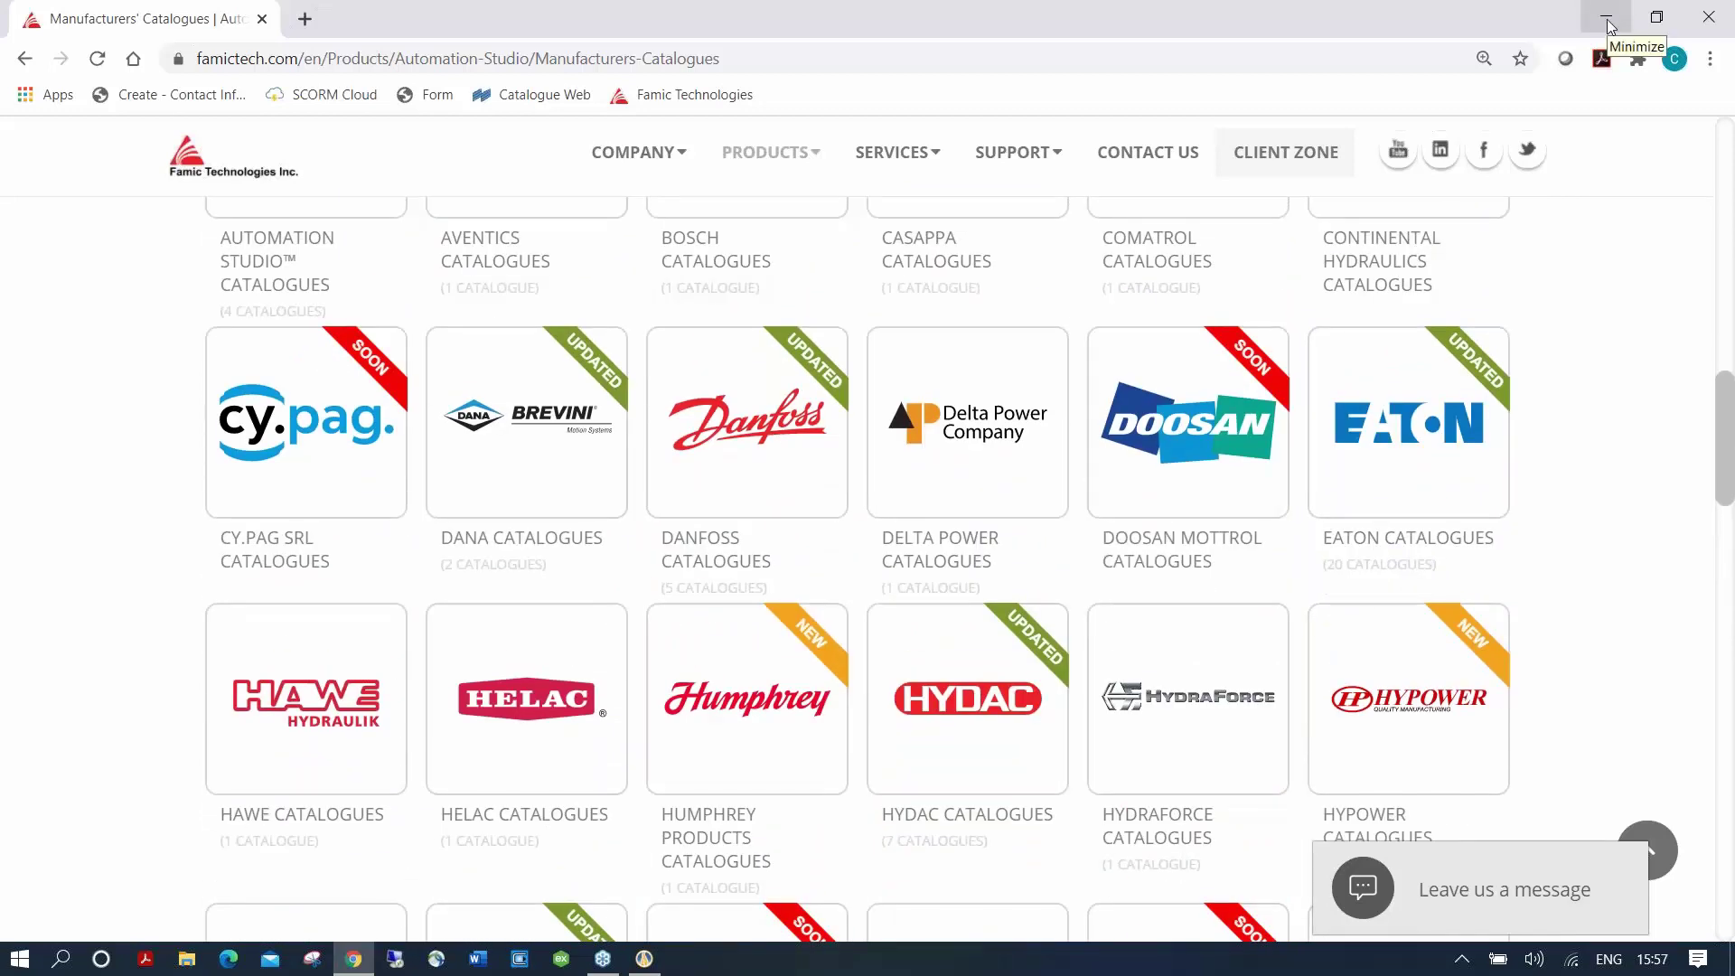
{"action": "left_click", "coordinate": [1608, 21]}
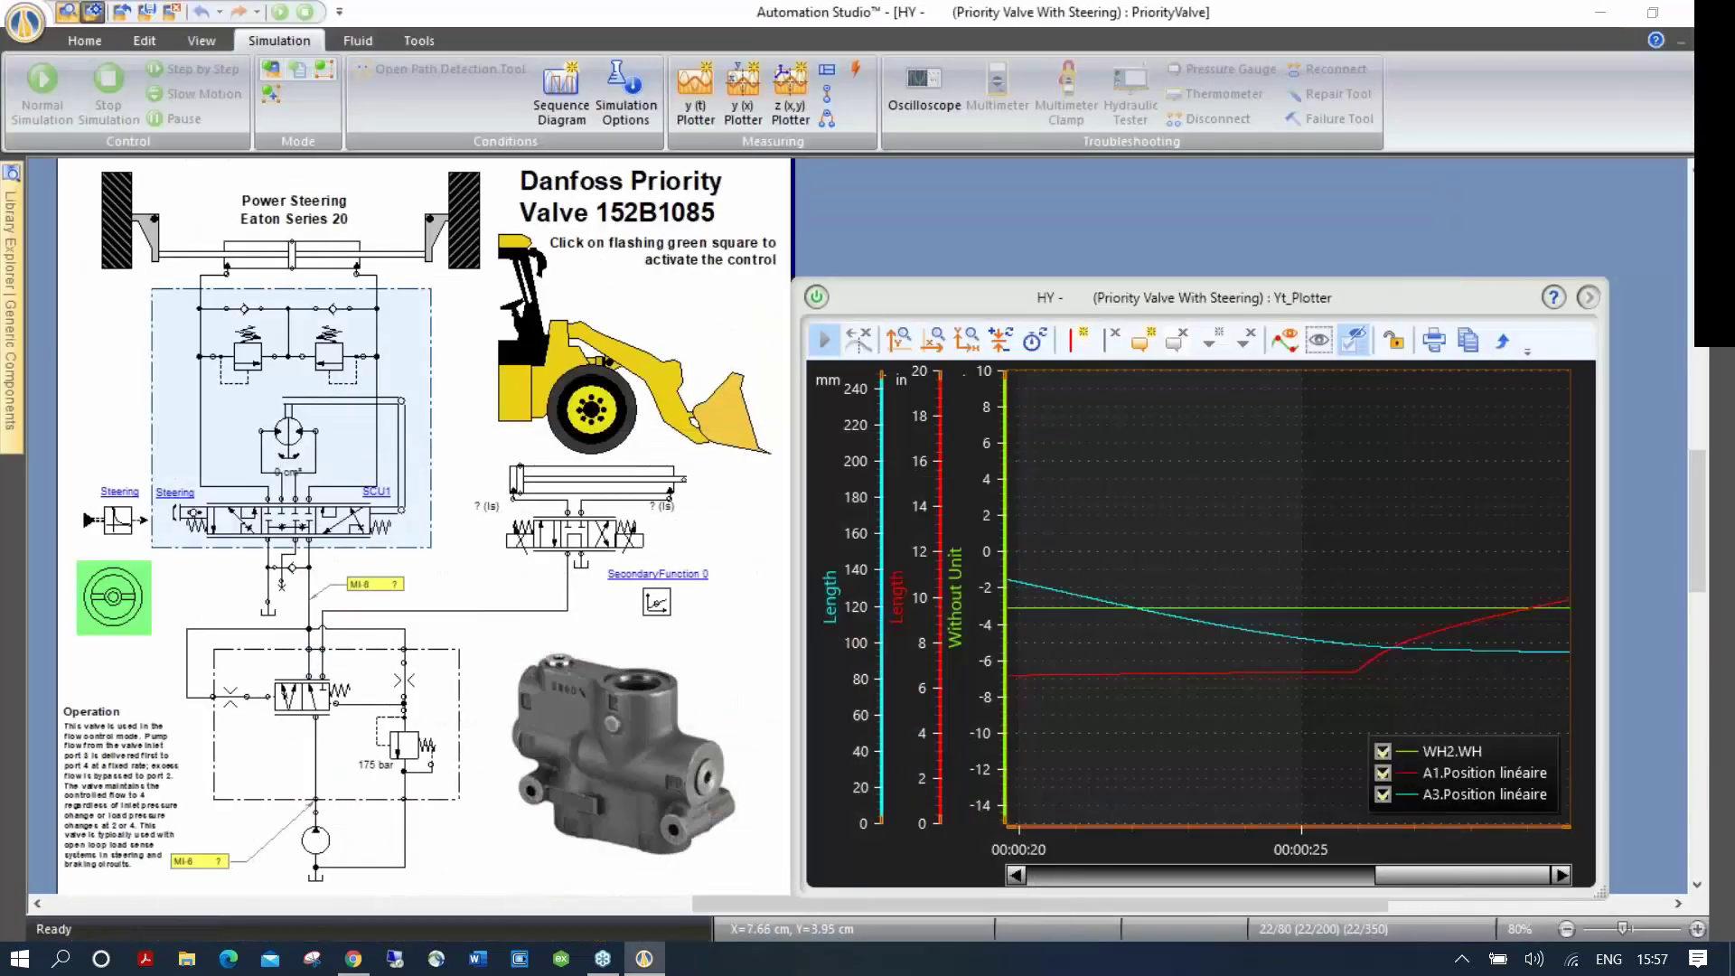
Step: In the Catalogue Manager's Danfoss Steering catalogue, view the images and documents of the OSPD 60/220 hydraulic steering unit
{"action": "left_click", "coordinate": [109, 47]}
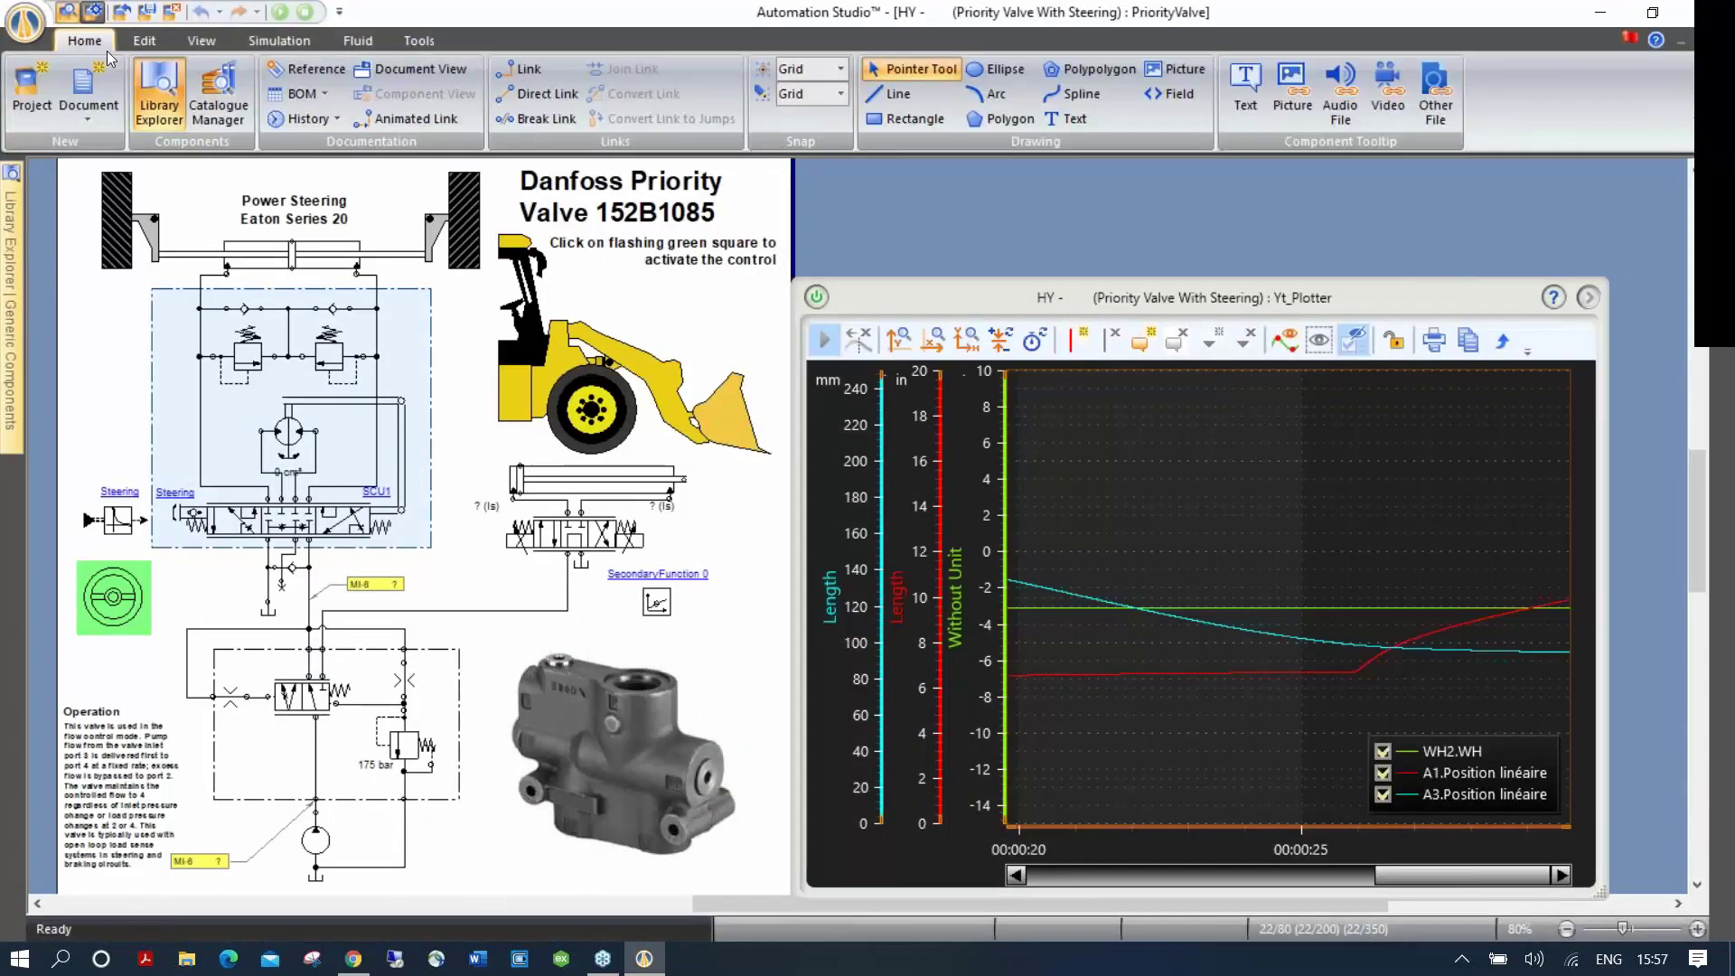
{"action": "left_click", "coordinate": [217, 96]}
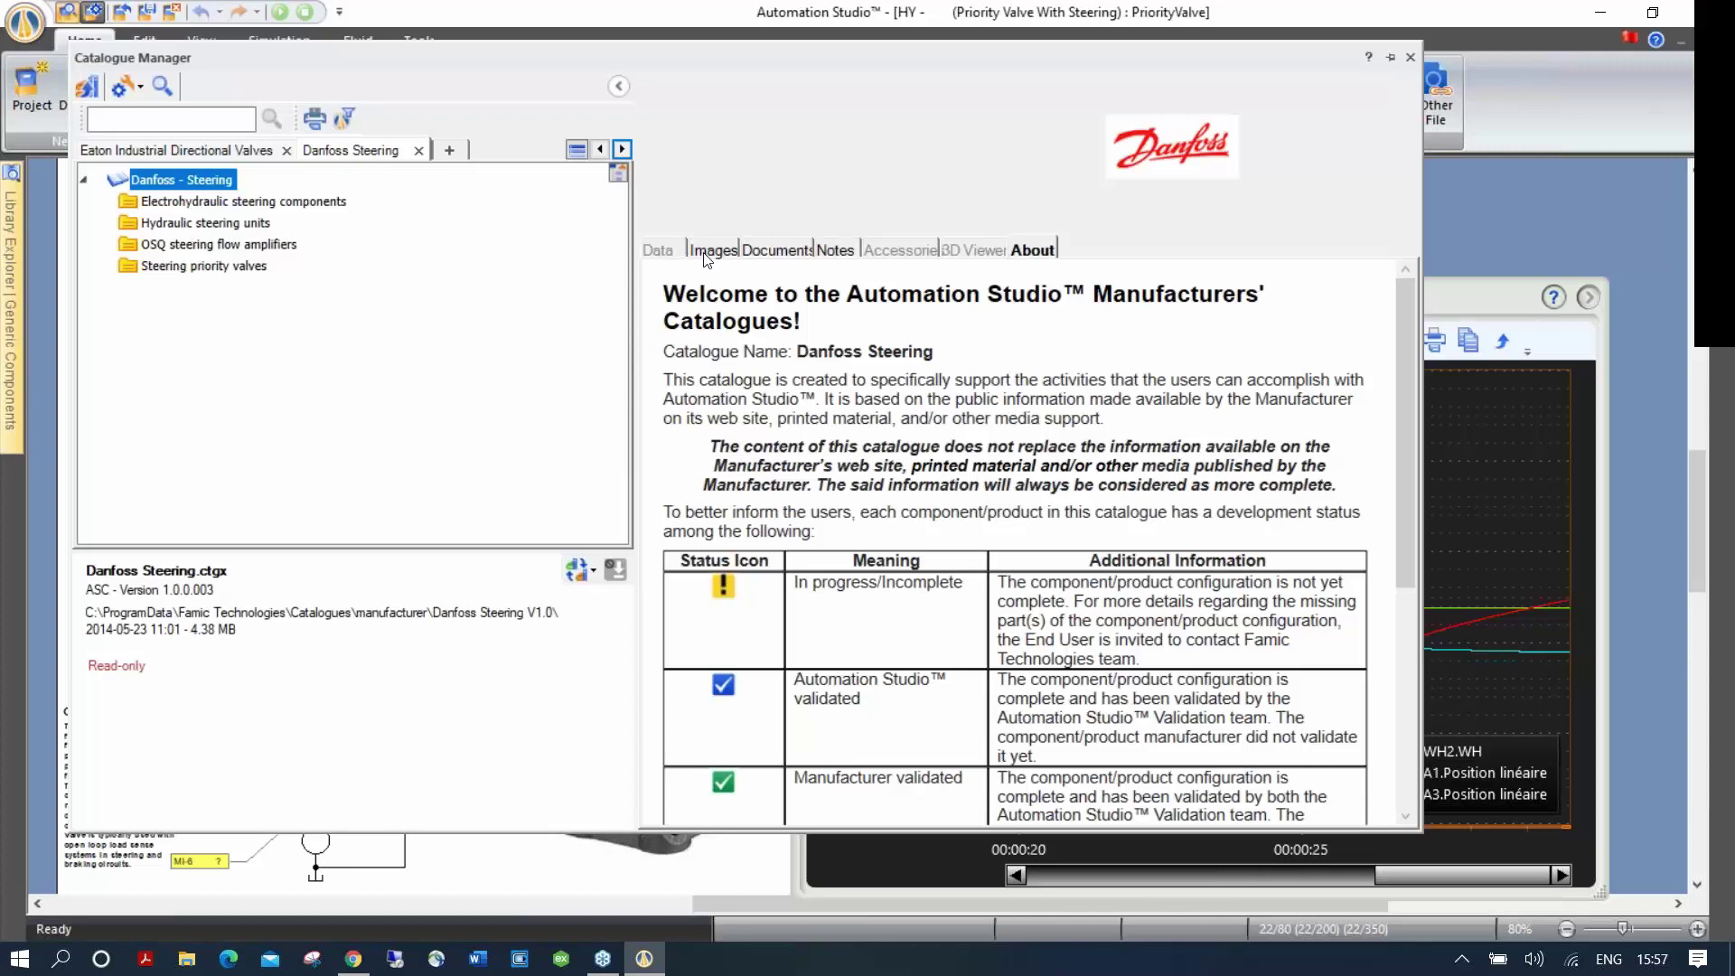
{"action": "double_click", "coordinate": [148, 203]}
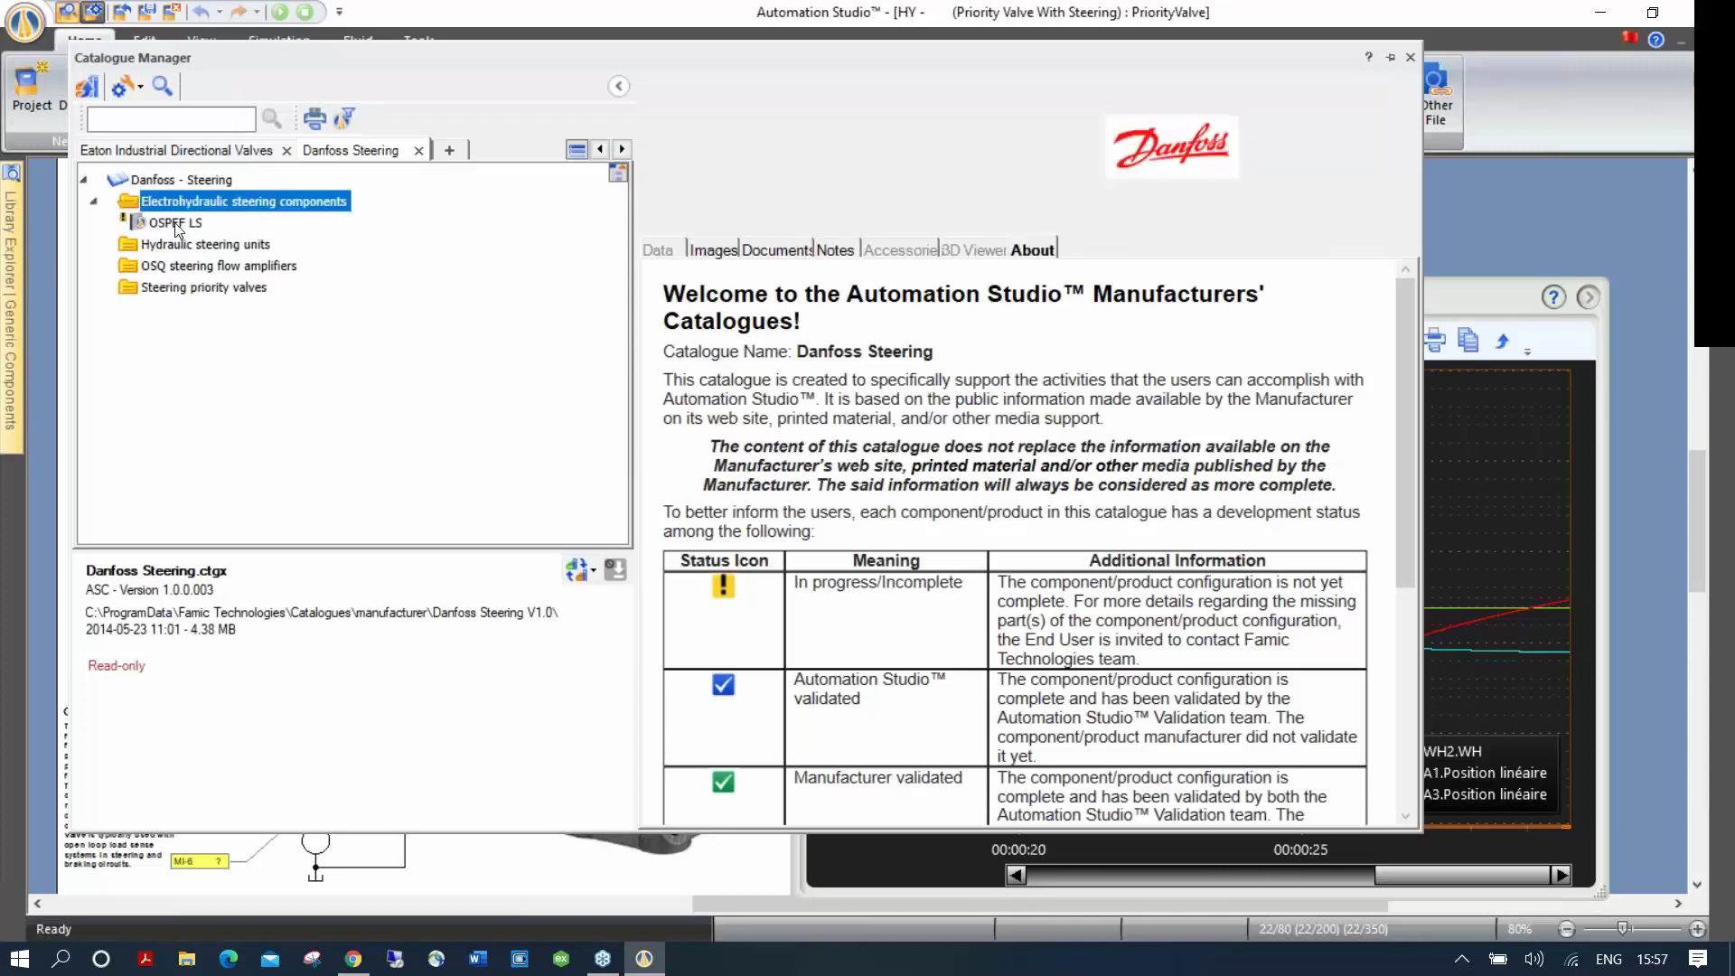
{"action": "double_click", "coordinate": [180, 245]}
{"action": "double_click", "coordinate": [181, 286]}
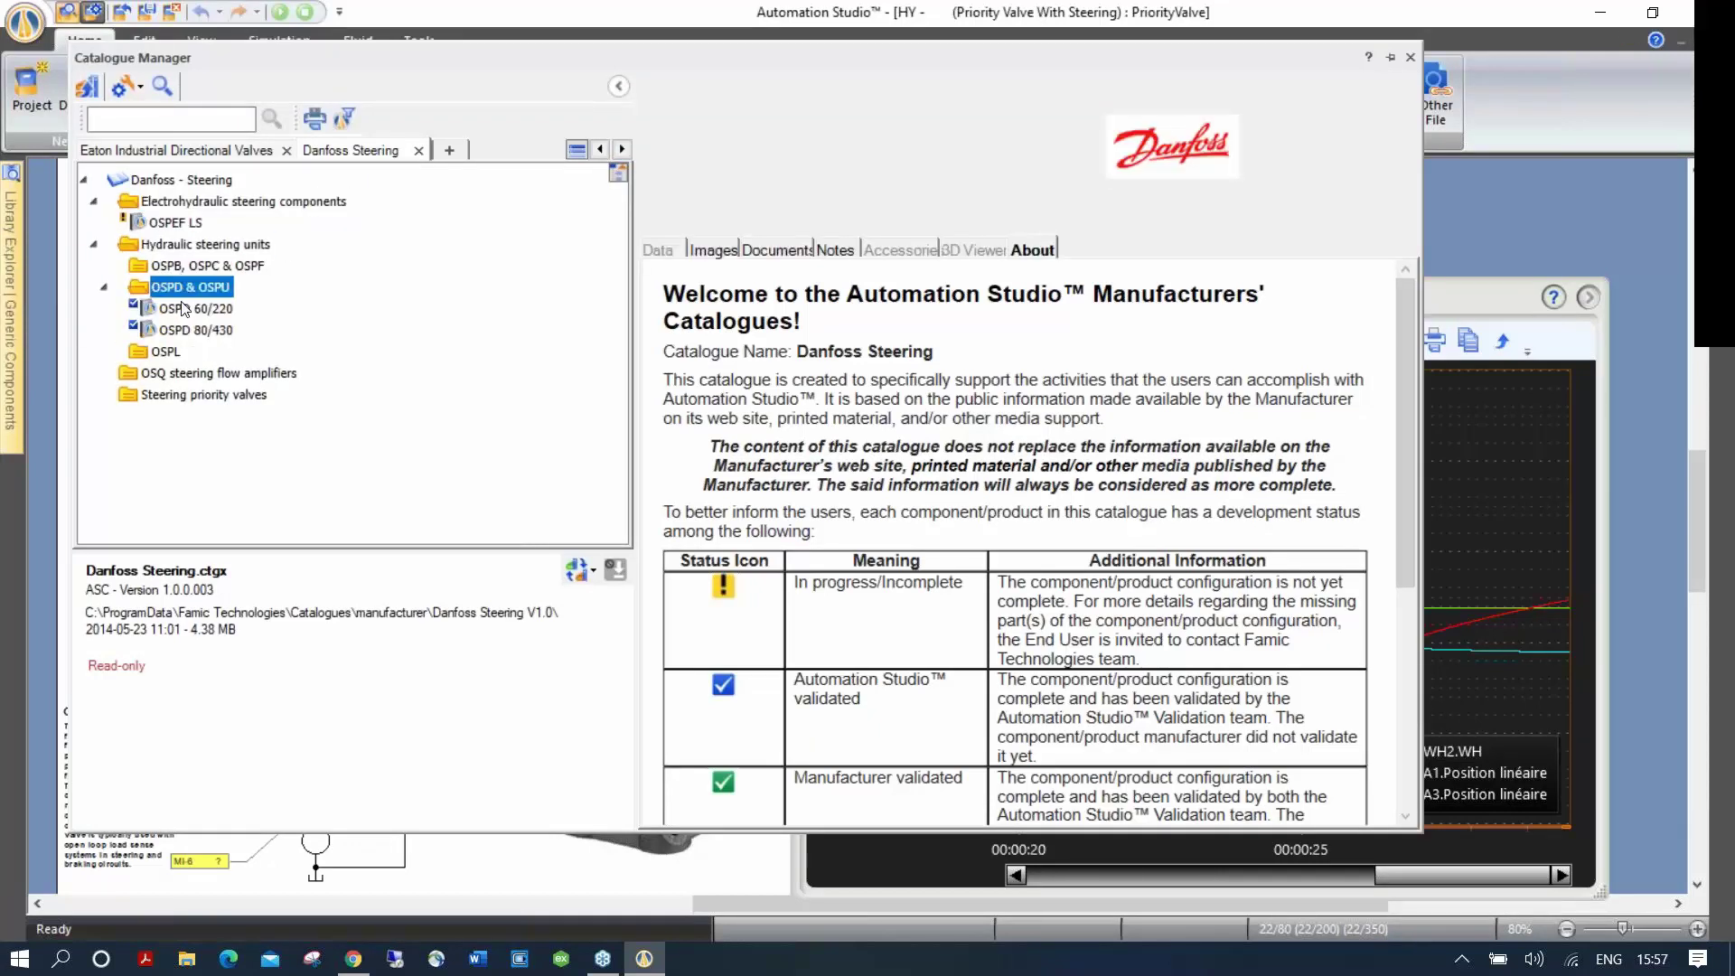
{"action": "left_click", "coordinate": [714, 251]}
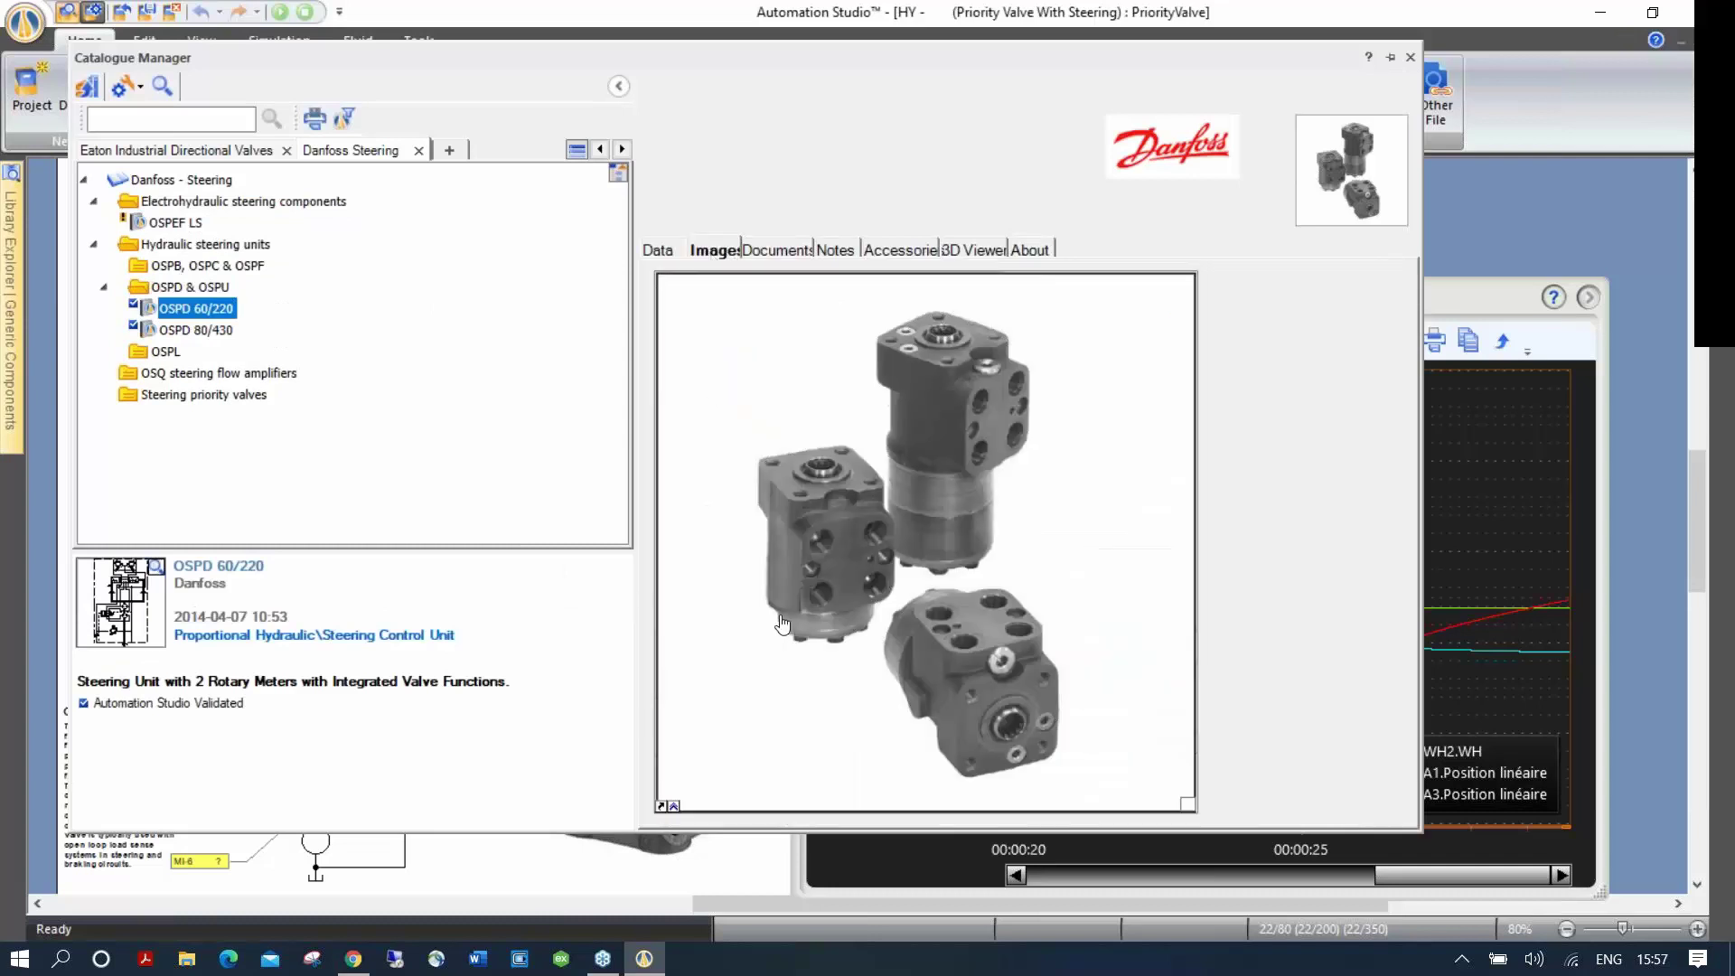
{"action": "left_click", "coordinate": [777, 250]}
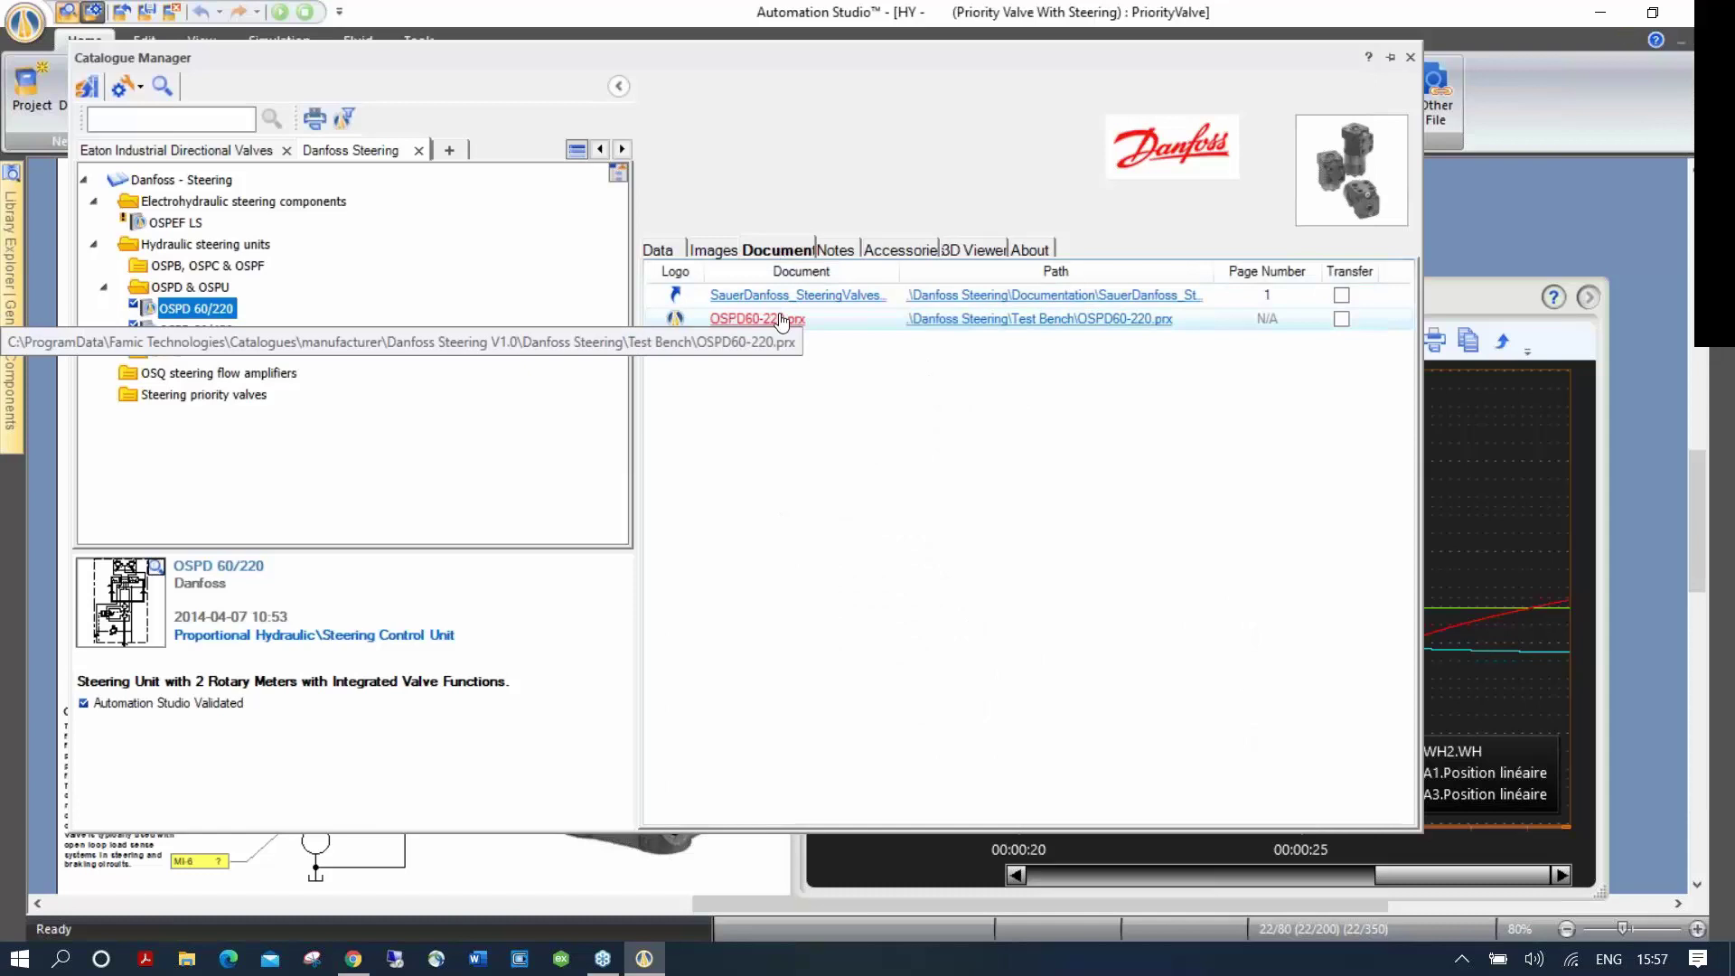
Step: View the image of steering priority valve 152B1085 and pin the Catalogue Manager so that it stays open
{"action": "double_click", "coordinate": [142, 396]}
{"action": "left_click", "coordinate": [175, 417]}
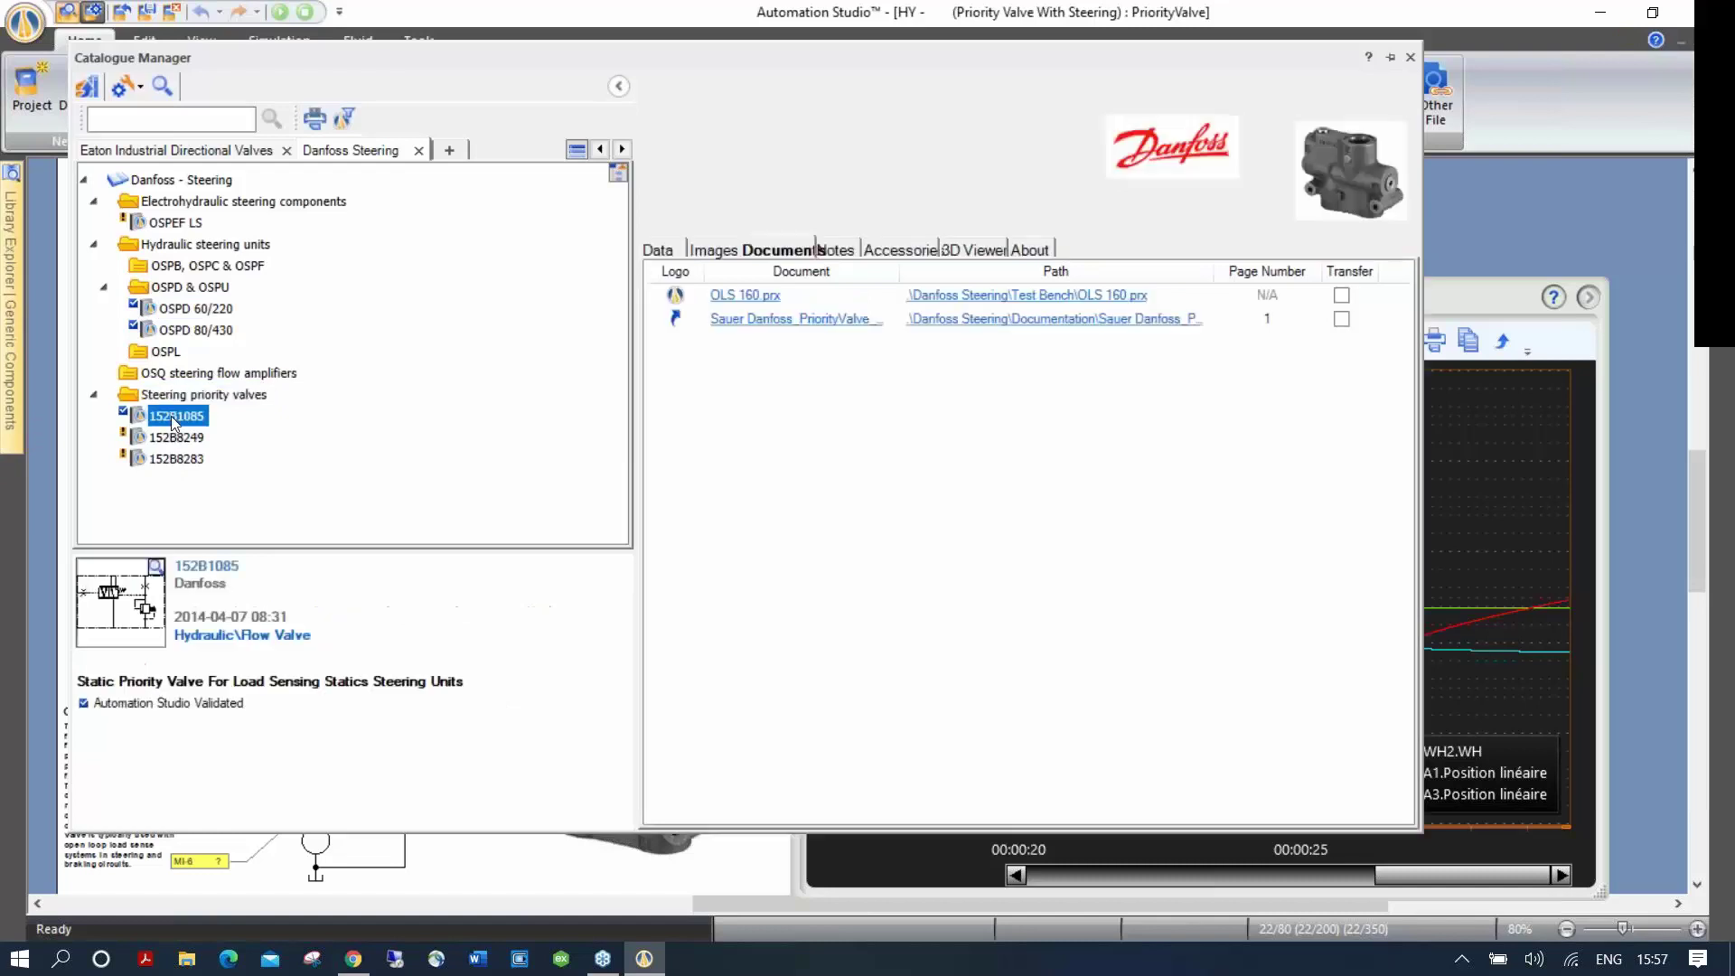
{"action": "left_click", "coordinate": [718, 251]}
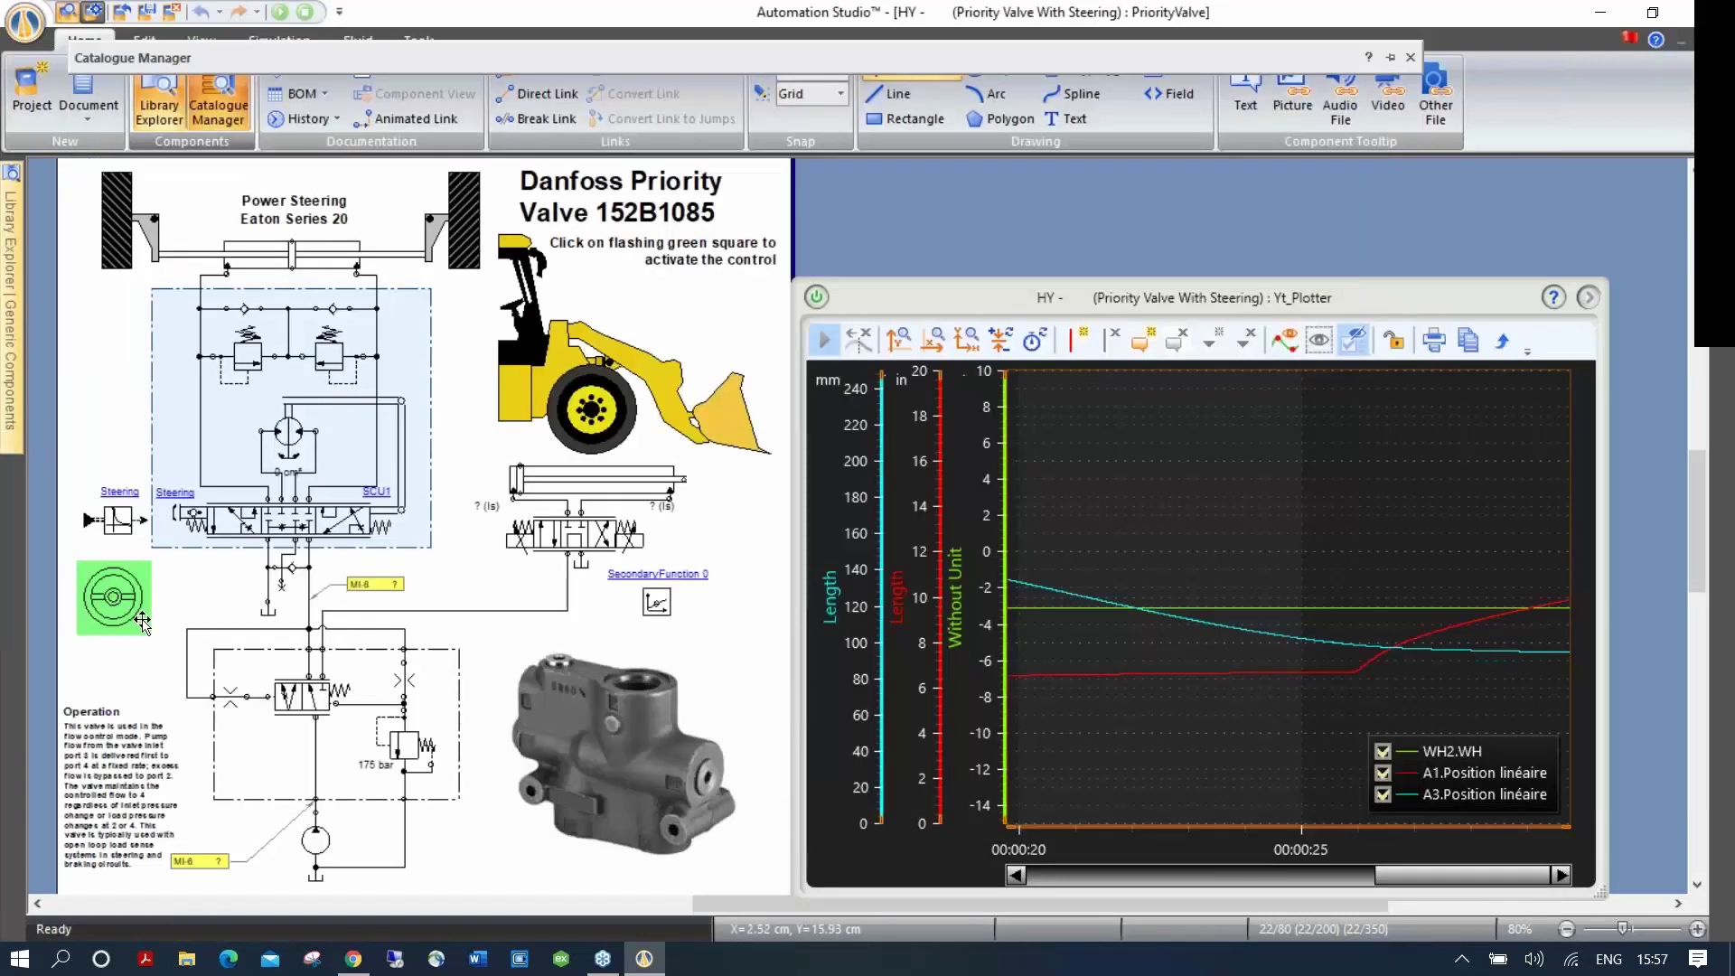
{"action": "mouse_move", "coordinate": [1160, 61]}
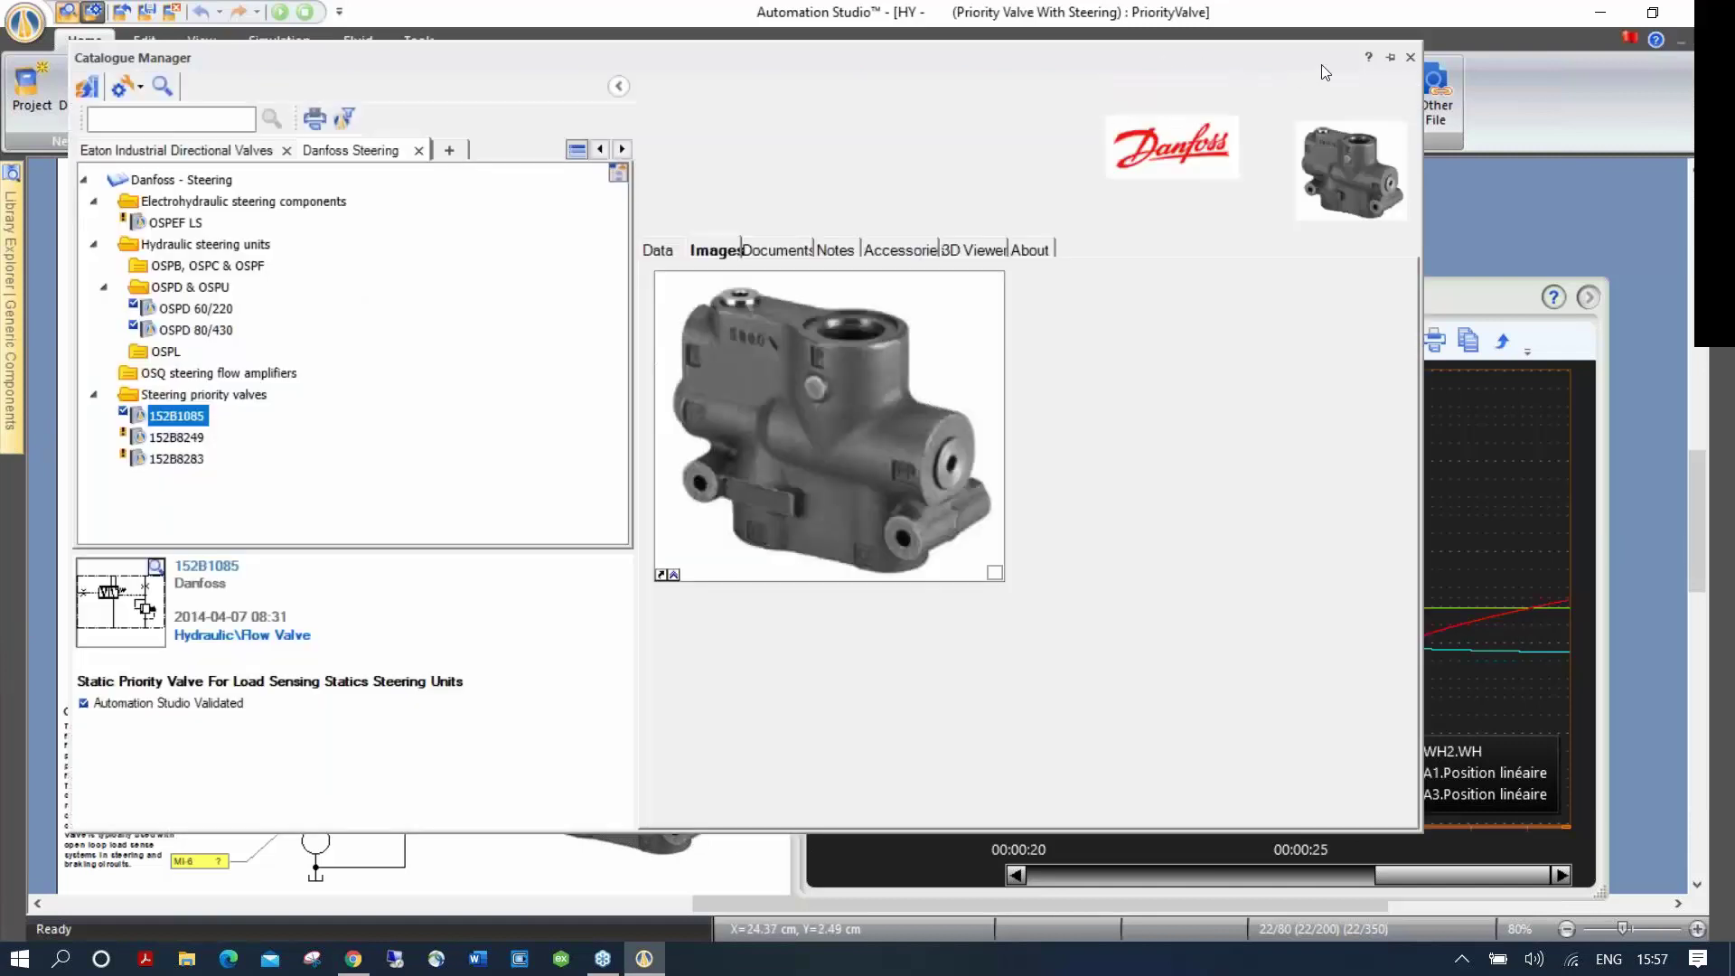
{"action": "left_click", "coordinate": [1389, 59]}
Step: In the Eaton Industrial Directional Valves catalogue, find the DG17V-3-0 valve under Directional Valves, Size 3 (D03), Manually Operated
{"action": "left_click", "coordinate": [176, 150]}
{"action": "double_click", "coordinate": [154, 202]}
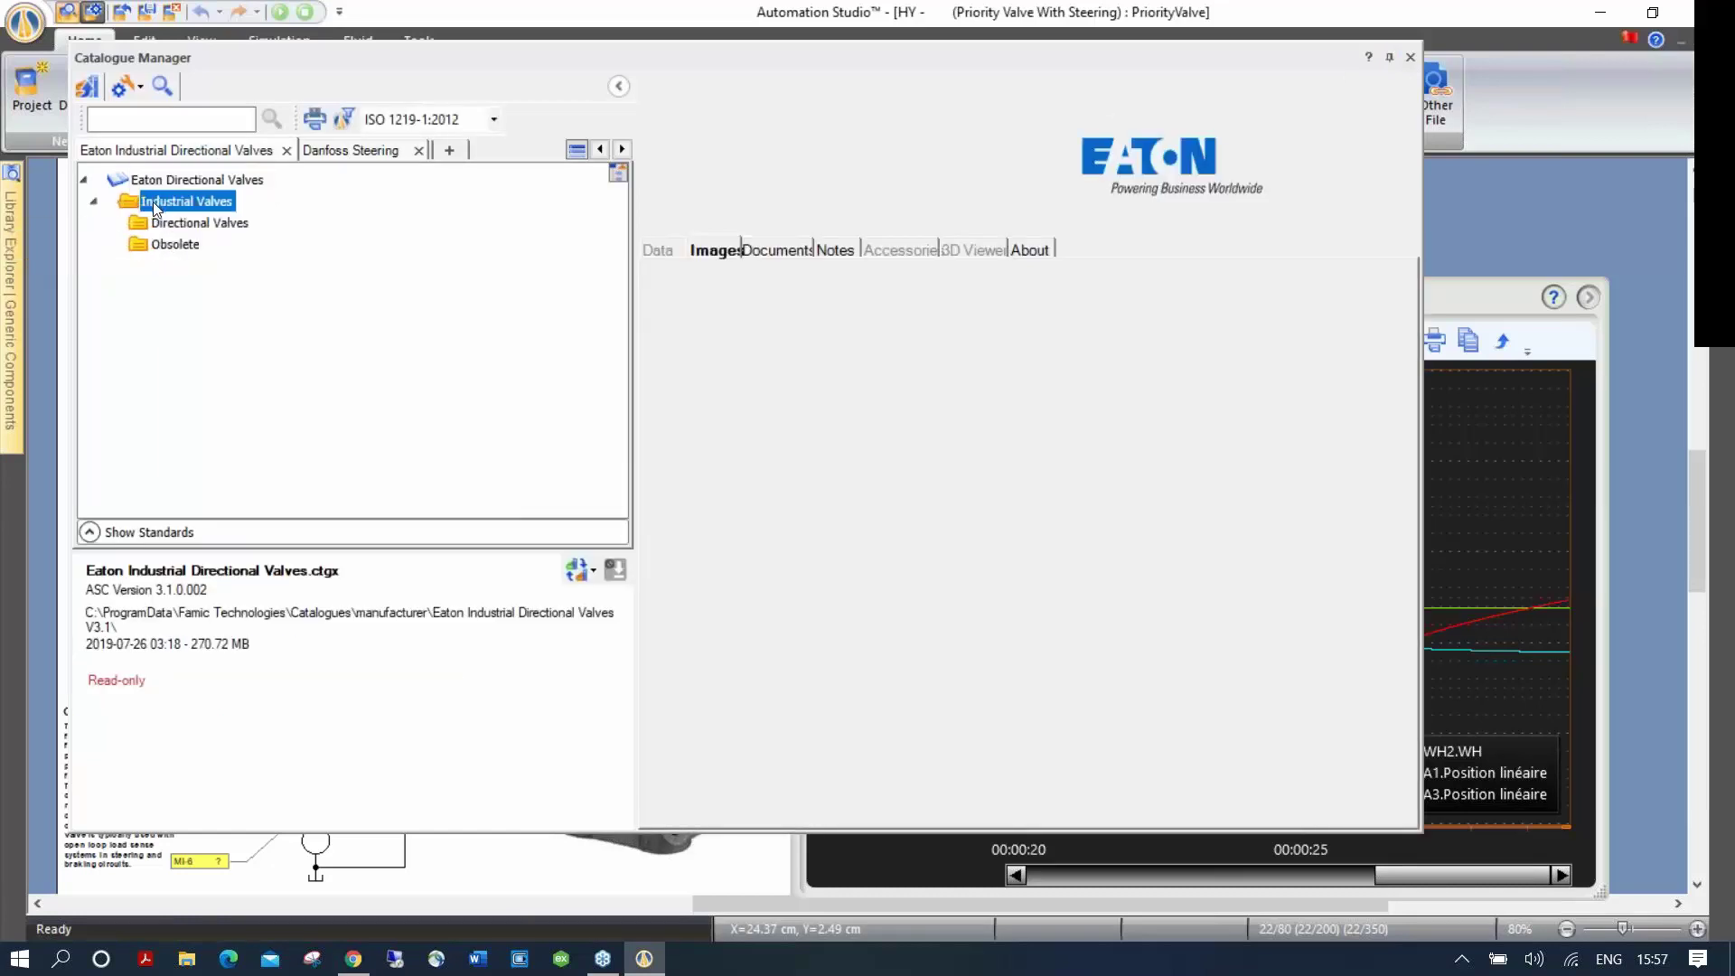
{"action": "double_click", "coordinate": [175, 228]}
{"action": "double_click", "coordinate": [191, 247]}
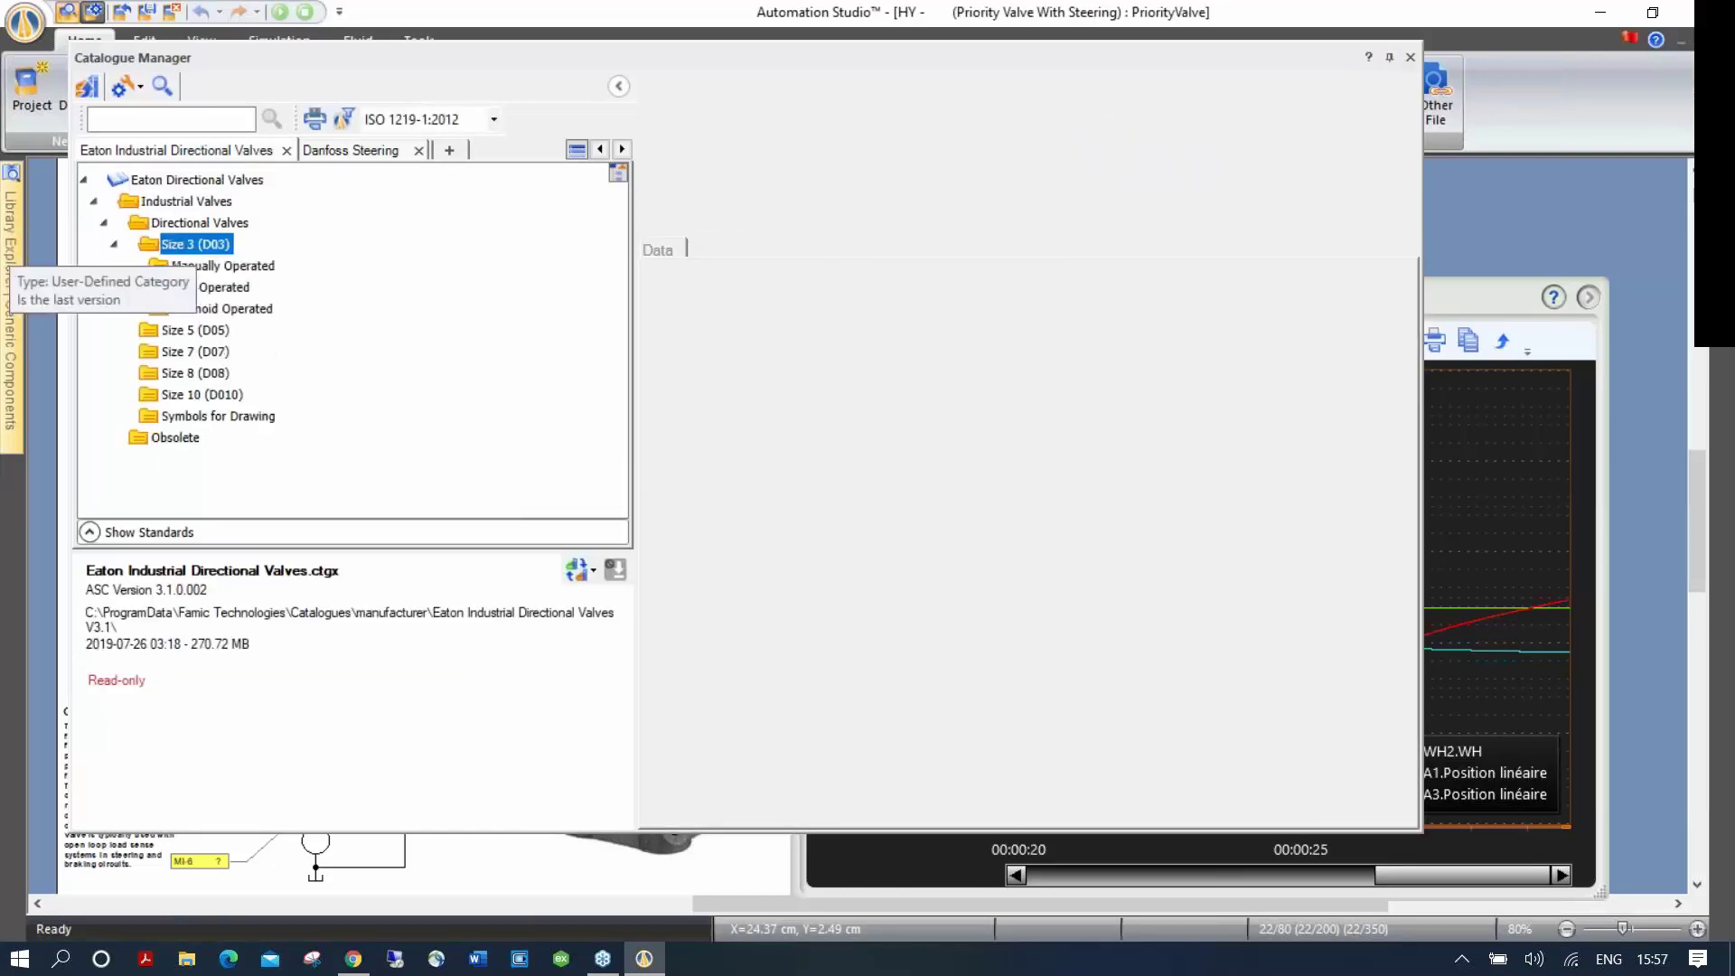
{"action": "double_click", "coordinate": [195, 266]}
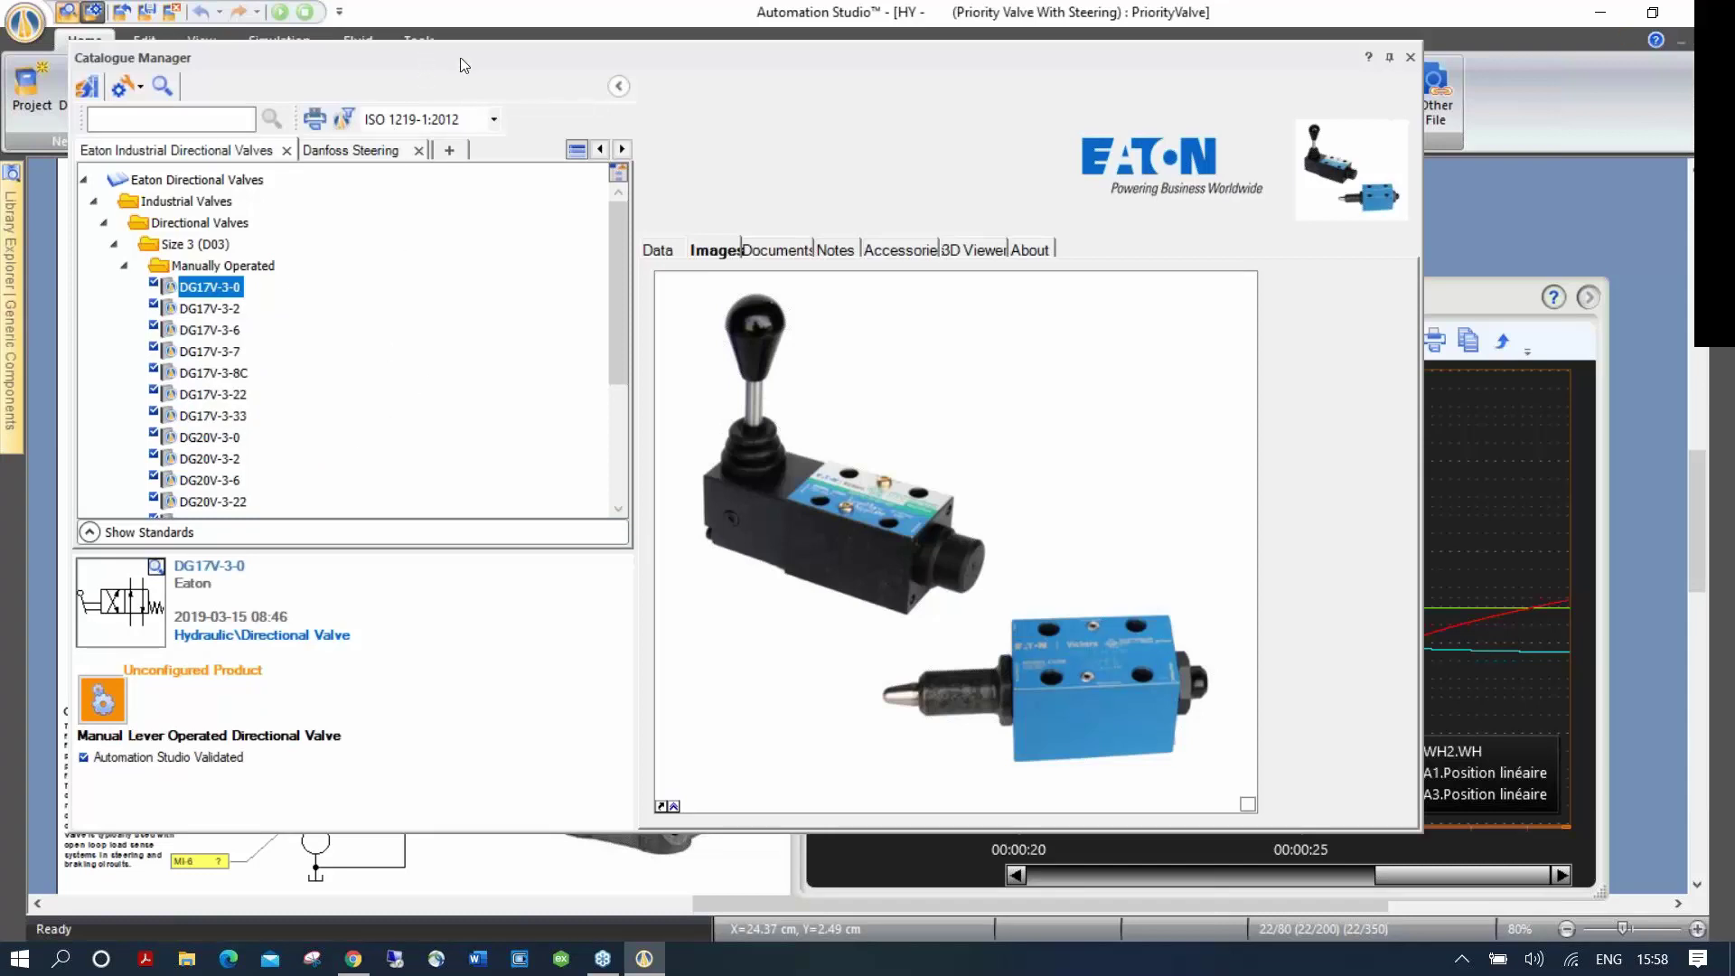
Step: Insert the Eaton DG17V-3-0 valve below the green steering wheel in the diagram and open its technical specifications
{"action": "left_click_drag", "start_coordinate": [463, 65], "coordinate": [830, 111]}
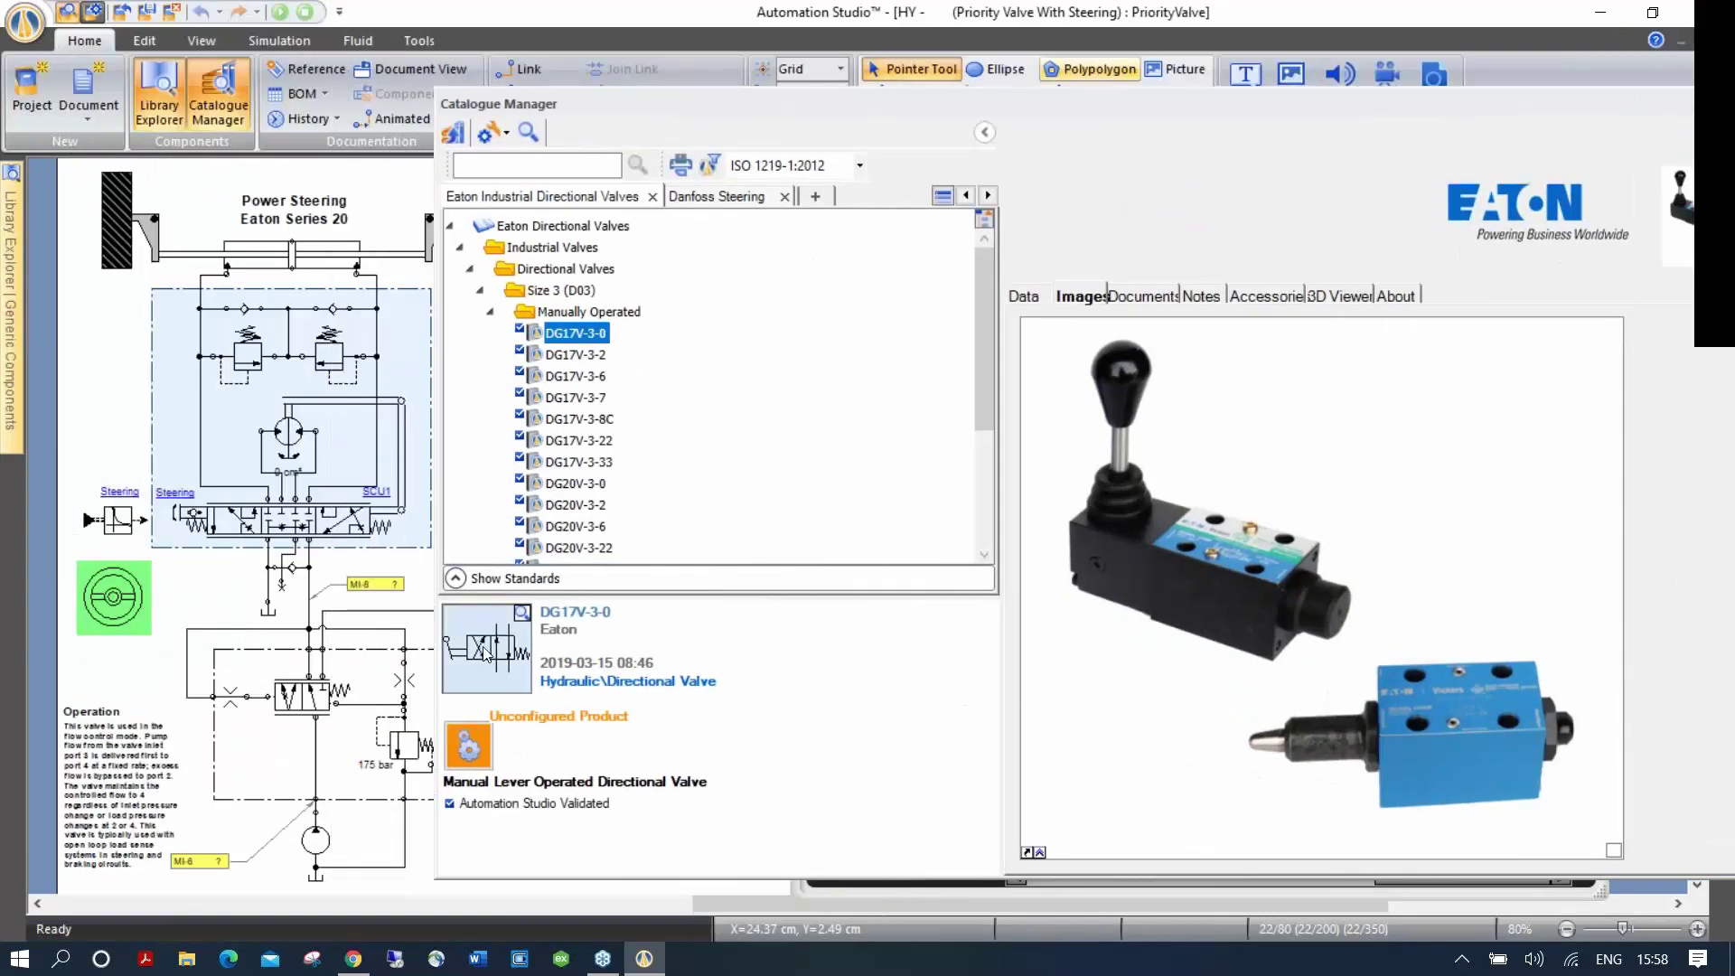
{"action": "left_click_drag", "start_coordinate": [485, 650], "coordinate": [99, 662]}
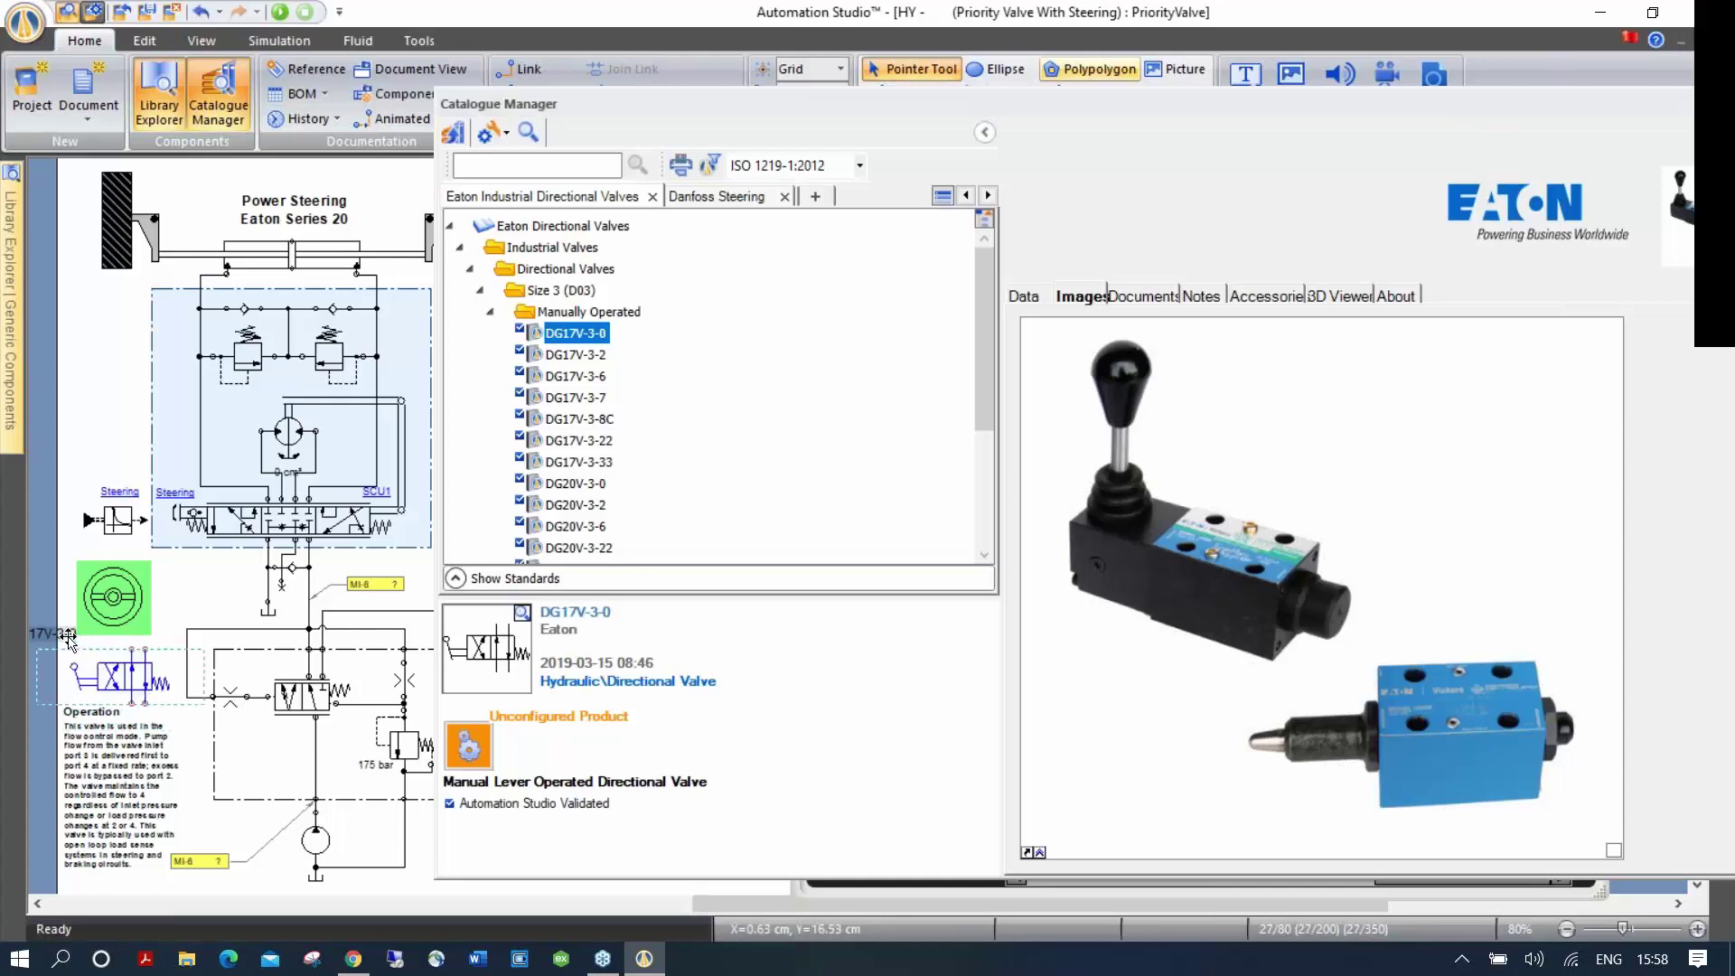
{"action": "double_click", "coordinate": [136, 679]}
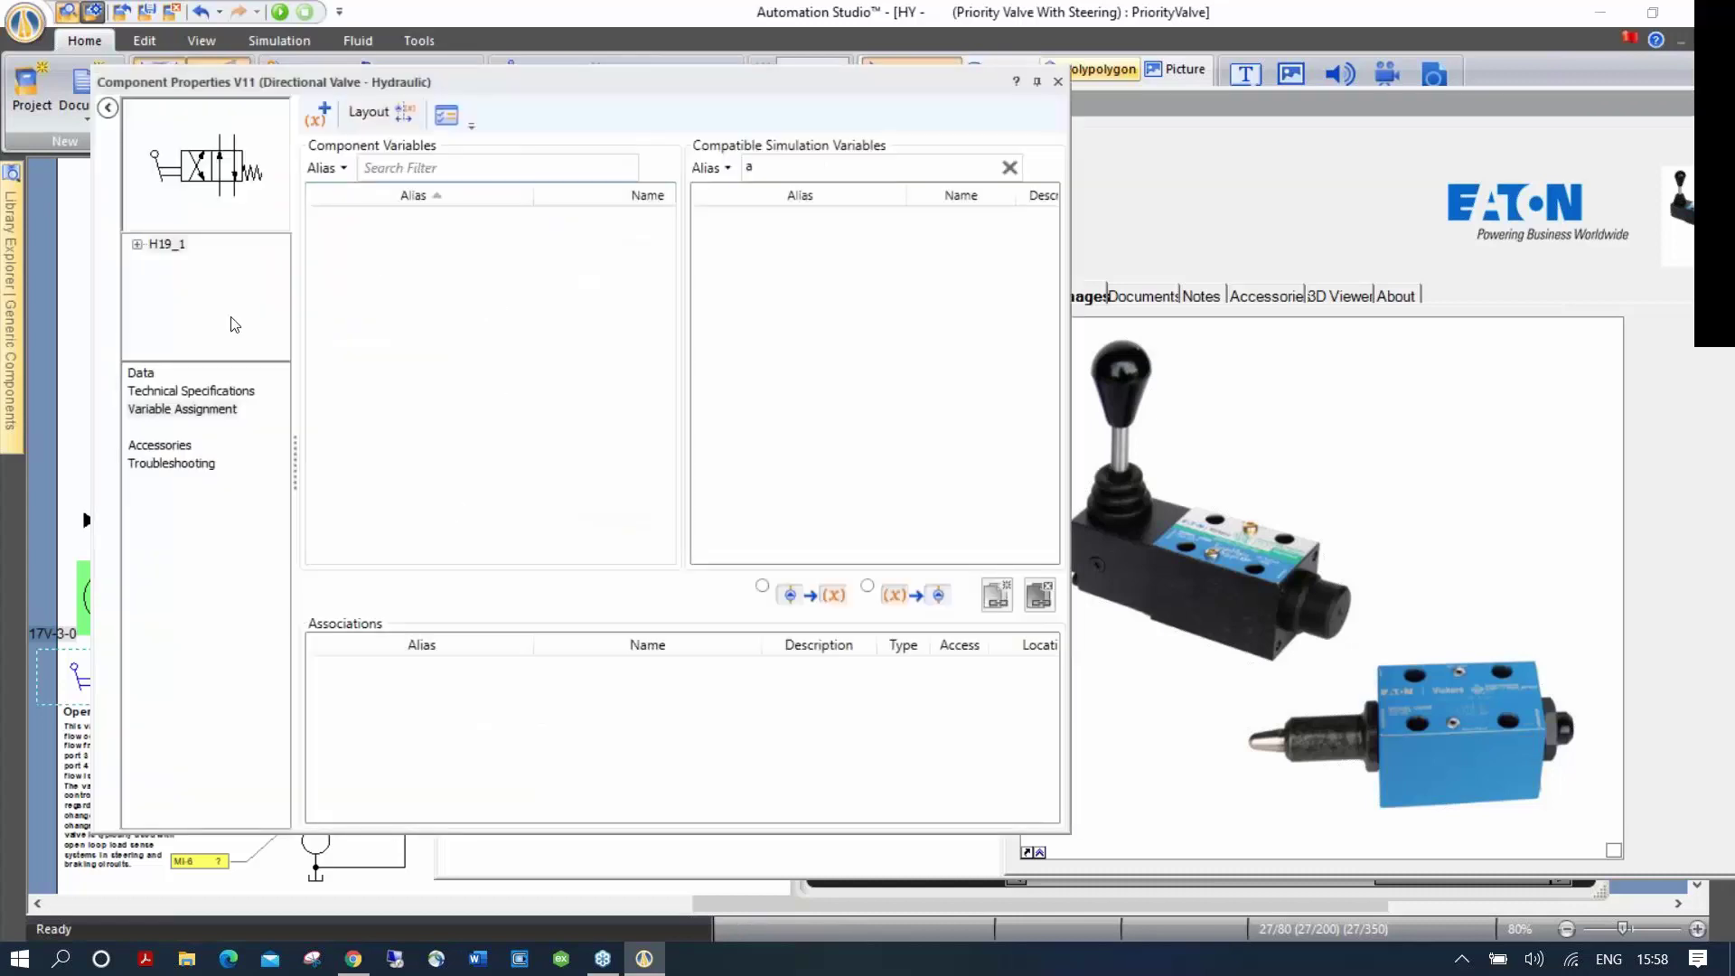
{"action": "left_click", "coordinate": [150, 390]}
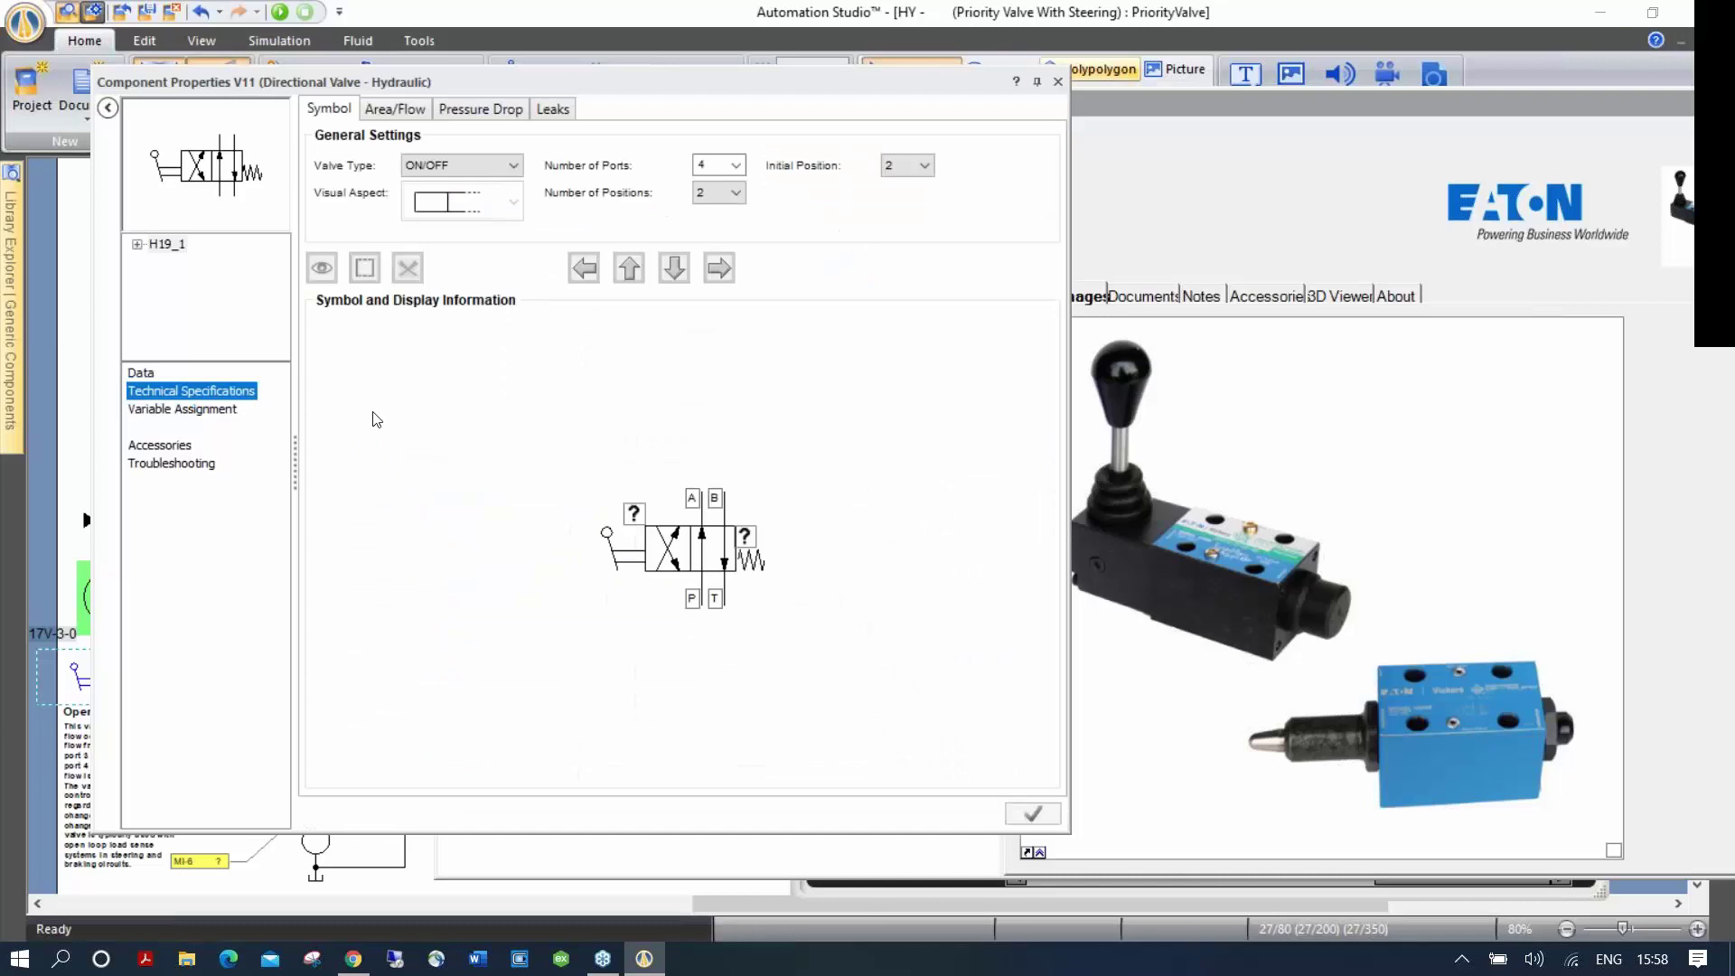
Step: Review the area/flow and pressure drop curves of the inserted DG17V-3-0 valve and close its properties
{"action": "left_click", "coordinate": [399, 110]}
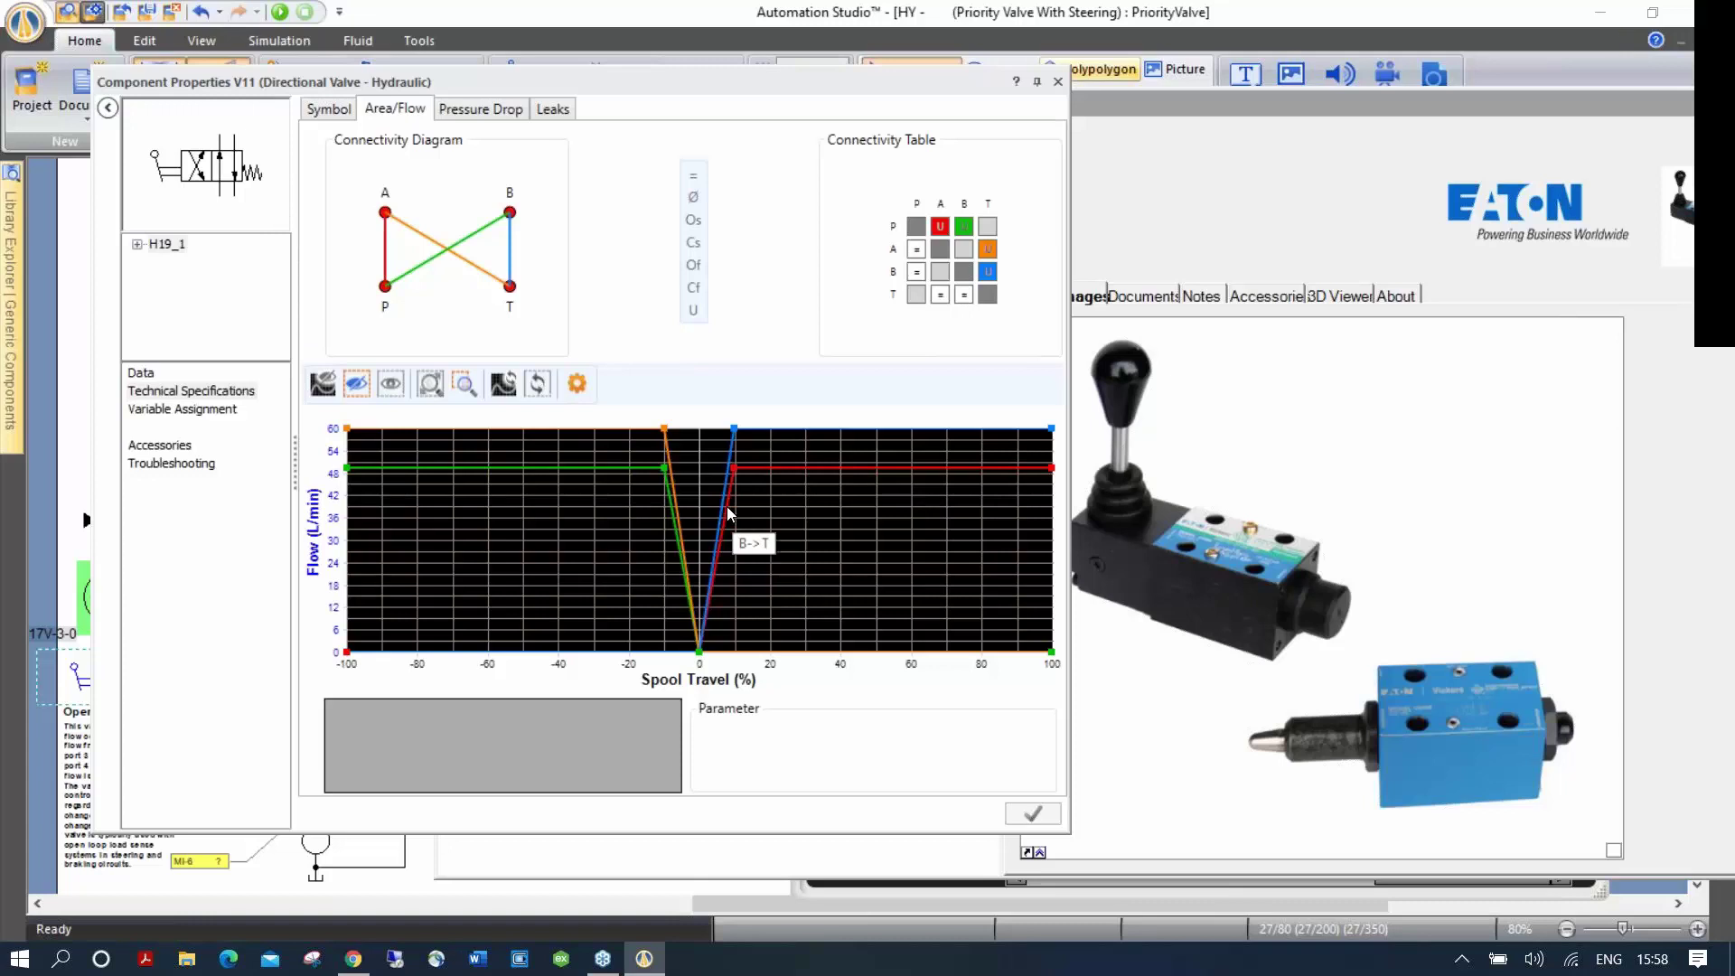
{"action": "left_click", "coordinate": [469, 112]}
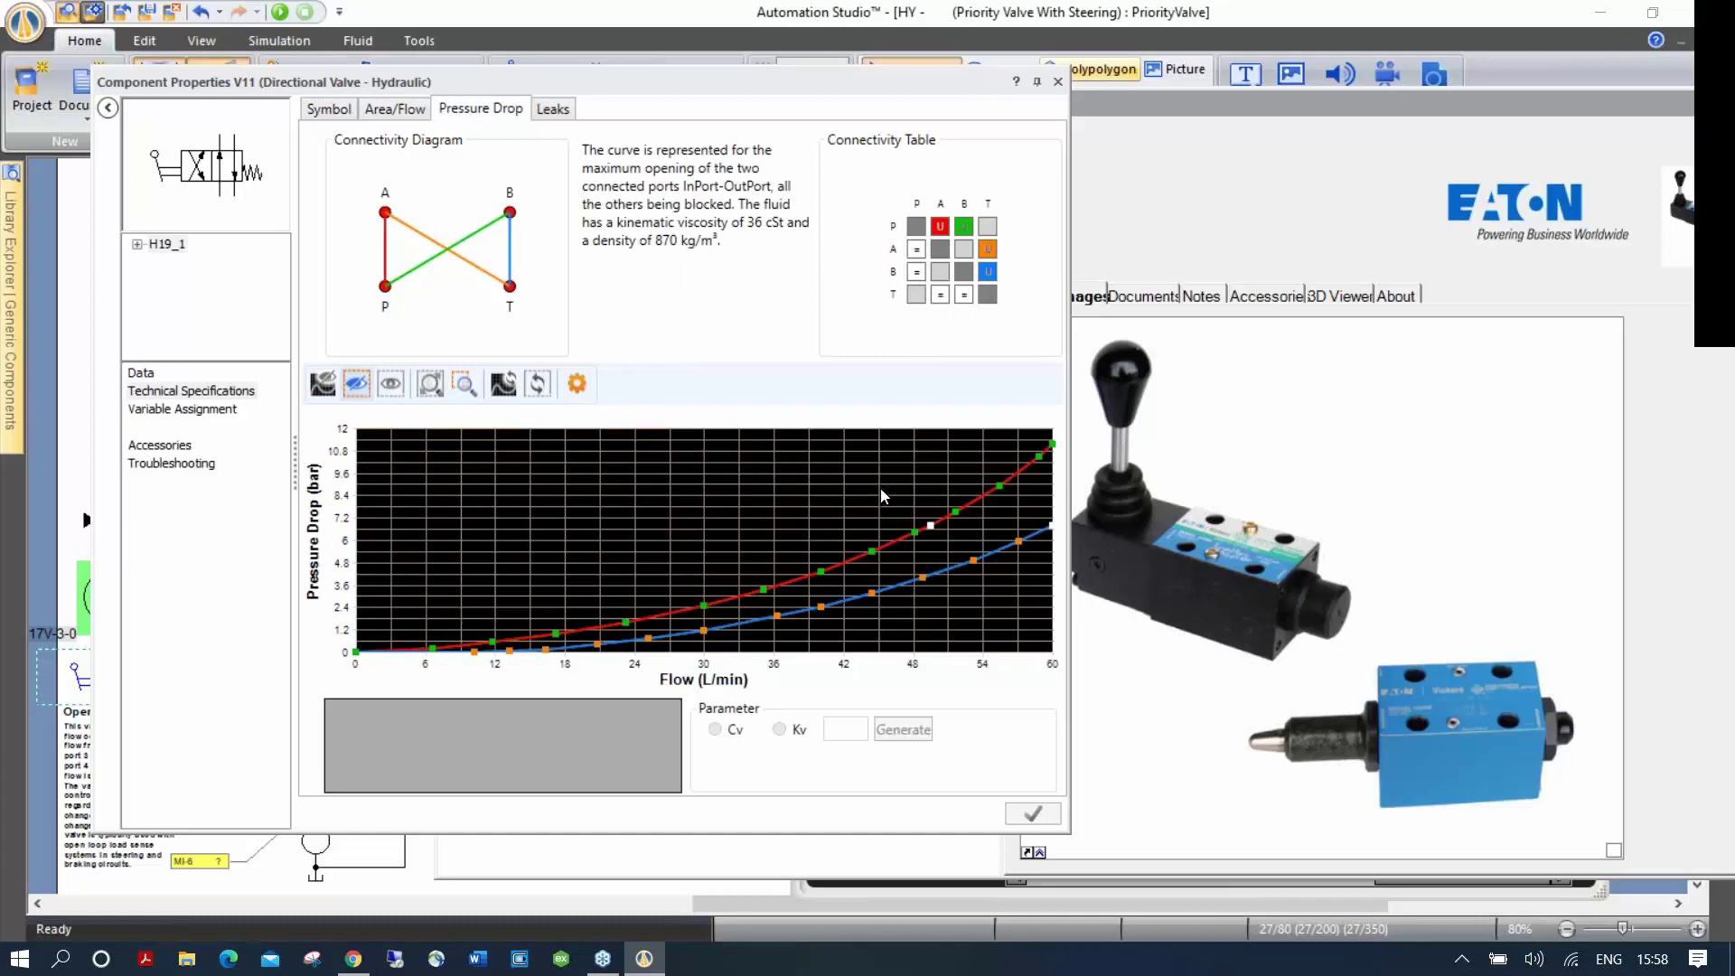
{"action": "left_click", "coordinate": [1057, 82]}
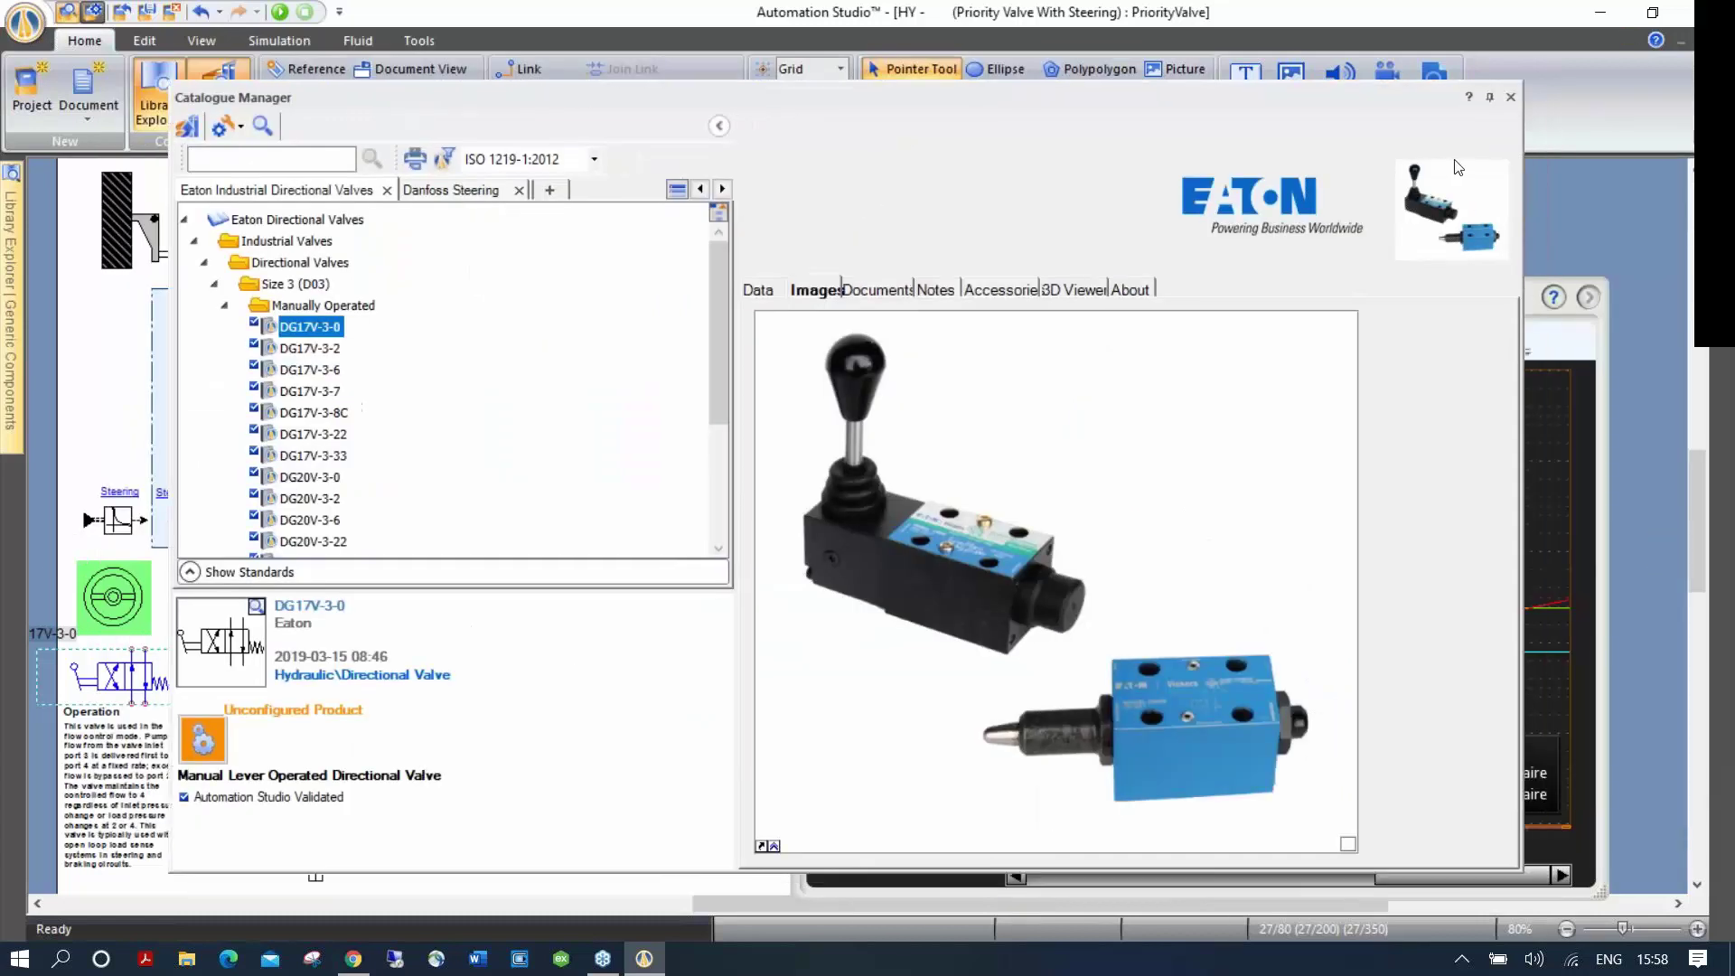
Step: Close the Catalogue Manager and delete the inserted DG17V-3-0 valve from the priority valve diagram
{"action": "left_click", "coordinate": [1510, 97]}
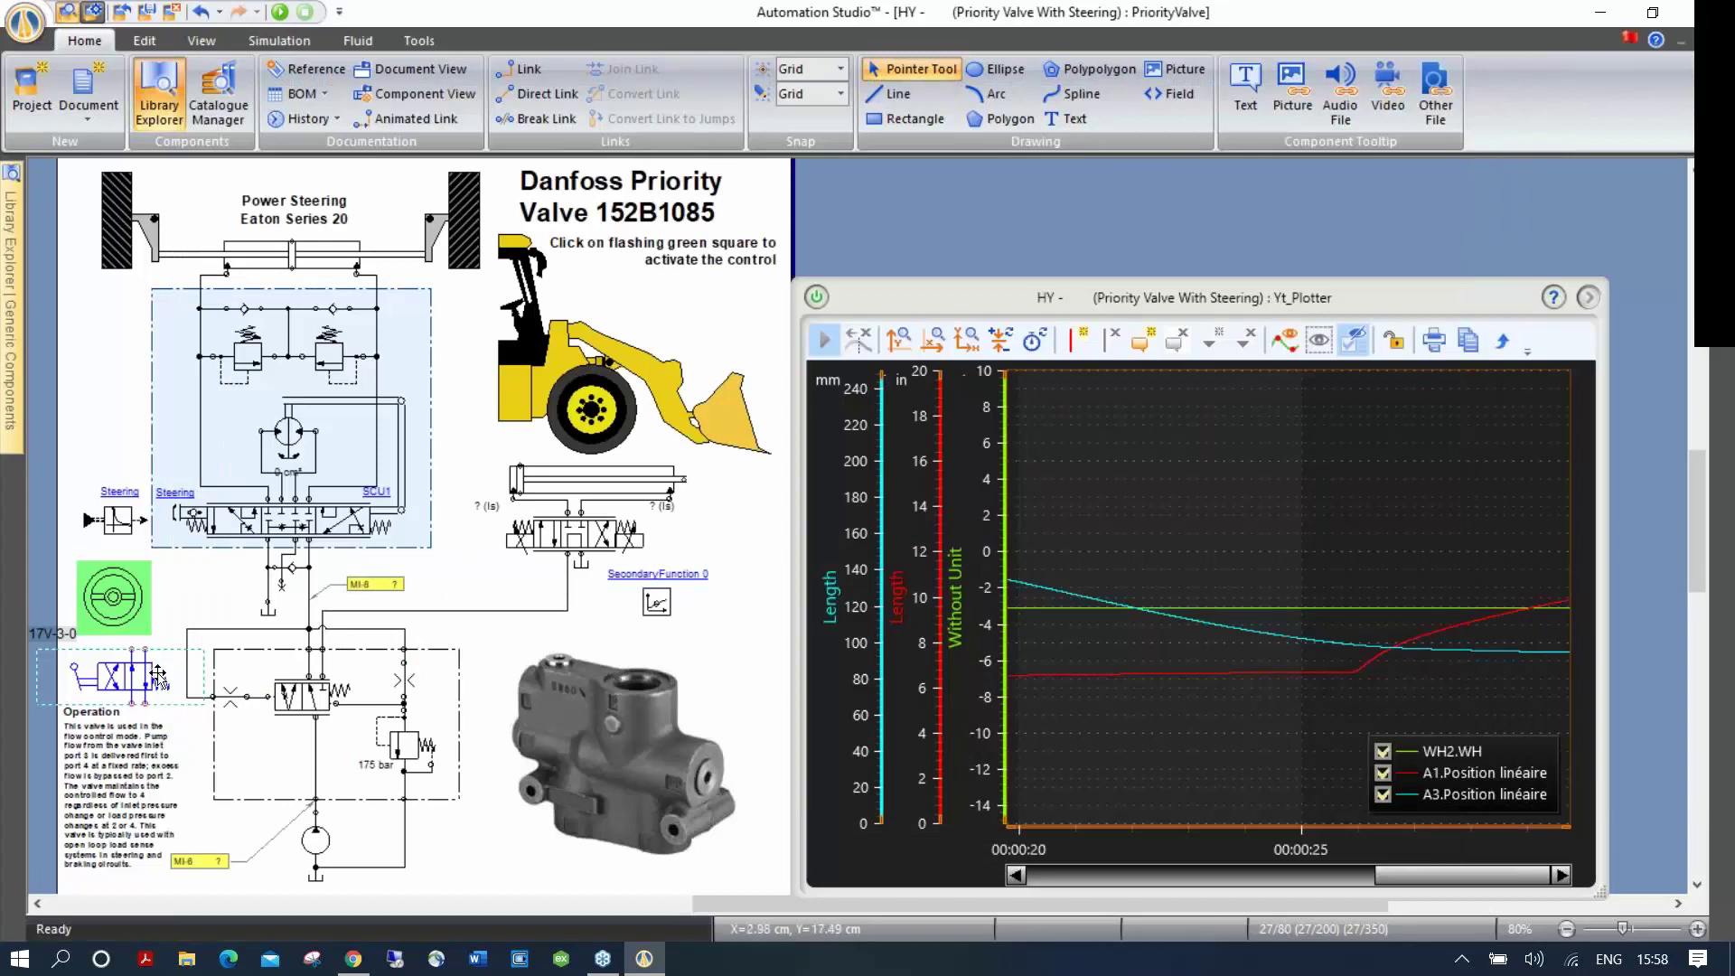
{"action": "key", "text": "Delete"}
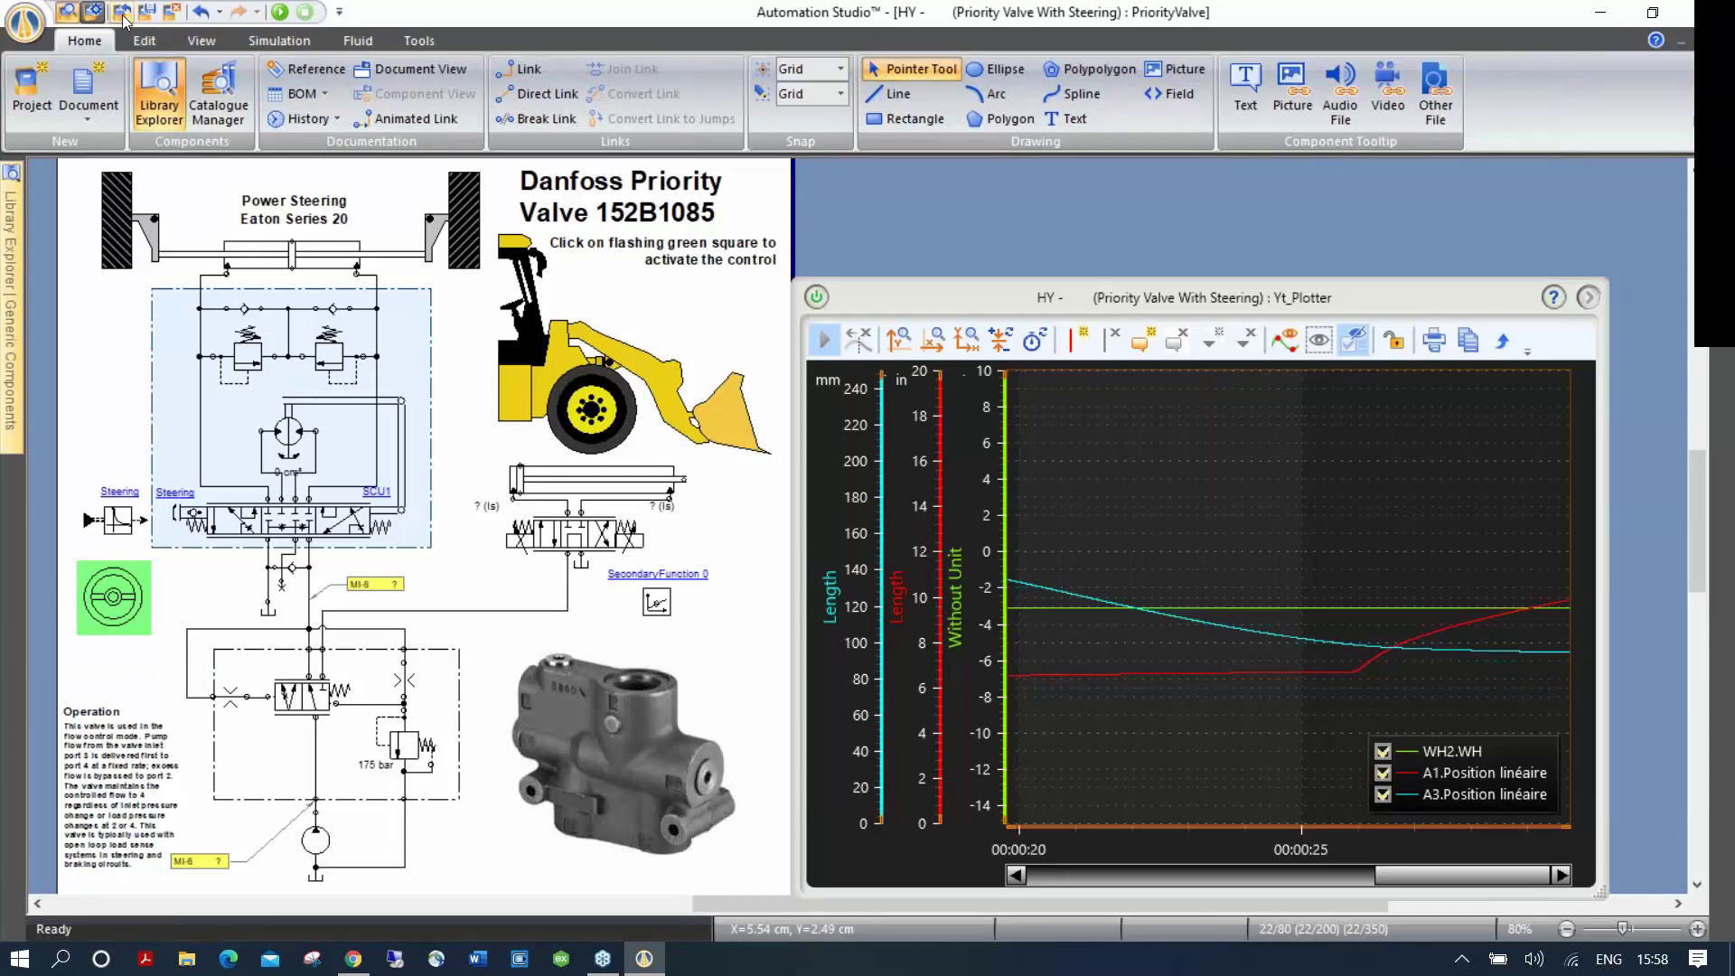
Step: Close the Priority Valve With Steering project and open the Heat Transfer project from the Demo Hydraulic folder
{"action": "key", "text": "ctrl+F4"}
{"action": "left_click", "coordinate": [920, 533]}
{"action": "key", "text": "ctrl+o"}
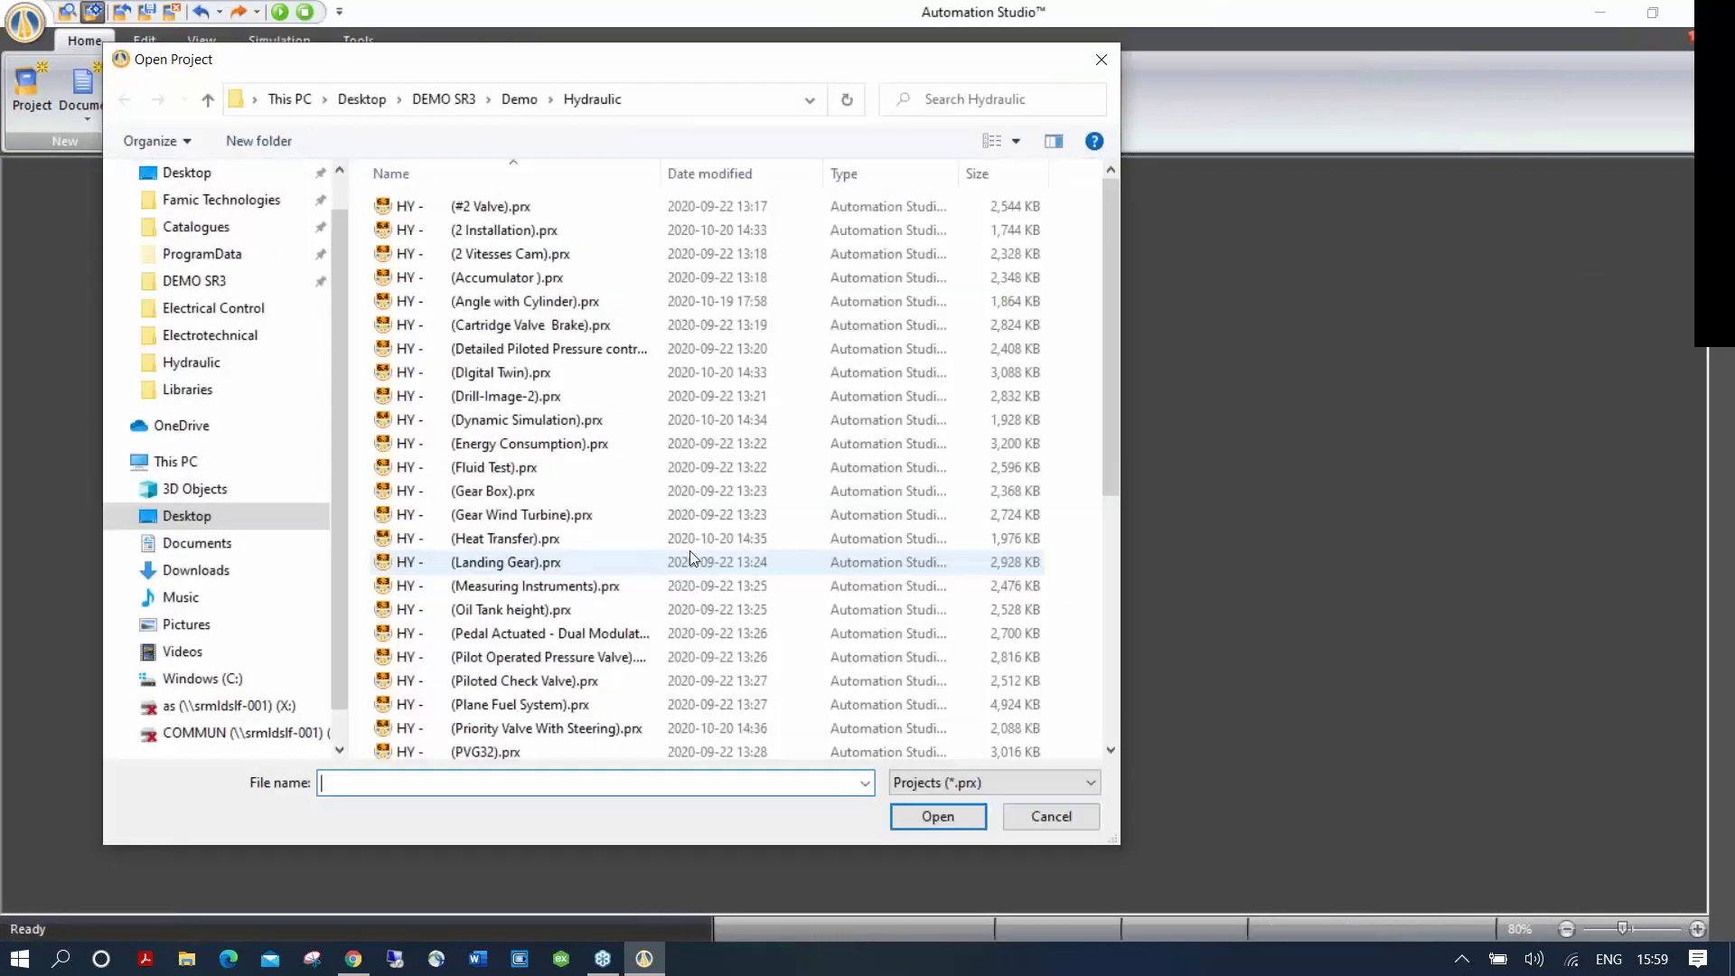
{"action": "double_click", "coordinate": [504, 539]}
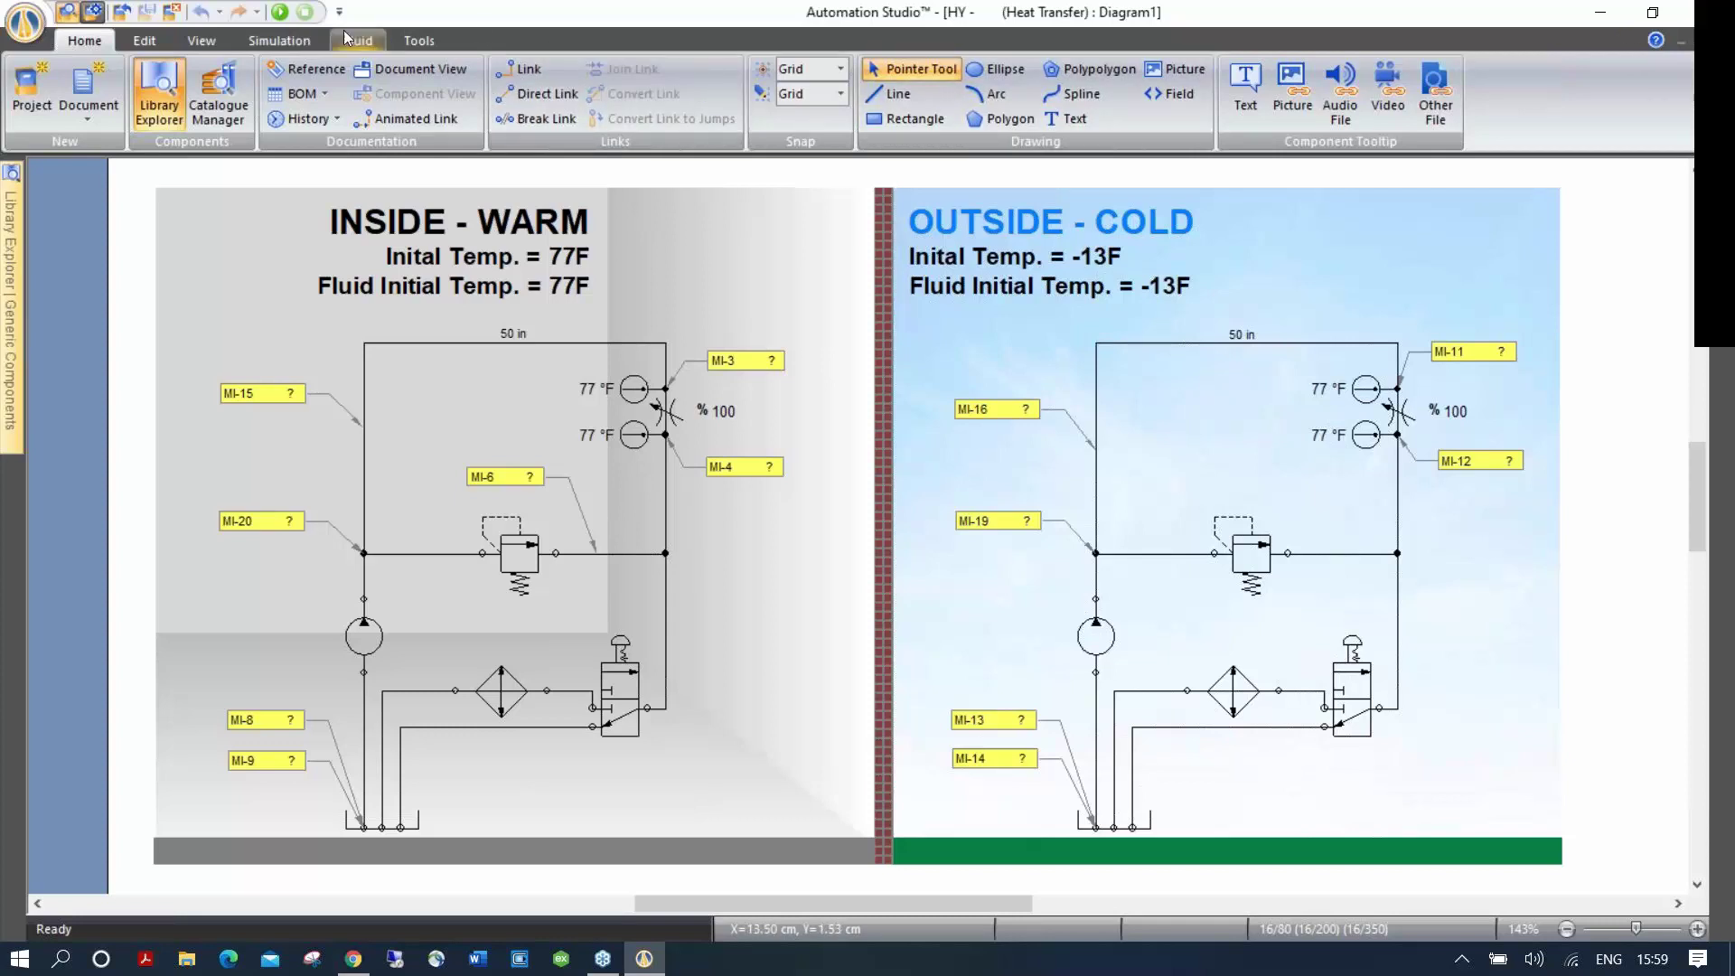
Step: Simulate the project and reduce the internal diameter of the warm circuit's variable orifice to 0.22 in and finally 0.19 in
{"action": "left_click", "coordinate": [280, 12]}
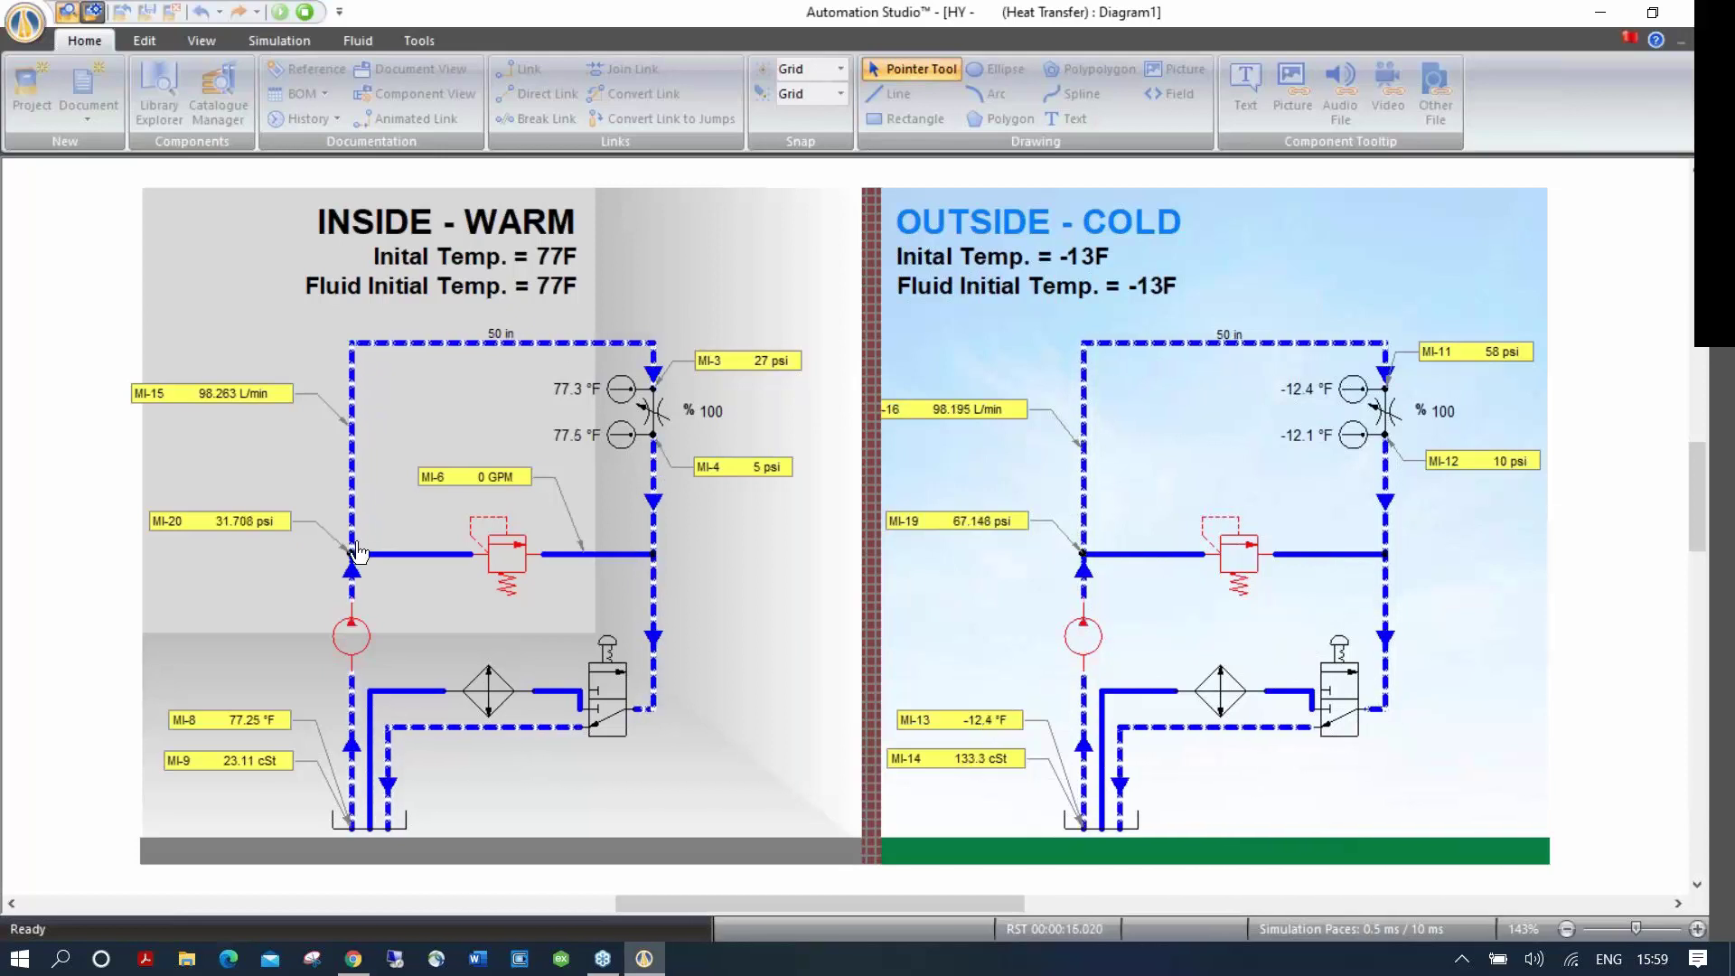
{"action": "scroll", "coordinate": [380, 526], "scroll_direction": "up", "scroll_amount": 3}
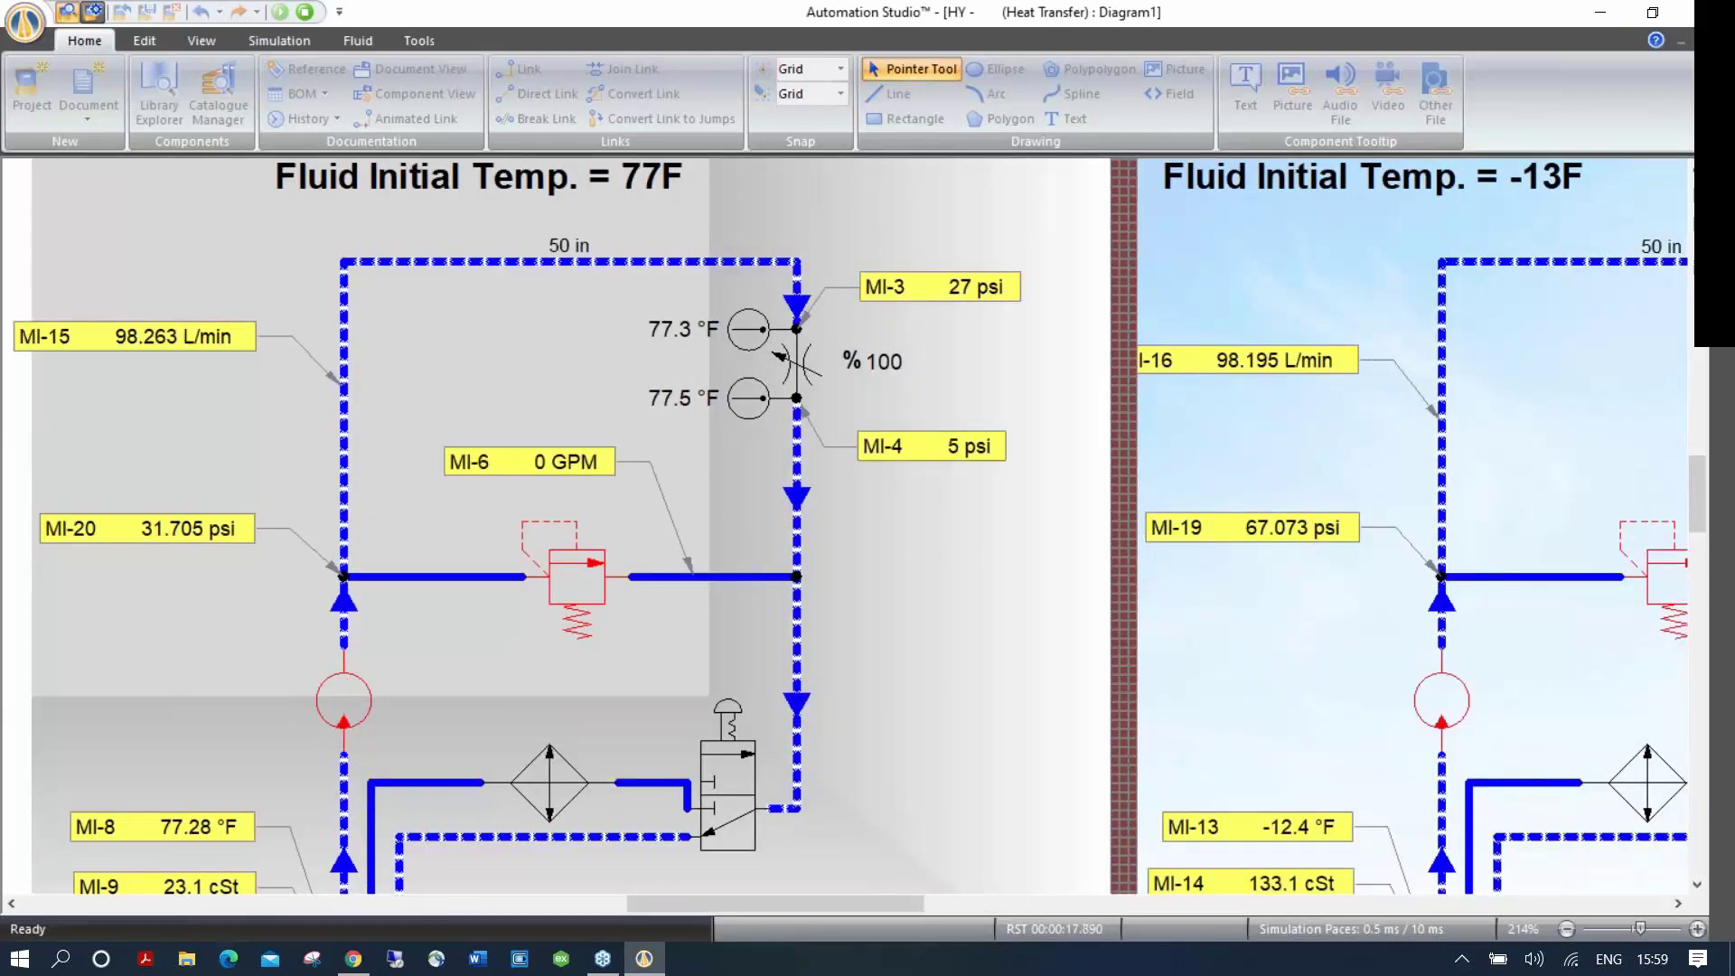
{"action": "left_click_drag", "start_coordinate": [521, 595], "coordinate": [752, 508]}
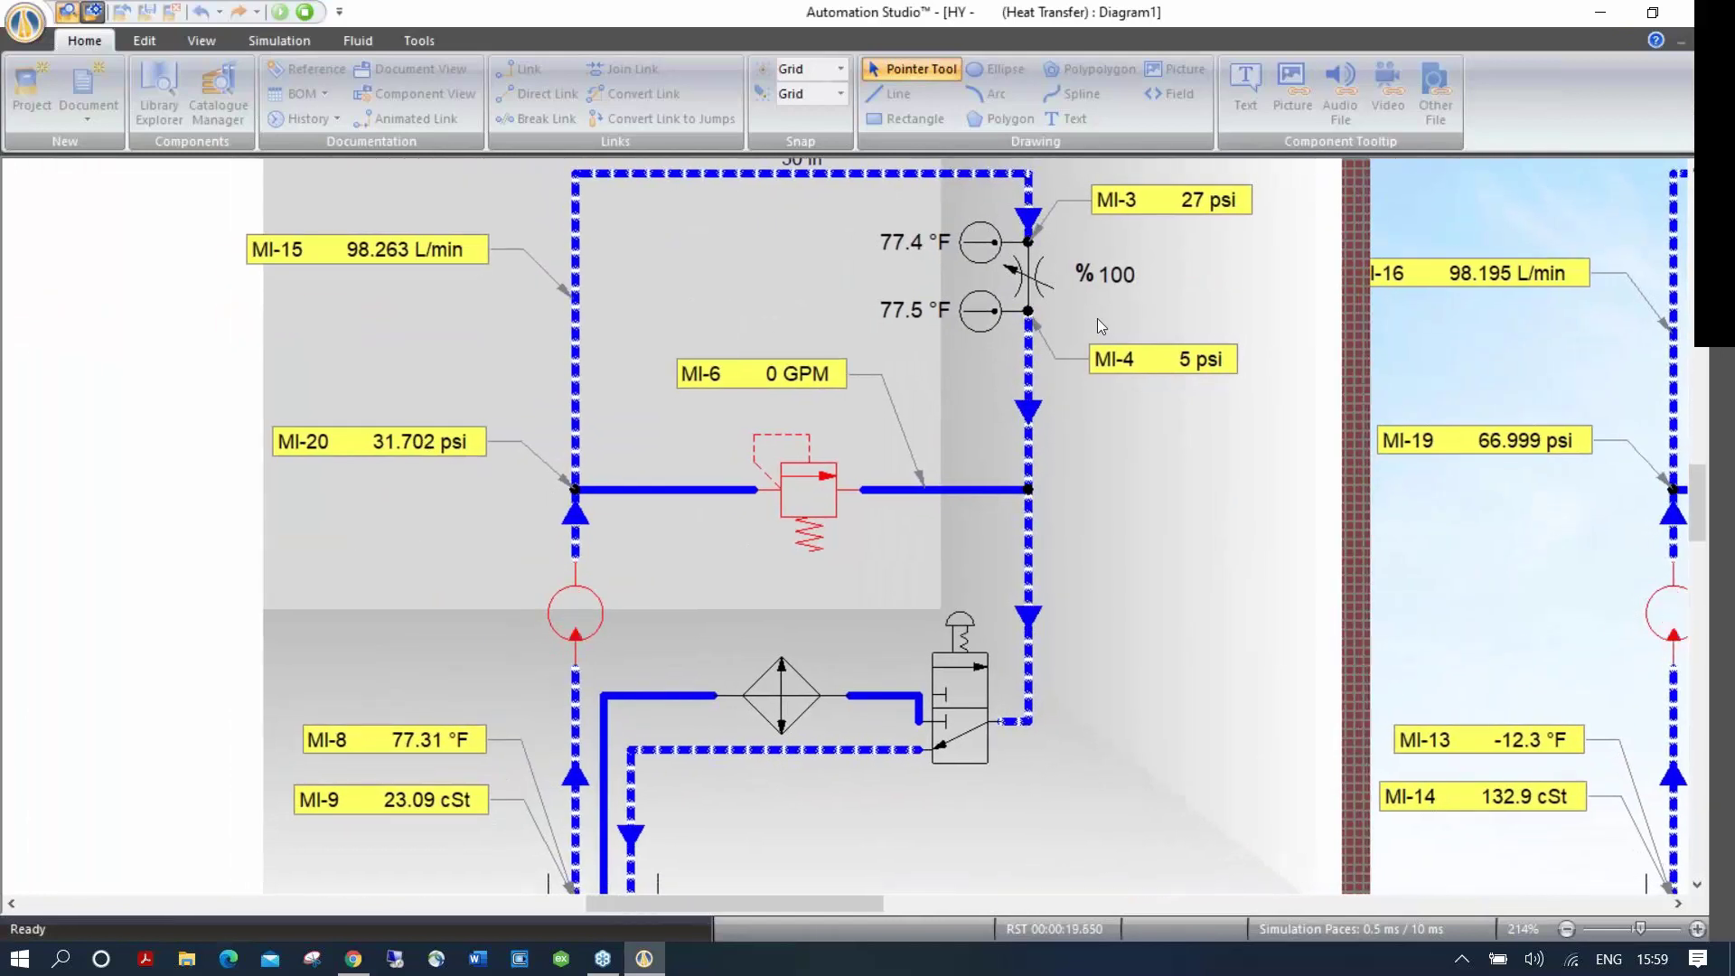
{"action": "left_click", "coordinate": [1107, 273]}
{"action": "left_click_drag", "start_coordinate": [1182, 276], "coordinate": [1290, 231]}
{"action": "left_click_drag", "start_coordinate": [1400, 305], "coordinate": [1312, 307]}
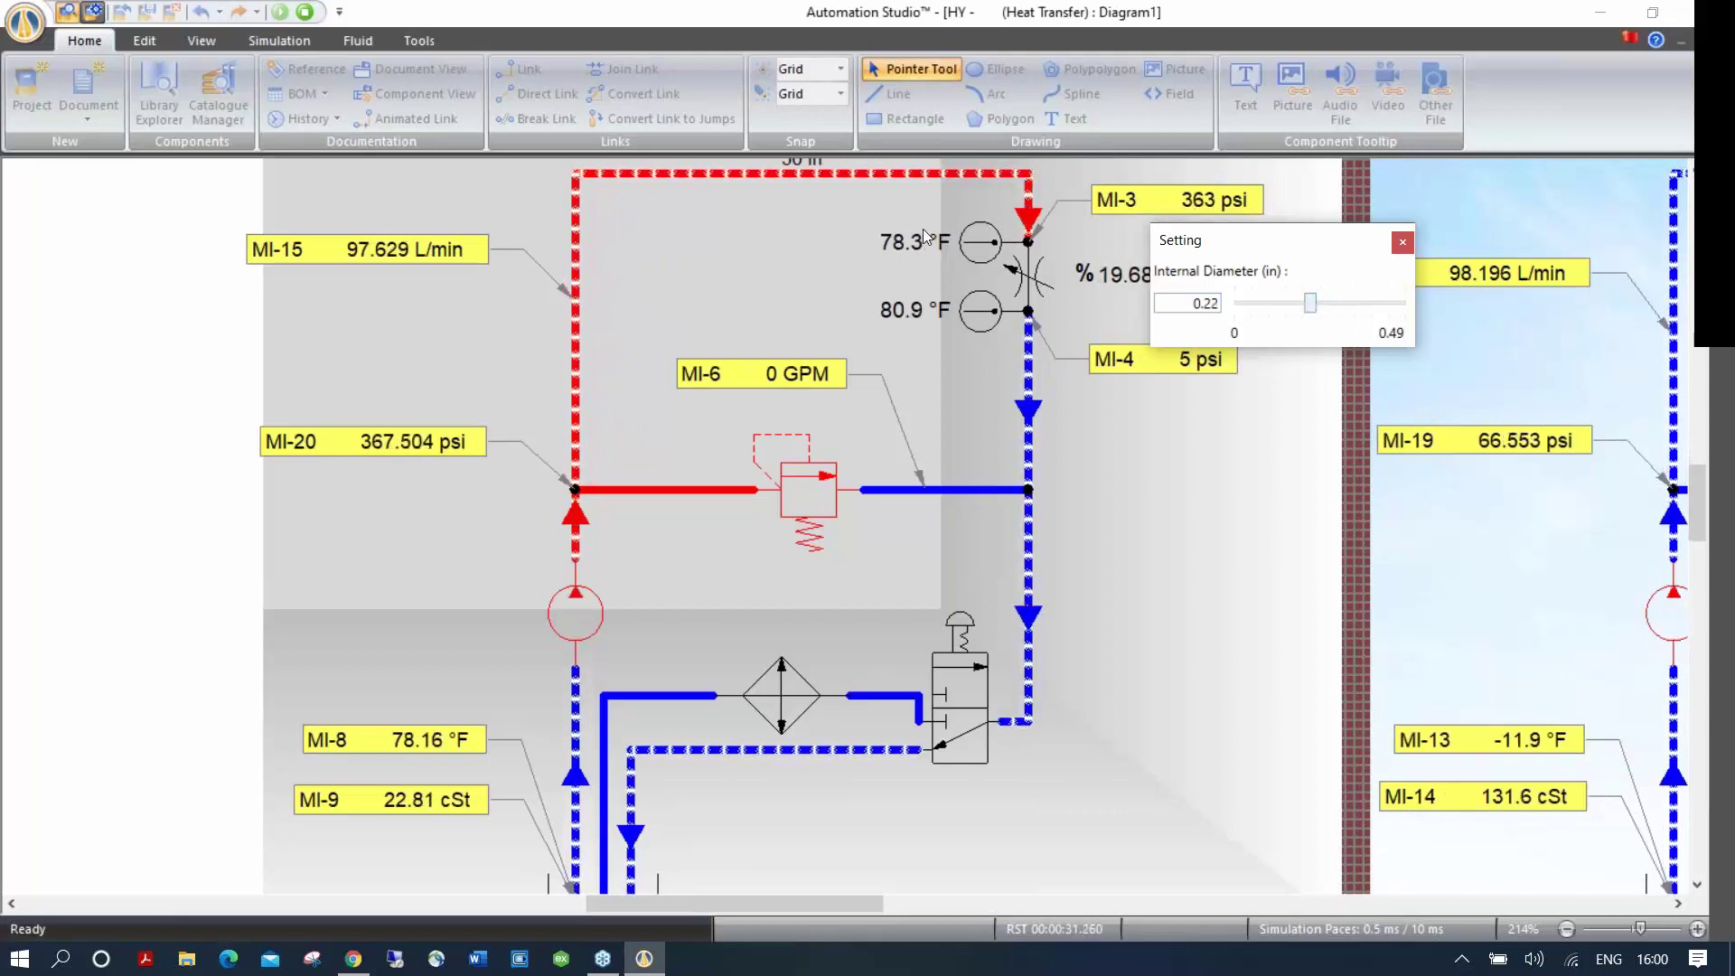
{"action": "left_click_drag", "start_coordinate": [1311, 305], "coordinate": [1300, 305]}
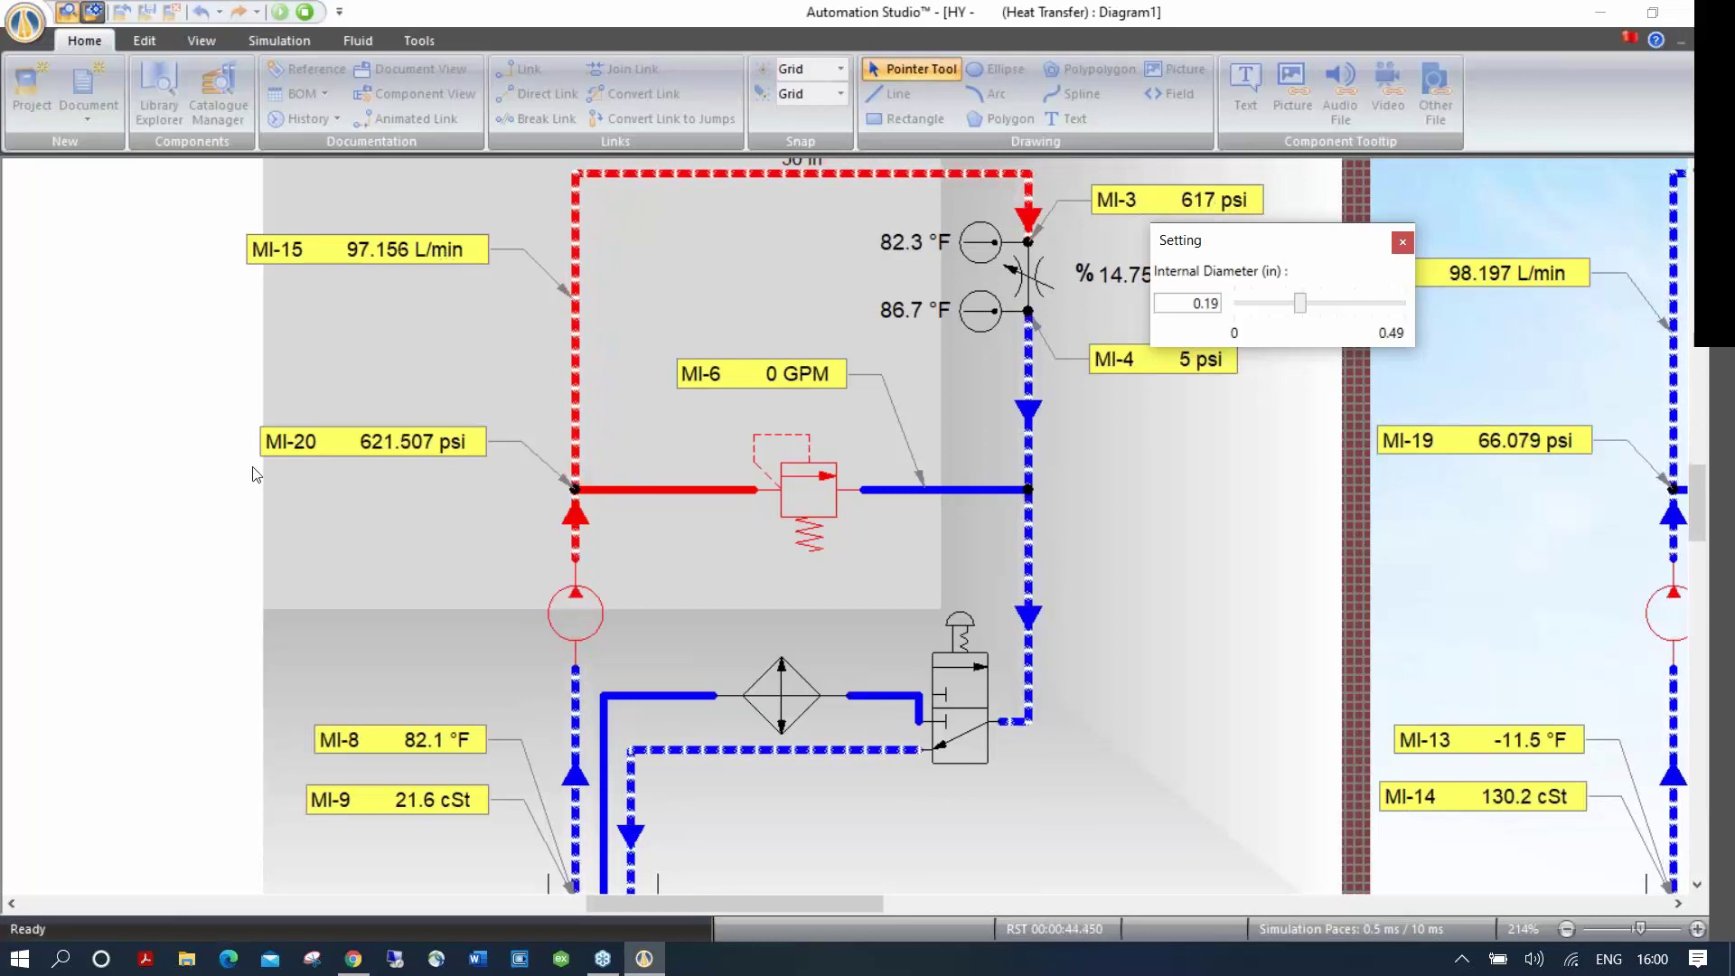
Step: Switch the warm circuit's valve to route the oil through the cooler, and stop the simulation
{"action": "left_click", "coordinate": [950, 679]}
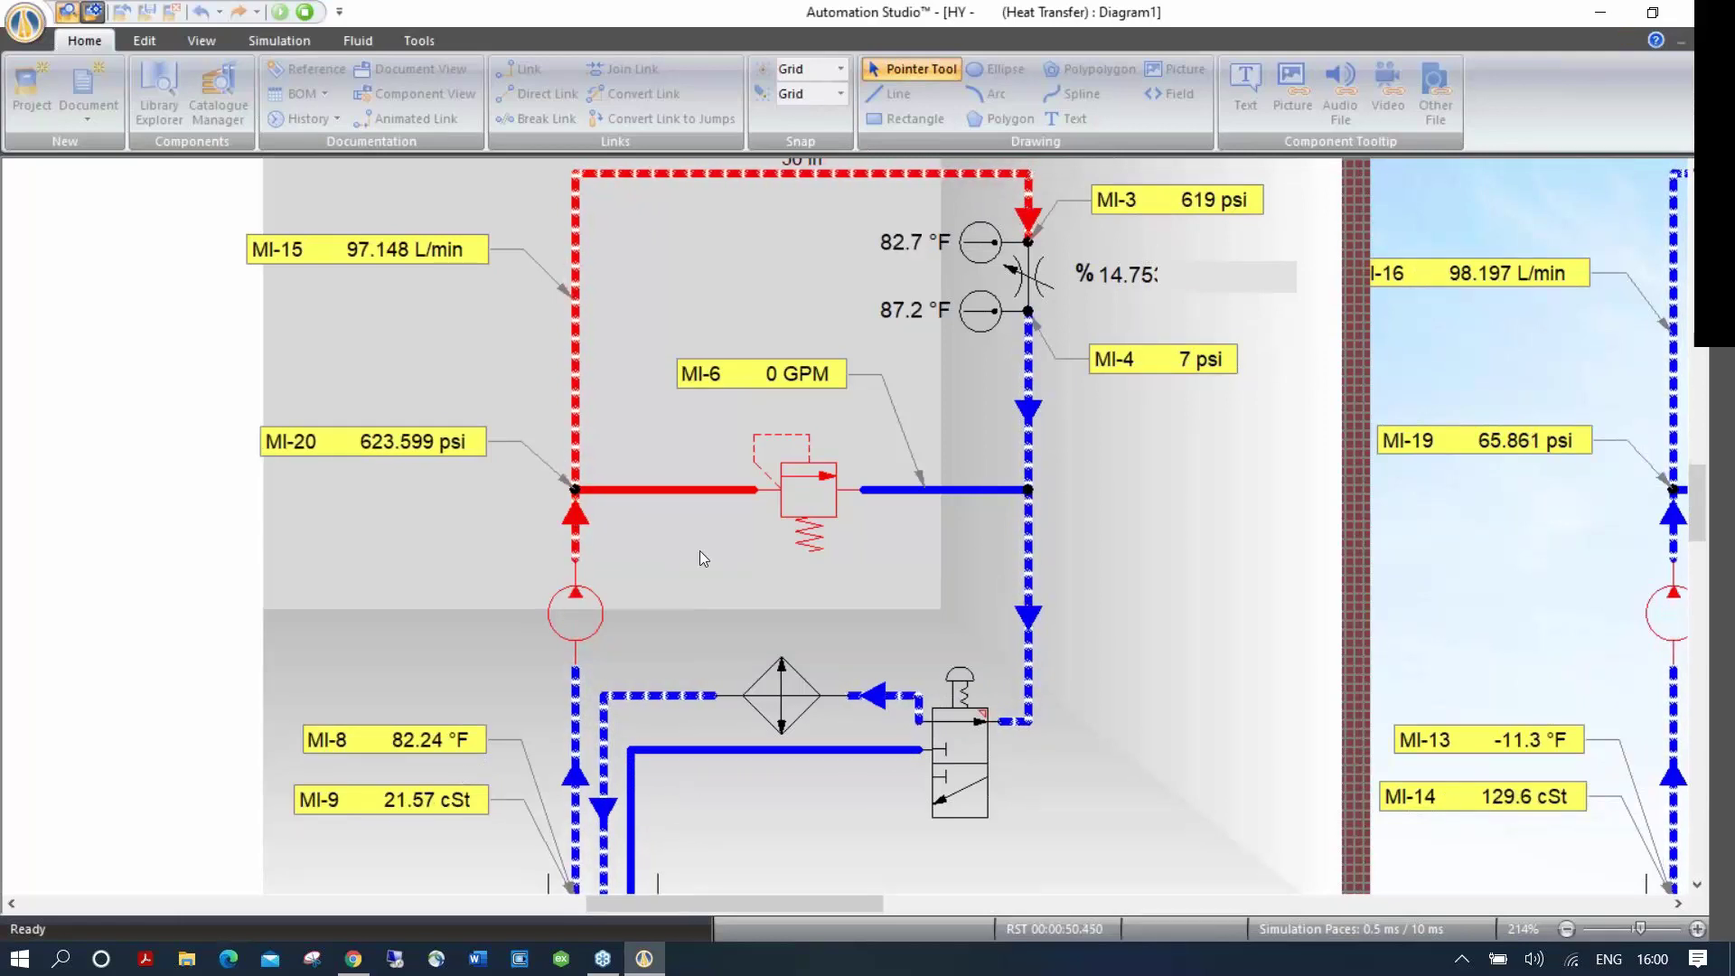
{"action": "left_click", "coordinate": [306, 12]}
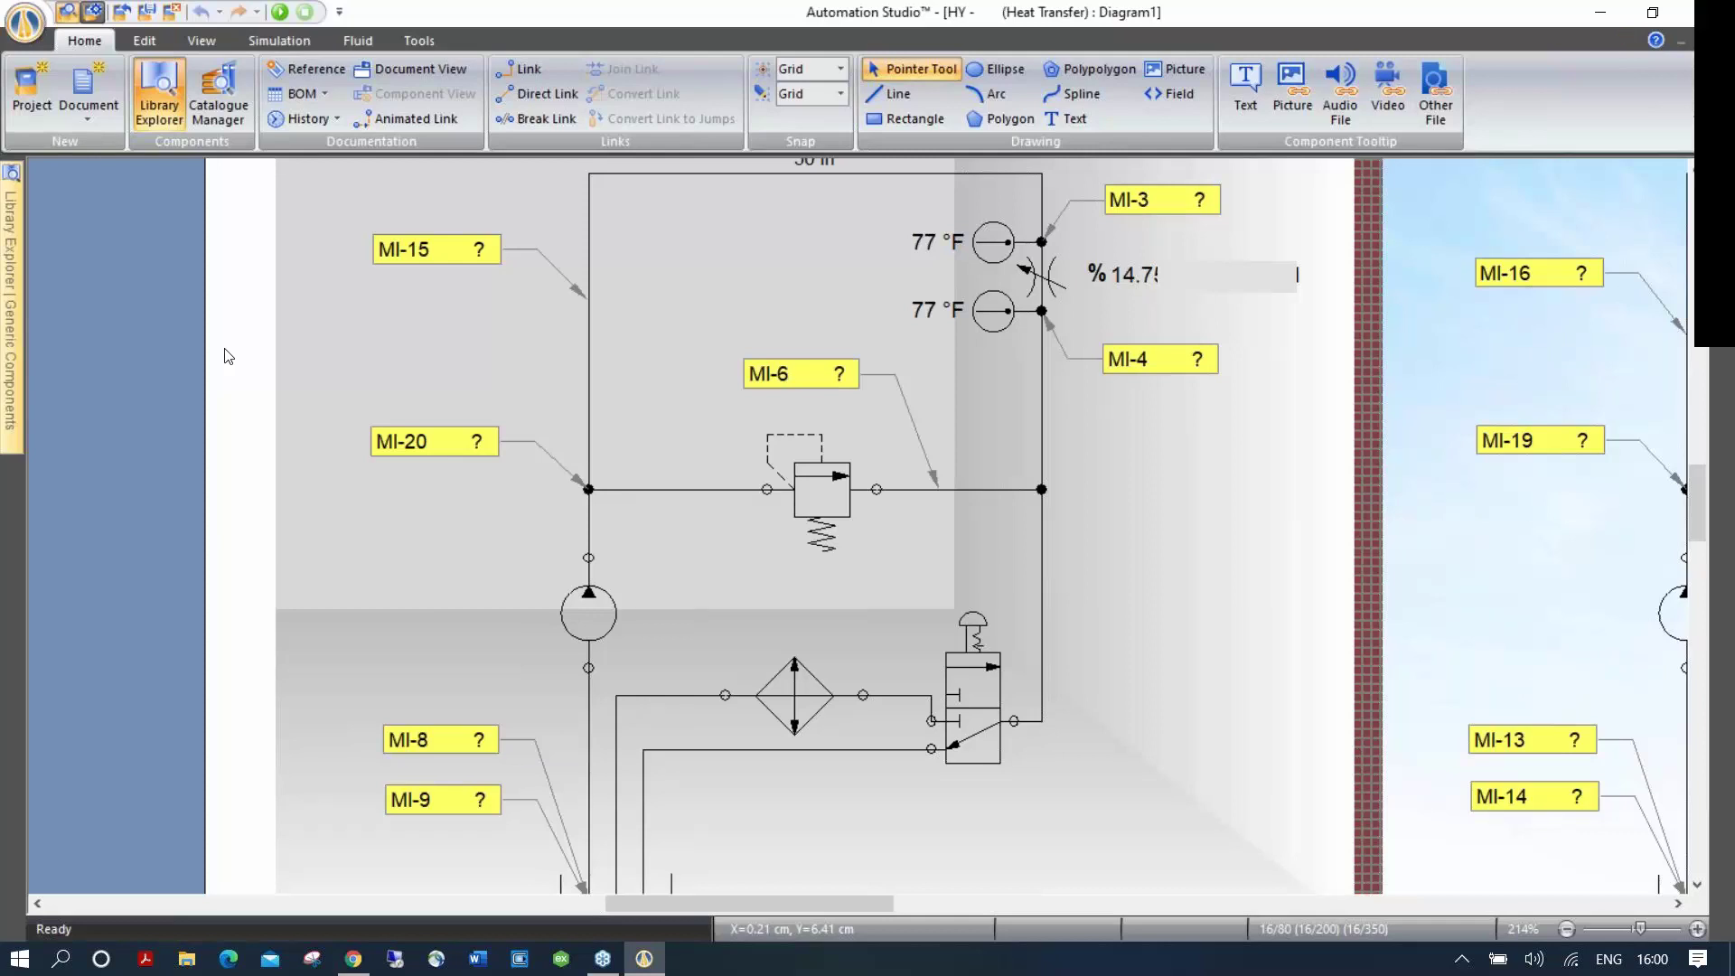
{"action": "scroll", "coordinate": [279, 349], "scroll_direction": "down", "scroll_amount": 1}
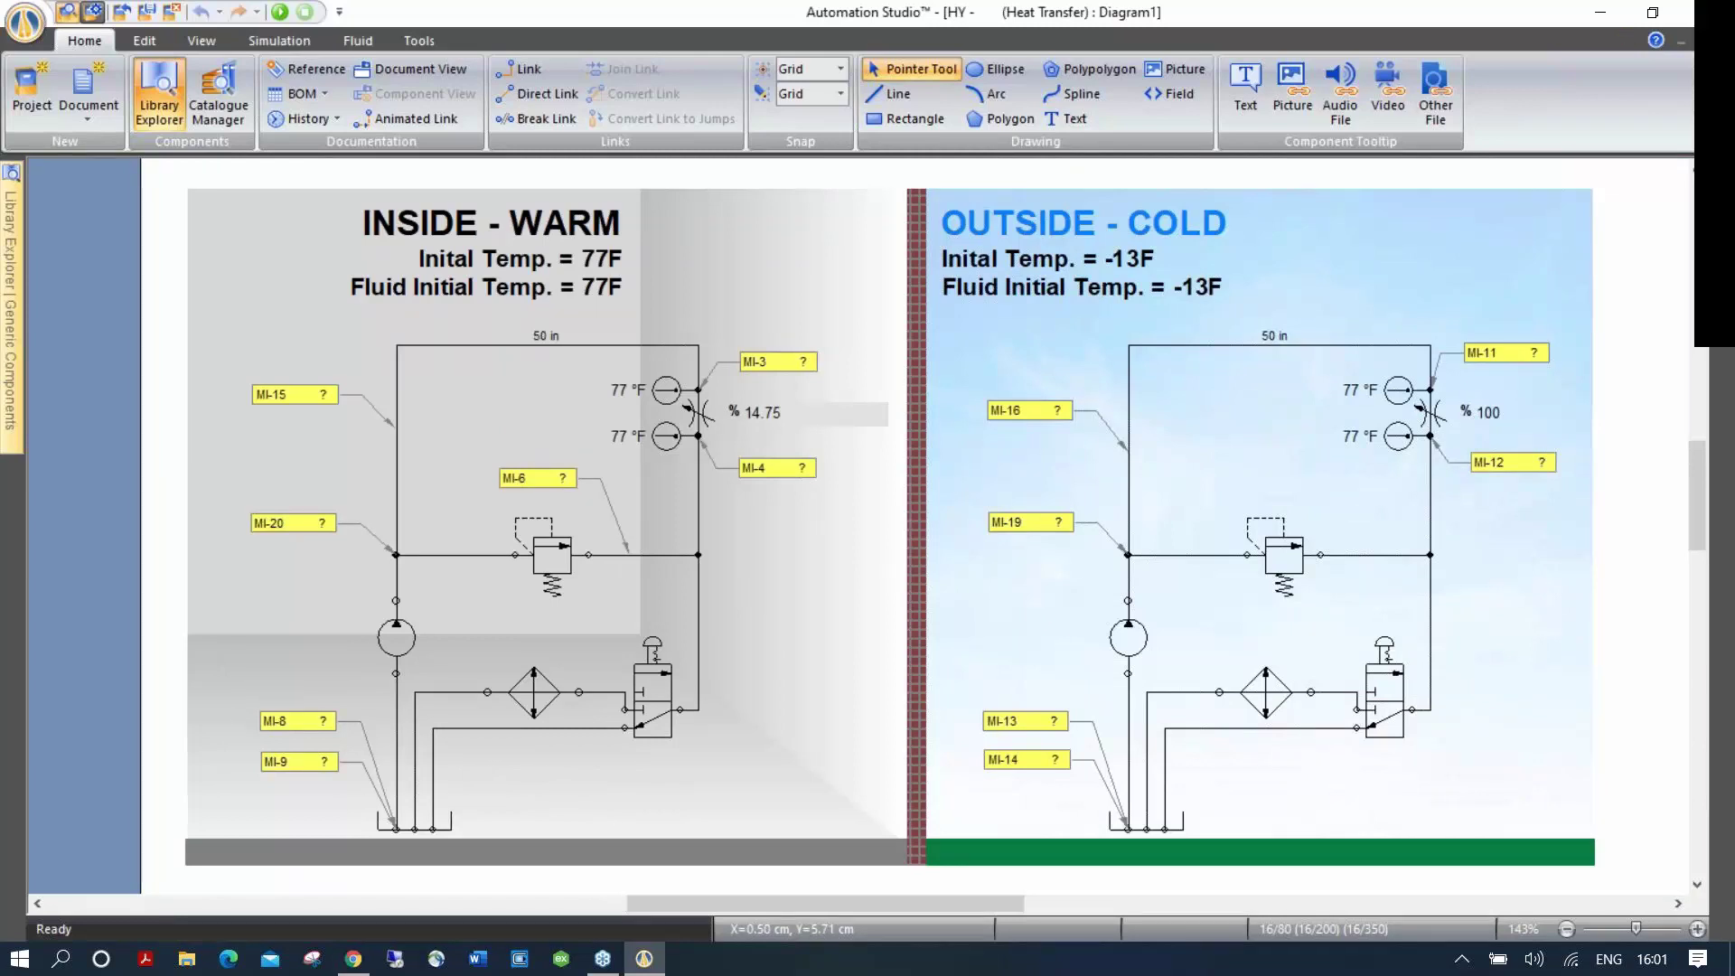
Step: Open the Fluid and Line Manager and examine the technical characteristics of the hydraulic fluid Energol HLP-HM-46
{"action": "left_click", "coordinate": [431, 42]}
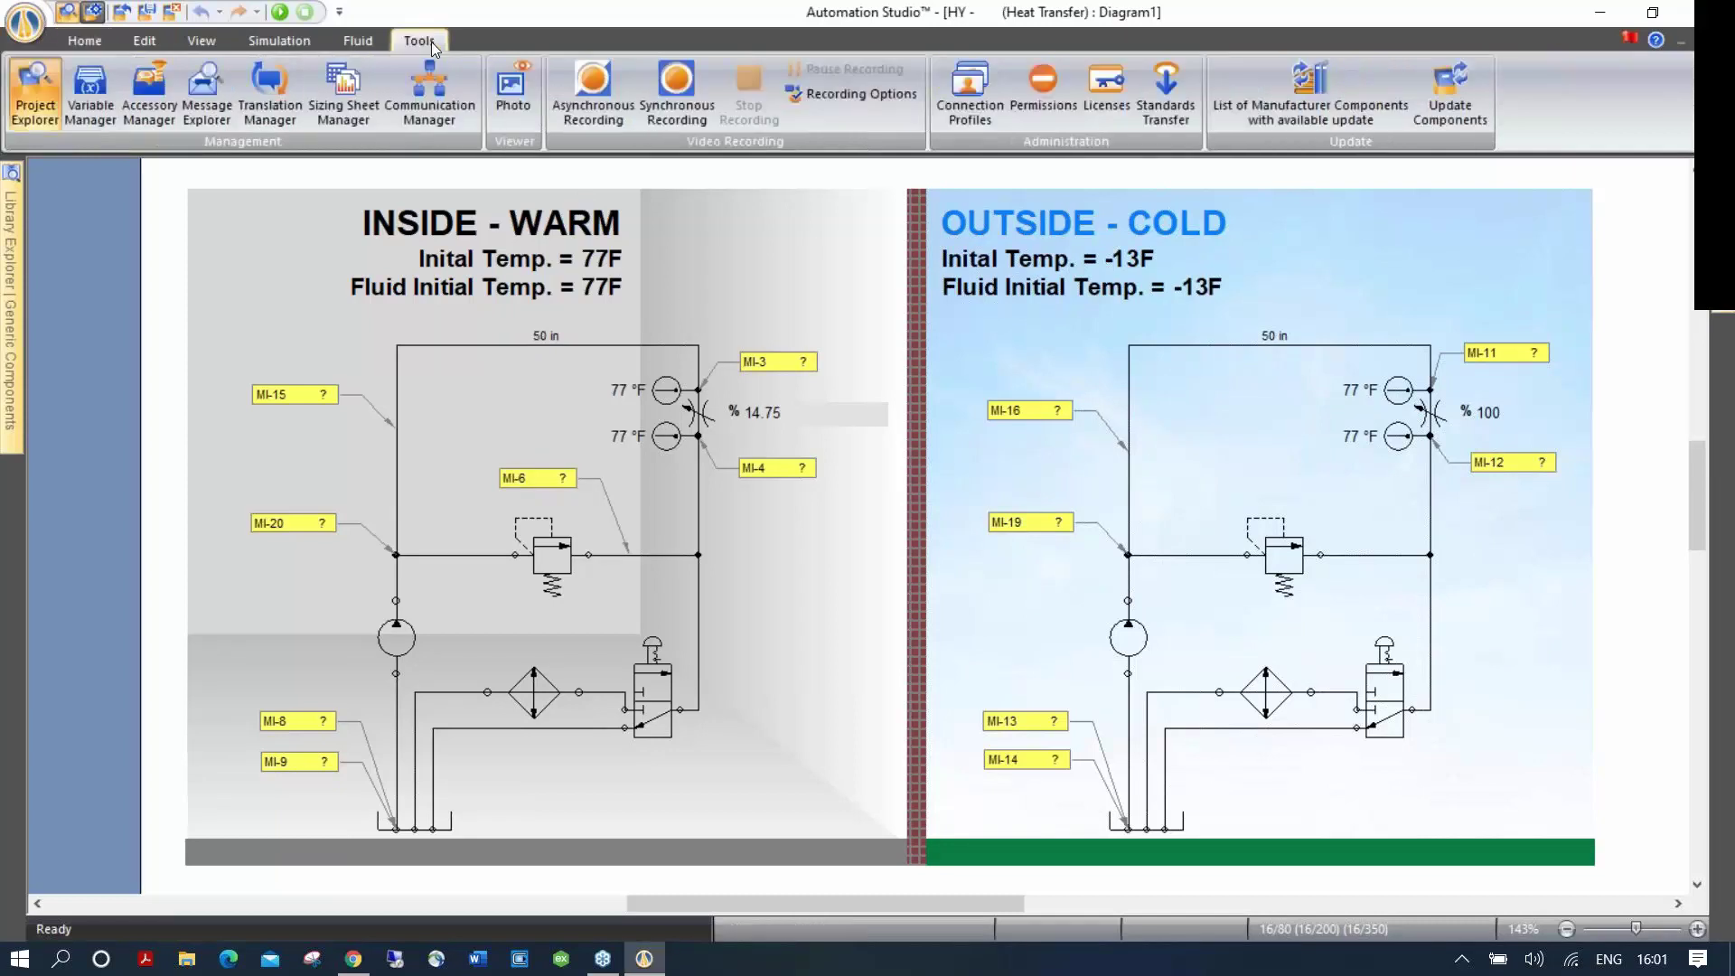
{"action": "left_click", "coordinate": [372, 40]}
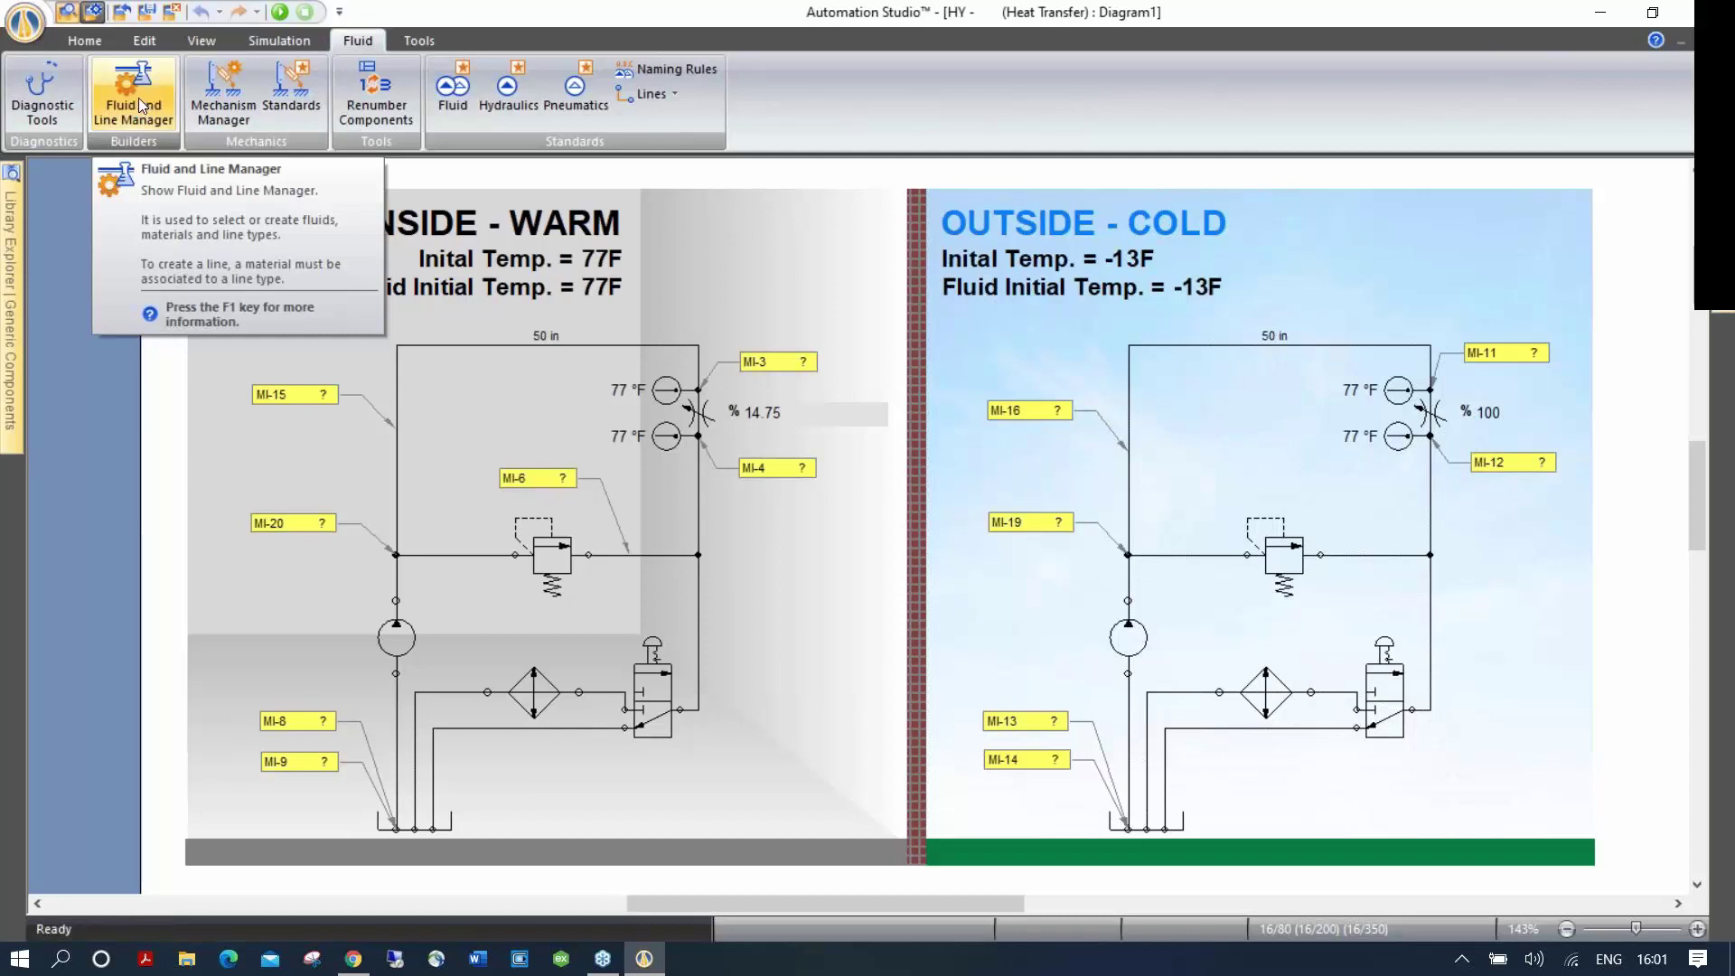
{"action": "left_click", "coordinate": [138, 97]}
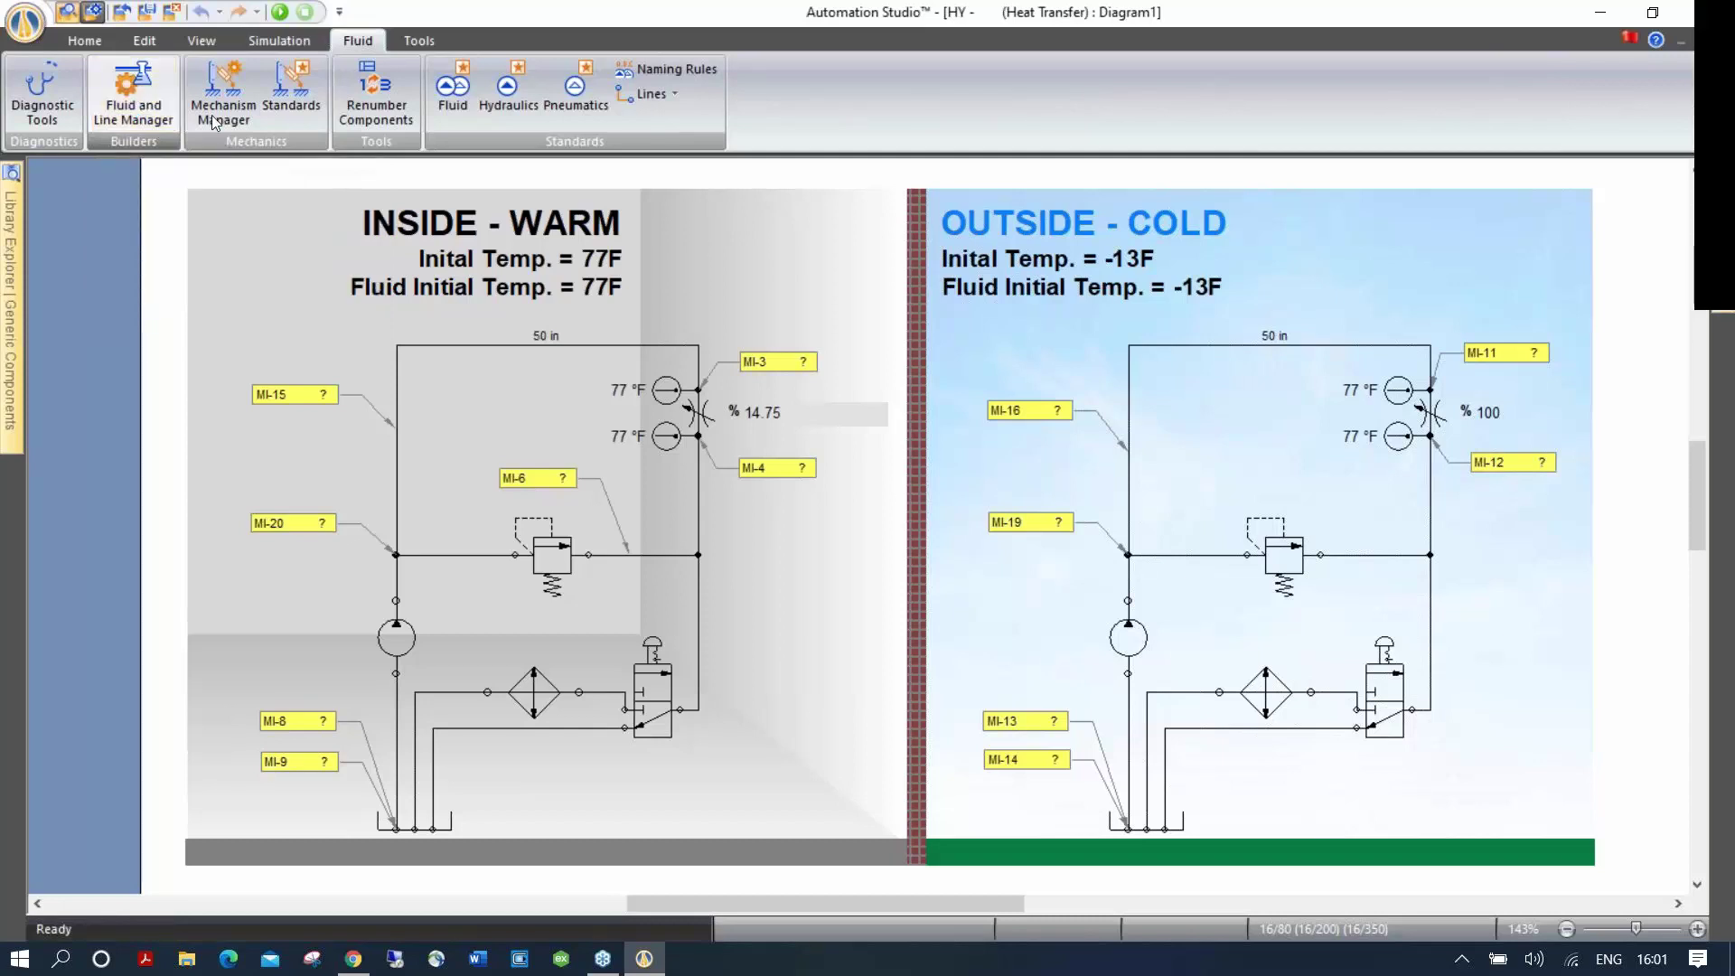
{"action": "left_click", "coordinate": [135, 118]}
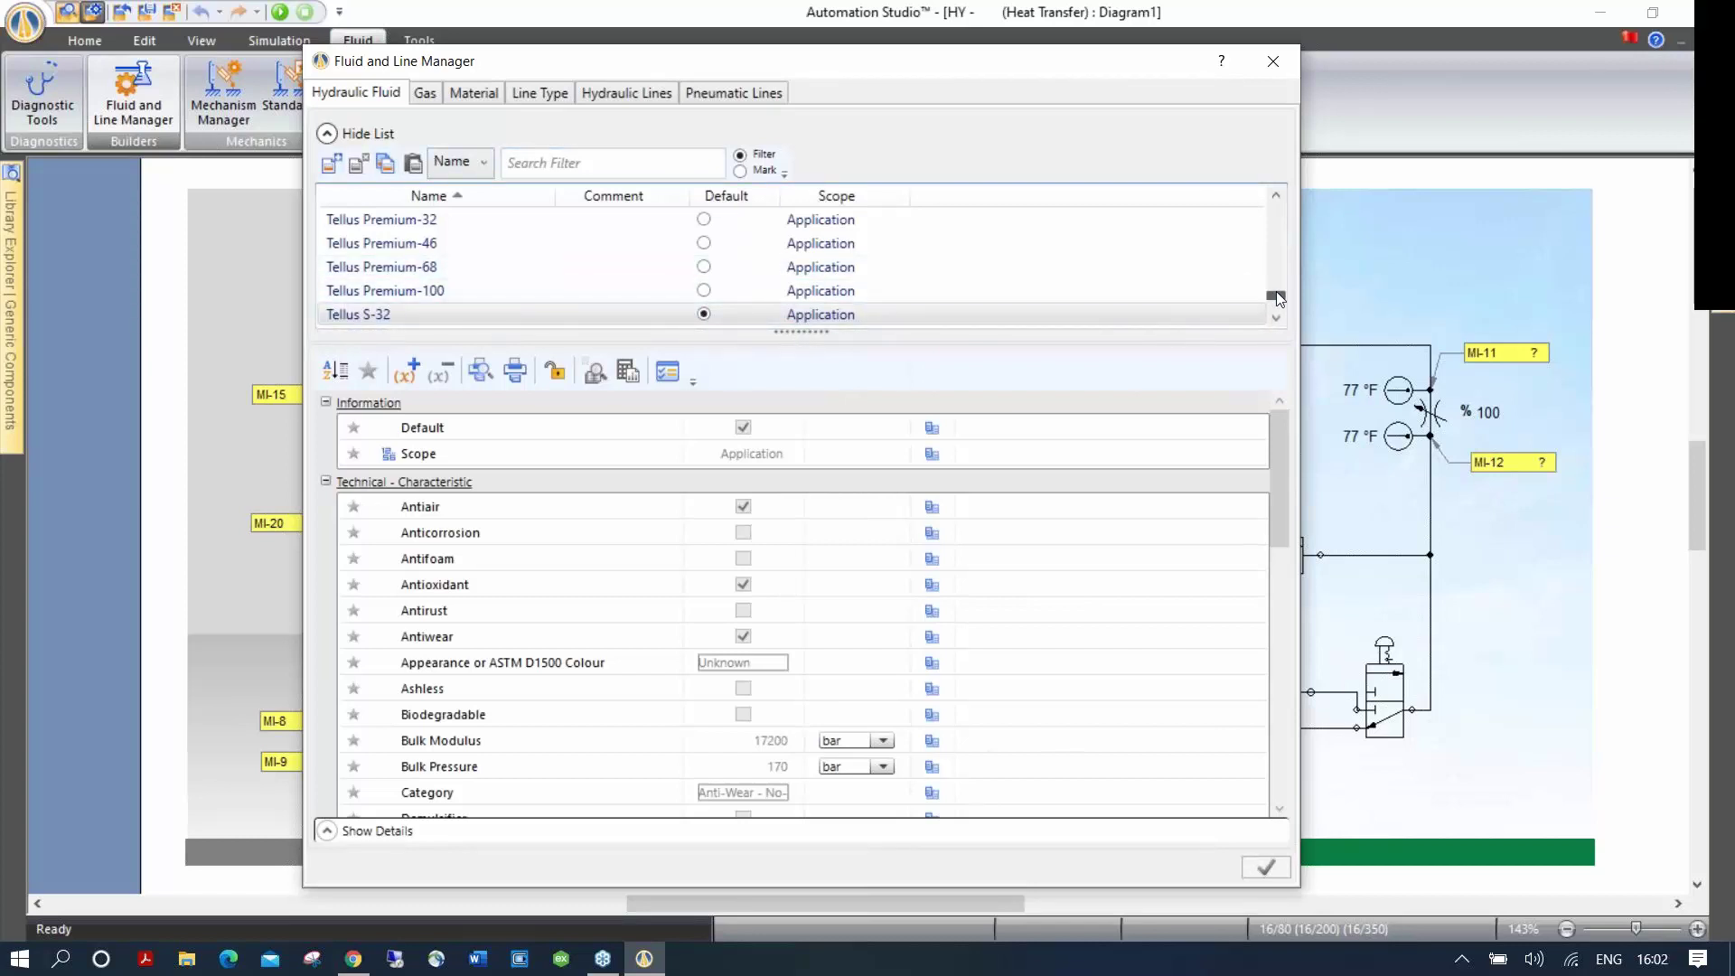
{"action": "left_click_drag", "start_coordinate": [1275, 294], "coordinate": [1275, 237]}
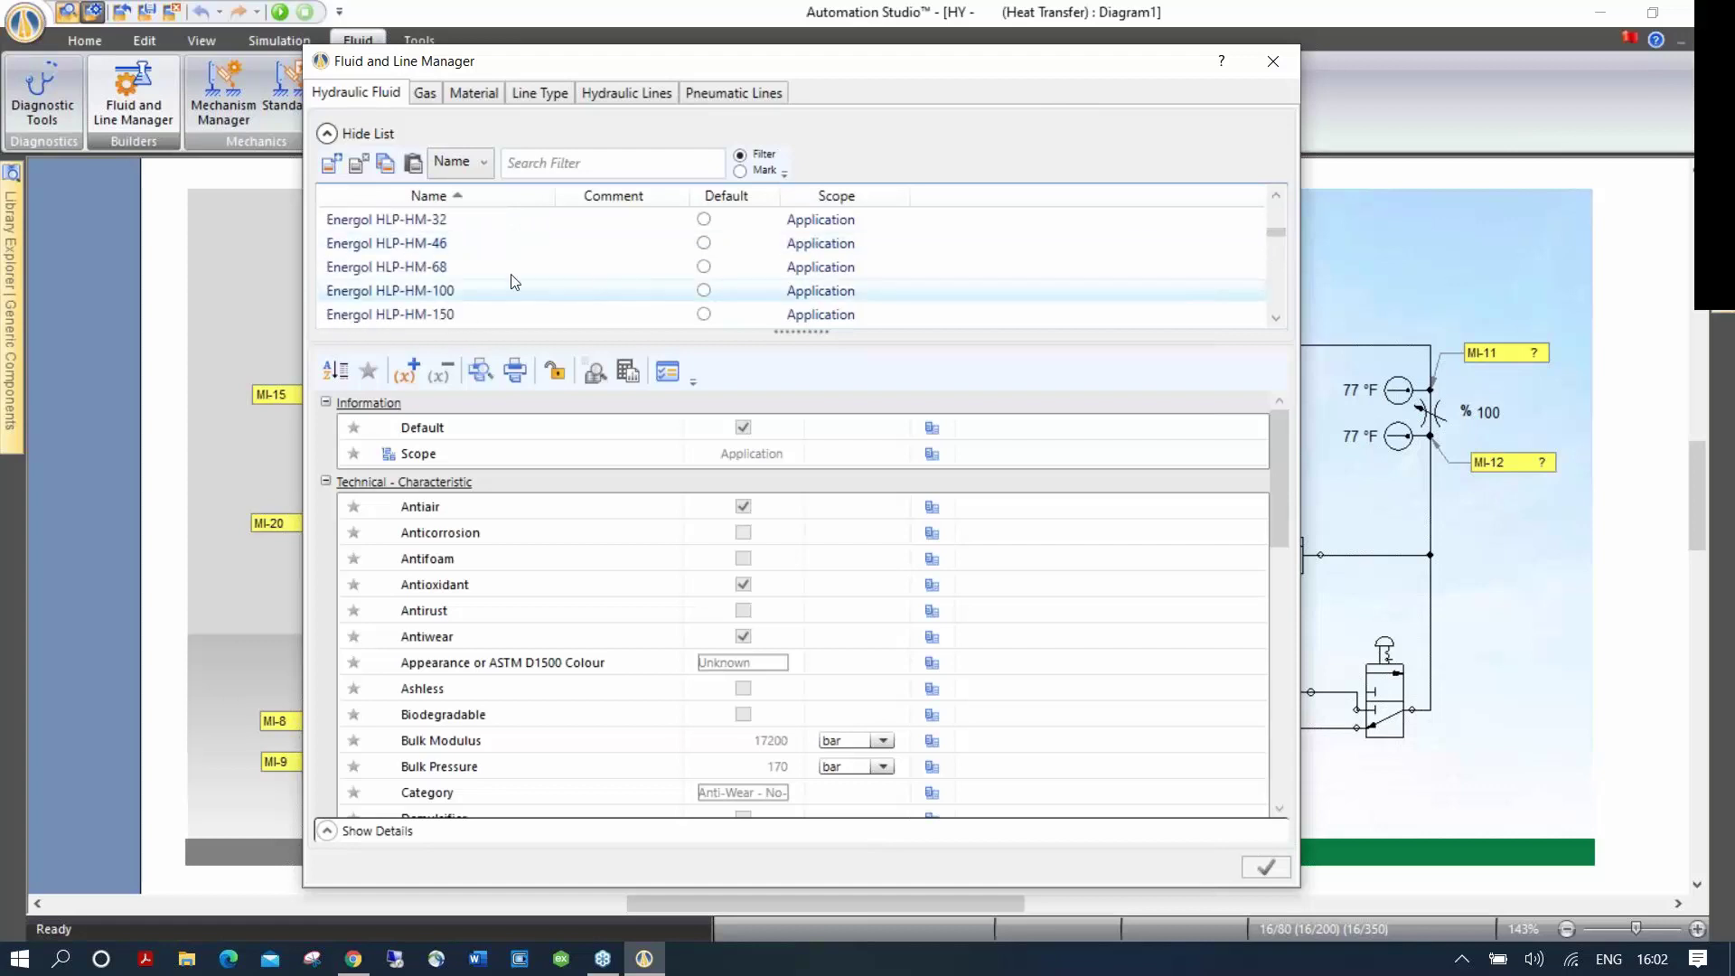
{"action": "left_click", "coordinate": [458, 252]}
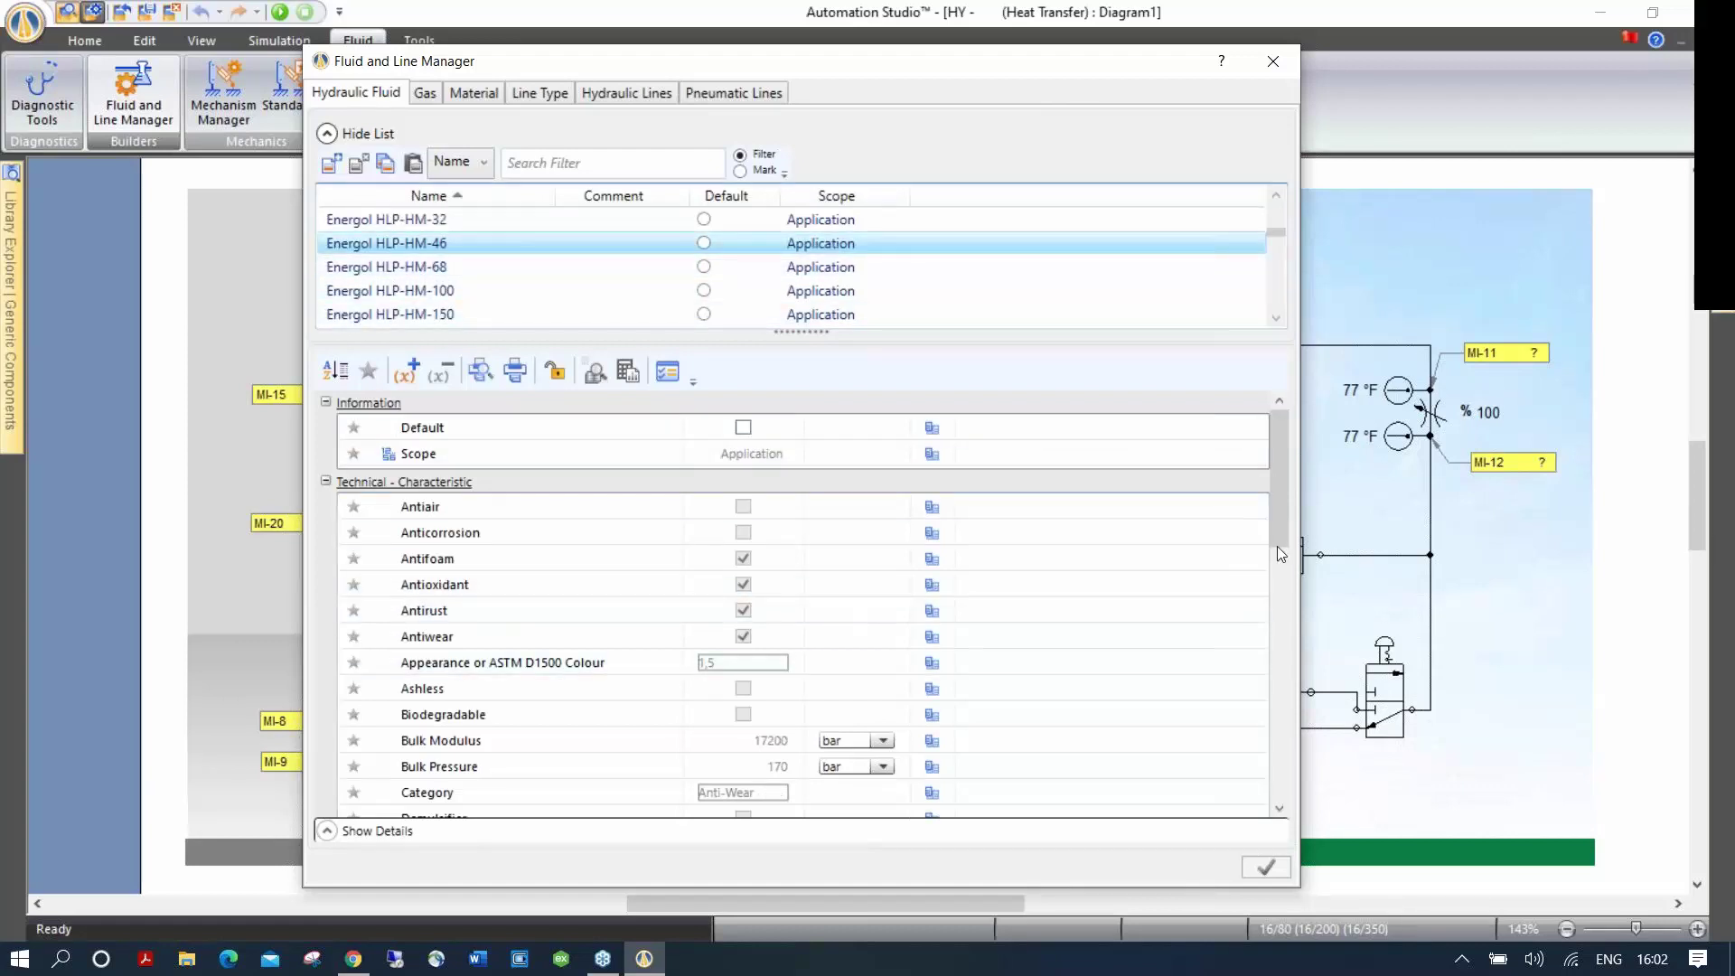
{"action": "left_click_drag", "start_coordinate": [1277, 546], "coordinate": [1277, 621]}
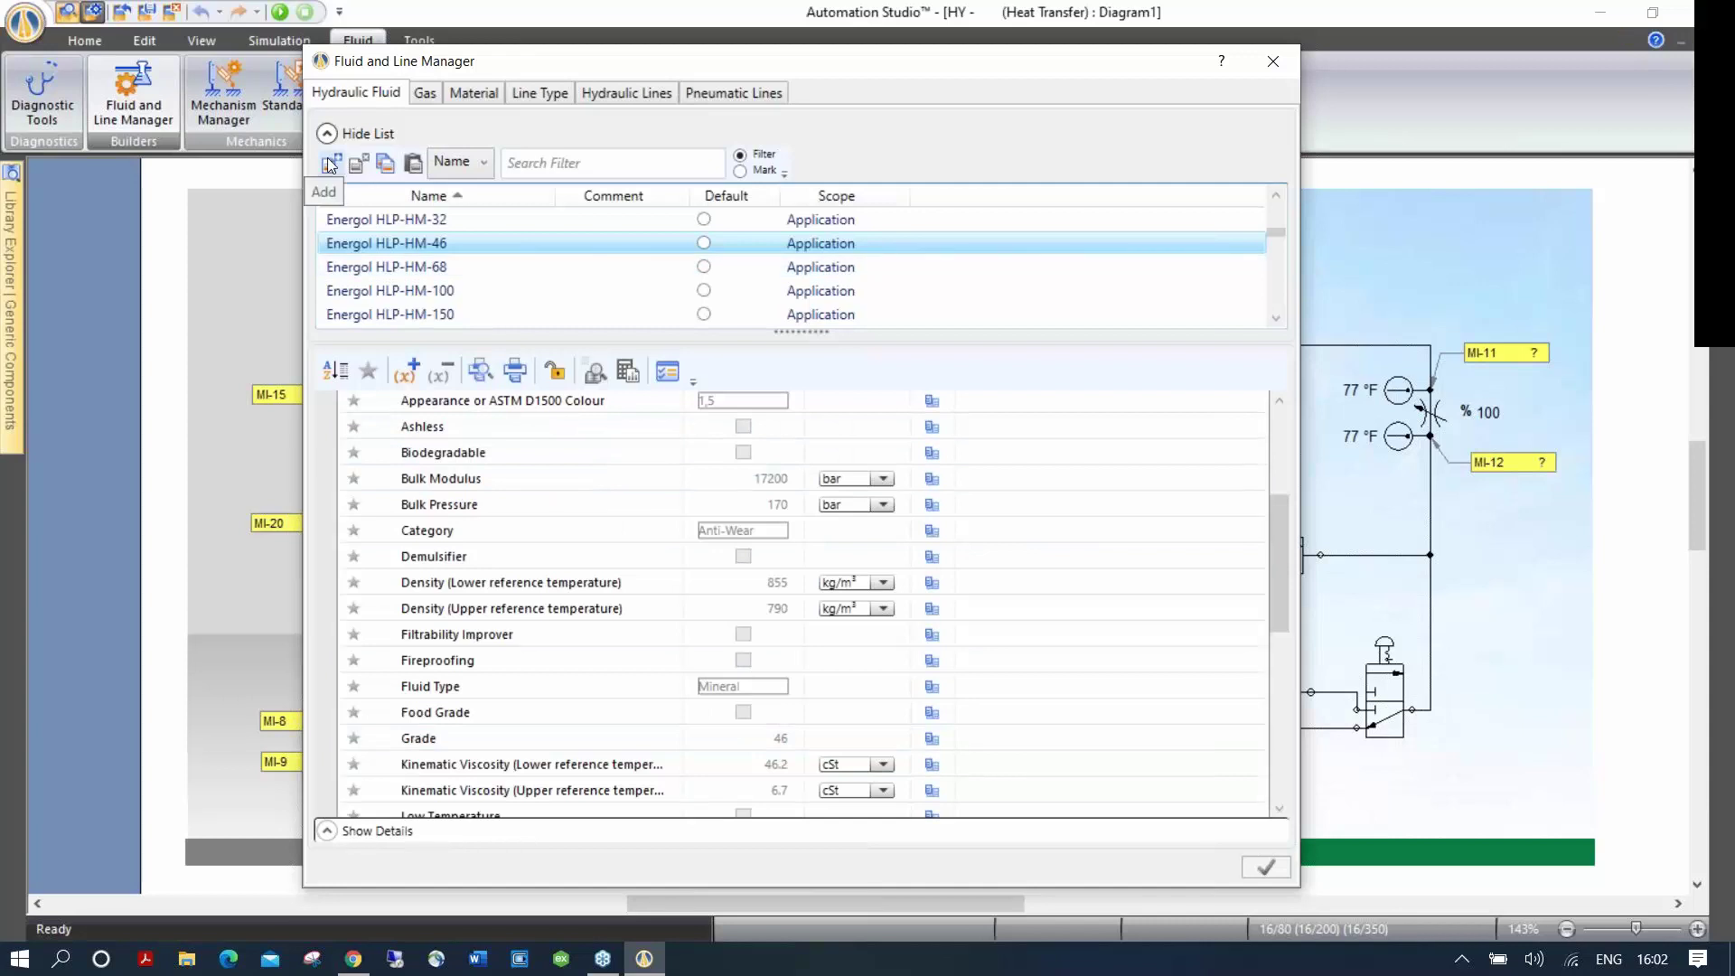
Step: Browse the gases, the list of line materials and the line types in the Fluid and Line Manager
{"action": "left_click", "coordinate": [432, 98]}
{"action": "left_click", "coordinate": [470, 97]}
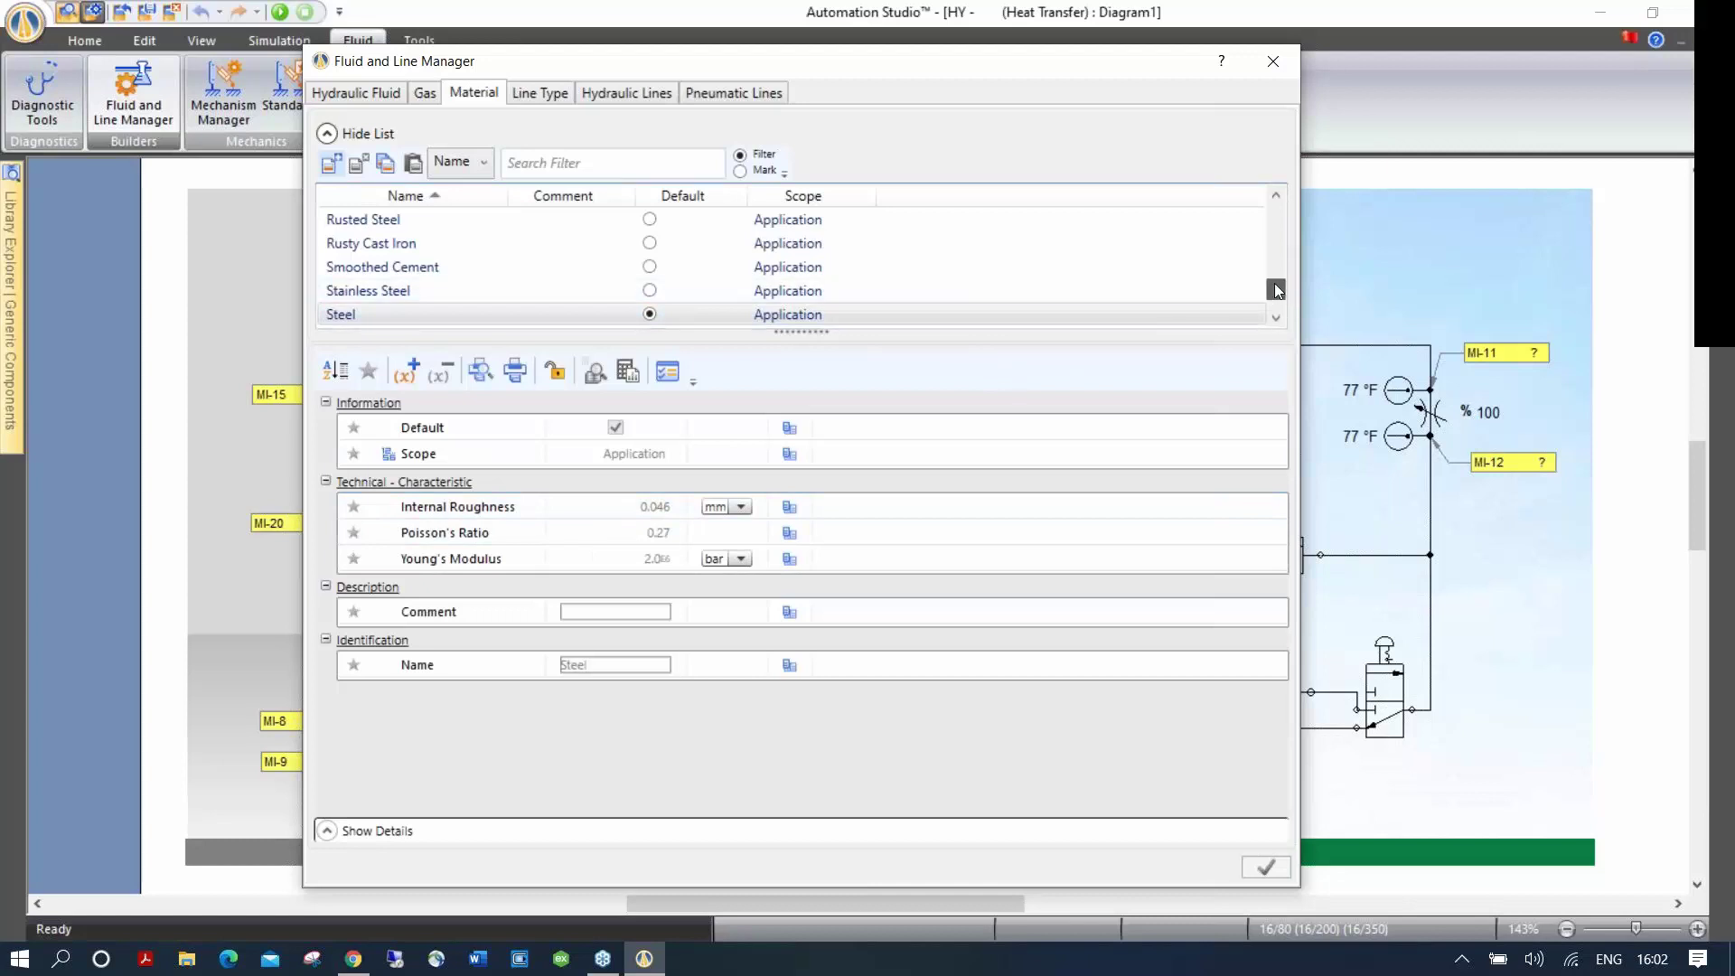
{"action": "left_click_drag", "start_coordinate": [1274, 290], "coordinate": [1278, 257]}
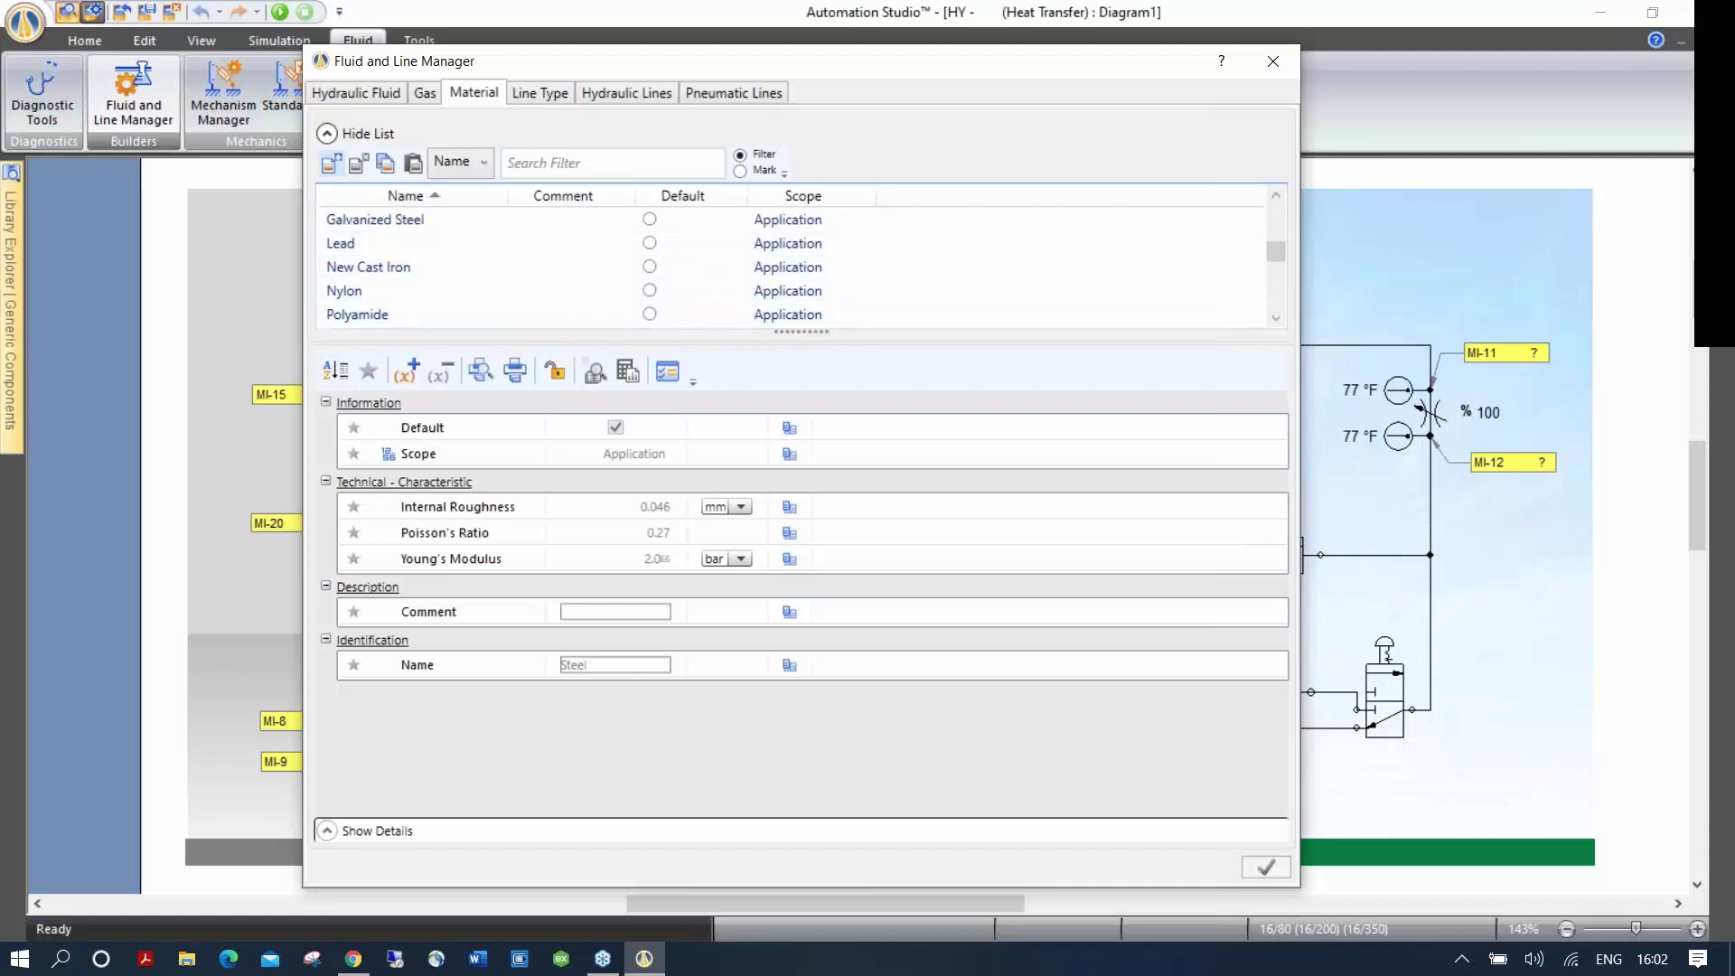
{"action": "left_click", "coordinate": [558, 97]}
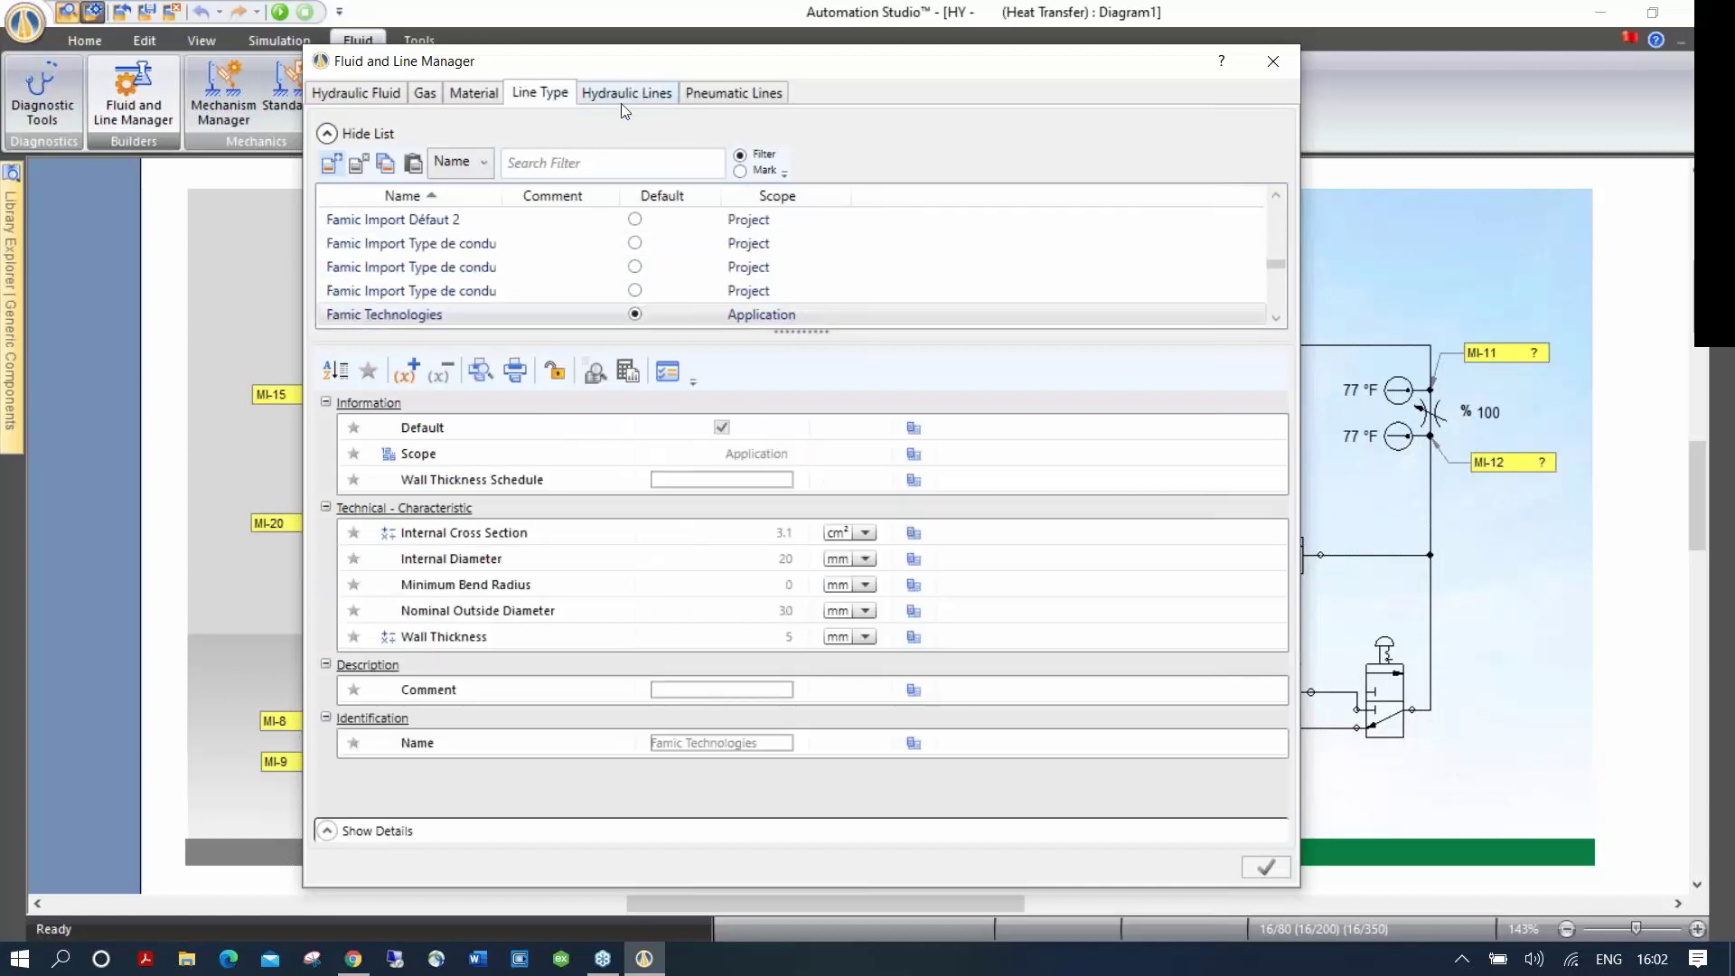